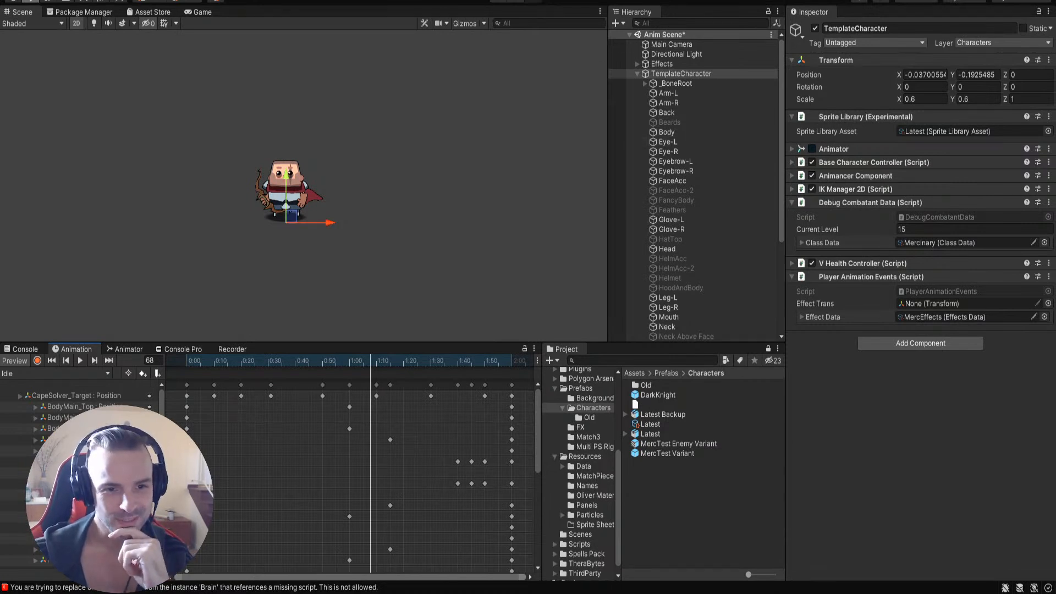
Step: Collapse the TemplateCharacter hierarchy, clear the selection and move the Idle animation's playhead to frame 0
click(637, 73)
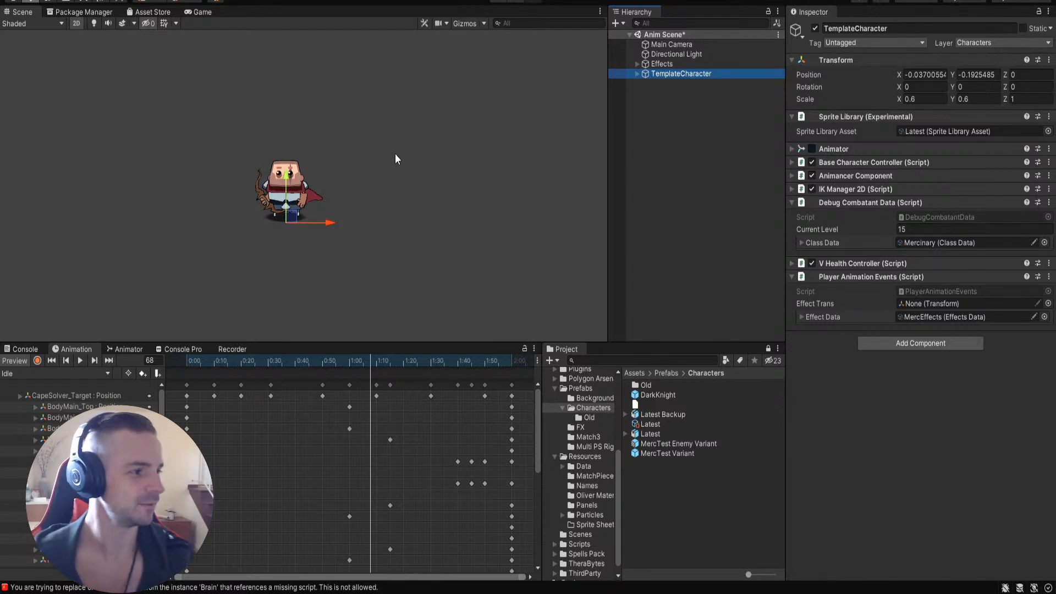
click(376, 207)
scroll(249, 247, up, 7)
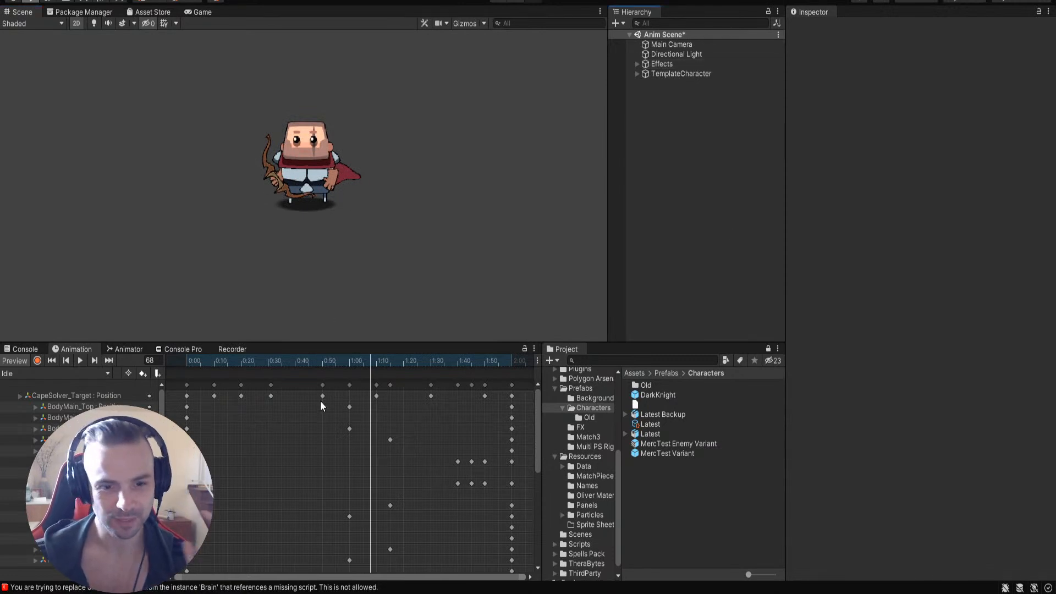
drag(374, 361, 10, 361)
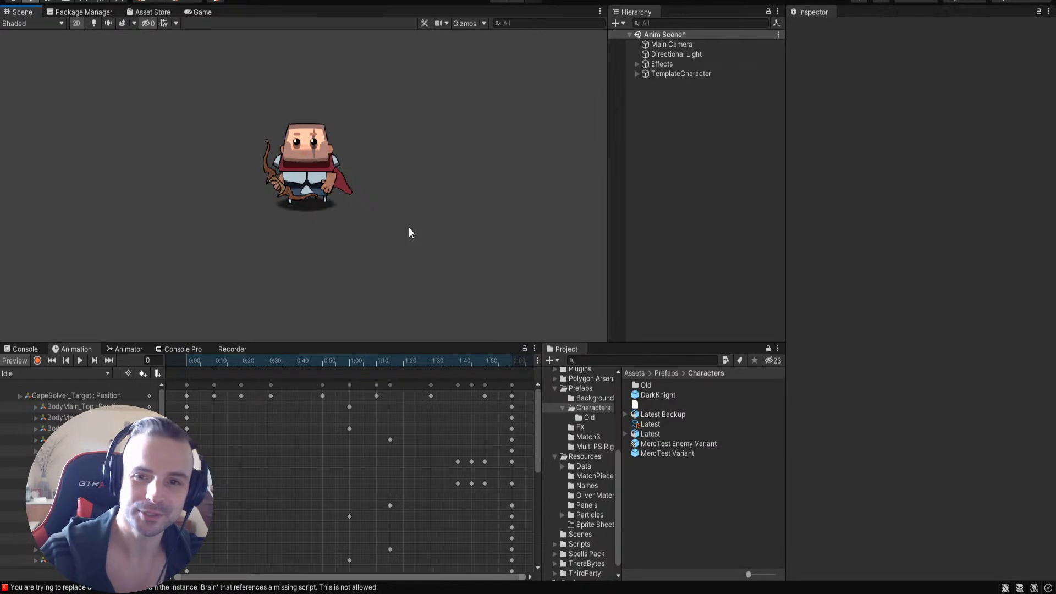
Step: Examine the categories in the Latest sprite library asset of the Characters prefab folder
click(678, 73)
click(677, 443)
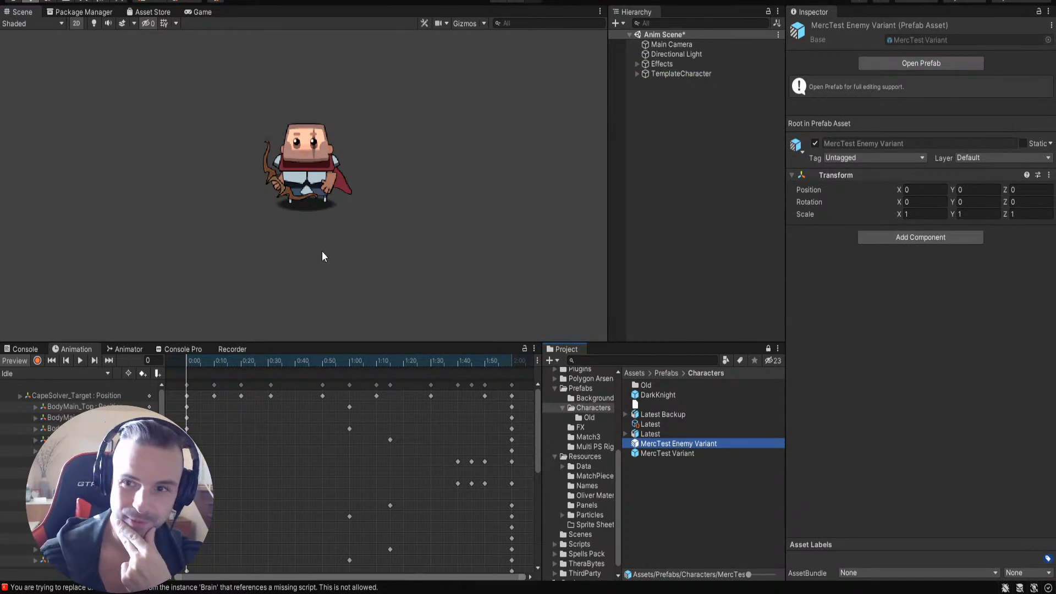
click(655, 426)
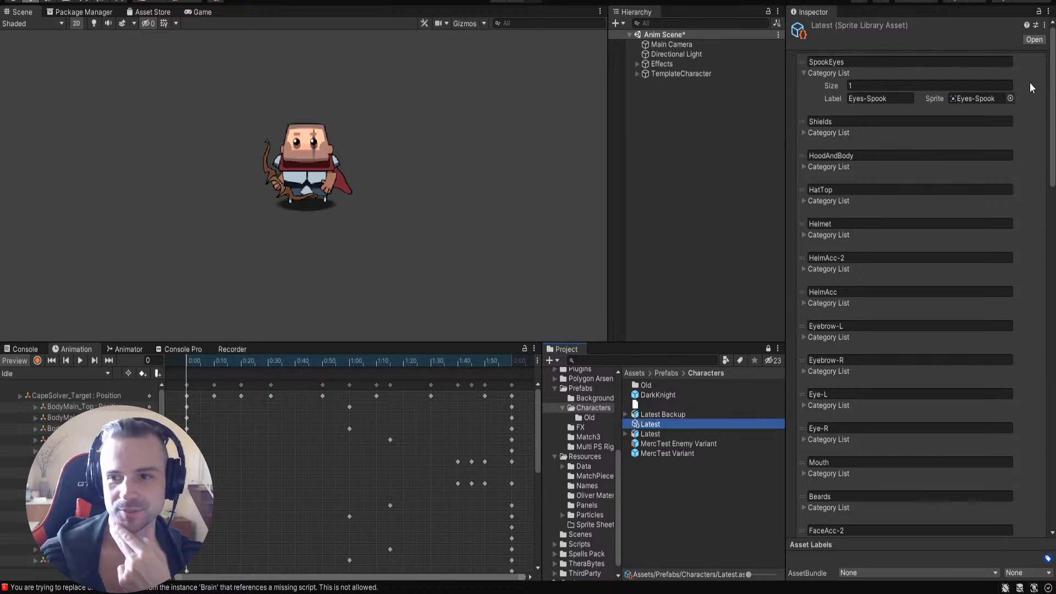
scroll(879, 269, down, 10)
scroll(858, 247, down, 5)
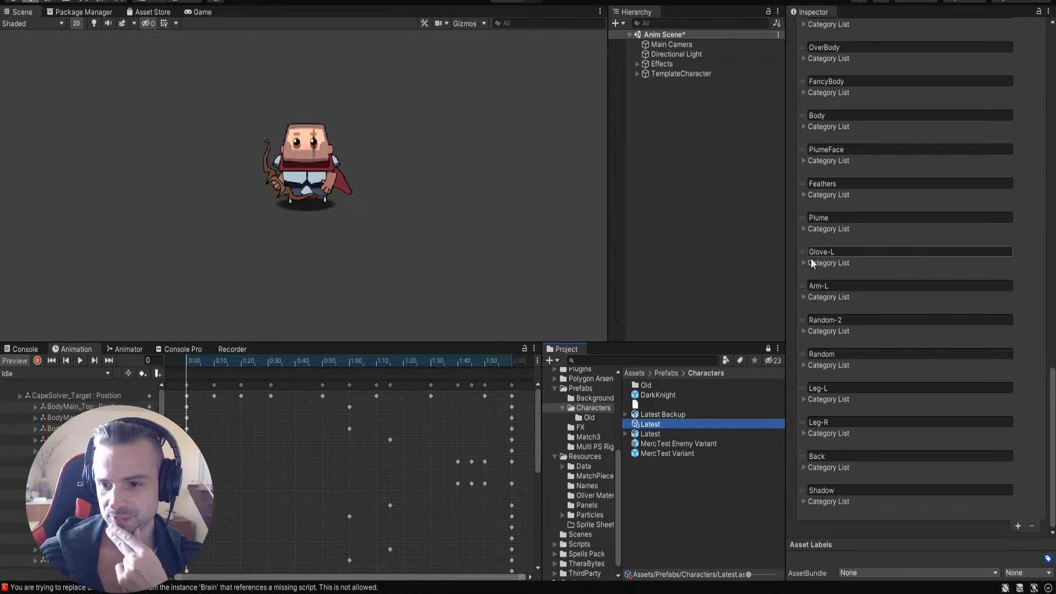
scroll(824, 232, up, 6)
scroll(826, 236, up, 10)
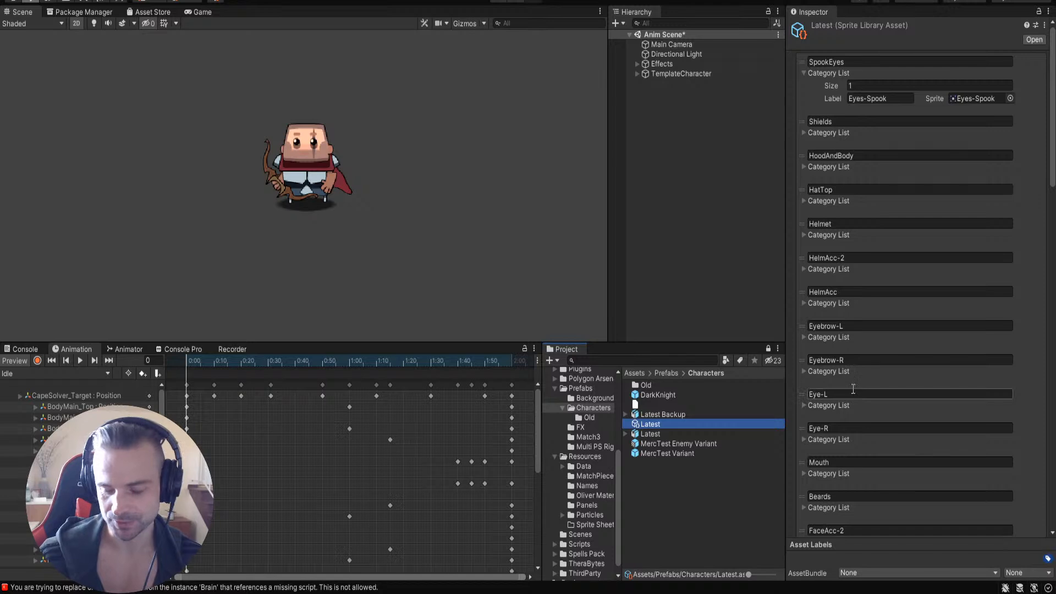
scroll(825, 390, down, 5)
Step: Examine the parts, sprites and embedded sprite library inside the Latest Backup character asset
click(655, 415)
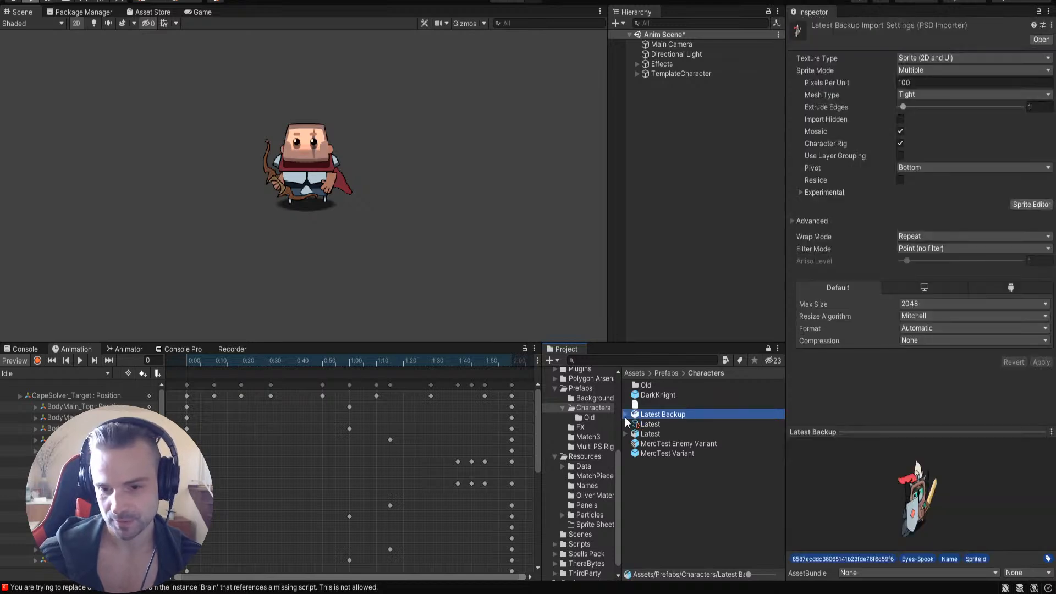
click(626, 415)
scroll(702, 420, down, 5)
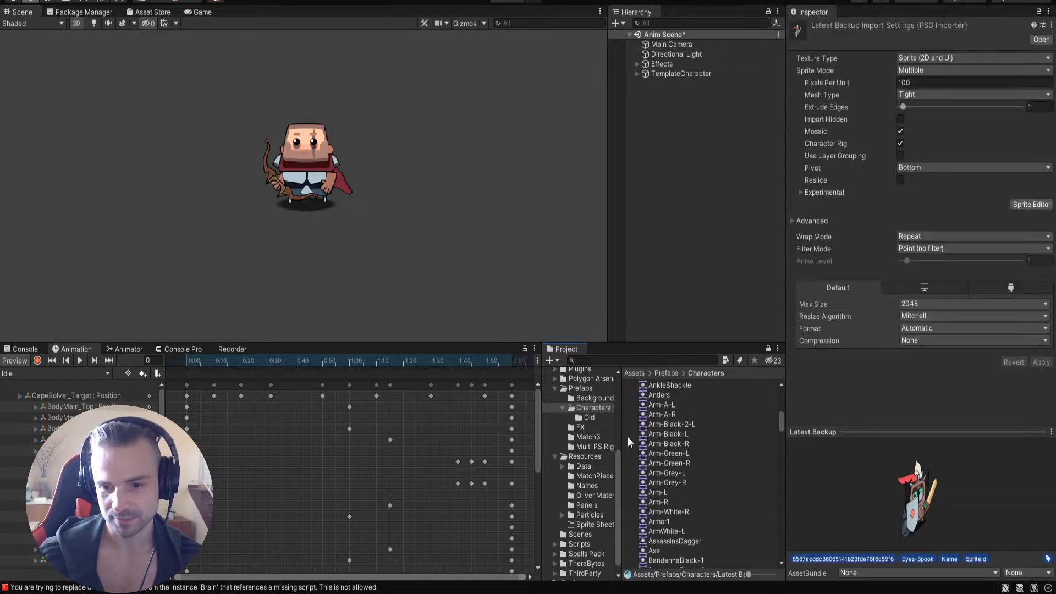
scroll(659, 473, up, 4)
click(670, 486)
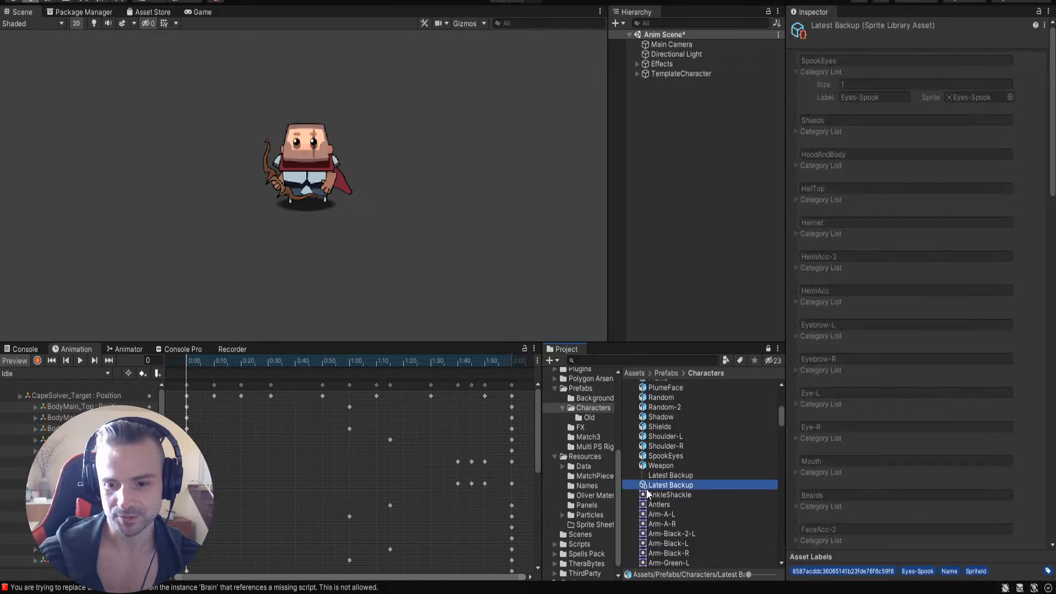
scroll(672, 417, up, 10)
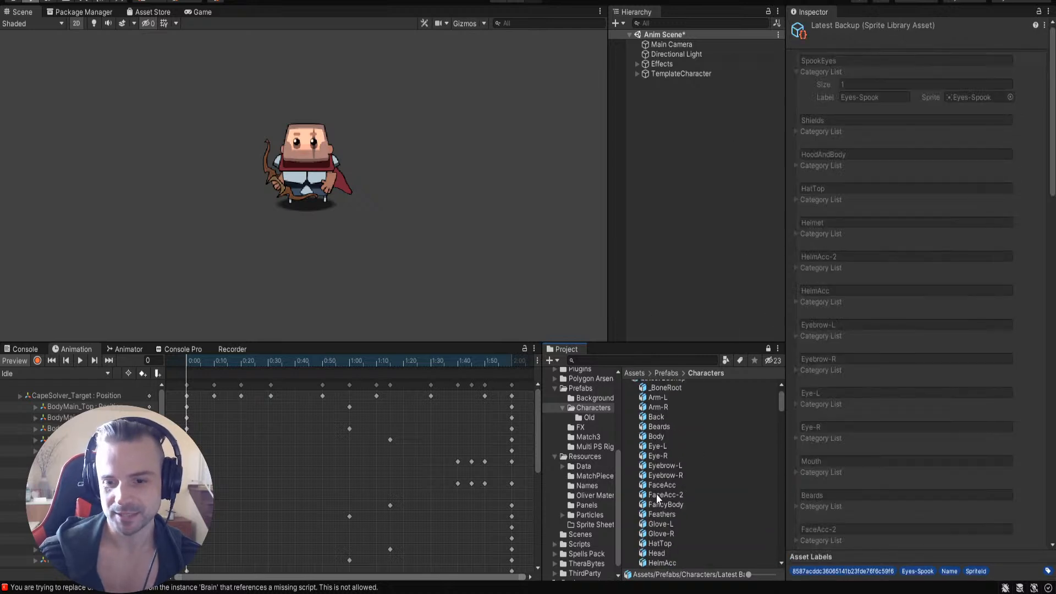
click(626, 414)
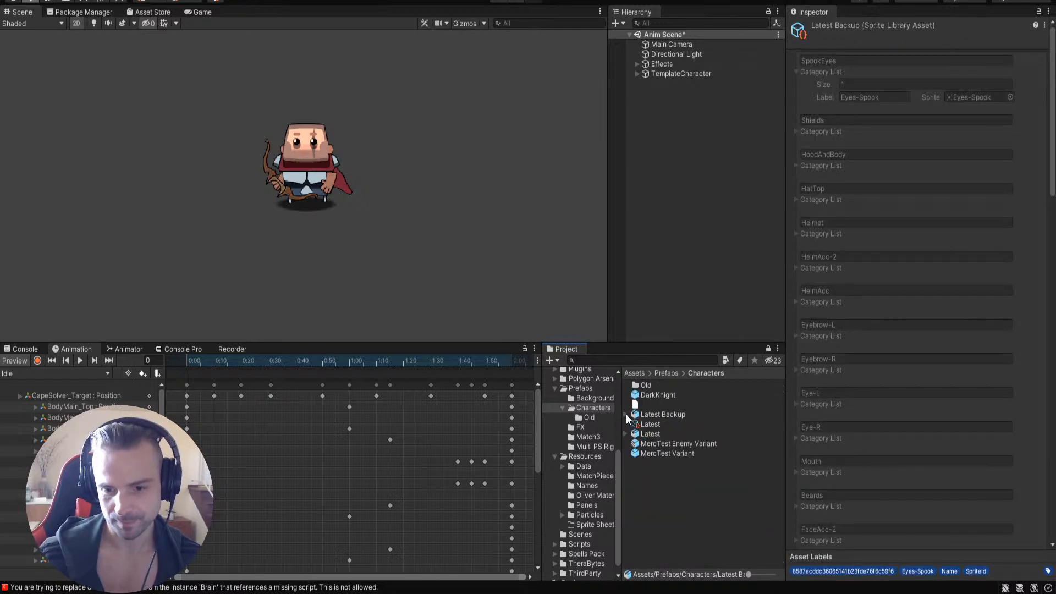
Step: Review the labels and sprites of the Weapon category in the Latest sprite library, including the Bow entry
click(644, 423)
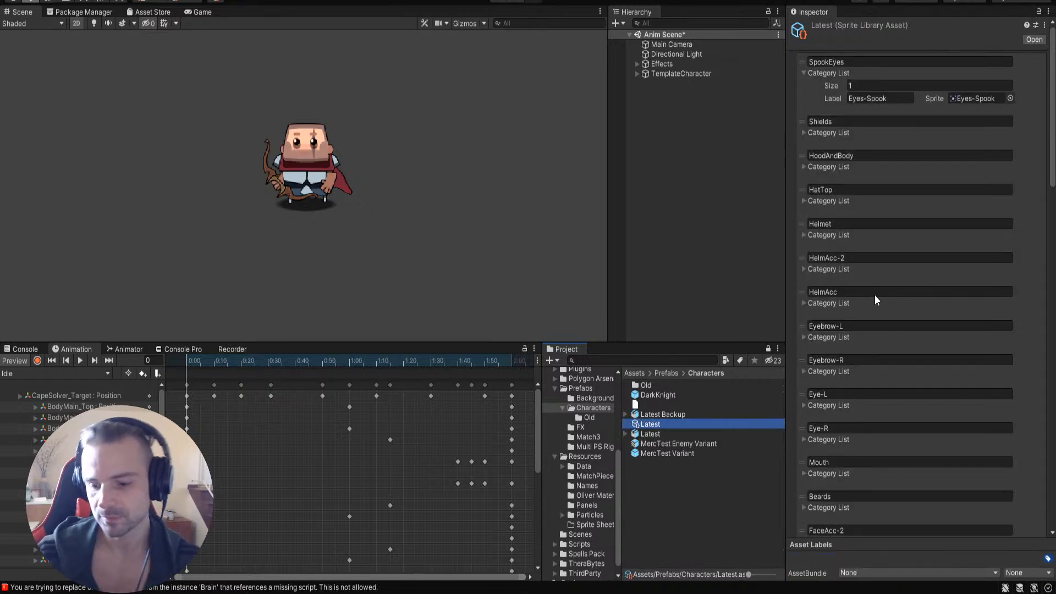
scroll(866, 289, down, 15)
click(873, 264)
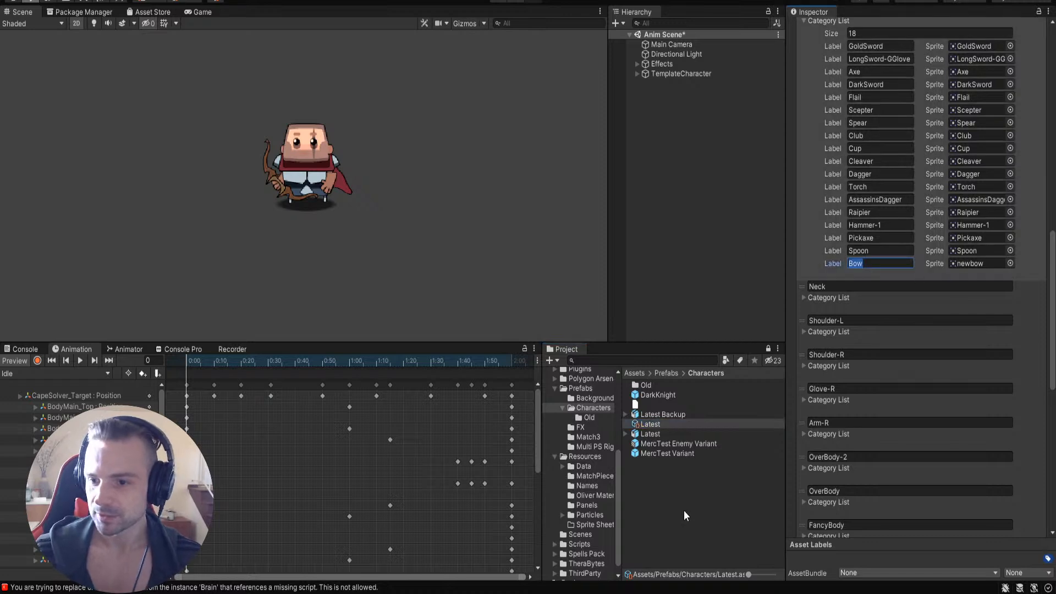
scroll(974, 281, up, 8)
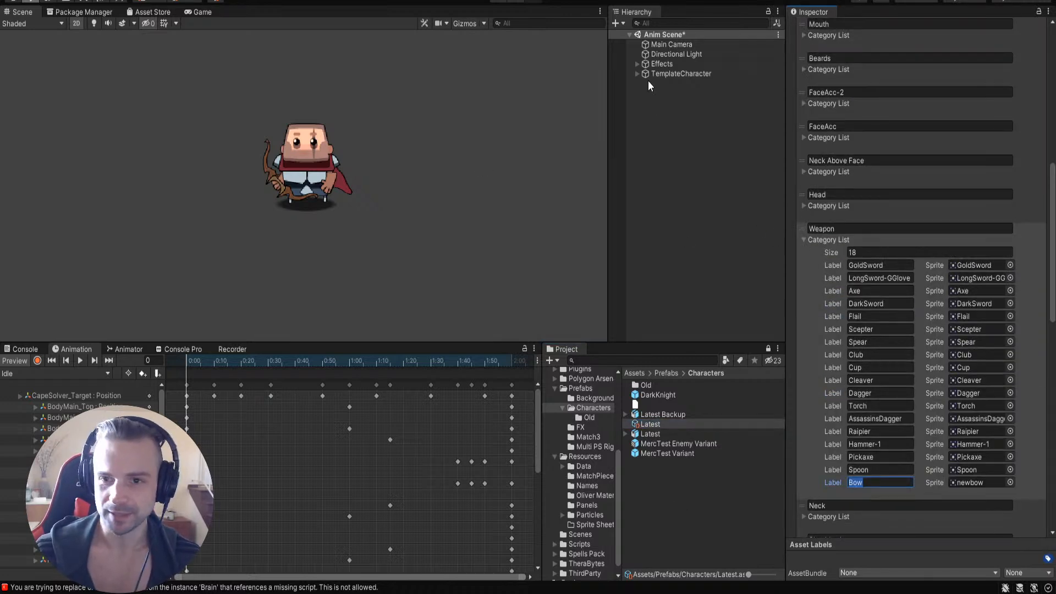
Step: Inspect TemplateCharacter's child parts and the sprite library asset assigned to its Sprite Library component
click(687, 73)
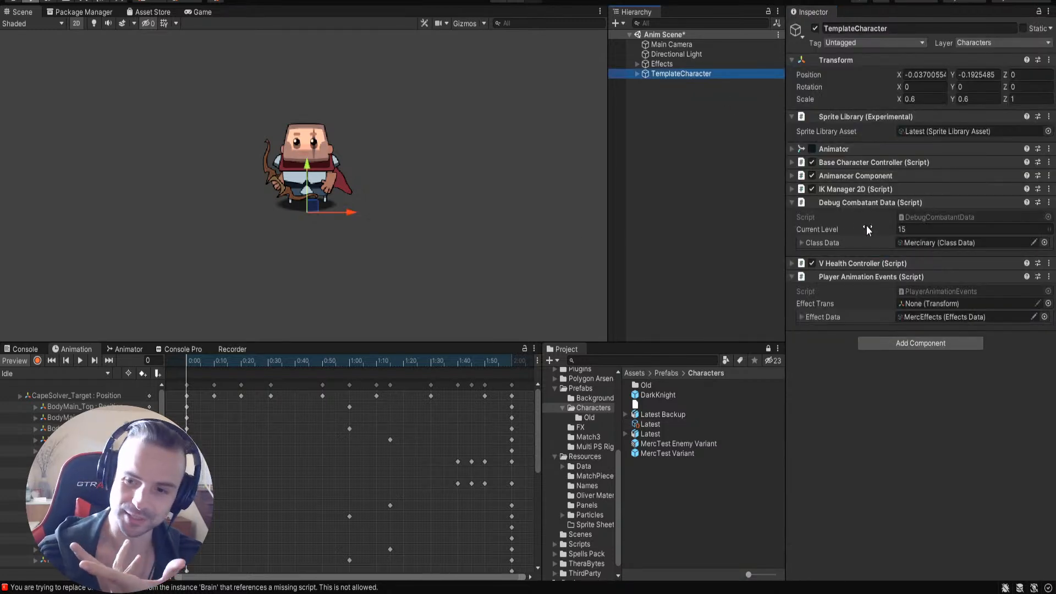
click(638, 75)
scroll(684, 173, down, 5)
scroll(685, 173, down, 2)
scroll(682, 187, up, 5)
click(944, 131)
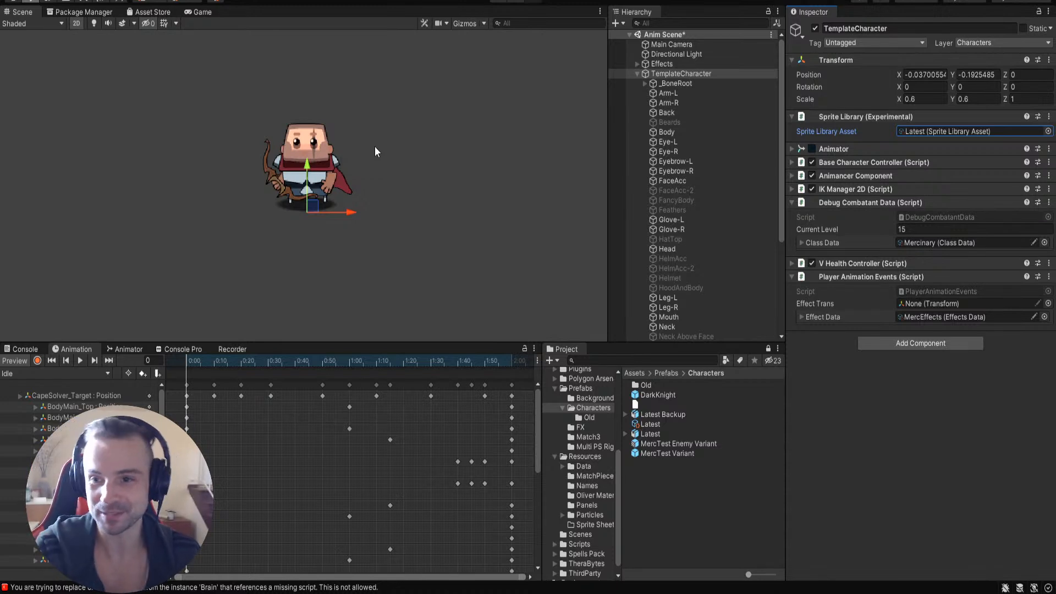
click(638, 74)
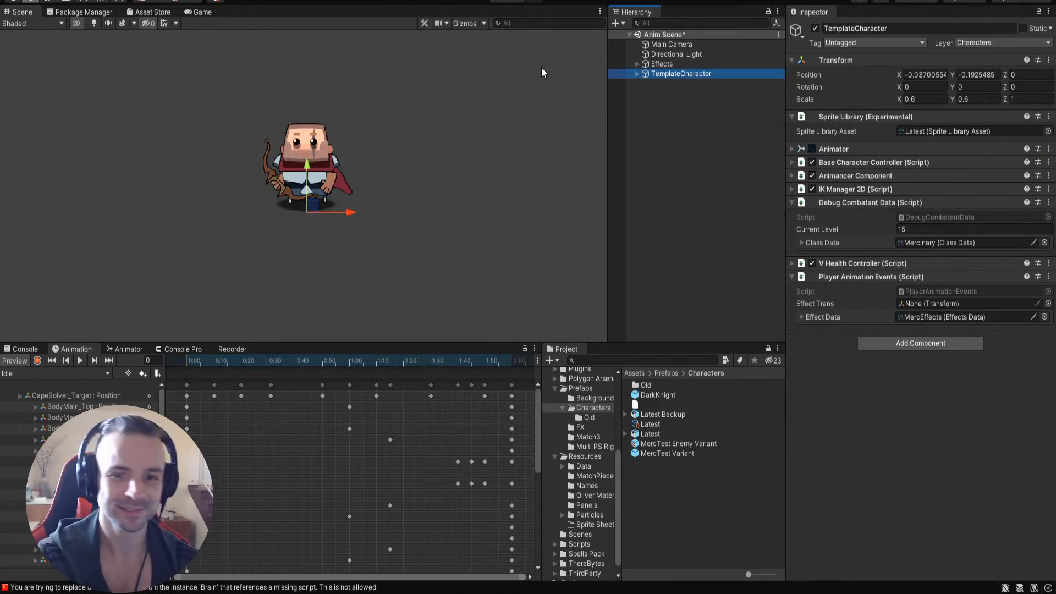
click(668, 130)
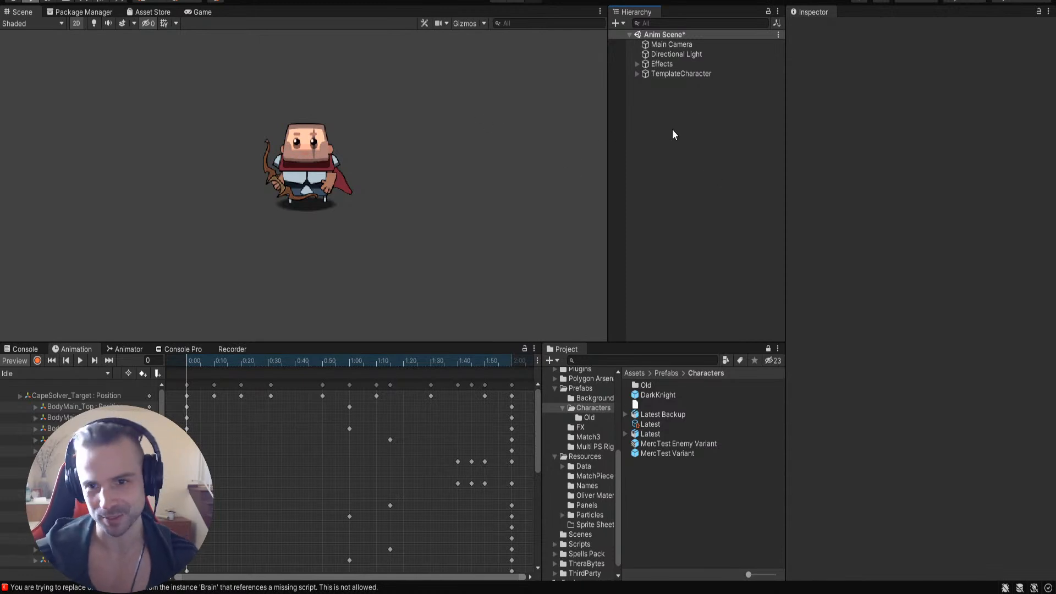
click(662, 77)
click(660, 255)
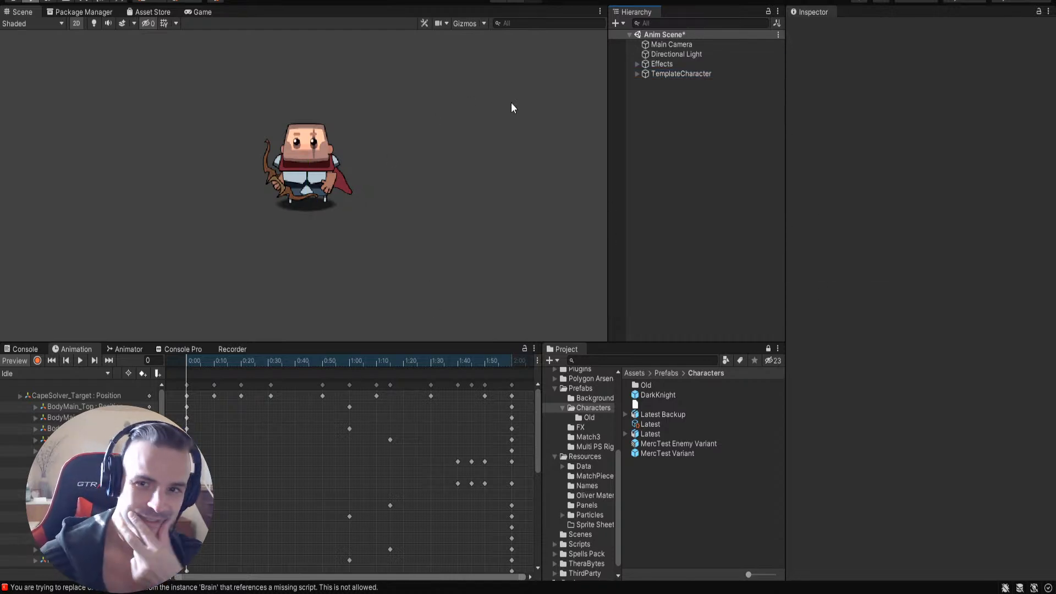
Step: Expand TemplateCharacter and inspect the Sprite Resolver options of Arm-L and Arm-R
click(637, 73)
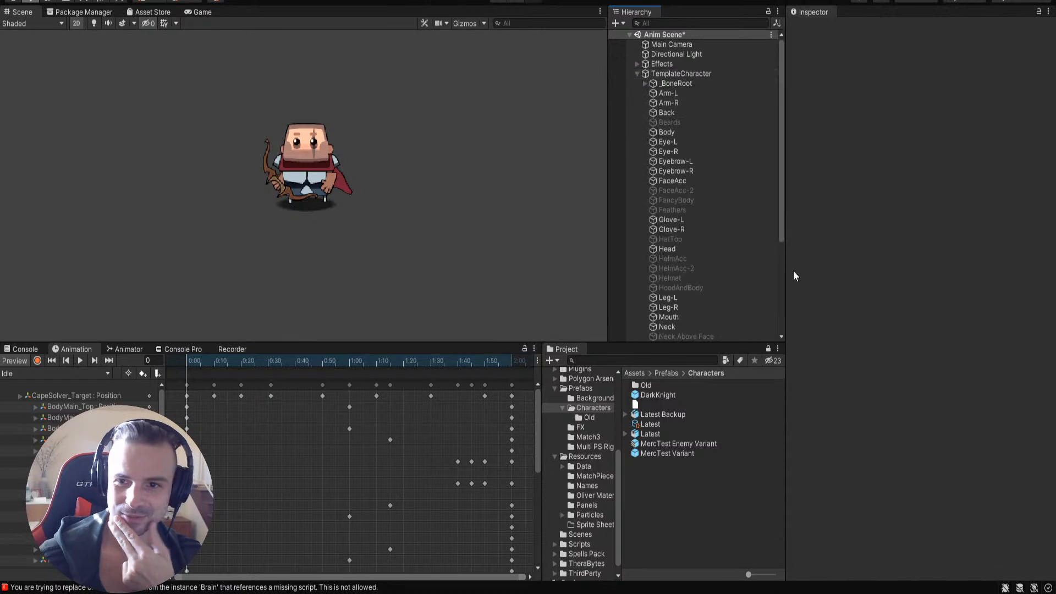
click(668, 93)
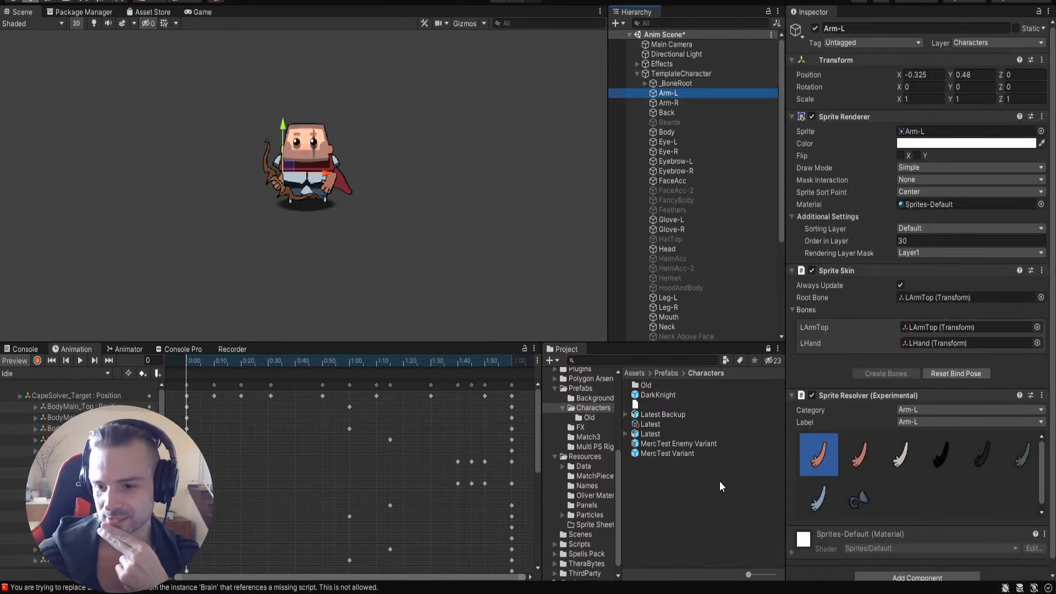
click(671, 104)
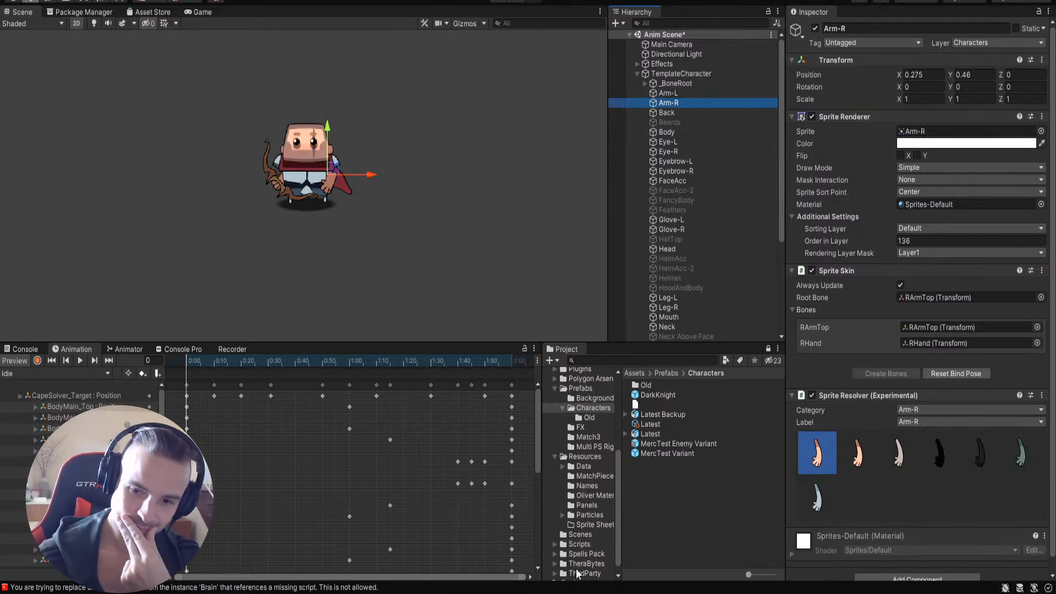
Step: Place the Scout prefab from the Characters Old folder in the scene beside TemplateCharacter and select it
scroll(572, 462, down, 1)
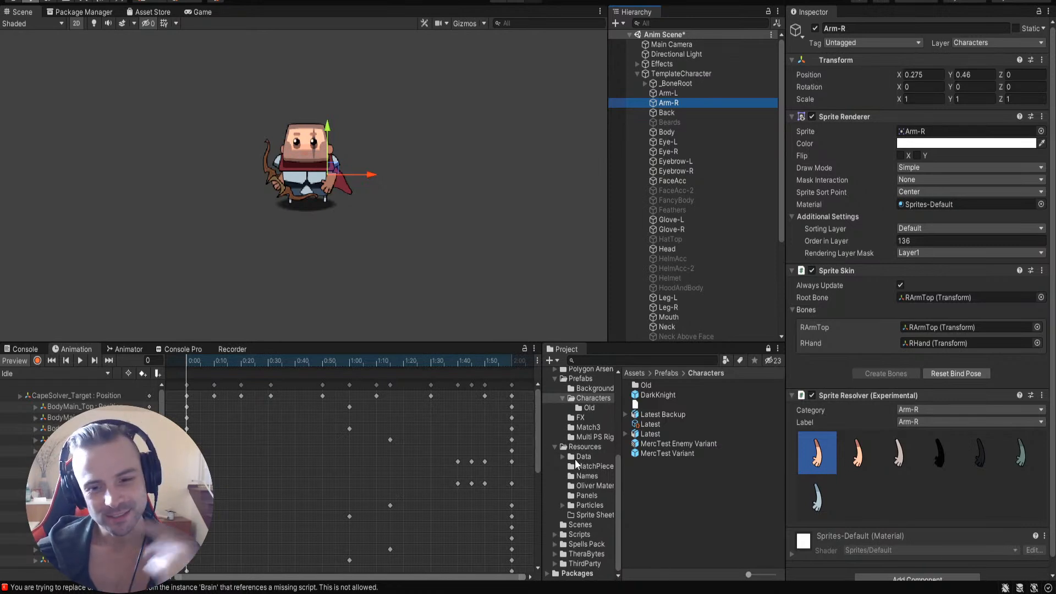
click(589, 407)
click(589, 397)
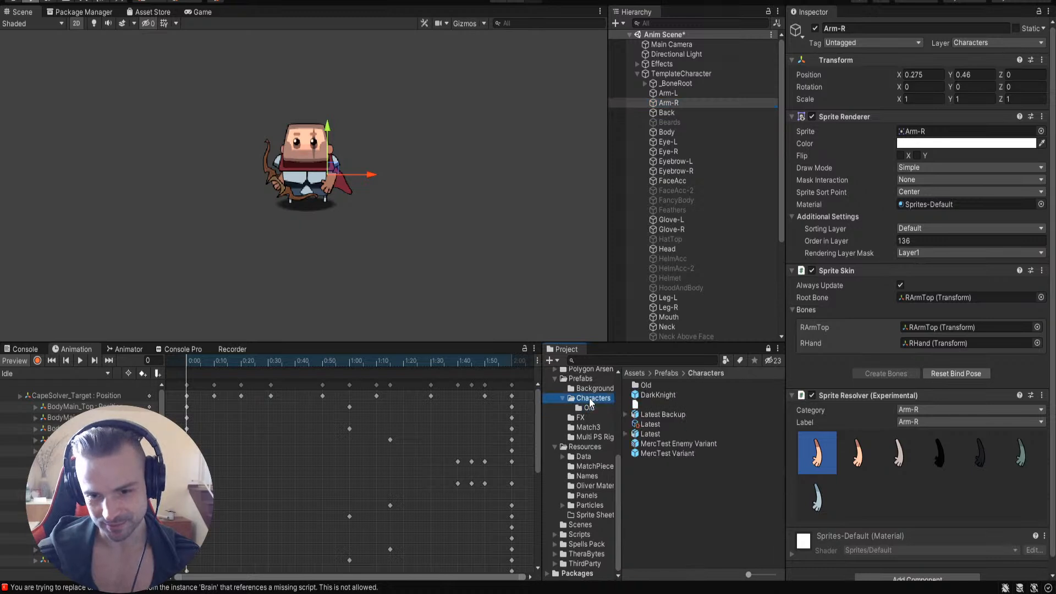
click(590, 409)
scroll(672, 440, down, 3)
scroll(672, 440, down, 2)
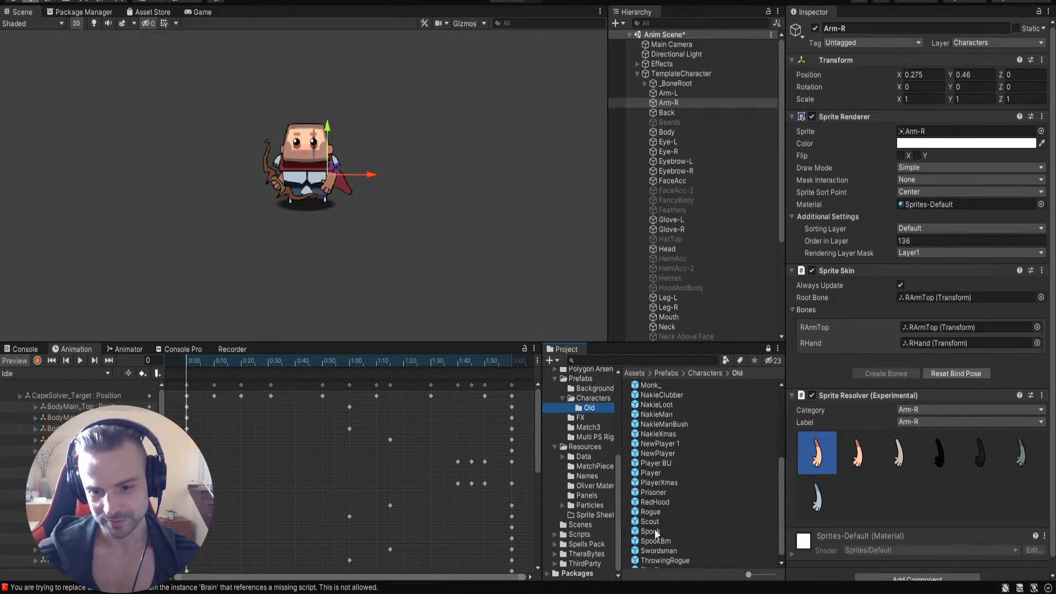
drag(649, 518, 171, 134)
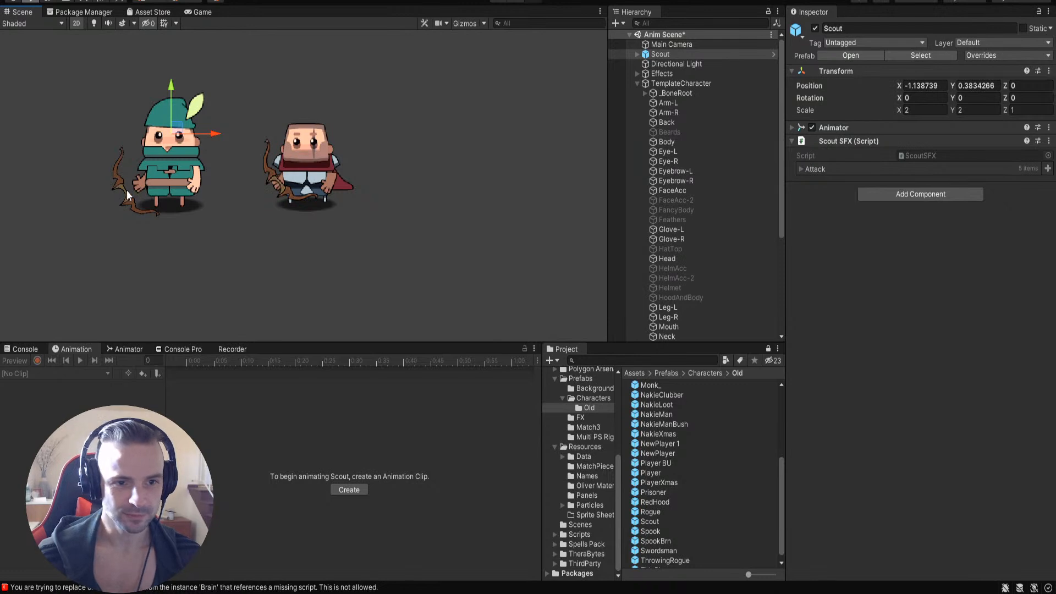
click(157, 169)
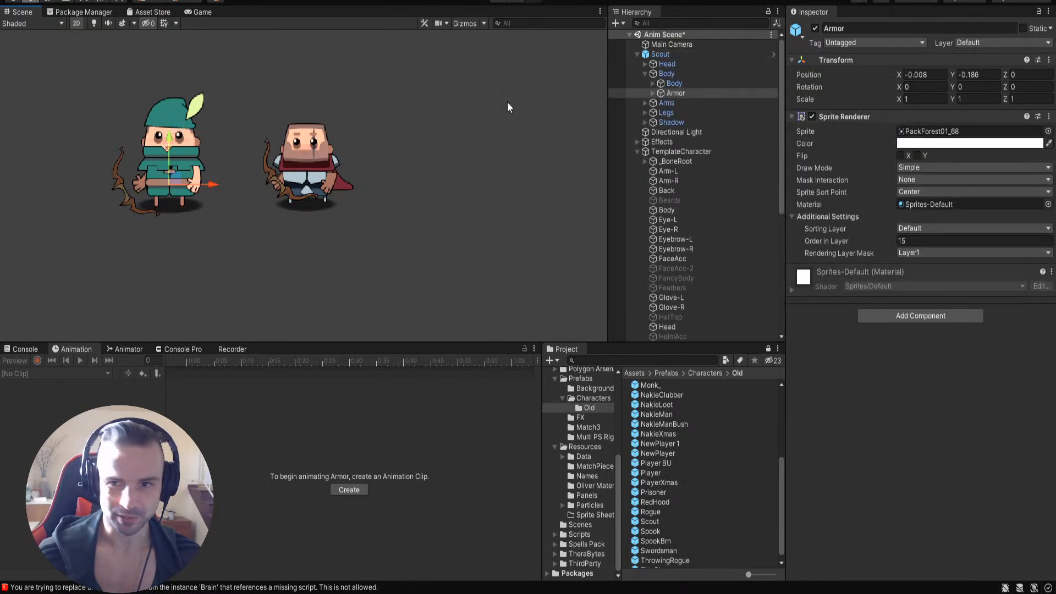
click(658, 52)
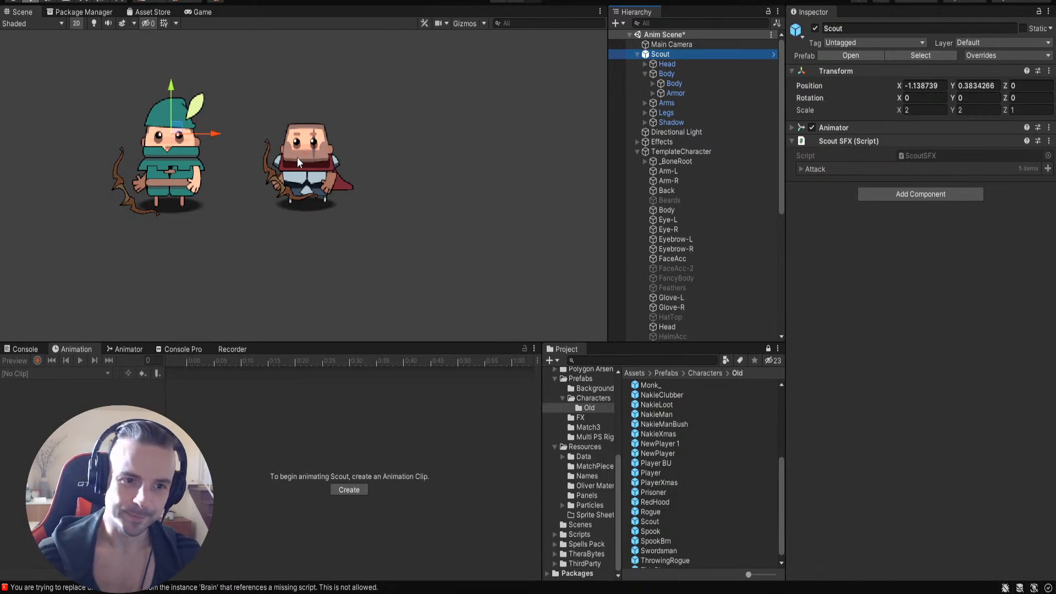
Step: Deactivate TemplateCharacter's Back part to hide the cape
click(677, 152)
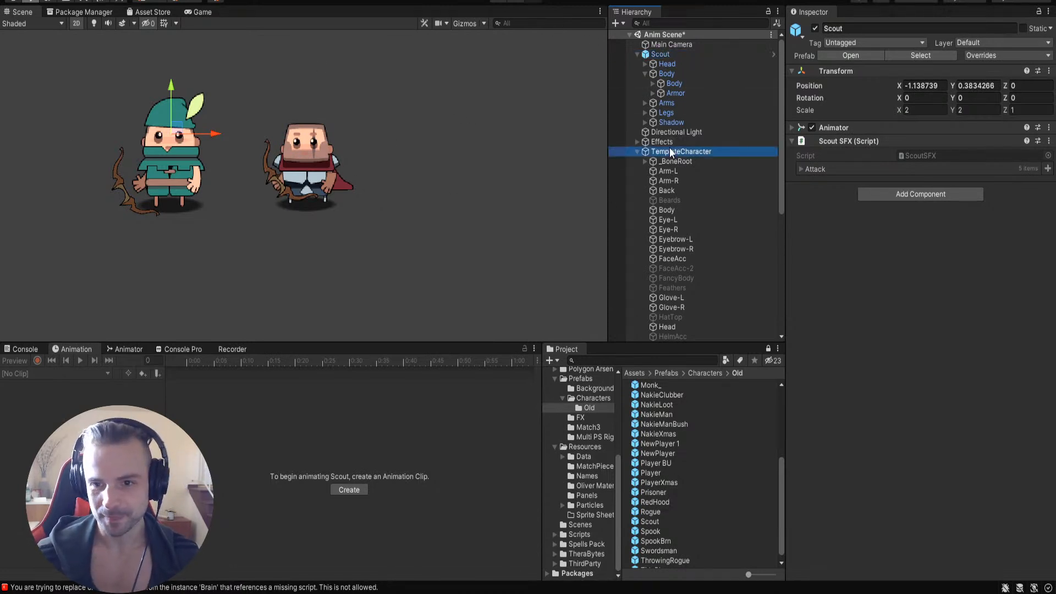
click(676, 162)
click(680, 152)
scroll(704, 190, down, 3)
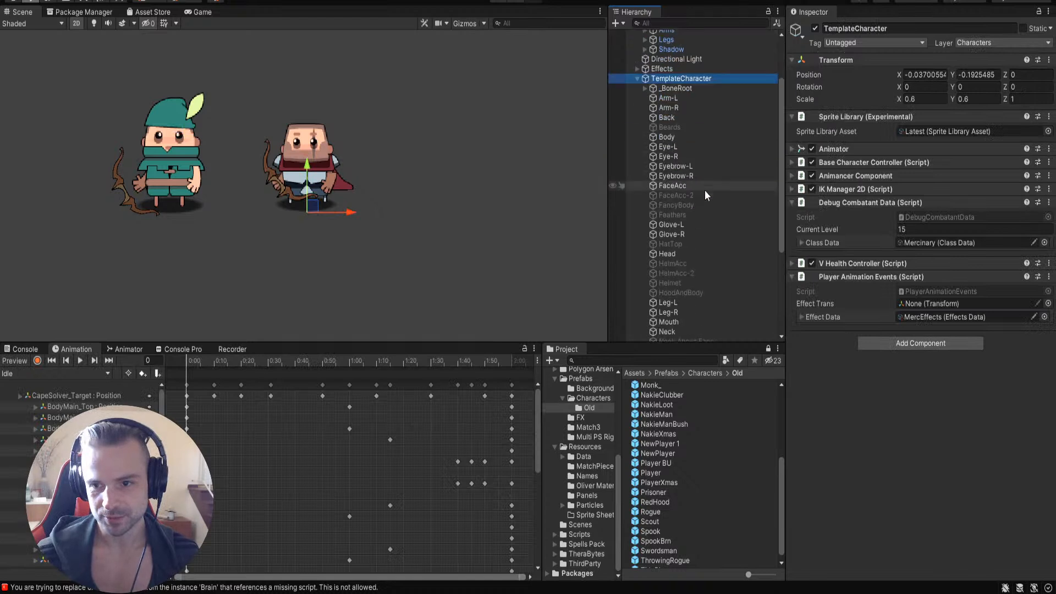
click(664, 98)
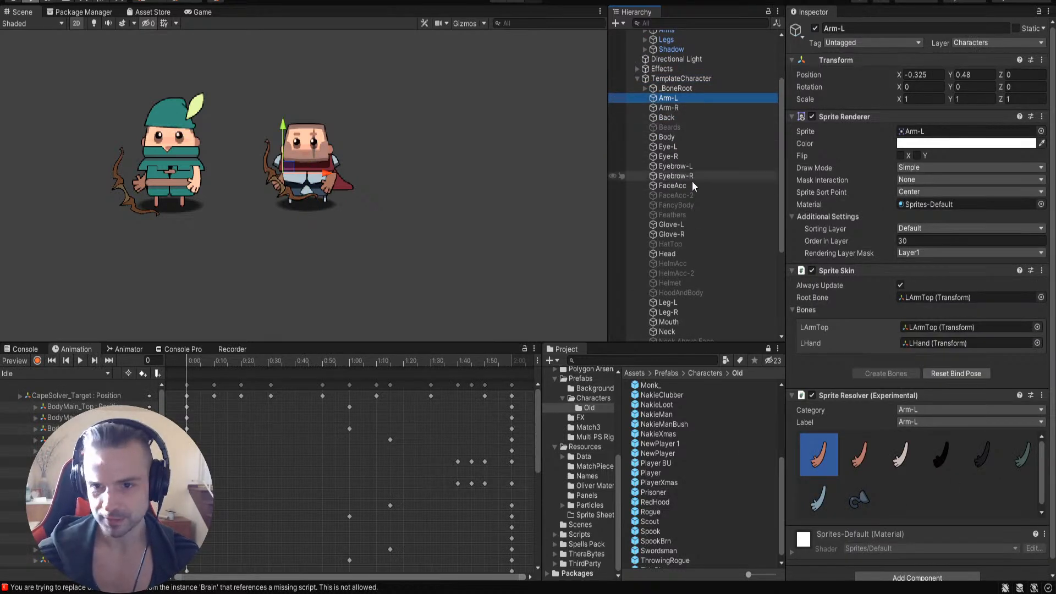
click(679, 107)
click(677, 117)
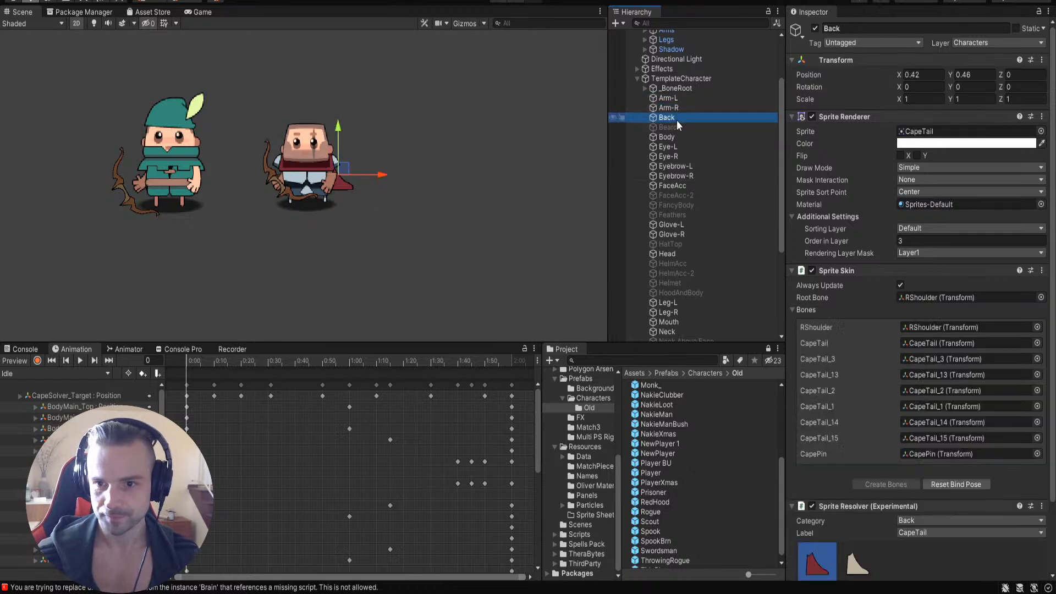
scroll(944, 335, down, 3)
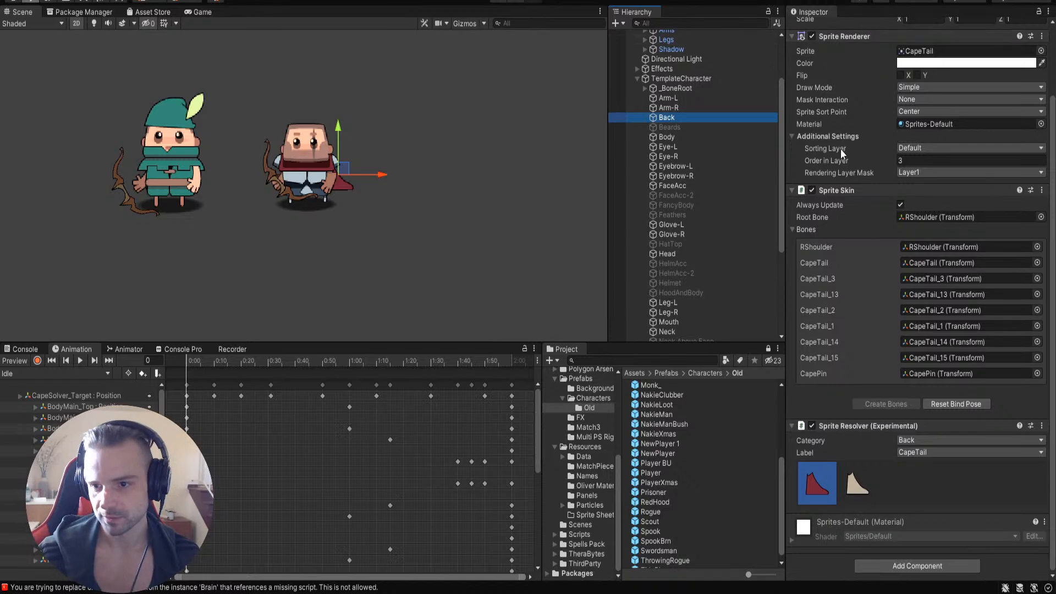
scroll(840, 150, up, 3)
click(815, 28)
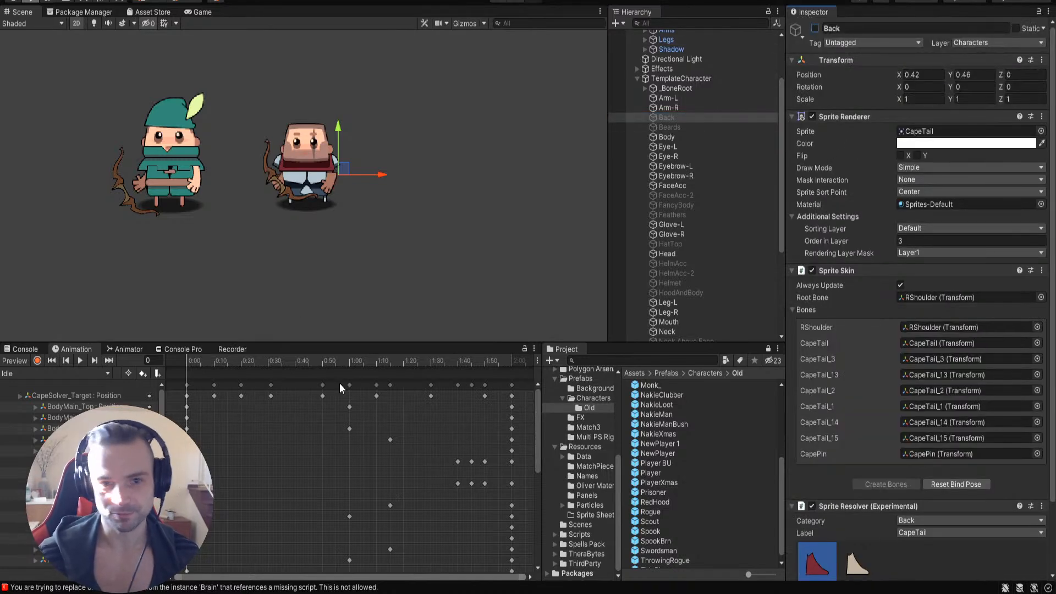
Step: Switch TemplateCharacter's Body sprite to GreenAttire-1 and deactivate the FaceAcc part to hide the scar
click(658, 137)
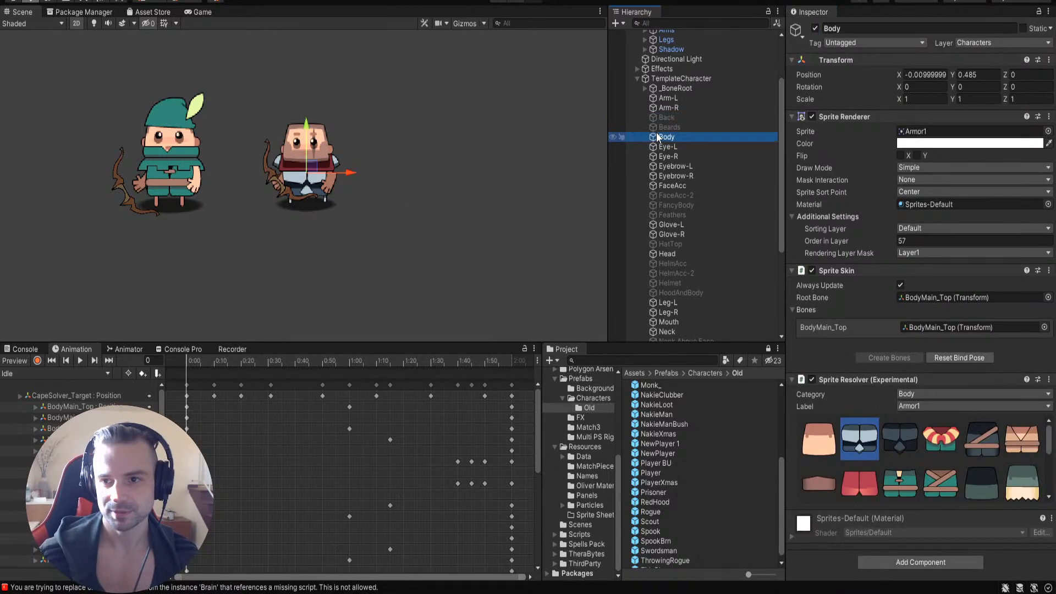
click(899, 483)
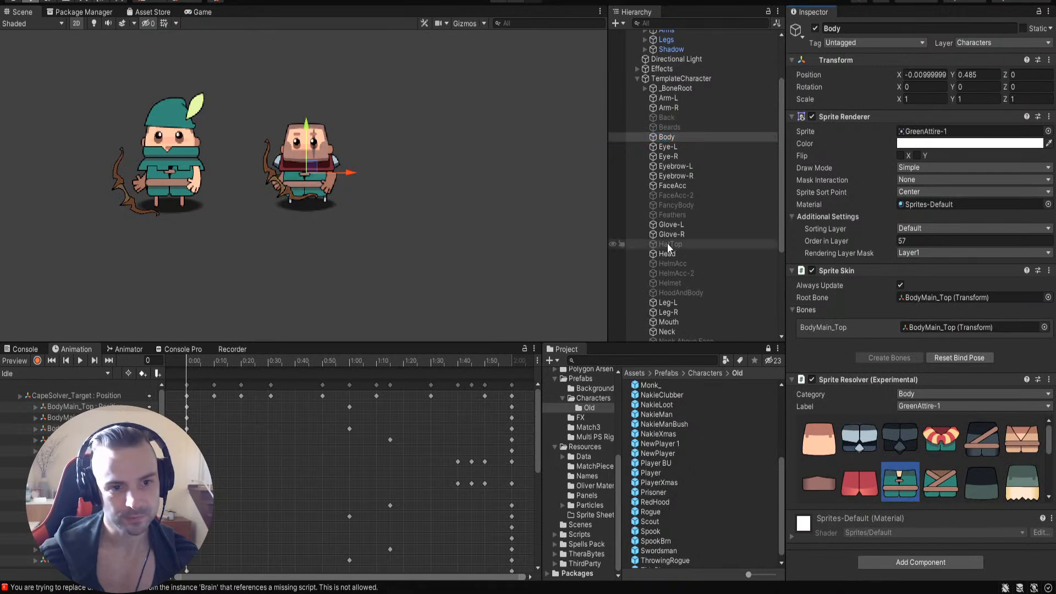
click(674, 146)
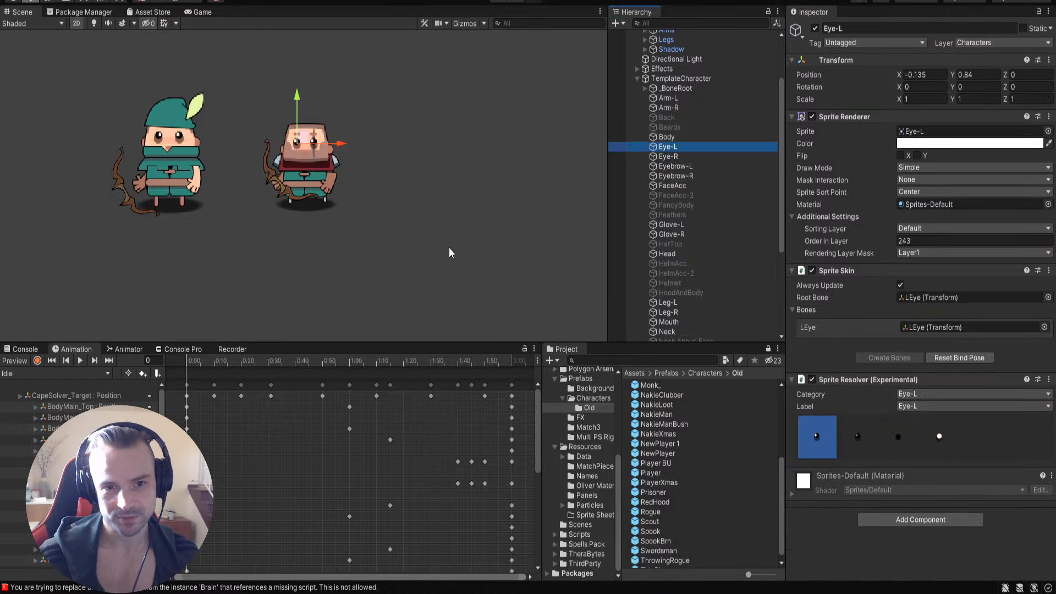
click(668, 156)
click(663, 164)
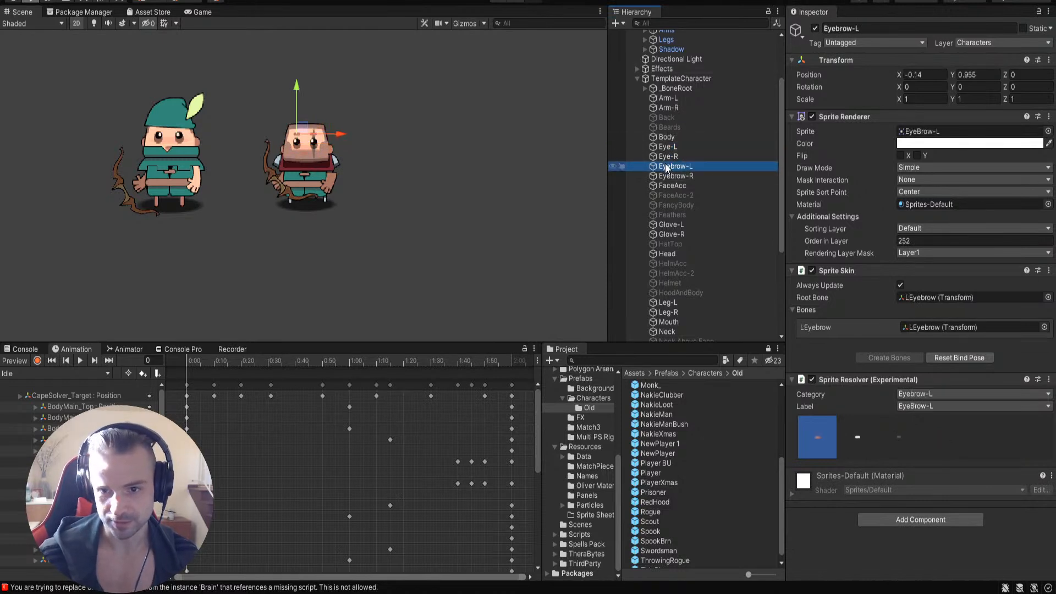
click(672, 175)
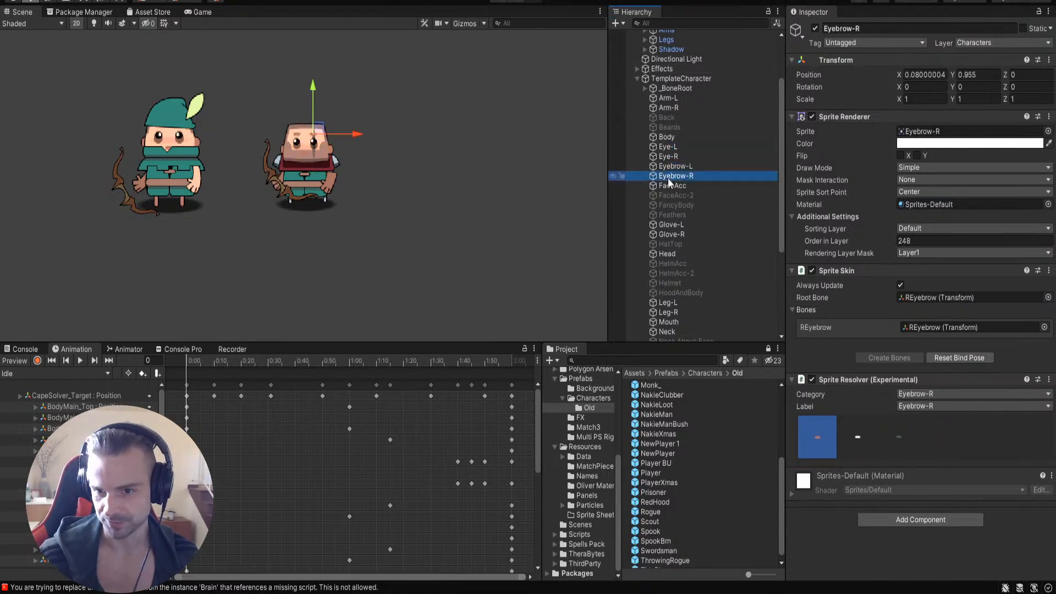
click(670, 185)
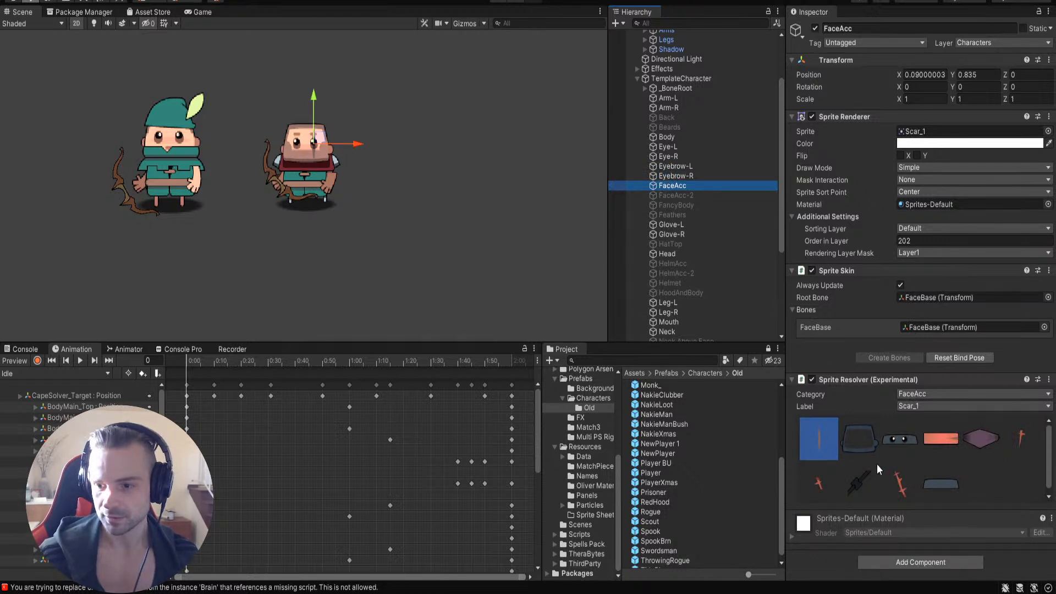
click(815, 29)
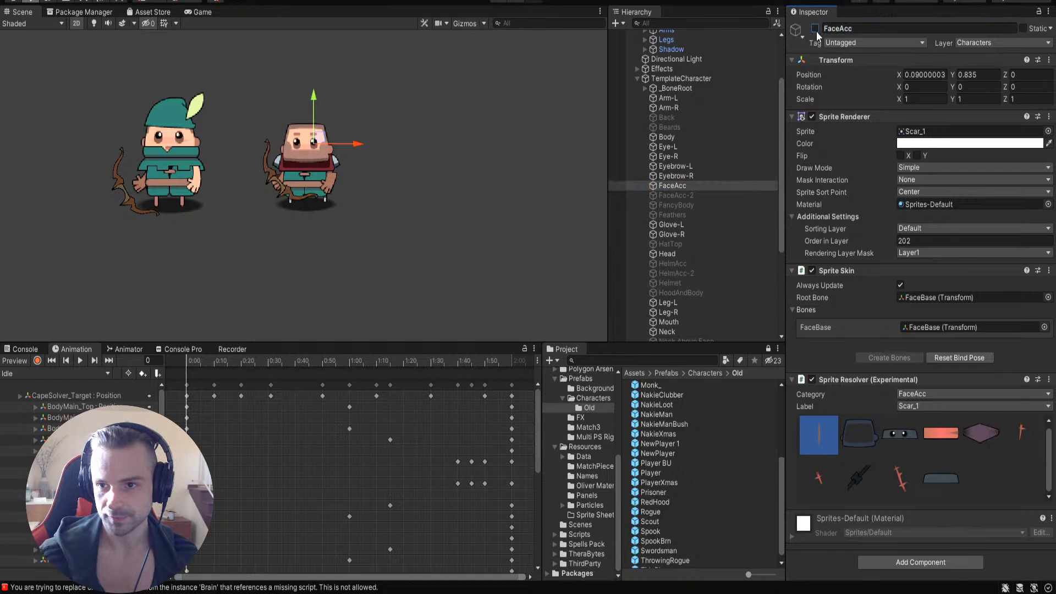
Step: Deactivate TemplateCharacter's Glove-L and Glove-R parts to leave the hands bare
click(678, 205)
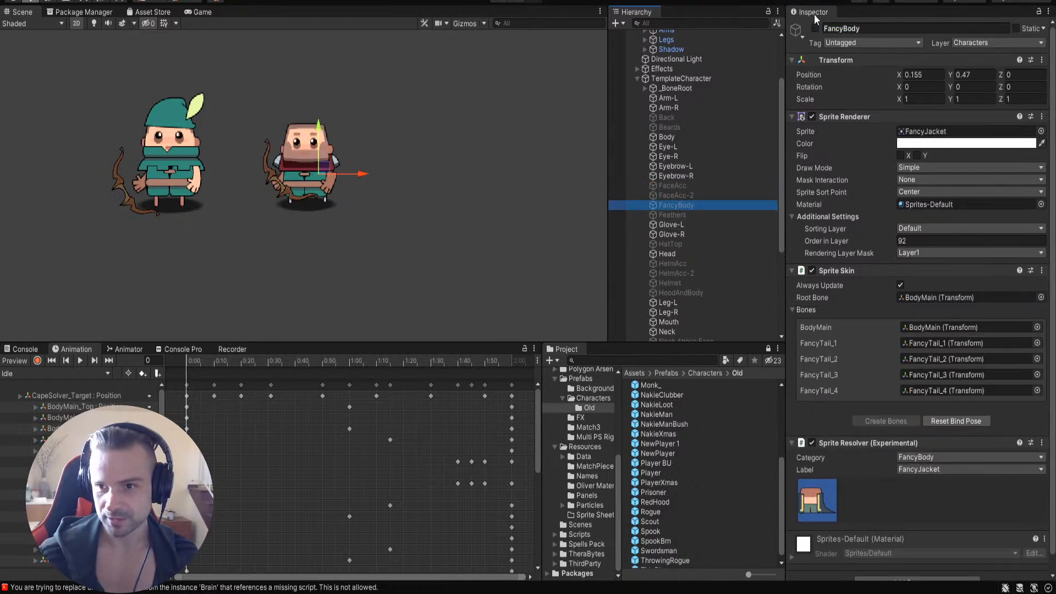
click(674, 215)
key(Down)
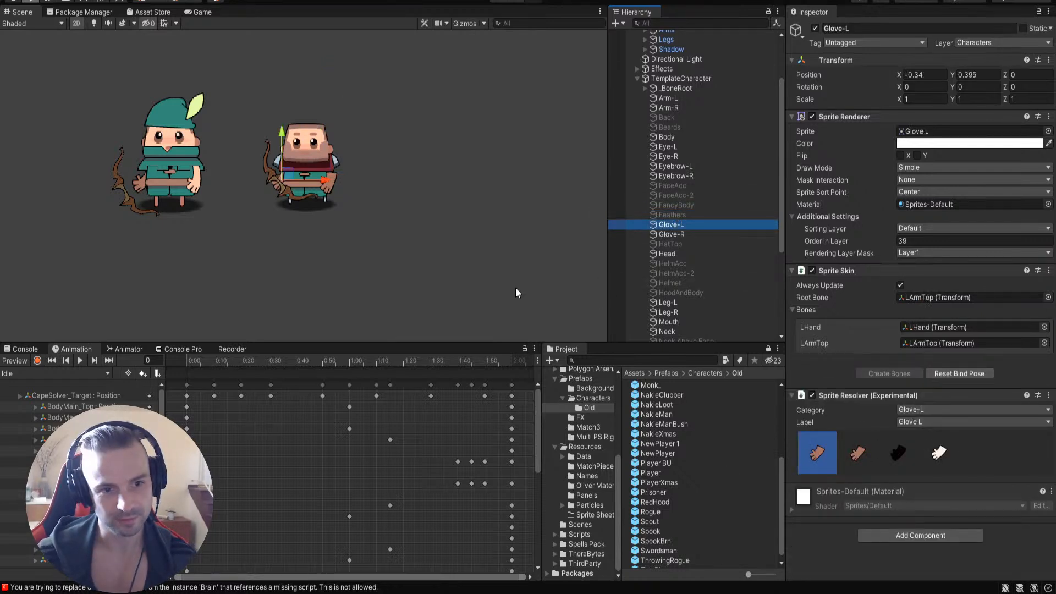
click(815, 28)
click(692, 234)
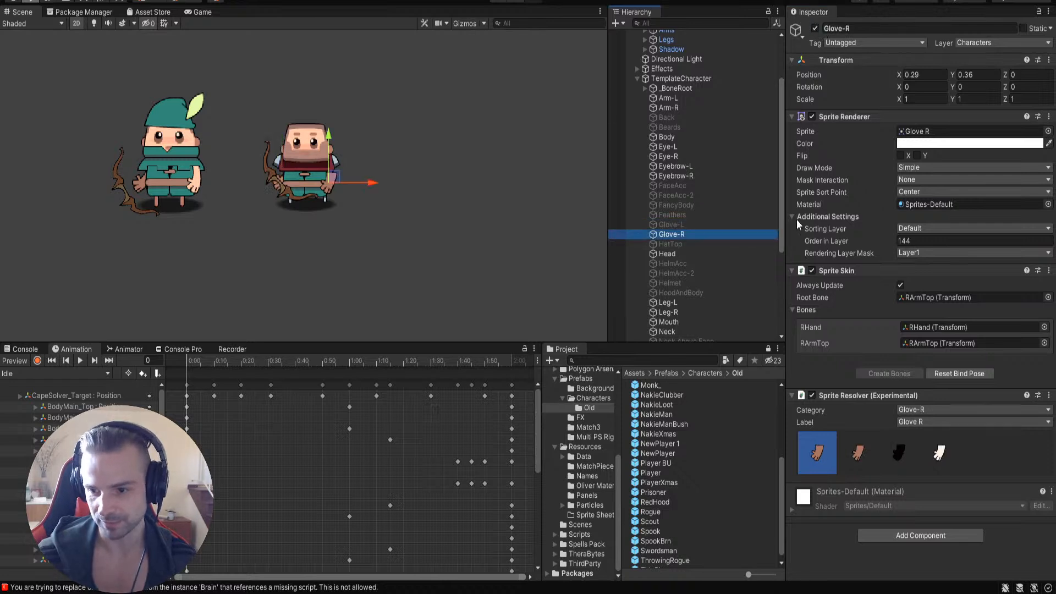
click(816, 29)
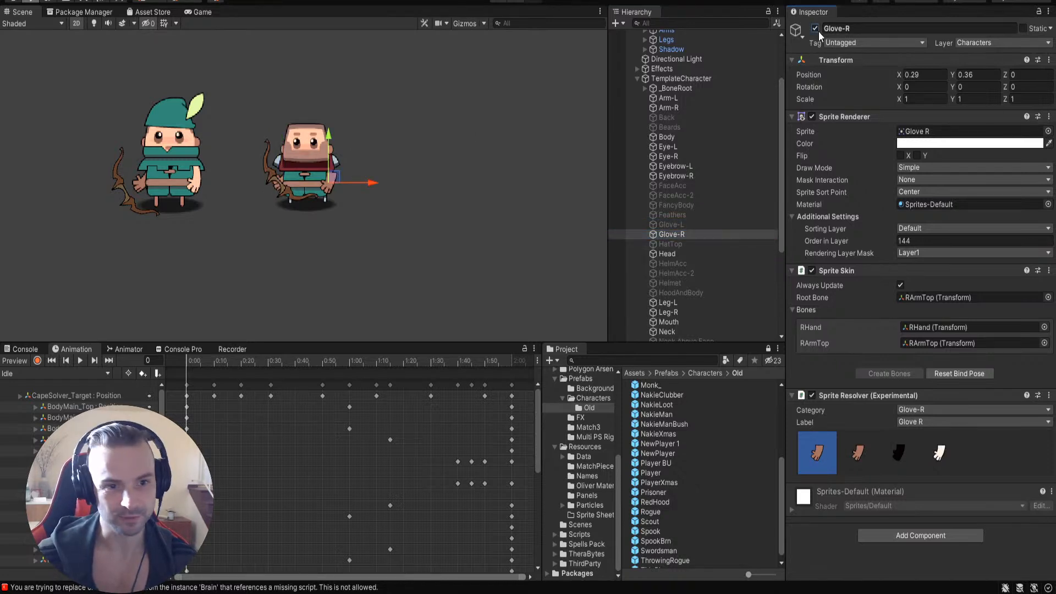
Step: Set the HatTop part's sprite to GreenHat-1 and activate the part
click(672, 244)
click(978, 539)
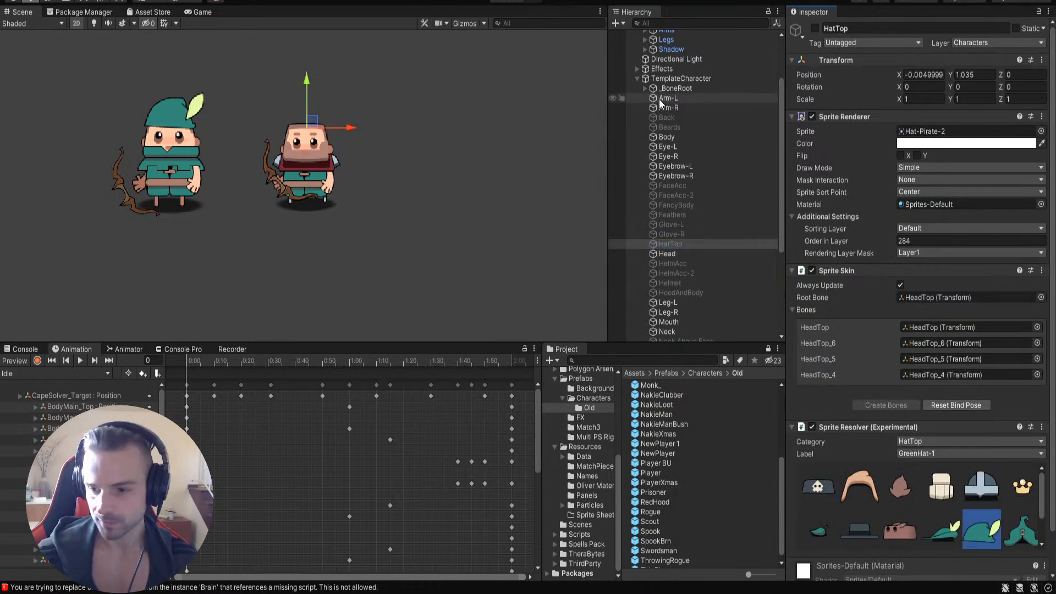
click(815, 28)
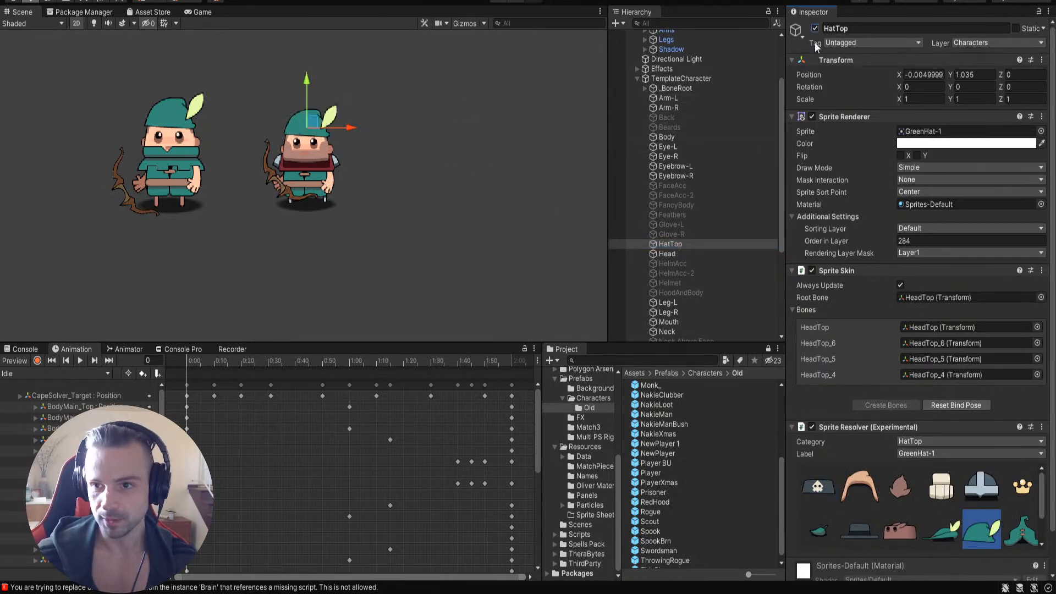
Step: Change the Head part's sprite to the plain Head variant without stubble, keeping the part active
click(665, 253)
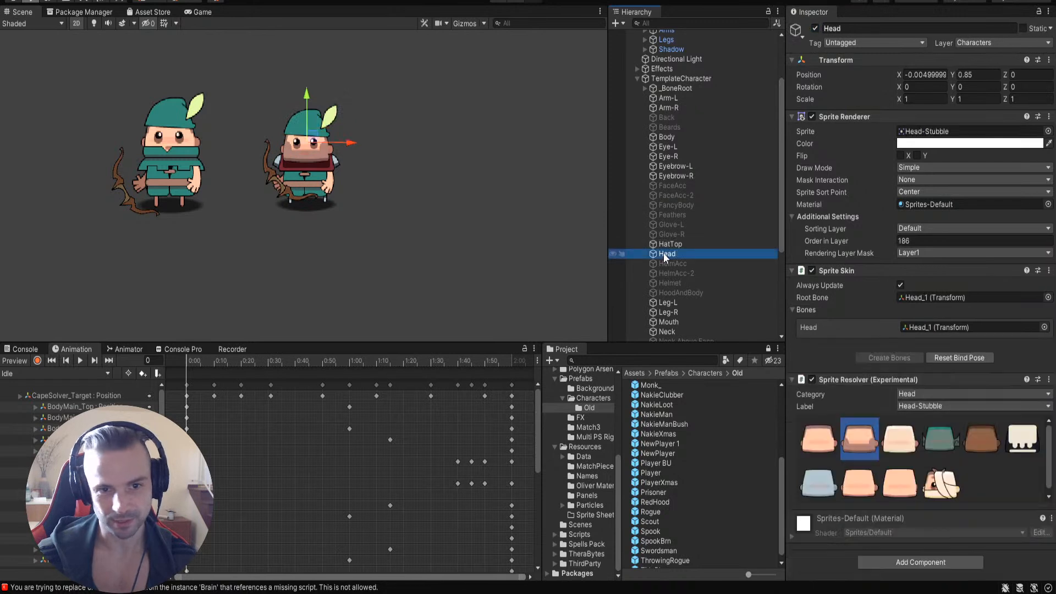
click(825, 437)
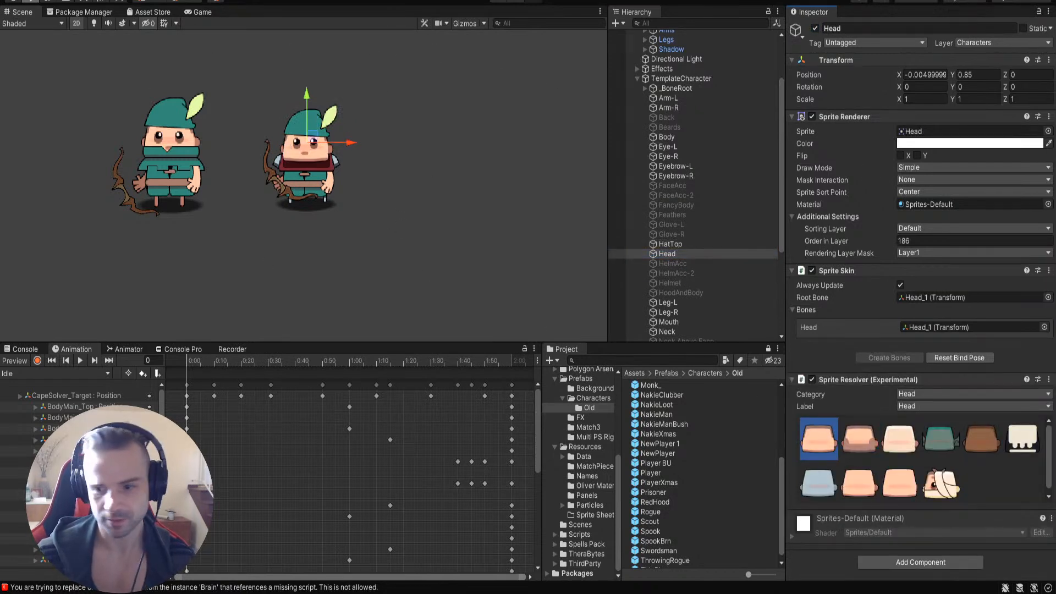
click(815, 29)
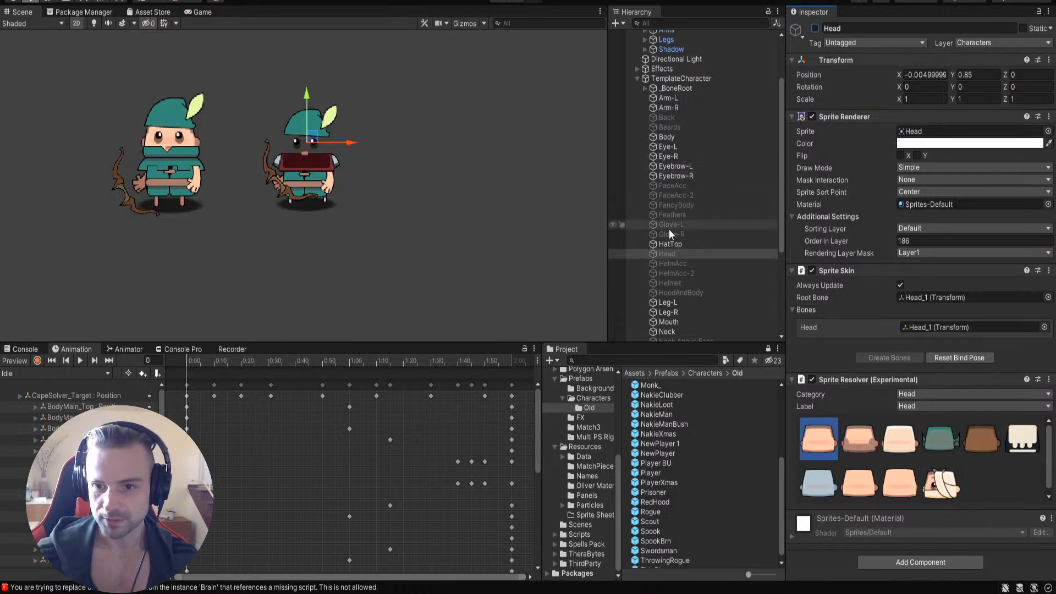
click(815, 29)
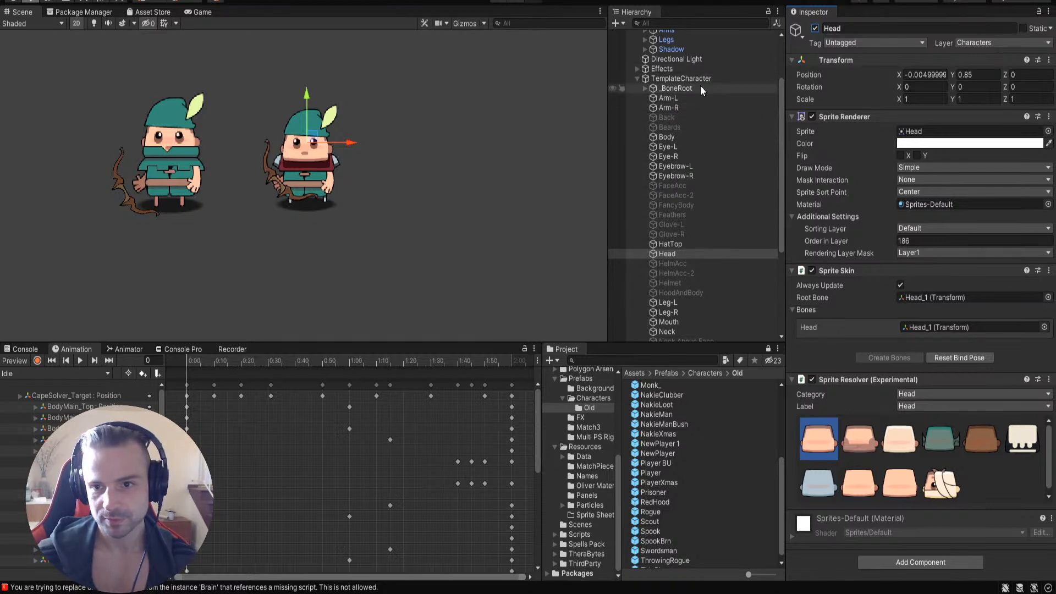
Step: Replace the armored leg sprites with the plain Leg-L and Leg-R sprites on the matching leg parts
click(674, 262)
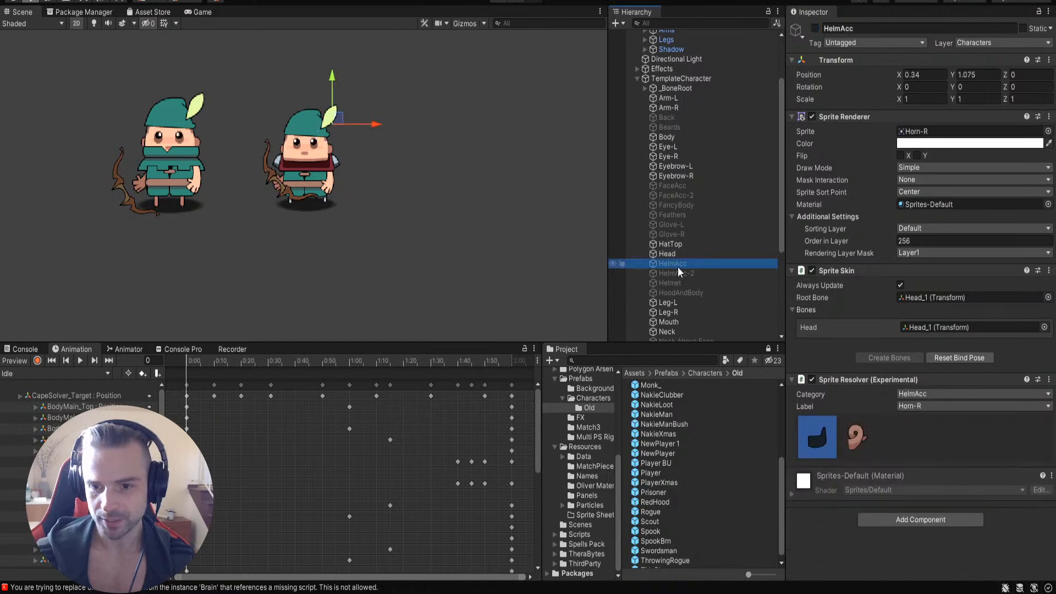
click(674, 272)
click(677, 290)
click(662, 284)
click(675, 295)
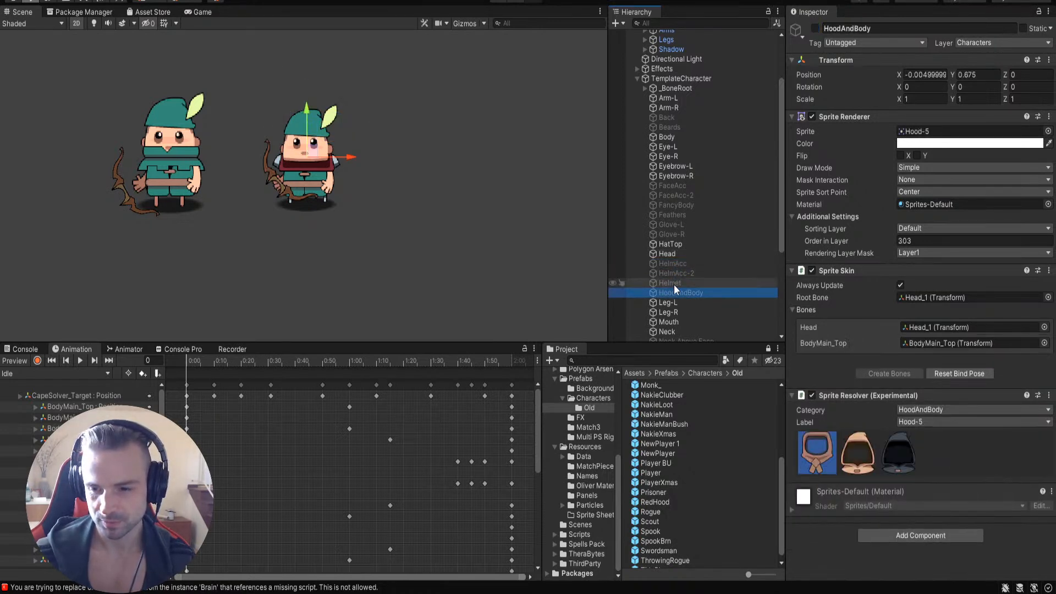
key(Down)
key(Down)
key(Up)
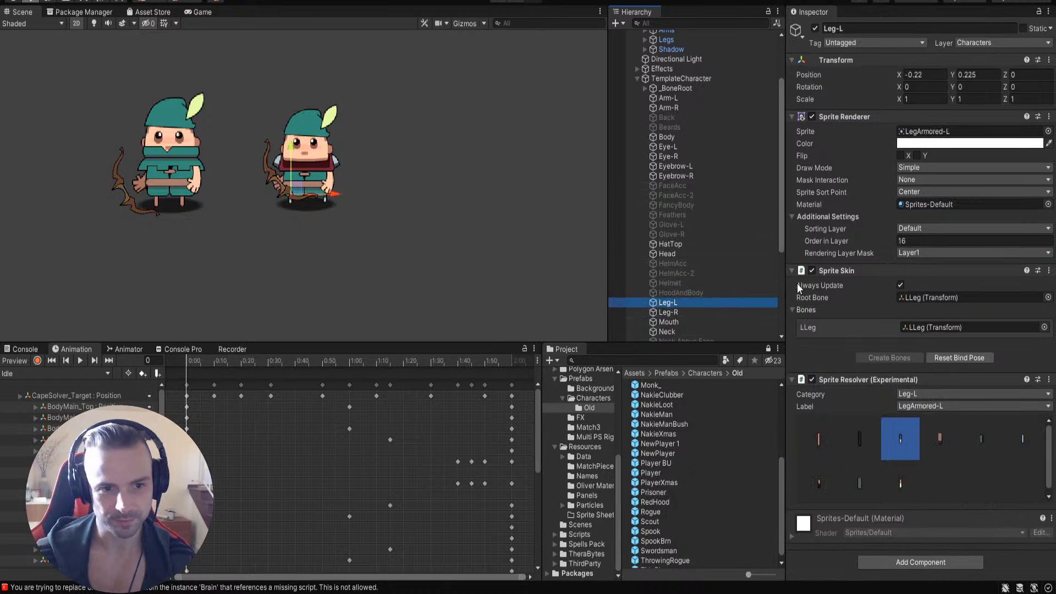
click(820, 435)
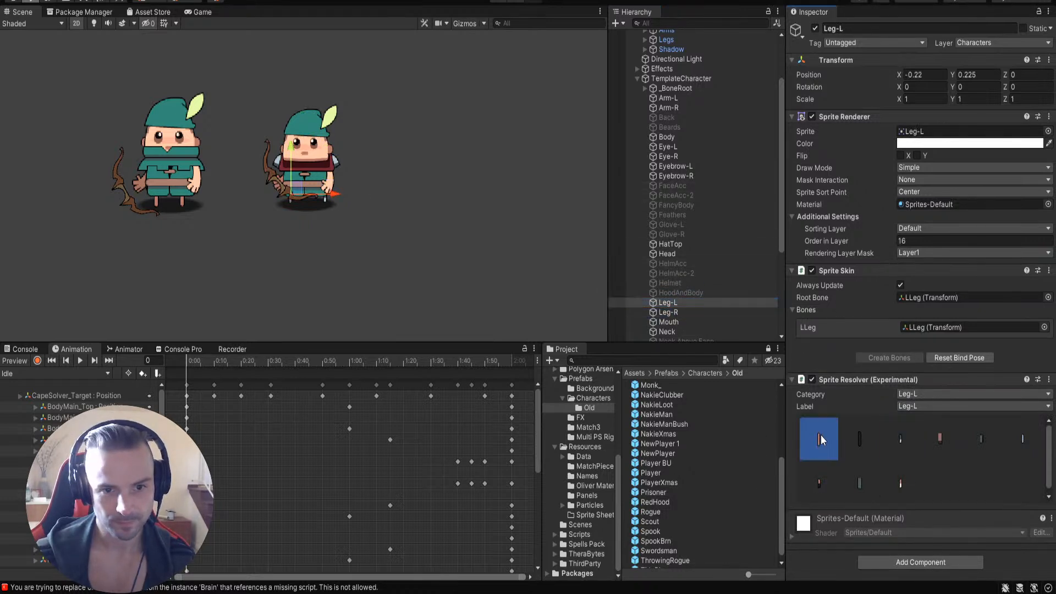
click(662, 312)
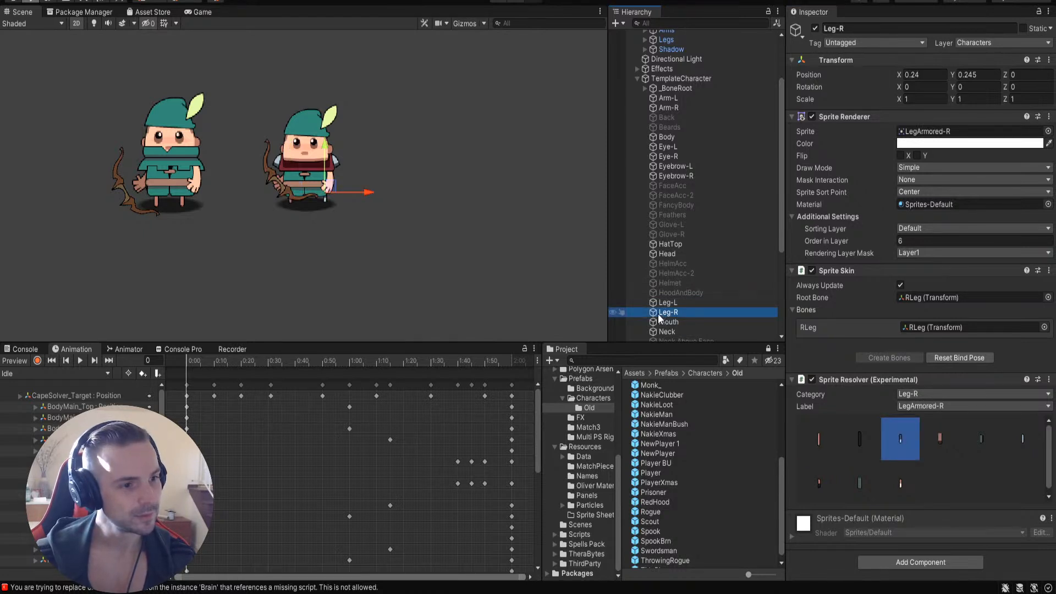
click(818, 429)
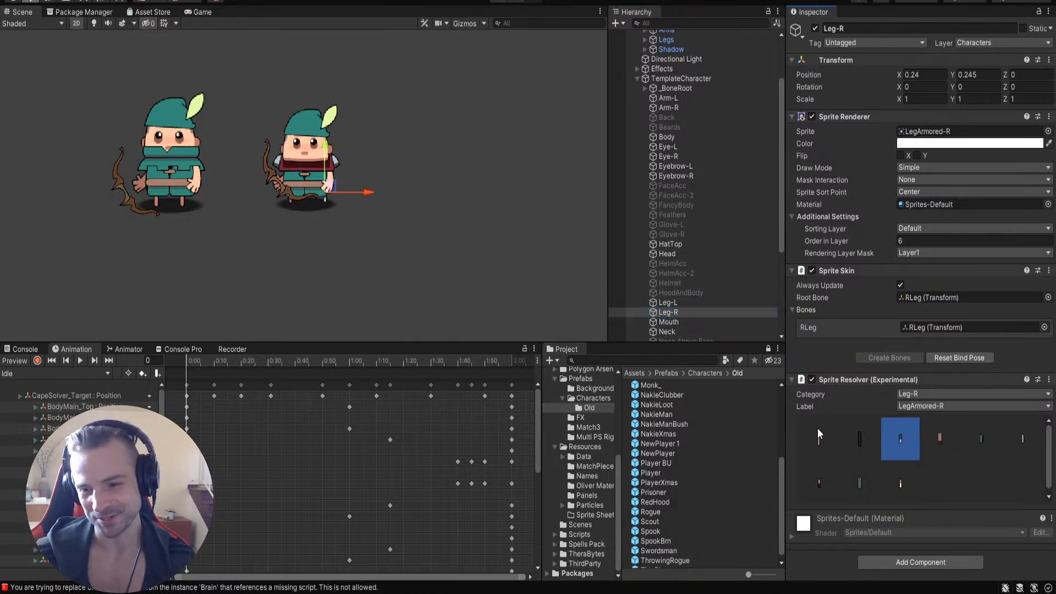
Step: Switch the Neck part's sprite to the green GeenNeckCape-2
scroll(685, 153, down, 2)
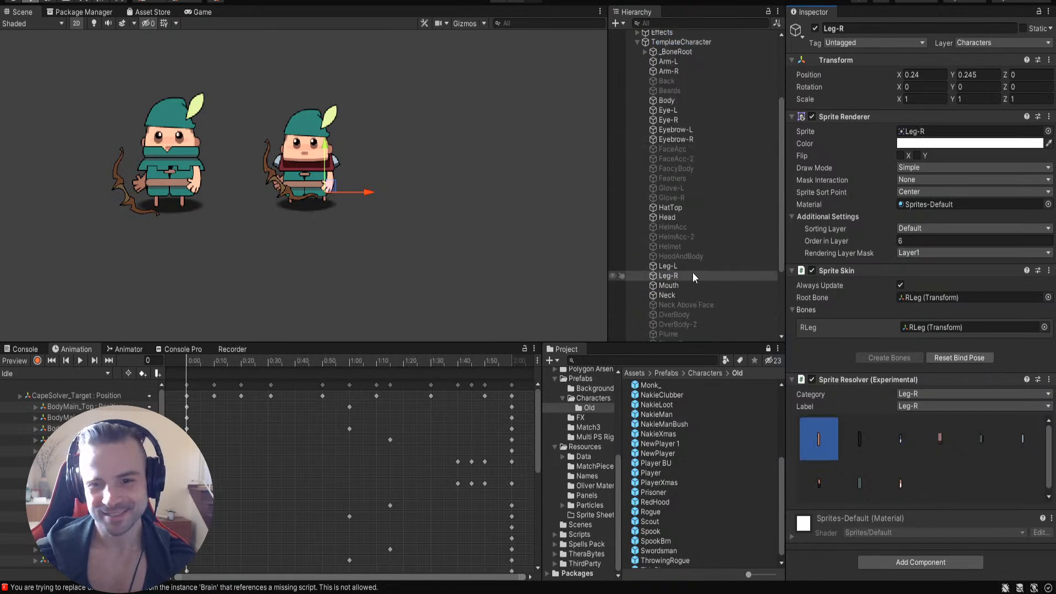
click(670, 285)
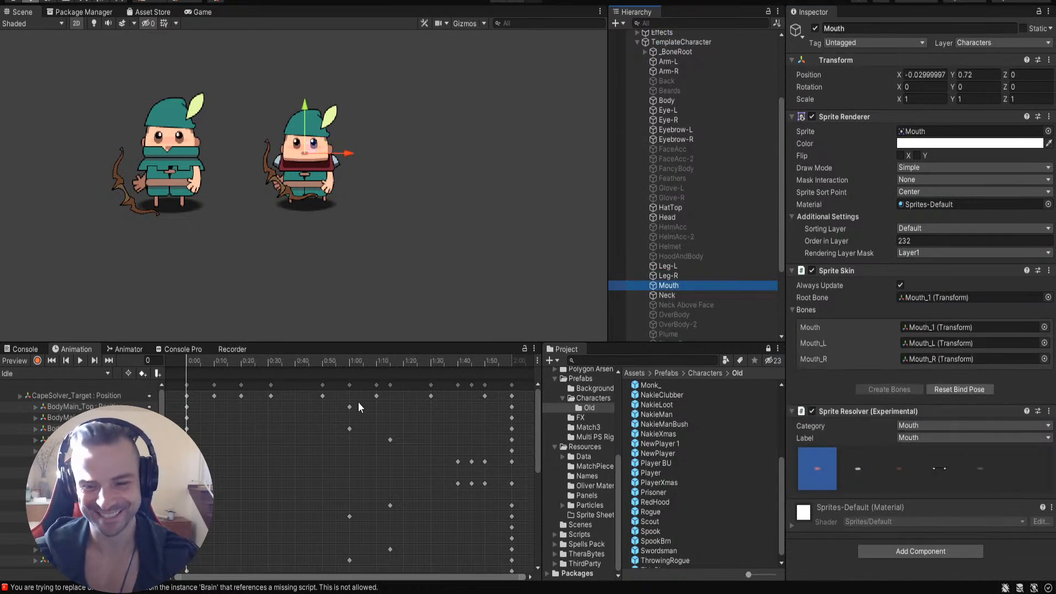
click(678, 296)
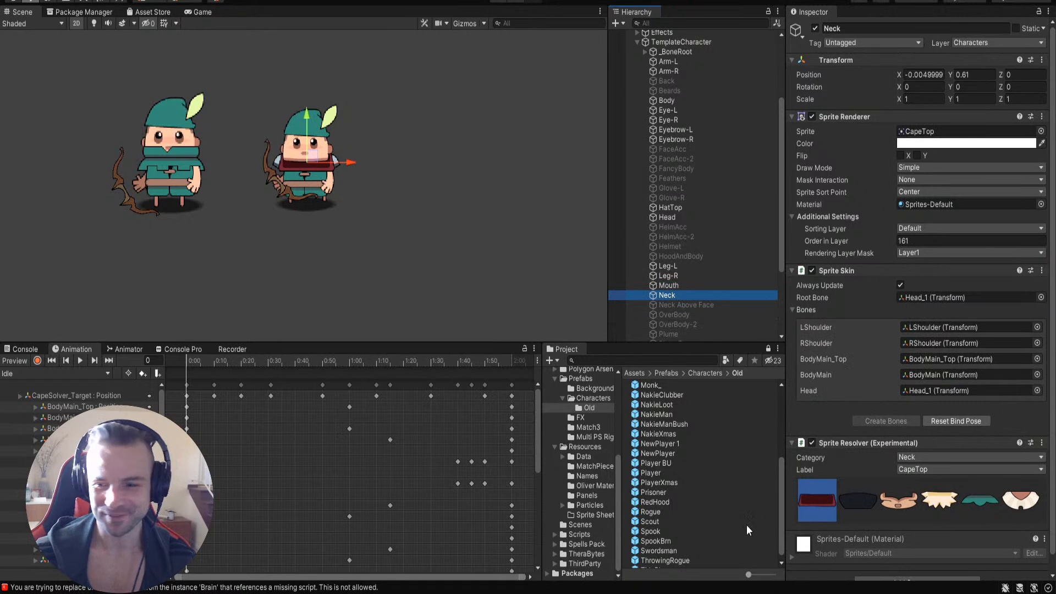
click(975, 502)
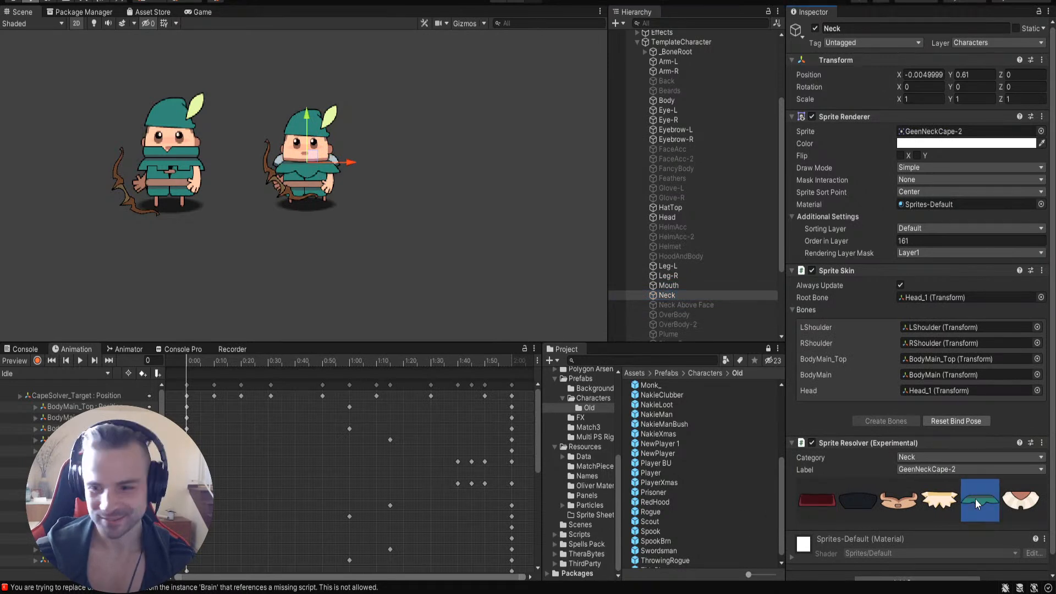
Step: Deactivate the Neck part and activate the Neck Above Face part in its place
scroll(985, 490, down, 1)
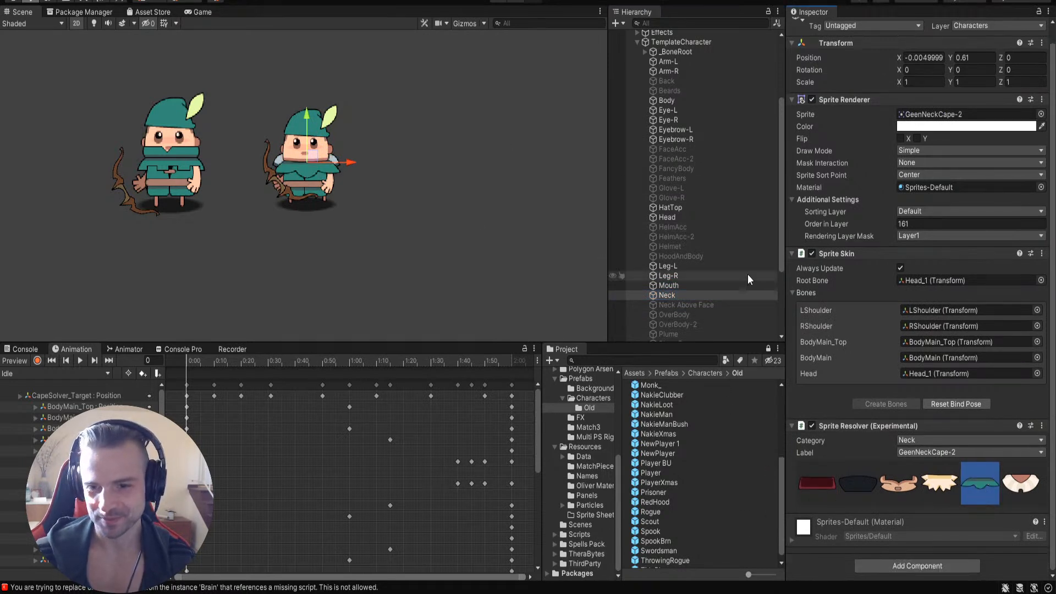
scroll(821, 164, up, 1)
click(814, 28)
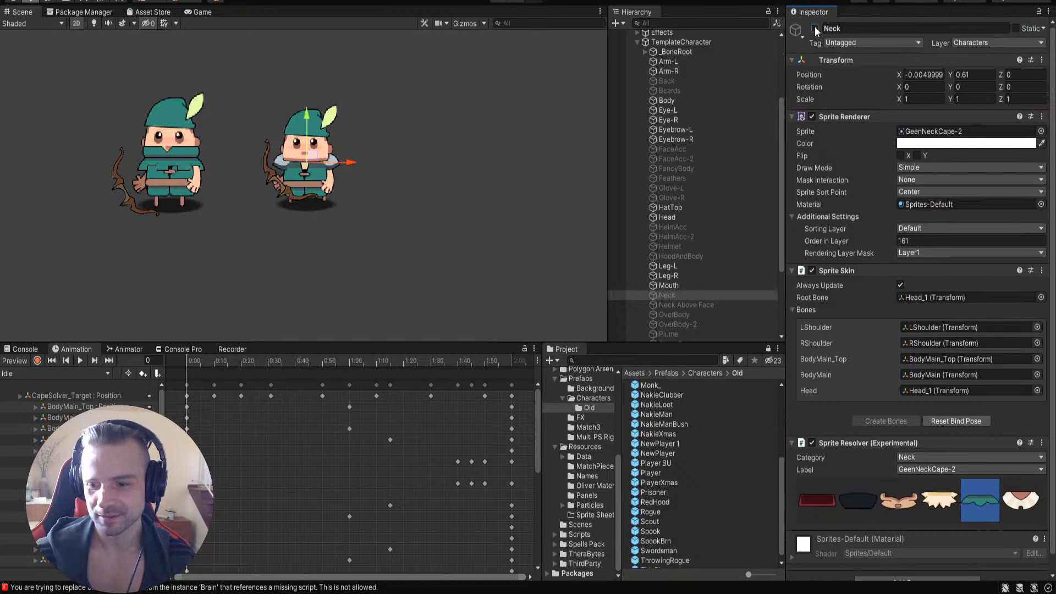
click(670, 305)
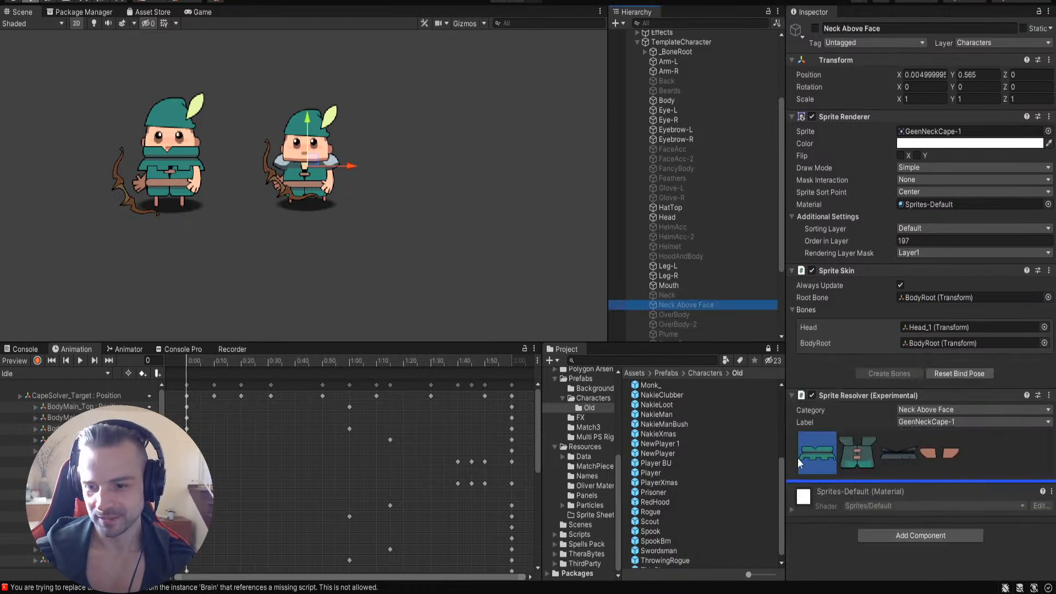
click(814, 28)
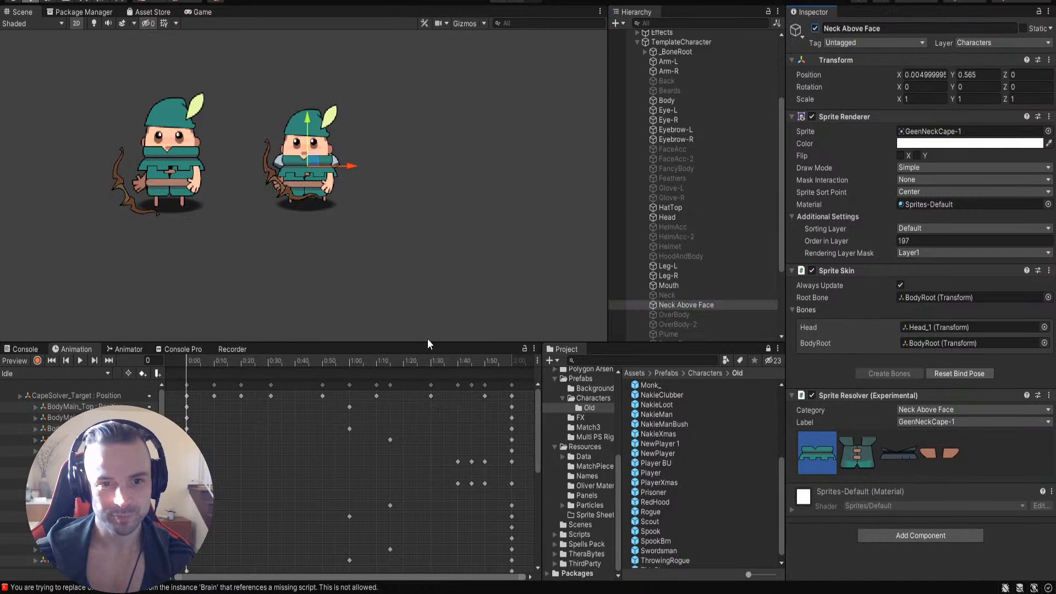
Step: Deactivate Shoulder-L and Shoulder-R together to remove the shoulder armor, and clear the selection
scroll(708, 224, up, 3)
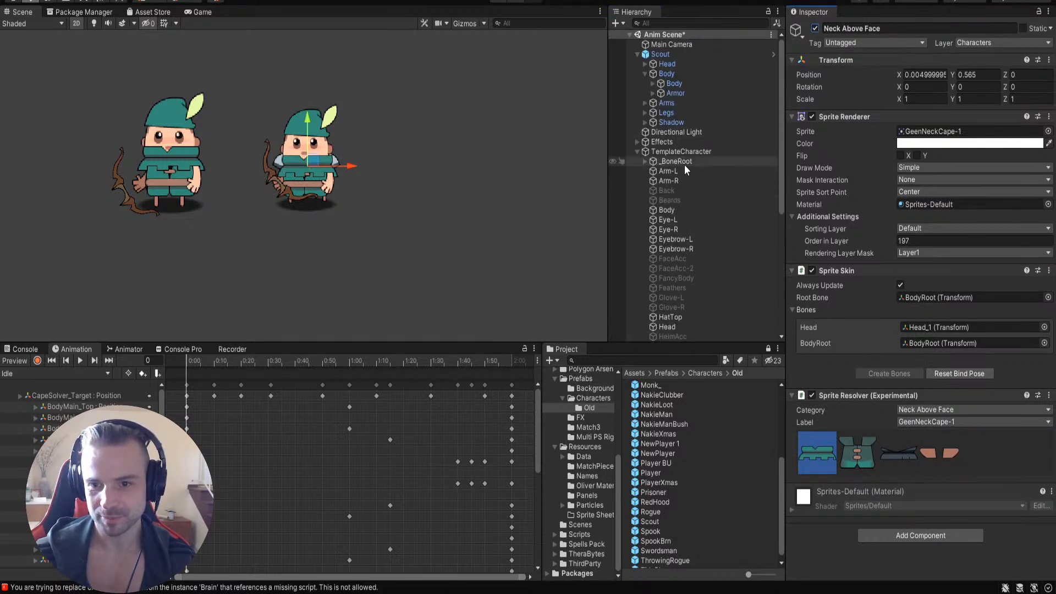
scroll(687, 225, down, 5)
scroll(685, 223, down, 2)
click(688, 293)
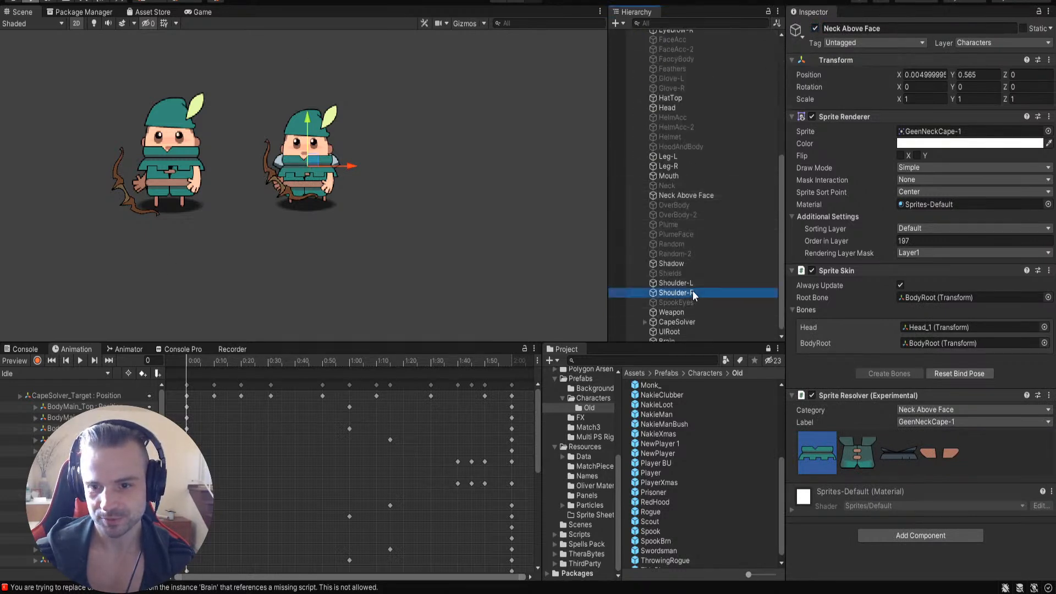
ctrl+click(691, 282)
click(816, 23)
click(816, 28)
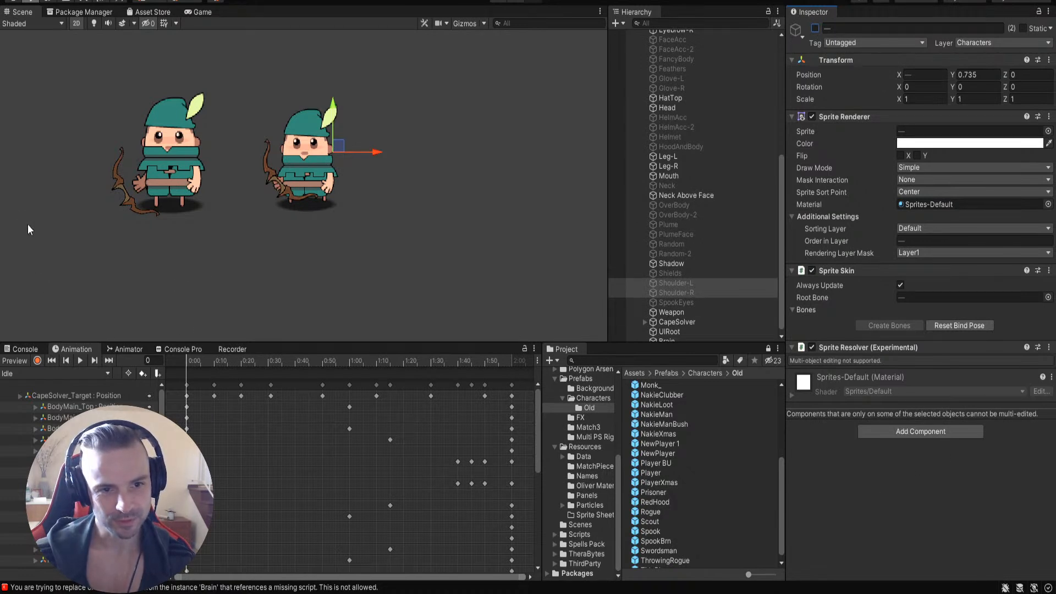
click(509, 176)
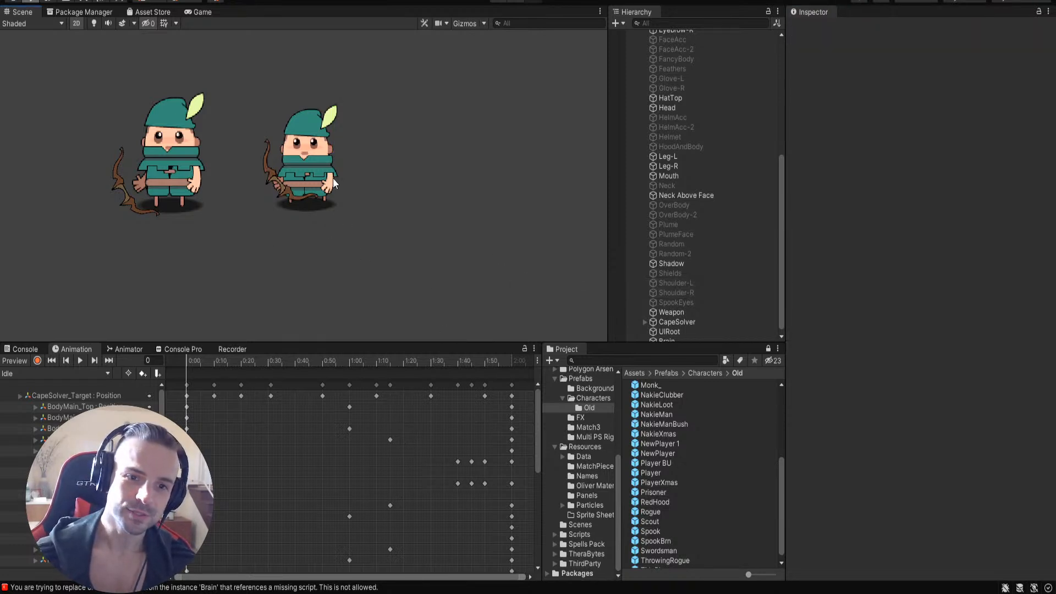
Step: Preview the TemplateCharacter's Idle animation, return the playhead to frame 0, and box-select the old Scout for comparison
click(84, 360)
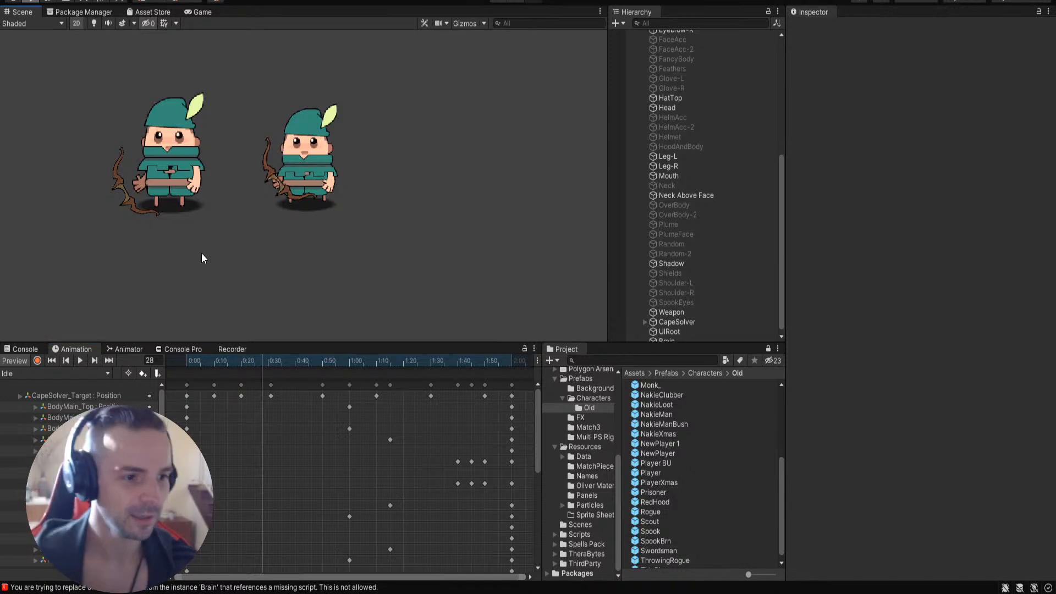
drag(262, 362, 187, 363)
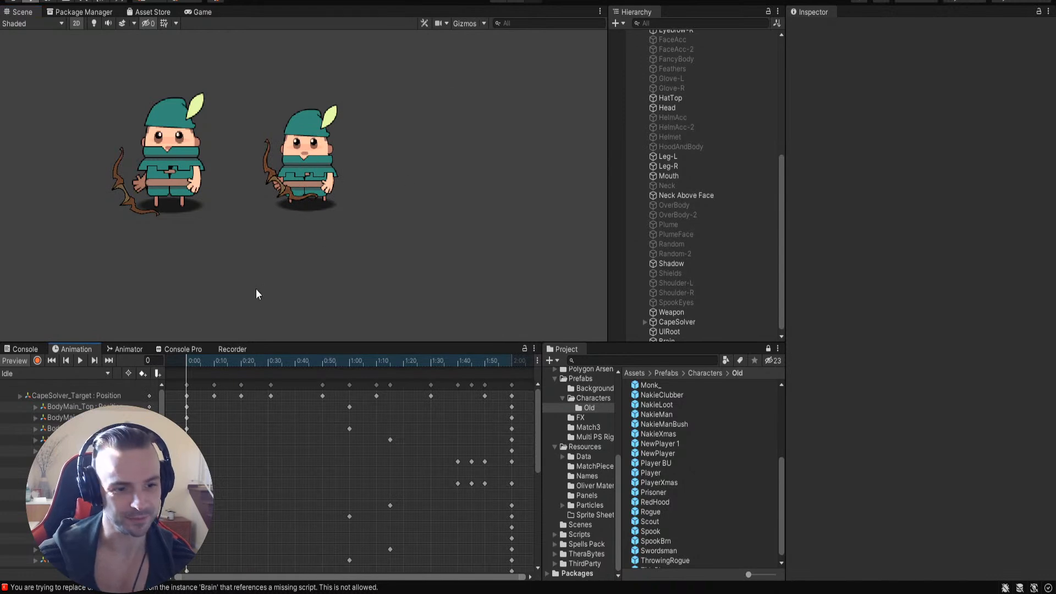
drag(246, 74, 58, 264)
click(453, 197)
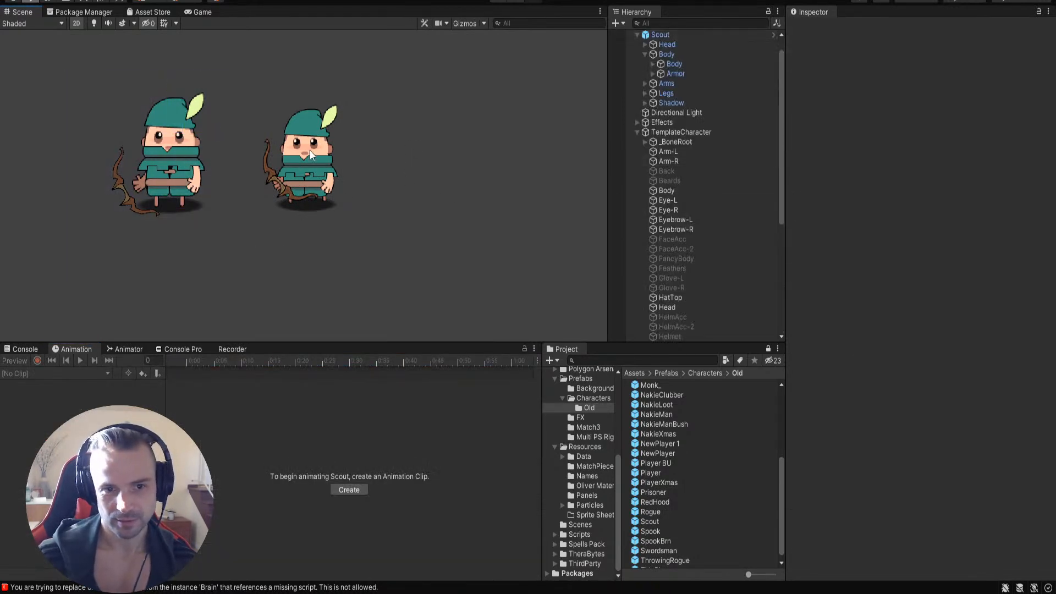
Step: Select the TemplateCharacter and play back its Idle animation beside the old Scout
click(309, 150)
click(494, 117)
drag(398, 263, 260, 69)
click(660, 104)
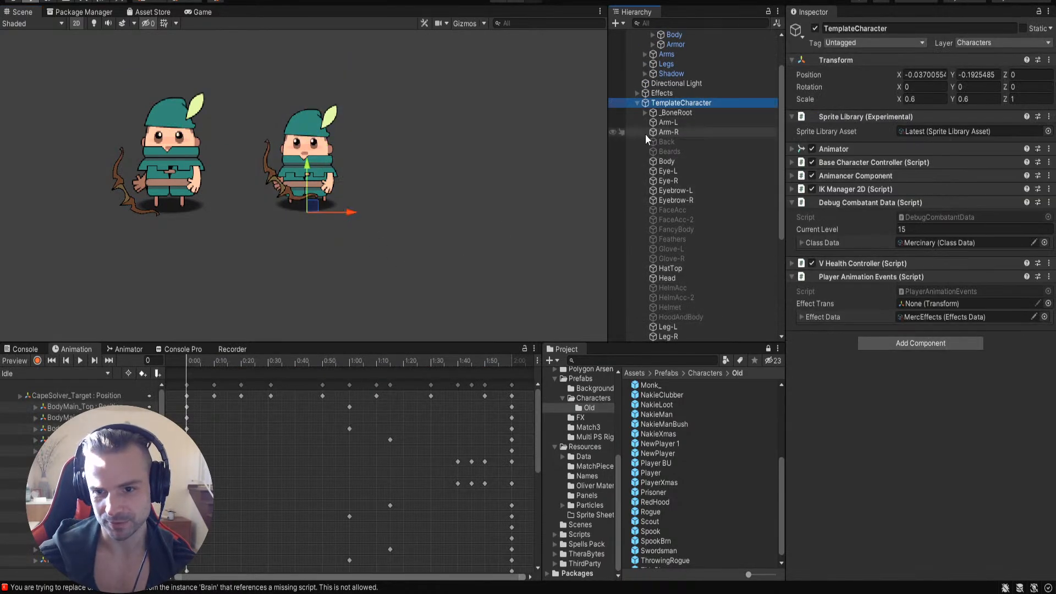
click(81, 360)
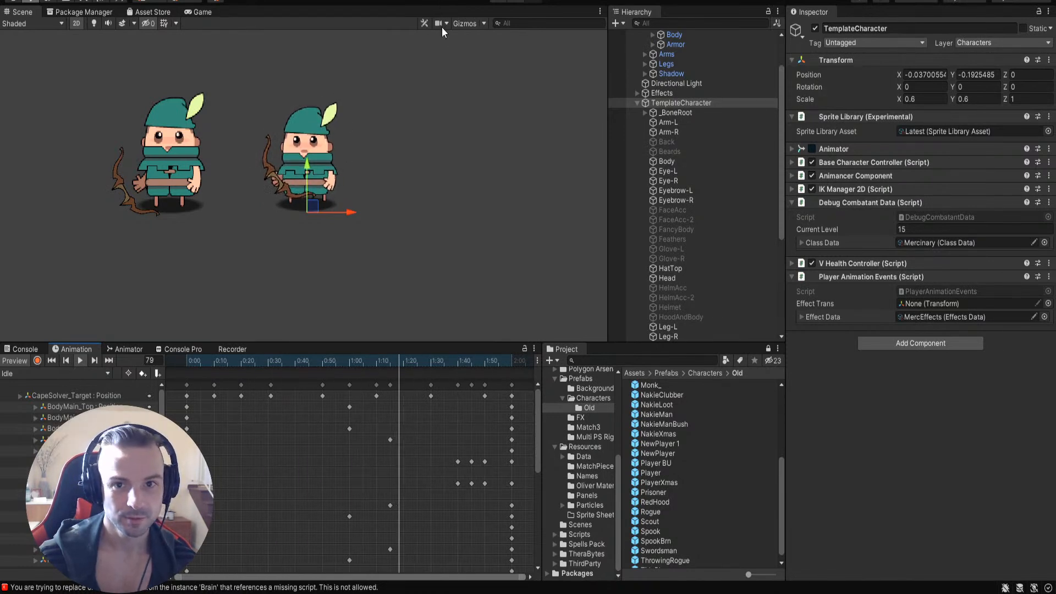
click(79, 361)
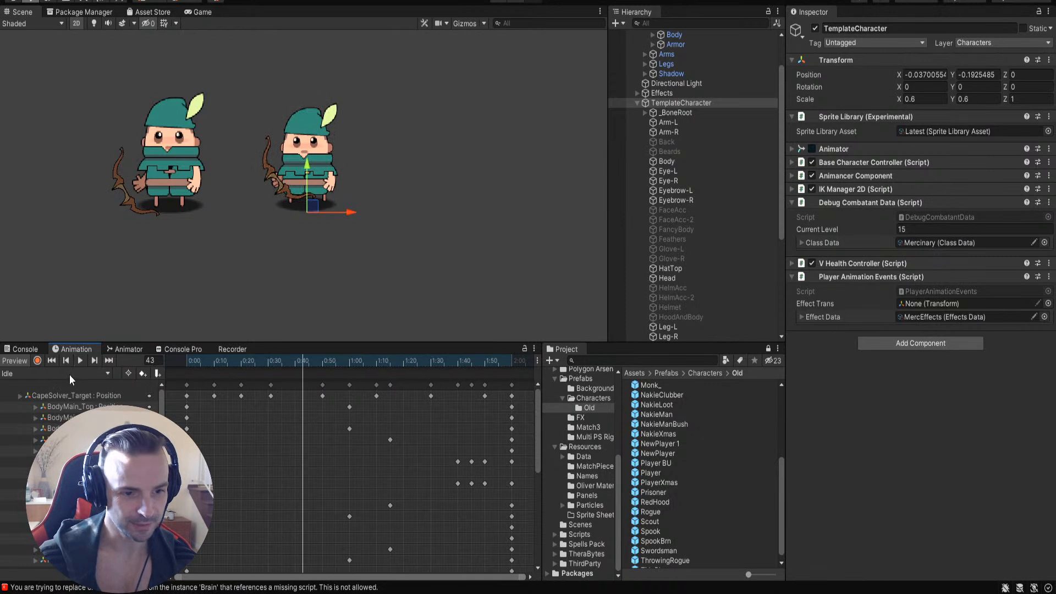
Step: Preview the BasicAttack clip on the TemplateCharacter and return the playhead to frame 0
click(51, 137)
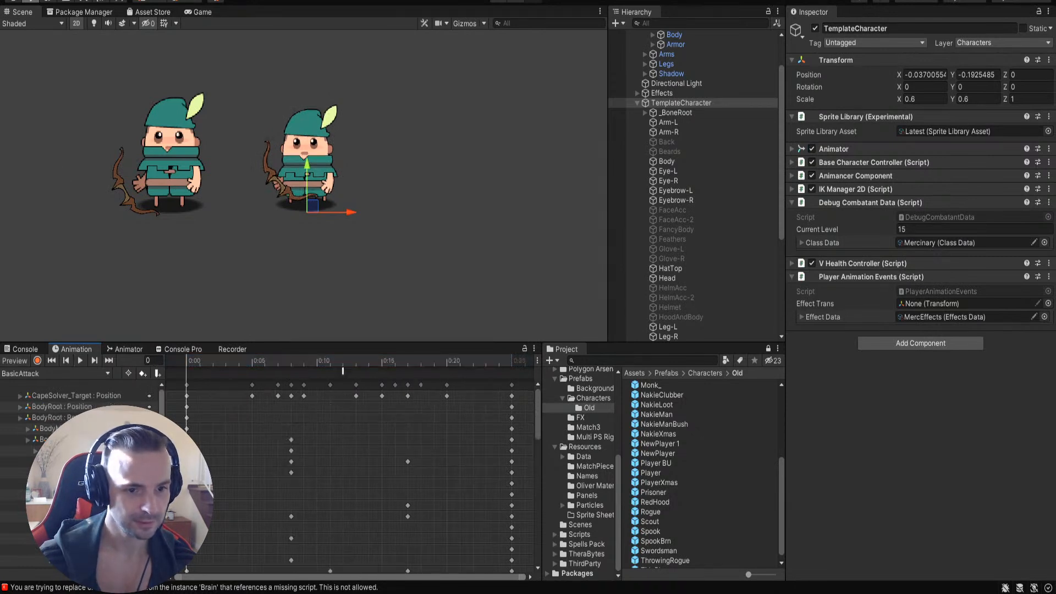
click(79, 361)
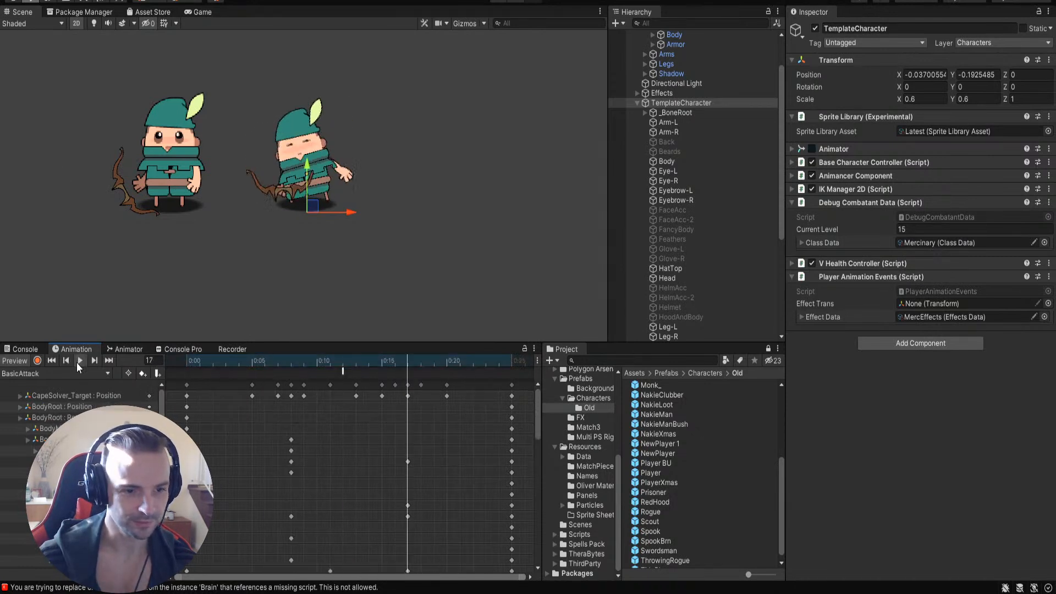
click(77, 361)
click(364, 361)
drag(364, 361, 122, 371)
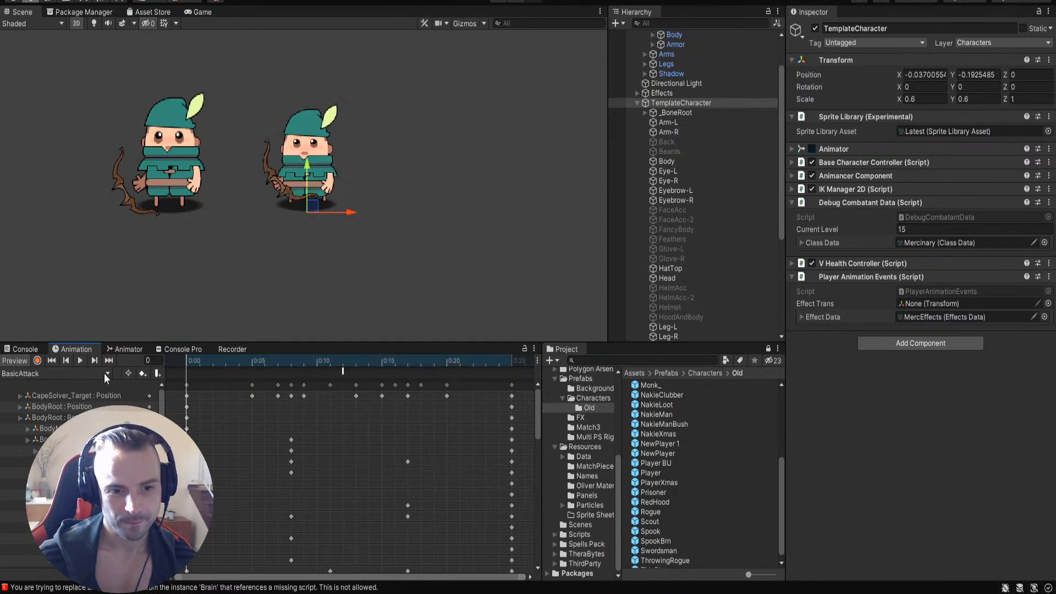
Step: Browse the old character prefabs, inspect DarkKnightV4, and go back to the parent Characters folder
drag(780, 487, 764, 375)
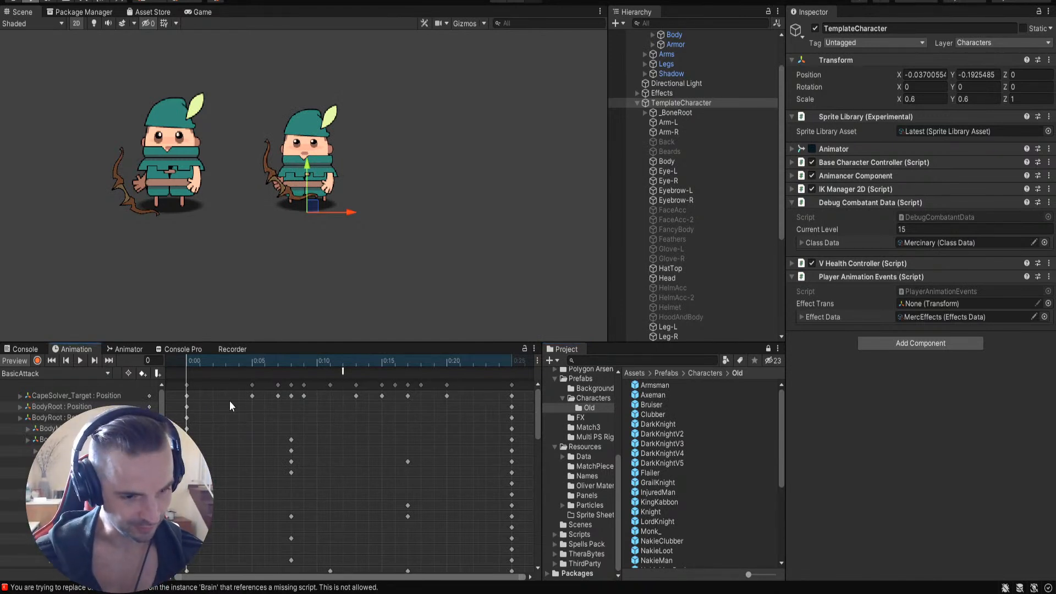
click(764, 451)
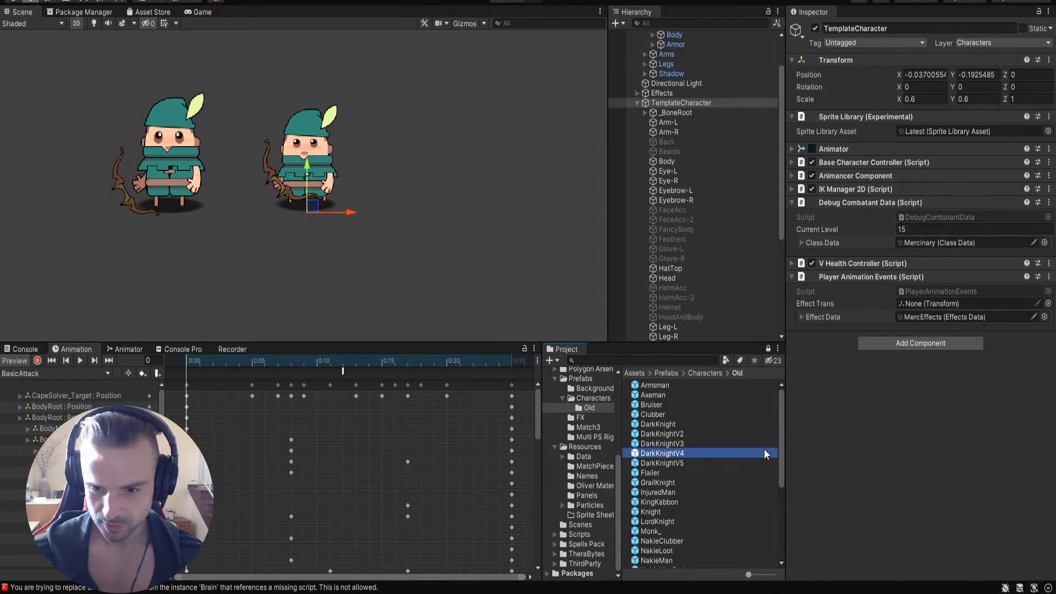
click(247, 399)
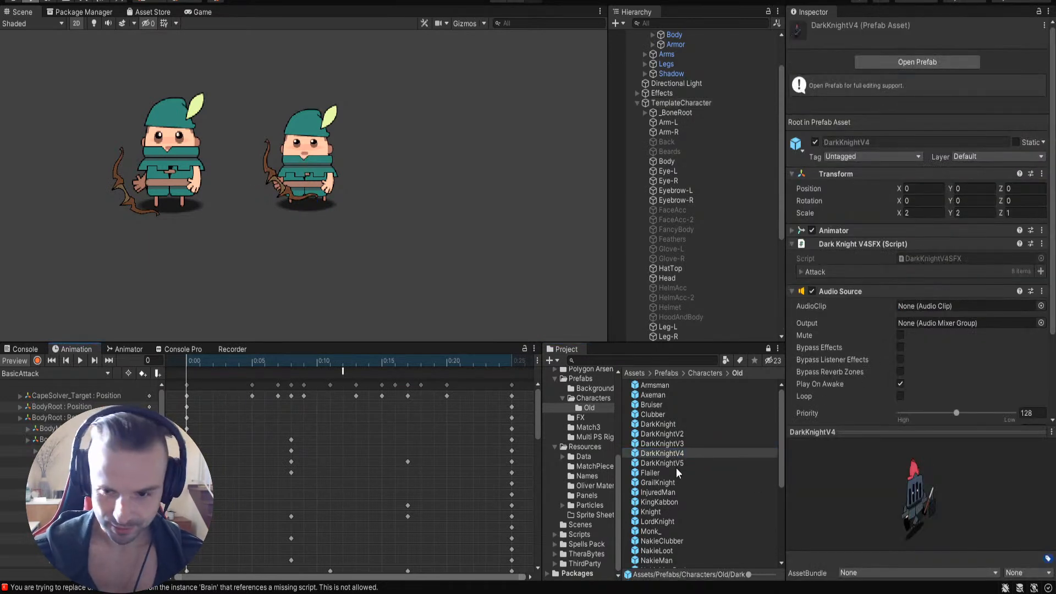
click(593, 398)
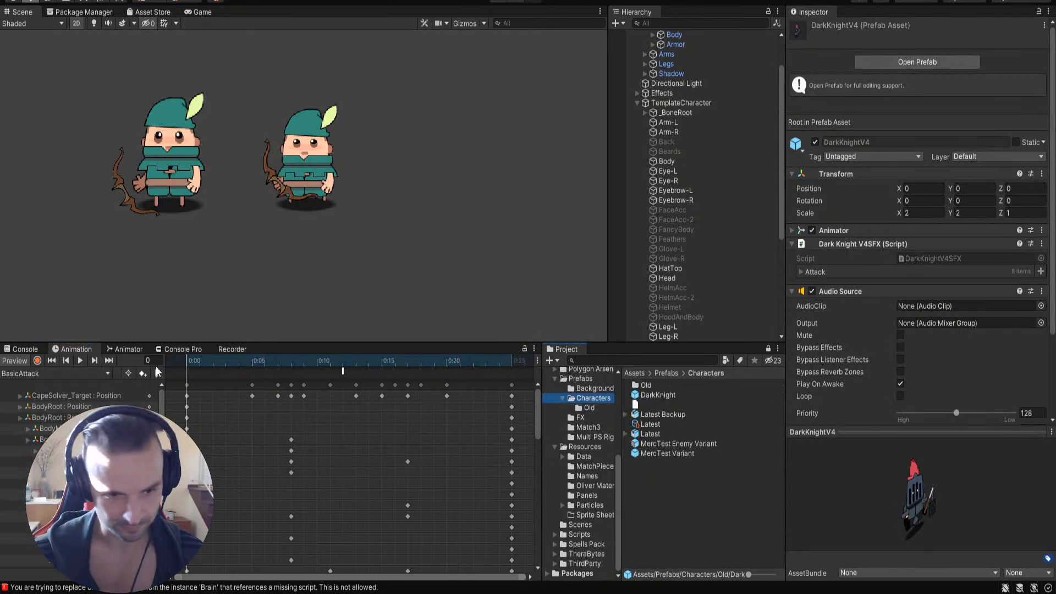
Step: Examine the animation states in the Mercinary animator controller, and clear the selection
click(124, 347)
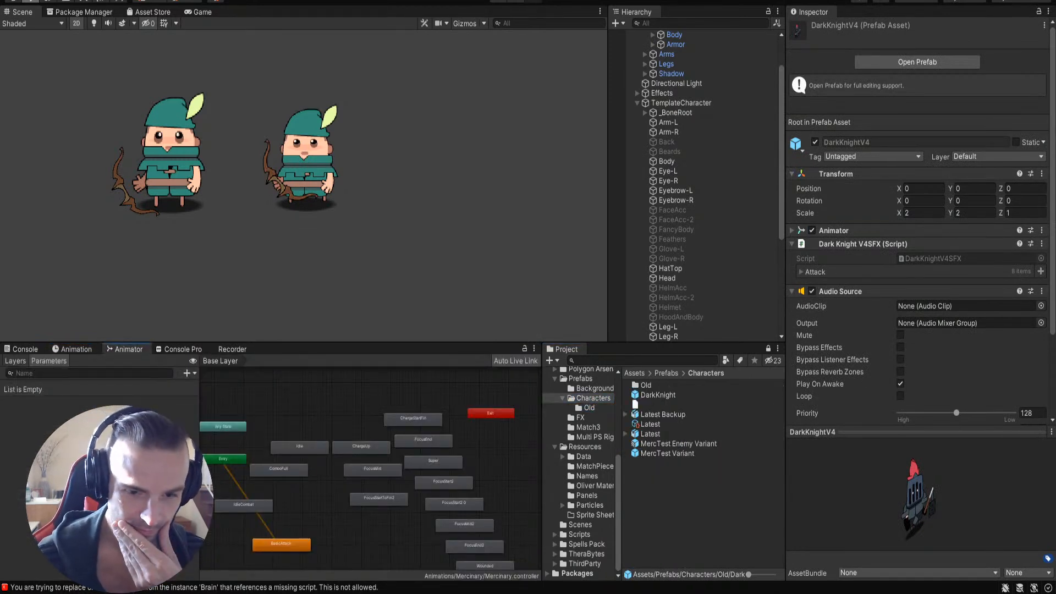
drag(344, 515, 364, 472)
middle_drag(323, 518, 350, 464)
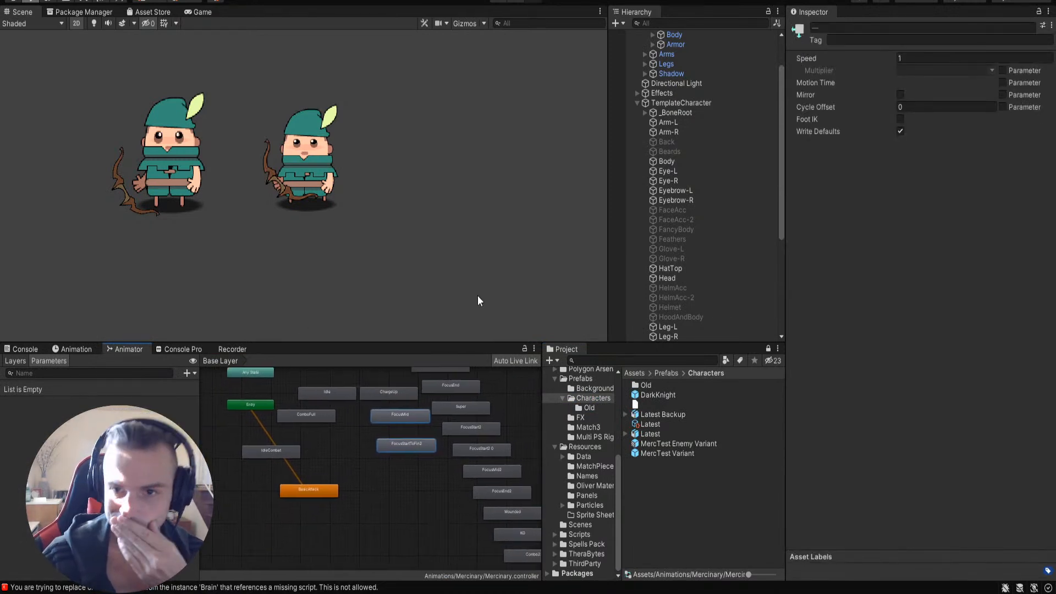
click(709, 503)
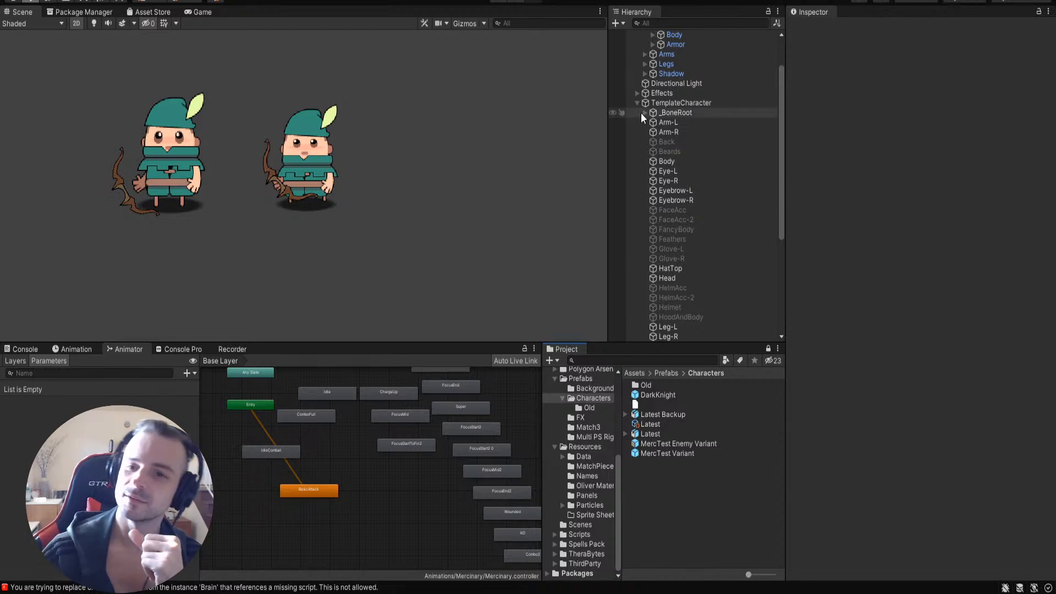
click(674, 94)
click(671, 102)
click(443, 209)
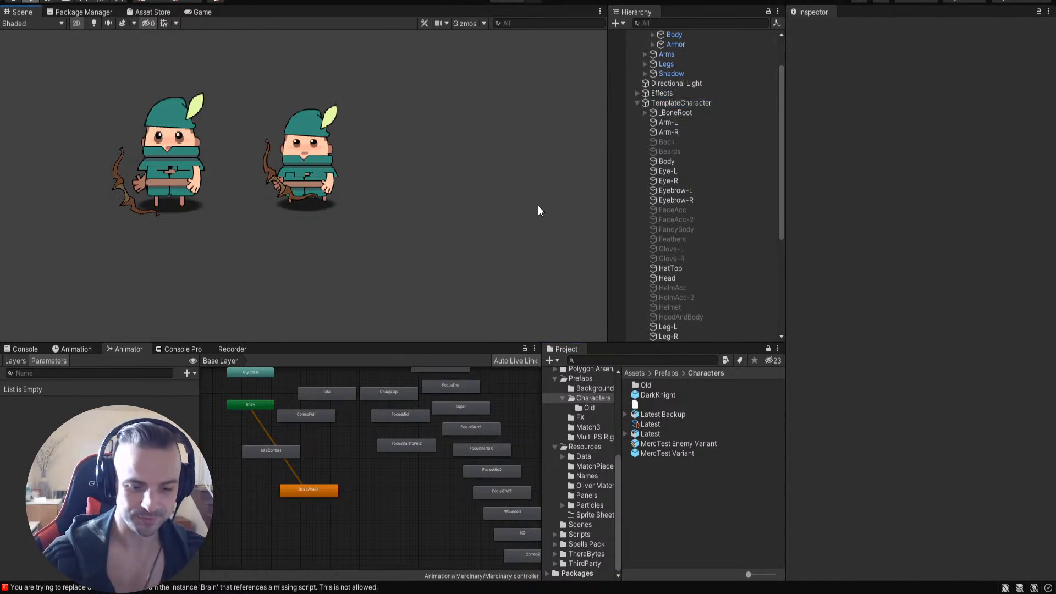
Step: Undo all the restyling edits on the TemplateCharacter back to its original sprites and parts, keeping the old Scout prefab in the scene
key(ctrl+z)
key(ctrl+z)
key(ctrl+z)
key(ctrl+z)
key(ctrl+z)
key(ctrl+z)
key(ctrl+z)
key(ctrl+z)
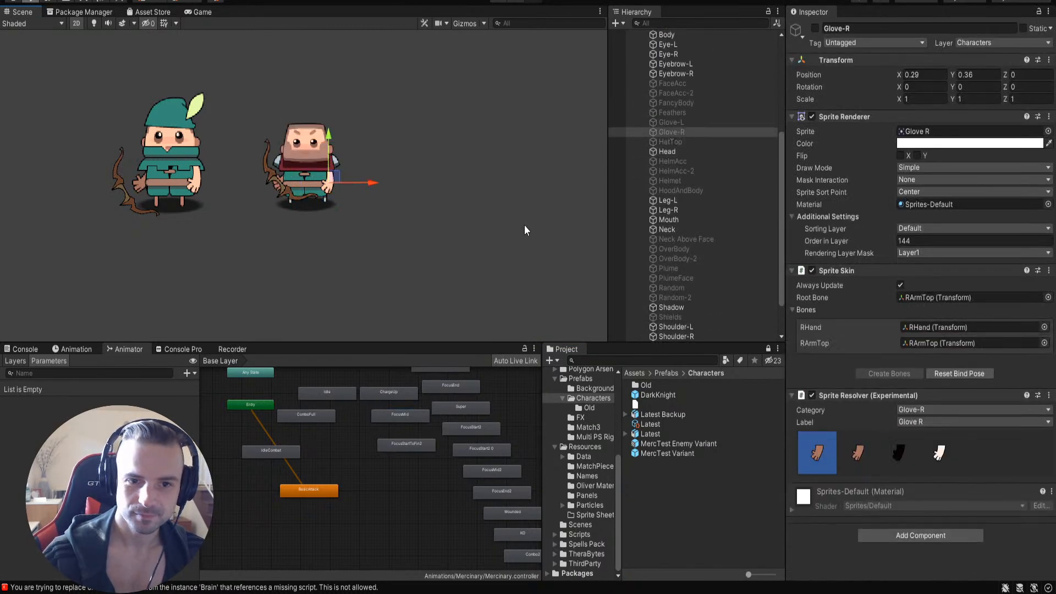
key(ctrl+z)
key(ctrl+z)
key(ctrl+z)
key(ctrl+z)
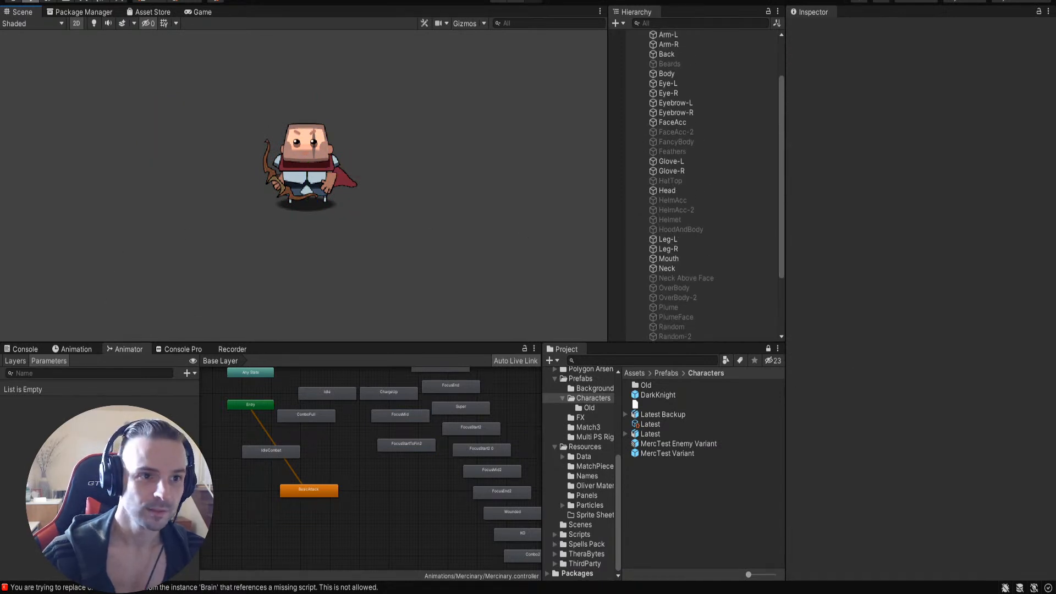
key(ctrl+z)
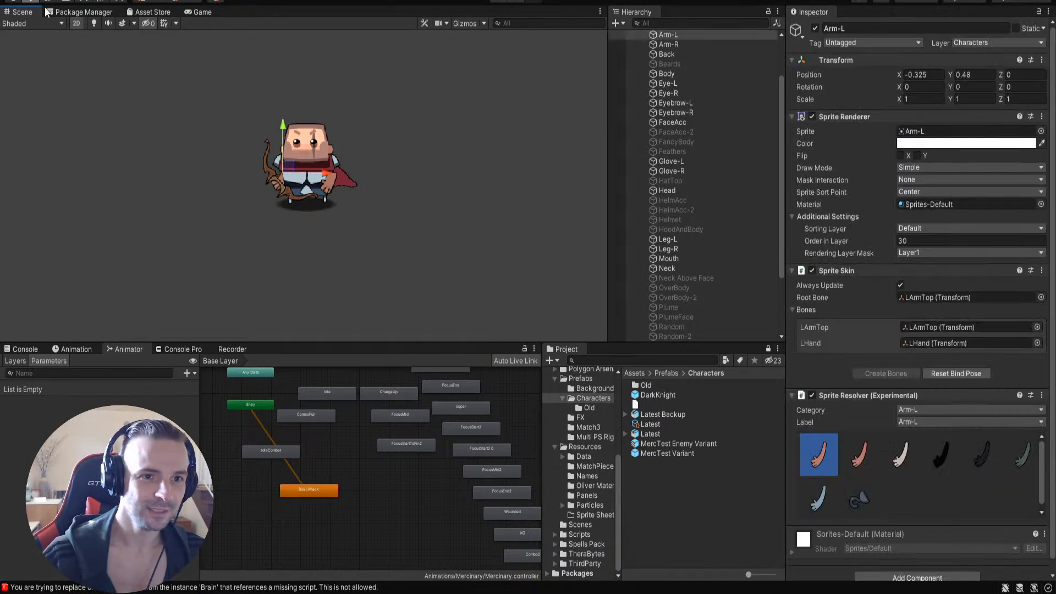
key(ctrl+z)
key(ctrl+z)
key(ctrl+z)
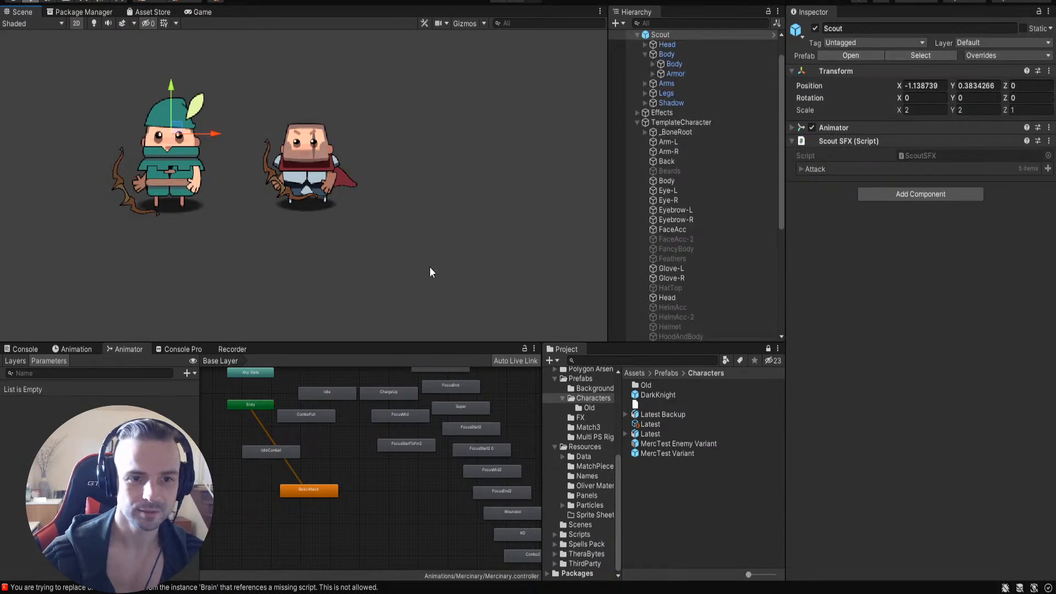
Step: Try to save the TemplateCharacter as a prefab in the Characters folder, and reselect it in the scene
click(682, 122)
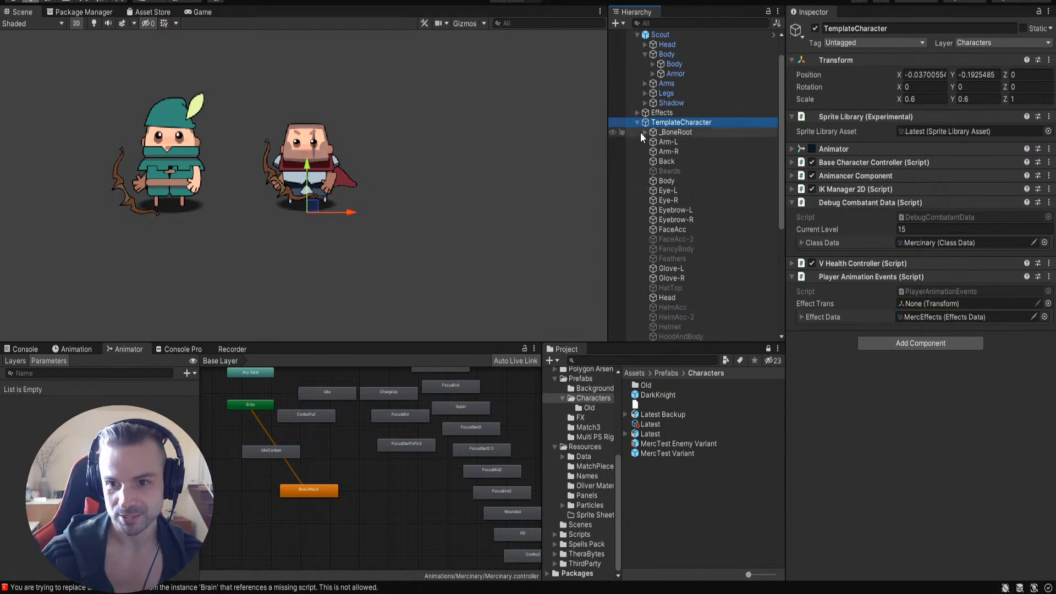
drag(663, 122, 675, 521)
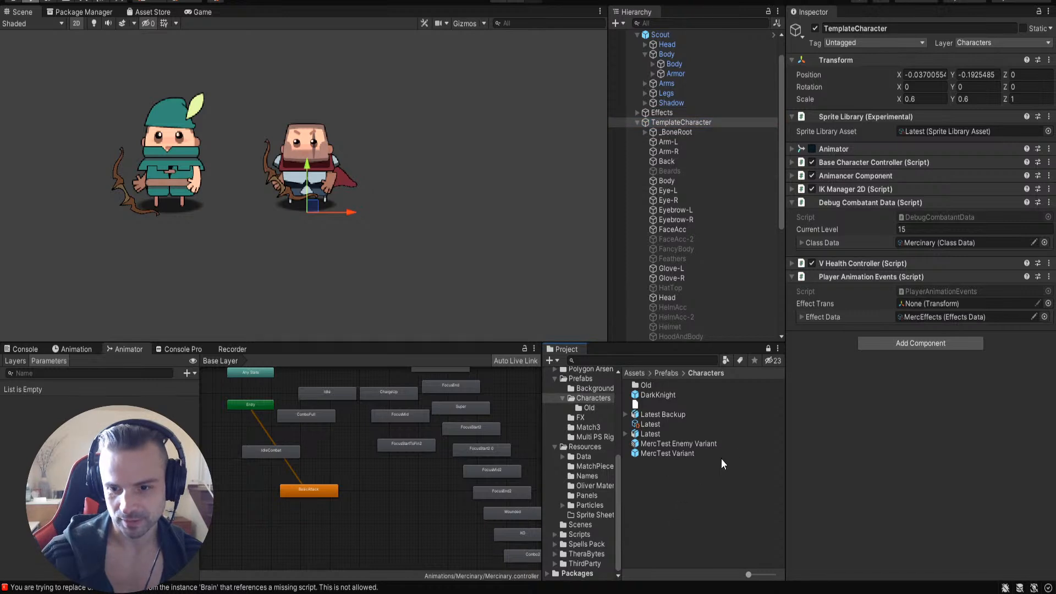
click(652, 404)
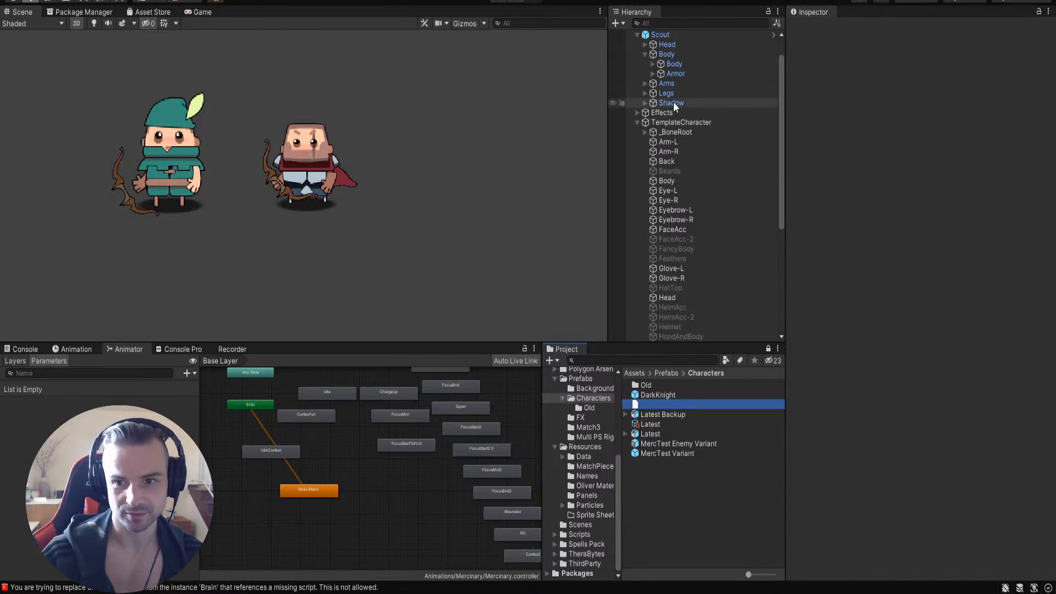
click(662, 121)
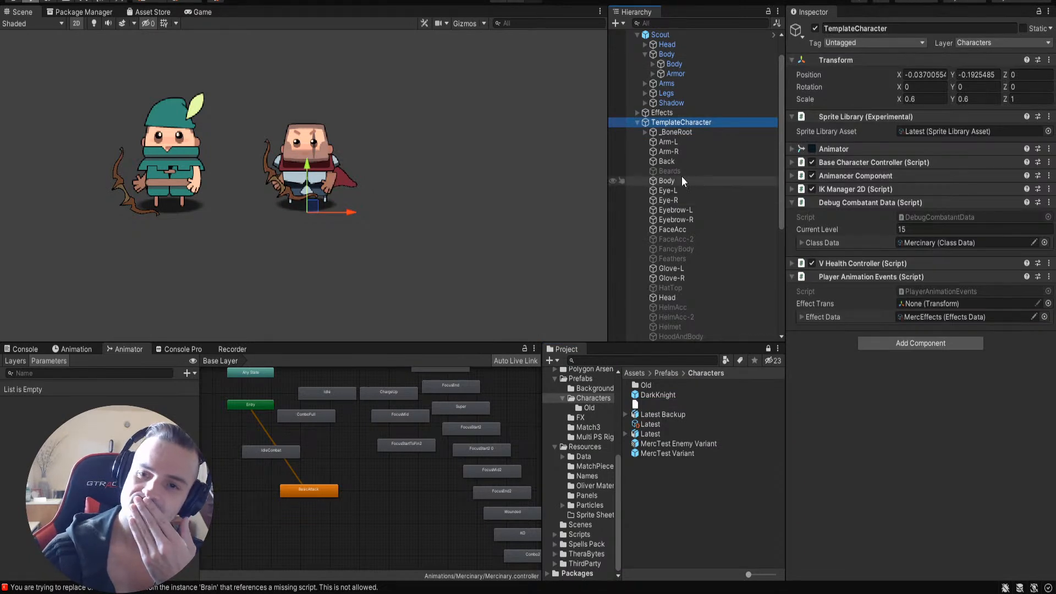
Step: Collapse the TemplateCharacter's hierarchy and try to save the character into the Sprite Sheets folder
click(637, 122)
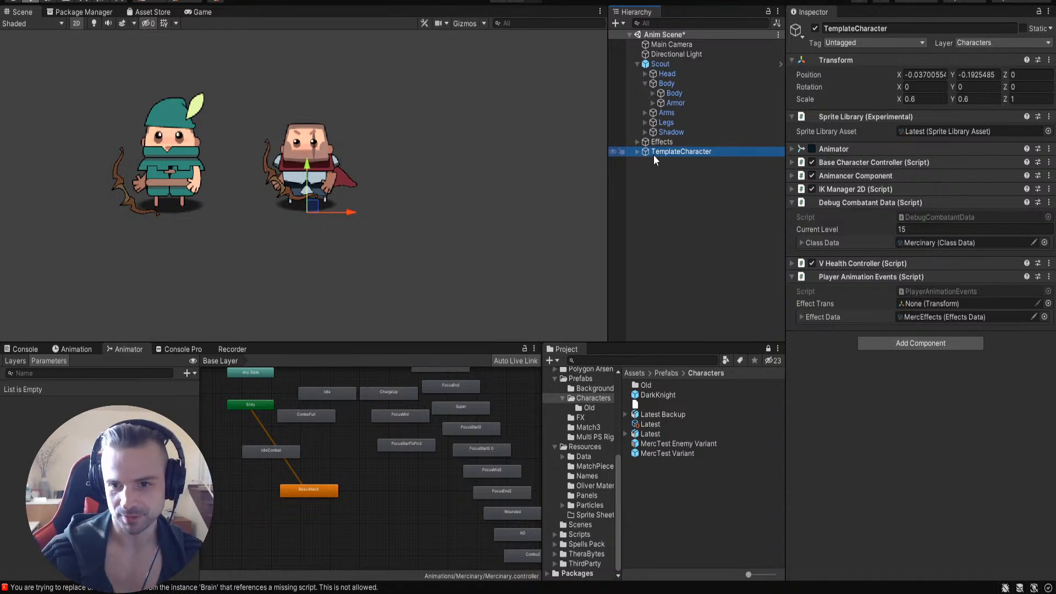
drag(654, 154, 586, 515)
click(680, 151)
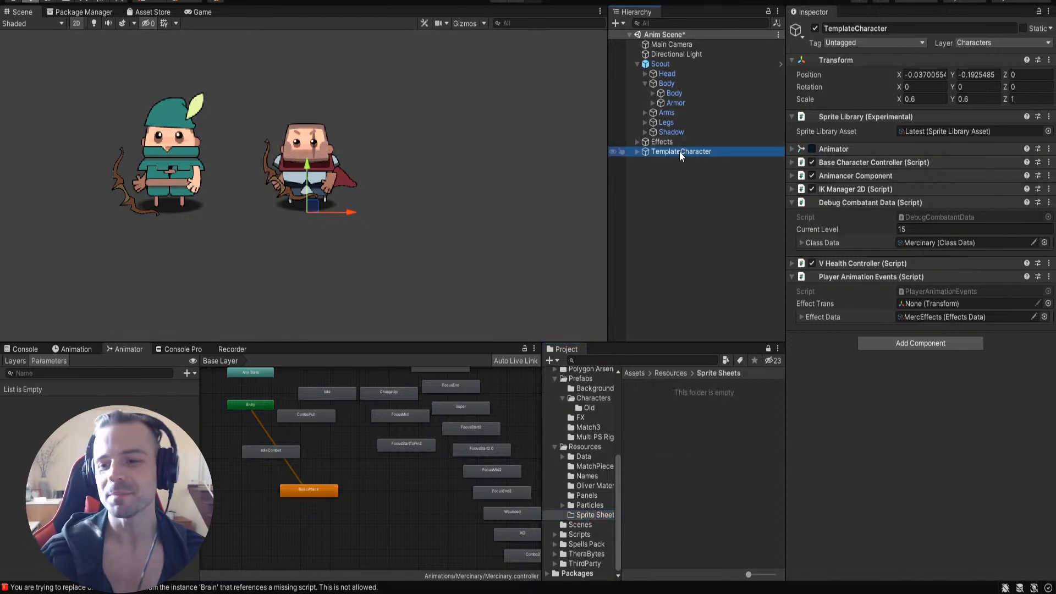
click(676, 282)
click(659, 152)
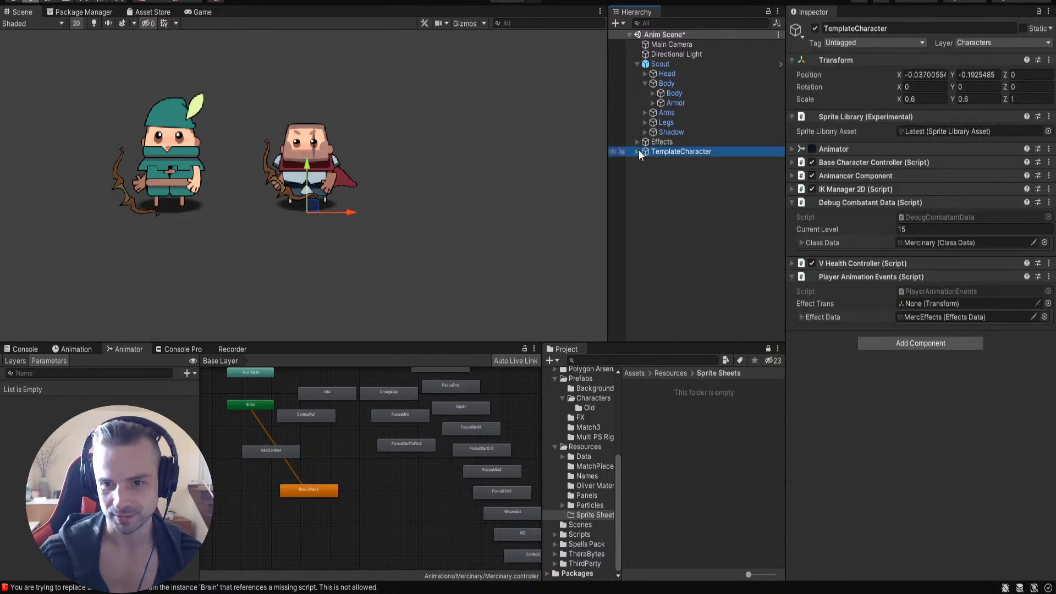
click(638, 151)
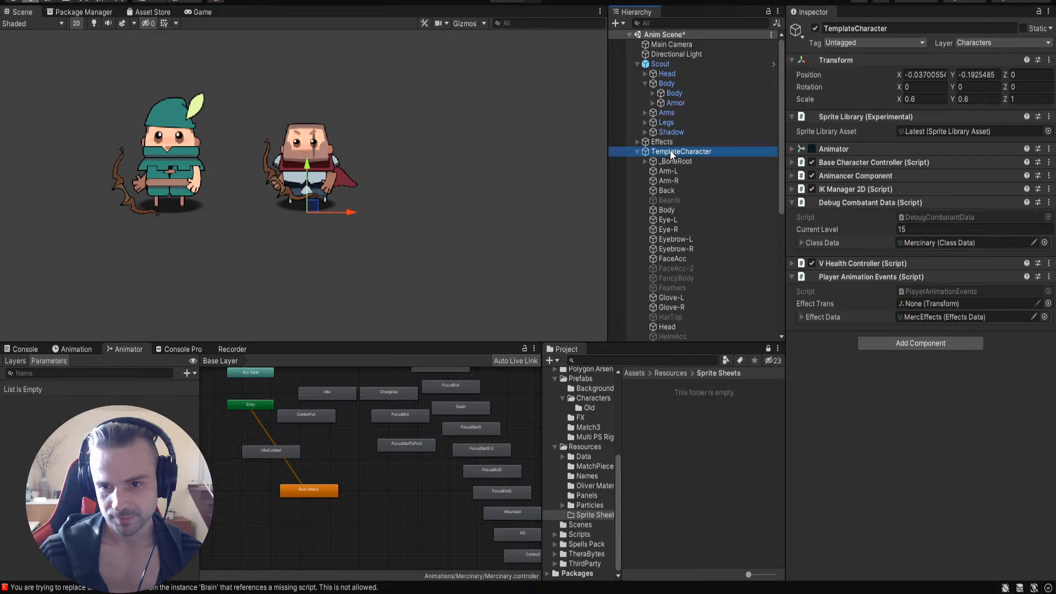
click(636, 152)
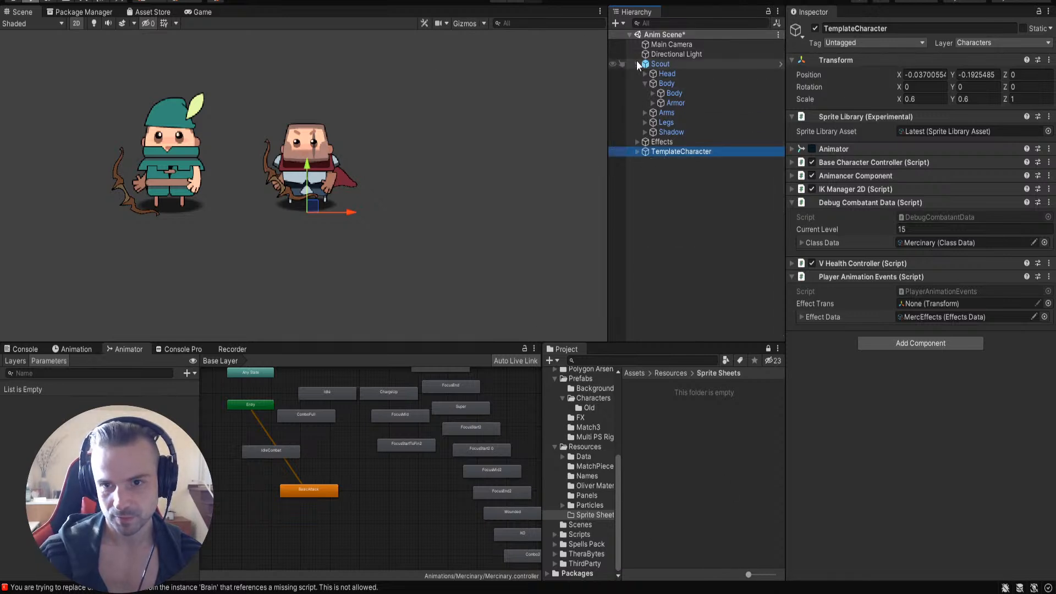
click(657, 63)
click(660, 152)
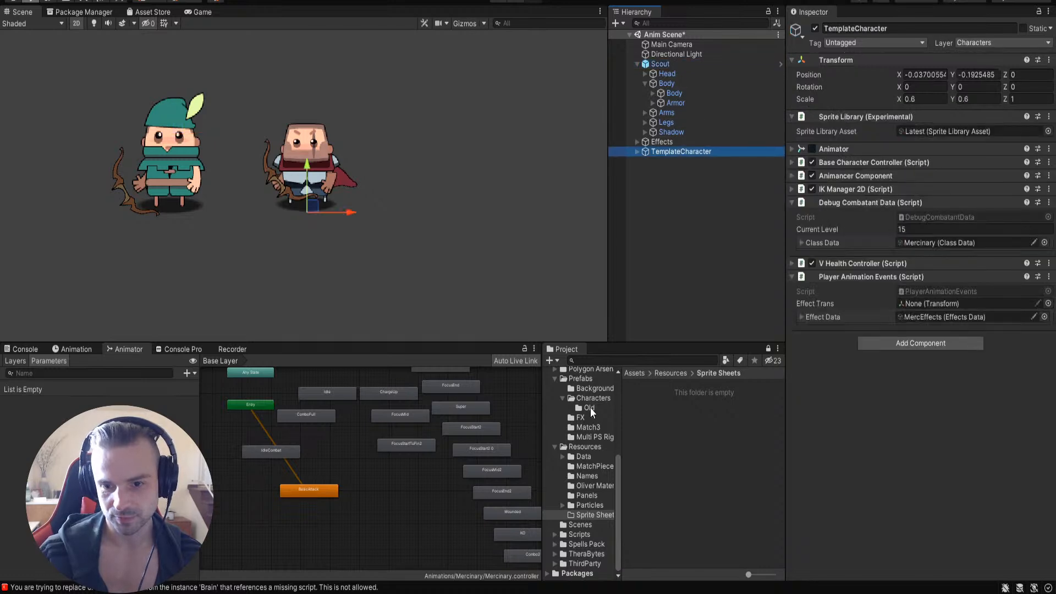
Step: Inspect the MercTest Variant prefab and the import settings of the Latest PSD asset in the Characters prefab folder
click(583, 408)
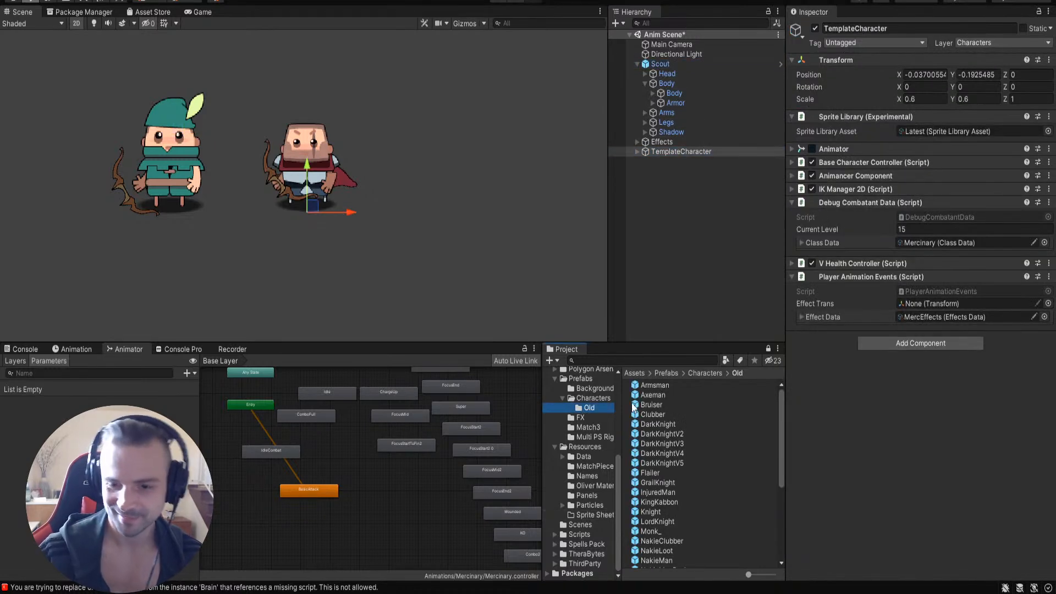
click(594, 398)
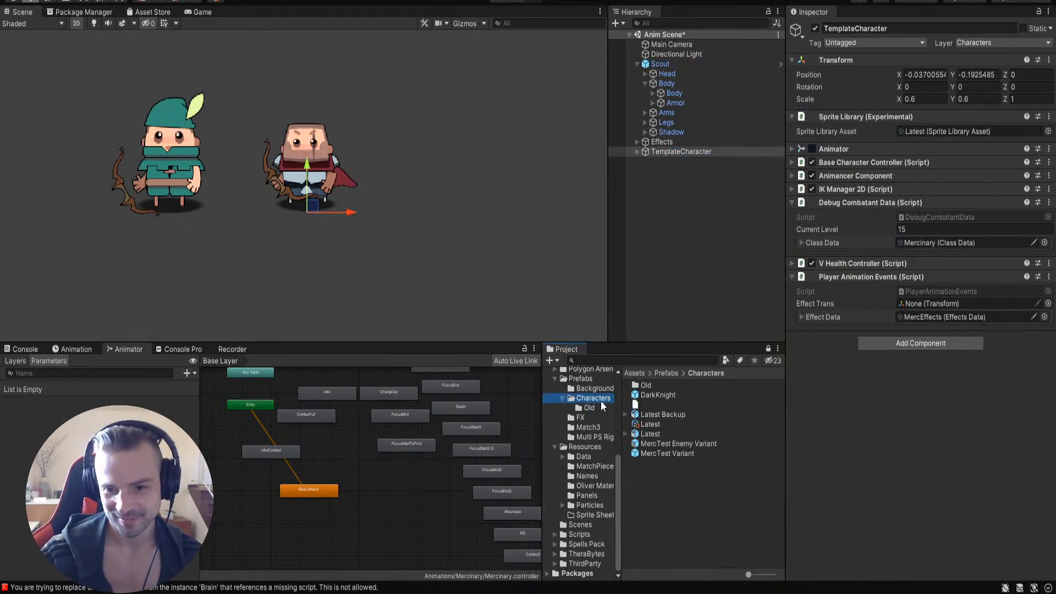
click(658, 456)
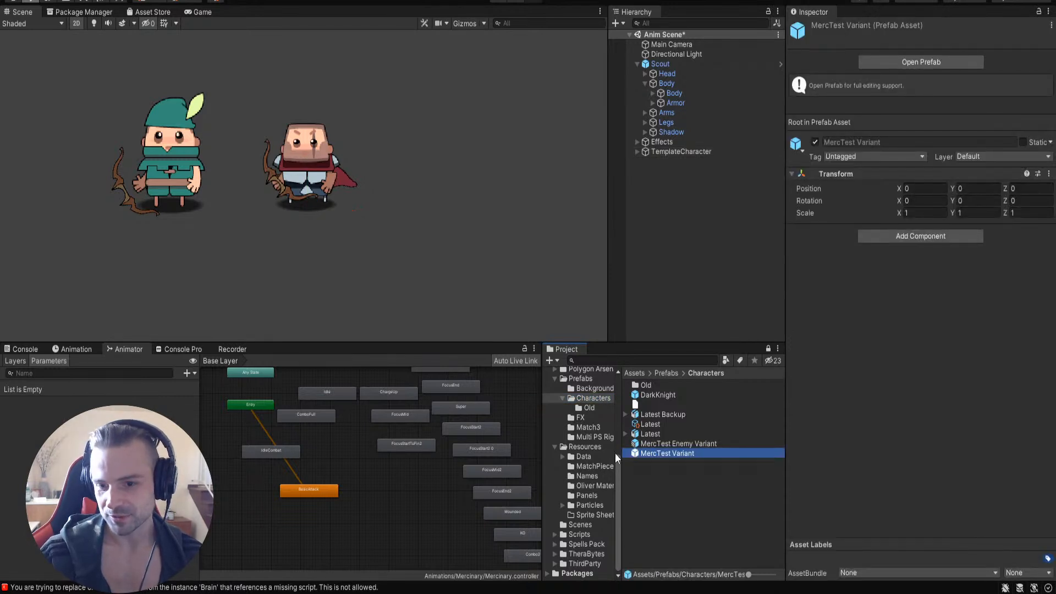
click(652, 434)
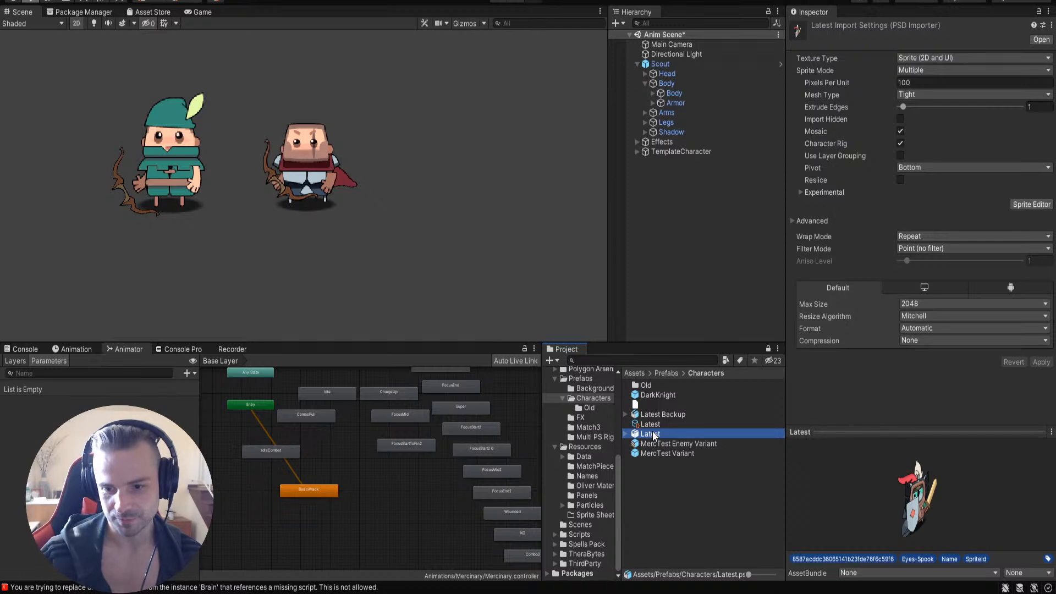
Step: Place the Latest PSD character in the scene beside the existing characters and expand its parts in the hierarchy
drag(650, 419, 470, 223)
middle_drag(543, 189, 429, 237)
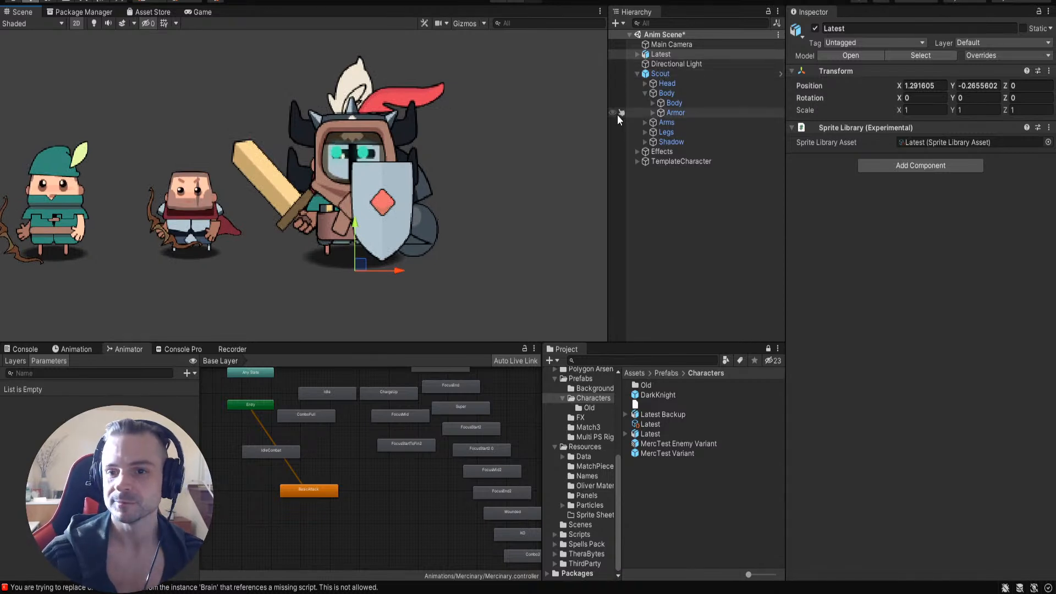
click(637, 54)
Step: Swap the Latest character's Weapon sprite to Spoon
scroll(702, 189, down, 5)
scroll(702, 184, down, 3)
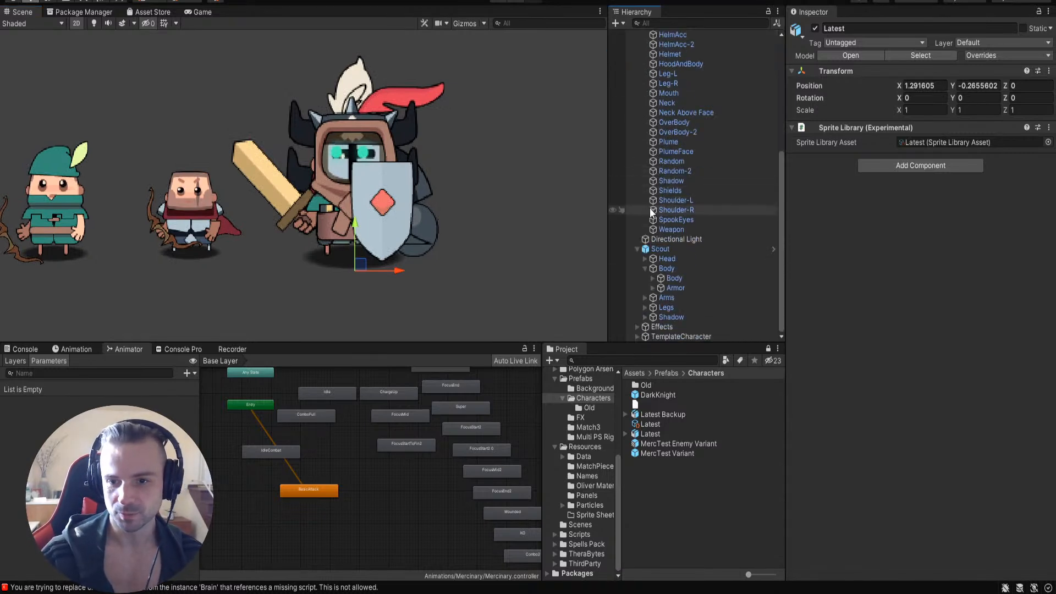
click(670, 230)
click(996, 468)
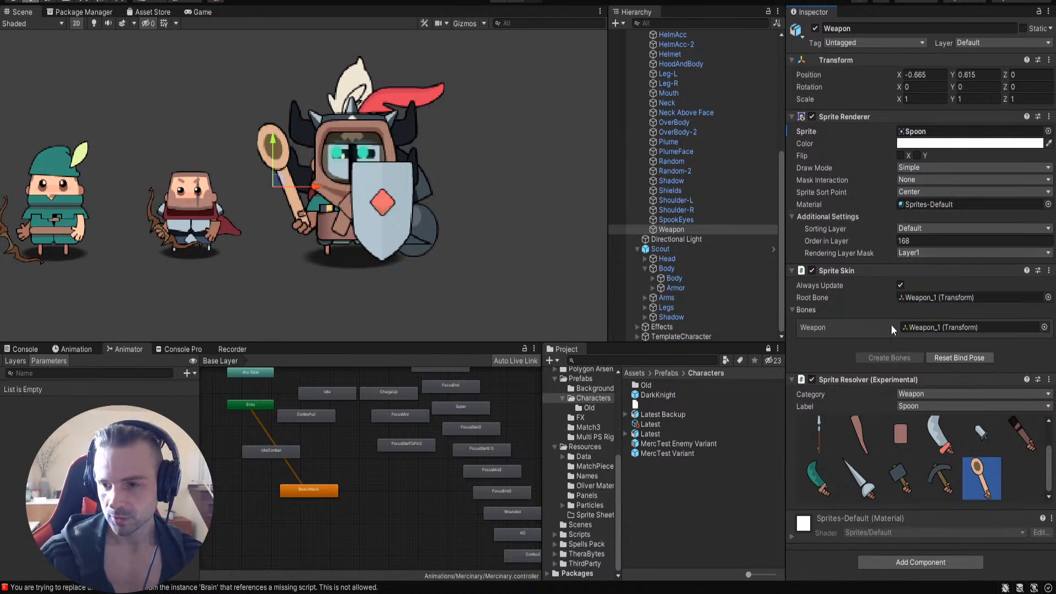
Step: Assign the Latest sprite library asset to the Sprite Library component on the Latest character's root object
scroll(675, 104, up, 10)
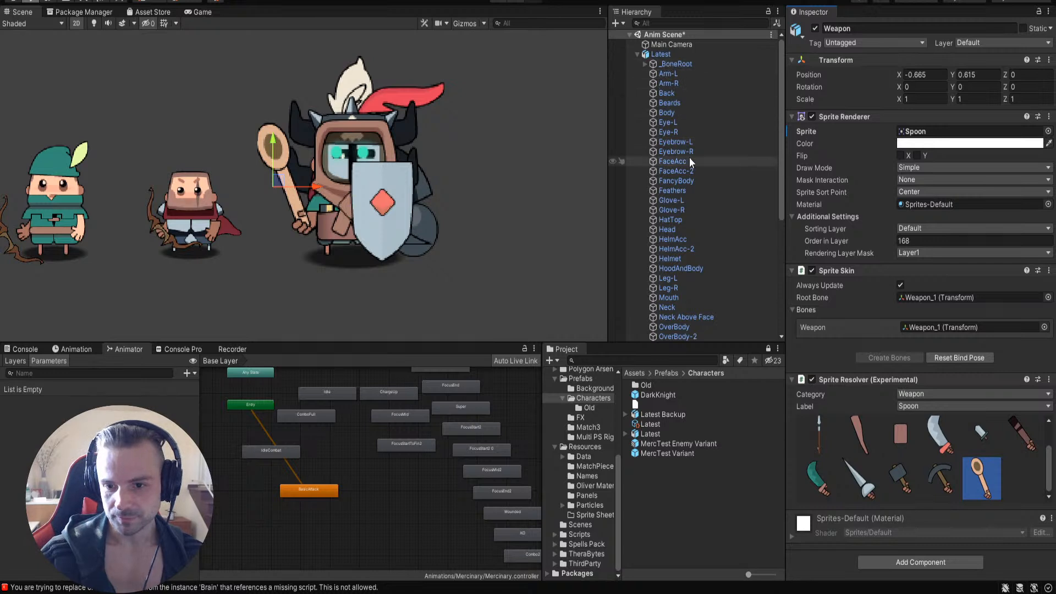
click(660, 55)
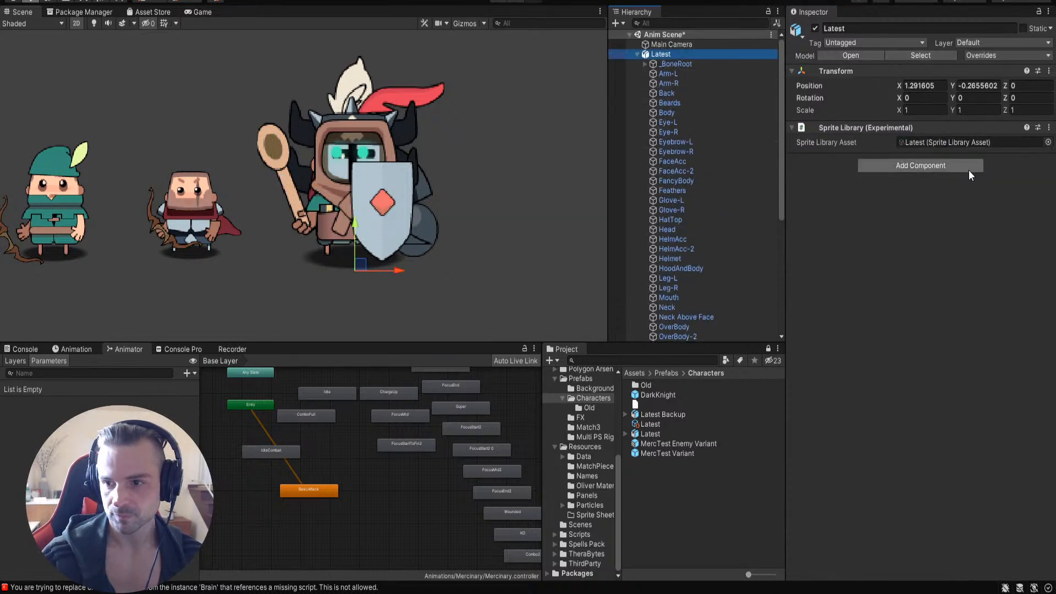
drag(651, 424, 911, 148)
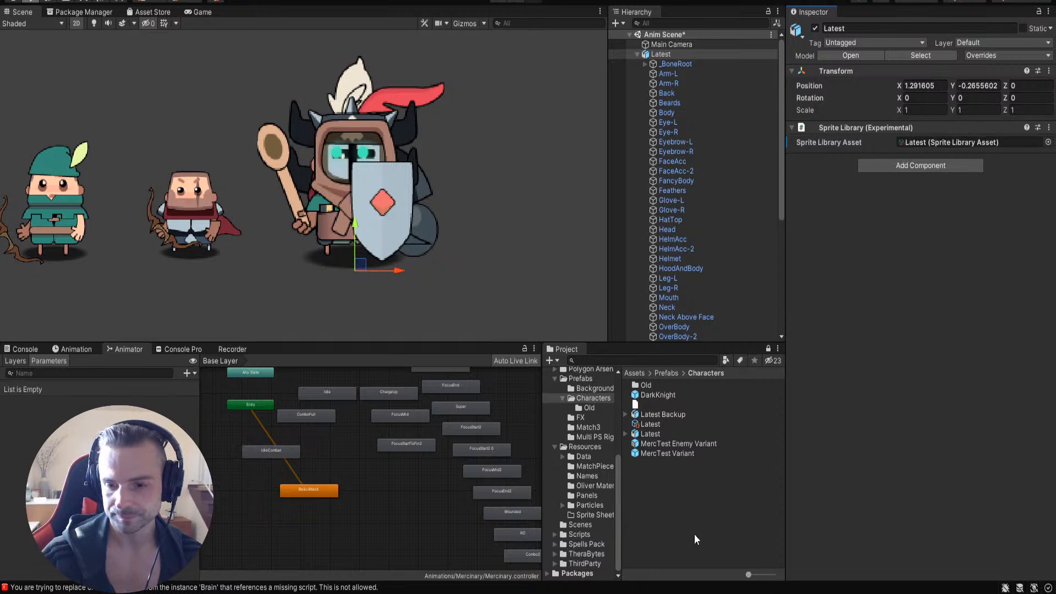
click(778, 420)
click(661, 55)
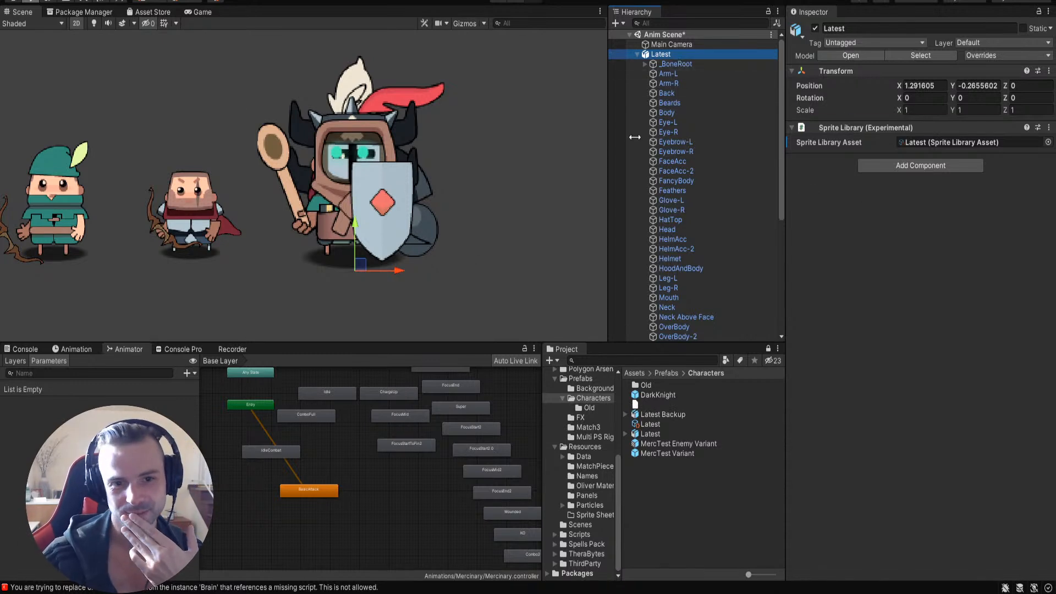
Step: Set the Latest character's Weapon label to Bow in its Sprite Resolver
click(671, 74)
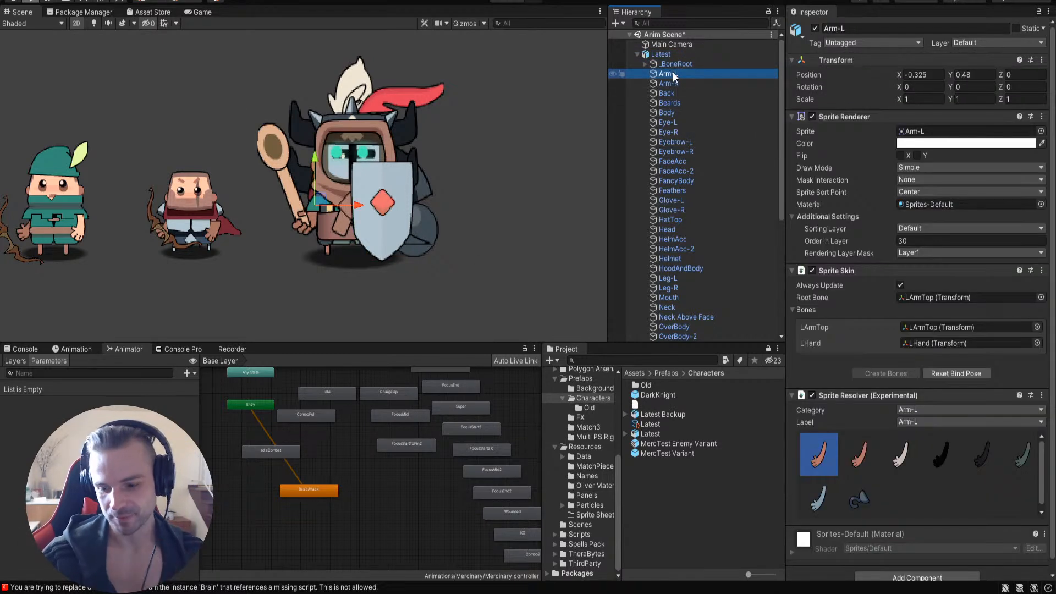
scroll(701, 275, down, 4)
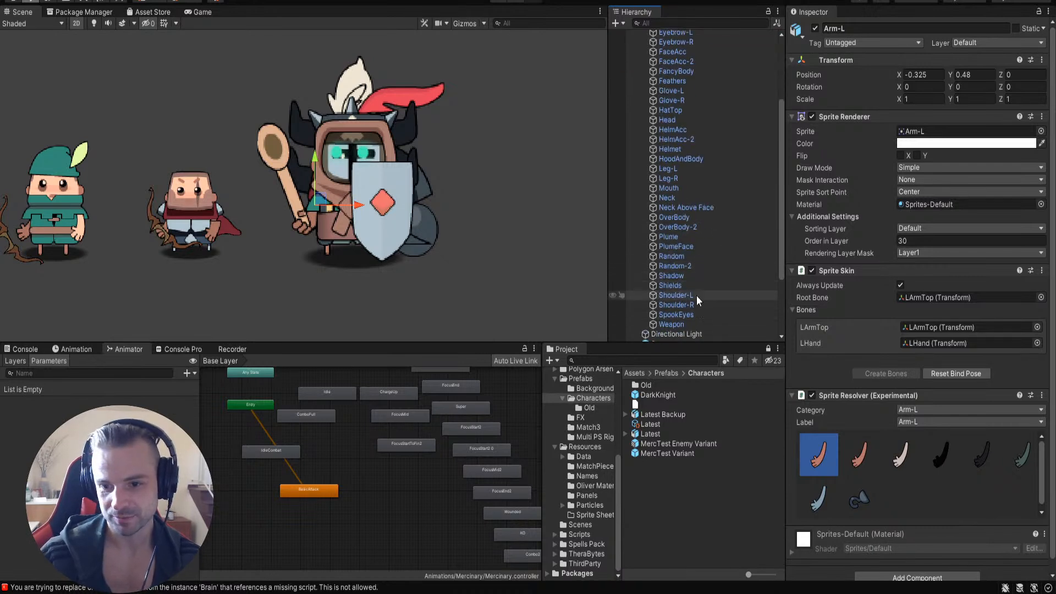
click(688, 324)
scroll(988, 445, down, 3)
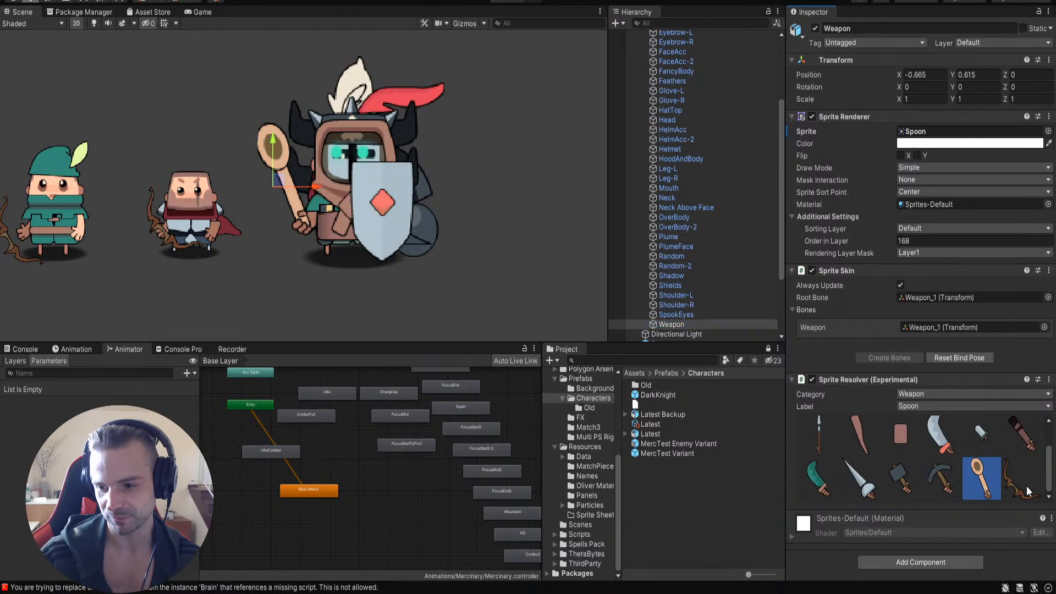
click(1023, 478)
Step: Keep both arms as they are and deactivate the Back and Beards parts of the Latest character
scroll(745, 215, up, 4)
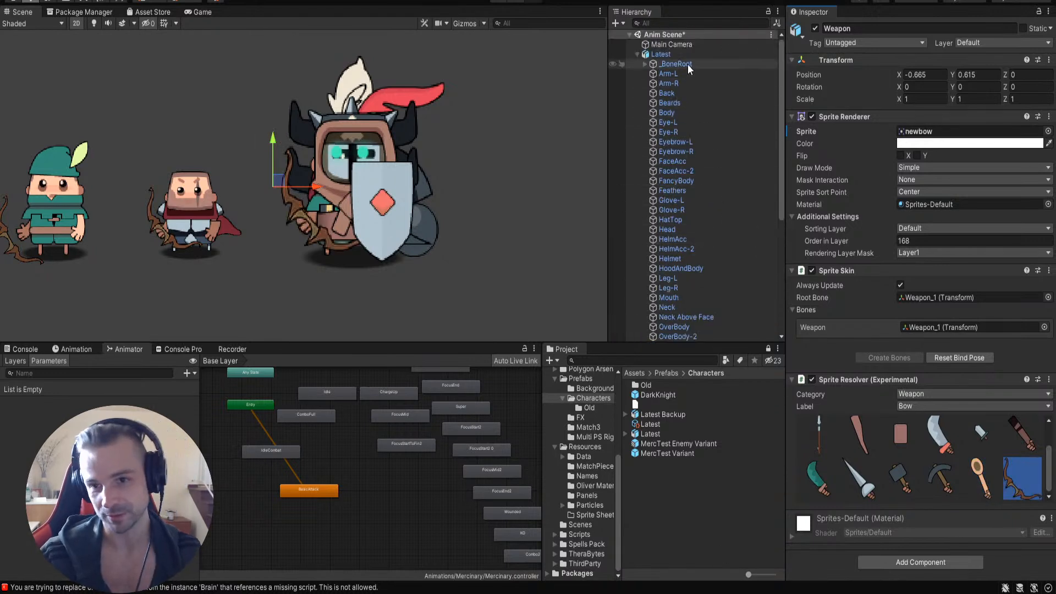
click(675, 84)
click(679, 75)
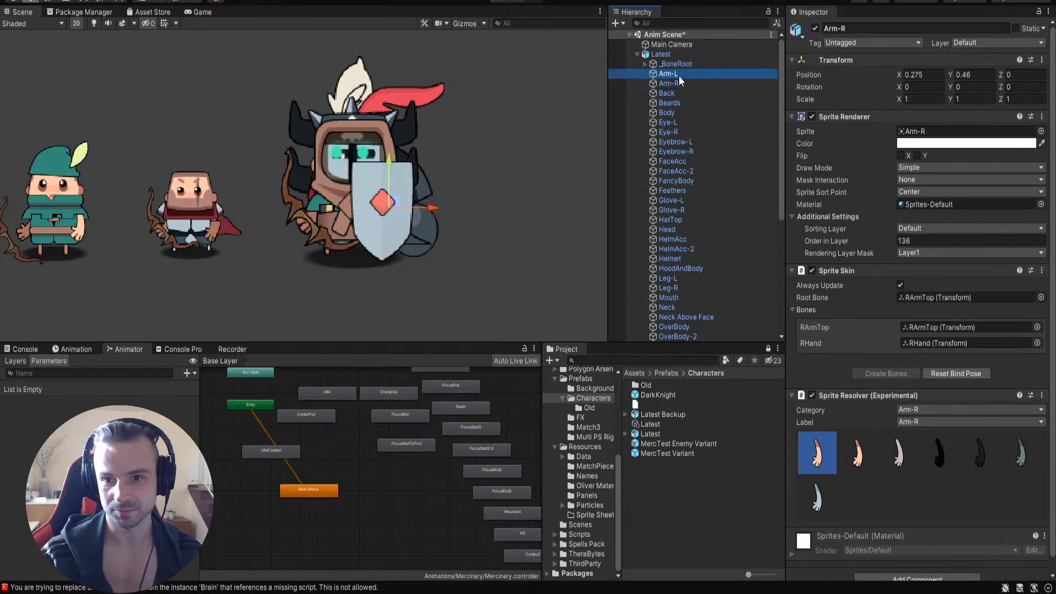
key(Down)
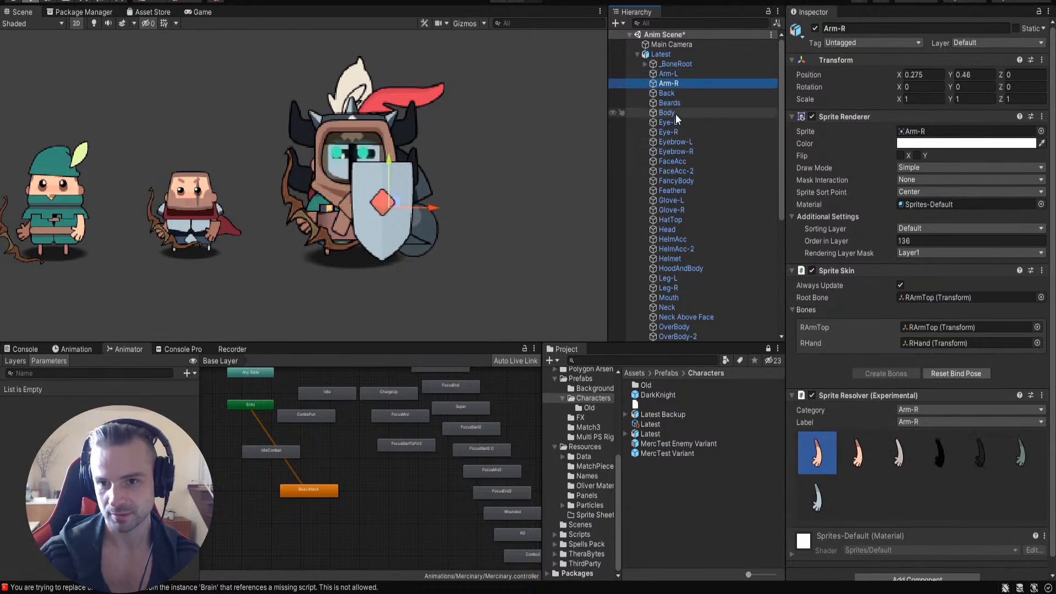
key(Down)
click(815, 29)
click(717, 103)
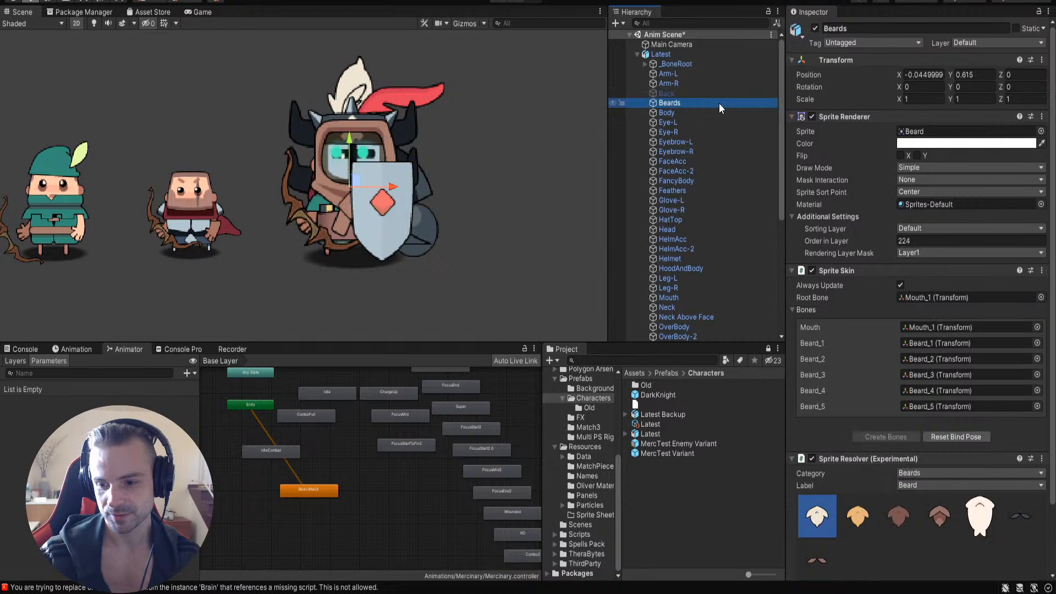
click(816, 29)
Step: Switch the Body part to the green belted tunic sprite and go through the eye parts
click(711, 114)
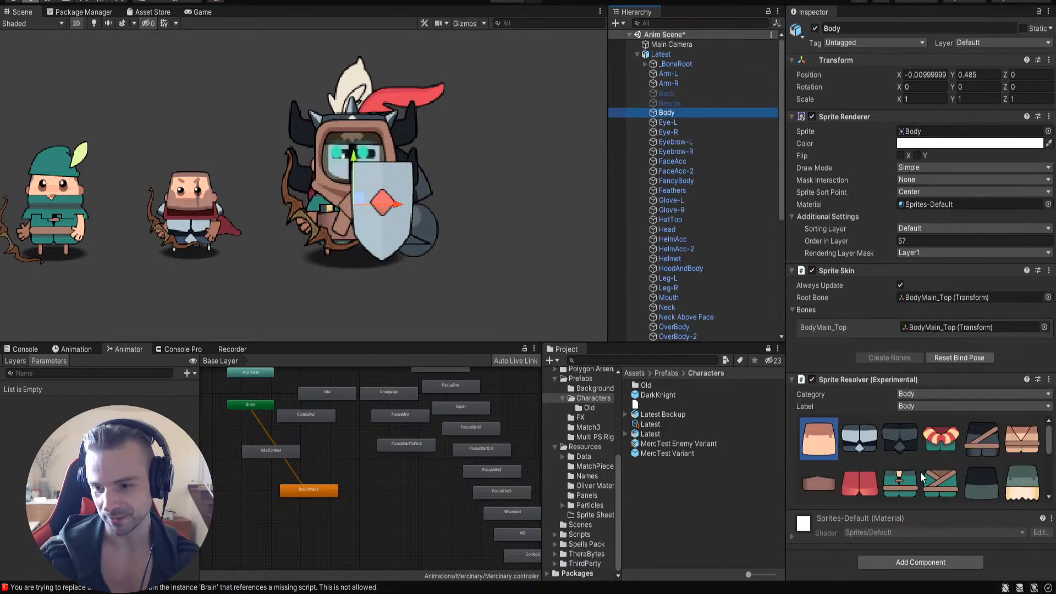
click(900, 481)
click(671, 125)
key(Down)
key(Down)
Step: Deactivate the FaceAcc, FaceAcc-2 and FancyBody parts of the Latest character
click(759, 149)
click(758, 162)
click(815, 28)
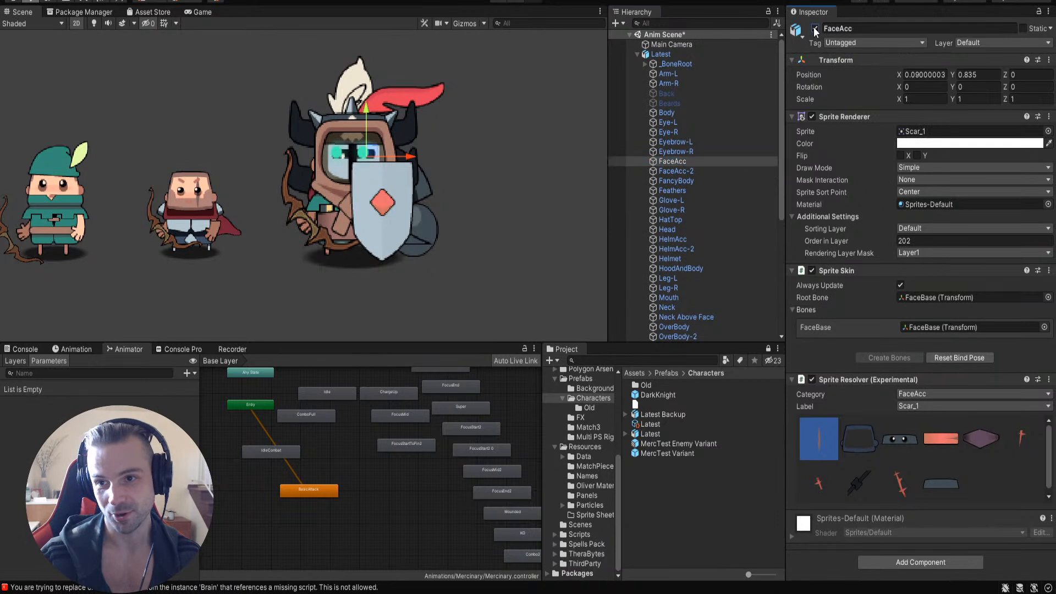
click(732, 169)
click(815, 29)
click(682, 181)
click(815, 28)
click(816, 28)
Step: Deactivate the Feathers, Glove-L and Glove-R parts of the Latest character
click(672, 191)
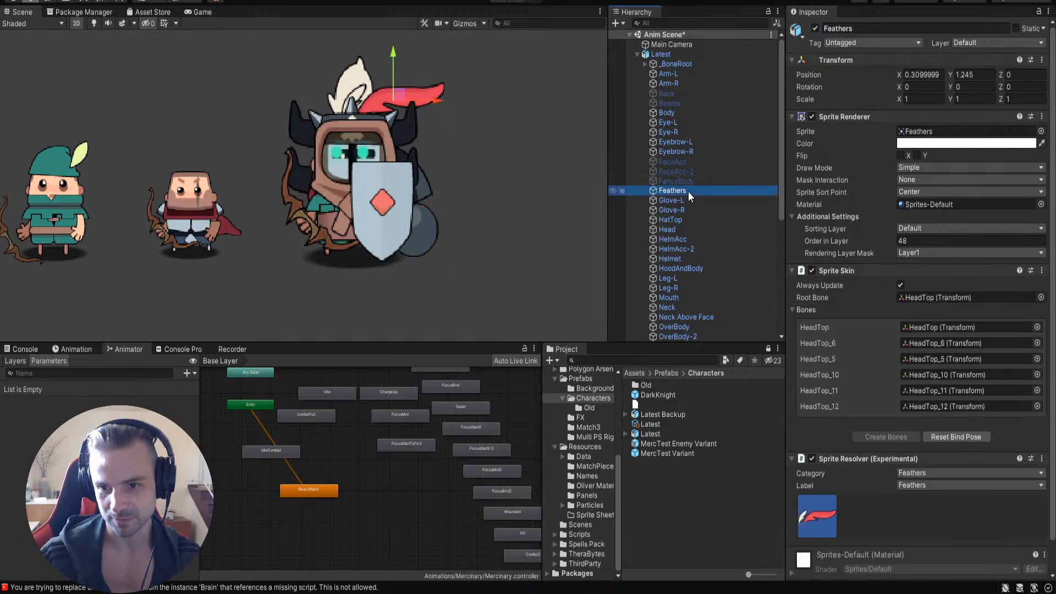
click(815, 28)
click(671, 201)
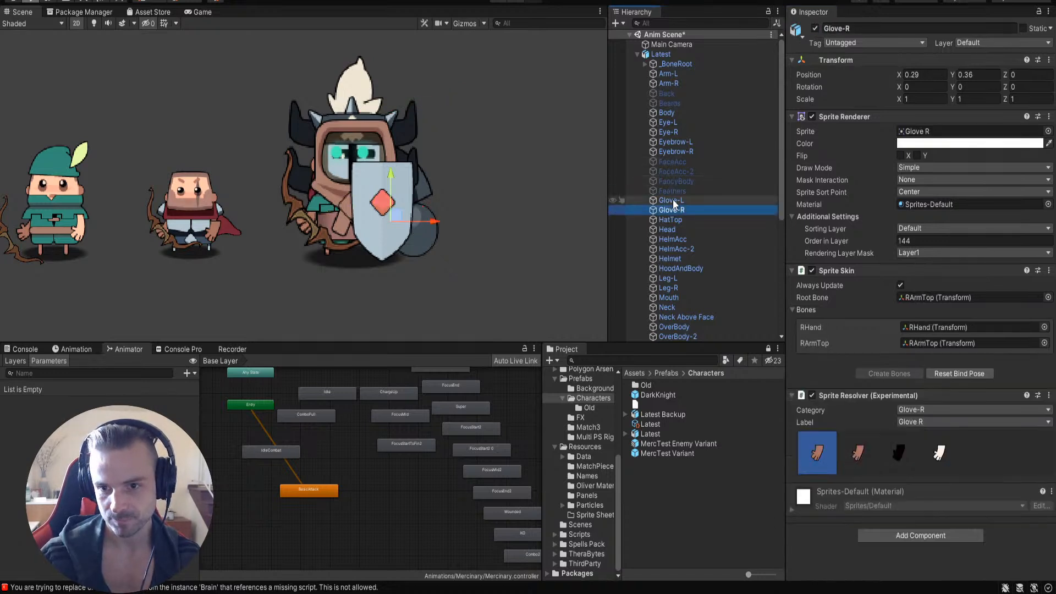
click(815, 28)
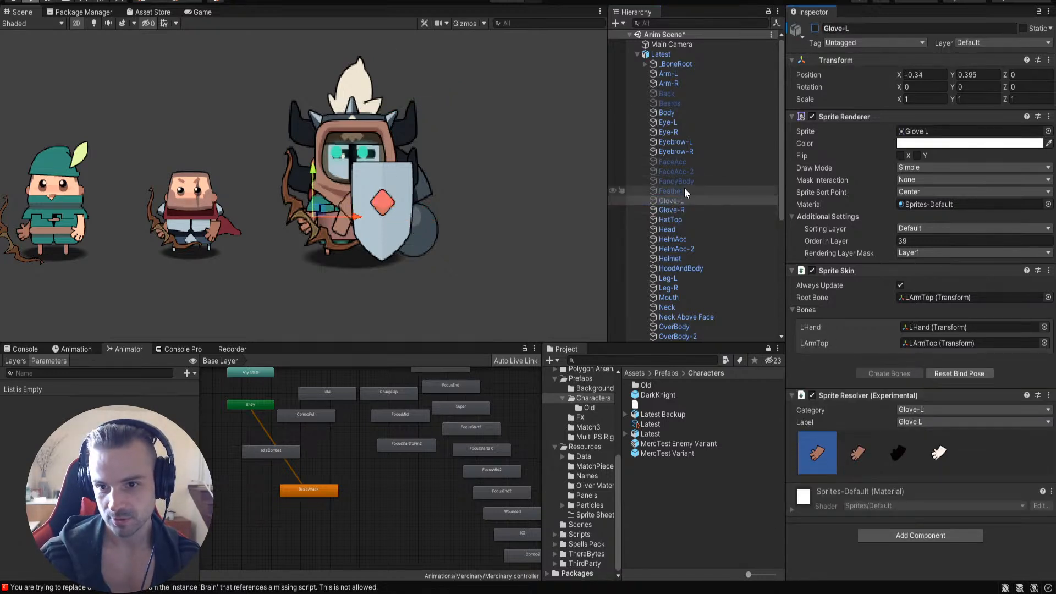
click(671, 210)
click(815, 28)
Step: Change the HatTop part to the green Scout cap with the light green feather
click(671, 220)
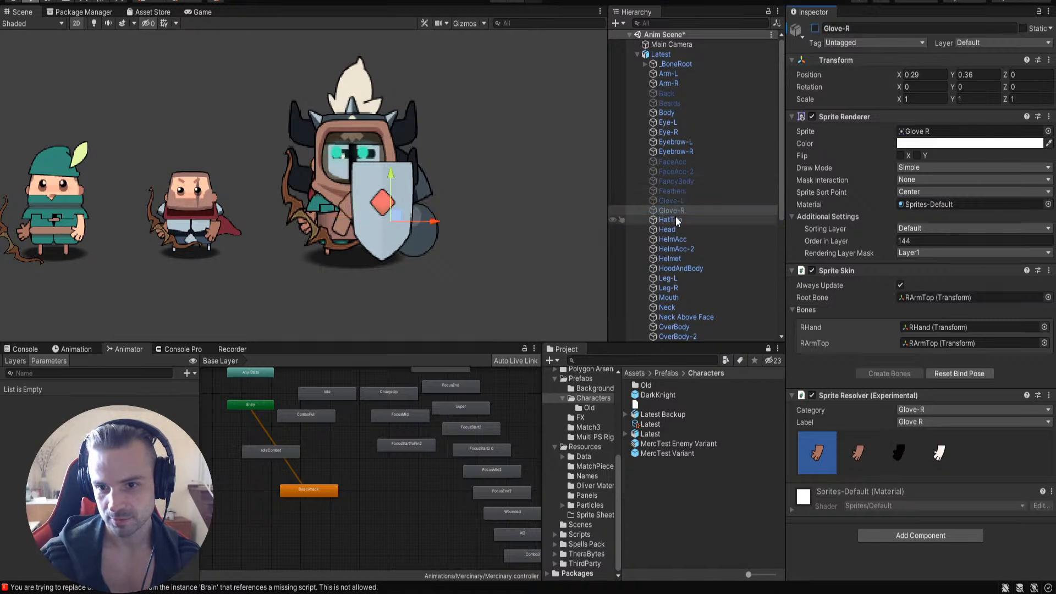
scroll(978, 514, down, 2)
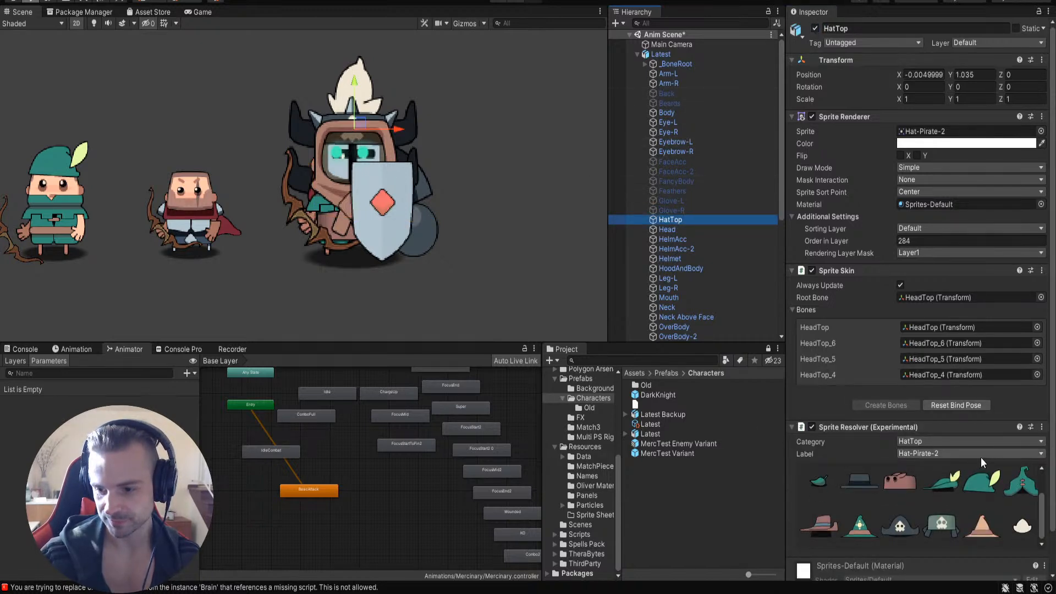
click(984, 484)
Step: Deactivate both horn parts, HelmAcc and HelmAcc-2, on the Latest character
click(676, 230)
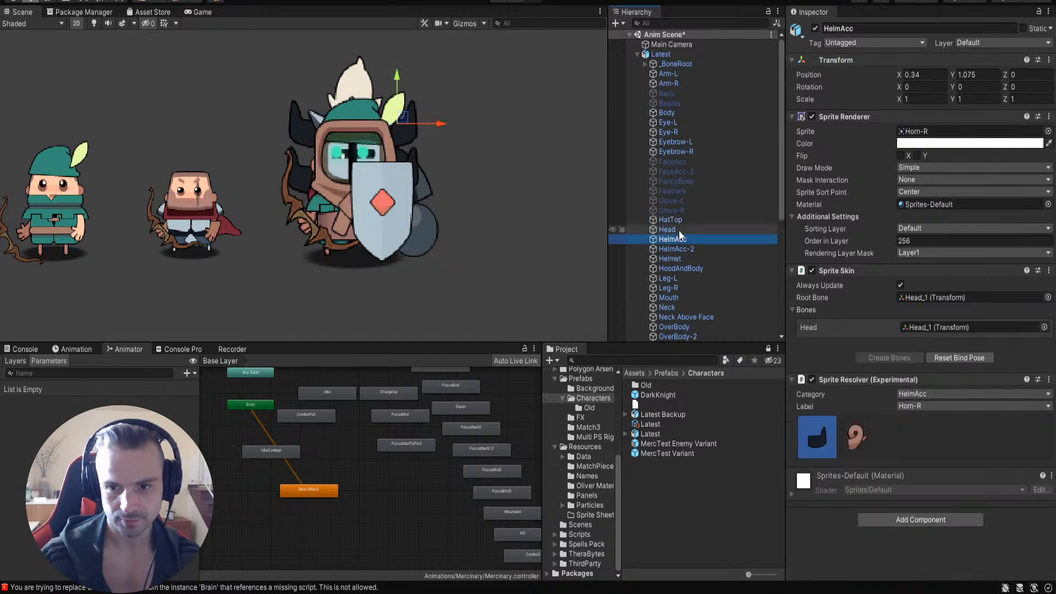
click(682, 240)
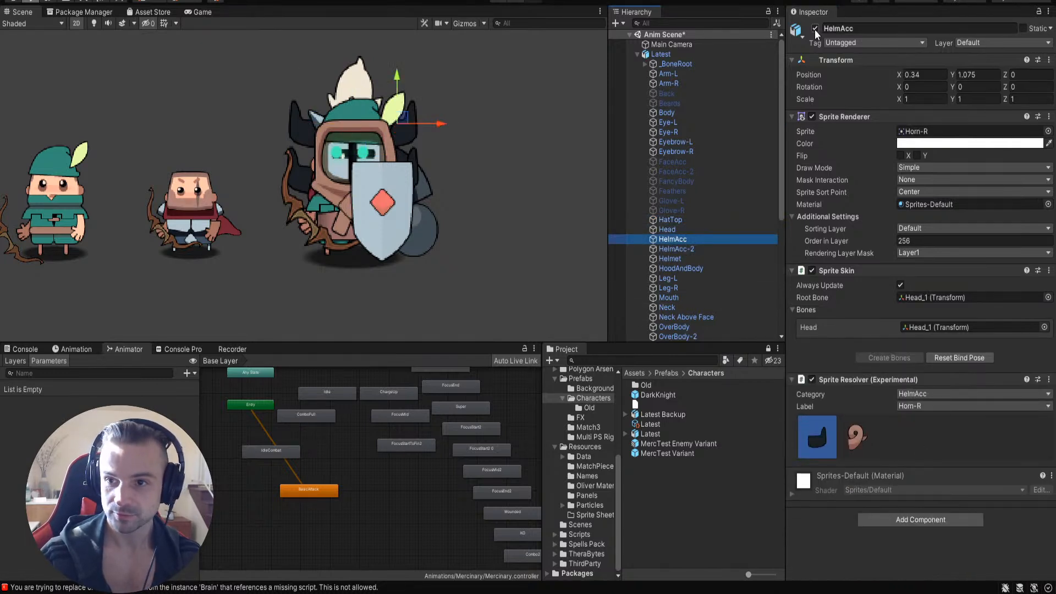
click(815, 28)
click(689, 249)
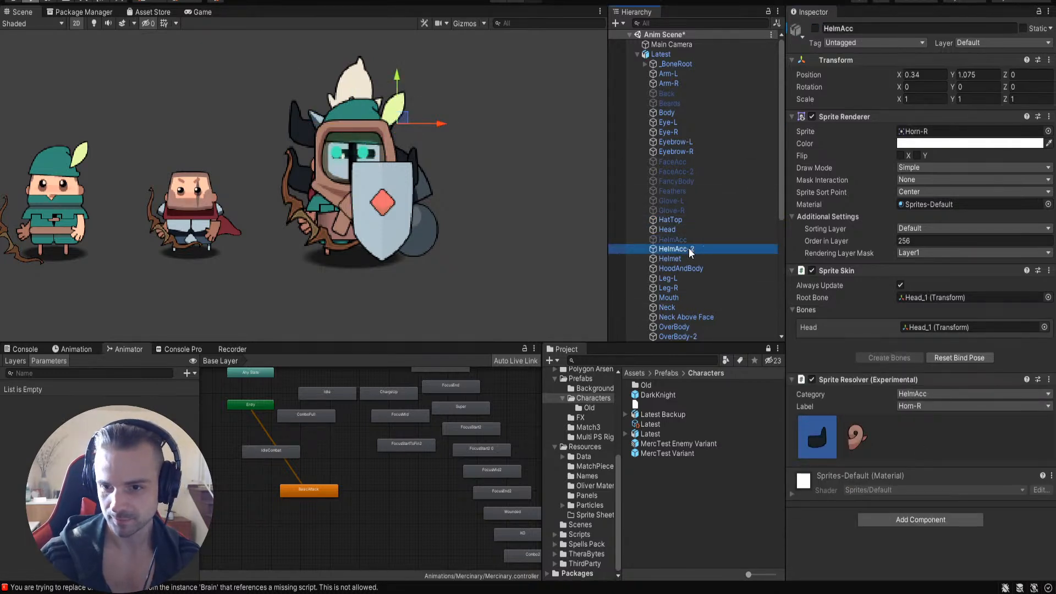
click(815, 28)
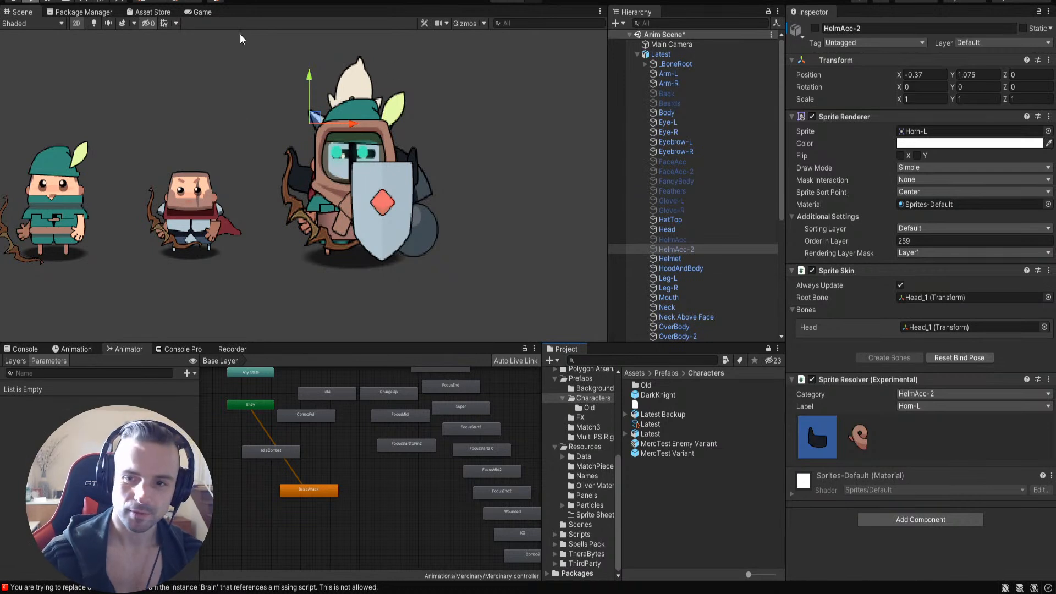
Step: Deactivate the Helmet and HoodAndBody parts so only the cap covers the character's head
click(659, 259)
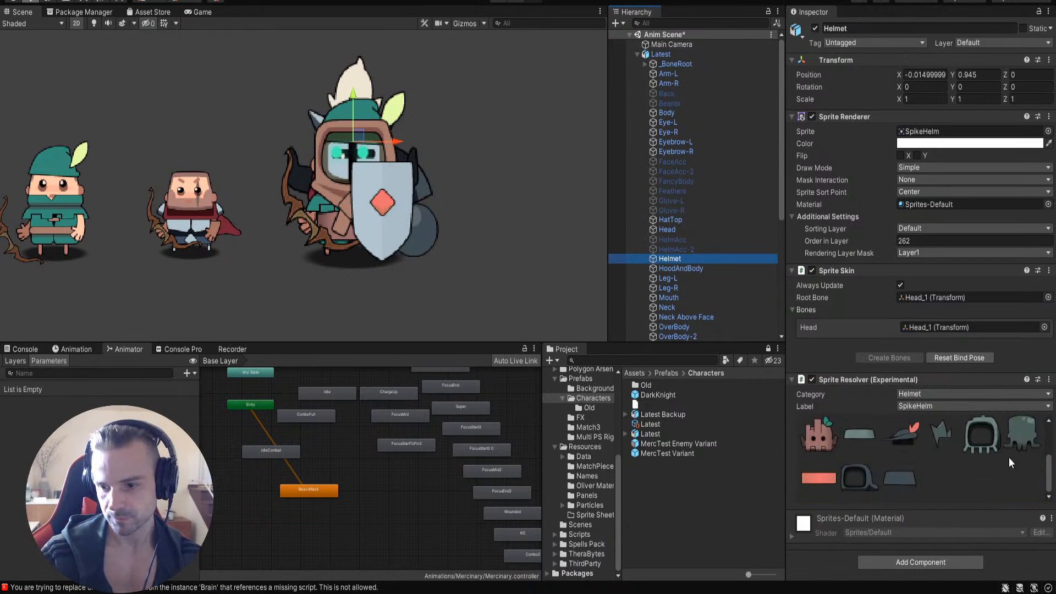
click(814, 29)
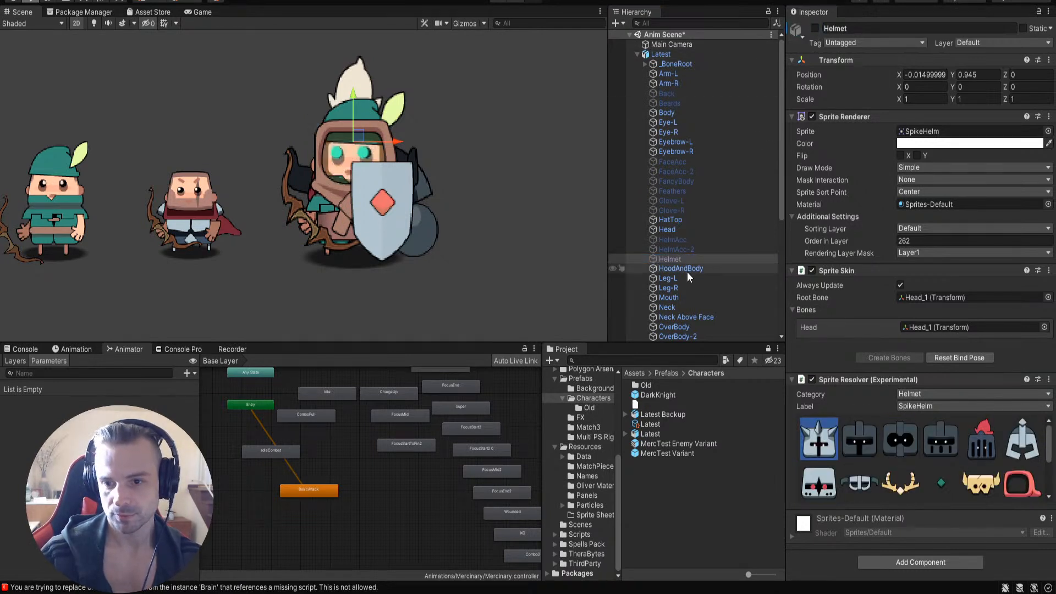
click(687, 270)
click(815, 28)
Step: Keep the default legs and mouth, and deactivate the Neck part with the CapeTop sprite
click(687, 279)
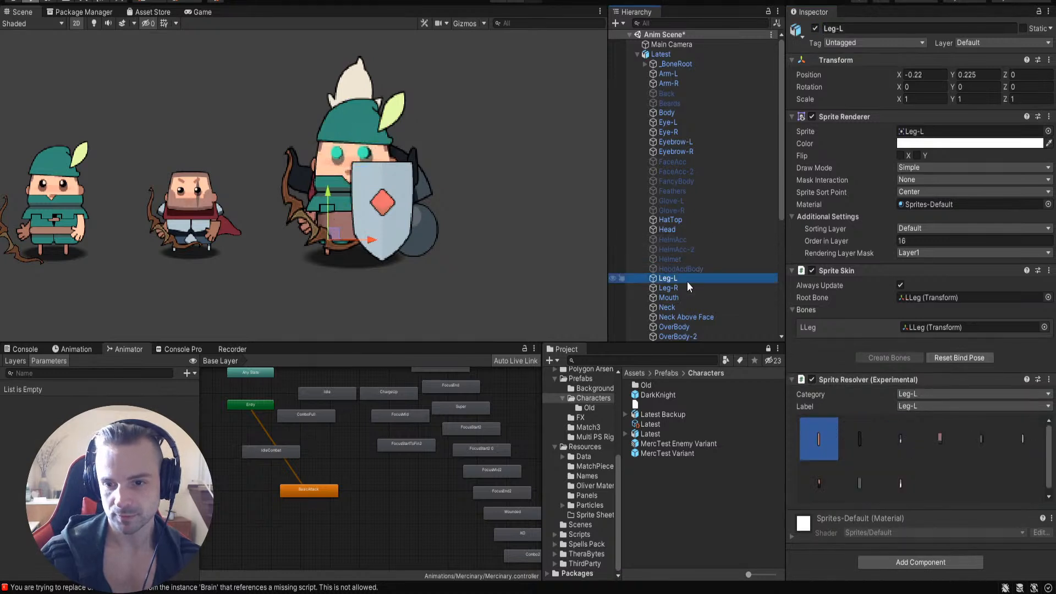
click(682, 285)
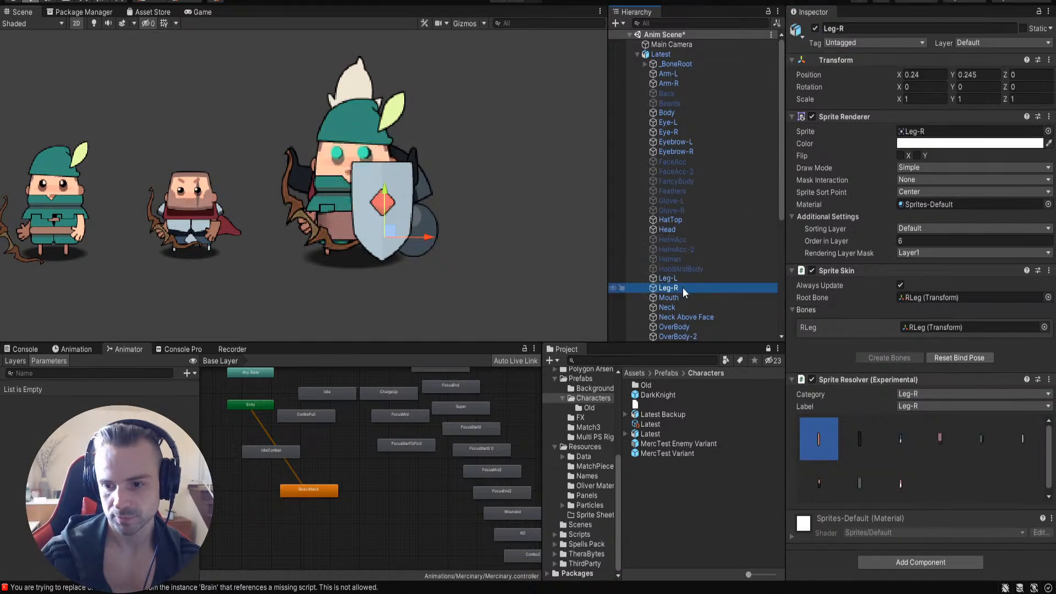
click(679, 298)
click(697, 308)
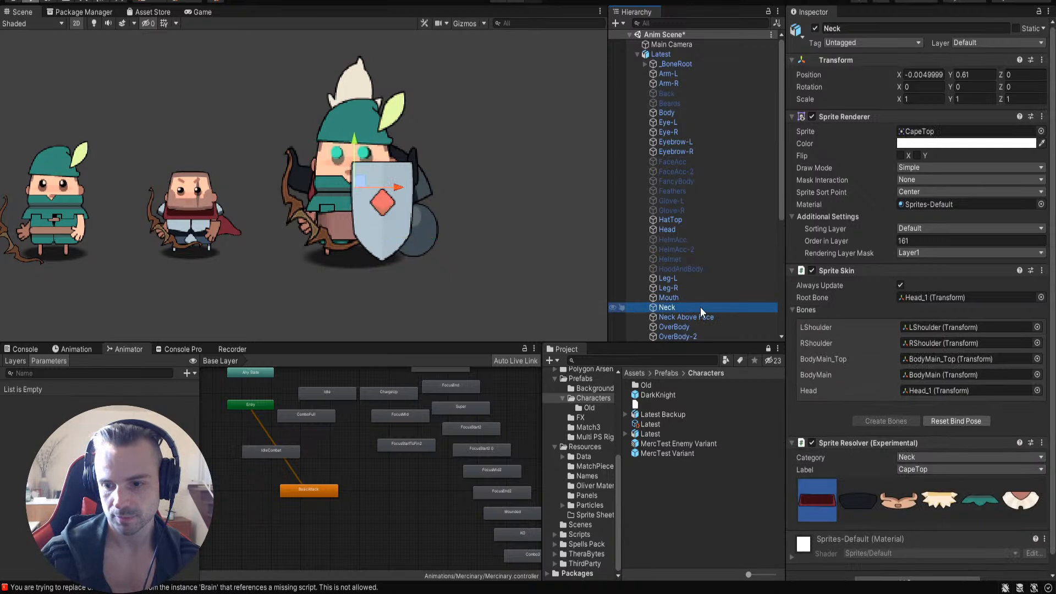
click(815, 29)
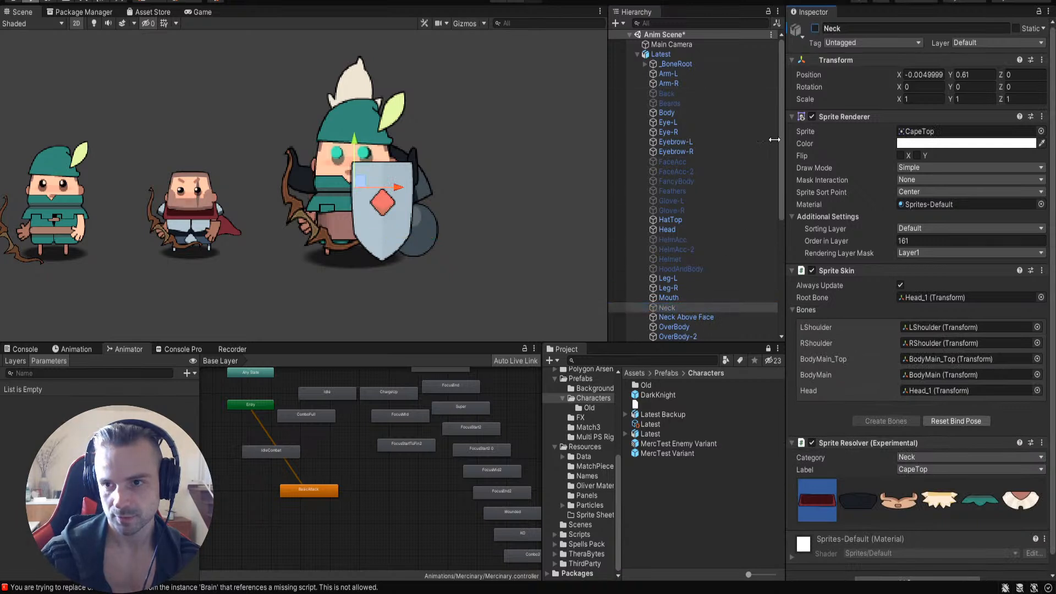
Step: Keep the green collar on Neck Above Face, look through the OverBody sprites, and deactivate the OverBody part
click(711, 315)
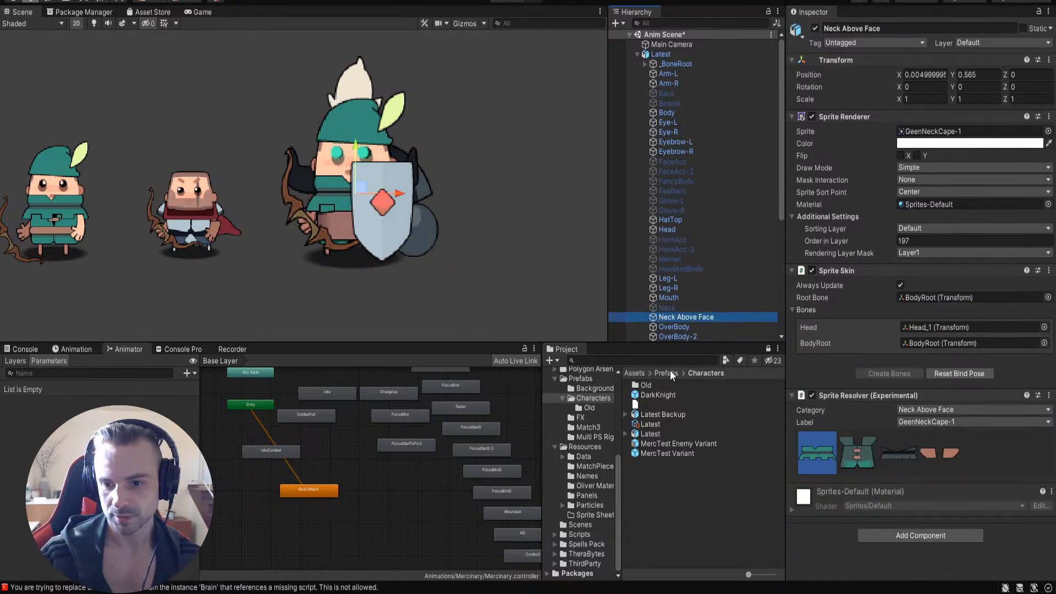
click(670, 328)
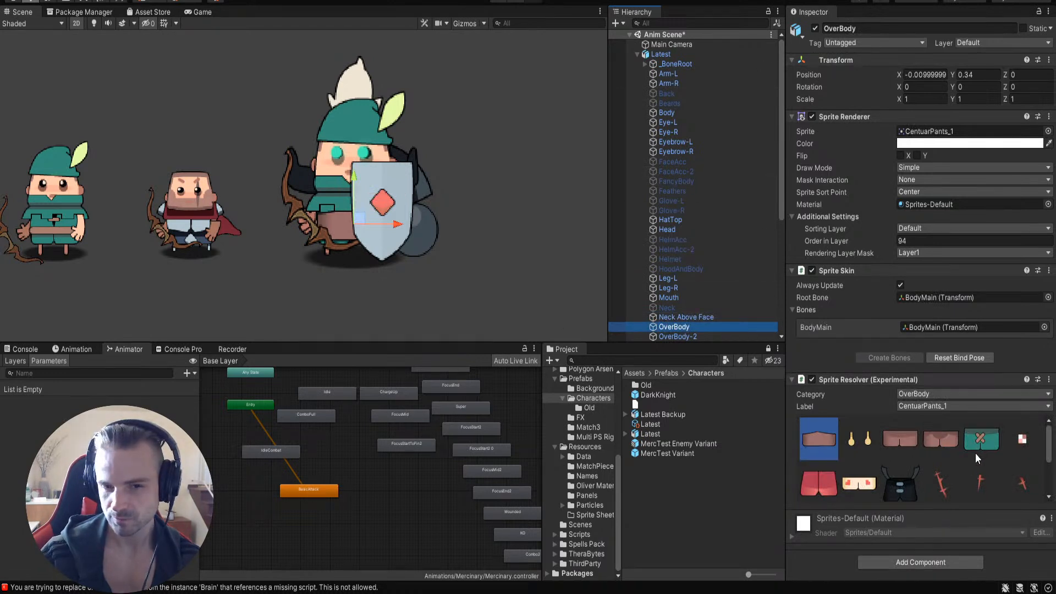
scroll(936, 475, down, 3)
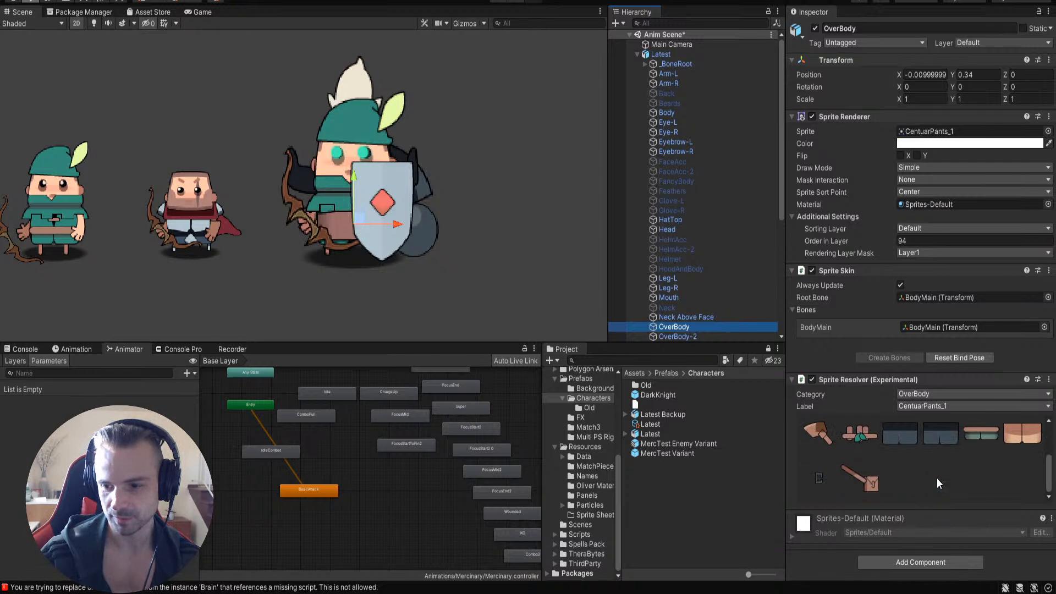
click(813, 29)
key(Down)
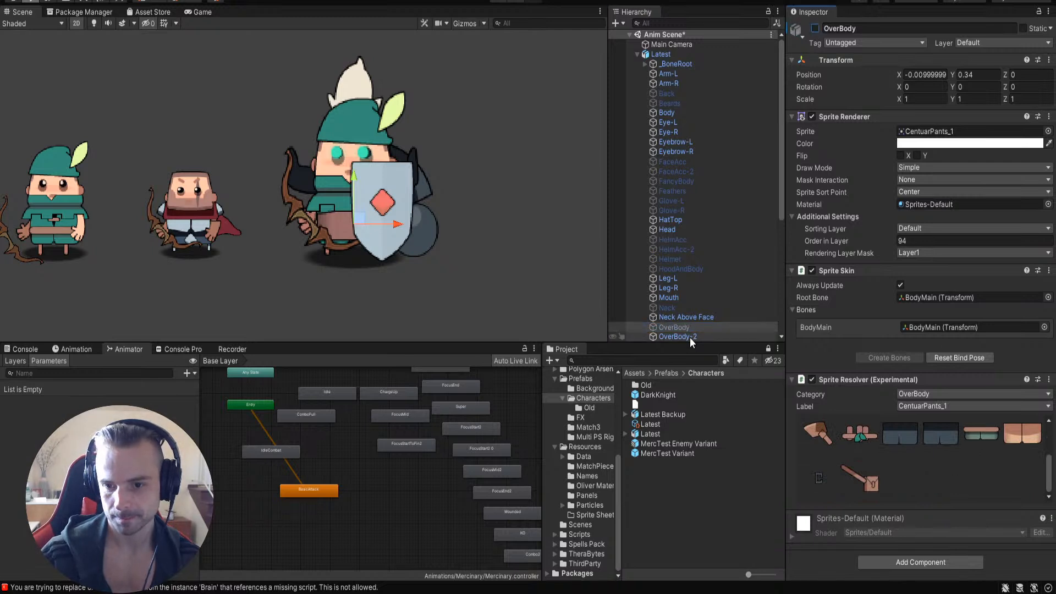
Step: Deactivate the OverBody-2, Plume and PlumeFace parts on the Latest character
click(815, 30)
scroll(700, 269, down, 5)
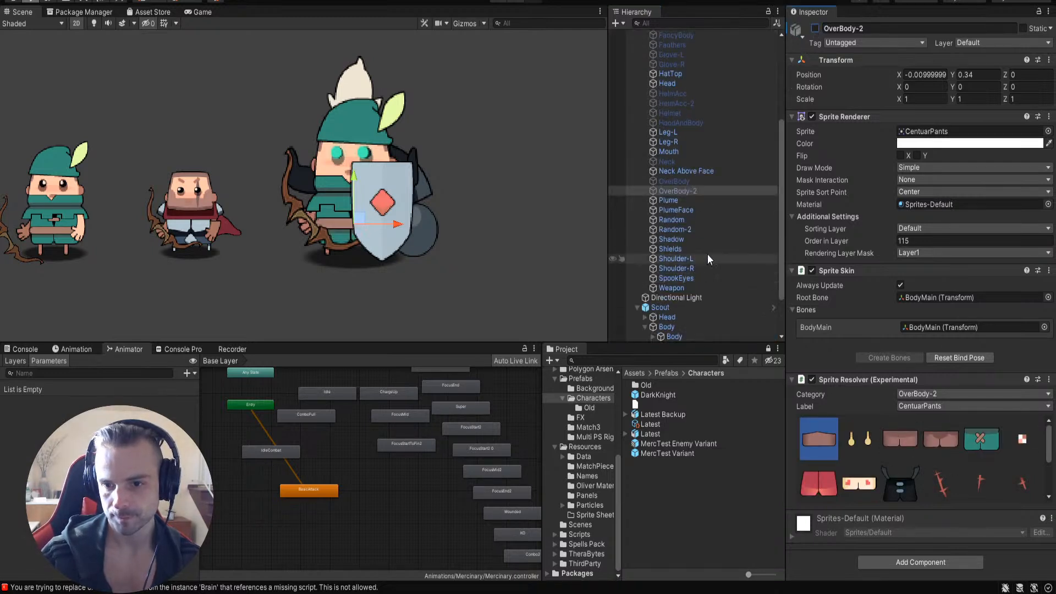
click(708, 203)
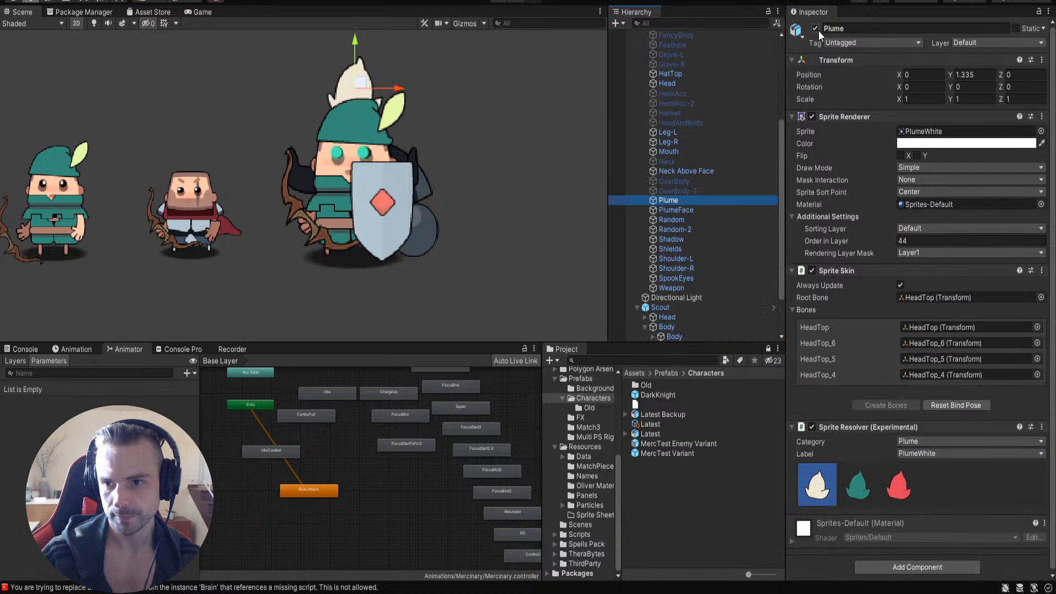
click(814, 28)
click(725, 209)
click(815, 28)
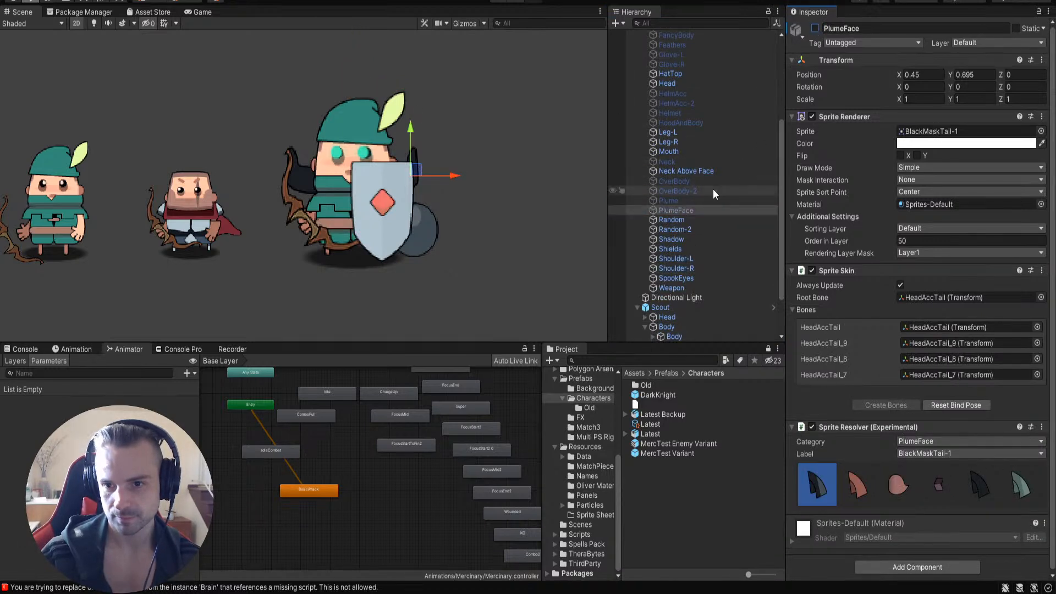
Step: Deactivate the Random, Random-2 and Shields parts to remove the ankle shackle, iron ball and large shield
click(740, 219)
click(814, 28)
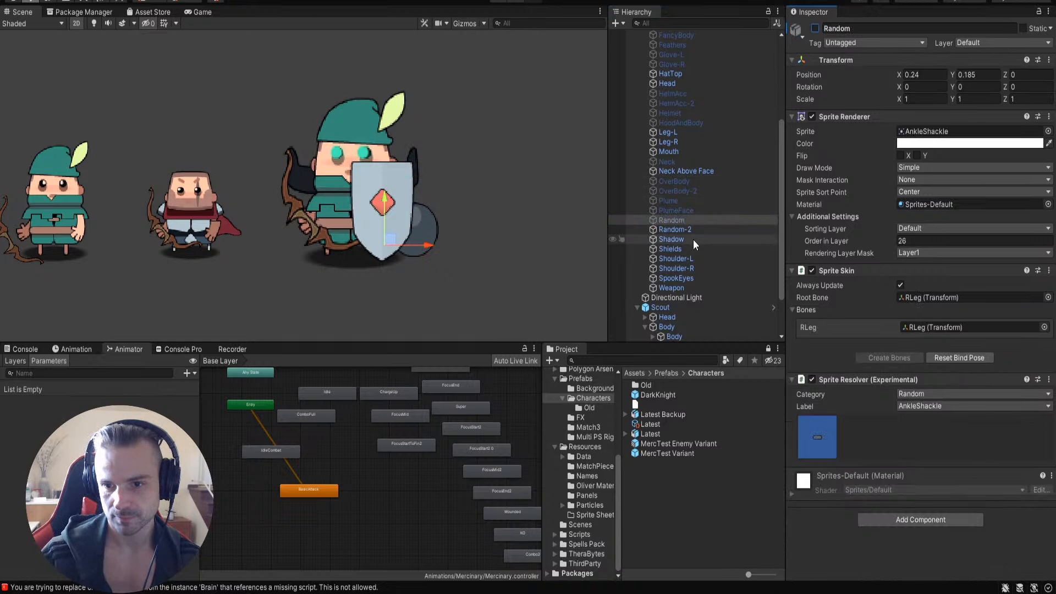
click(704, 228)
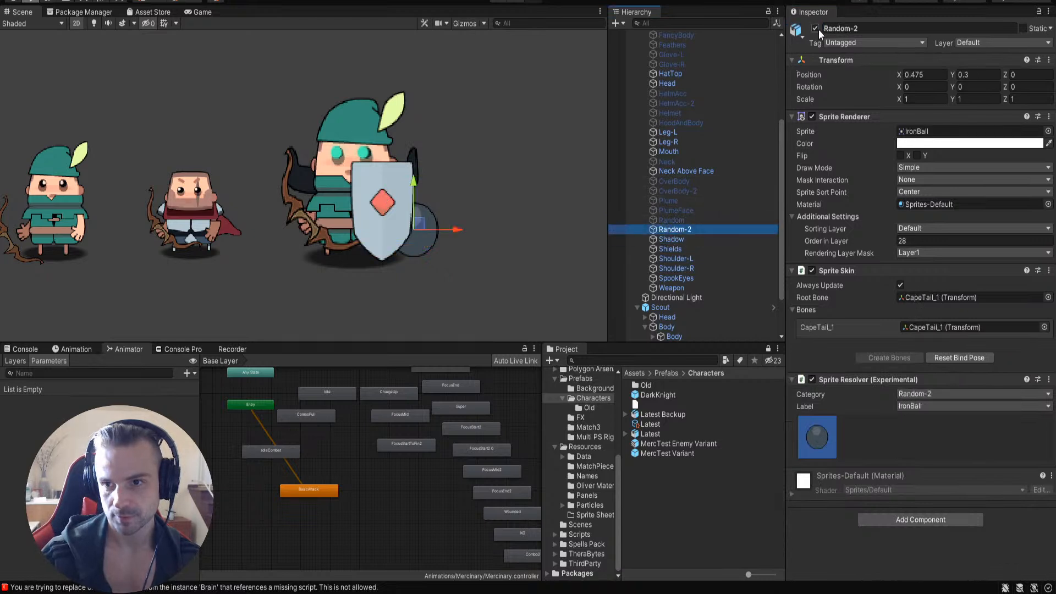
click(815, 28)
click(700, 247)
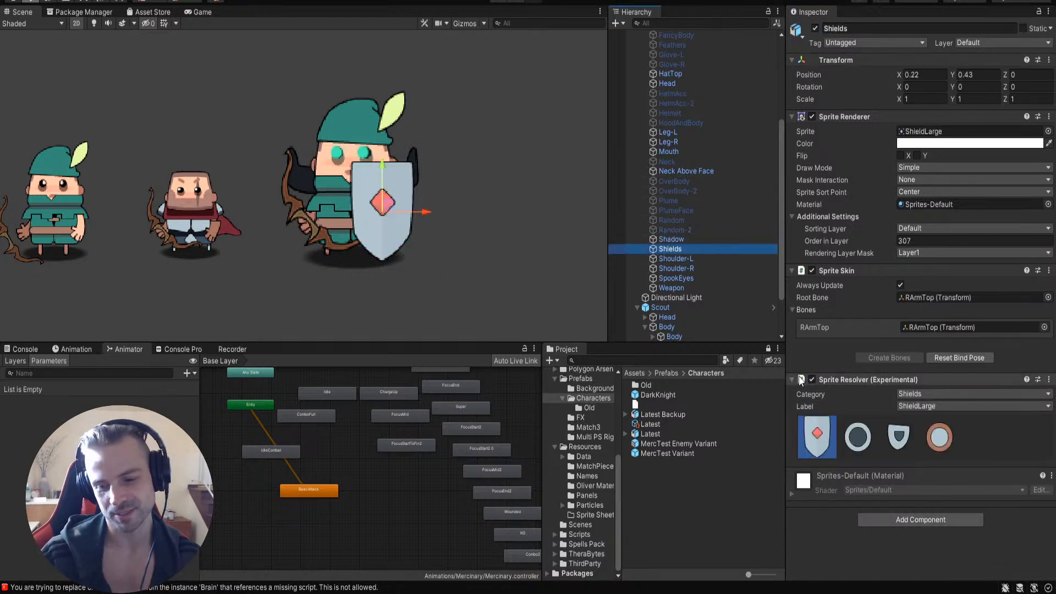
click(815, 28)
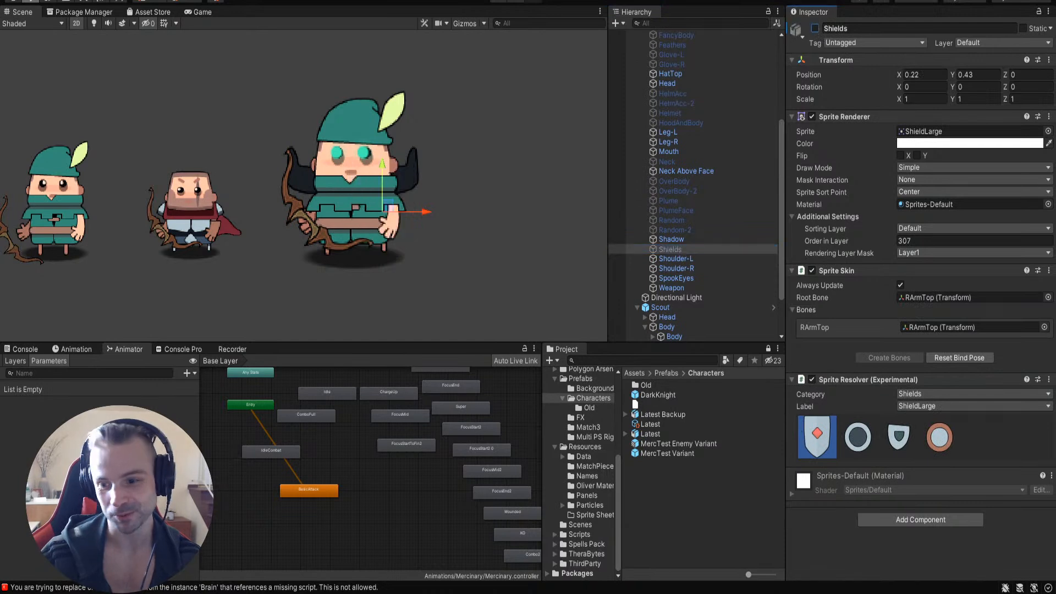
Step: Deactivate both shoulder horn parts, Shoulder-L and Shoulder-R, together with the SpookEyes part
click(671, 261)
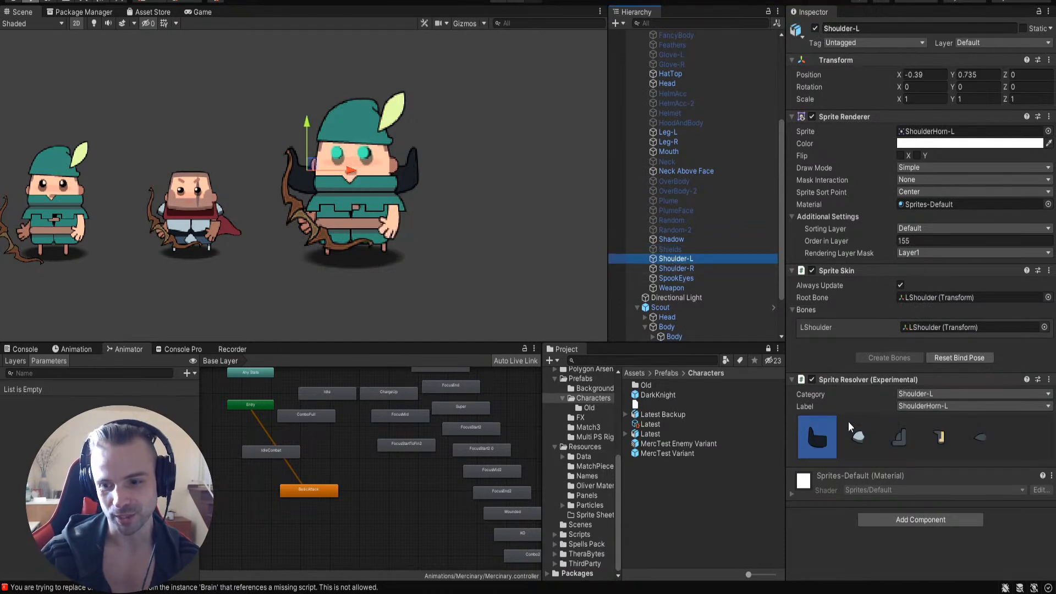
click(815, 29)
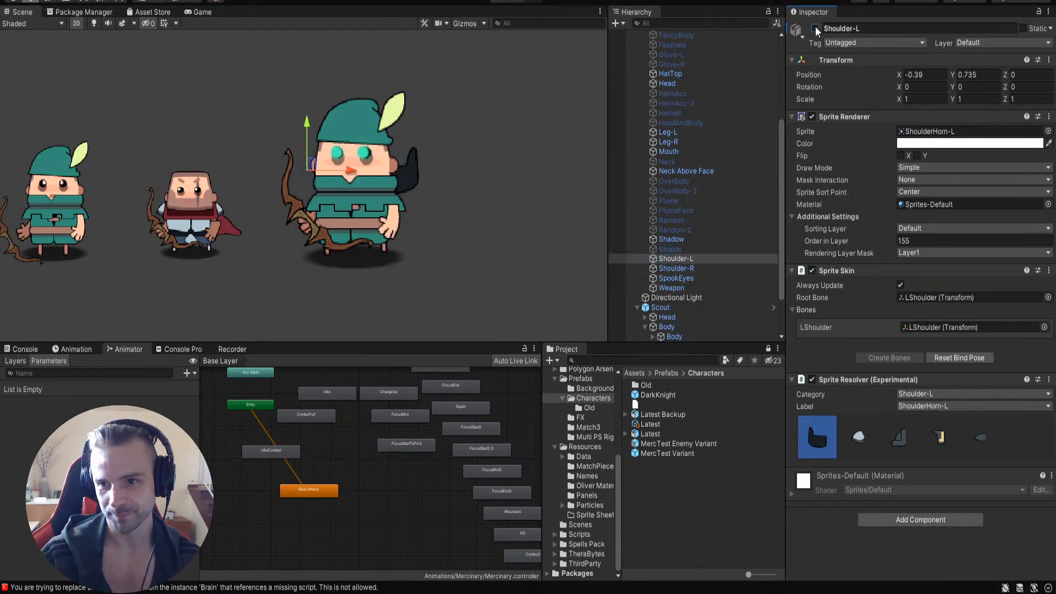
ctrl+click(701, 268)
ctrl+click(695, 275)
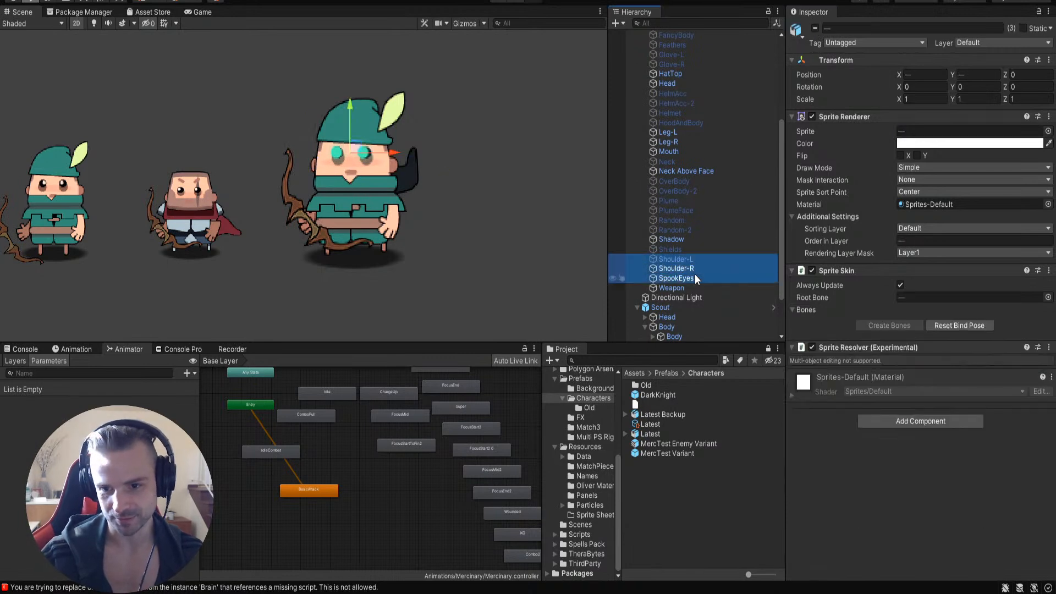
click(814, 29)
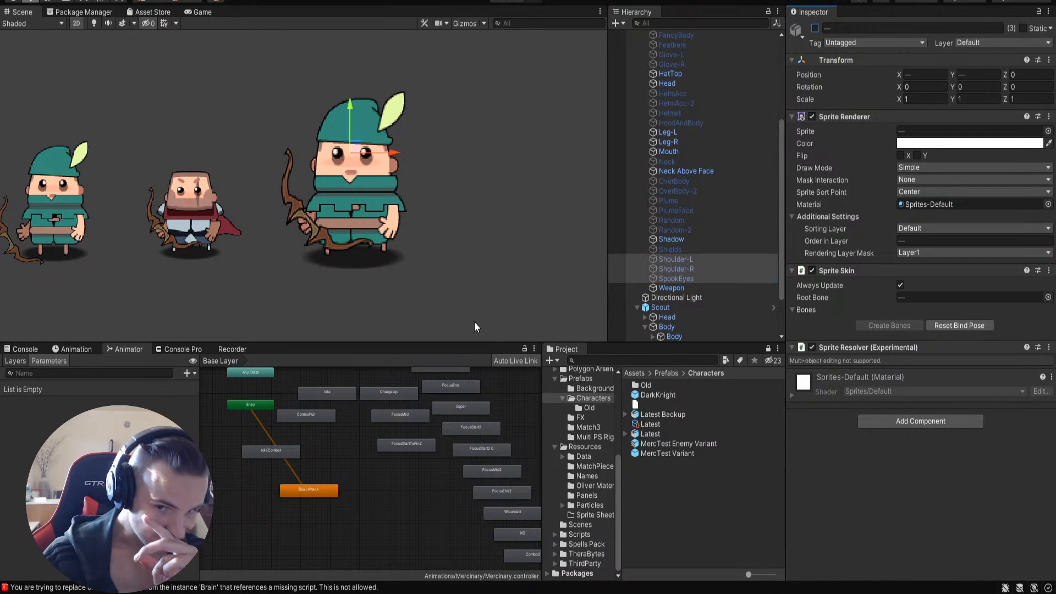
scroll(646, 199, up, 5)
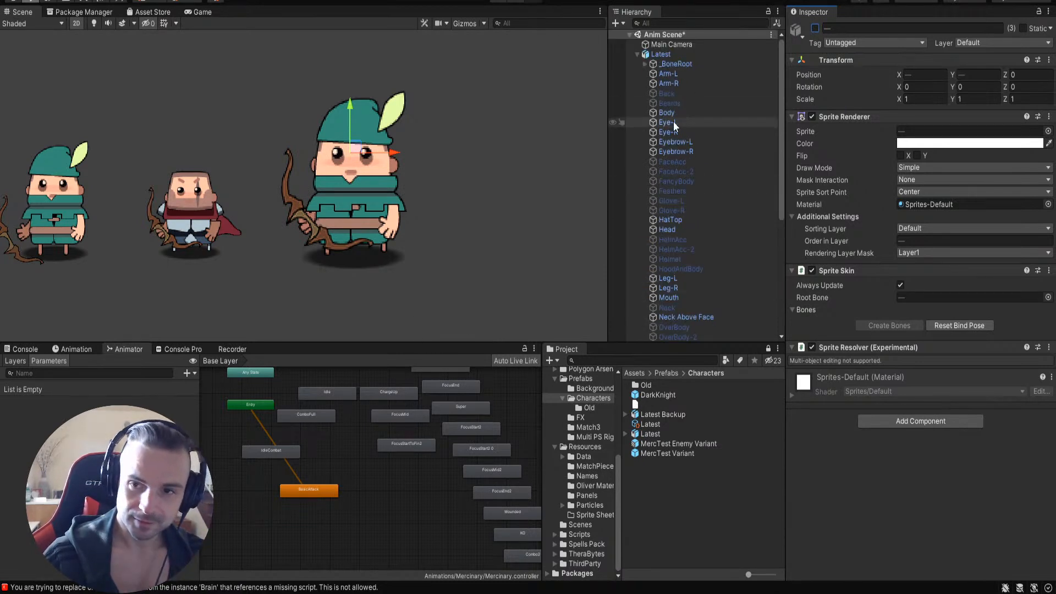
click(660, 54)
click(717, 555)
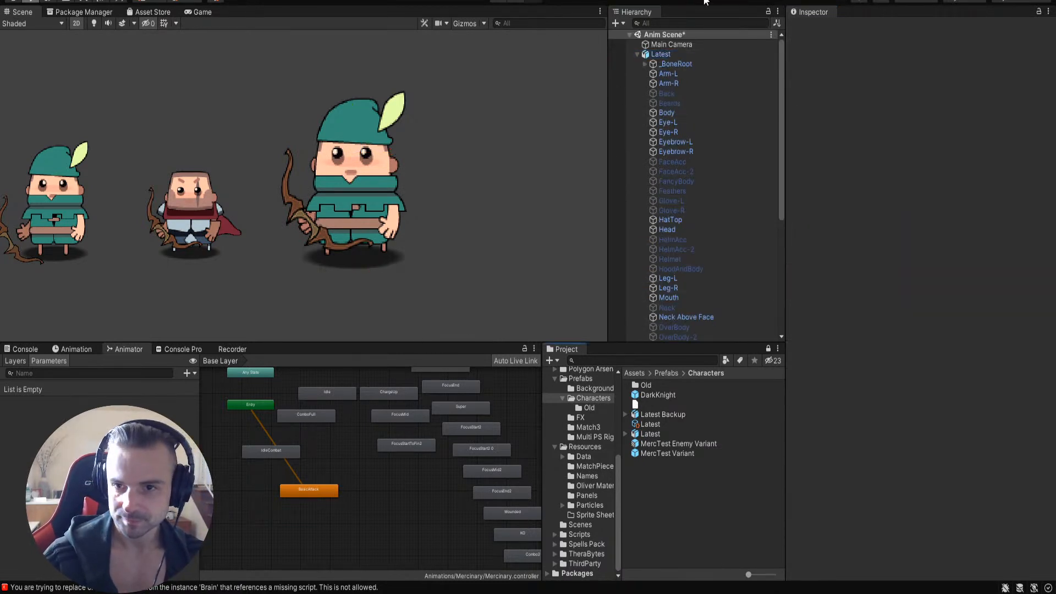
click(684, 56)
click(901, 274)
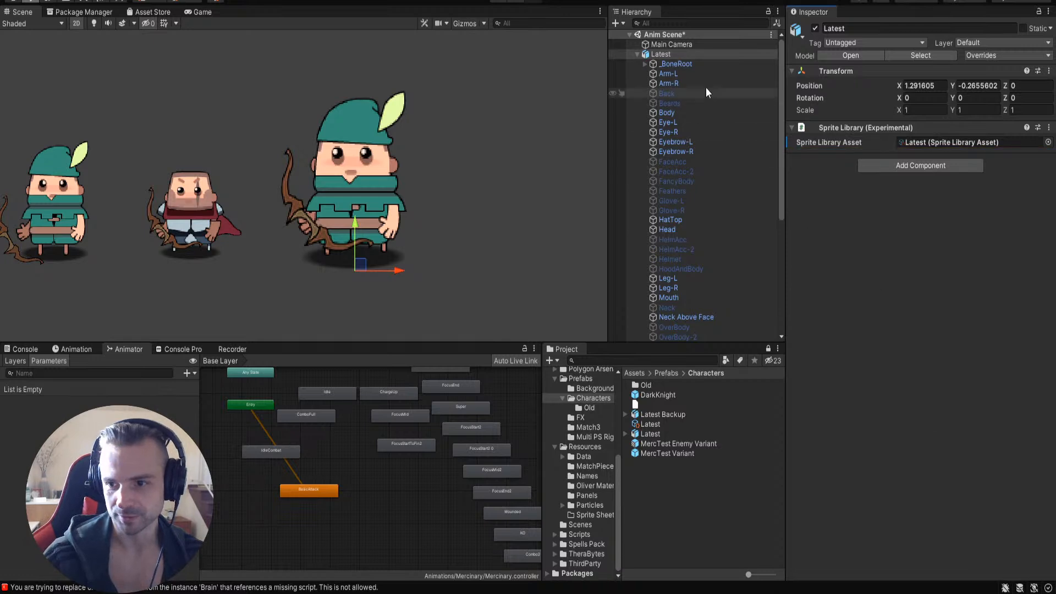
click(664, 55)
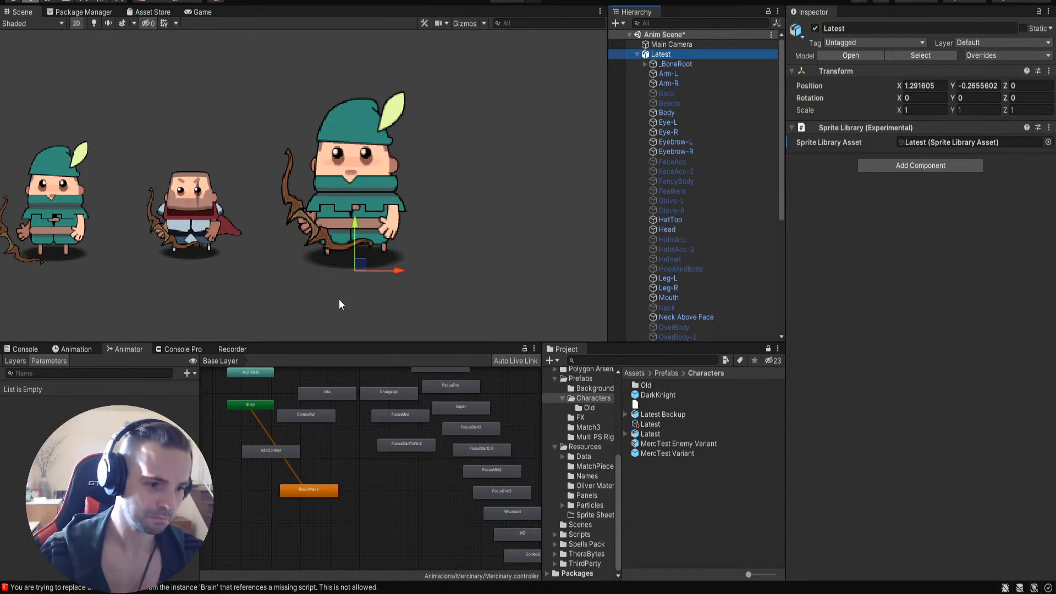
click(529, 169)
drag(259, 141, 128, 278)
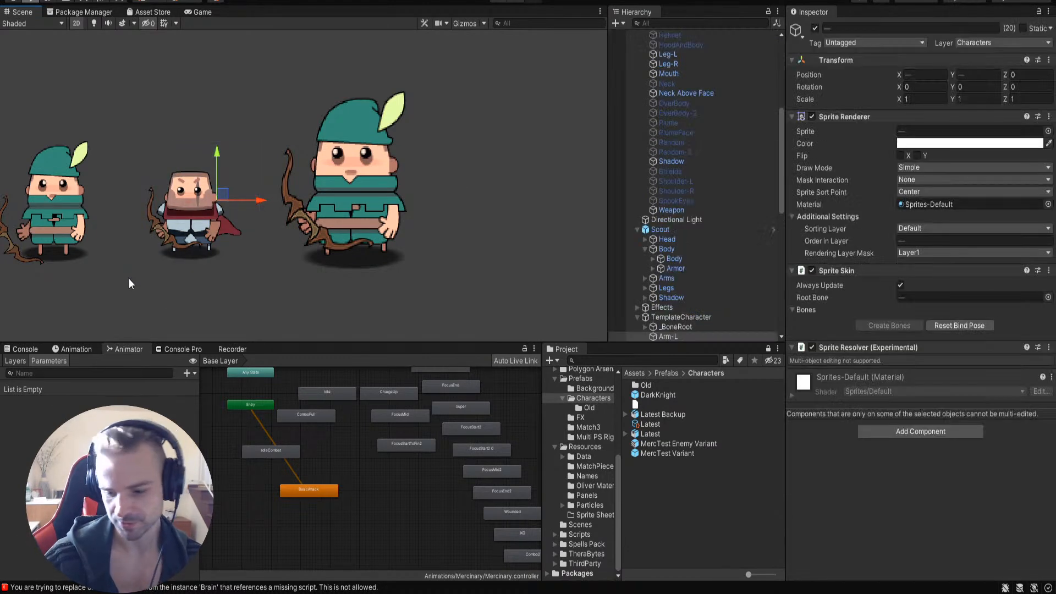
scroll(675, 223, up, 5)
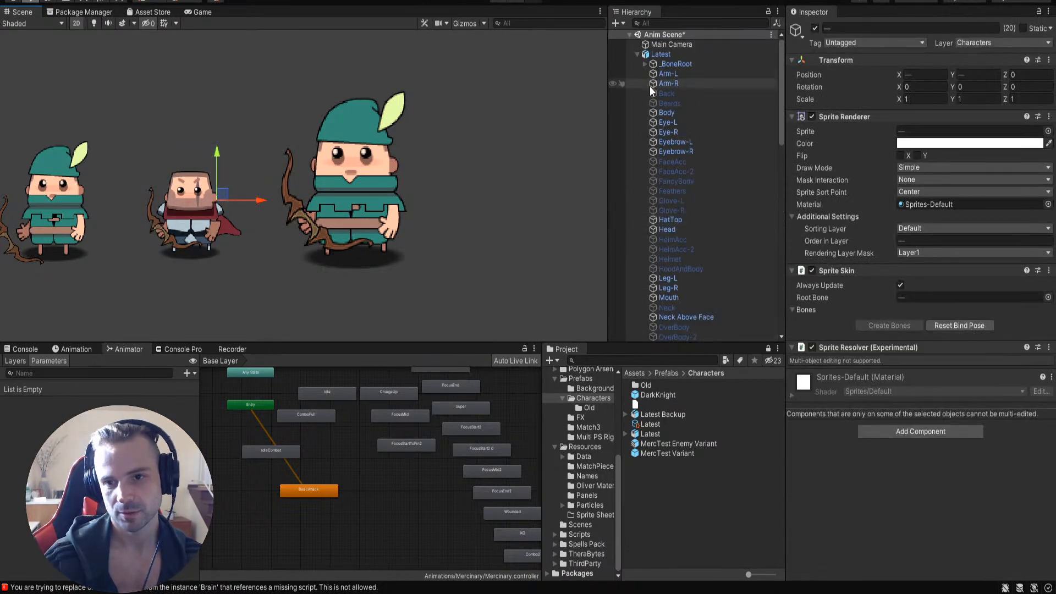
Step: Collapse the Latest hierarchy and delete the old Scout character from the scene
click(638, 54)
click(663, 54)
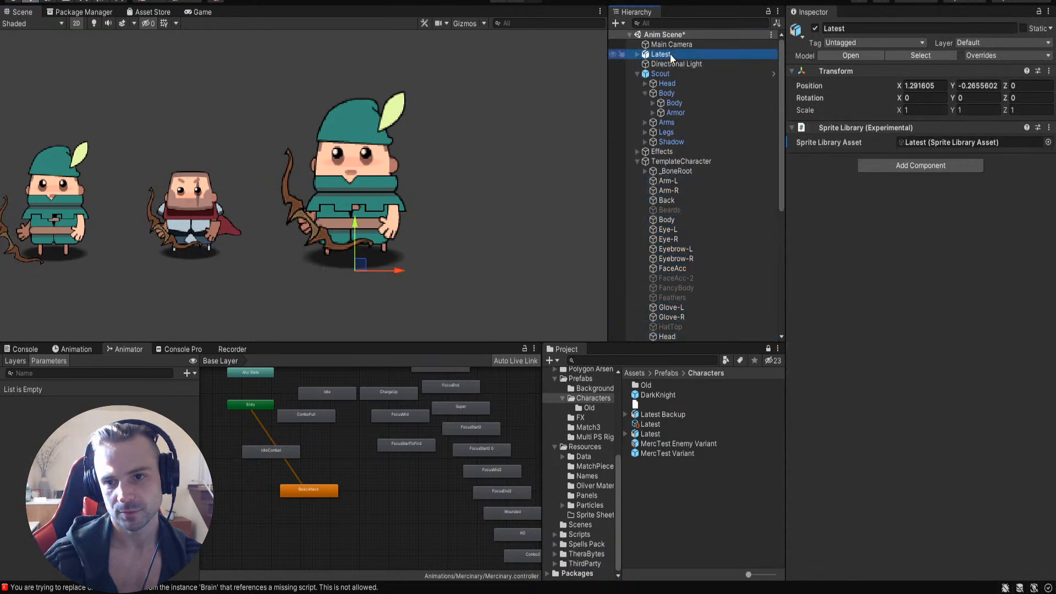
click(660, 74)
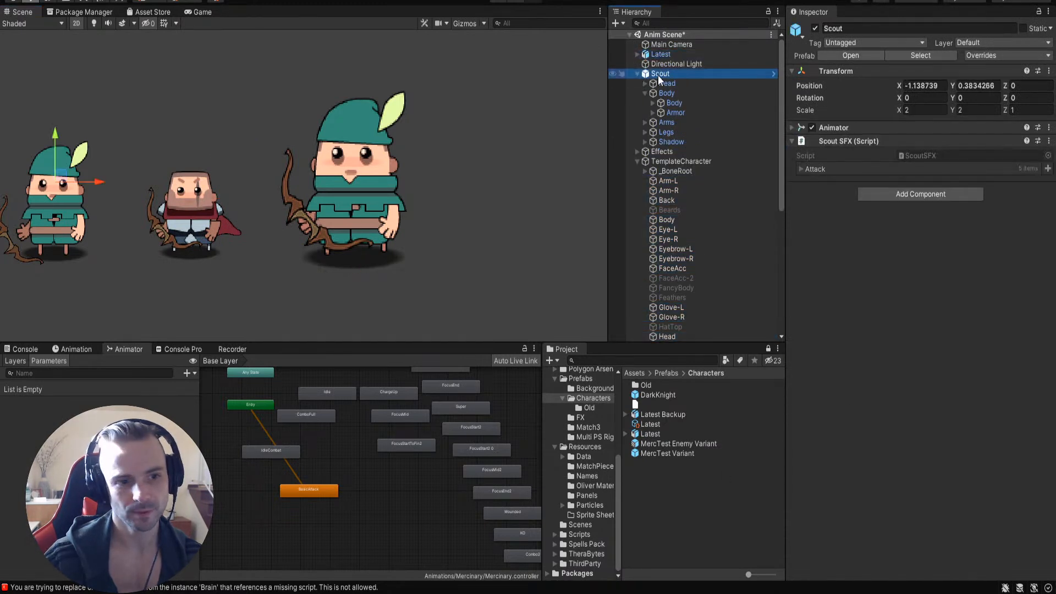
key(Delete)
Step: Add an Animator component to the Latest root object and assign the Scout animator controller to it
click(691, 56)
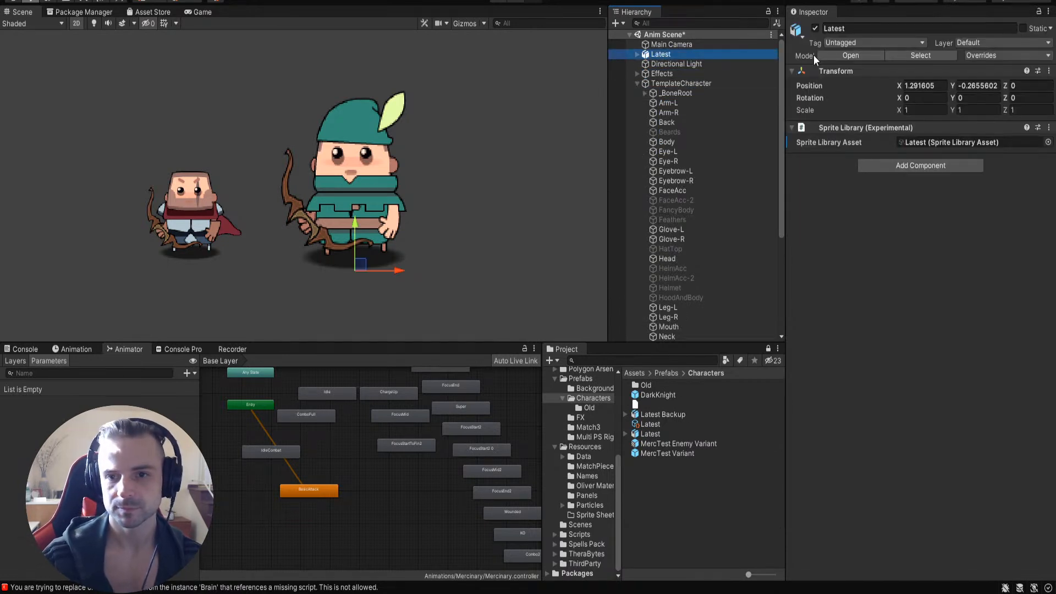
click(77, 349)
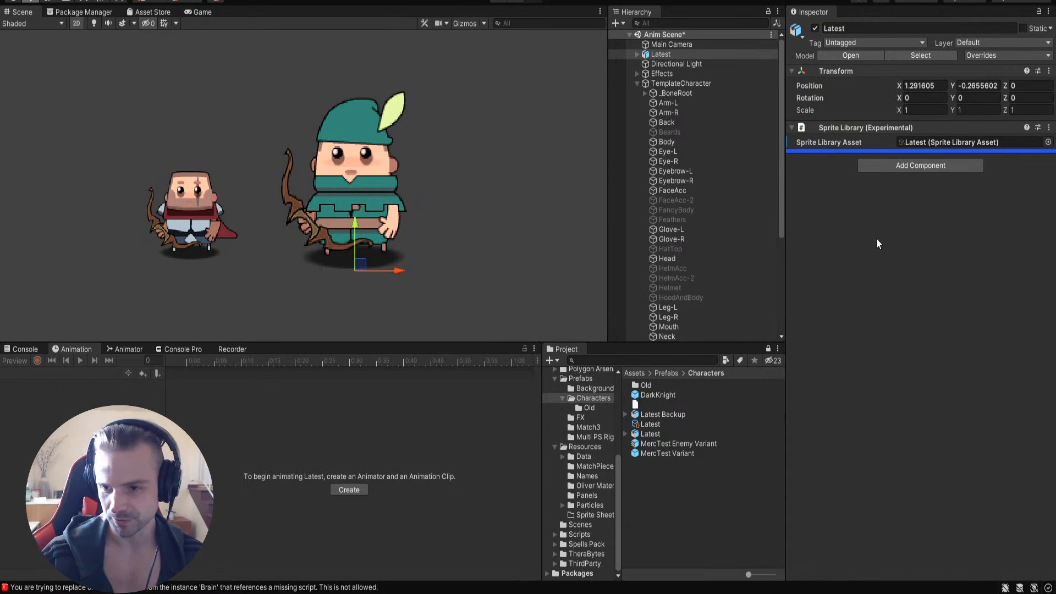
drag(873, 230, 873, 229)
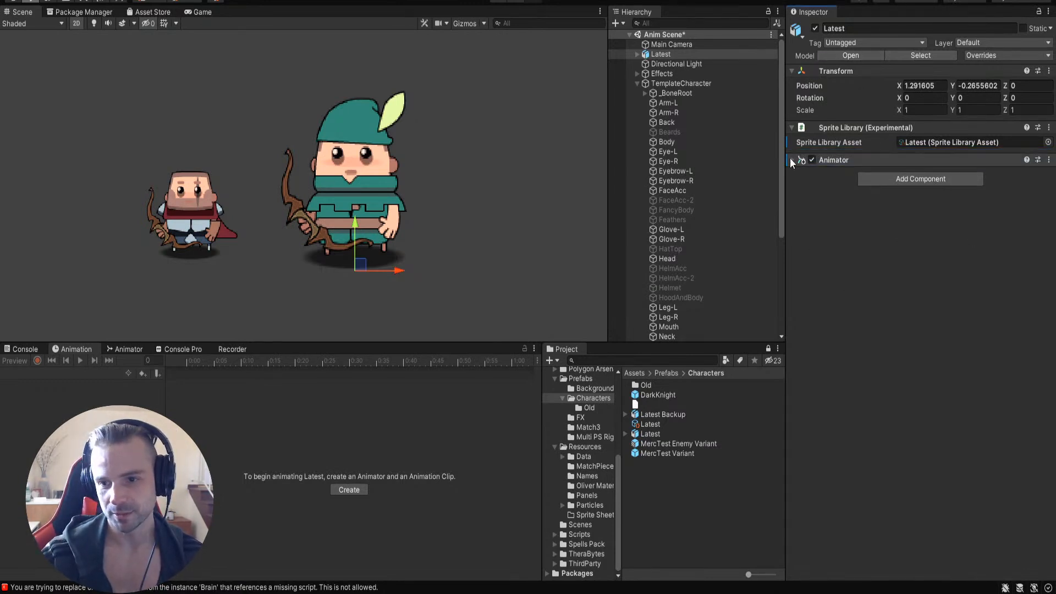
click(791, 160)
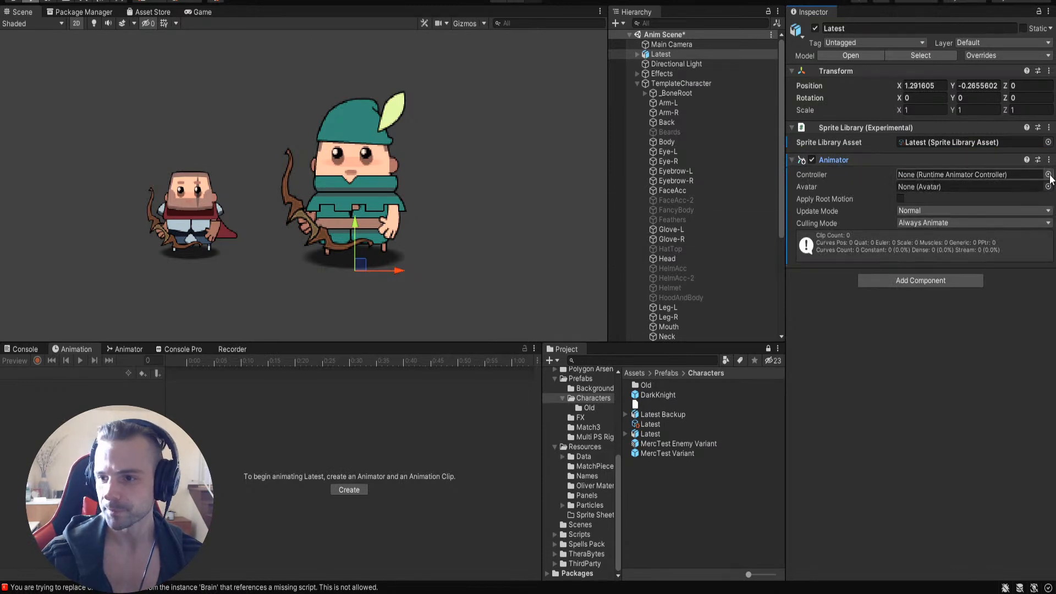
click(903, 175)
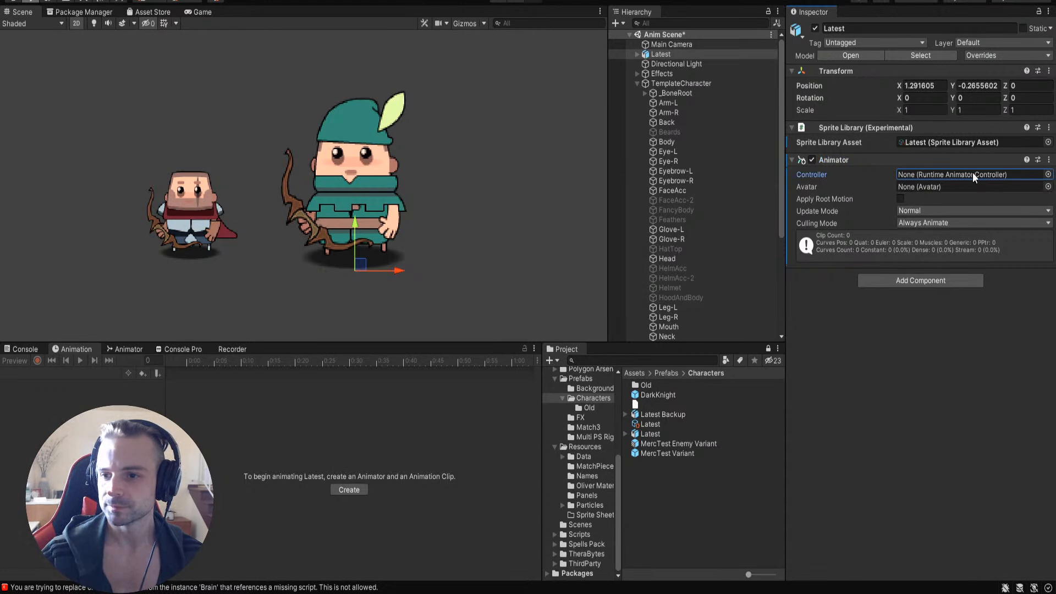
click(348, 491)
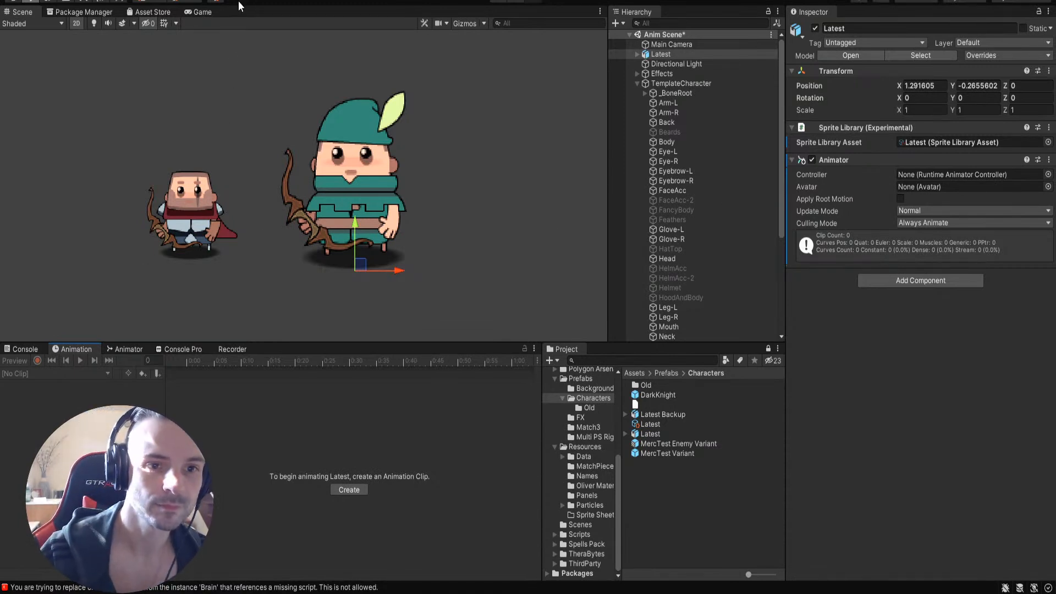
click(255, 48)
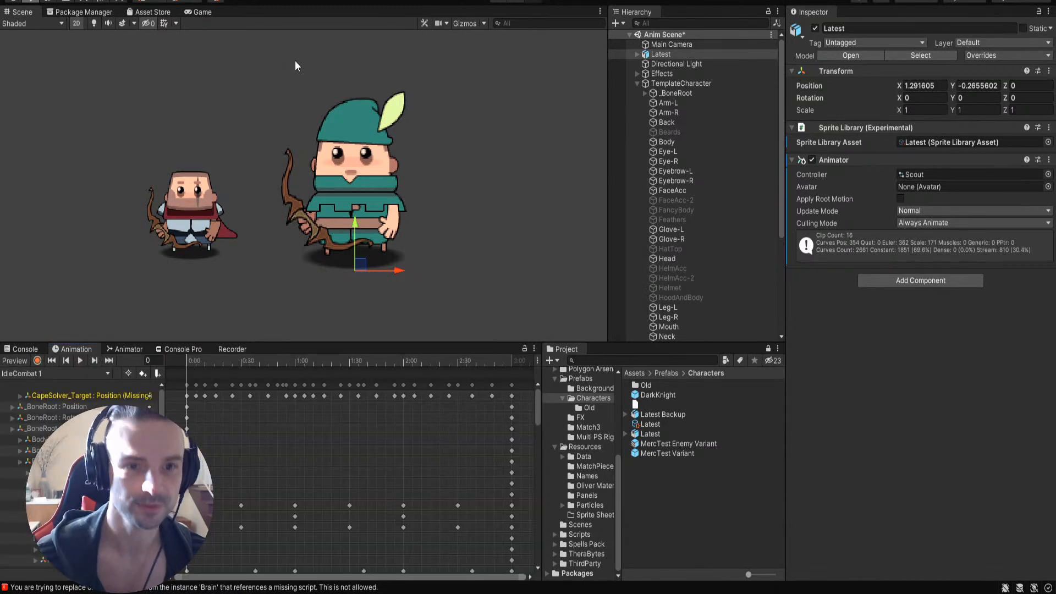
Step: Look through the keyframe tracks of the IdleCombat 1 clip and play its preview on the Latest character
click(80, 397)
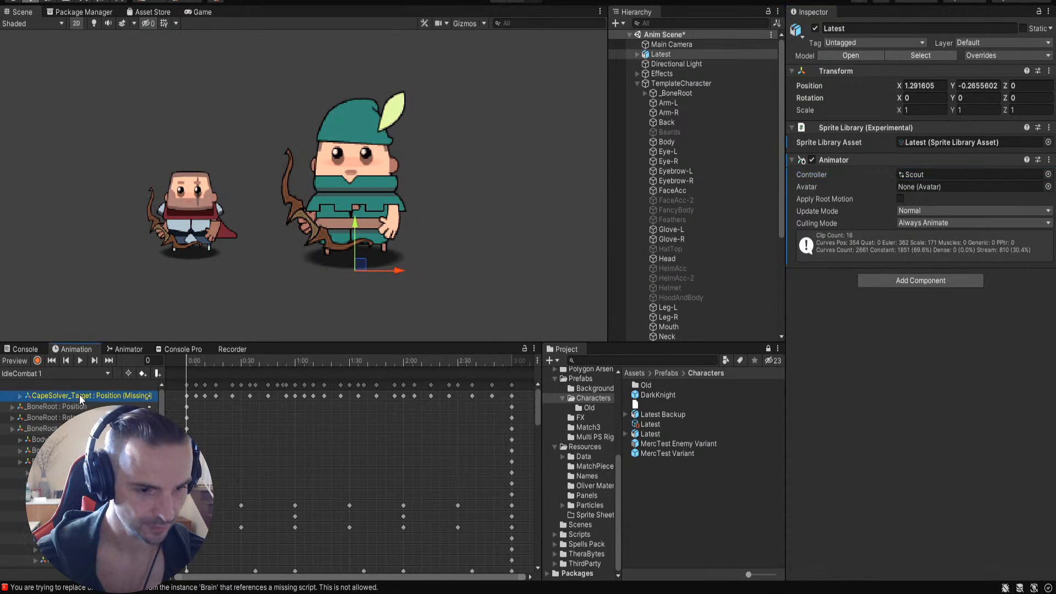
scroll(83, 418, down, 5)
scroll(82, 418, down, 10)
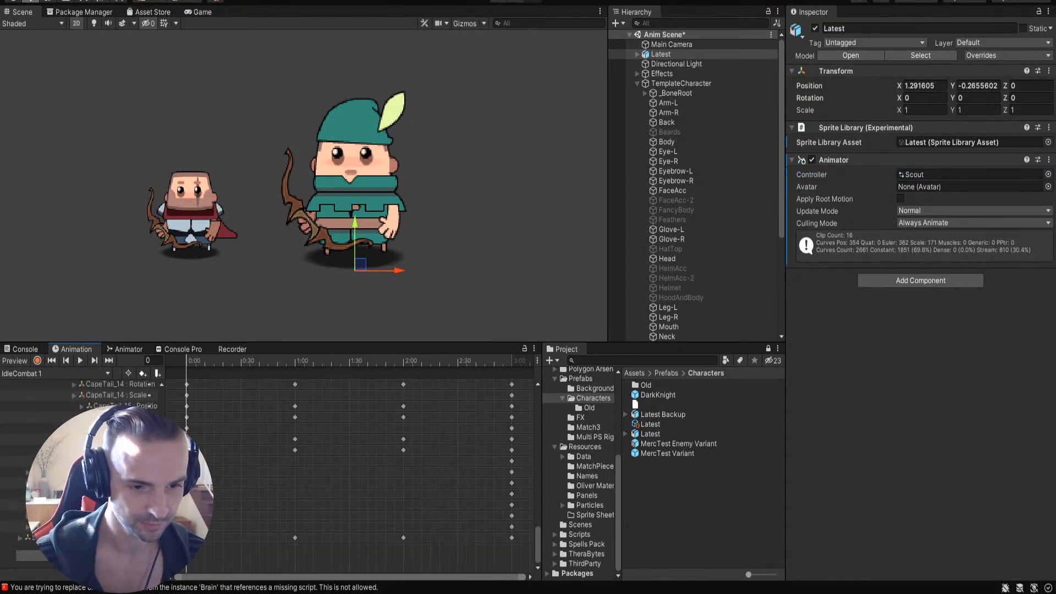
scroll(82, 418, up, 8)
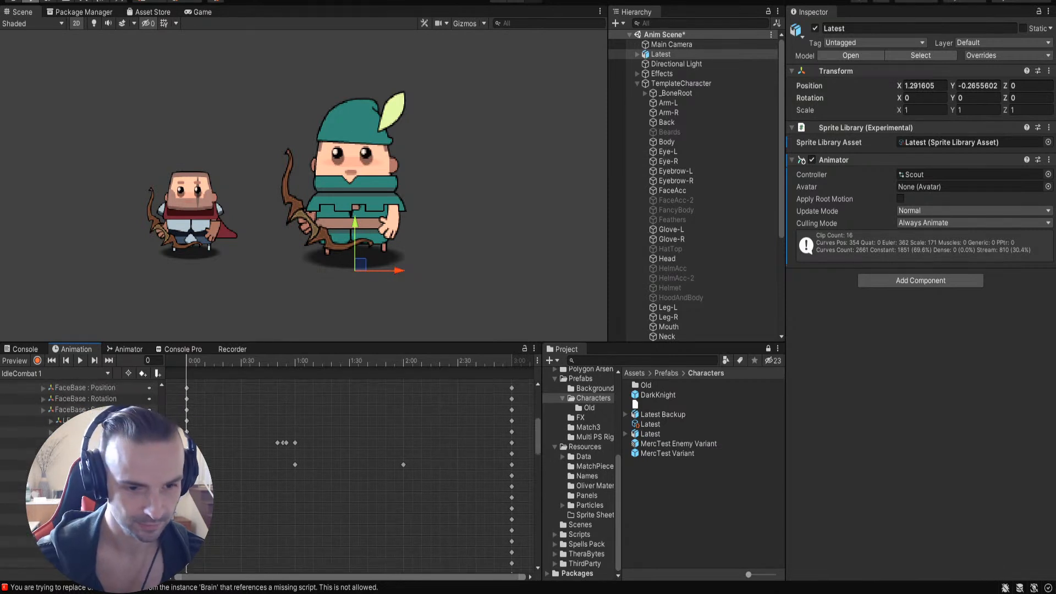
scroll(83, 418, up, 7)
click(81, 360)
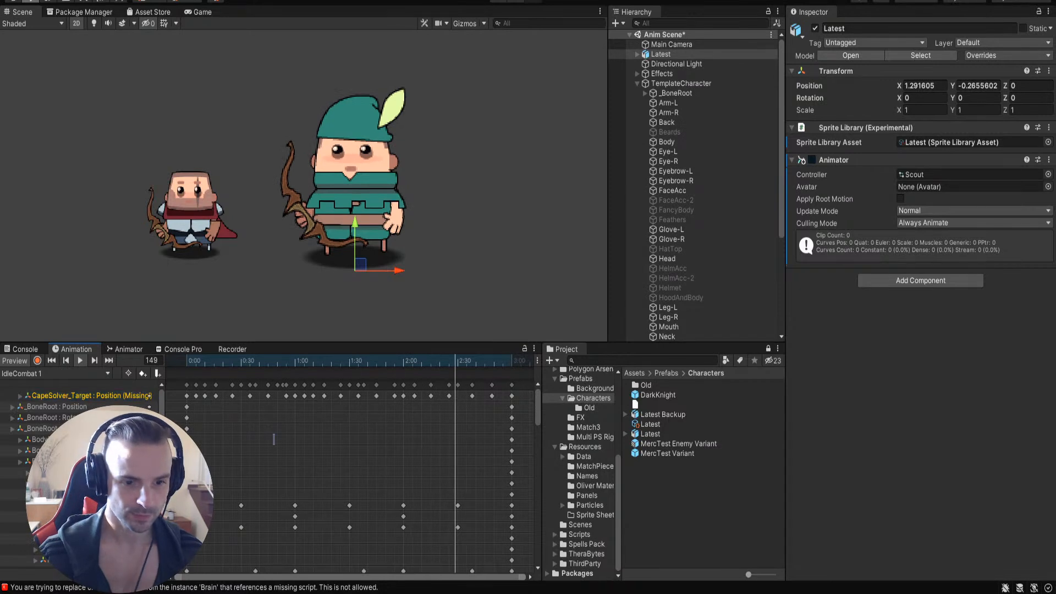
click(81, 360)
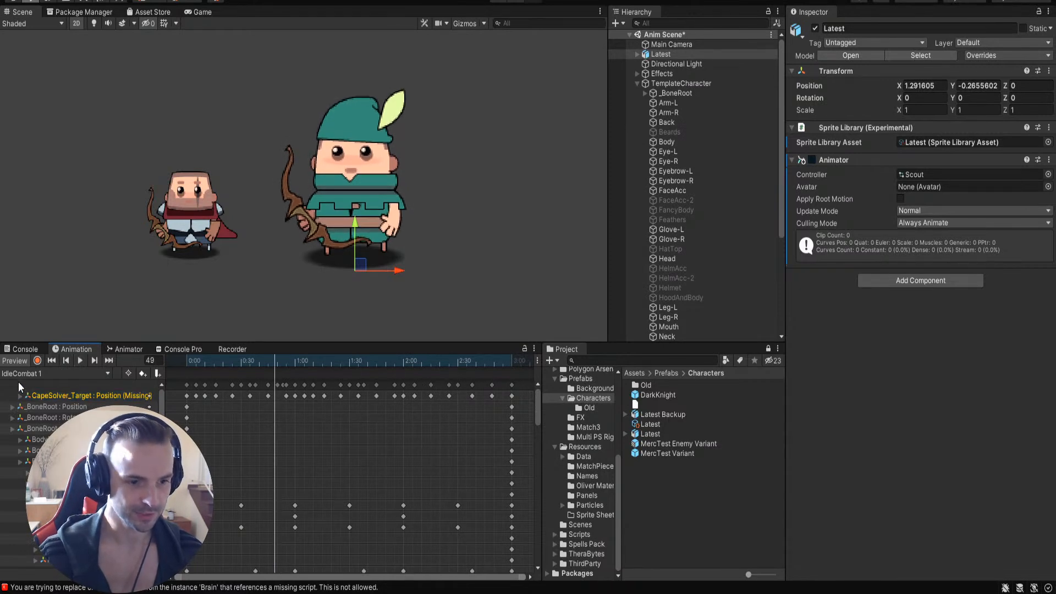
Step: Preview the BasicAttack 1 and Combo2 1 clips on the Latest character
click(58, 152)
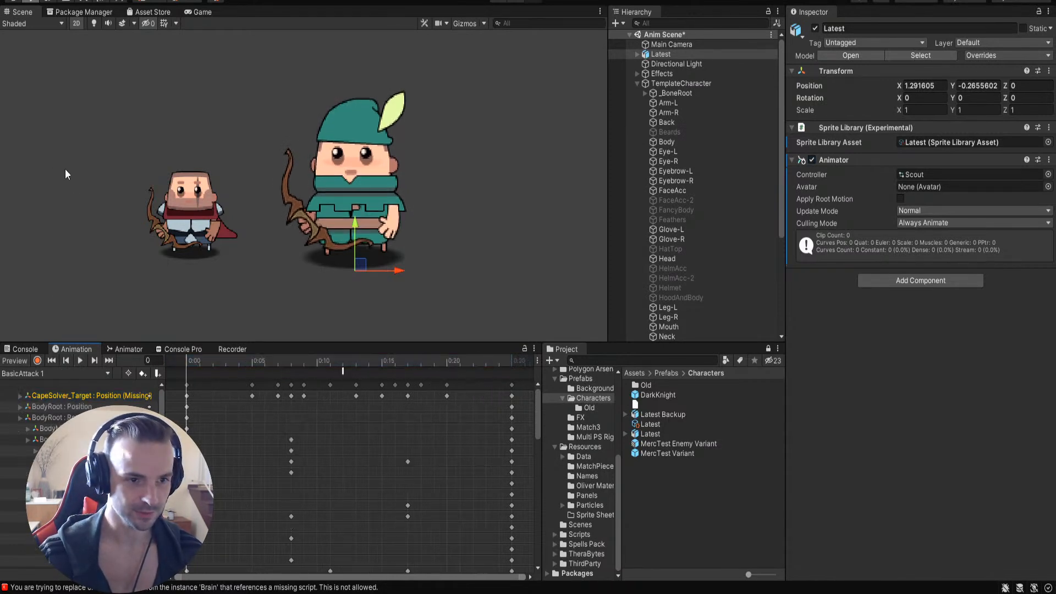
click(84, 359)
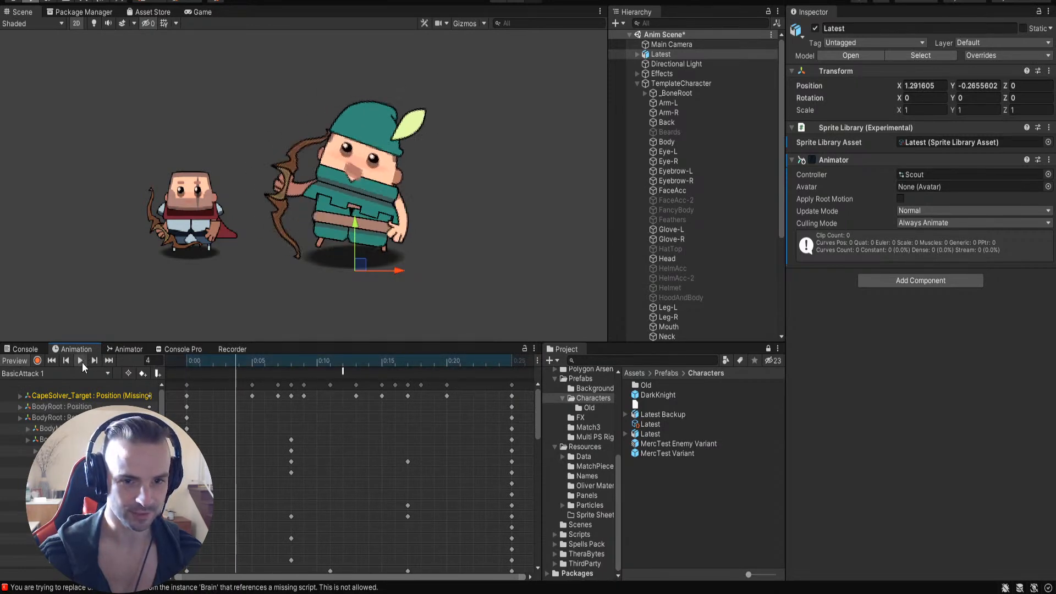
click(41, 373)
click(49, 170)
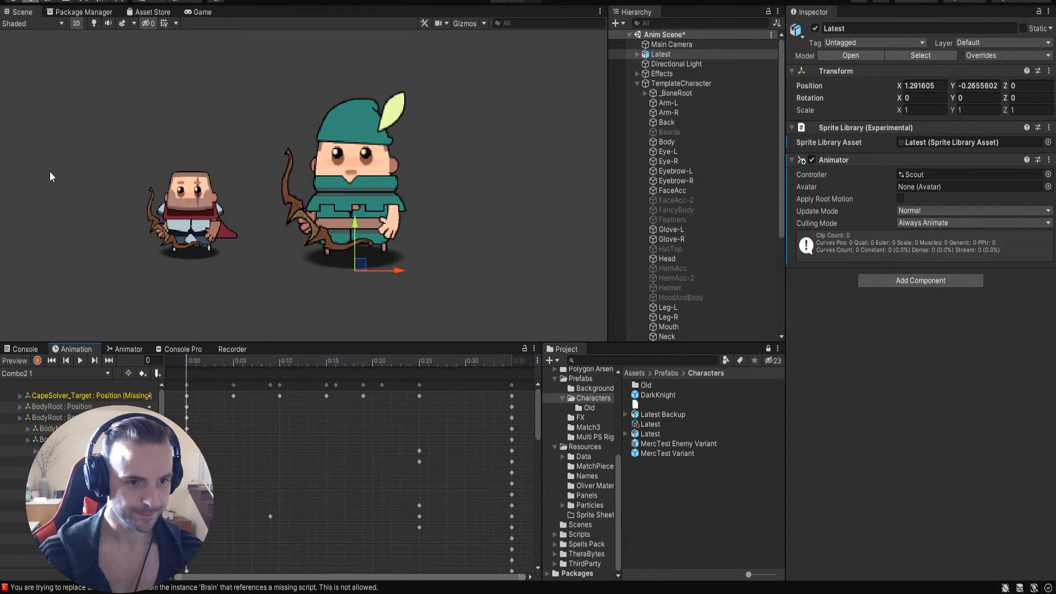
click(81, 361)
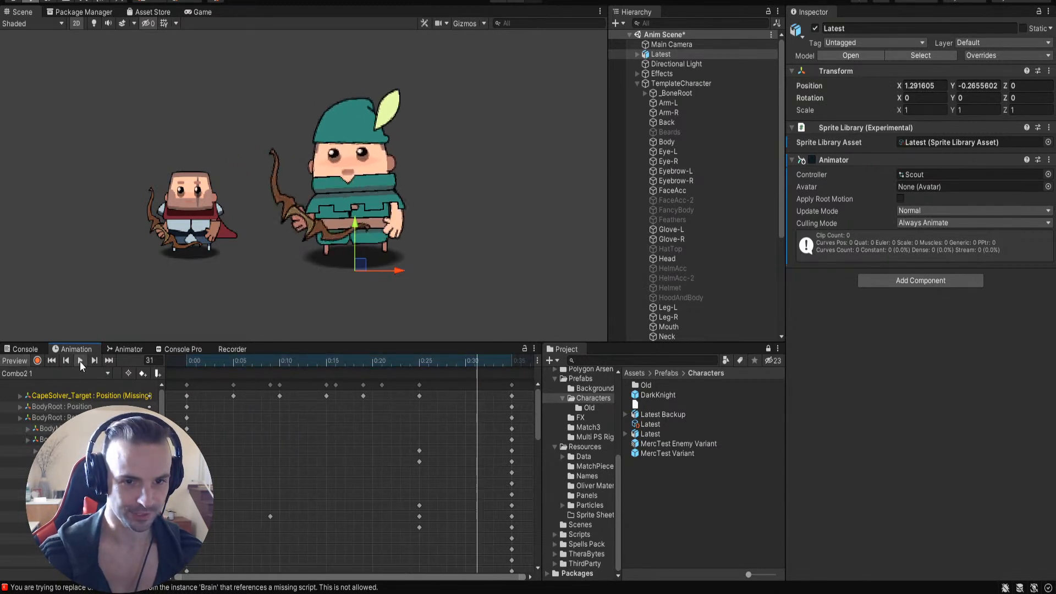
Step: Play the previews of the Combo2 1 and ComboFull 1 clips on the Latest character
click(81, 361)
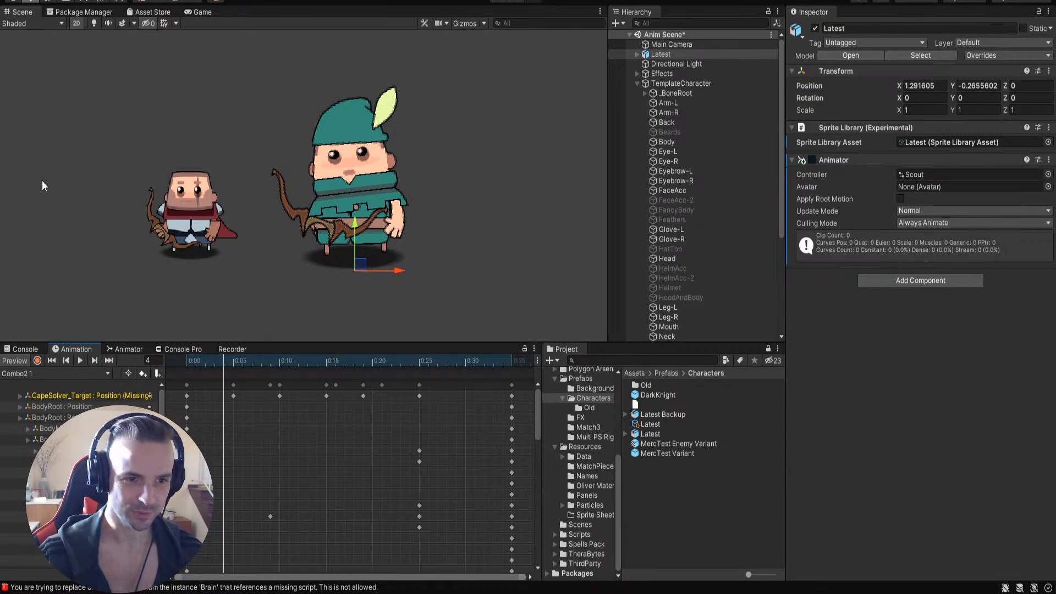
click(44, 197)
click(80, 361)
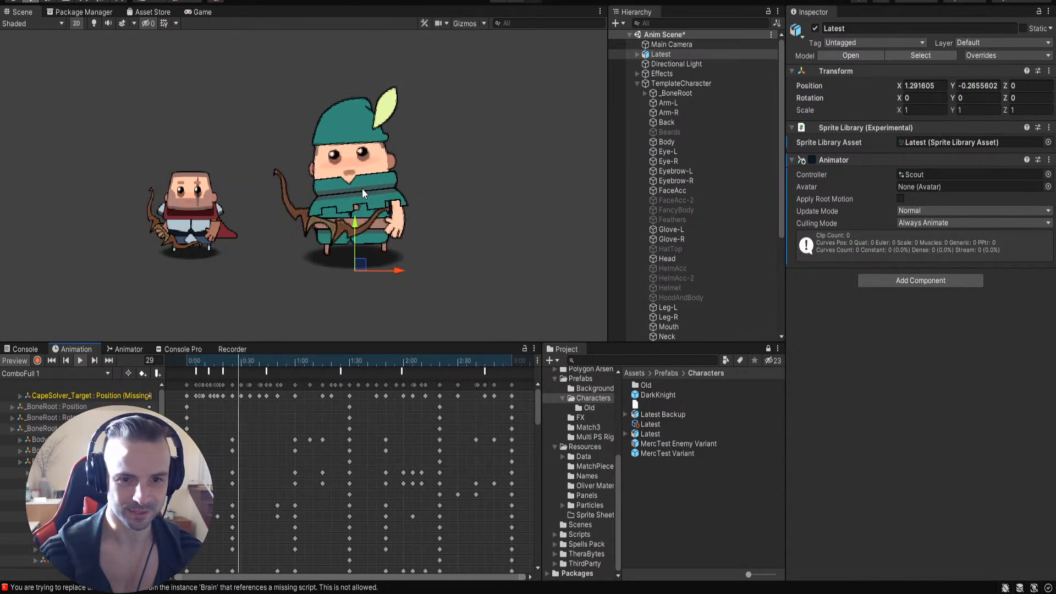
click(81, 360)
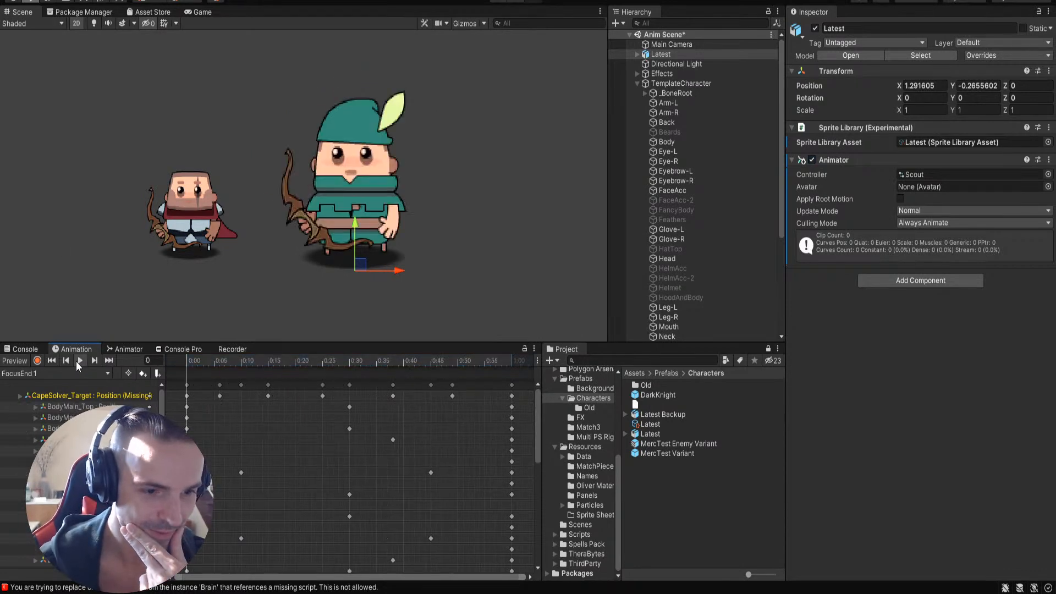
Step: Play the previews of the FocusEnd 1 and FocusEnd2 1 clips on the Latest character
click(77, 361)
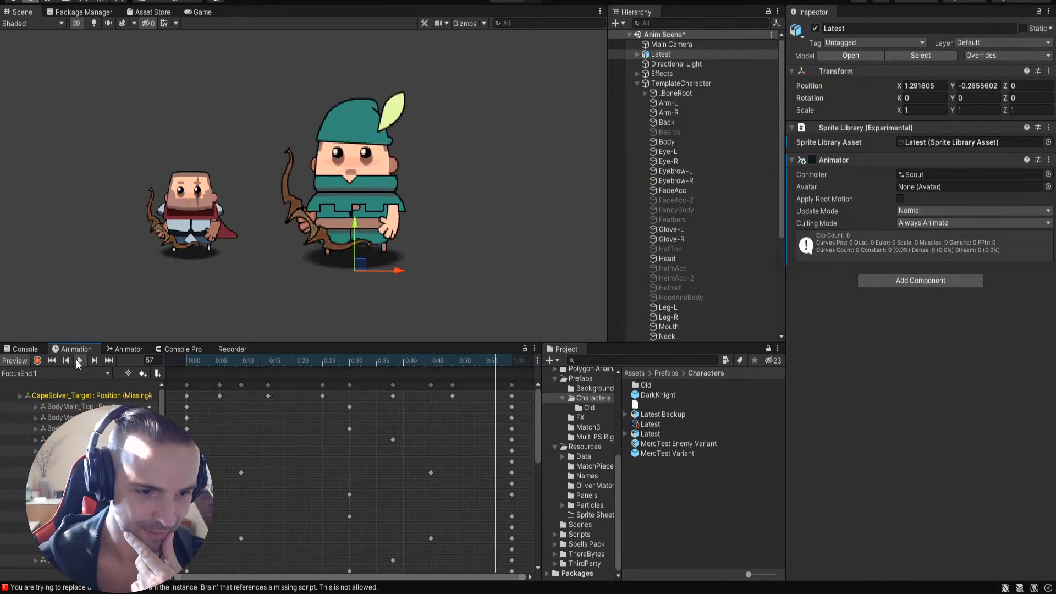
click(76, 358)
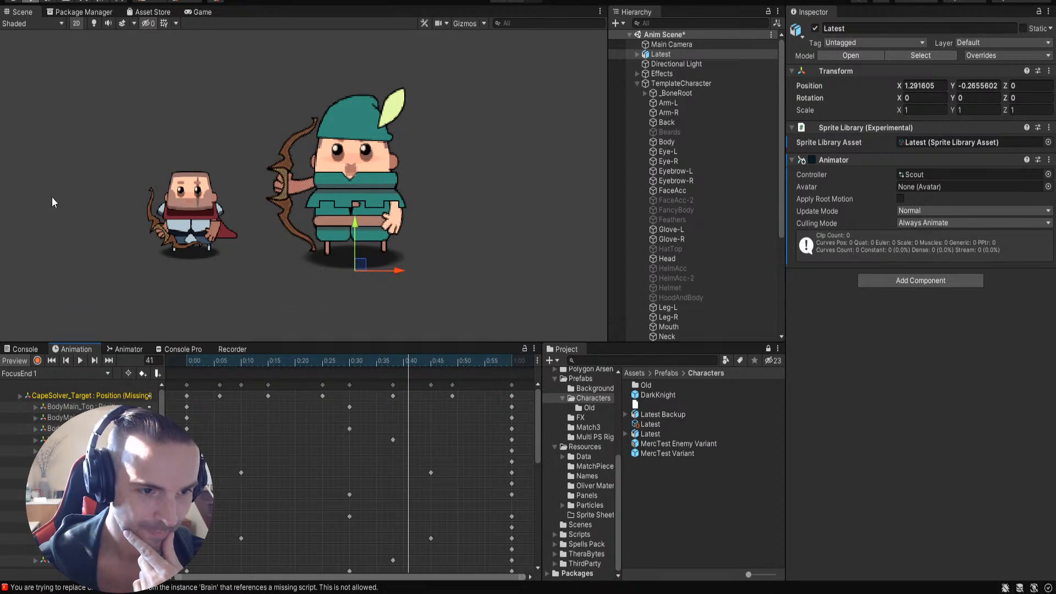
click(64, 222)
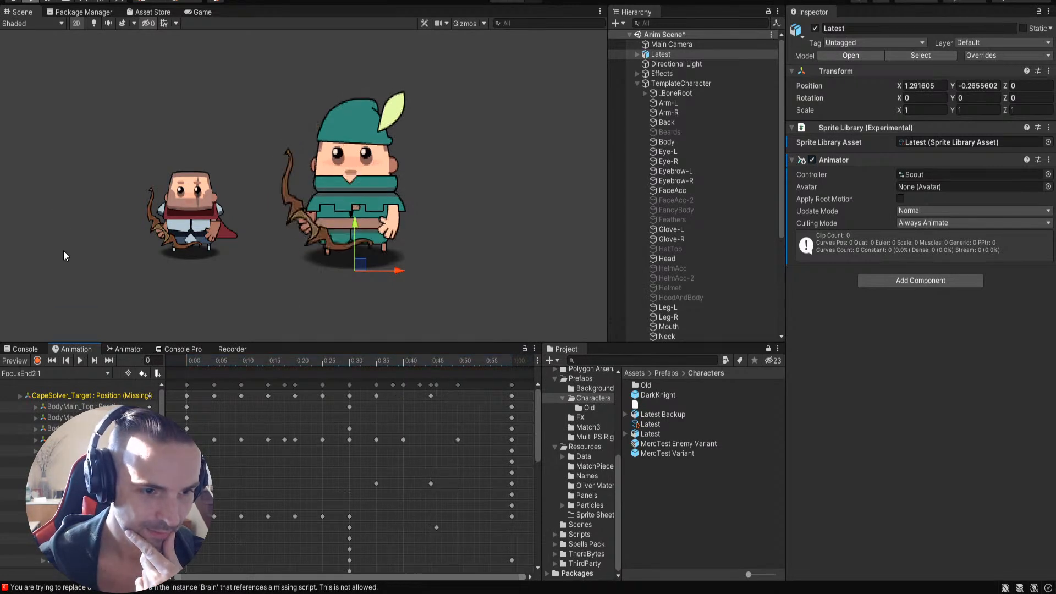
click(81, 359)
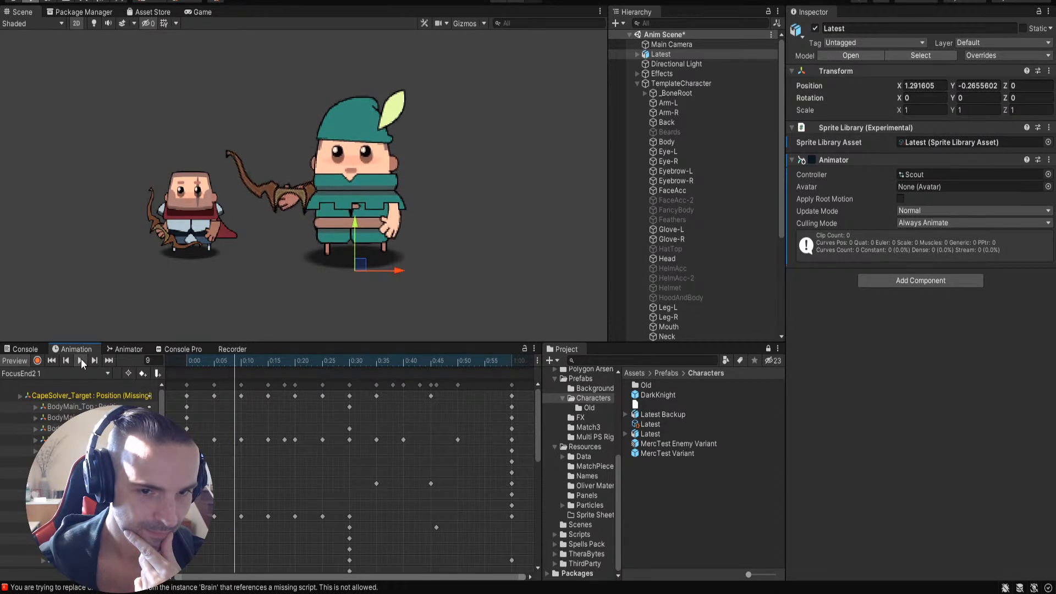
click(81, 358)
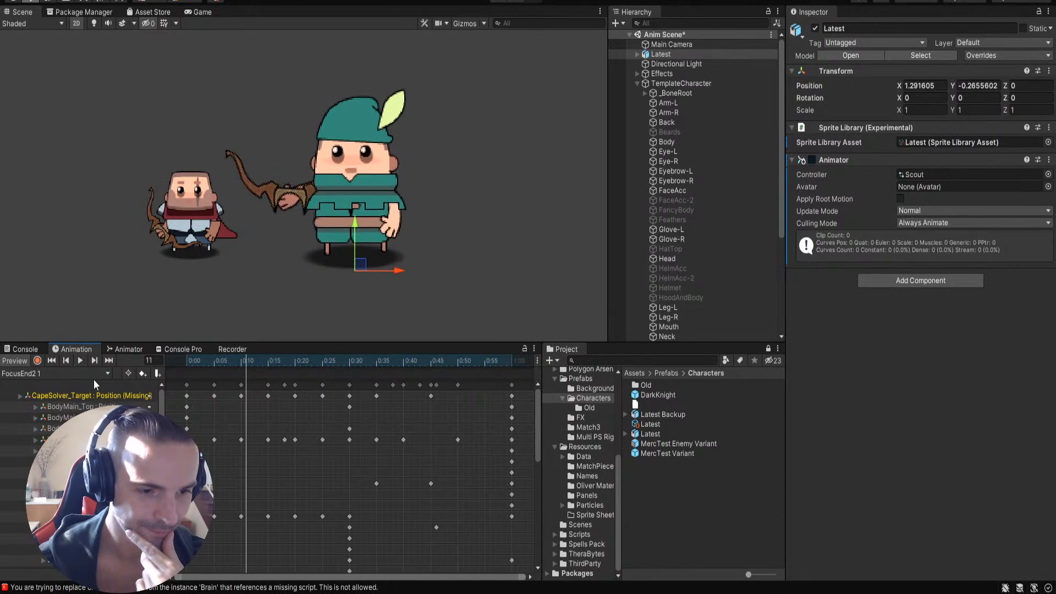
Step: In the Scout animator graph, move the IdleCombat 1 state out of the stack to just above Any State
click(132, 349)
scroll(330, 476, up, 3)
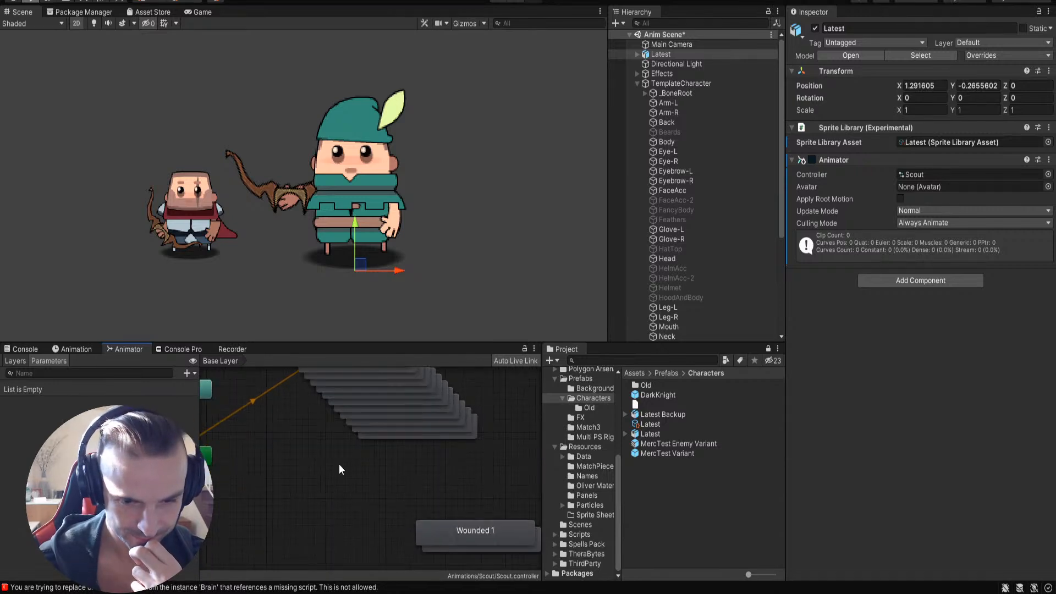
click(315, 524)
scroll(361, 473, down, 3)
drag(359, 391, 253, 388)
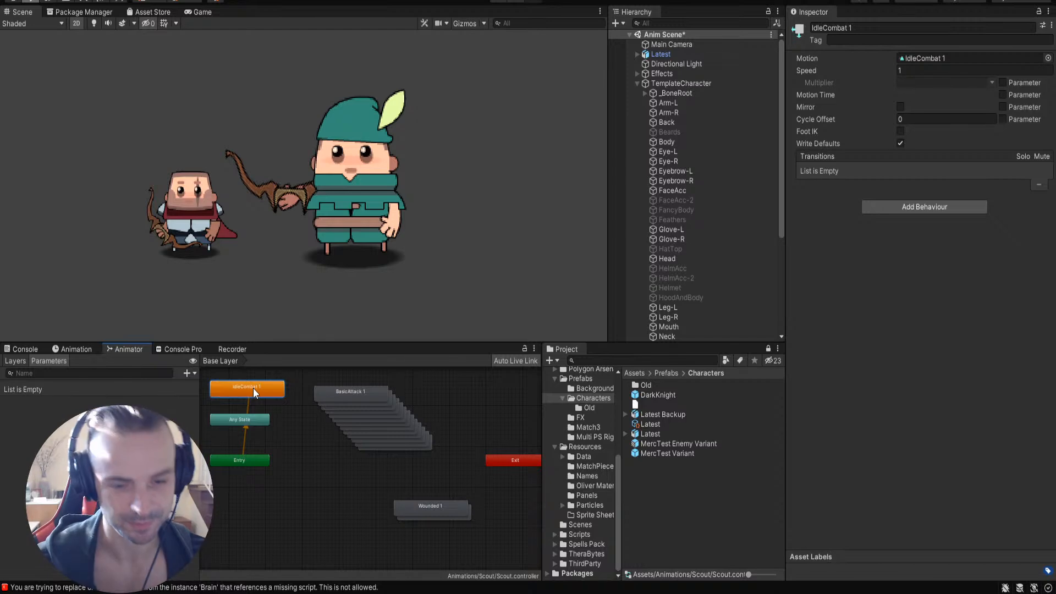
Step: Delete the BasicAttack 1, Combo2 1, Combo3 1 and ComboFull 1 states from the Scout animator graph
drag(364, 395, 334, 378)
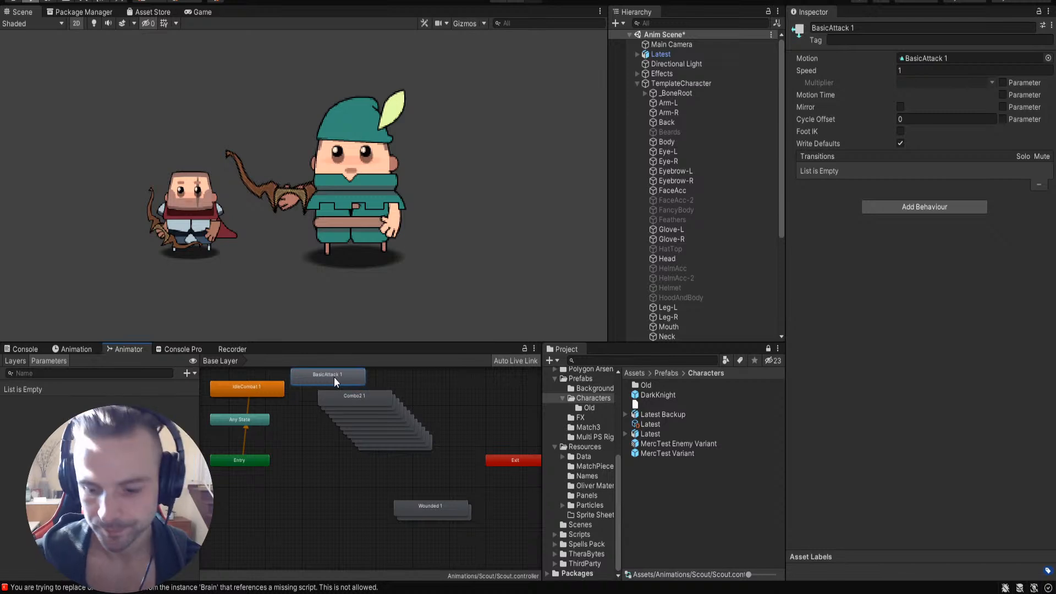
key(Delete)
click(348, 392)
key(Delete)
Step: Try removing the FocusEnd 1, FocusEnd2 1, FocusMid 1 and FocusMid2 1 states from the state stack
drag(363, 410, 327, 381)
key(Delete)
click(355, 419)
key(Delete)
click(369, 421)
key(Delete)
click(370, 417)
key(Delete)
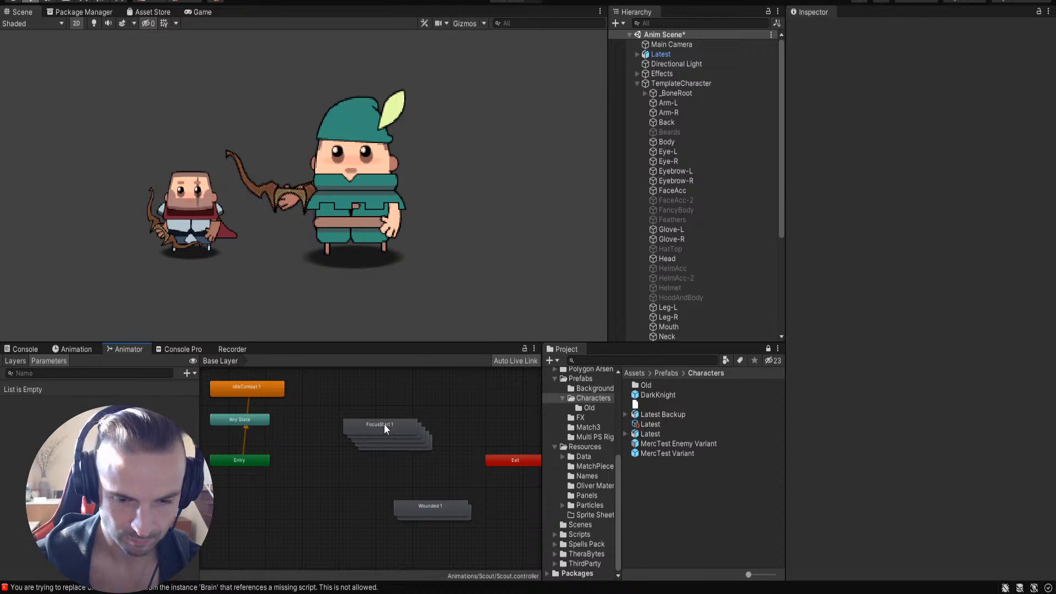
Step: Undo the removal of the FocusEnd and FocusMid states, back to the FocusEnd 1 state
key(ctrl+z)
key(ctrl+z)
key(ctrl+z)
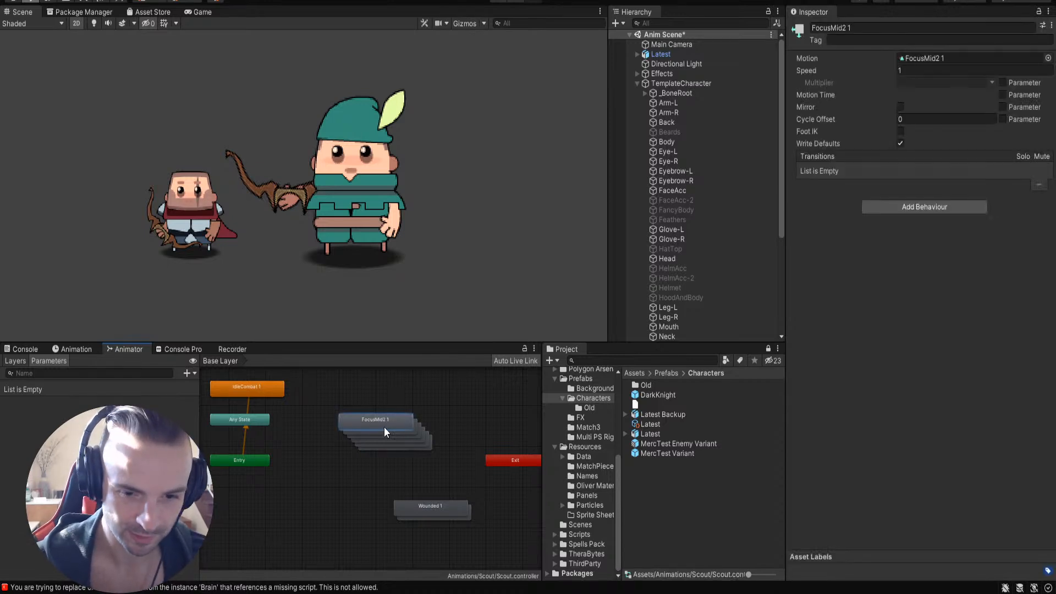
key(ctrl+z)
key(ctrl+z)
key(ctrl+z)
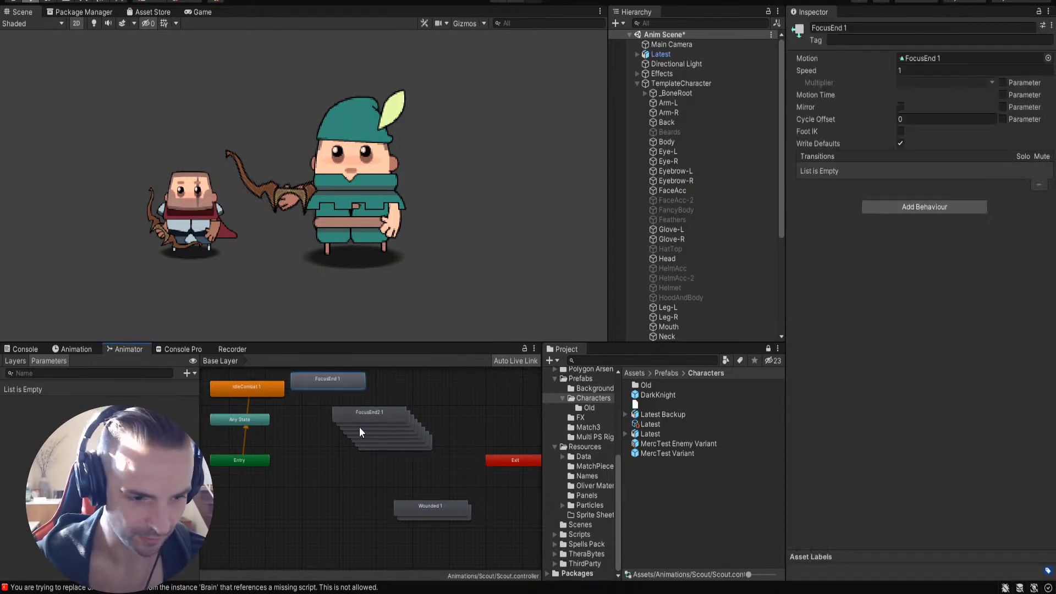
Step: Play the previews of the FocusStart 1, FocusStartToFin 1 and FocusStartToFin2 1 clips to compare the focus animations
click(76, 350)
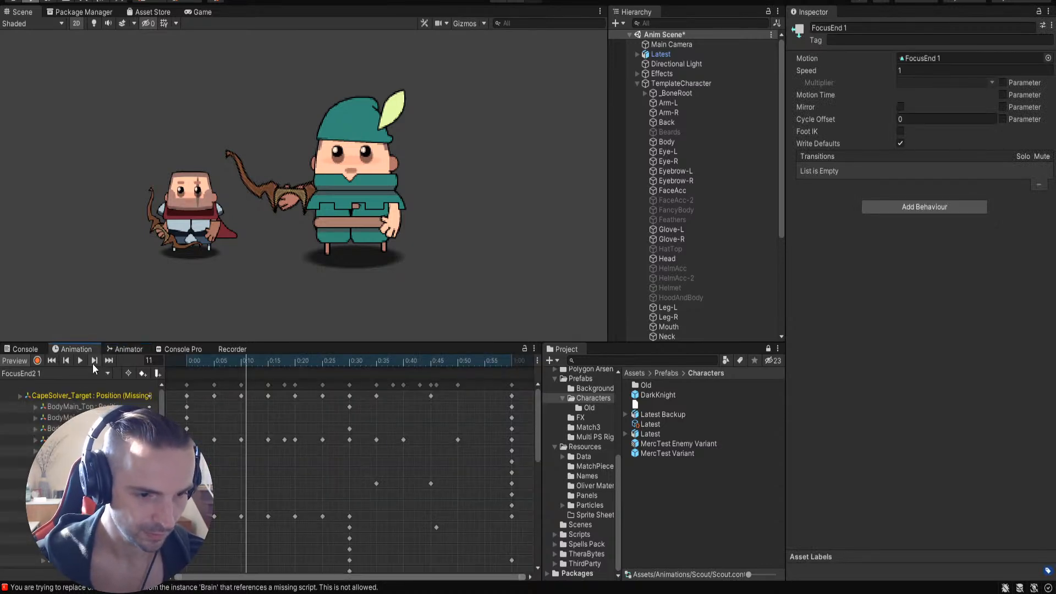
click(167, 367)
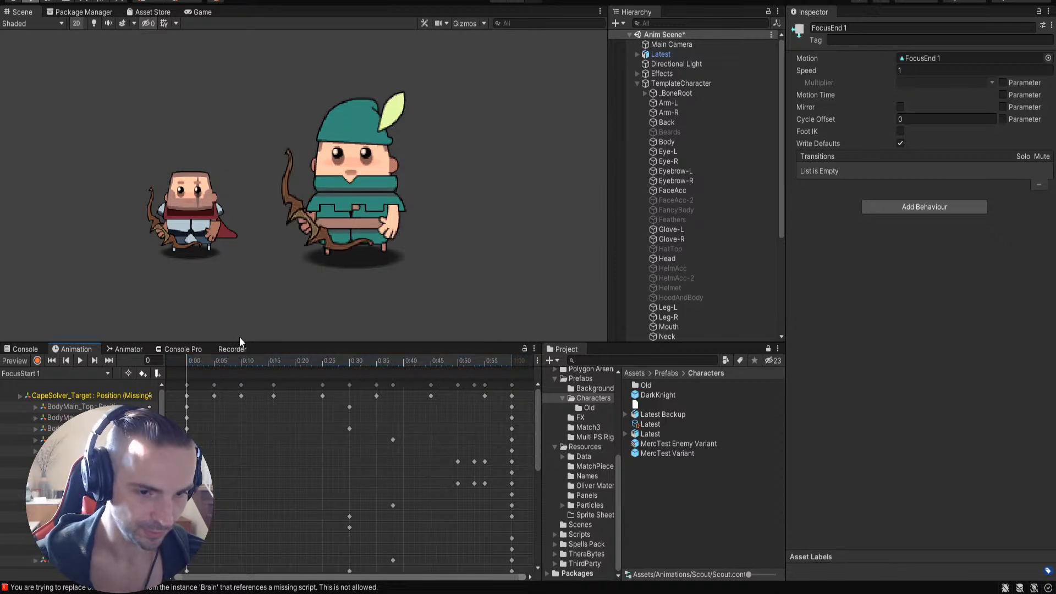
click(80, 361)
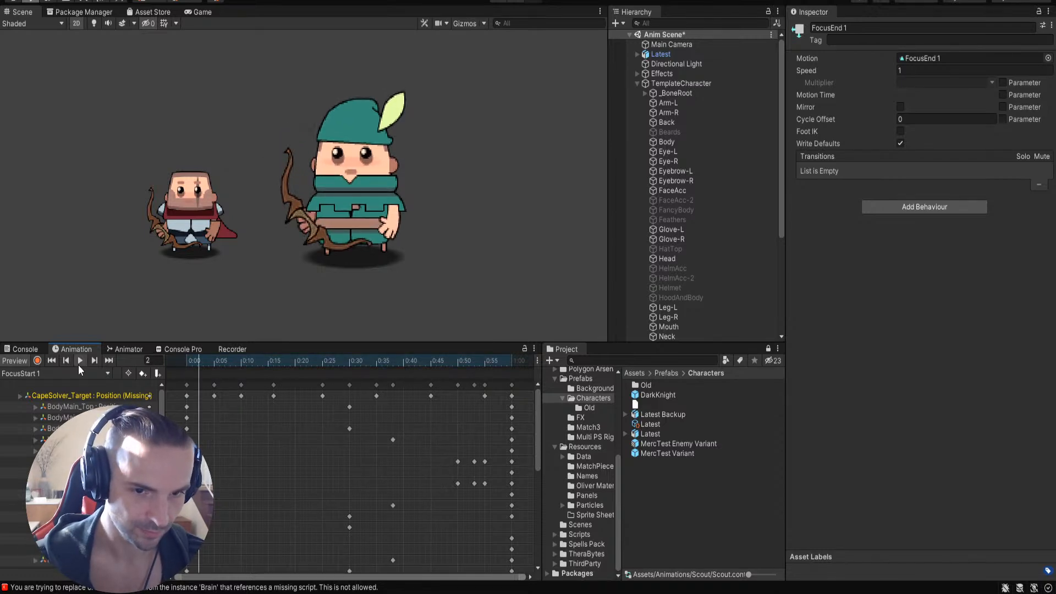
click(78, 363)
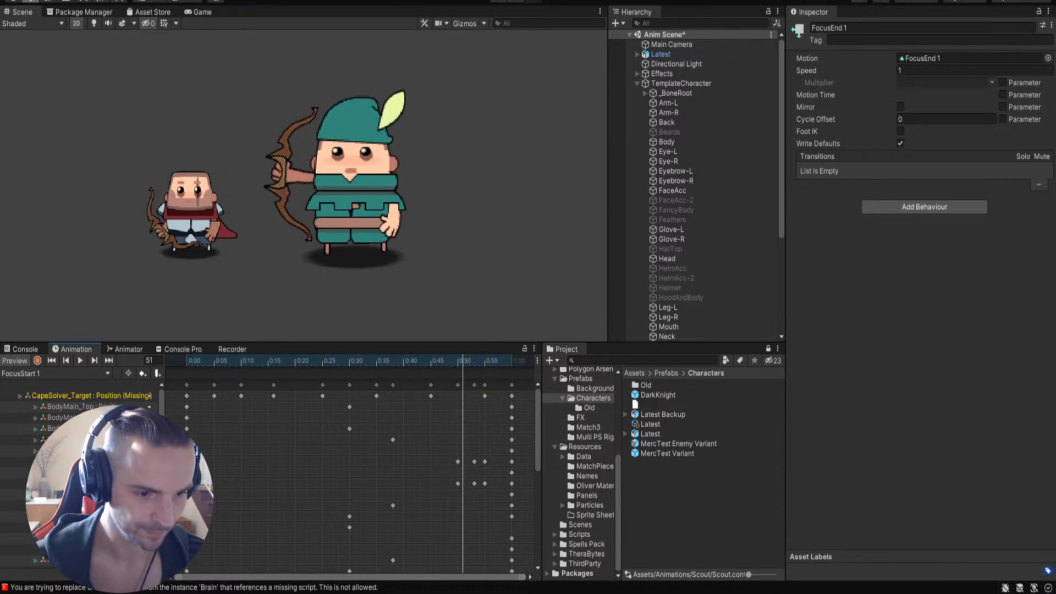
click(73, 363)
click(82, 358)
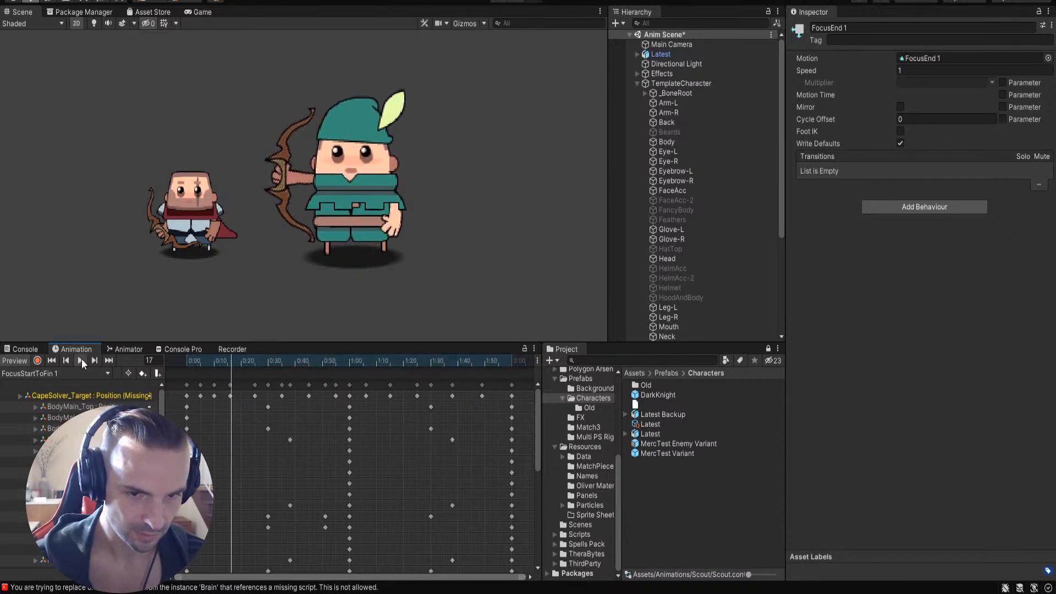
click(32, 376)
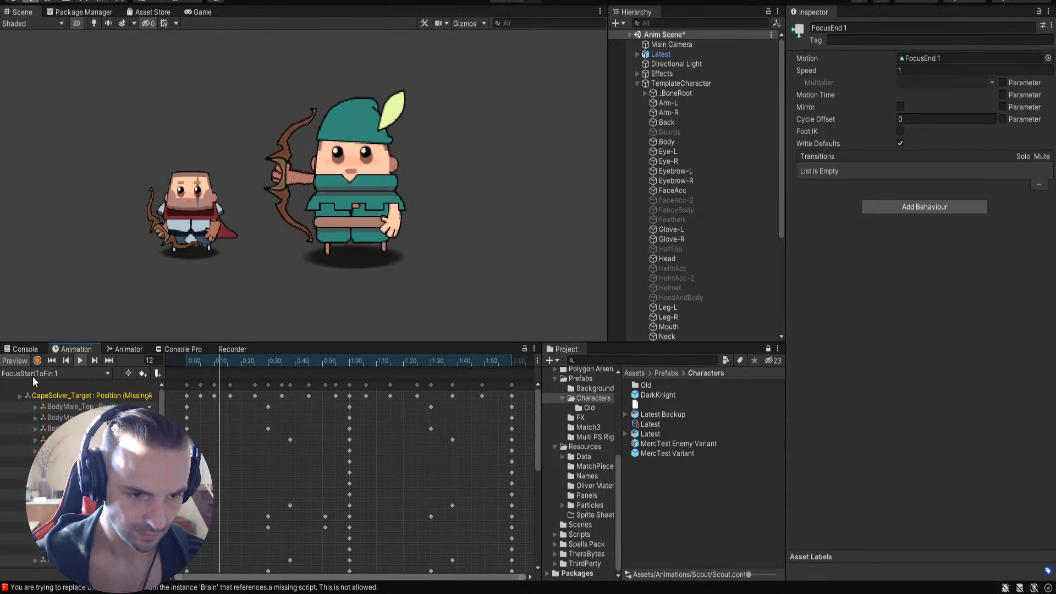
click(50, 467)
click(79, 361)
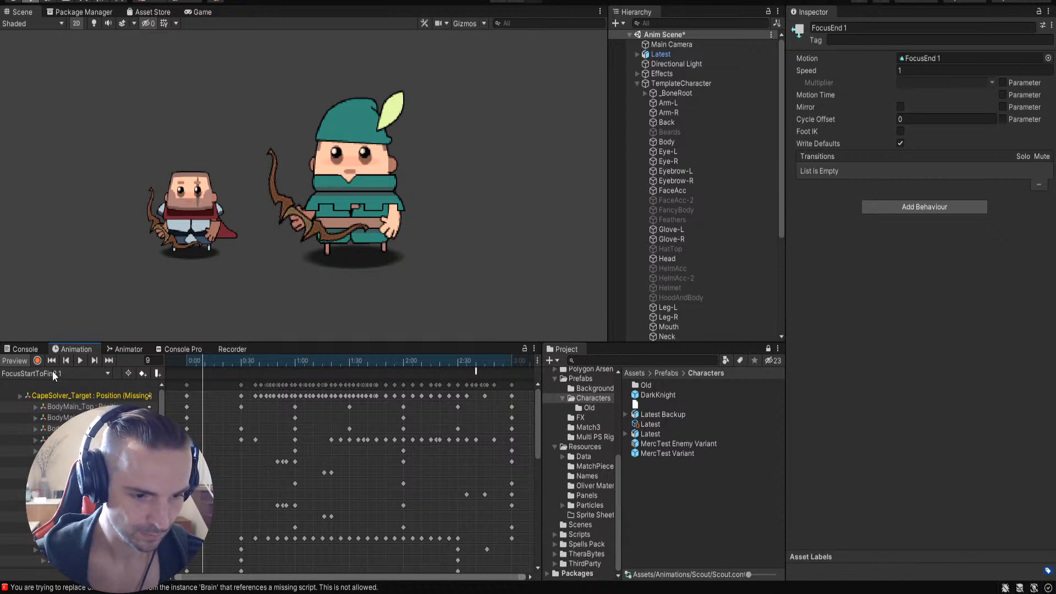
Step: Delete the FocusEnd 1, FocusEnd2 1, FocusMid 1 and FocusMid2 1 states from the Scout animator graph
click(187, 349)
click(128, 349)
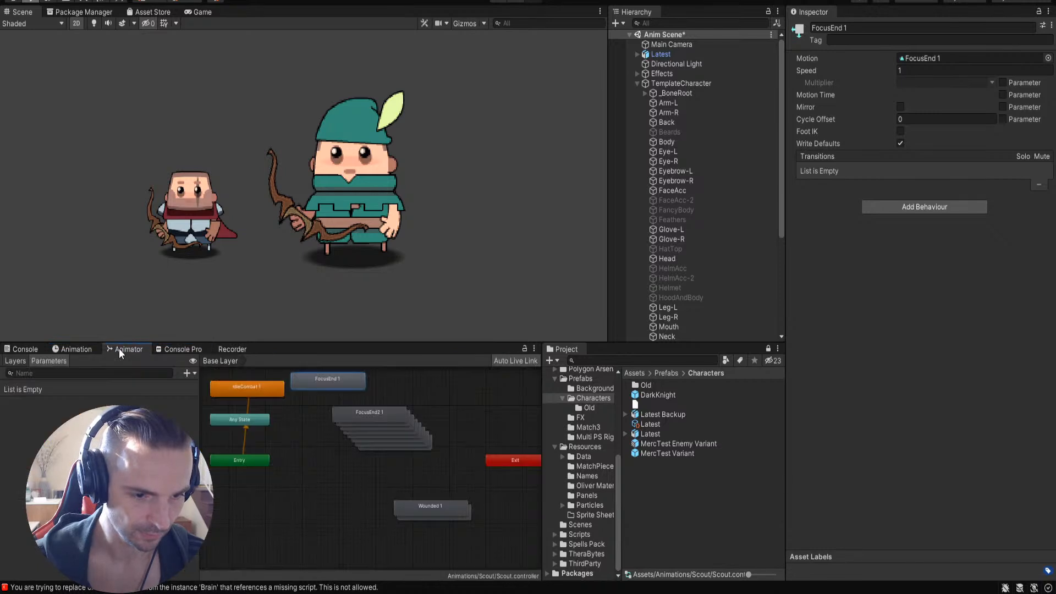
drag(339, 387, 377, 415)
click(377, 416)
key(Delete)
click(378, 424)
key(Delete)
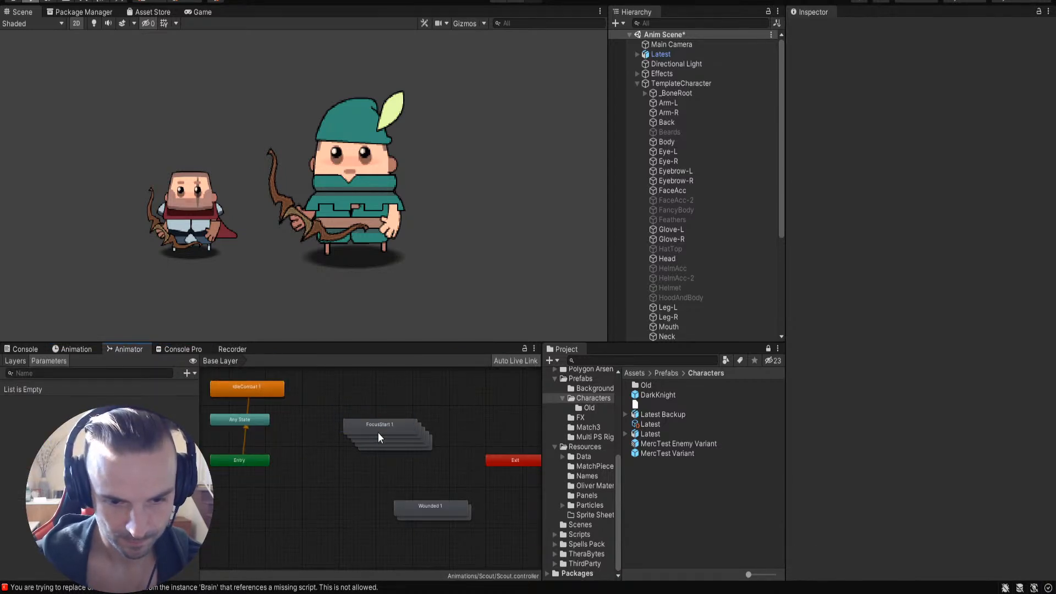
Step: Delete the FocusStart 1, FocusStart2 1 and FocusStartToFin 1 states from the Scout animator graph
click(374, 427)
key(Delete)
click(383, 429)
key(Delete)
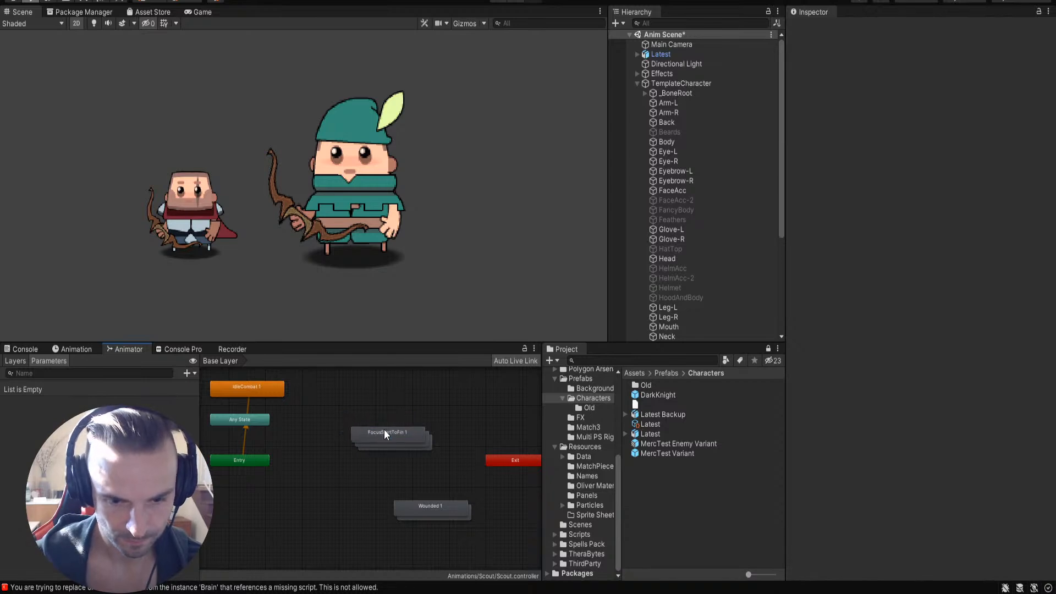
drag(391, 434, 337, 395)
key(Delete)
Step: Spread out the FocusStartToFin2 1, Idle 1, Wounded 1 and Super 1 states beside the IdleCombat 1 and Any State nodes
drag(415, 440, 363, 395)
drag(404, 448, 332, 429)
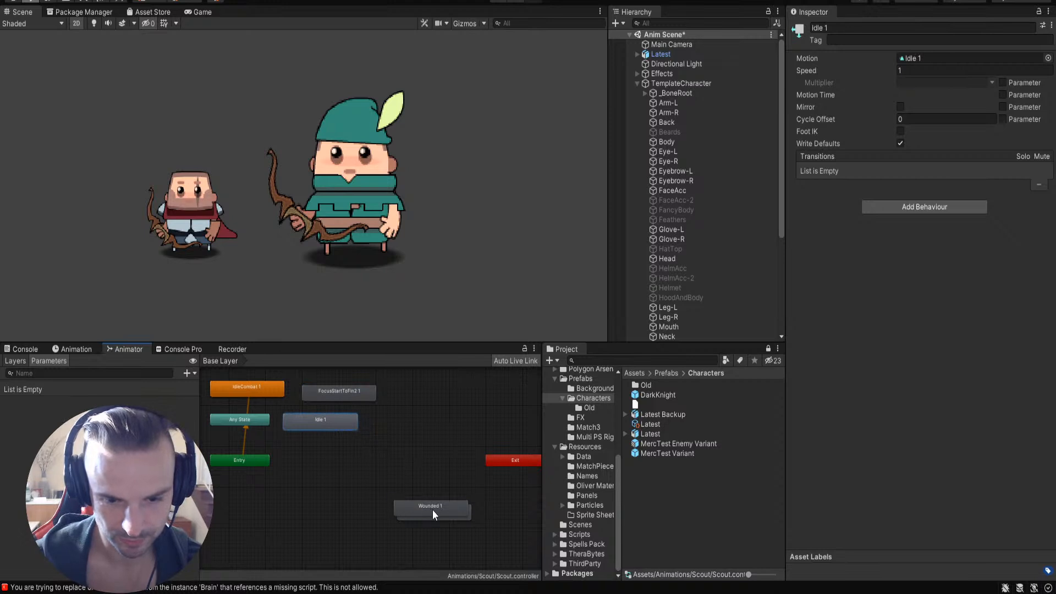
drag(433, 514, 400, 424)
drag(432, 511, 324, 446)
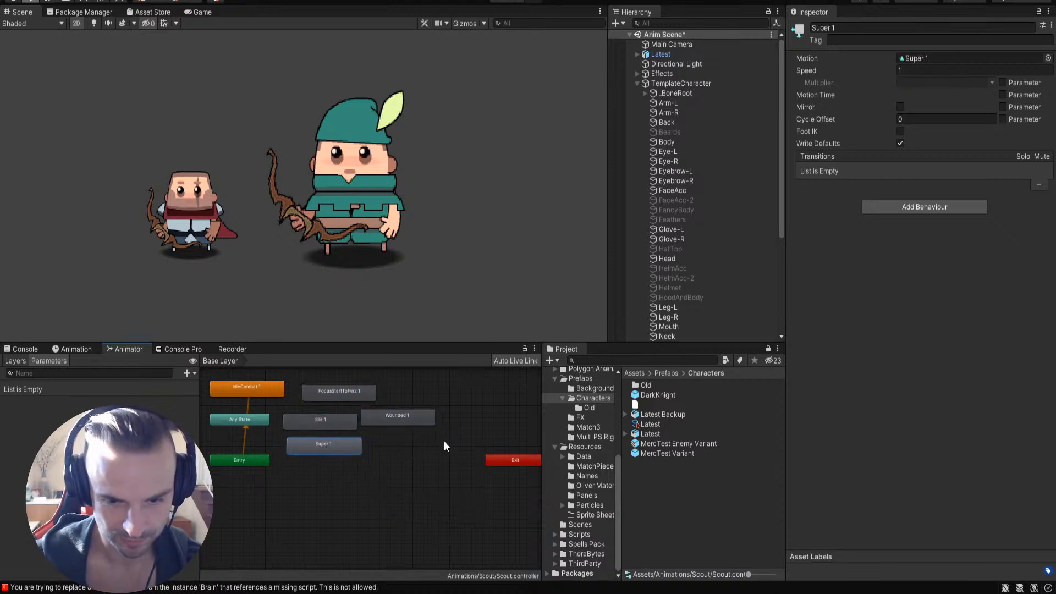
click(401, 477)
middle_drag(421, 457, 490, 534)
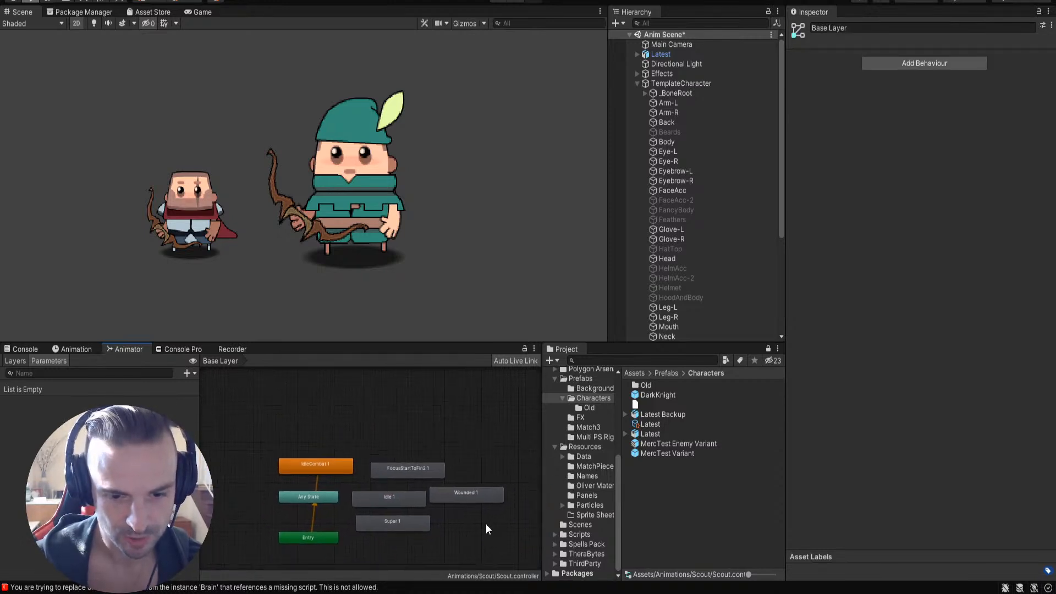
click(82, 351)
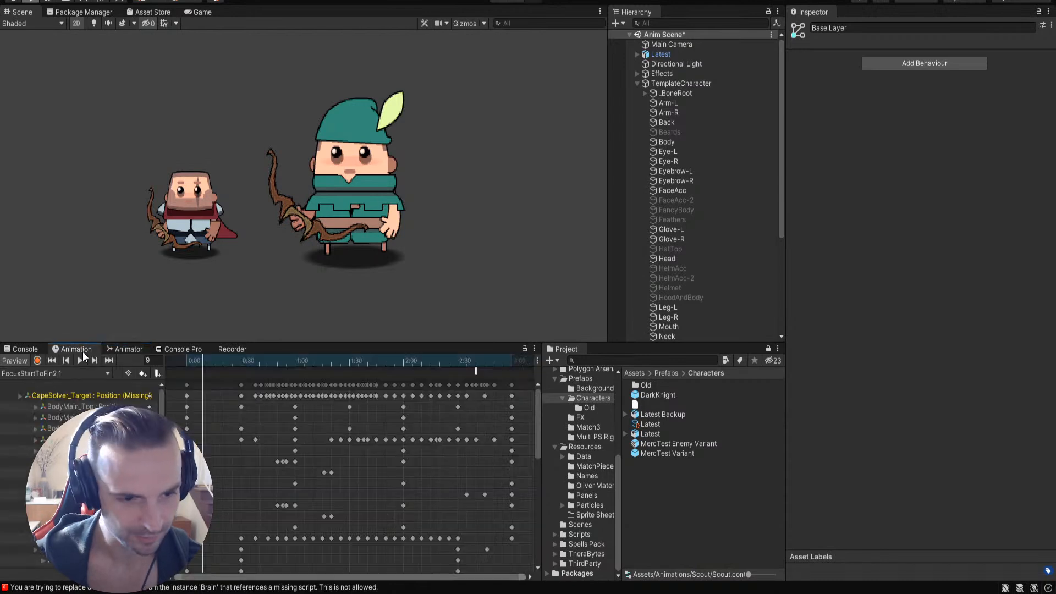
click(130, 349)
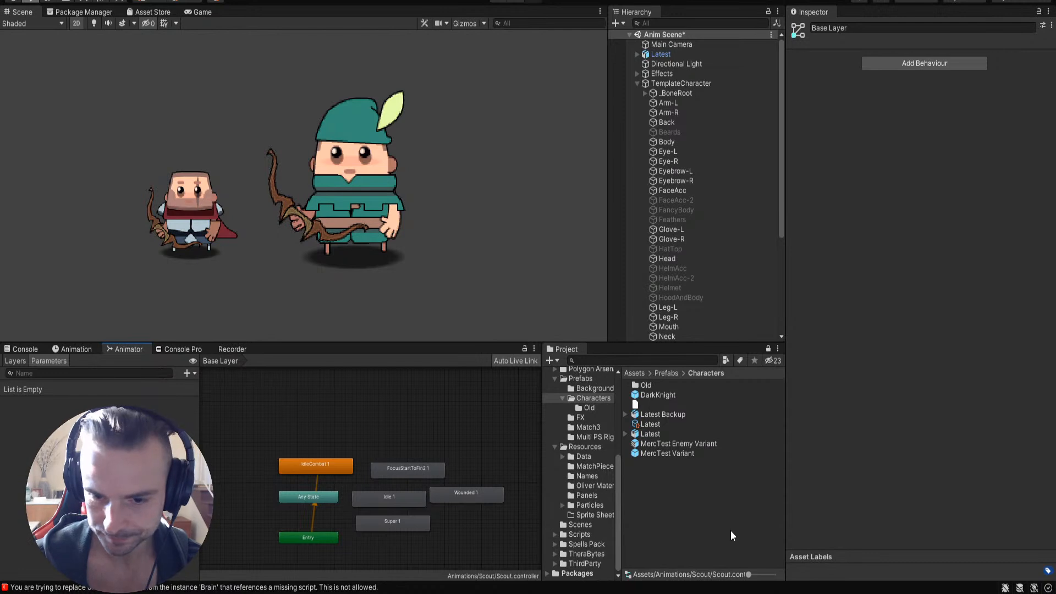
Step: Widen the project window's folder tree and open the Mercinary folder inside Assets/Animations
scroll(583, 432, up, 5)
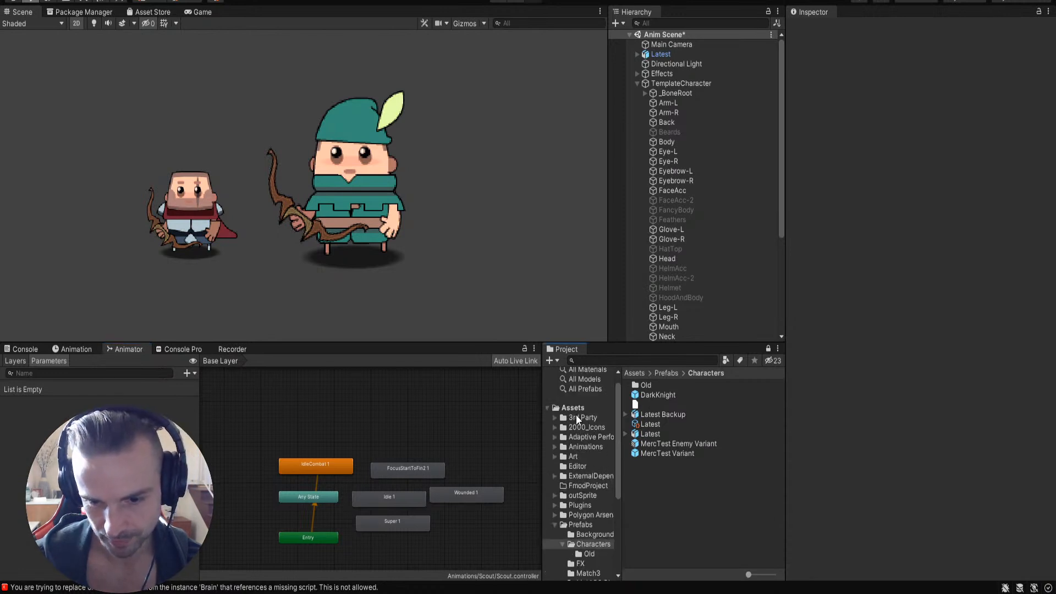
scroll(583, 496, down, 3)
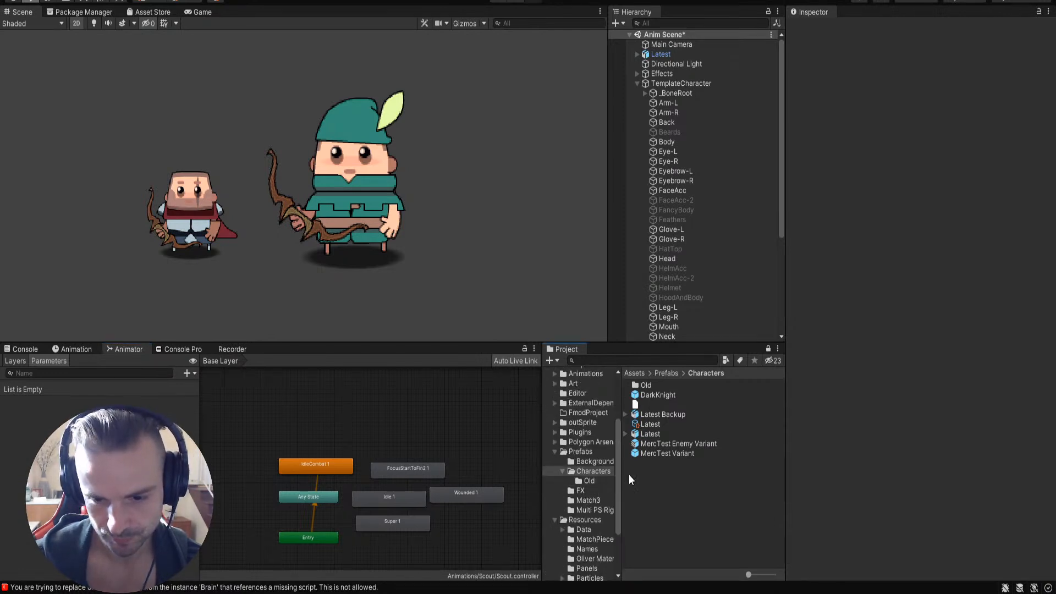
drag(542, 442, 503, 435)
drag(585, 414, 624, 425)
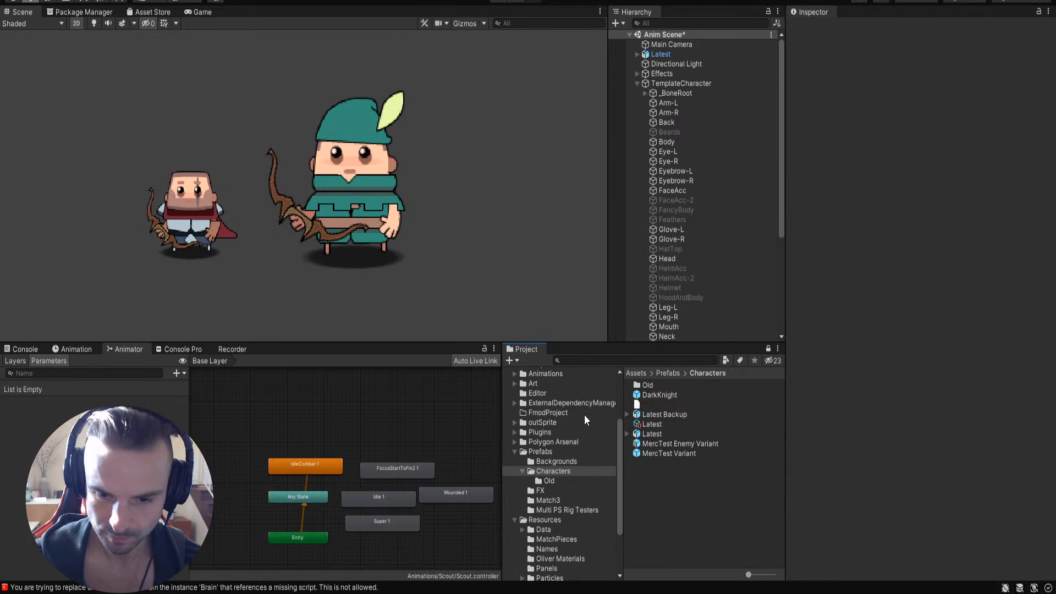
click(541, 374)
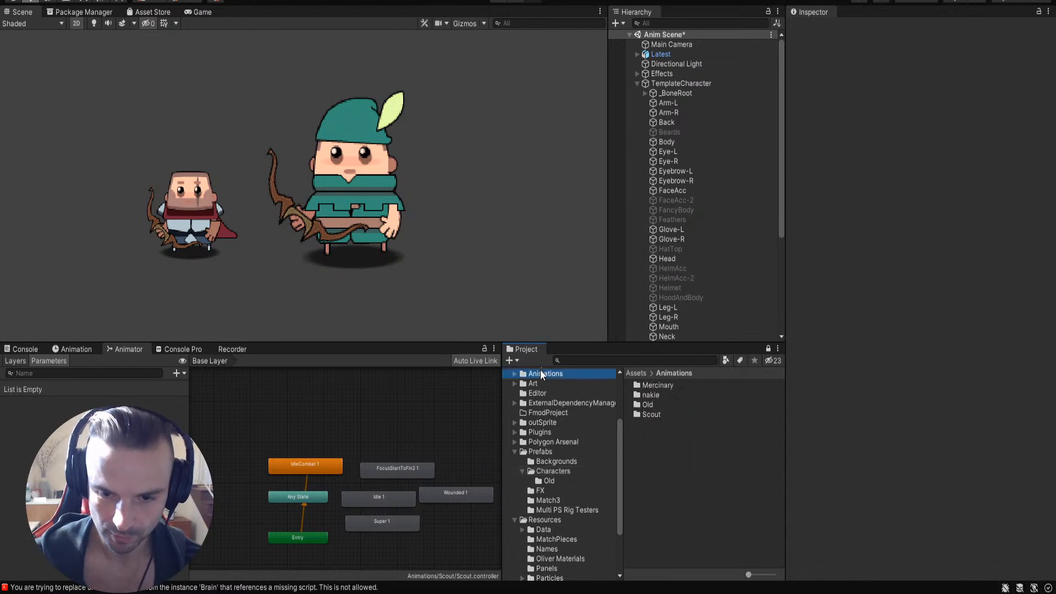
click(651, 386)
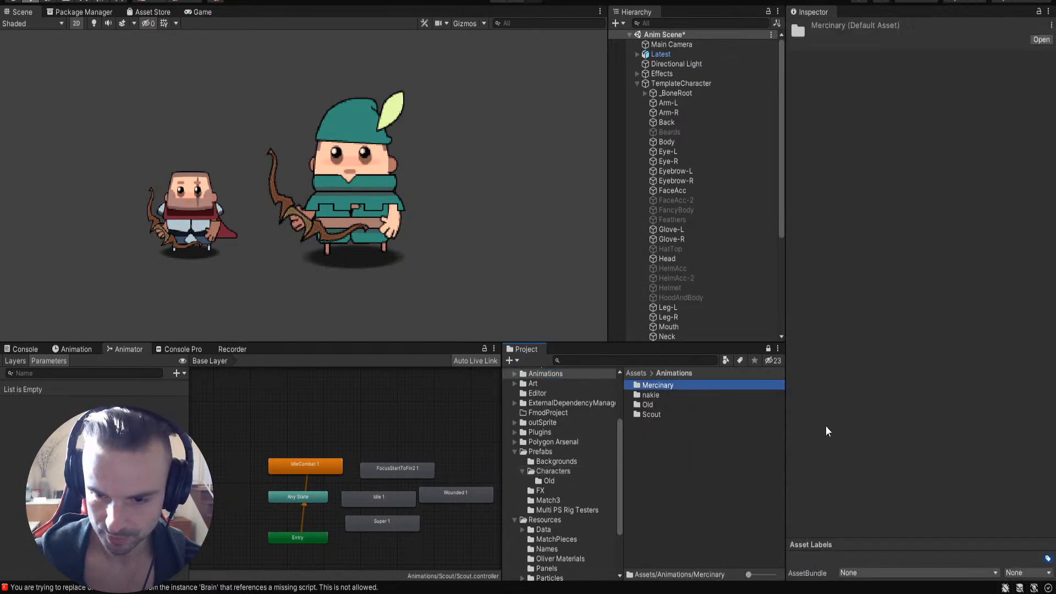
double_click(674, 384)
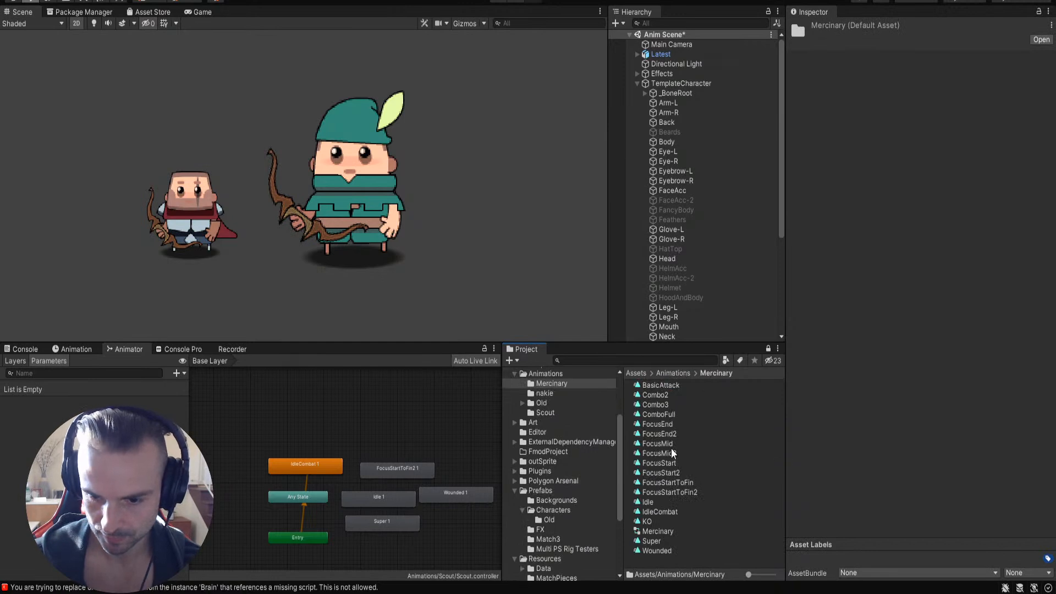
Step: Add the Mercinary KO clip as a state in the Scout animator graph, above the IdleCombat 1 node
drag(647, 522, 322, 424)
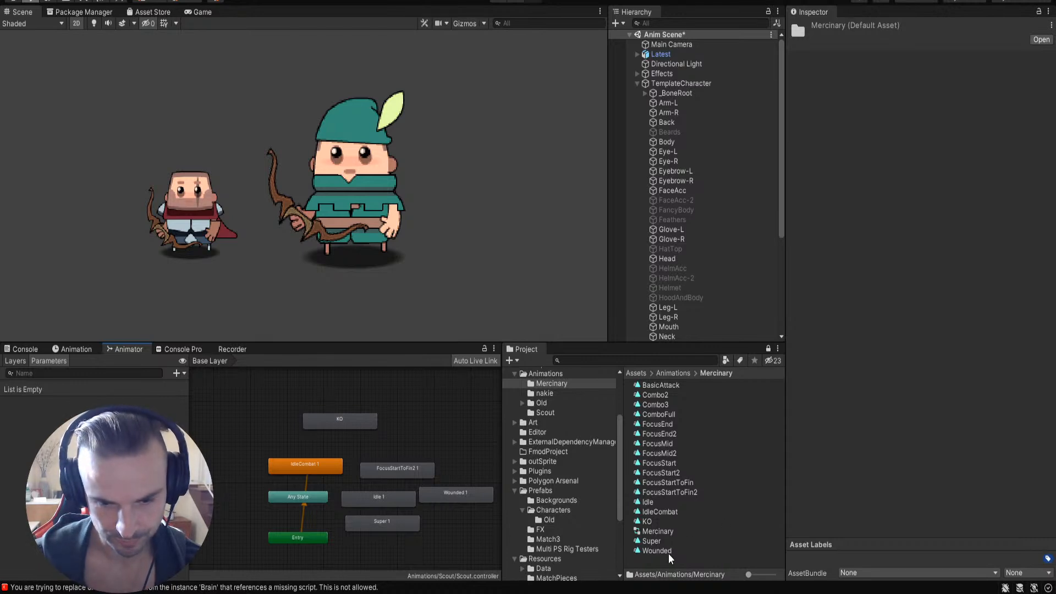
click(383, 424)
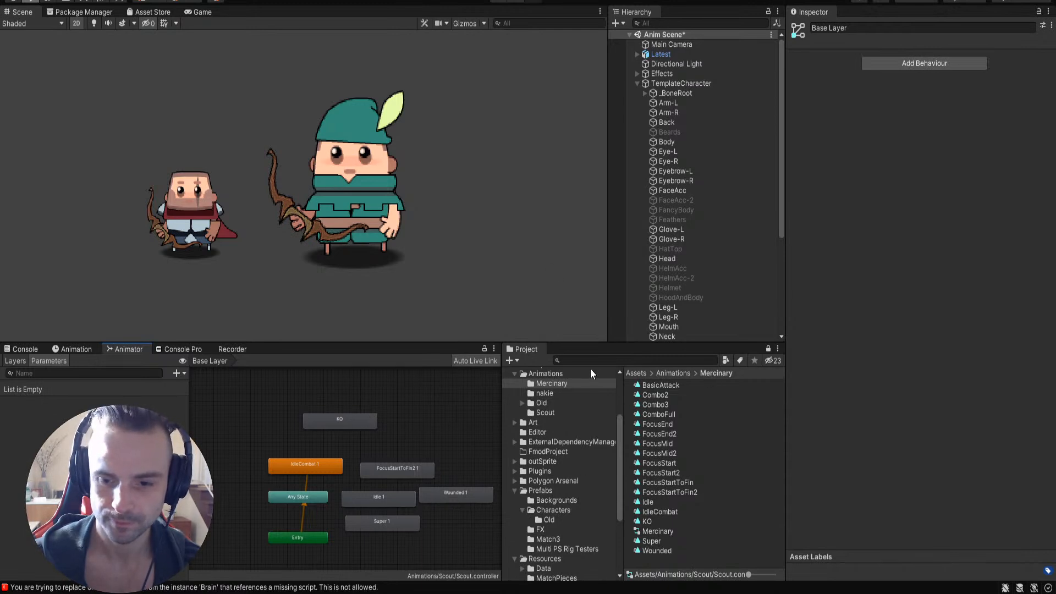
click(345, 420)
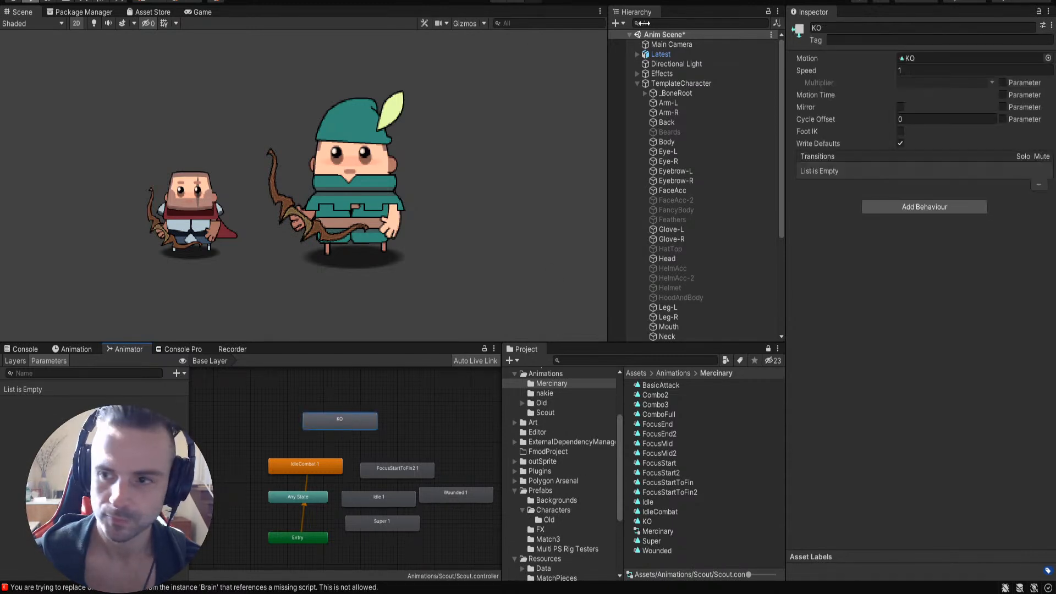
Step: Preview the KO clip on the Latest character and examine its animated tracks from frame 0
click(74, 349)
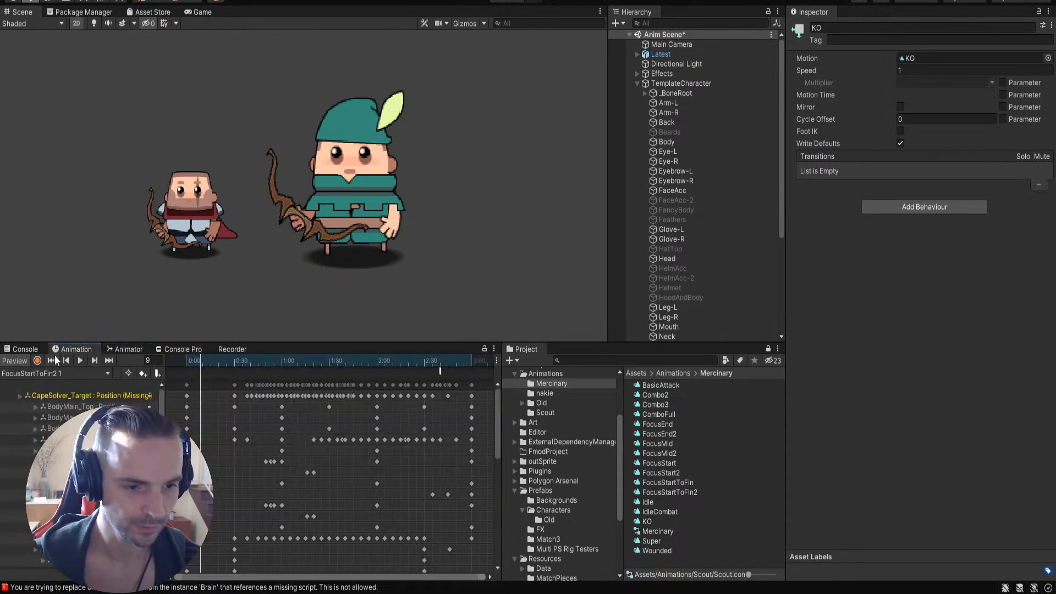
click(80, 361)
click(40, 373)
click(47, 500)
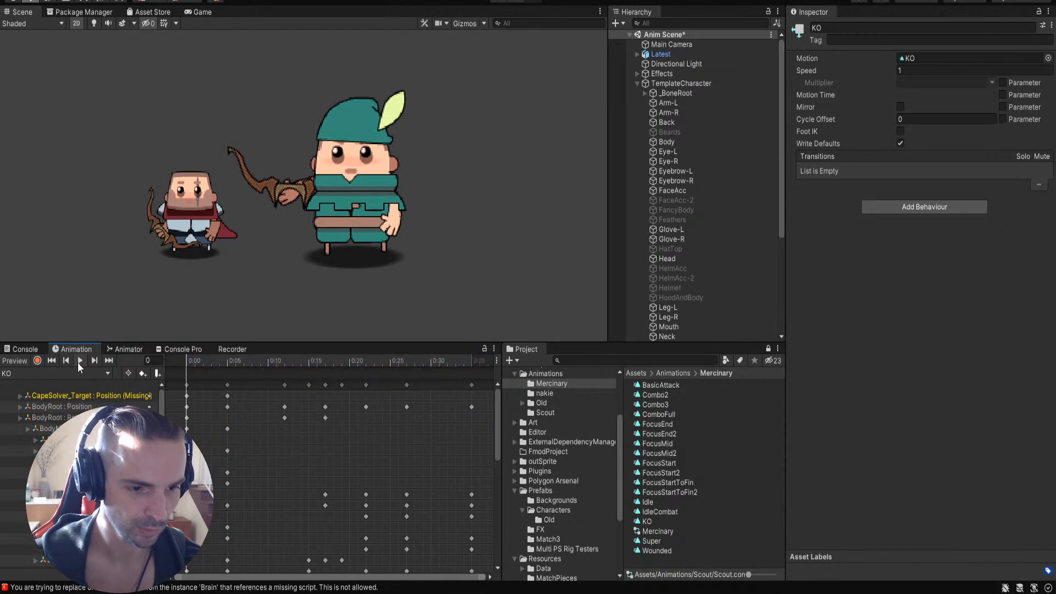
click(78, 360)
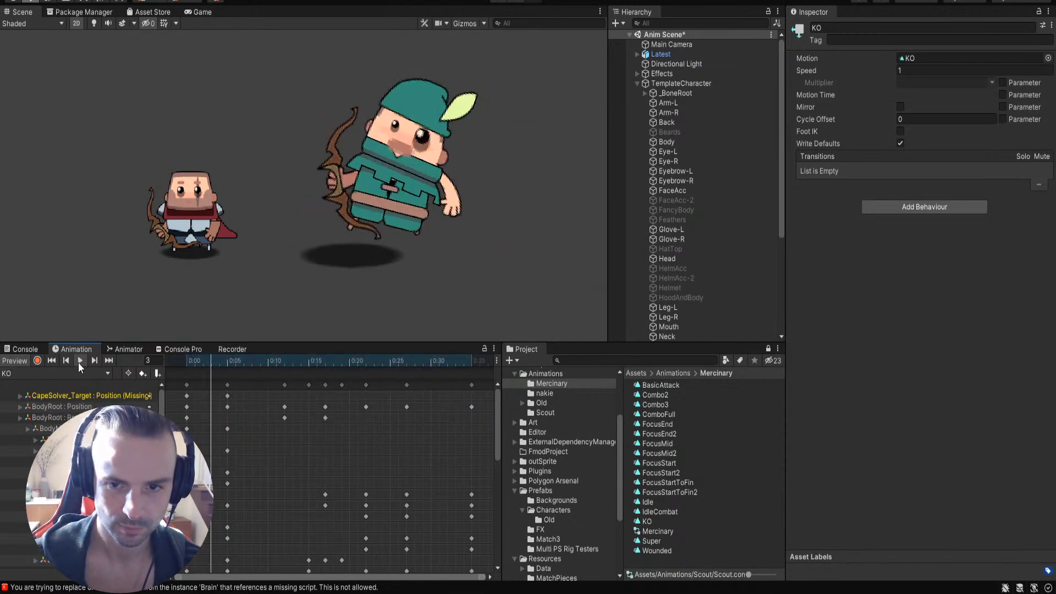
middle_drag(508, 187, 305, 196)
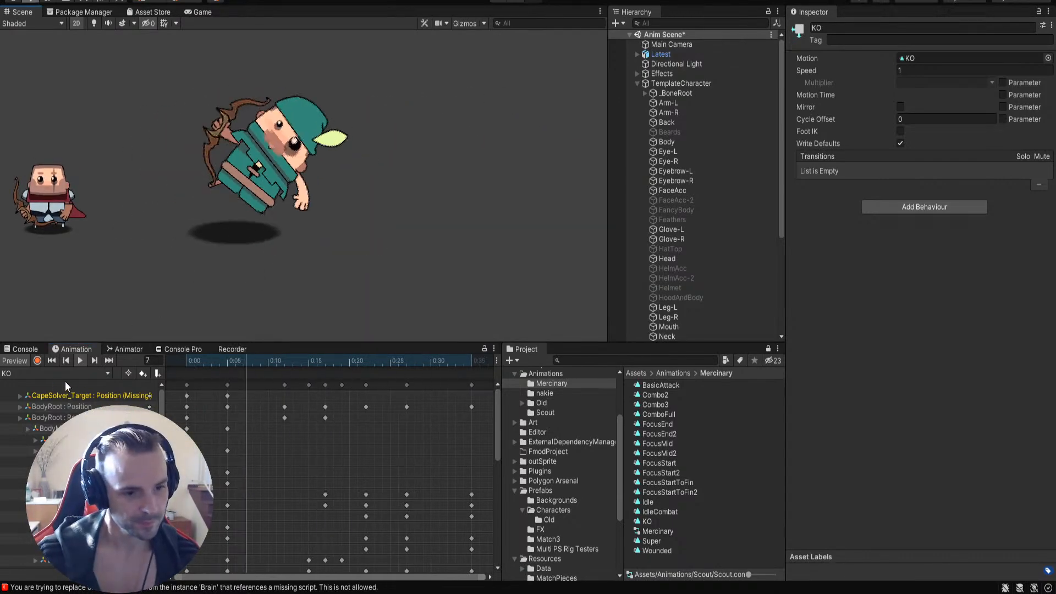
drag(197, 364, 175, 418)
scroll(148, 456, down, 10)
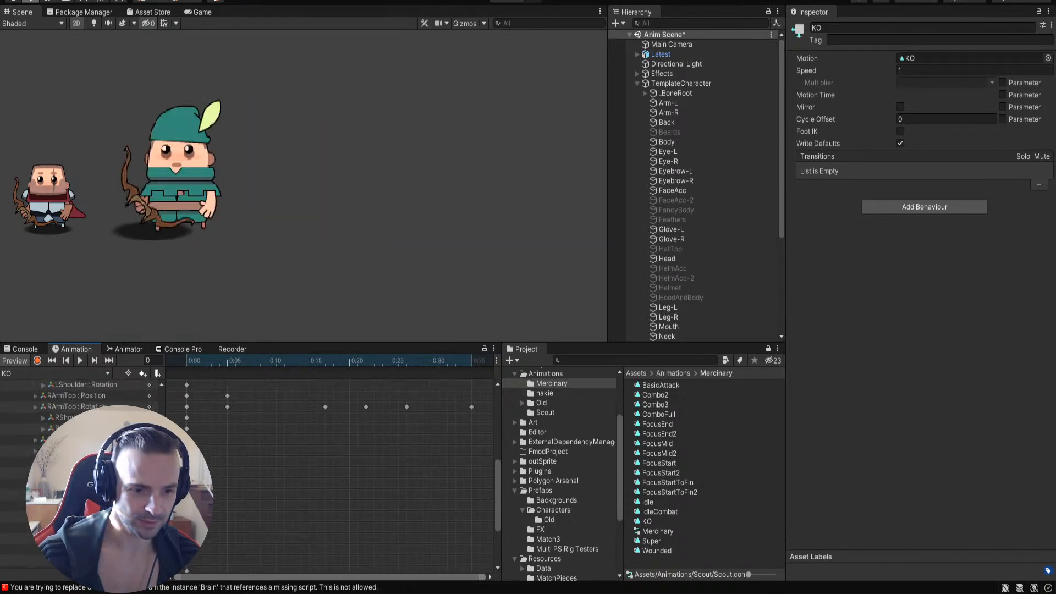
scroll(148, 456, up, 10)
drag(198, 362, 174, 420)
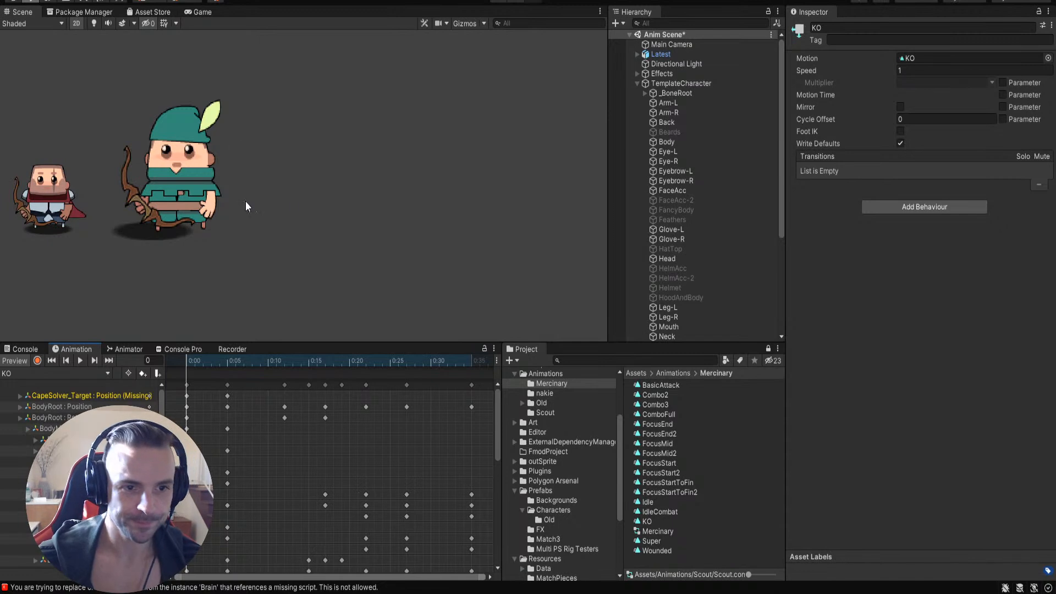
click(252, 234)
middle_drag(550, 200, 483, 213)
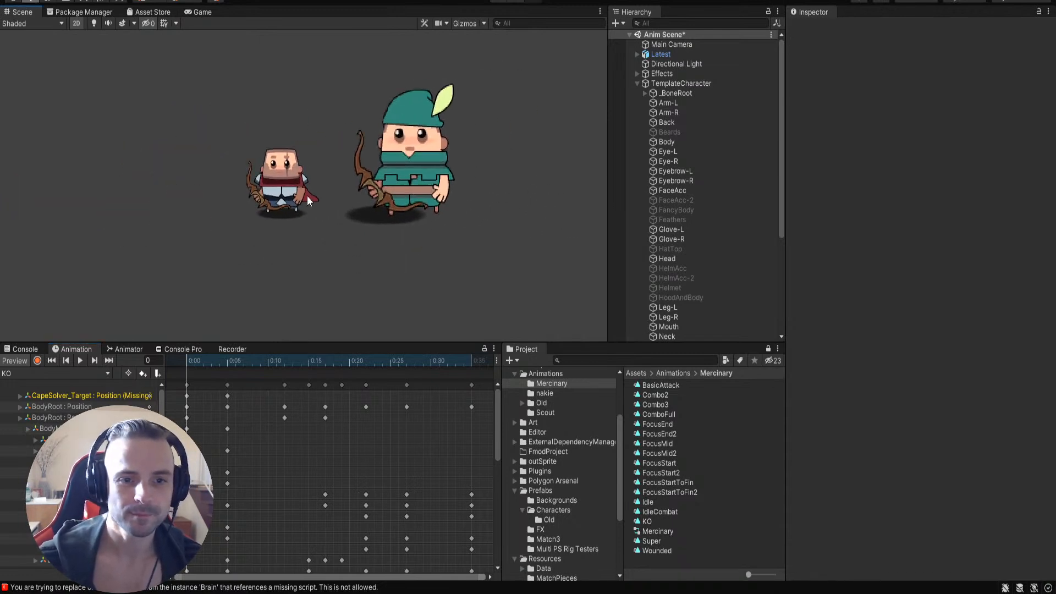
click(290, 187)
drag(296, 162, 244, 126)
key(ctrl+z)
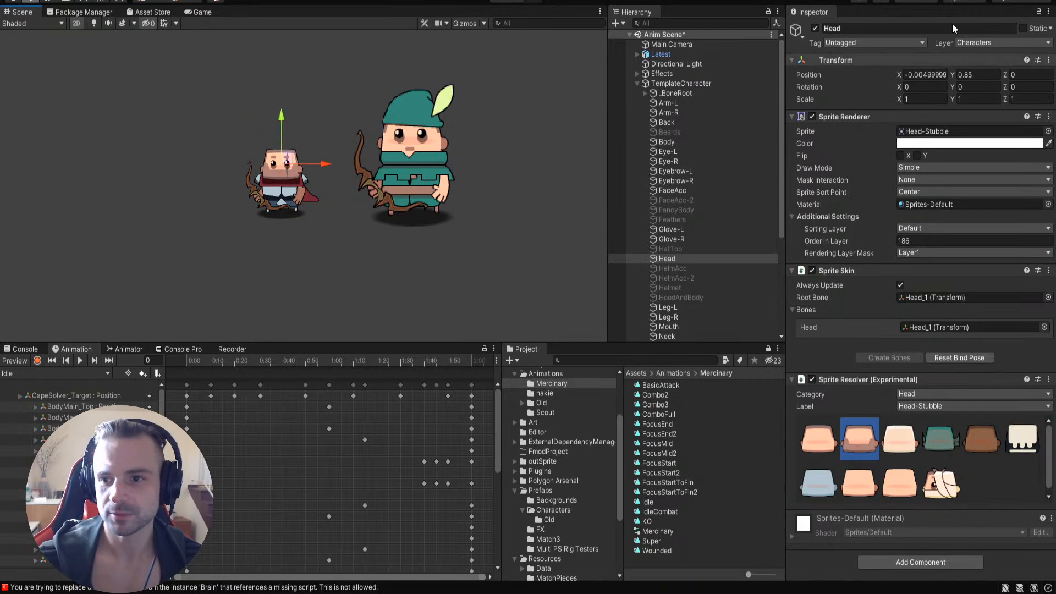
Step: Deactivate the TemplateCharacter object and collapse its children in the scene hierarchy
click(668, 83)
click(816, 28)
click(637, 84)
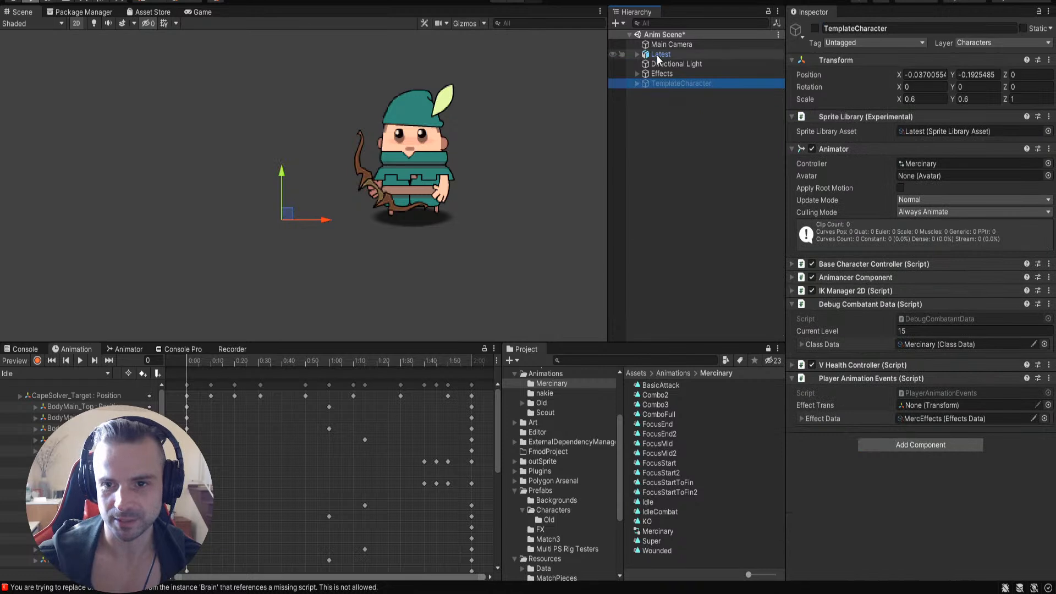
Step: Remove the missing CapeSolver_Target position track from the Latest character's IdleCombat 1 clip
click(659, 55)
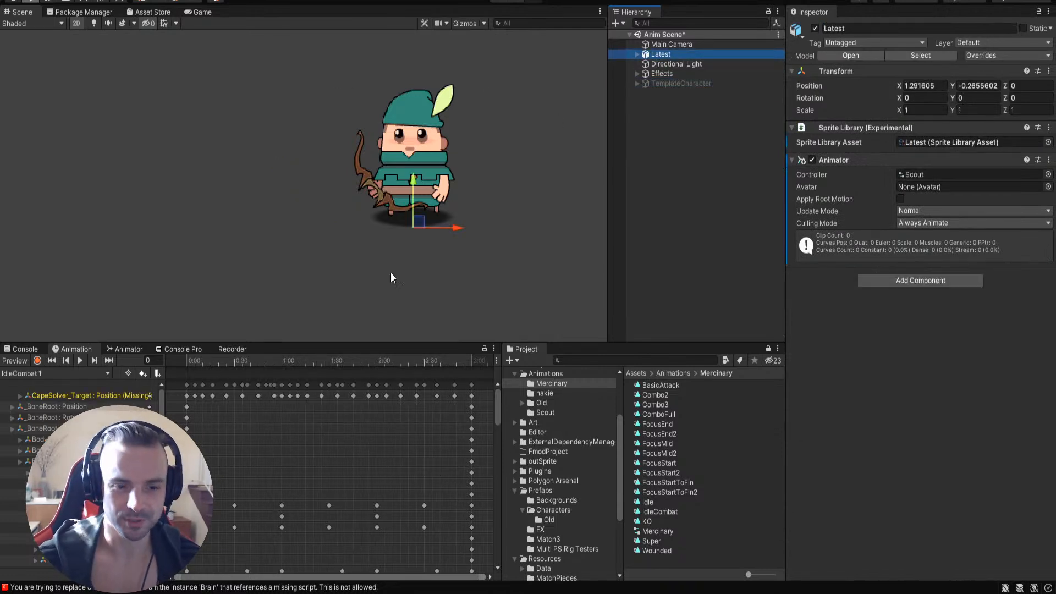
click(556, 221)
click(65, 396)
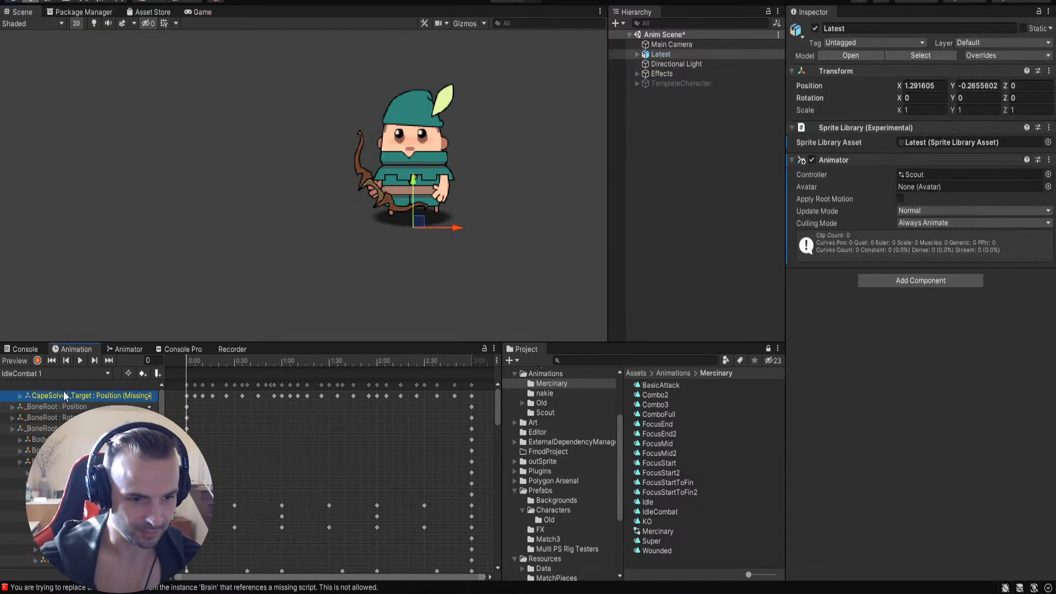
scroll(65, 396, down, 8)
scroll(65, 439, down, 10)
shift+click(65, 439)
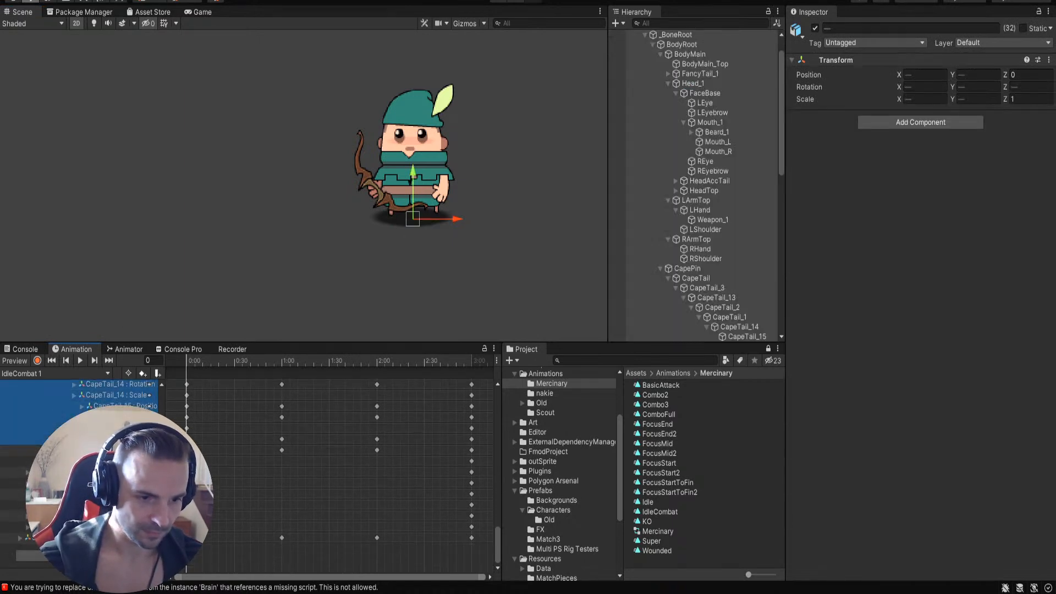
click(65, 461)
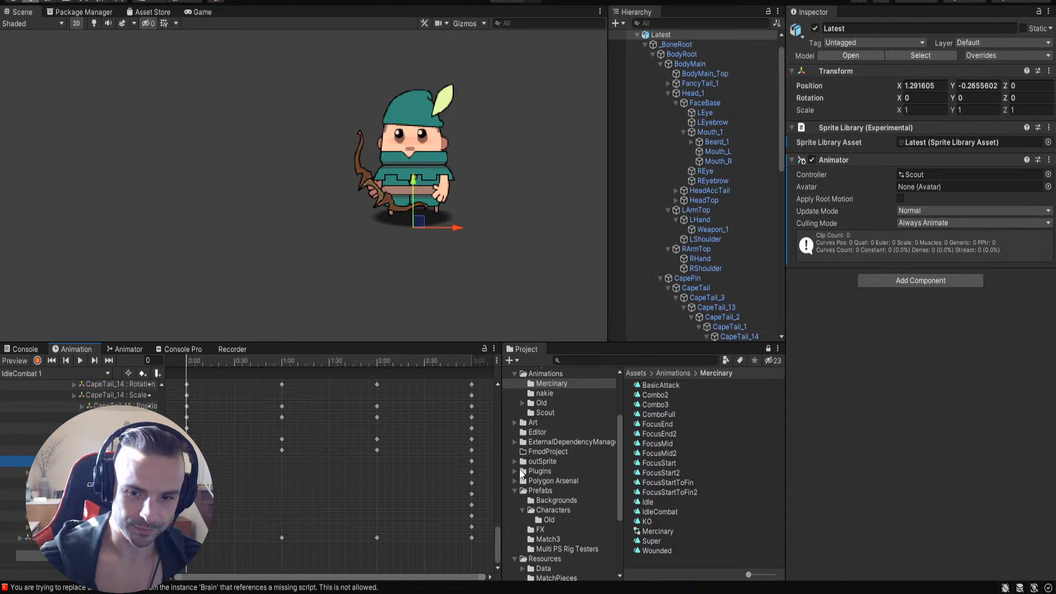
Step: Show the tracks of the Mercinary Idle clip and undo the selection changes back to the Latest character
click(759, 501)
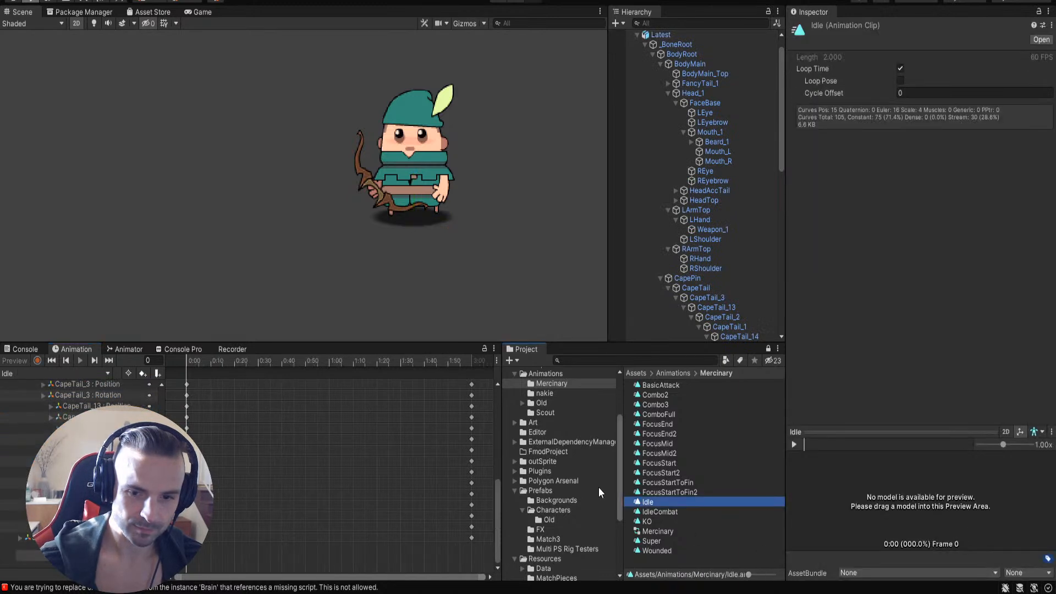
click(267, 469)
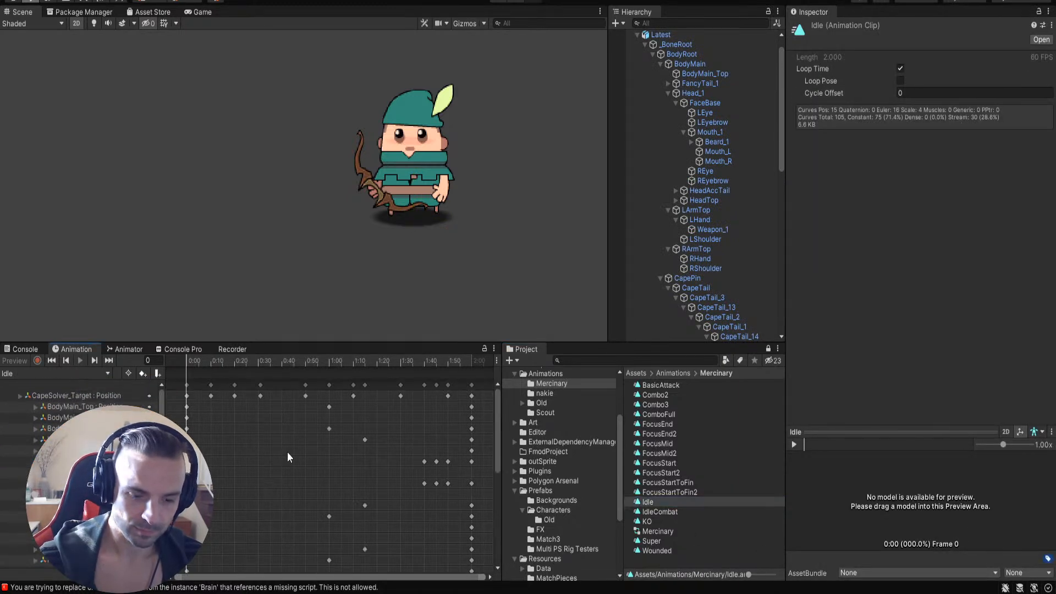
key(ctrl+z)
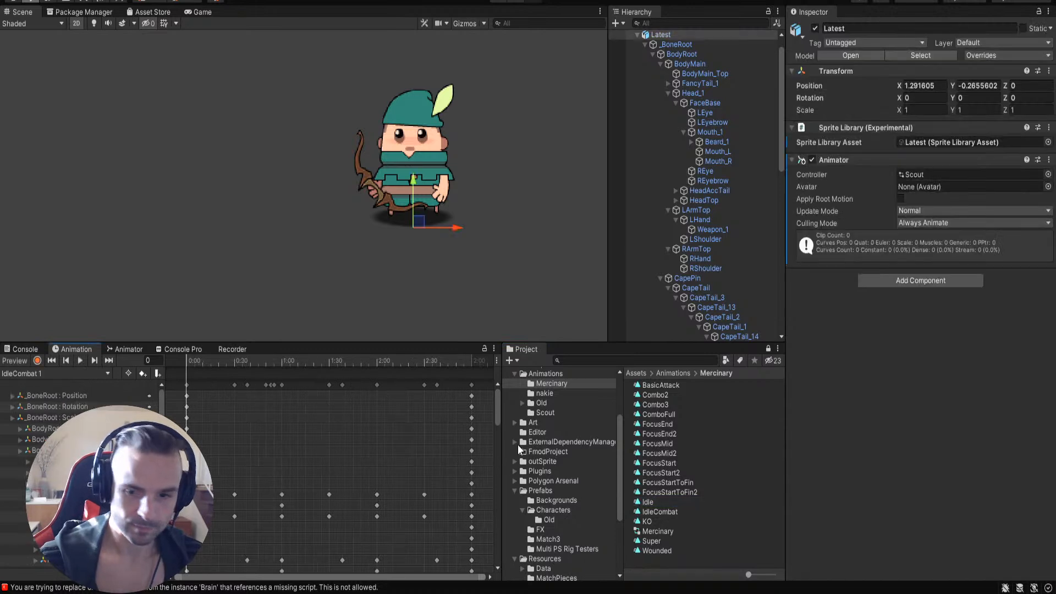
key(ctrl+z)
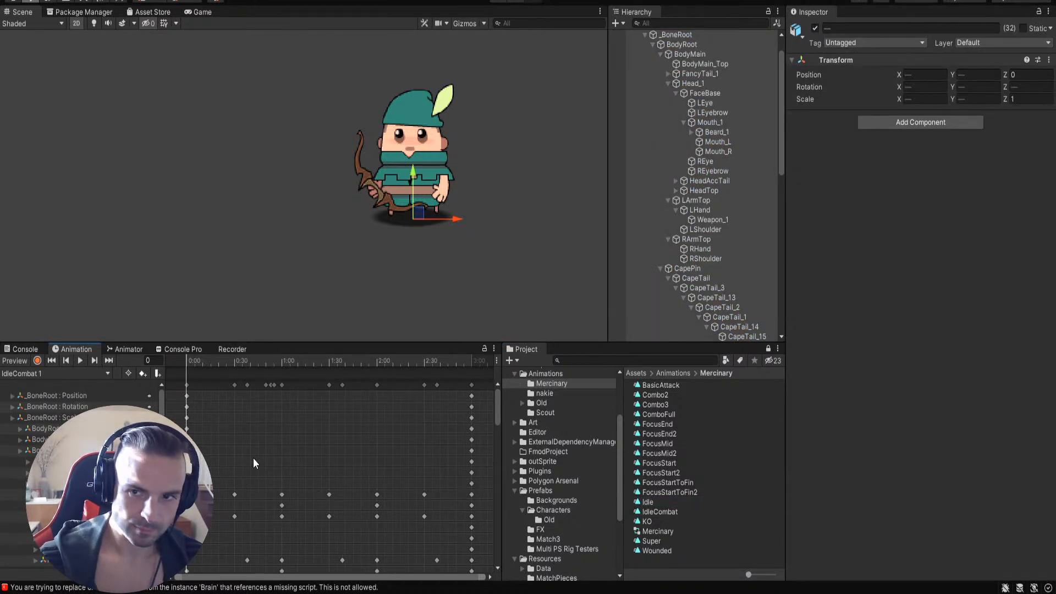
key(ctrl+z)
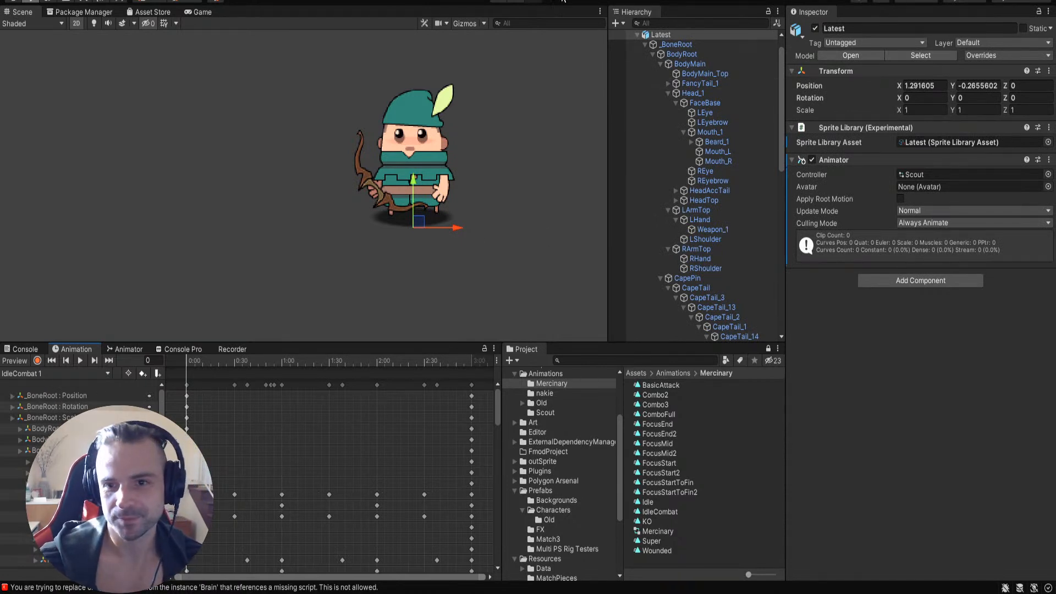
Step: Collapse the Latest object's children and reactivate the TemplateCharacter object
click(637, 35)
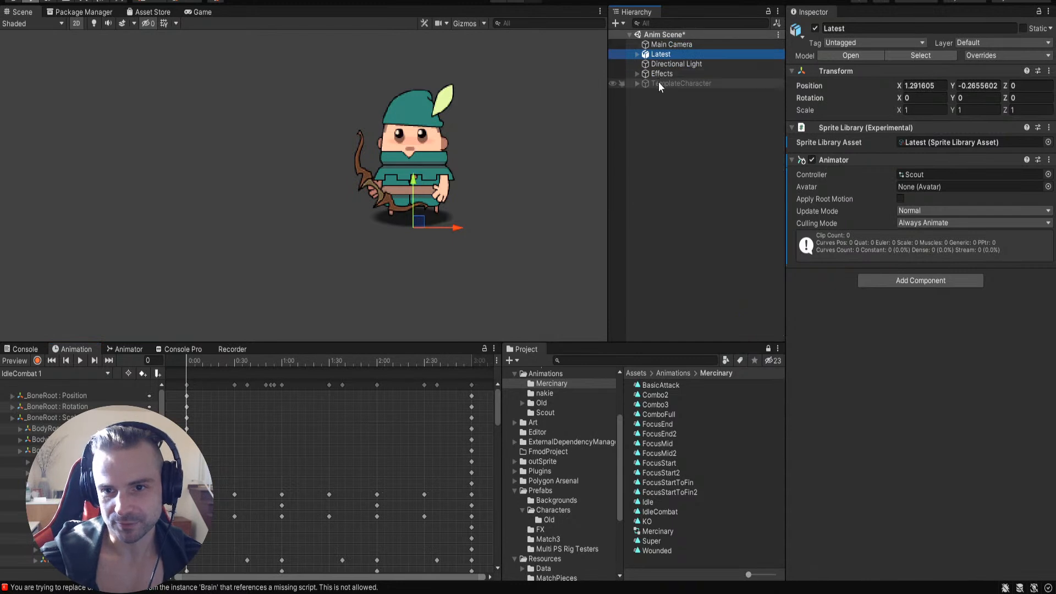
click(658, 83)
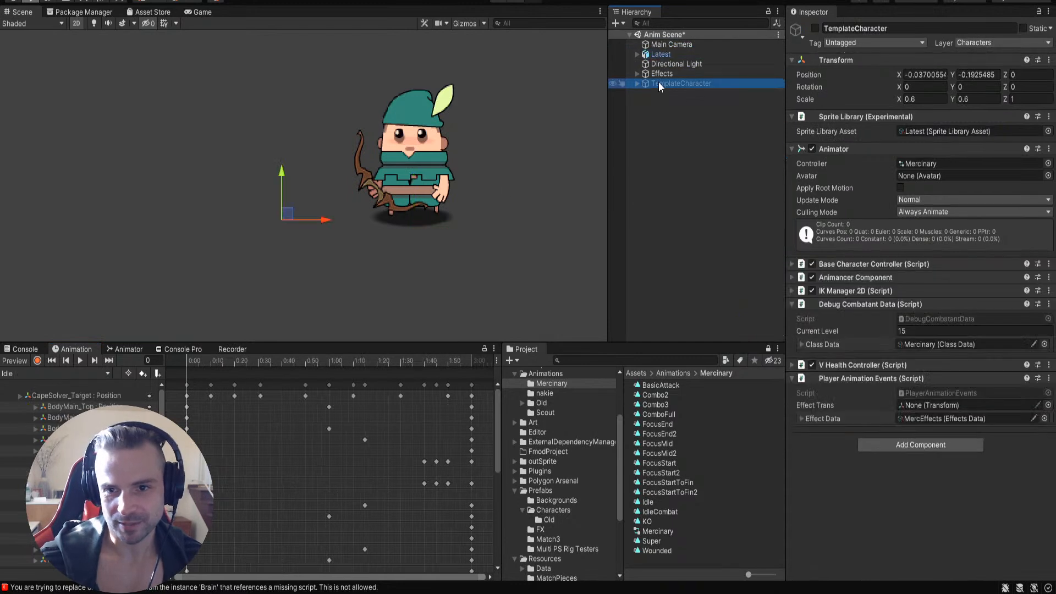
click(815, 28)
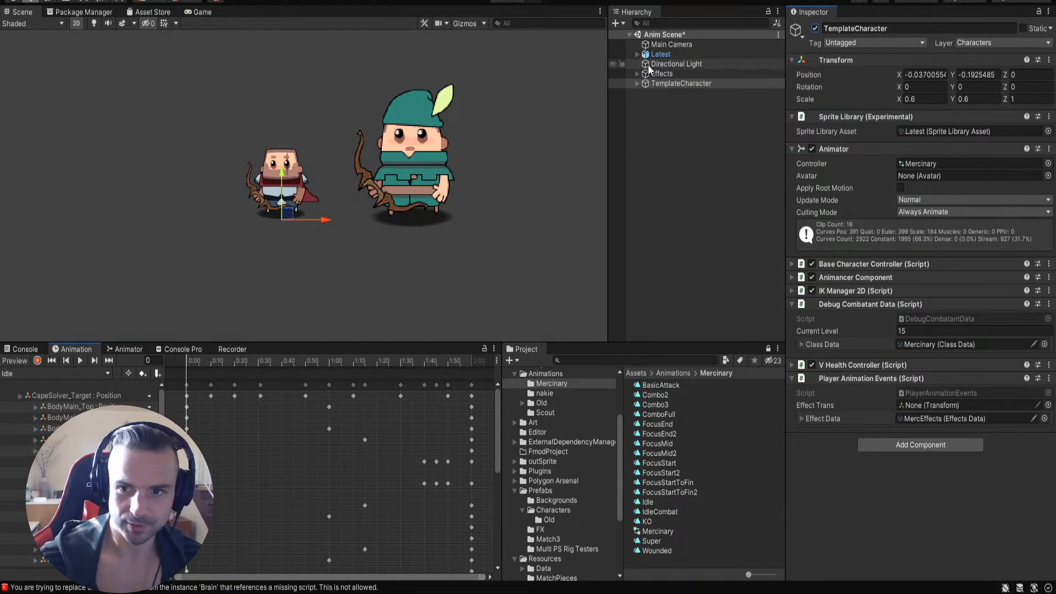
Step: Compare the TemplateCharacter's IdleCombat tracks with the Latest character's IdleCombat 1 tracks
click(661, 55)
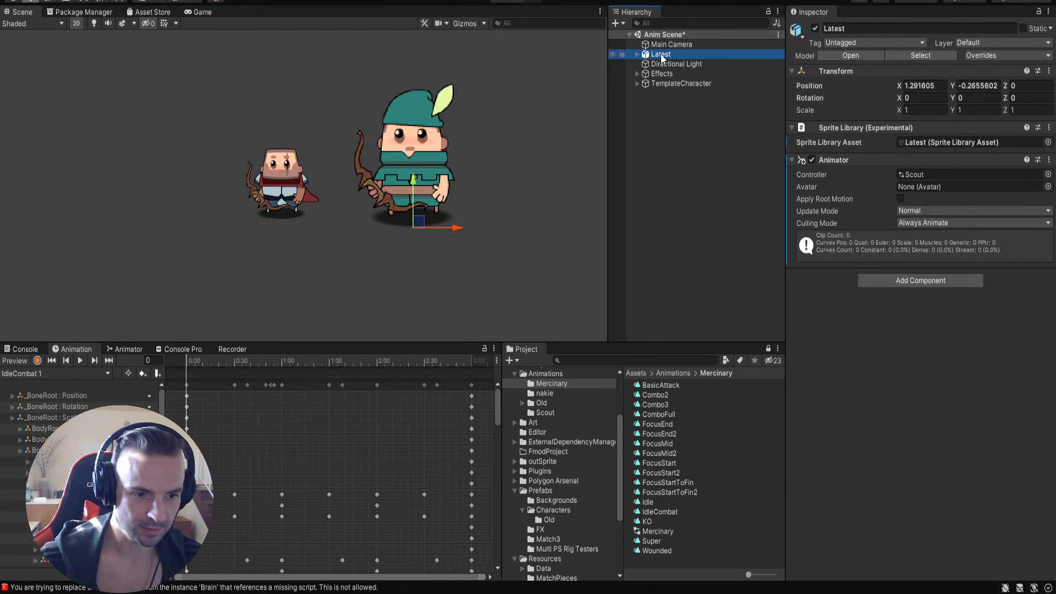
click(664, 83)
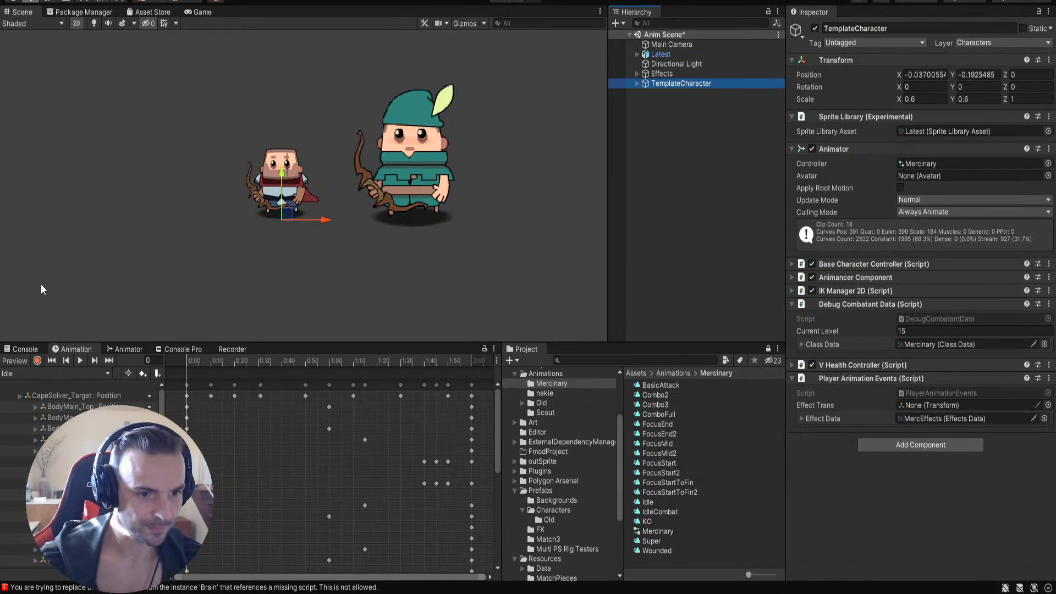
click(39, 308)
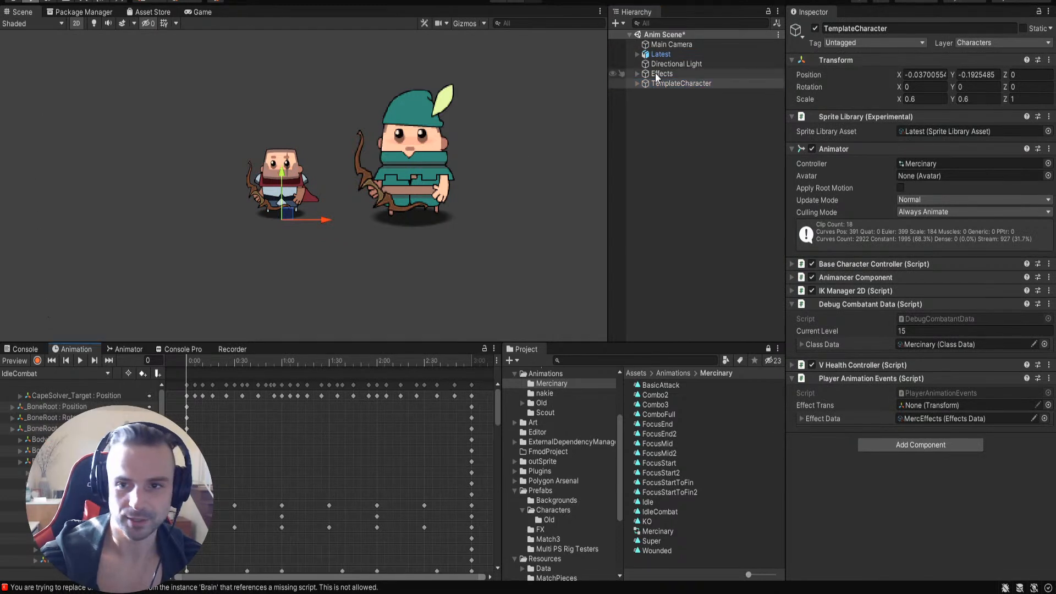
click(664, 58)
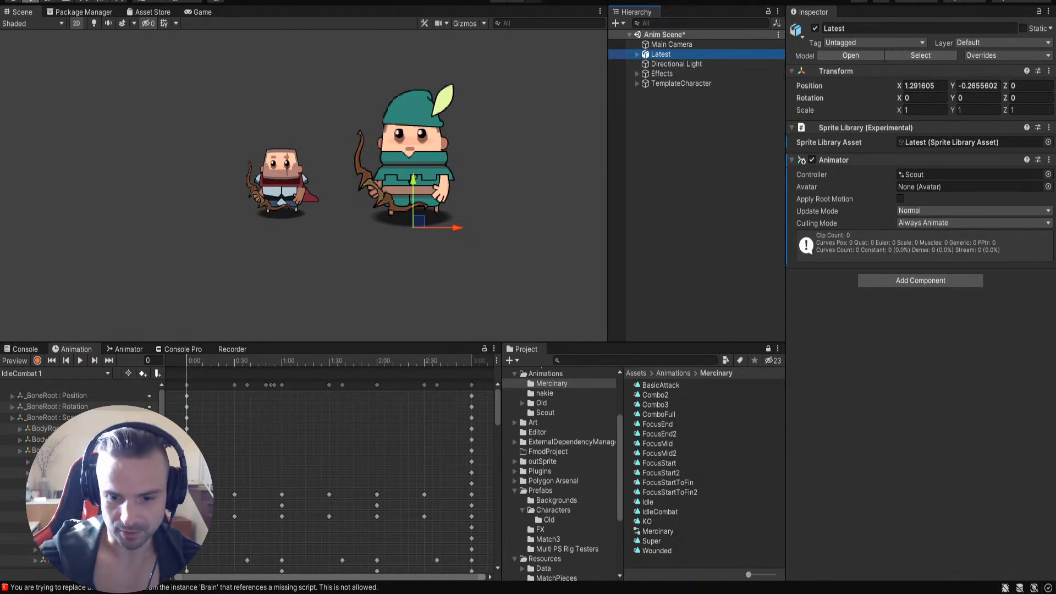
Step: Save the Latest character as a prefab variant in the Assets/Prefabs/Characters folder
click(552, 509)
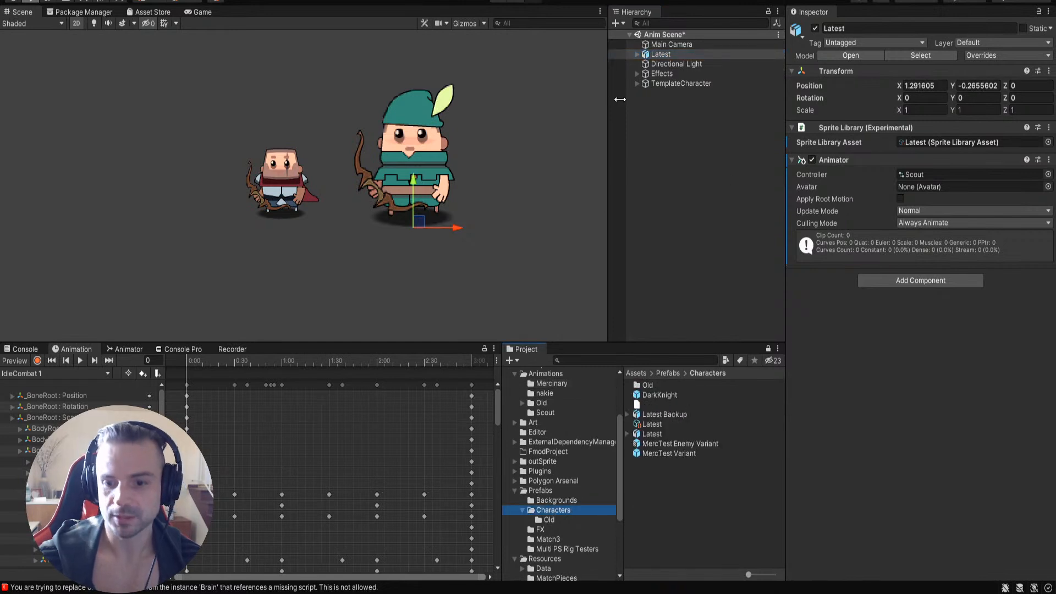
drag(660, 54, 676, 461)
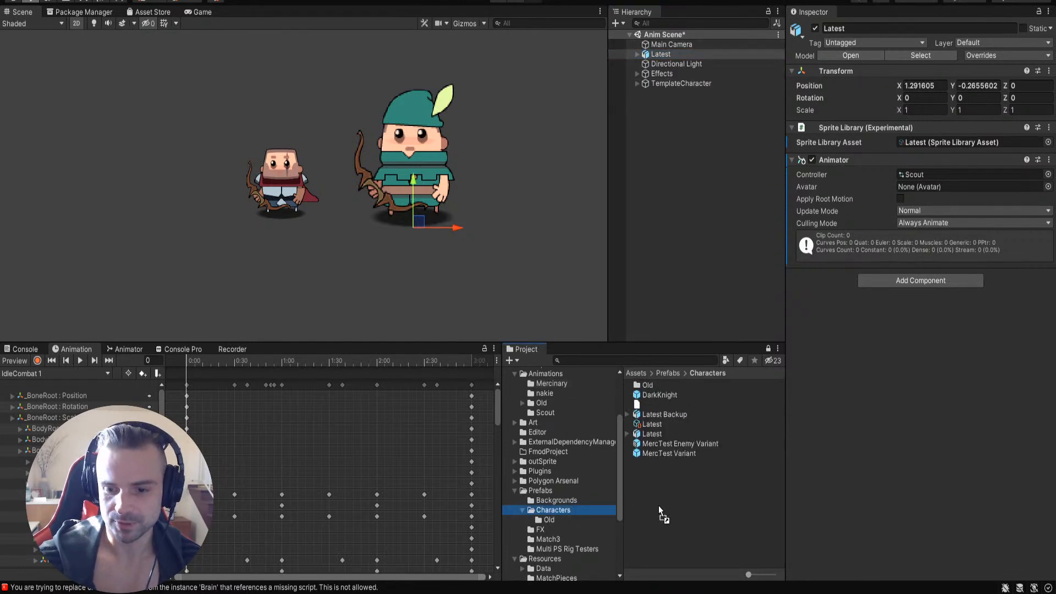
click(554, 308)
Step: Rename the Latest Variant prefab as Scout Variant
click(654, 425)
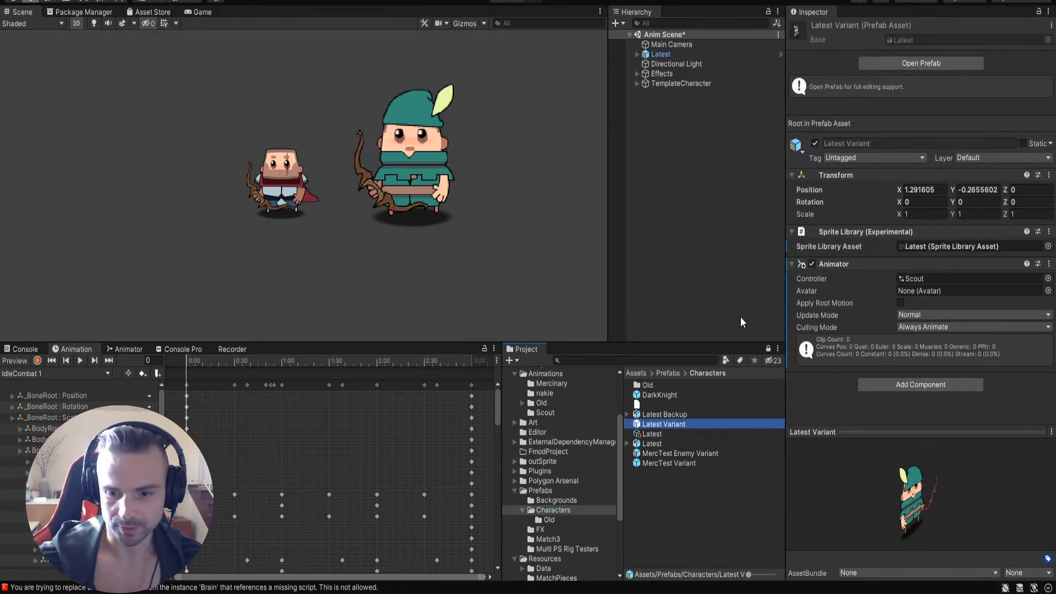
click(676, 427)
click(663, 424)
key(BackSpace)
key(BackSpace)
key(BackSpace)
key(BackSpace)
key(BackSpace)
key(BackSpace)
text(Scout)
key(Return)
click(718, 236)
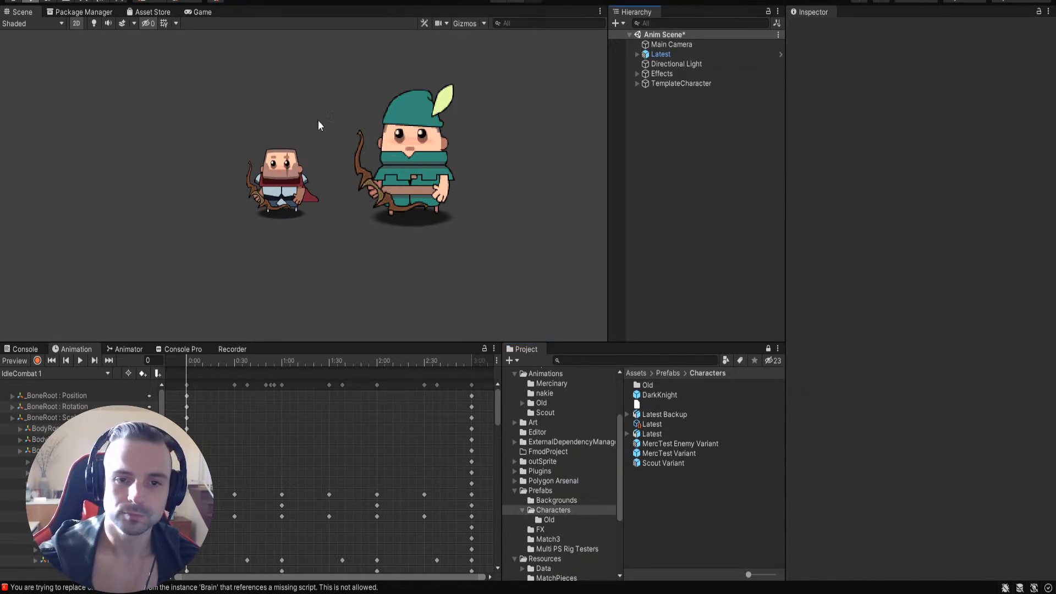
Step: Select the Latest character and show its BasicAttack 1 clip in the Animation window
click(671, 44)
click(660, 54)
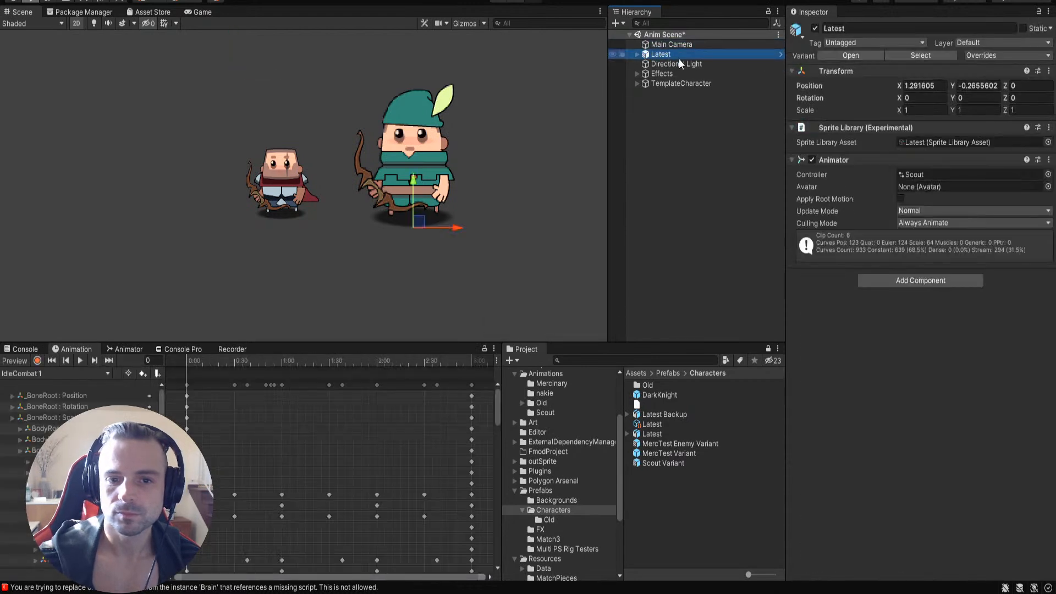
click(55, 373)
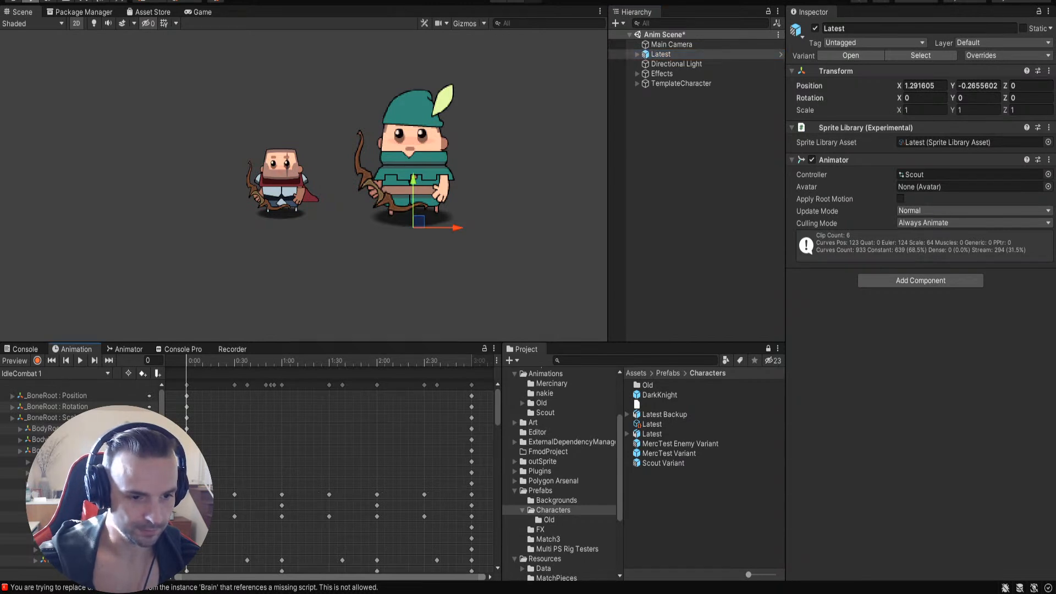
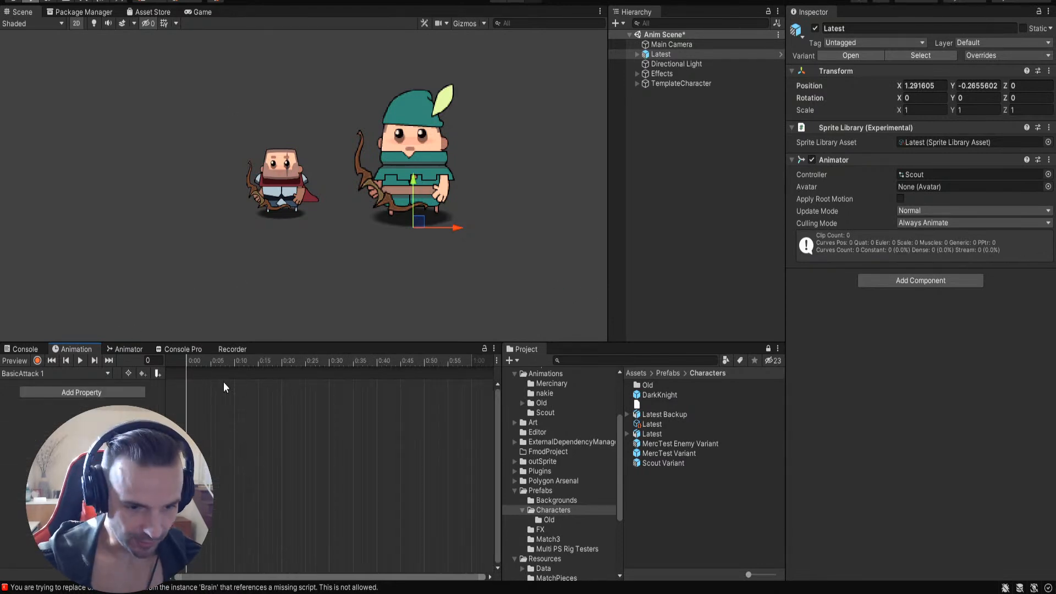
Step: Preview the BasicAttack 1 clip and look through the Latest character's bones and sprite parts in the hierarchy
drag(196, 365, 162, 365)
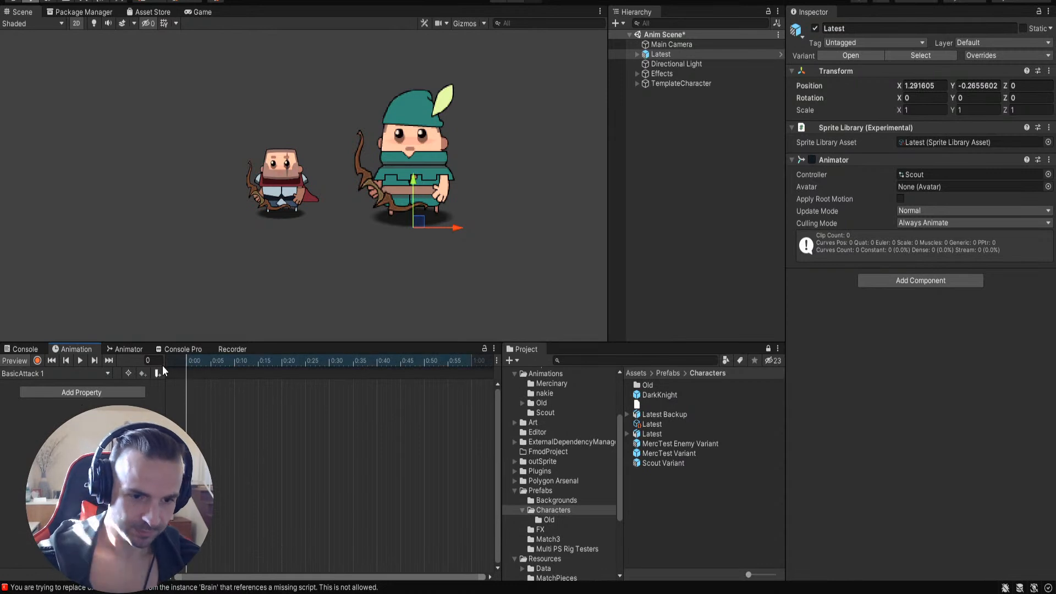
click(638, 54)
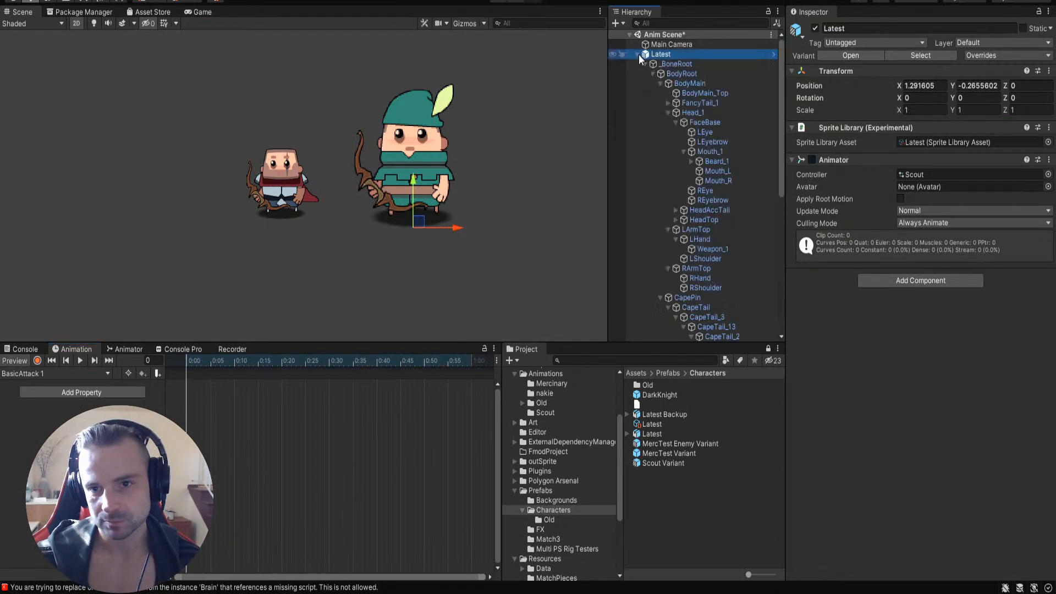
scroll(692, 215, down, 8)
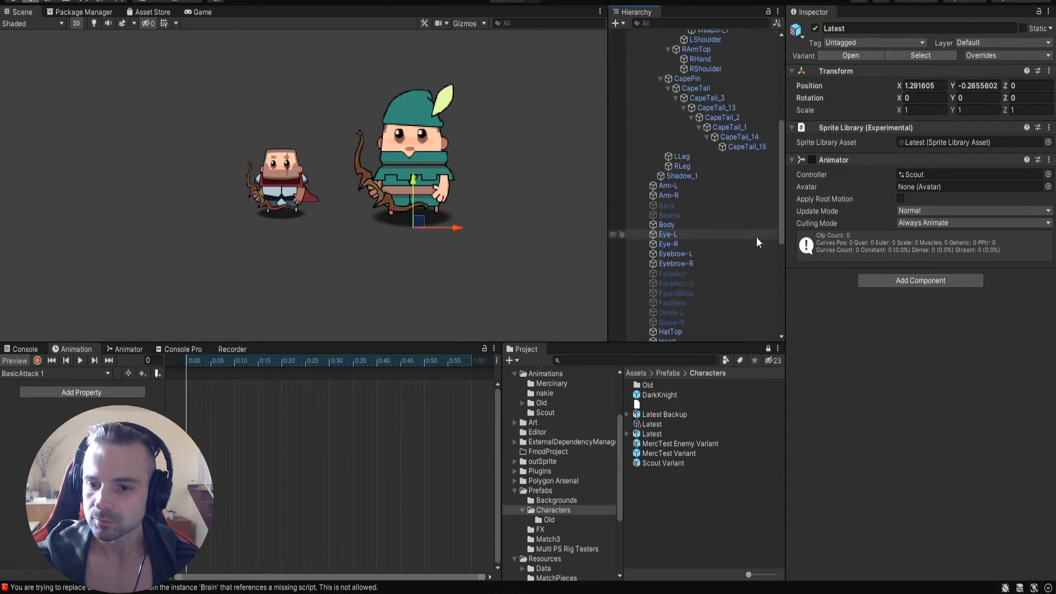
scroll(691, 214, down, 9)
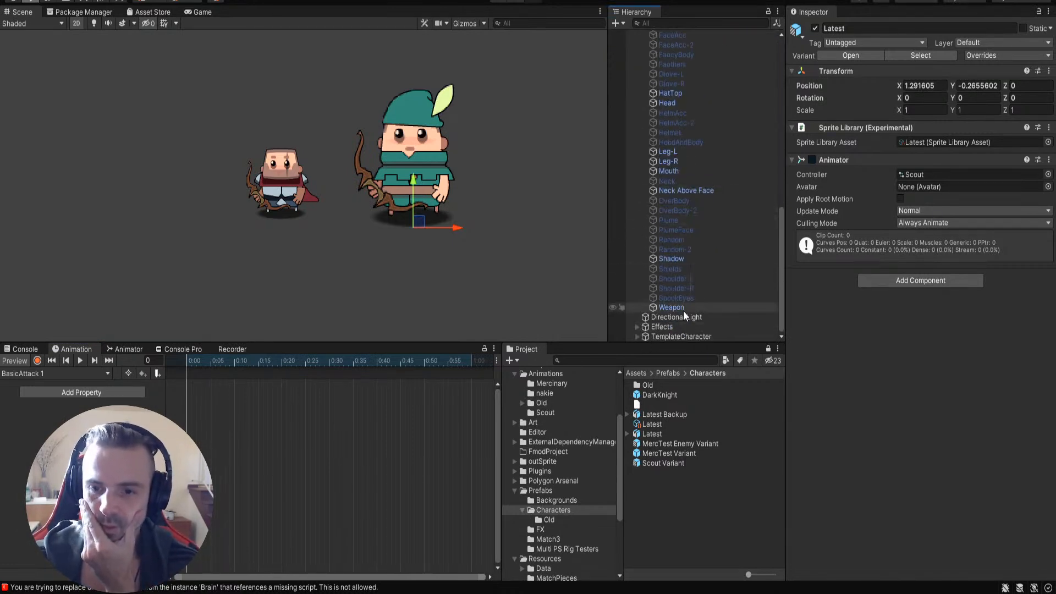
scroll(665, 312, up, 9)
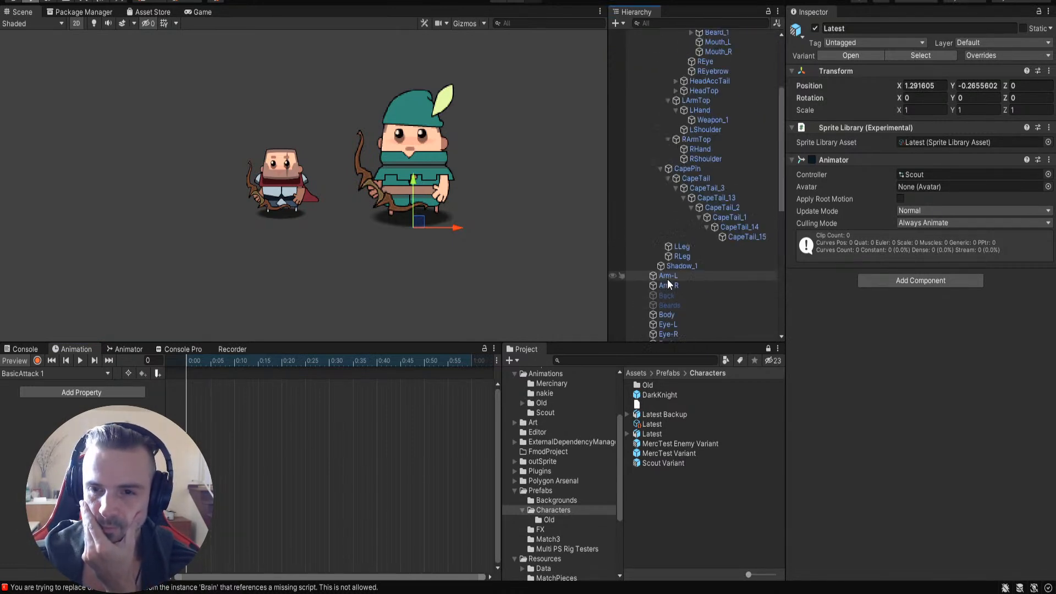
click(661, 168)
scroll(669, 141, up, 4)
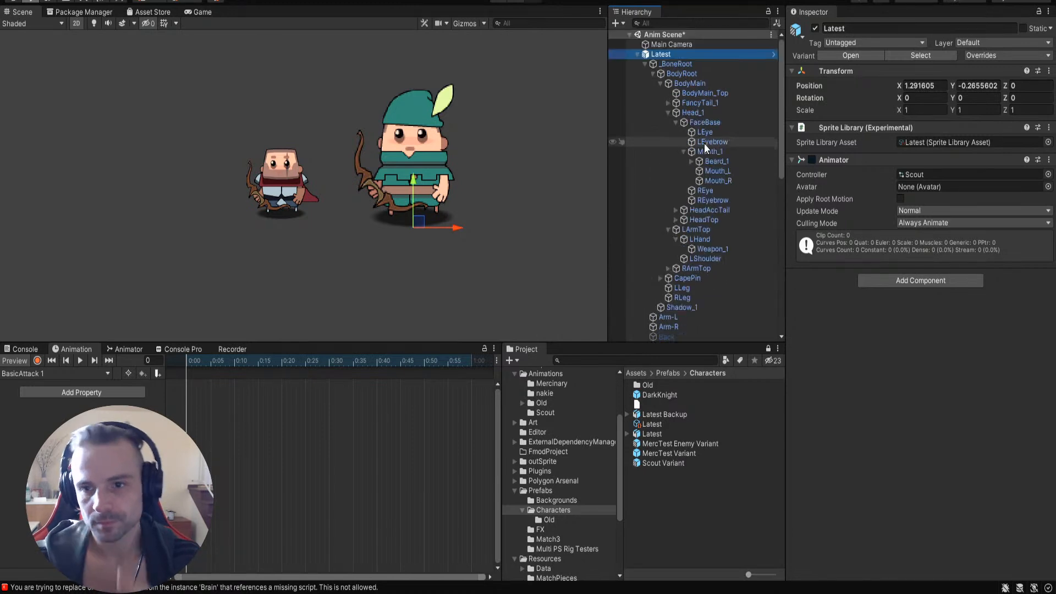
Step: Try deactivating the FancyTail_1 bone under BodyMain, and reactivate it
click(667, 103)
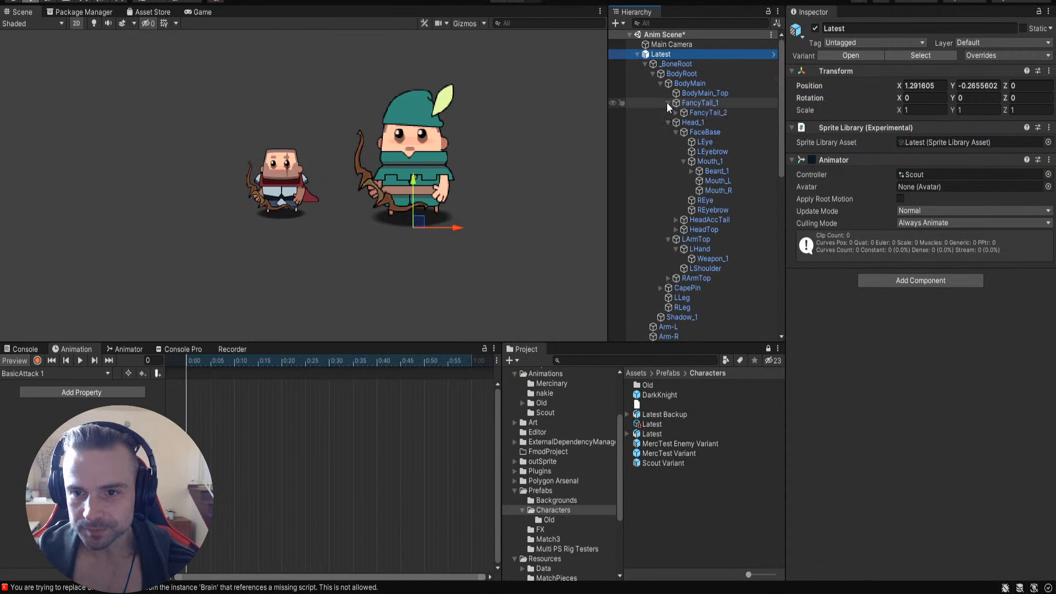
click(668, 103)
click(699, 103)
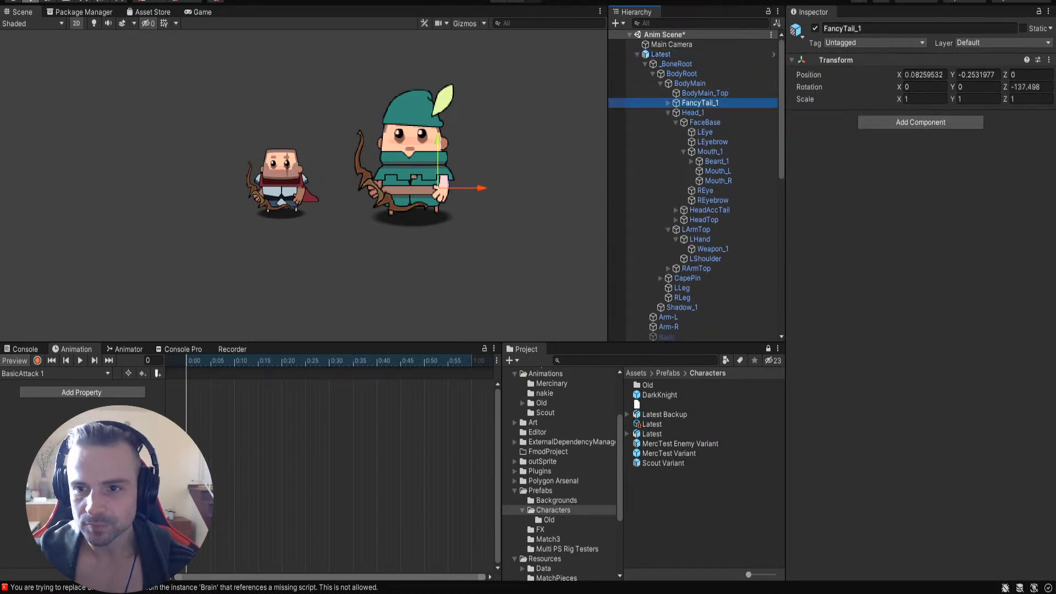
click(814, 29)
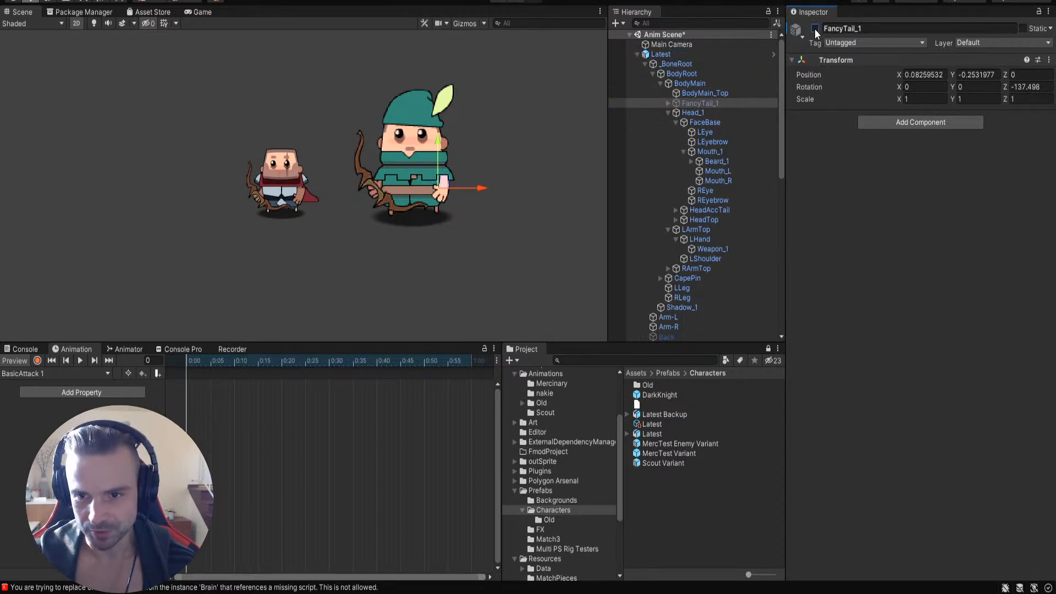
click(700, 93)
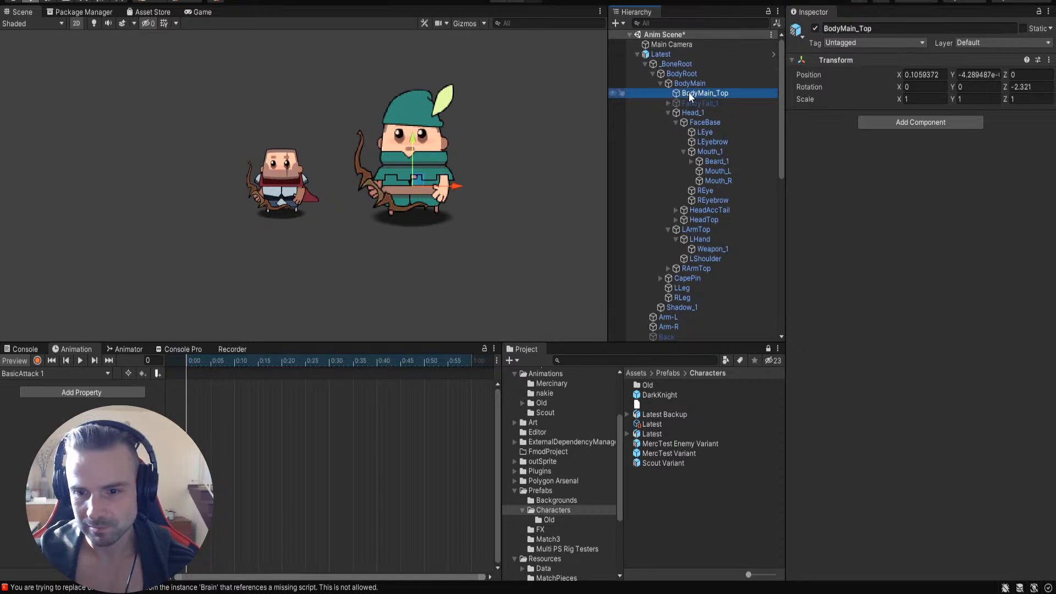
click(721, 103)
click(815, 29)
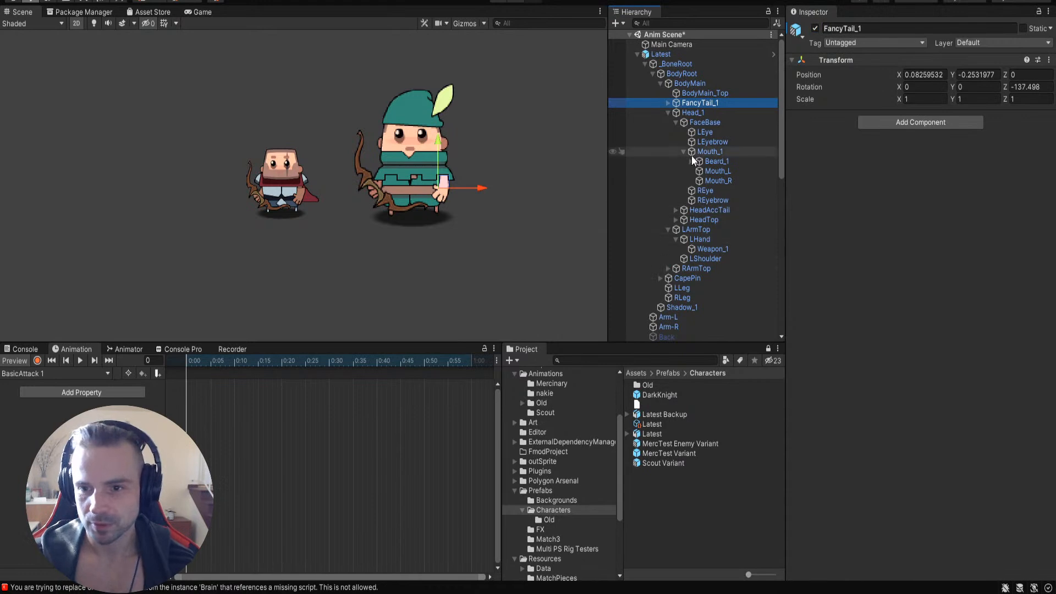
Step: Expand the HeadTop and HeadAccTail bones in the hierarchy, including the child of HeadAccTail_9
scroll(682, 162, down, 3)
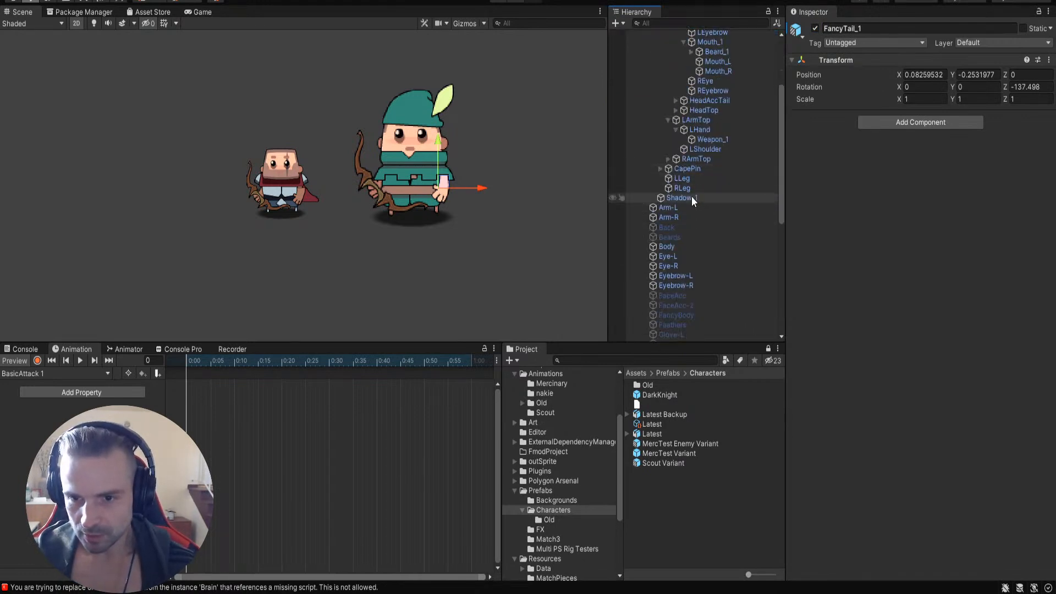
click(685, 188)
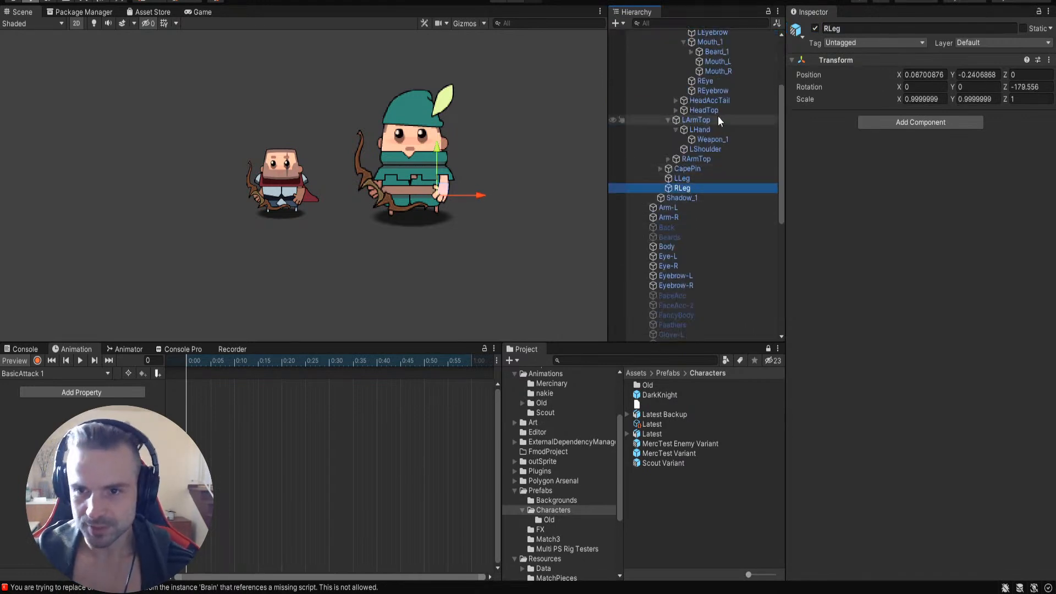
scroll(693, 91, up, 3)
click(669, 103)
click(669, 103)
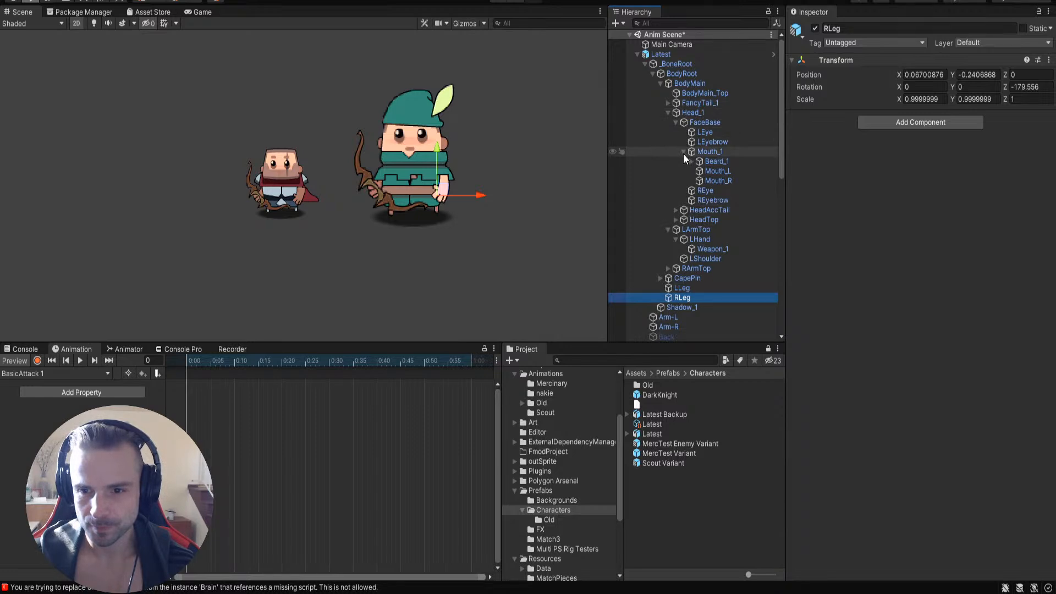
click(676, 220)
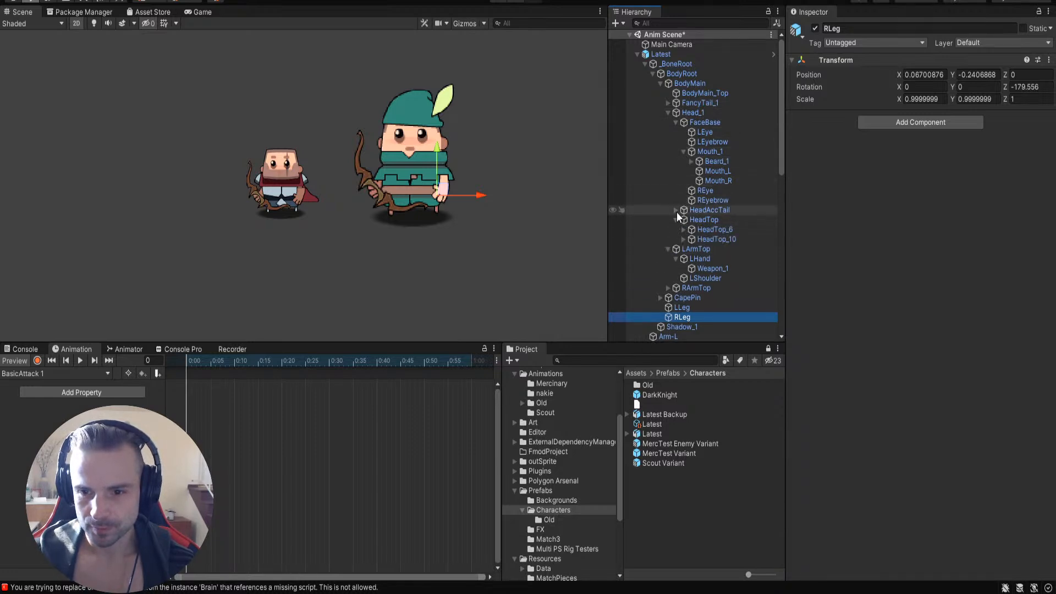
click(676, 211)
click(686, 220)
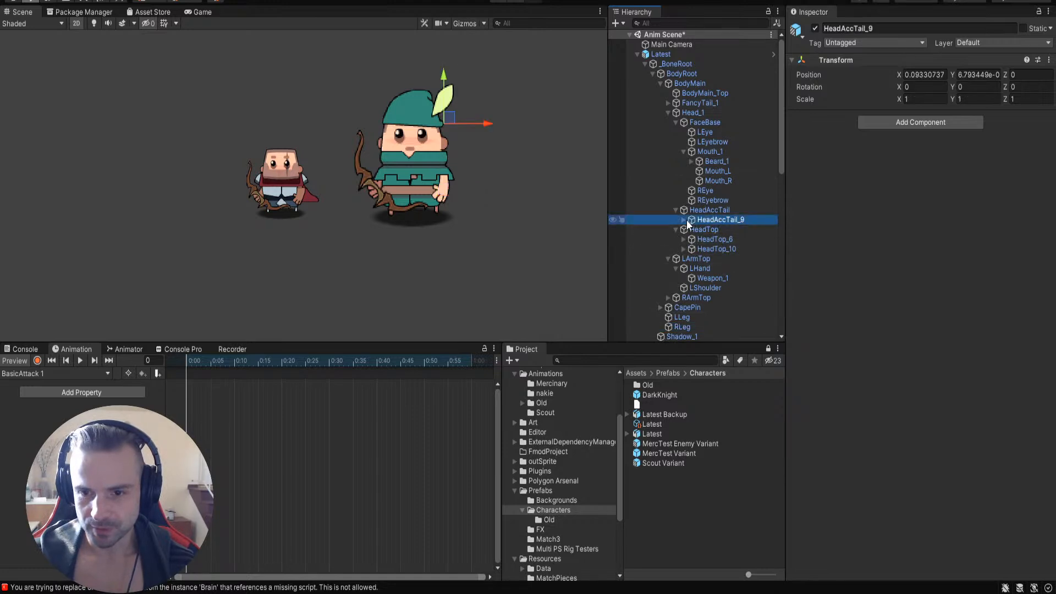
click(683, 220)
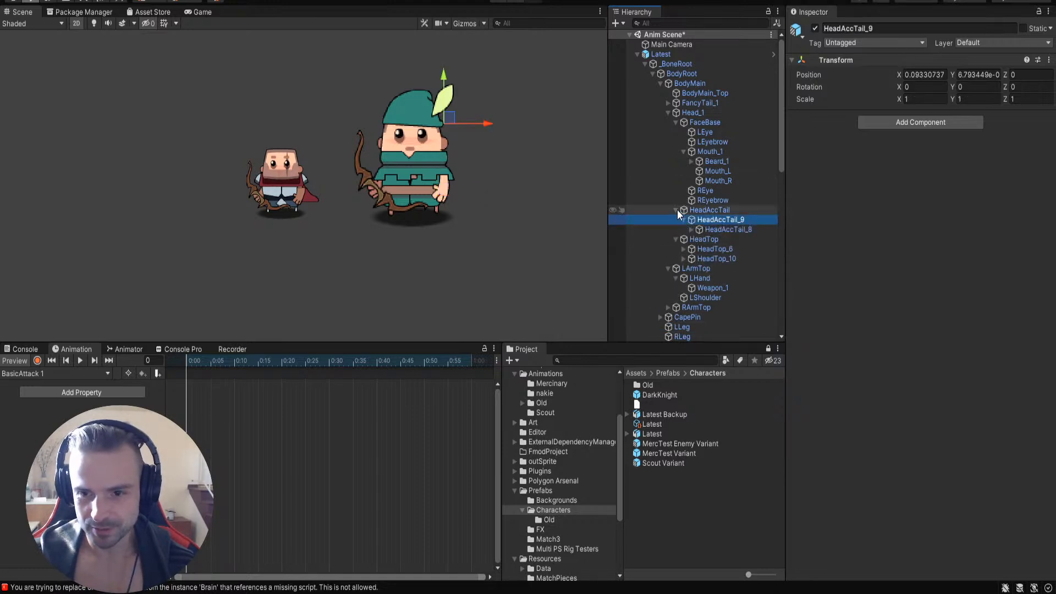
Step: With the scene gizmos shown, select the bones from _BoneRoot to Shadow_1 and start recording the BasicAttack 1 clip
click(416, 149)
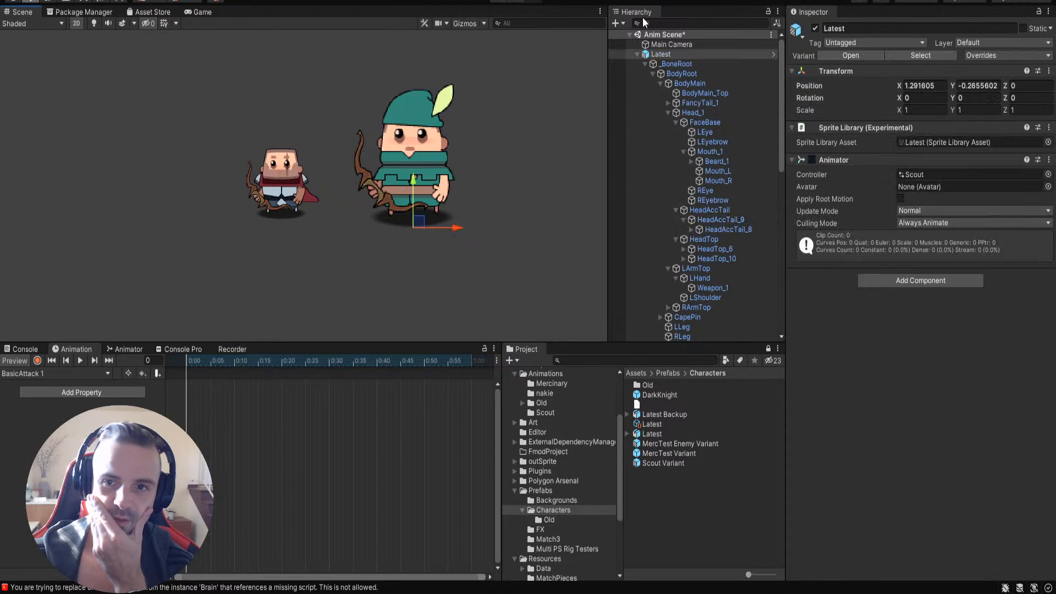
click(464, 23)
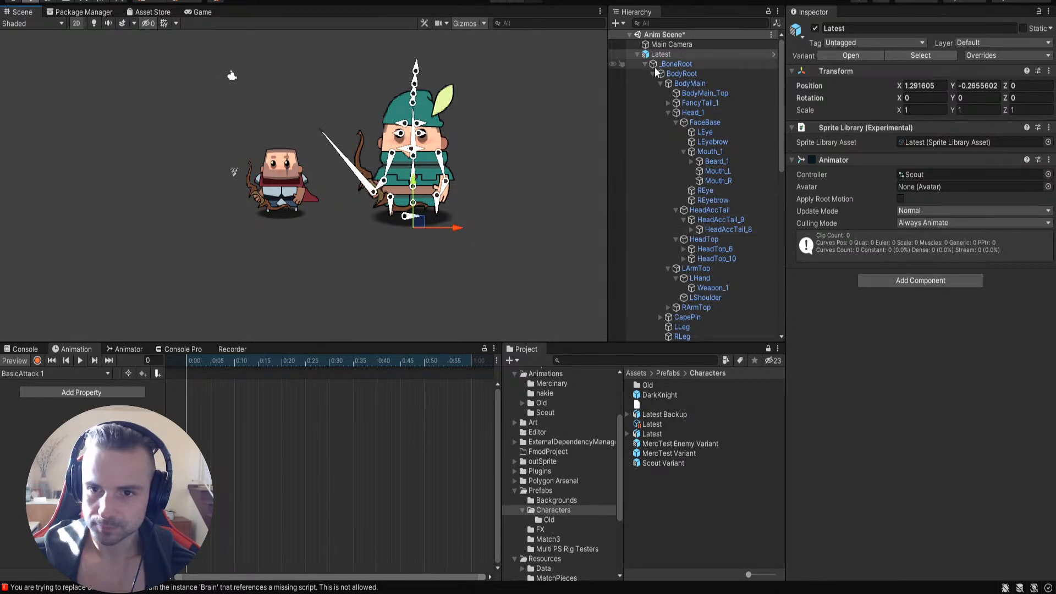
click(677, 65)
scroll(684, 233, down, 3)
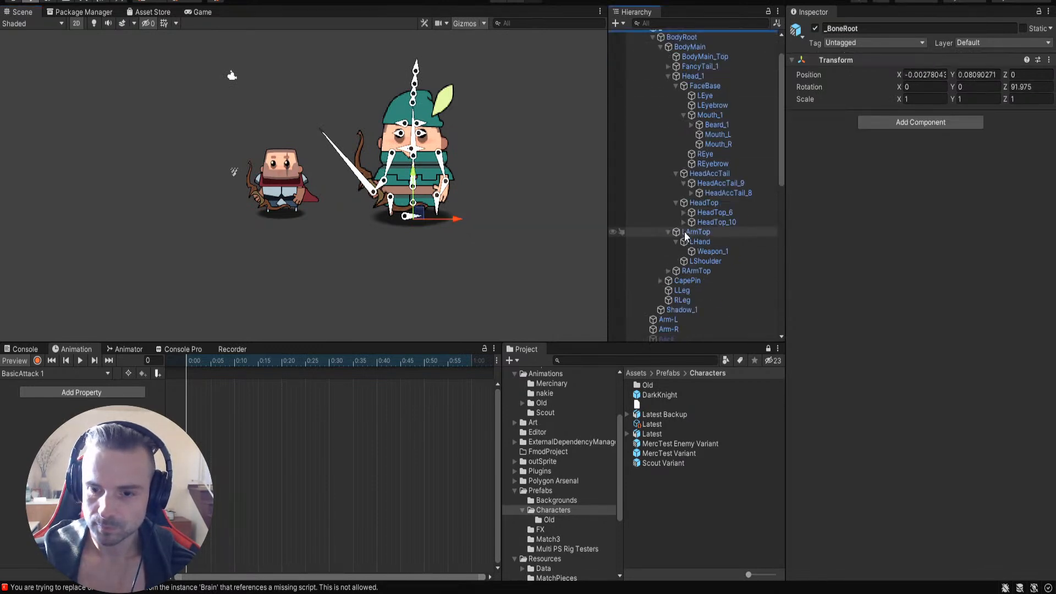
shift+click(680, 273)
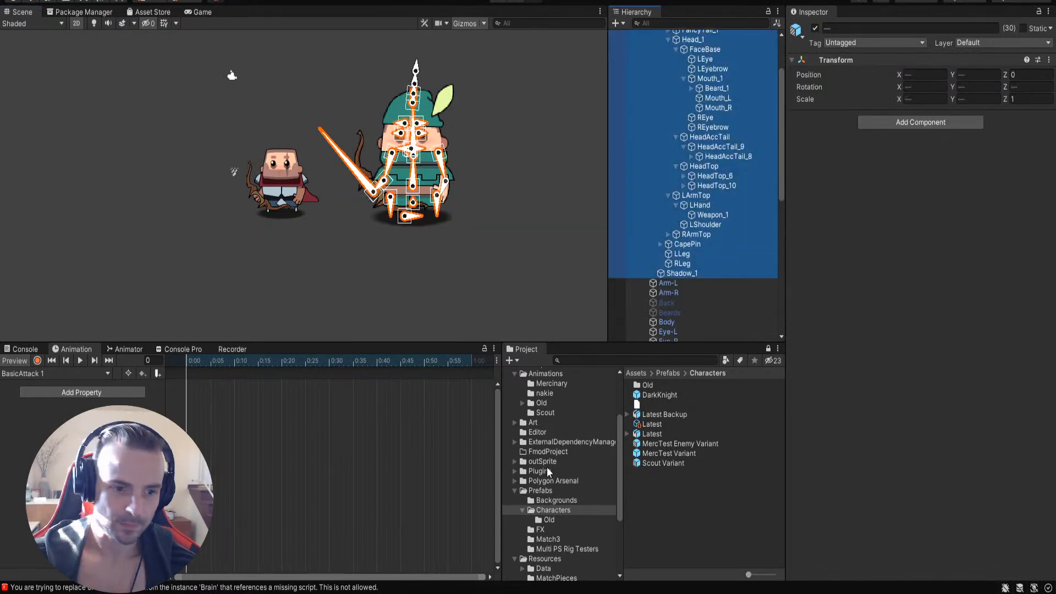
click(38, 360)
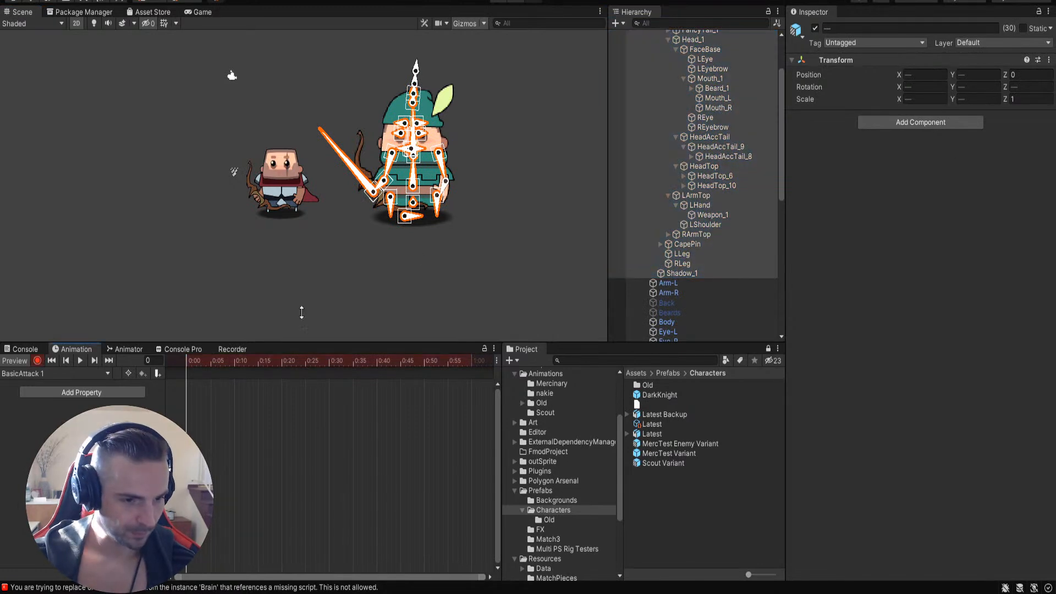
Step: Expand the RArmTop bone to expose RHand and RShoulder, and check the cape bones under CapePin before collapsing them
click(667, 235)
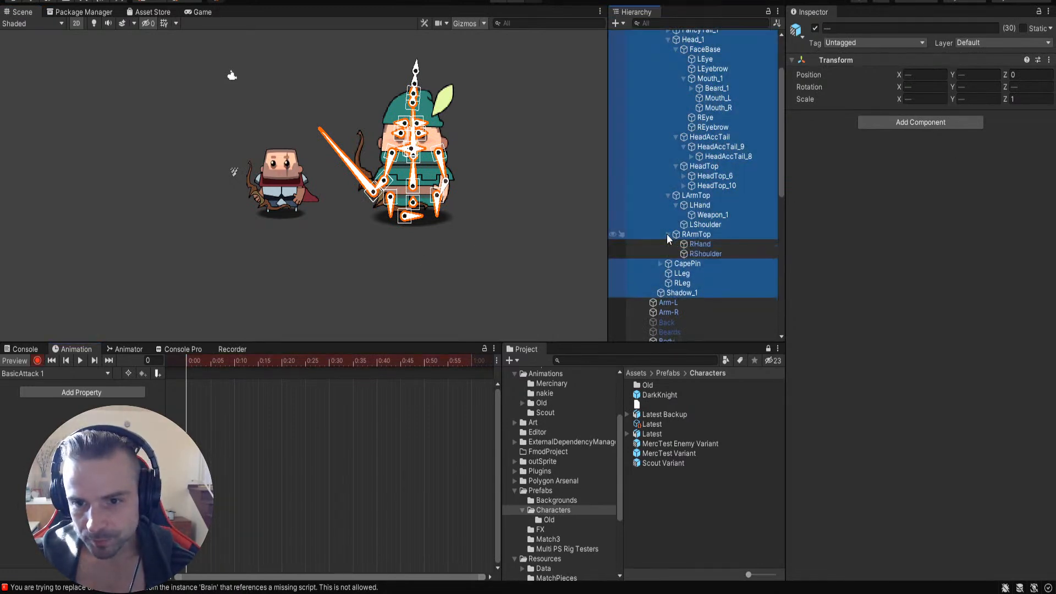
click(660, 264)
scroll(715, 200, down, 3)
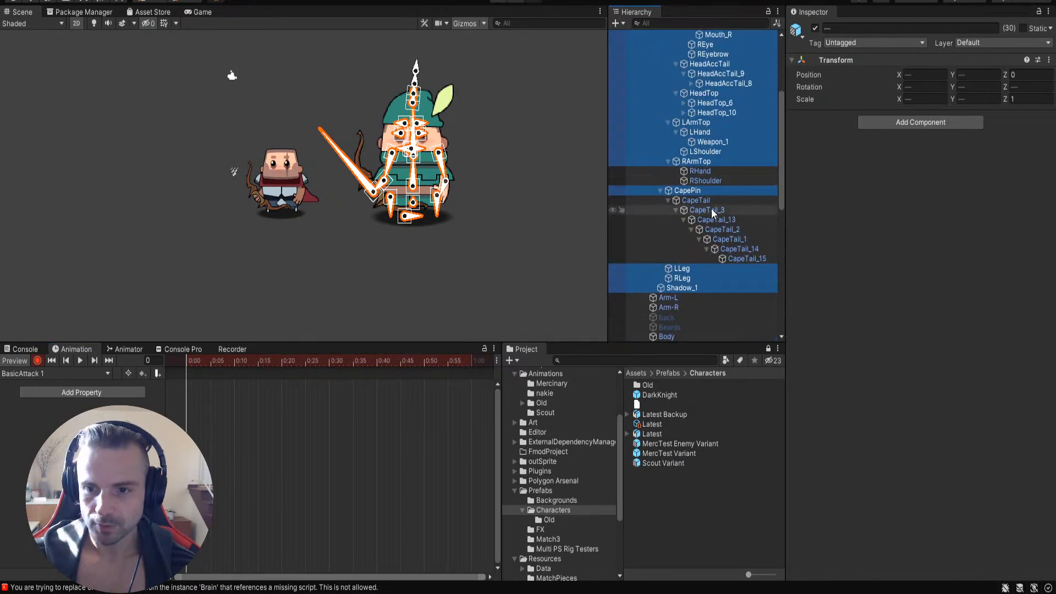
click(660, 191)
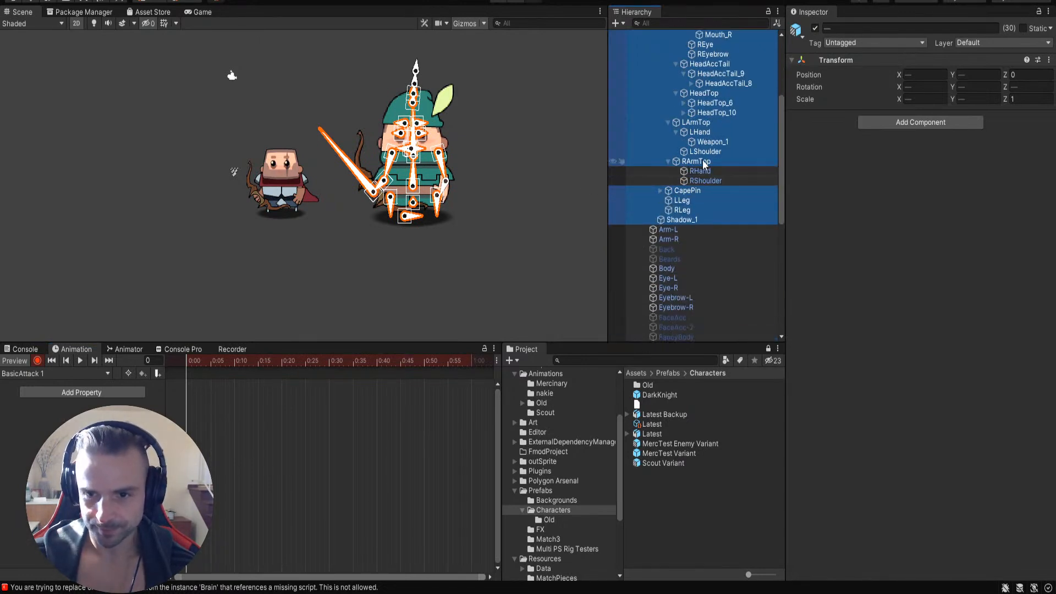
scroll(713, 141, up, 2)
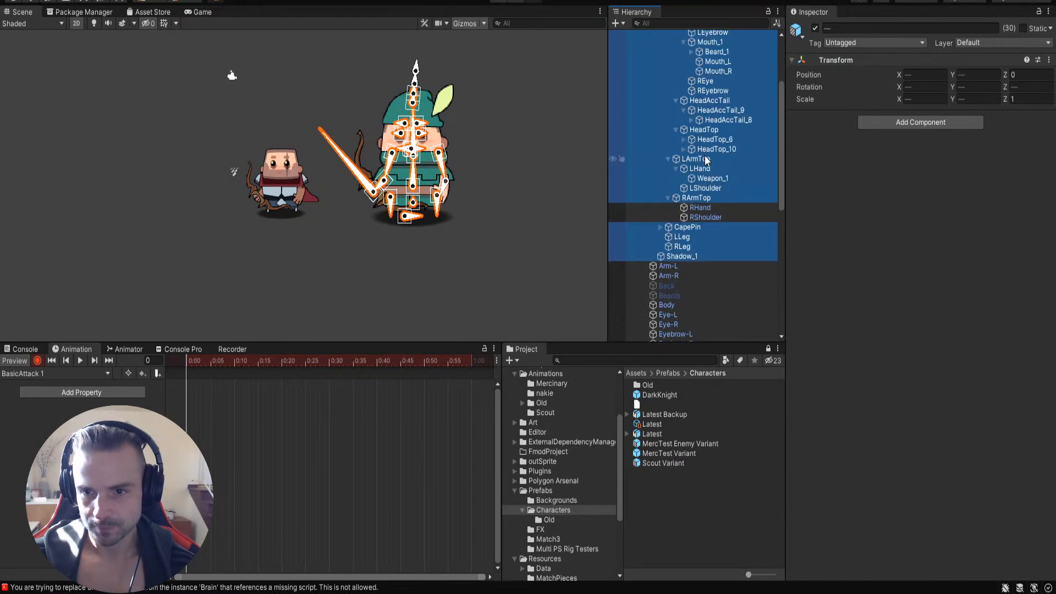
Step: Expand the HeadTop_6 and HeadTop_10 bone chains down to HeadTop_4 and HeadTop_12
click(683, 150)
click(684, 140)
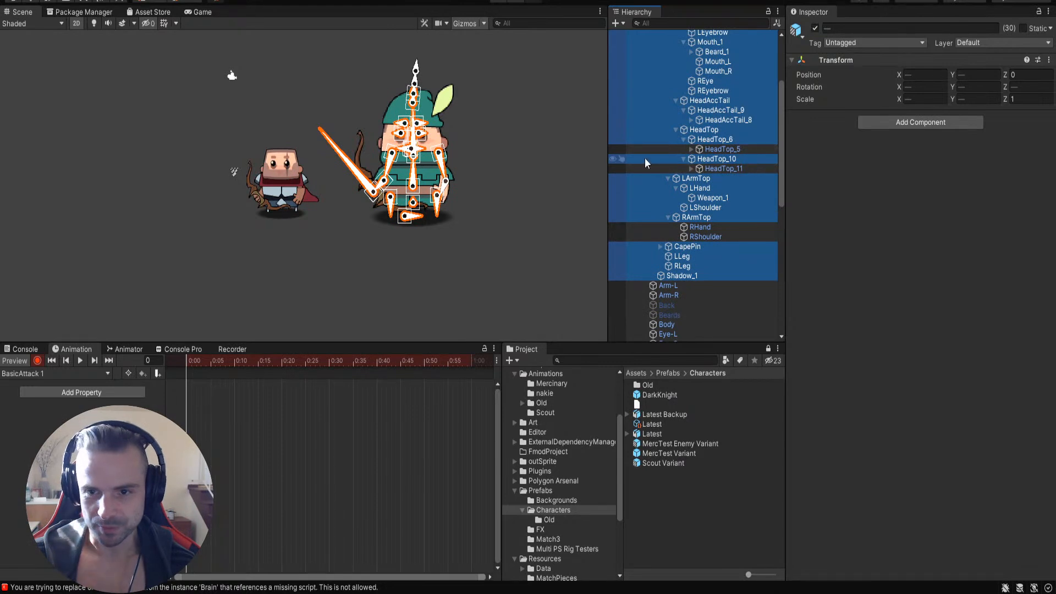
scroll(732, 155, up, 4)
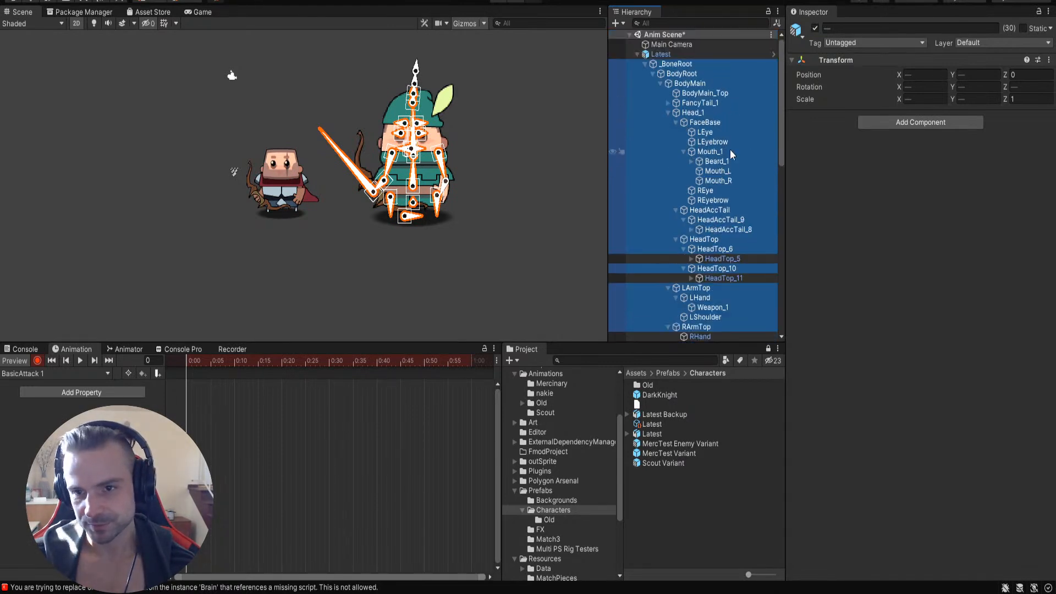
click(691, 279)
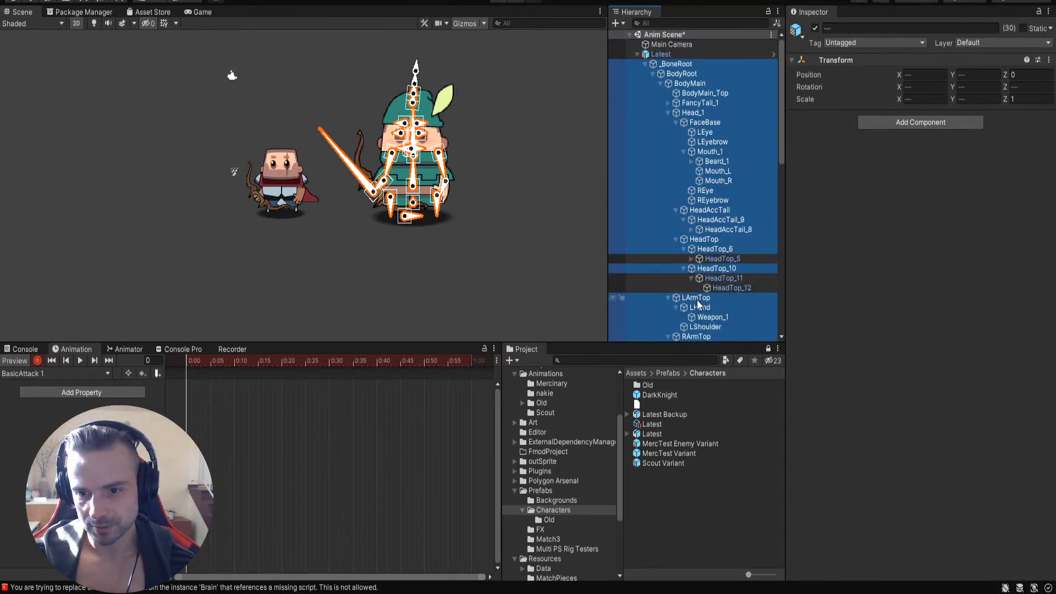
click(691, 258)
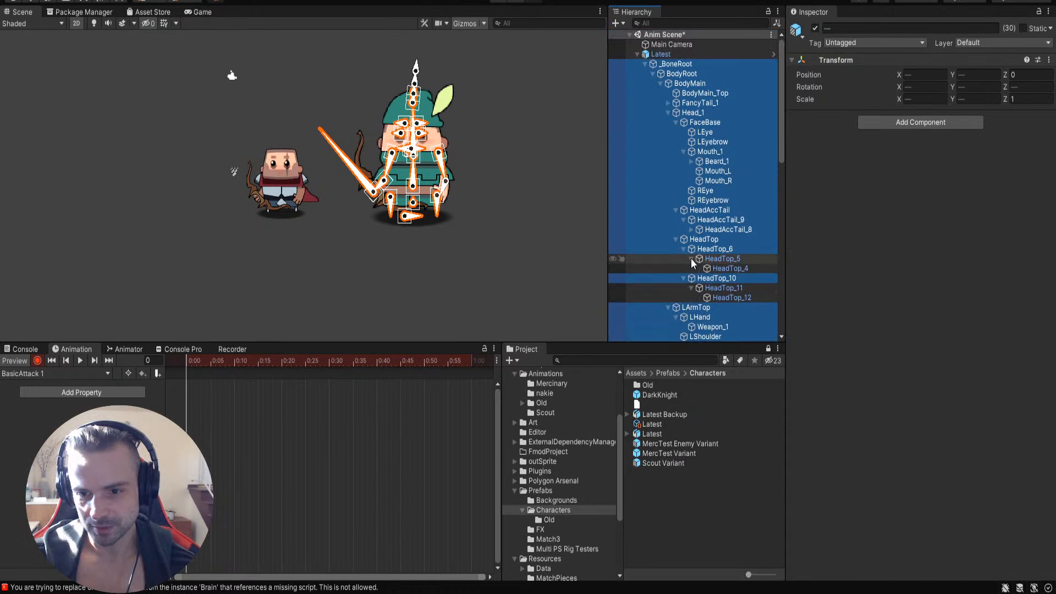
Step: Expand HeadAccTail_8 down to HeadAccTail_7, and check the beard bones, leaving Mouth_1 expanded with Beard_1 collapsed
click(691, 230)
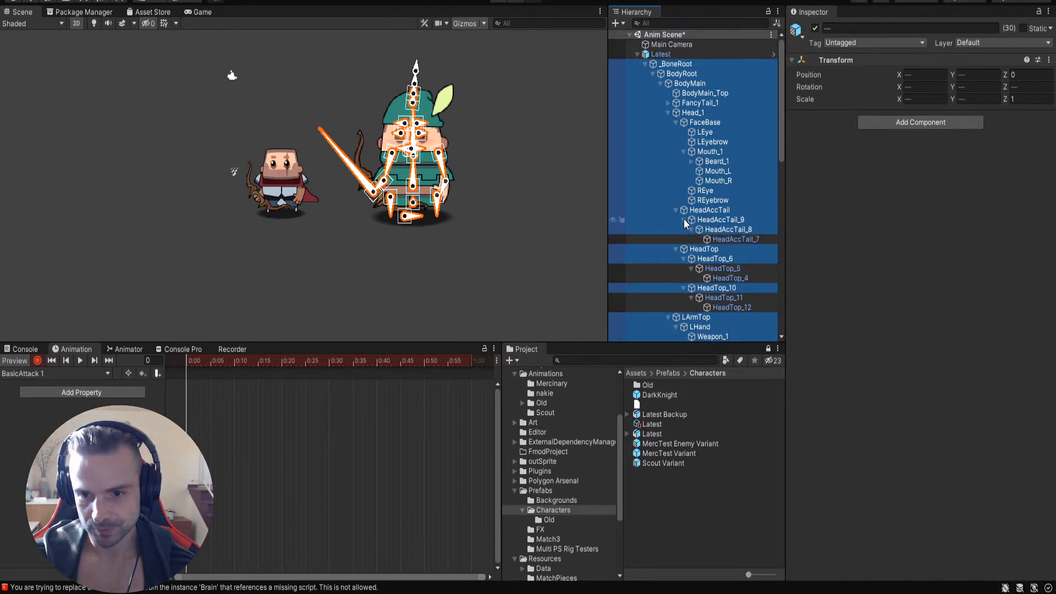
click(684, 220)
click(683, 221)
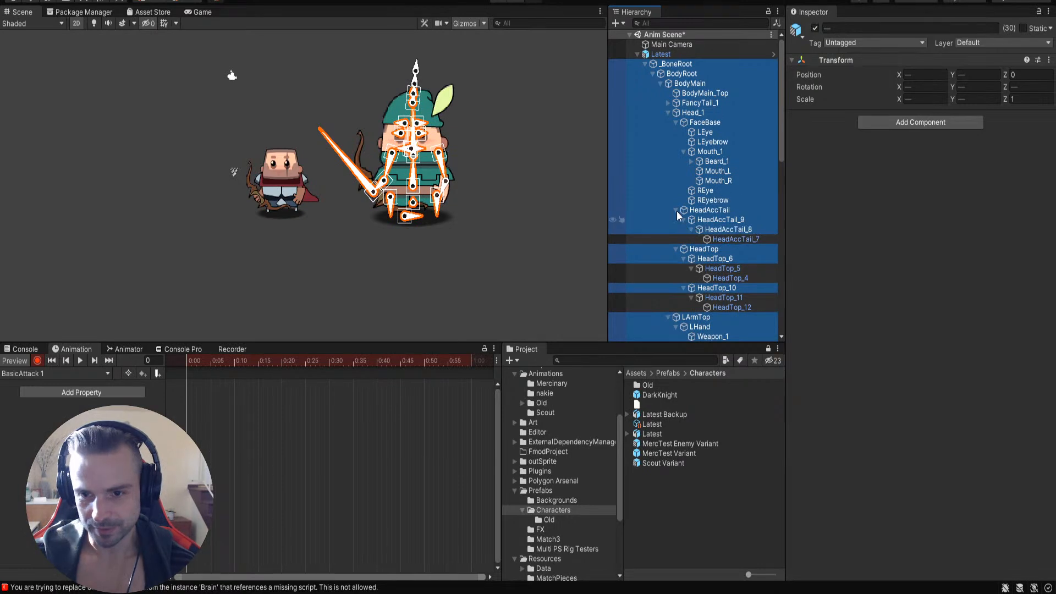
click(691, 161)
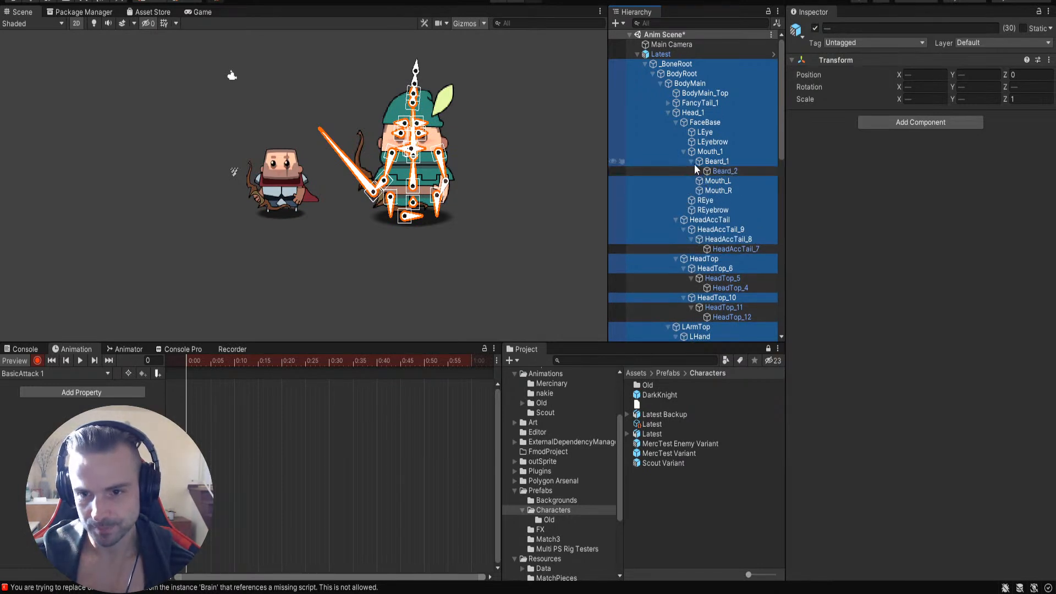
click(692, 161)
click(684, 153)
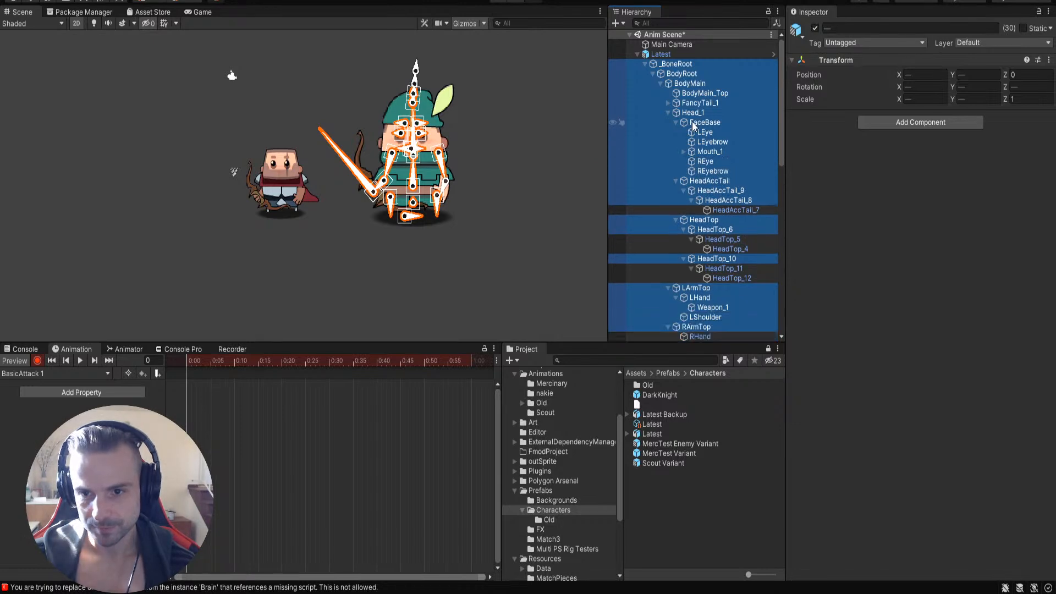
click(687, 154)
click(683, 152)
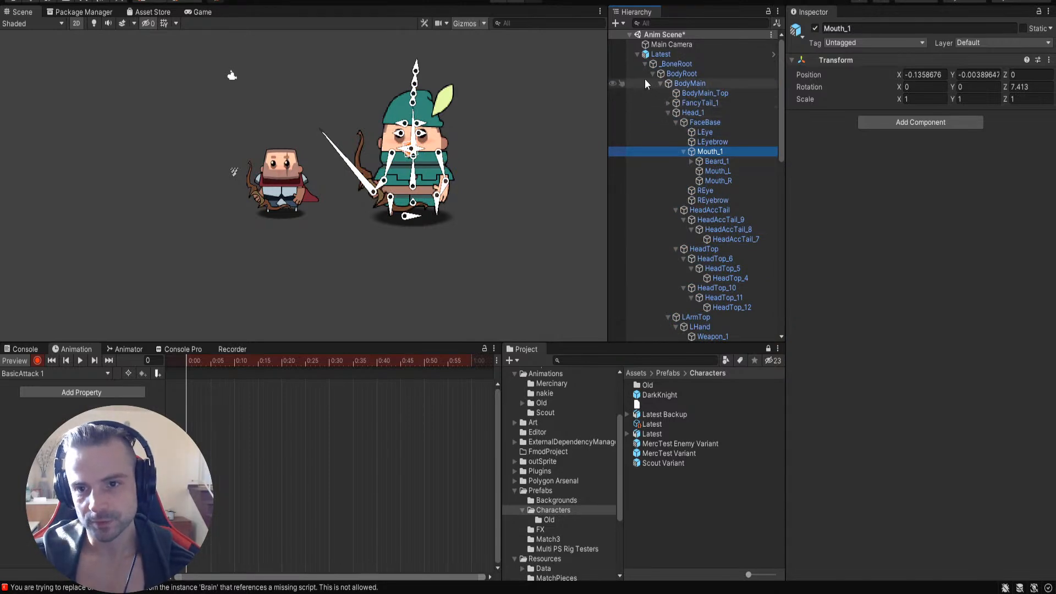
Step: Key the position, rotation and scale of Latest and its bones down to Shadow_1 at frame 0 of BasicAttack 1
click(662, 54)
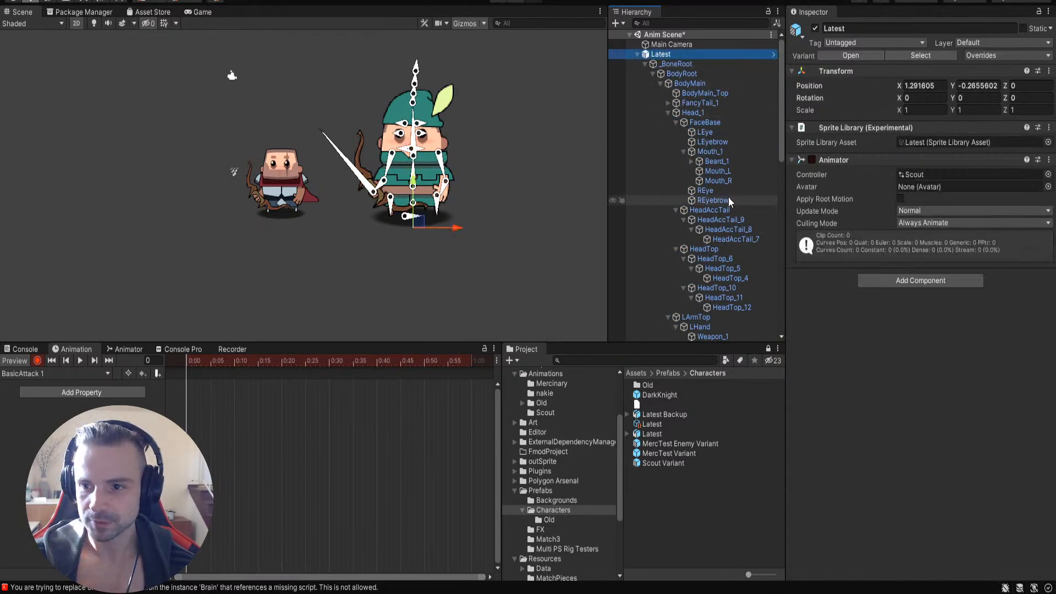
scroll(737, 181, down, 4)
scroll(732, 165, down, 3)
shift+click(702, 230)
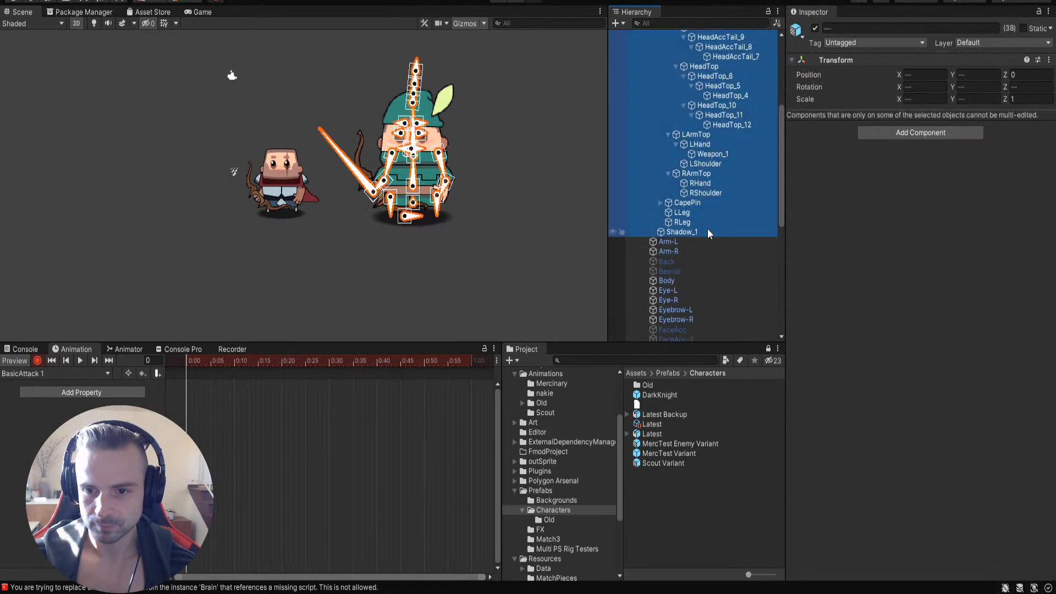
click(803, 77)
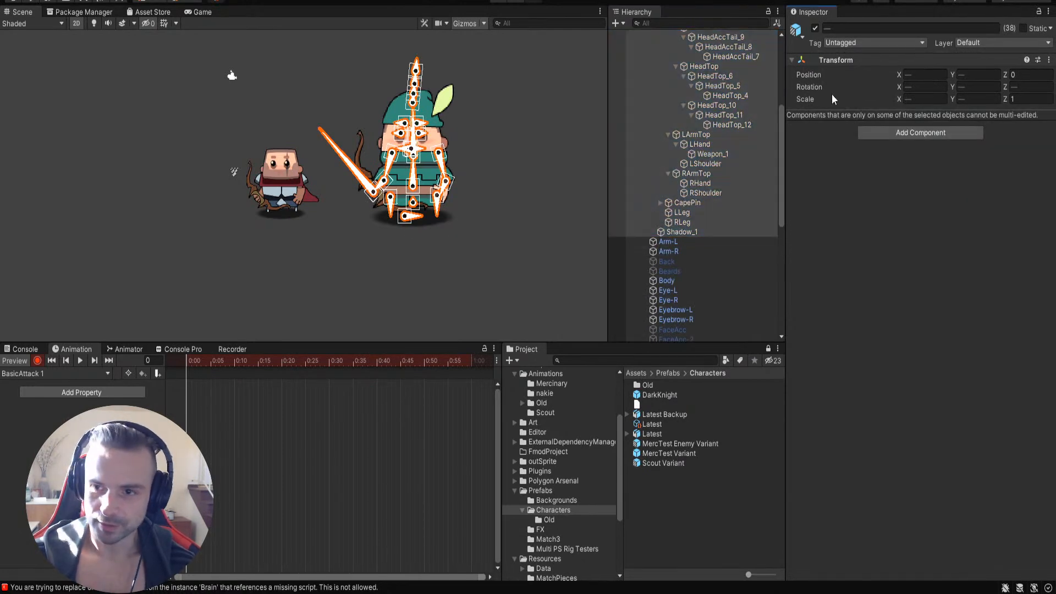
click(835, 117)
click(843, 138)
click(837, 143)
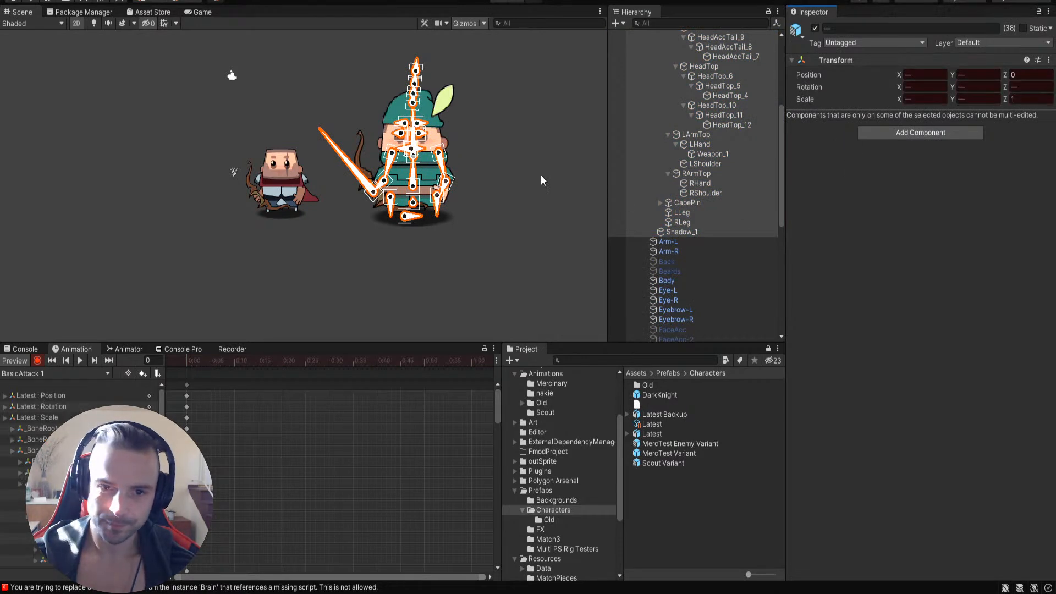
click(346, 62)
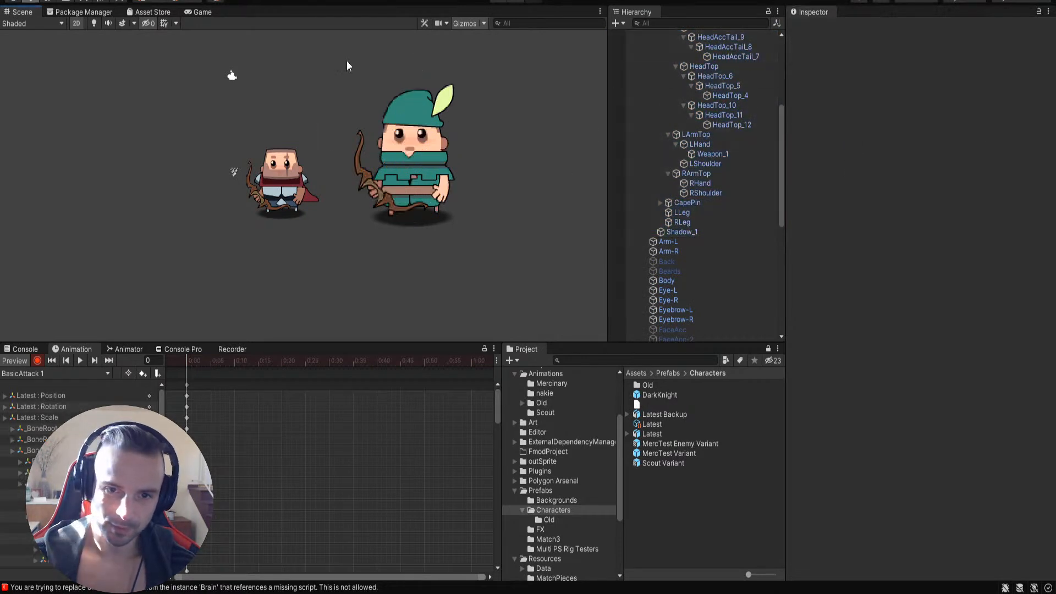
Step: Copy all the frame 0 keyframes of BasicAttack 1 and paste them at frame 60
click(186, 387)
key(ctrl+c)
click(470, 360)
key(ctrl+v)
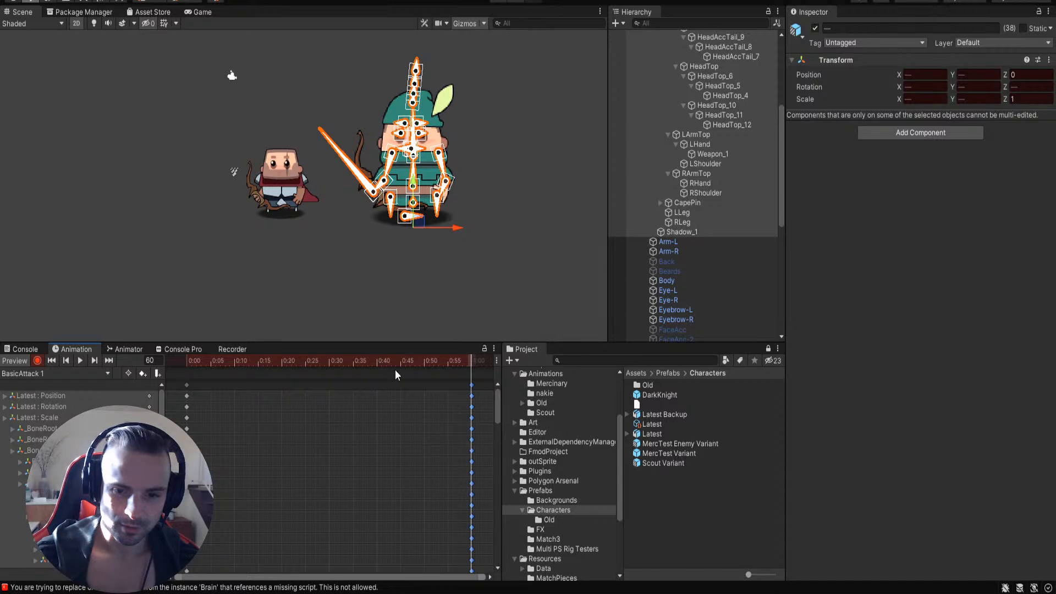
Step: Check the lengths of the template character's Idle and BasicAttack clips and the IdleCombat 1 clip on Latest
click(285, 164)
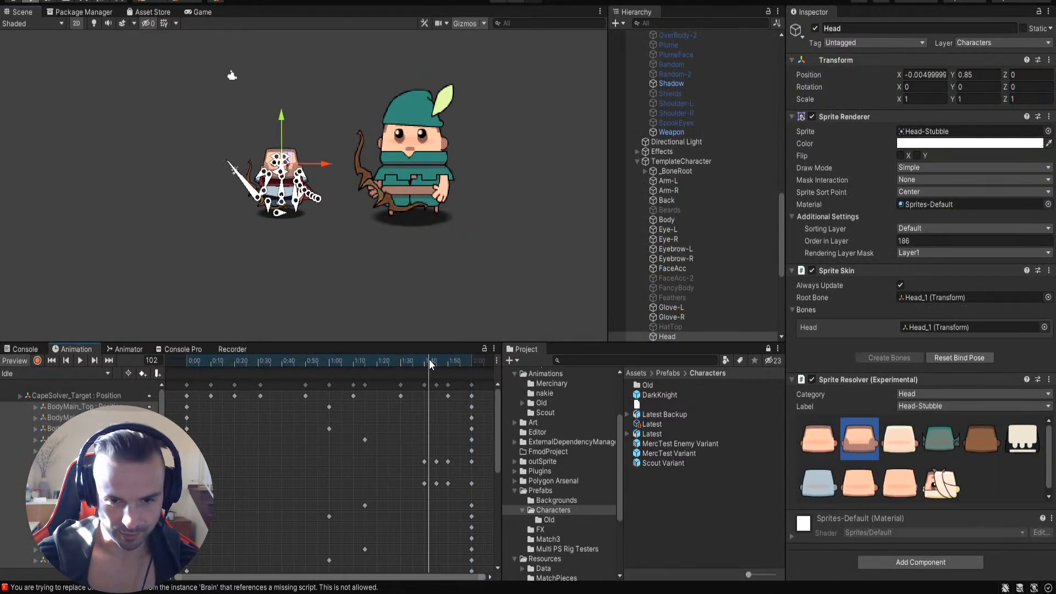
click(471, 364)
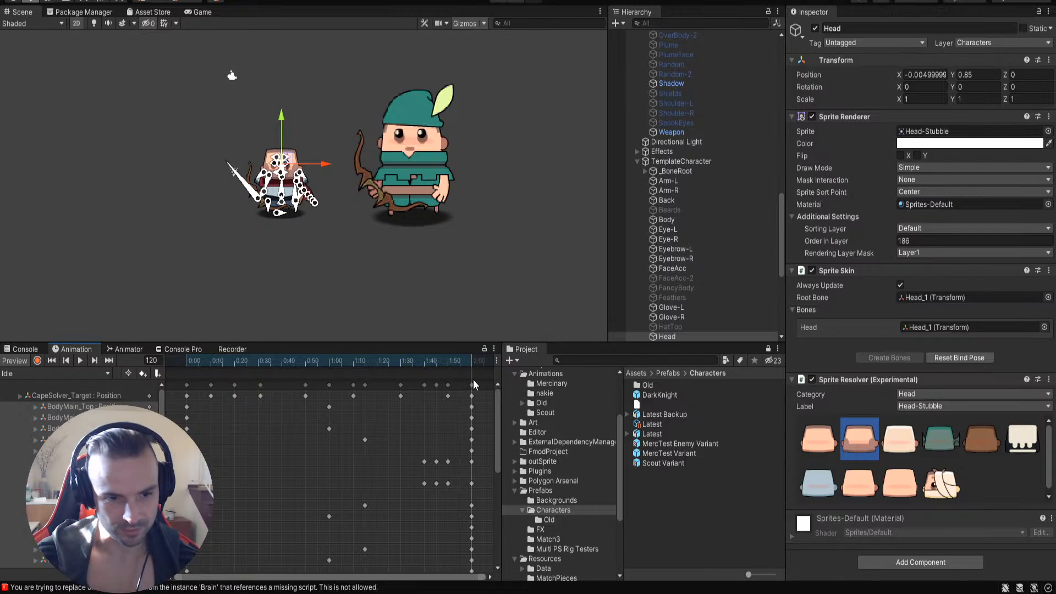
click(411, 157)
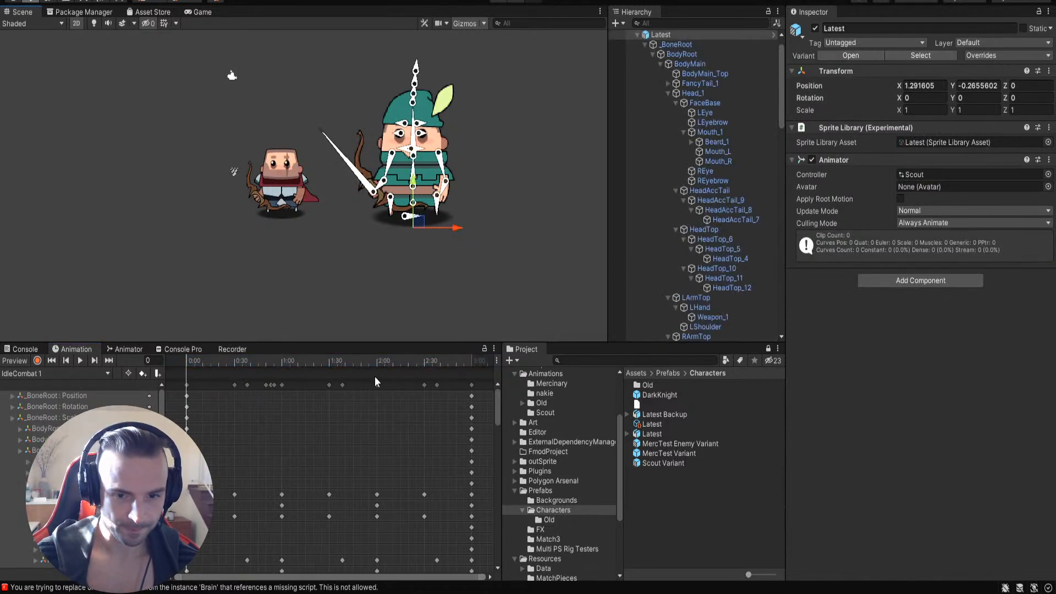
scroll(695, 152, up, 2)
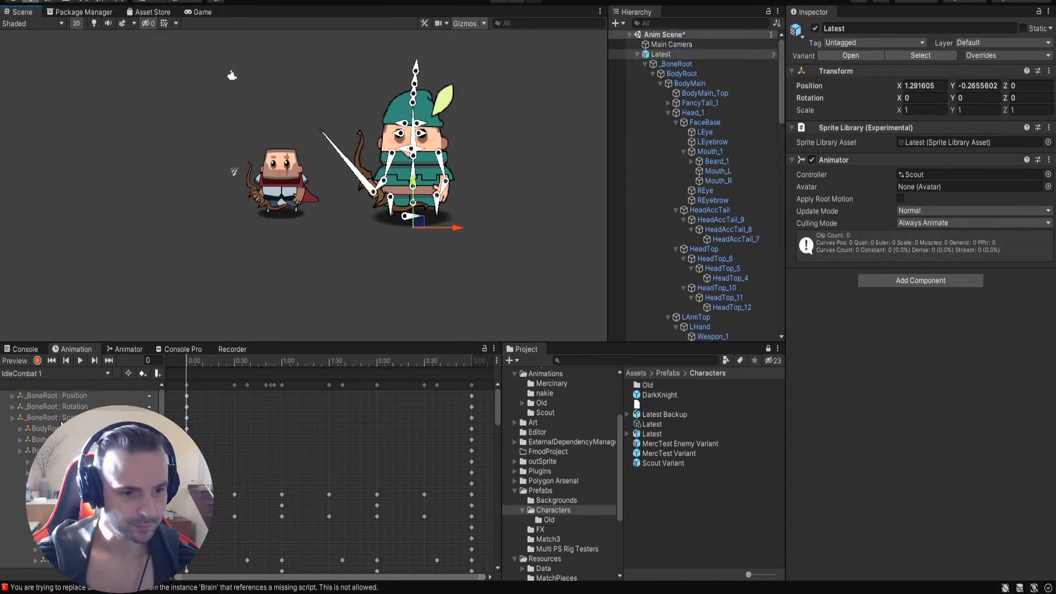
click(287, 190)
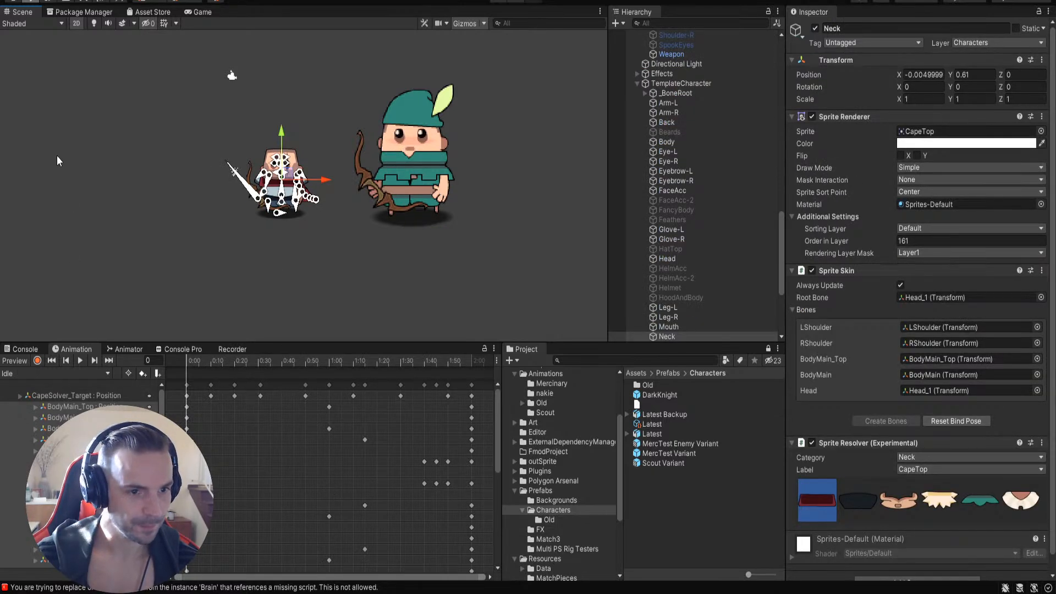
click(48, 141)
drag(209, 359, 471, 391)
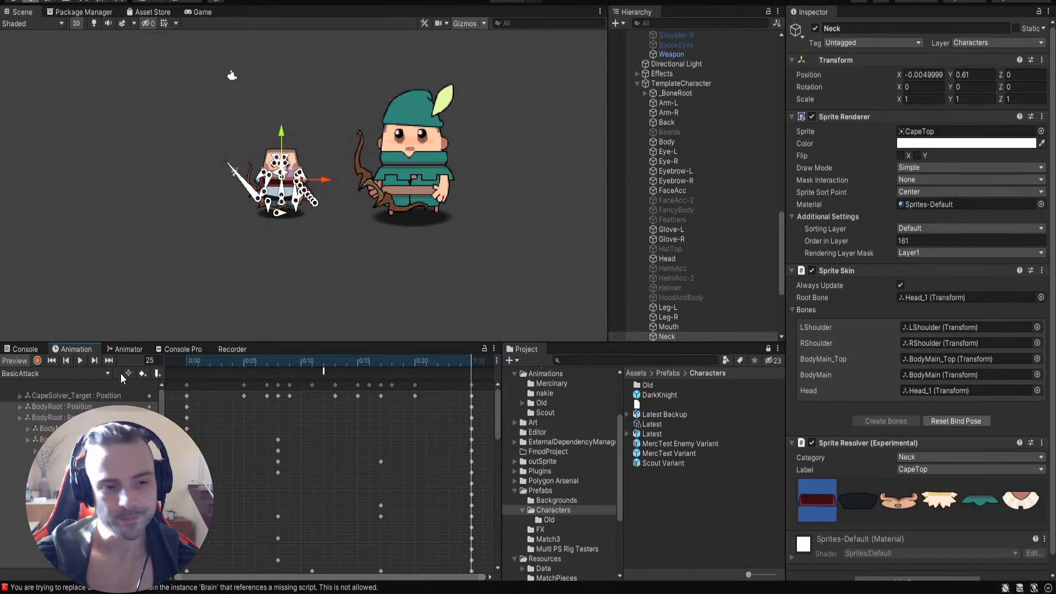
click(416, 167)
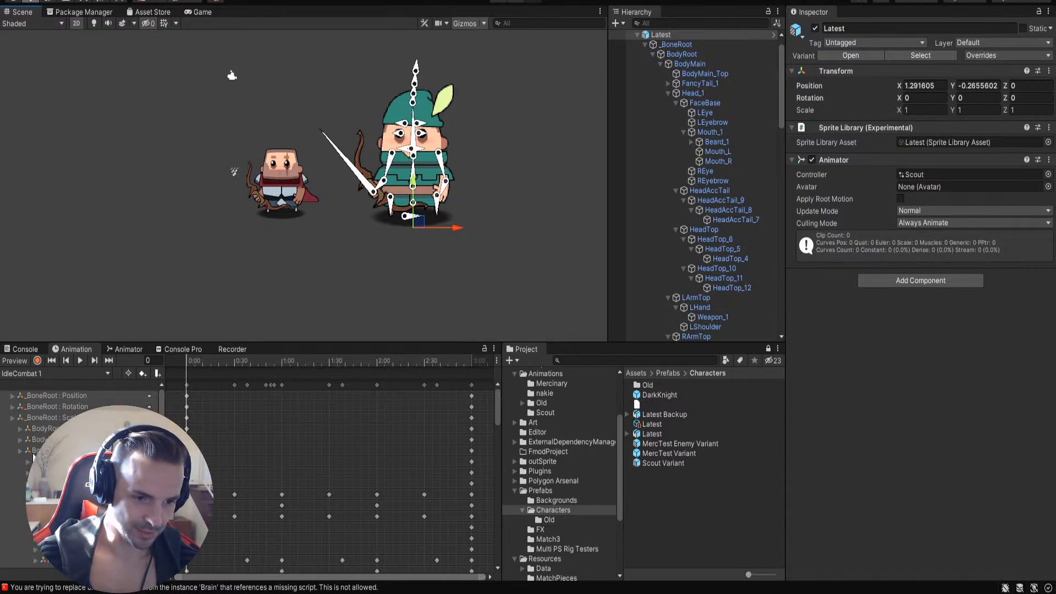
Step: Return to the BasicAttack 1 clip and try moving its end keyframes to frame 25 before restoring them to frame 60
click(28, 391)
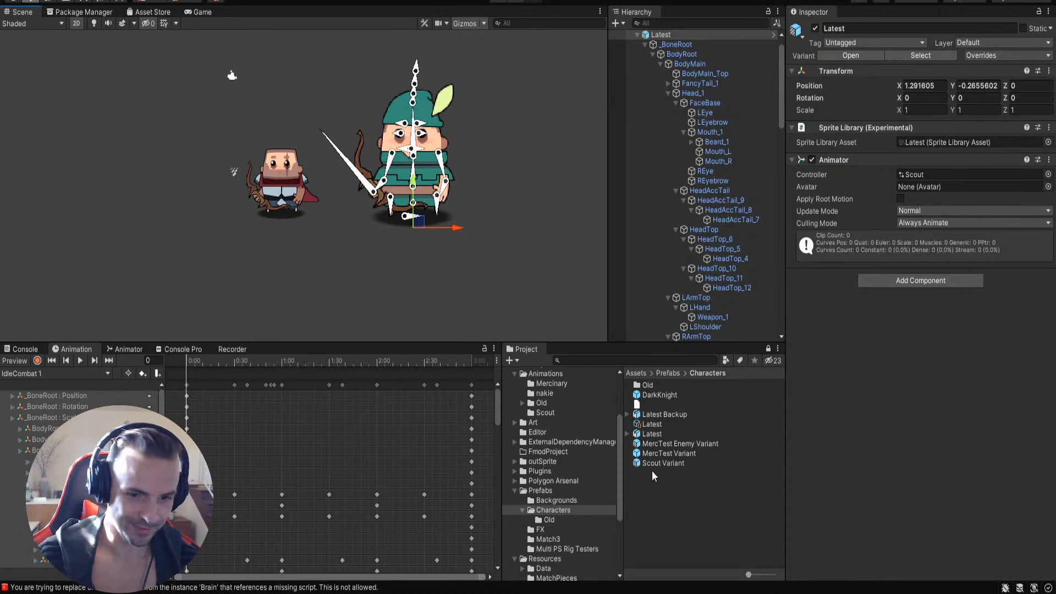
drag(472, 384, 308, 389)
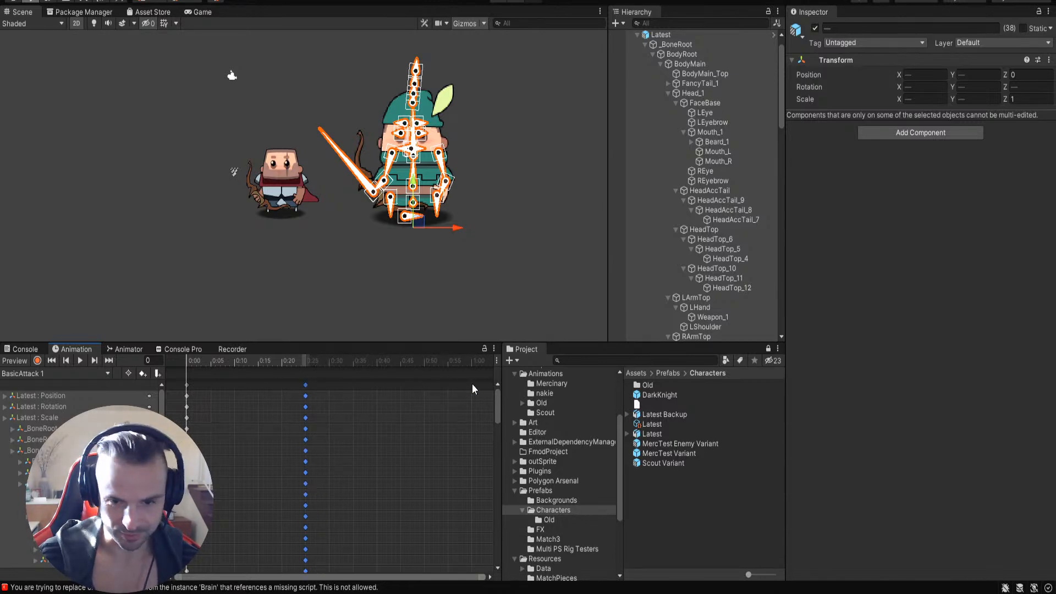
click(502, 102)
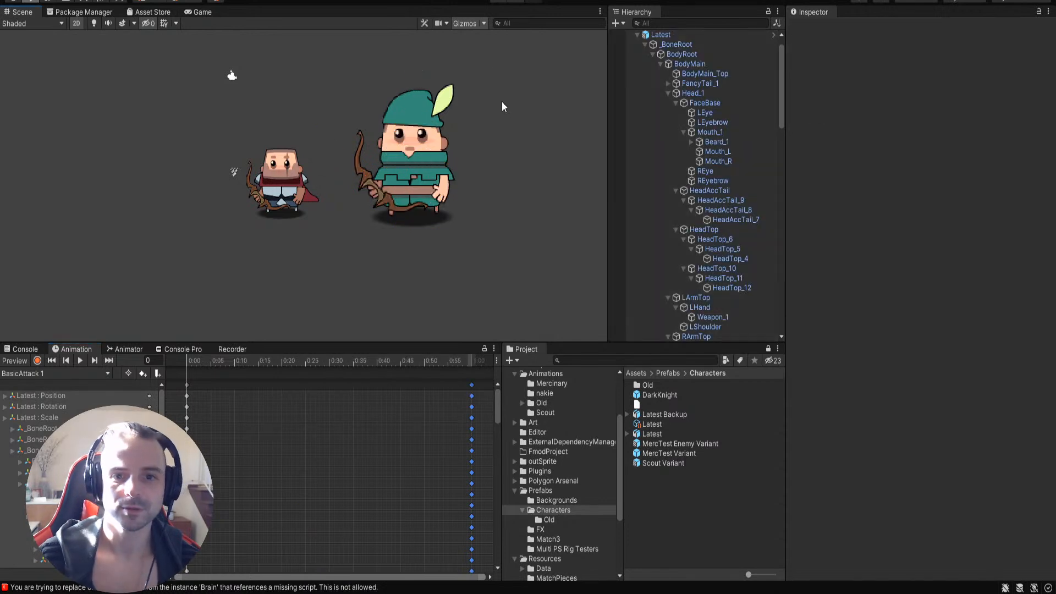
Step: Try posing LArmTop at frame 30 with recording off, raising the bow arm to about 86° rotation, and scrub back to check
drag(187, 361, 330, 381)
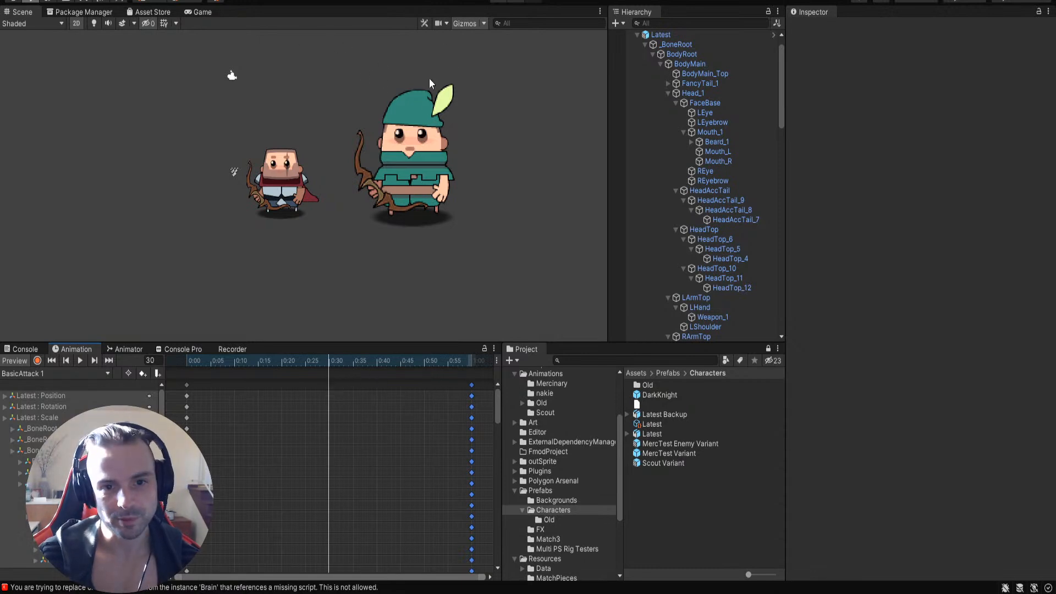
click(421, 121)
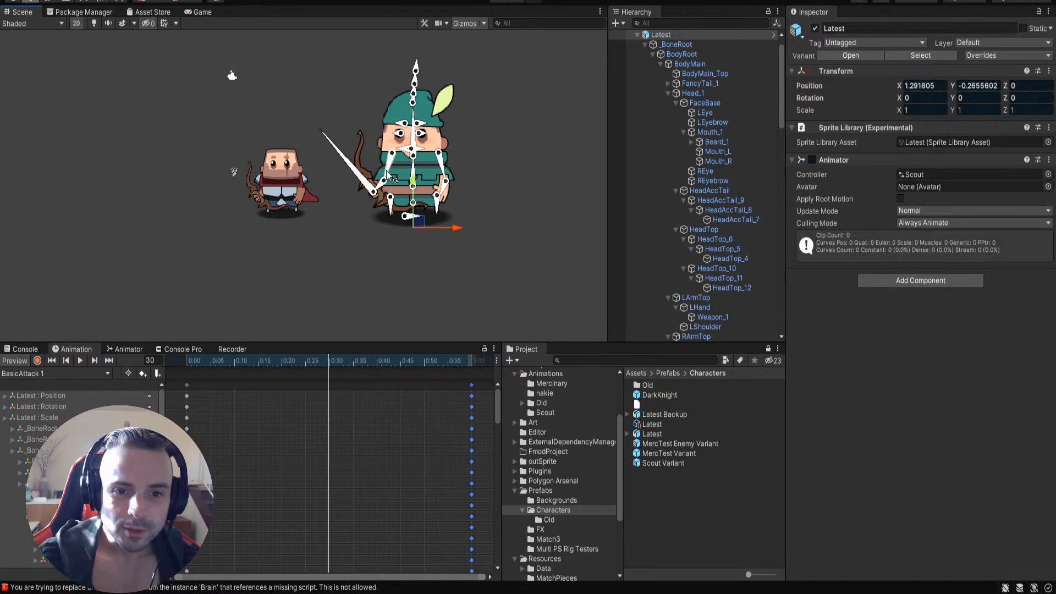
drag(389, 175, 355, 153)
click(565, 222)
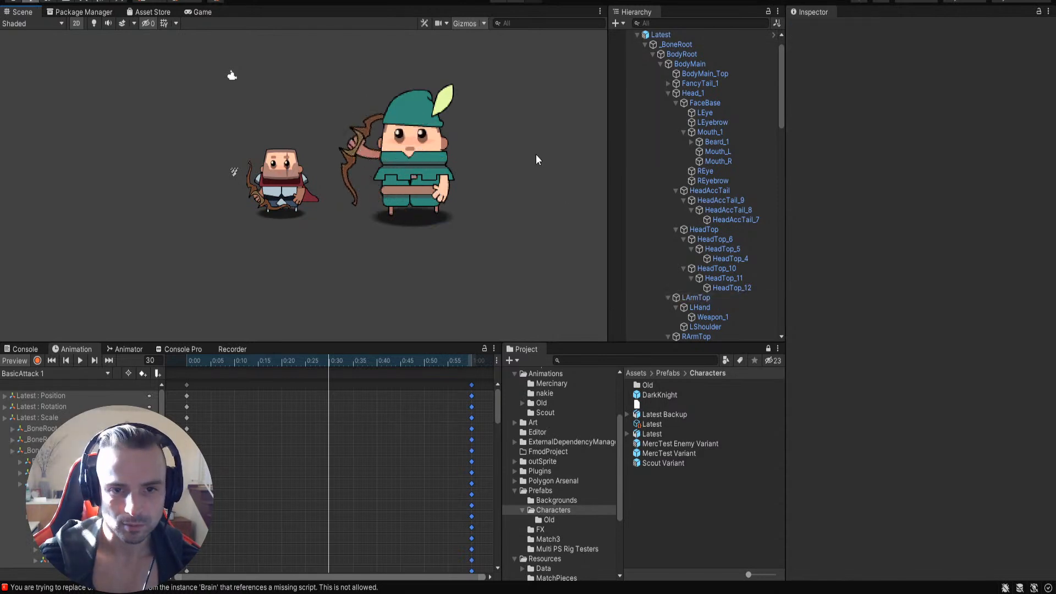
click(367, 149)
click(389, 165)
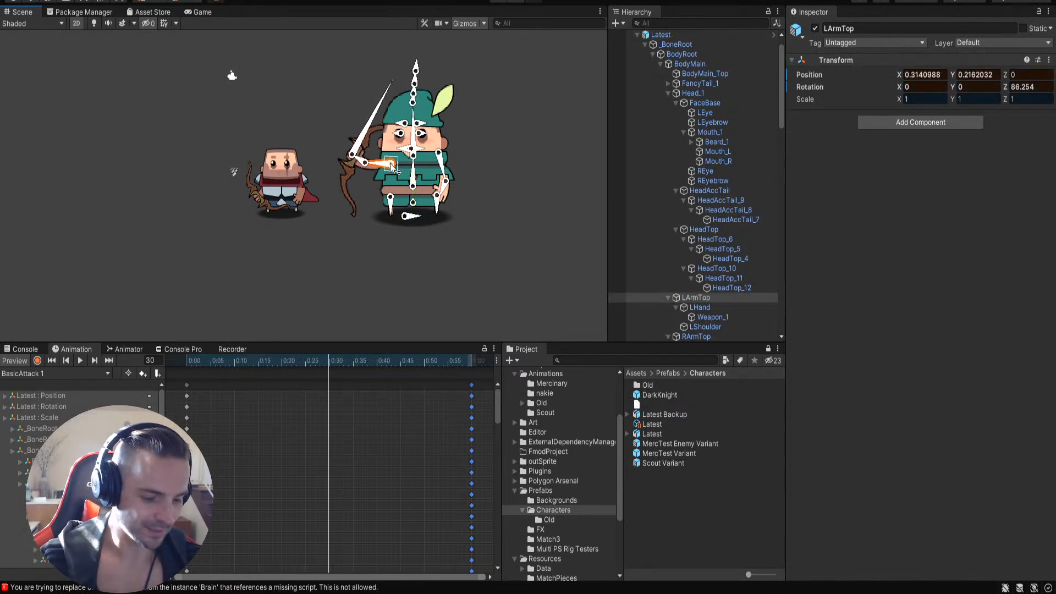
click(526, 237)
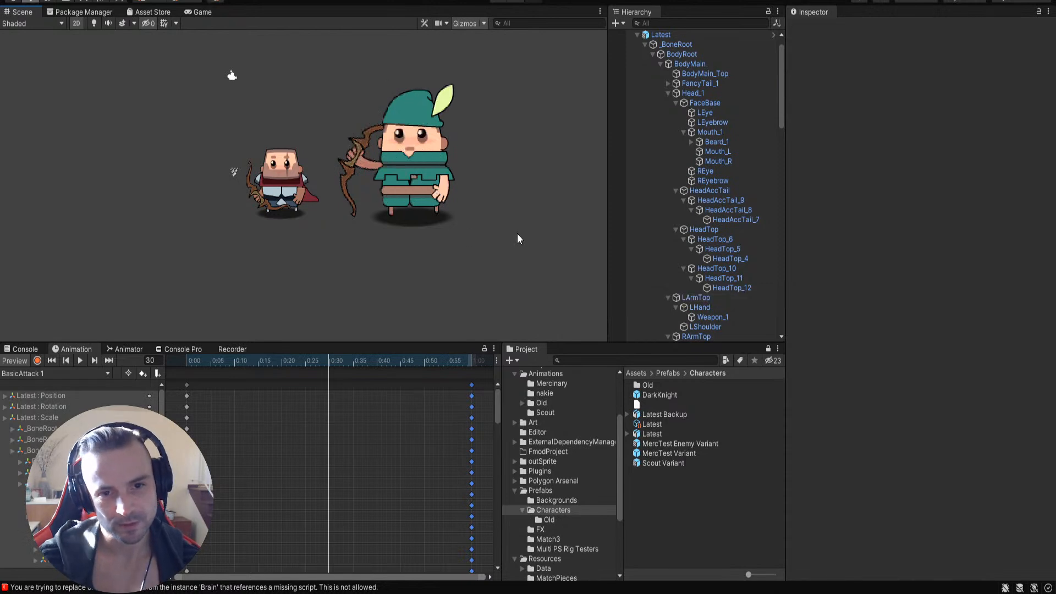
drag(325, 360, 202, 376)
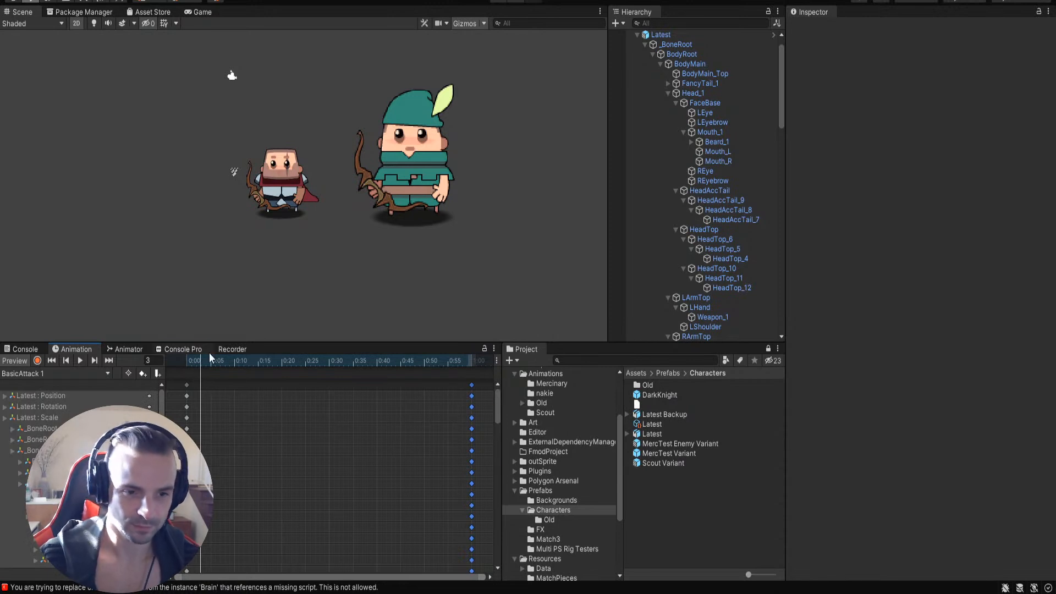
Step: Place the Console Pro window after Recorder and bring the Animation window back to the front
drag(203, 351, 242, 353)
click(118, 350)
click(77, 349)
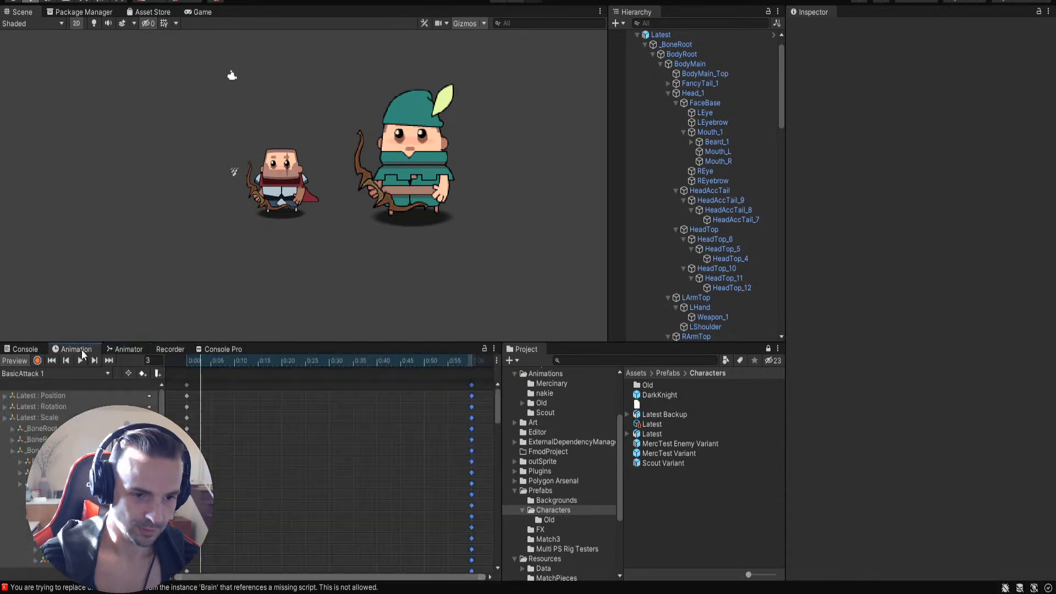
Step: Return to frame 0 of BasicAttack 1 and undo the recent pose and selection changes on Latest
click(414, 165)
drag(229, 361, 147, 371)
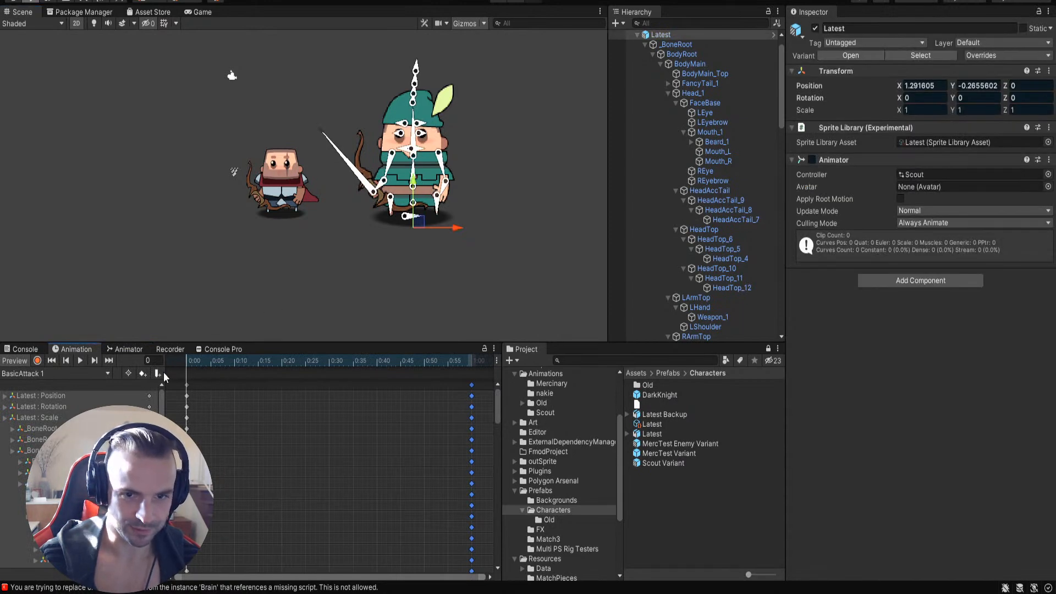
drag(291, 389, 462, 397)
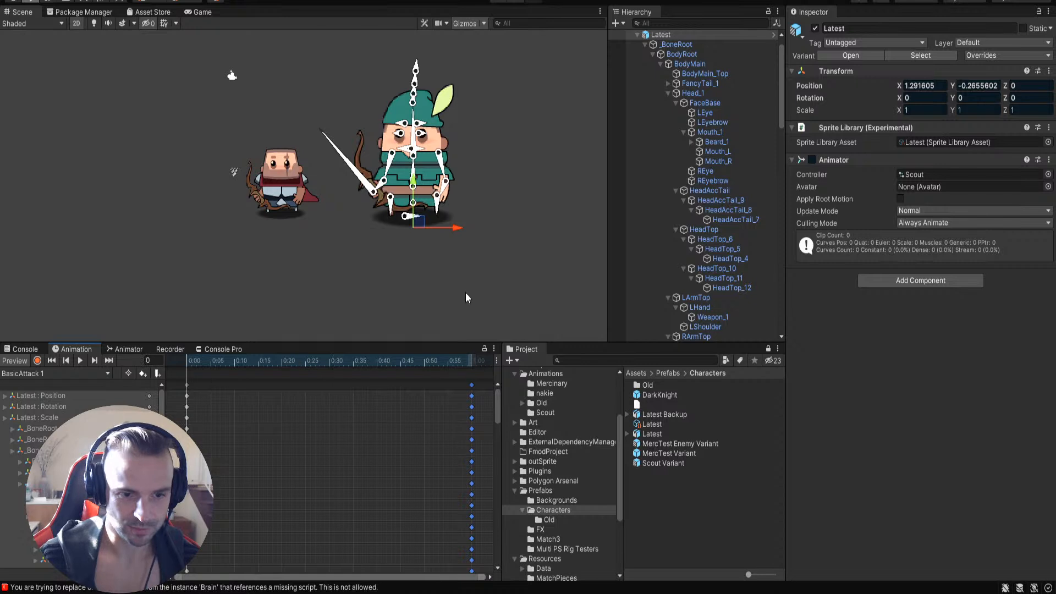
click(495, 195)
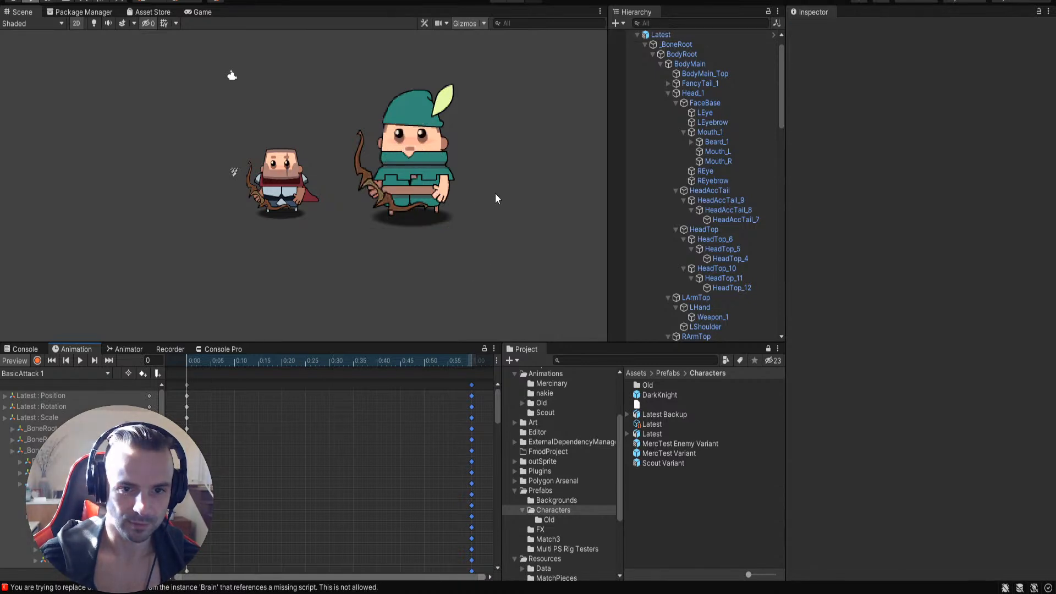
key(ctrl+z)
key(ctrl+z)
key(ctrl+z)
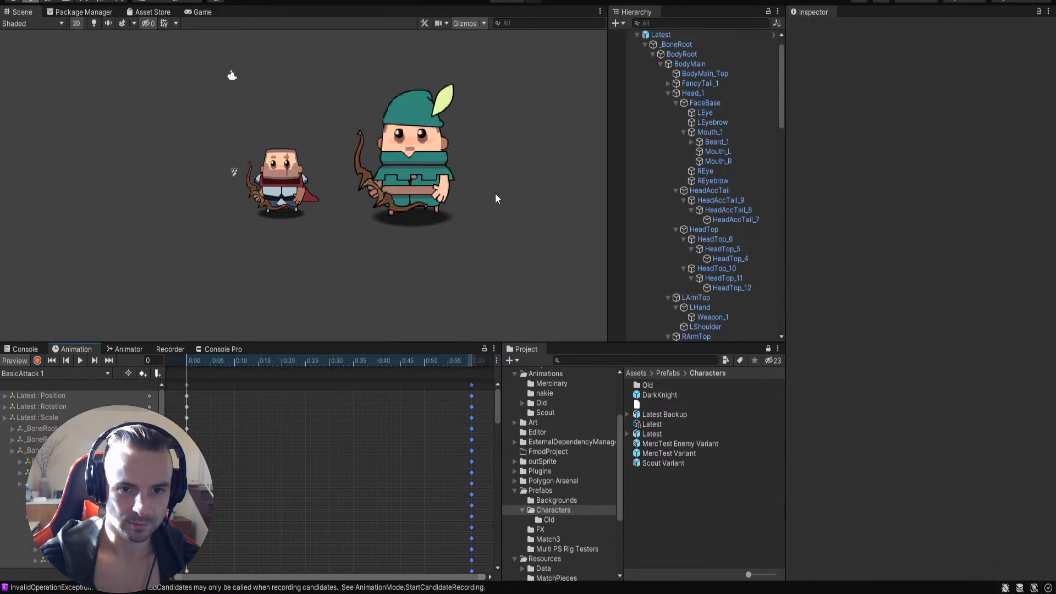
key(ctrl+z)
key(ctrl+z)
key(ctrl+z)
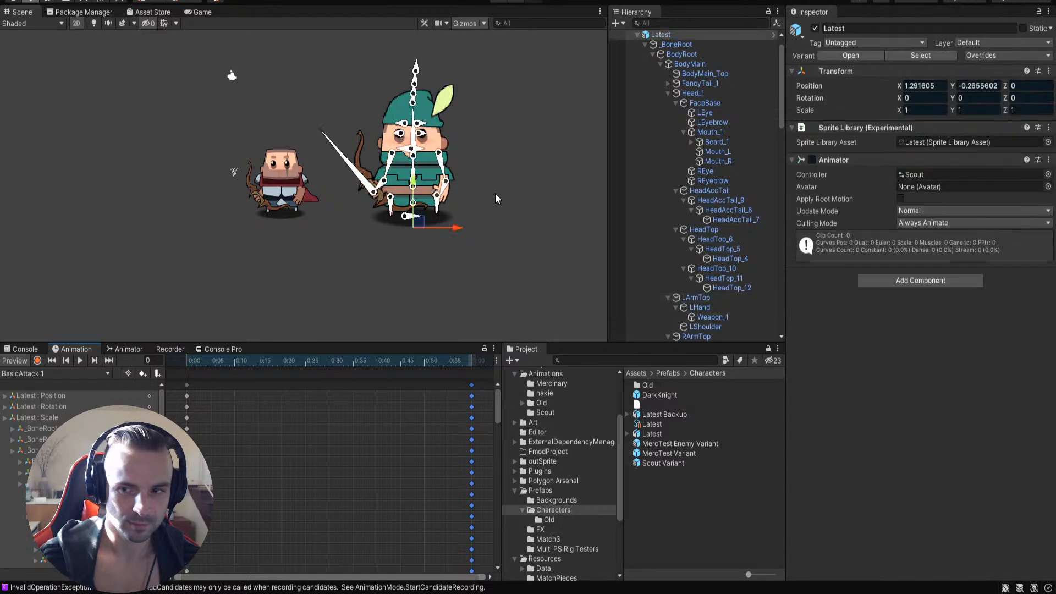
Step: Turn on recording for BasicAttack 1, and undo a trial move of LArmTop at frame 0
click(495, 193)
click(378, 196)
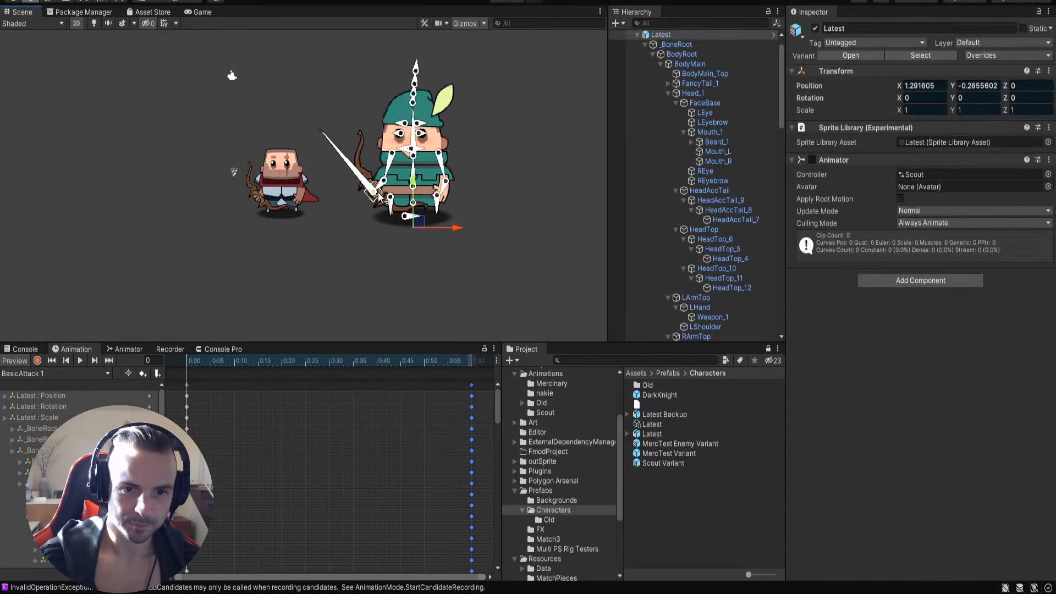
drag(217, 369, 329, 398)
click(36, 361)
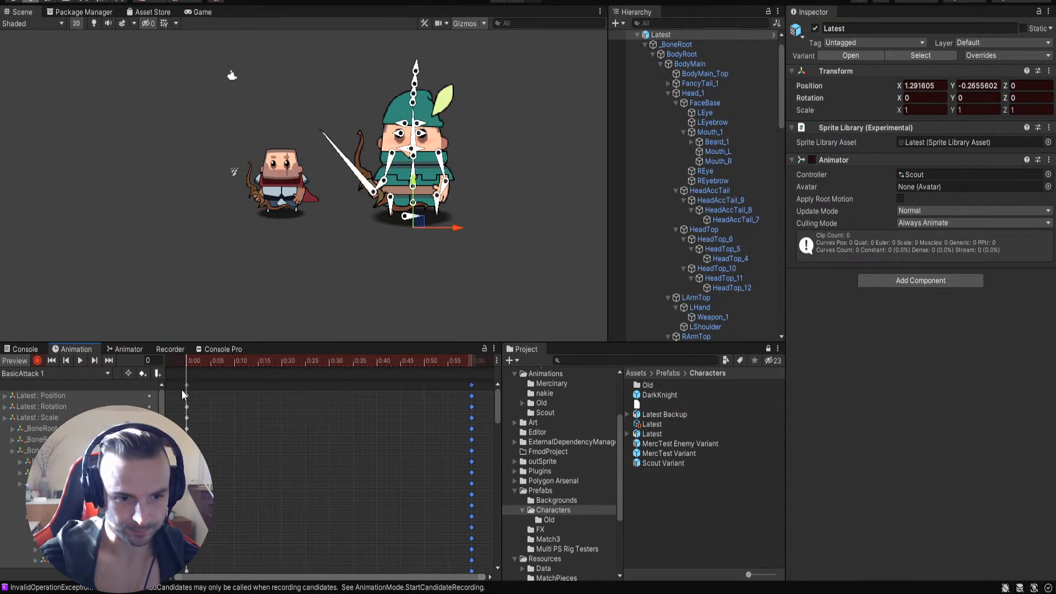
drag(398, 160, 392, 168)
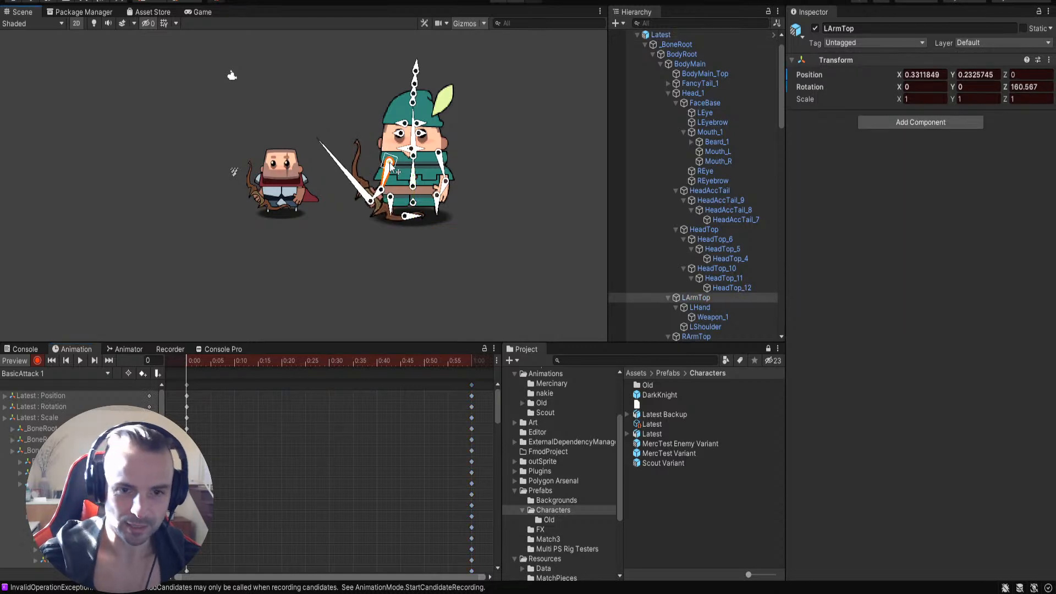
key(ctrl+z)
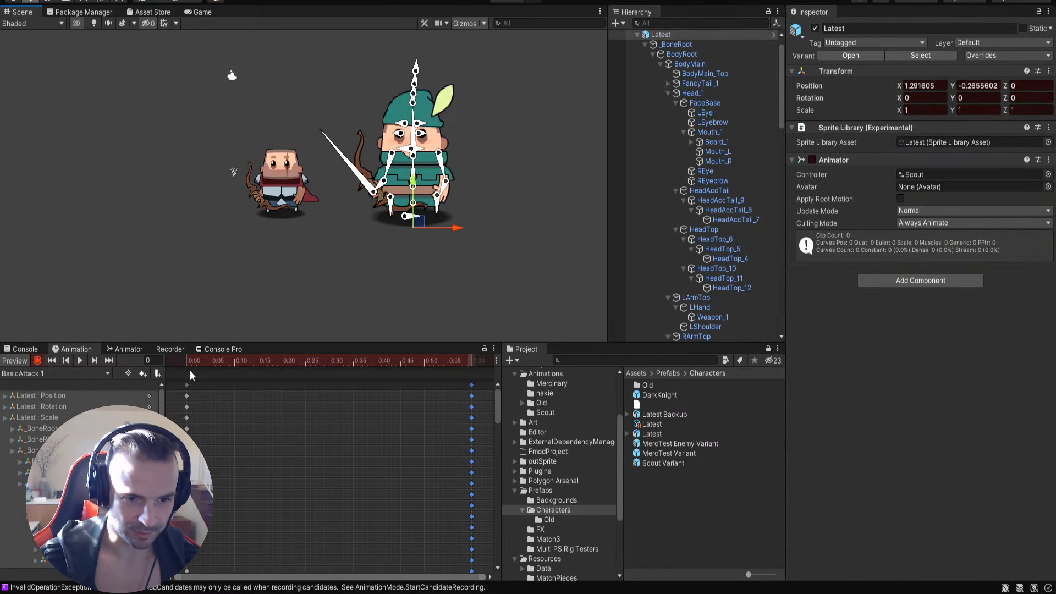
Step: At frame 30, record LArmTop moved and rotated to about 88° so that the bow arm is raised
click(330, 363)
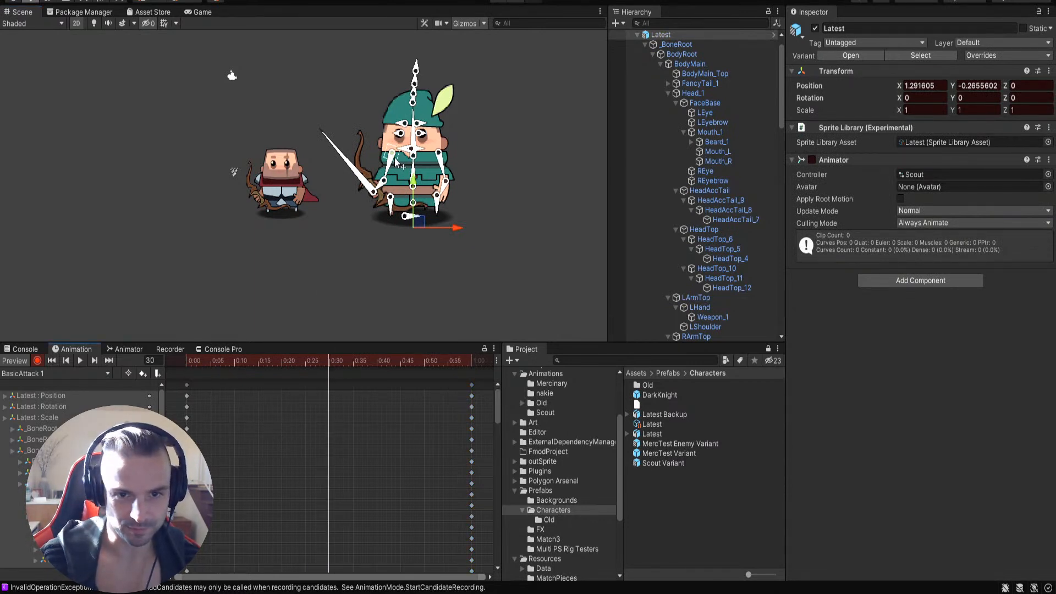
drag(396, 161, 392, 171)
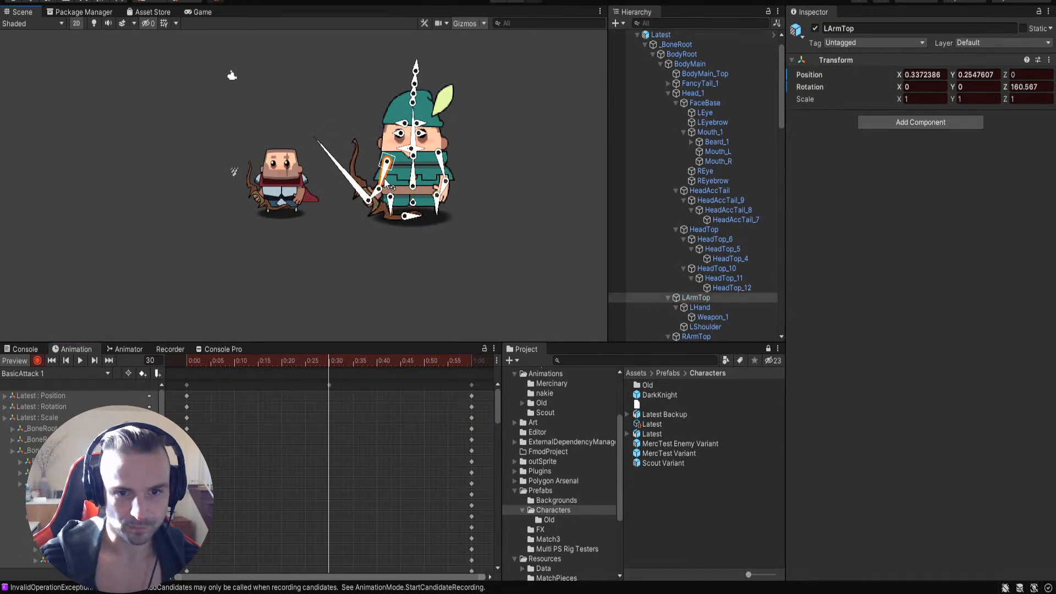
mouse_move(391, 187)
mouse_down()
mouse_move(371, 179)
mouse_move(392, 170)
mouse_up()
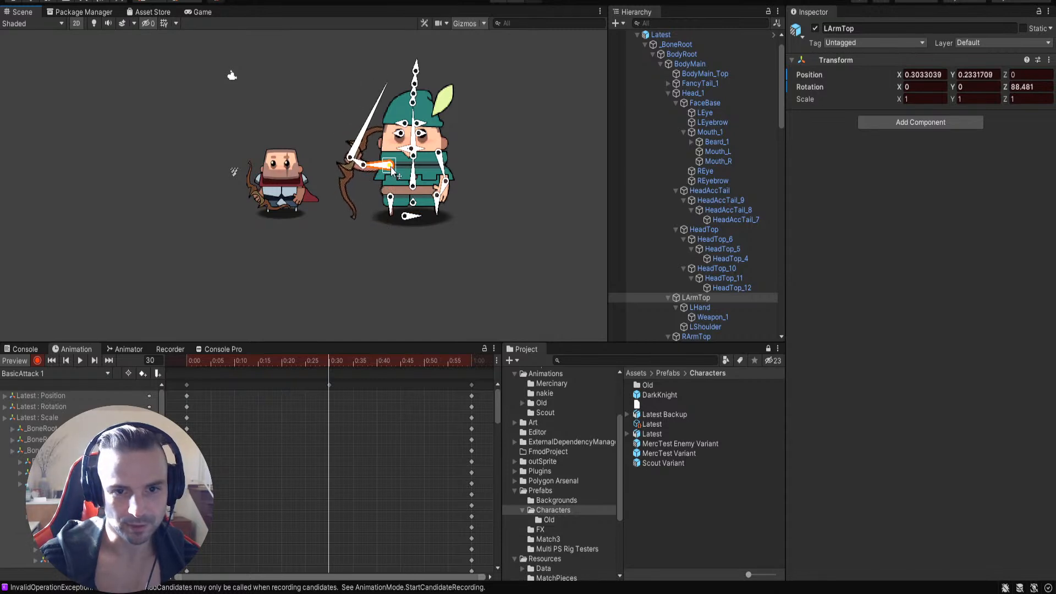
Step: At frame 30, record RArmTop moved inward and rotated to about -221° so that the hand crosses the belly
scroll(440, 154, up, 5)
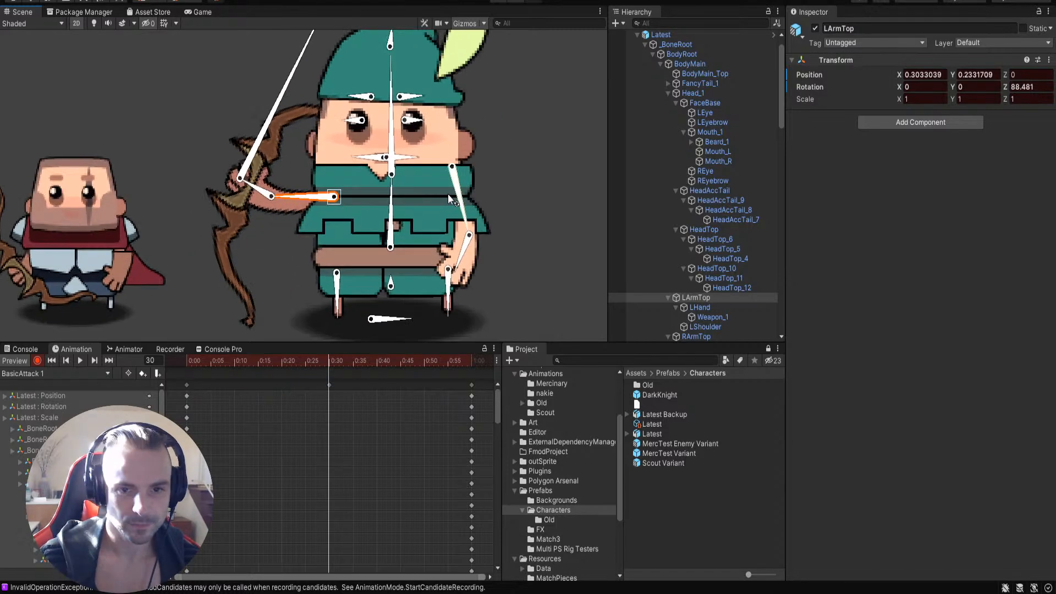
scroll(499, 230, down, 4)
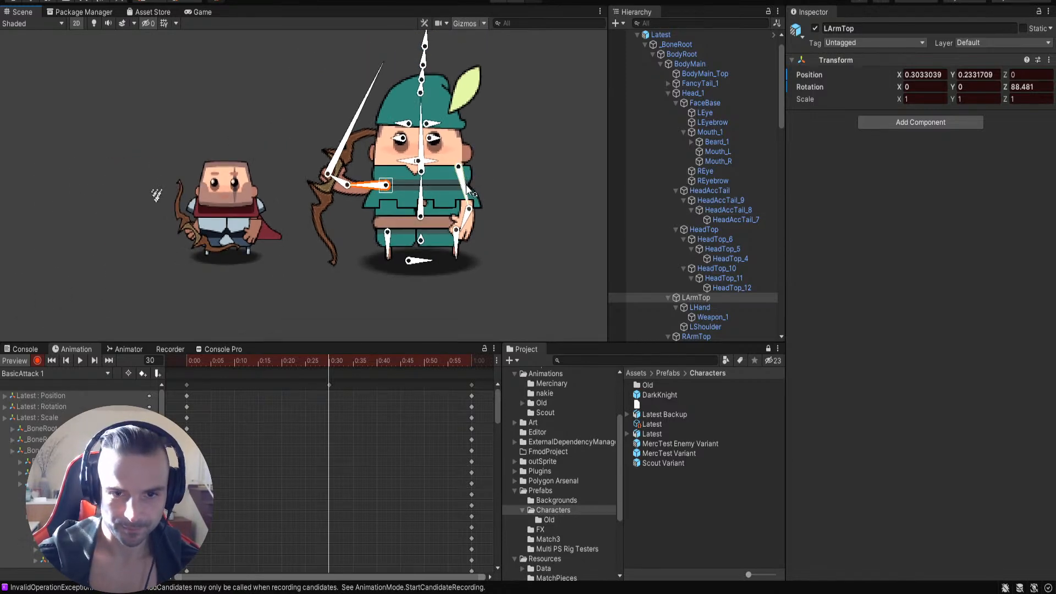
click(467, 190)
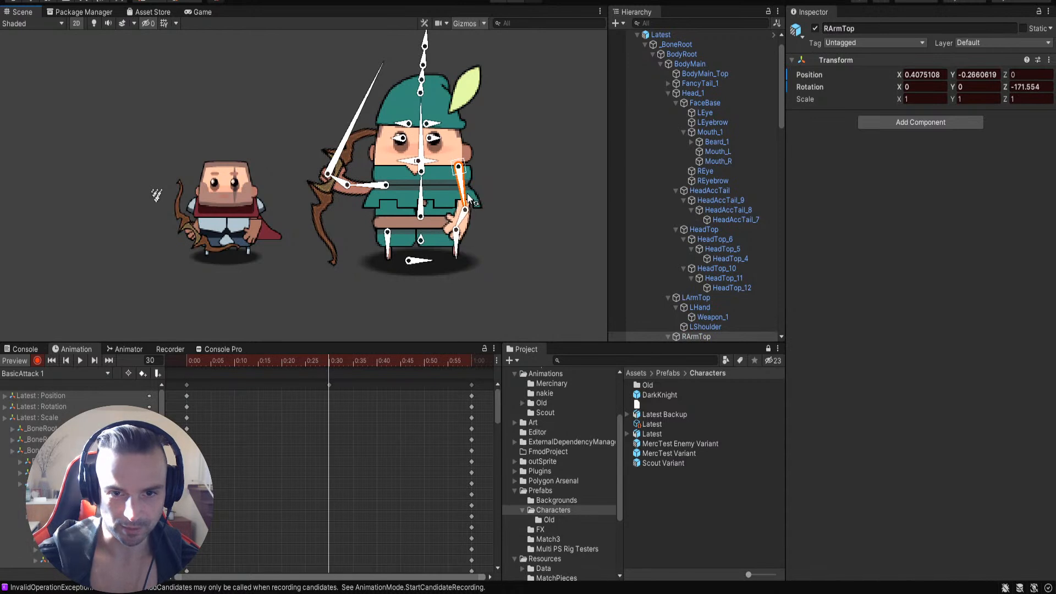
drag(469, 200, 463, 179)
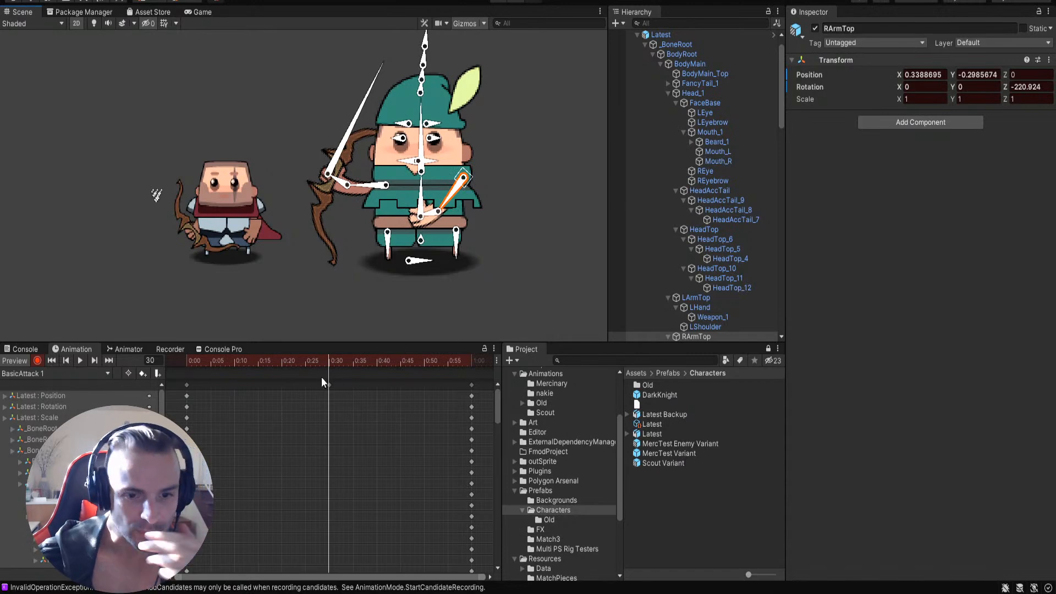
Step: Play BasicAttack 1 from frame 0 and scrub back near frame 30 to review the movement of both arms
drag(334, 359, 183, 366)
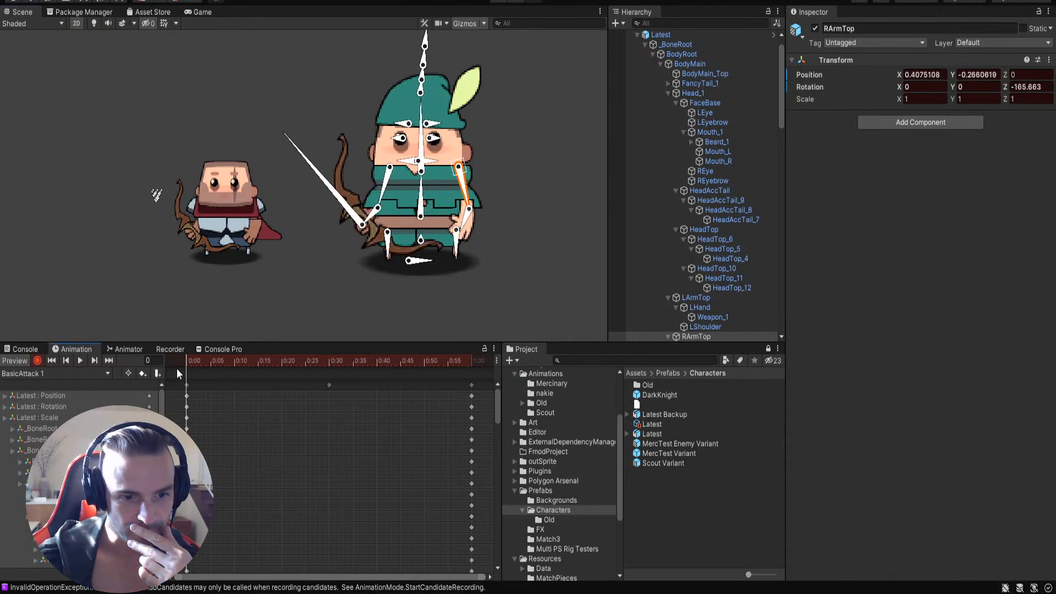
click(81, 360)
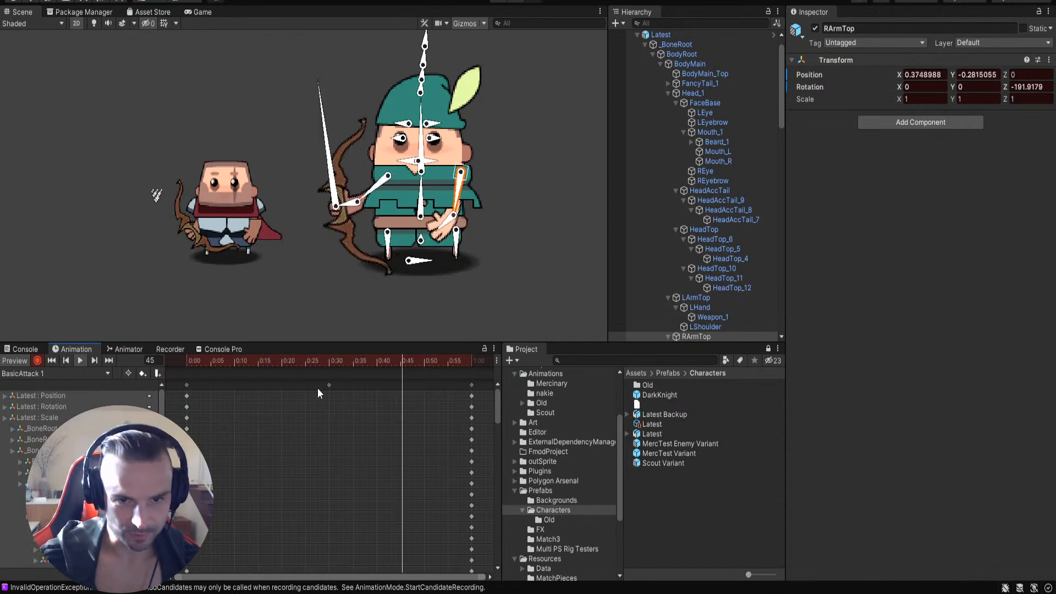
mouse_move(364, 361)
mouse_down()
mouse_move(141, 387)
mouse_move(238, 371)
mouse_move(324, 378)
mouse_up()
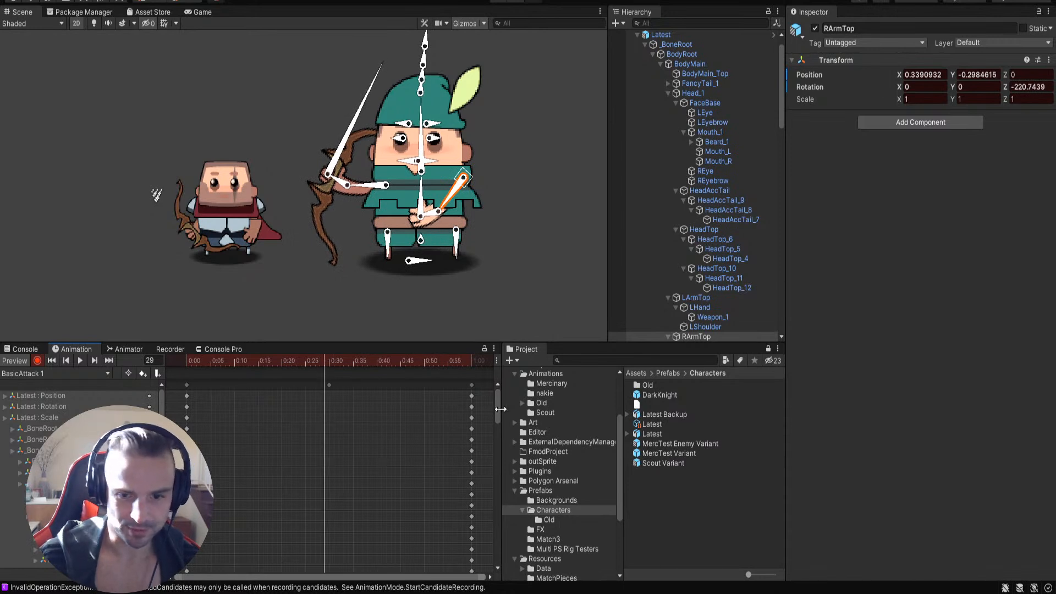
Step: Return to frame 30 and remove CapePin's position, rotation and scale properties from BasicAttack 1
drag(498, 410, 497, 364)
click(328, 358)
drag(496, 405, 492, 514)
scroll(482, 517, down, 3)
scroll(99, 408, down, 4)
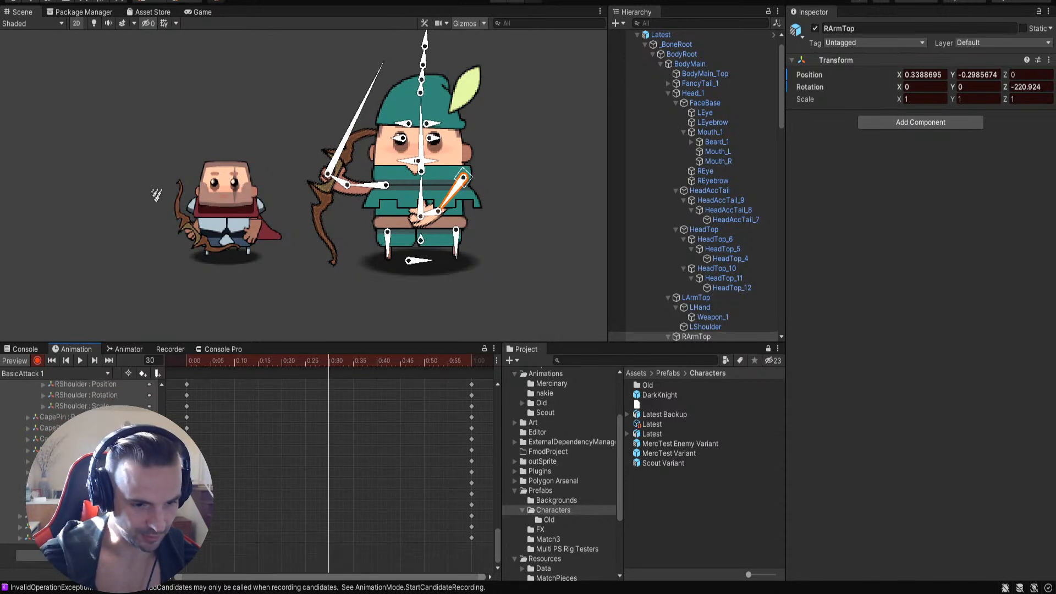
click(99, 407)
click(99, 417)
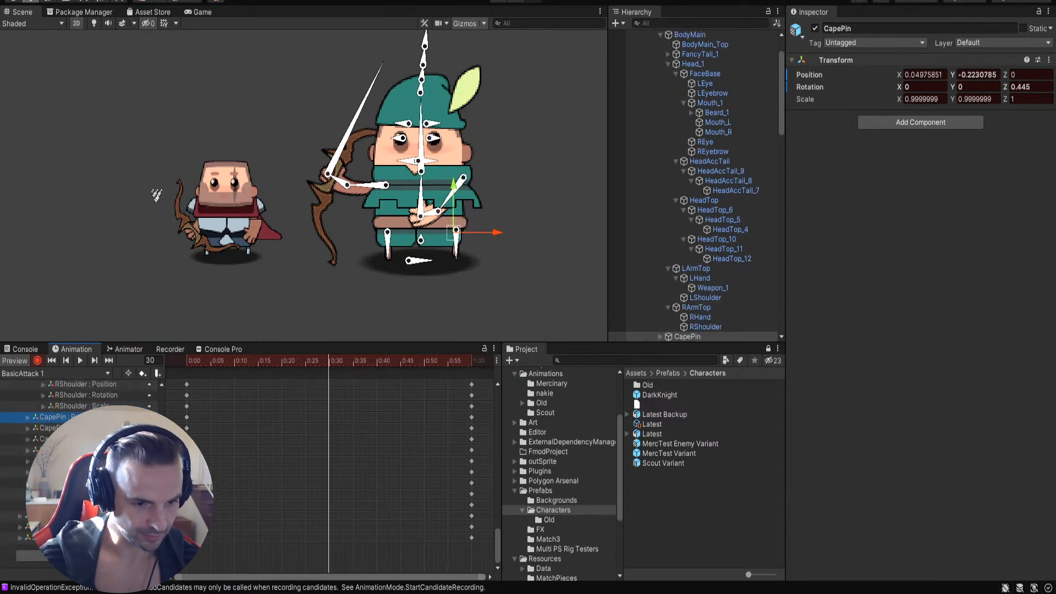
shift+click(99, 439)
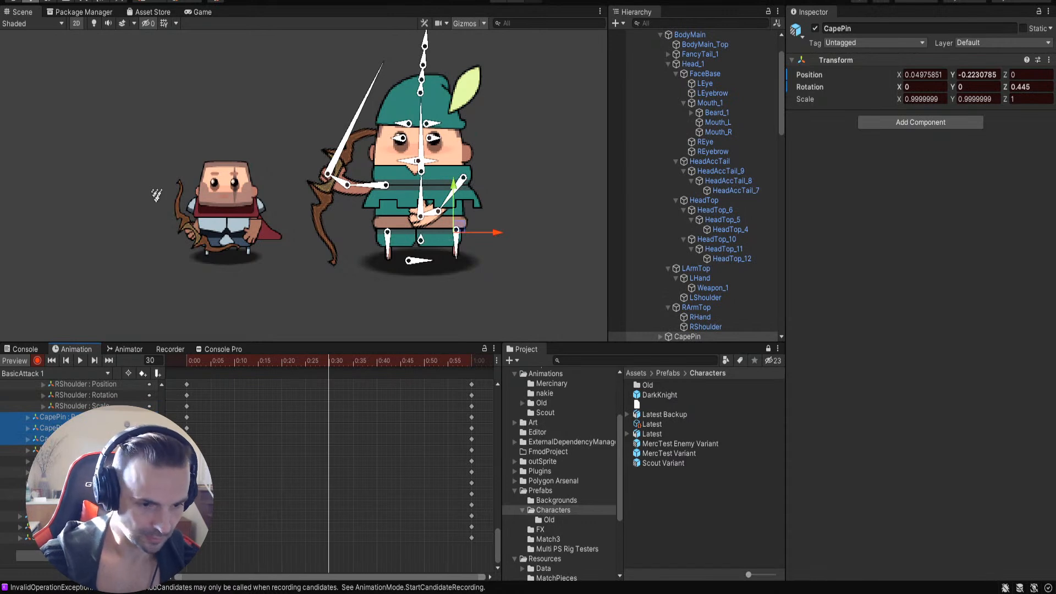
Step: Remove RShoulder's position, rotation and scale properties from the clip
scroll(83, 418, up, 3)
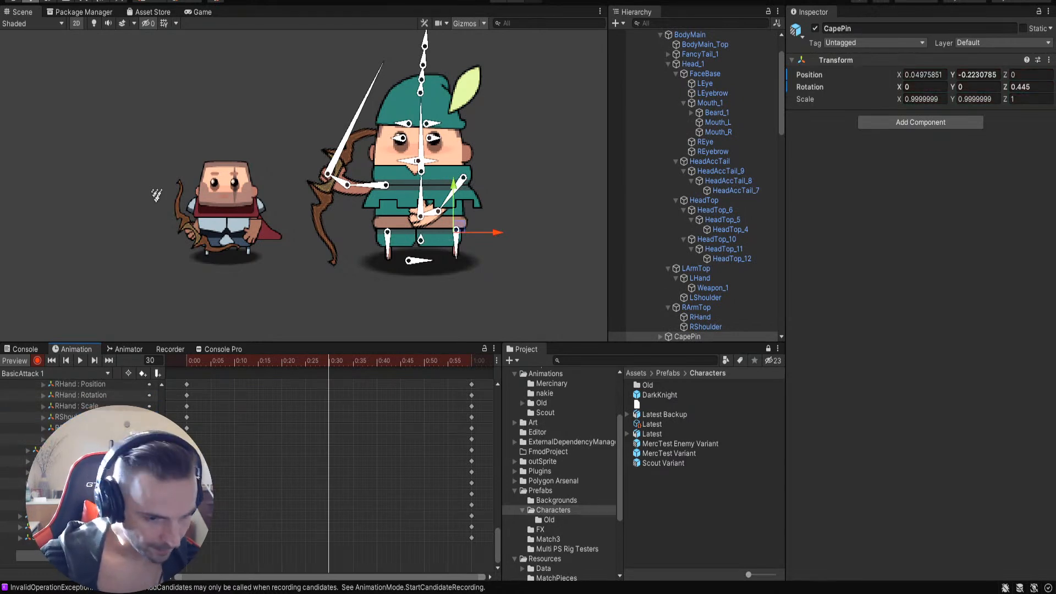
click(83, 439)
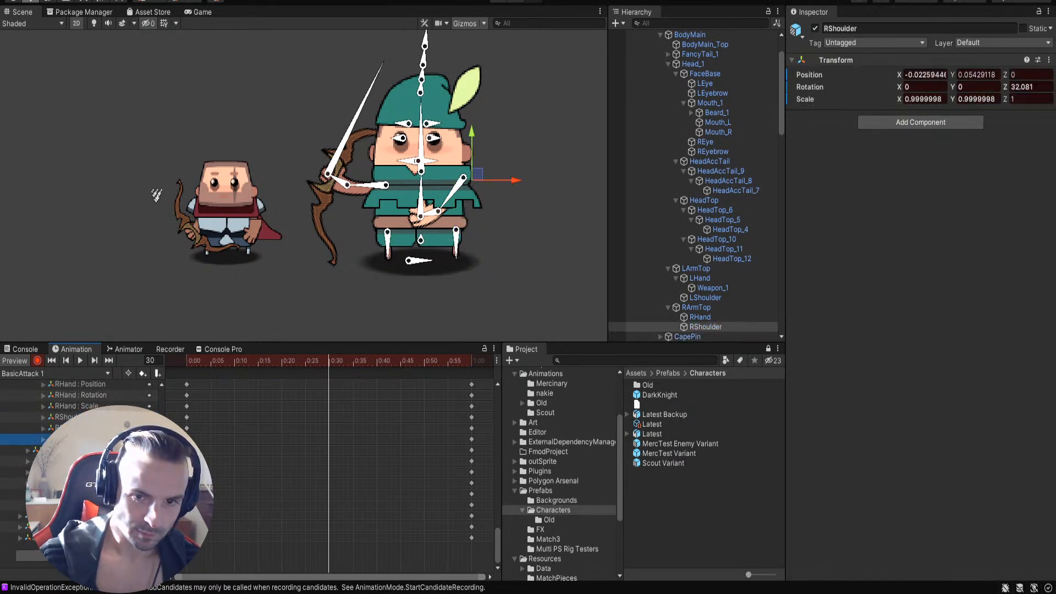
click(72, 417)
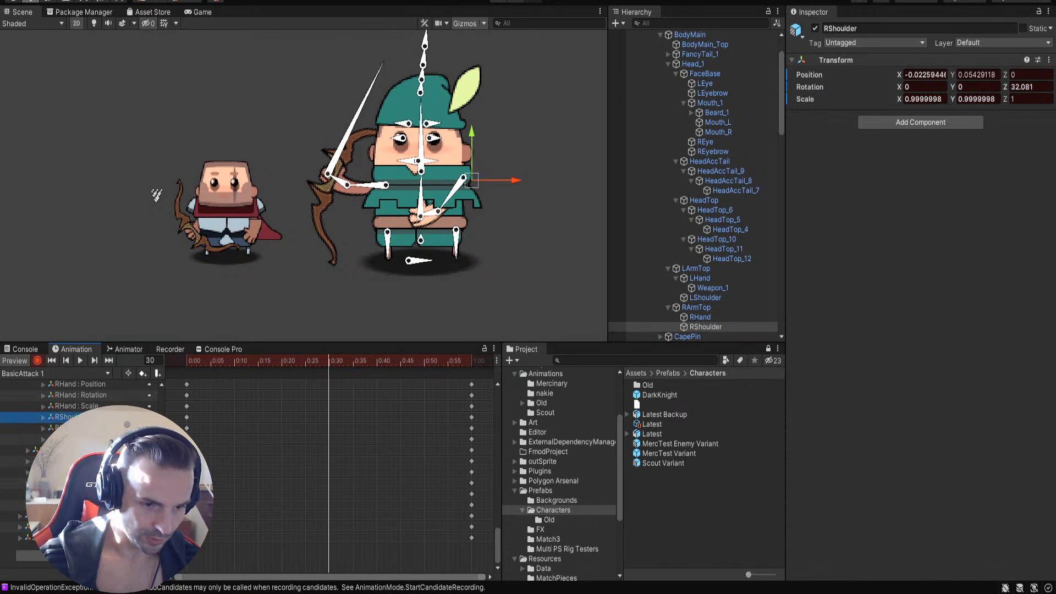
shift+click(83, 438)
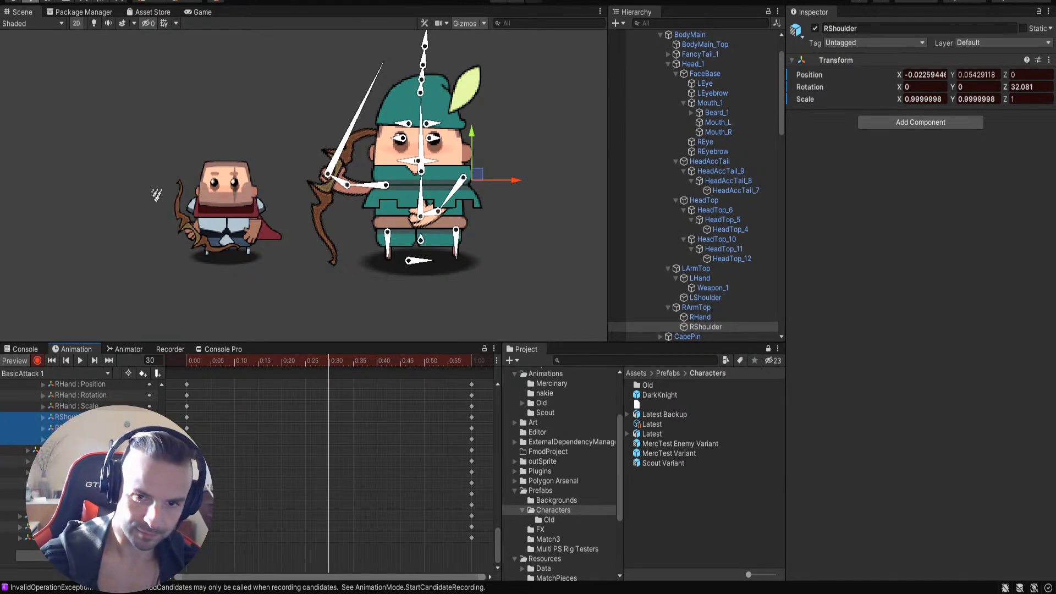
Step: Try moving the HeadTop bone with the hat at frame 30, and undo the move
scroll(234, 470, up, 1)
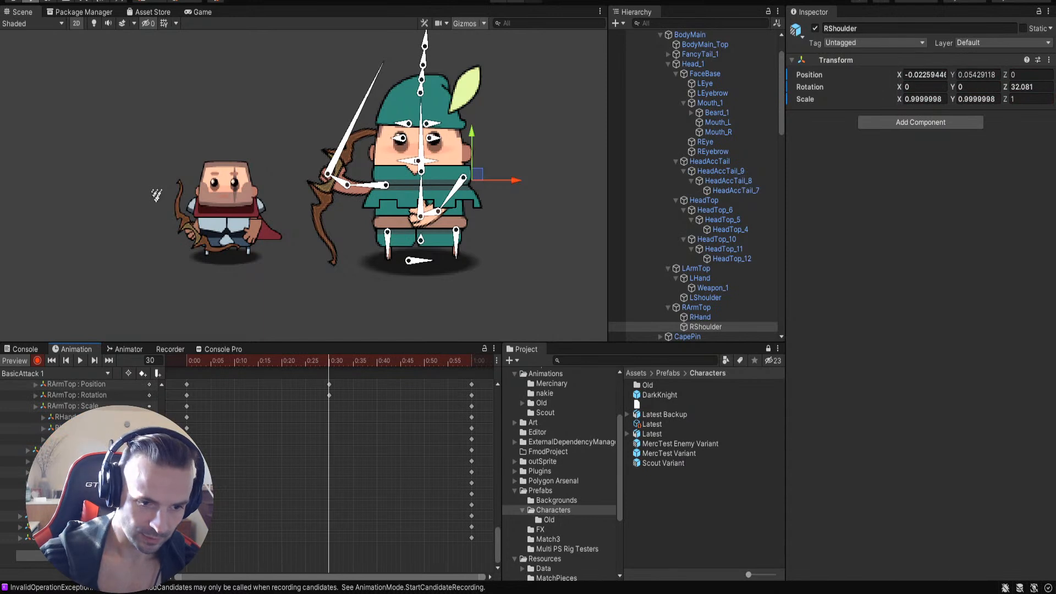
scroll(83, 467, up, 4)
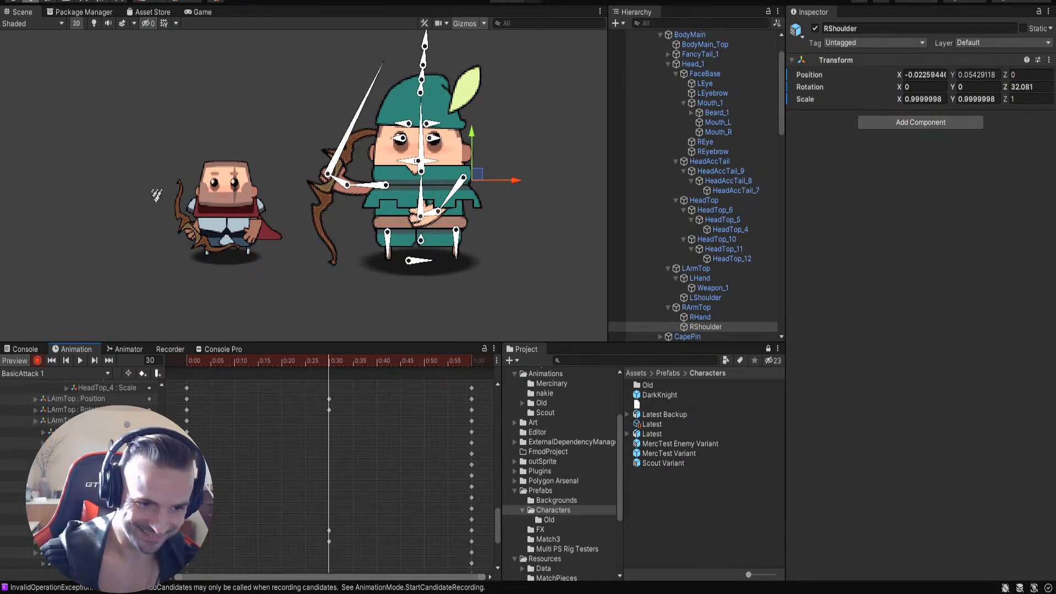
scroll(82, 467, up, 2)
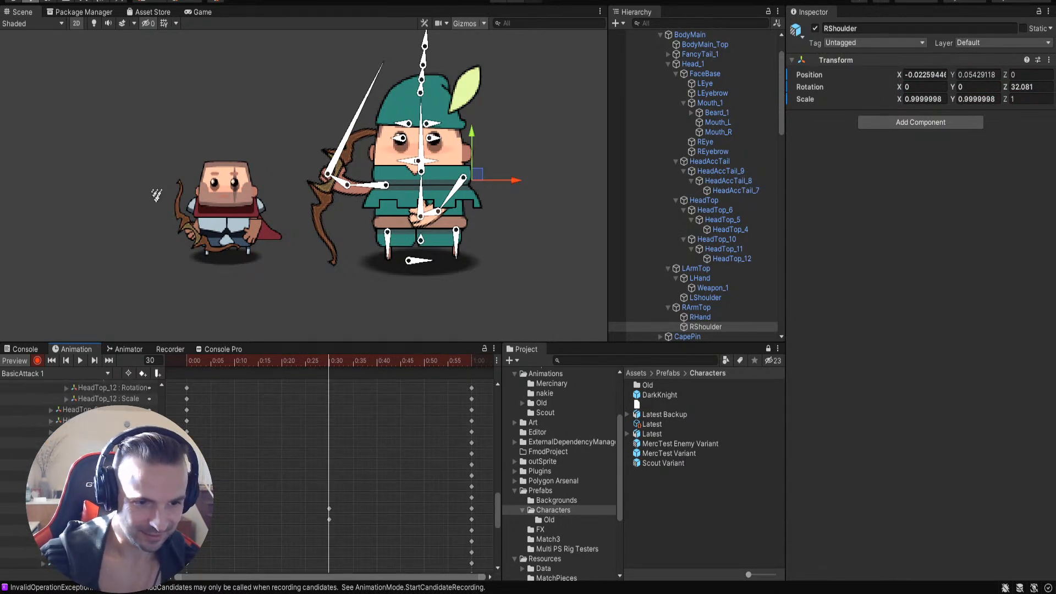
scroll(83, 468, up, 1)
click(83, 446)
scroll(83, 446, up, 3)
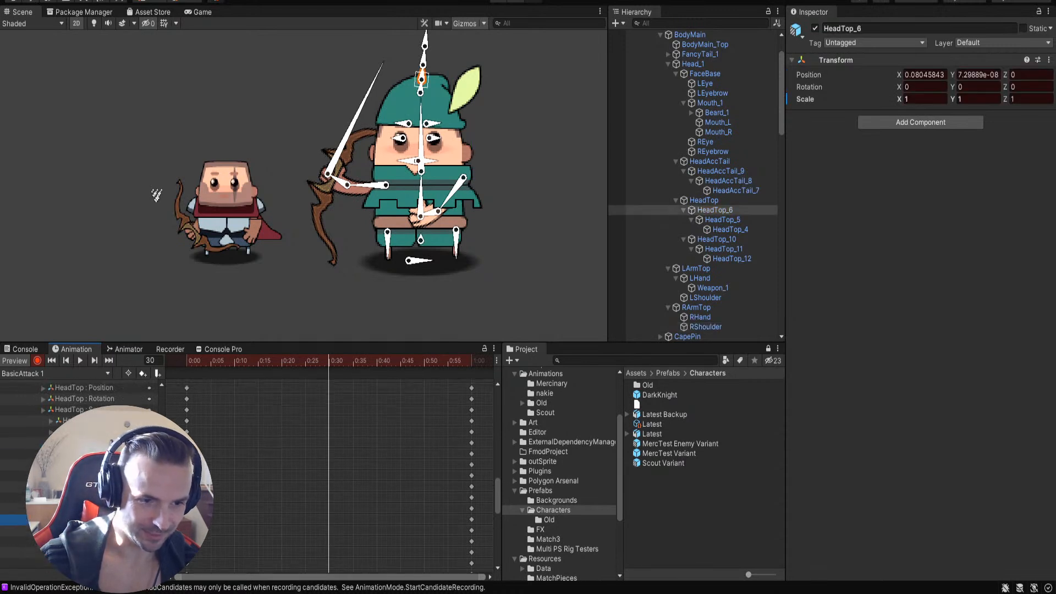
click(66, 424)
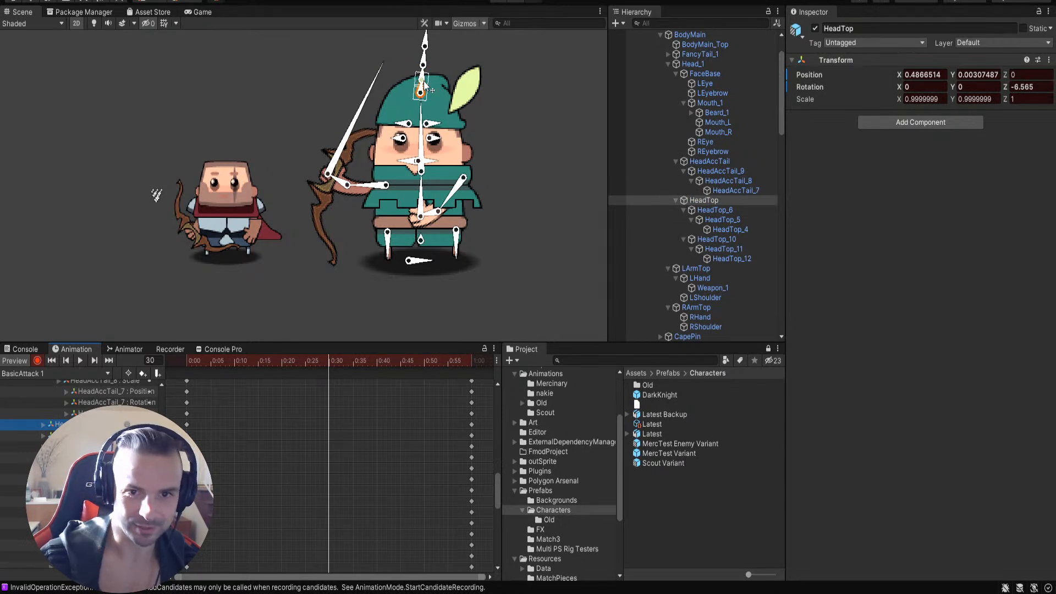
drag(421, 92, 474, 77)
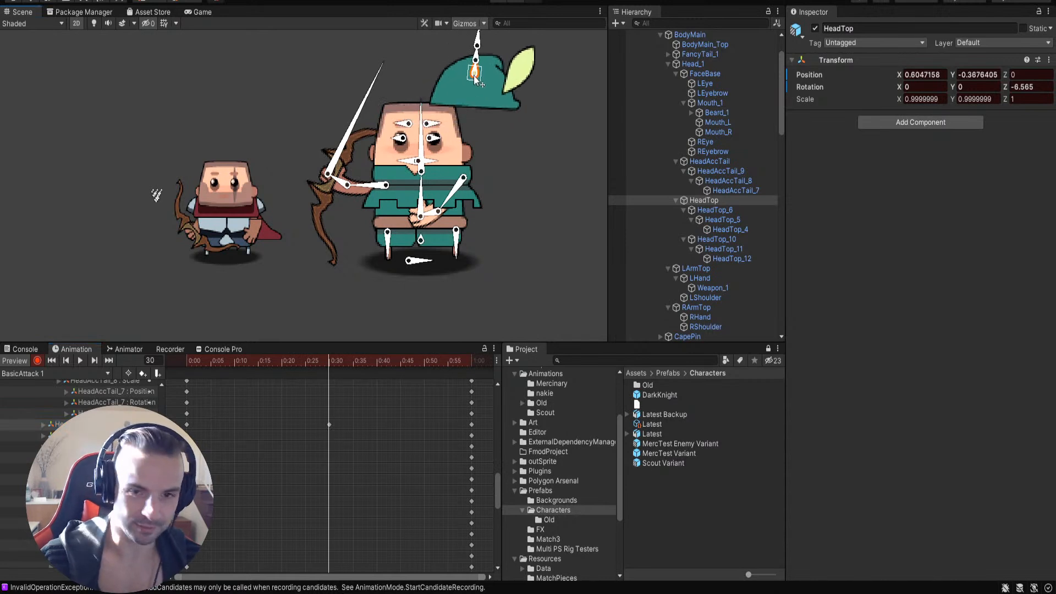
key(ctrl+z)
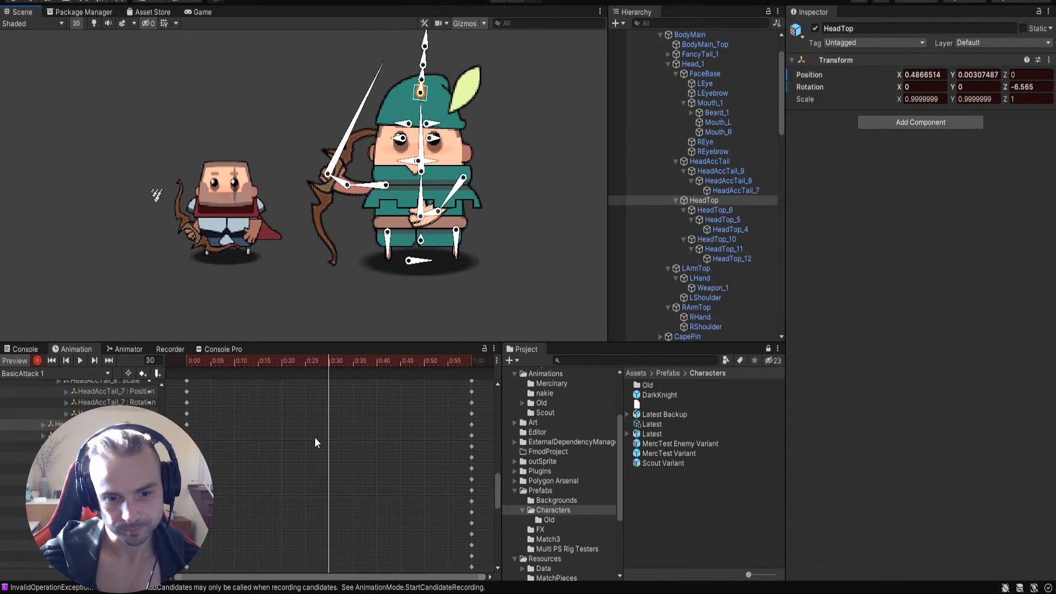
Step: Remove all position, rotation and scale properties of HeadAccTail, HeadAccTail_9, HeadAccTail_8 and HeadAccTail_7 from the clip
scroll(118, 468, up, 2)
scroll(118, 467, up, 1)
click(105, 490)
click(104, 524)
key(Up)
key(Up)
key(Up)
key(Up)
key(Up)
key(Up)
key(Up)
key(Up)
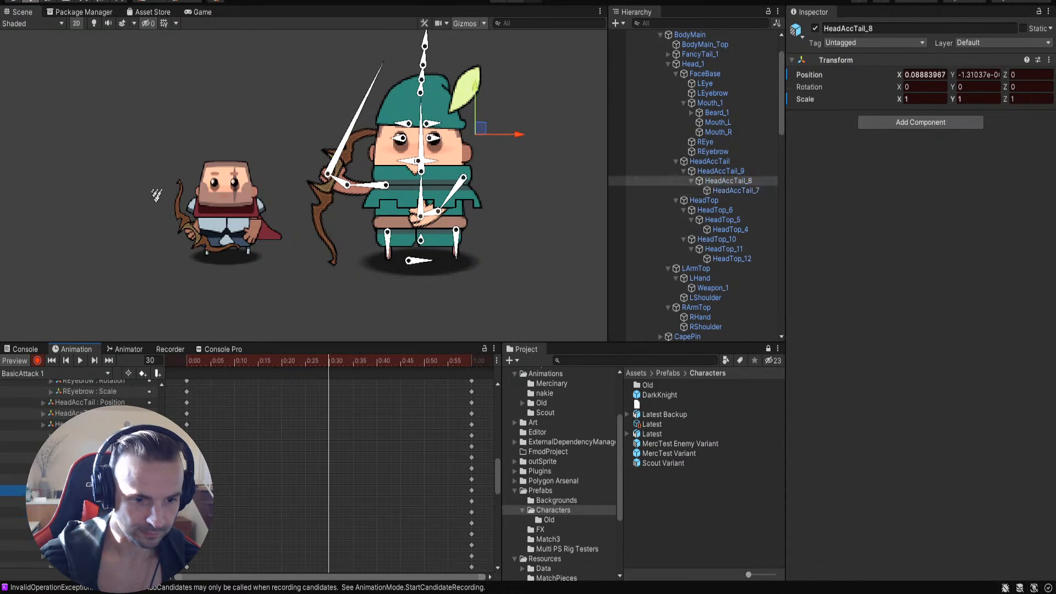
click(74, 402)
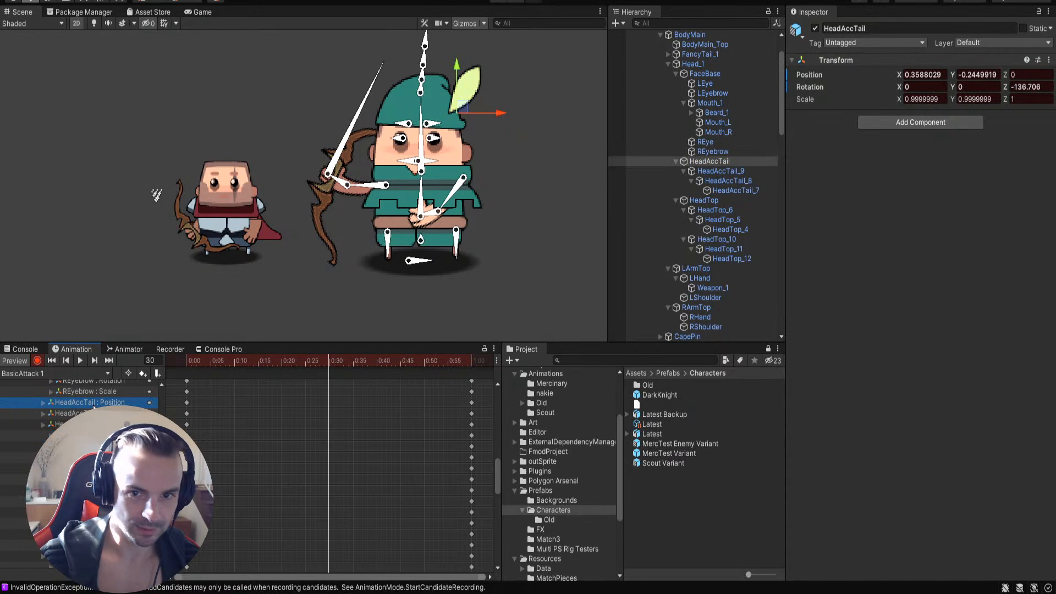
shift+click(98, 524)
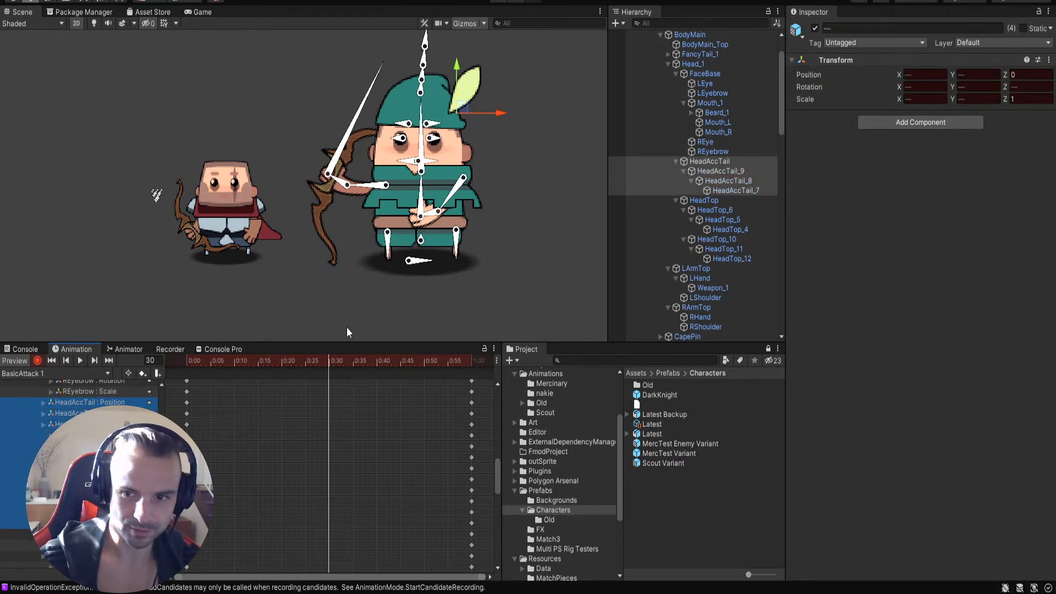
key(Delete)
Step: Remove FancyTail_1's position, rotation and scale properties from the clip
scroll(77, 451, up, 7)
scroll(77, 451, up, 3)
scroll(77, 451, up, 4)
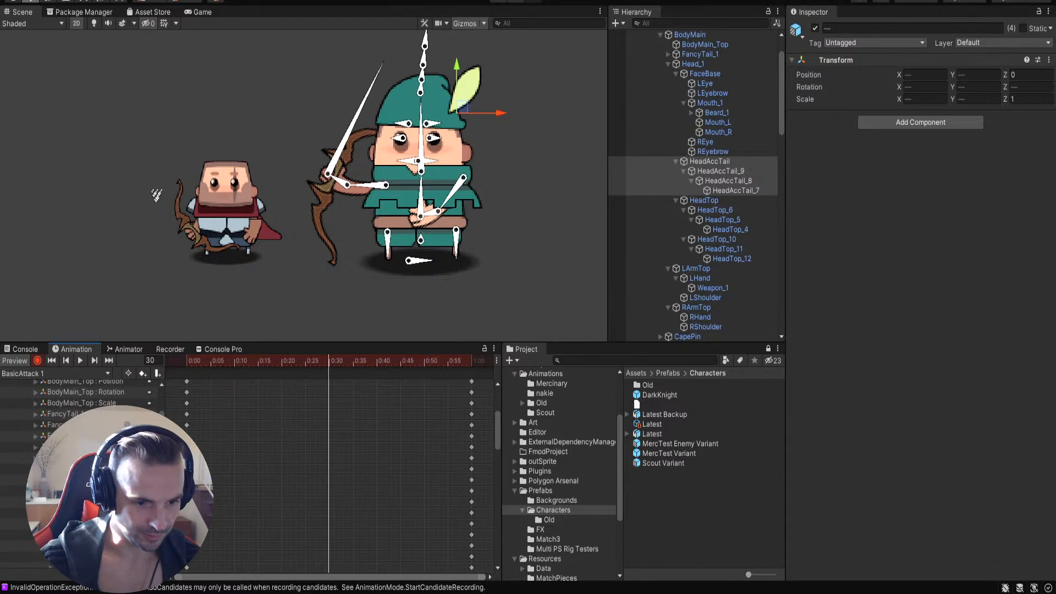
scroll(77, 451, up, 1)
click(77, 473)
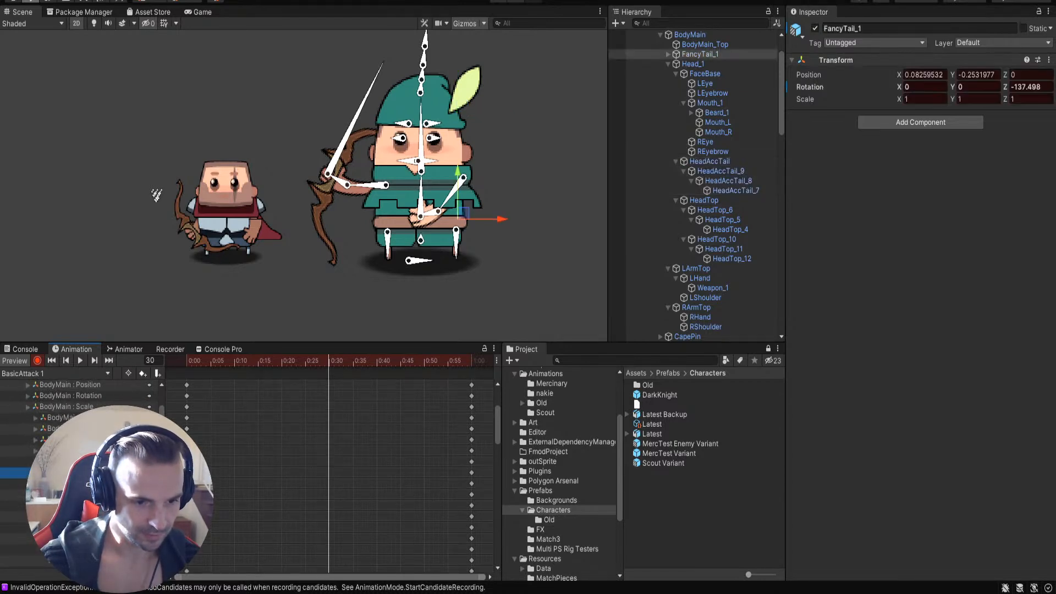
shift+click(77, 451)
key(Delete)
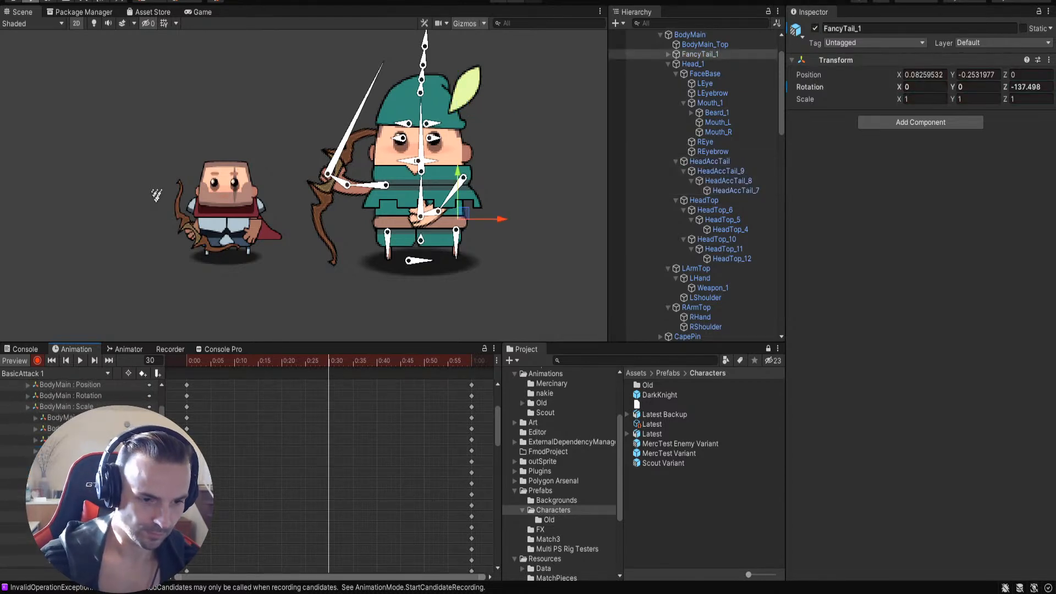
scroll(83, 418, down, 1)
Step: Select Latest and shift RArmTop's position and rotation keys from frame 30 to frame 40
click(499, 232)
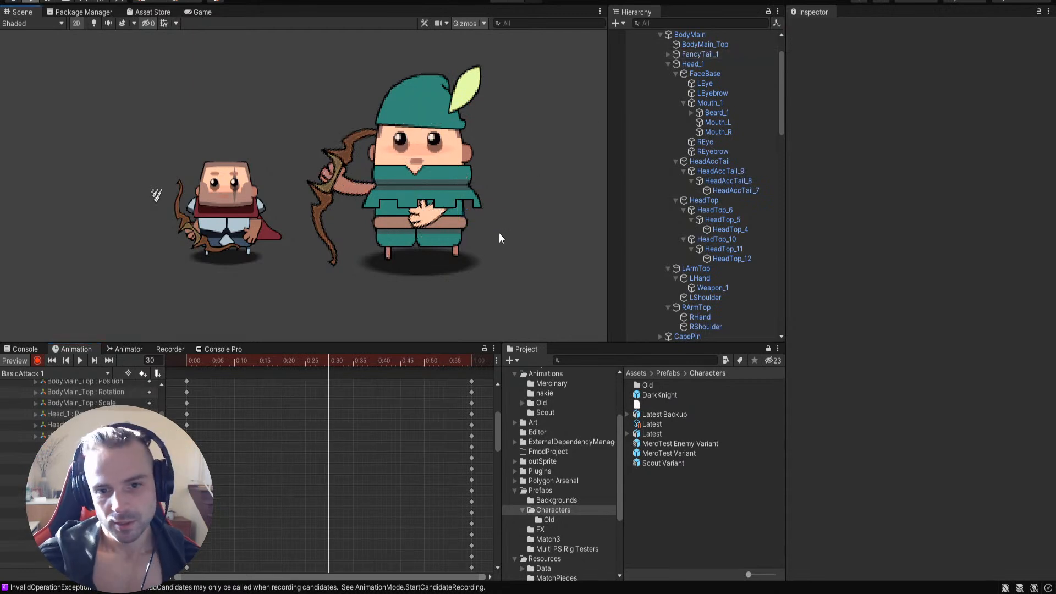
click(430, 213)
drag(497, 434, 484, 536)
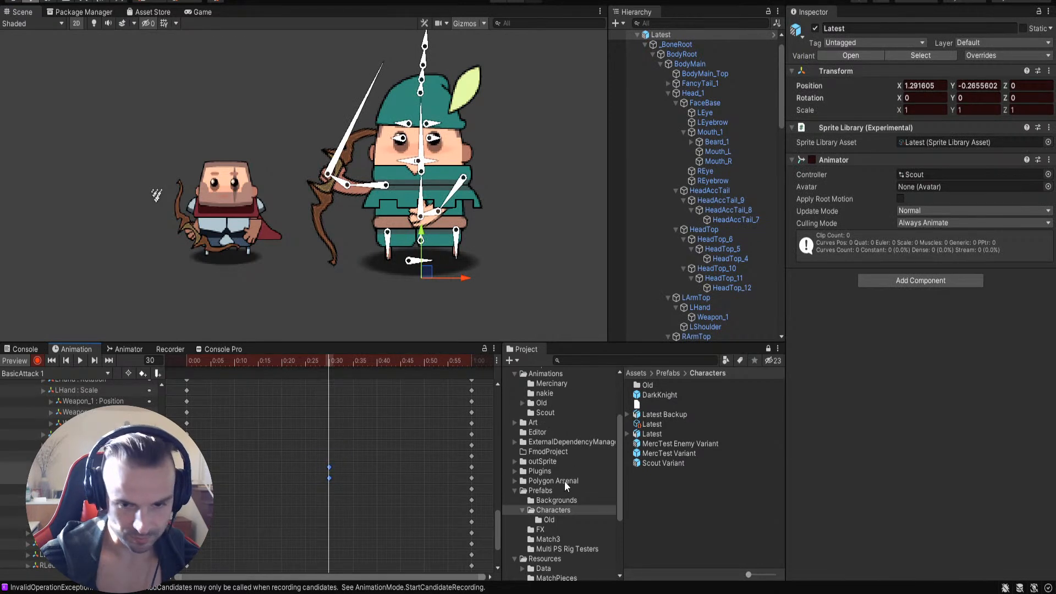
mouse_move(500, 526)
mouse_down()
mouse_move(494, 497)
mouse_move(493, 516)
mouse_up()
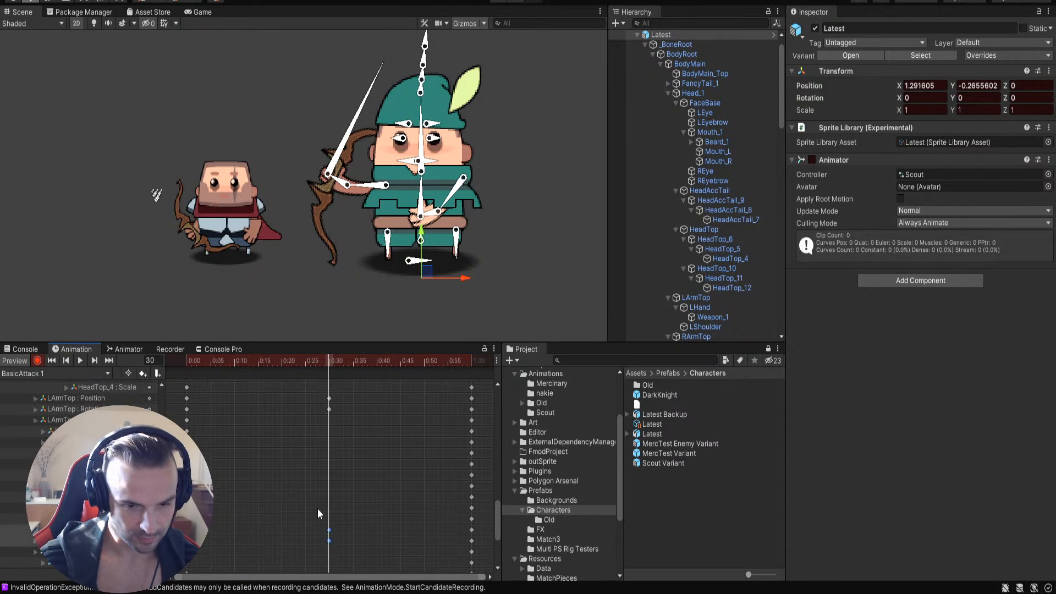
drag(329, 531, 376, 531)
Step: Copy RArmTop's starting position and rotation keys from frame 0 to frame 25
drag(325, 360, 165, 363)
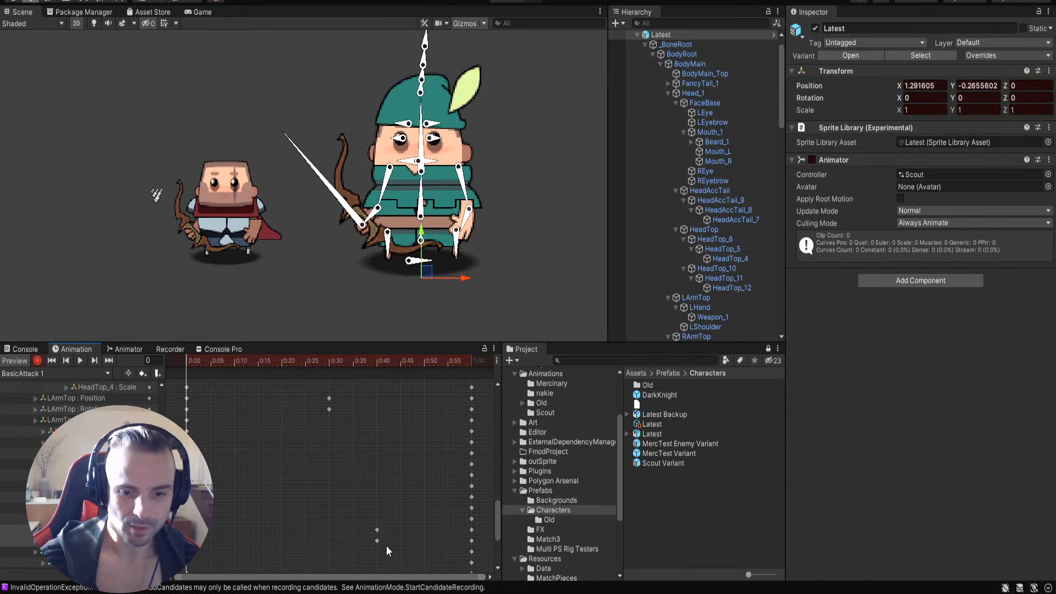
drag(391, 503, 365, 557)
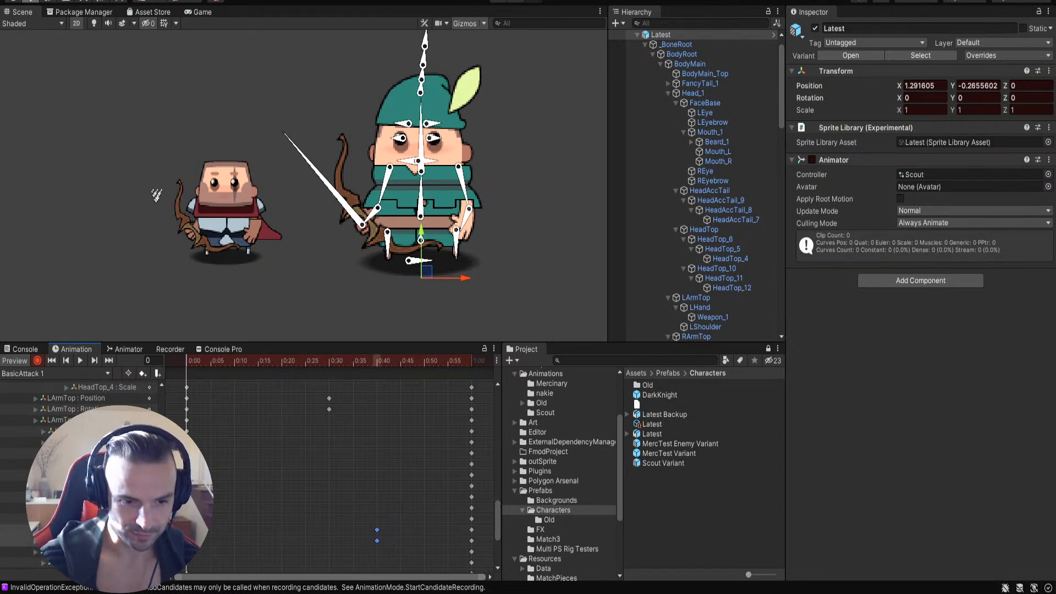
click(187, 530)
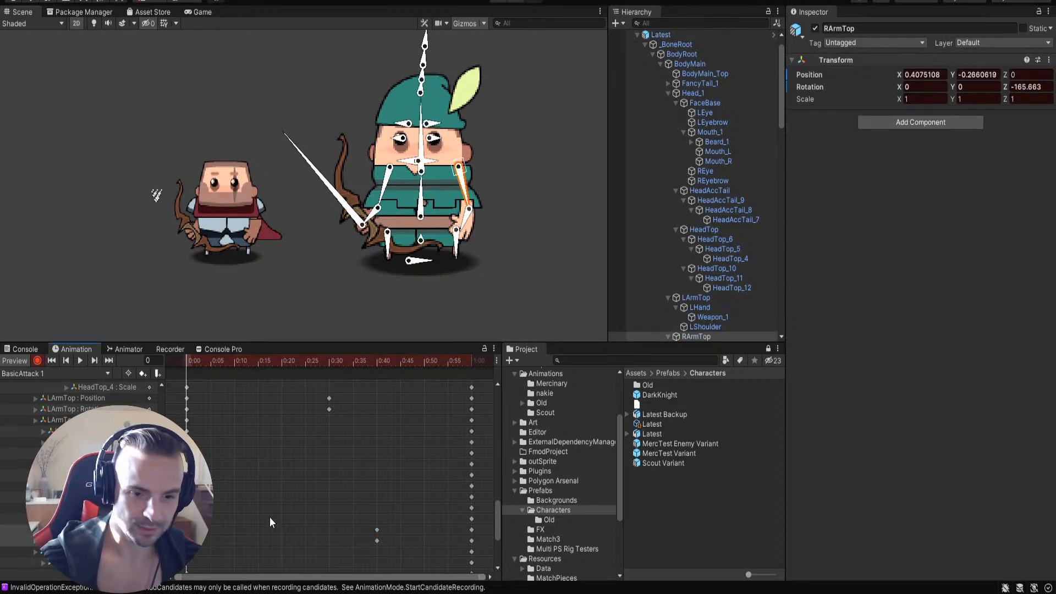
click(308, 359)
drag(308, 358, 303, 393)
key(ctrl+v)
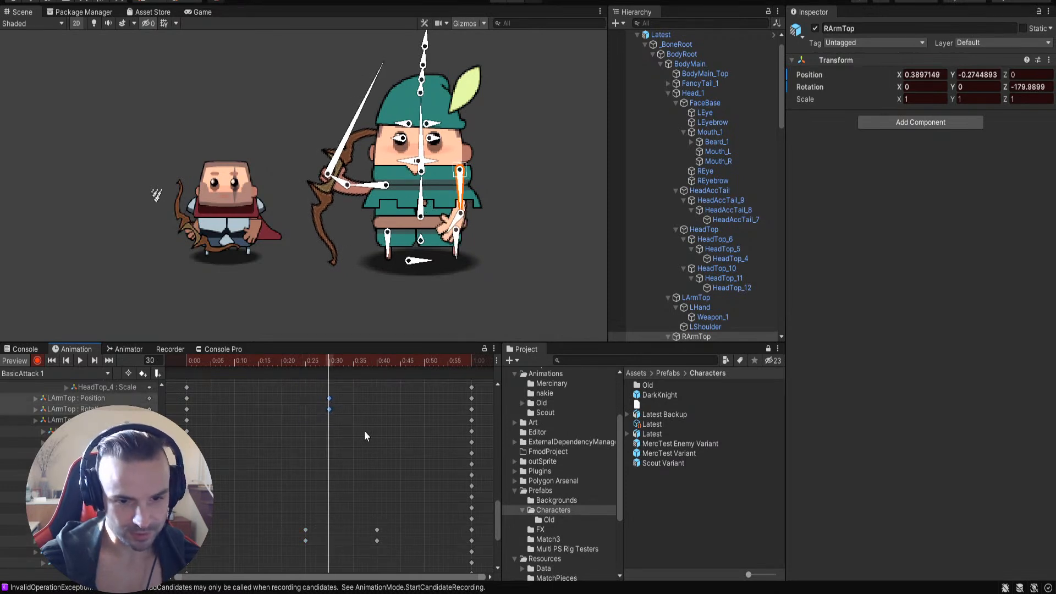
Step: Copy LArmTop's raised-arm position and rotation keys from frame 30 to frame 50
drag(333, 360, 376, 409)
key(ctrl+v)
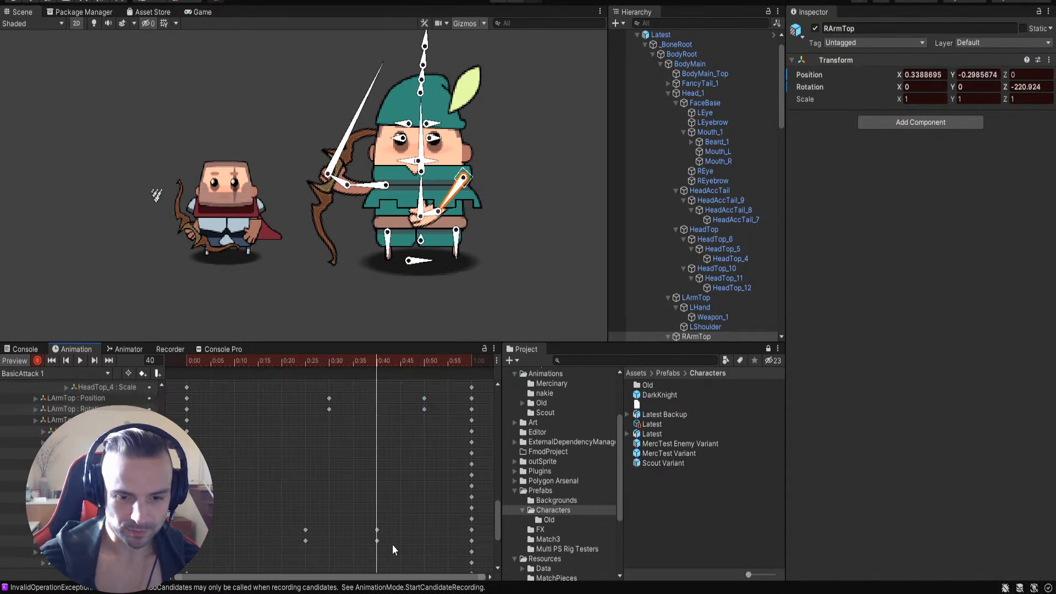
Step: Copy RArmTop's position and rotation keys from frame 40 to frame 50
drag(391, 543, 374, 524)
drag(378, 364, 424, 371)
key(ctrl+v)
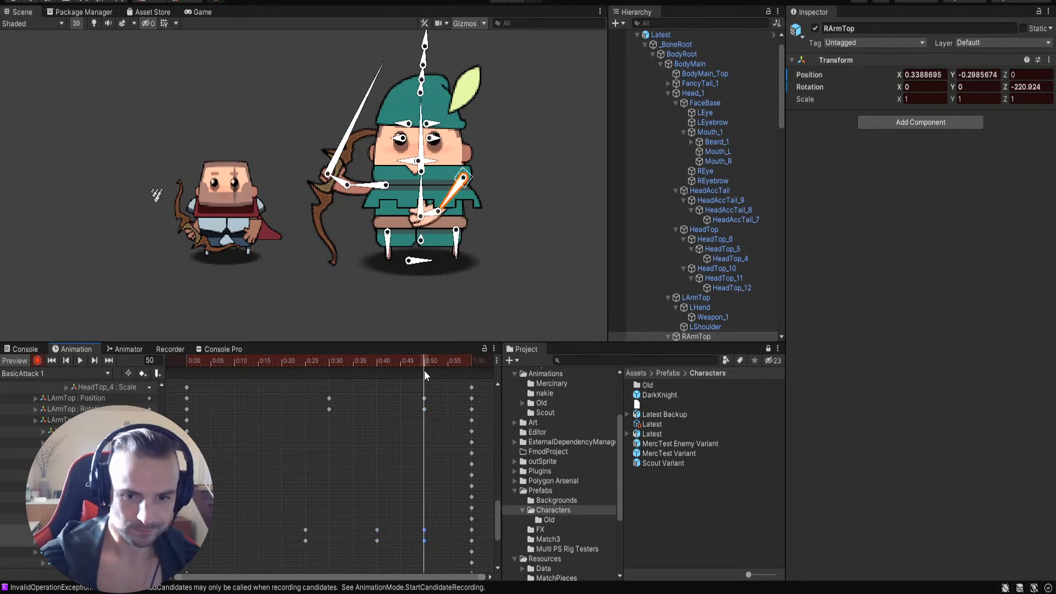
Step: Shift the intermediate LArmTop and RArmTop keys 17 frames earlier, and place both arms' last raised-pose keys at frame 50
scroll(425, 369, up, 1)
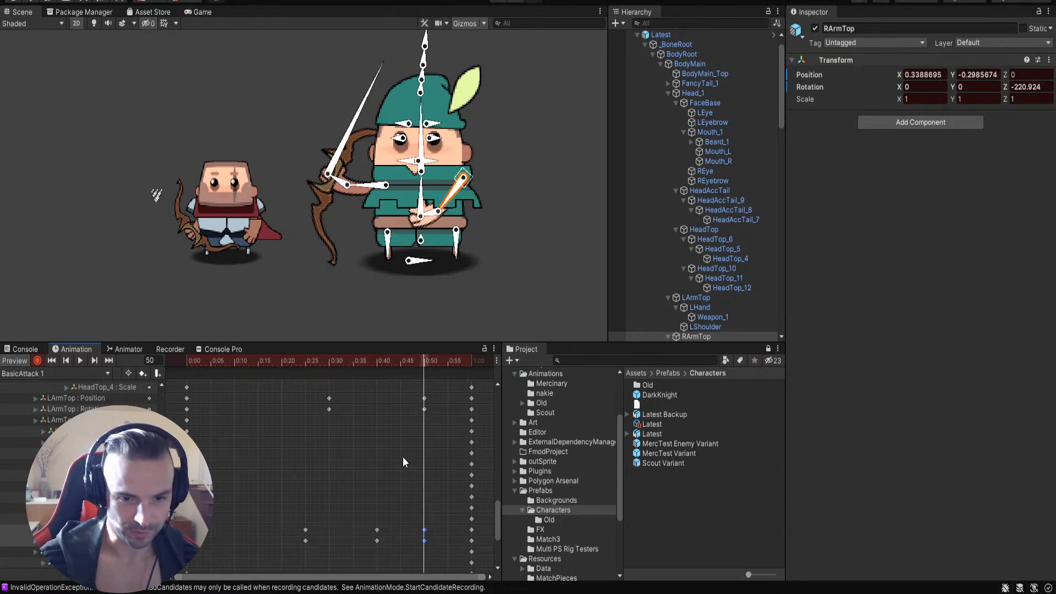
drag(445, 536, 294, 429)
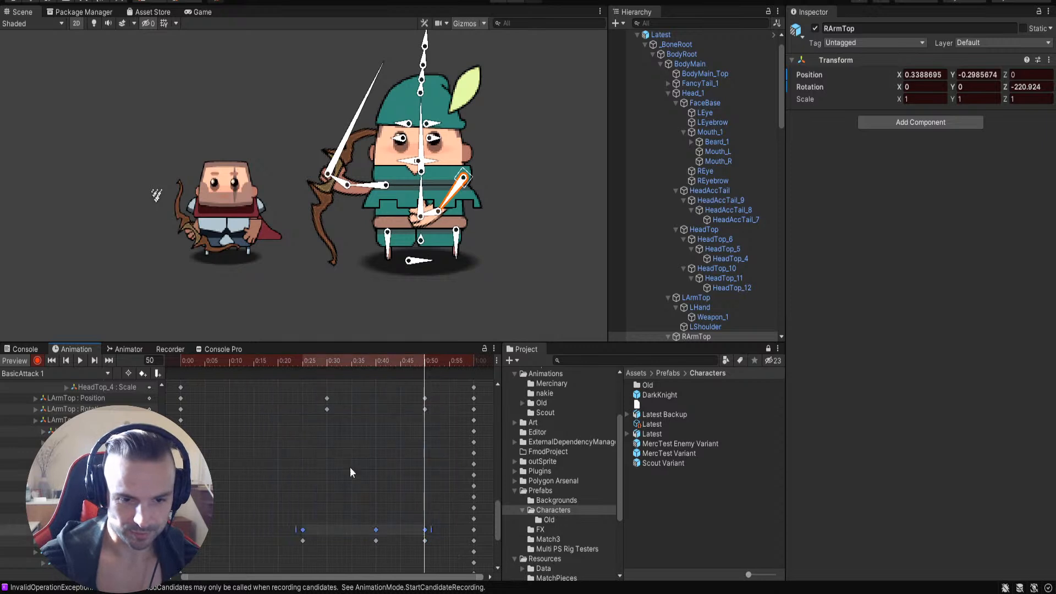
drag(446, 556, 269, 382)
drag(339, 474, 290, 446)
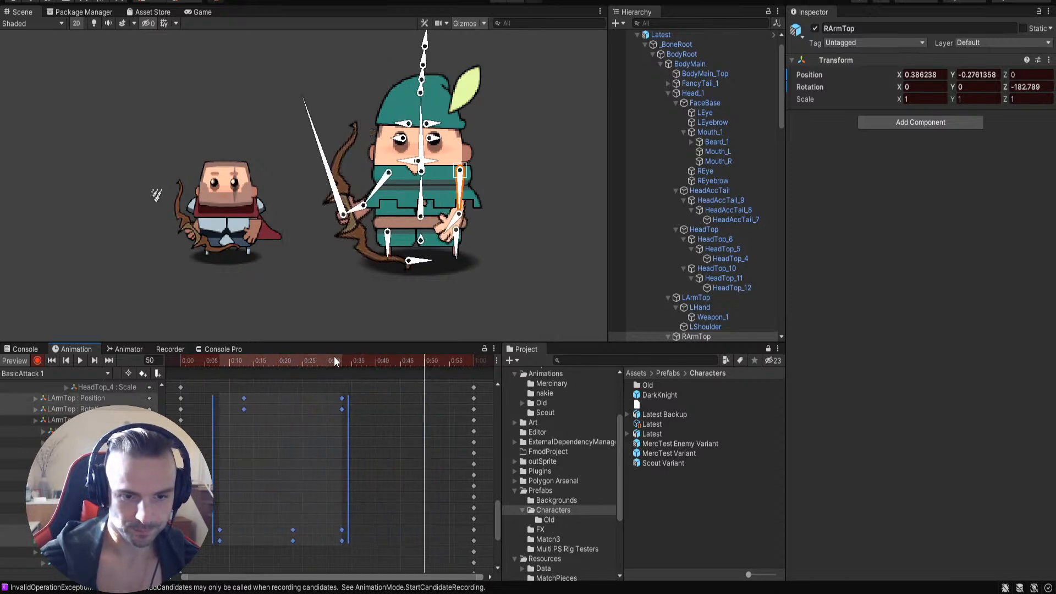
mouse_move(324, 363)
mouse_down()
mouse_move(142, 369)
mouse_move(329, 364)
mouse_up()
drag(413, 552, 424, 402)
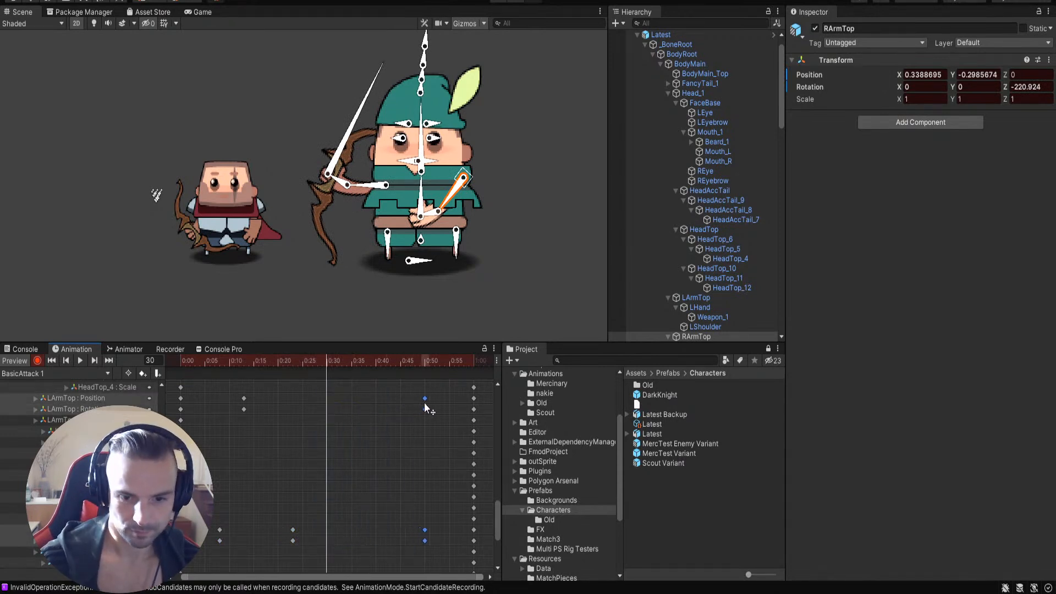
Step: Key RArmTop at frame 35 pulled inward across the chest, to a position of about X 0.373, Y -0.137
click(340, 361)
drag(340, 362, 295, 361)
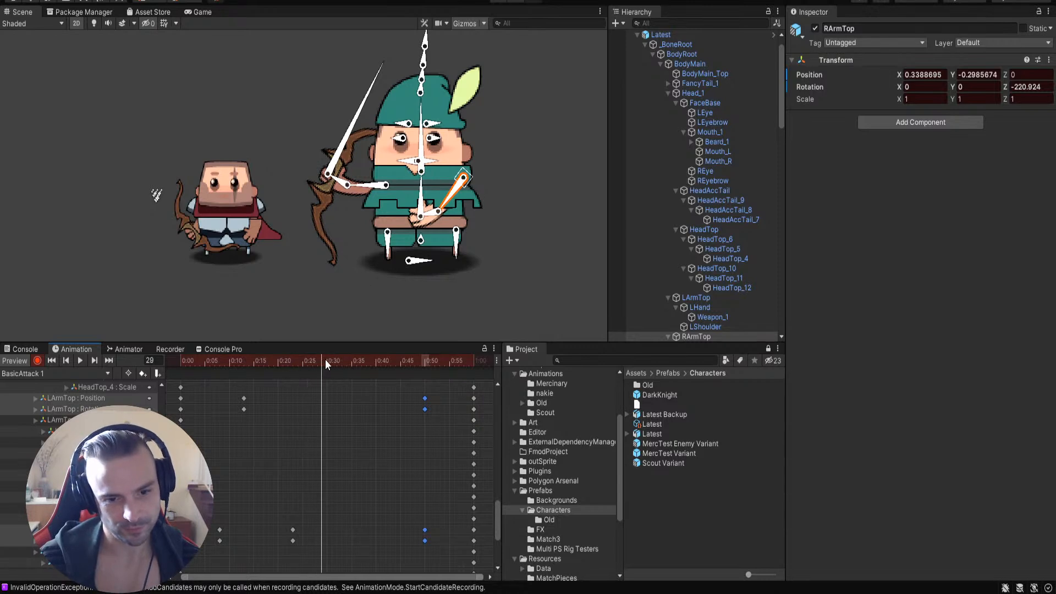
drag(464, 177, 443, 175)
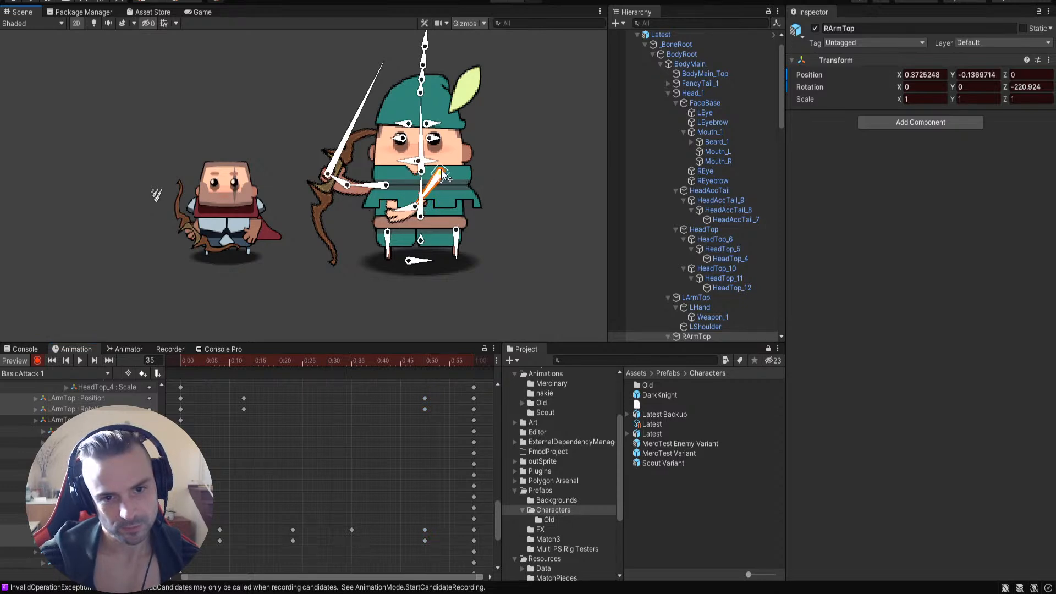
Step: Copy RArmTop's position key from frame 23 to frame 45, and its pulled-in key from frame 35 to frame 40
drag(356, 361, 293, 378)
click(292, 530)
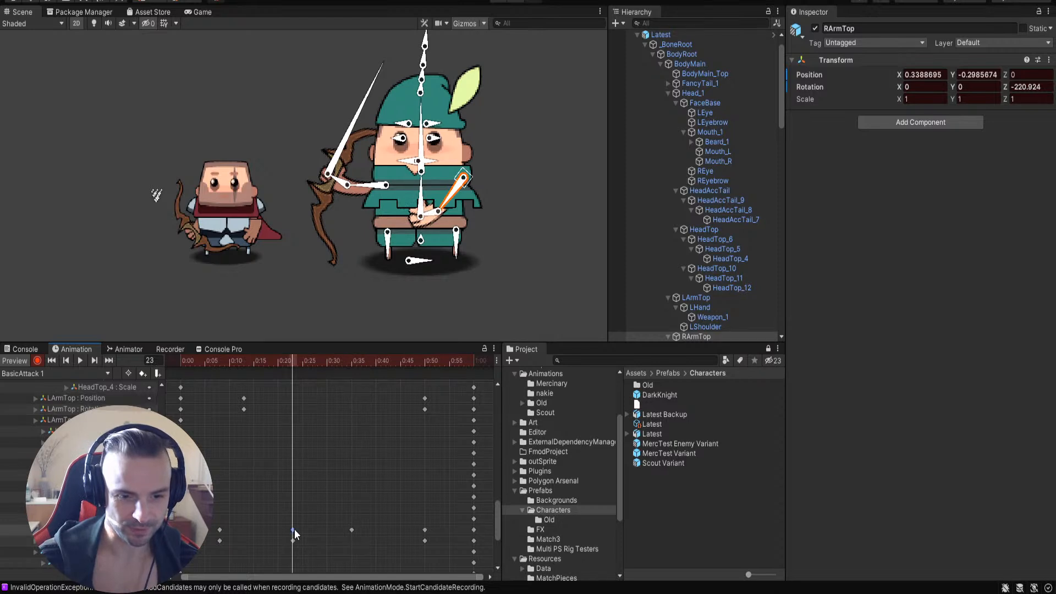
drag(295, 363, 398, 381)
key(ctrl+v)
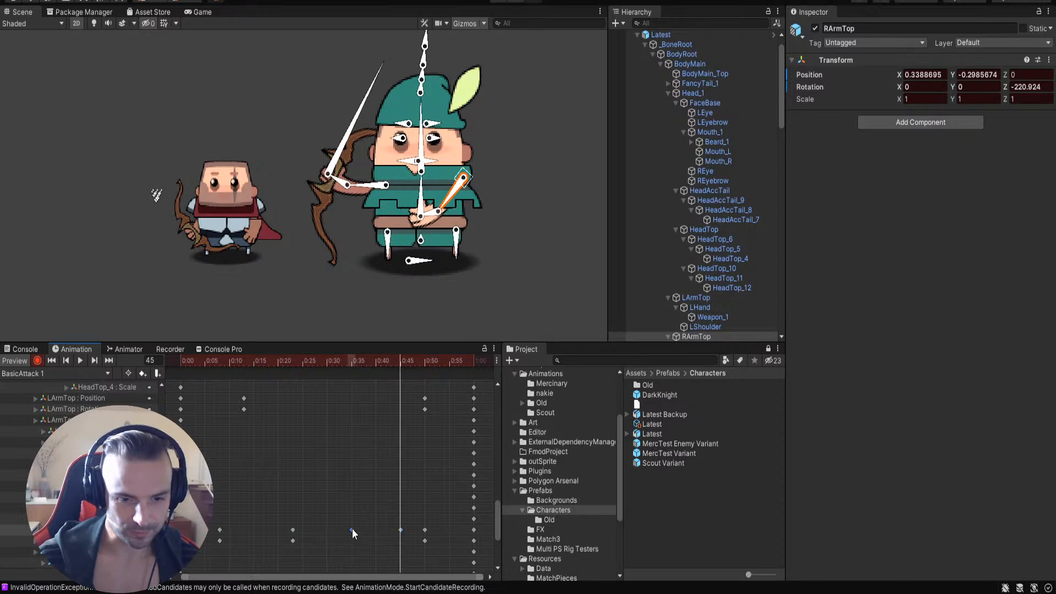
drag(353, 362, 402, 384)
key(ctrl+v)
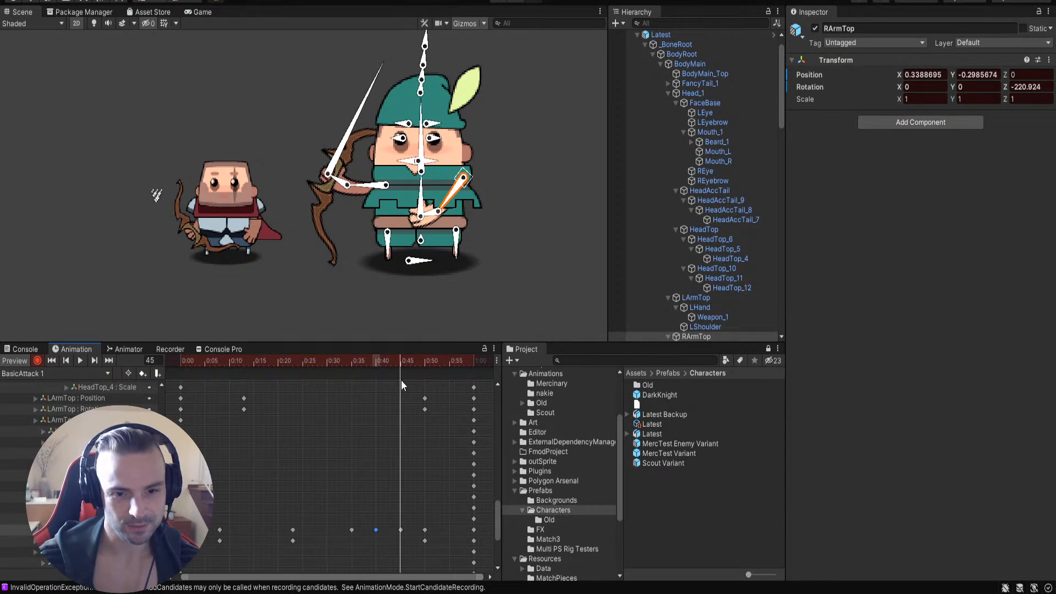
Step: Key LArmTop at frame 45 pushed slightly toward the bow, to about X 0.304, Y 0.275, and preview the clip
click(387, 189)
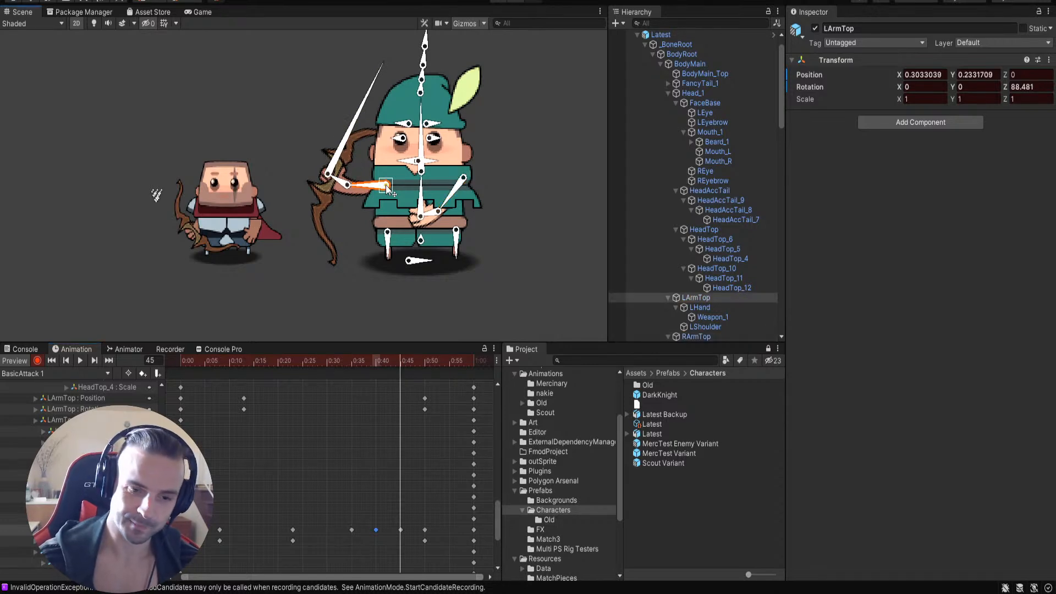
drag(388, 189, 380, 188)
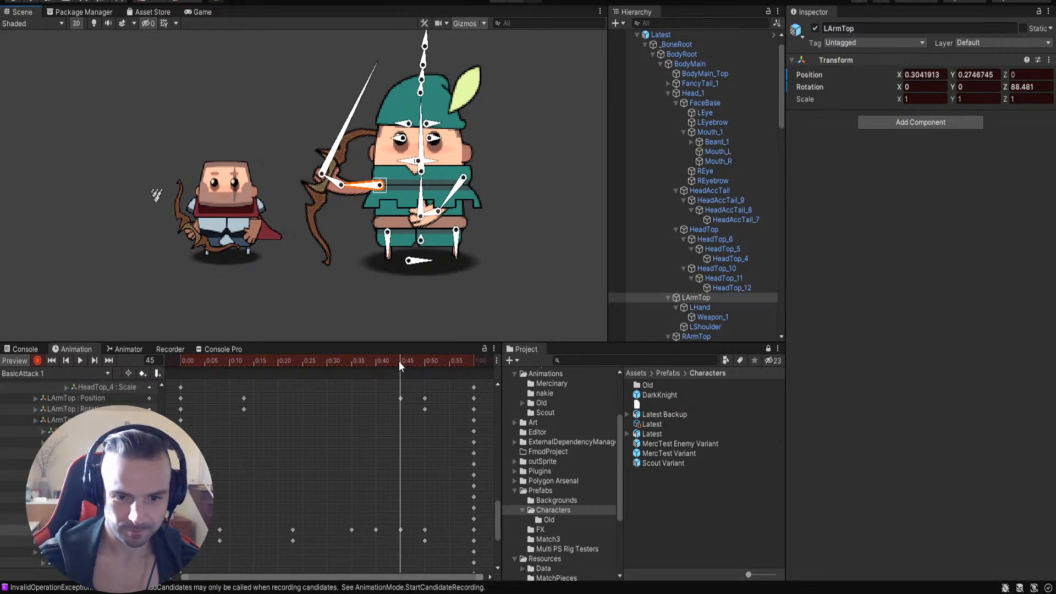
drag(398, 361, 454, 370)
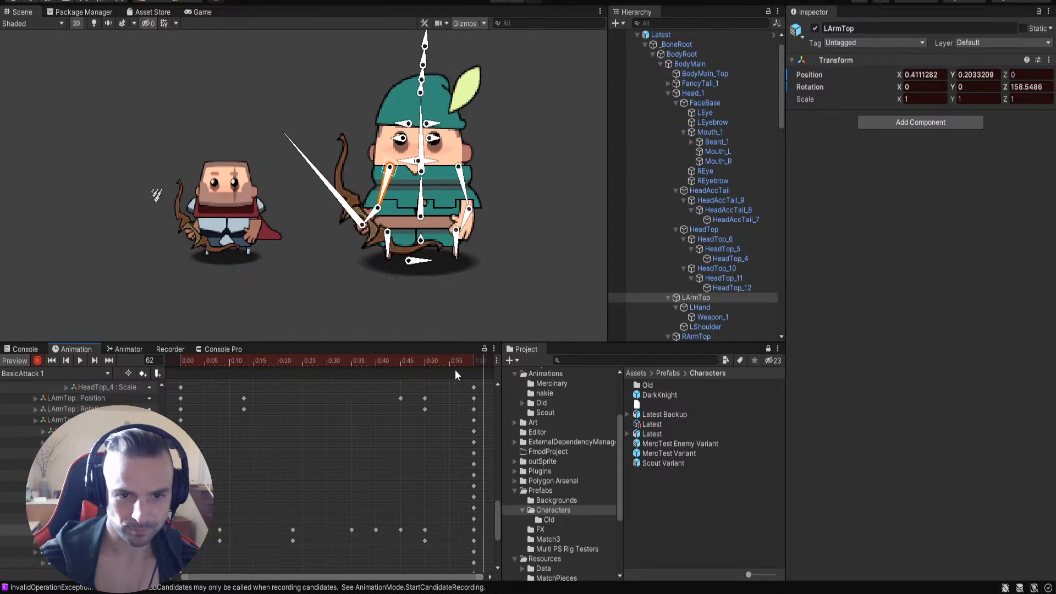
click(81, 361)
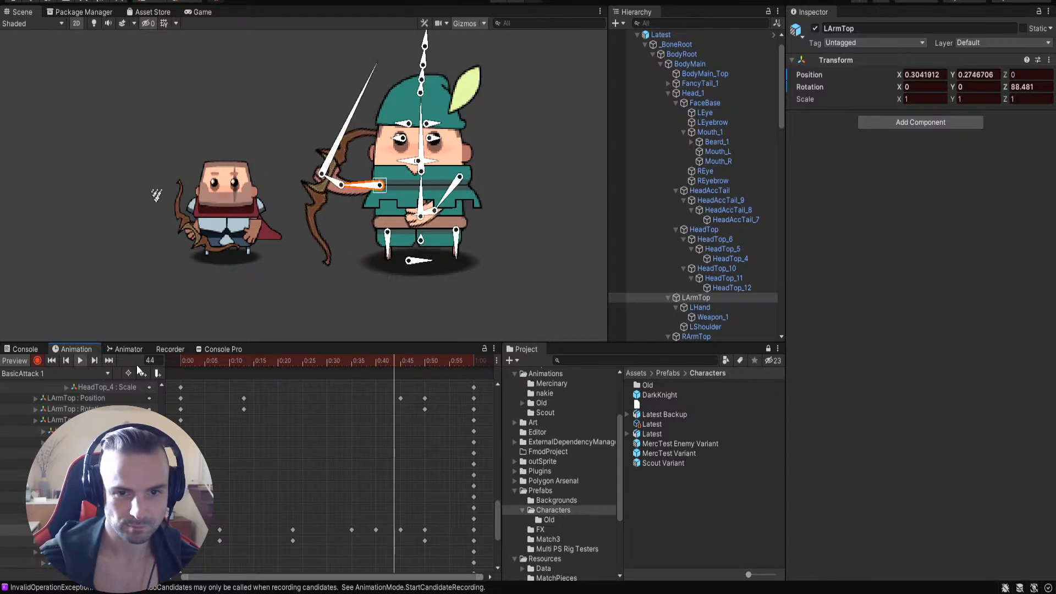
click(81, 360)
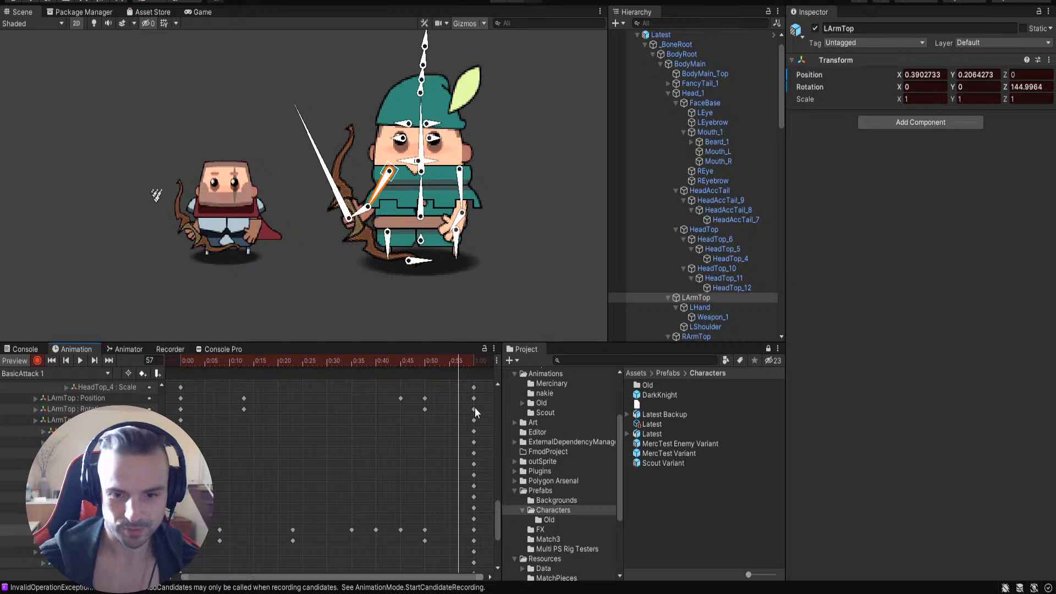
Step: Copy LArmTop's position key from frame 13 to frame 40
drag(496, 523, 468, 512)
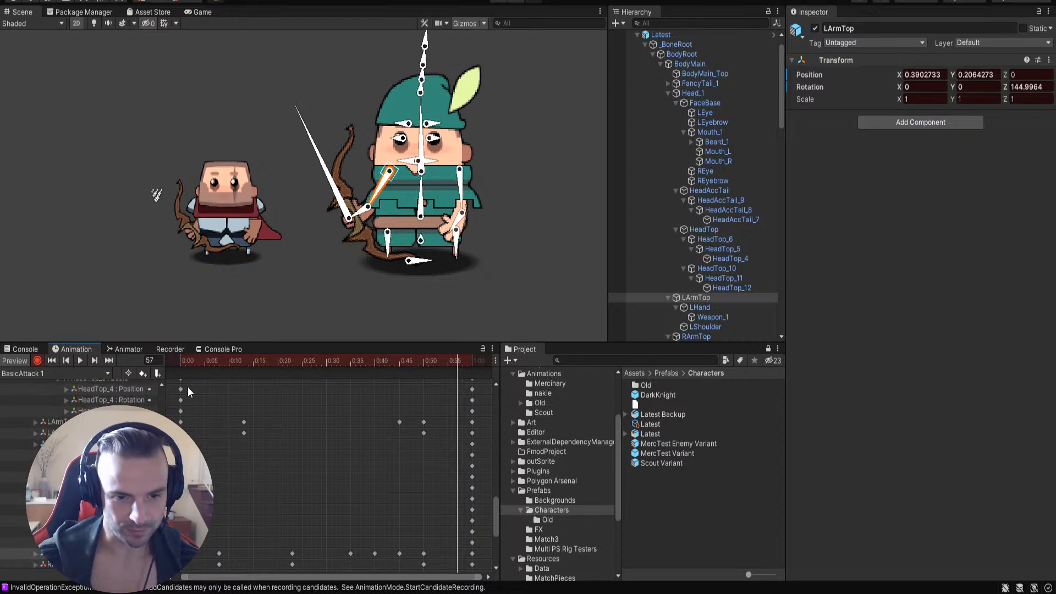
drag(455, 361, 243, 381)
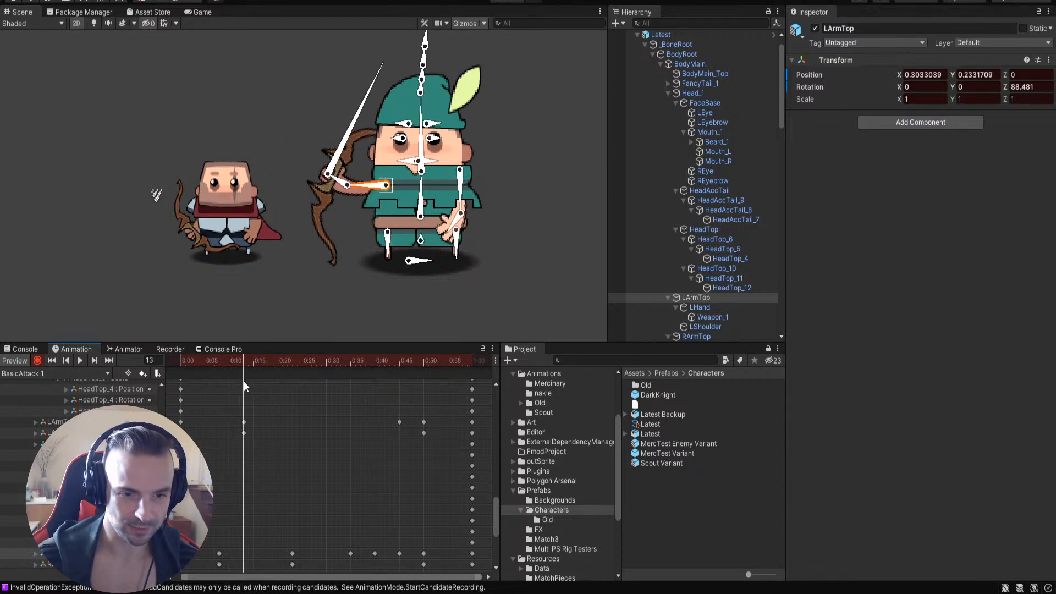
click(244, 423)
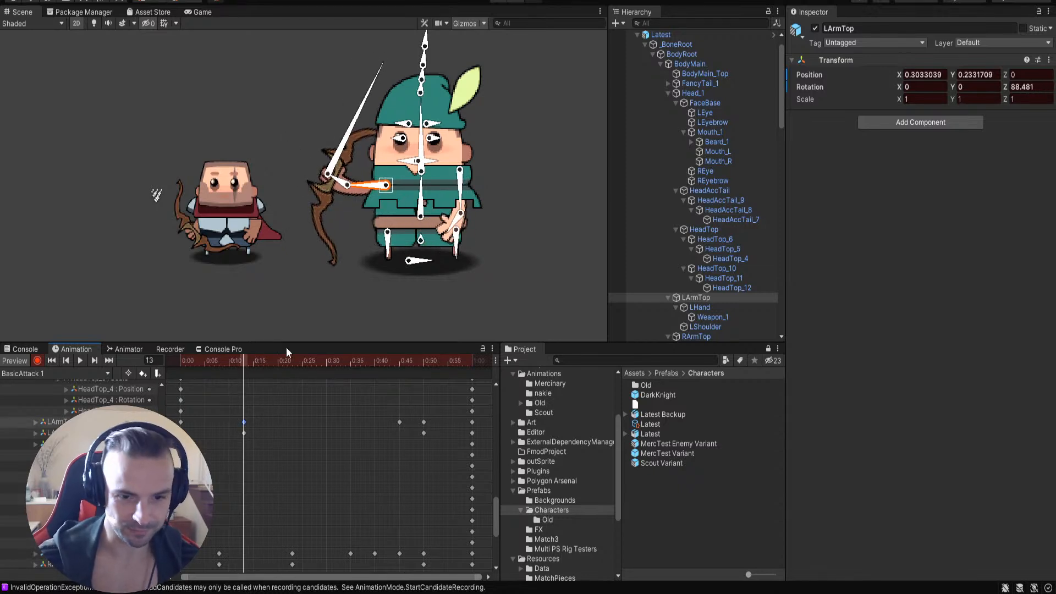
mouse_move(246, 361)
mouse_down()
mouse_move(375, 366)
mouse_move(112, 351)
mouse_move(246, 352)
mouse_up()
key(ctrl+v)
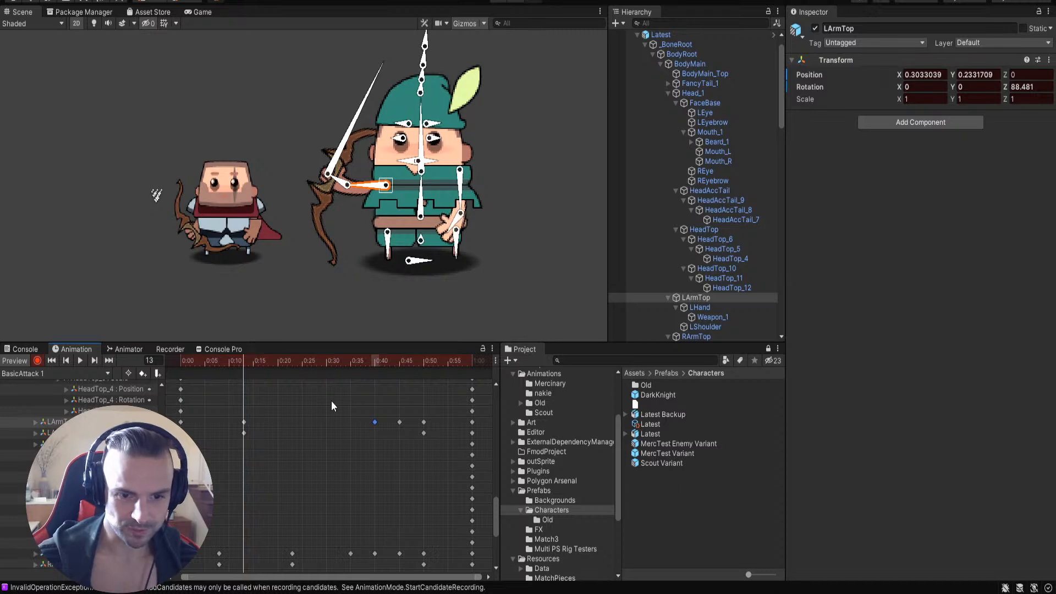
Step: Move LArmTop inward at frame 13 to about X 0.286, Y 0.147, and copy that position key to frame 40
drag(387, 188, 399, 191)
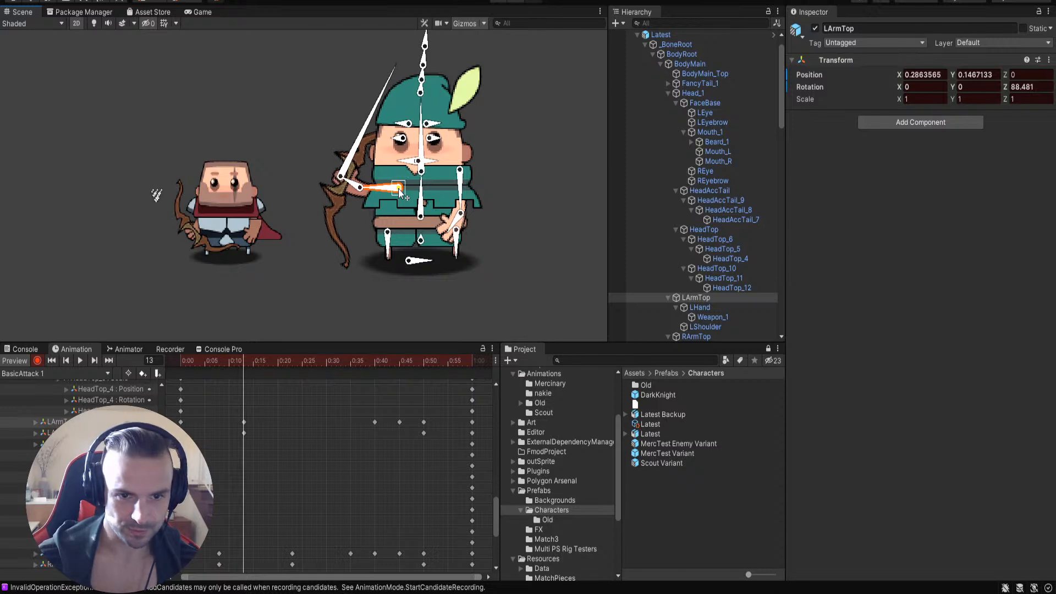
click(245, 422)
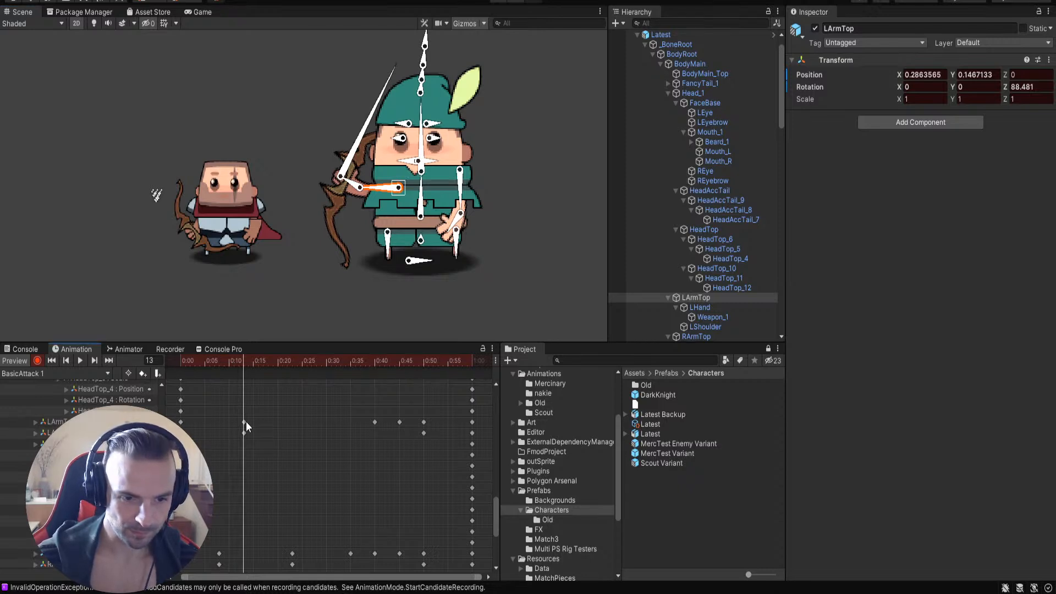
drag(242, 363, 400, 365)
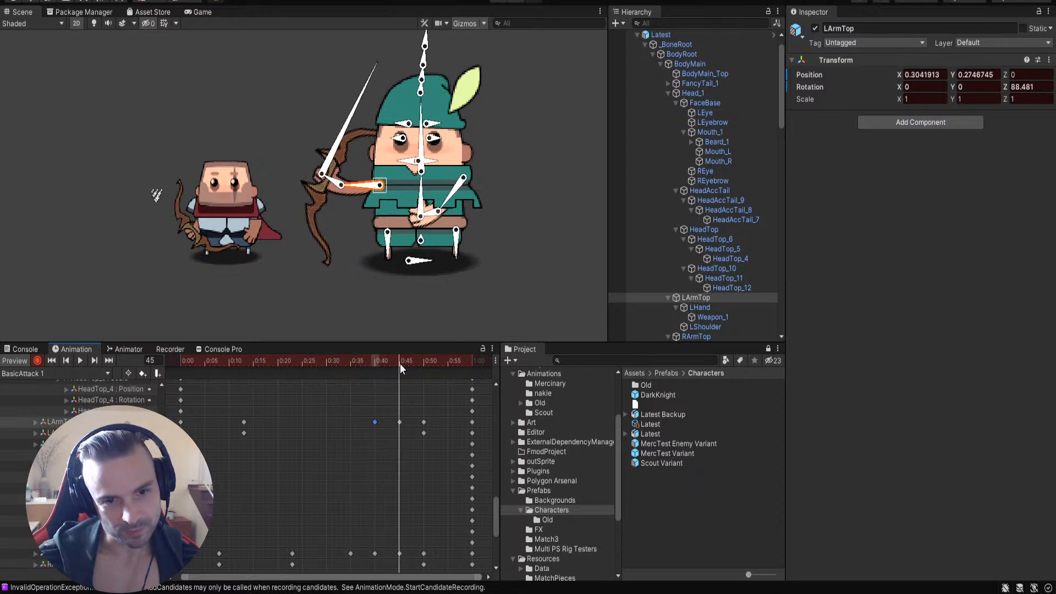
Step: Move LArmTop at frame 45 to about X 0.291, Y 0.207, and play the clip with all its keys framed
drag(374, 186, 386, 188)
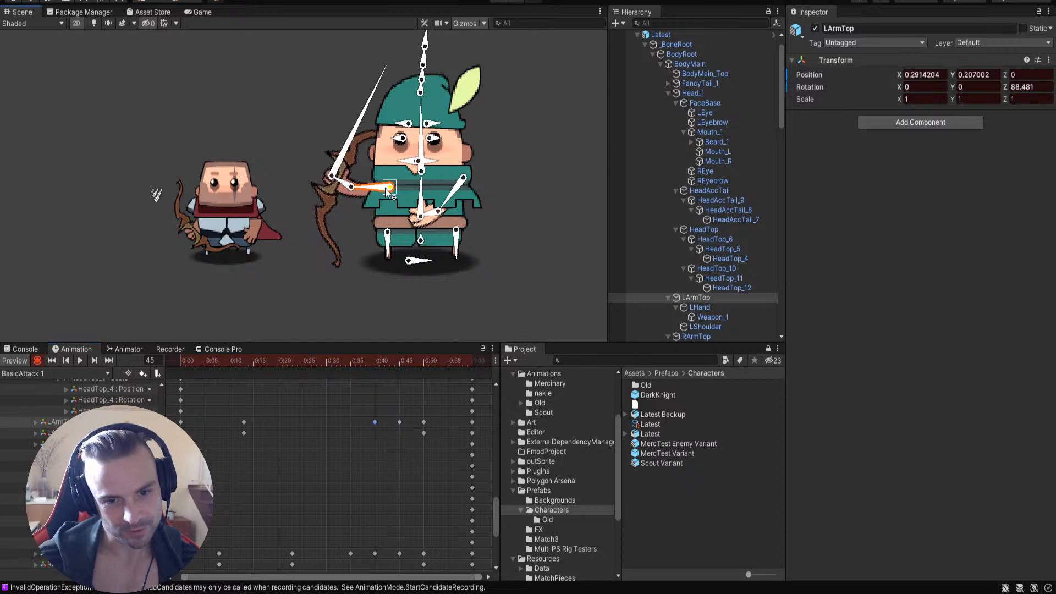
drag(418, 357, 162, 387)
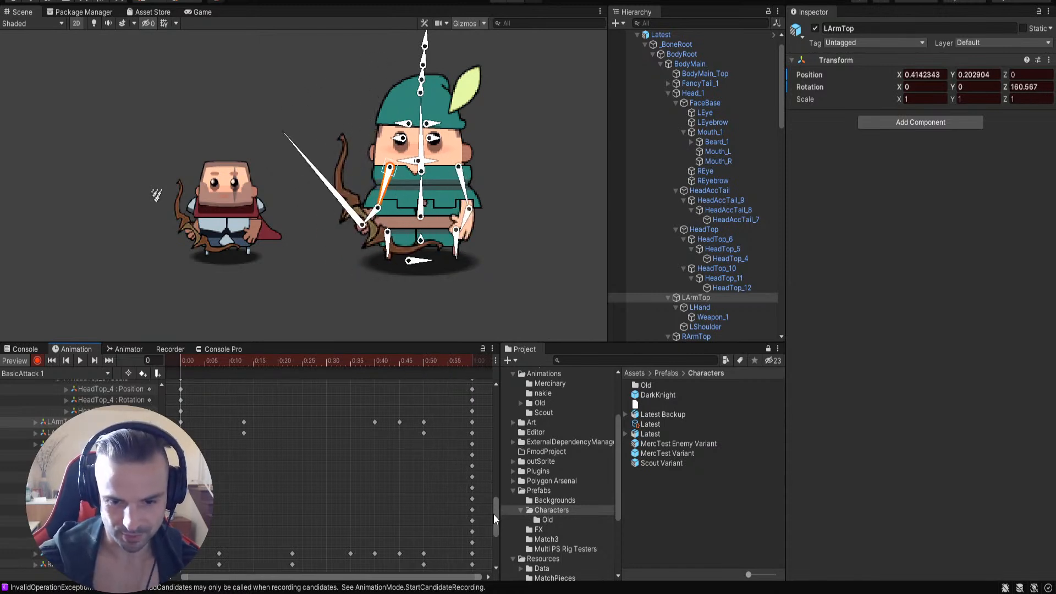
drag(494, 523, 500, 398)
scroll(360, 455, down, 6)
key(ctrl+a)
key(f)
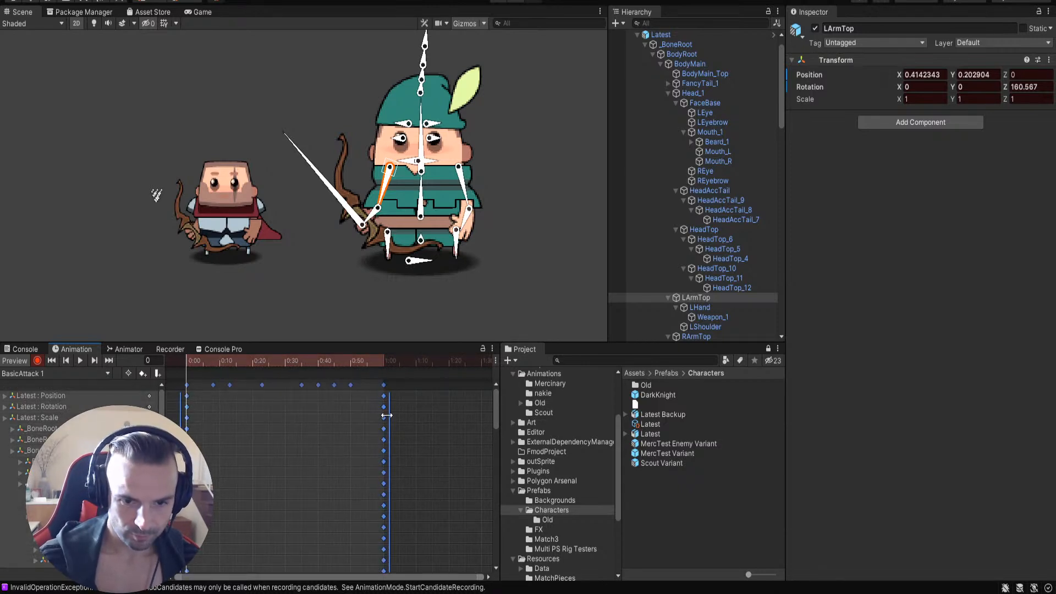
click(80, 361)
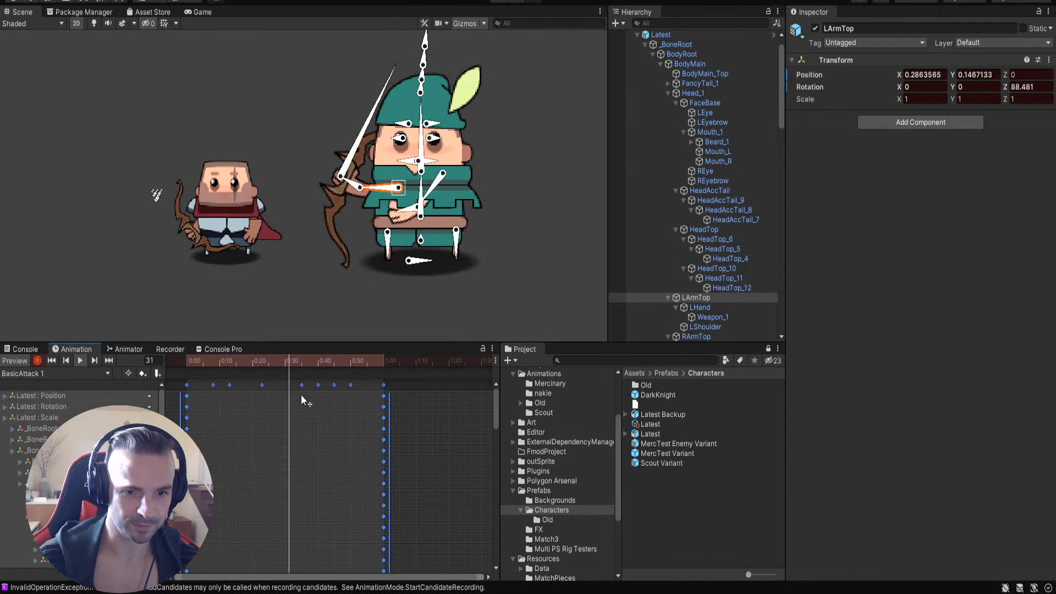
Step: Copy LArmTop's position key from frame 40 to frame 50
drag(497, 412, 490, 516)
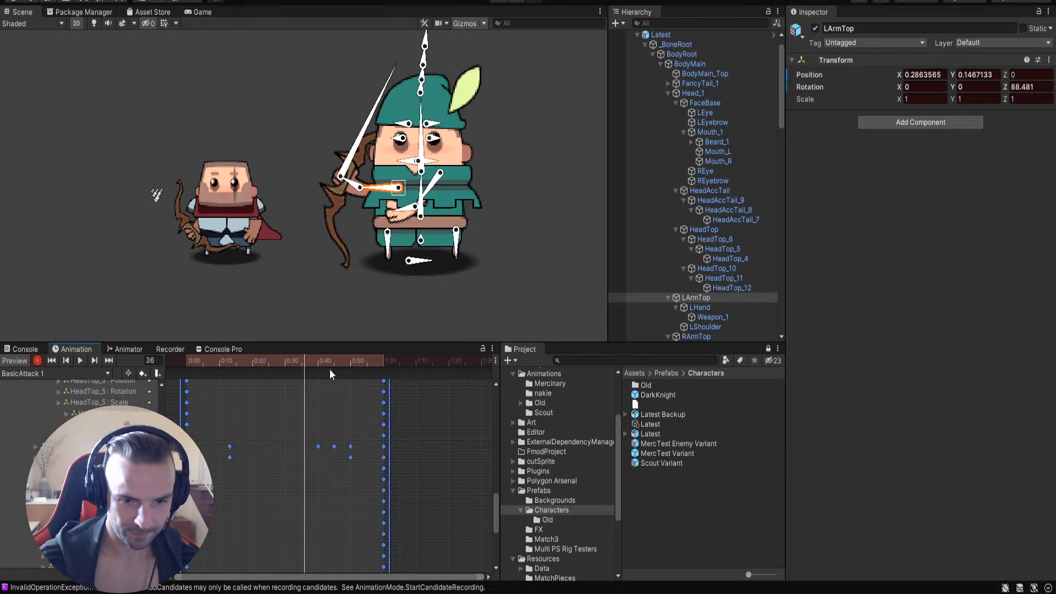
mouse_move(317, 362)
mouse_down()
mouse_move(352, 361)
mouse_move(316, 361)
mouse_move(351, 361)
mouse_move(322, 363)
mouse_move(320, 381)
mouse_up()
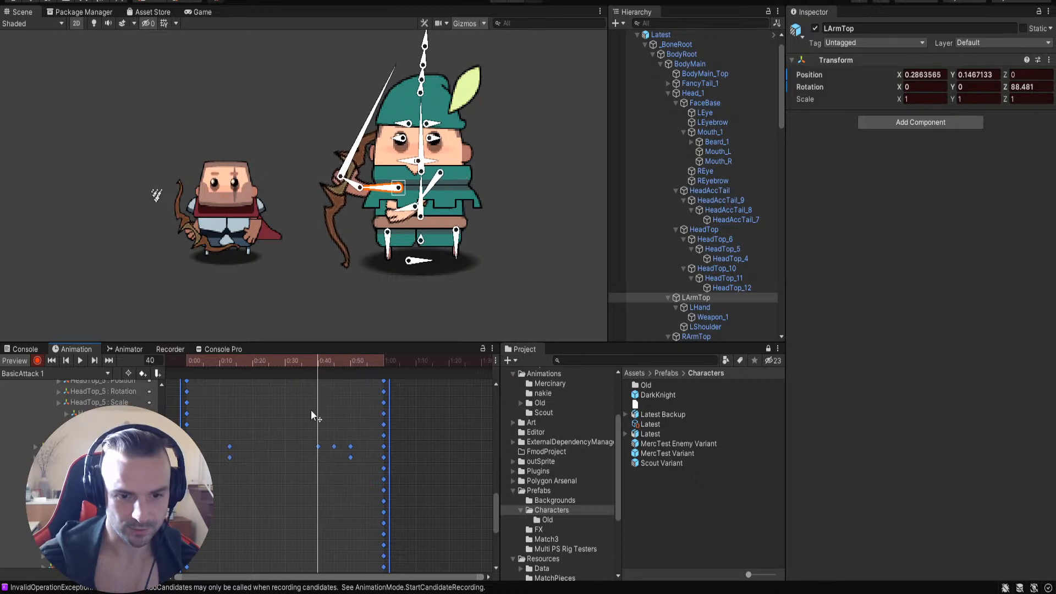
click(324, 450)
double_click(316, 447)
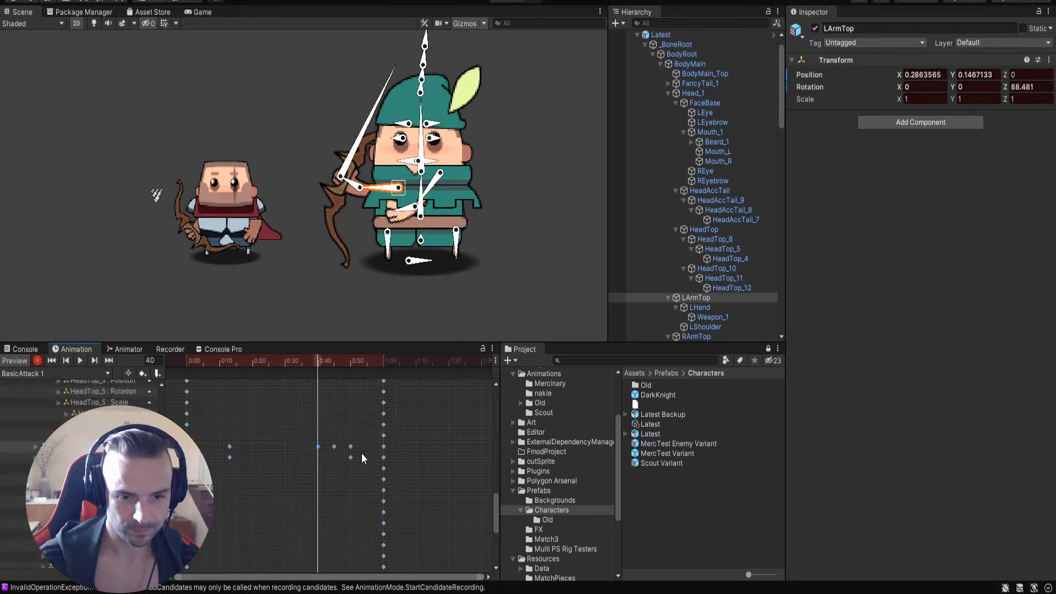
click(350, 365)
key(ctrl+v)
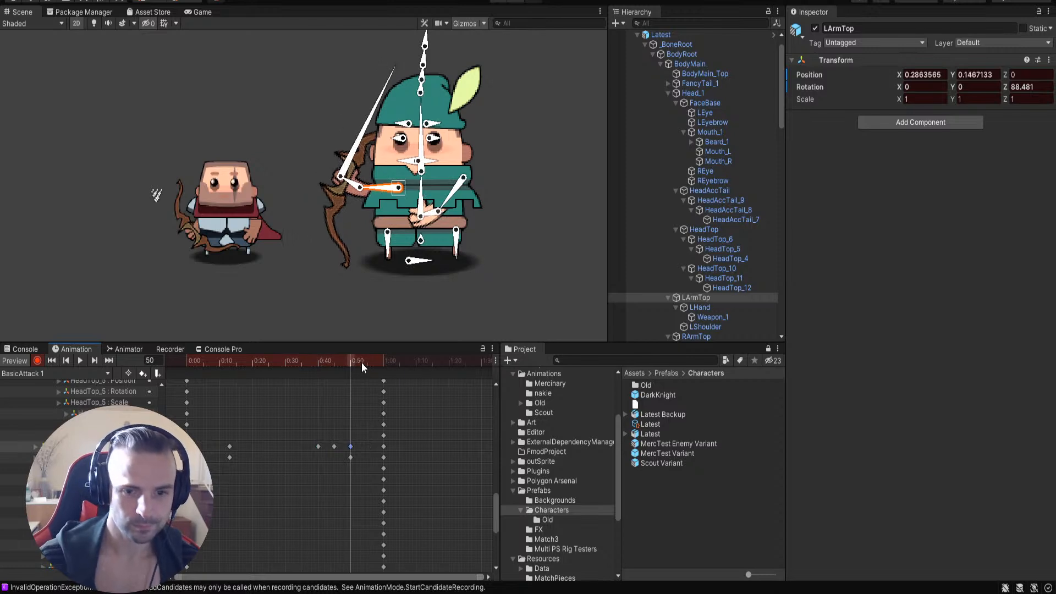
Step: Scrub through the bow draw and release, and play the clip from the start to check the arm timing
drag(356, 361, 257, 359)
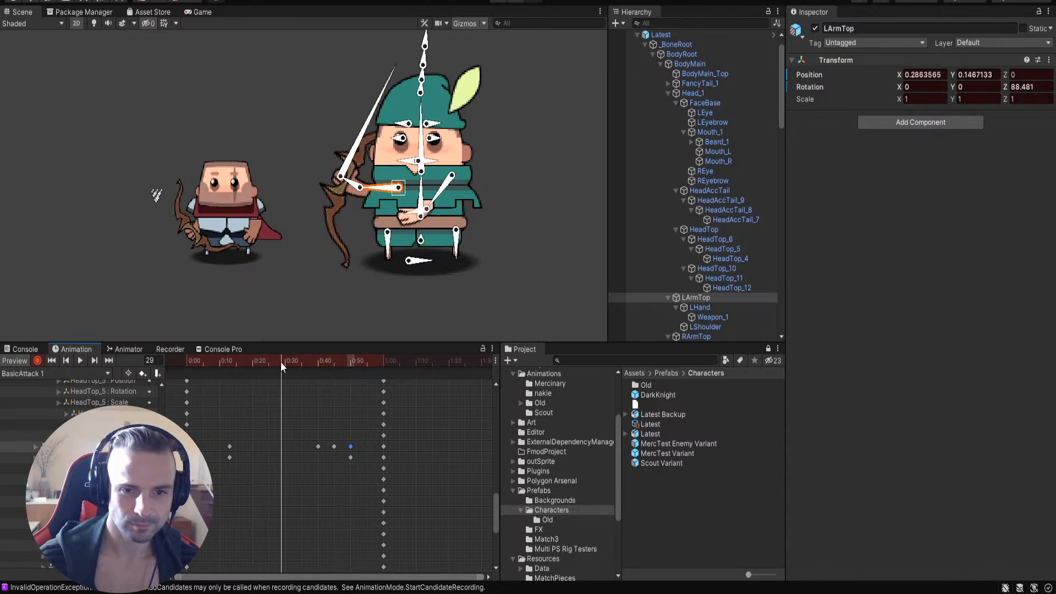
drag(333, 363, 269, 359)
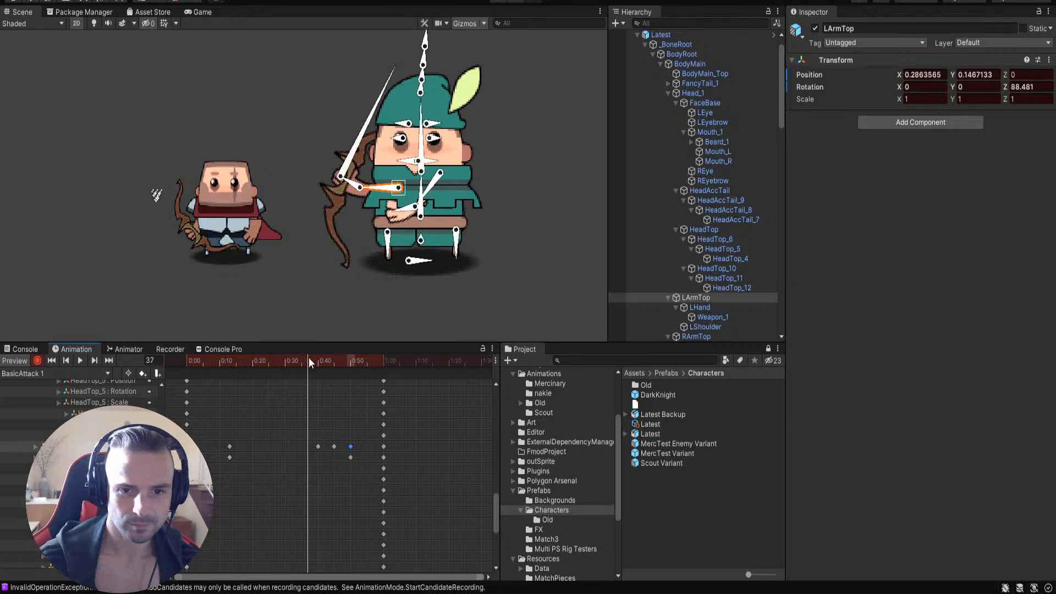
drag(341, 360, 140, 385)
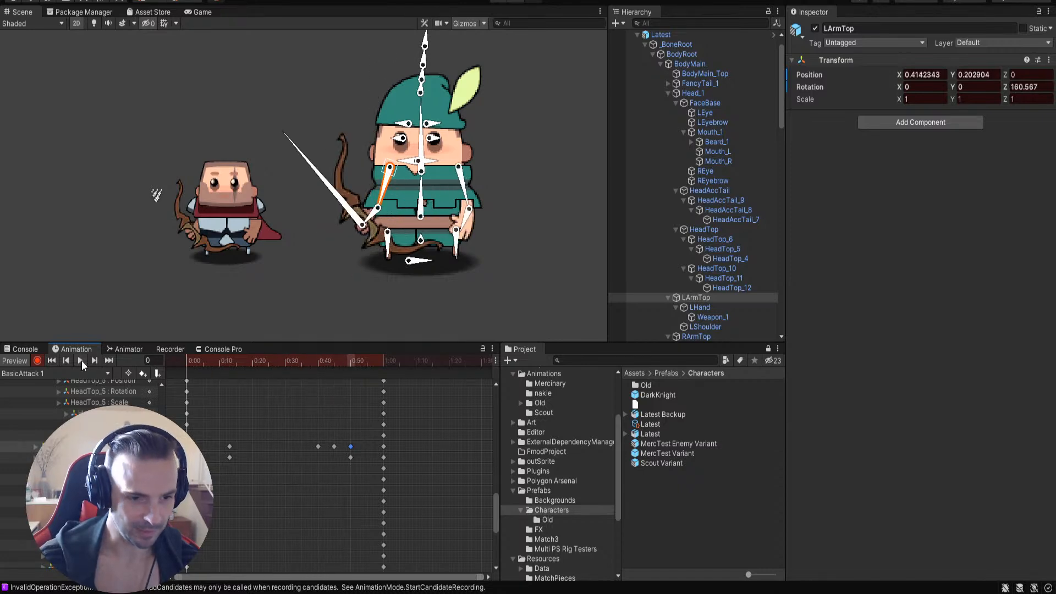
click(81, 361)
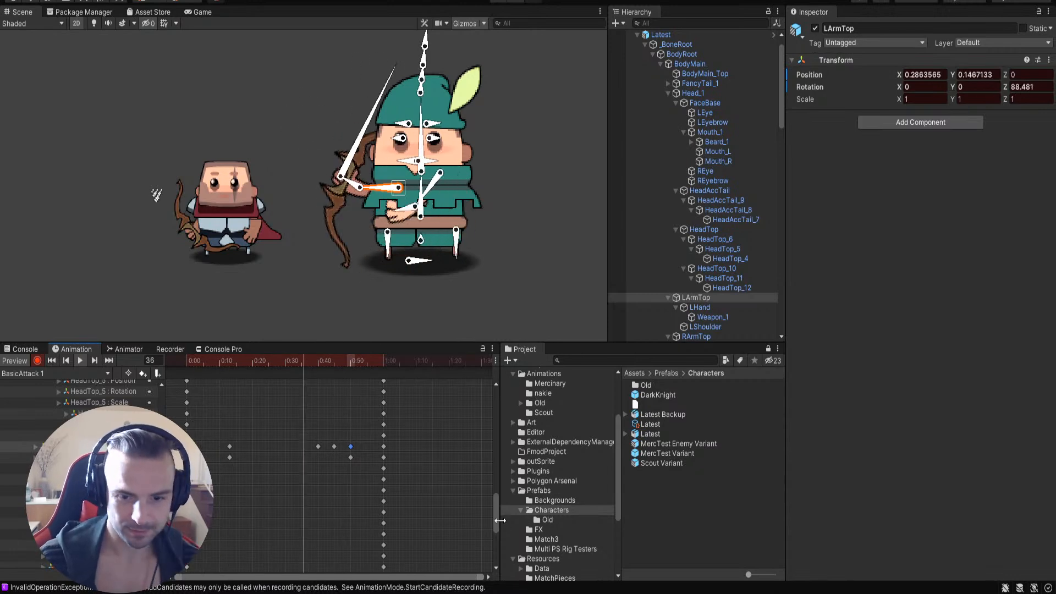
drag(496, 517, 503, 390)
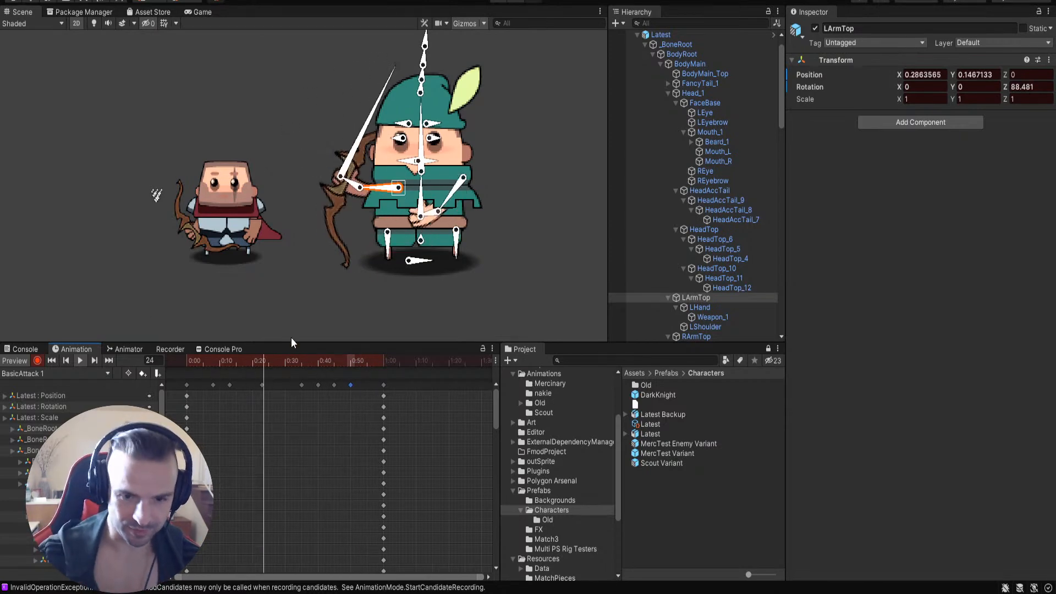
Step: Try compressing all of the clip's keys to end at about frame 25, and review the faster attack without the bone overlay
drag(346, 364, 131, 357)
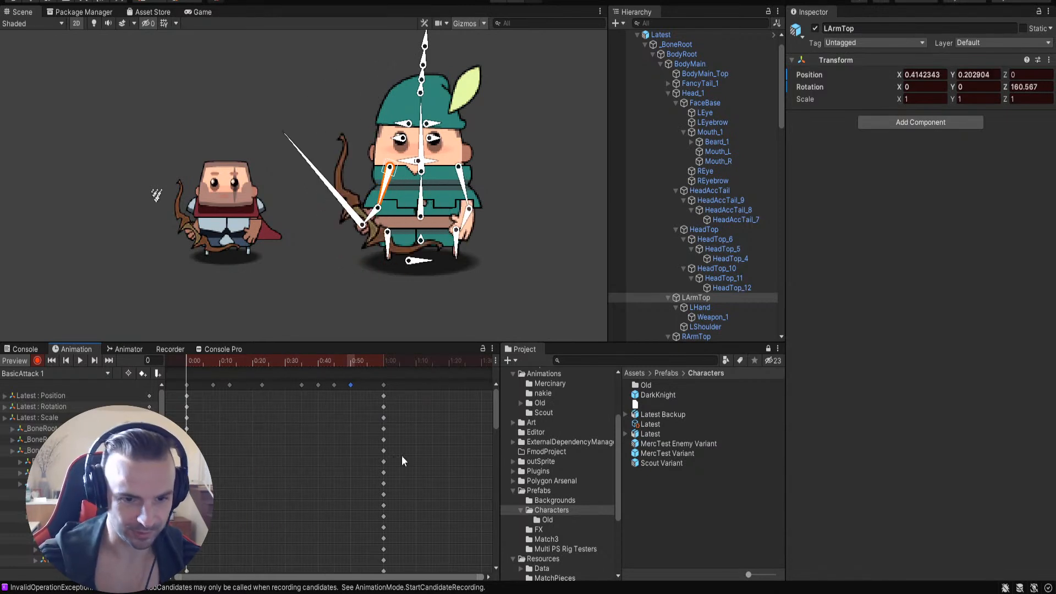
key(ctrl+a)
drag(384, 426, 275, 430)
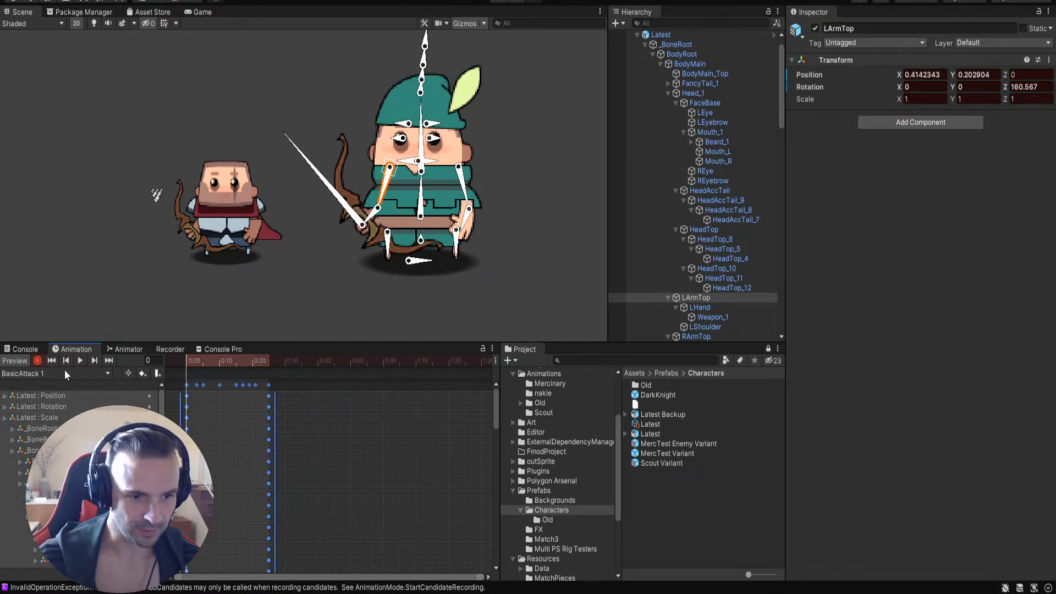
click(79, 360)
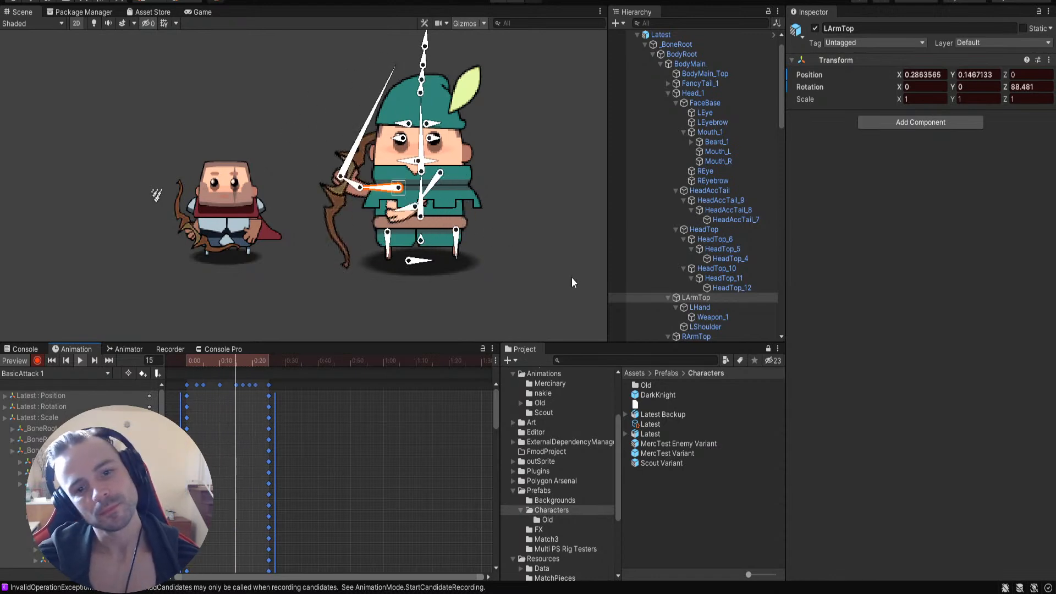
click(547, 211)
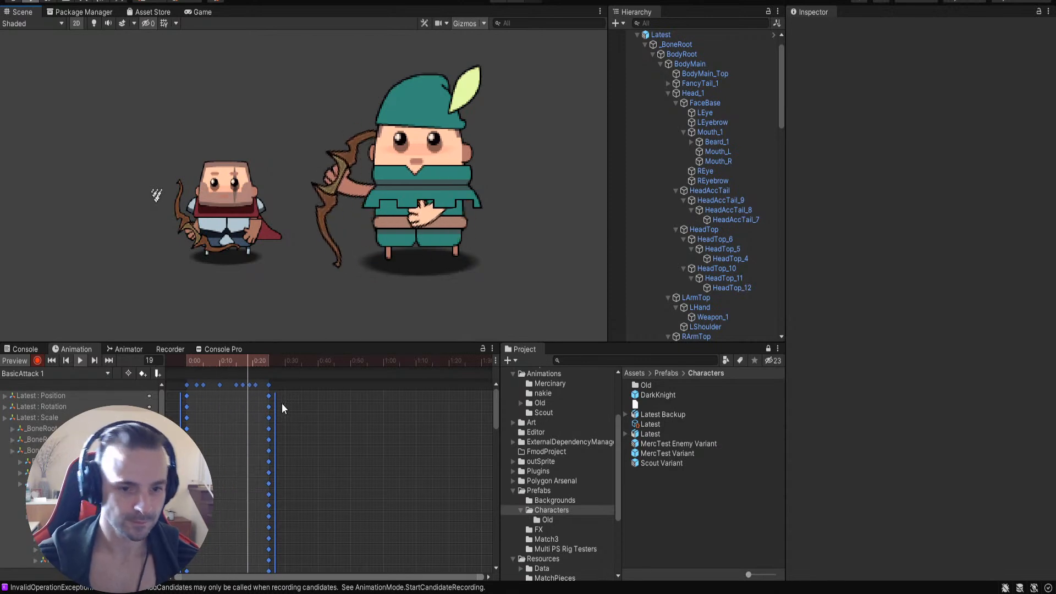
click(193, 361)
drag(173, 362, 272, 361)
Step: Stretch all of the clip's keys back out to end at frame 60, and select the Latest character to show its bones
drag(275, 440, 391, 446)
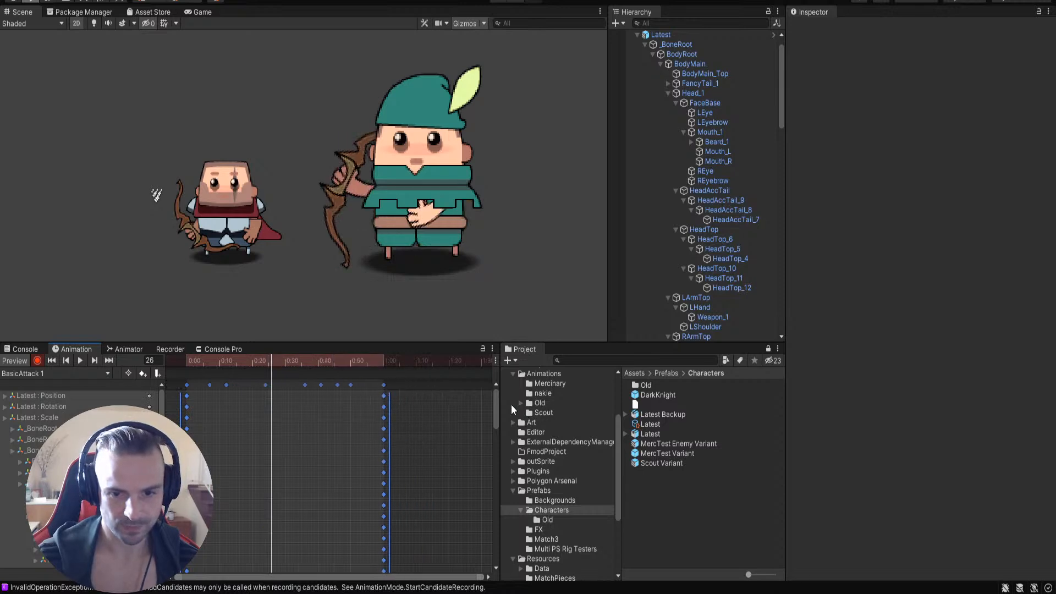
drag(496, 398, 493, 511)
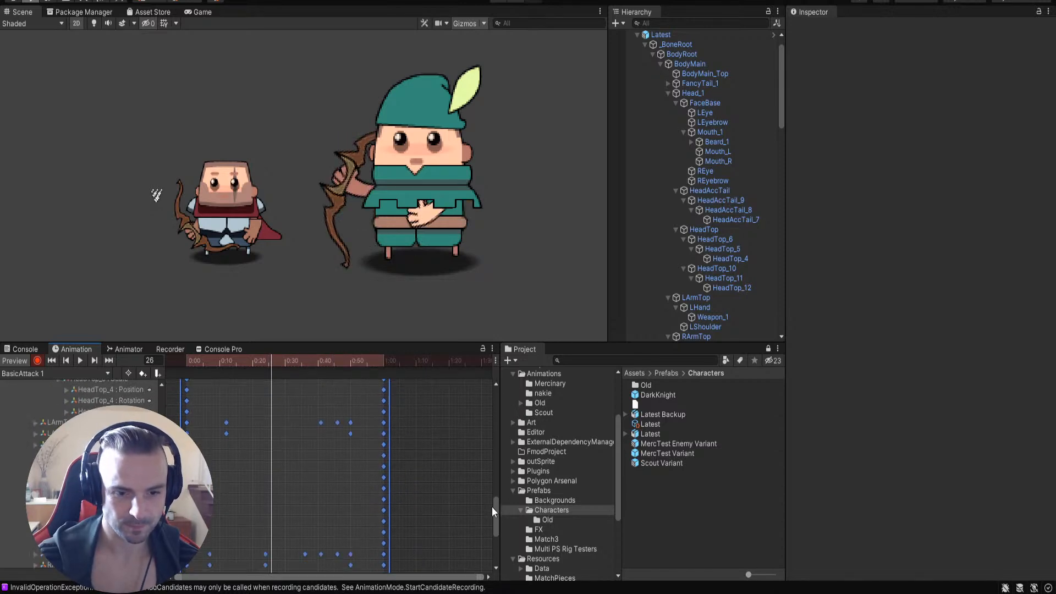
click(440, 198)
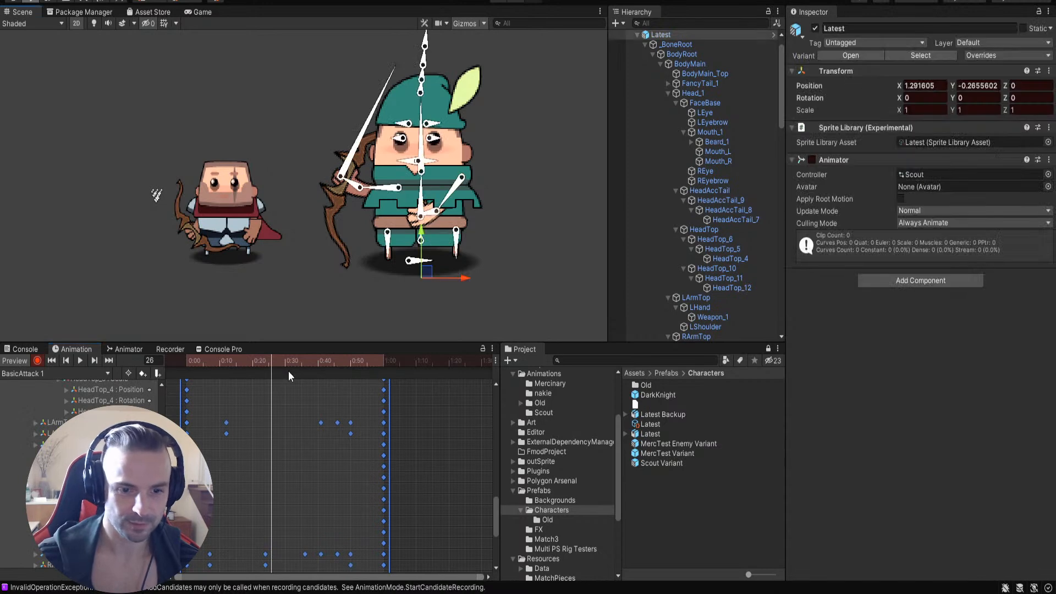
Step: At frame 45, move the LArmTop bone outward to about X 0.315, Y 0.249, and play back the attack clip
drag(271, 360, 333, 381)
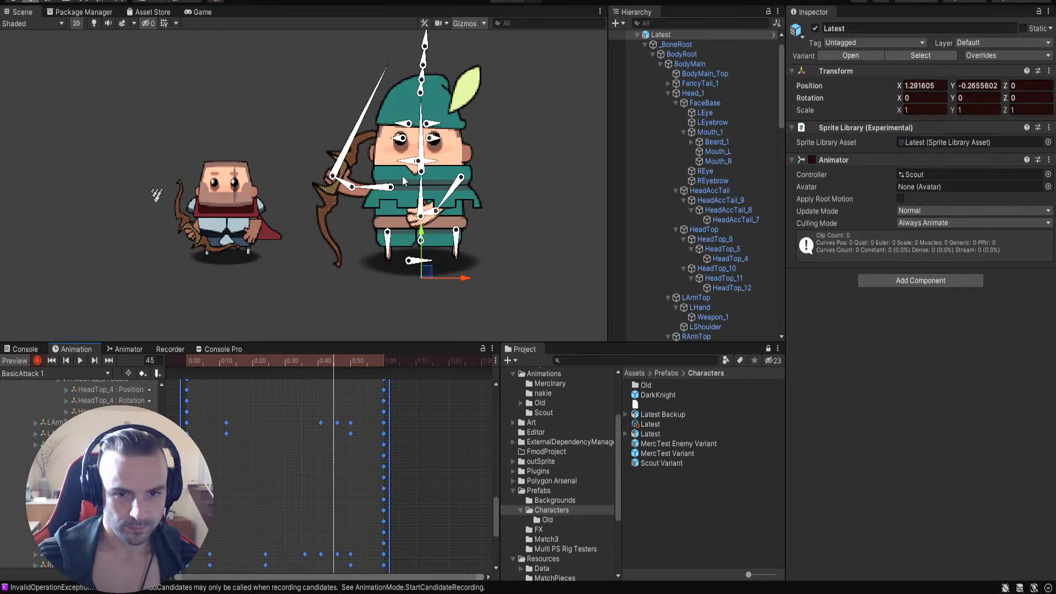
drag(395, 188, 389, 185)
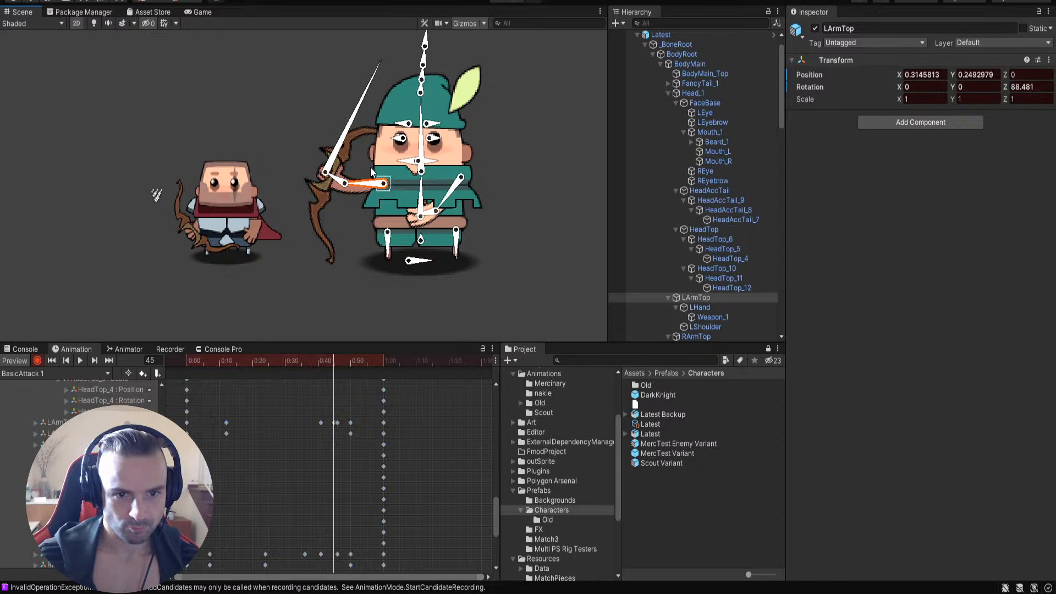
drag(332, 366, 256, 388)
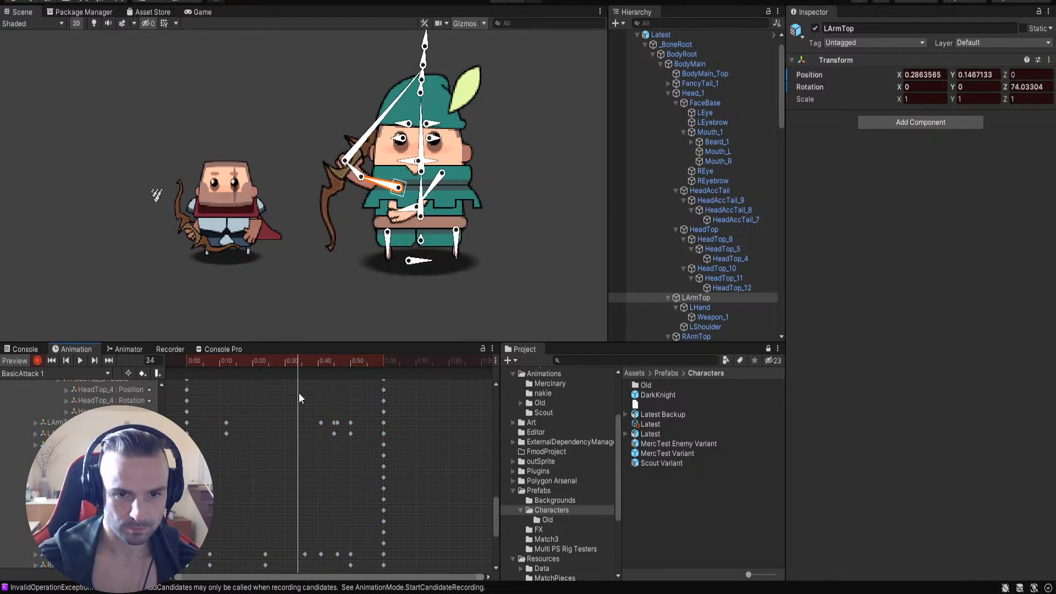
drag(328, 391, 98, 374)
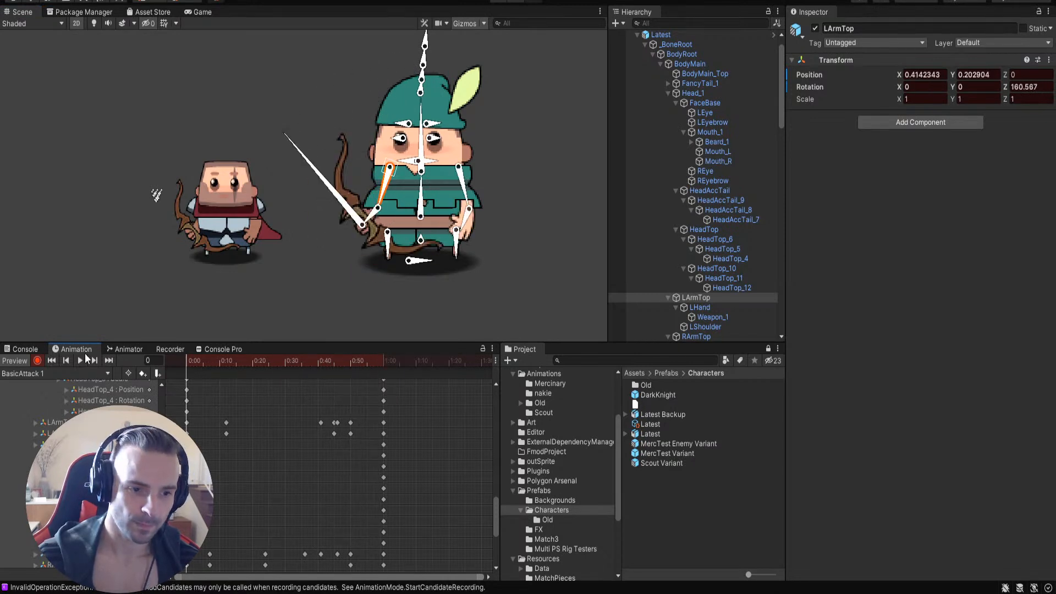
click(82, 358)
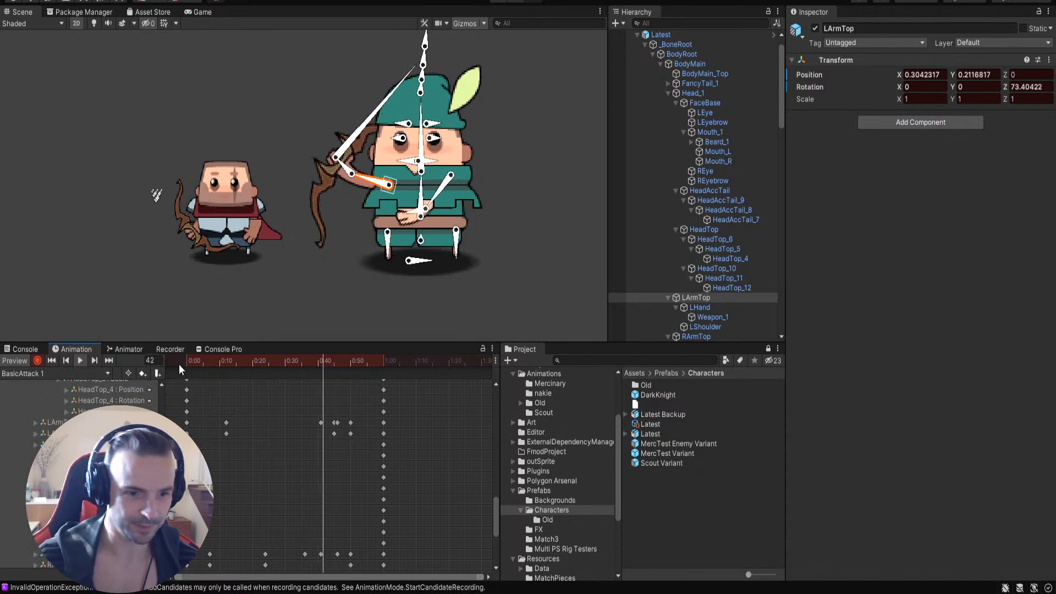
click(81, 360)
drag(319, 362, 137, 378)
Step: At frame 25, set the BodyMain_Top bone's Y scale to 1.05
drag(495, 513, 504, 389)
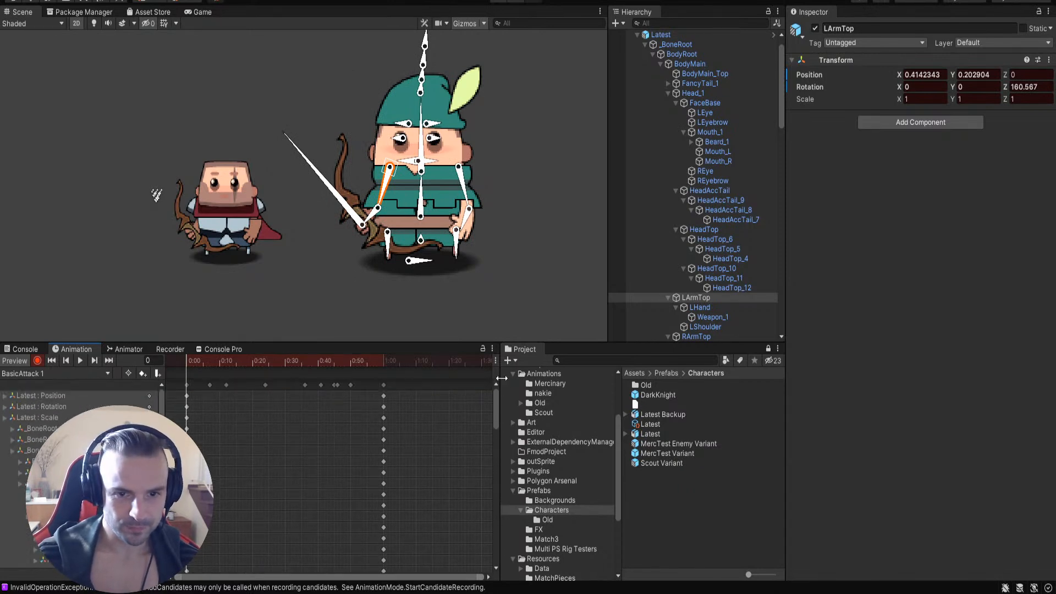
drag(186, 361, 268, 355)
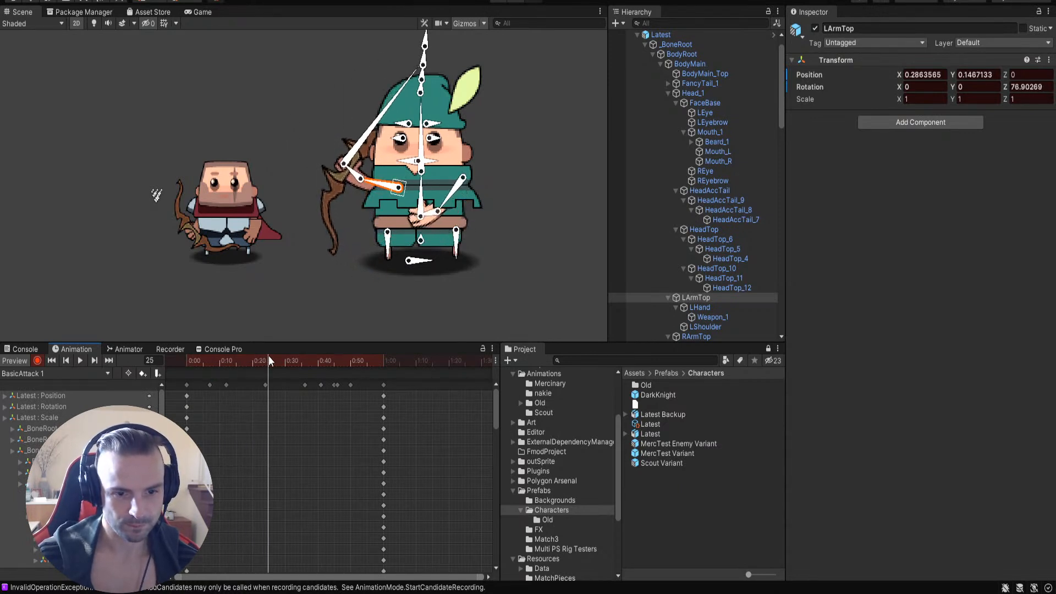
click(421, 195)
click(972, 97)
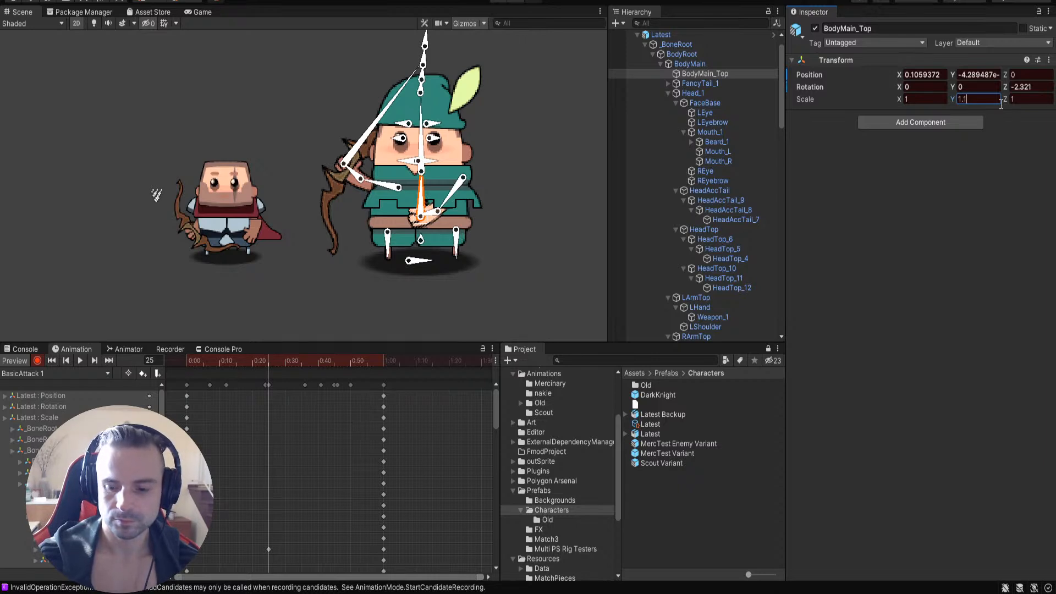
key(BackSpace)
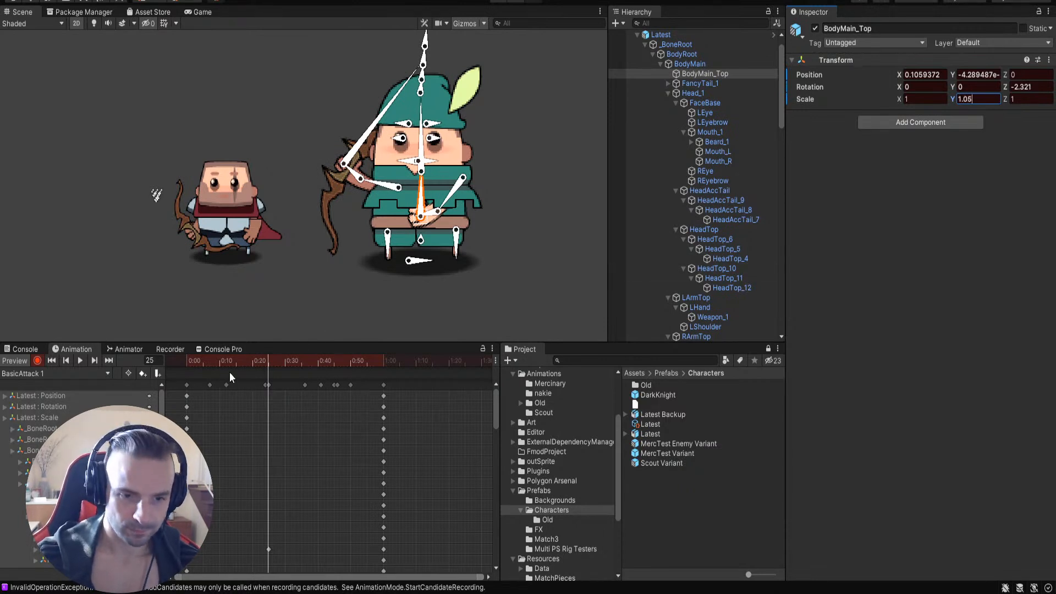
drag(272, 363, 130, 386)
Step: At frame 40, rotate the Head_1 bone to about -15.9 degrees on Z and play back the clip
click(447, 186)
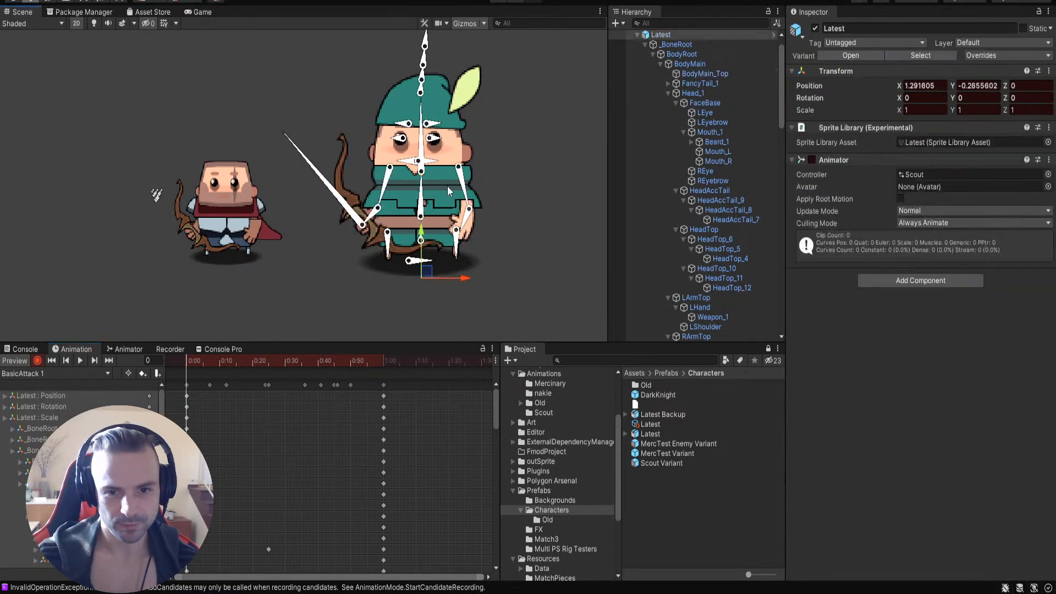
click(424, 178)
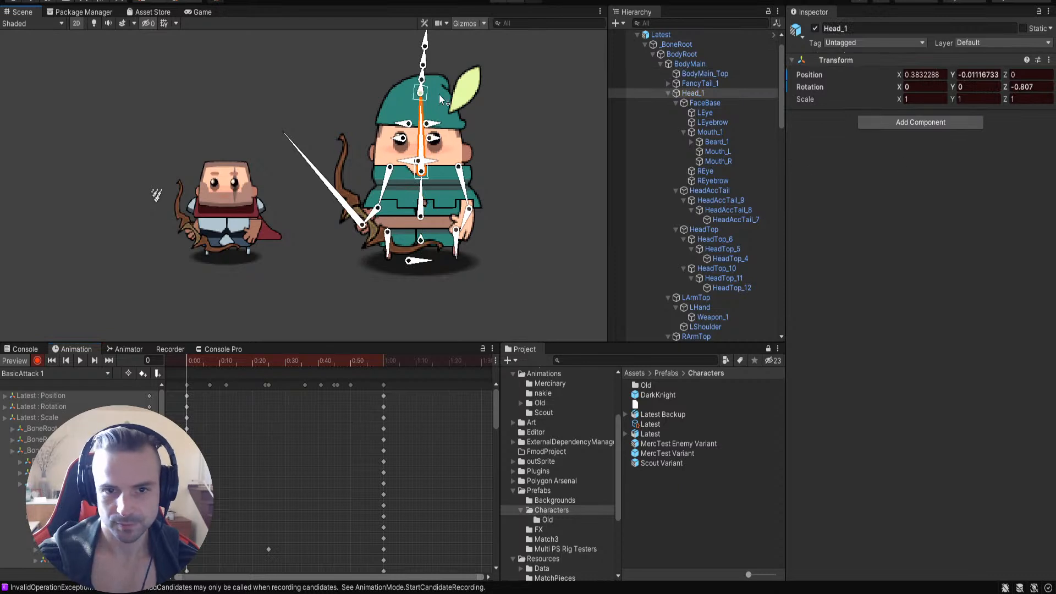
drag(423, 116, 434, 113)
drag(191, 363, 317, 365)
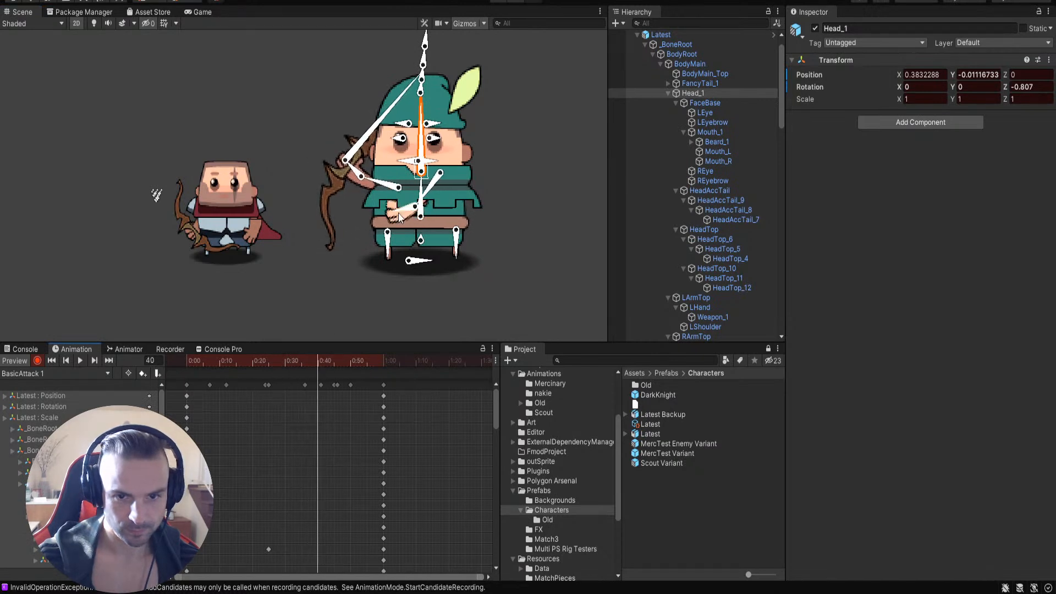
drag(423, 118, 437, 125)
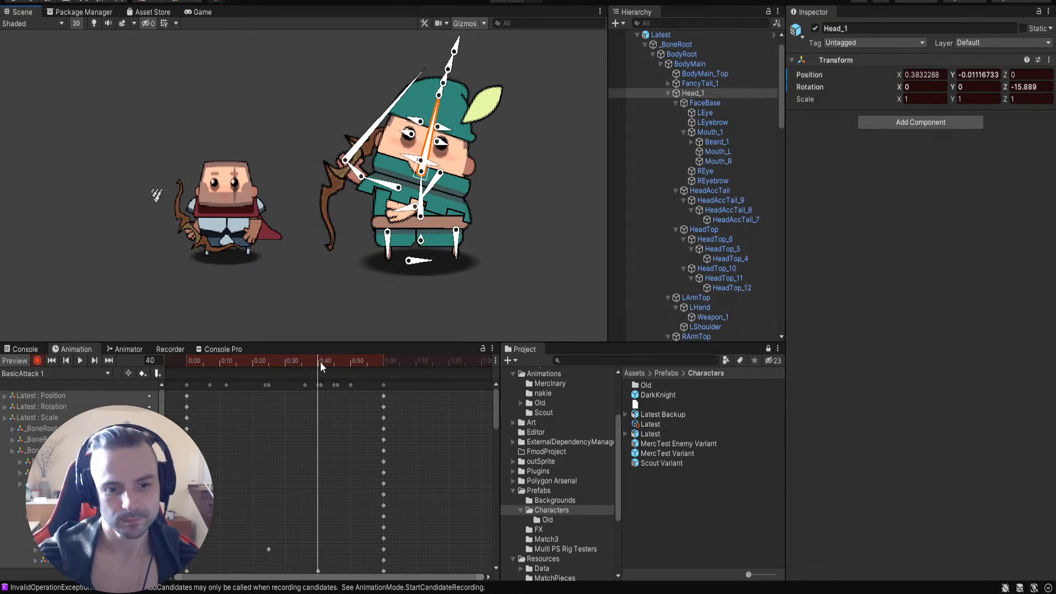
drag(321, 364, 167, 377)
click(80, 360)
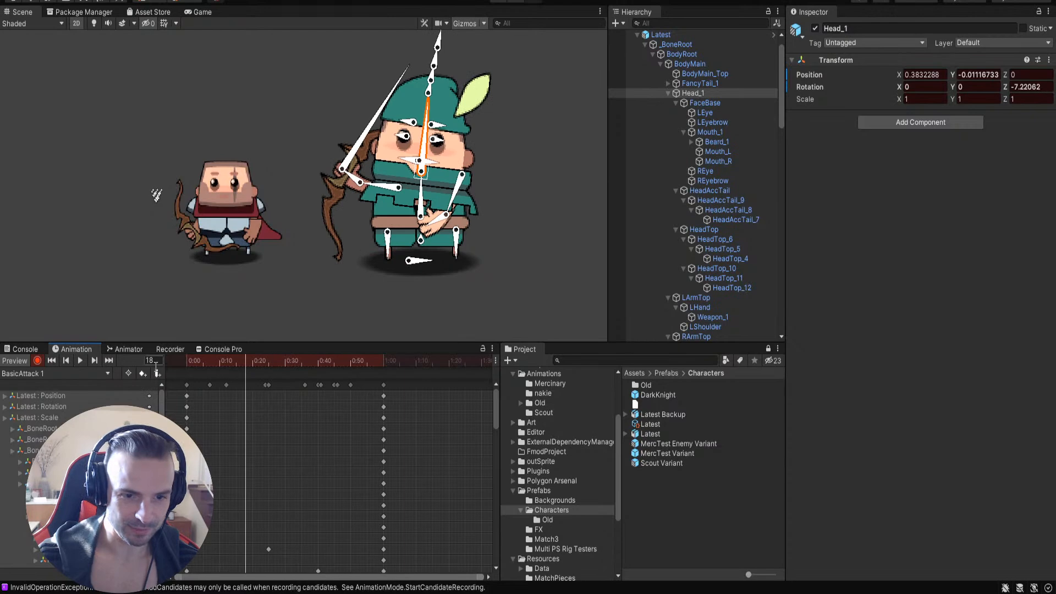
Step: Key the RLeg bone at frame 25 and rotate it outward to about -159 degrees on Z at frame 41
mouse_move(278, 362)
mouse_down()
mouse_move(235, 366)
mouse_move(267, 367)
mouse_up()
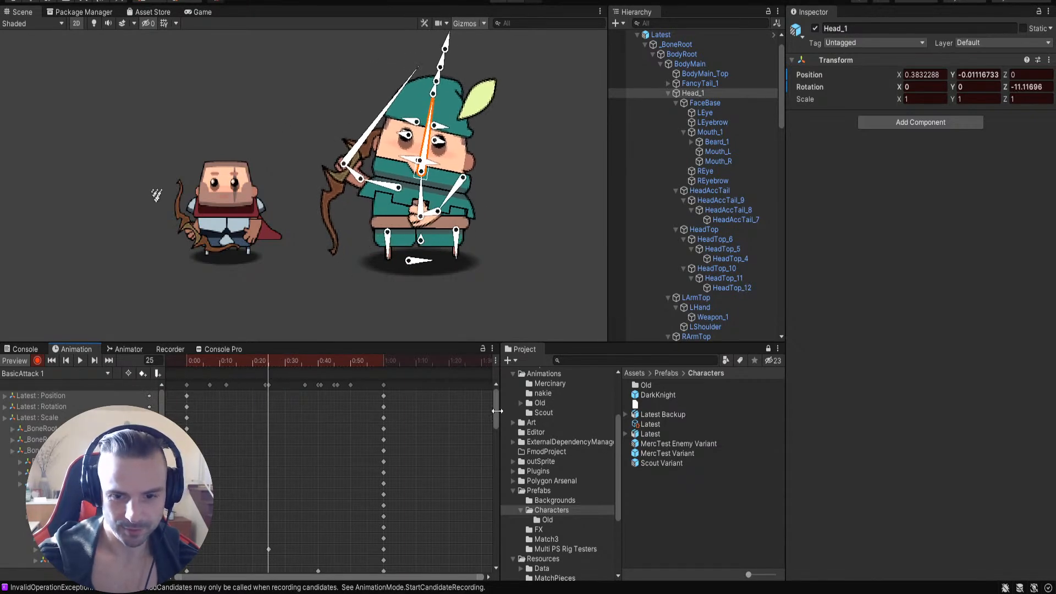
drag(498, 406, 495, 468)
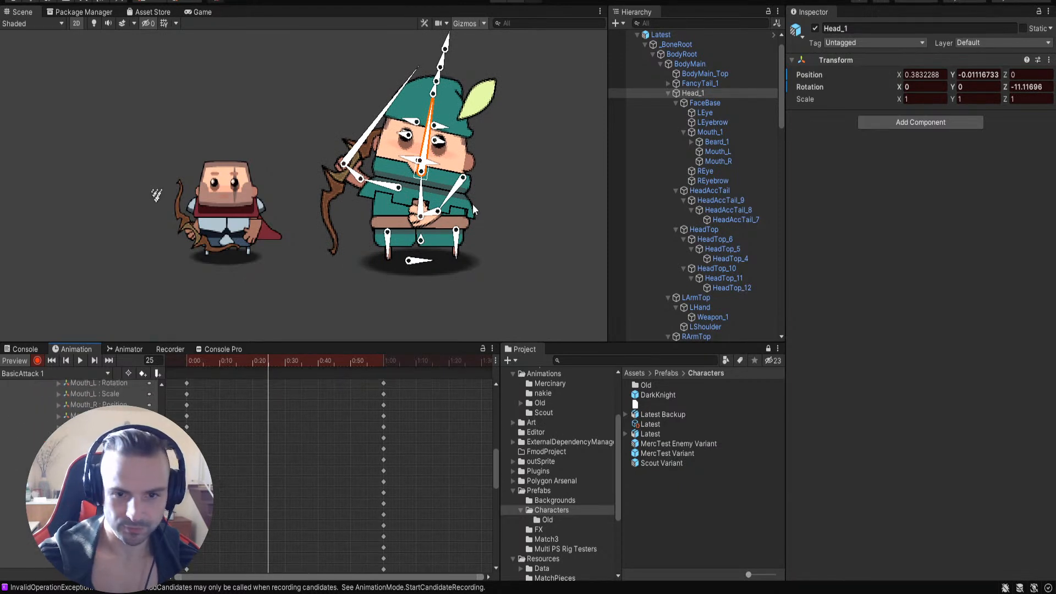
click(457, 250)
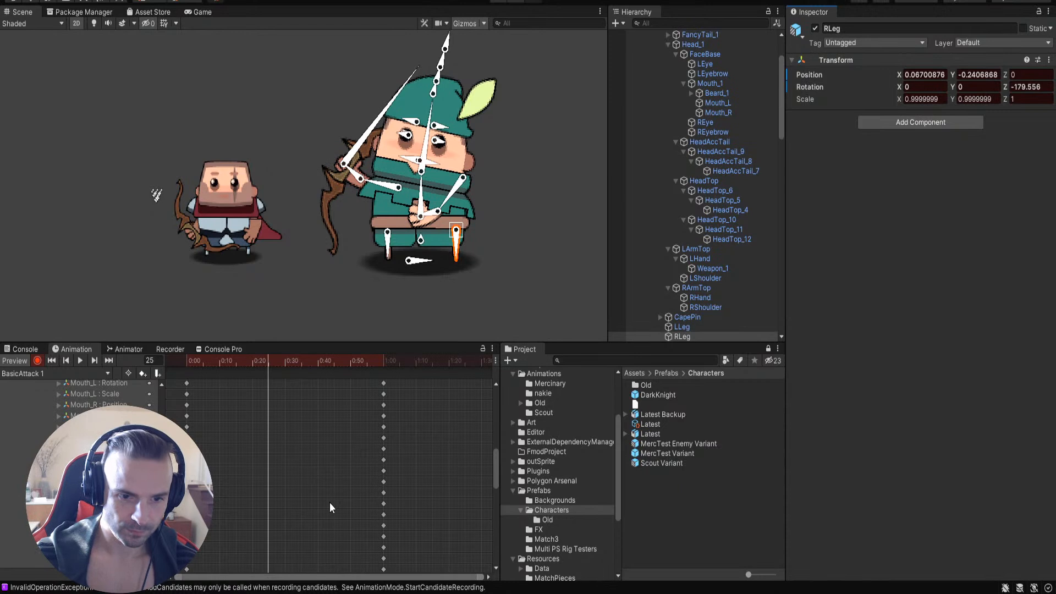
drag(494, 467, 498, 540)
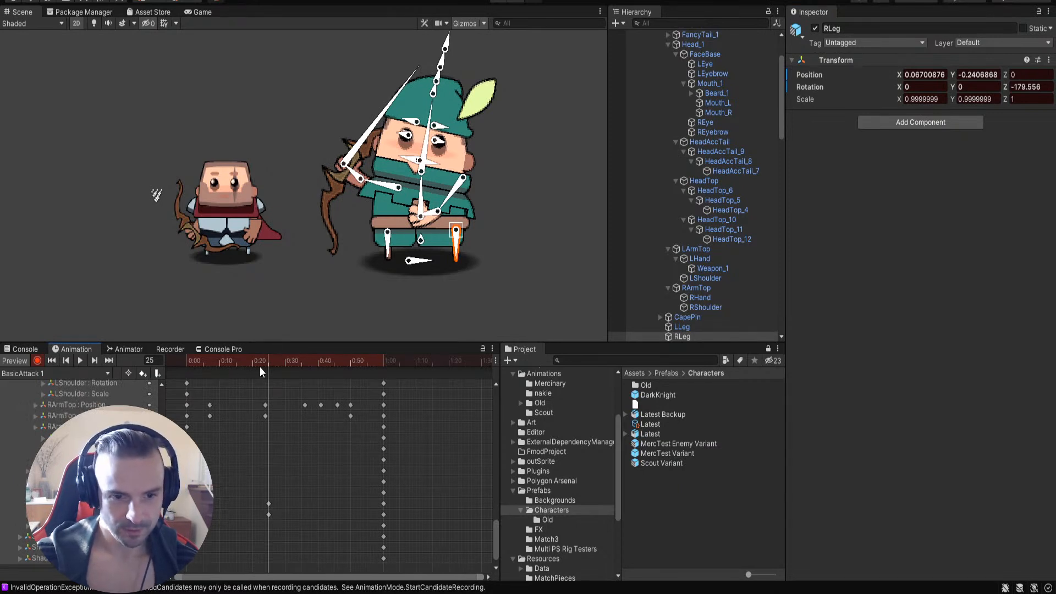
drag(269, 363, 319, 365)
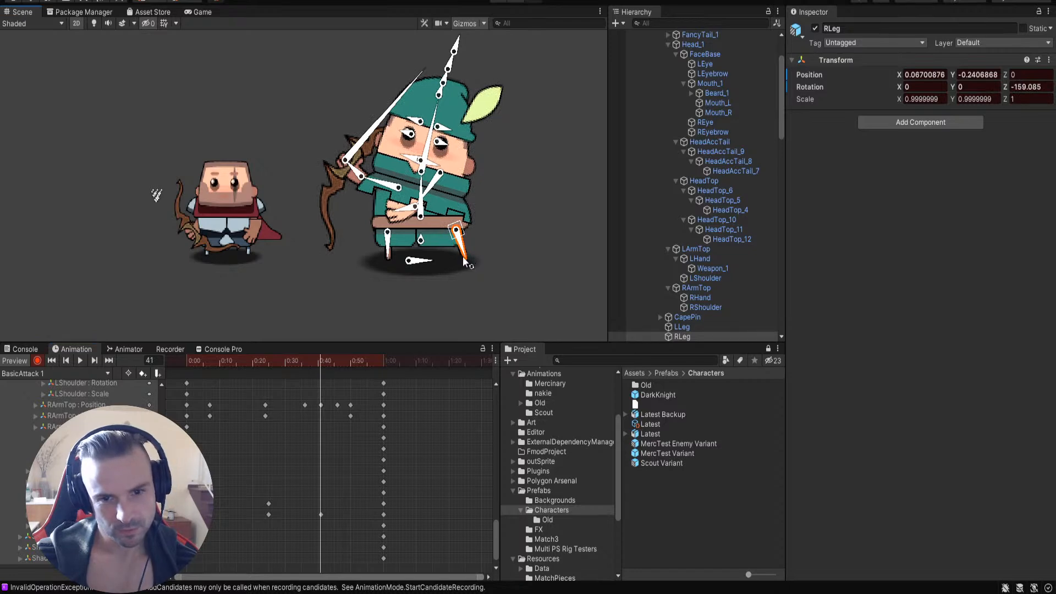
drag(300, 362, 149, 392)
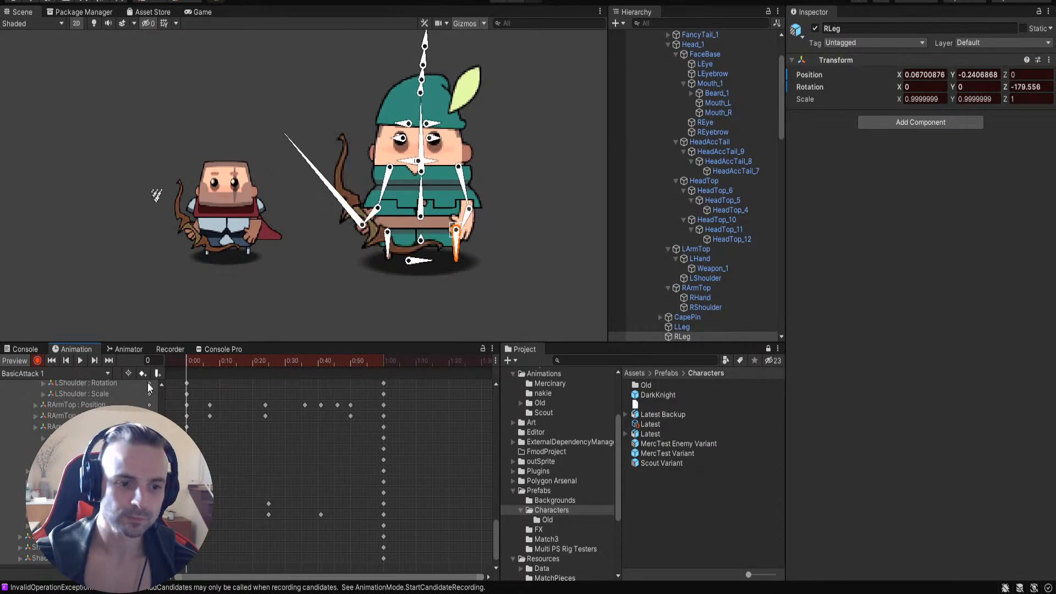
Step: Compress all keyframes of the BasicAttack 1 clip to end at 0:25 and play it back
key(ctrl+a)
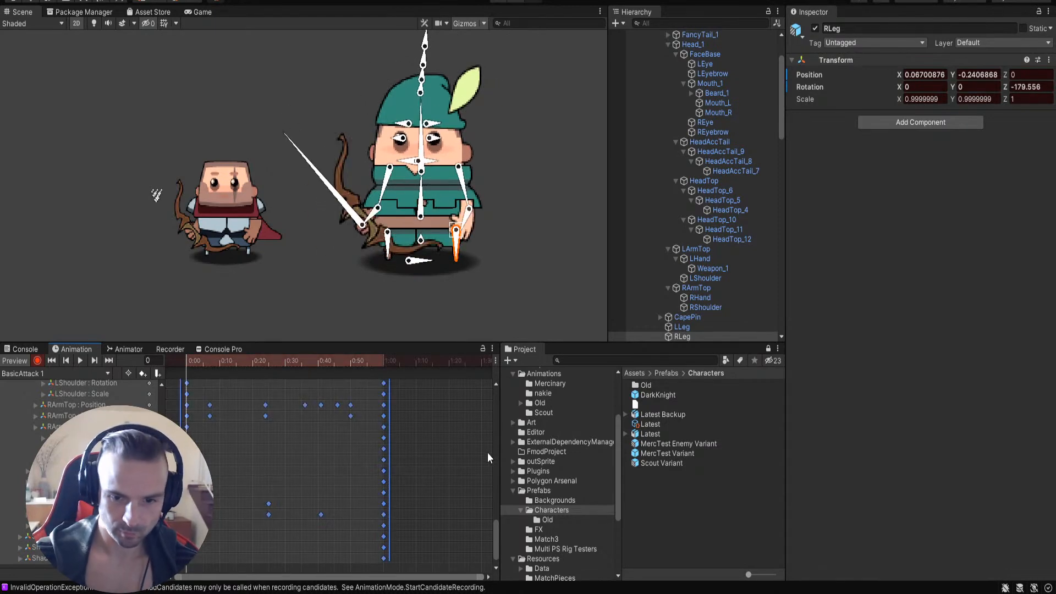
drag(494, 530, 495, 402)
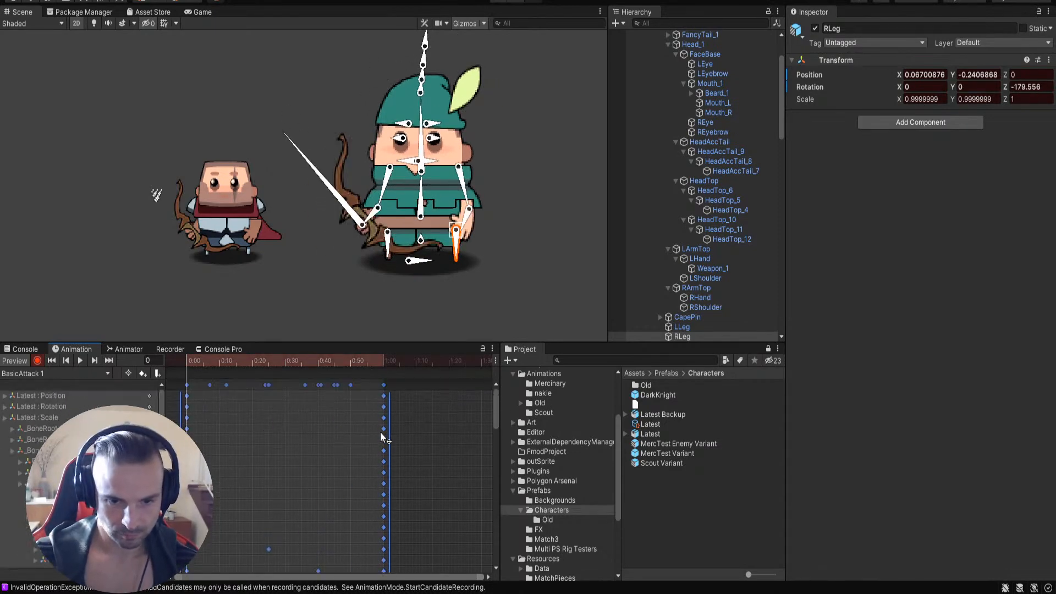
drag(386, 430, 271, 431)
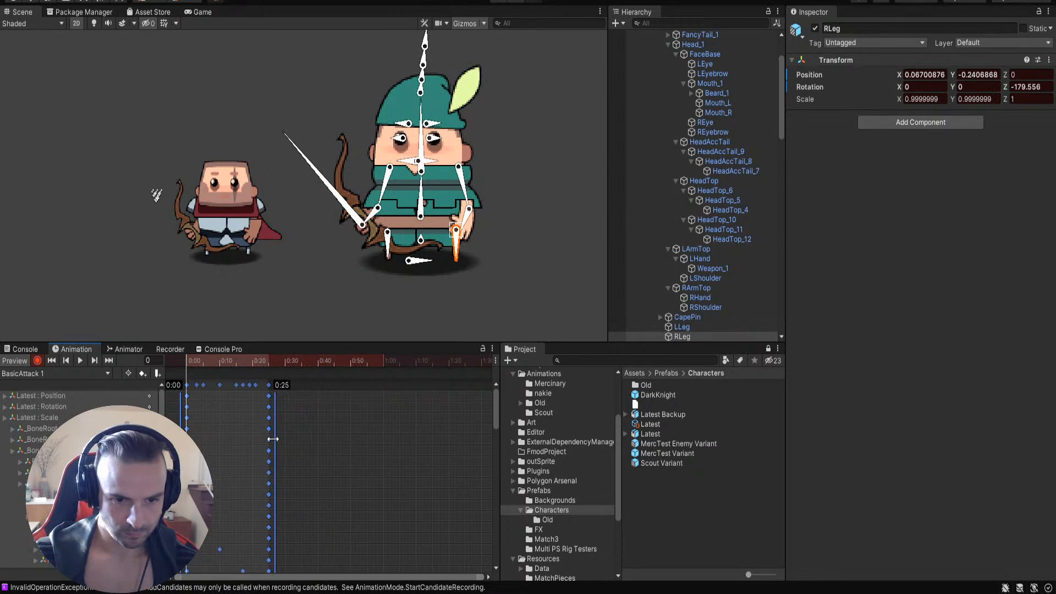
click(80, 360)
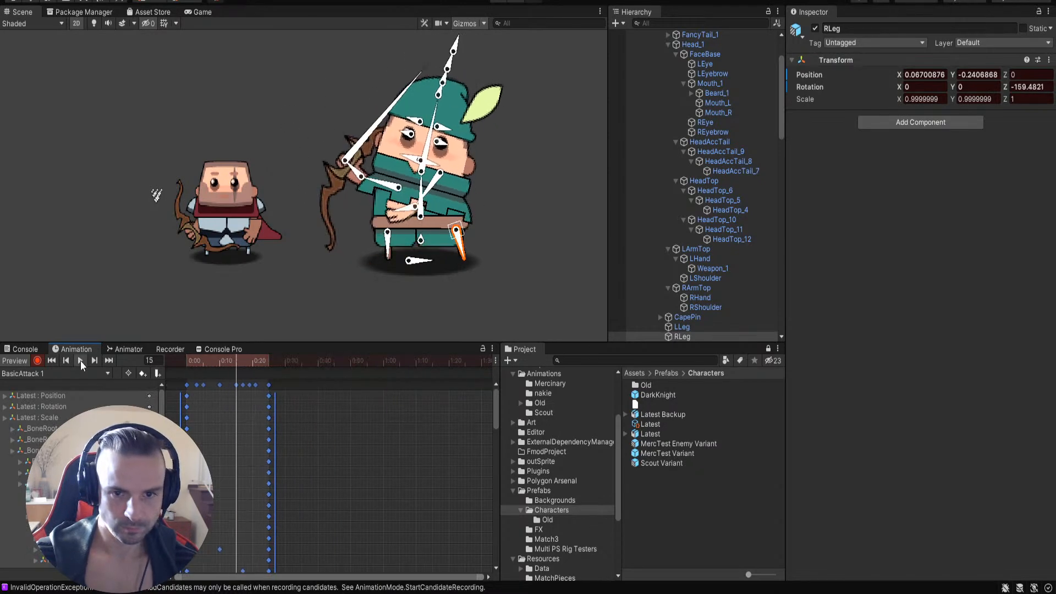
Step: Delete the two intermediate sets of RLeg keyframes, at frame 10 and between frames 15 and 20
click(538, 120)
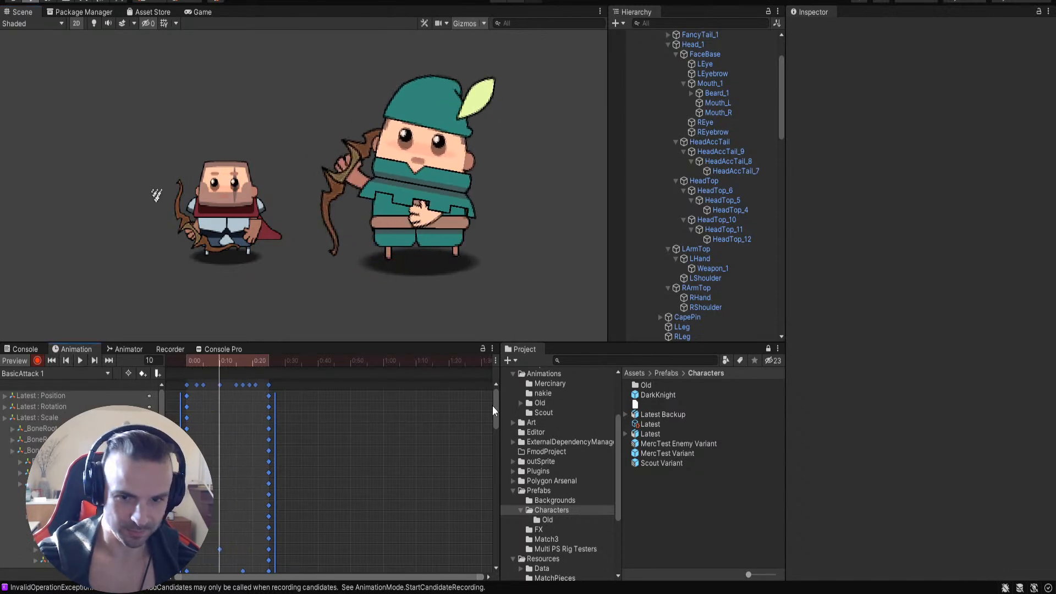
drag(496, 412, 486, 550)
drag(224, 498, 223, 493)
click(420, 460)
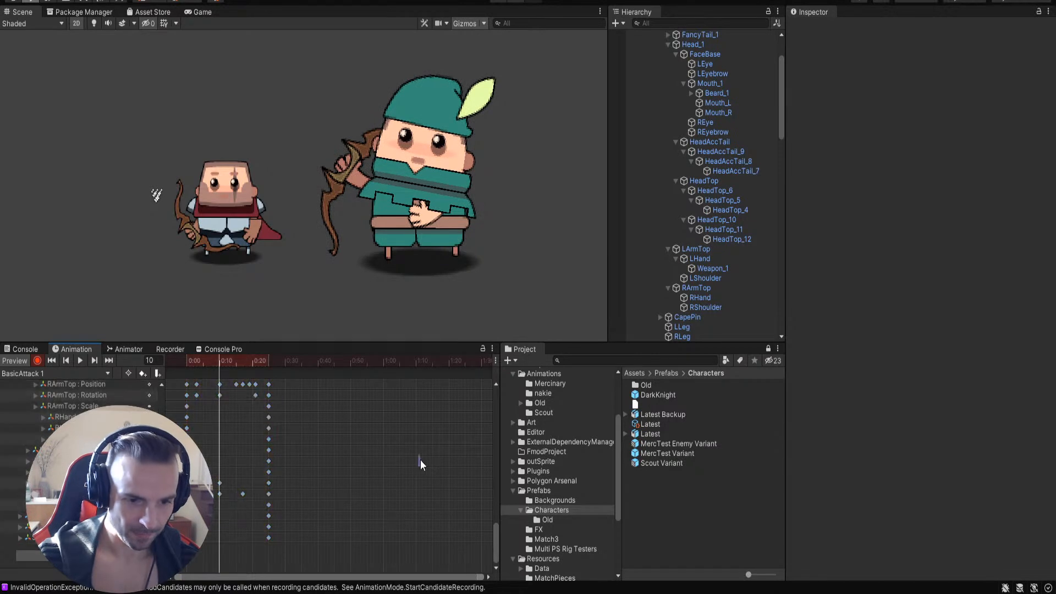
click(220, 488)
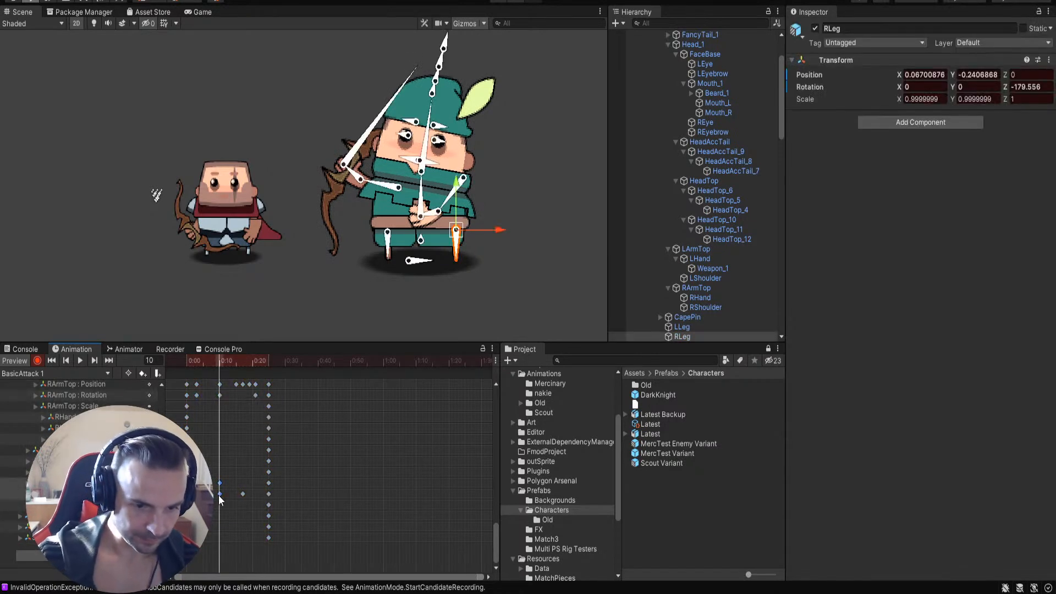
key(Delete)
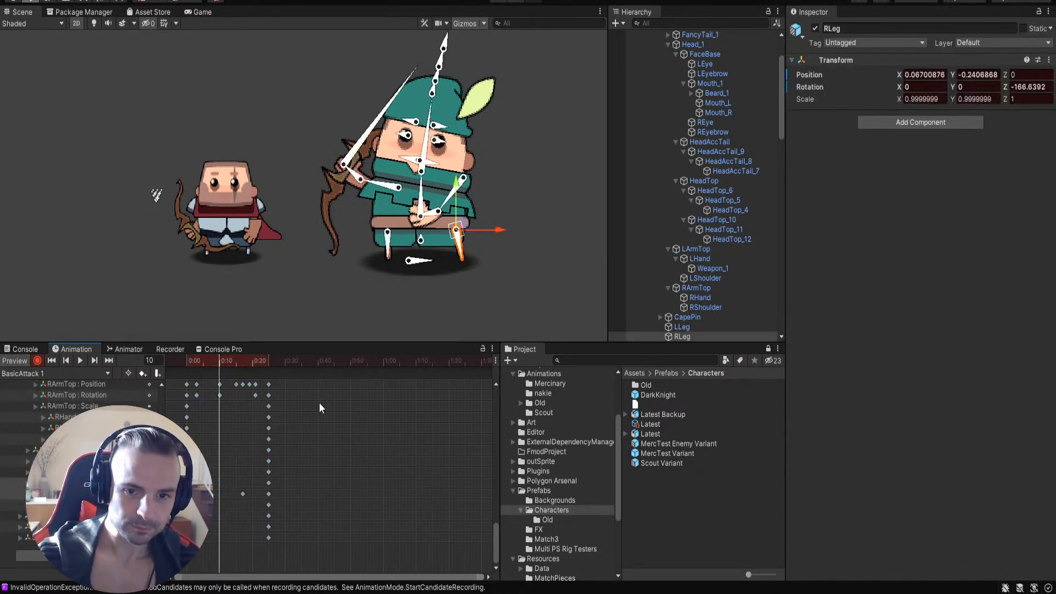
click(242, 492)
key(Delete)
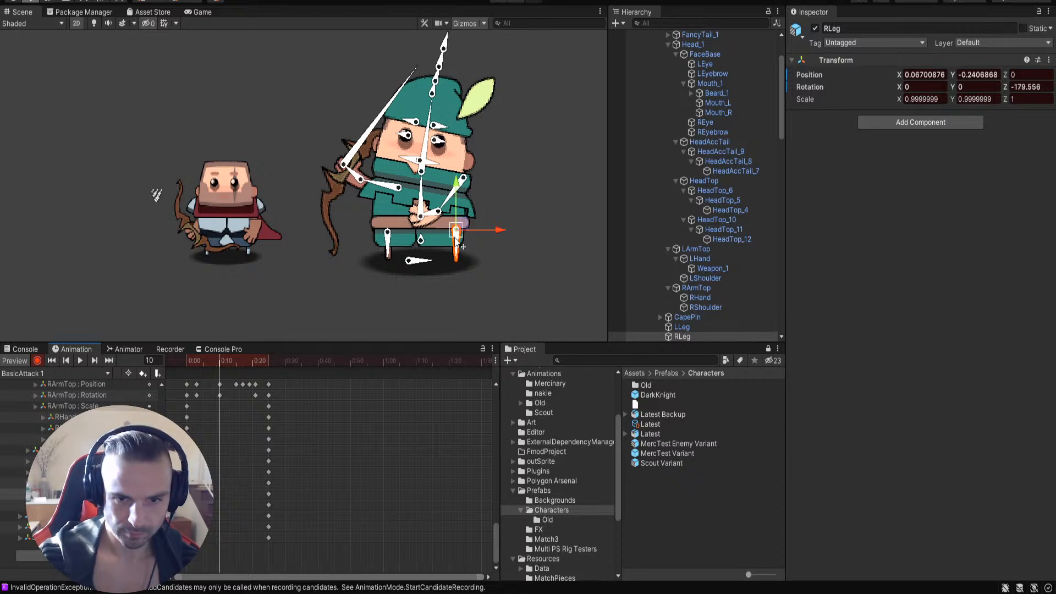
Step: Key RLeg's rotation at frame 10, rotate LLeg to about -198.7 degrees on Z at frame 15, and play back the clip
click(388, 250)
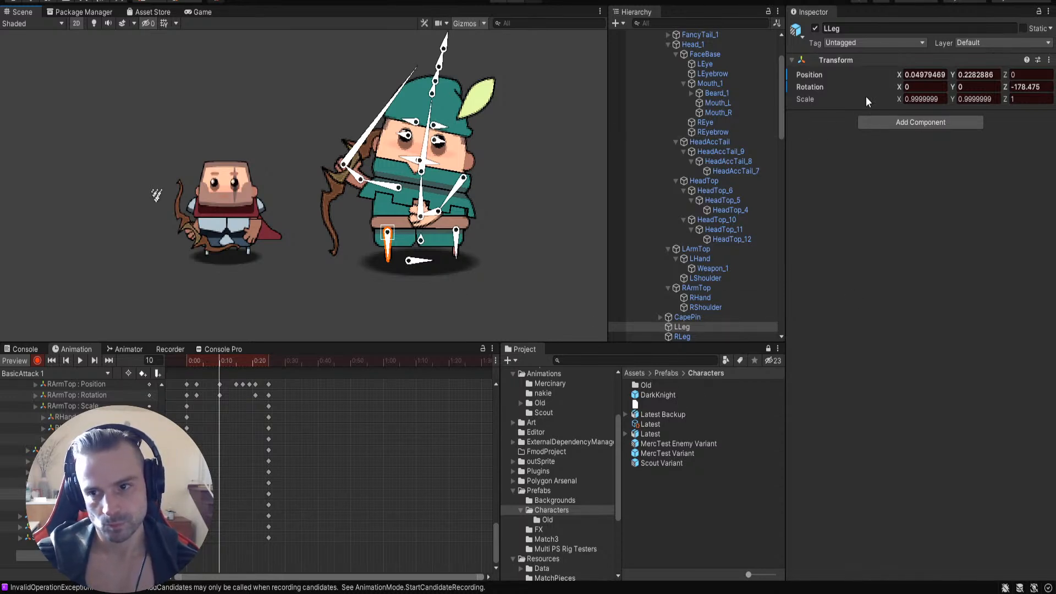
click(681, 335)
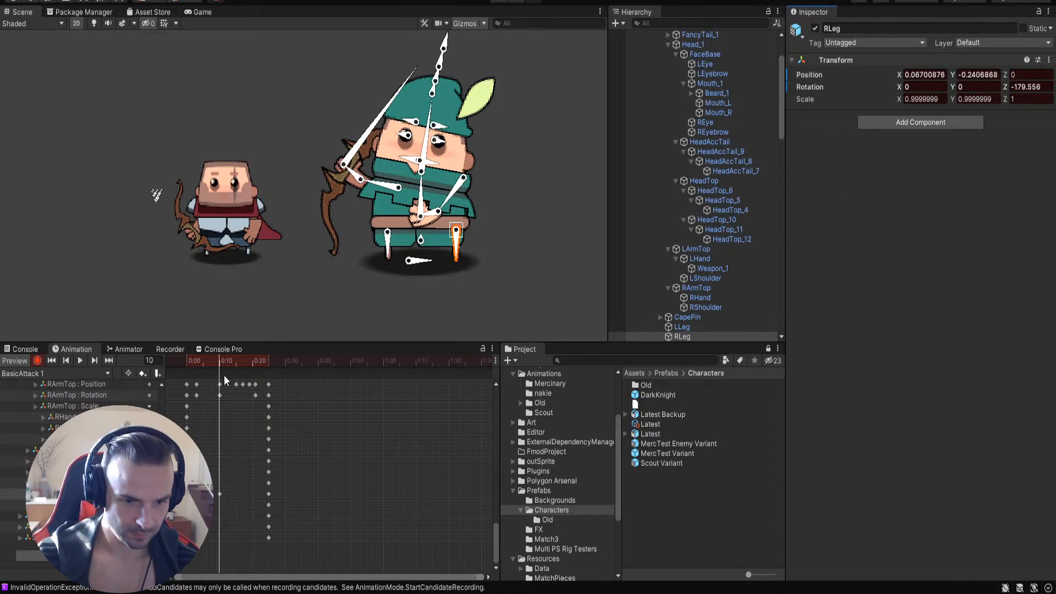
drag(220, 360, 236, 361)
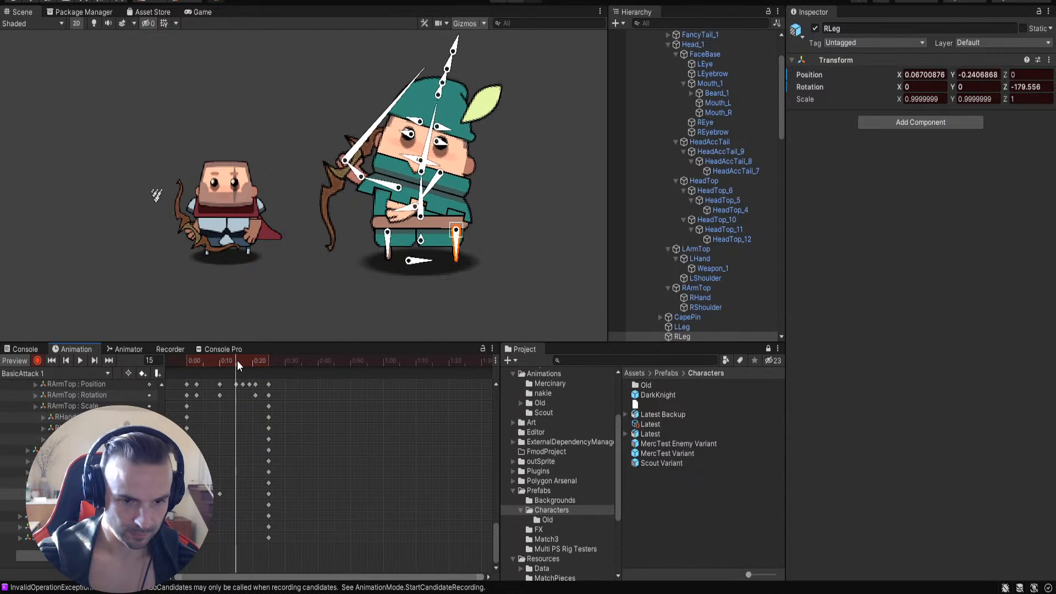
drag(387, 254, 384, 258)
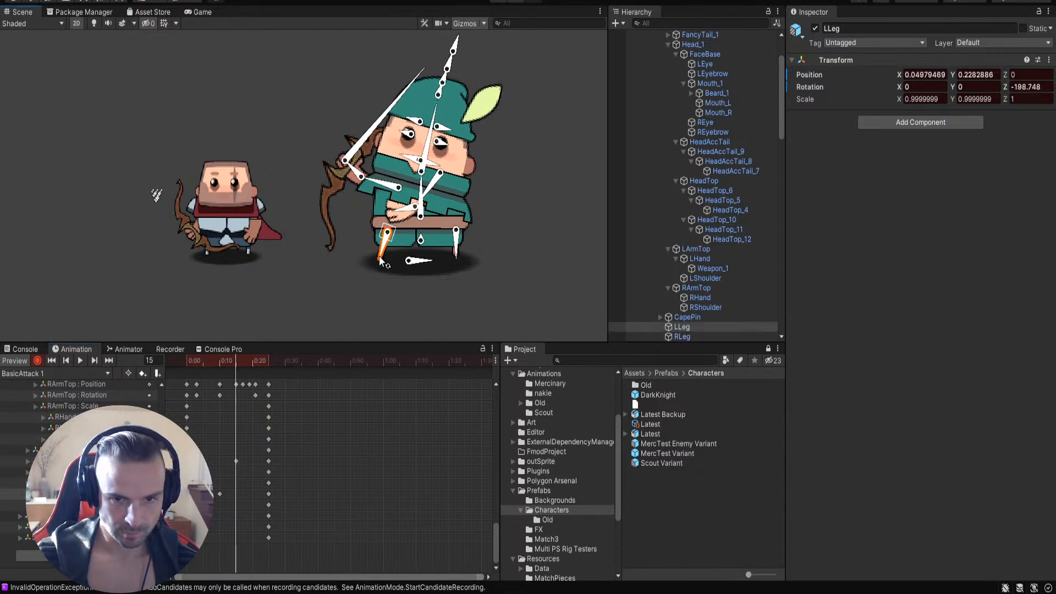
click(536, 250)
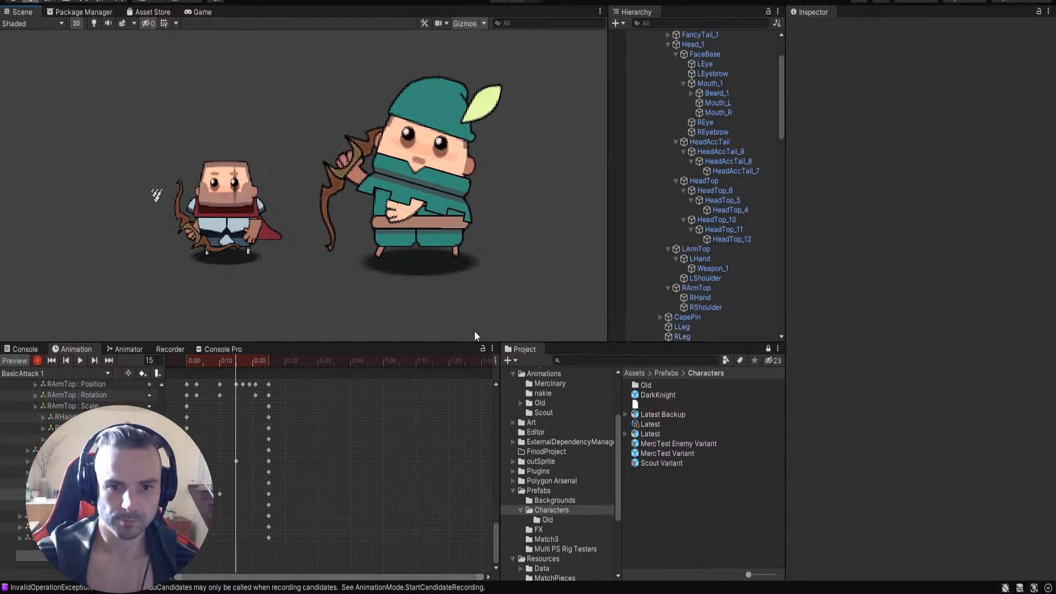
click(80, 360)
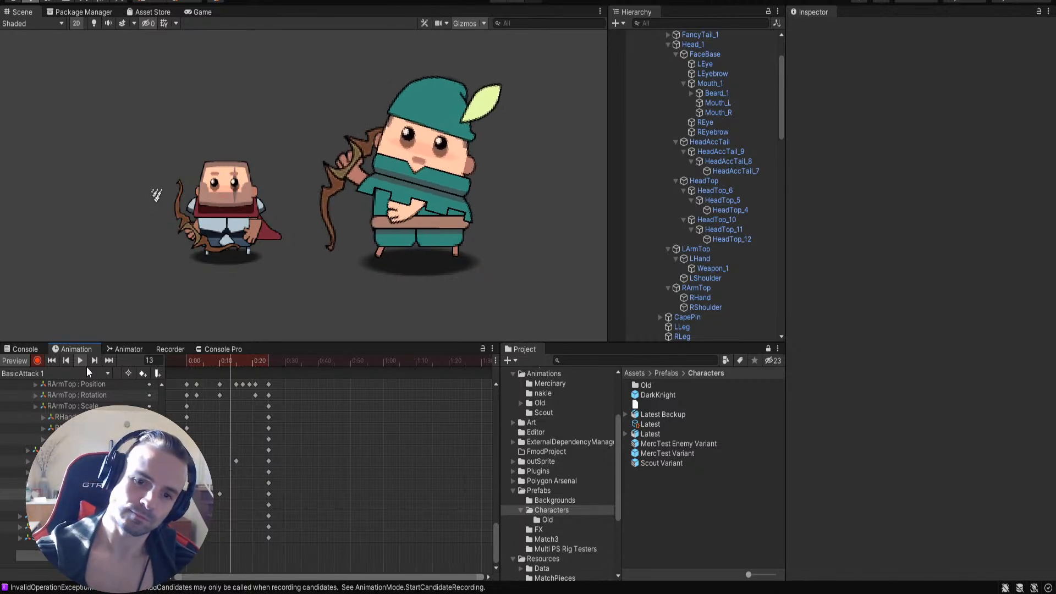
Step: Delete RLeg's rotation keyframe at frame 10, play back the BasicAttack 1 clip and return to frame 0
click(81, 361)
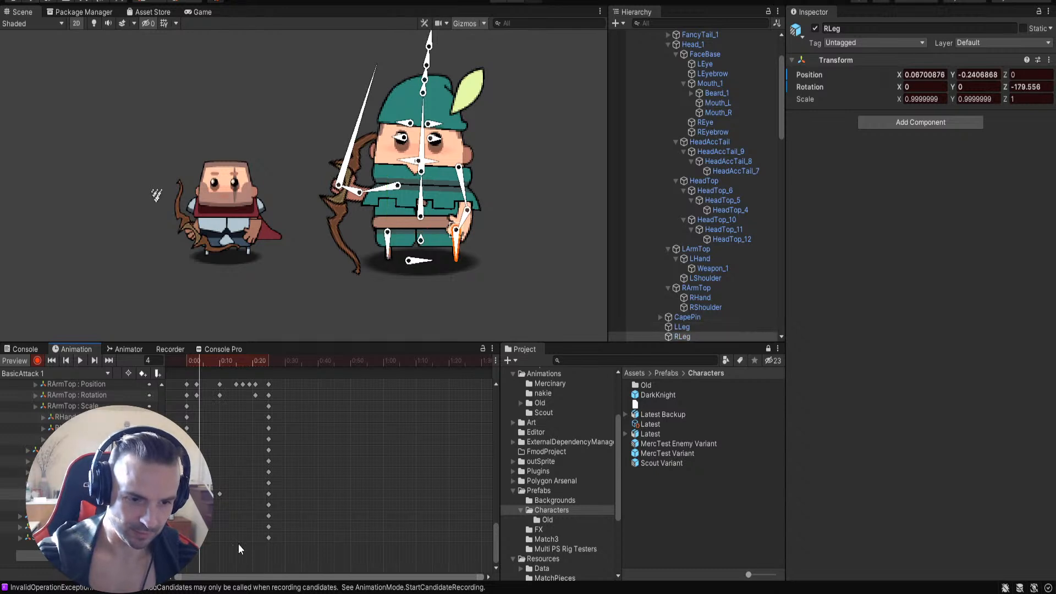
click(219, 496)
key(Delete)
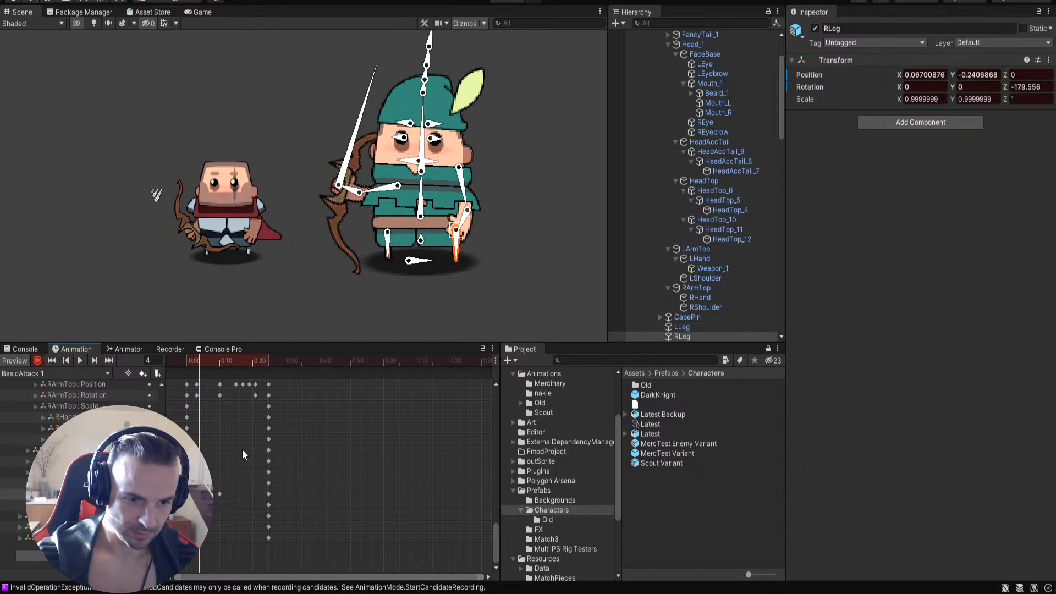
drag(204, 360, 178, 360)
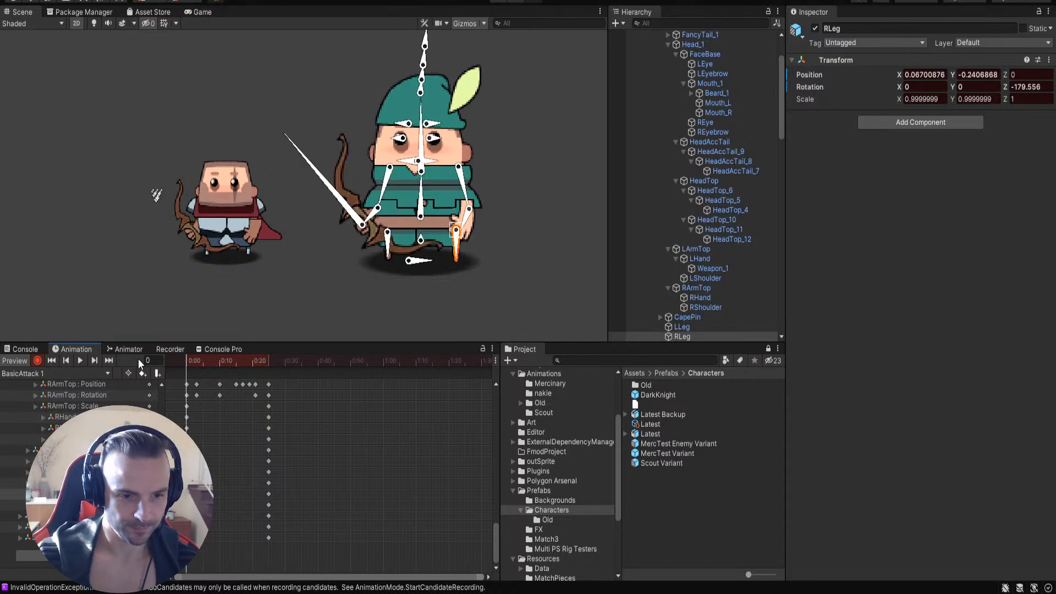
click(81, 361)
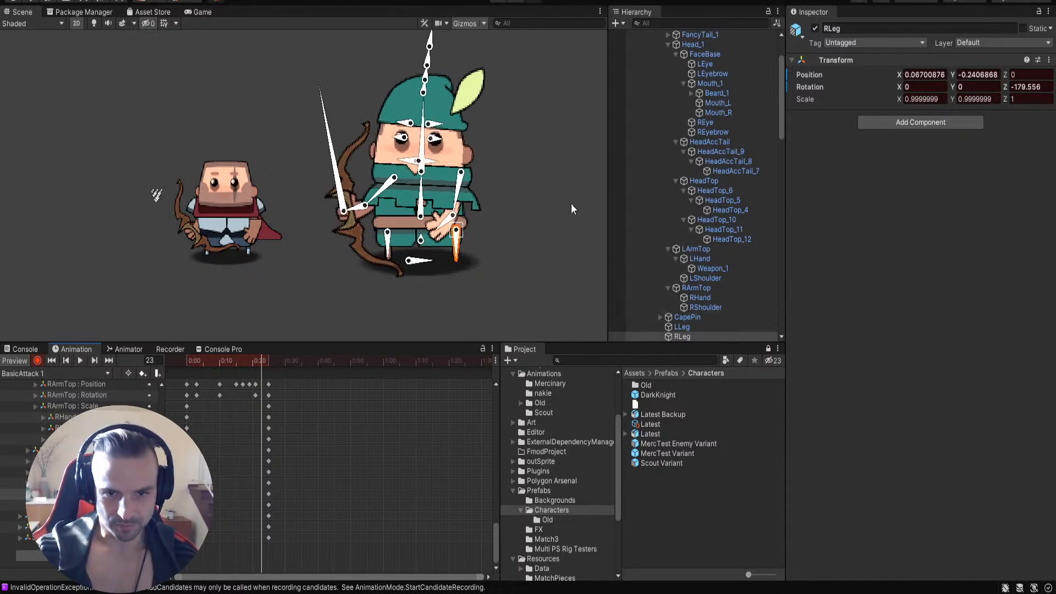
click(540, 188)
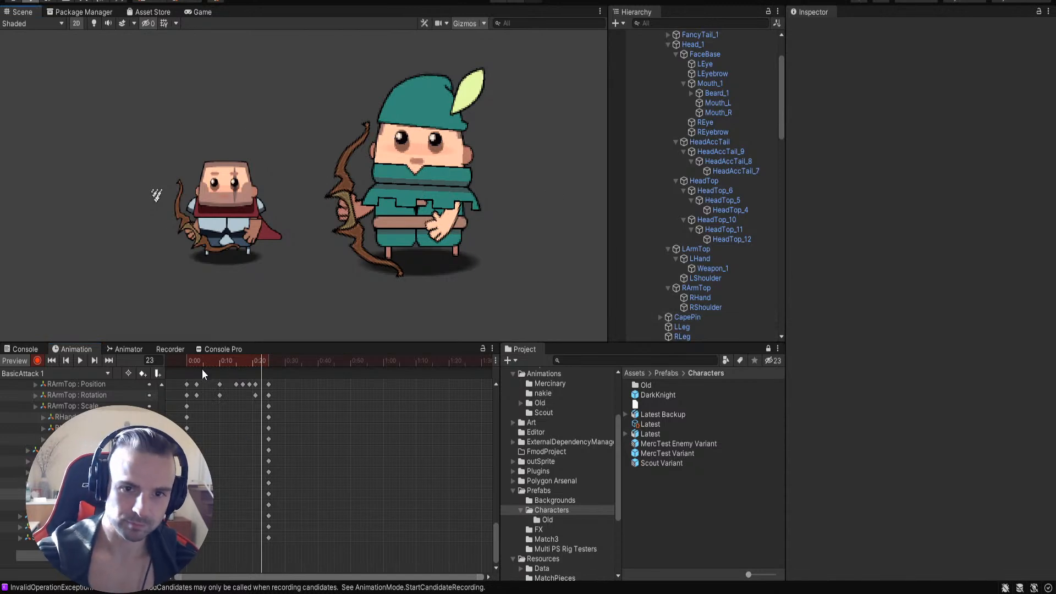
mouse_move(192, 370)
mouse_down()
mouse_move(244, 362)
mouse_move(167, 361)
mouse_move(186, 364)
mouse_up()
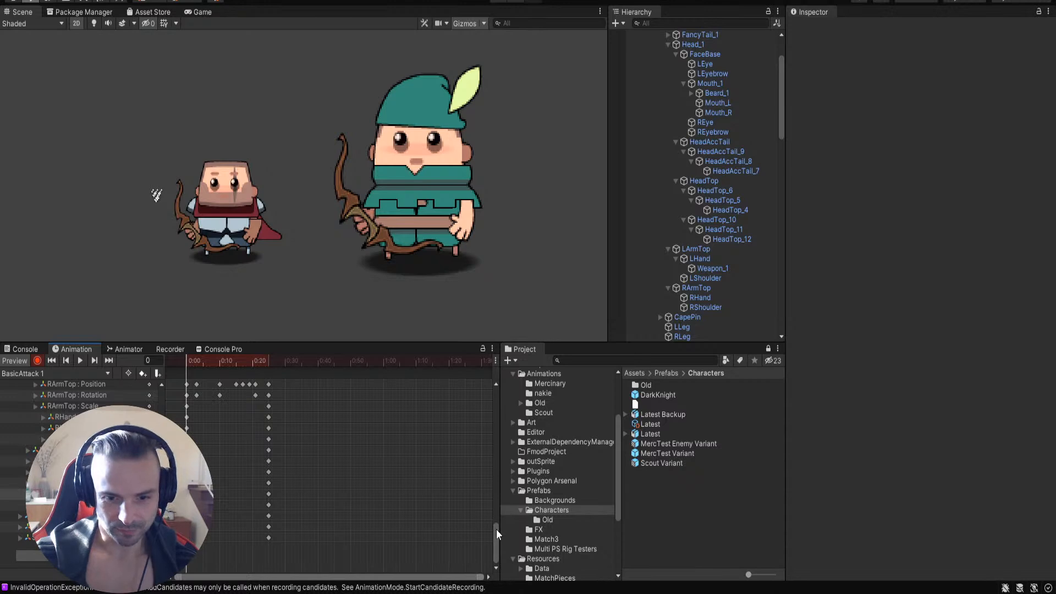
Step: Copy the LEyebrow and REyebrow rotation keyframes at frame 0 of the IdleCombat 1 clip
drag(496, 530, 510, 376)
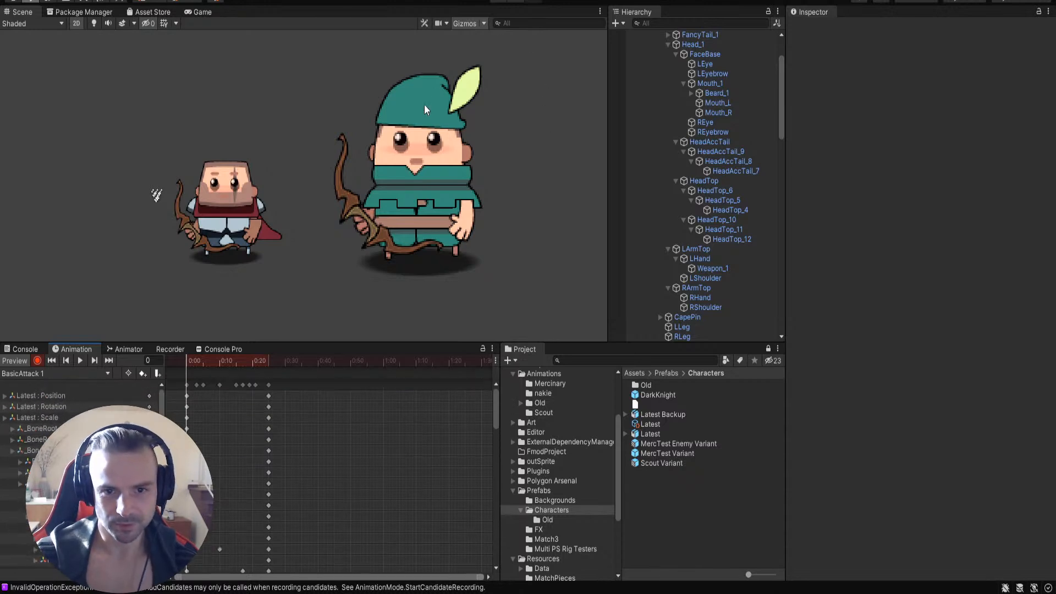
click(671, 73)
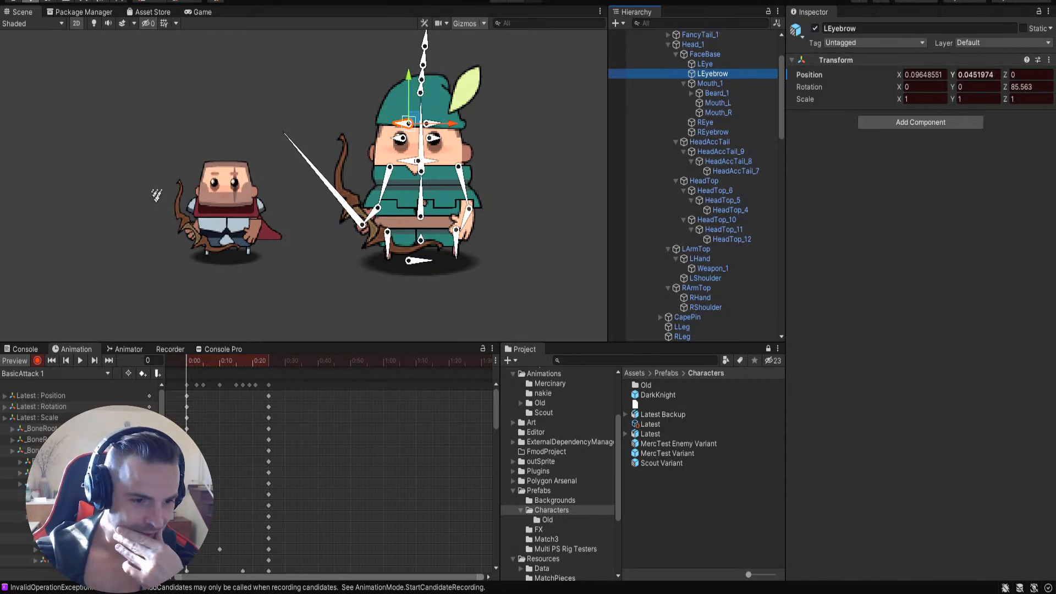
click(48, 433)
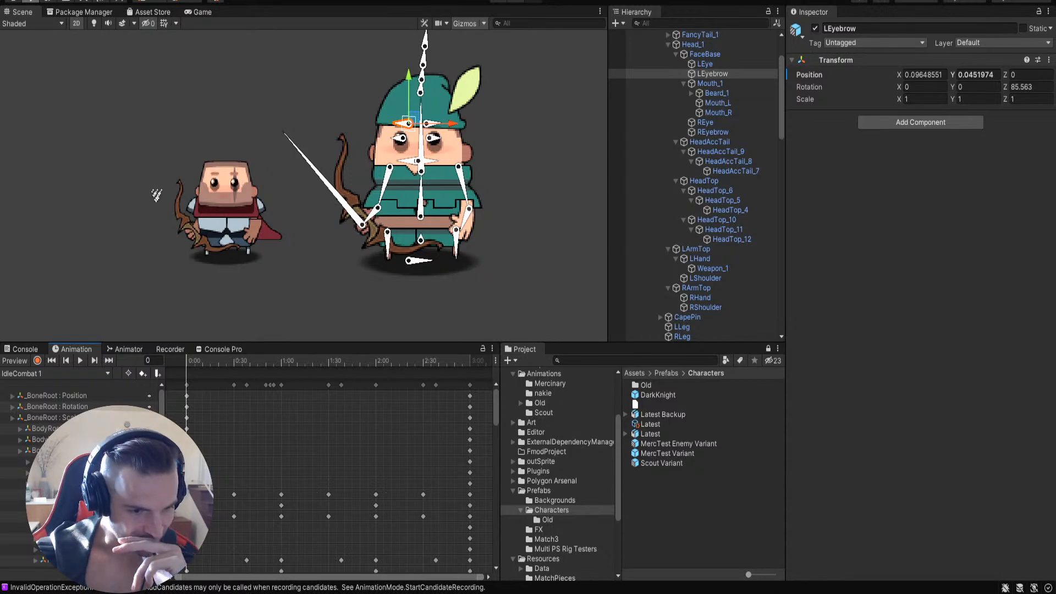
scroll(24, 437, down, 5)
scroll(24, 437, down, 2)
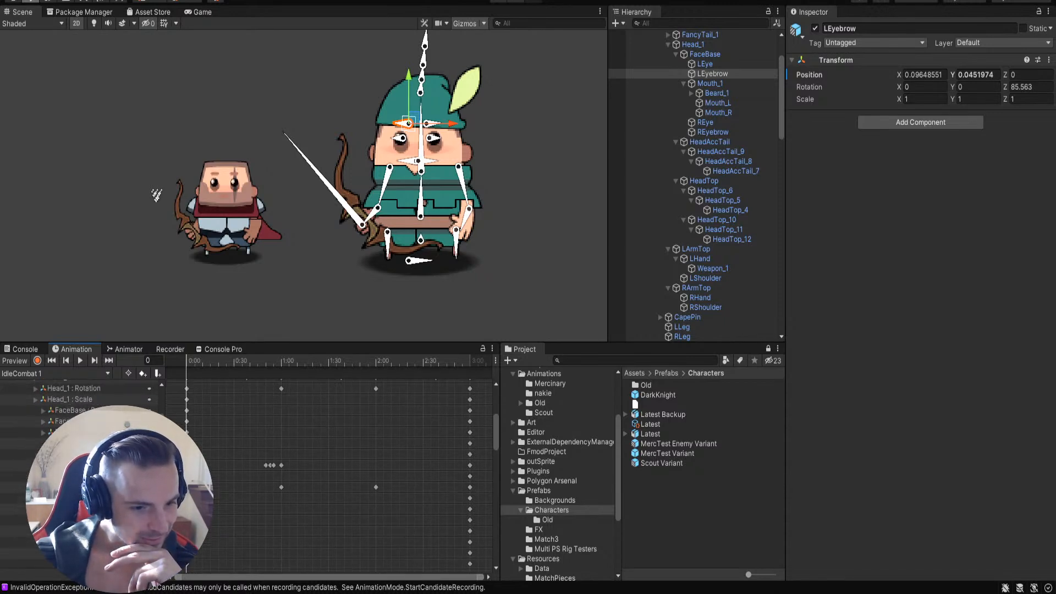
click(77, 488)
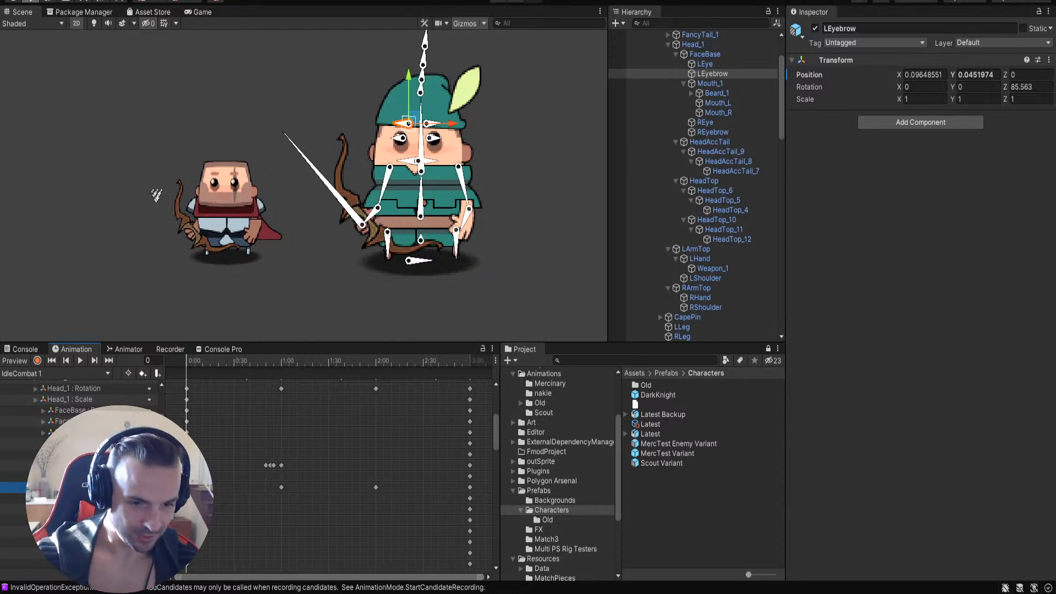
click(245, 486)
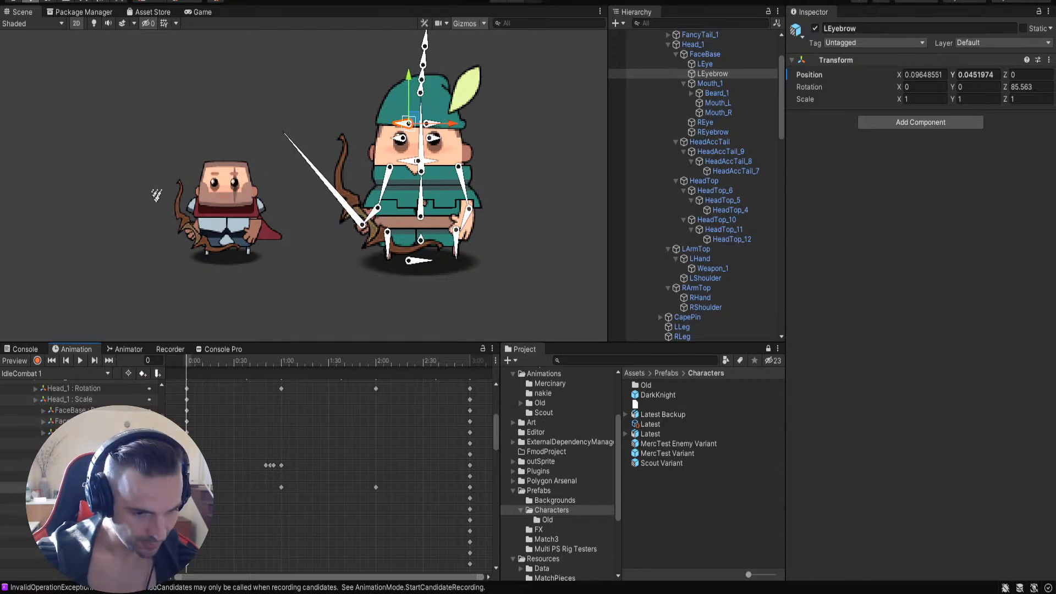
scroll(165, 468, down, 3)
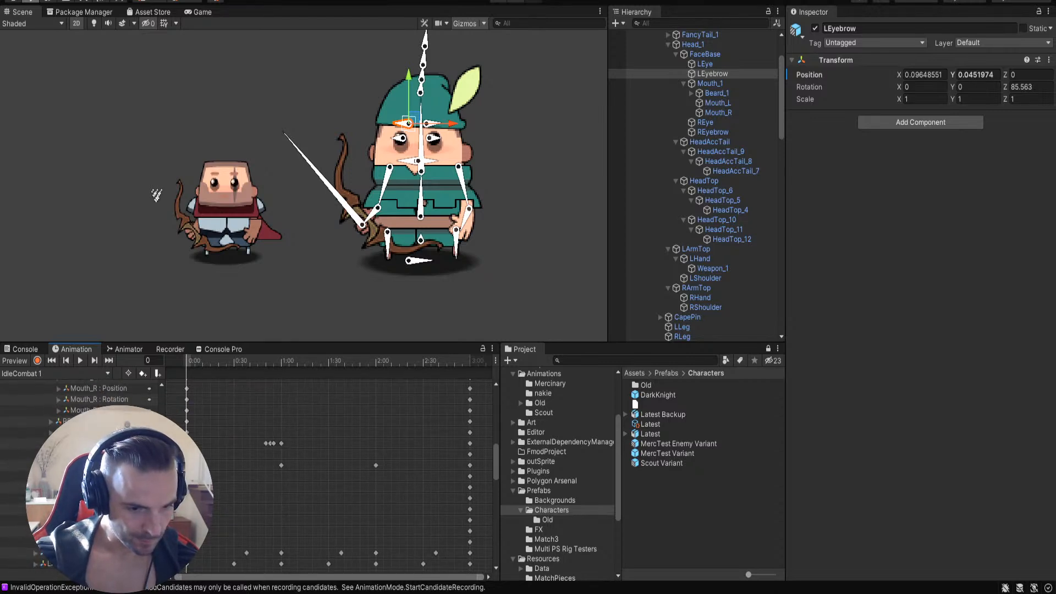
ctrl+click(99, 465)
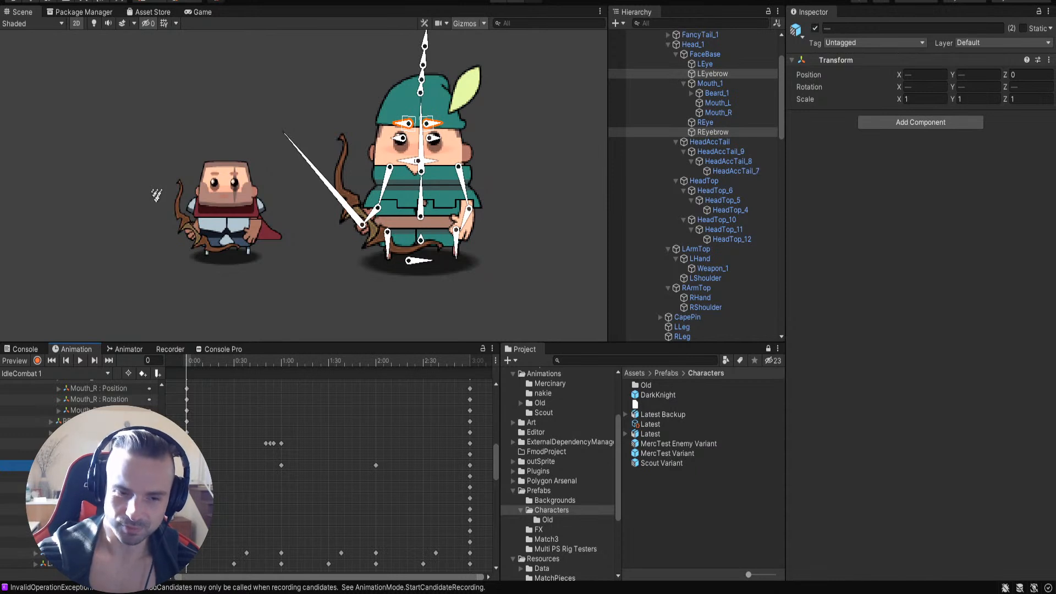
drag(189, 360, 168, 359)
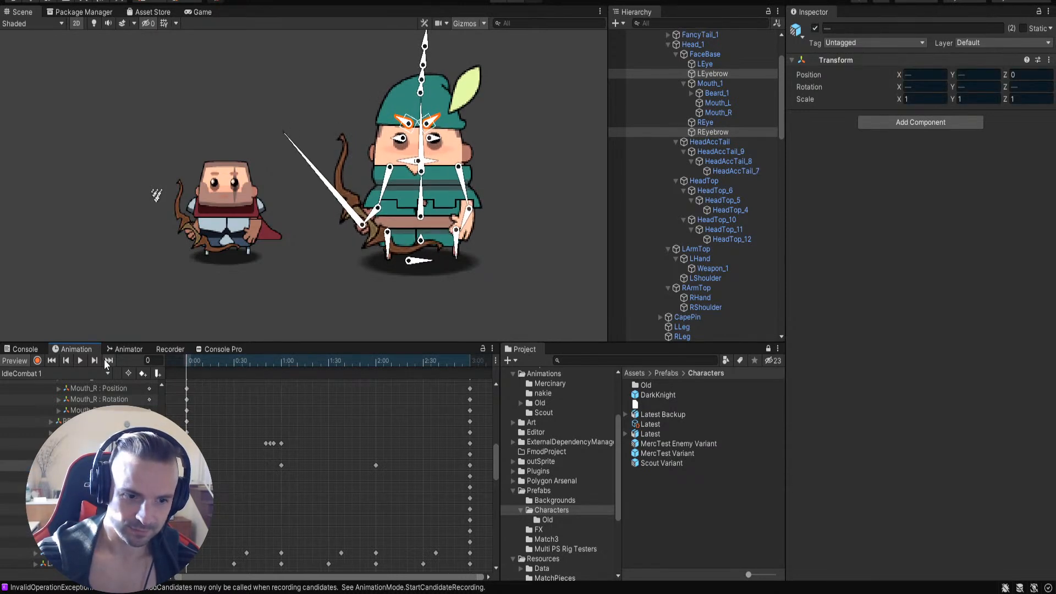
Step: Paste the copied eyebrow rotation keys at frame 0 of BasicAttack 1 and inspect the scout's face
click(34, 388)
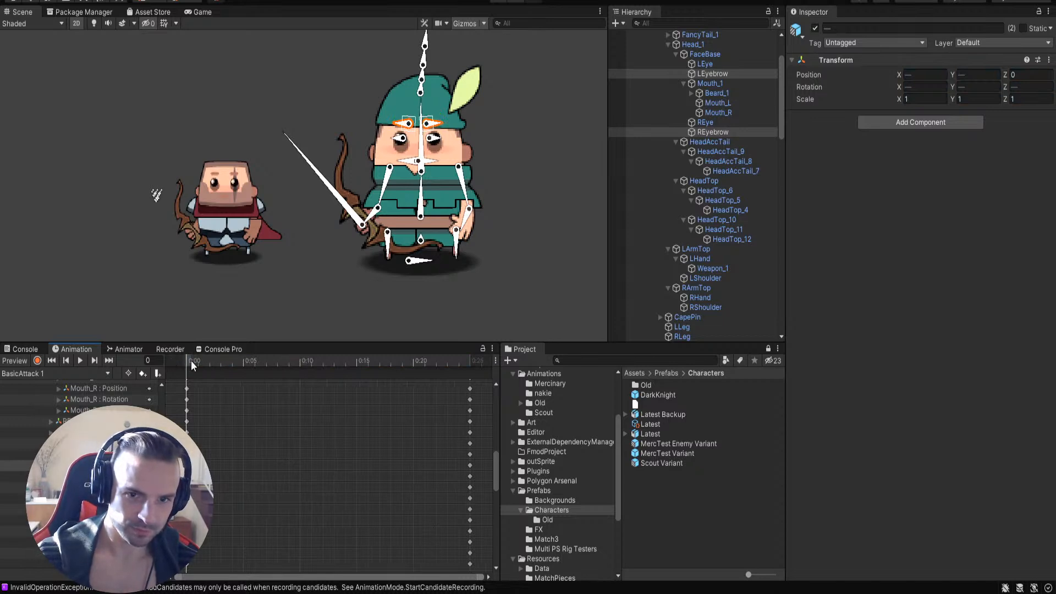
drag(203, 360, 41, 368)
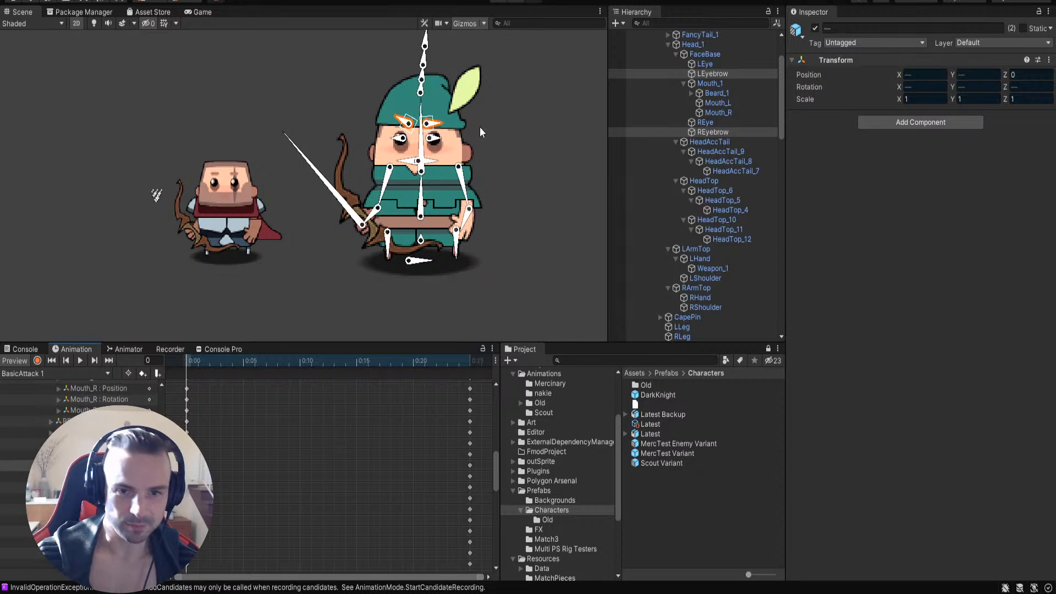
click(457, 137)
scroll(401, 131, up, 5)
scroll(387, 131, down, 5)
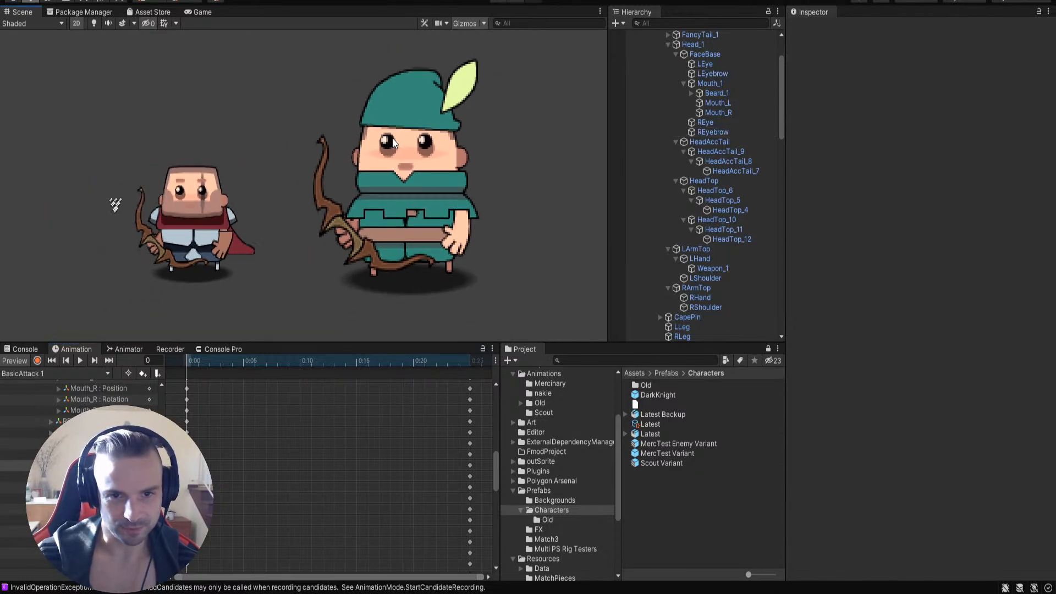
scroll(185, 421, up, 2)
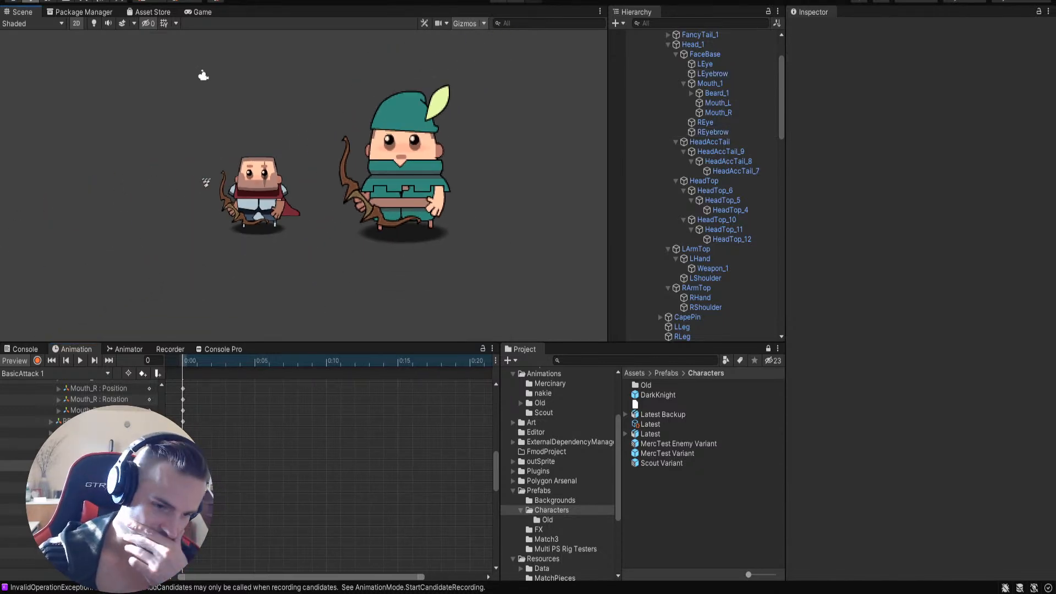
Step: Copy REyebrow's frame 0 rotation key, -60 degrees on Z, from IdleCombat 1 to frame 0 of BasicAttack 1
scroll(99, 391, down, 2)
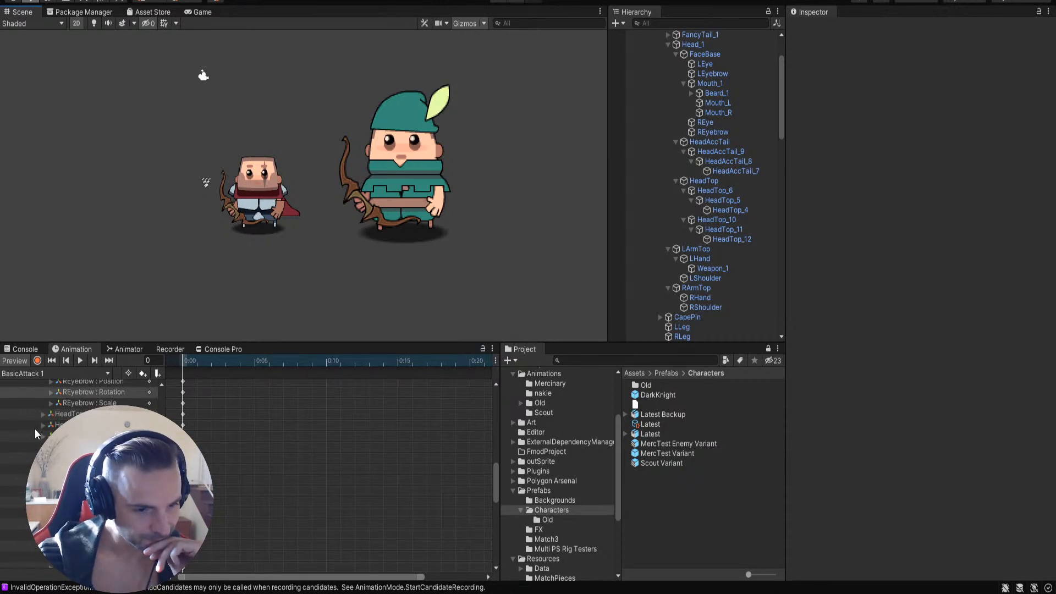
click(35, 434)
scroll(88, 407, down, 5)
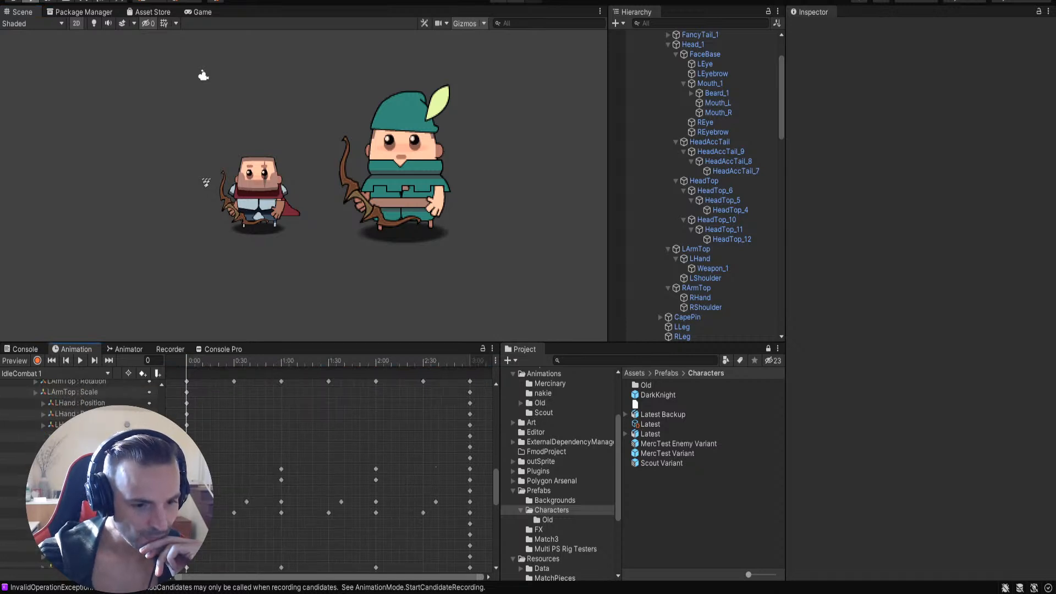
scroll(88, 407, down, 3)
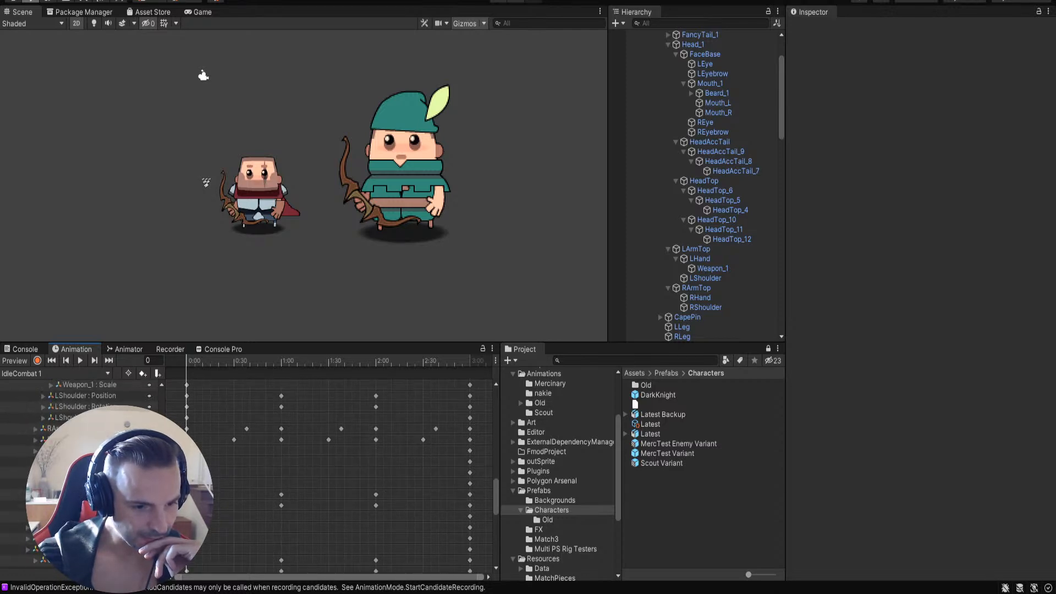
scroll(88, 393, up, 8)
scroll(80, 409, up, 2)
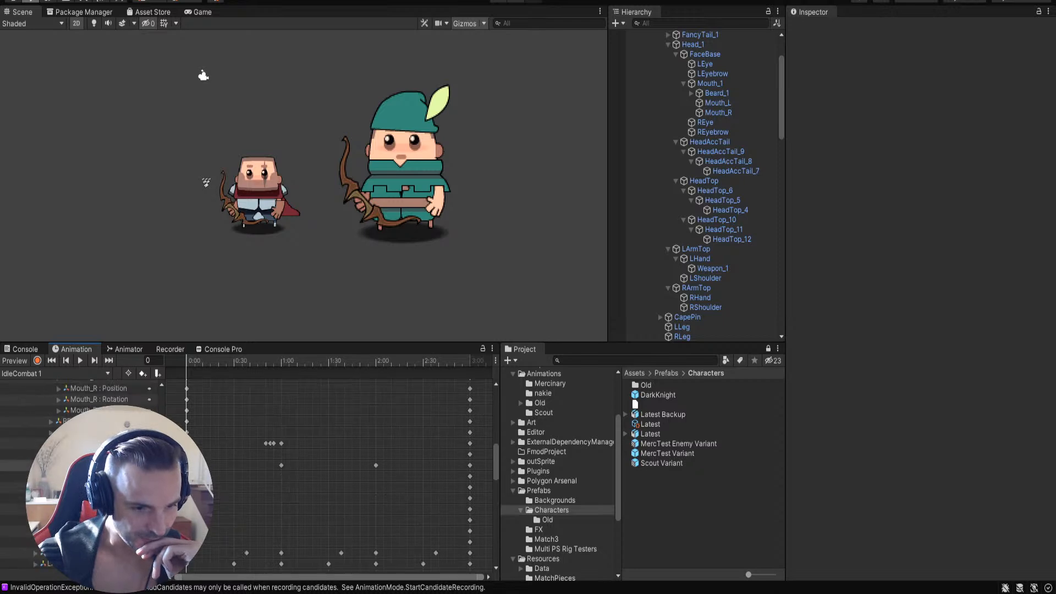
click(17, 465)
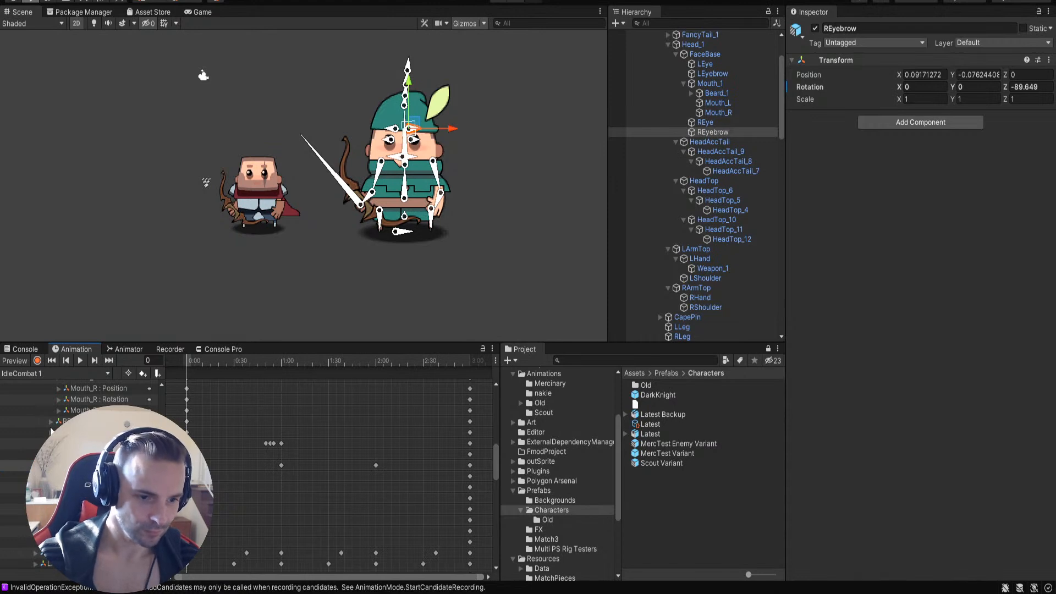
click(46, 387)
drag(201, 357, 149, 358)
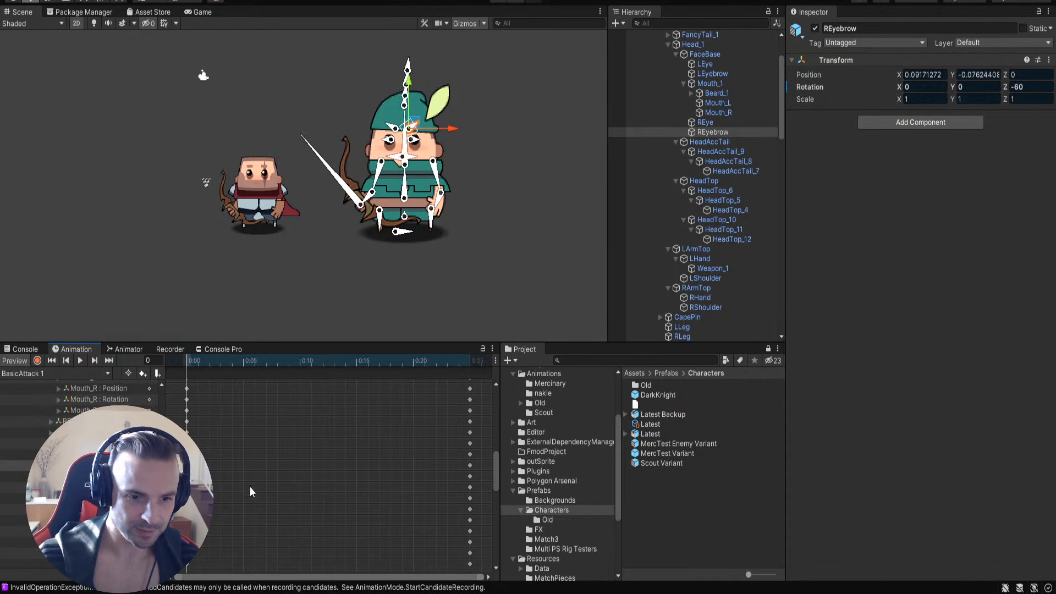
Step: Copy all keyframes at frame 0 of BasicAttack 1 to the end of the clip at frame 25
scroll(205, 449, up, 2)
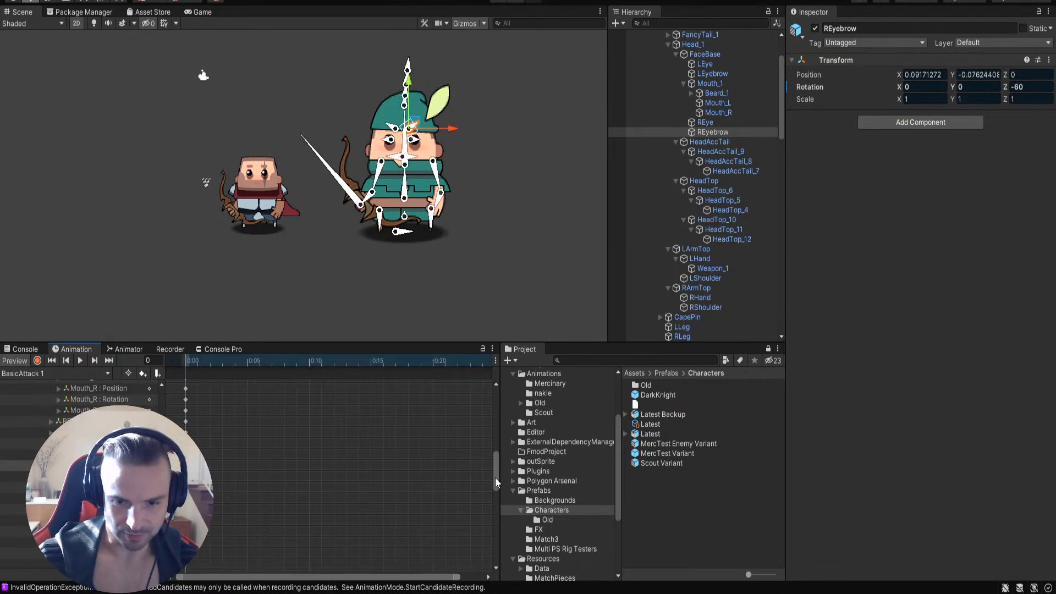
drag(495, 478, 496, 400)
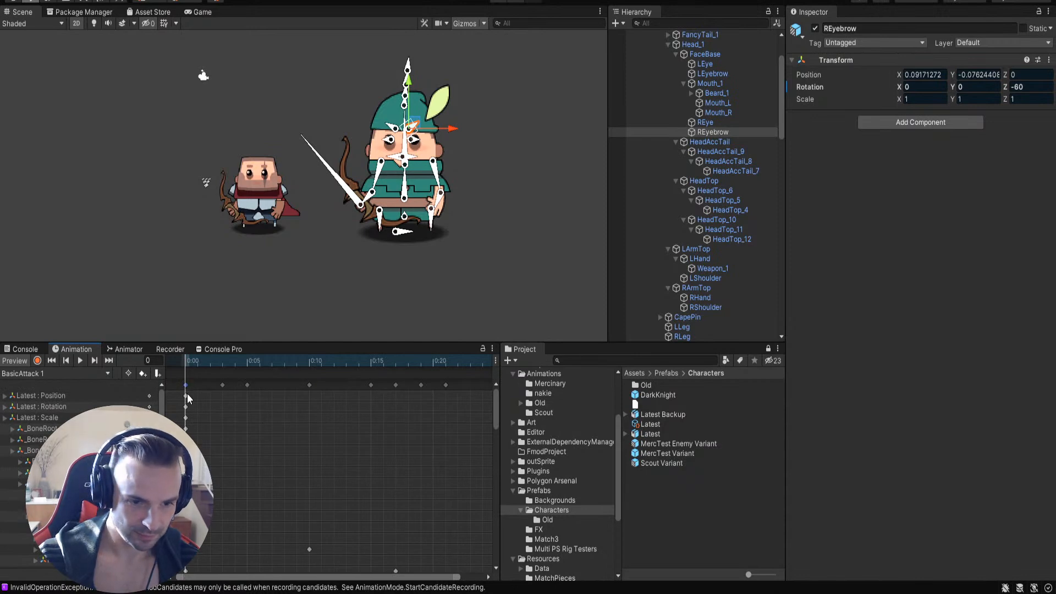
scroll(206, 393, up, 1)
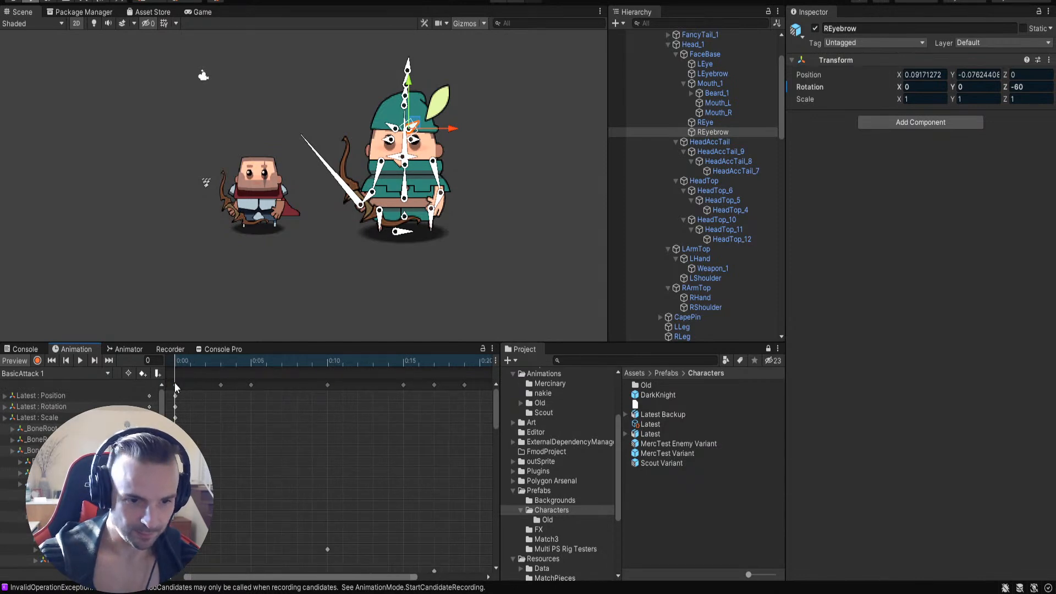
click(173, 383)
scroll(352, 473, down, 2)
drag(428, 360, 428, 362)
click(428, 384)
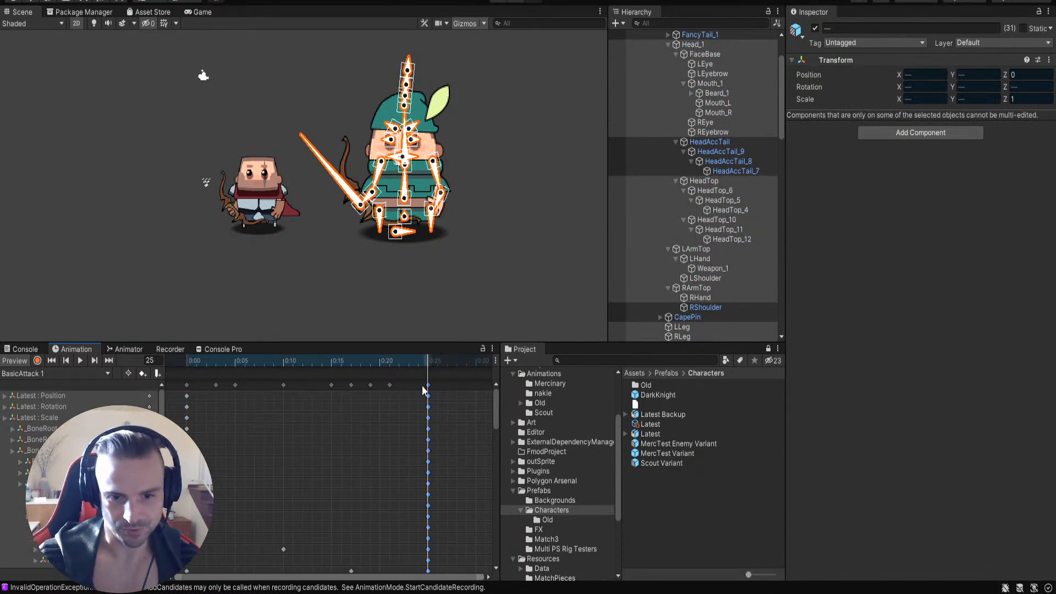
Step: Turn on keyframe recording and add a scale keyframe for LEye at frame 10 of BasicAttack 1
drag(437, 362, 286, 371)
click(530, 215)
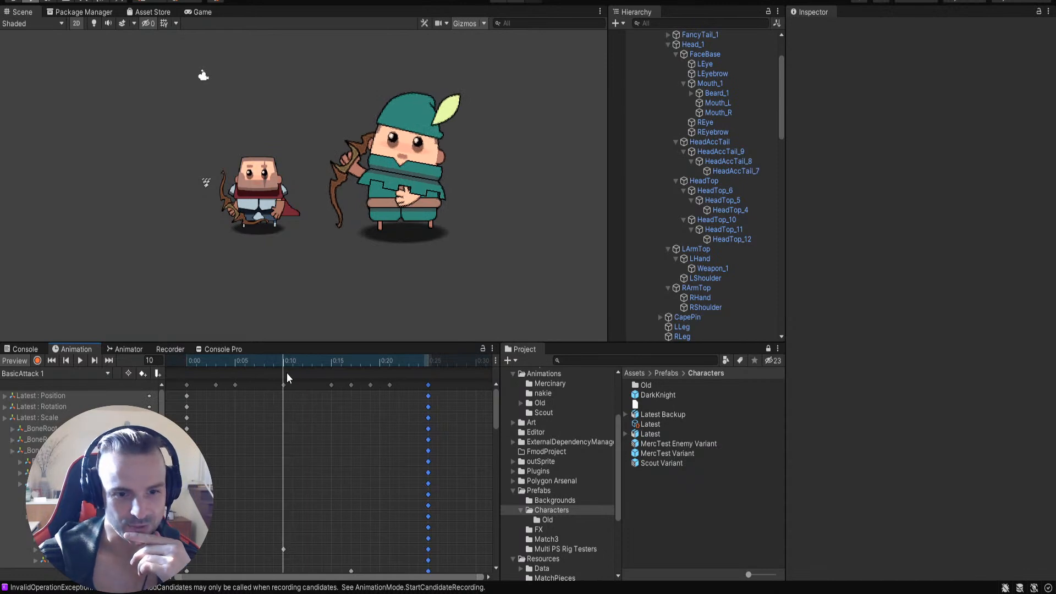
click(48, 391)
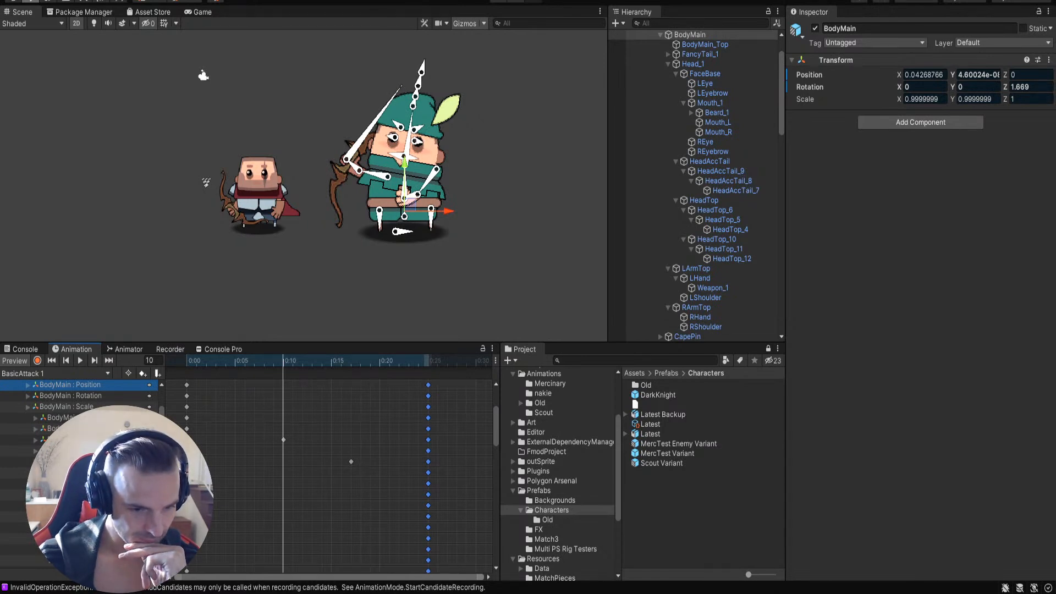
scroll(71, 473, down, 1)
click(71, 480)
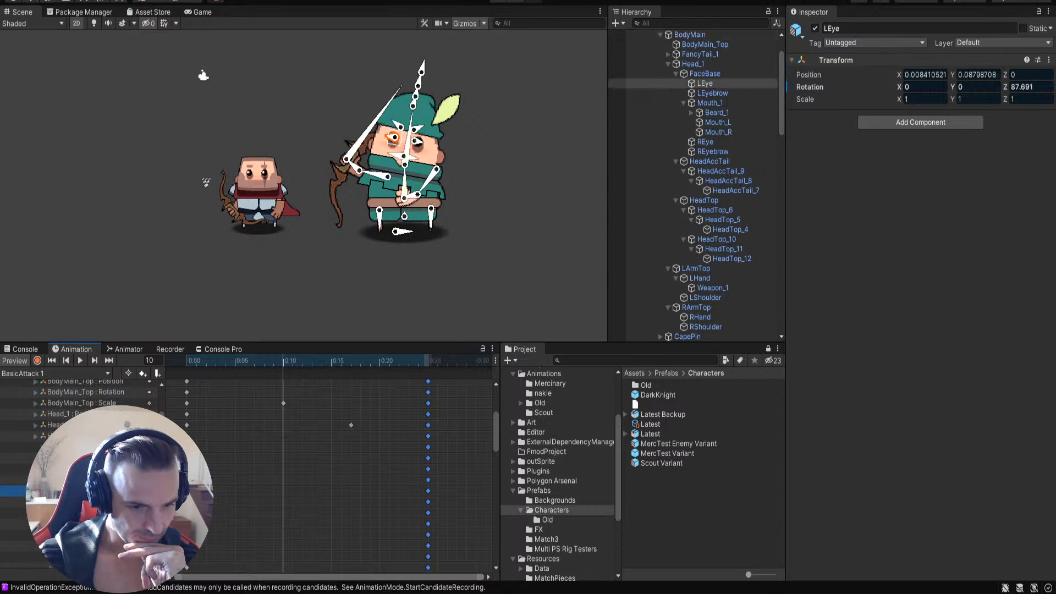
scroll(82, 473, down, 2)
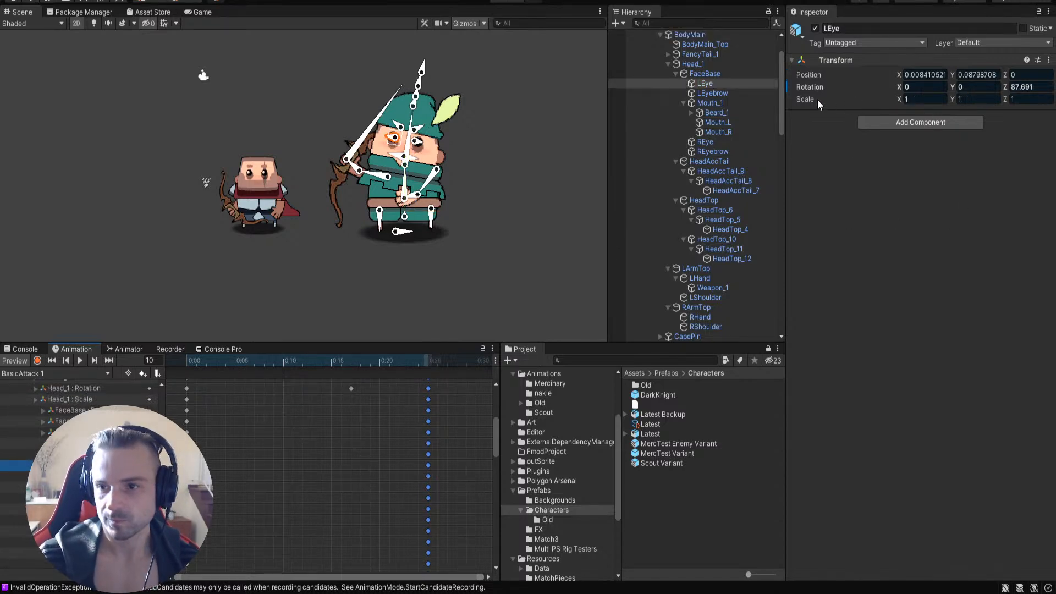
click(38, 360)
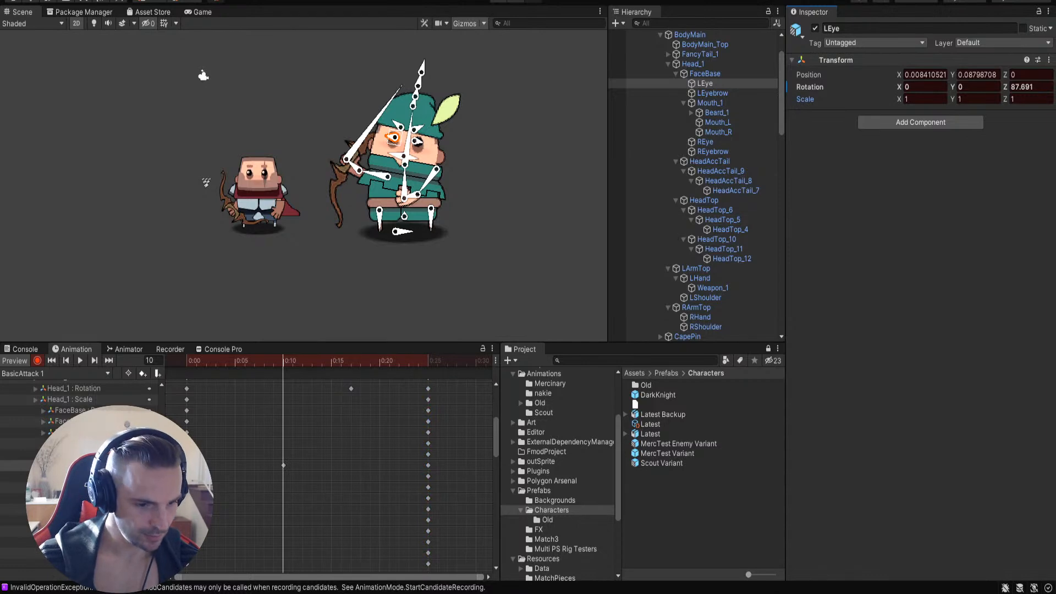
Step: Add a scale keyframe for REye at frame 10 of BasicAttack 1
scroll(247, 473, down, 3)
scroll(248, 473, down, 3)
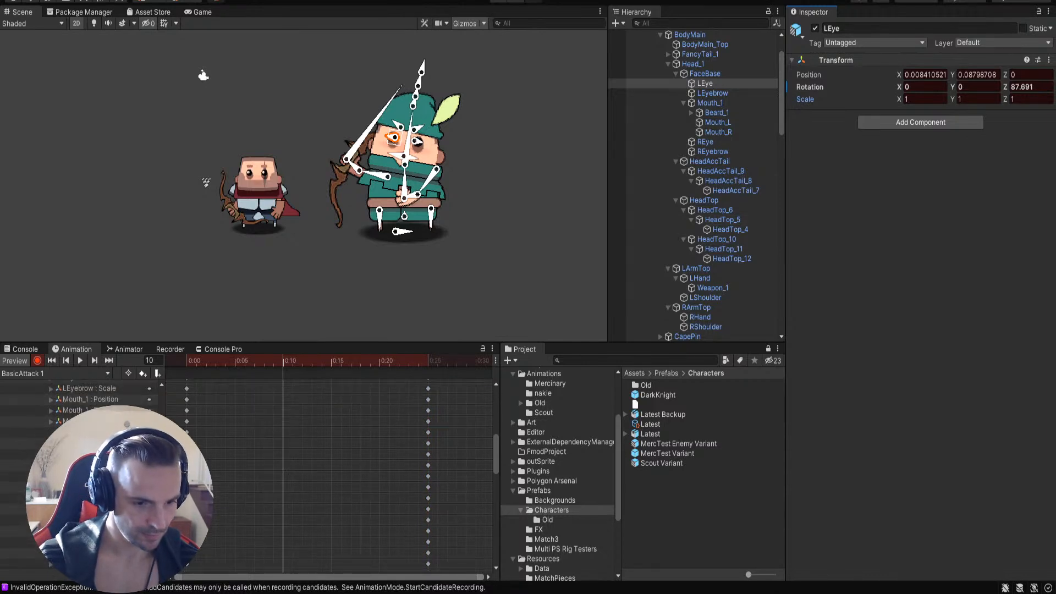
click(705, 141)
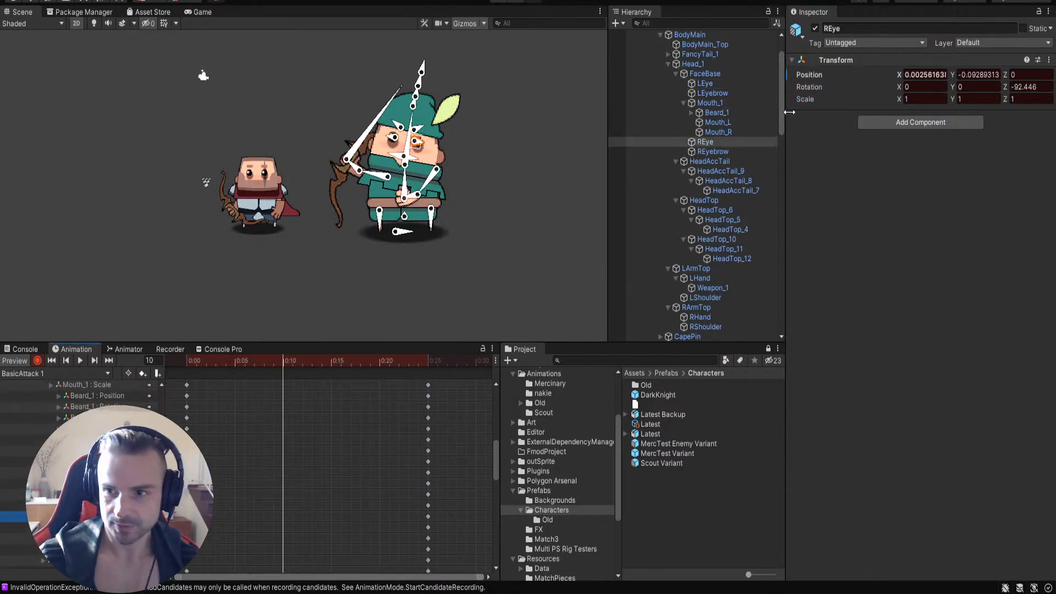
right_click(810, 102)
click(836, 141)
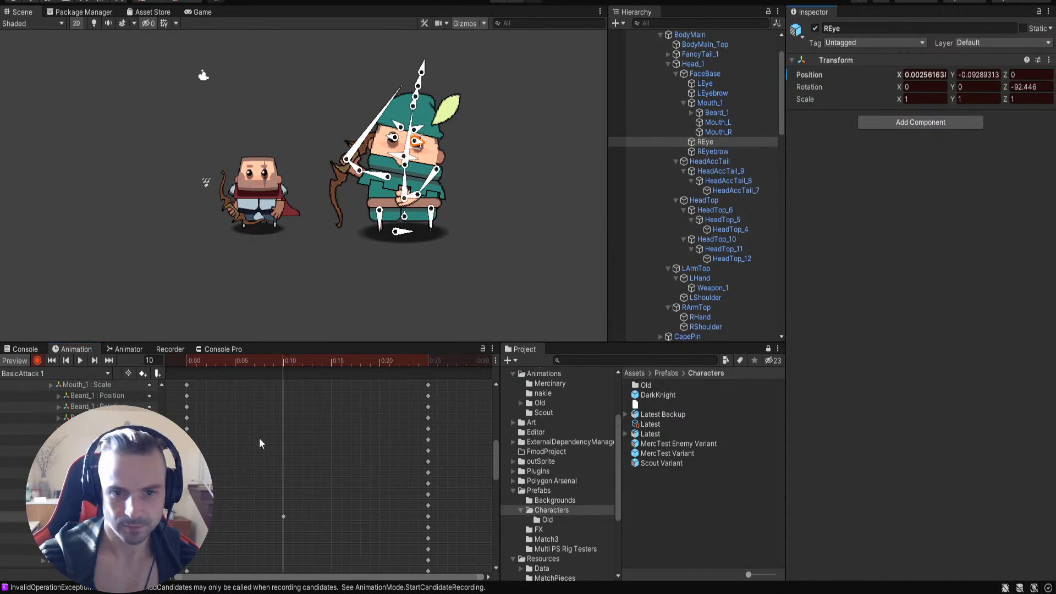
Step: Set the Y scale of REye and LEye to 0.5 at frame 16 to narrow the scout's eyes
drag(282, 359, 341, 362)
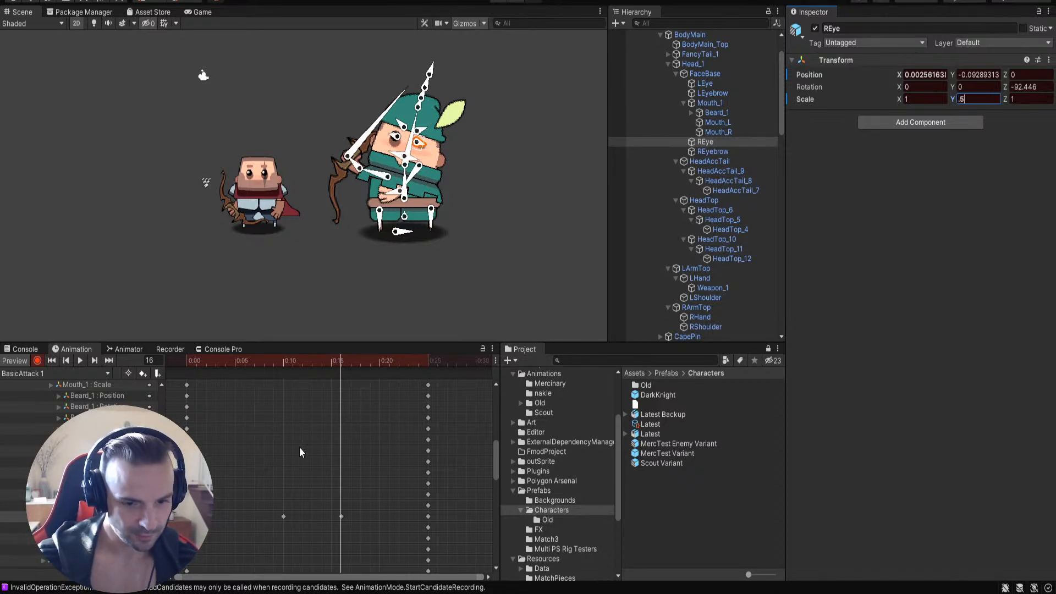
scroll(330, 476, up, 2)
scroll(330, 473, up, 3)
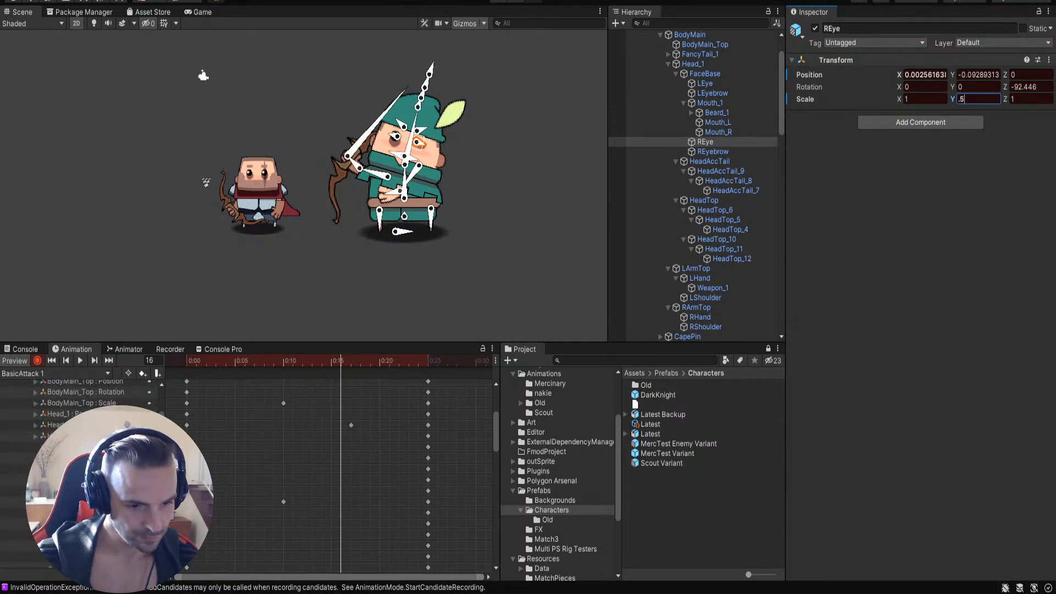
click(706, 83)
click(984, 100)
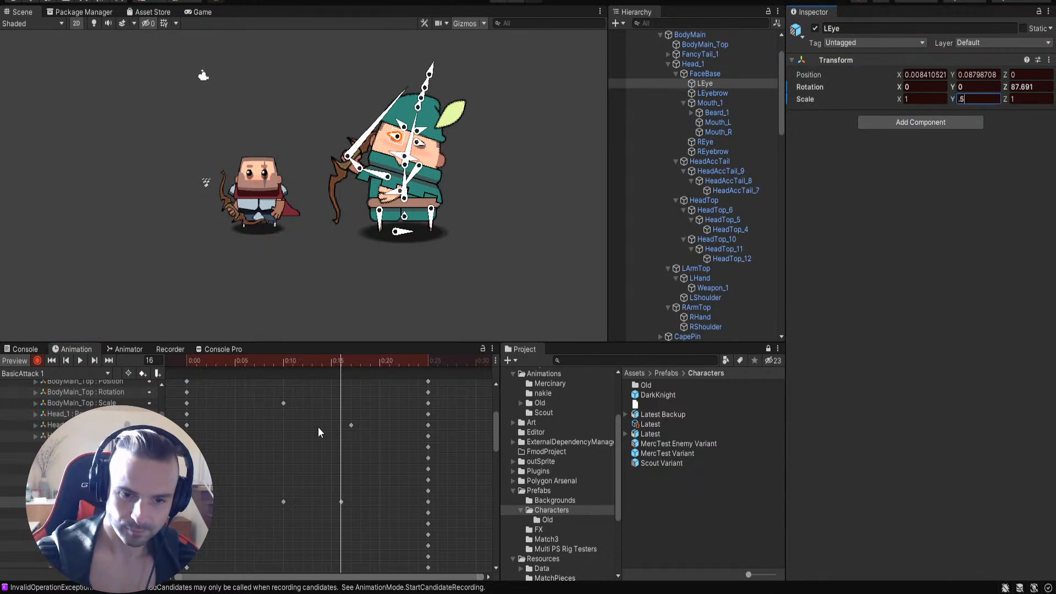
Step: Play and scrub BasicAttack 1 from frame 10 to check how the scout's eyes narrow
drag(345, 360, 282, 363)
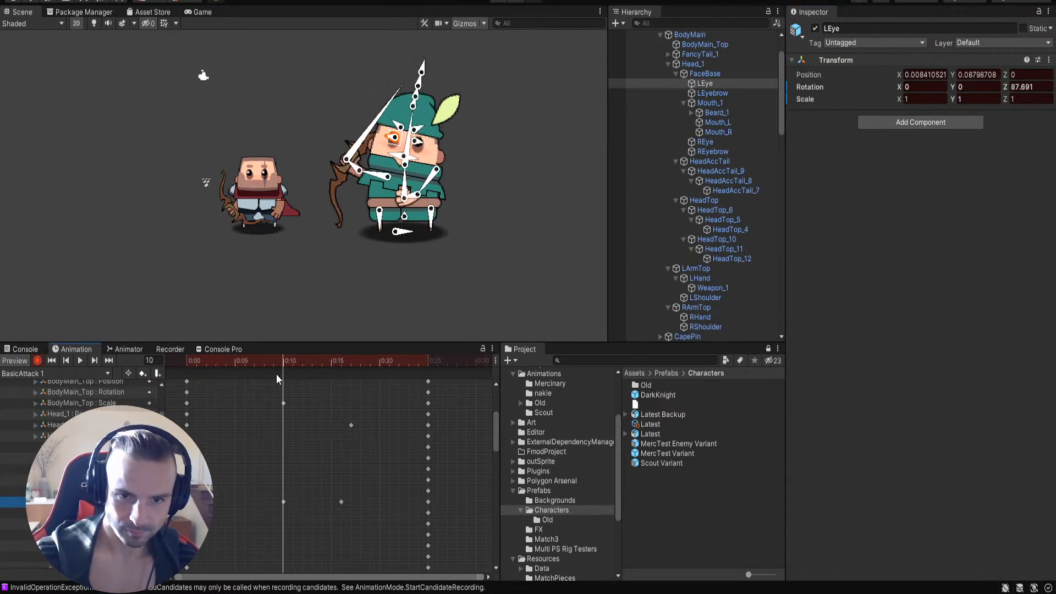
click(492, 215)
click(81, 360)
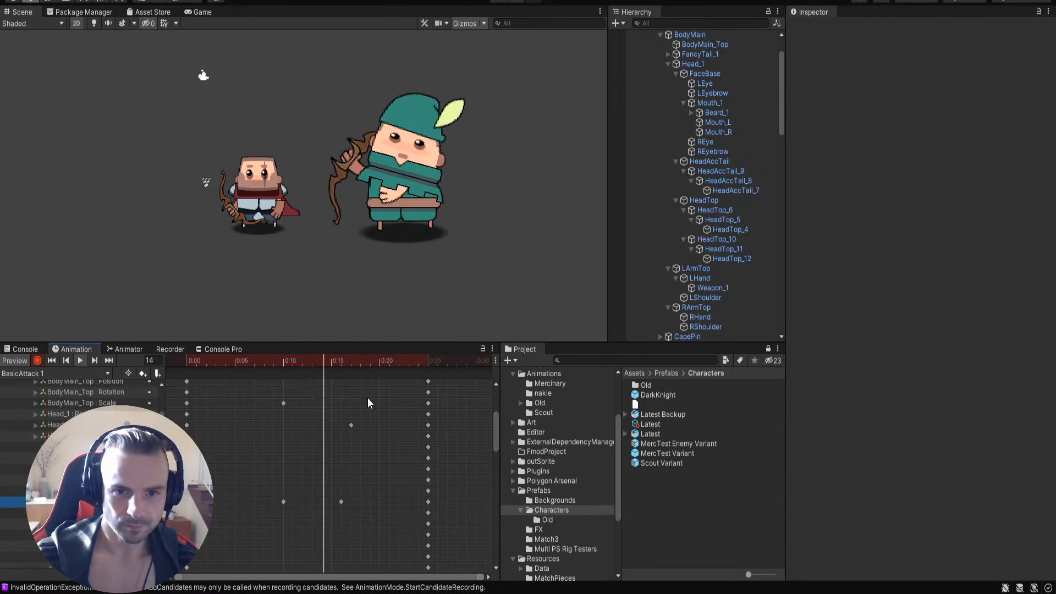
click(376, 362)
drag(376, 361, 385, 408)
drag(495, 430, 443, 417)
Step: Set the Y scale of LEye and REye to 0.5 at frame 25, the end of BasicAttack 1
drag(379, 361, 430, 364)
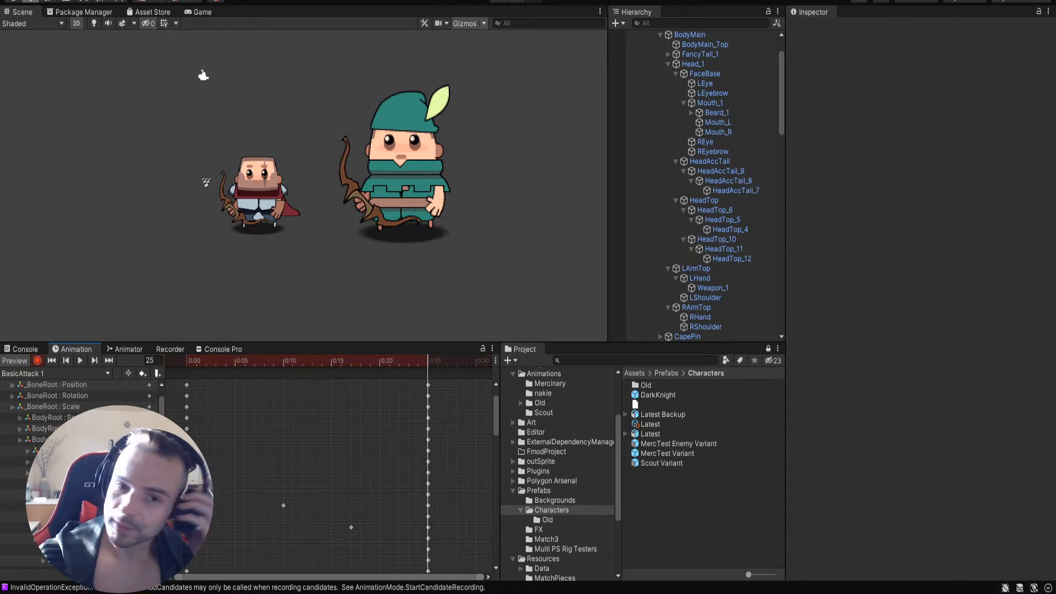
scroll(248, 473, down, 3)
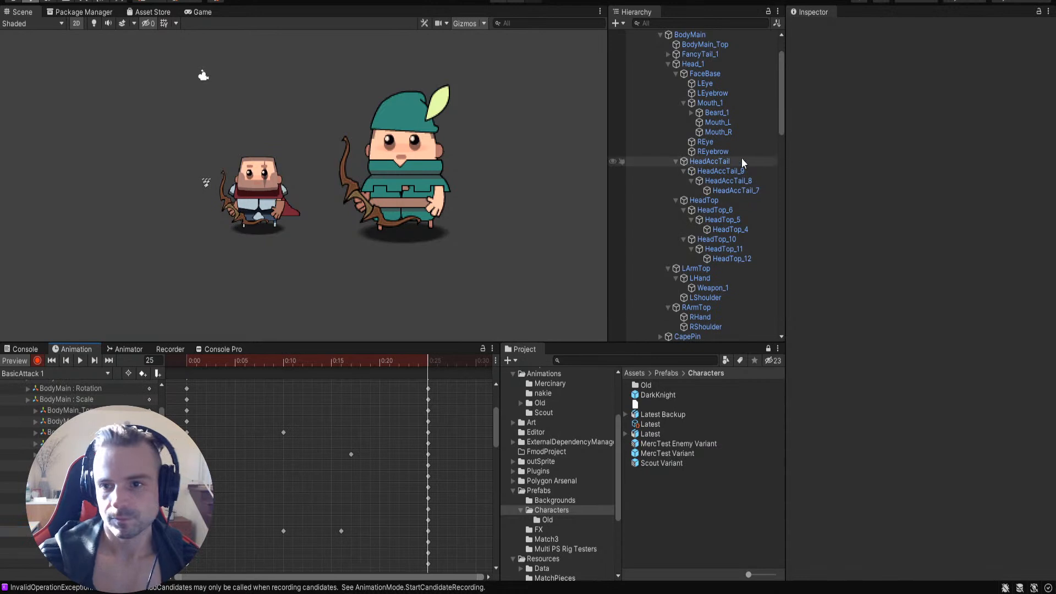
click(711, 87)
click(998, 99)
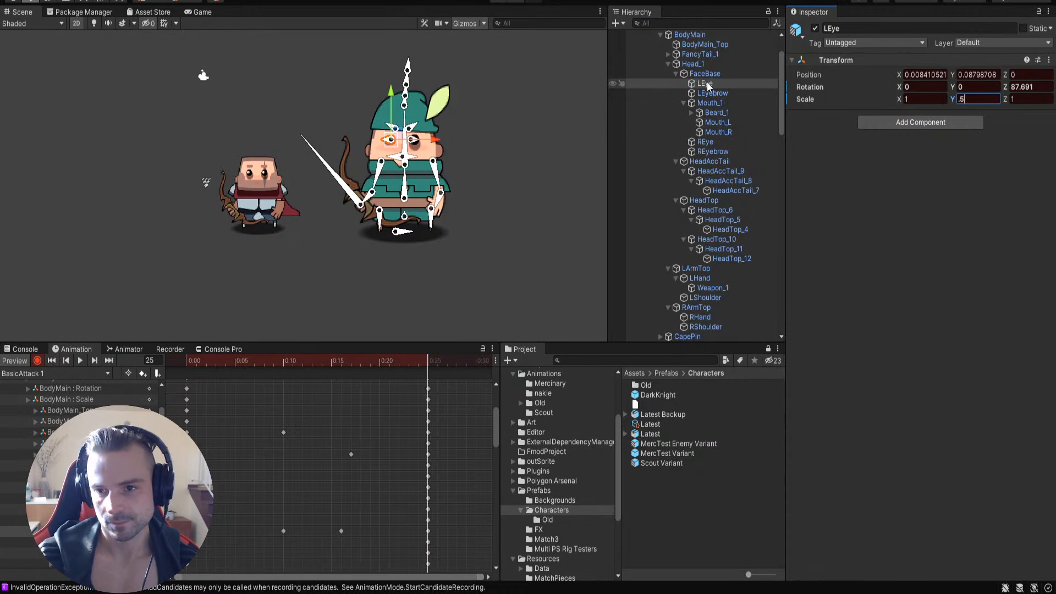
click(710, 144)
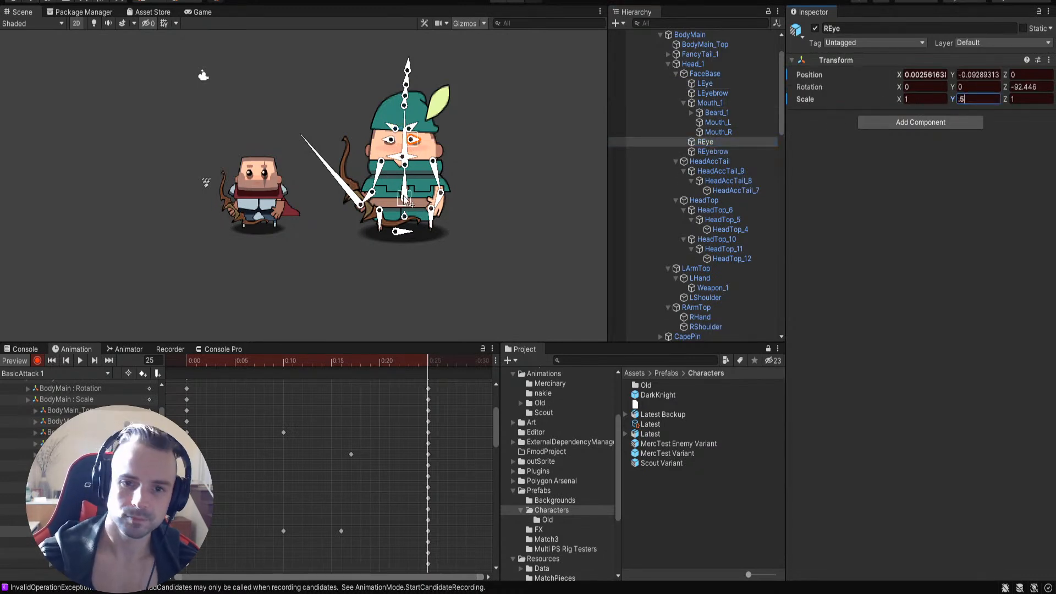
Step: Delete the frame 10 scale keyframes of REye and LEye in BasicAttack 1
click(509, 286)
drag(426, 374, 301, 375)
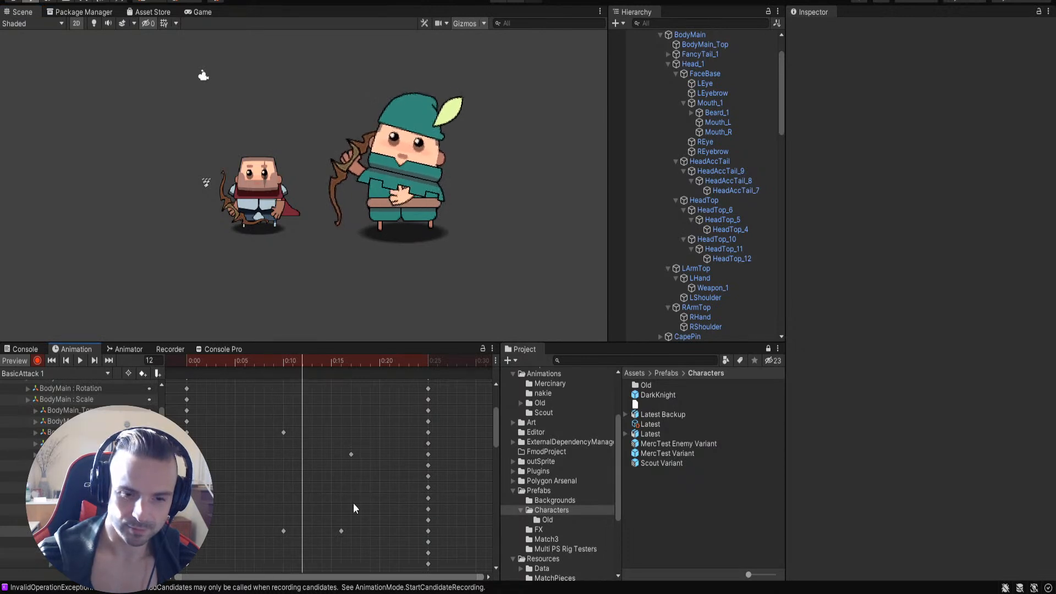
drag(495, 429, 501, 464)
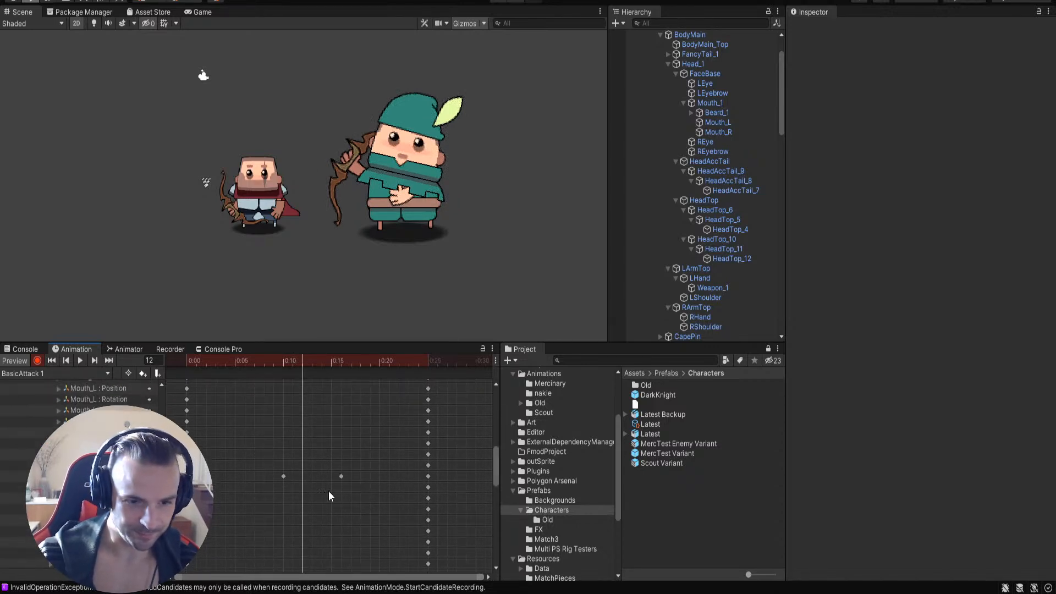
click(284, 476)
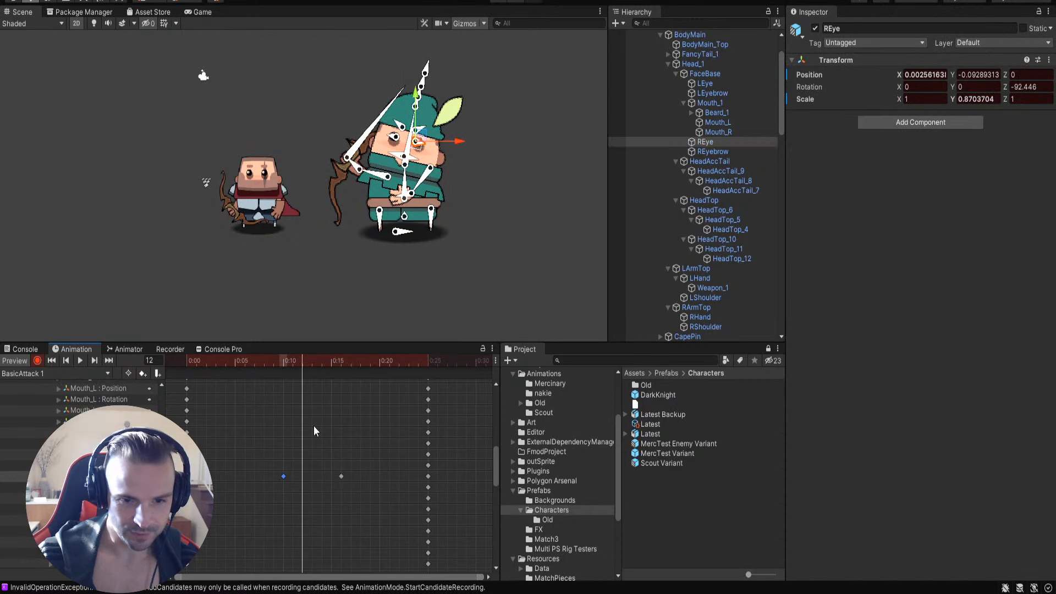
drag(305, 361, 360, 361)
click(341, 477)
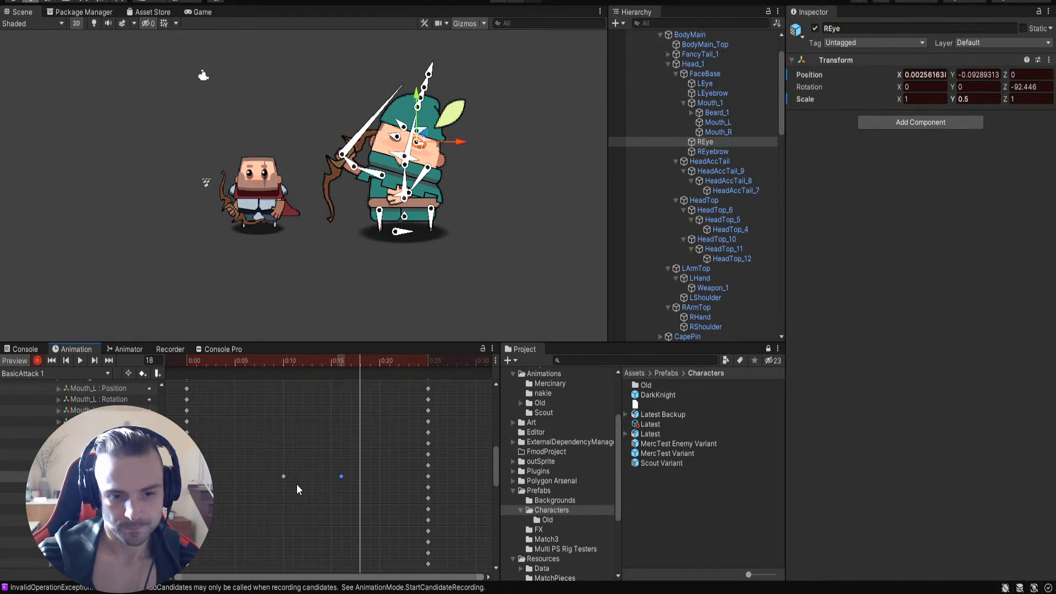
click(283, 477)
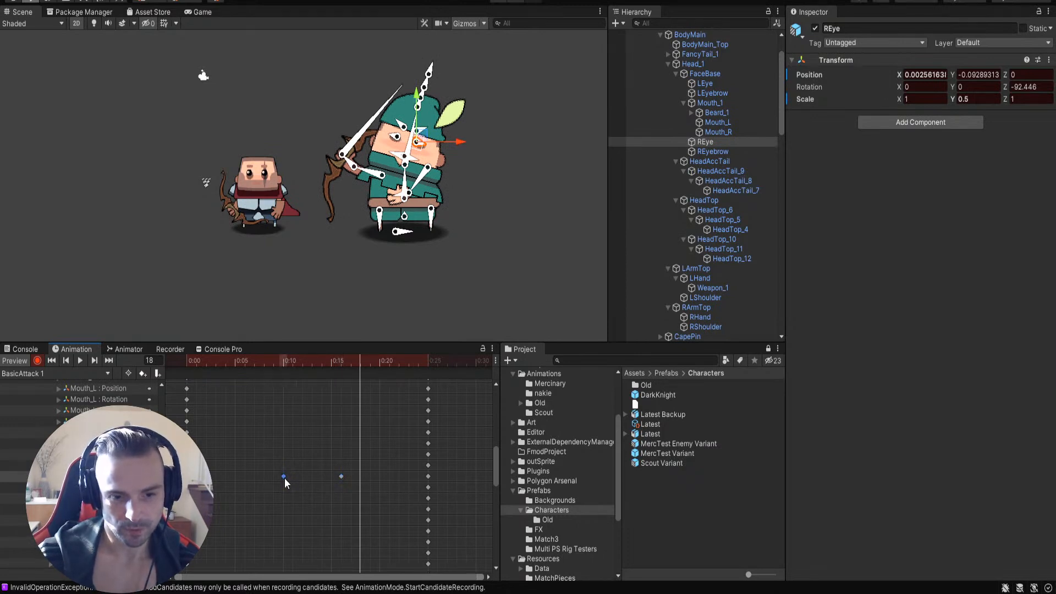
key(Delete)
drag(493, 474, 493, 439)
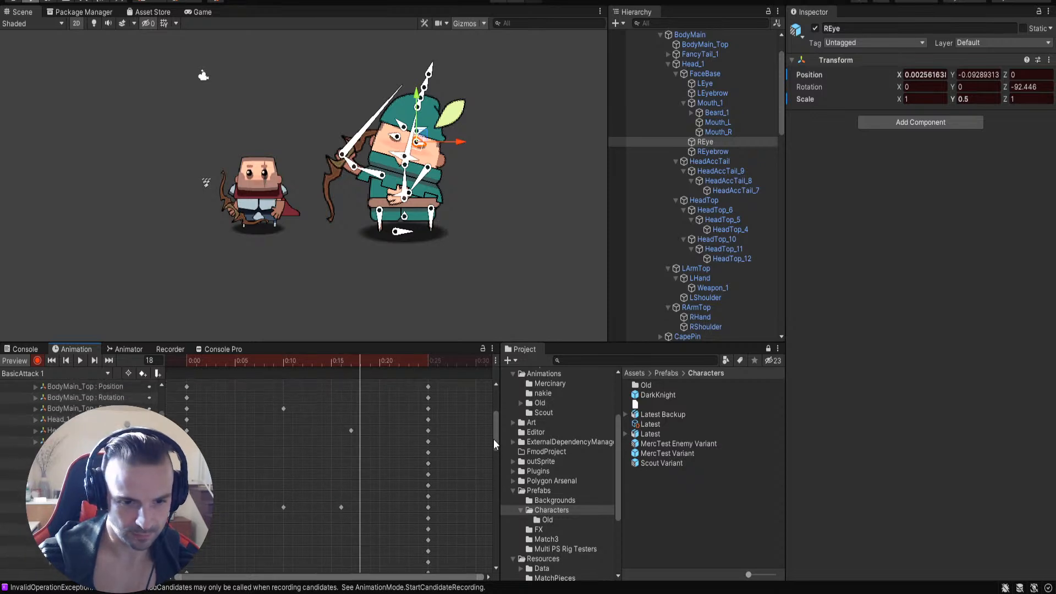
click(283, 507)
key(Delete)
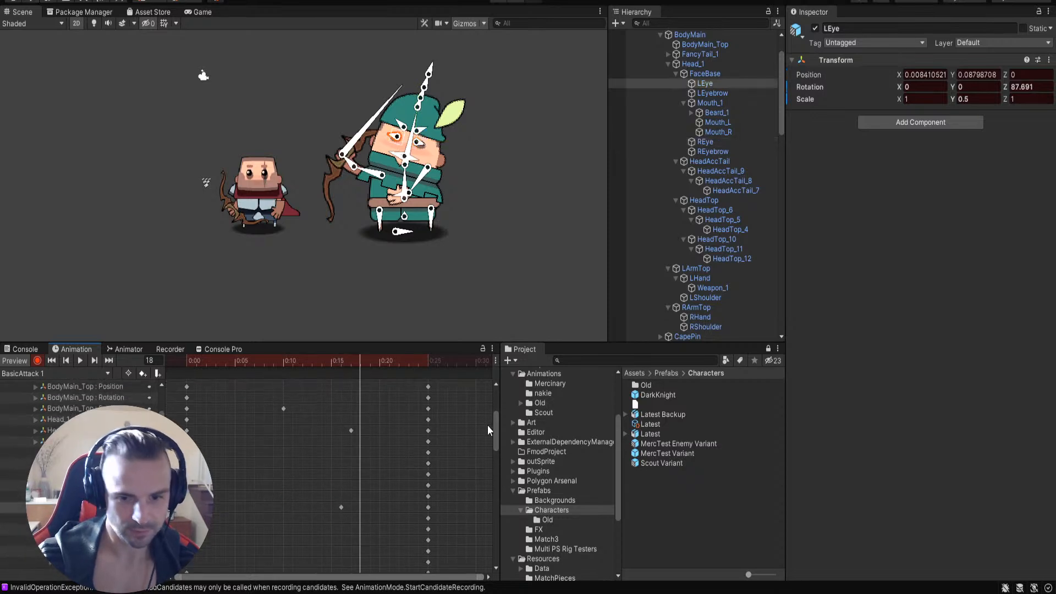
Step: Play BasicAttack 1 from frame 0 and scrub through the clip to review the eye animation
drag(344, 360, 181, 360)
click(530, 258)
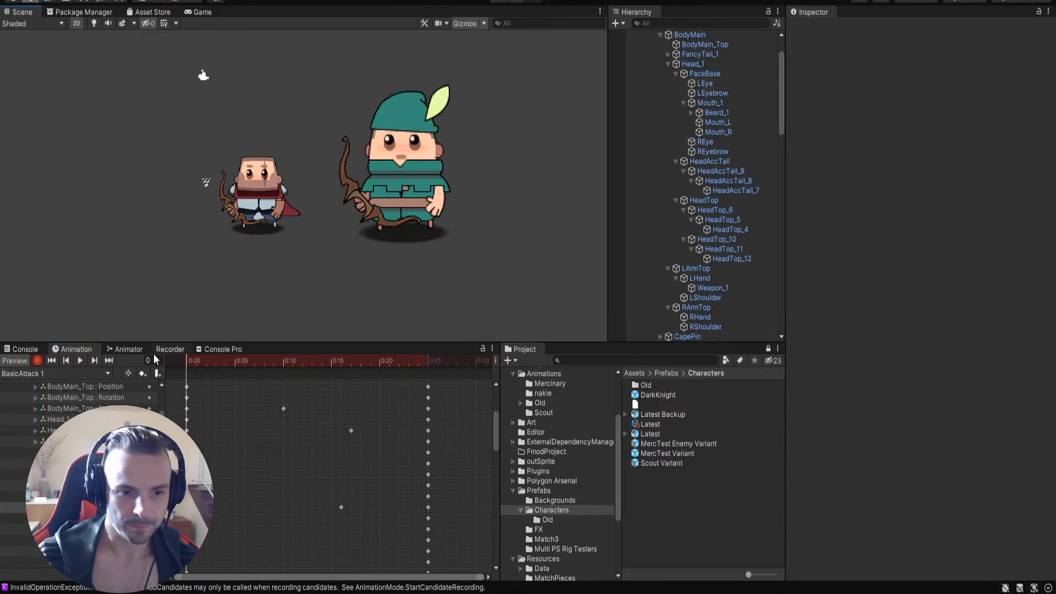
click(81, 360)
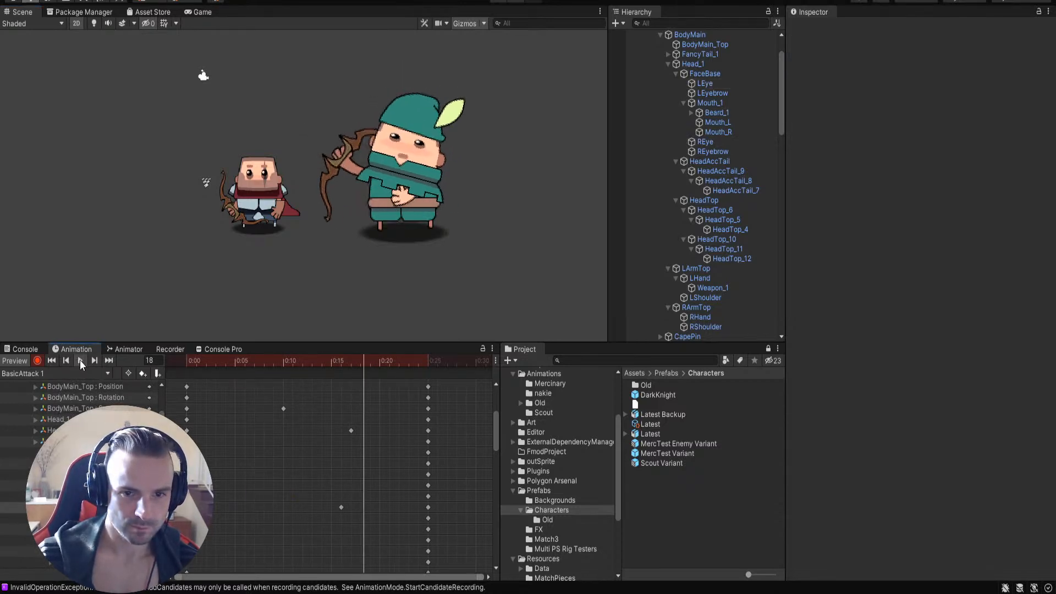
click(81, 361)
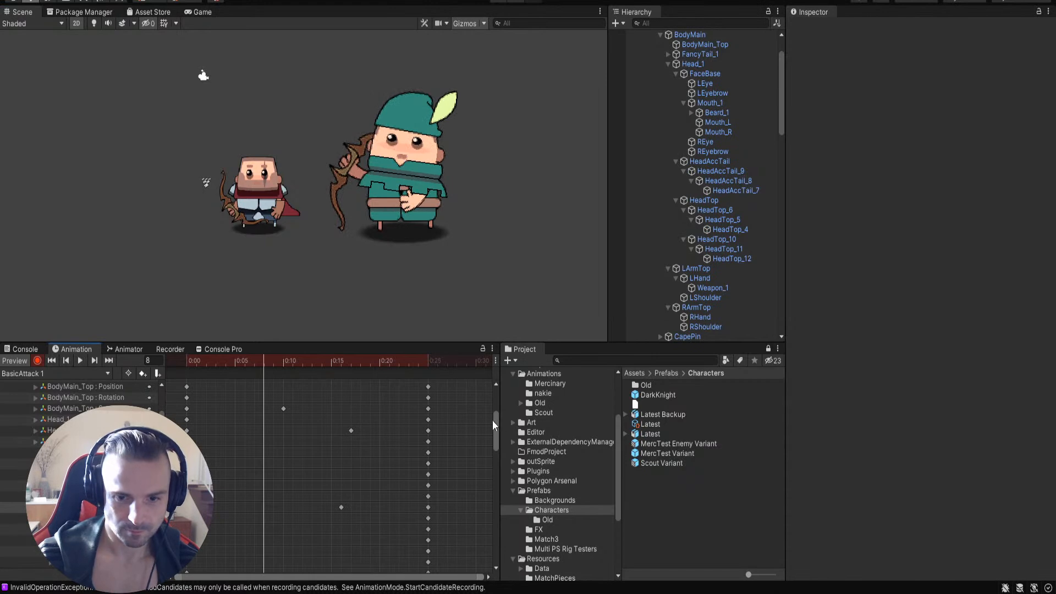
drag(264, 359, 477, 387)
click(110, 386)
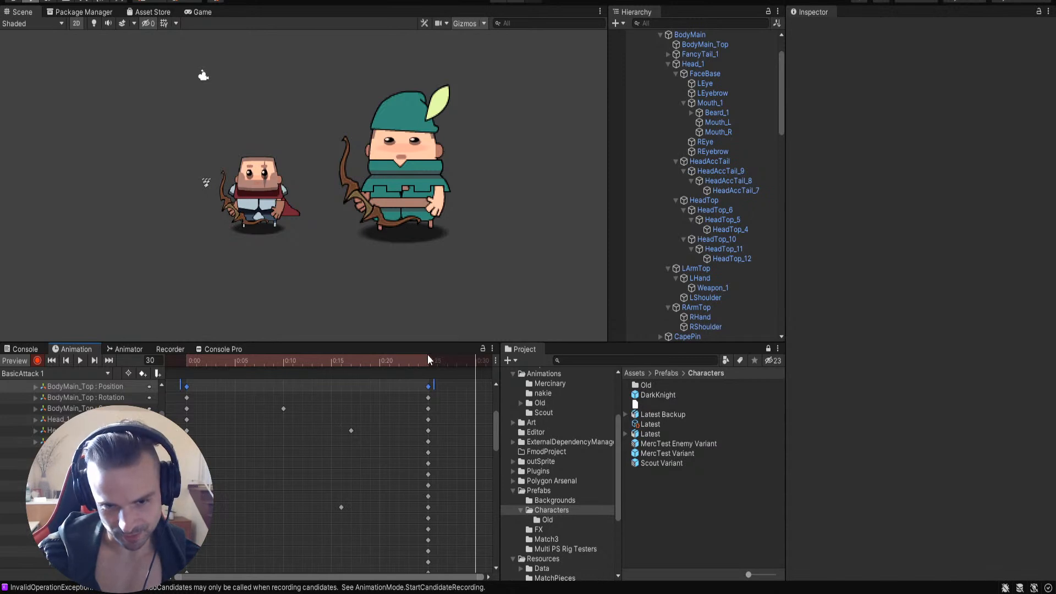
drag(425, 361, 153, 389)
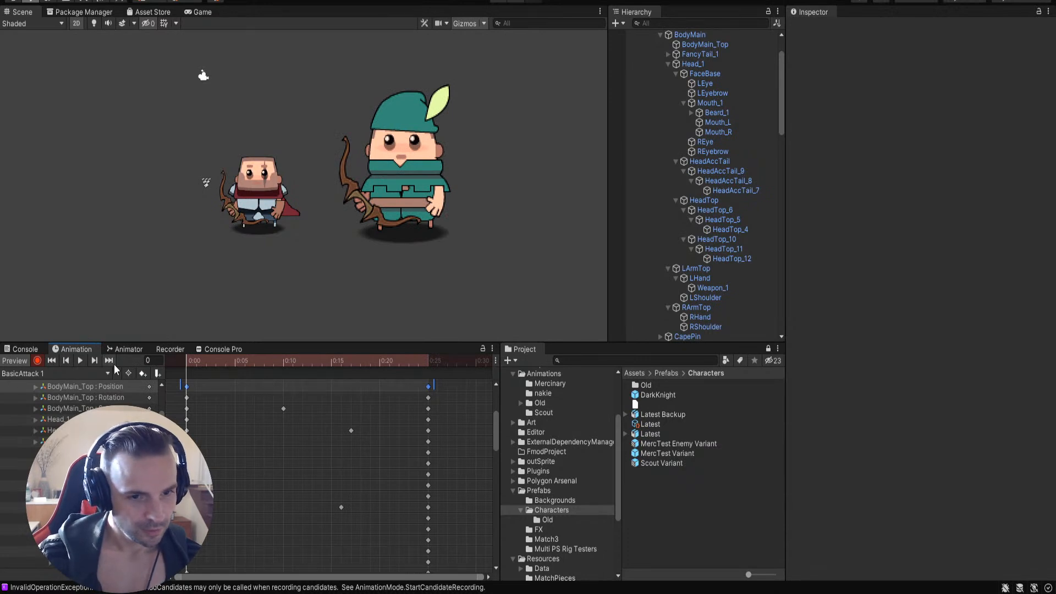
Step: Inspect the Glow and Particles effects attached to the smaller character's weapon
click(206, 179)
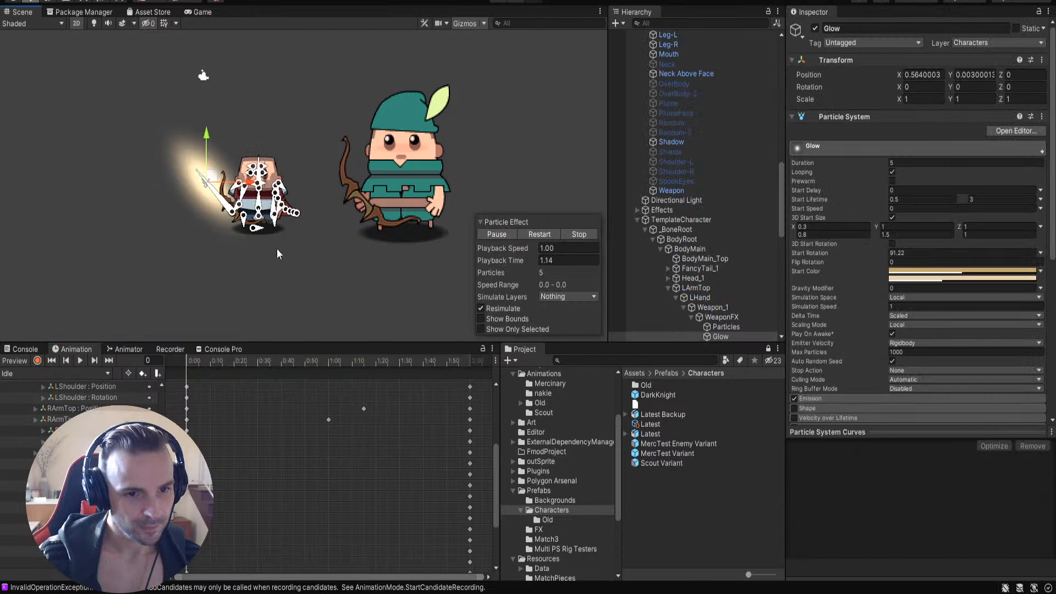
click(303, 251)
click(203, 181)
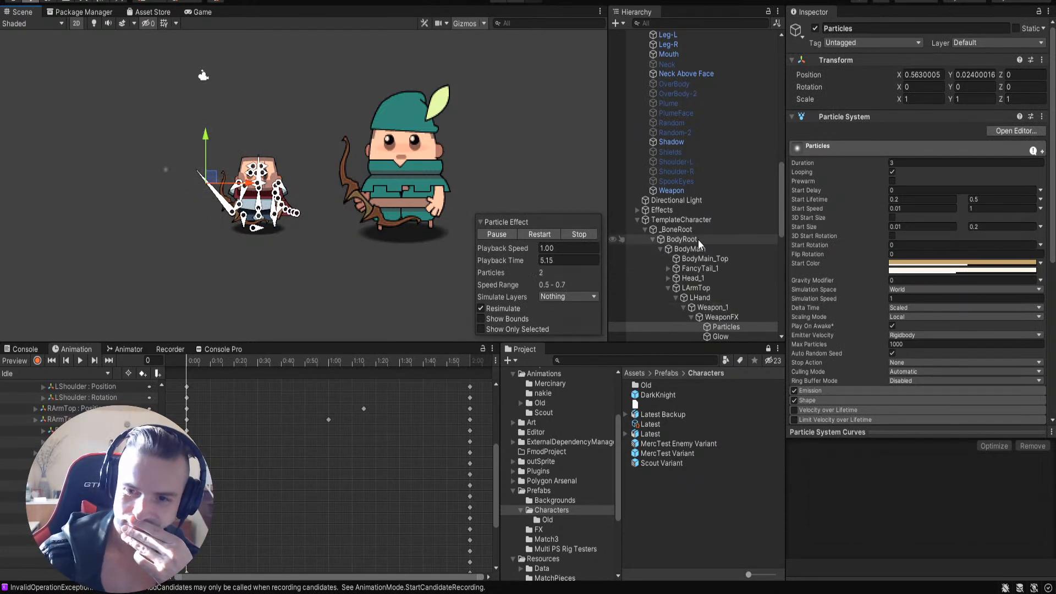
Step: Change the smaller character's Weapon sprite from Bow to GoldSword
scroll(164, 247, up, 1)
scroll(164, 247, up, 2)
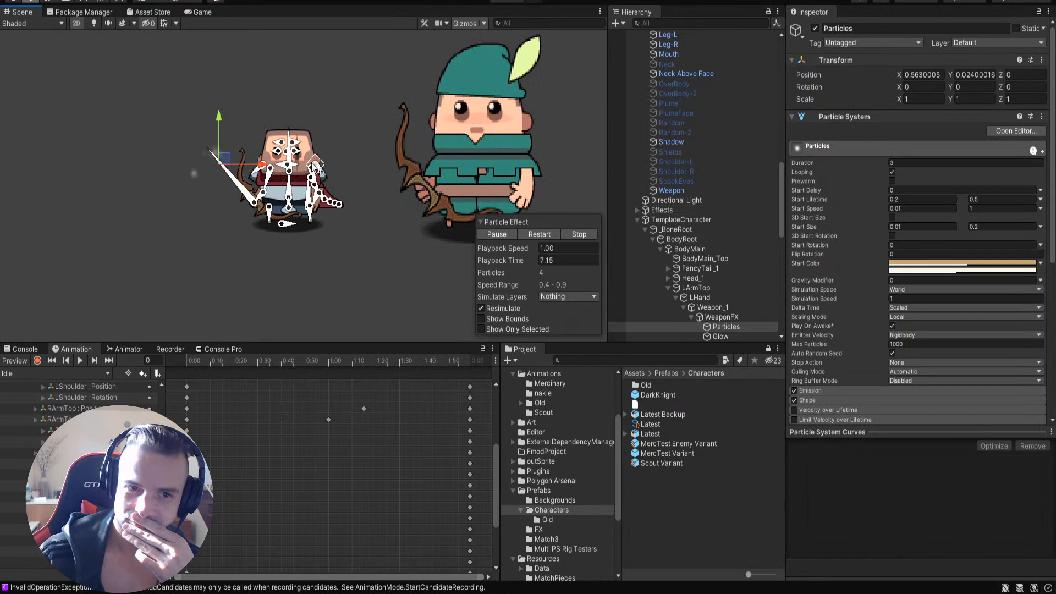
scroll(721, 182, down, 3)
scroll(695, 247, down, 10)
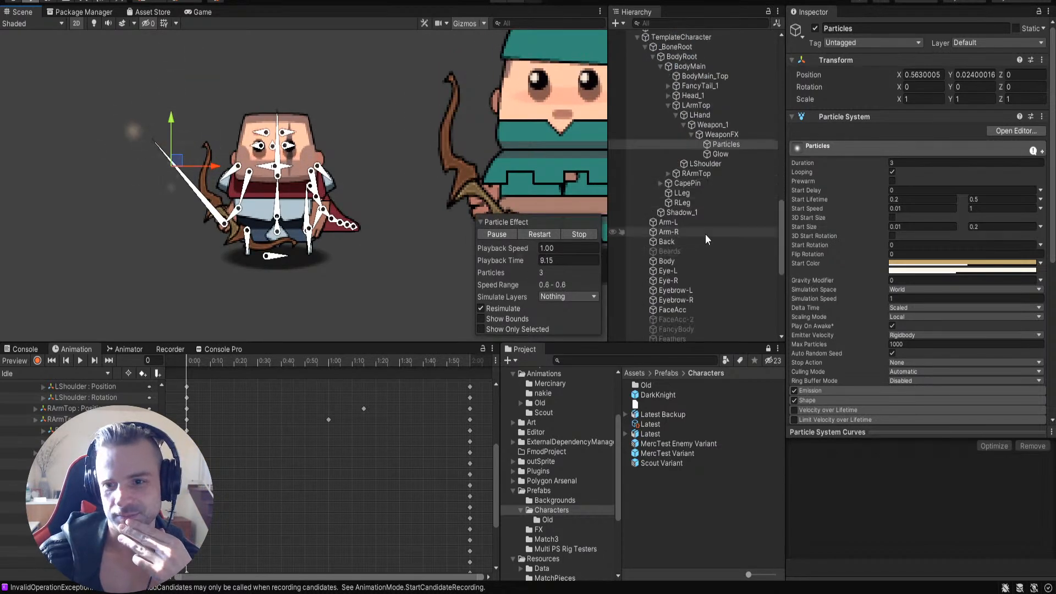
scroll(685, 275, down, 1)
click(673, 311)
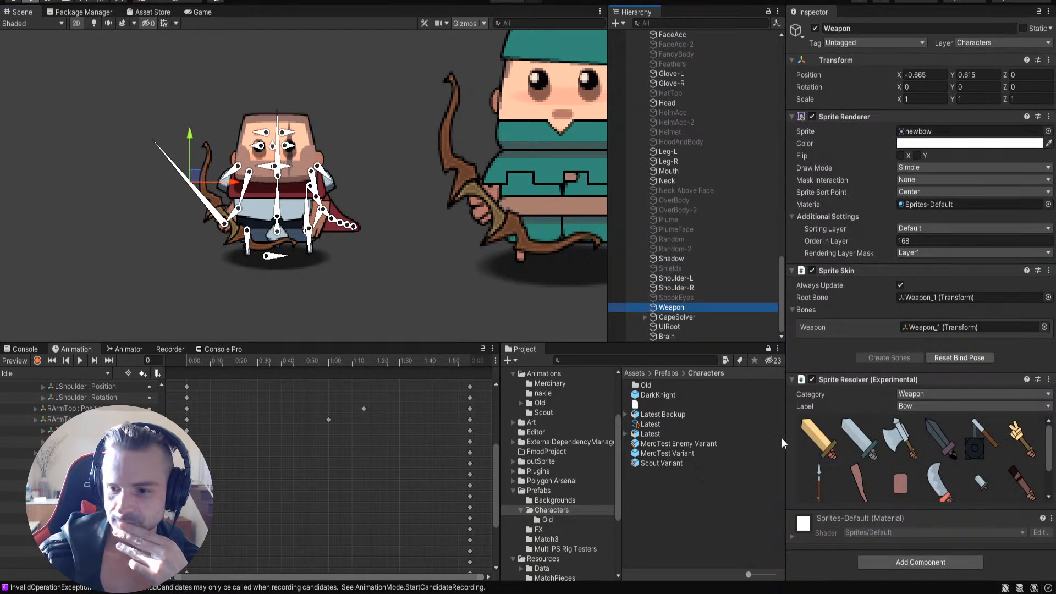
click(820, 438)
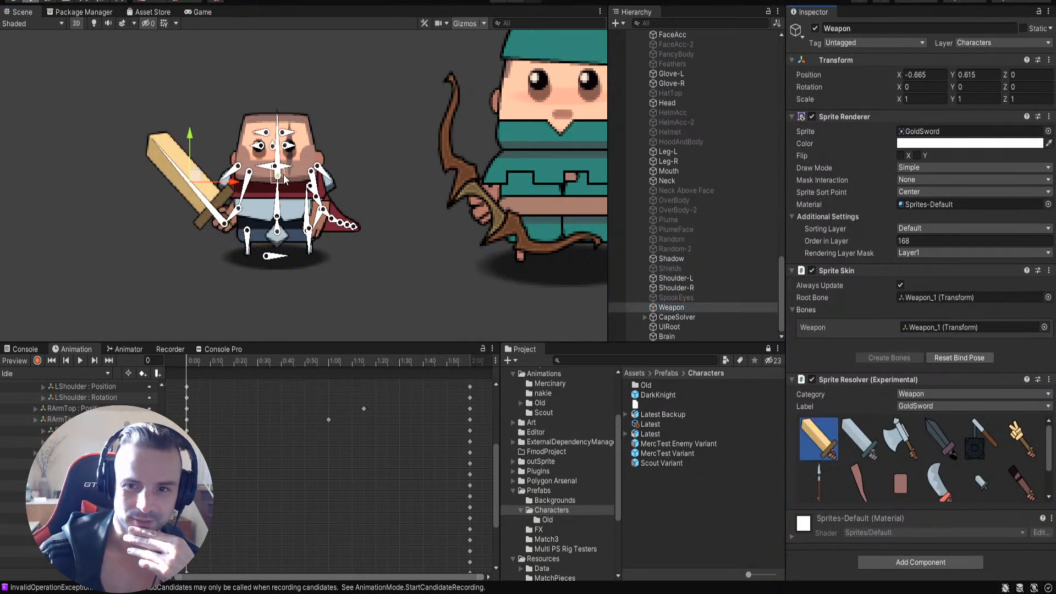
Step: Hide the scene gizmos and inspect the Particles and Glow effects under WeaponFX on the smaller character's sword
scroll(716, 253, down, 7)
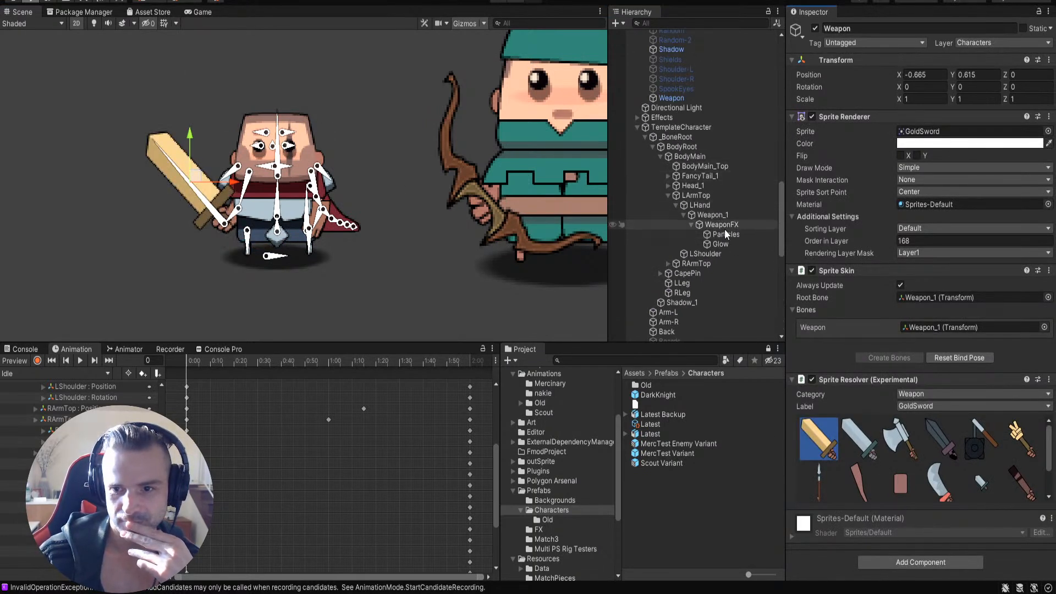
click(722, 225)
click(711, 215)
click(687, 205)
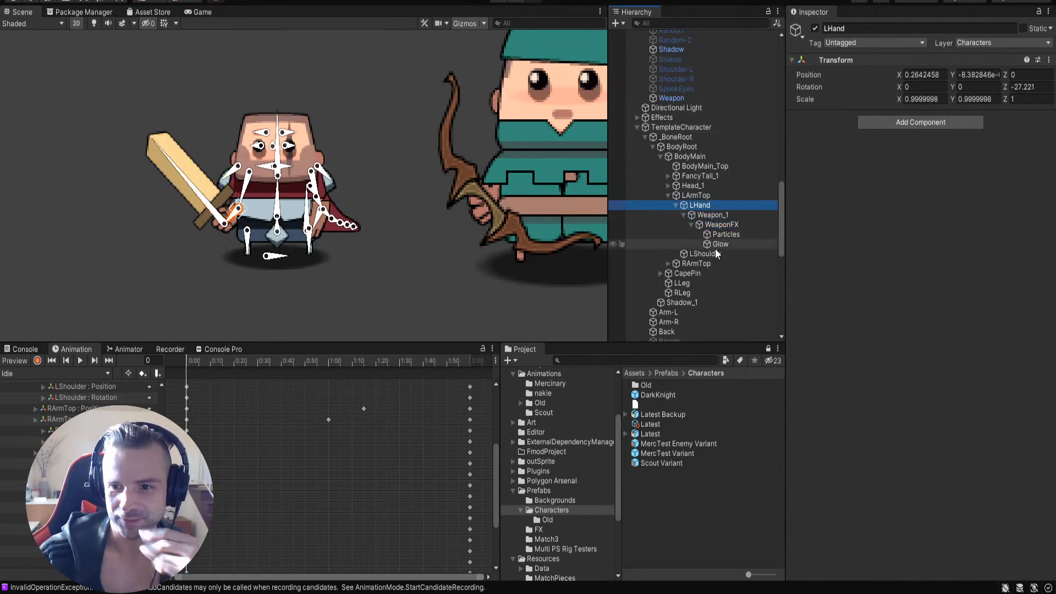
click(717, 233)
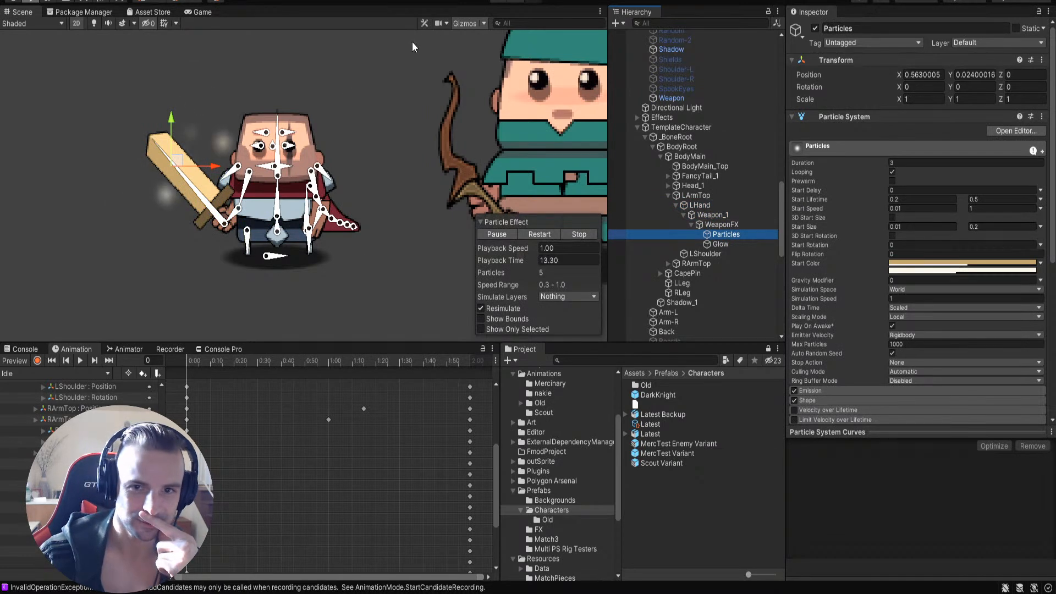
click(459, 22)
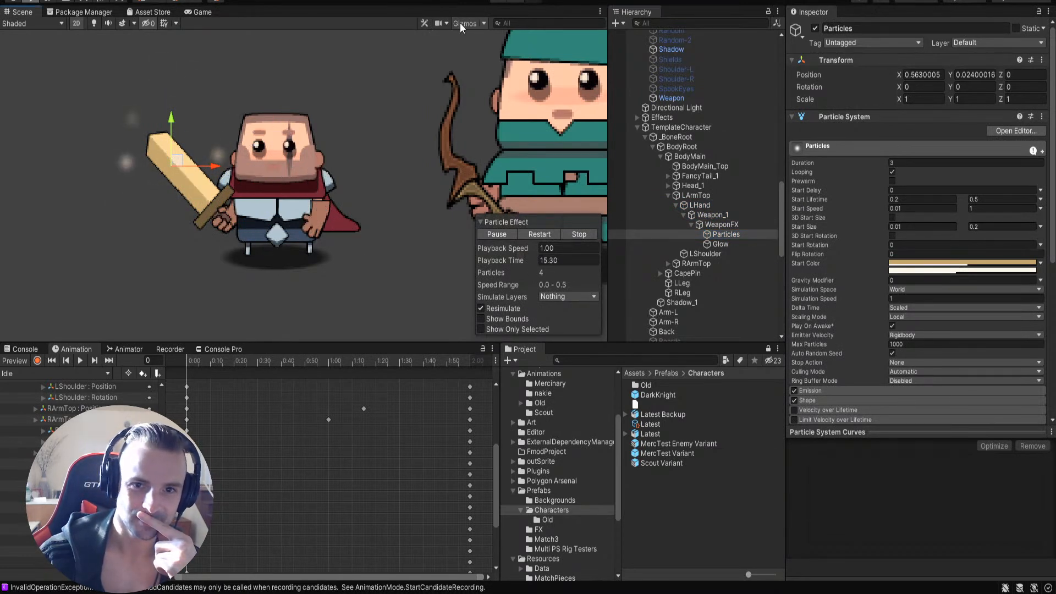
click(720, 243)
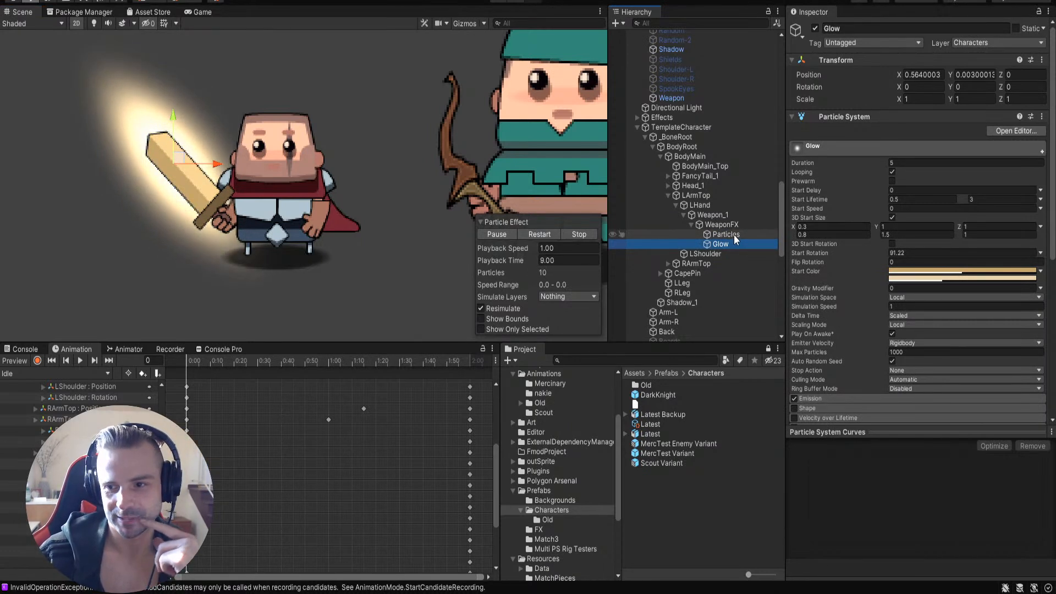
click(726, 234)
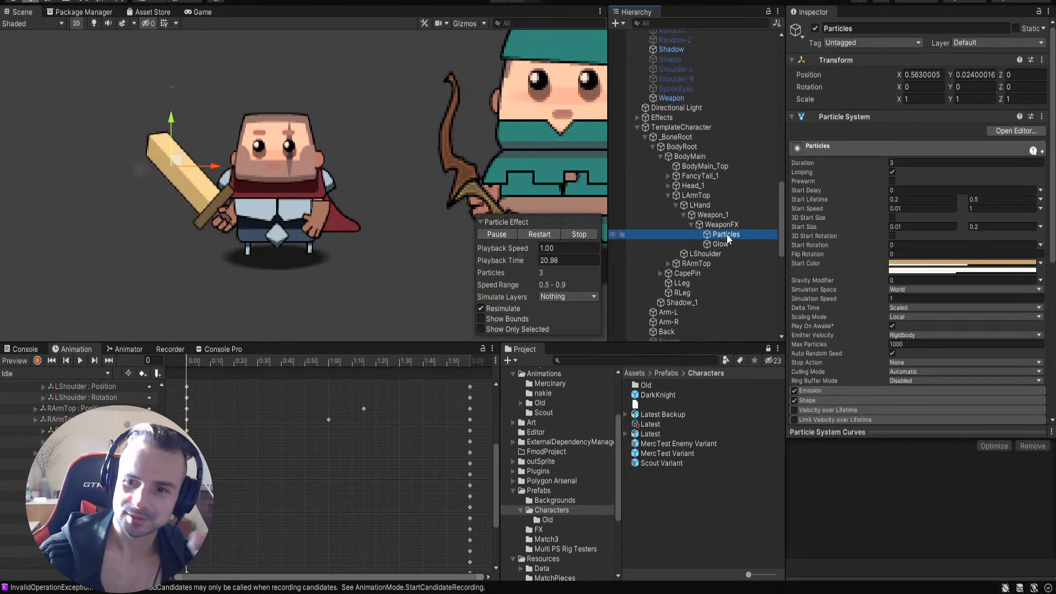
click(720, 226)
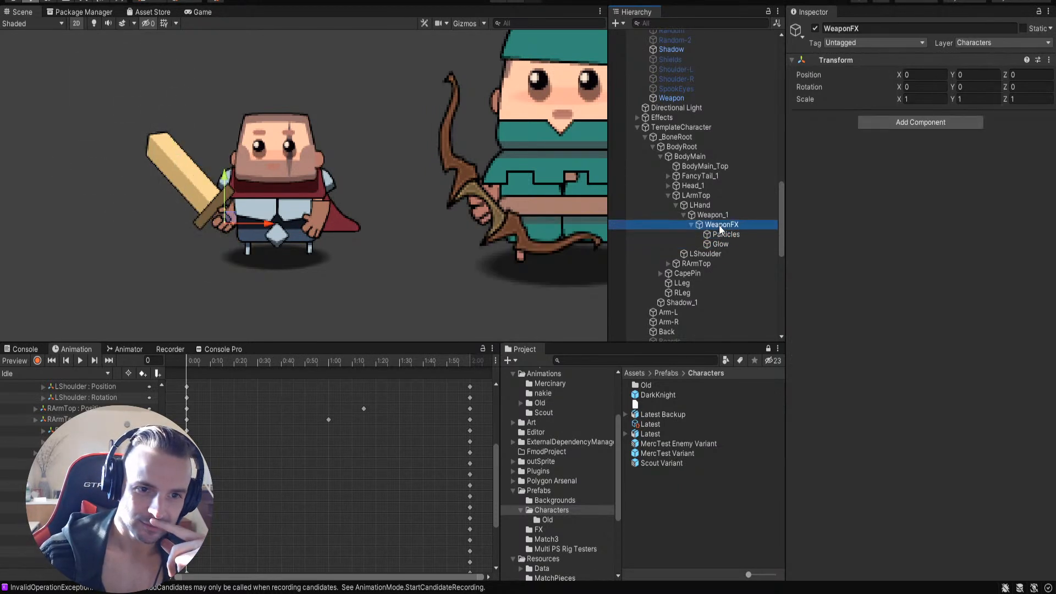
Step: Frame the scout, switch its animation to BasicAttack 1, play it and scrub back to frame 0
scroll(671, 169, up, 10)
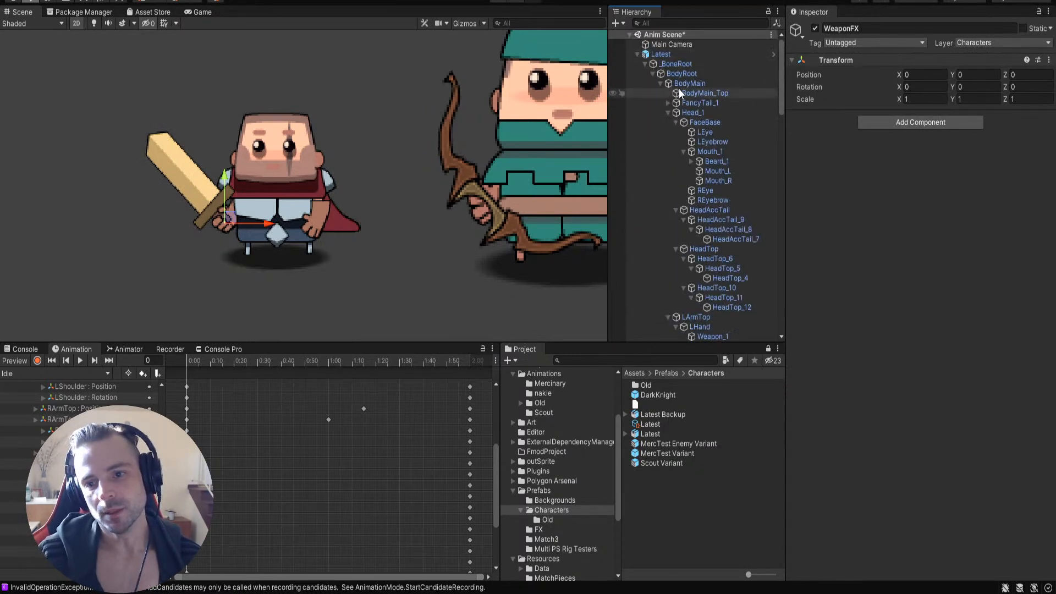
click(667, 53)
click(530, 137)
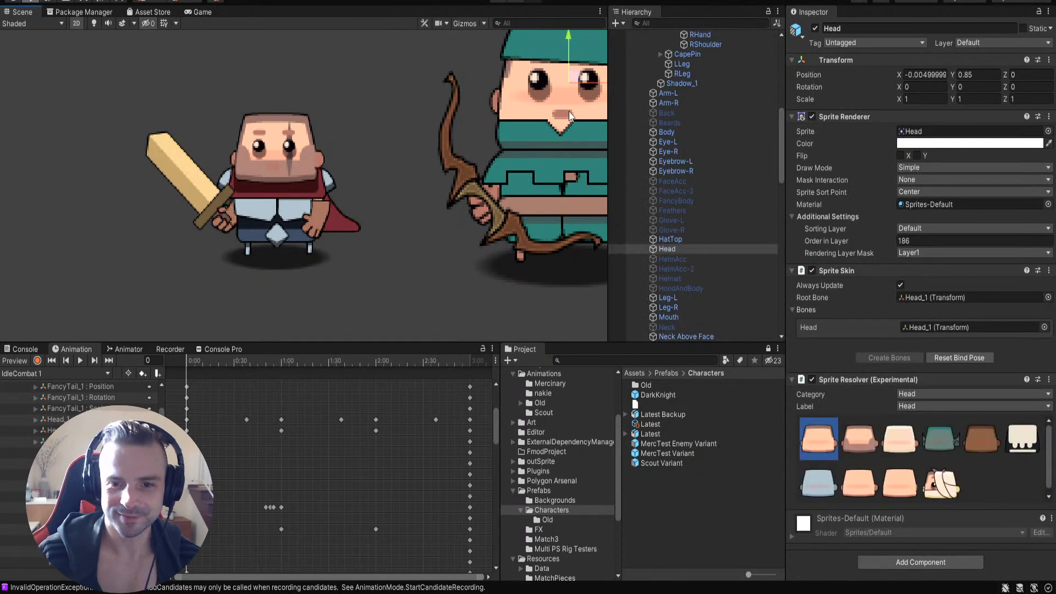
key(f)
scroll(303, 174, down, 3)
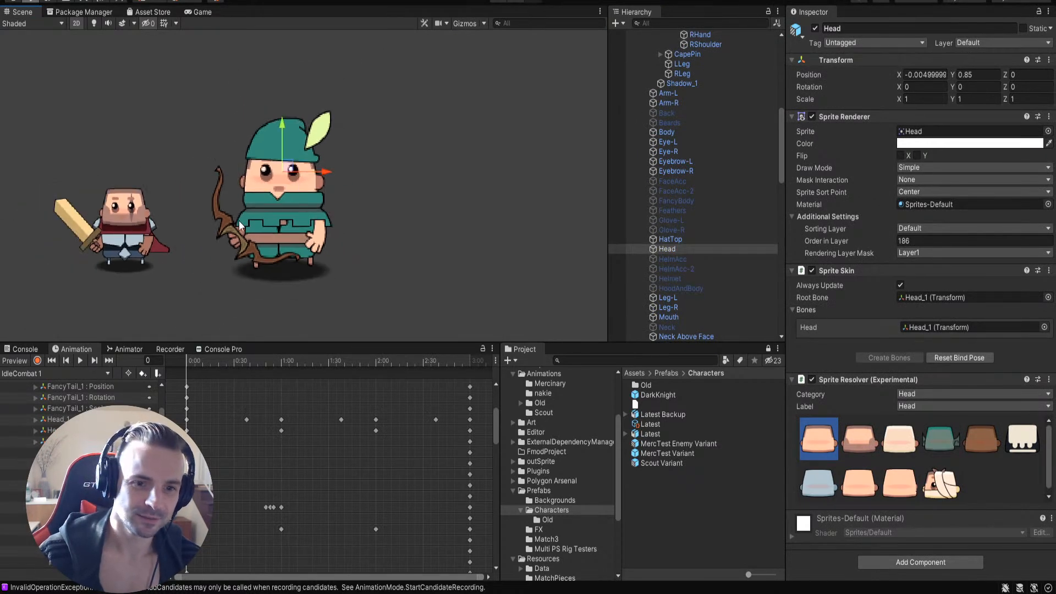
middle_drag(394, 197, 459, 154)
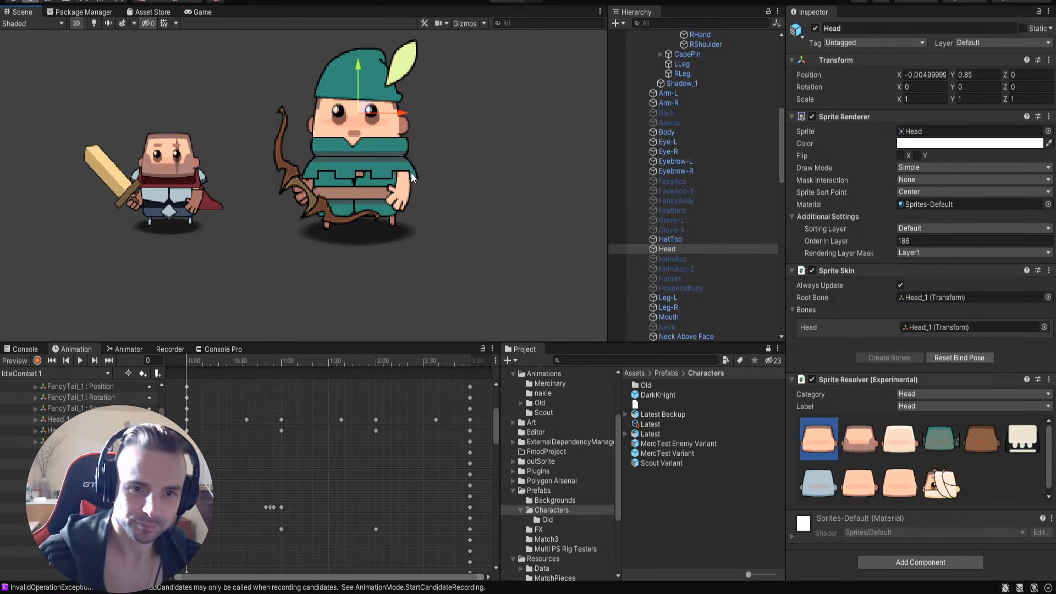
scroll(715, 165, up, 10)
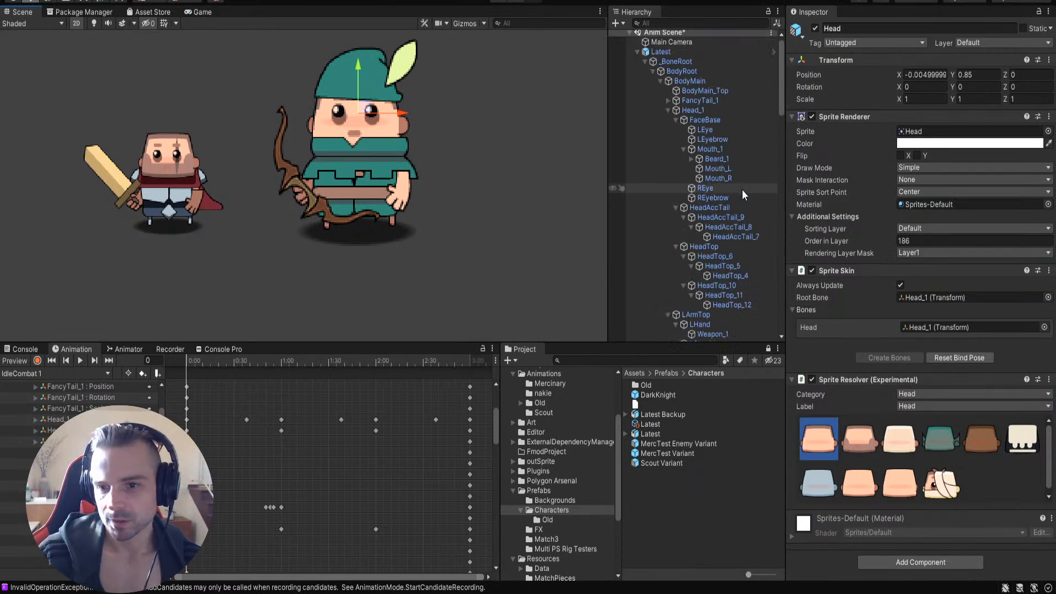
click(670, 64)
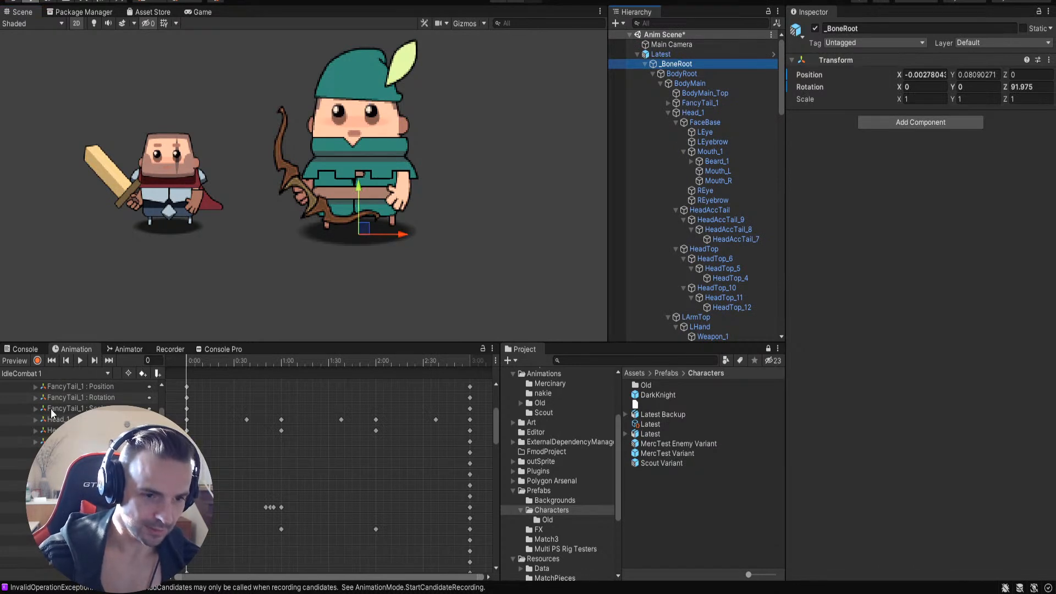
click(82, 358)
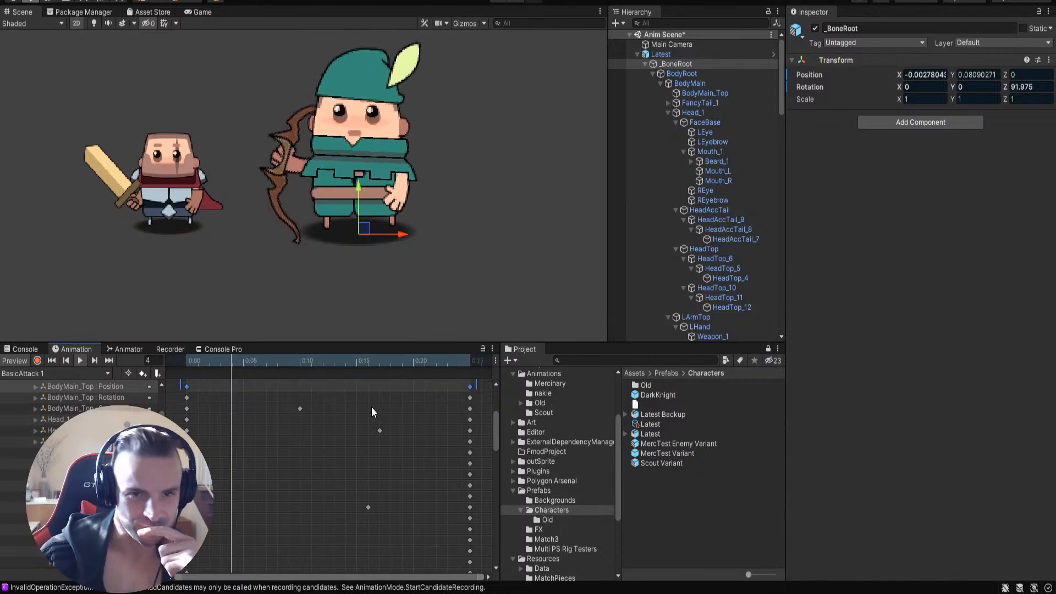
click(81, 361)
drag(336, 357, 150, 372)
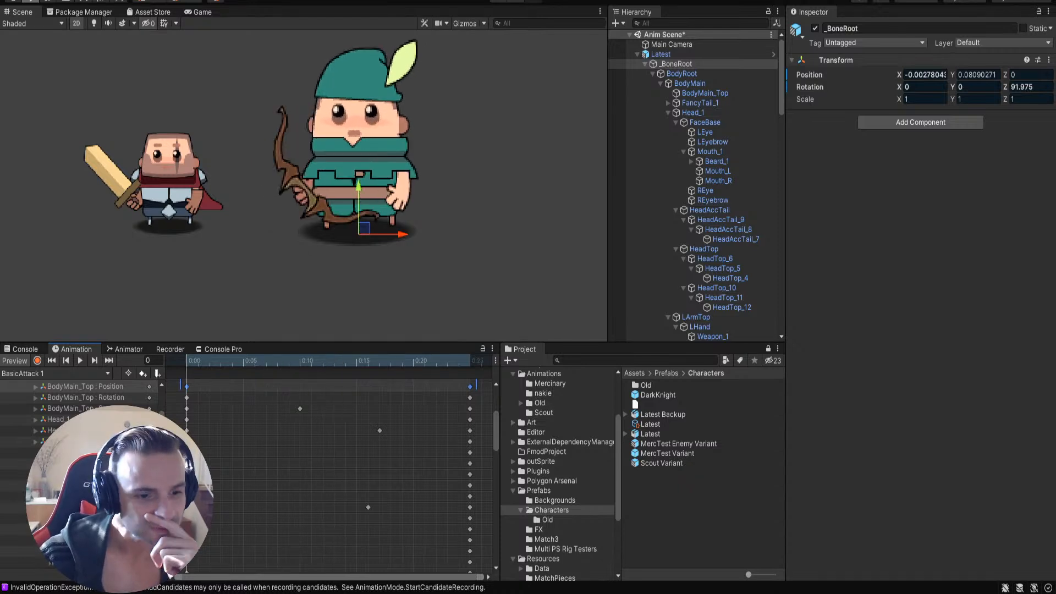
Step: Try setting the Y scale of the scout's LEye and REye to 0.5 at frame 0 of BasicAttack 1
click(705, 132)
click(973, 99)
text(05)
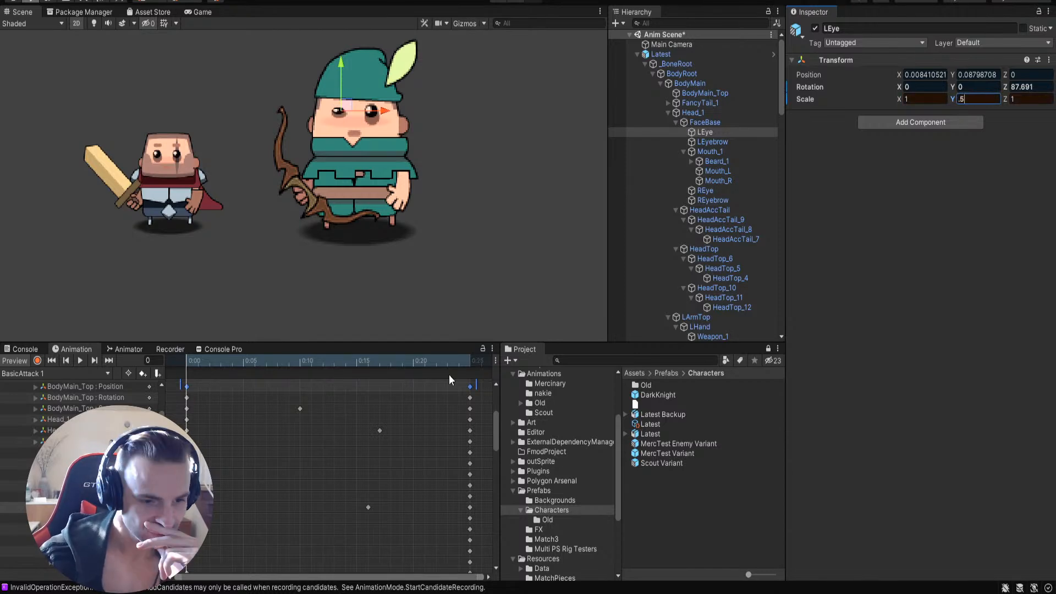
key(Return)
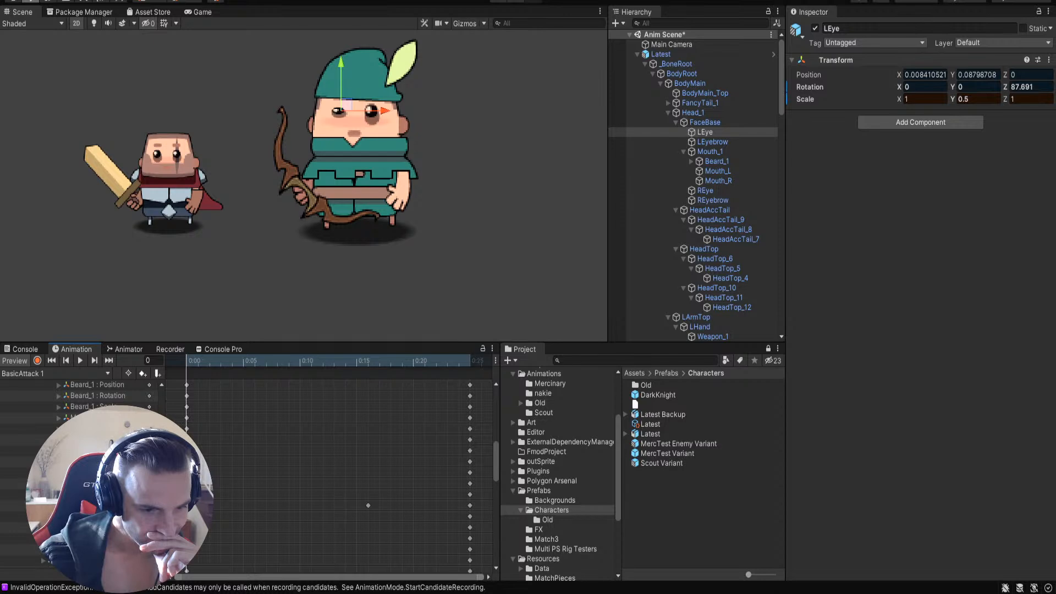
click(705, 190)
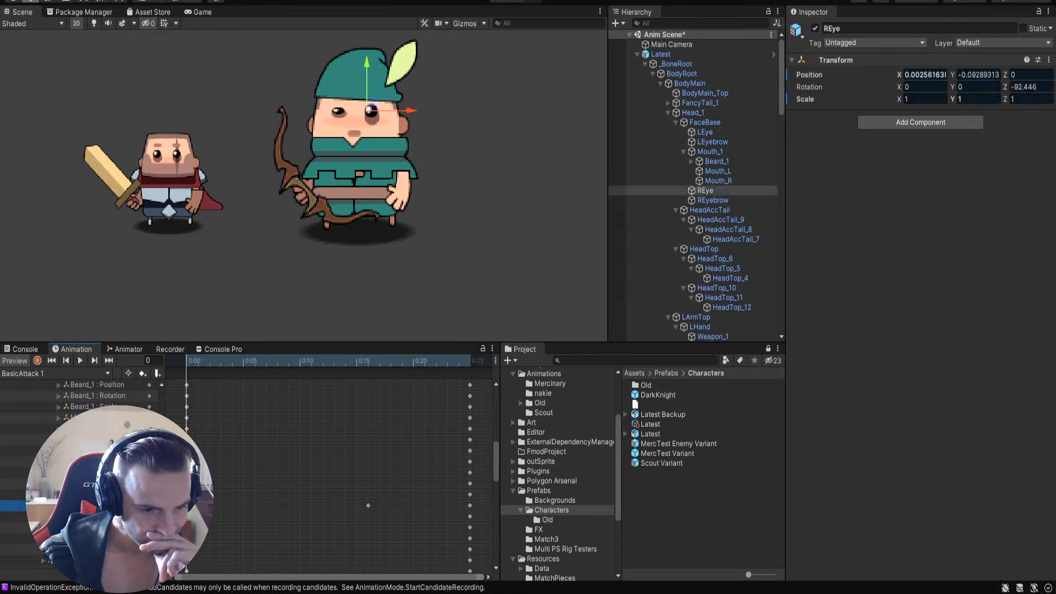
click(979, 99)
text(.5)
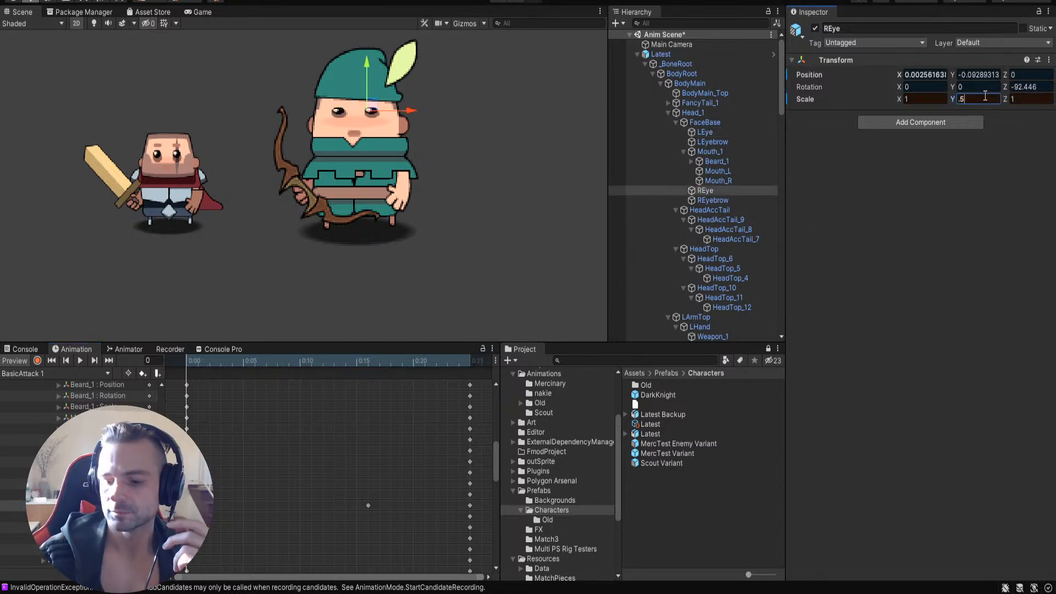
Step: Play BasicAttack 1 to check the eyes and scrub back to frame 0
click(80, 360)
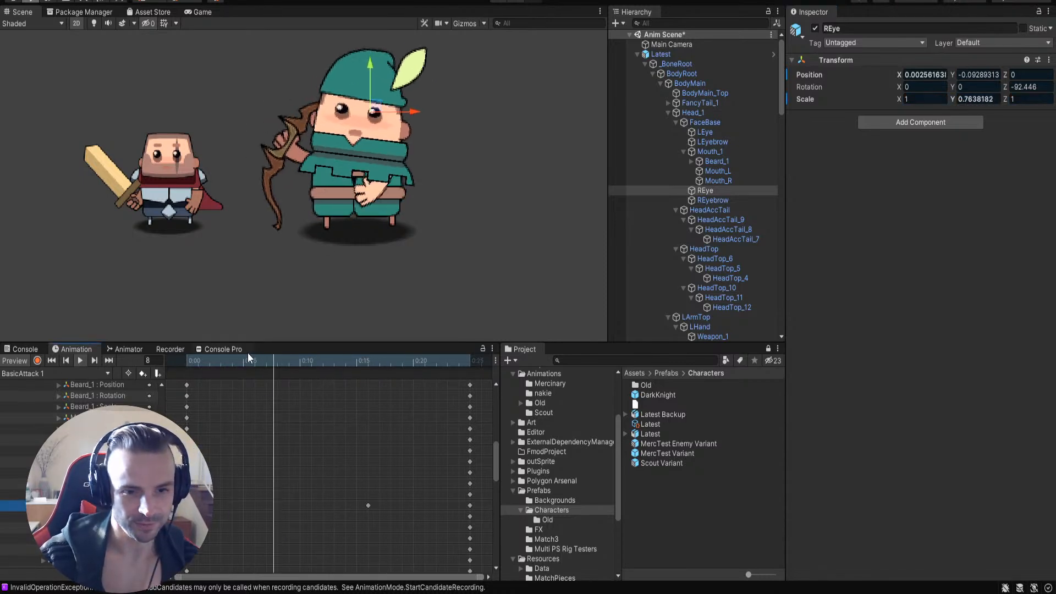
click(263, 360)
drag(270, 360, 157, 360)
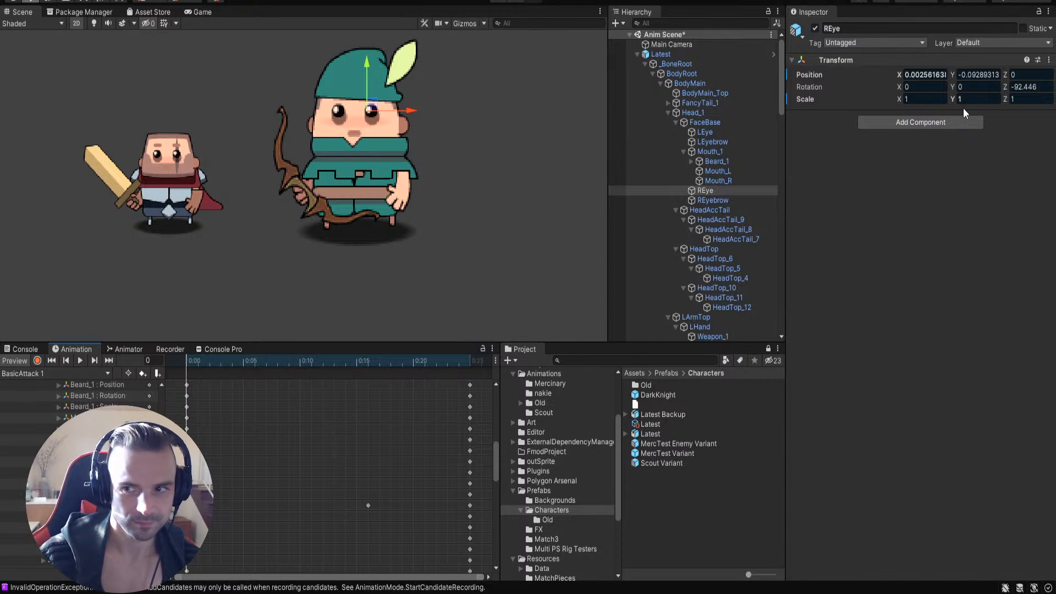
Step: Enter 1 as the Y scale of the scout's REye at frame 0
click(887, 139)
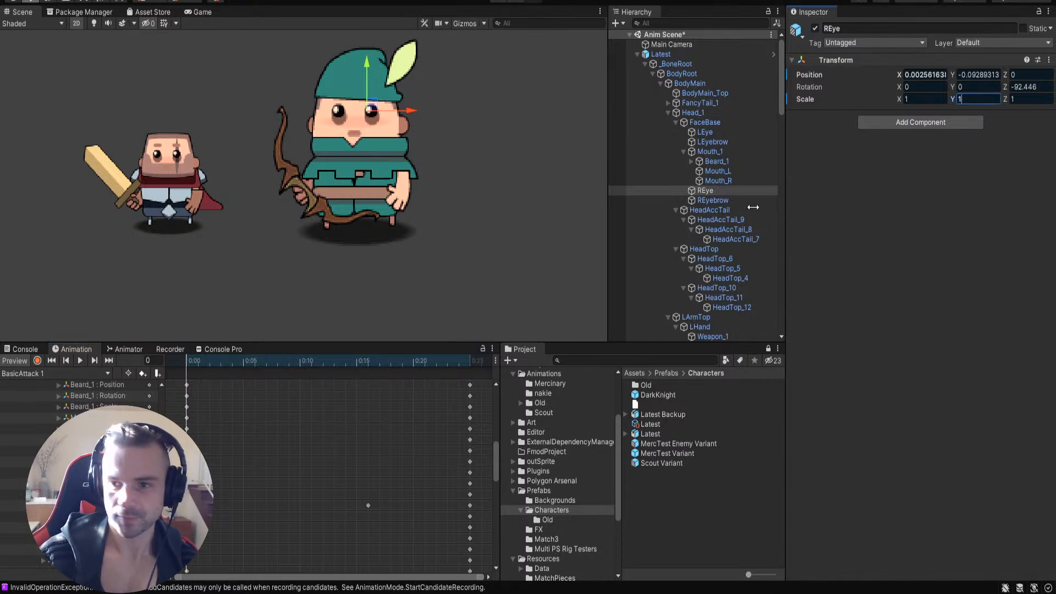
click(970, 99)
text(1)
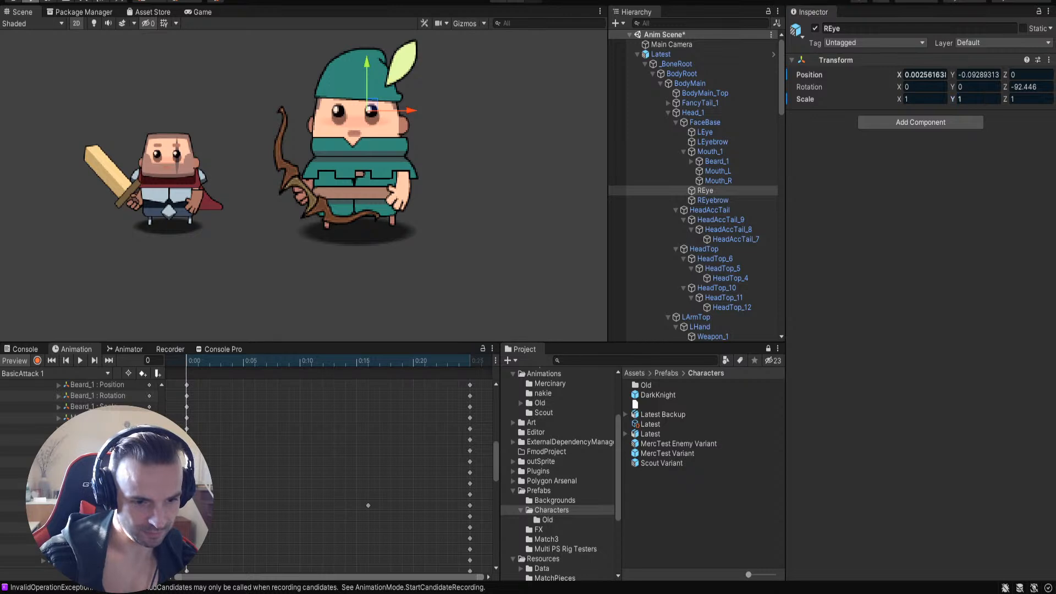
key(Return)
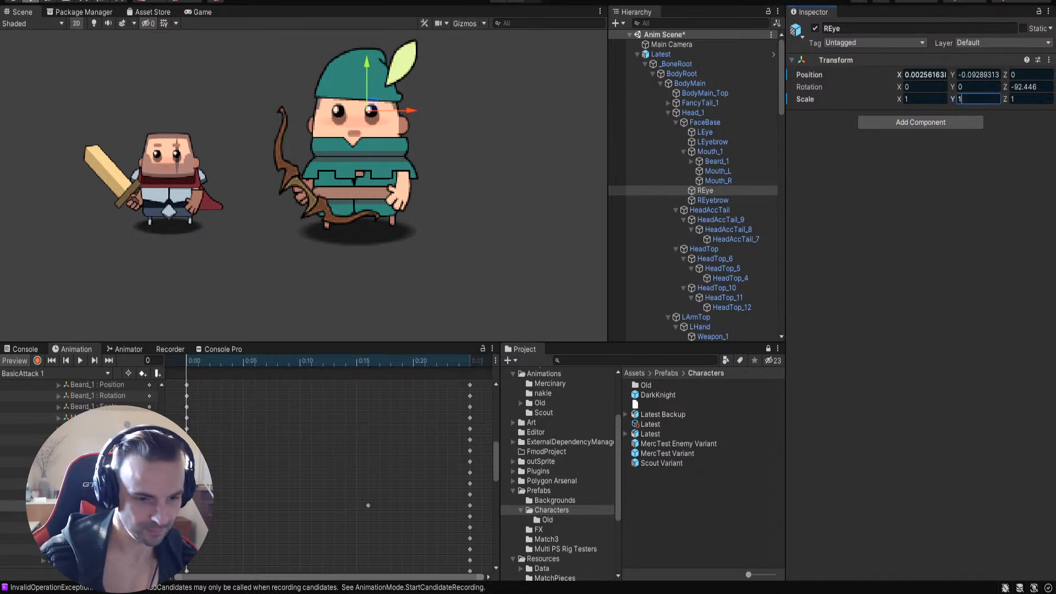
Step: With recording on, try a Y scale of 0.5 on Mouth_1 and REye at frame 0
scroll(330, 473, down, 5)
click(99, 447)
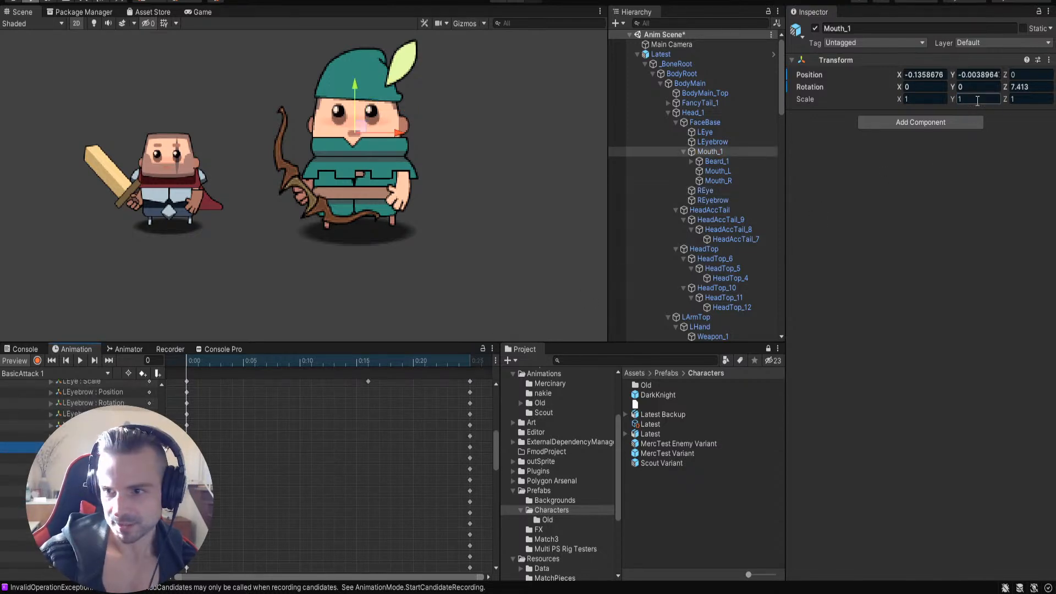
key(Return)
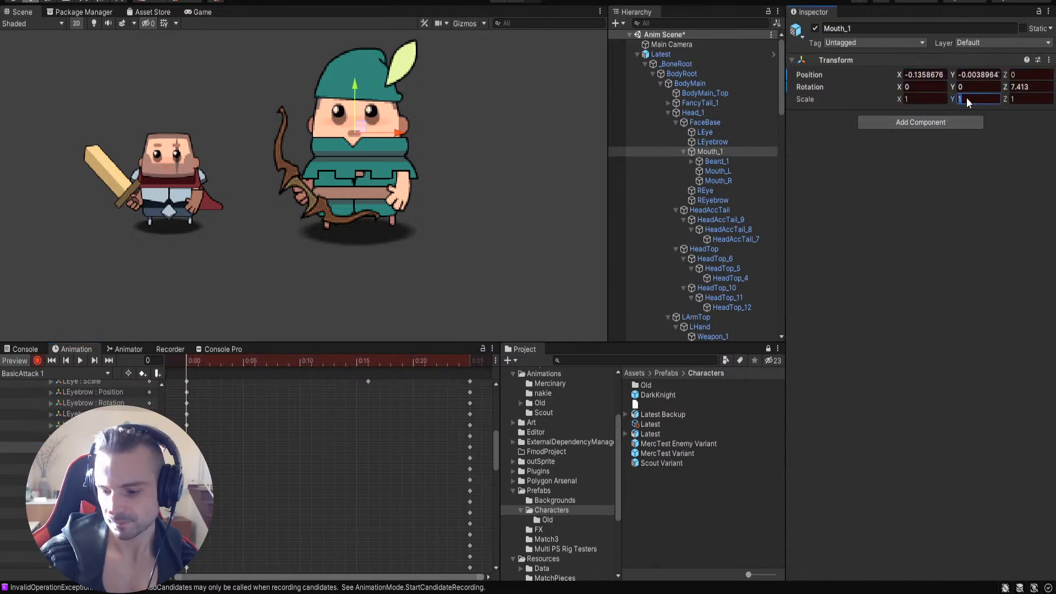
text(.5)
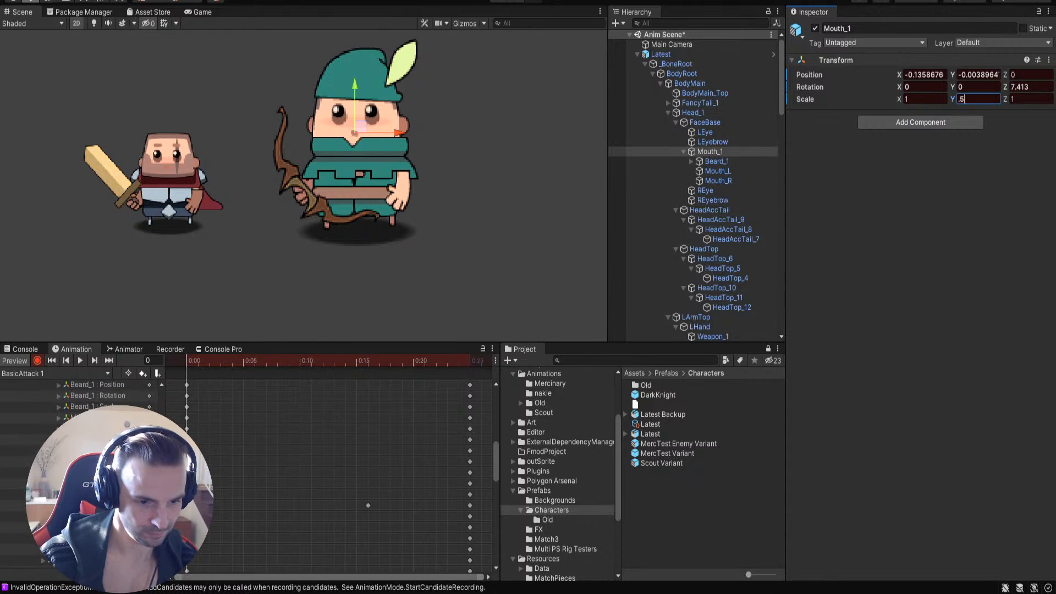
click(705, 190)
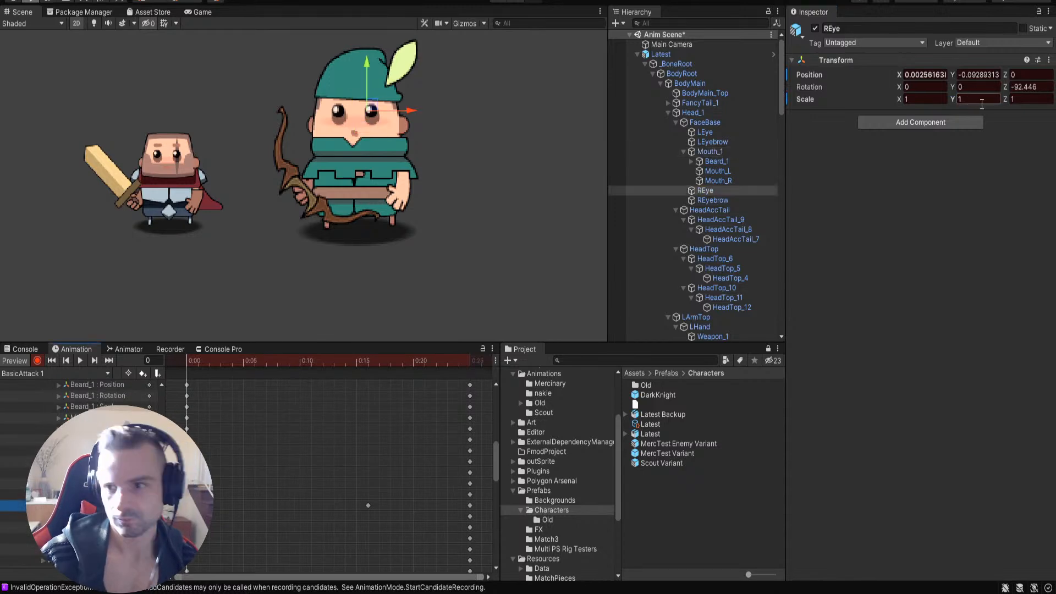
click(979, 99)
text(.5)
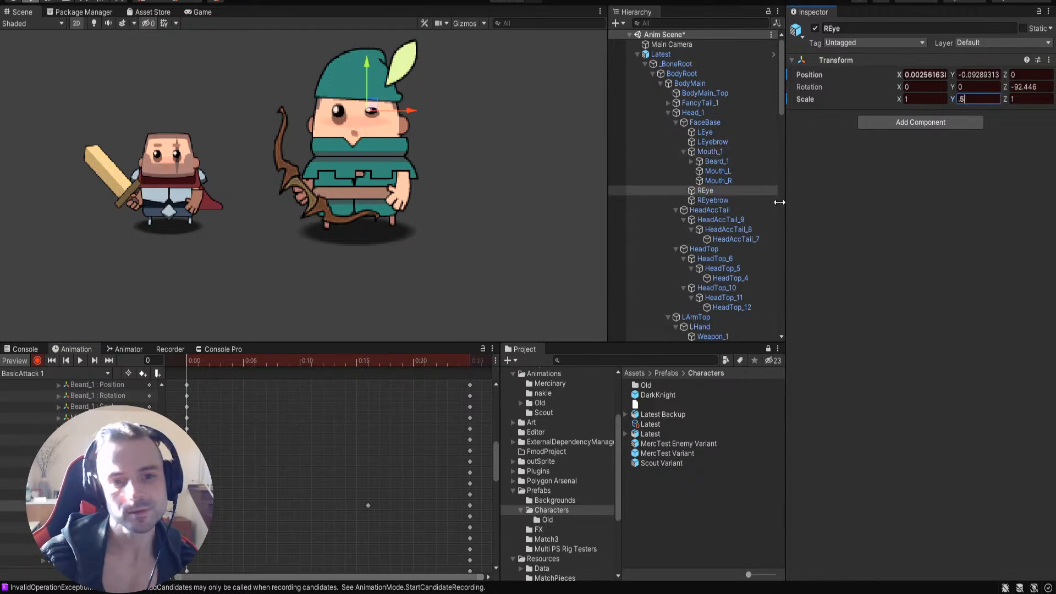
Step: Deselect the eye and undo the Y scale changes on REye and Mouth_1
click(479, 177)
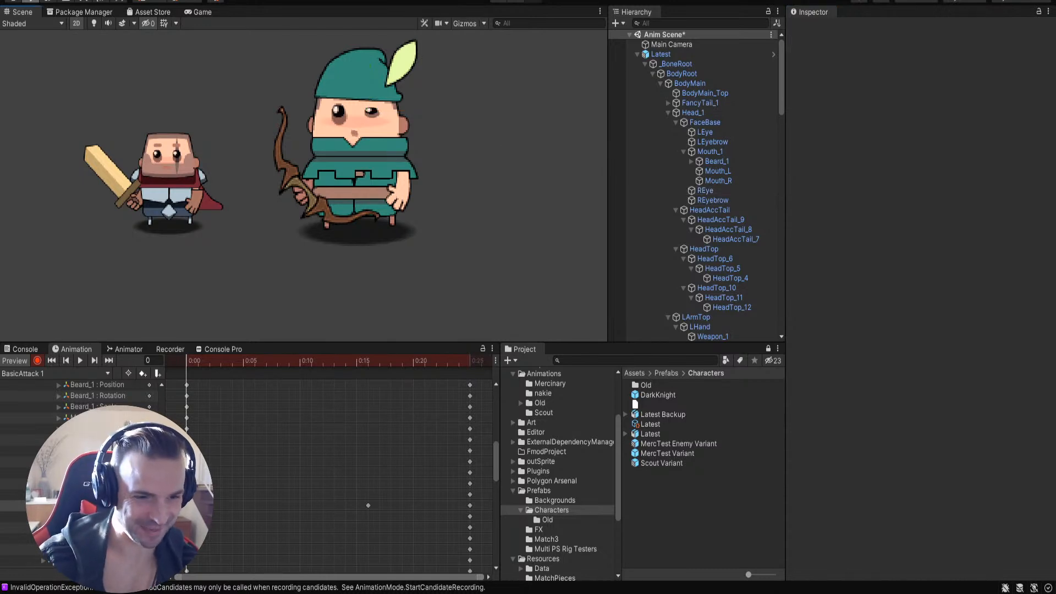
key(ctrl+z)
key(ctrl+z)
key(ctrl+z)
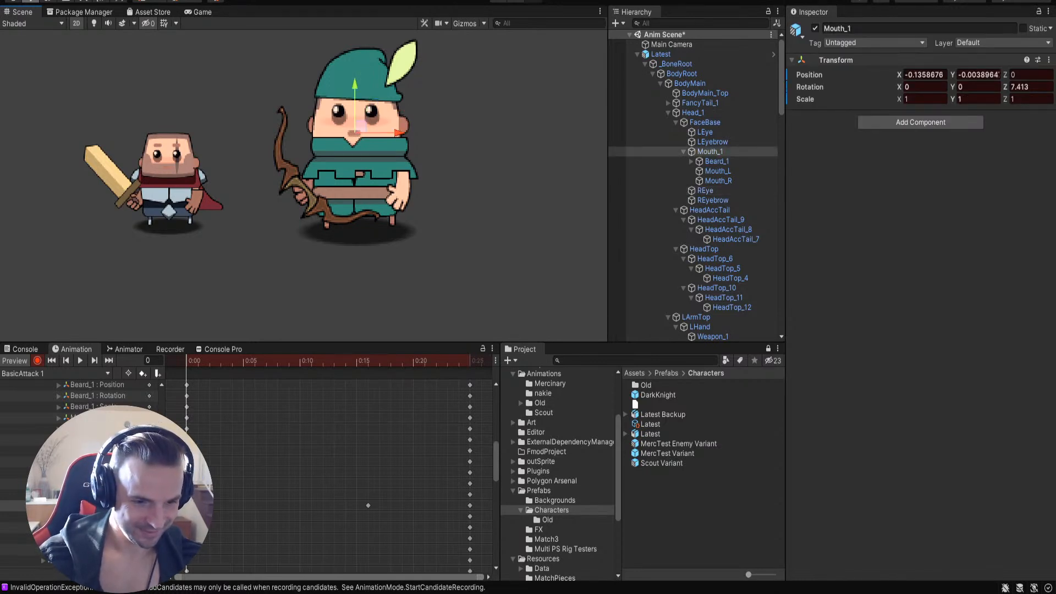
Step: Try a Y scale of 0.5 on Mouth_1, set it back to 1 and select Beard_1
click(975, 99)
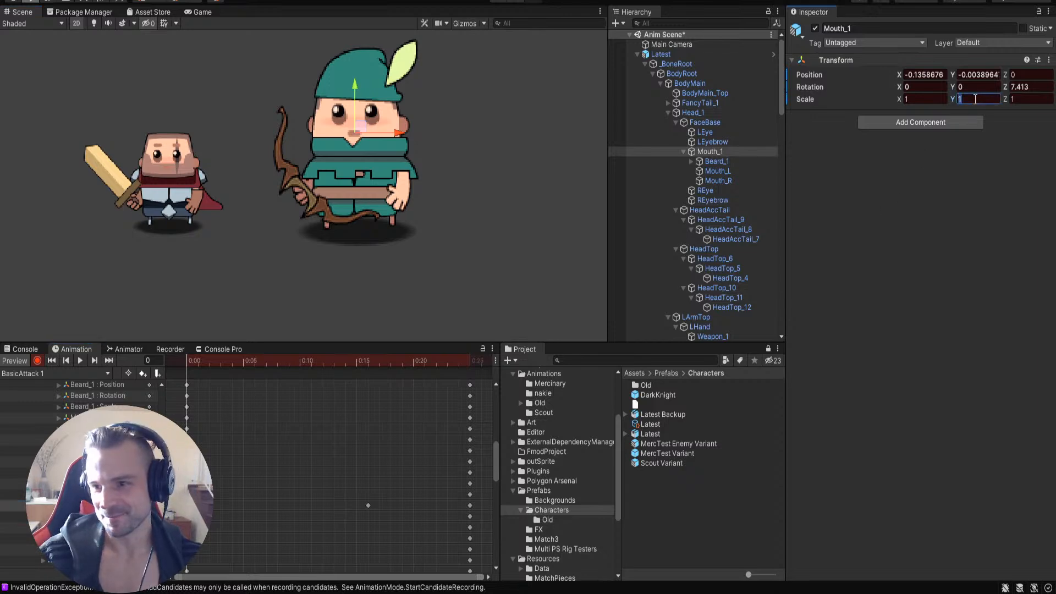
text(.5)
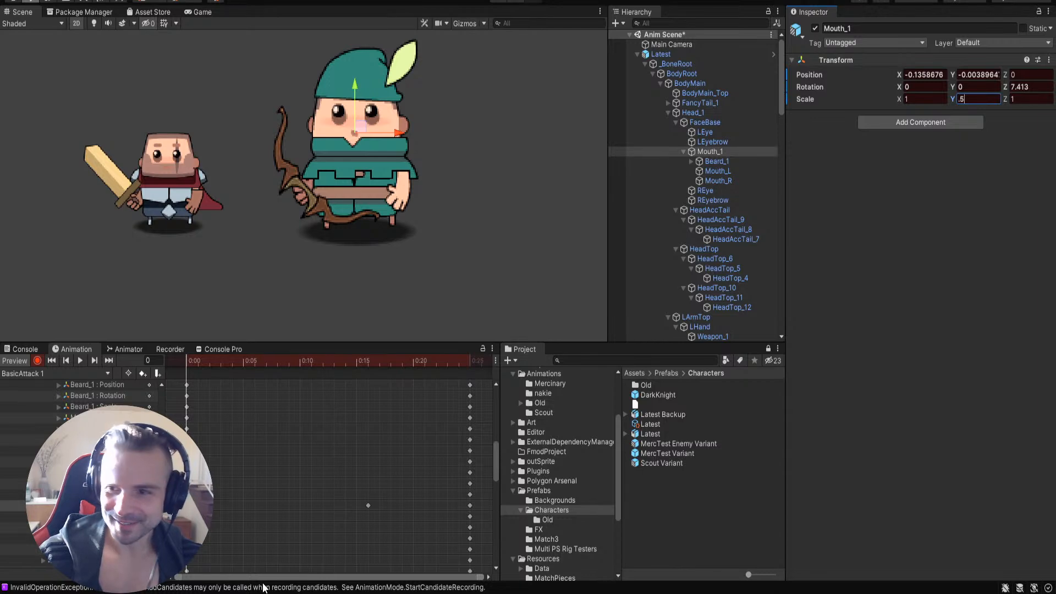
key(BackSpace)
click(717, 149)
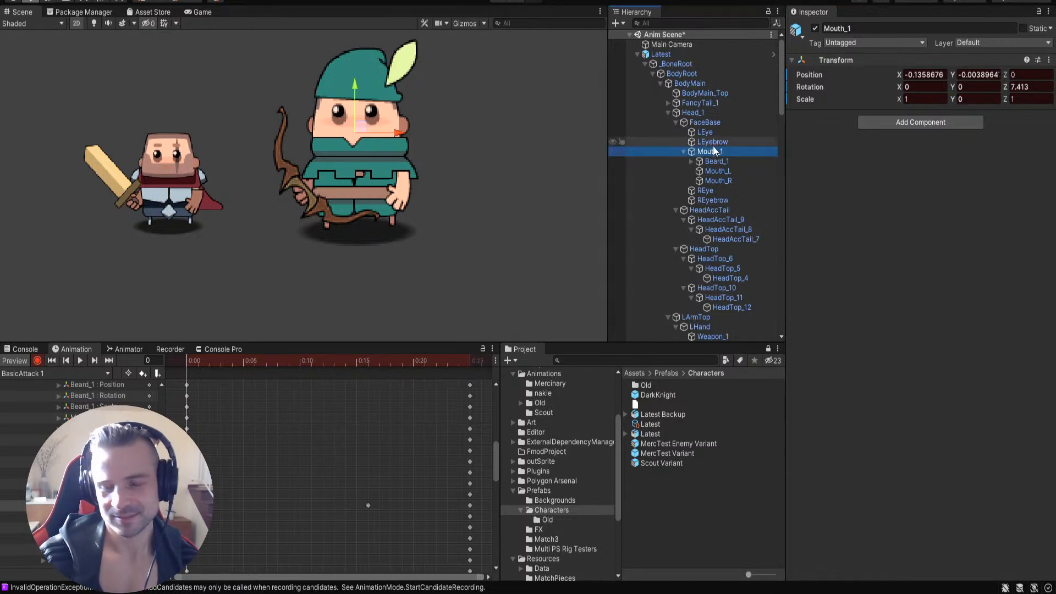
text(1)
click(716, 162)
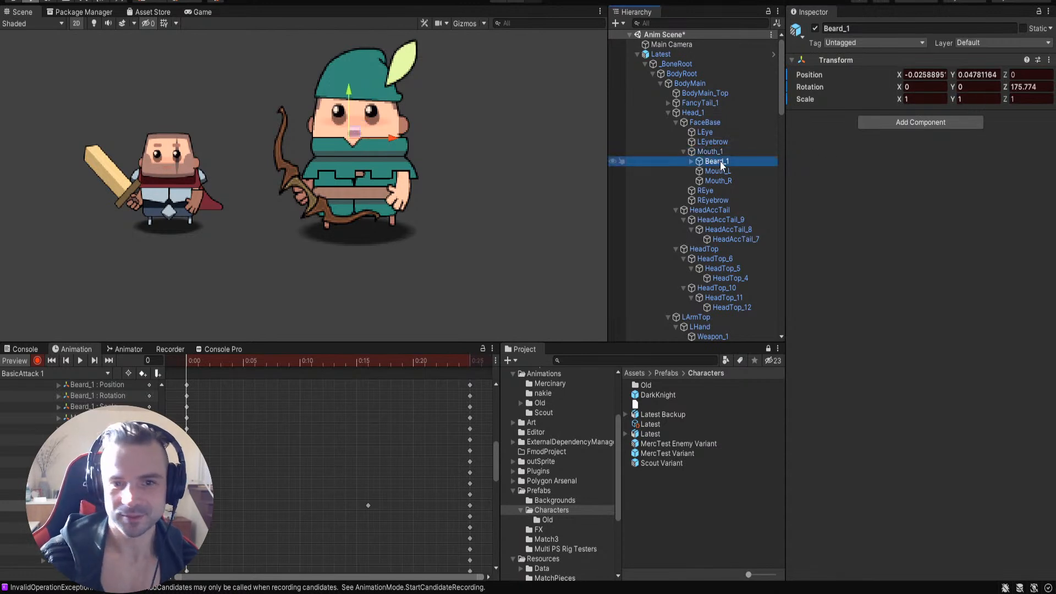
Step: Set the Y scale of the scout's LEye and REye to 0.5 at frame 0
click(704, 133)
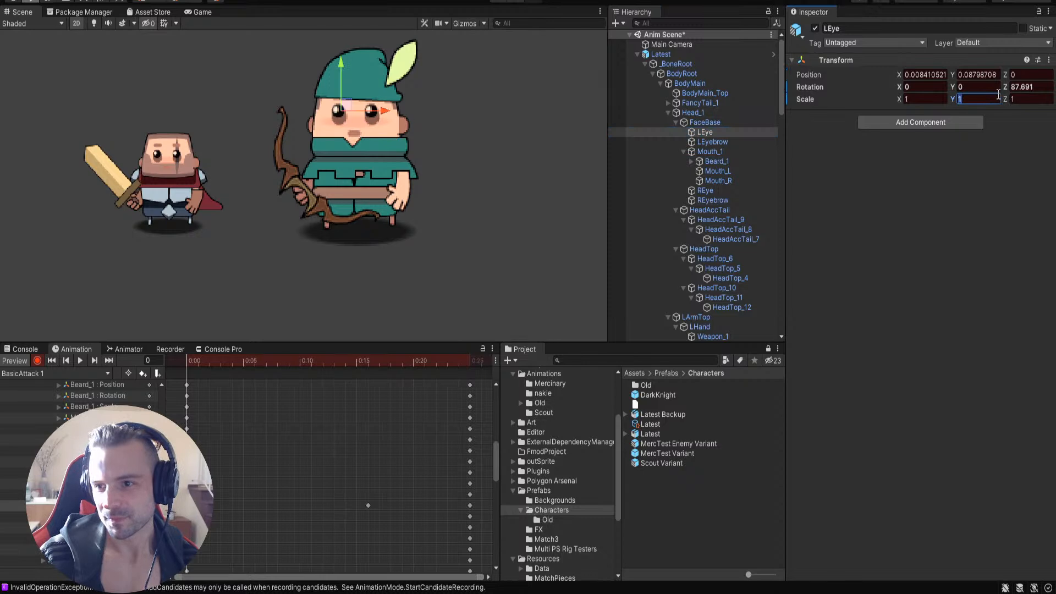
text(.5)
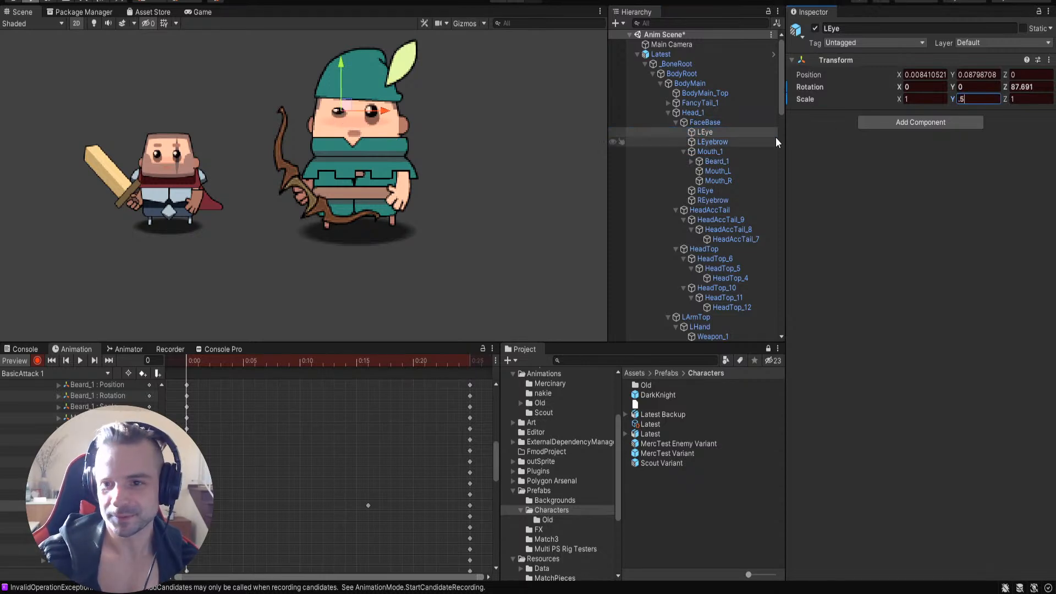
click(708, 189)
text(.5)
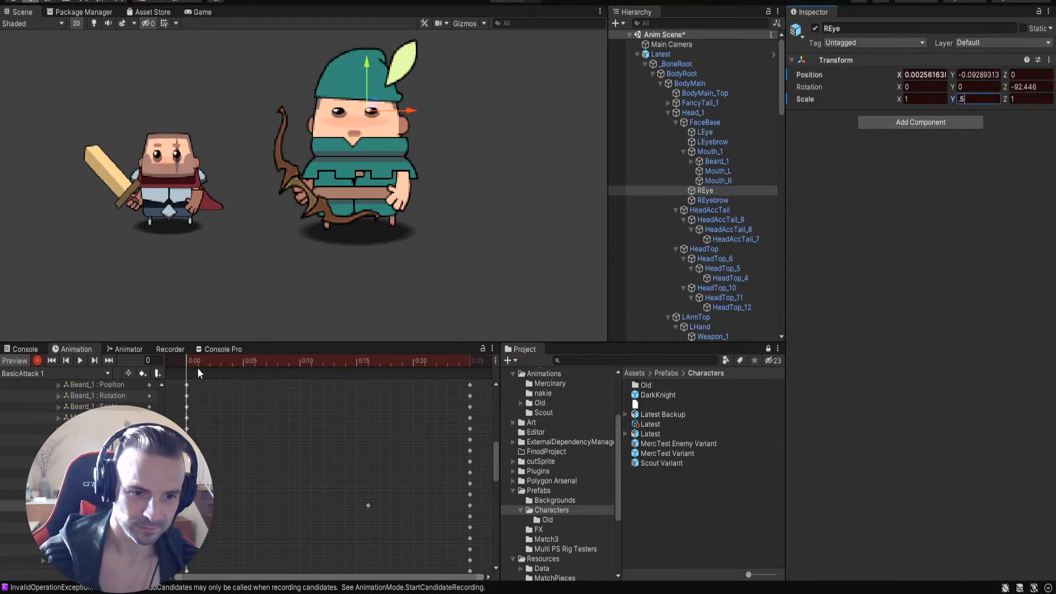
Step: Try rotating the Mouth_R bone to about -96.17 on Z at frame 10, and undo it
drag(193, 361, 339, 388)
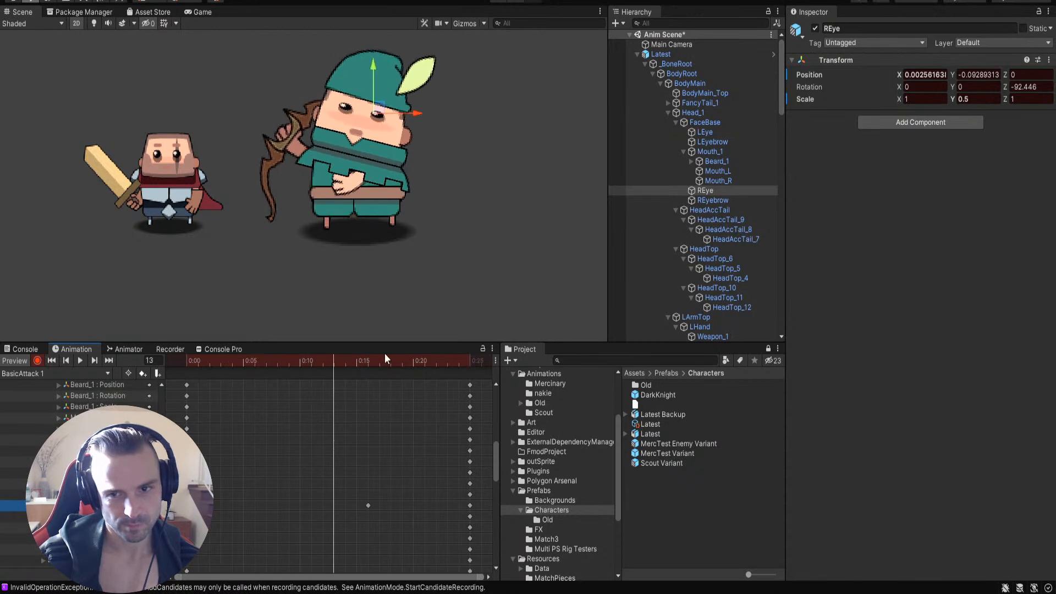
click(368, 136)
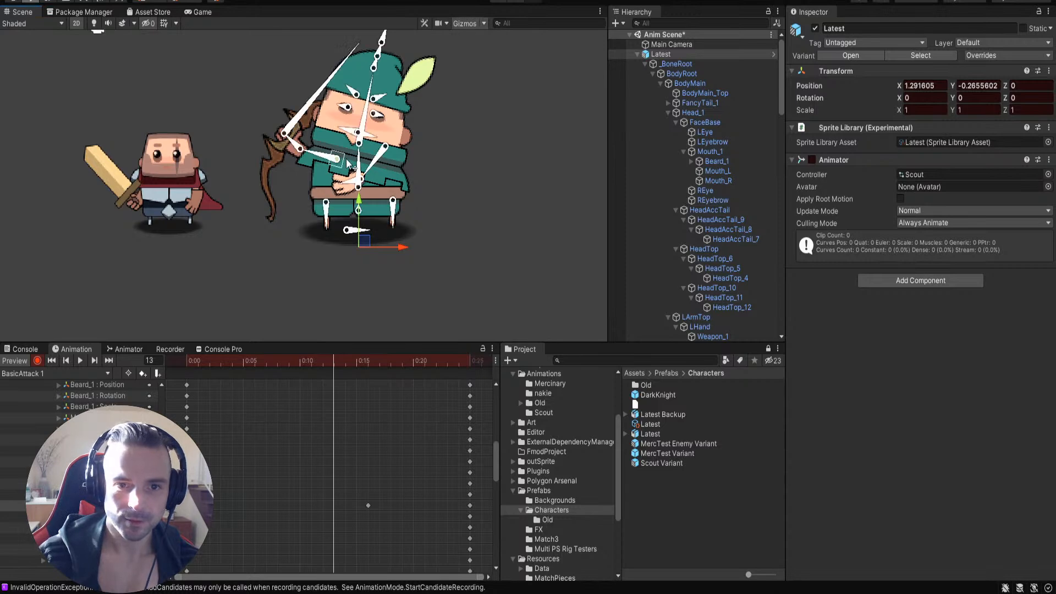
scroll(355, 160, up, 5)
scroll(355, 160, up, 3)
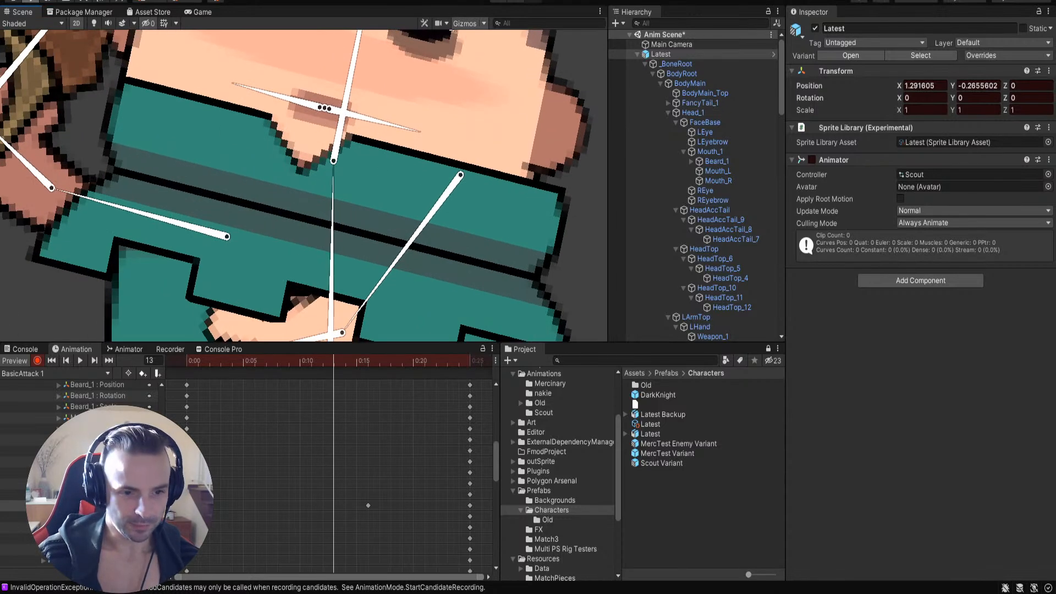
drag(300, 365, 300, 365)
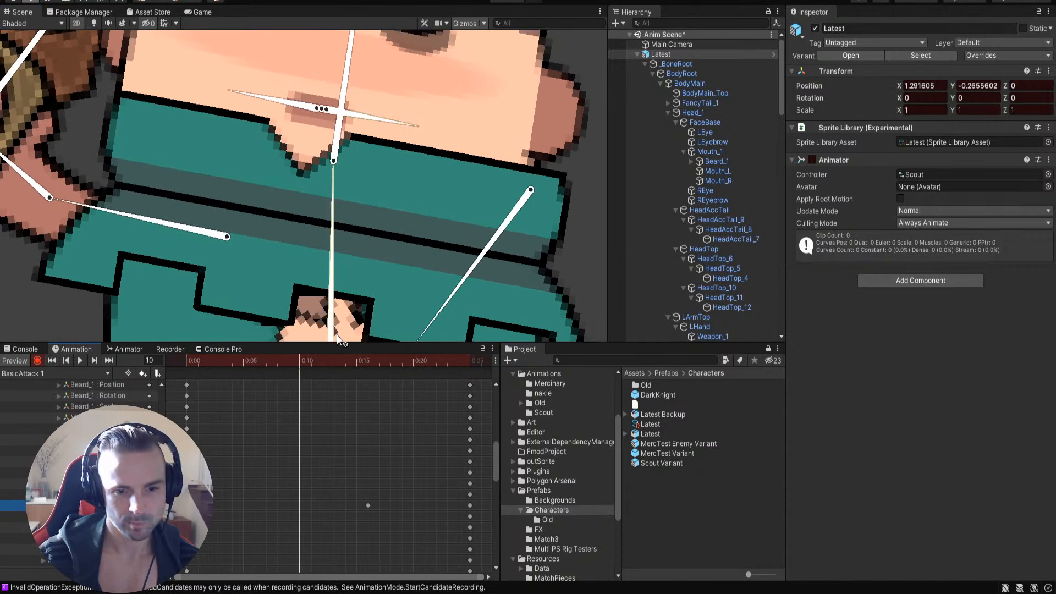
click(335, 116)
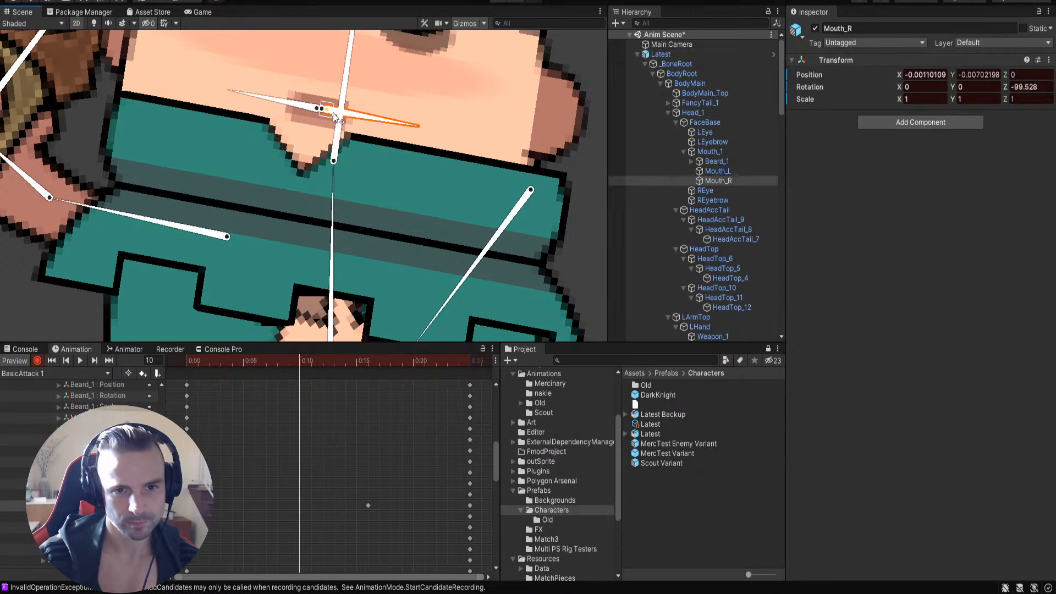
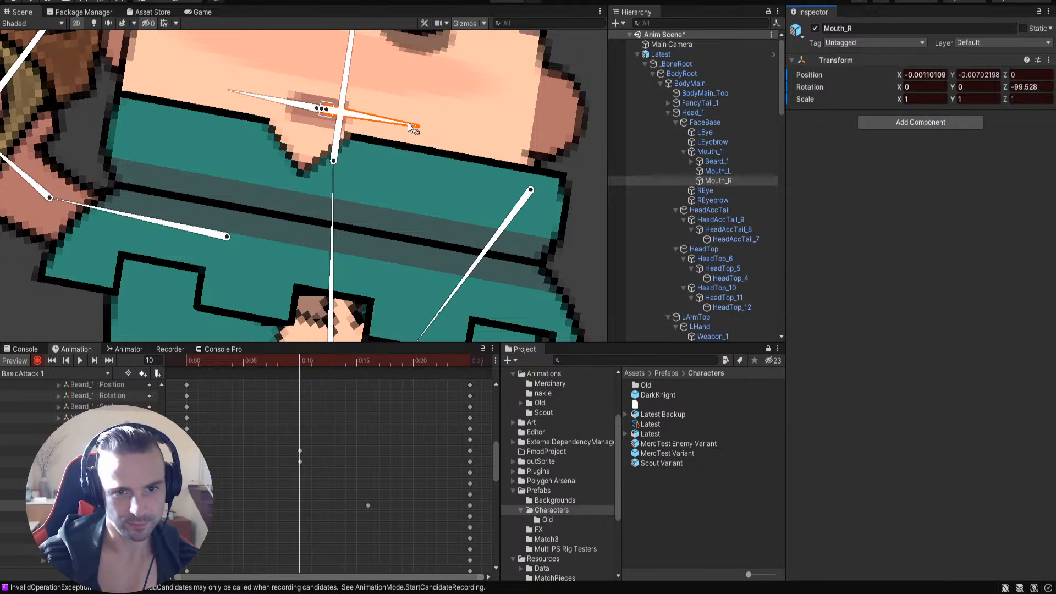
drag(402, 124, 409, 121)
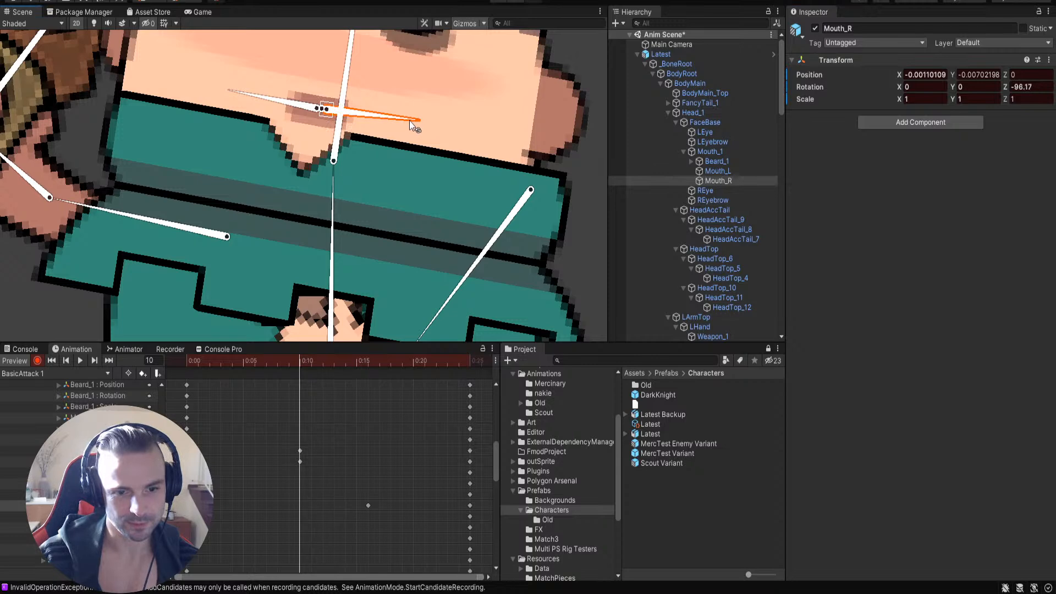
key(ctrl+z)
Step: Try rotating the Mouth_R bone to about -84.27 on Z at frame 16, and undo it
drag(297, 371, 371, 373)
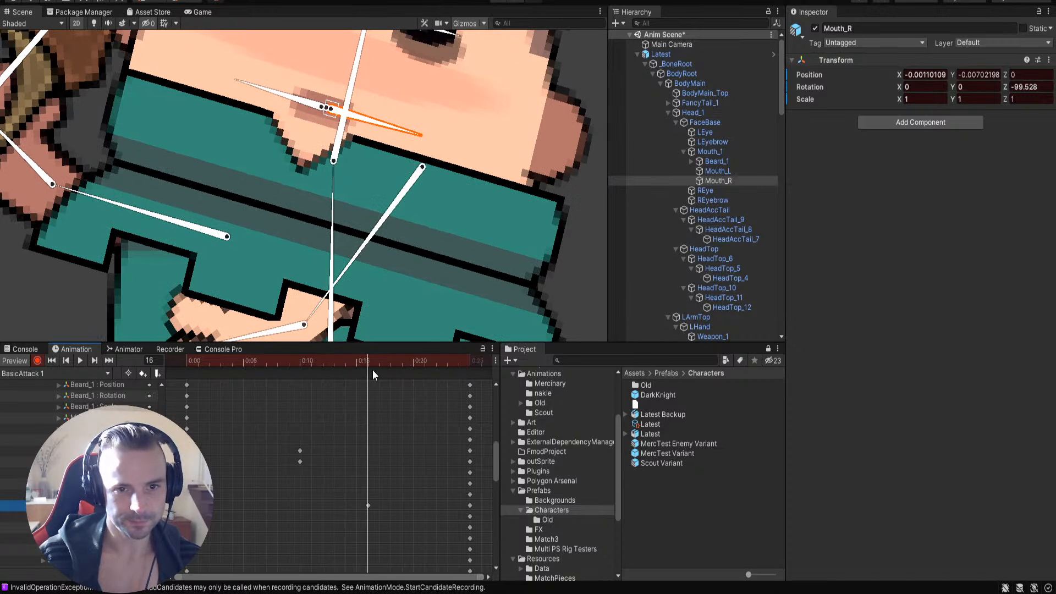
drag(396, 128, 432, 114)
drag(278, 91, 314, 114)
click(336, 156)
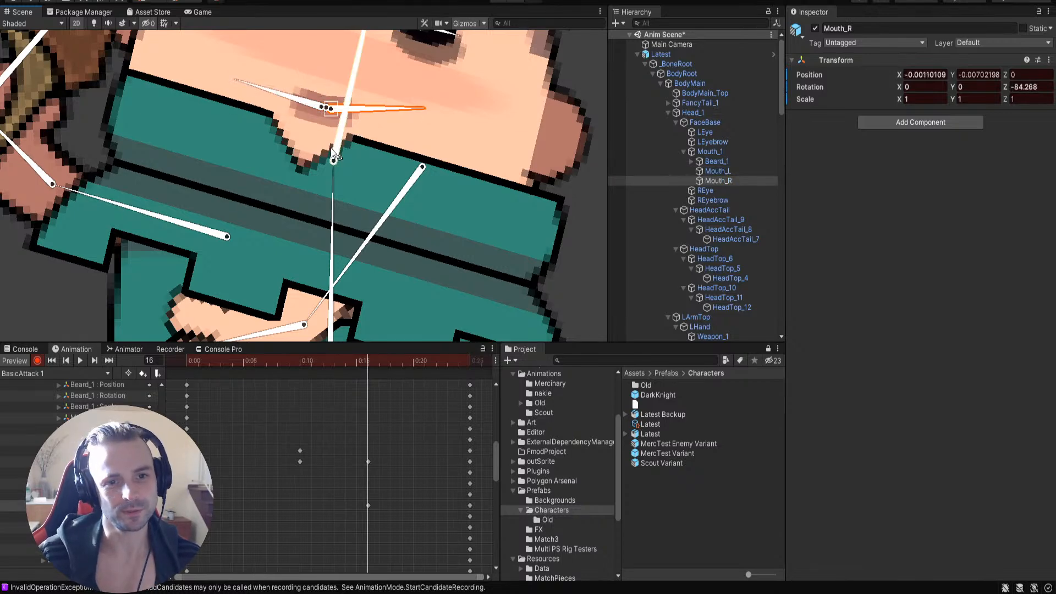
scroll(464, 121, down, 6)
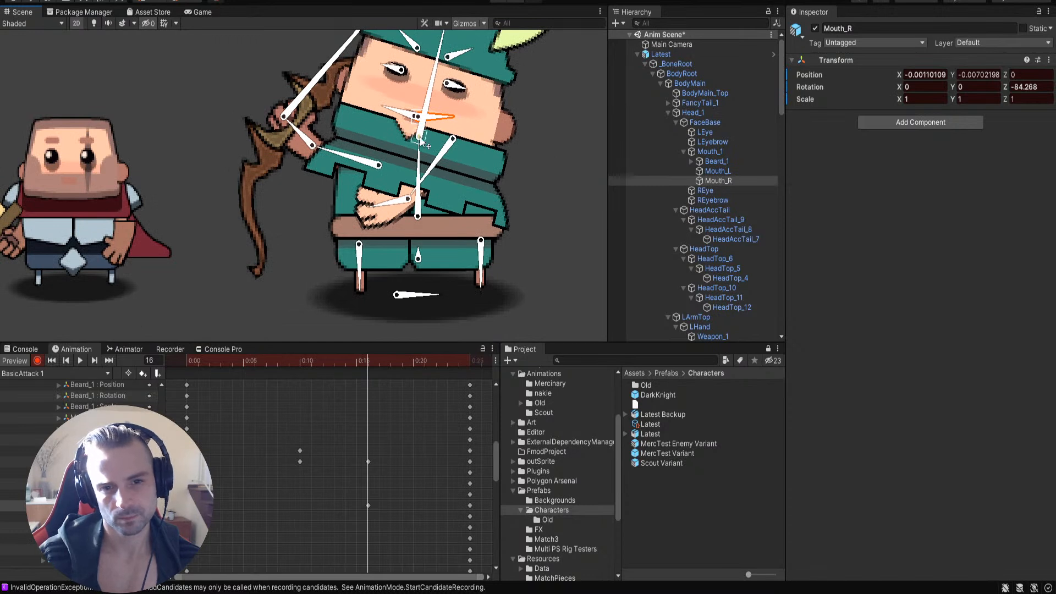
key(ctrl+z)
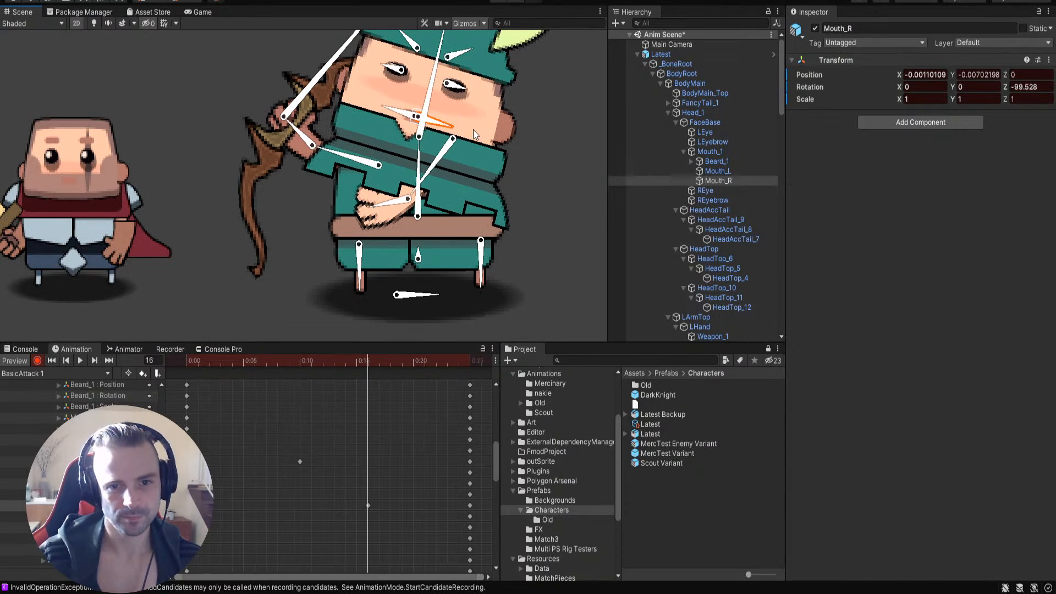
Step: Select Mouth_1 and try a Y scale of 2 on it at frame 18
drag(366, 363, 333, 383)
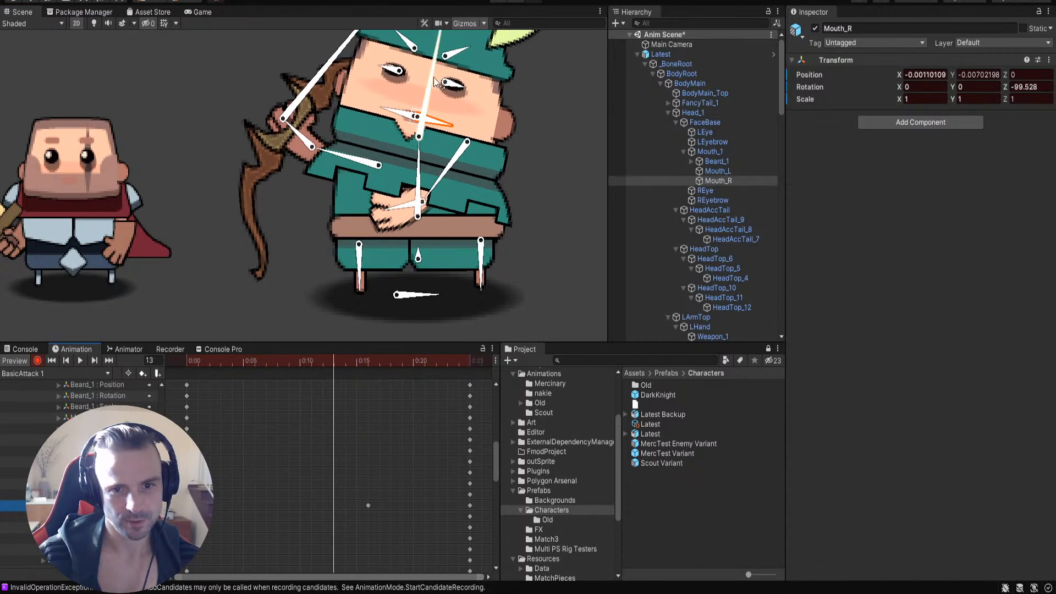
scroll(408, 97, up, 10)
drag(417, 149, 354, 84)
scroll(418, 152, up, 5)
scroll(369, 150, down, 5)
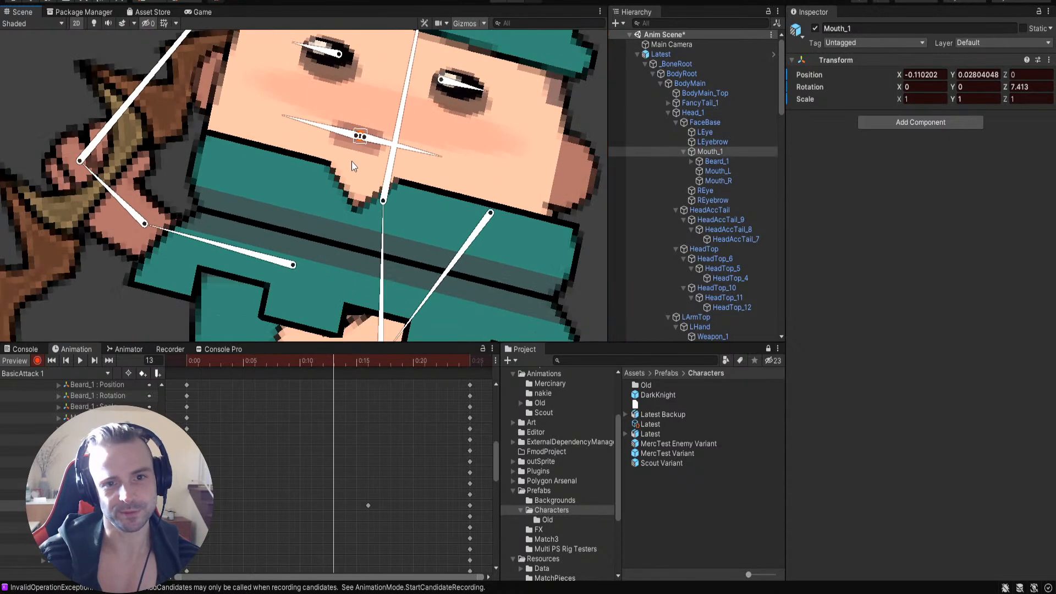
scroll(352, 167, down, 6)
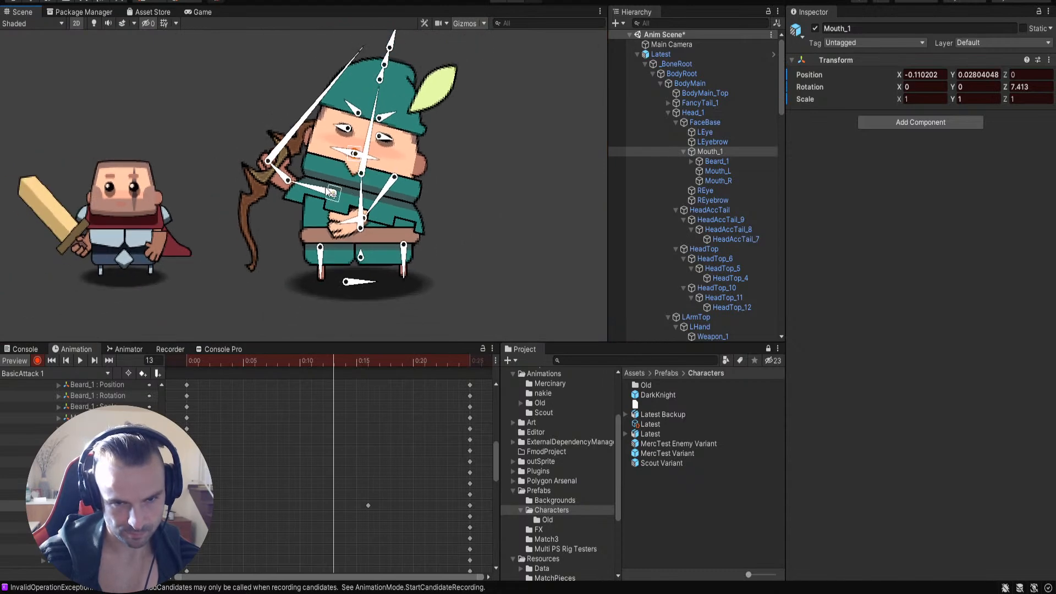
scroll(349, 164, down, 1)
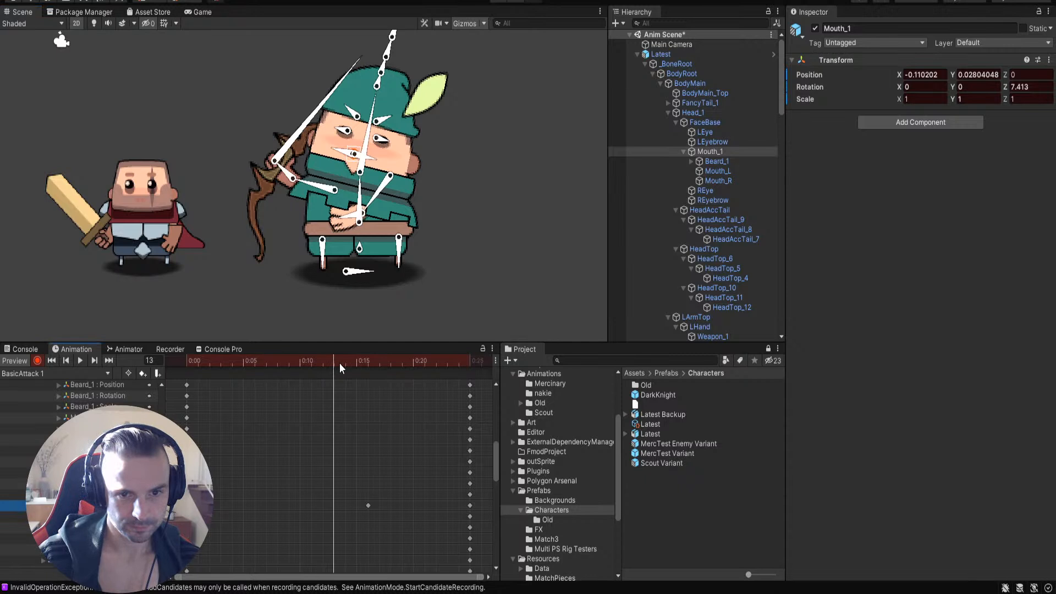
drag(341, 358, 387, 362)
click(976, 99)
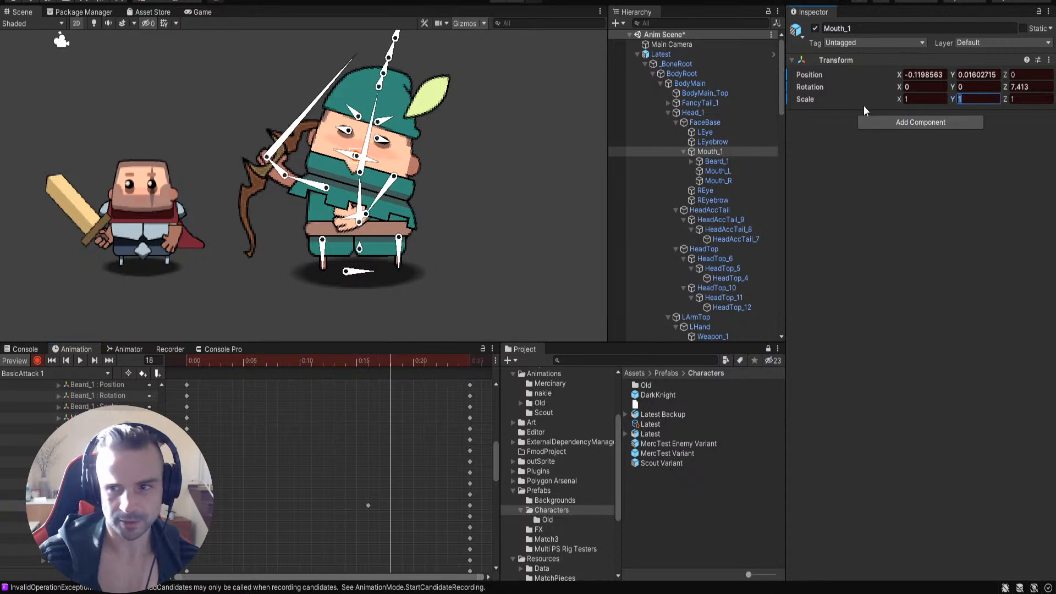
click(730, 153)
click(964, 99)
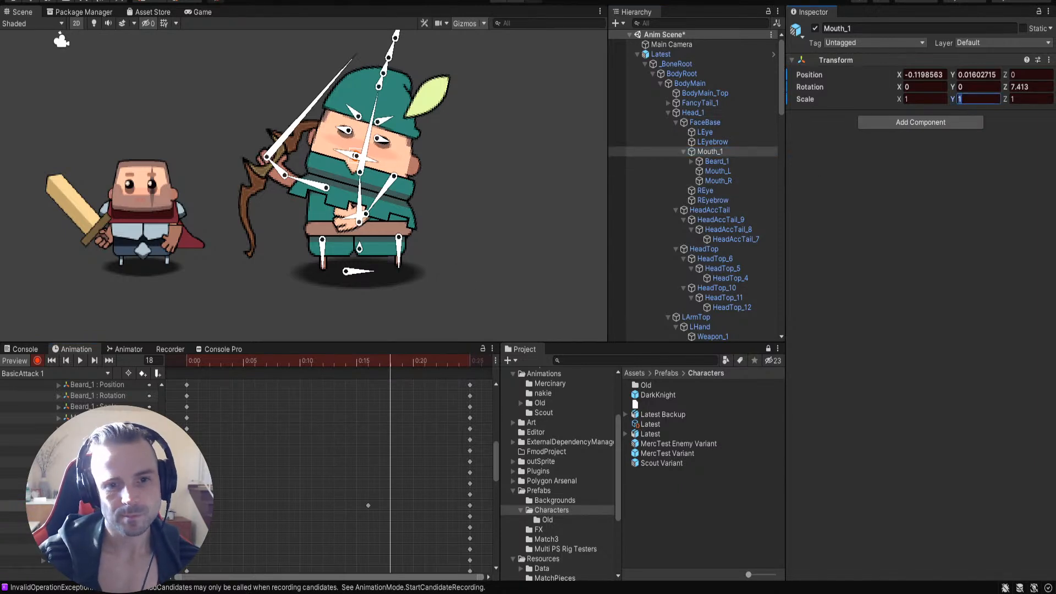
text(2)
Step: Play BasicAttack 1 from frame 0 with nothing selected and check the mouth around frames 15 and 16
click(419, 361)
drag(419, 361, 119, 388)
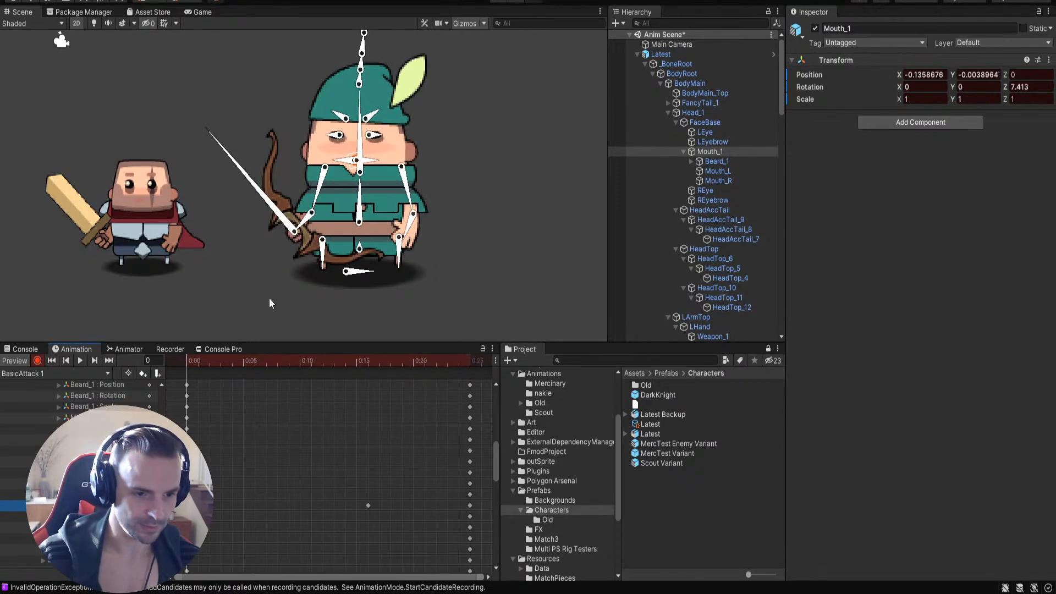
click(208, 211)
click(82, 360)
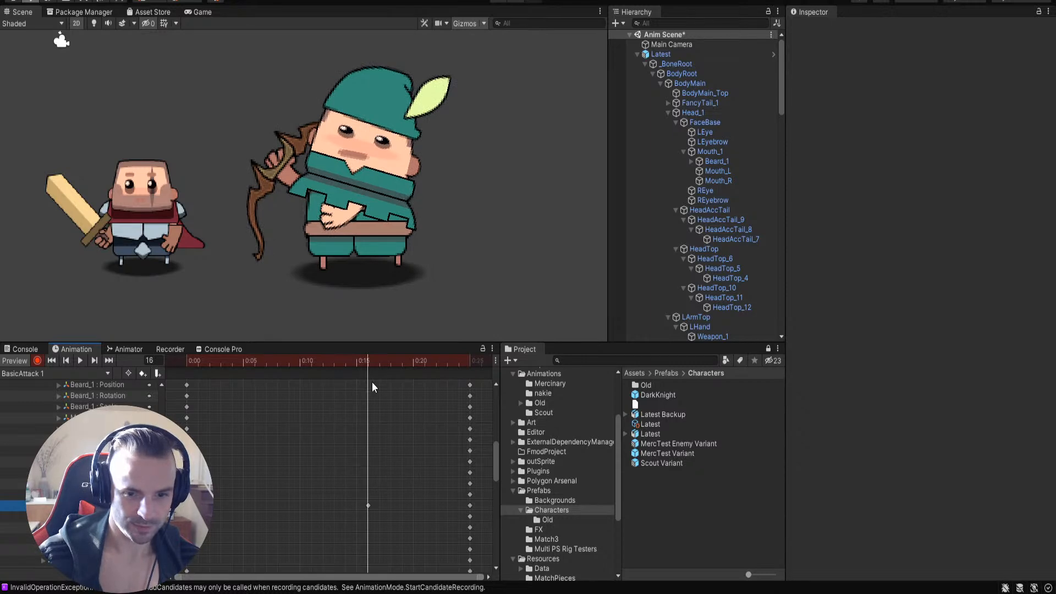
drag(371, 381, 358, 380)
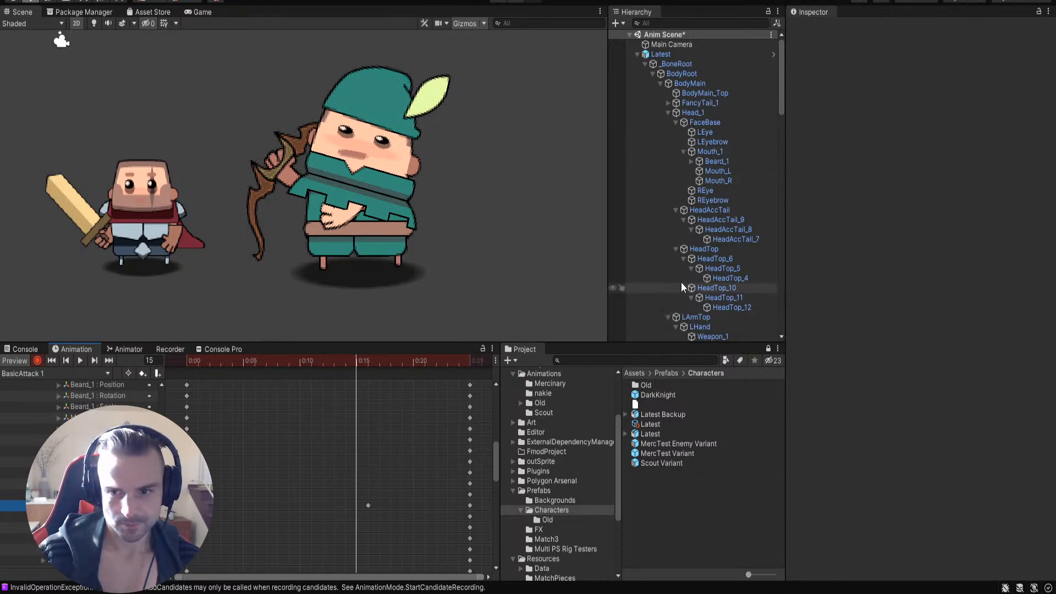
Step: Set Mouth_1's Y scale to 1 at frame 20
click(709, 153)
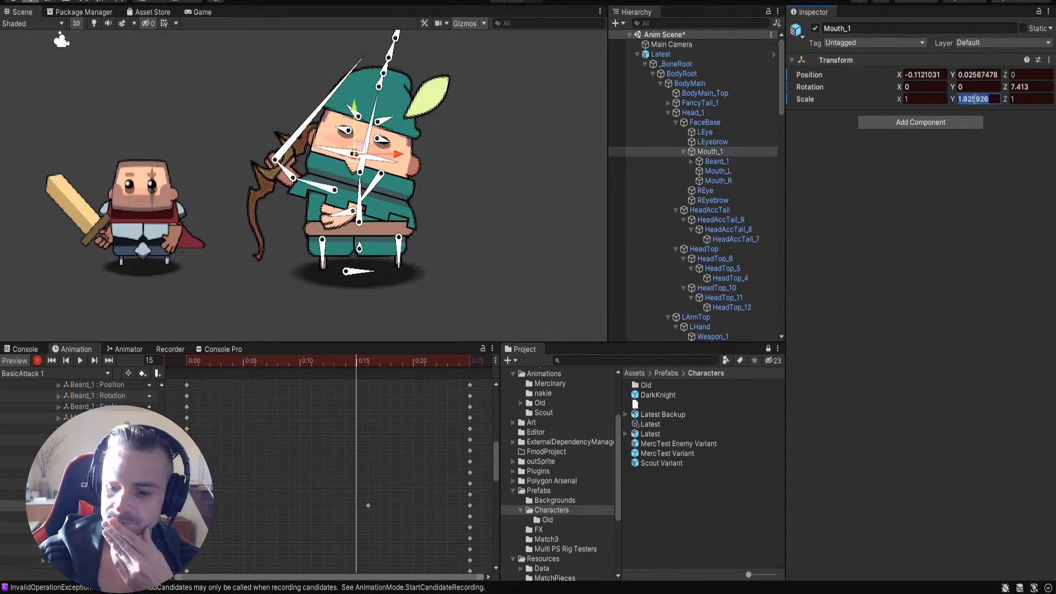
drag(358, 359, 414, 383)
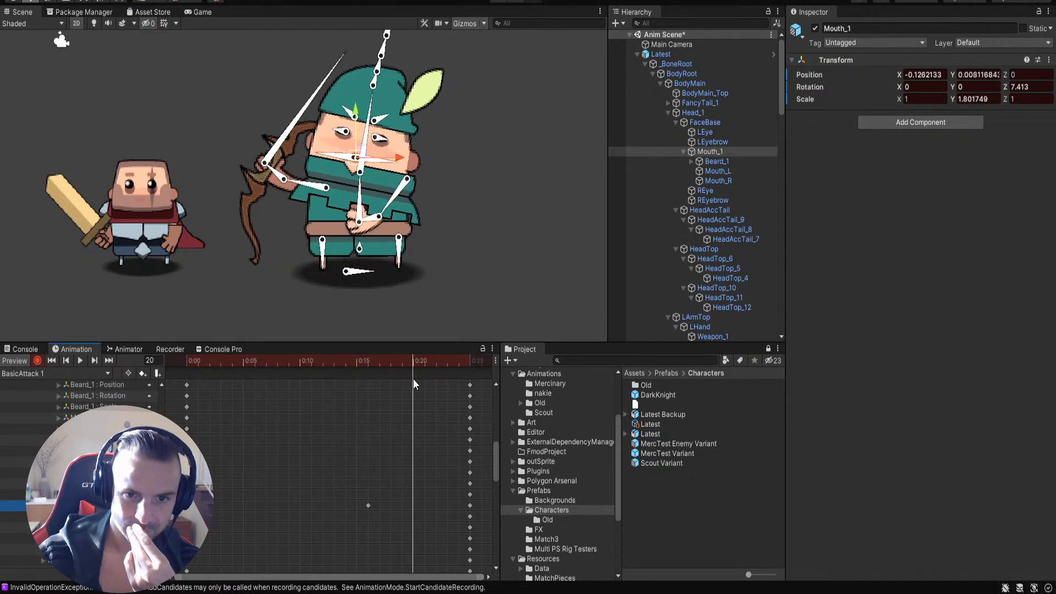
click(978, 99)
text(1)
key(Return)
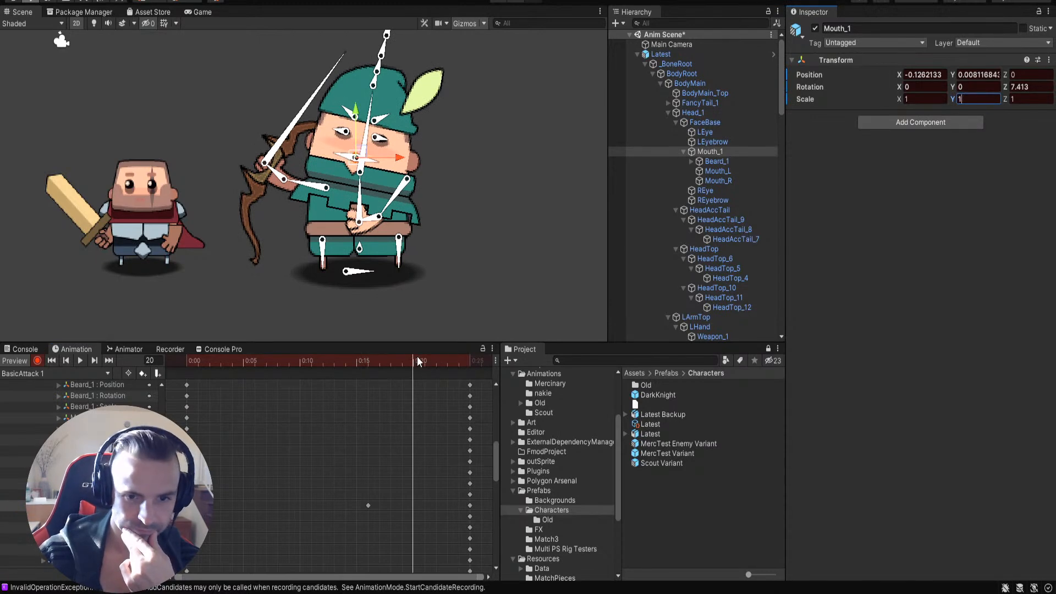
Step: Replay BasicAttack 1 from frame 0 with nothing selected and examine the scout's mouth movement from afar and close up
drag(410, 366, 103, 392)
click(578, 201)
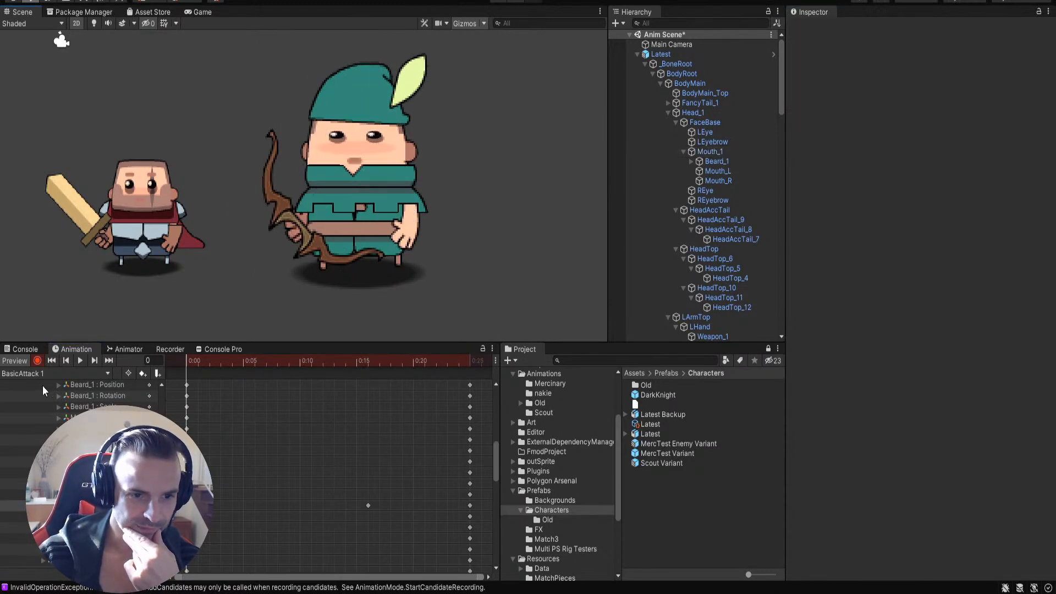
click(80, 361)
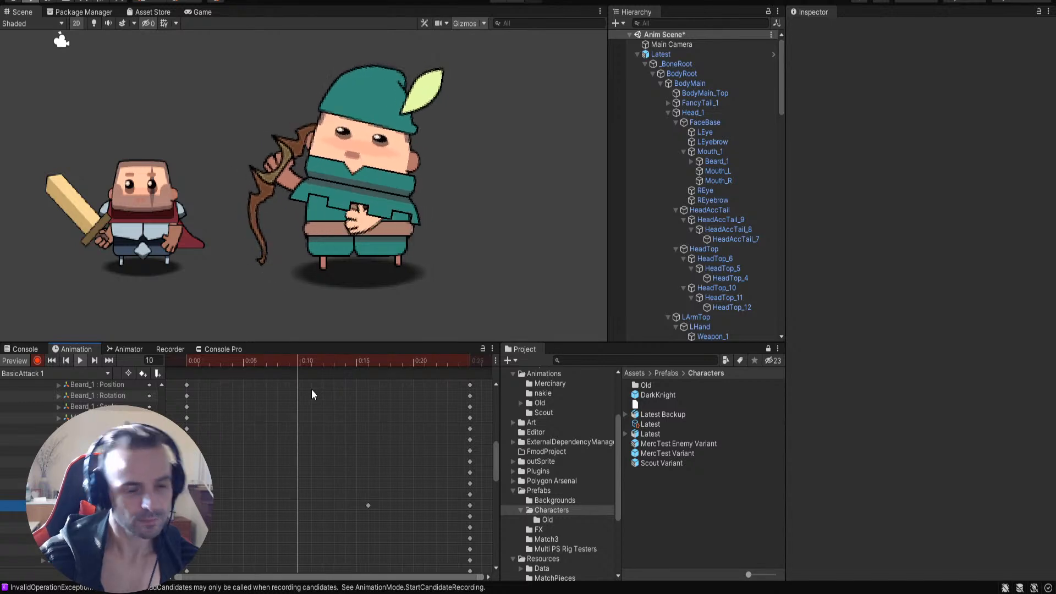
scroll(457, 127, down, 5)
scroll(497, 235, down, 3)
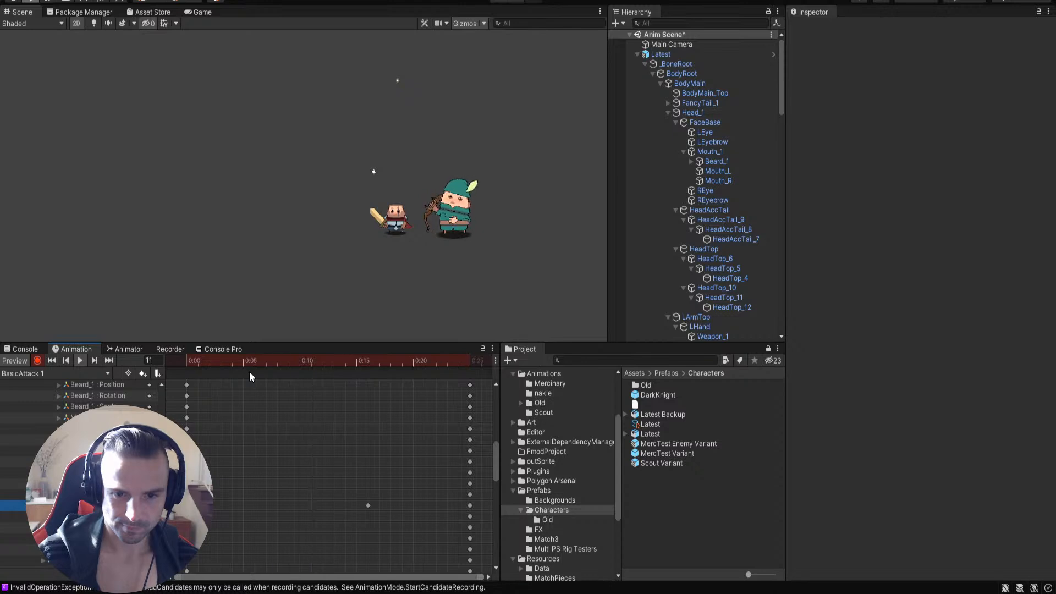
scroll(503, 214, up, 1)
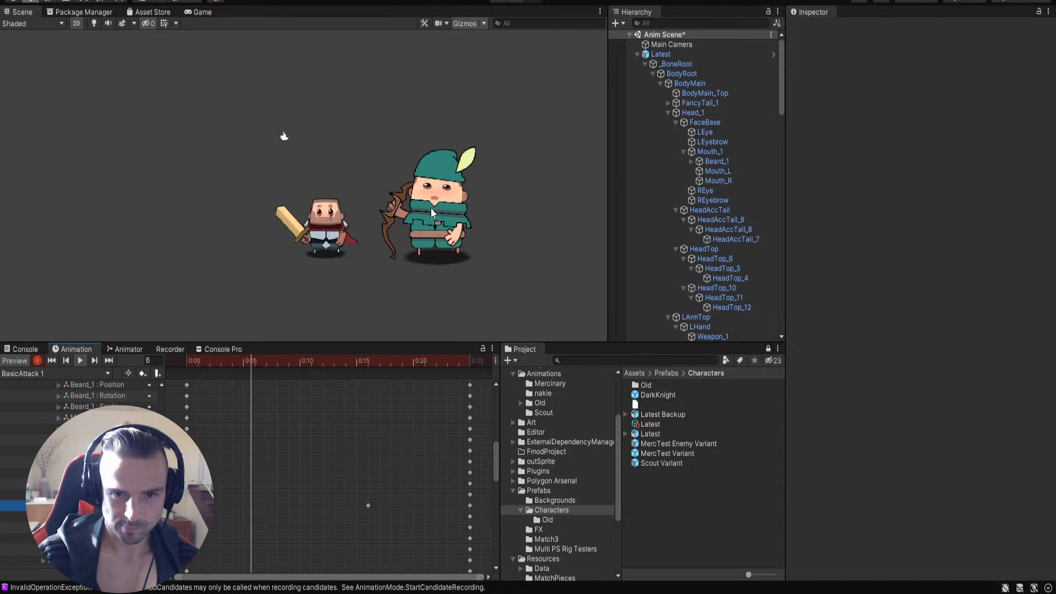
scroll(478, 202, up, 3)
scroll(468, 250, up, 1)
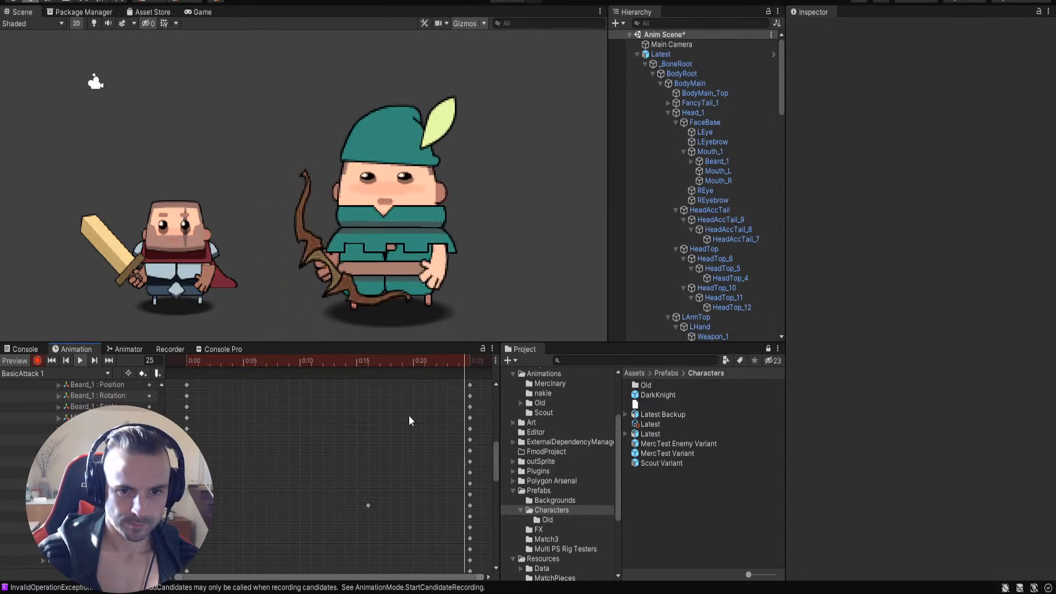
Step: Stop the playback and undo the Y scale changes on Mouth_1
click(402, 448)
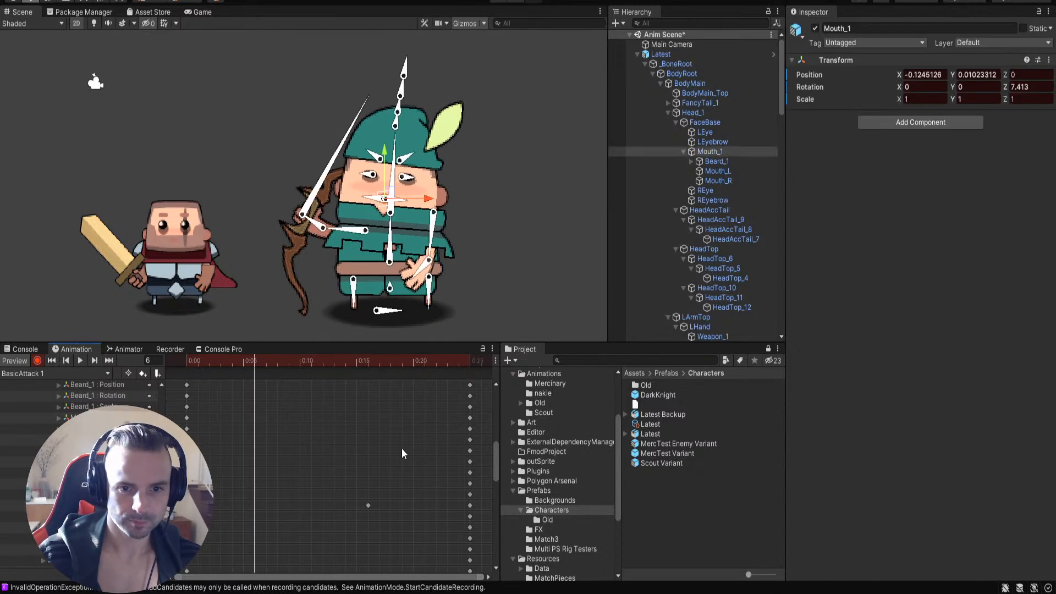
key(ctrl+y)
key(ctrl+y)
key(ctrl+z)
key(ctrl+z)
key(ctrl+z)
key(ctrl+z)
key(ctrl+z)
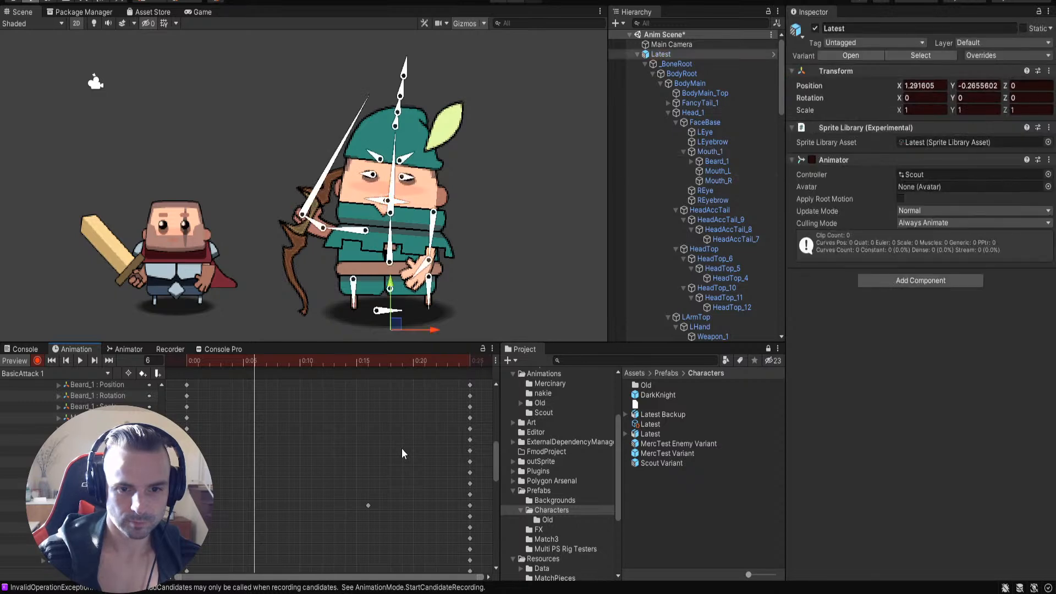
Step: Scrub BasicAttack 1 to frame 15, clear the selection and inspect the scout's face up close
scroll(411, 202, up, 7)
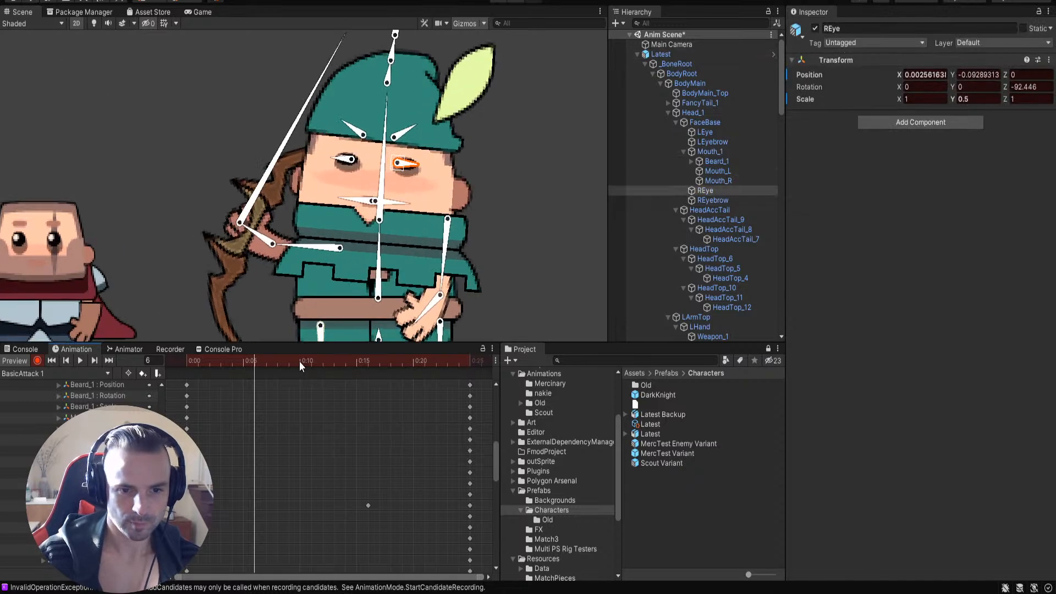
drag(255, 361, 356, 364)
click(490, 238)
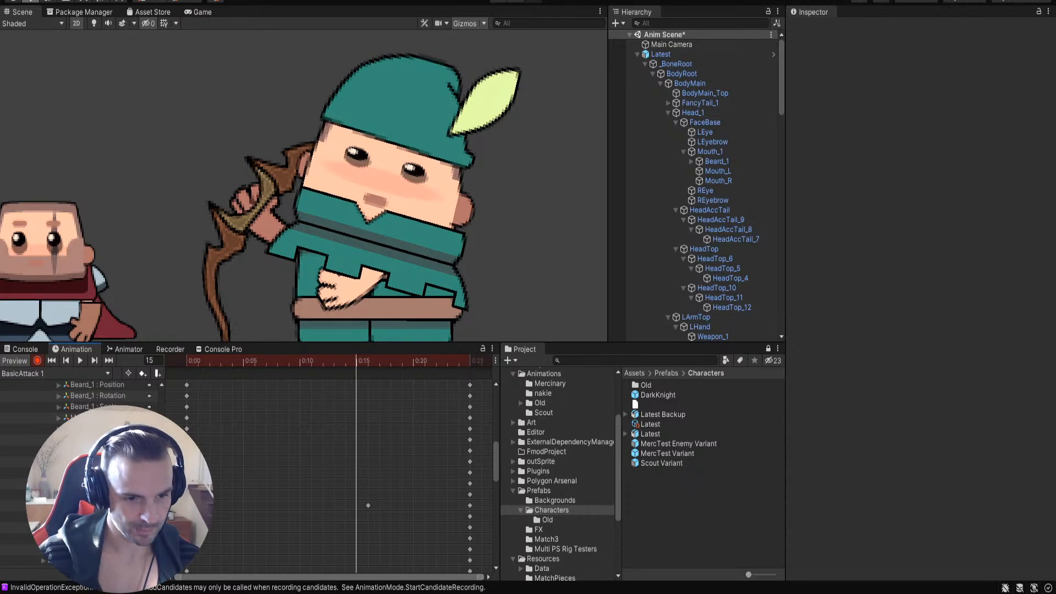
Step: Key Mouth_L's scale at frame 18 with Y at 1, and set its X and Y scale to 1.2 at frame 20
click(99, 440)
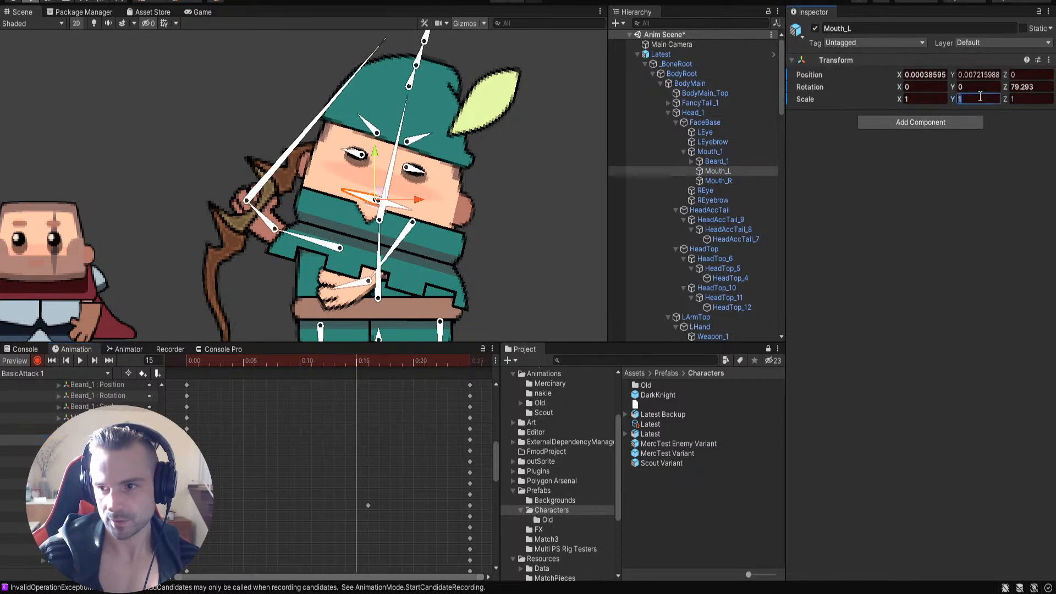
text(1)
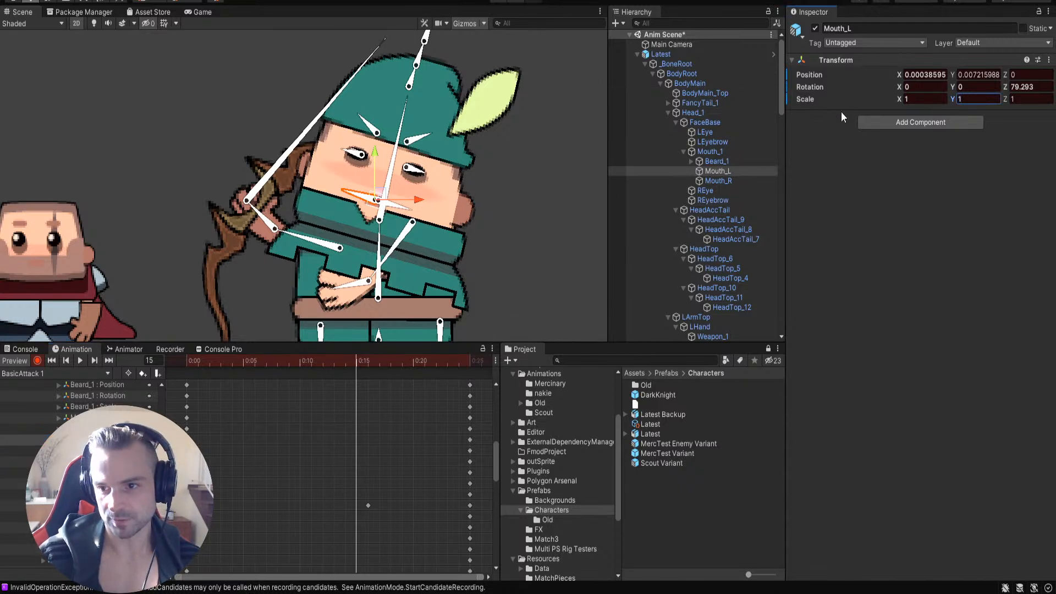
drag(358, 363, 392, 374)
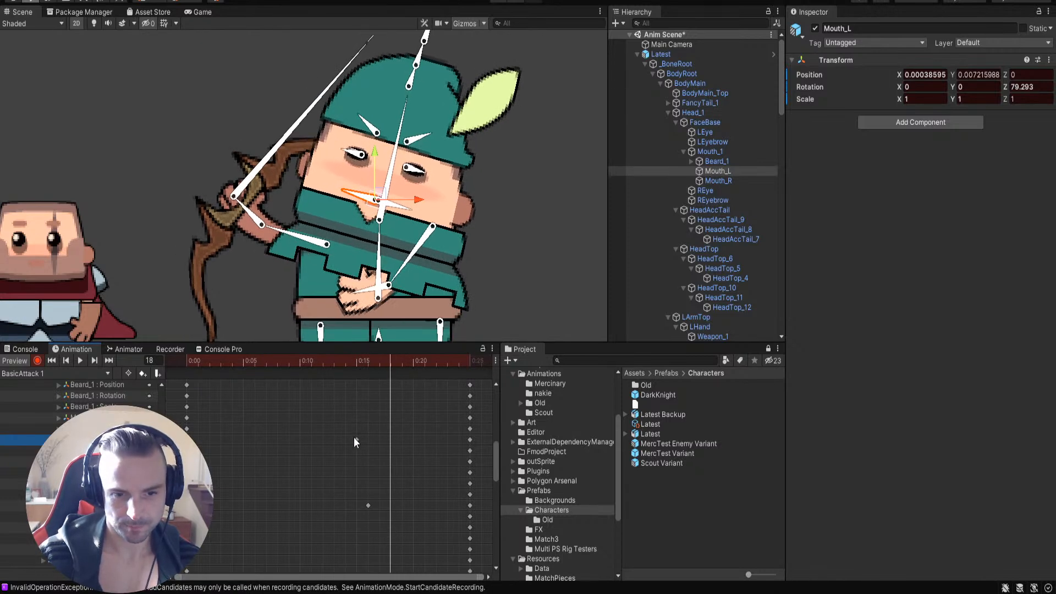
drag(389, 368, 438, 365)
click(916, 103)
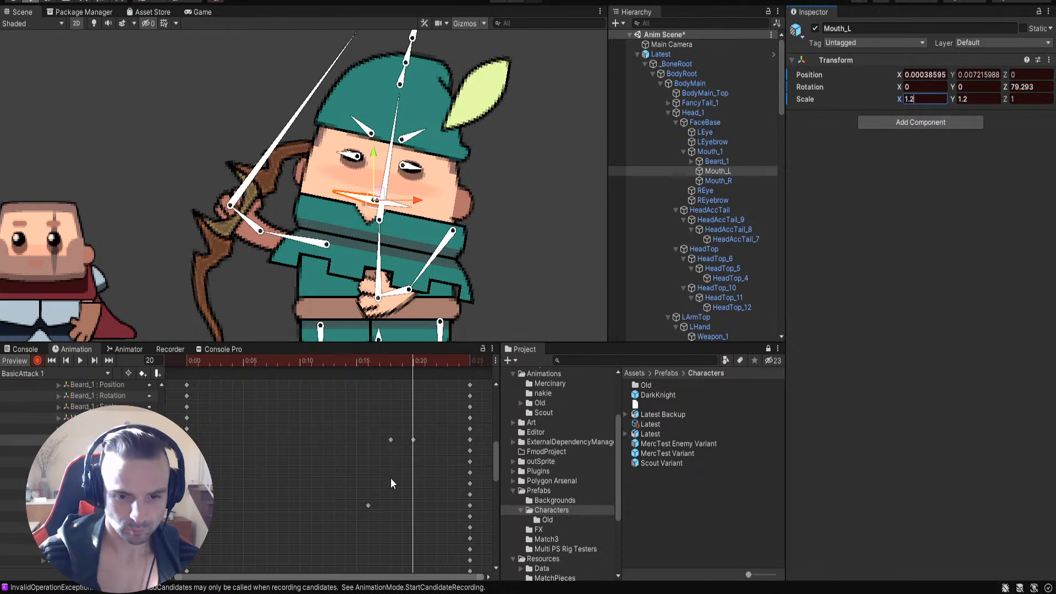
Step: Replay BasicAttack 1 from frame 0 with nothing selected and examine the scout's mouth movement
drag(422, 360, 90, 375)
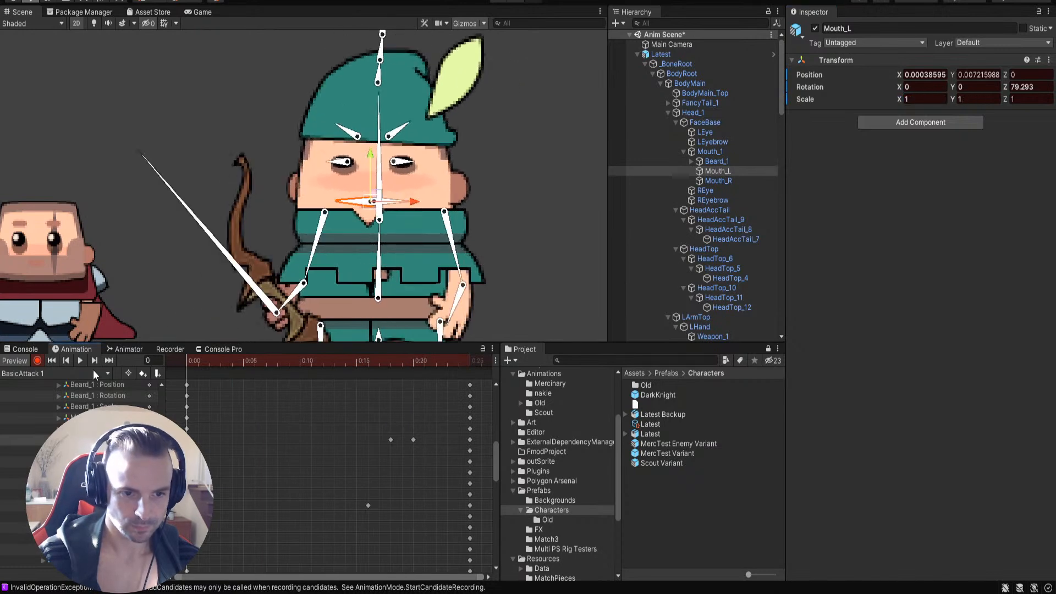
click(515, 224)
click(80, 360)
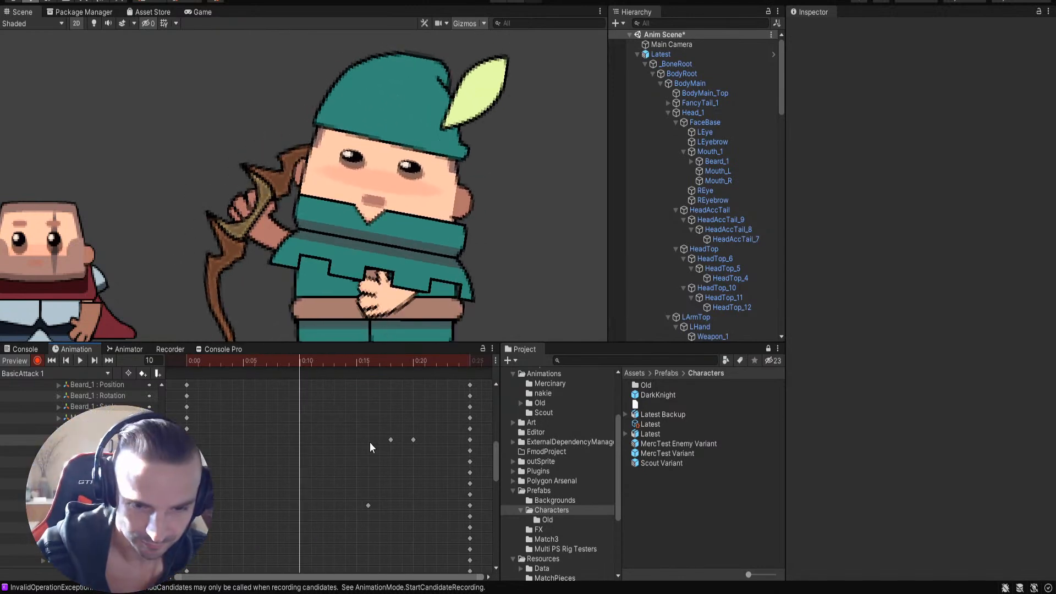
Step: Move Mouth_L's two middle scale keyframes to frames 15 and 18, checking the face without a selection
drag(391, 441, 359, 441)
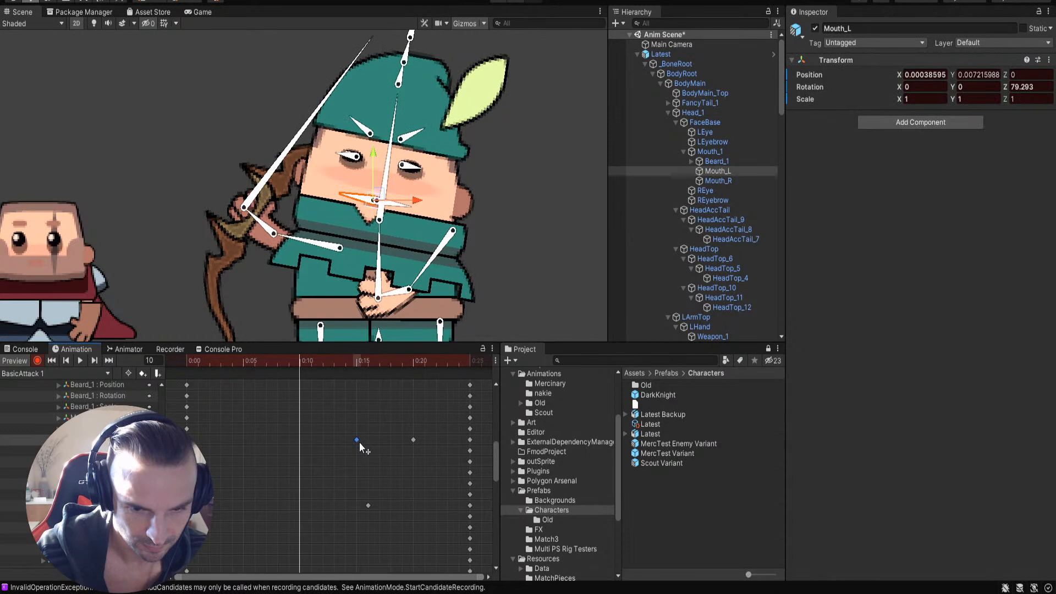
click(413, 440)
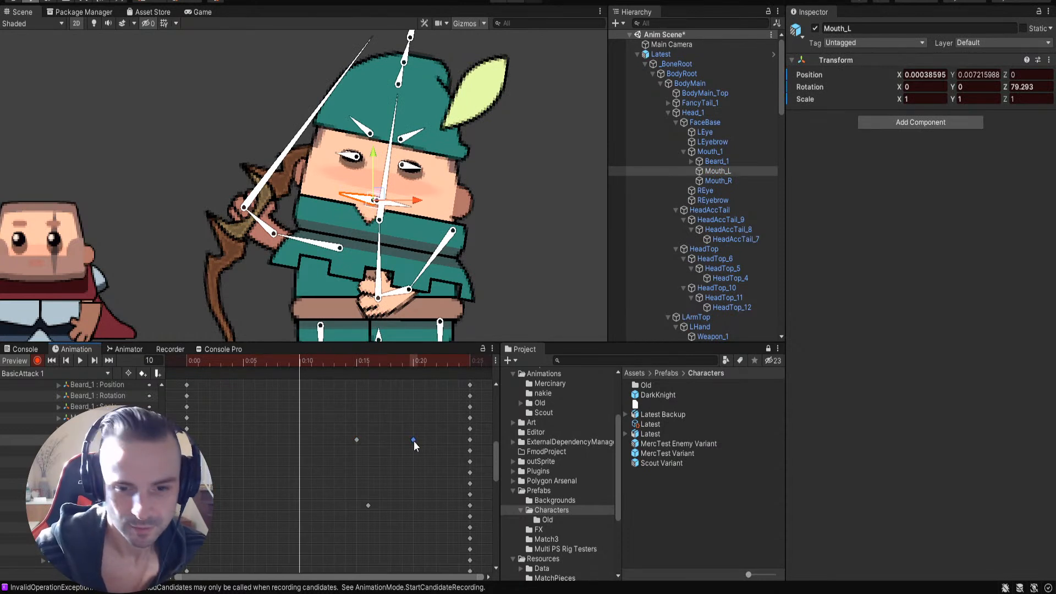
drag(308, 362, 338, 381)
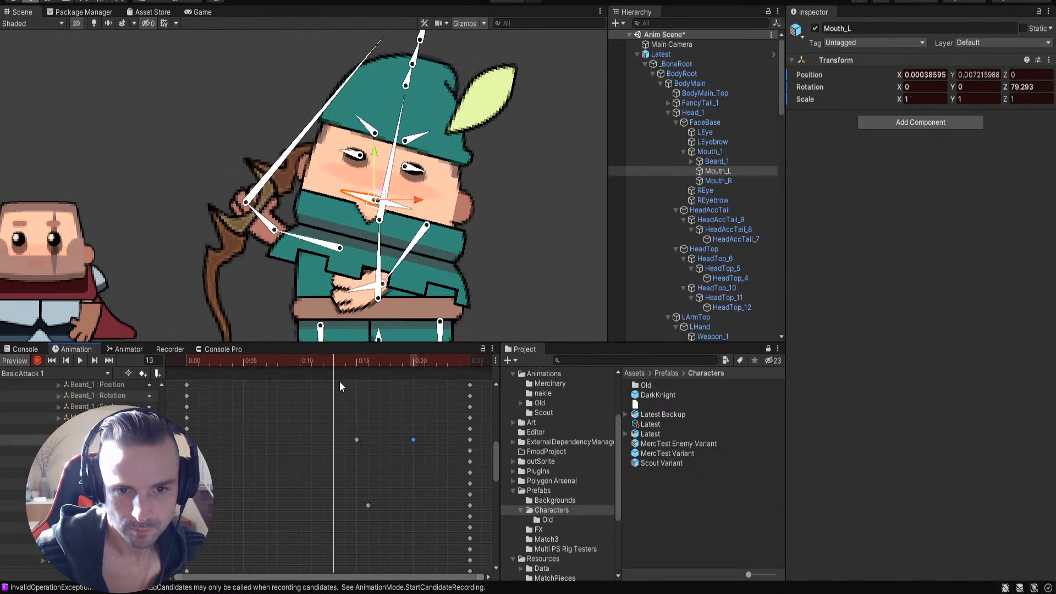
click(543, 236)
drag(334, 361, 396, 393)
drag(411, 440, 391, 441)
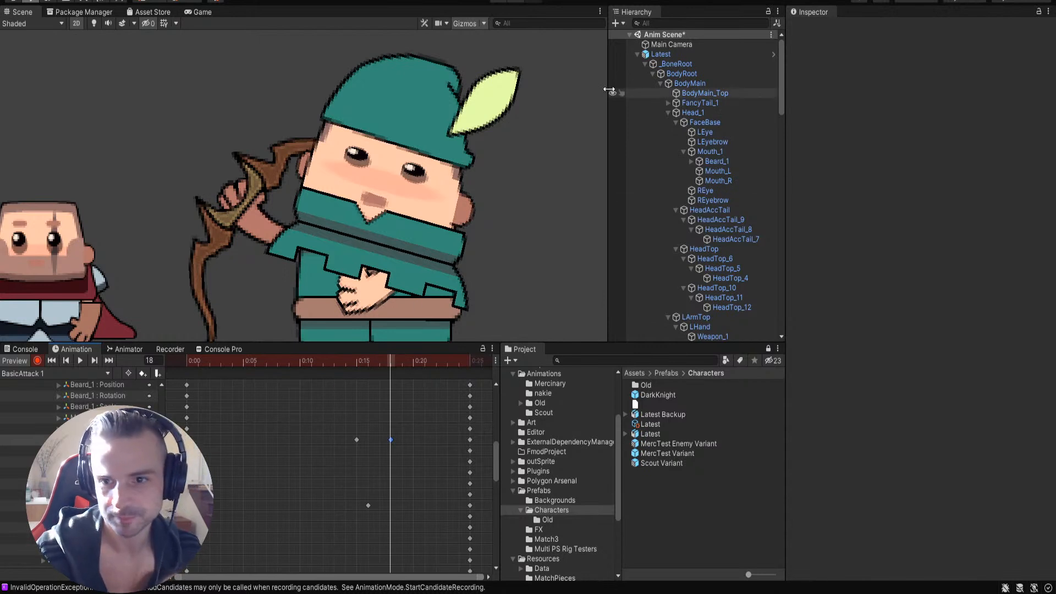
Step: Delete Mouth_L's scale keyframes at frames 18 and 15
click(708, 153)
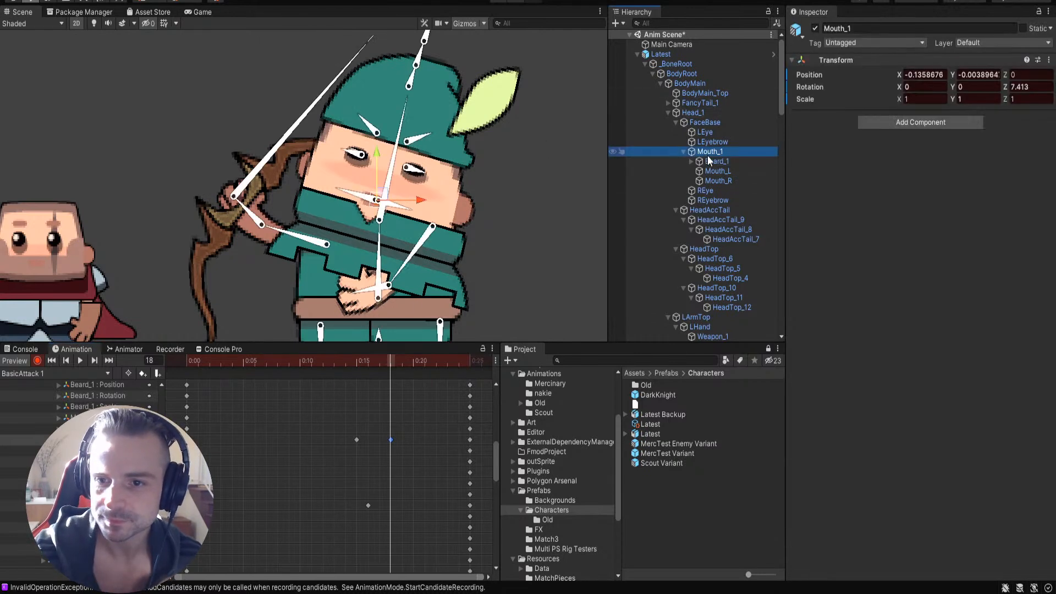
drag(408, 363, 385, 380)
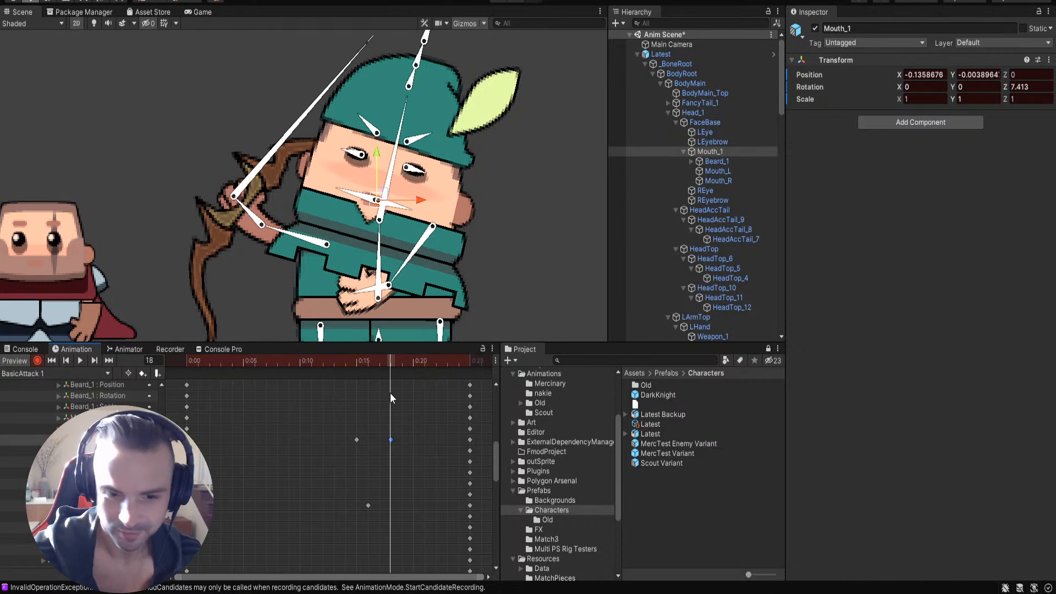
key(Delete)
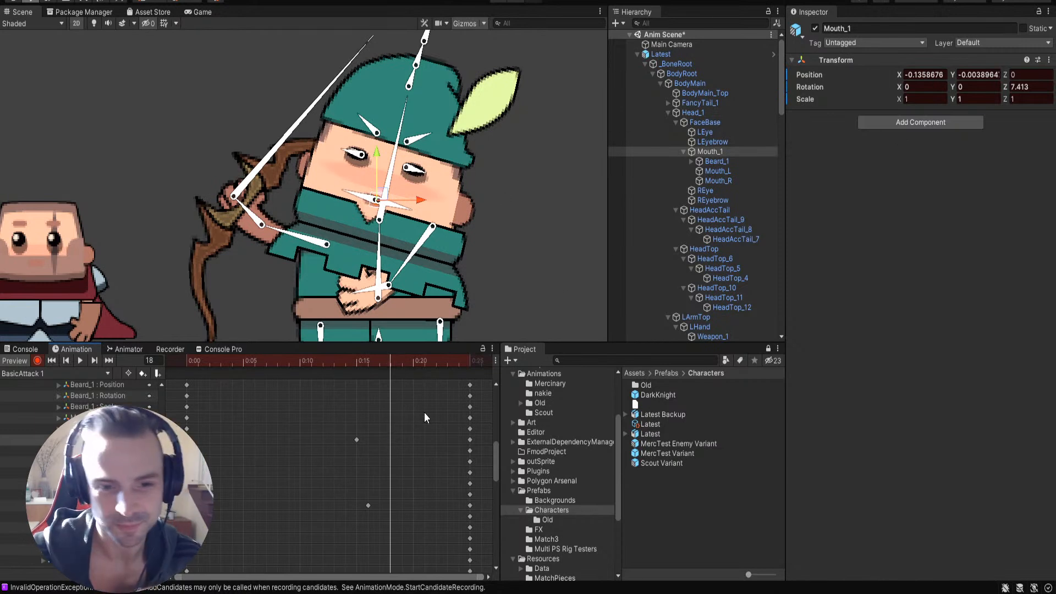
click(356, 440)
key(Delete)
Step: Add a keyframe for Mouth_1's scale at frame 15 of BasicAttack 1
drag(378, 362, 355, 371)
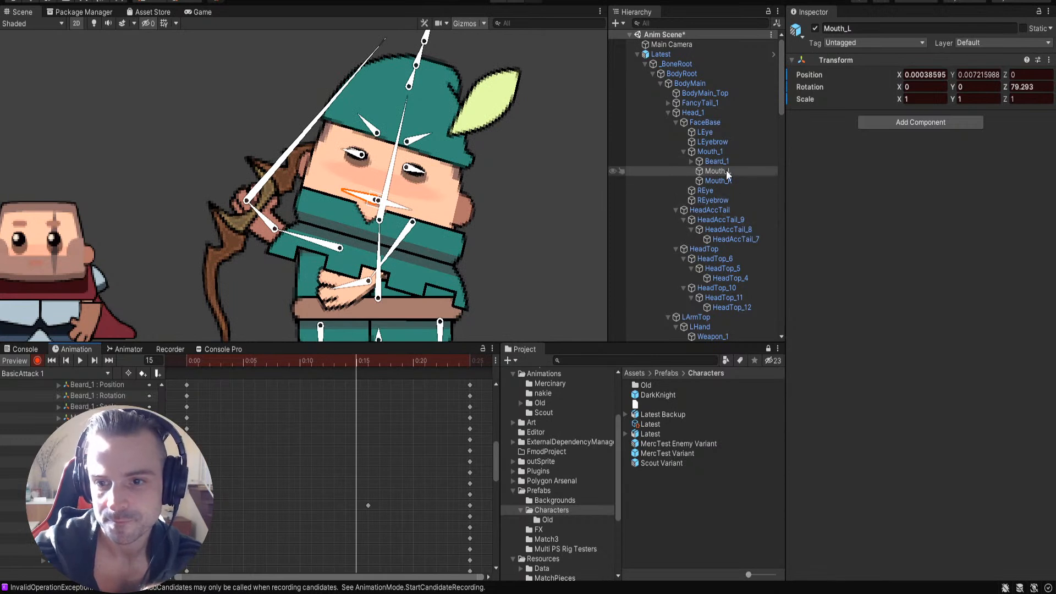
click(711, 152)
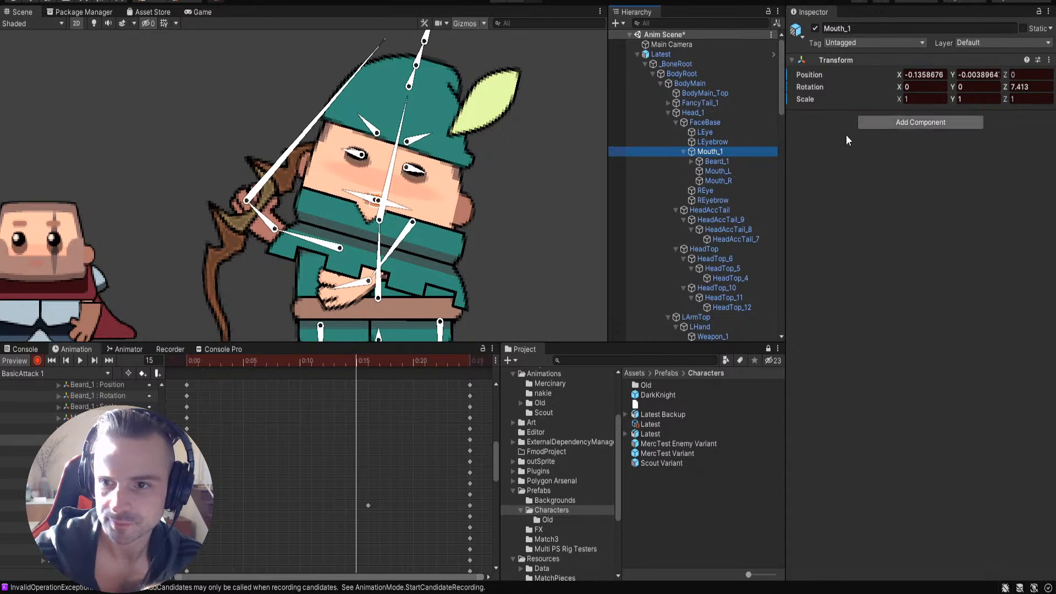
right_click(811, 100)
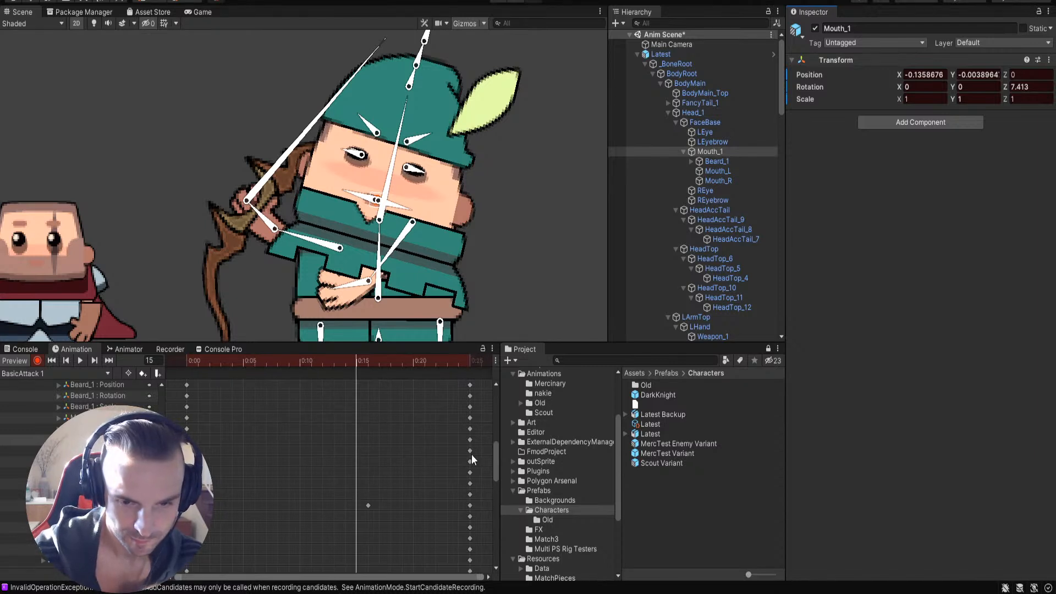
scroll(494, 461, up, 3)
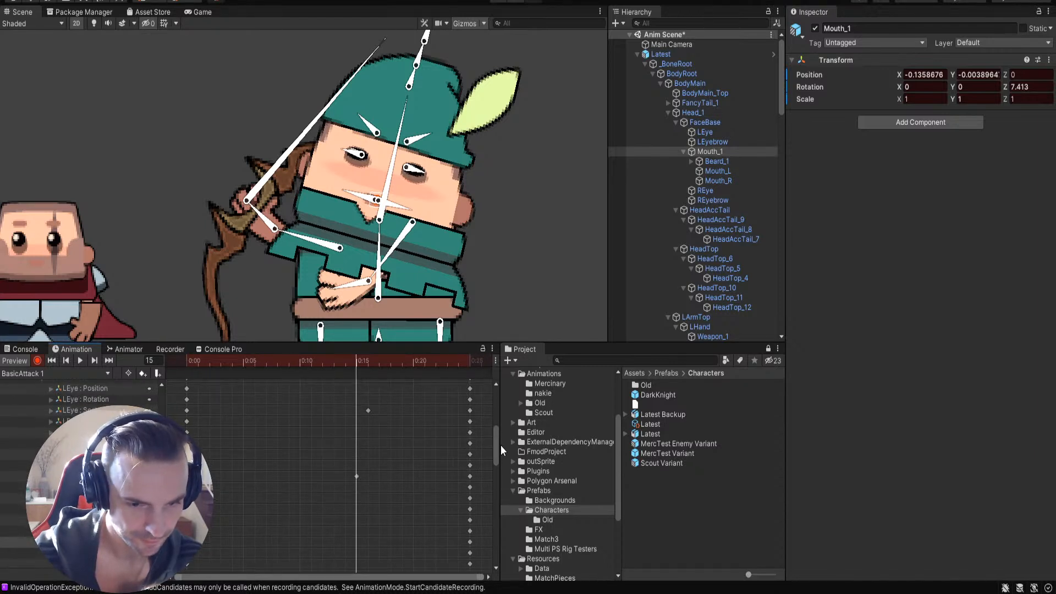
Step: Set Mouth_1's X and Y scale to 1.2 at frame 18
drag(358, 364, 389, 372)
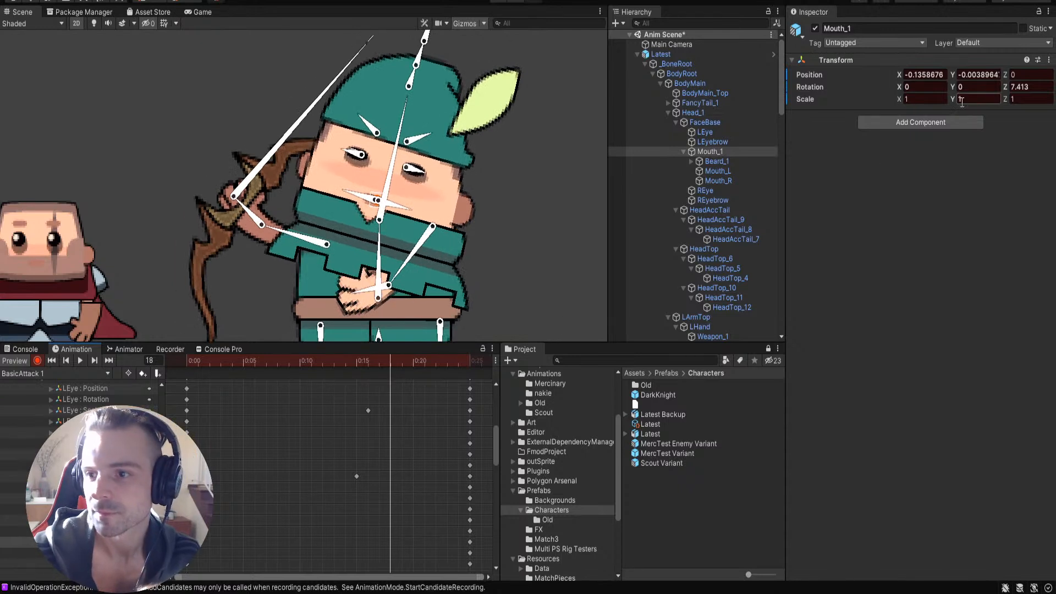
text(.2)
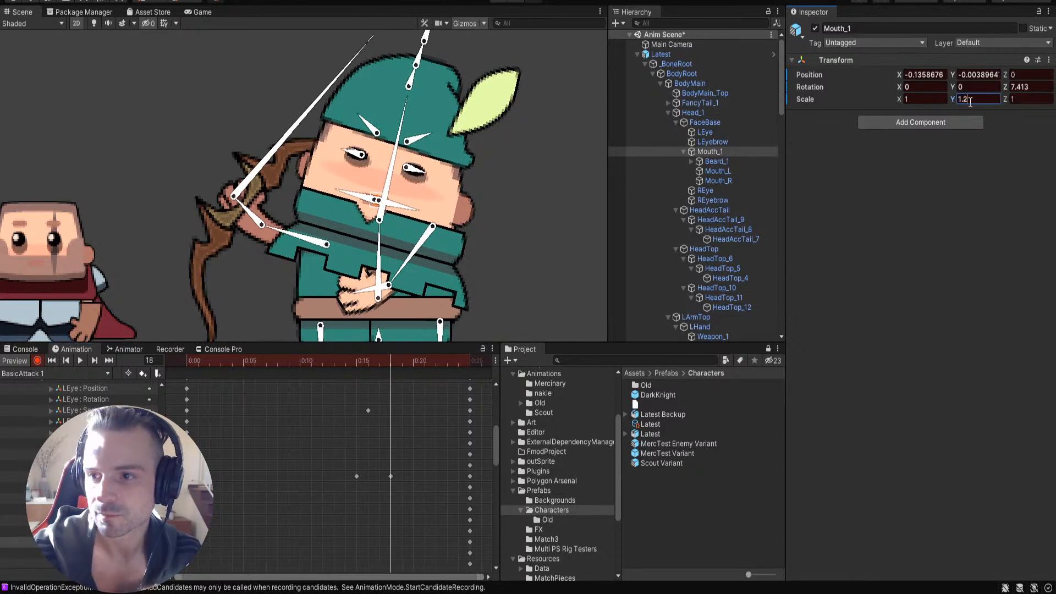
key(Return)
key(shift+Tab)
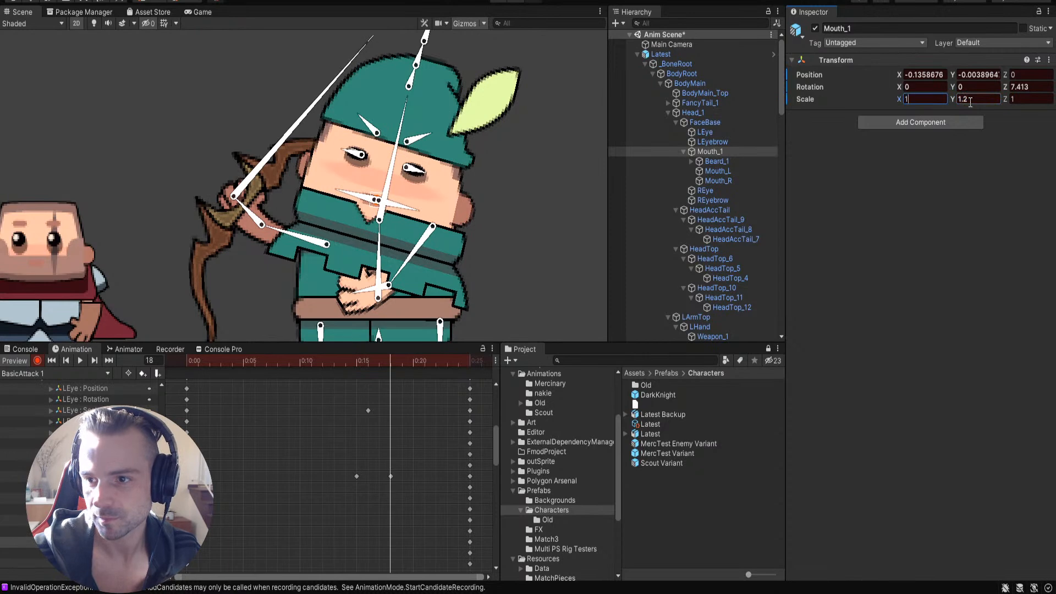
text(1.2)
Step: Replay BasicAttack 1 from frame 0 at a distance with nothing selected, and scrub through to frame 25 to review the motion
drag(388, 366, 148, 385)
click(444, 232)
scroll(424, 206, down, 5)
scroll(431, 231, down, 3)
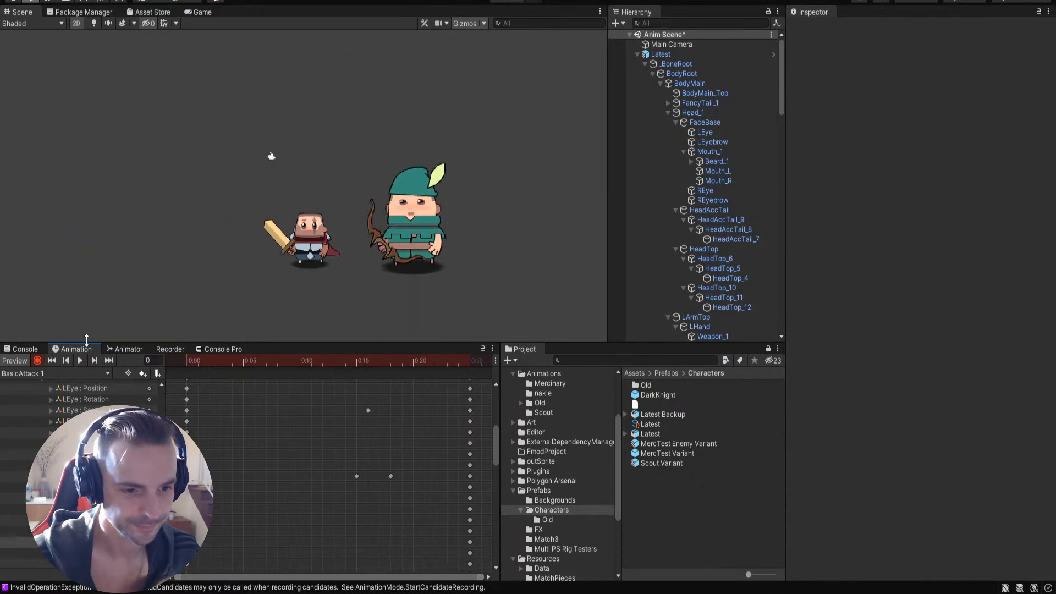
click(79, 361)
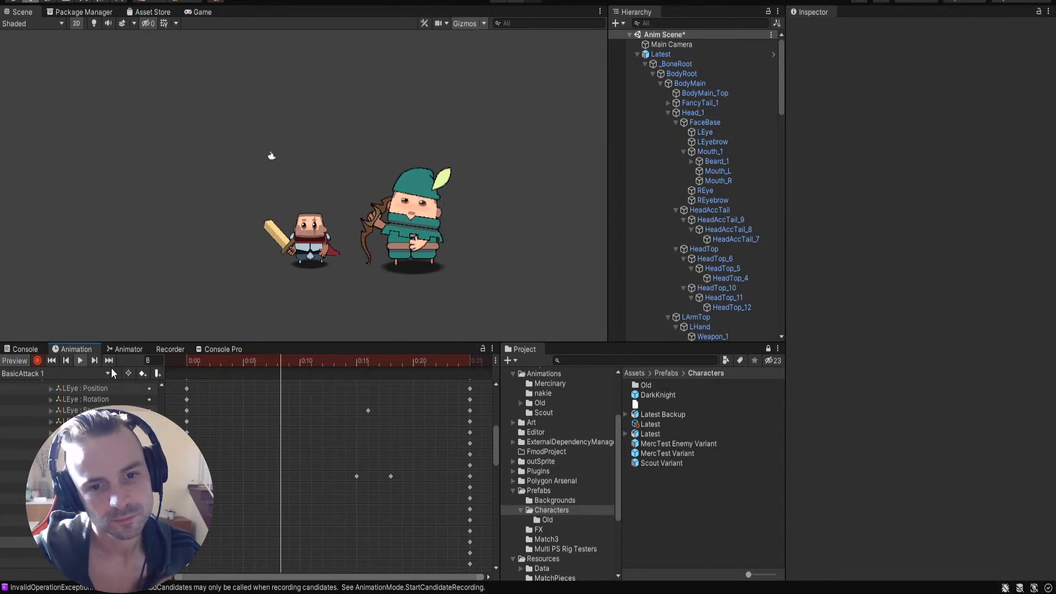
click(206, 360)
drag(207, 359, 468, 407)
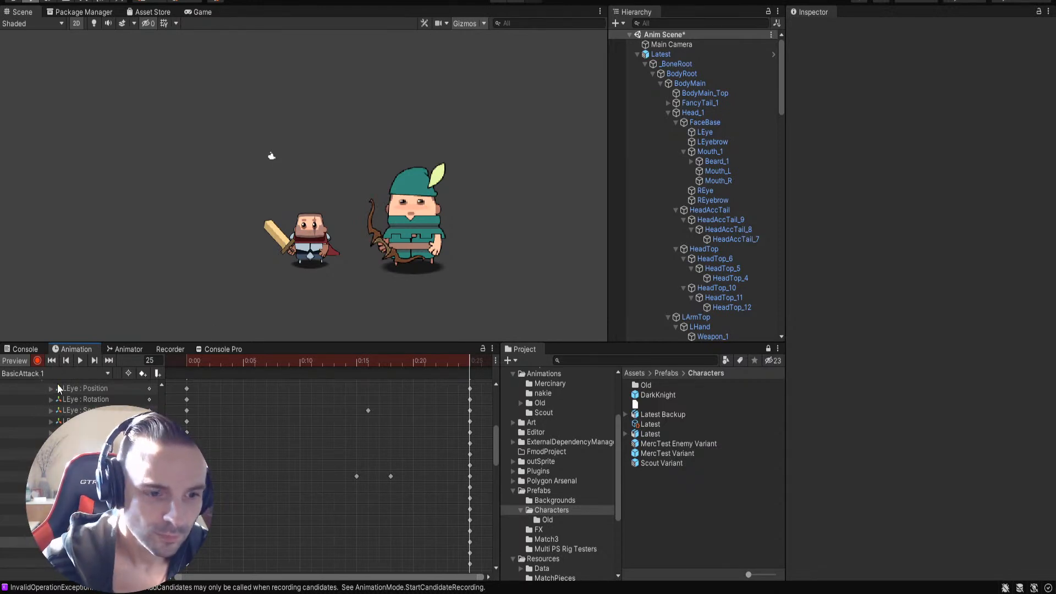
Step: Copy all keyframes of BasicAttack 1 and paste them into the ComboFull 1 clip at frame 0
click(37, 361)
key(ctrl+a)
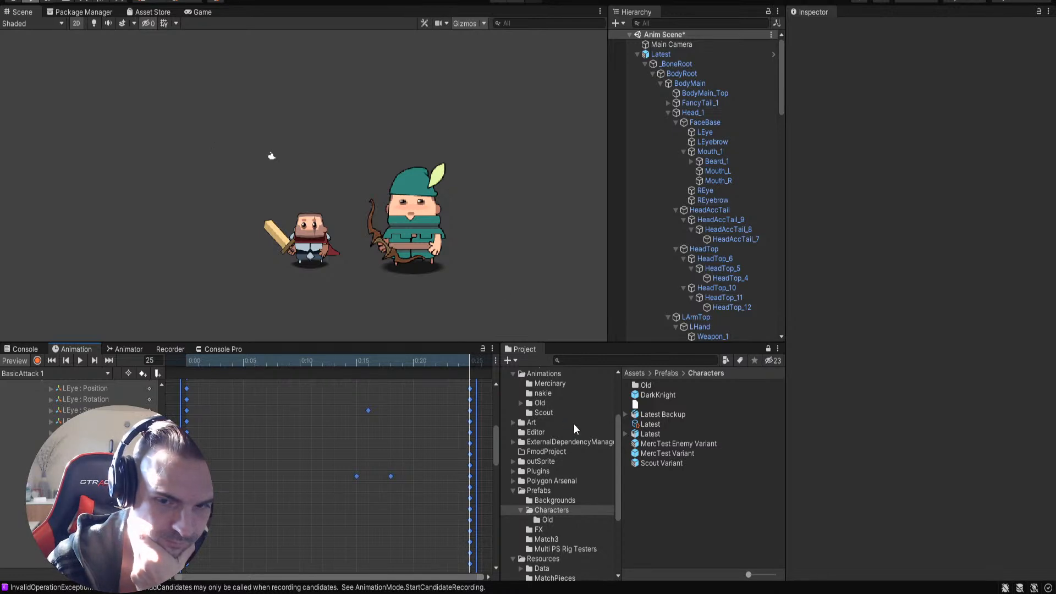
click(539, 284)
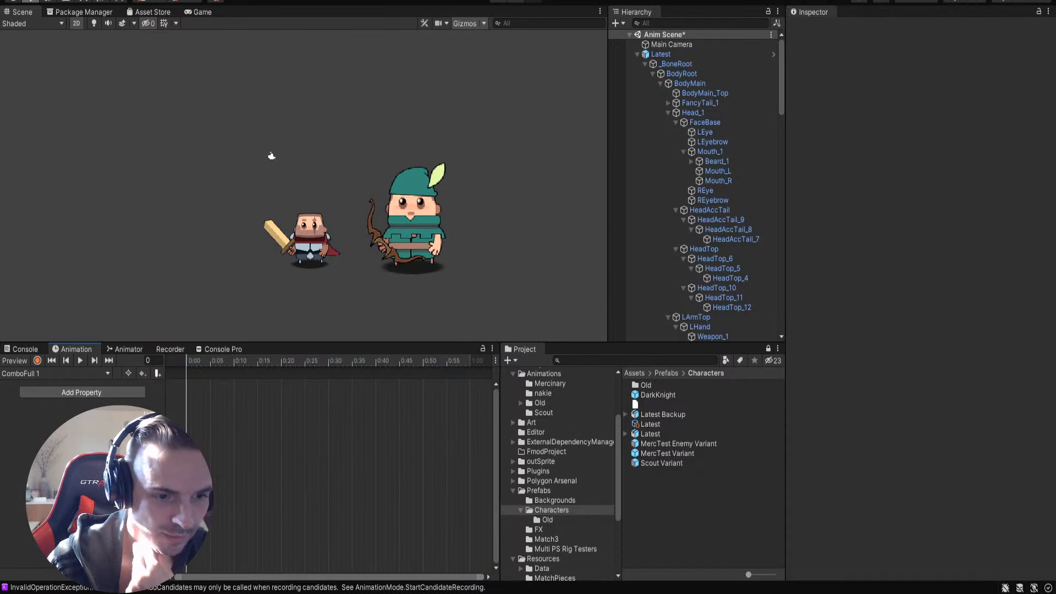
key(ctrl+v)
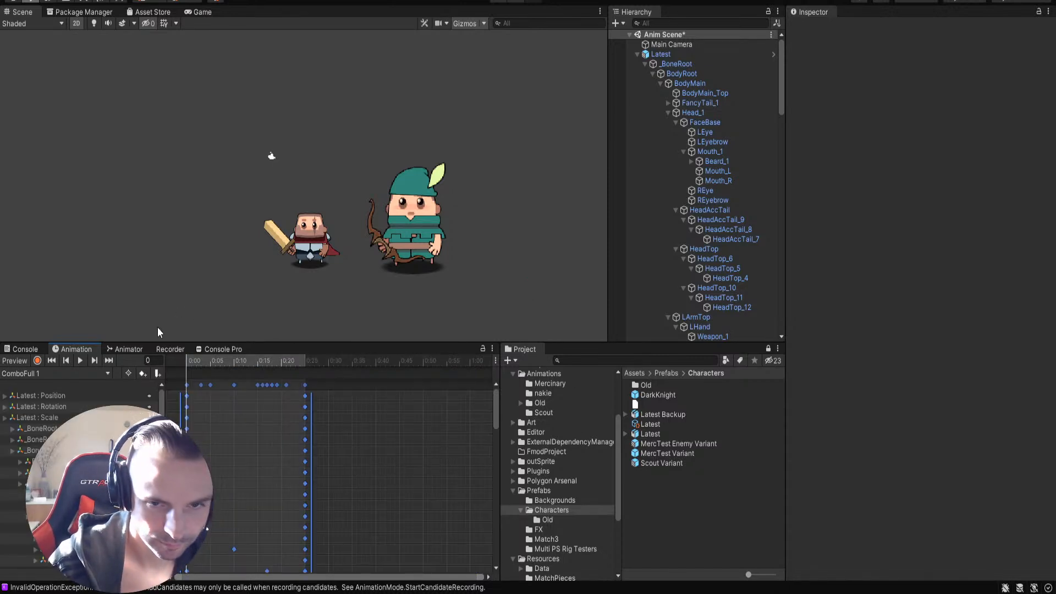
Step: Try changing LEye's Y scale at frame 0 of ComboFull 1 while recording, and undo the edit
click(191, 363)
drag(190, 361, 159, 379)
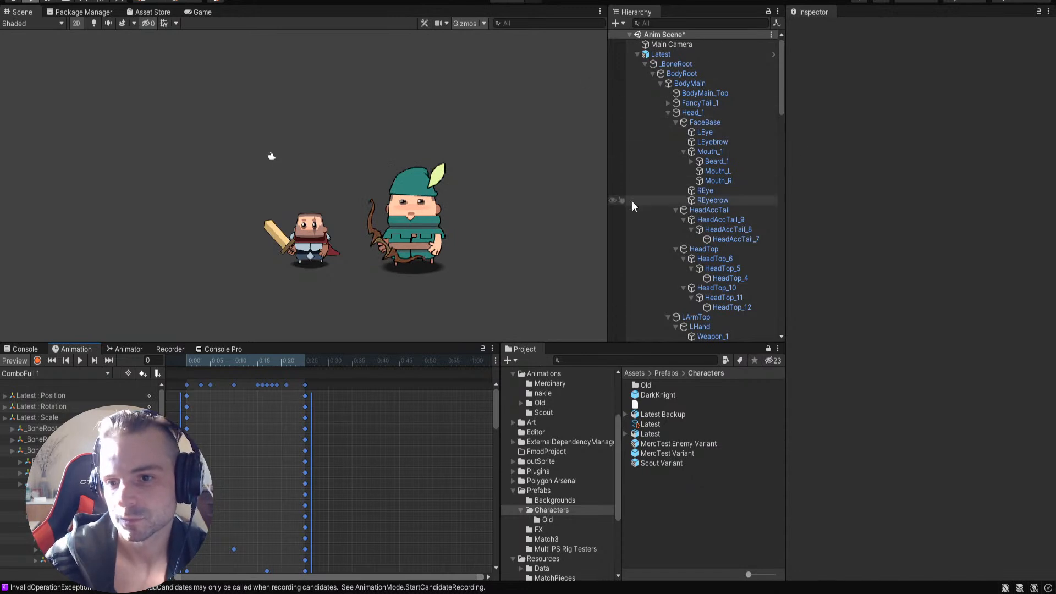
click(709, 133)
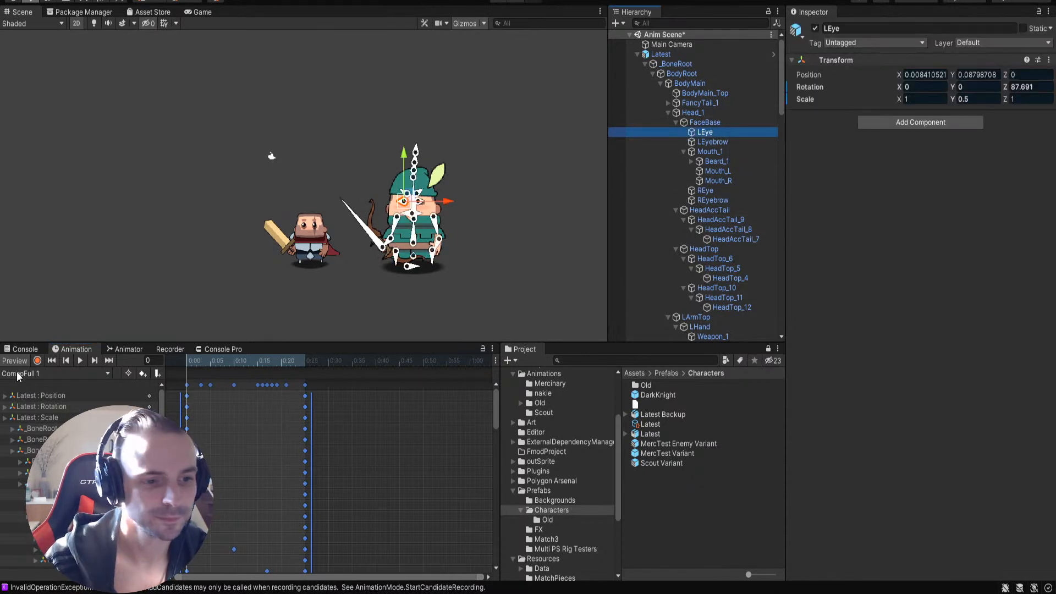
click(974, 98)
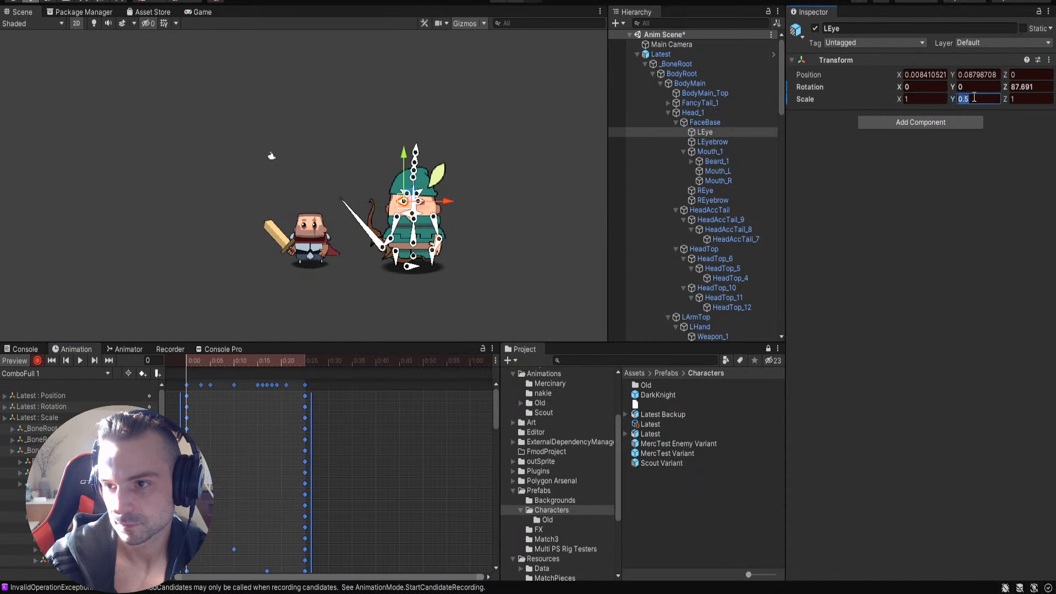
key(BackSpace)
key(BackSpace)
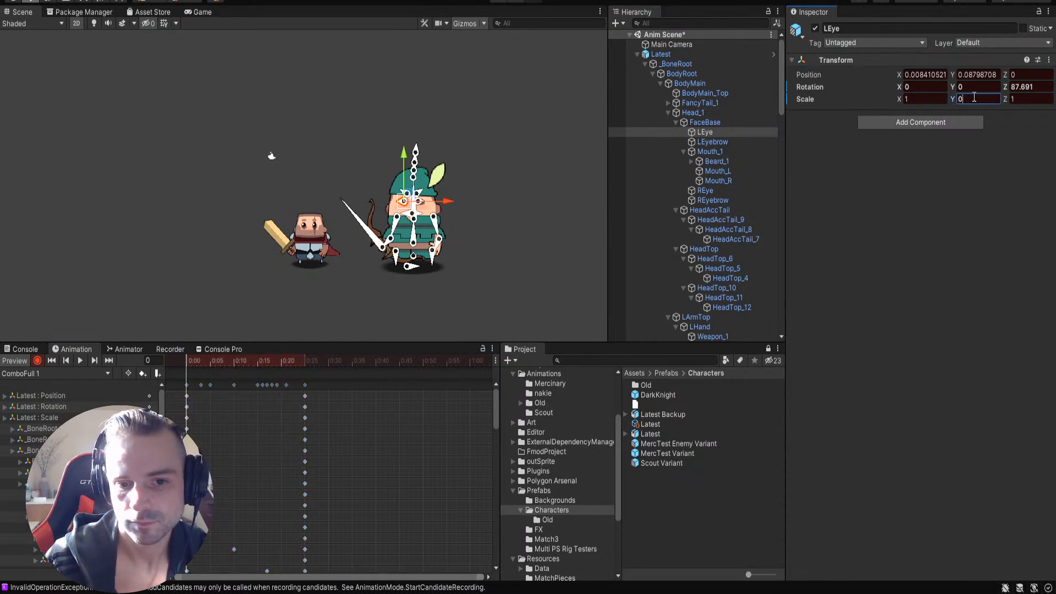
key(ctrl+z)
key(ctrl+z)
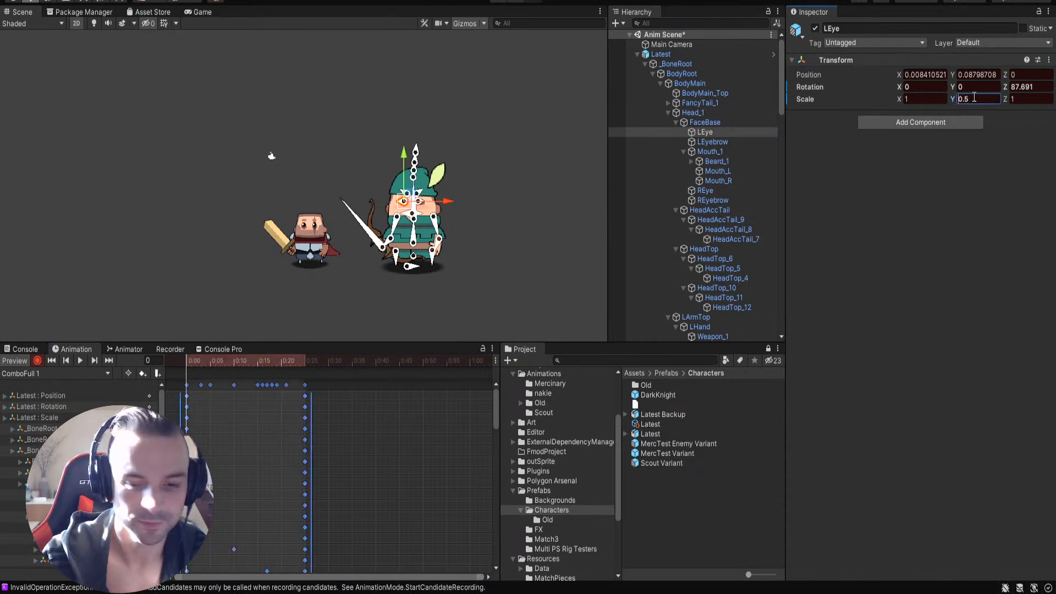
Step: Set the Y scale of both LEye and REye to 1 at frame 25 of ComboFull 1
drag(189, 363, 306, 364)
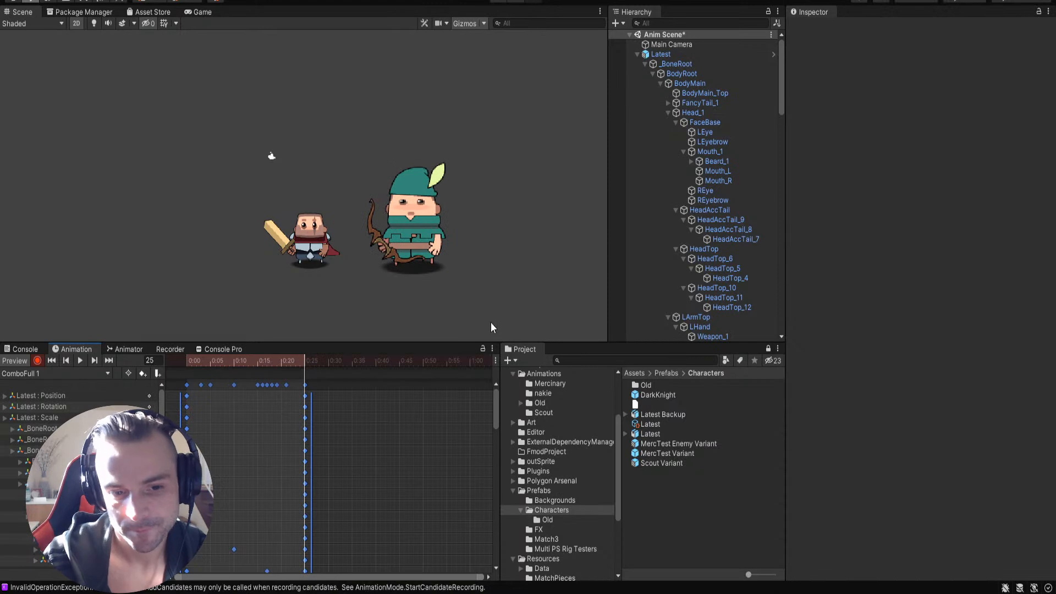
click(734, 133)
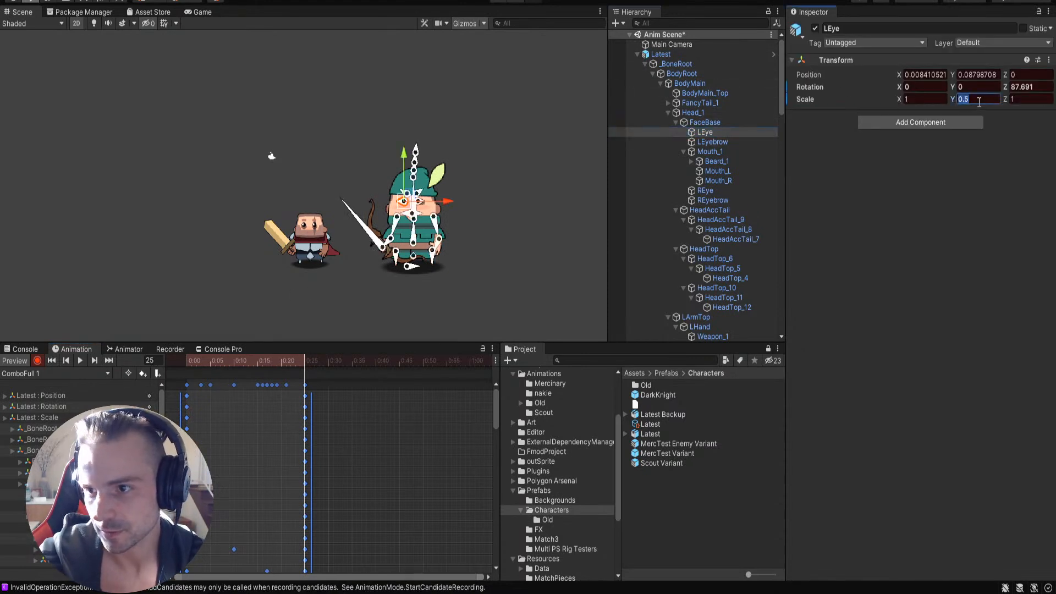
text(1)
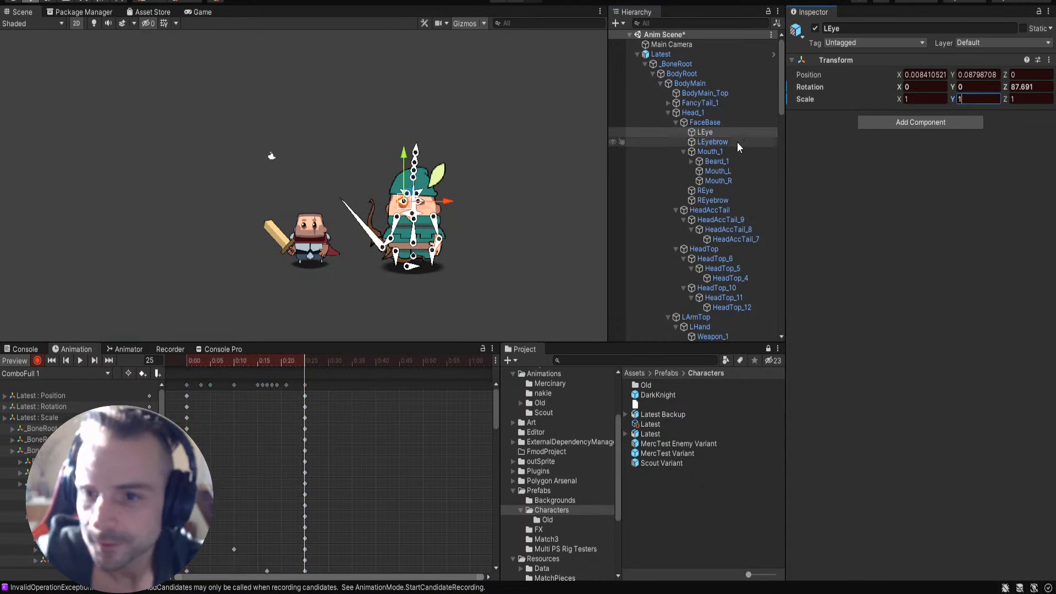
click(731, 191)
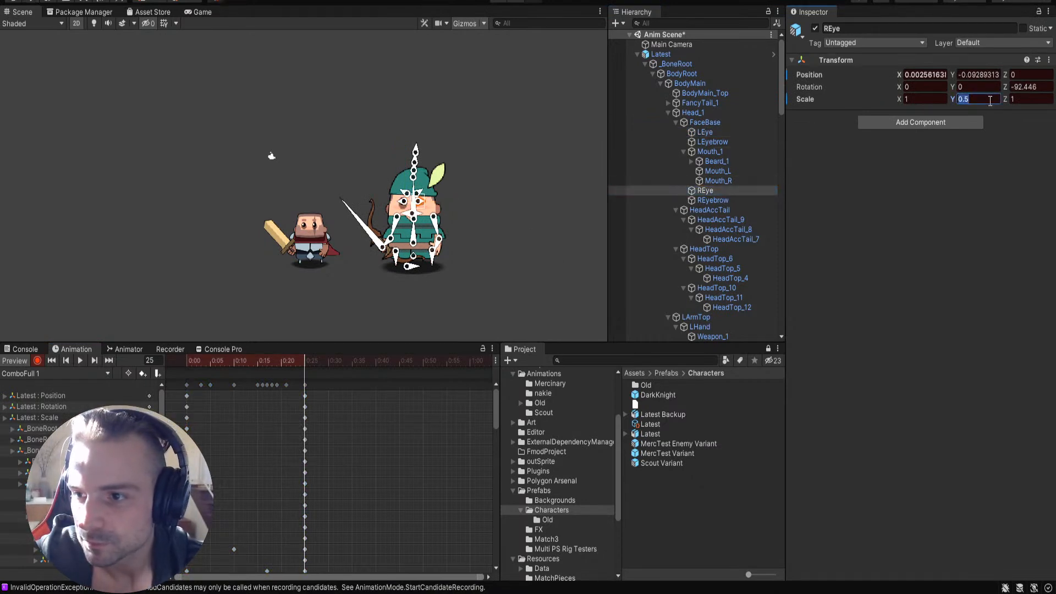
click(539, 235)
scroll(423, 229, up, 5)
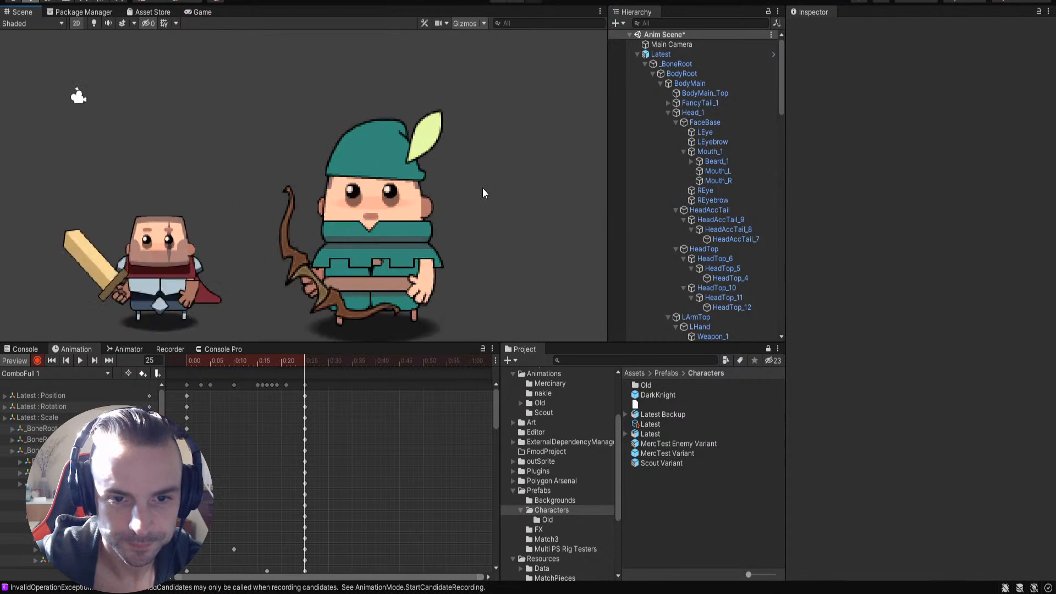
Step: Review the first attack from frame 0 to 25, and paste the copied BasicAttack 1 keyframes at frame 25 of ComboFull 1
drag(226, 361, 148, 358)
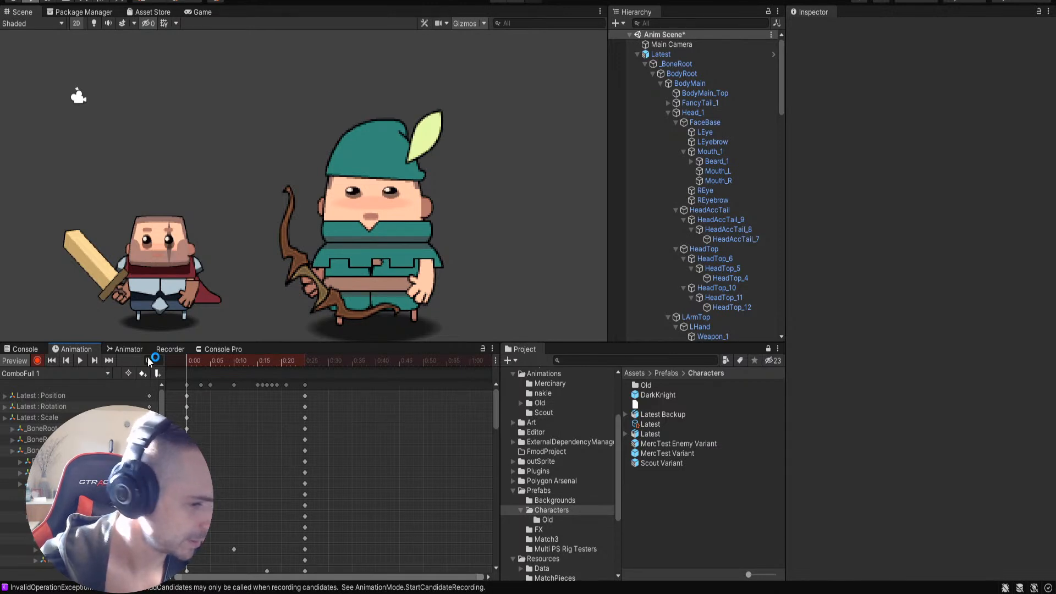
drag(192, 363, 305, 373)
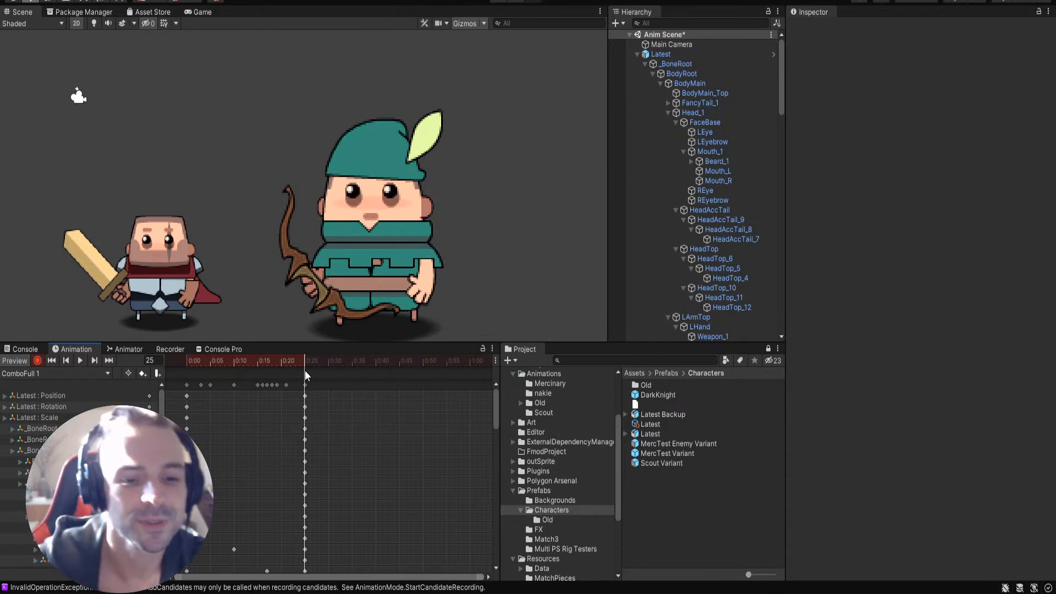
drag(305, 361, 304, 395)
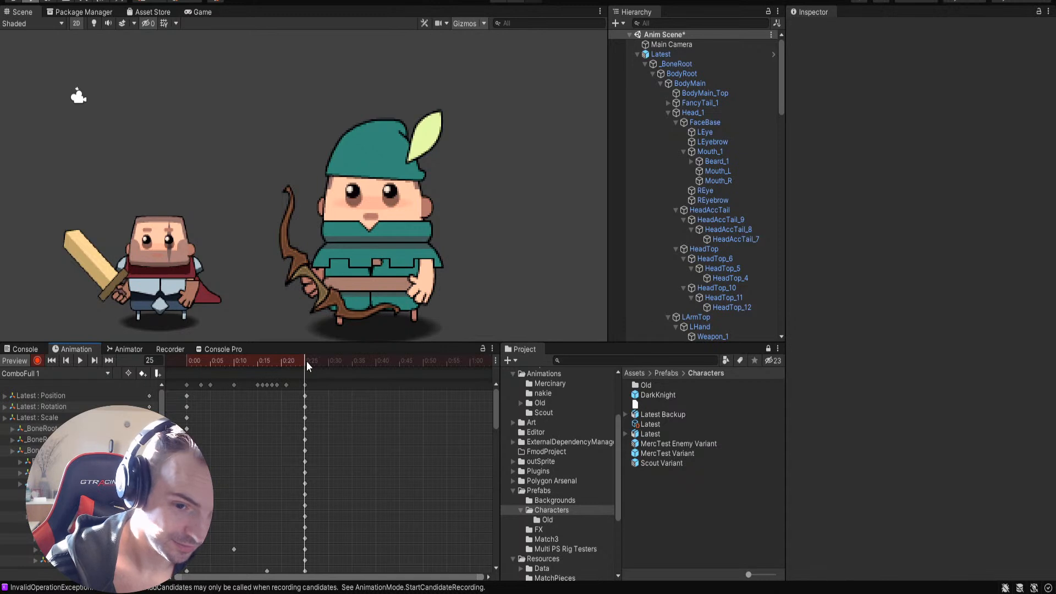
key(ctrl+v)
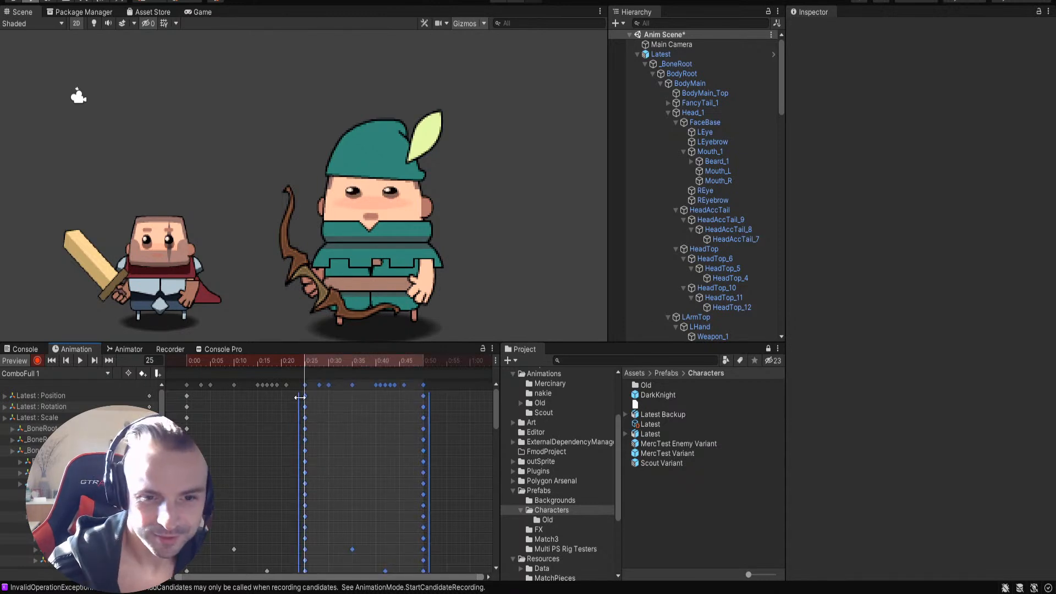
Step: Restore the Y scale of LEye and REye to 1 at frame 25, on the first frame of the pasted attack
click(282, 361)
click(306, 360)
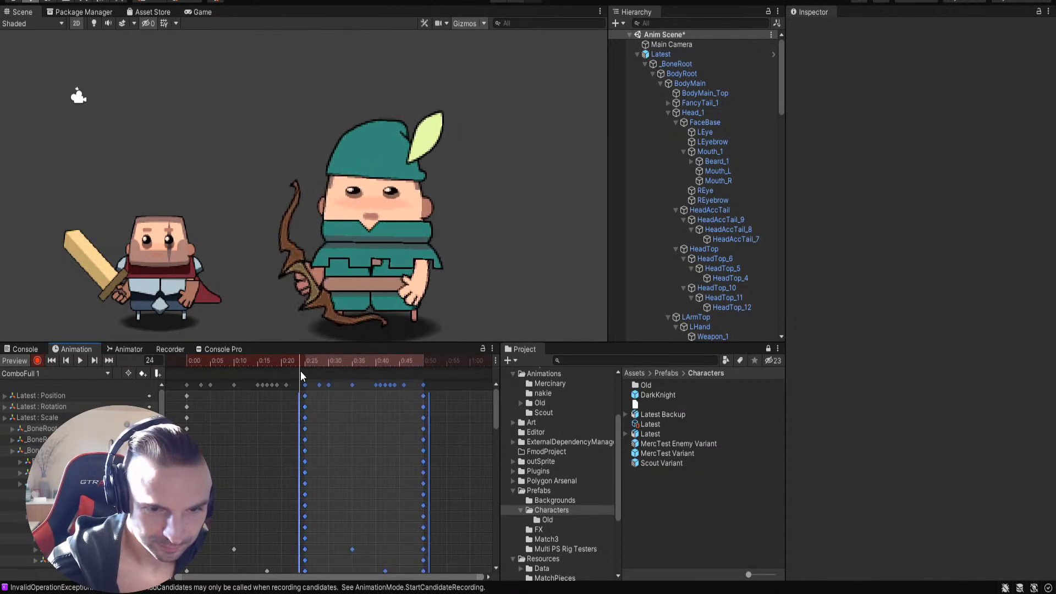
click(710, 132)
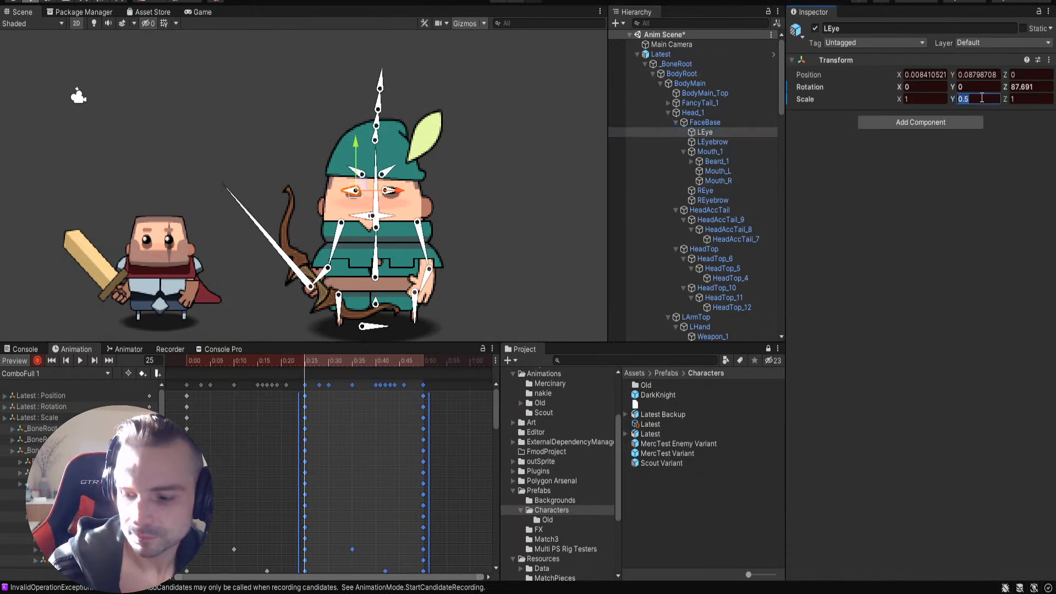
click(705, 191)
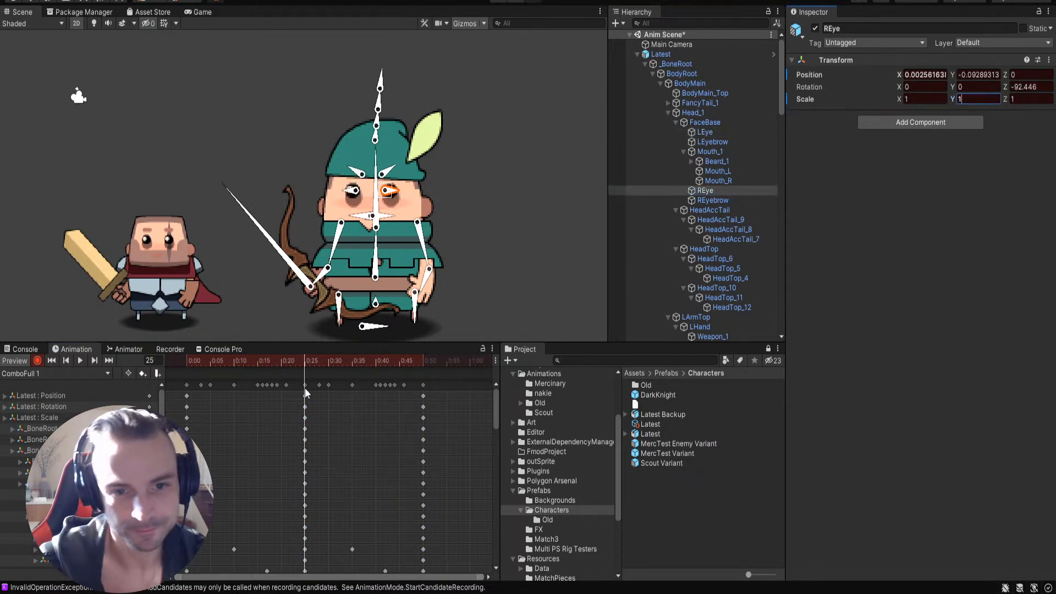
Step: Raise the bow arm at frame 35 by rotating LArmTop to about 58.4° on Z, keeping Weapon_1's rotation as it was
drag(270, 360, 374, 364)
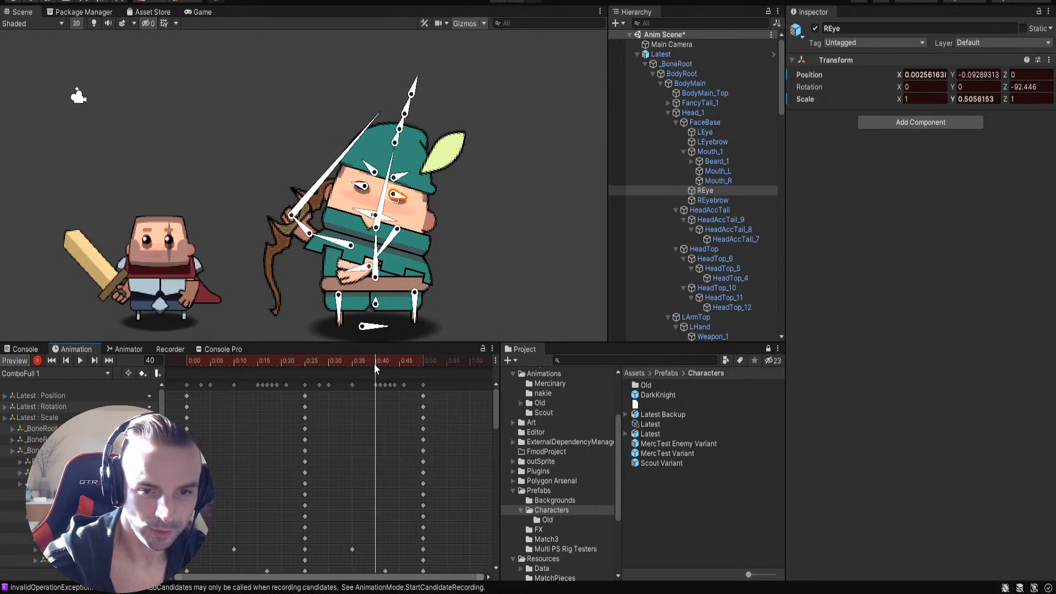
drag(374, 364, 344, 371)
drag(333, 242, 342, 238)
mouse_move(344, 183)
mouse_down()
mouse_move(346, 172)
mouse_move(358, 185)
mouse_up()
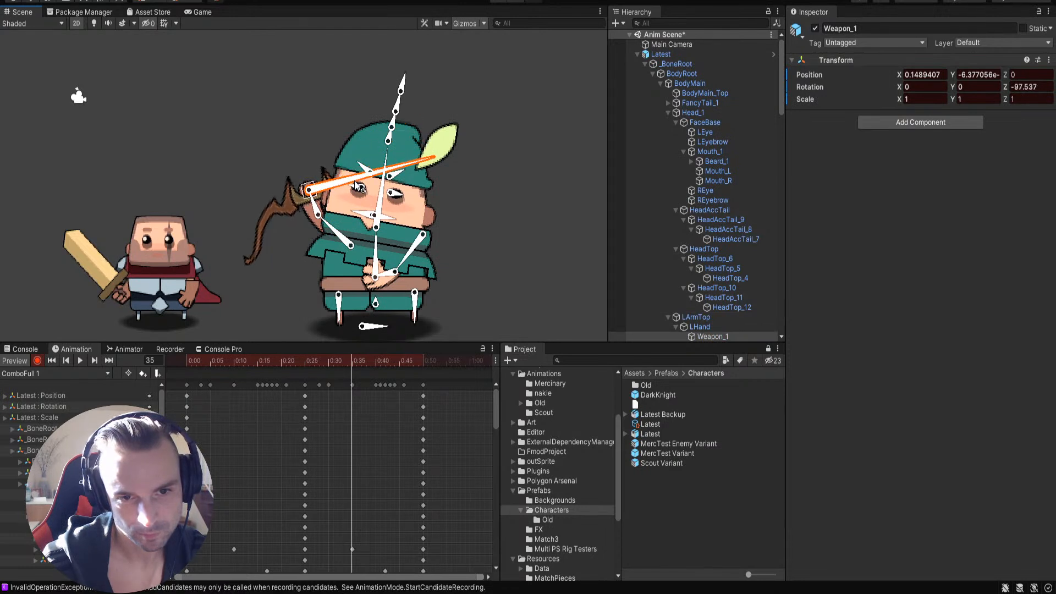
key(ctrl+z)
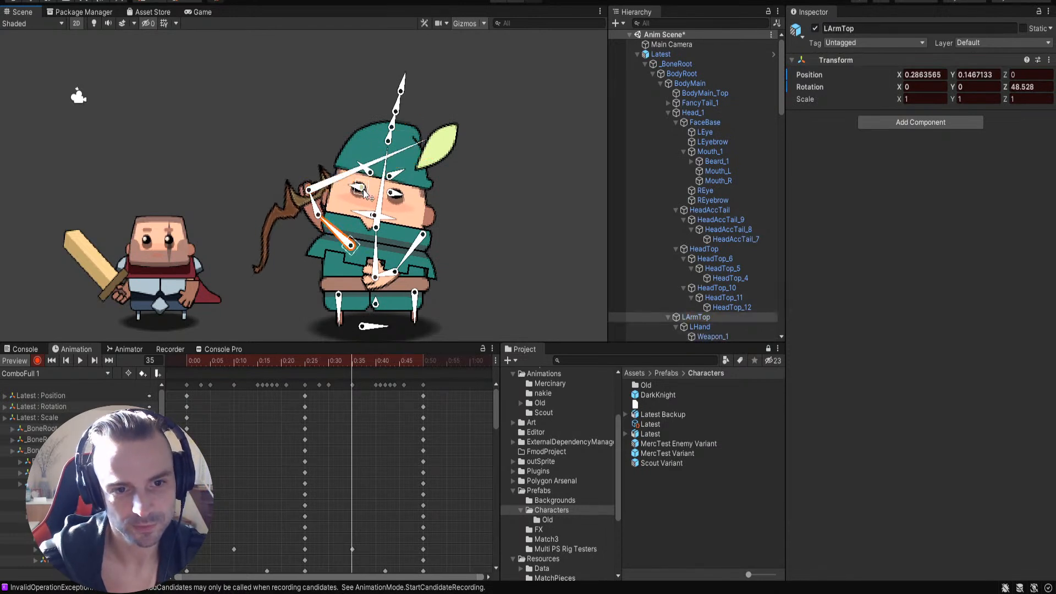
key(ctrl+z)
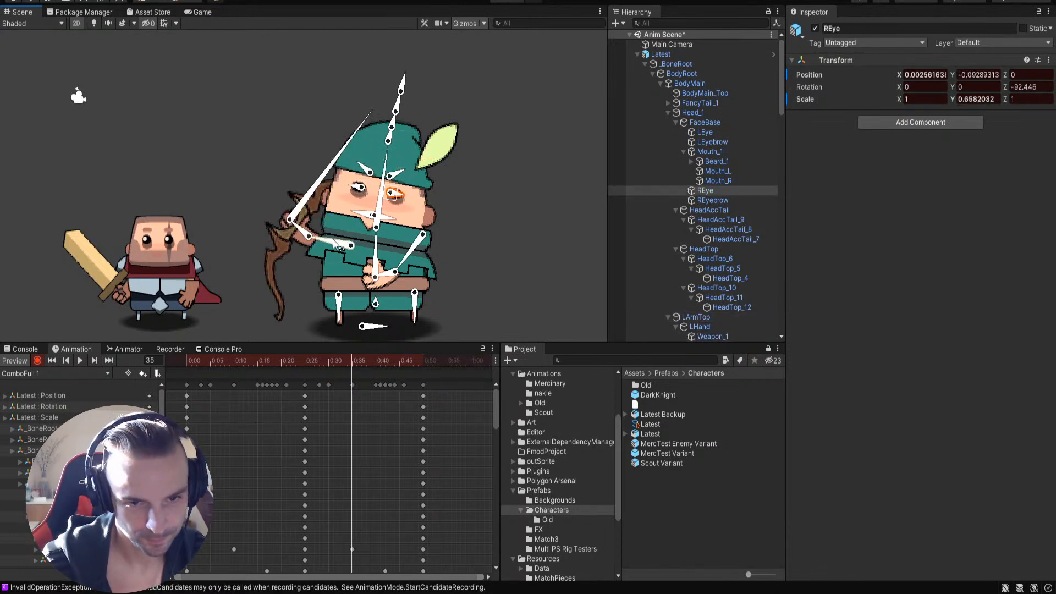
key(ctrl+y)
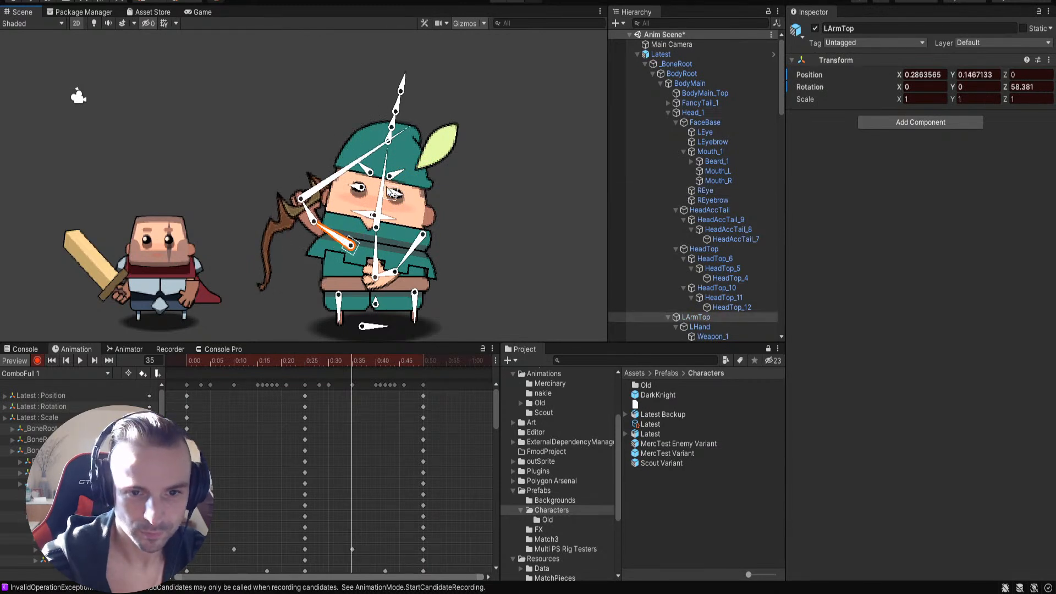
Step: Rotate BodyMain_Top to about -10.5° and RArmTop to about -232.8° on Z at frame 35
click(383, 252)
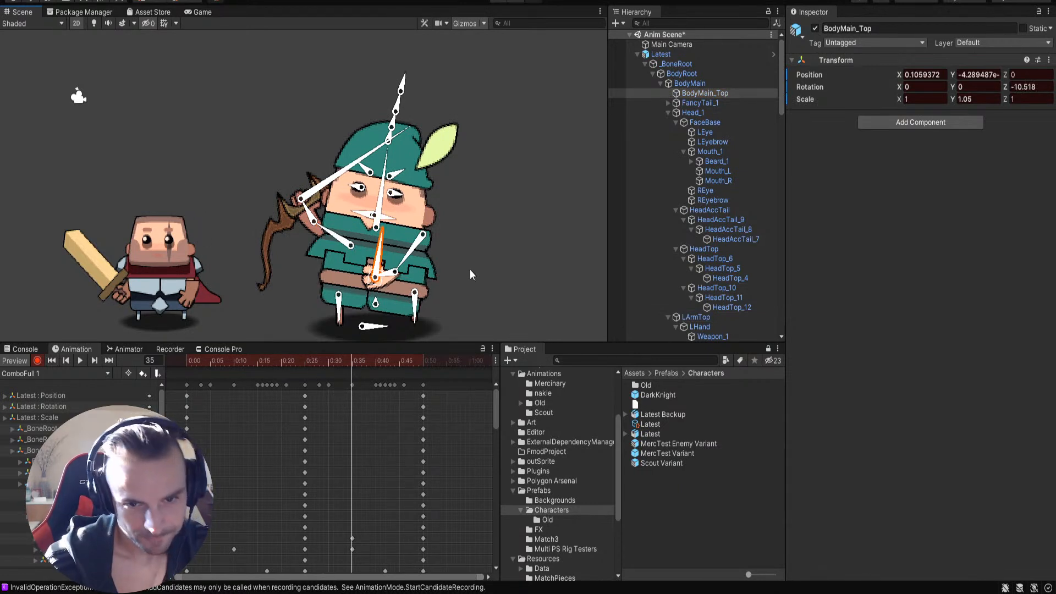
click(410, 252)
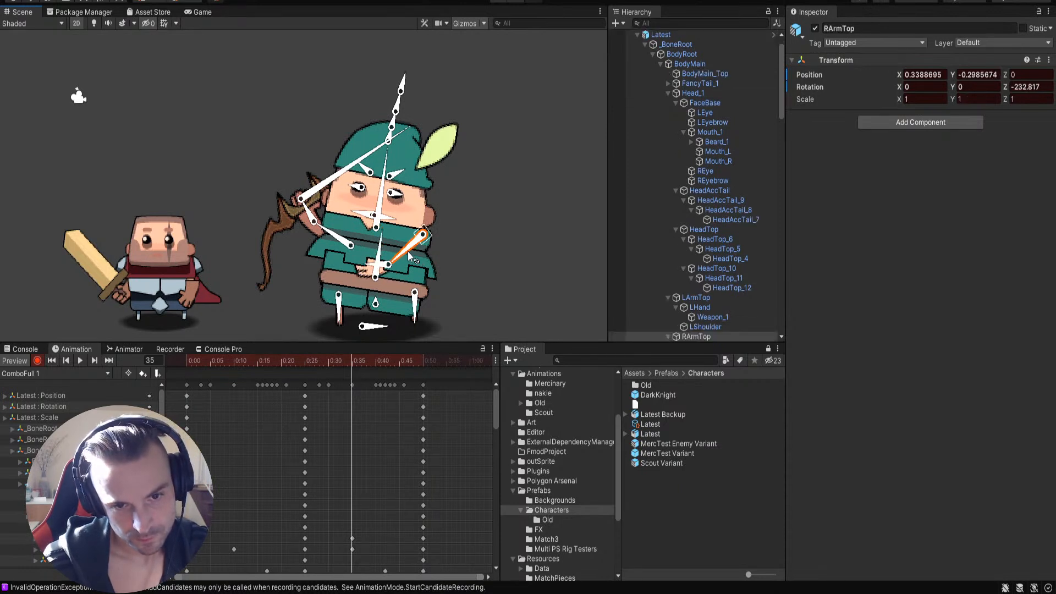
drag(410, 254, 413, 249)
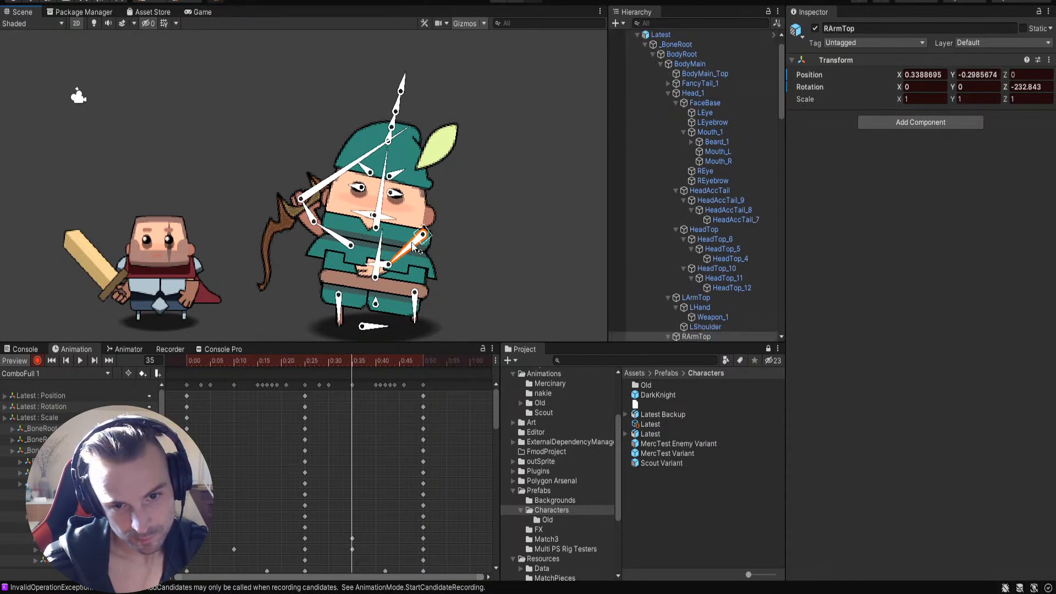
Step: Scrub the second attack to frame 43, and enlarge the Animation panel to show more property rows
drag(323, 364, 390, 370)
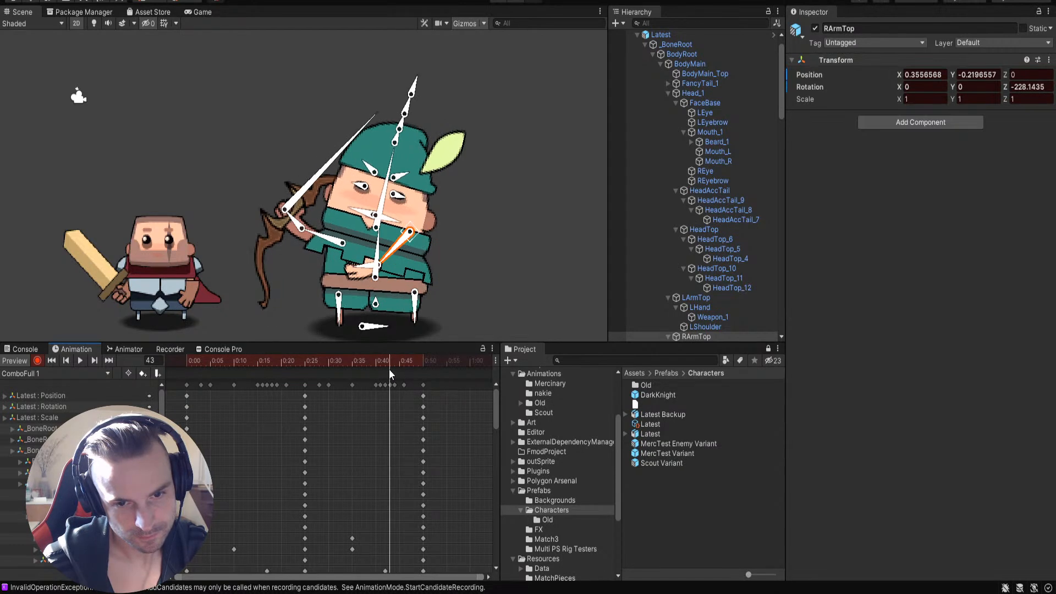
scroll(435, 513, up, 3)
scroll(434, 512, up, 5)
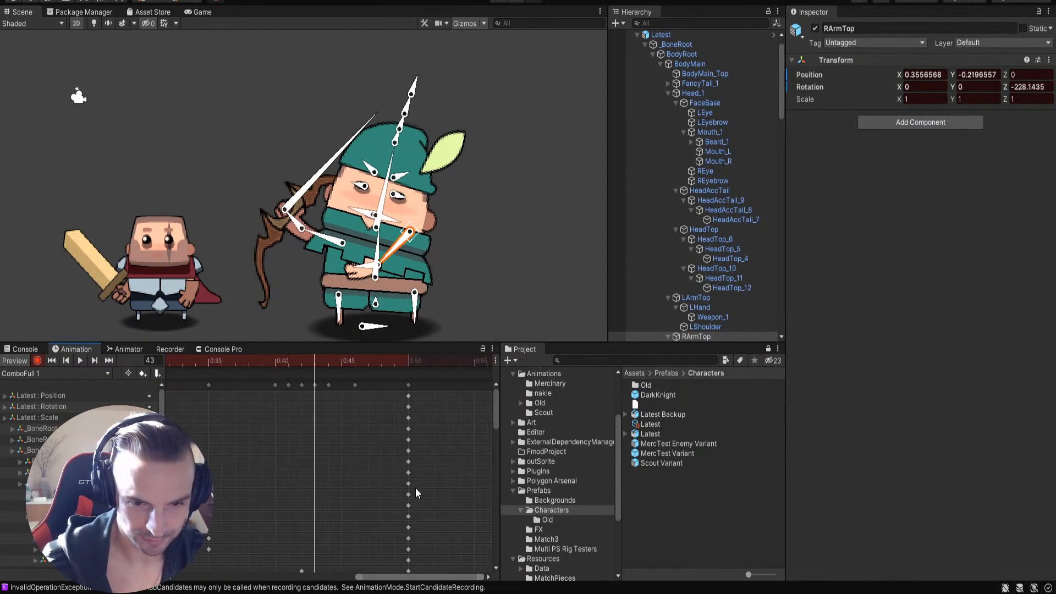
drag(496, 410, 495, 419)
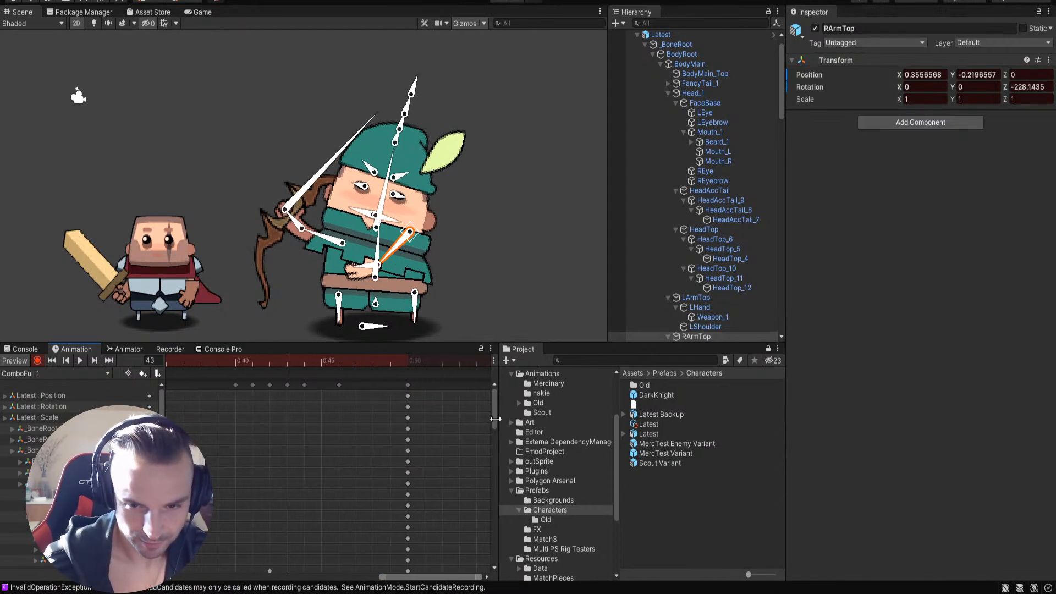
drag(446, 342, 440, 204)
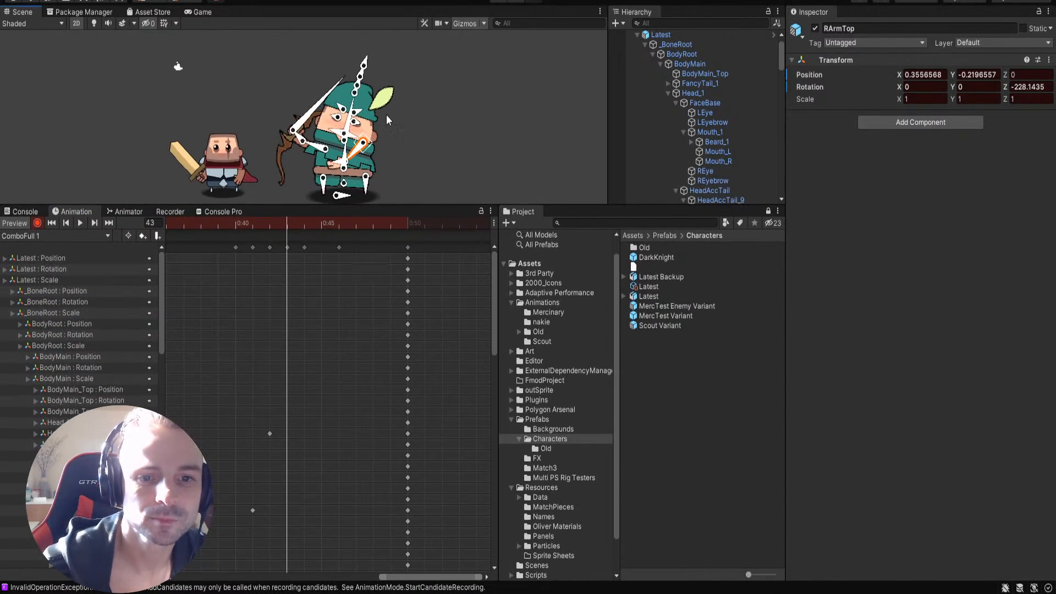
Step: Play ComboFull 1 with nothing selected, and scrub the second attack between frames 26 and 39 to review the motion
click(660, 35)
middle_drag(476, 120, 439, 113)
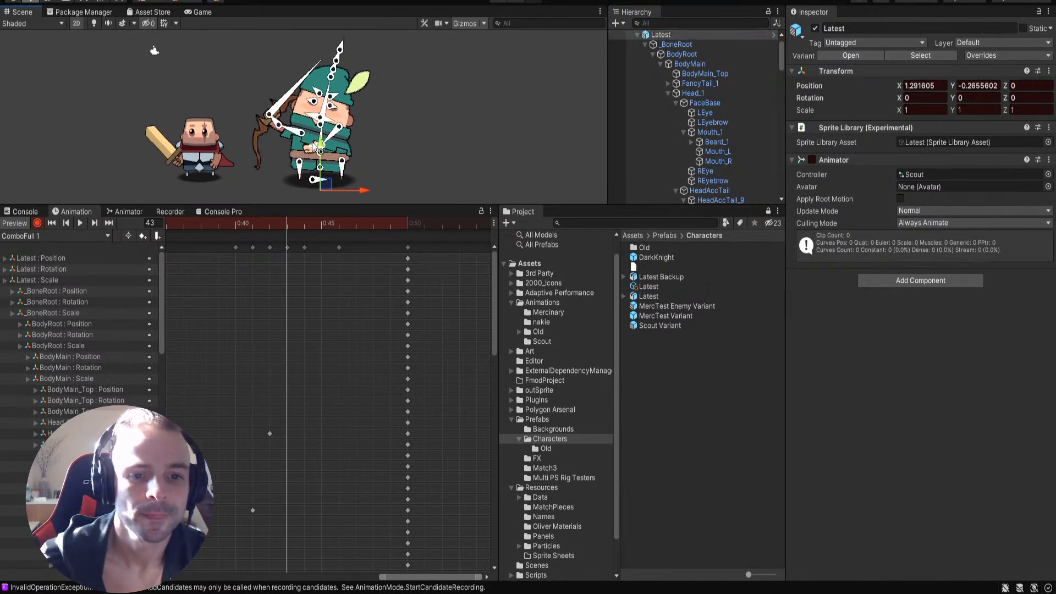
click(411, 137)
drag(291, 236, 0, 270)
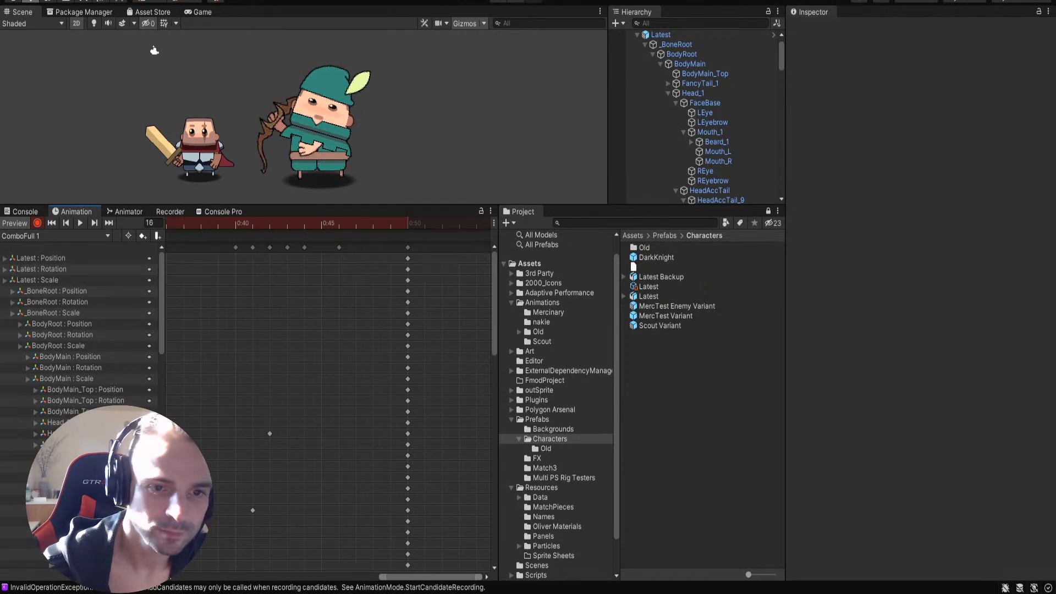
click(80, 224)
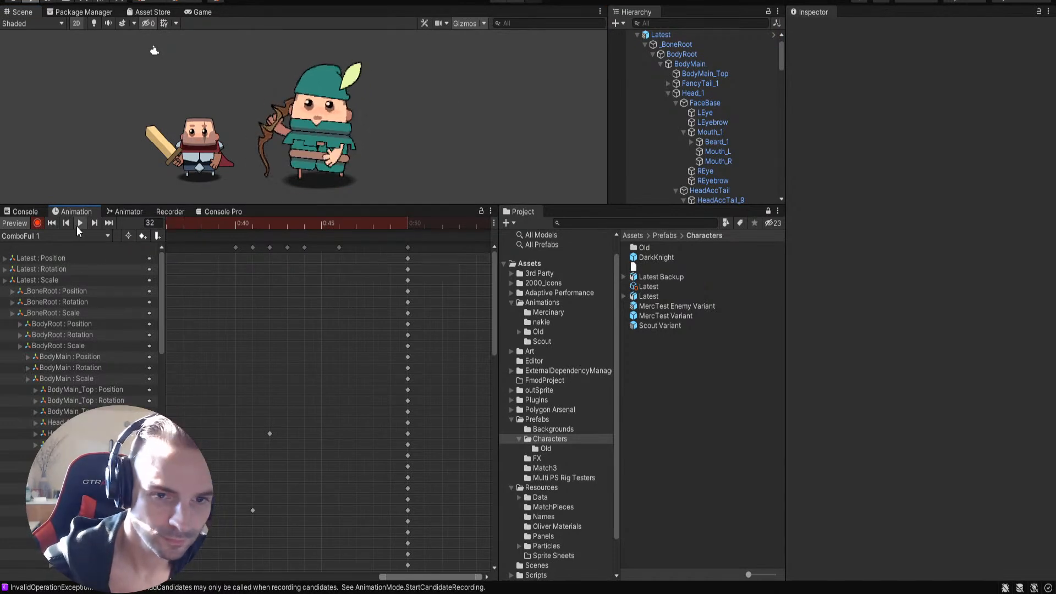
scroll(259, 361, down, 5)
scroll(264, 382, down, 3)
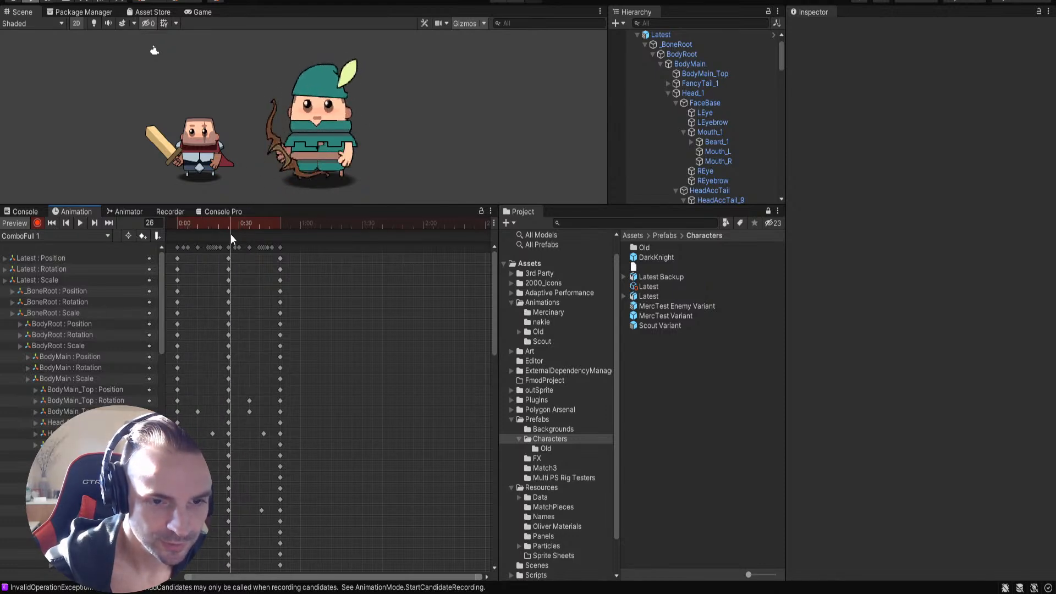
drag(231, 235, 253, 238)
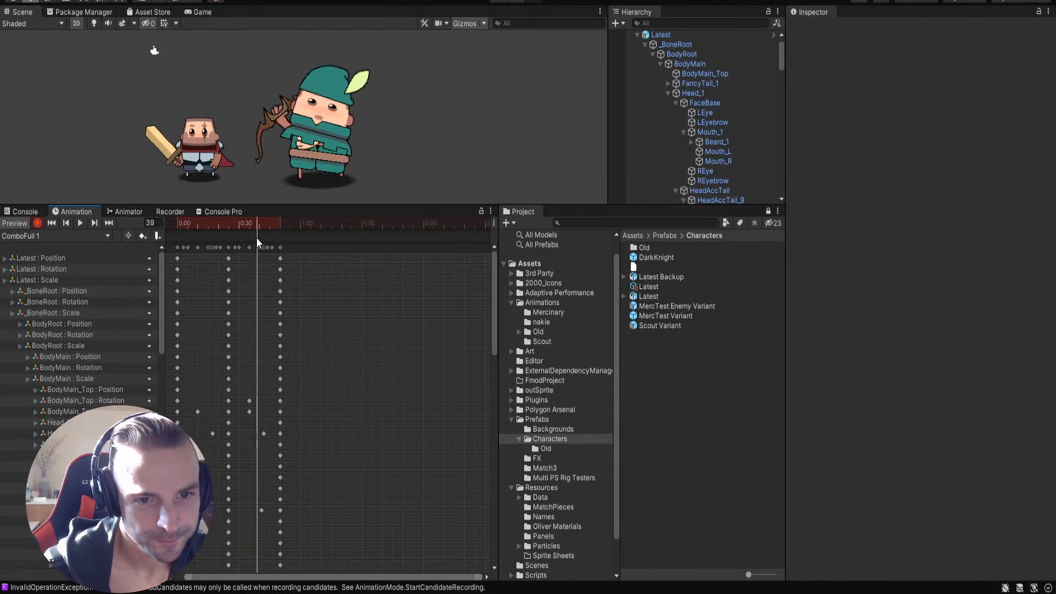
mouse_move(257, 242)
mouse_down()
mouse_move(273, 242)
mouse_move(249, 242)
mouse_up()
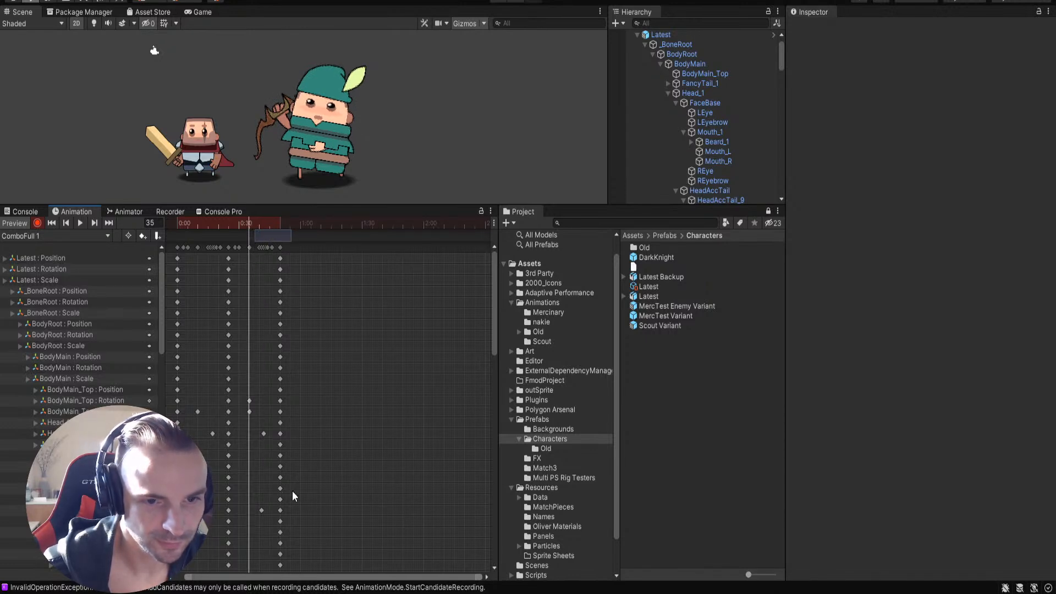
Step: Shift all ComboFull 1 keyframes from frame 40 through the final frame 50 about 23 frames later, and scrub around frame 35 to check
click(260, 248)
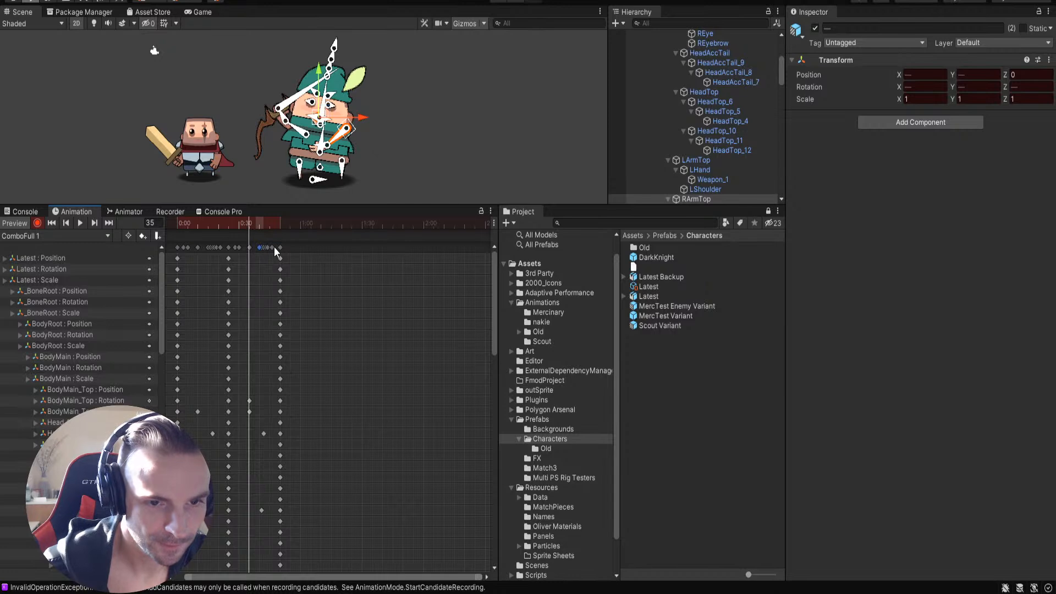
shift+click(280, 248)
drag(268, 332, 315, 331)
drag(249, 226, 209, 240)
drag(227, 237, 252, 246)
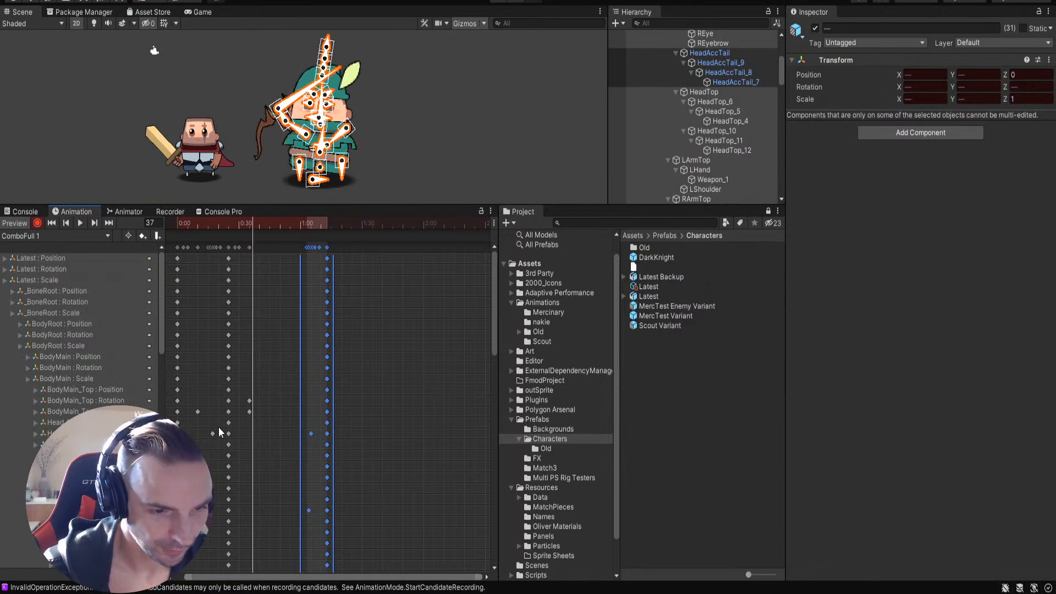
Step: Copy the LArmTop position key from frame 30 to frame 40 in ComboFull 1
click(205, 369)
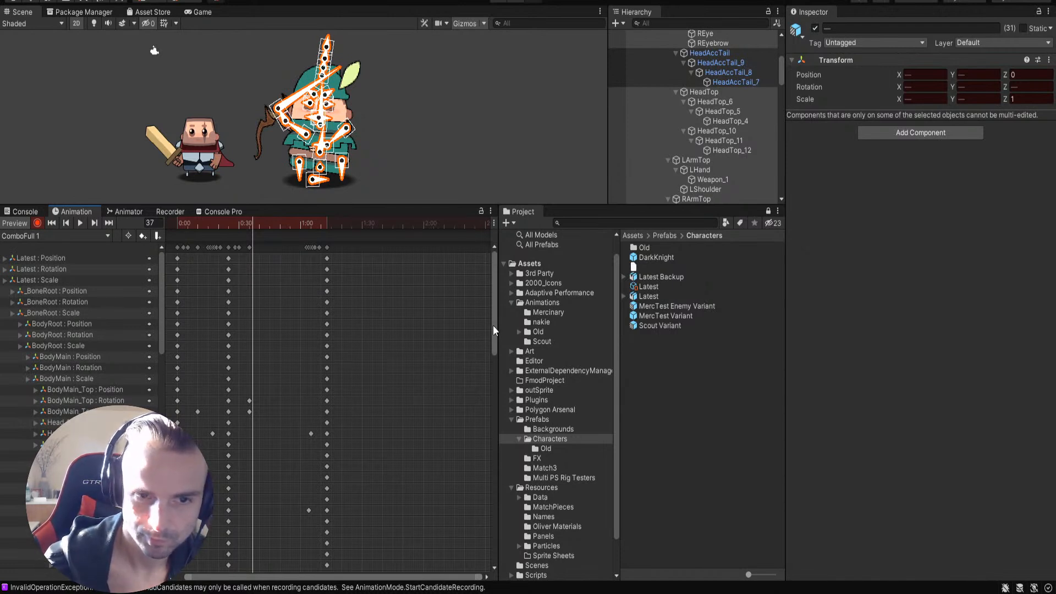
drag(492, 325, 487, 510)
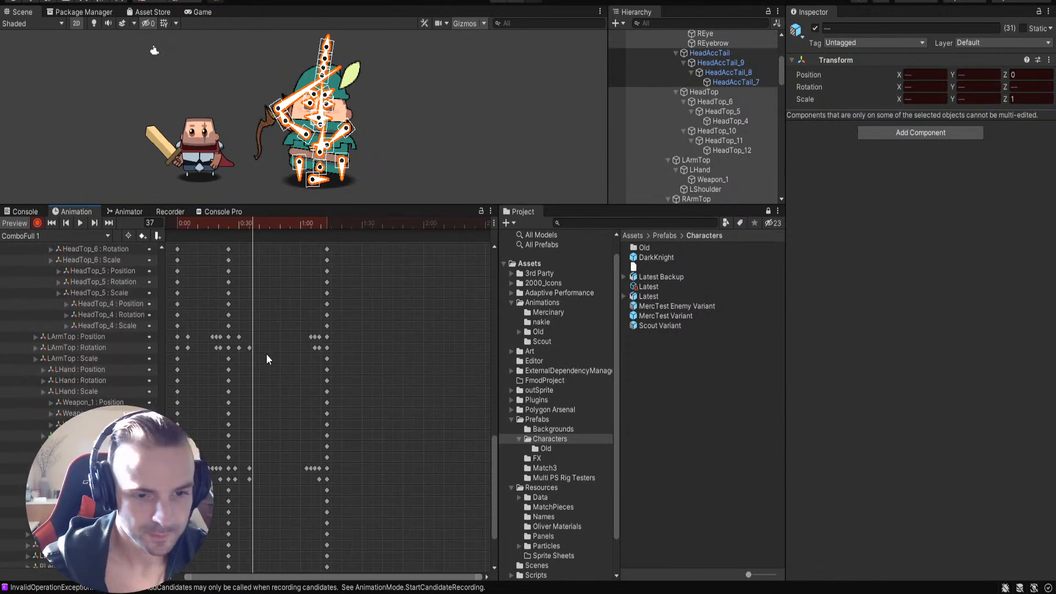
drag(262, 351, 241, 332)
click(285, 341)
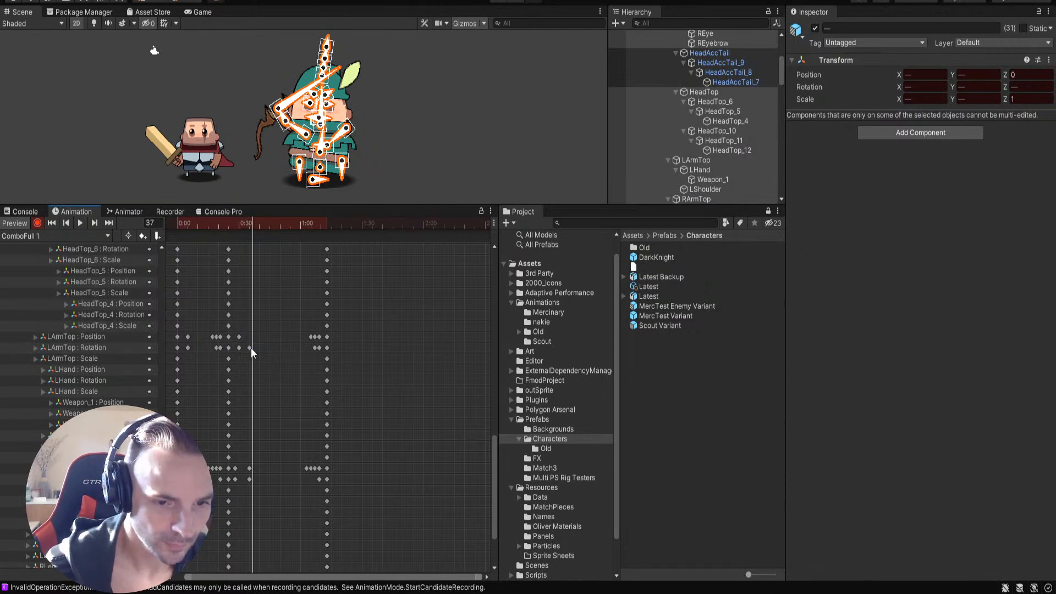
click(250, 347)
click(239, 337)
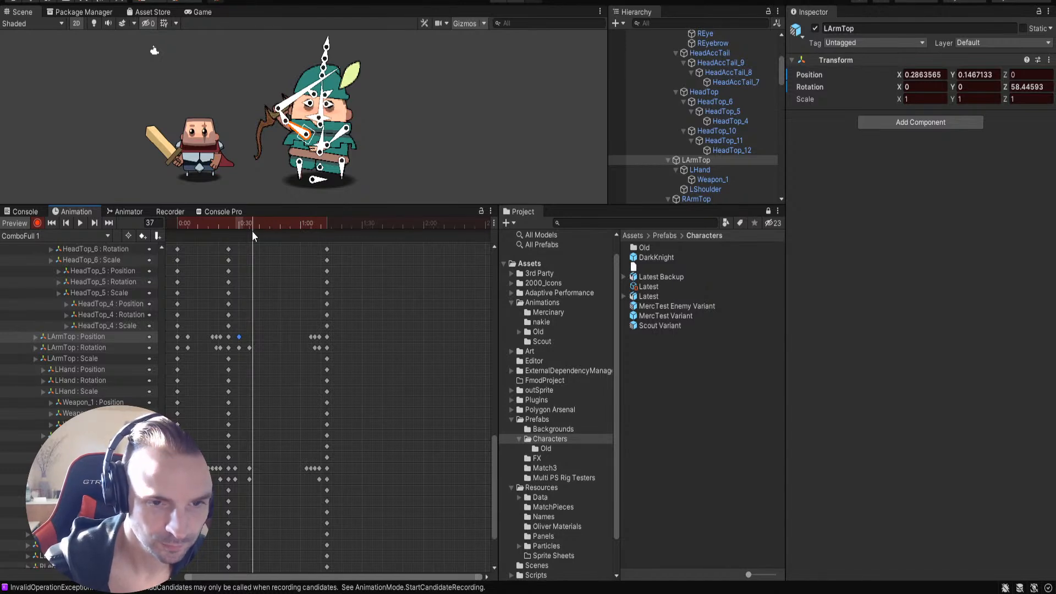
mouse_move(253, 223)
mouse_down()
mouse_move(270, 223)
mouse_move(259, 228)
mouse_up()
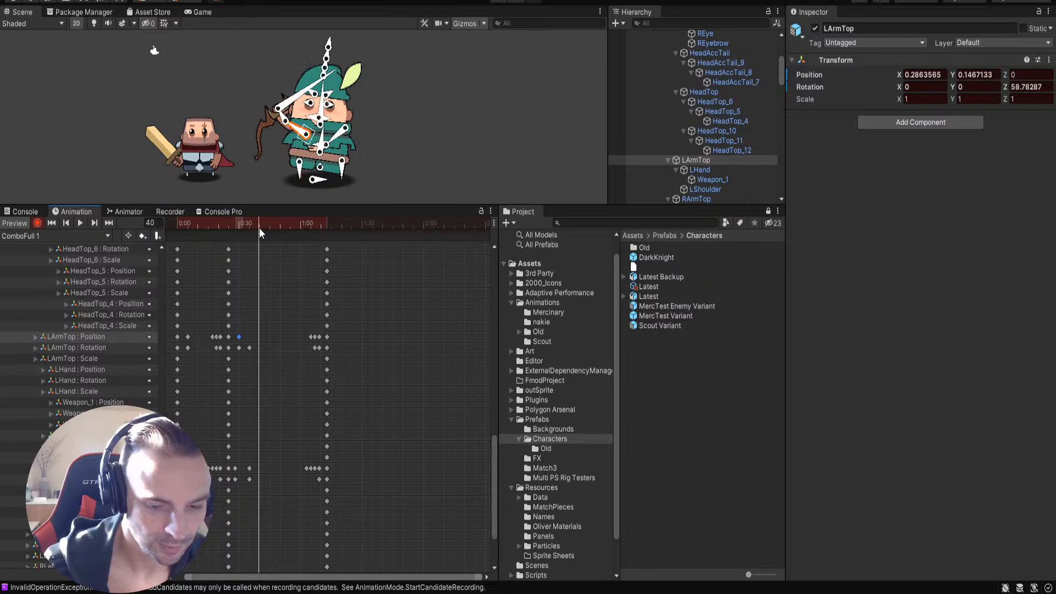
Step: Copy the LArmTop rotation key from frame 35 to frame 40
click(249, 349)
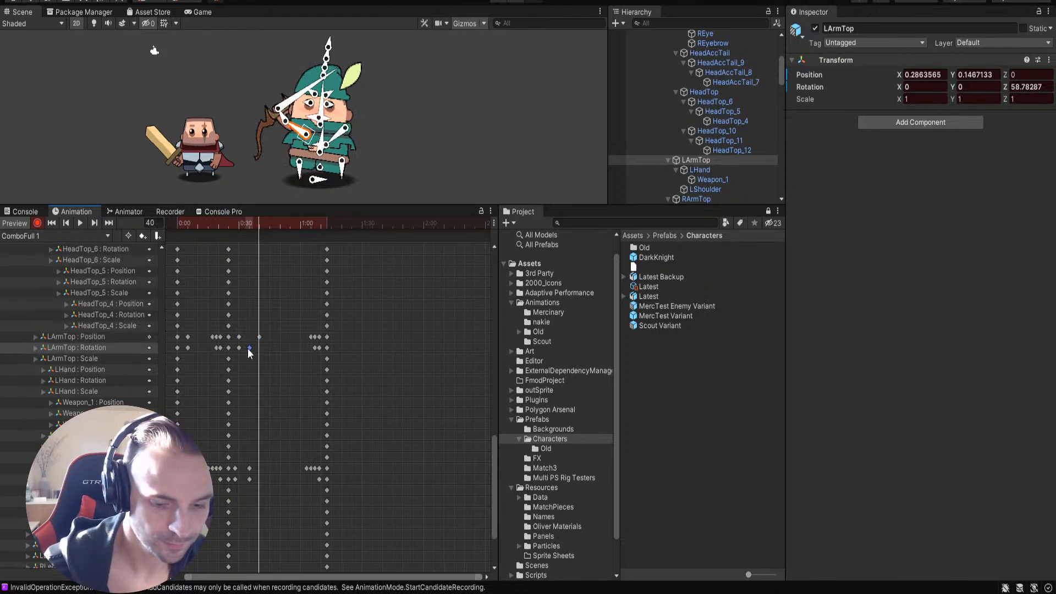
key(ctrl+c)
key(ctrl+v)
drag(259, 223, 260, 254)
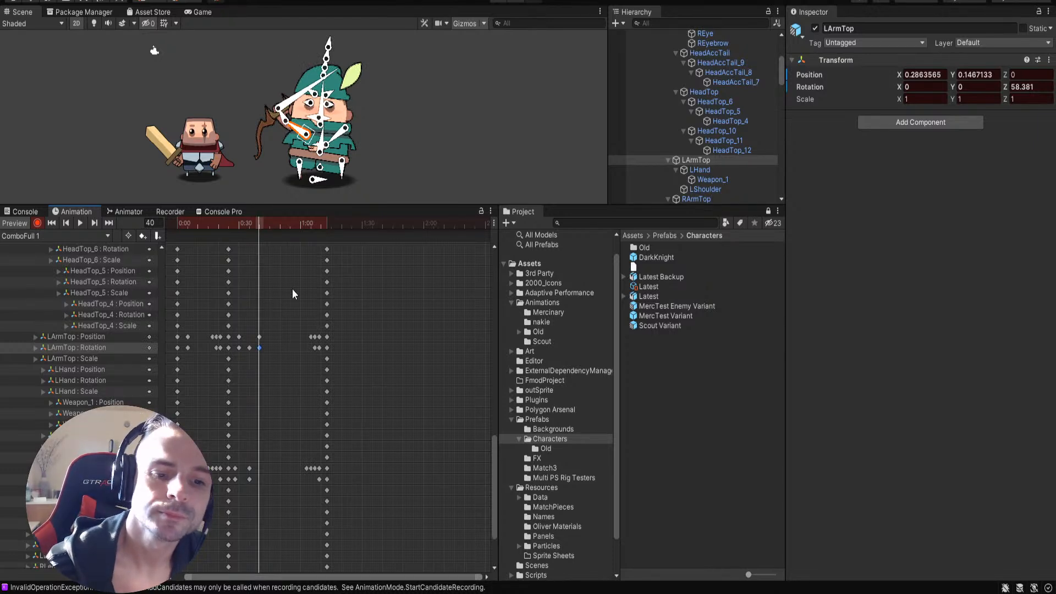
Step: Move the four RArmTop position keys at frames 63 to 69 so they start at frame 40, and paste a copy at frame 49
click(263, 222)
drag(263, 221, 308, 224)
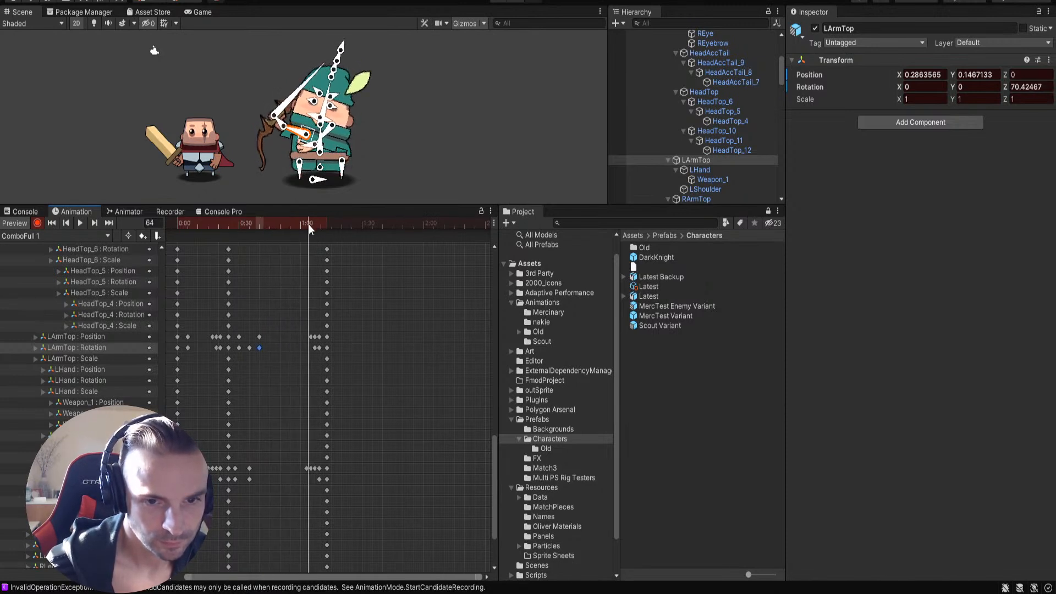
click(307, 468)
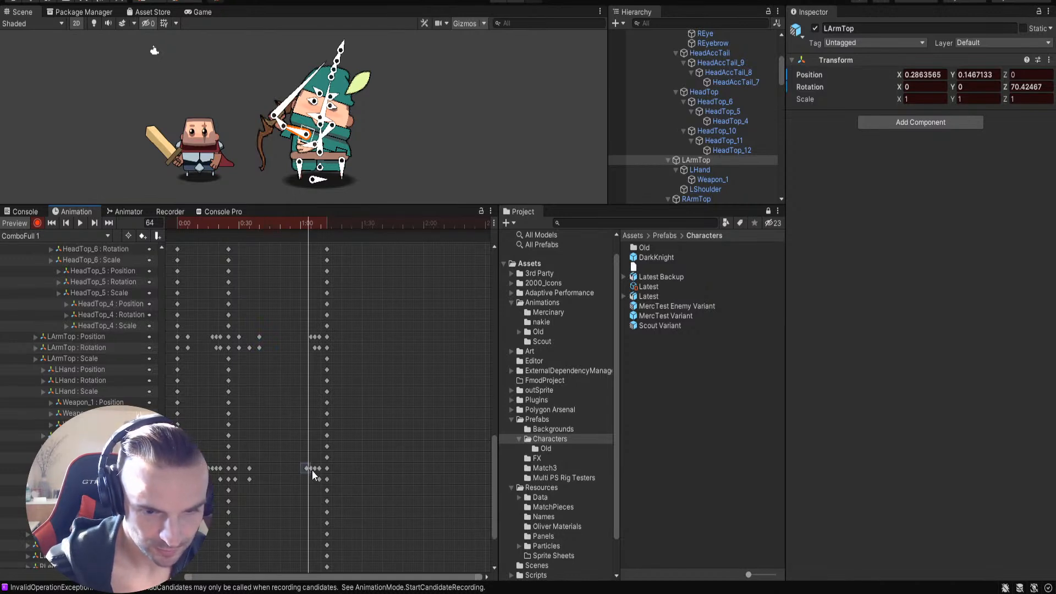
shift+click(320, 469)
drag(320, 469, 266, 472)
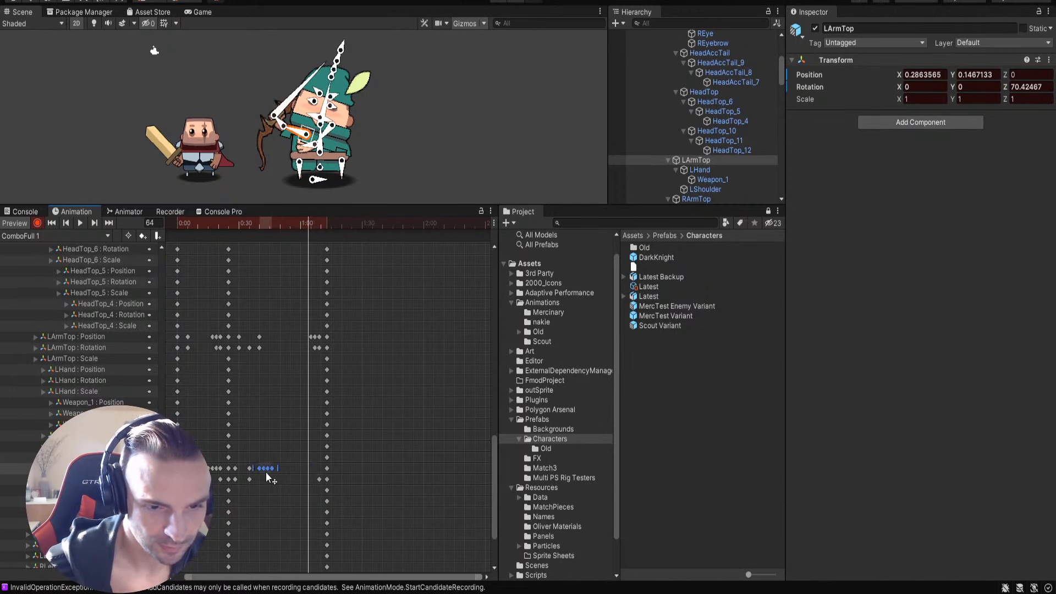
drag(299, 223, 277, 255)
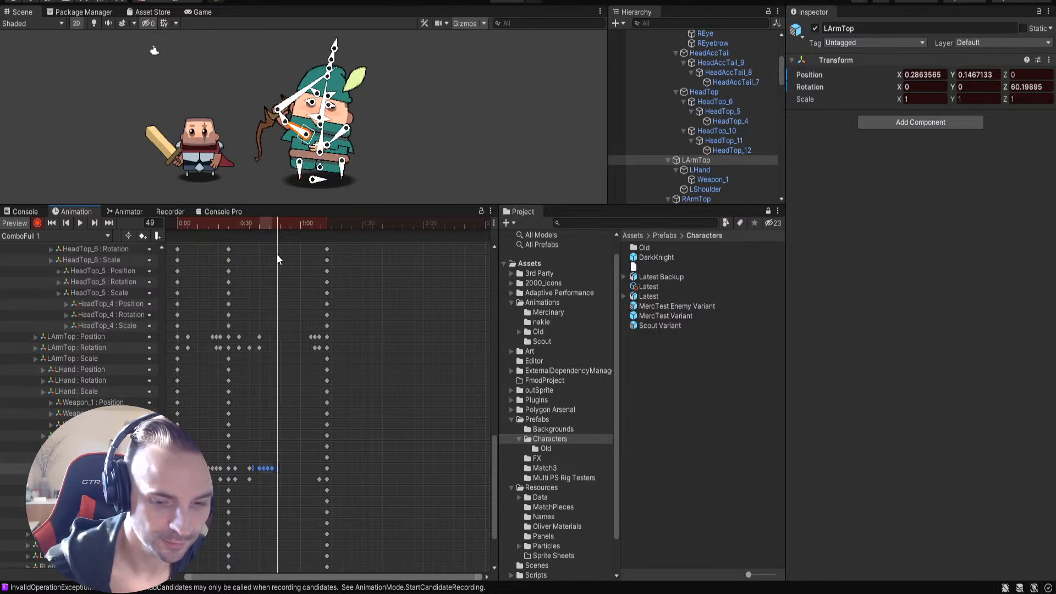
key(ctrl+v)
Step: Key LArmTop's X/Y position at about 0.300/0.220 on frame 45, 0.272/0.136 on frame 50, and 0.287/0.209 on frame 56
mouse_move(276, 227)
mouse_down()
mouse_move(239, 223)
mouse_move(295, 229)
mouse_move(222, 231)
mouse_move(279, 242)
mouse_move(234, 237)
mouse_move(269, 240)
mouse_up()
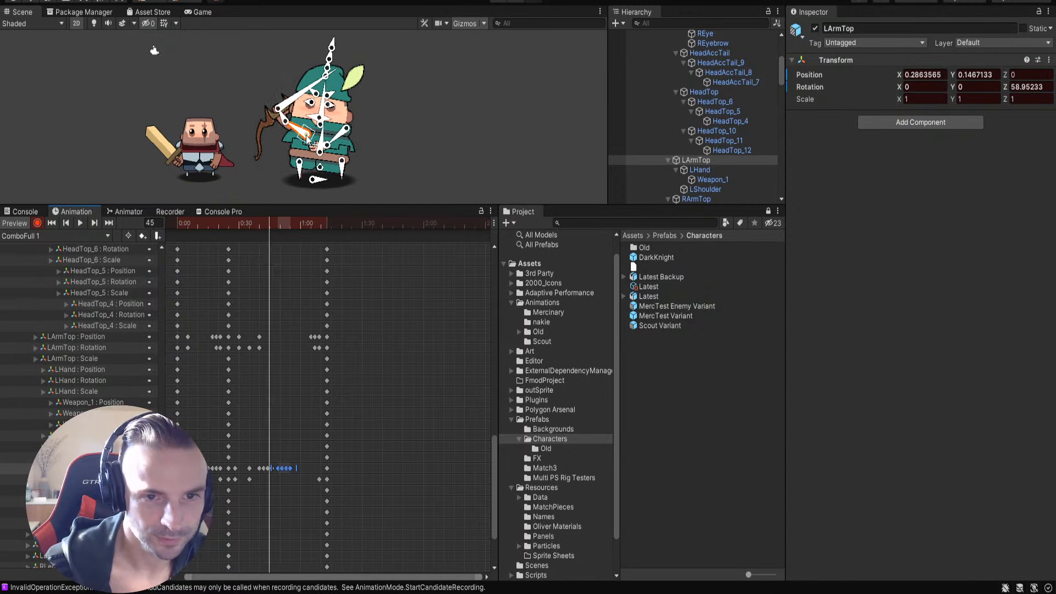
drag(307, 139, 302, 138)
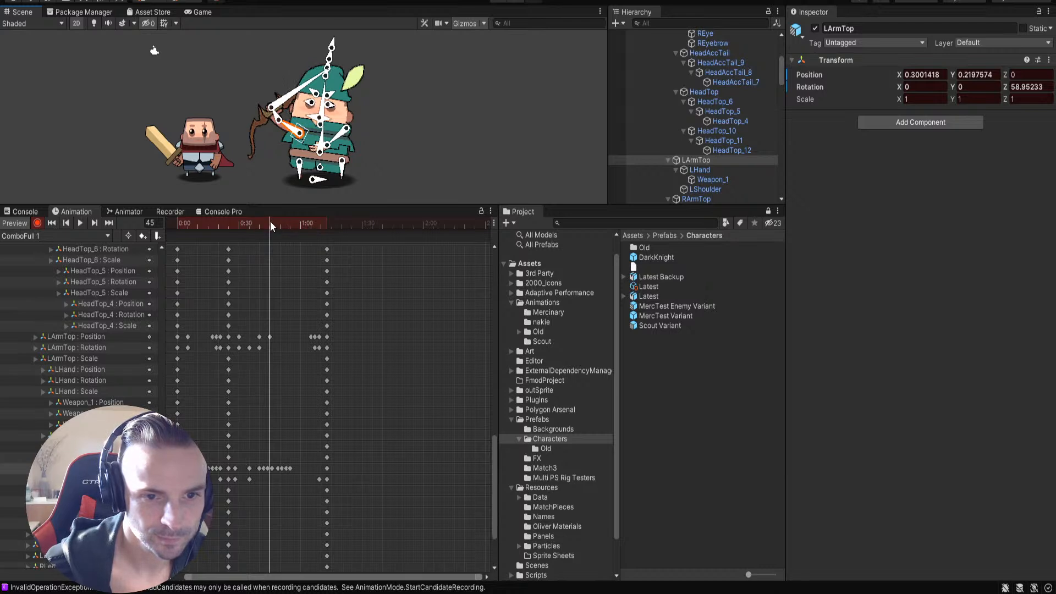
drag(269, 222, 279, 222)
drag(301, 135, 302, 145)
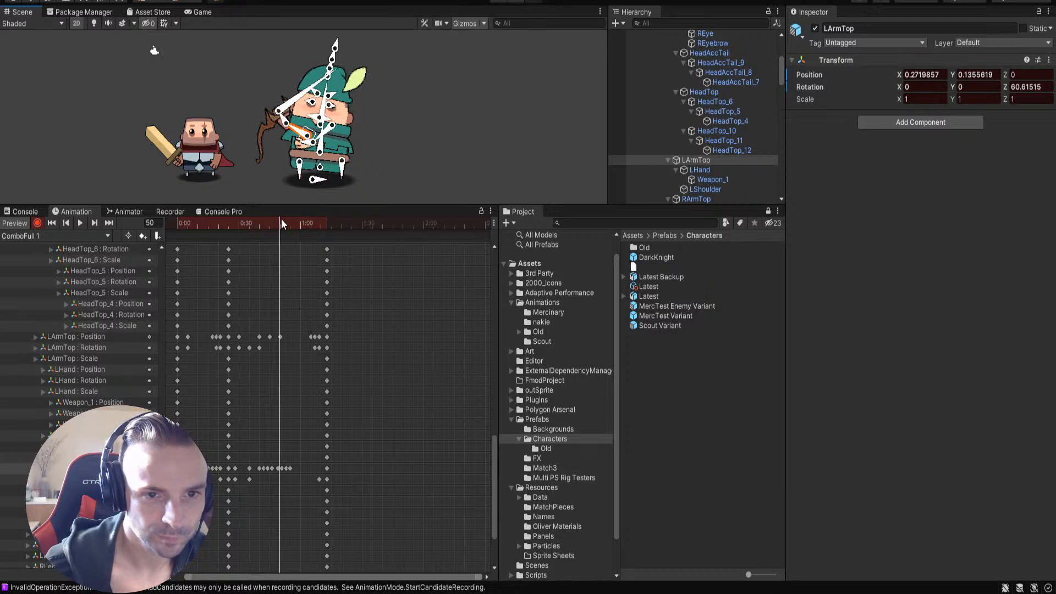
drag(280, 222, 292, 226)
drag(304, 140, 297, 140)
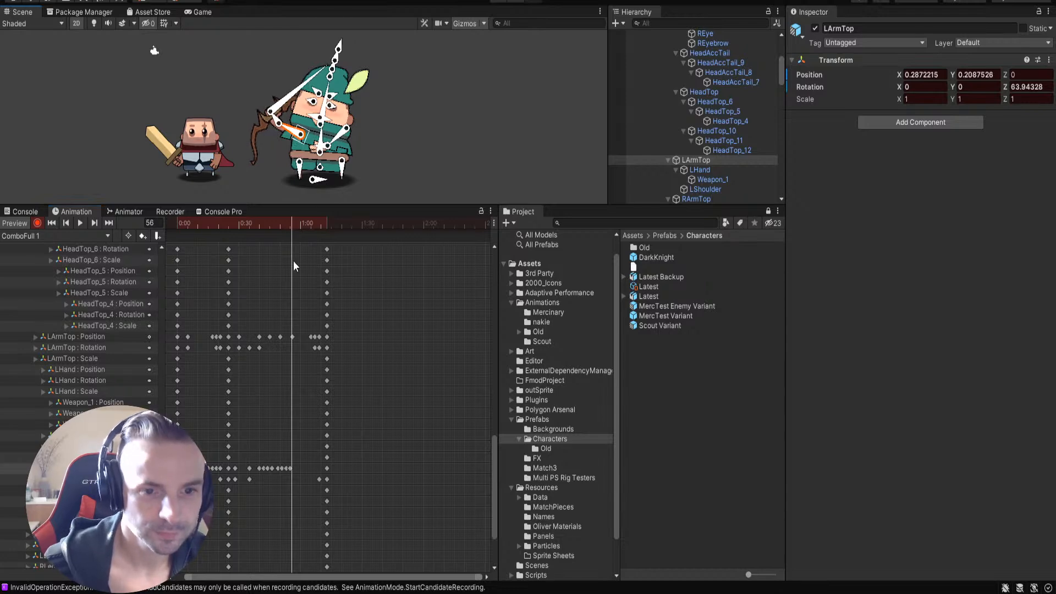
Step: Scrub to frame 67 and play ComboFull 1 to review the LArmTop motion leading into the last keyframes
drag(292, 225, 314, 235)
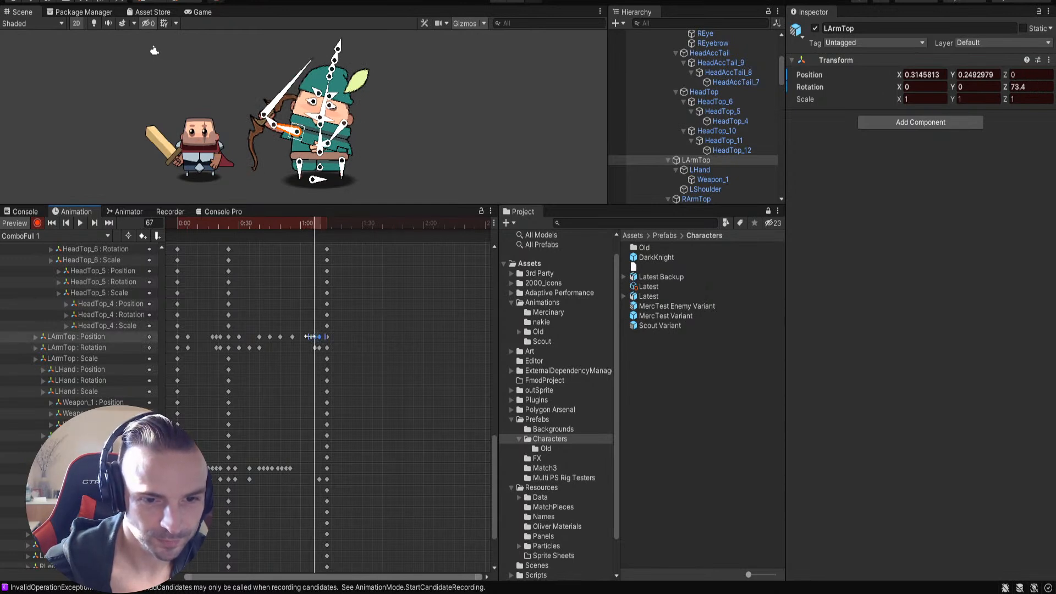
drag(318, 340, 315, 342)
drag(289, 224, 104, 226)
click(81, 222)
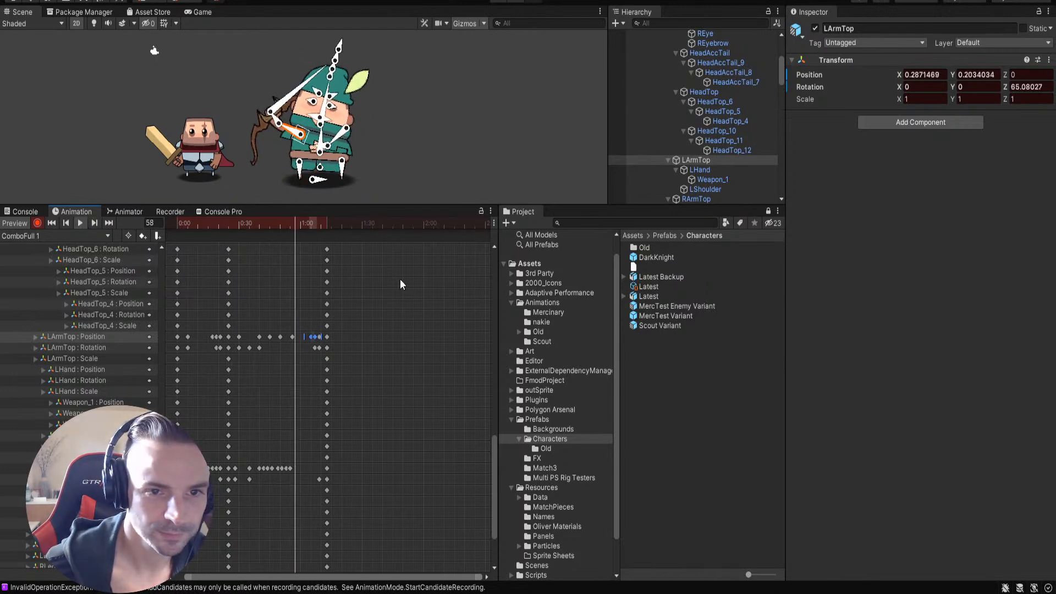
click(255, 229)
click(79, 222)
Step: Delete the LArmTop position and rotation keys between frames 65 and 69, keeping the clip's final keys
click(301, 336)
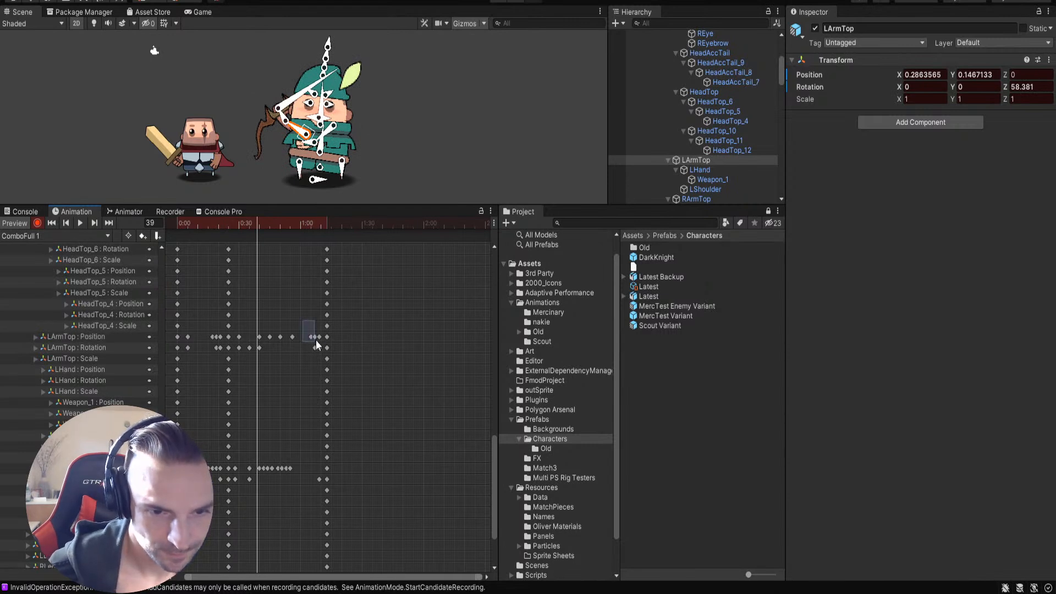
drag(321, 341, 321, 341)
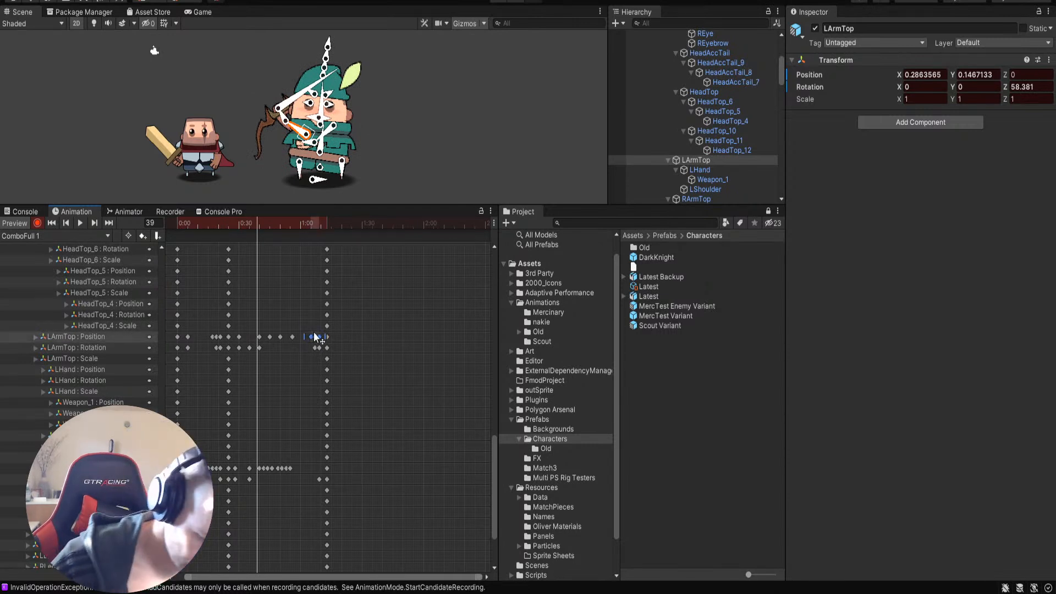
drag(253, 230, 315, 236)
drag(309, 343, 323, 362)
key(Delete)
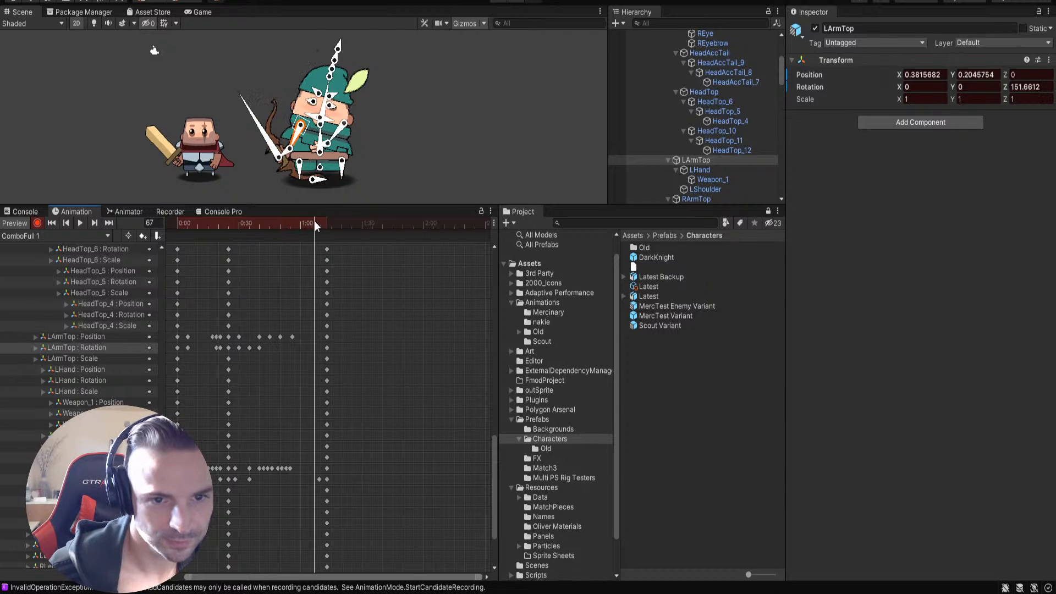
Step: Scrub around frame 59 to check the arm, and undo the deletion of the LArmTop rotation keys
drag(286, 226, 298, 250)
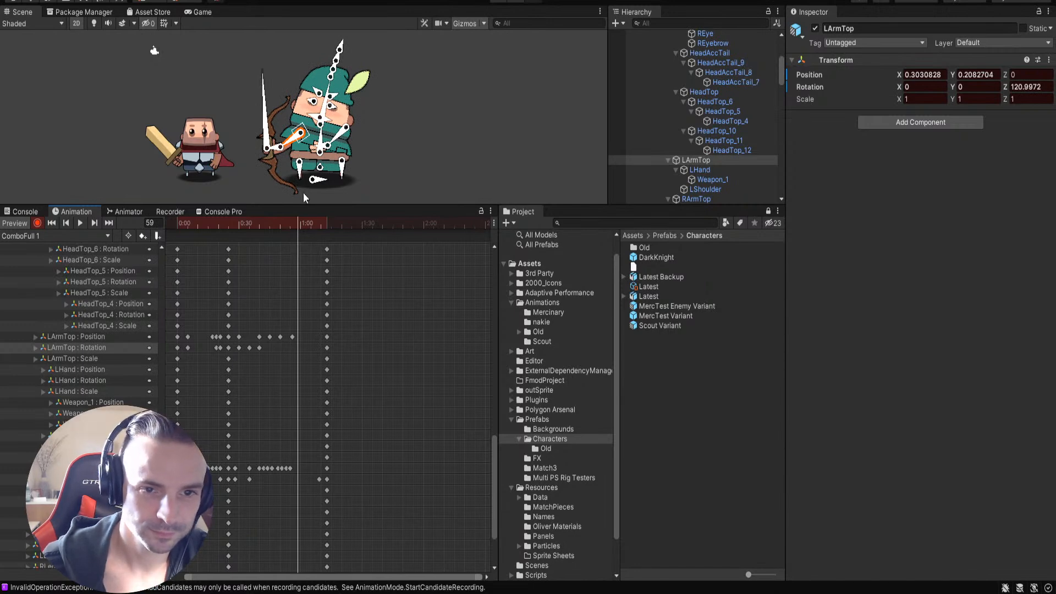
drag(291, 223, 298, 246)
key(ctrl+z)
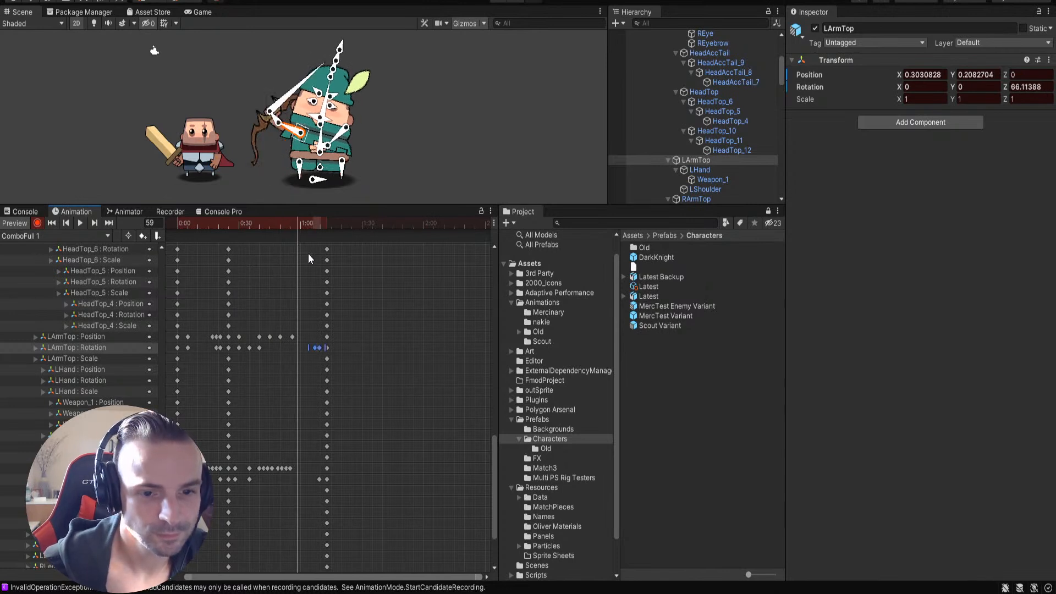
Step: Try moving the LArmTop rotation keys at frames 67 and 69 to frame 56, and delete the resulting key there
click(274, 383)
click(314, 347)
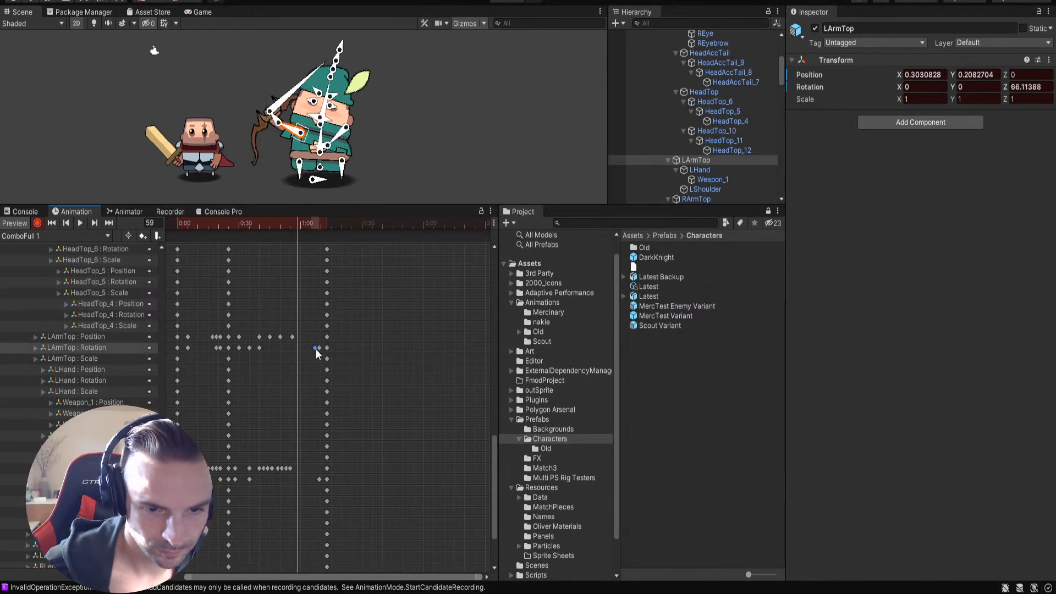
drag(315, 348, 292, 351)
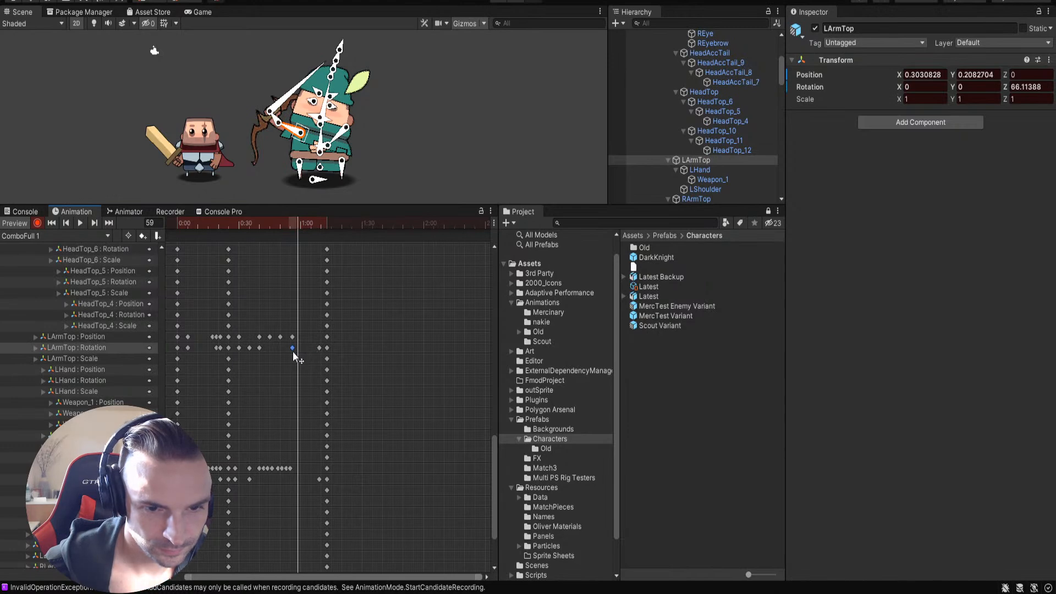
drag(302, 225, 295, 258)
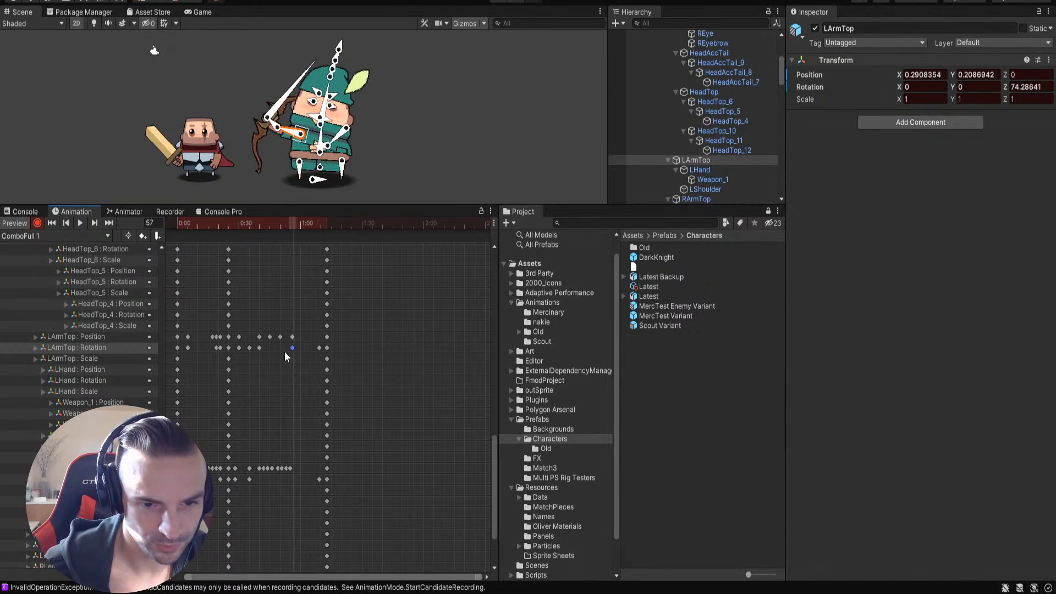
drag(319, 348, 292, 354)
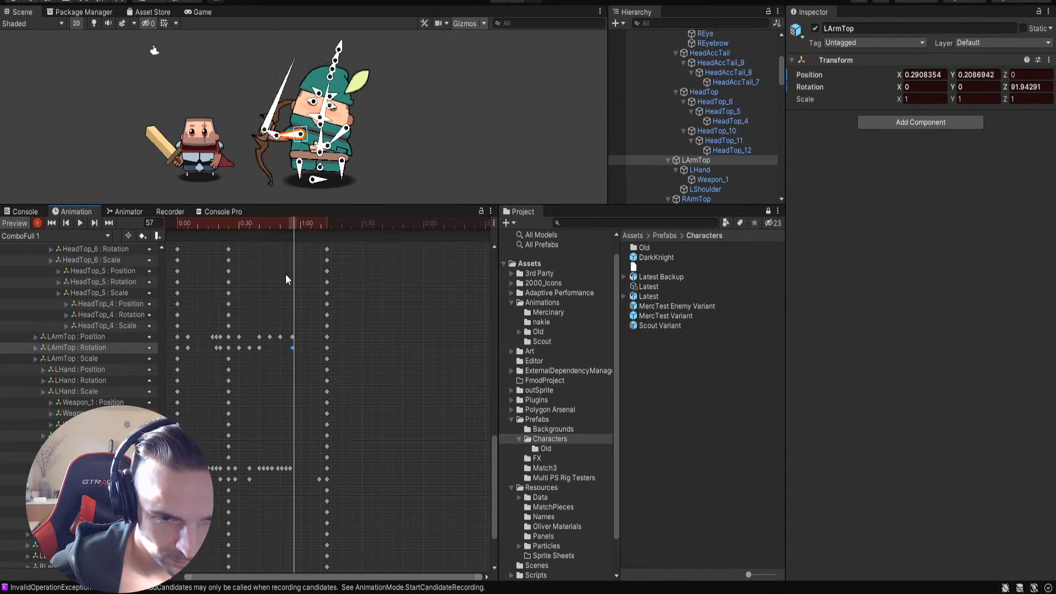
drag(300, 219, 292, 242)
key(Delete)
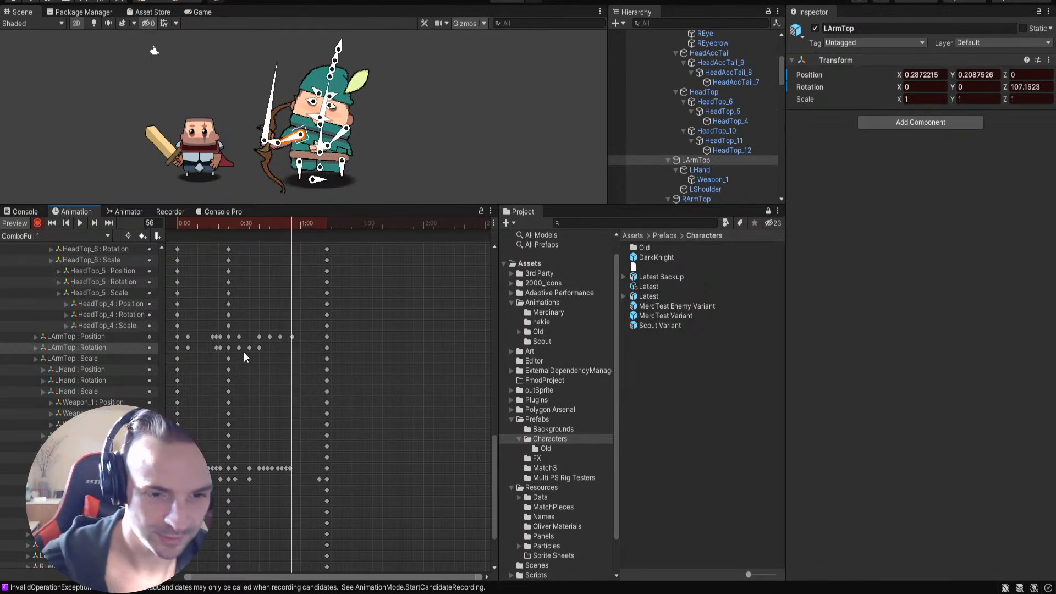
Step: Copy the LArmTop rotation key from frame 40 to frame 56, and rotate the arm there to about 82.3° on Z
click(260, 350)
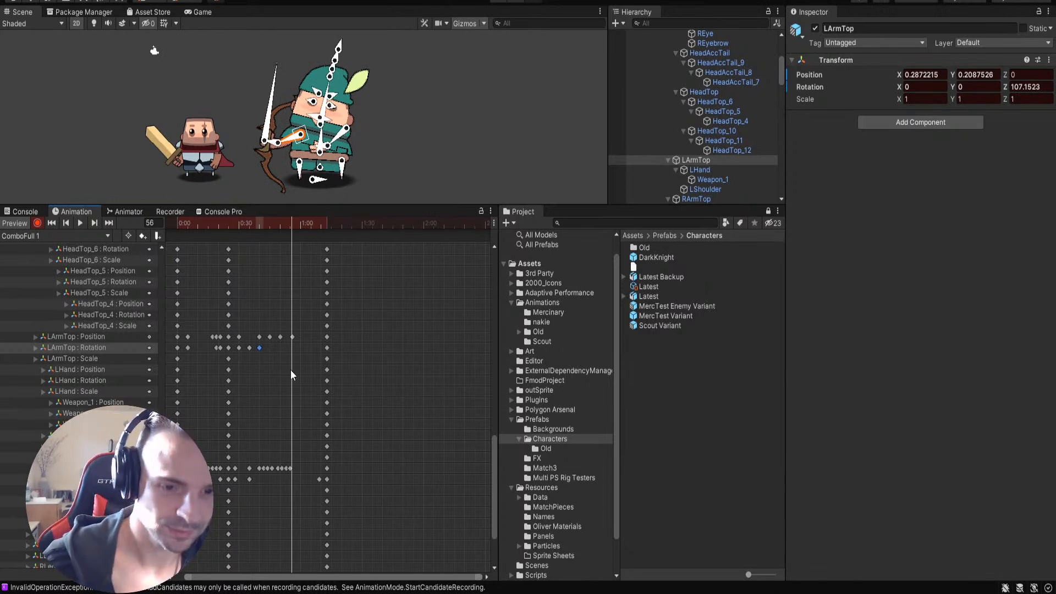
click(299, 350)
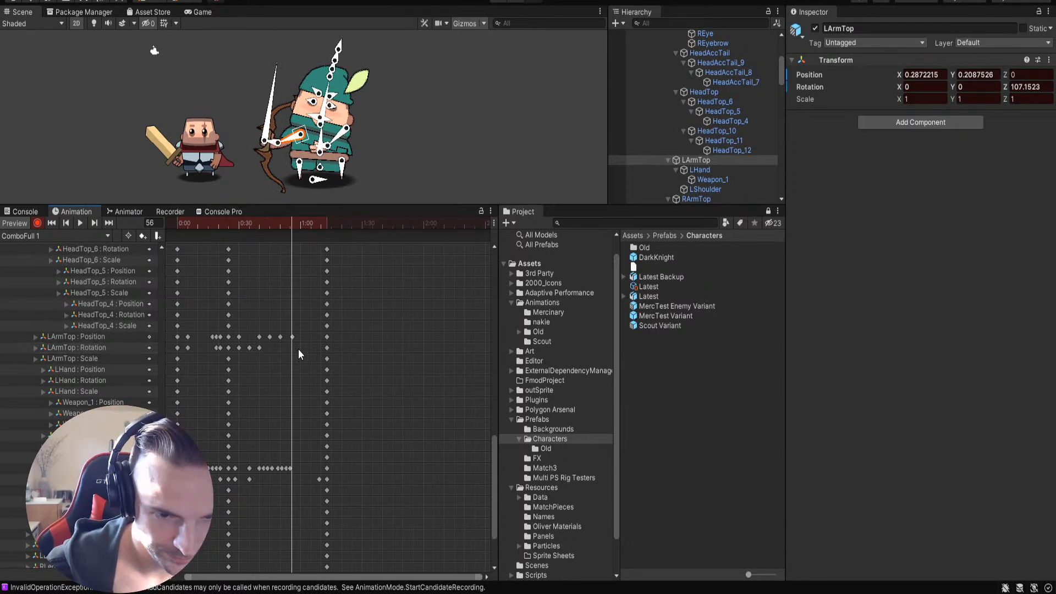
key(ctrl+v)
mouse_move(296, 229)
mouse_down()
mouse_move(227, 225)
mouse_move(291, 236)
mouse_up()
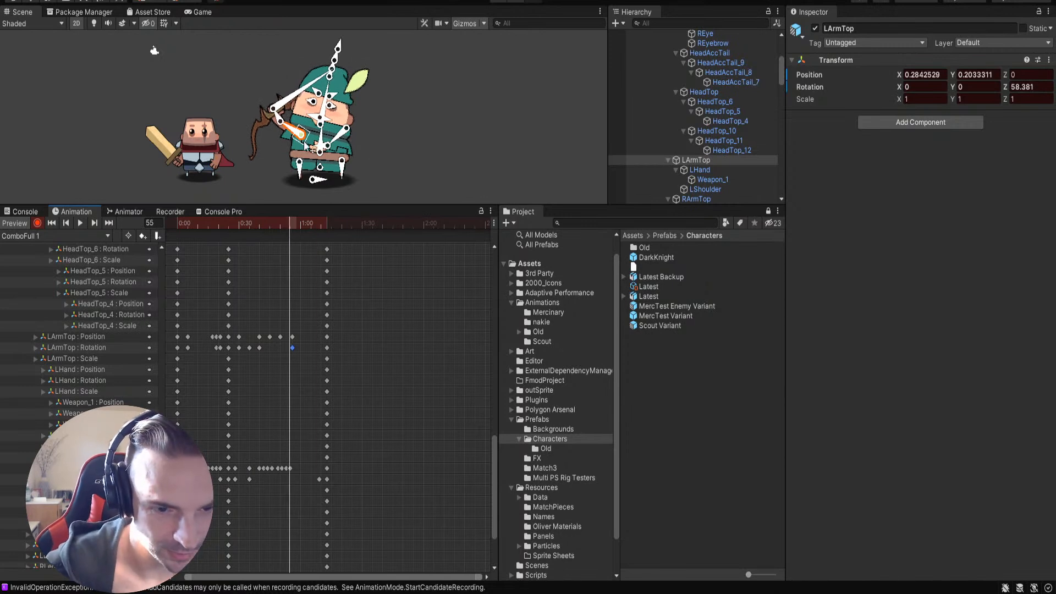
drag(294, 224, 292, 225)
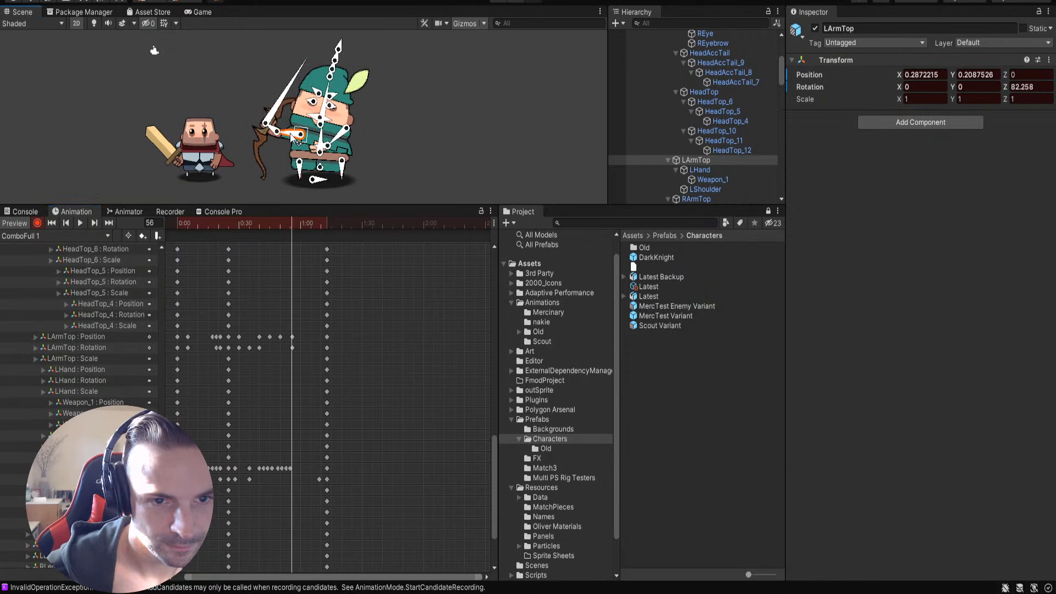
Step: Play ComboFull 1 from the start, and rotate LArmTop at frame 56 to about 66.8° on Z
drag(291, 226, 113, 249)
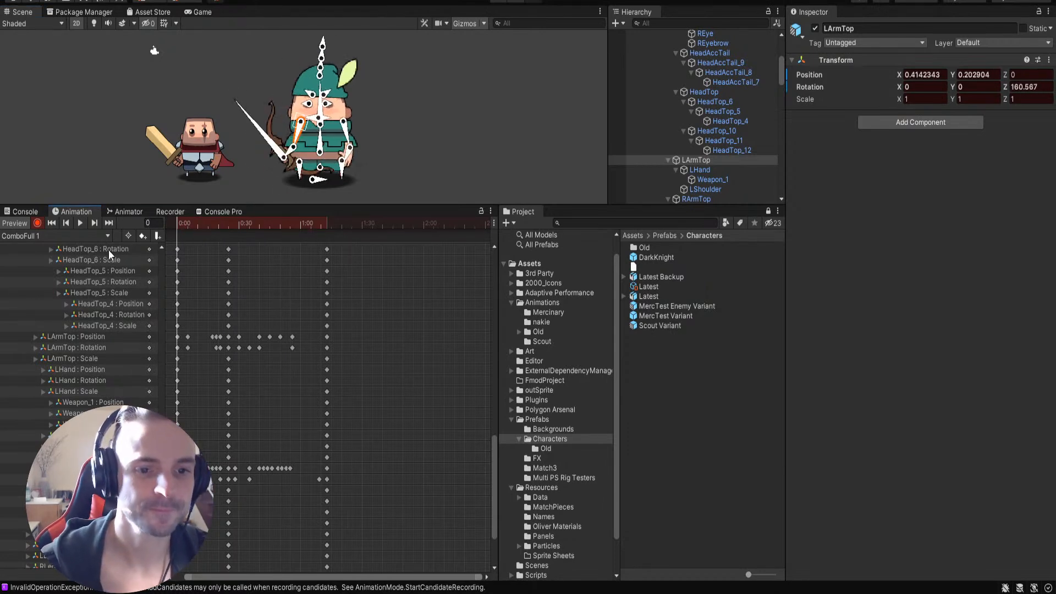
click(82, 222)
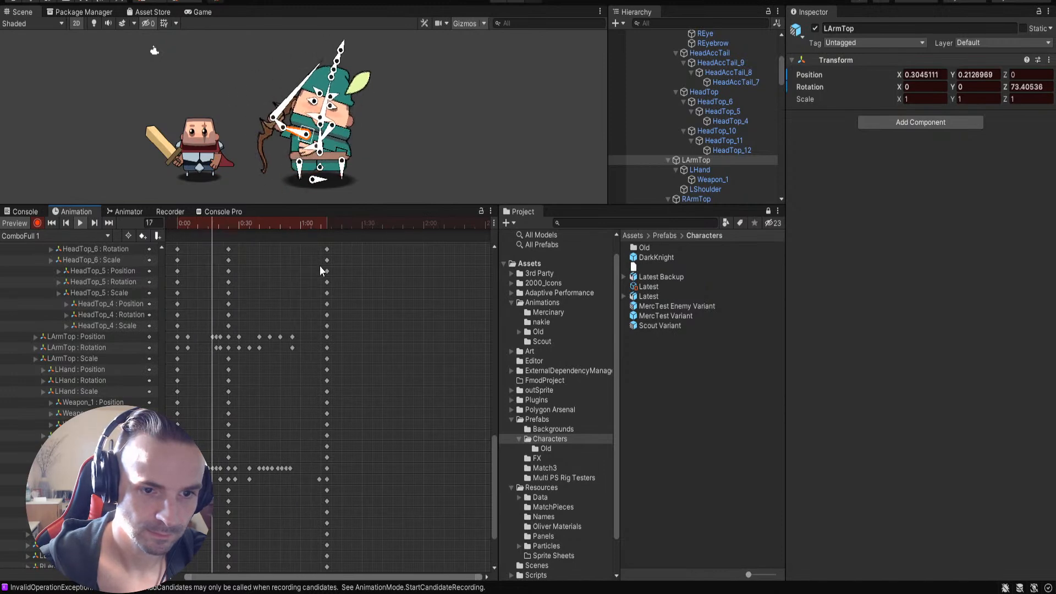
click(223, 226)
drag(222, 223, 292, 230)
drag(290, 134, 297, 136)
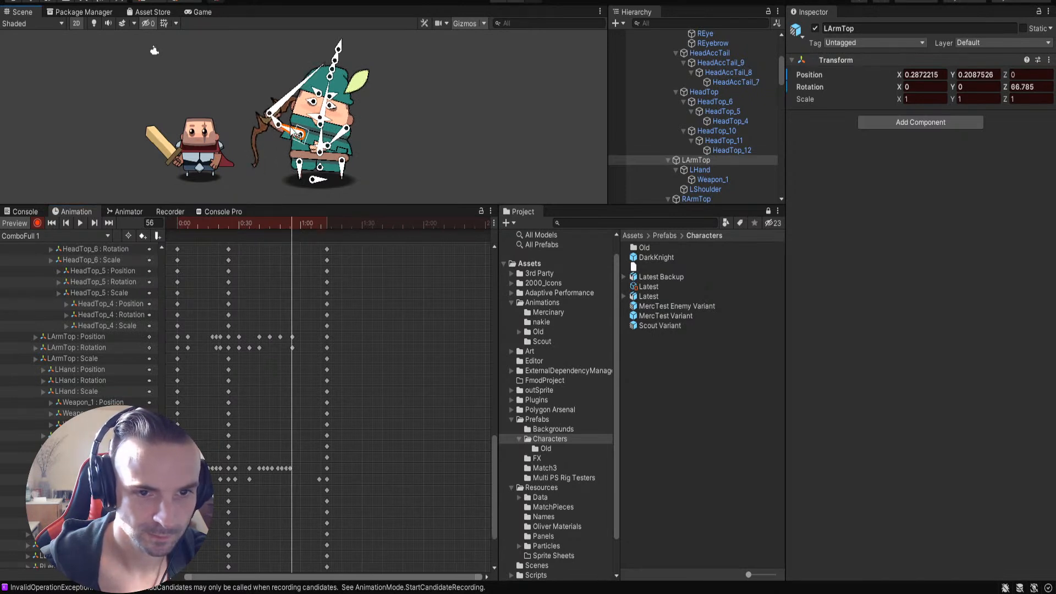
mouse_move(292, 224)
mouse_down()
mouse_move(237, 226)
mouse_move(292, 233)
mouse_up()
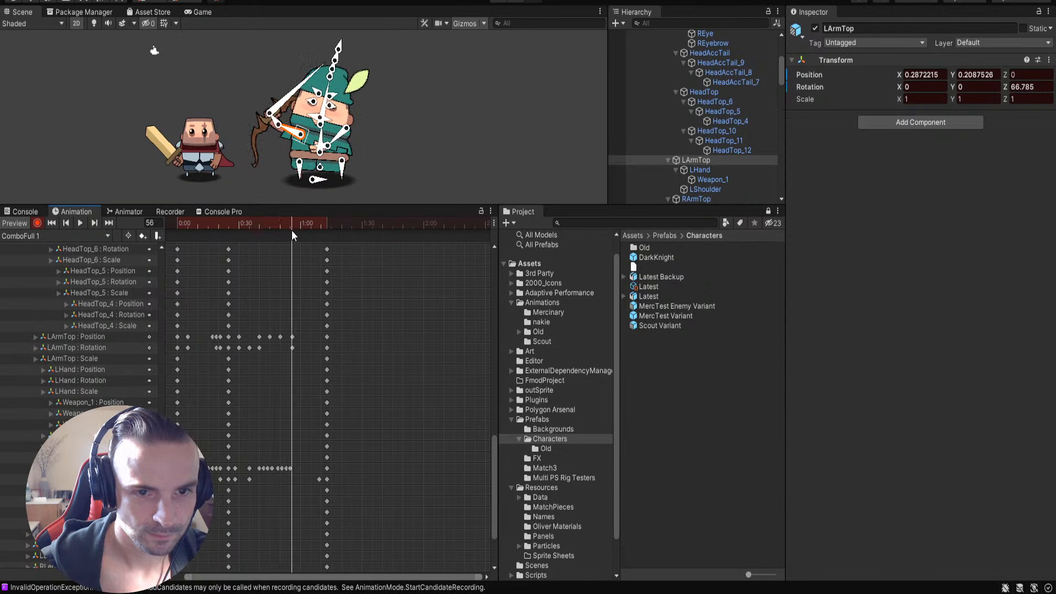
Step: Rotate LArmTop at frame 56 to about 58.4° on Z, and play ComboFull 1 to check the arm motion
drag(297, 135, 297, 136)
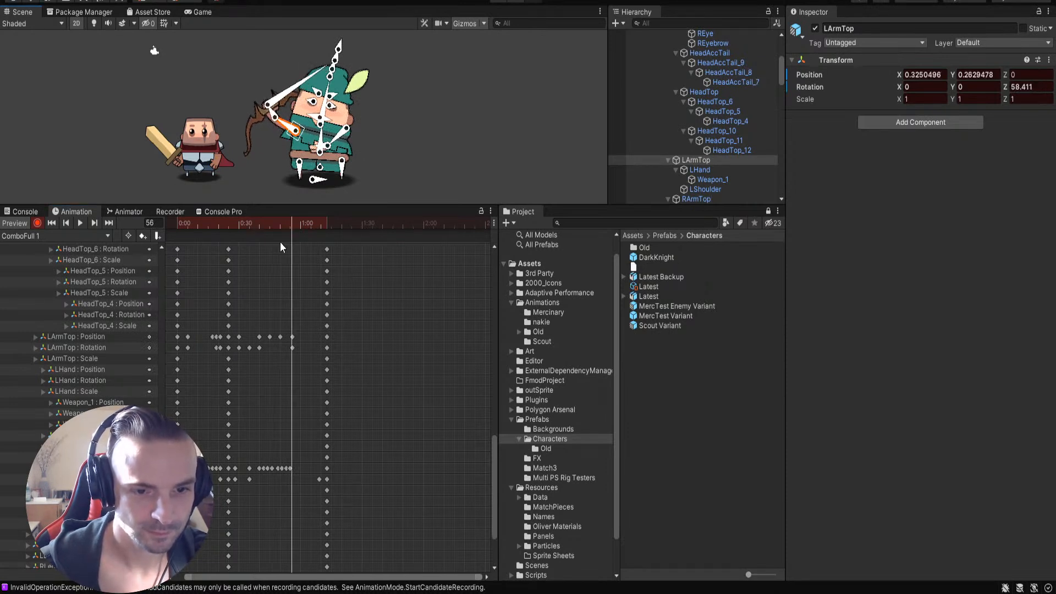
drag(290, 225, 327, 248)
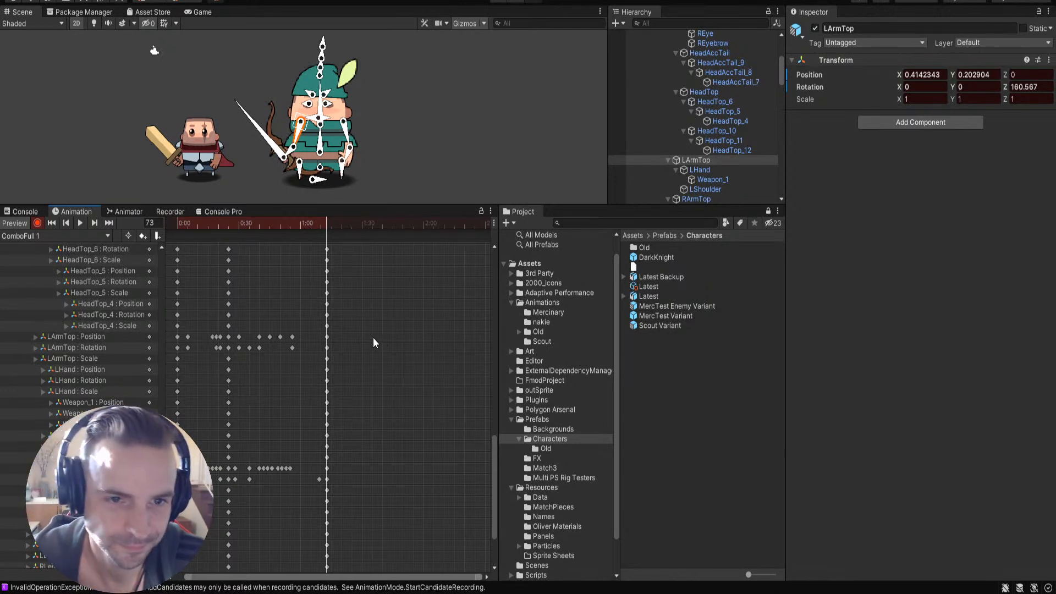
click(445, 133)
click(80, 223)
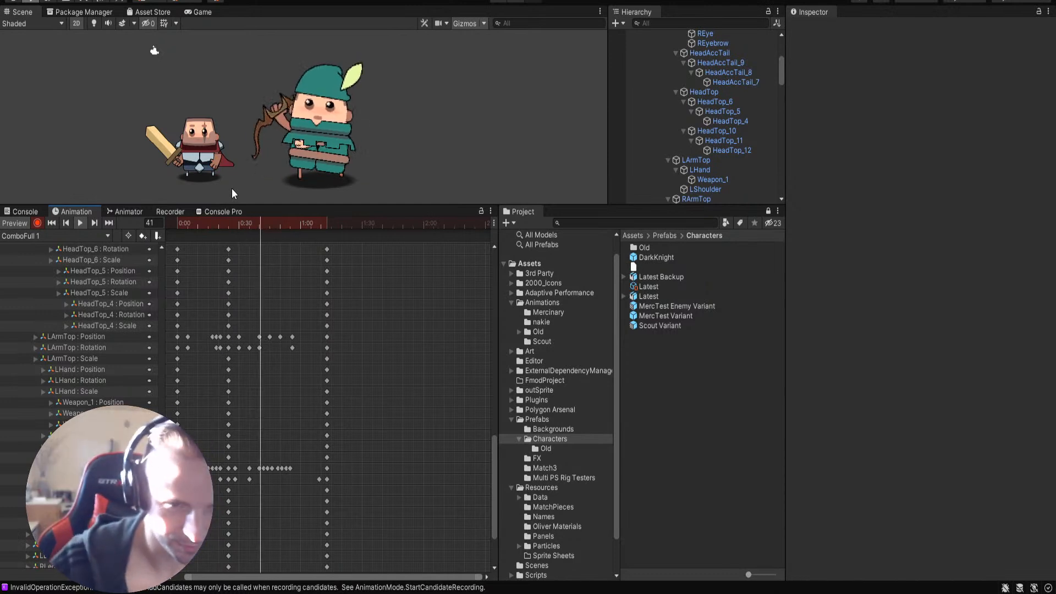
click(229, 226)
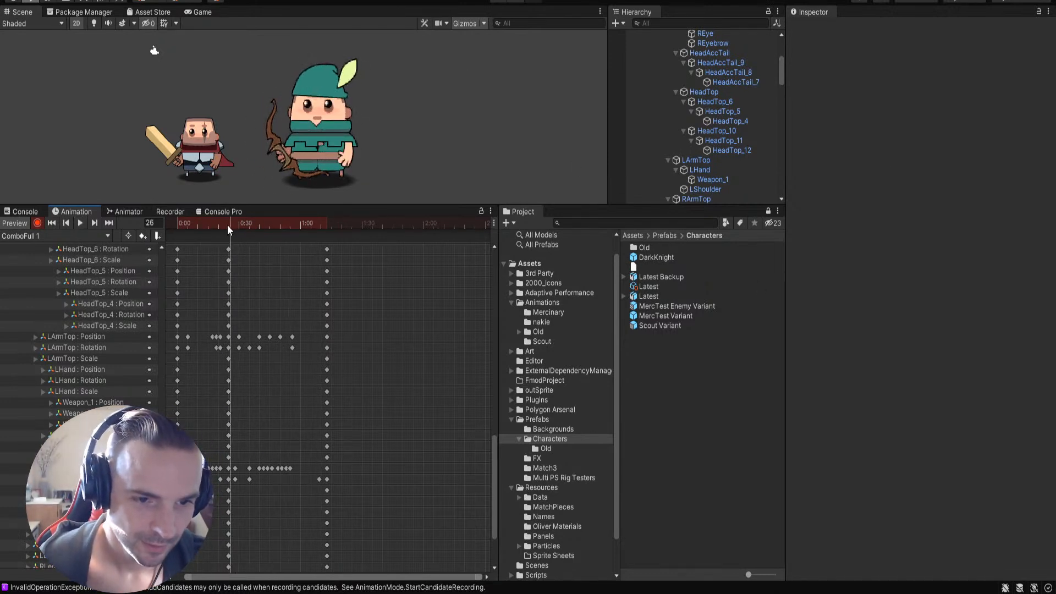
drag(238, 225, 219, 251)
Step: Shift the closing group of keys in ComboFull 1 six frames earlier, so its last keys sit at frame 67
scroll(268, 530, up, 2)
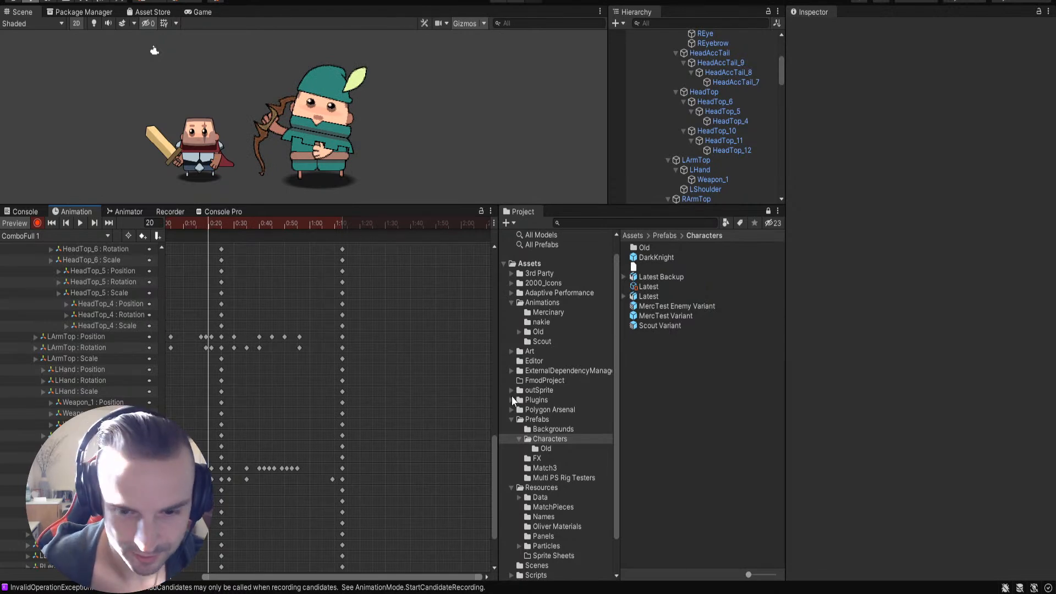
drag(493, 467, 487, 278)
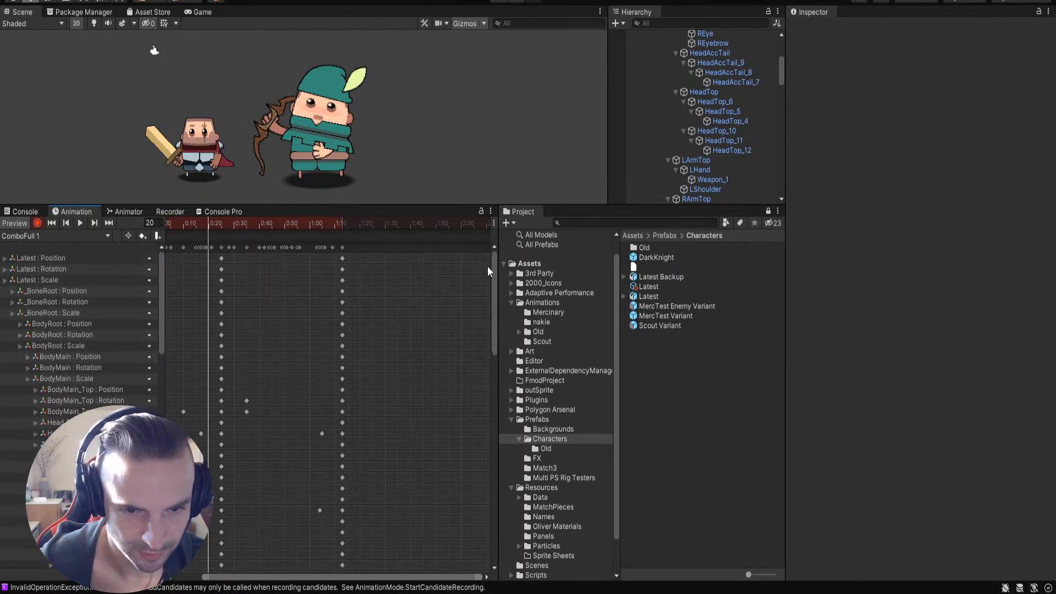
drag(307, 247, 328, 253)
drag(258, 230, 296, 245)
click(434, 153)
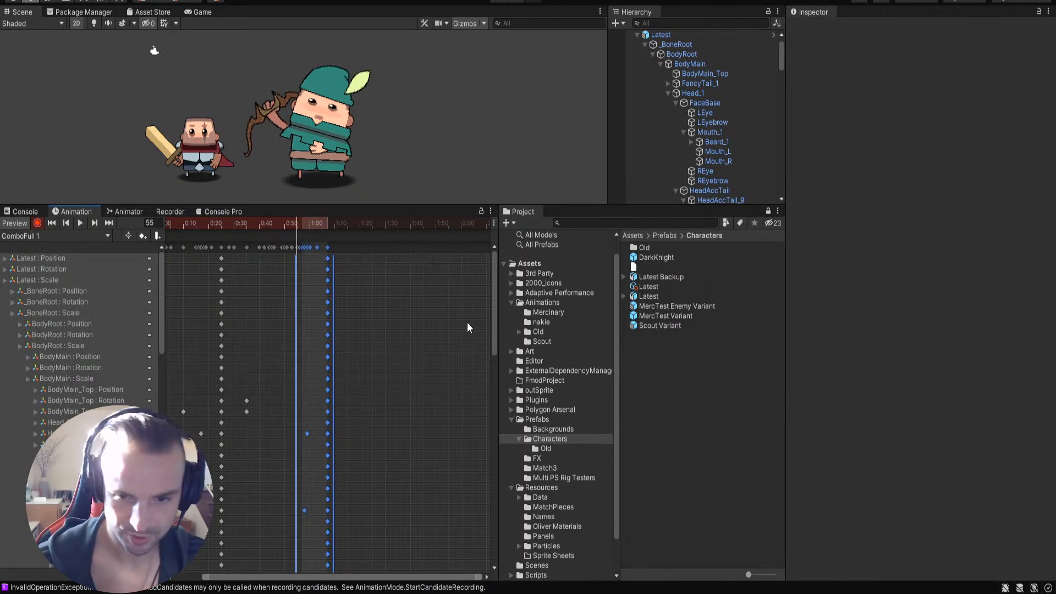
Step: Copy the two Mouth_1 scale keys at frames 57 and 60, and paste them from frame 43
drag(493, 310, 497, 375)
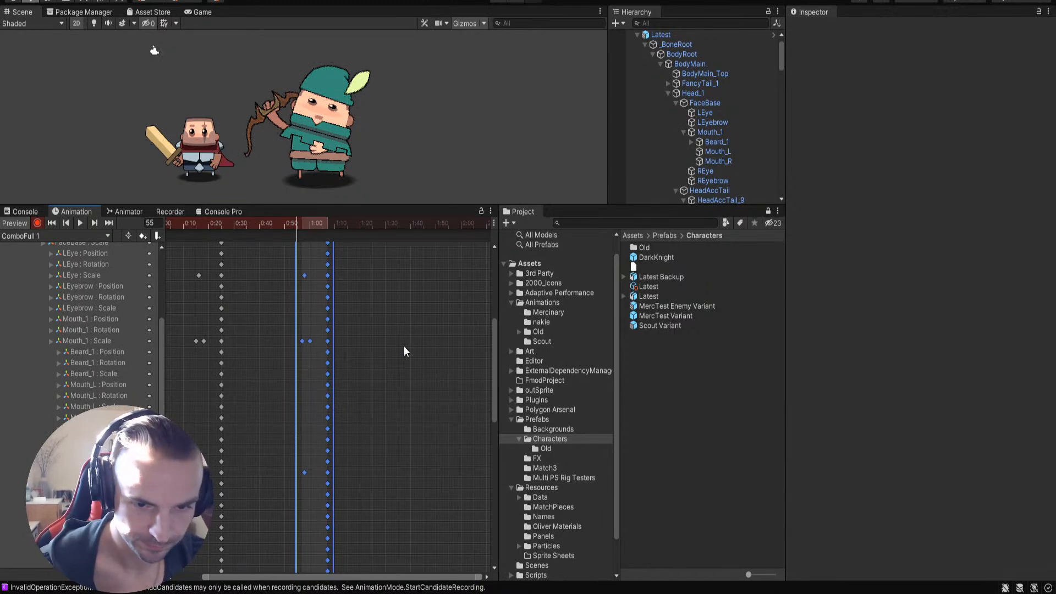
click(304, 349)
drag(301, 338, 298, 338)
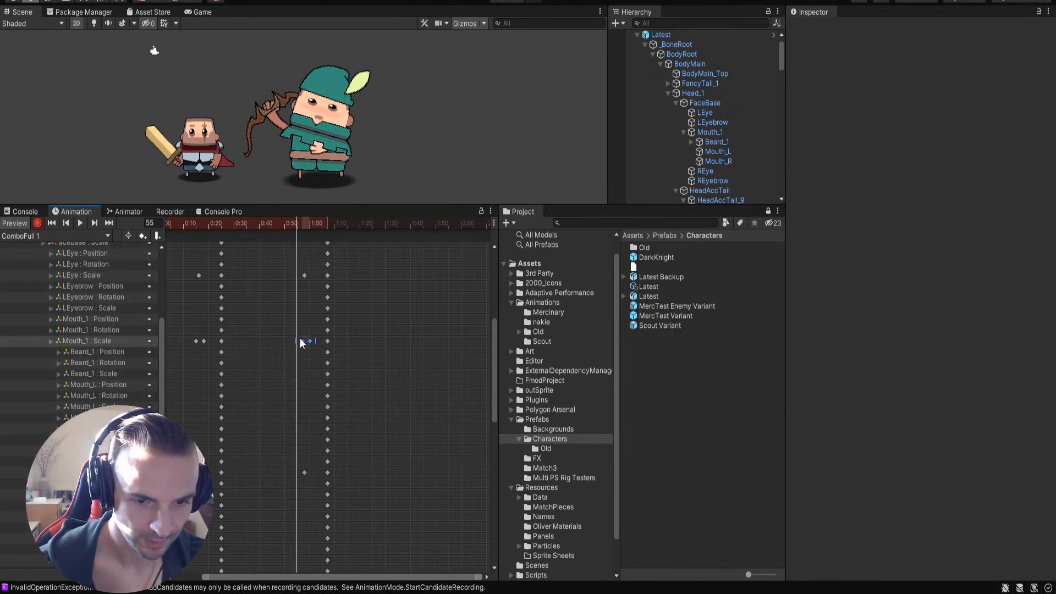
drag(293, 222, 266, 250)
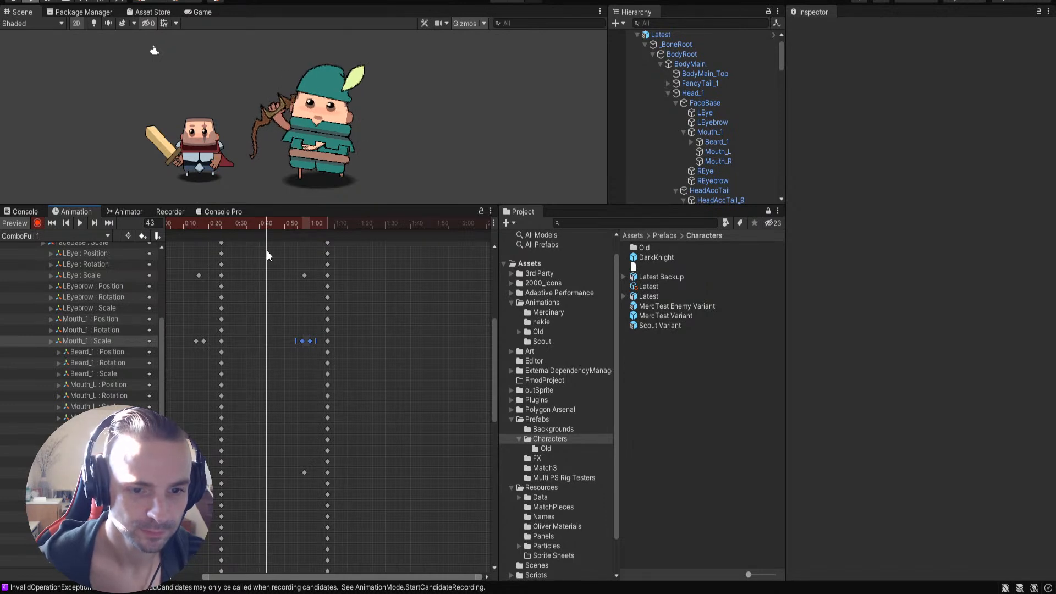
key(ctrl+v)
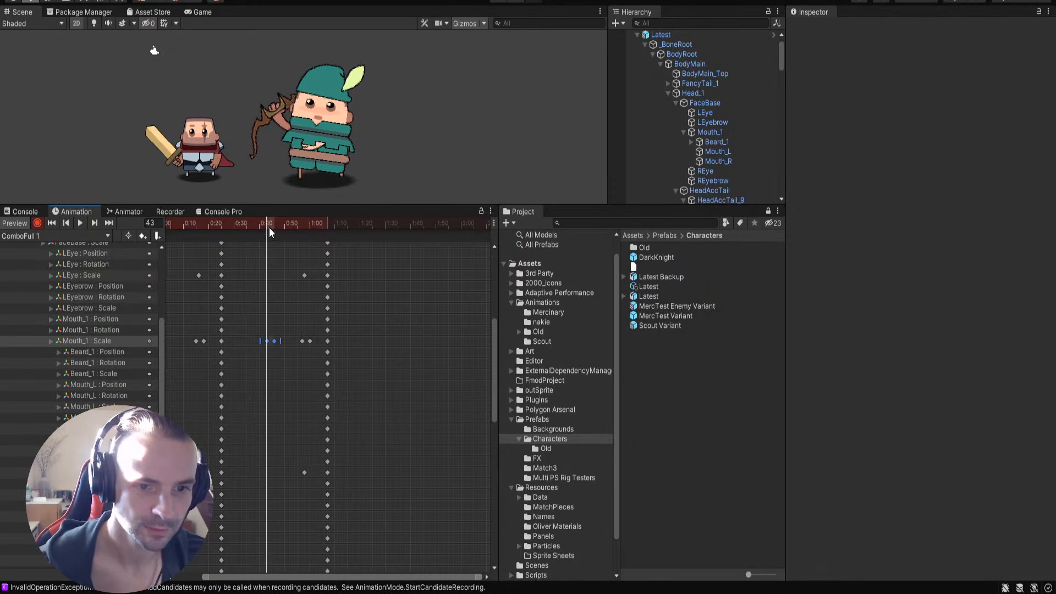
Step: Paste the Mouth_1 scale keys again from frame 52, and delete the original pair at frames 57 and 60
drag(268, 225, 286, 229)
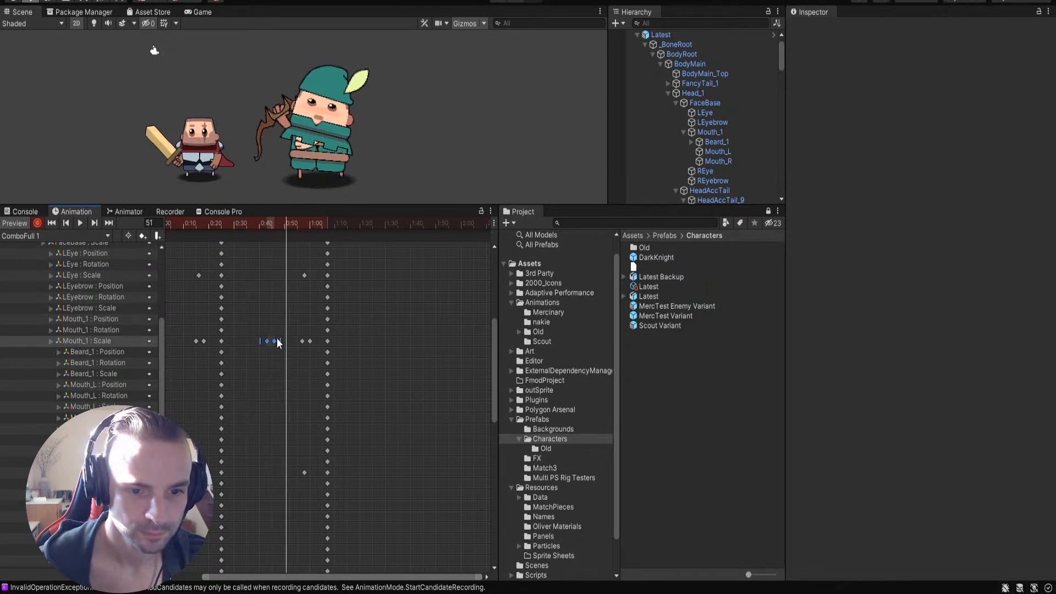
drag(286, 229, 289, 228)
key(ctrl+v)
click(311, 342)
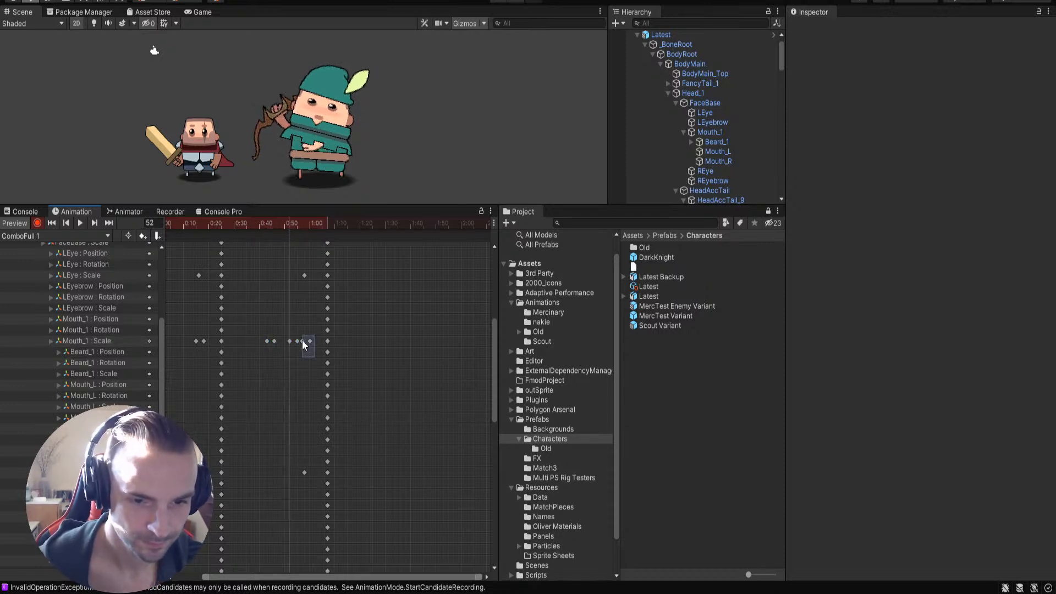
key(Delete)
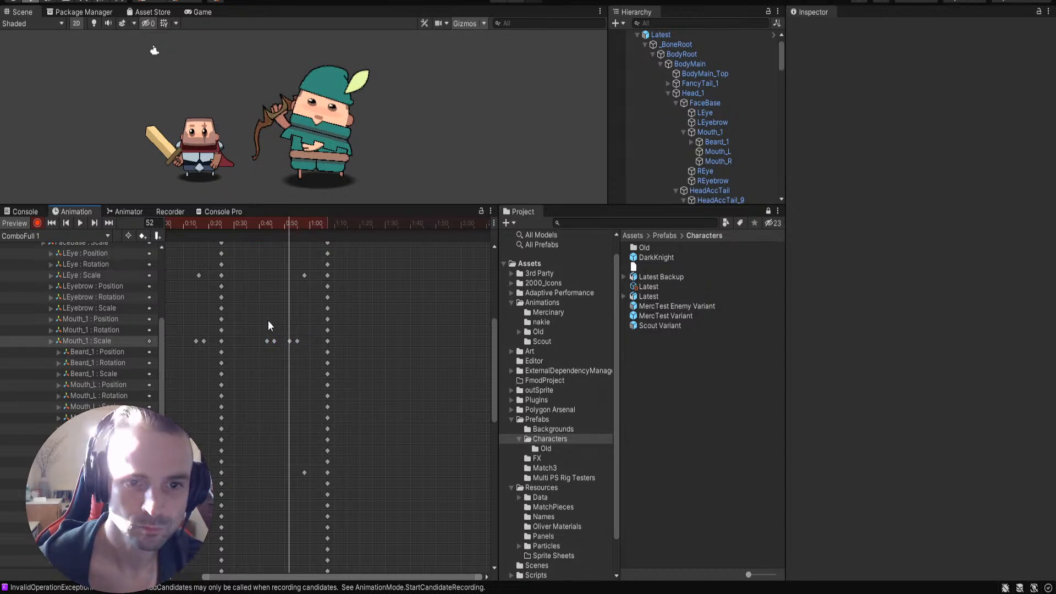
Step: Set the Mouth_1 scale at frame 55 to 1.5 on Y
click(289, 341)
mouse_move(291, 224)
mouse_down()
mouse_move(261, 235)
mouse_move(307, 237)
mouse_move(298, 244)
mouse_up()
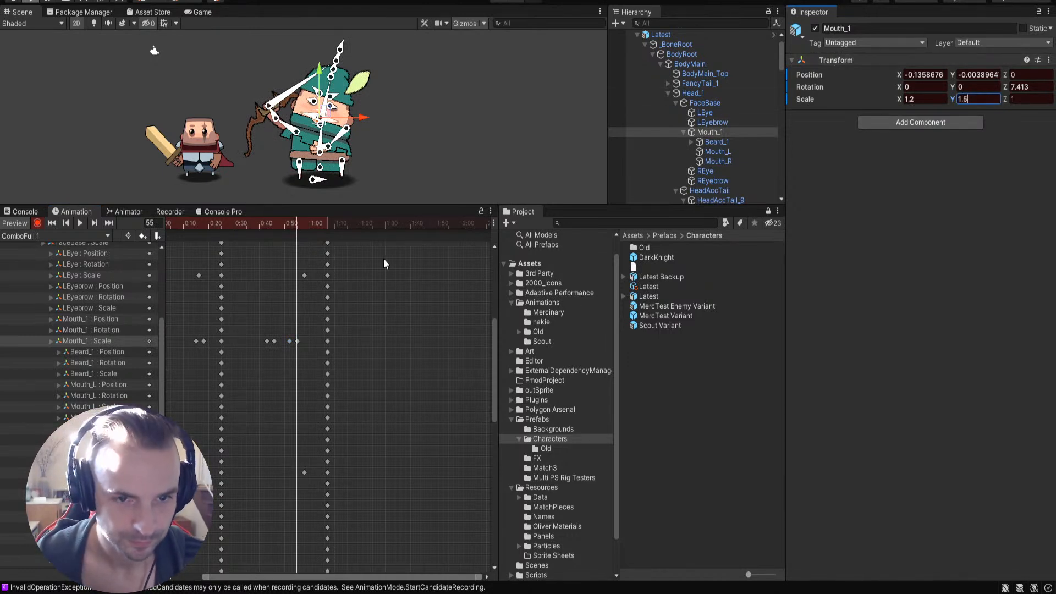
key(Return)
click(445, 129)
Step: Play ComboFull 1 and scrub back to frame 48 to check the mouth and body motion
drag(311, 223, 198, 271)
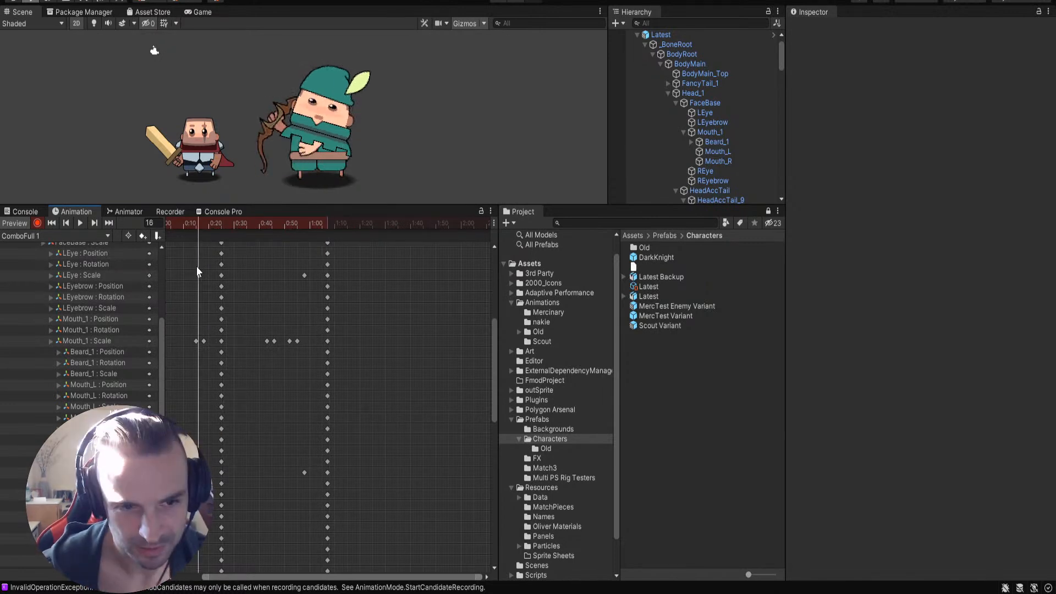
click(80, 223)
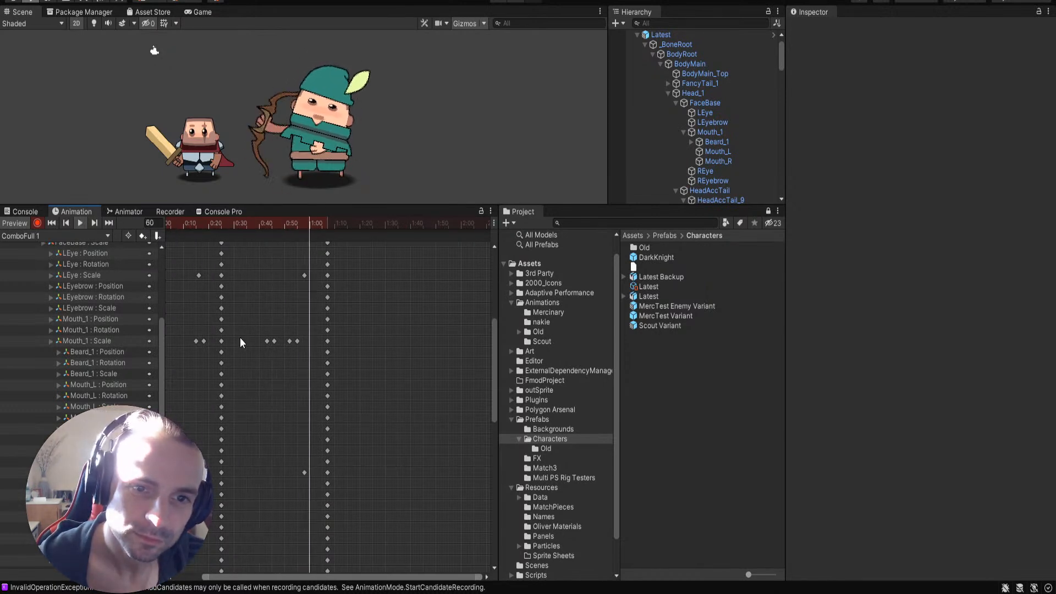
click(78, 223)
click(297, 225)
drag(296, 227, 280, 243)
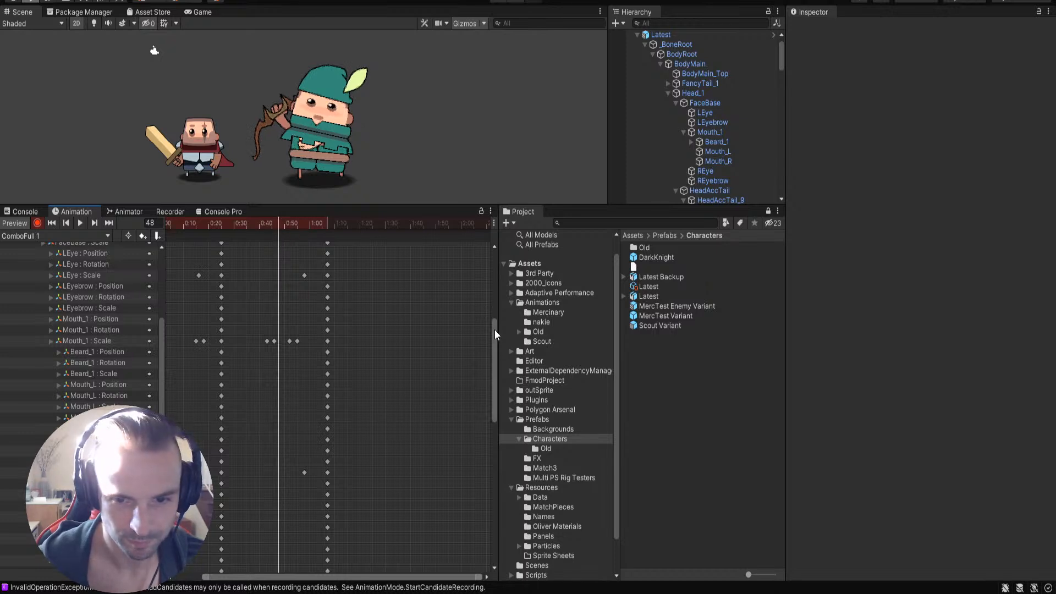
Step: Copy the BodyMain_Top rotation key from frame 35 to frame 55, and scrub back to frame 25
click(324, 167)
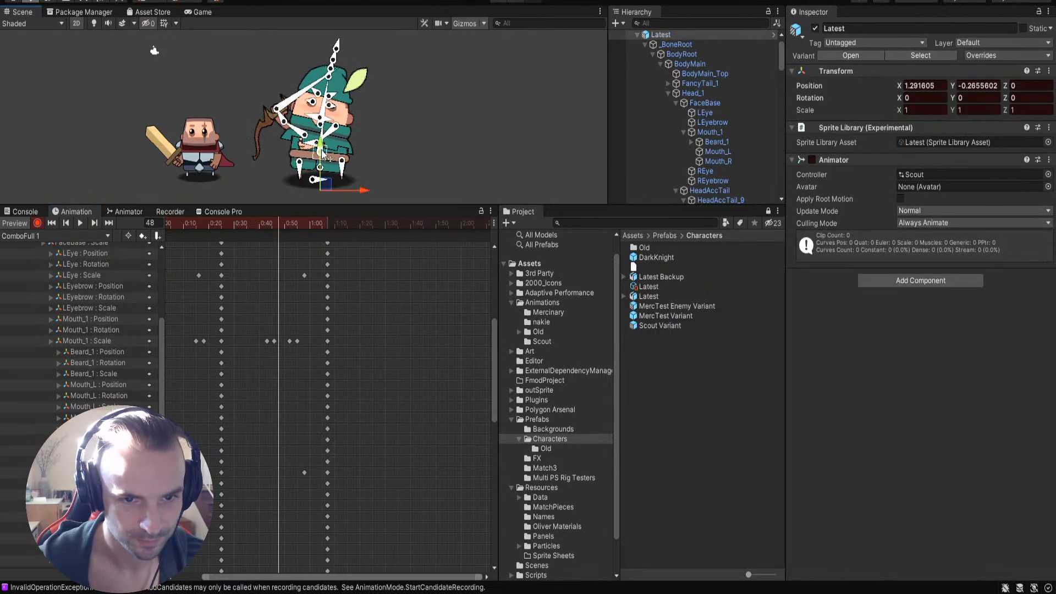
click(325, 155)
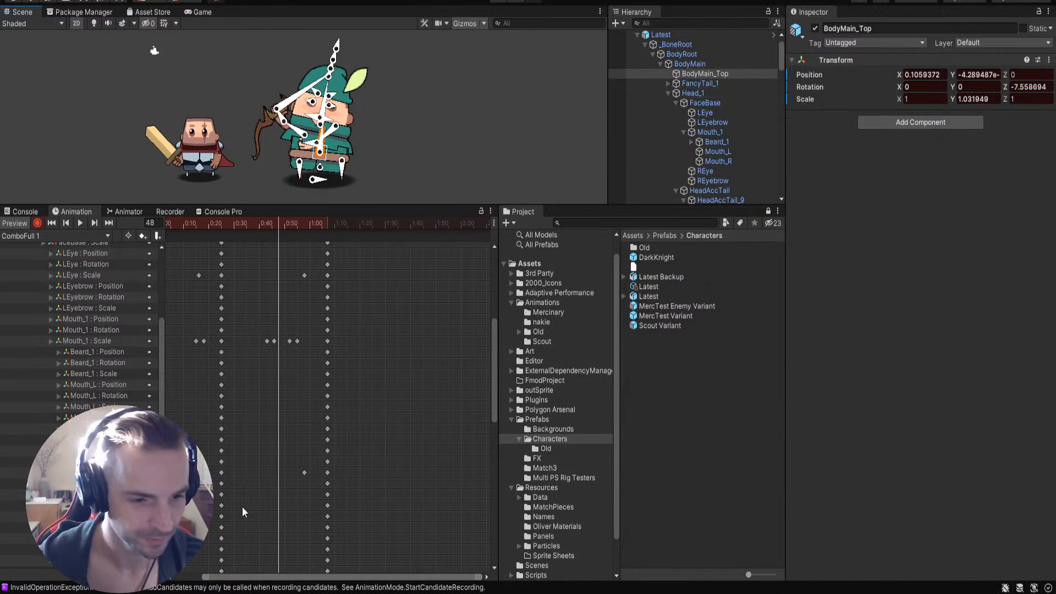
scroll(77, 308, up, 5)
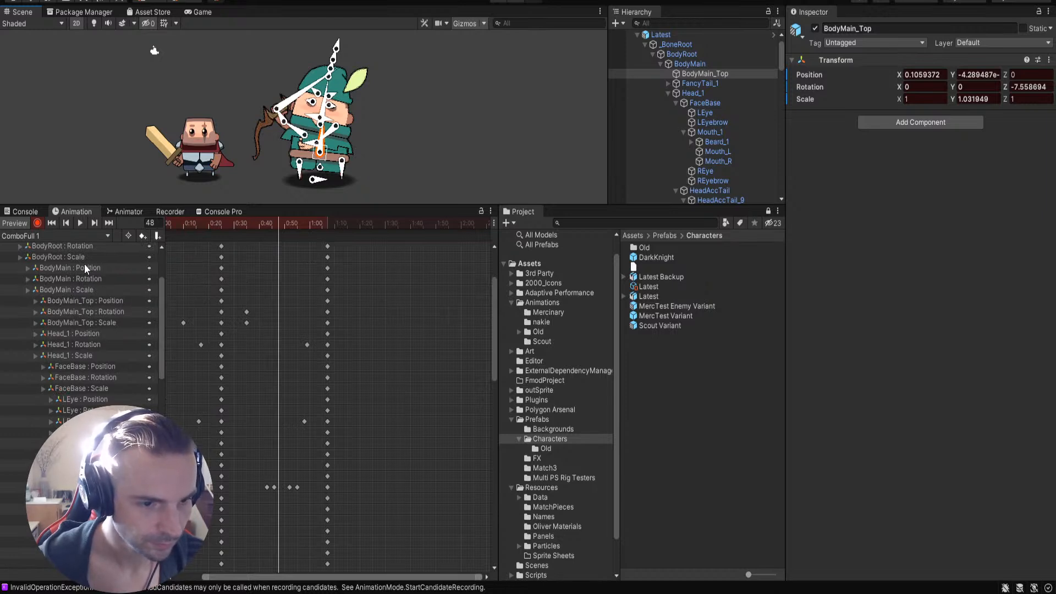
click(85, 279)
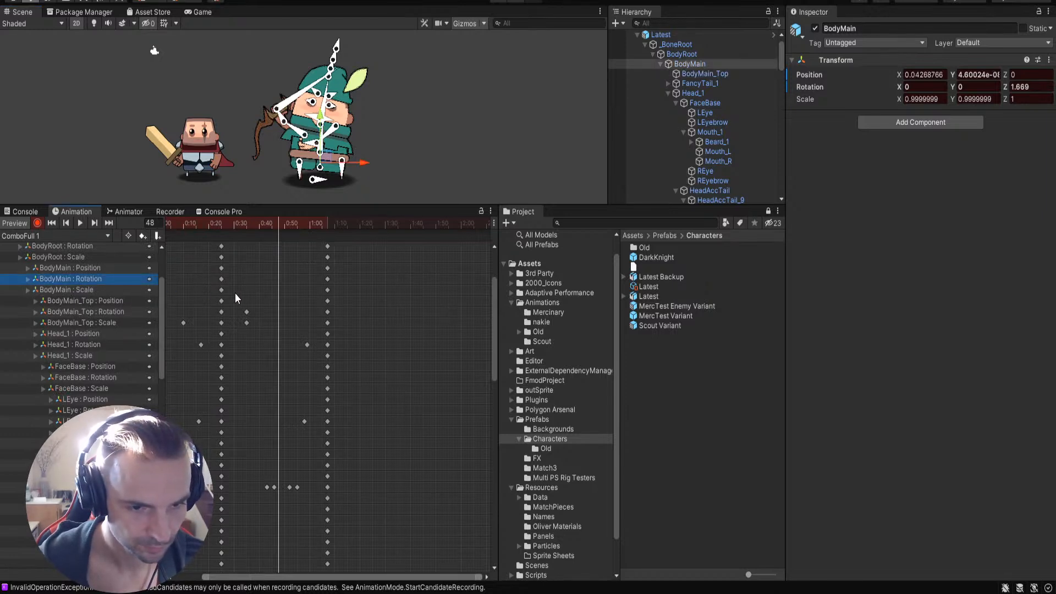
scroll(496, 335, up, 3)
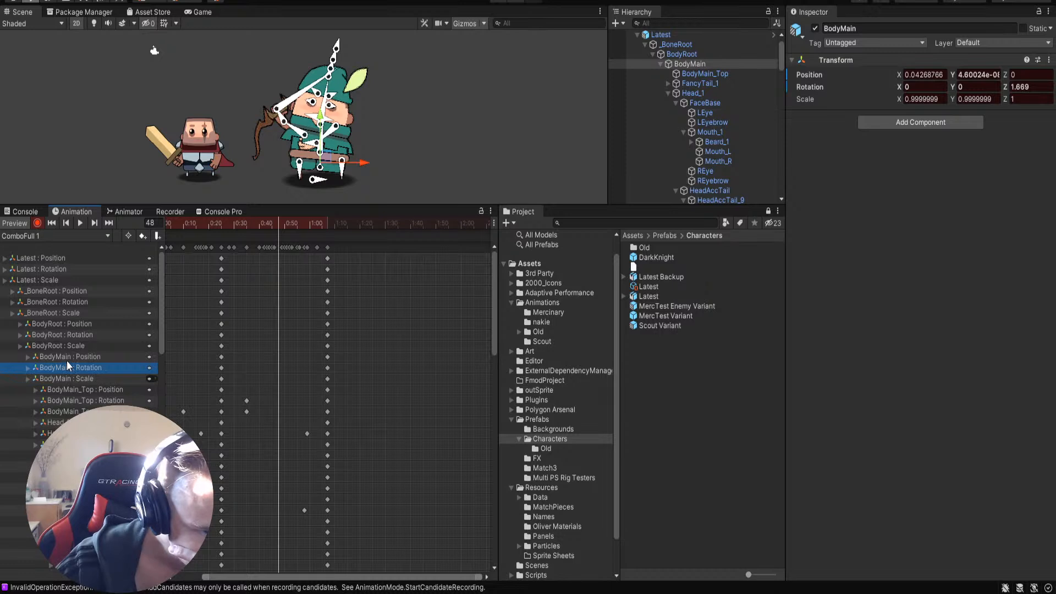
click(88, 390)
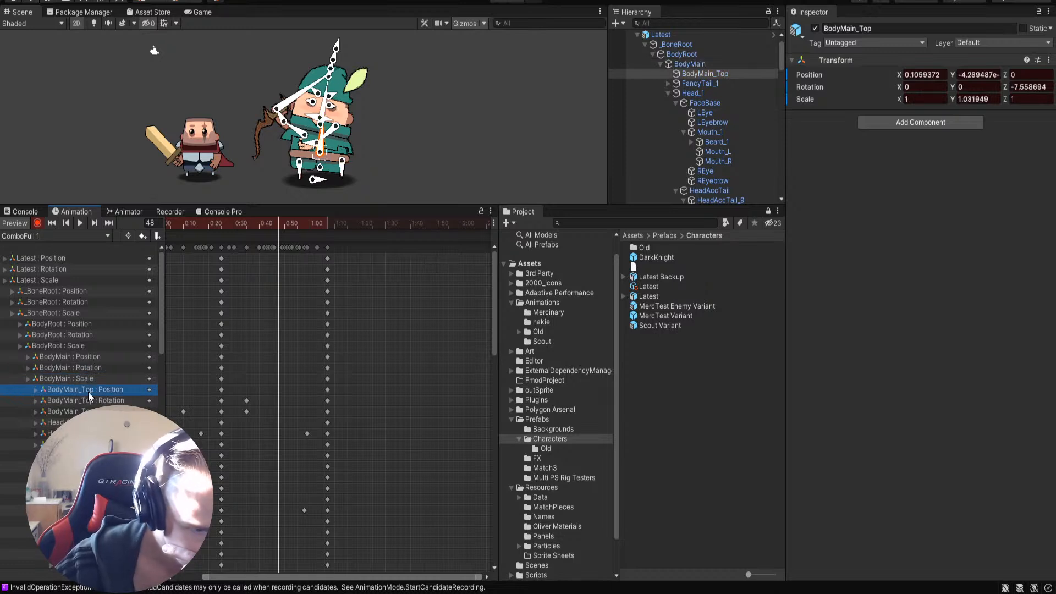
click(246, 400)
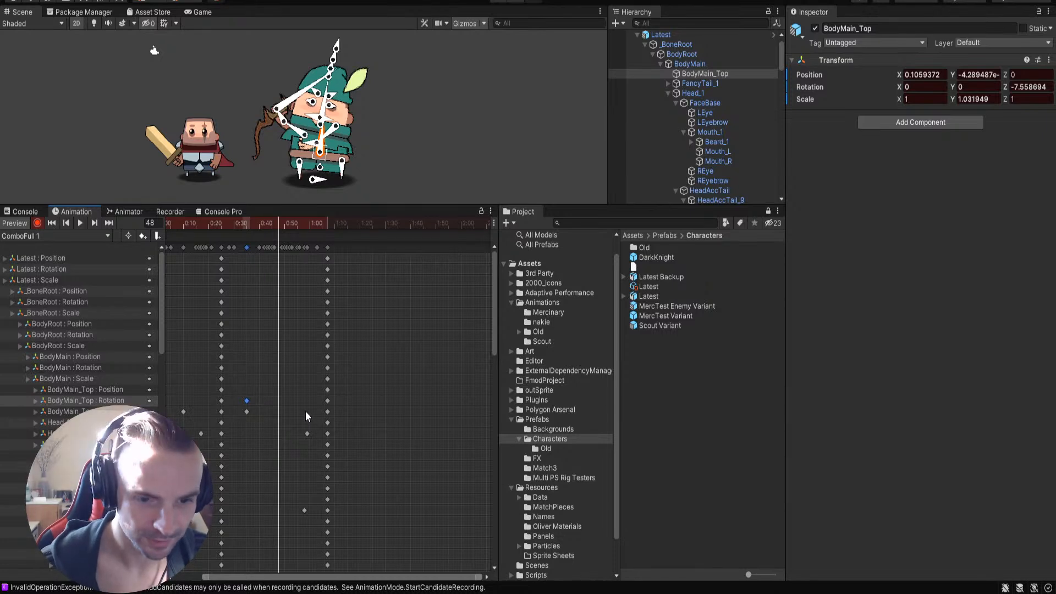
click(283, 222)
drag(282, 221, 223, 246)
key(ctrl+v)
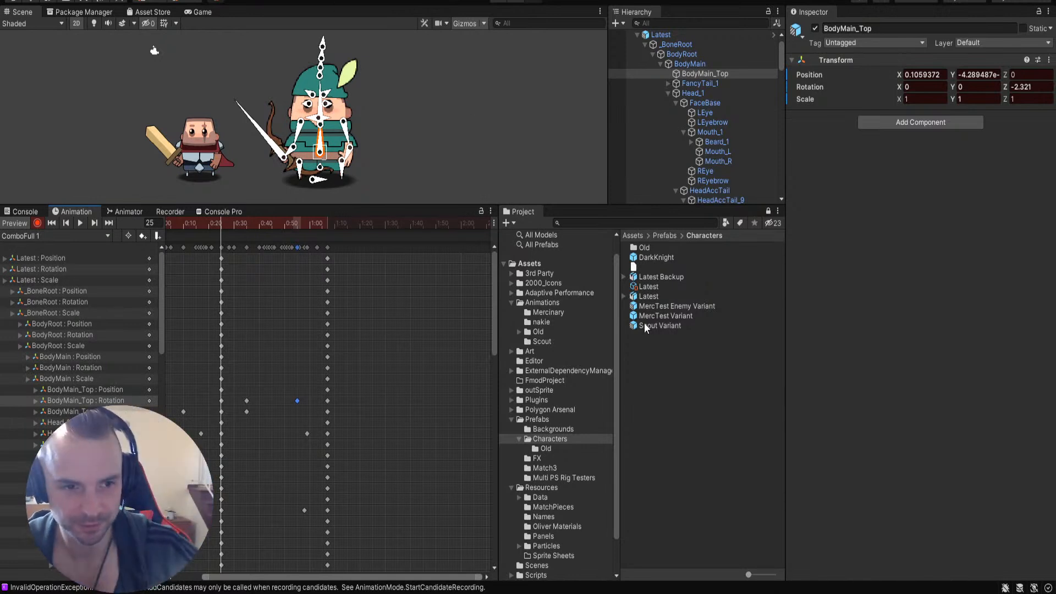
Step: Look through the old Scout animation clips in Assets/Animations/Old/Scout, and collapse the Old folder
click(540, 332)
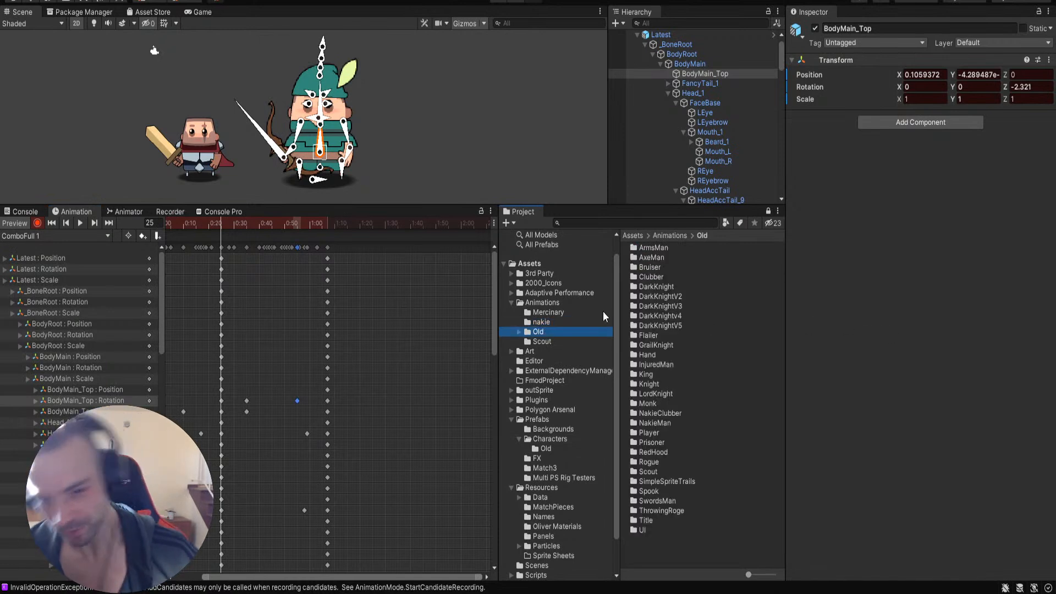
double_click(645, 471)
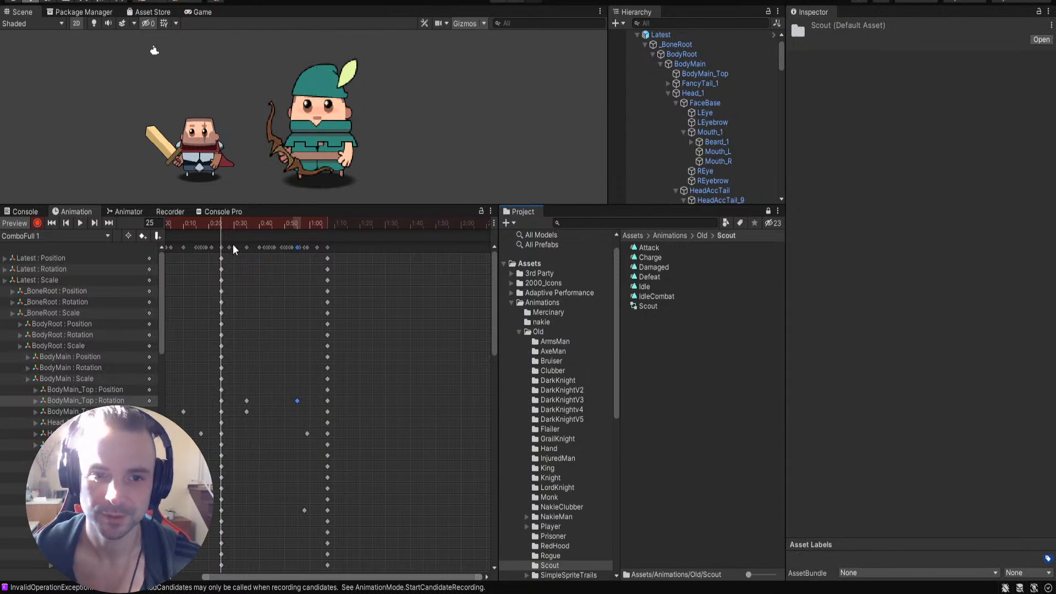
click(728, 364)
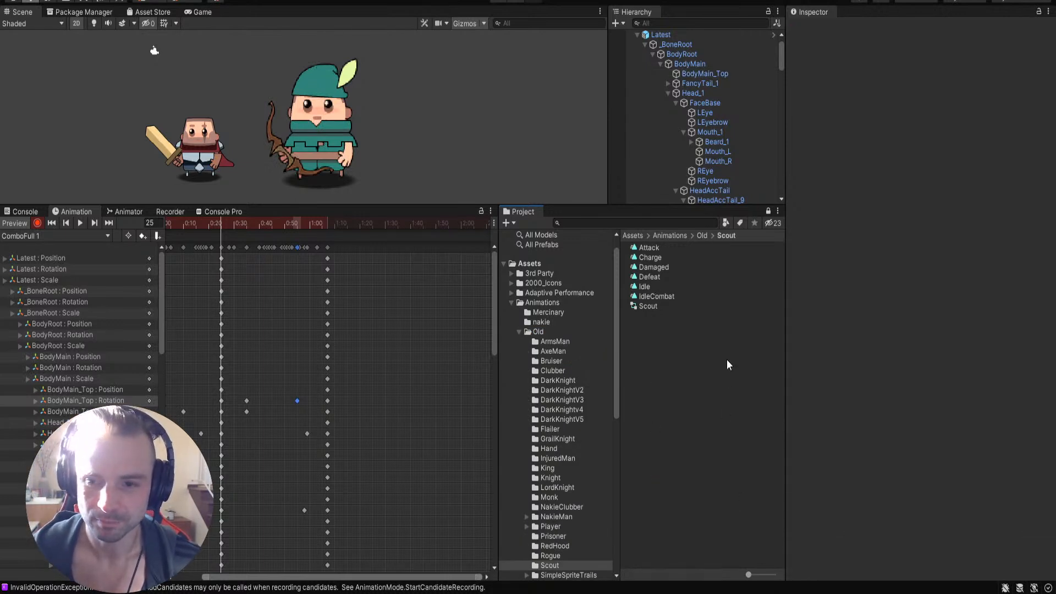
click(521, 333)
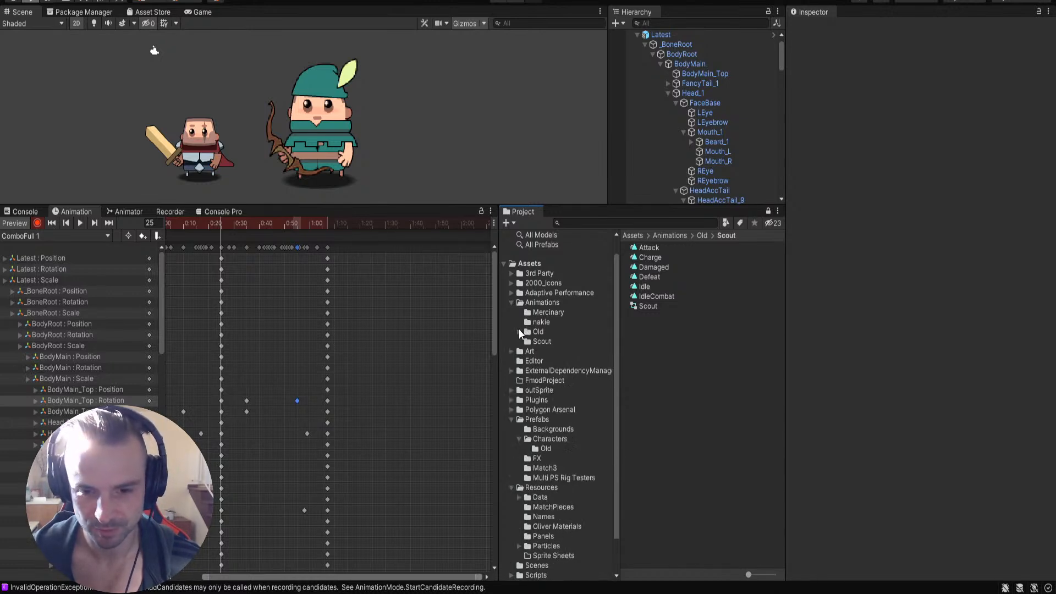
Step: Place the old Scout prefab from Prefabs/Characters/Old in the scene beside the large scout, and expand its child objects
scroll(543, 319, down, 2)
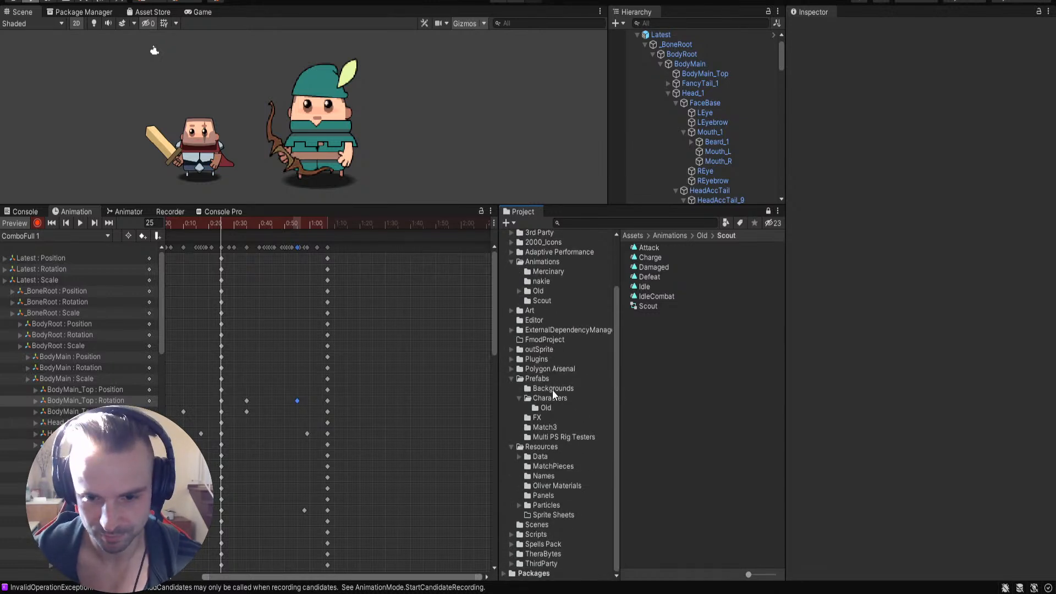
click(544, 410)
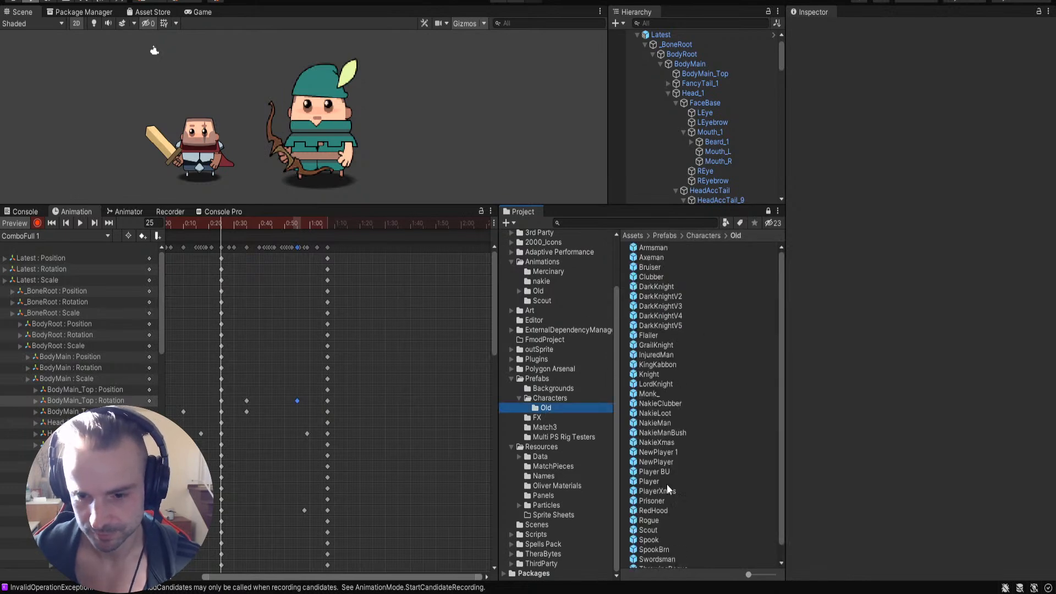
drag(648, 531, 451, 113)
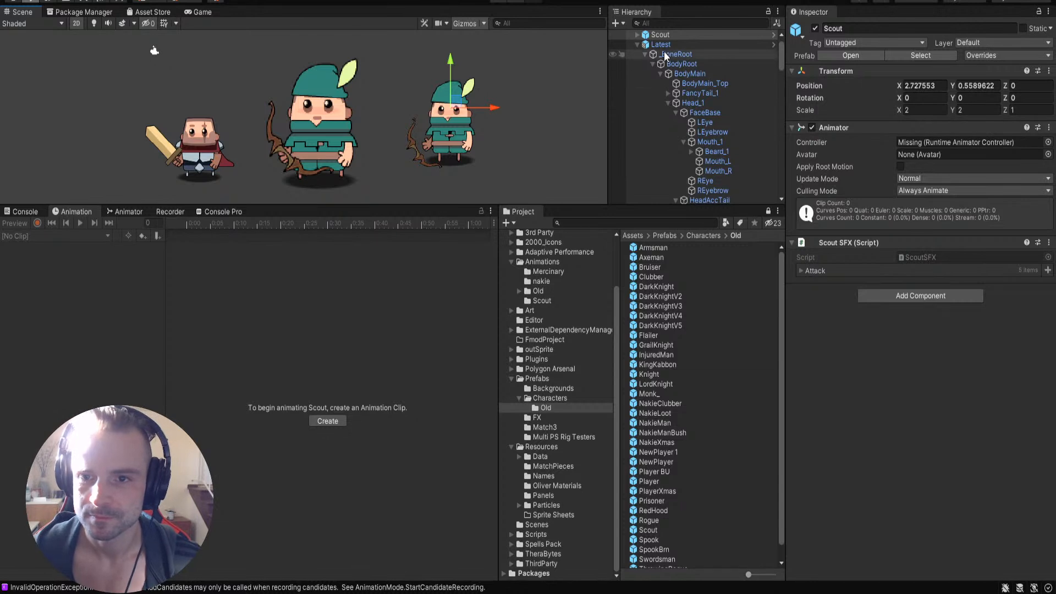
click(657, 36)
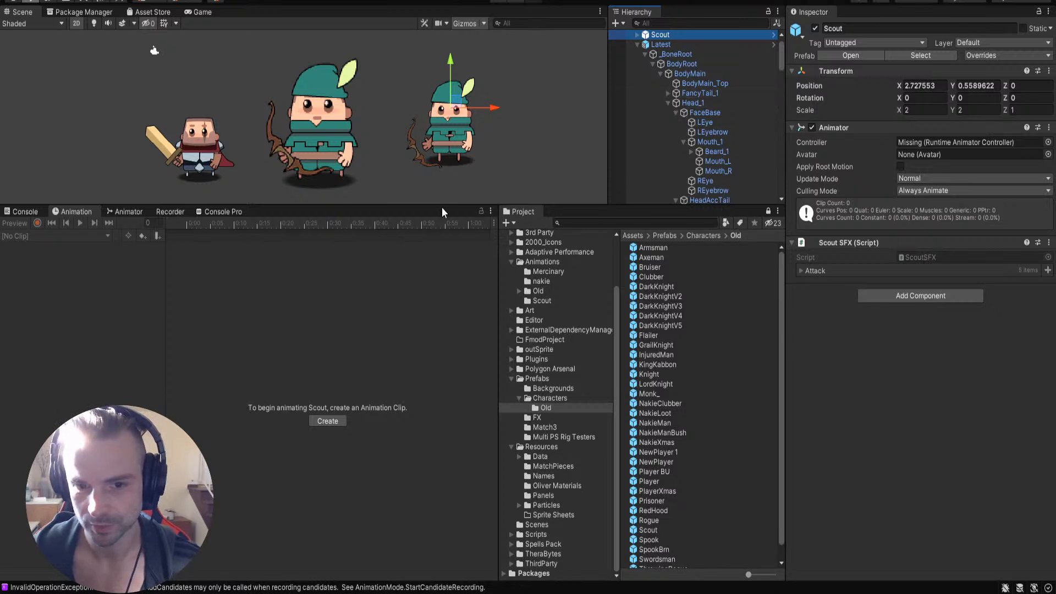
click(637, 35)
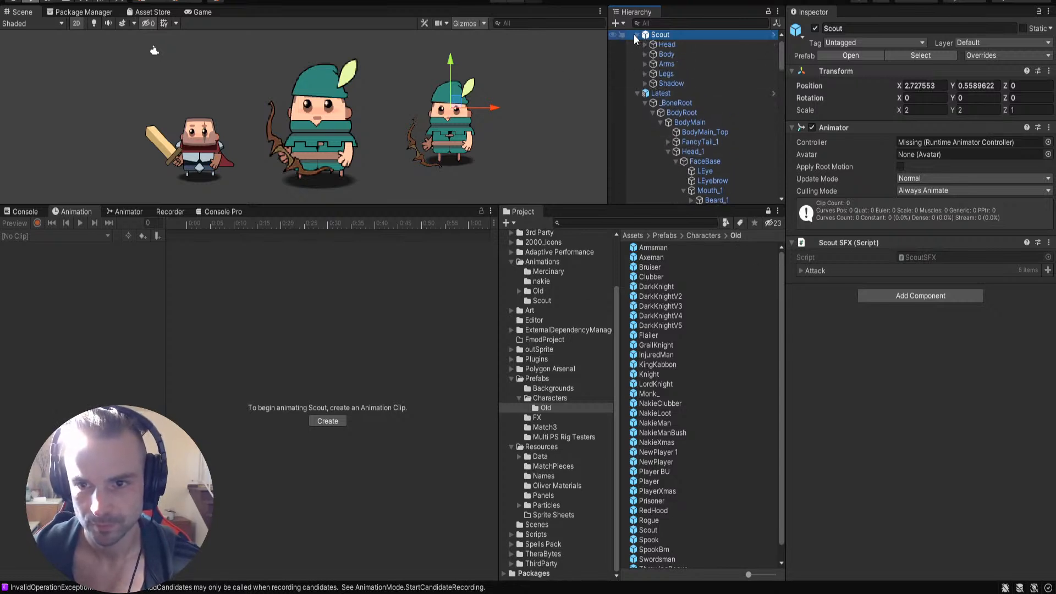
Step: Collapse the old Scout's child objects and delete the old Scout from the scene
click(681, 64)
click(657, 34)
click(638, 35)
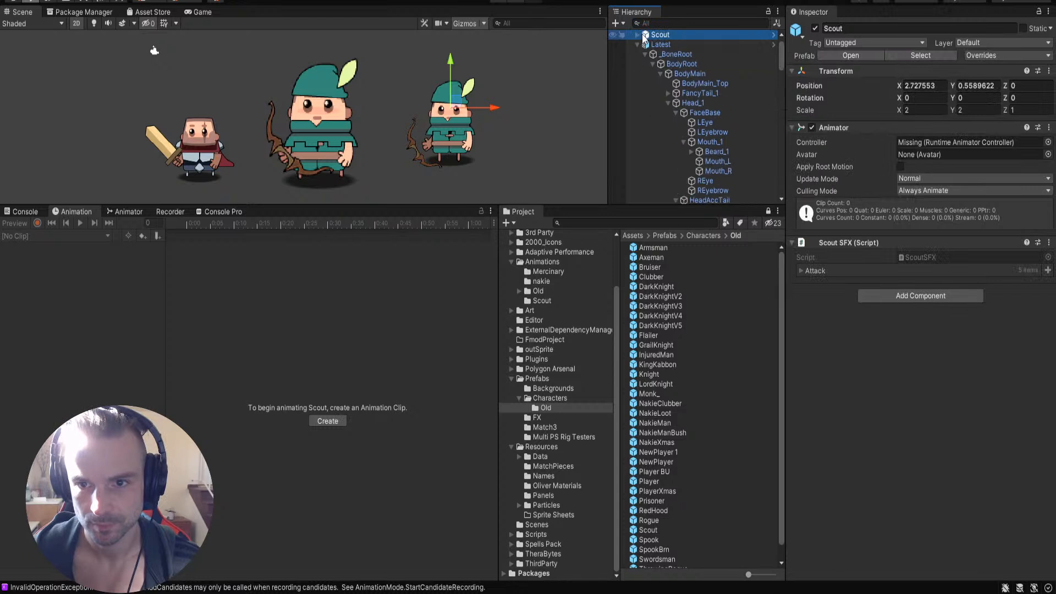
click(312, 348)
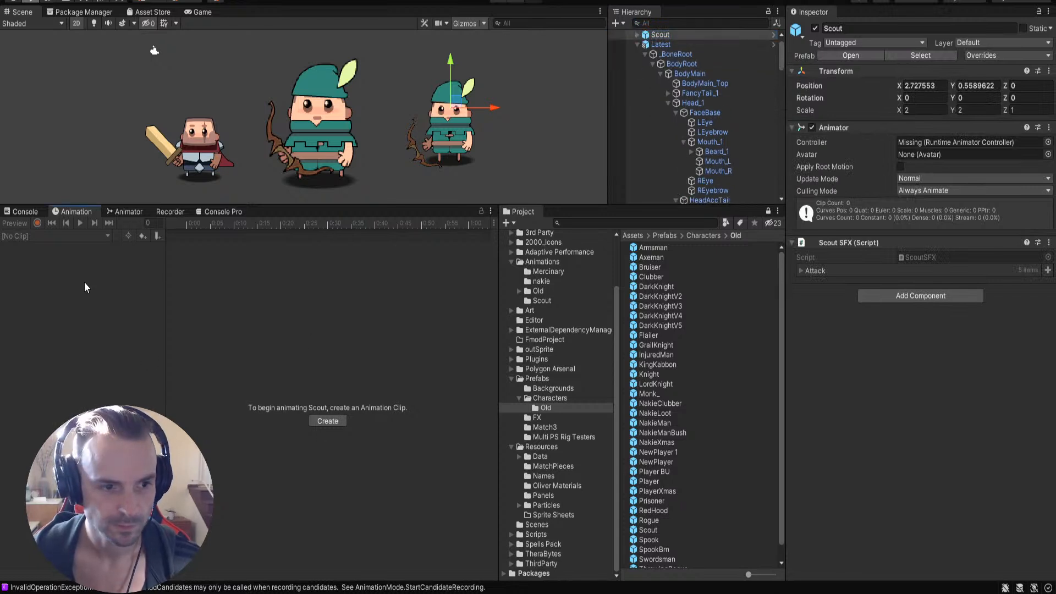
scroll(695, 444, down, 2)
scroll(691, 376, up, 2)
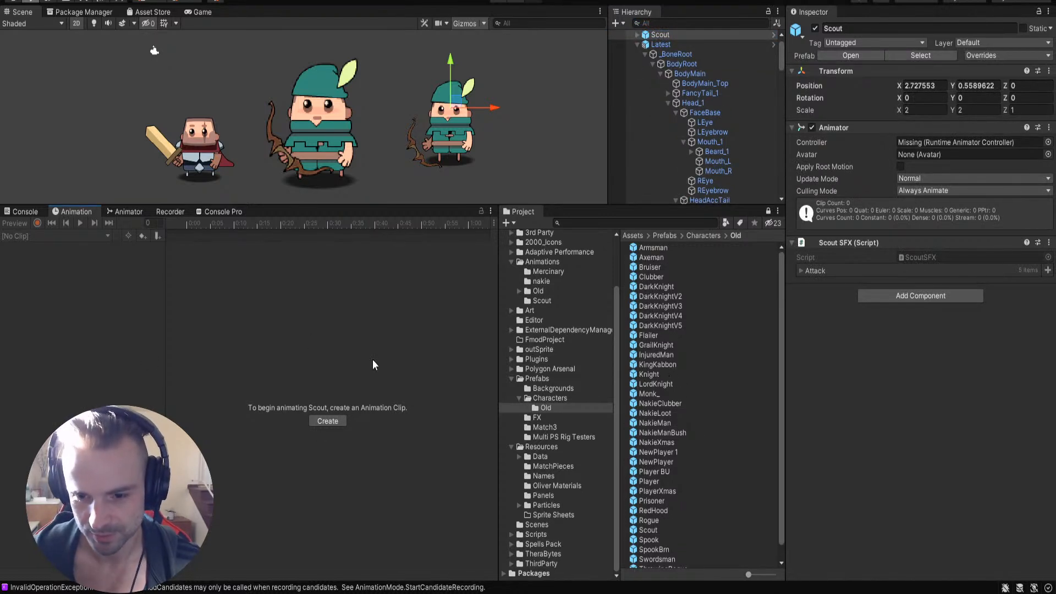
click(678, 37)
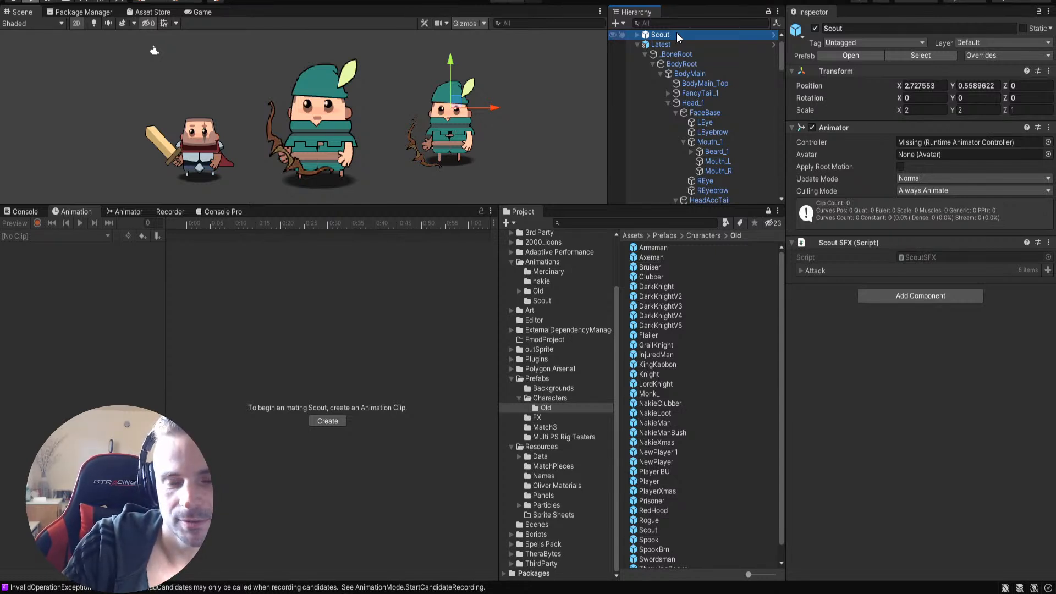
key(Delete)
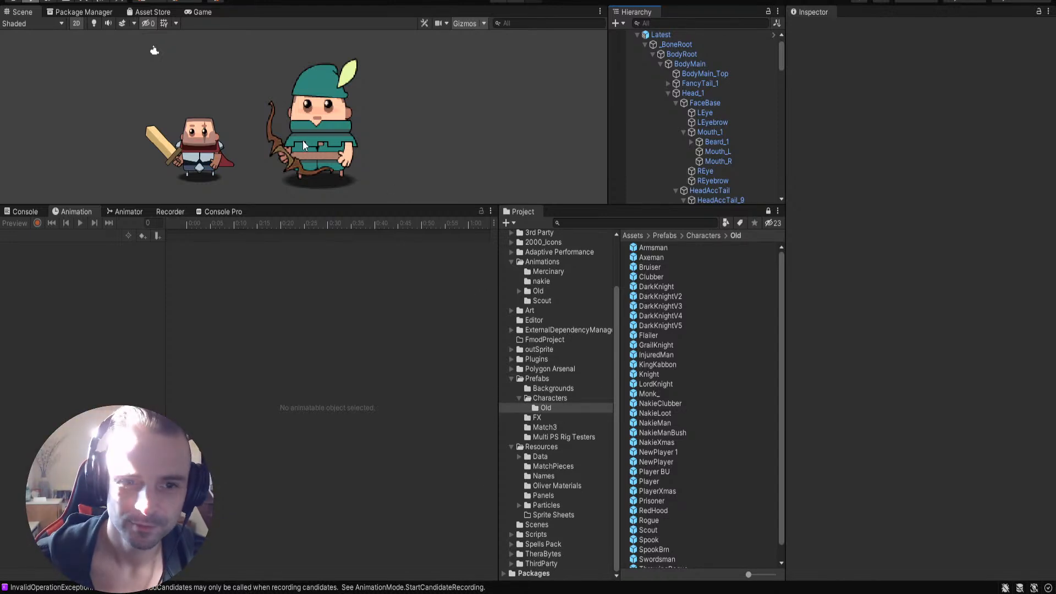
Step: Open the ComboFull 1 clip on the large scout and scrub to frame 19 and back to the start to check the motion
click(317, 148)
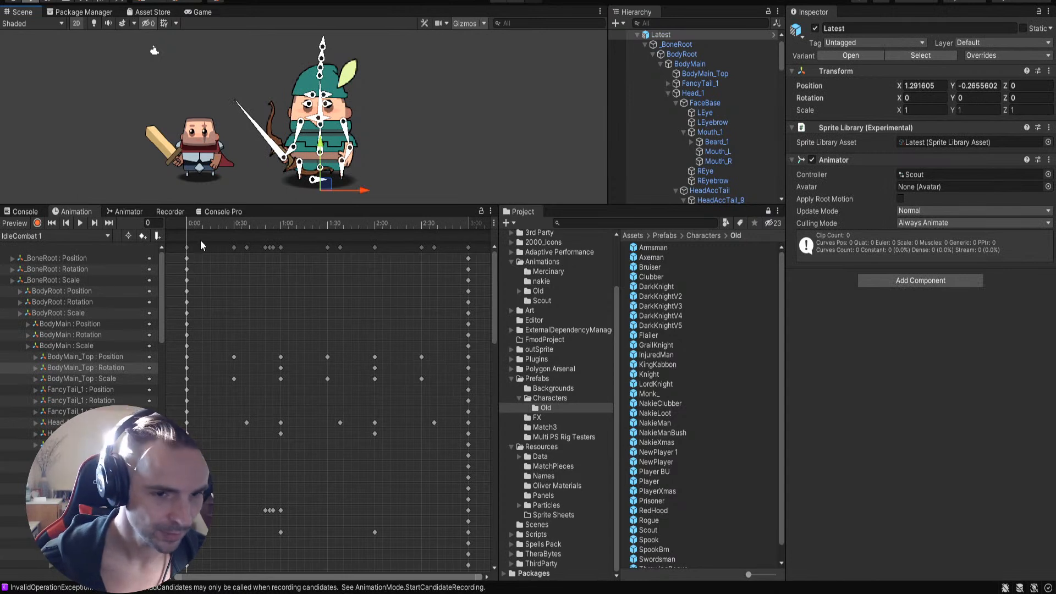
drag(191, 226, 110, 240)
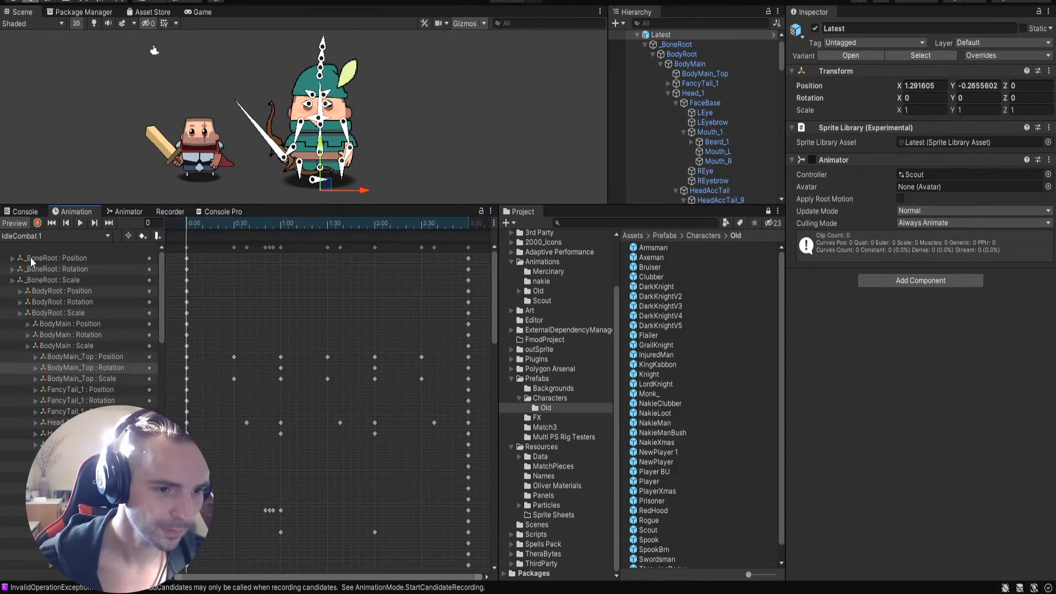
click(36, 239)
click(36, 243)
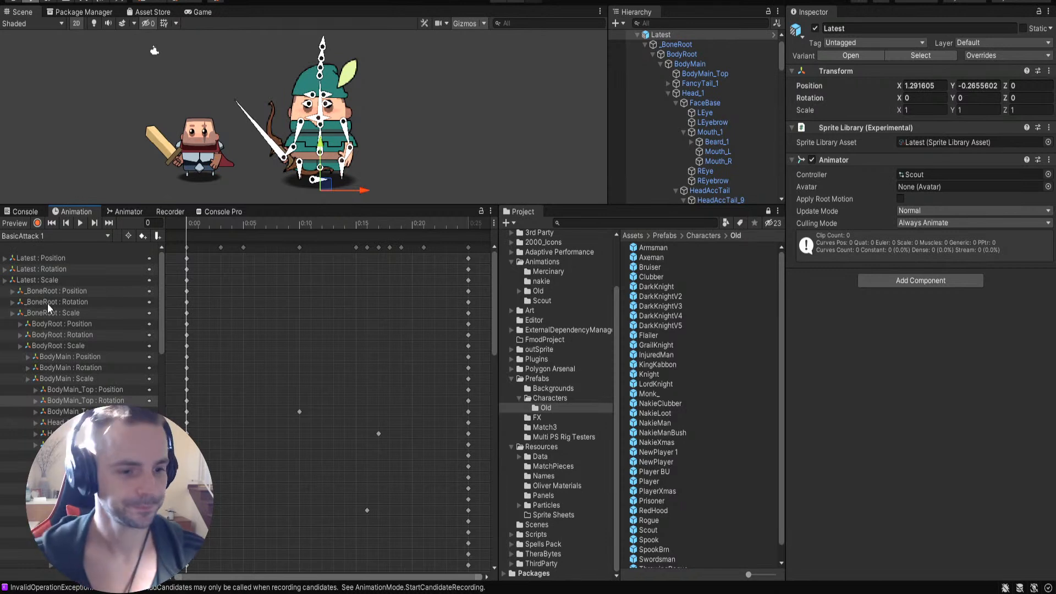
click(44, 262)
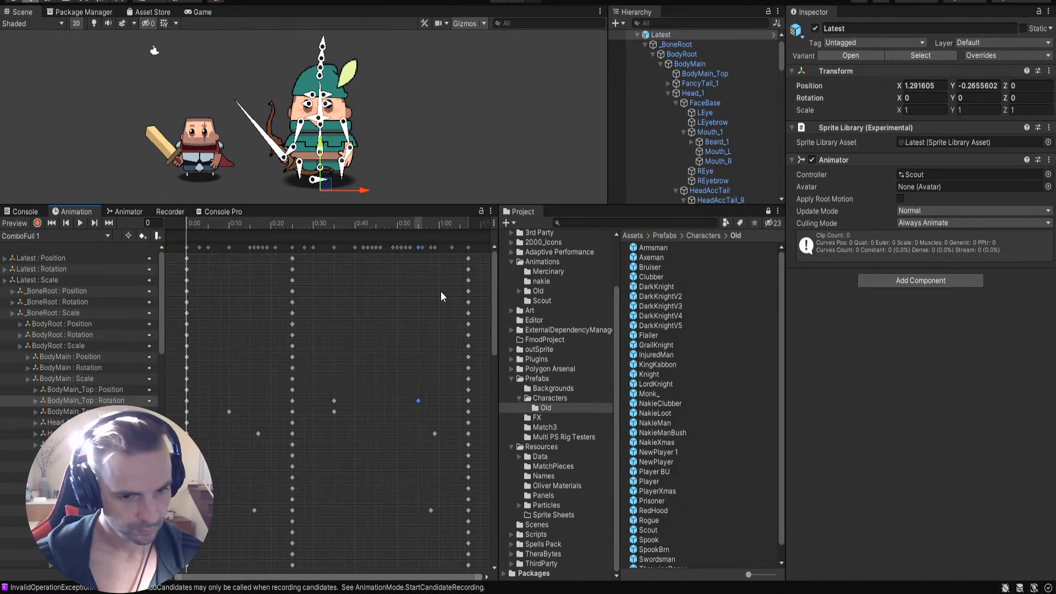
drag(200, 227, 265, 246)
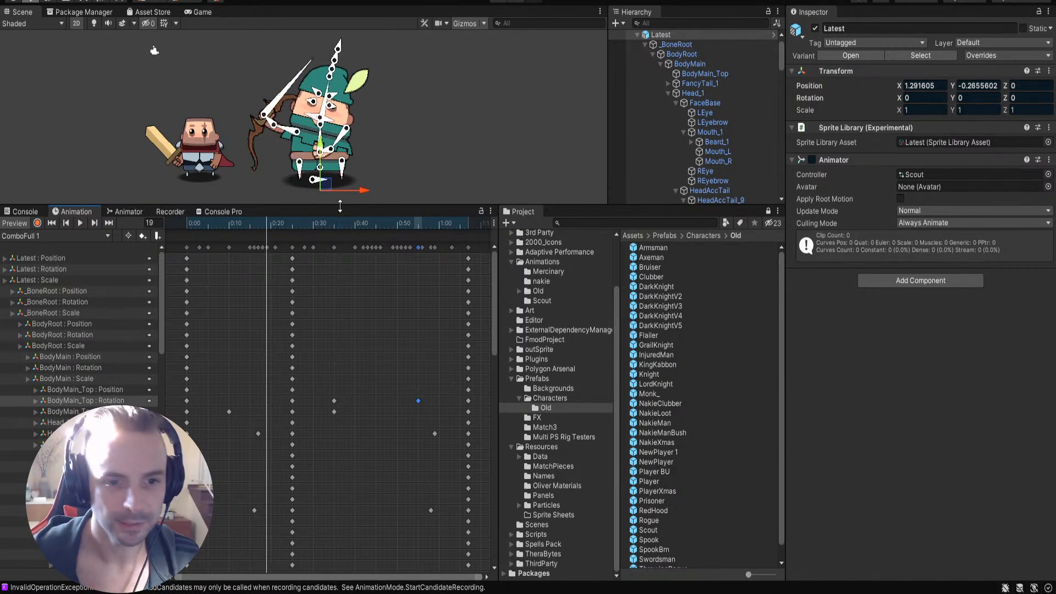
drag(266, 220, 146, 272)
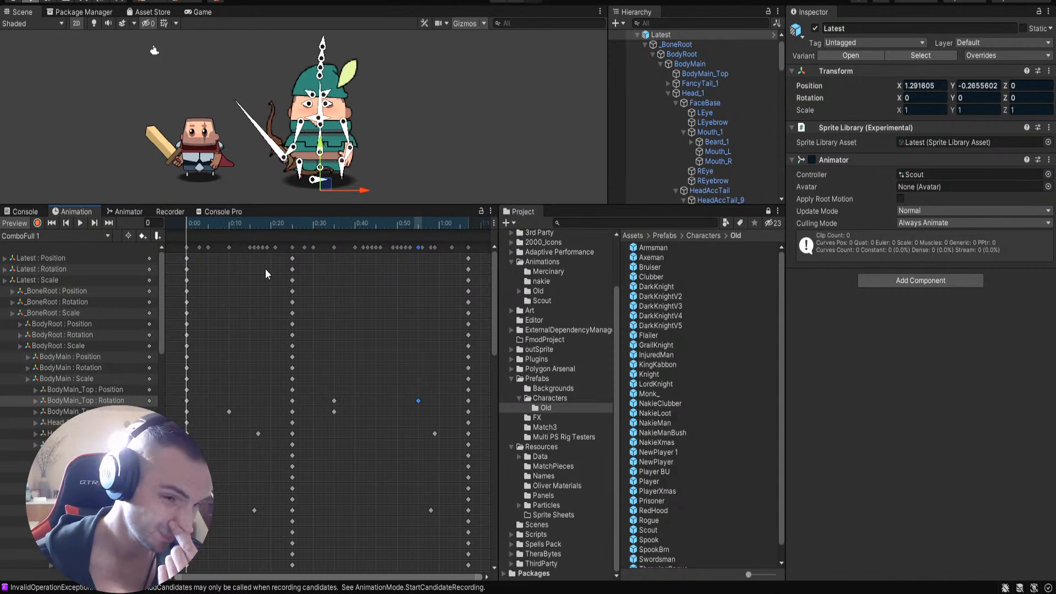
Step: Try shifting the BodyRoot bone slightly at frame 18 of ComboFull 1 with recording on, and undo the shift
click(37, 223)
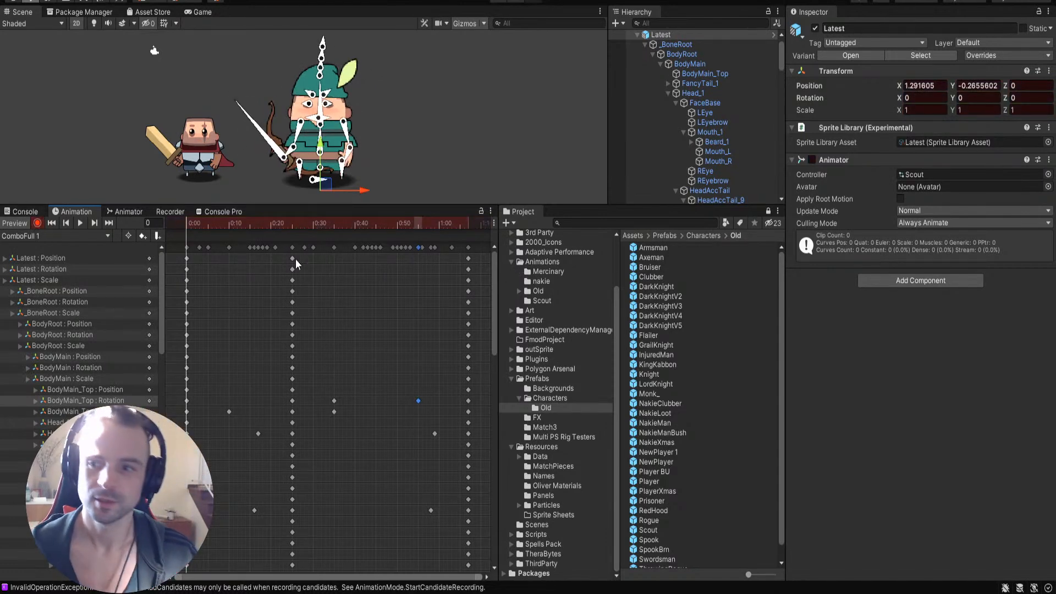
drag(190, 222, 264, 250)
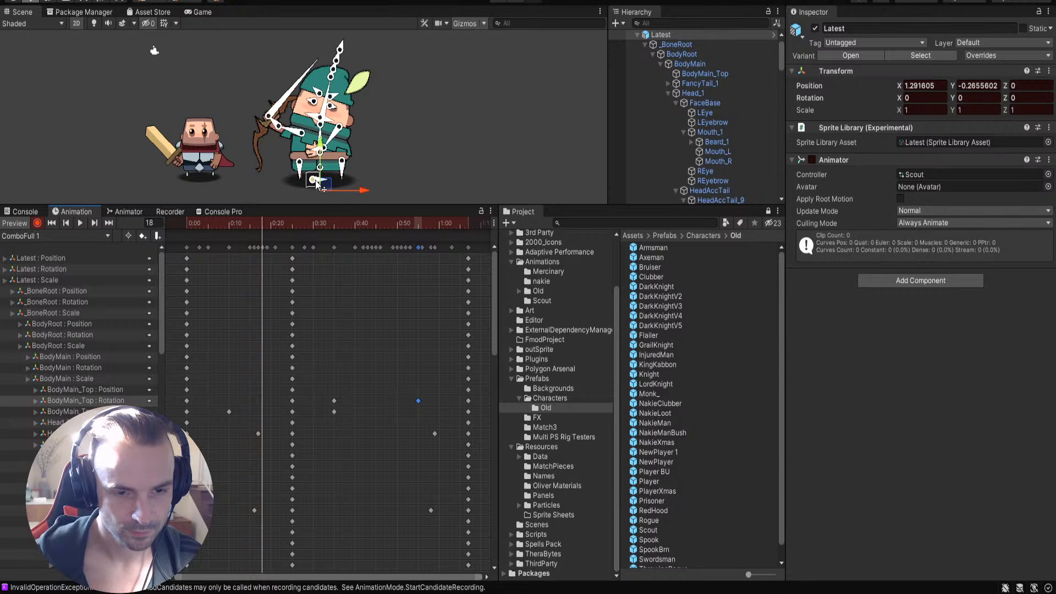
scroll(322, 185, up, 3)
scroll(328, 187, up, 2)
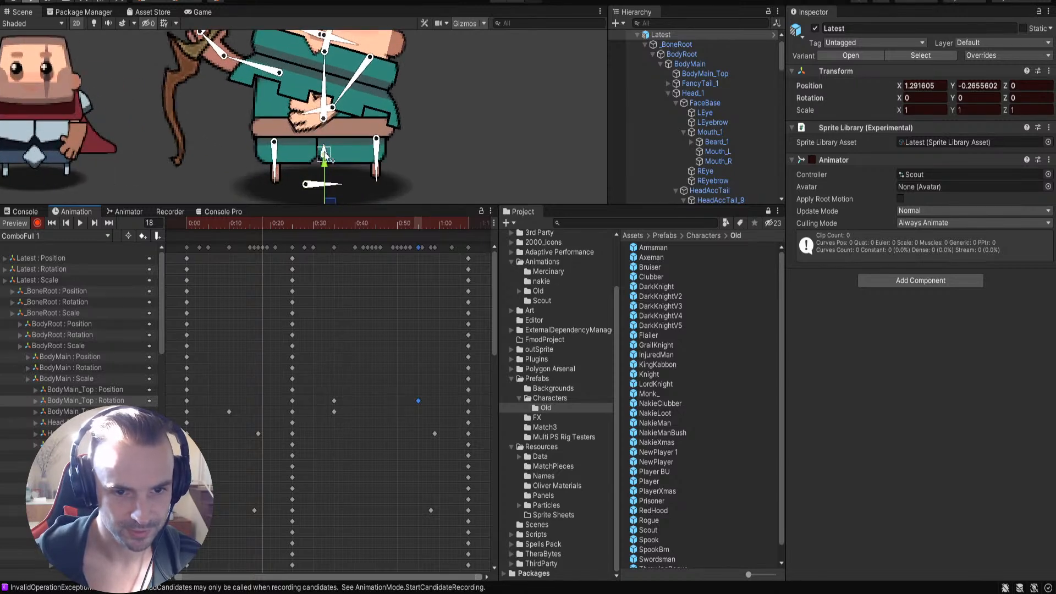
click(324, 154)
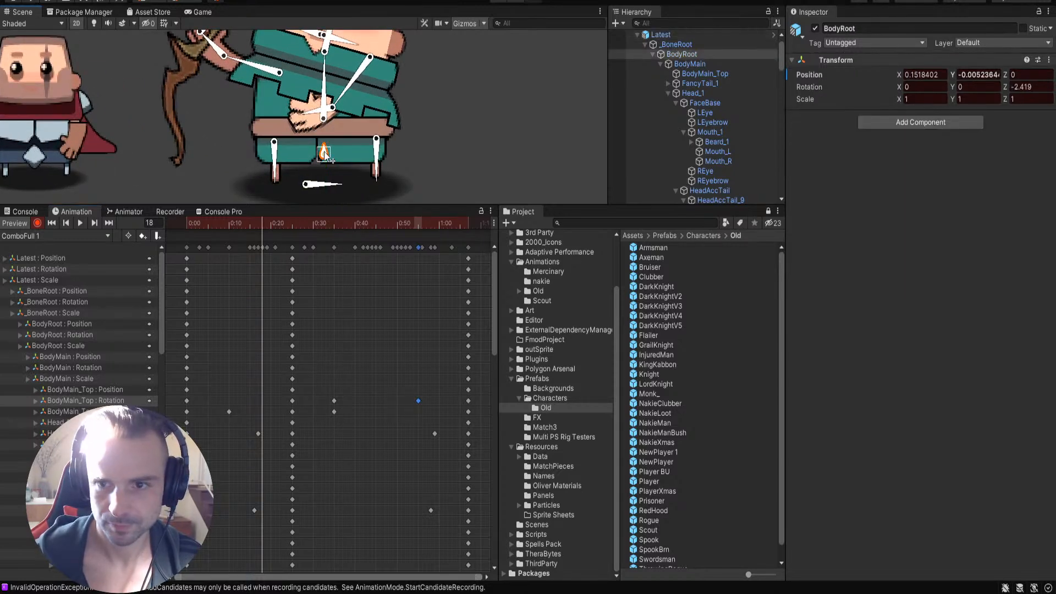
drag(325, 157, 329, 157)
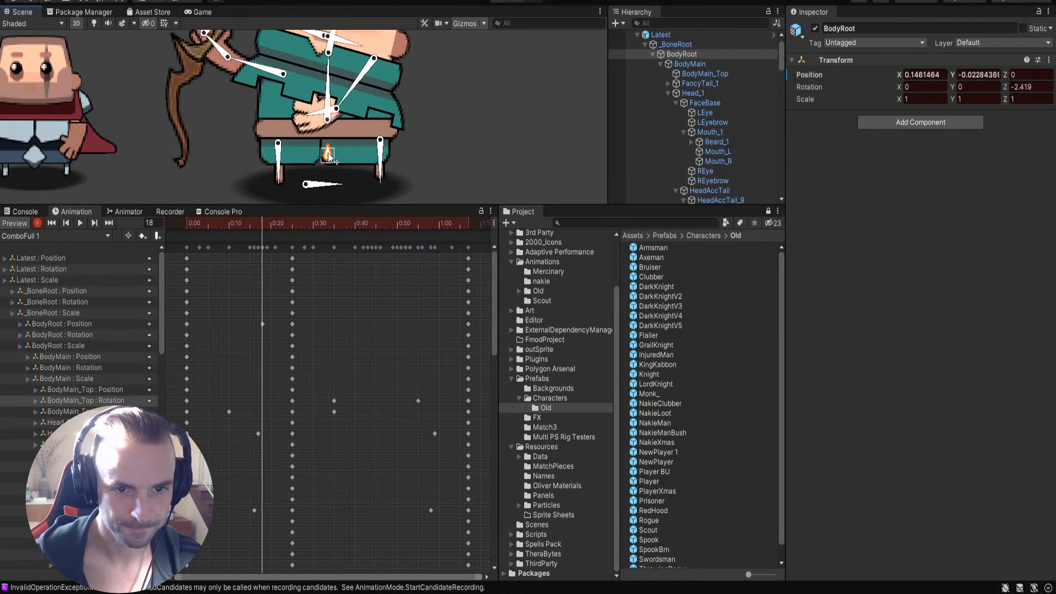
key(ctrl+z)
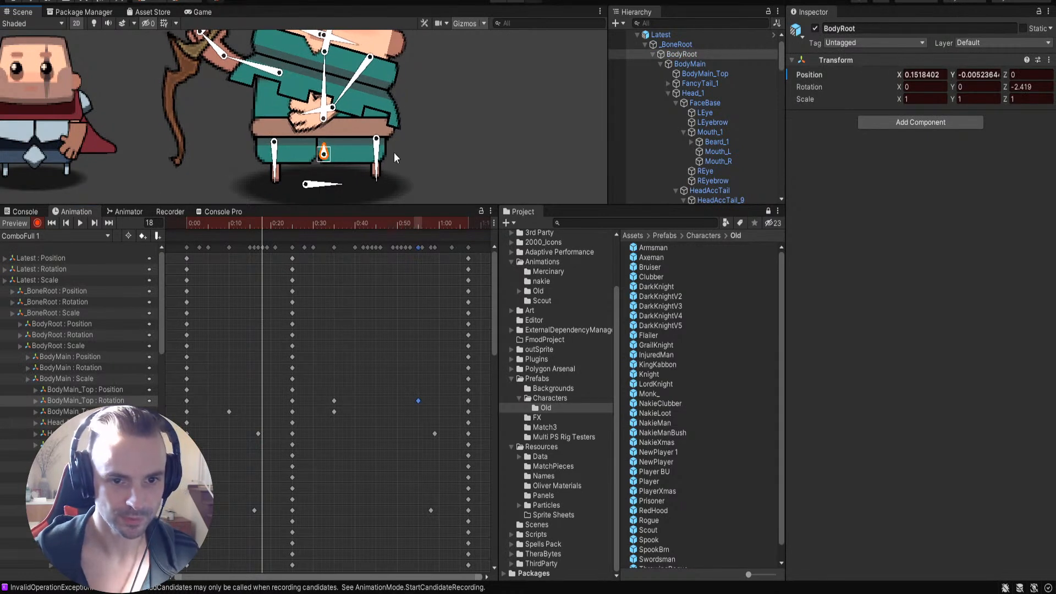
Step: Select _BoneRoot and add a scale key for it at frame 18 of ComboFull 1
click(703, 44)
scroll(496, 101, down, 4)
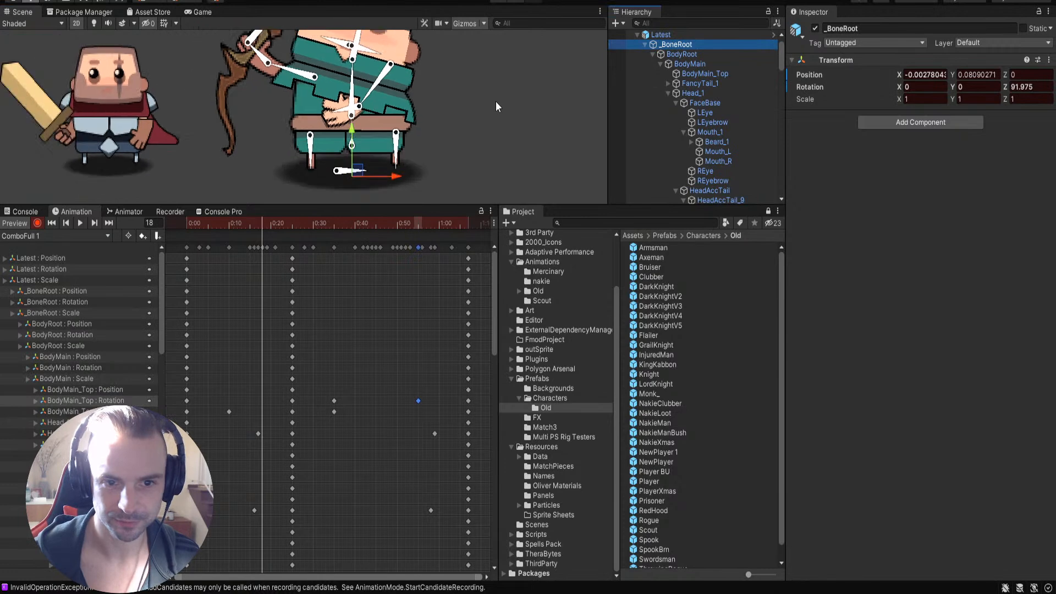
middle_drag(532, 78, 494, 128)
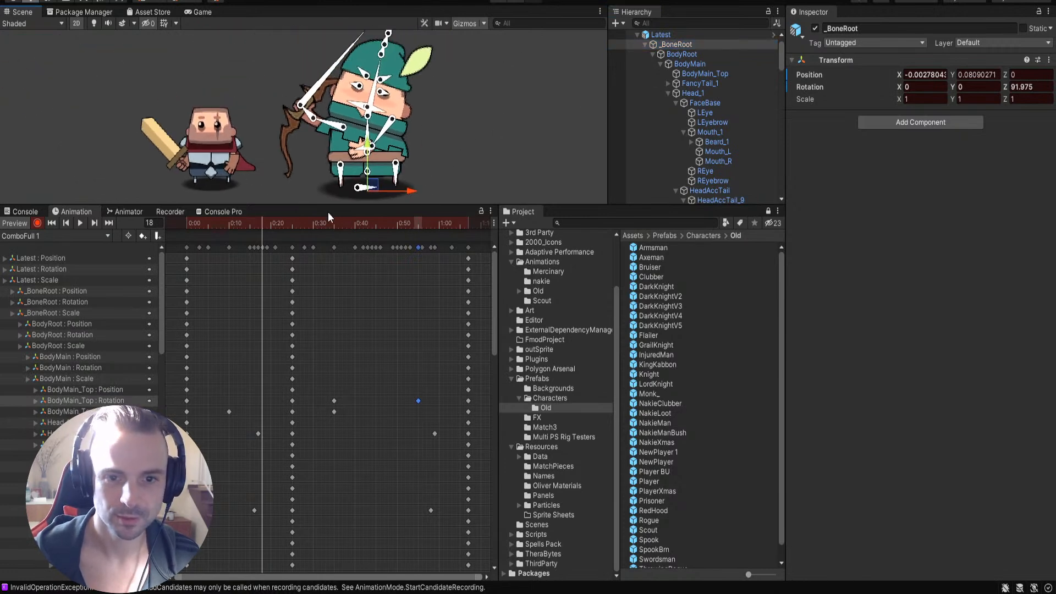
click(837, 141)
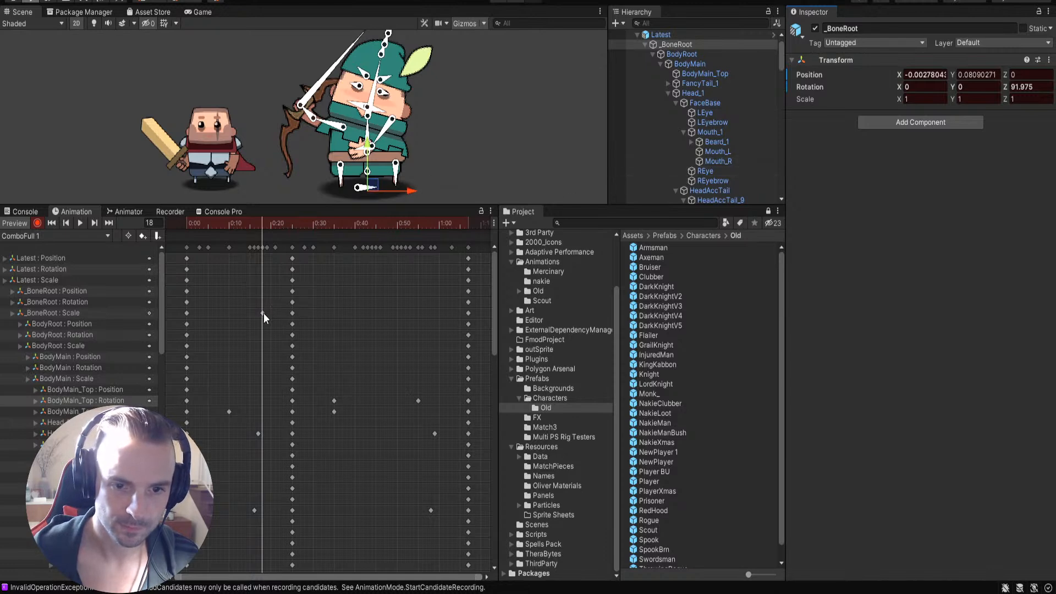
Step: Select the small sword character and look through its bones in TemplateCharacter
click(223, 149)
scroll(712, 124, up, 10)
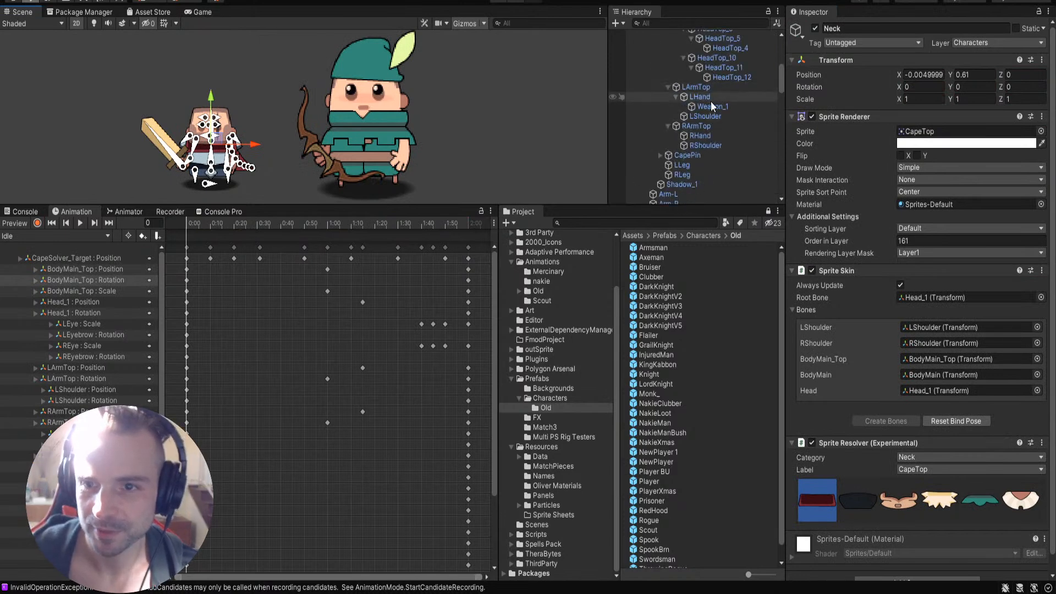
scroll(712, 125, up, 5)
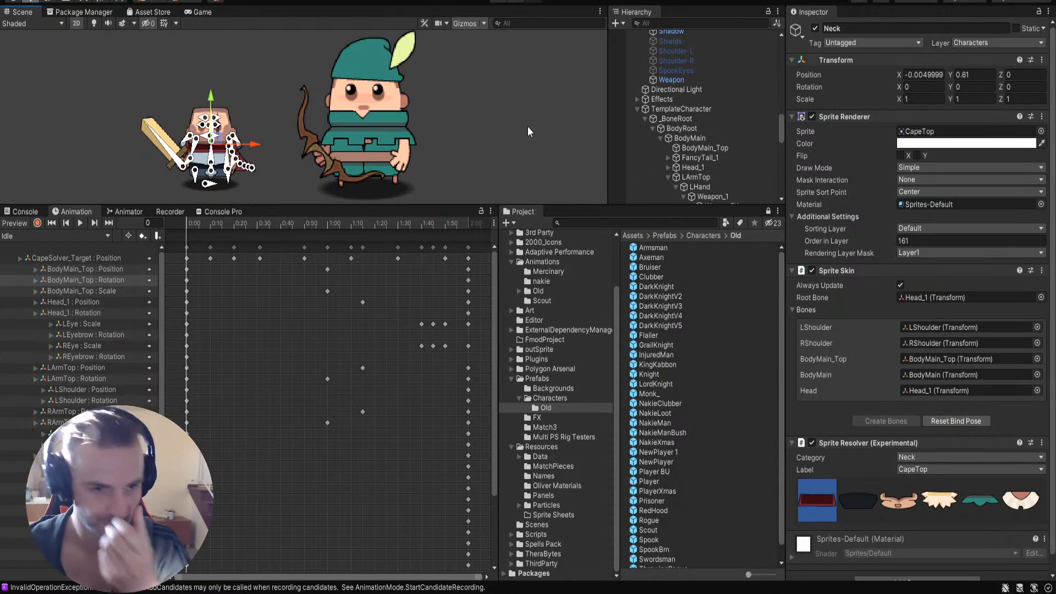
Step: Return to the large scout's ComboFull 1 clip at frame 18 and delete the _BoneRoot scale key there
click(306, 131)
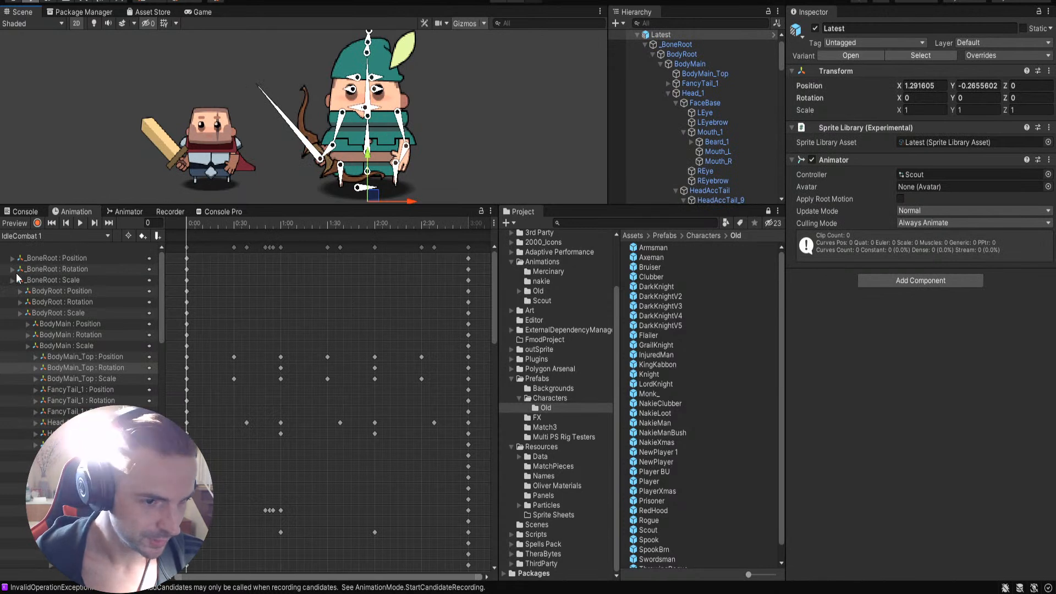
click(37, 223)
drag(196, 223, 262, 237)
click(57, 264)
click(262, 313)
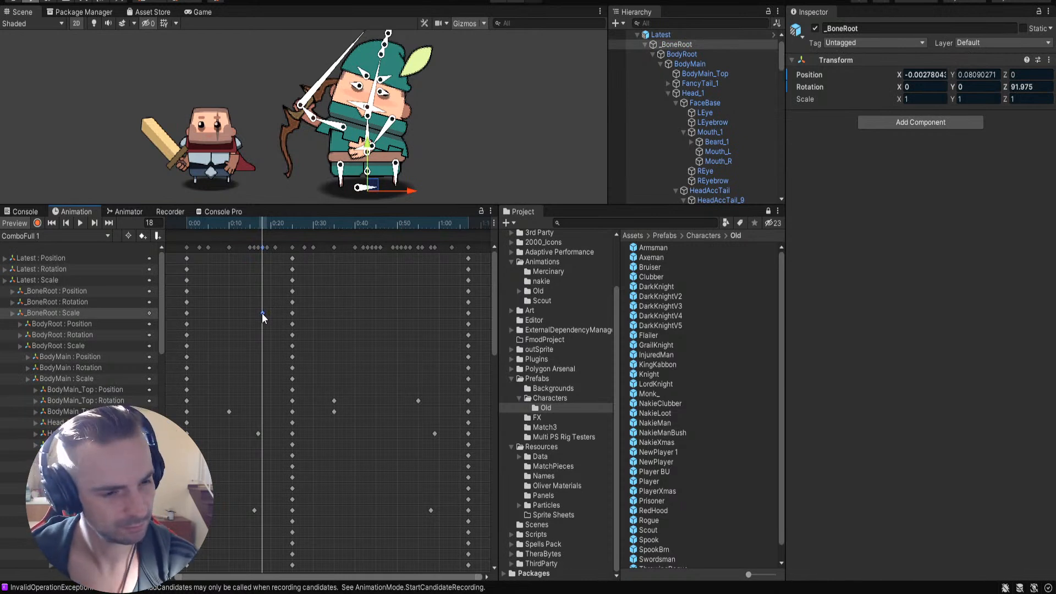
key(Delete)
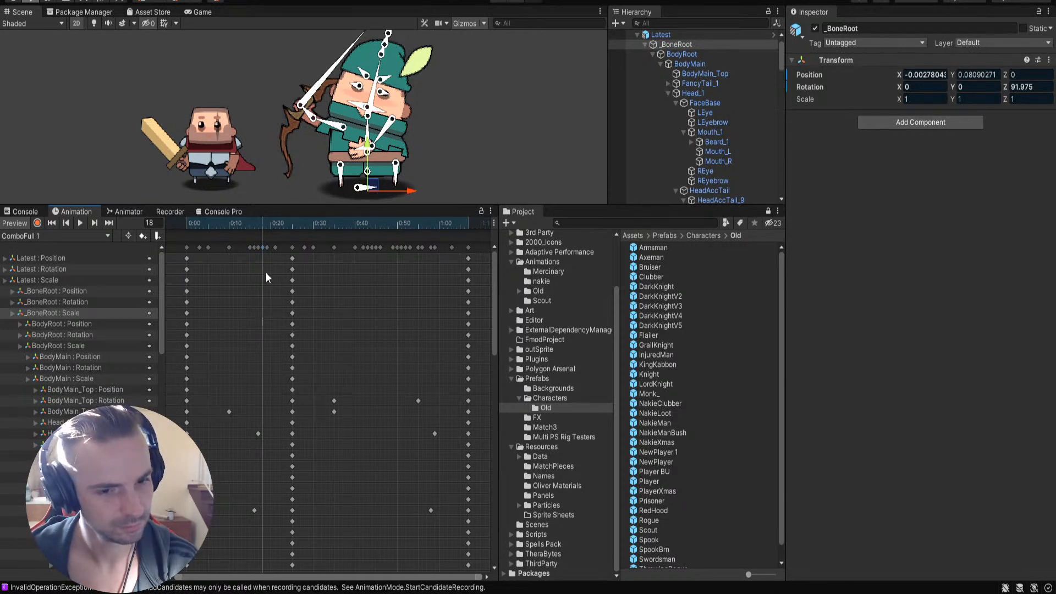
Step: Record a _BoneRoot position key at frame 18 and copy it to frame 21
click(38, 222)
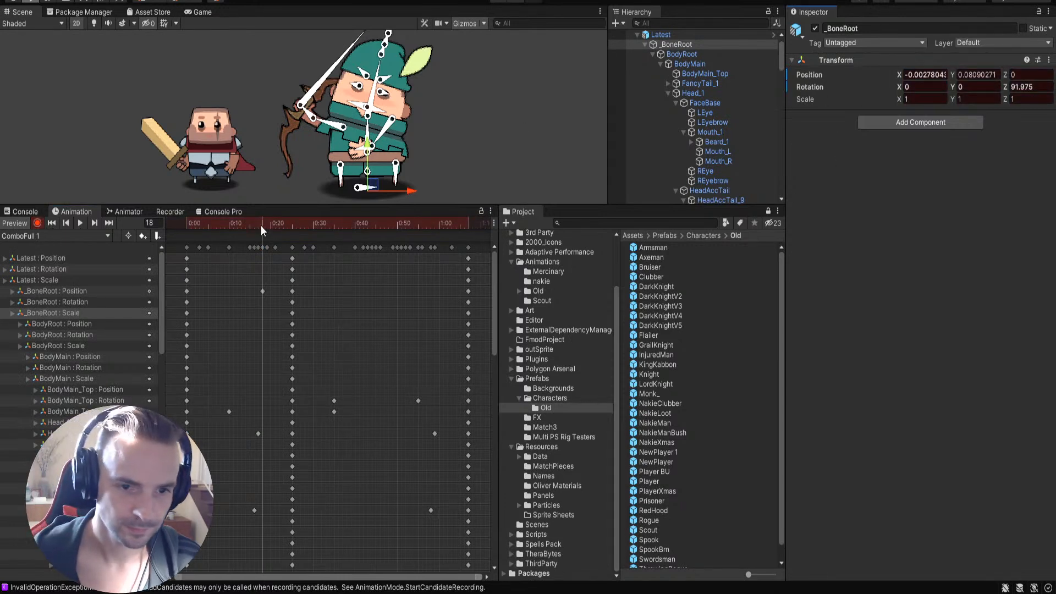
drag(264, 226, 269, 228)
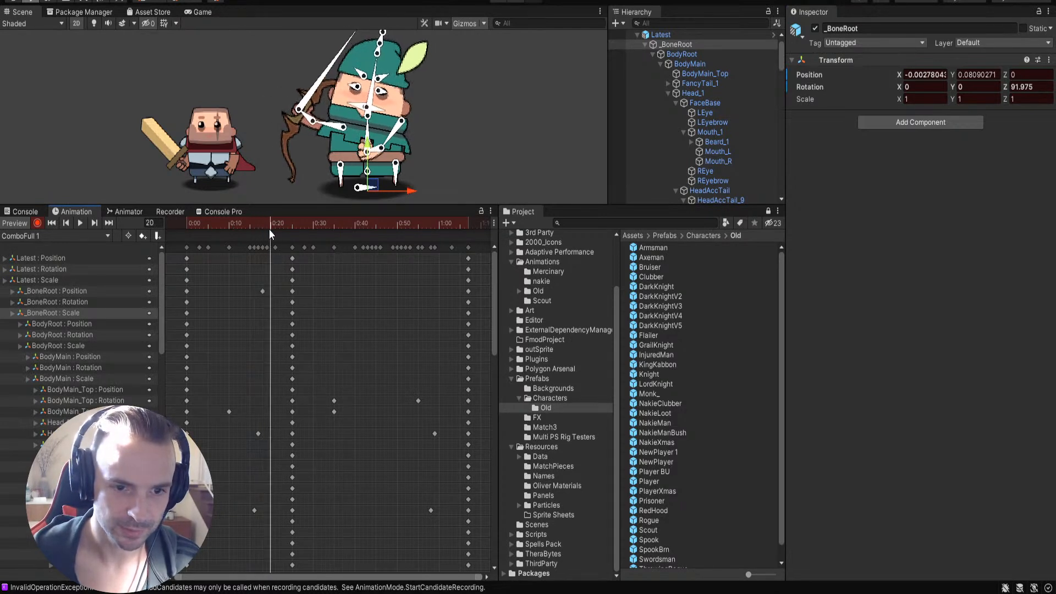
click(263, 291)
mouse_move(285, 223)
mouse_down()
mouse_move(262, 229)
mouse_move(275, 229)
mouse_up()
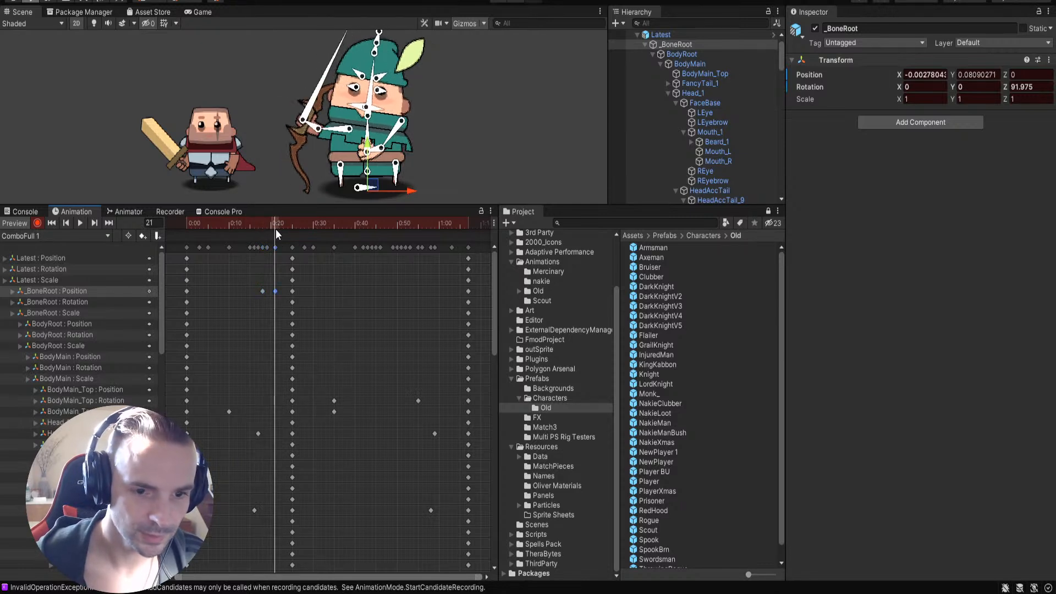
Step: Move the copied _BoneRoot position key to frame 22, and shift _BoneRoot to X 0.04 at frame 20
drag(276, 227, 270, 230)
drag(275, 291, 280, 294)
drag(271, 222, 270, 222)
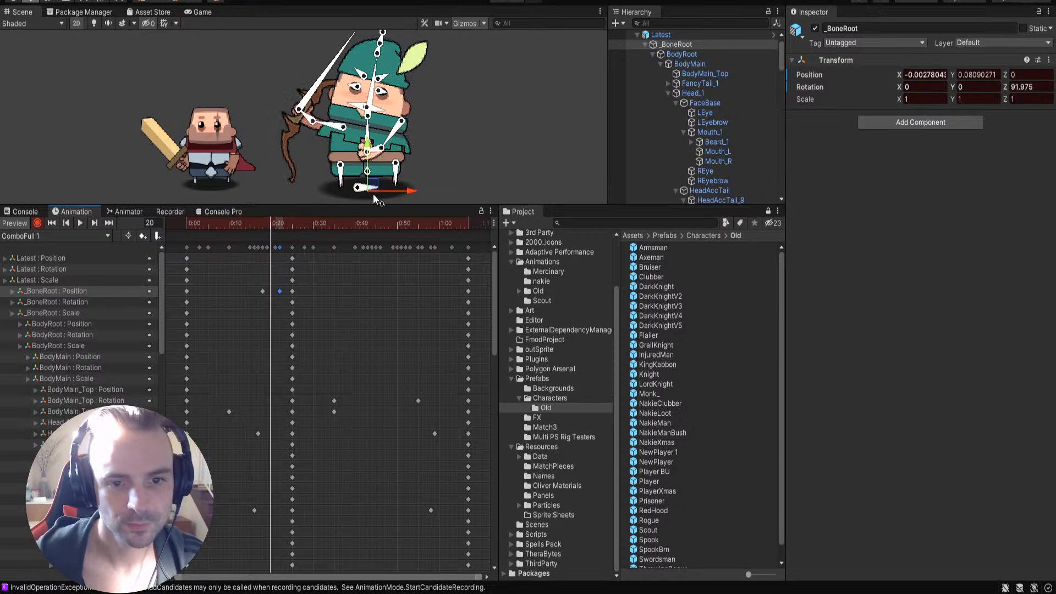
drag(413, 189, 419, 190)
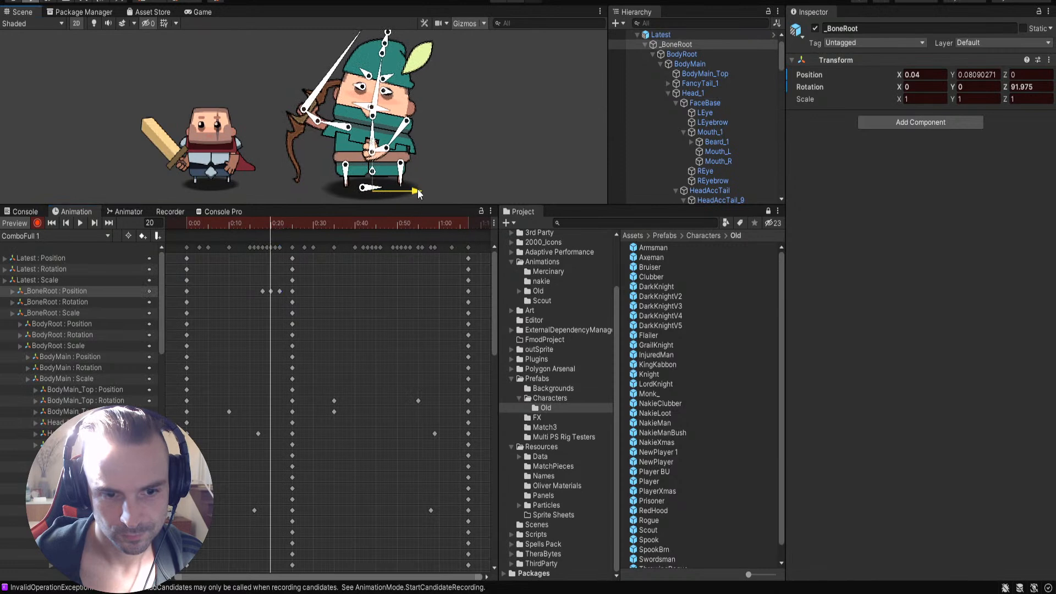
Step: Shift the three _BoneRoot position keys one frame earlier to frames 17, 19 and 21, and play the clip from the start
drag(232, 226, 254, 224)
drag(286, 305, 263, 292)
drag(258, 227, 133, 240)
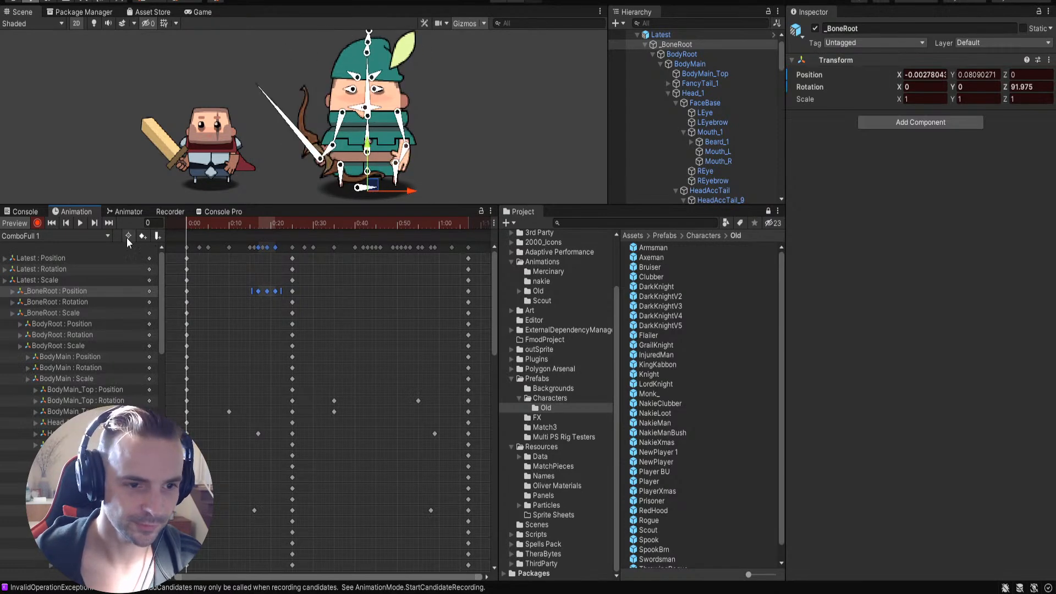
click(78, 225)
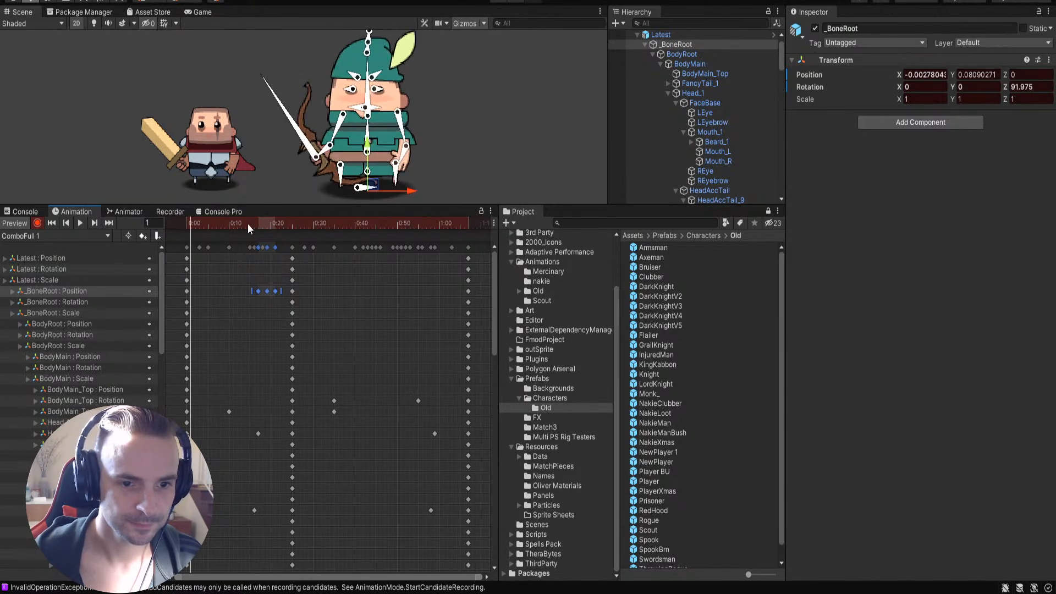
click(193, 223)
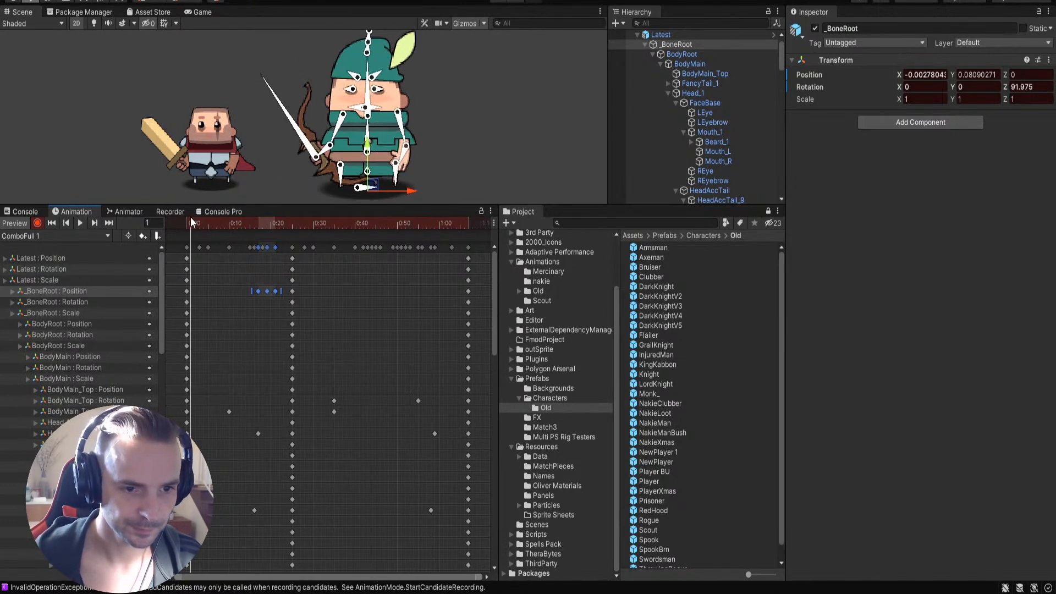
Step: Copy the three _BoneRoot position keys and paste them starting at frame 43 and again at frame 50
click(246, 275)
drag(264, 292, 283, 306)
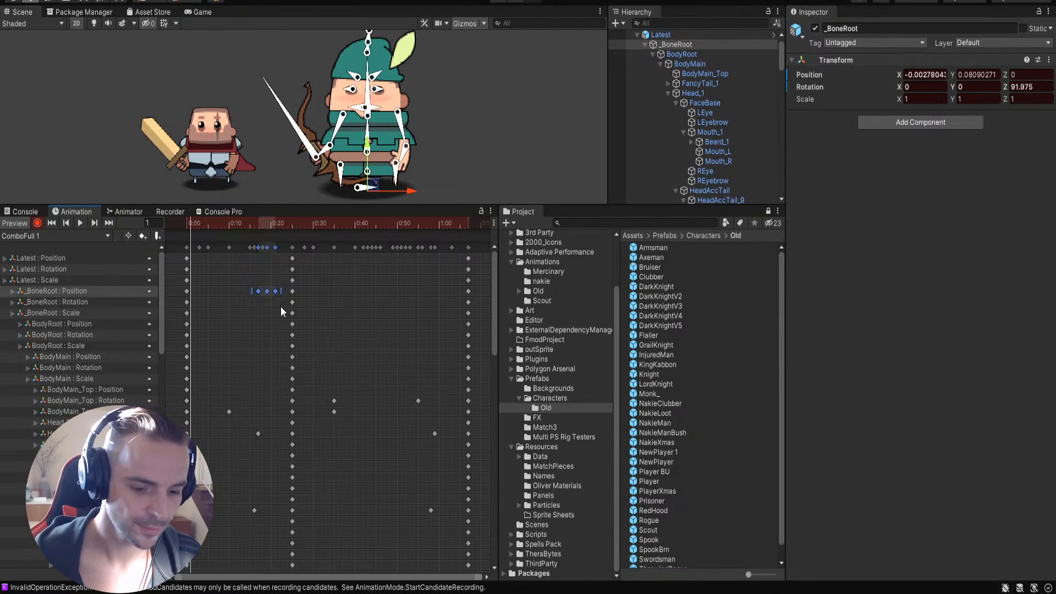
drag(271, 228, 398, 225)
key(ctrl+v)
key(ctrl+v)
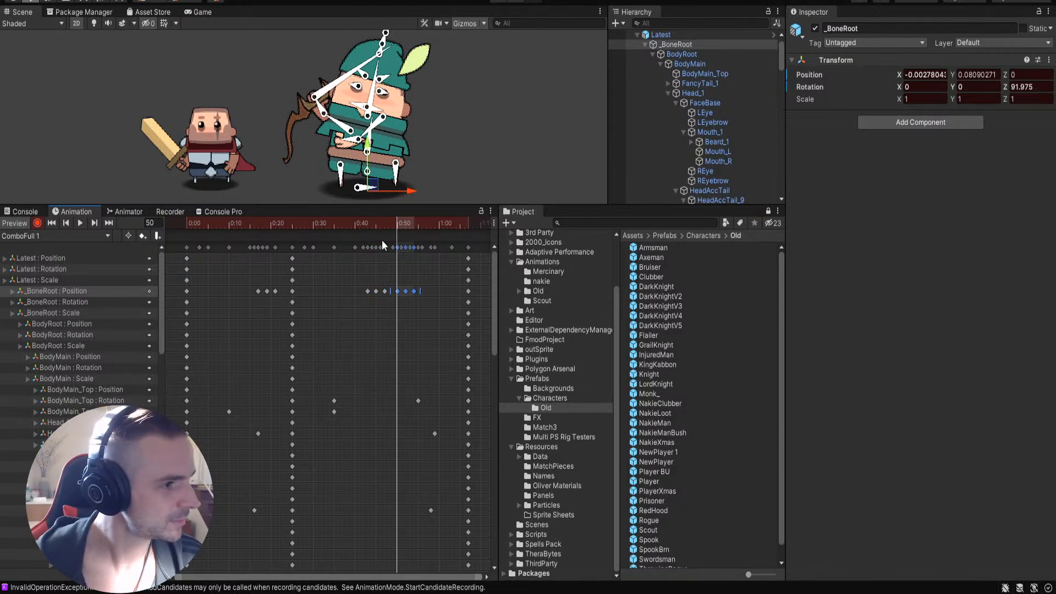
Step: Set Mouth_1's scale to X 2 and Y 1.5 at frame 55 of the ComboFull 1 clip
click(400, 227)
drag(398, 226, 466, 237)
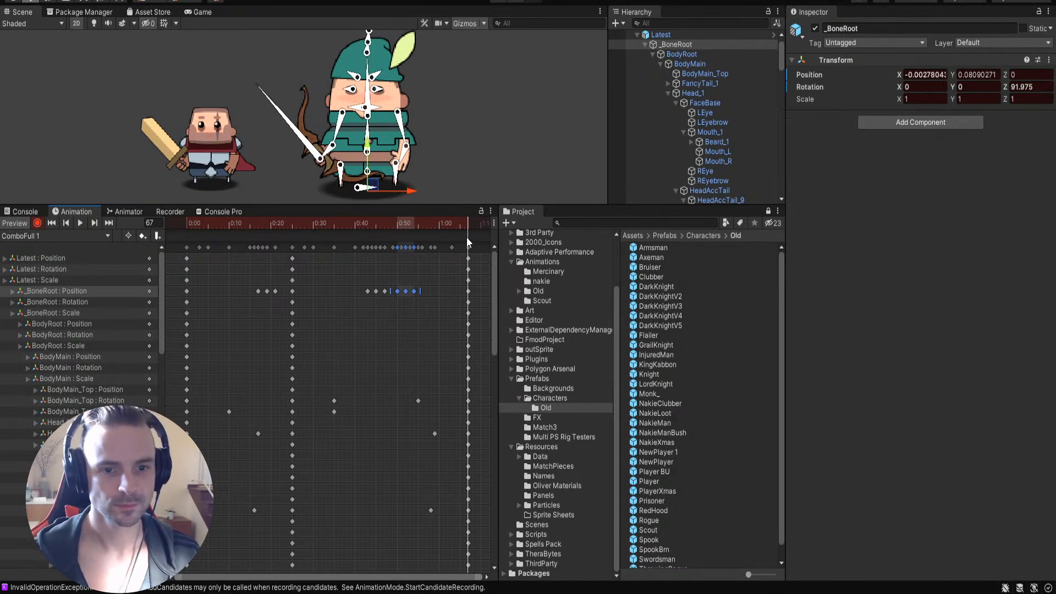
click(421, 355)
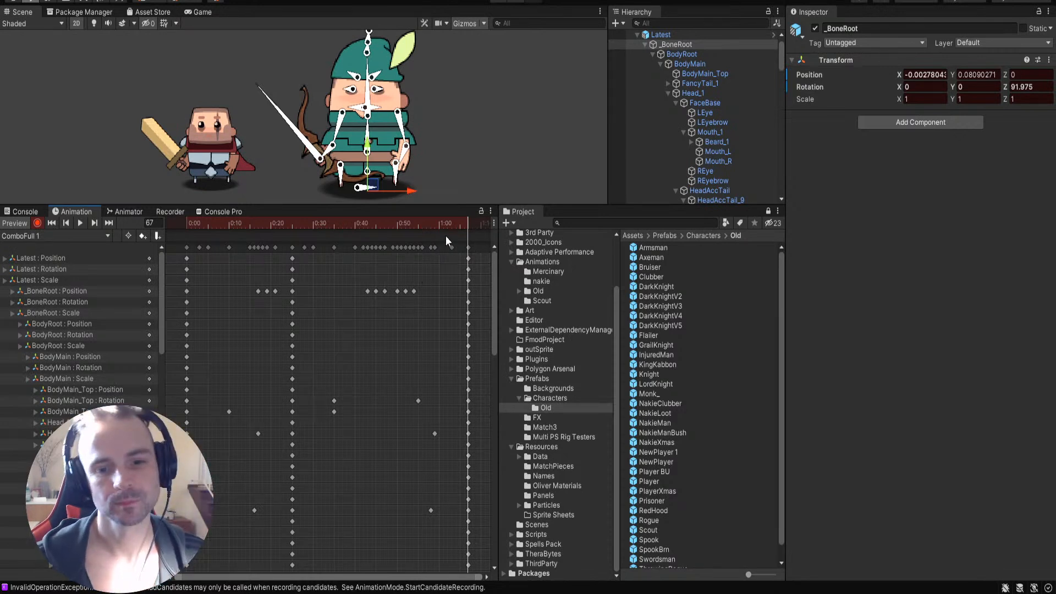
click(525, 112)
drag(286, 222, 417, 271)
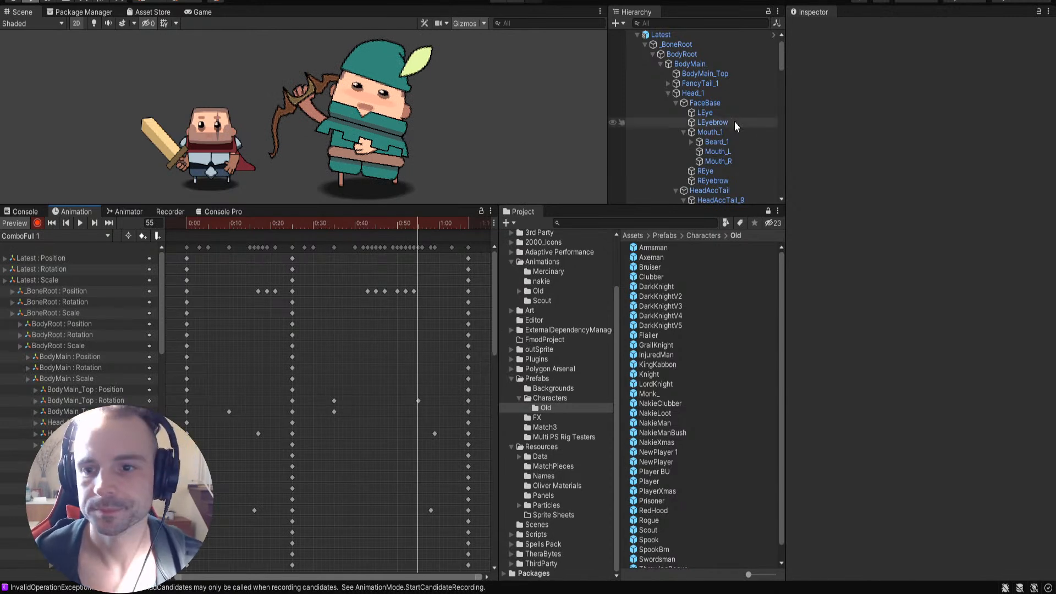
scroll(733, 121, down, 2)
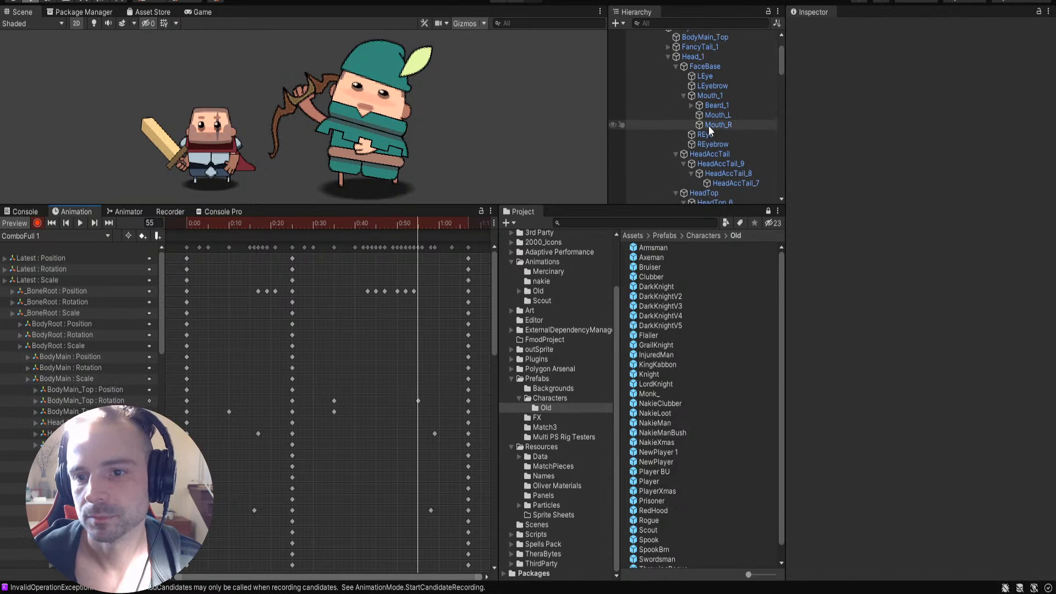
click(714, 97)
click(985, 100)
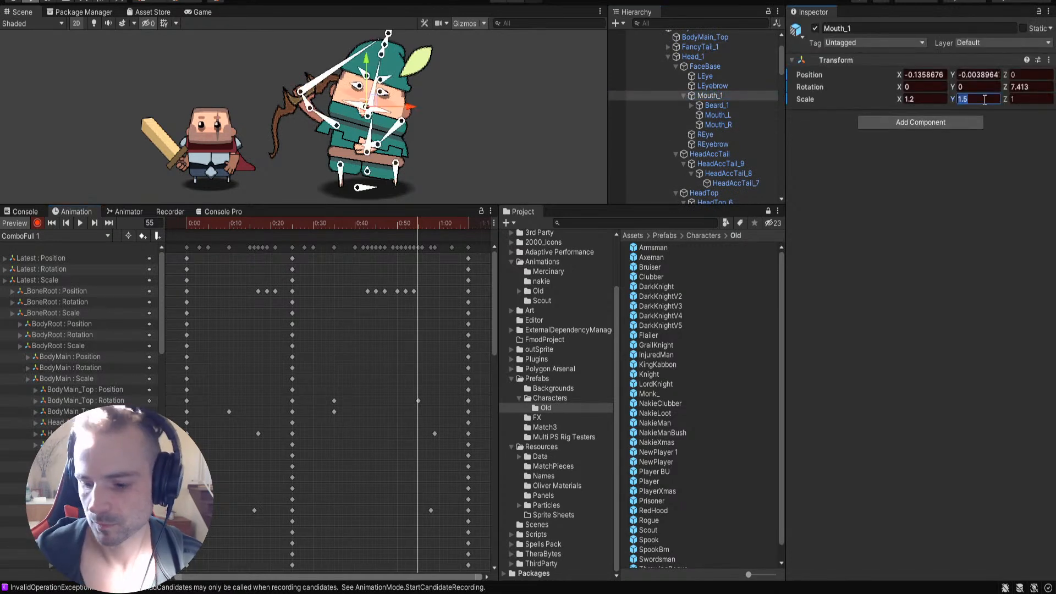
text(2)
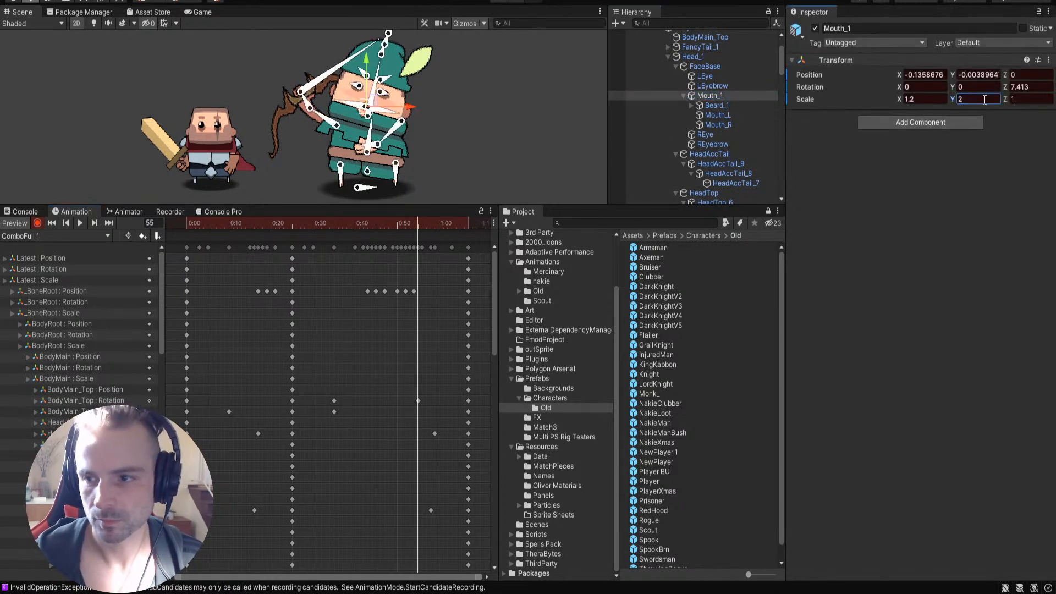
key(BackSpace)
text(1.5)
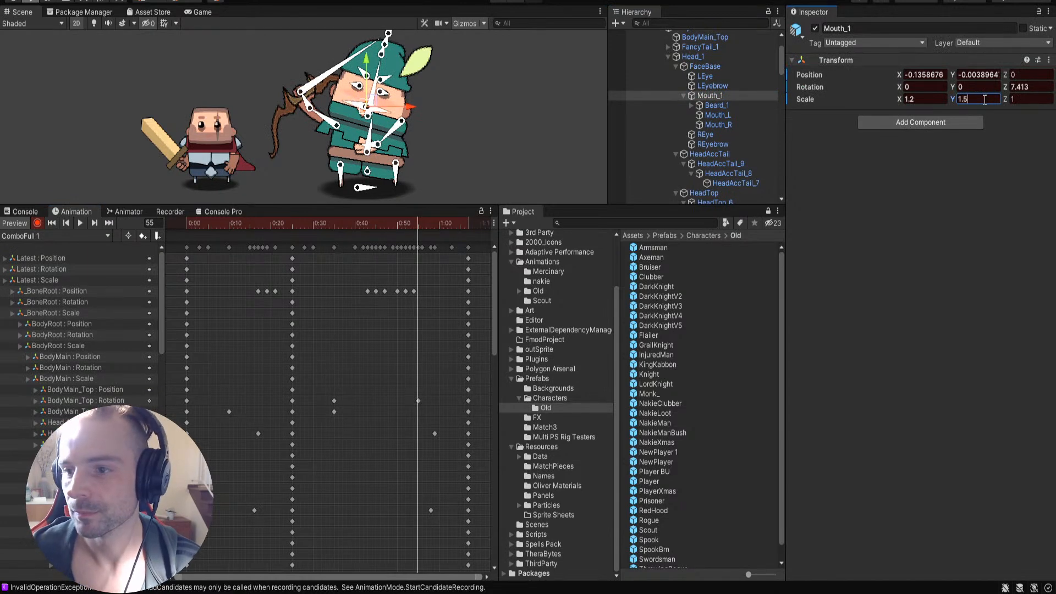
click(919, 100)
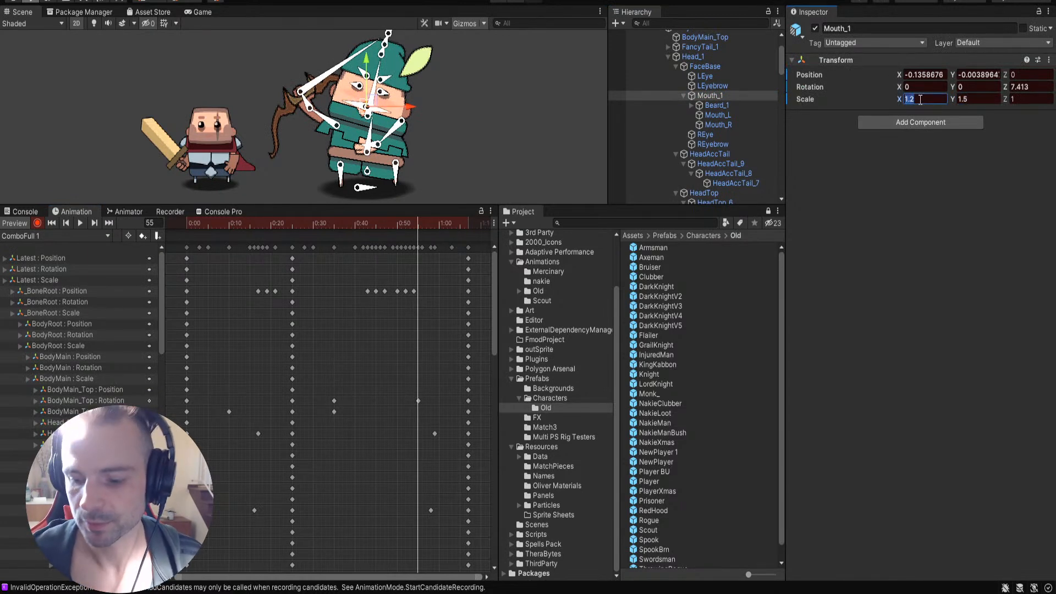
text(5)
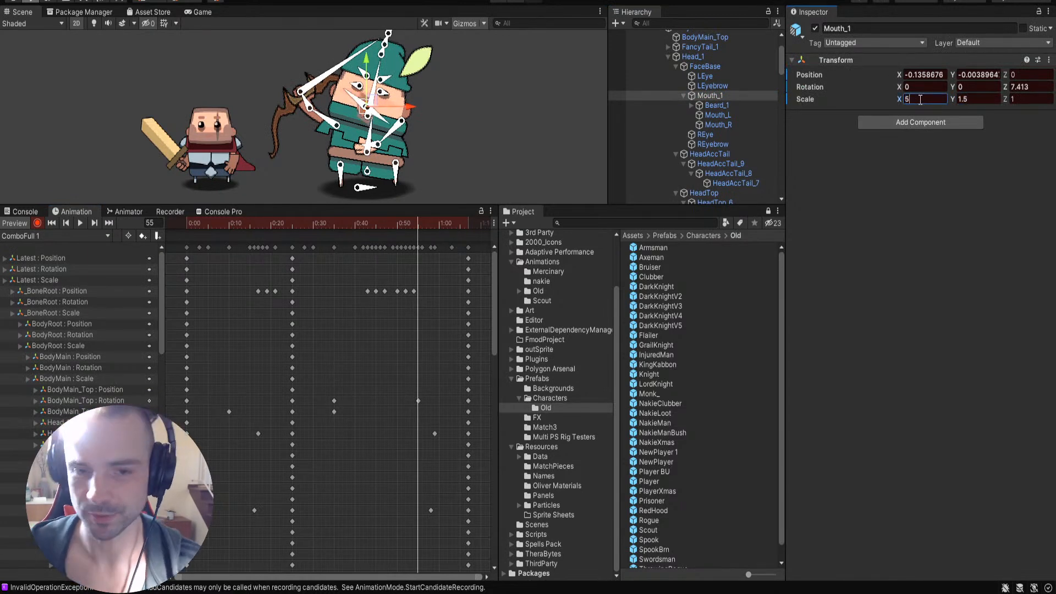
key(BackSpace)
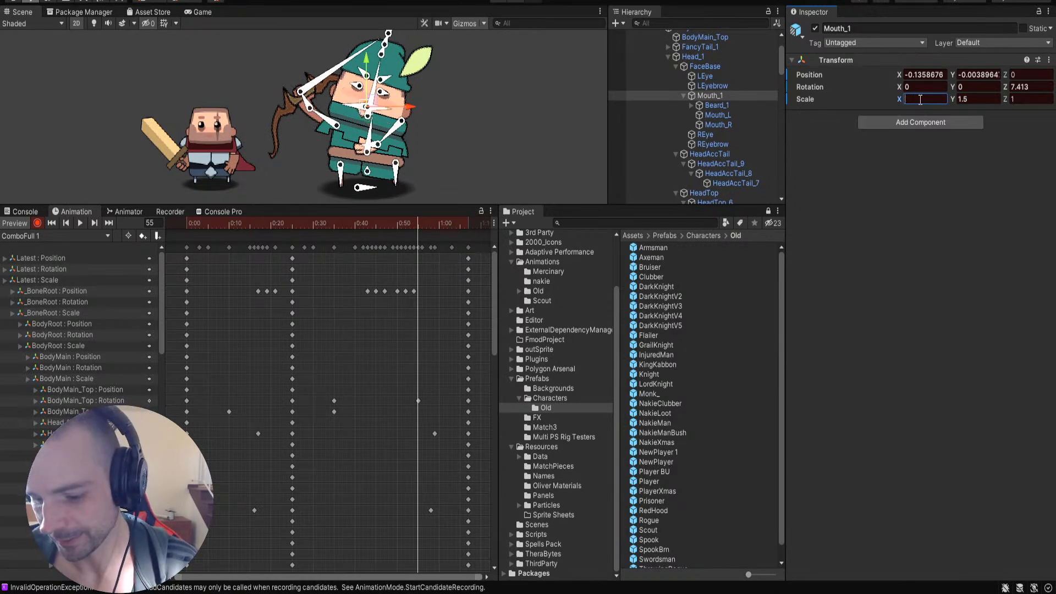
text(2)
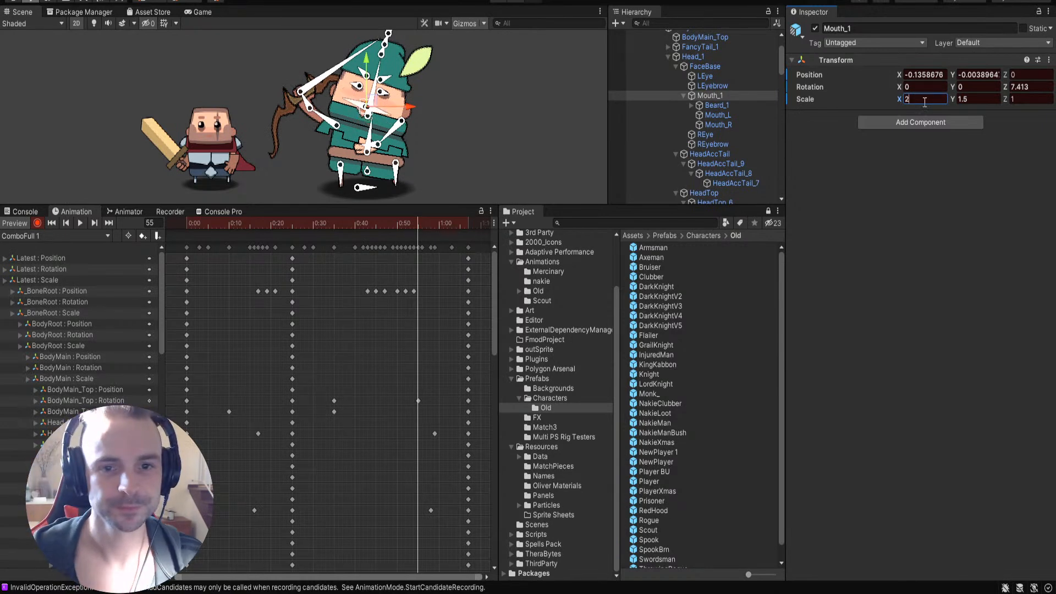
click(485, 97)
Step: Move the RArmTop rotation key at frame 63 to frame 55 and scrub to the end of the clip to check the motion
drag(393, 223, 433, 253)
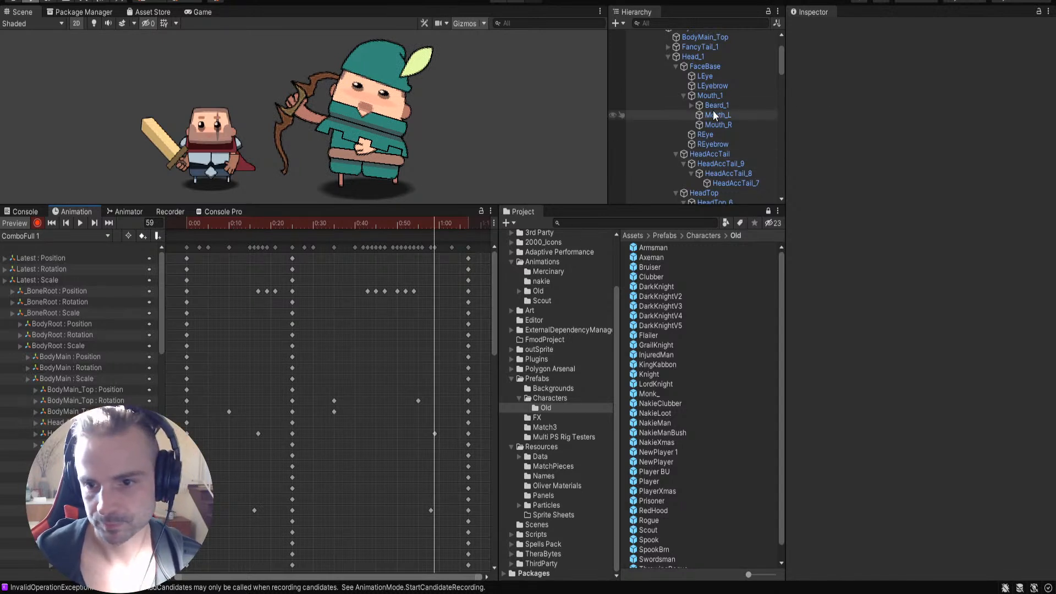
scroll(715, 88, down, 5)
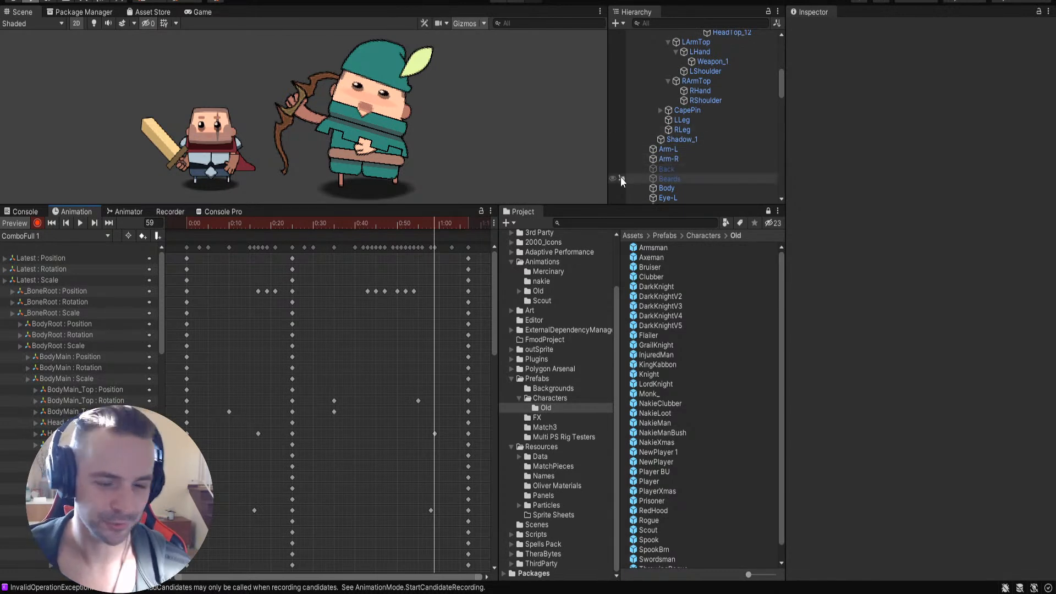
scroll(712, 128, down, 2)
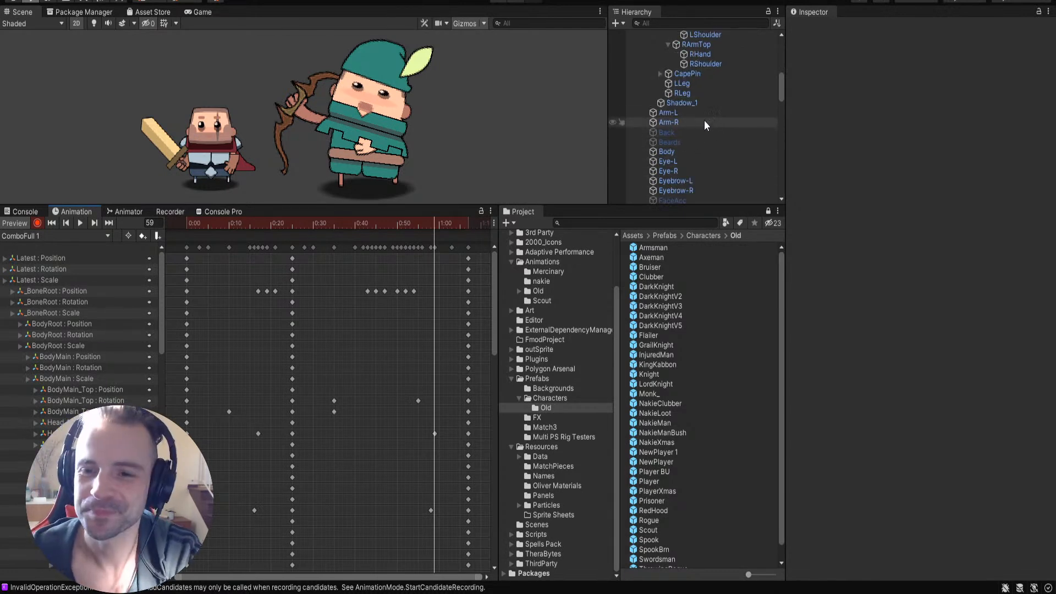
scroll(715, 138, up, 8)
scroll(719, 139, up, 3)
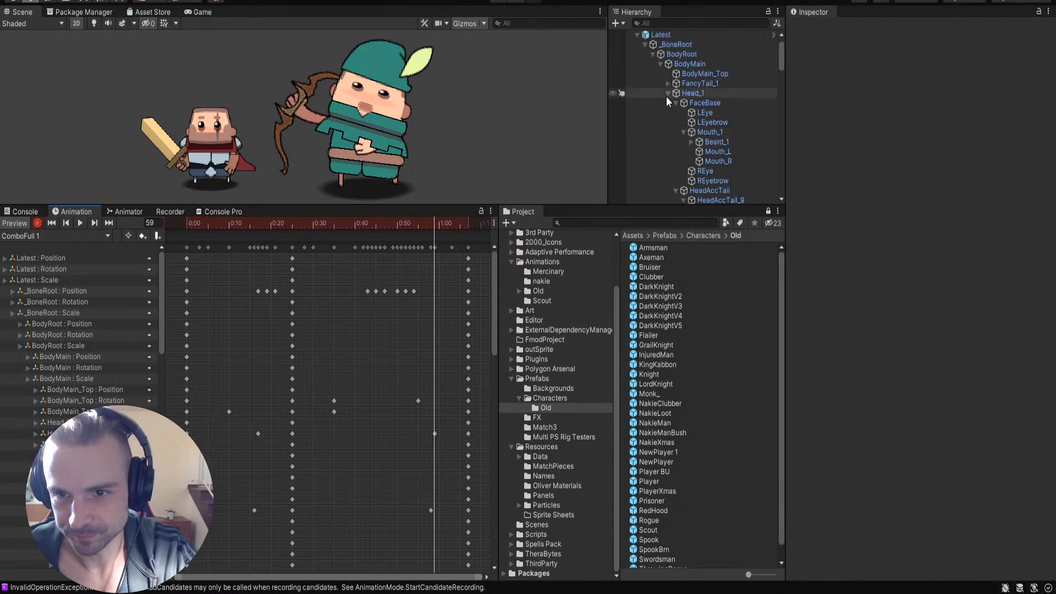
scroll(730, 108, down, 4)
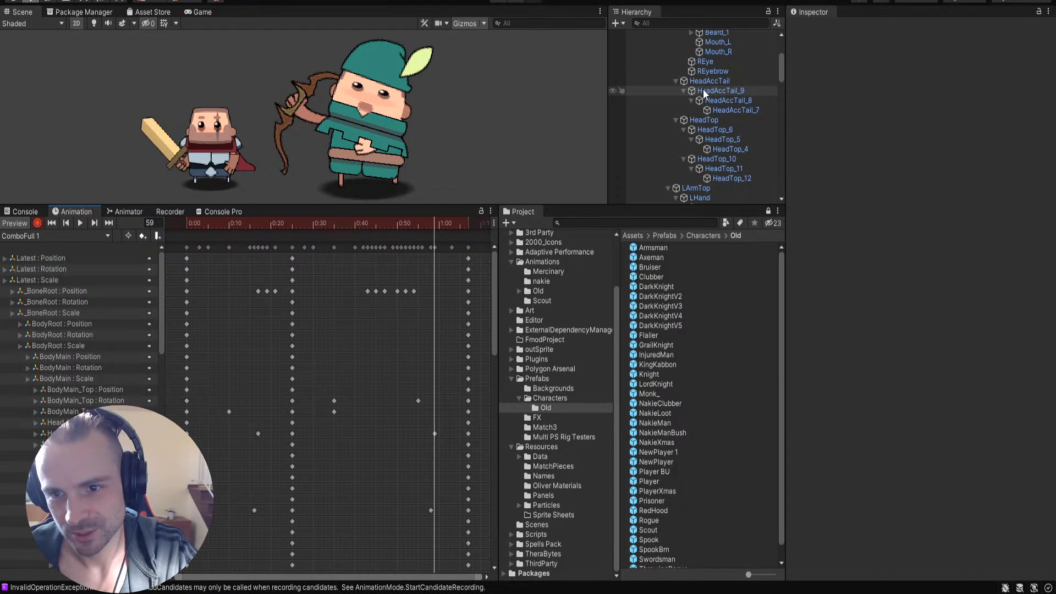
scroll(703, 89, down, 3)
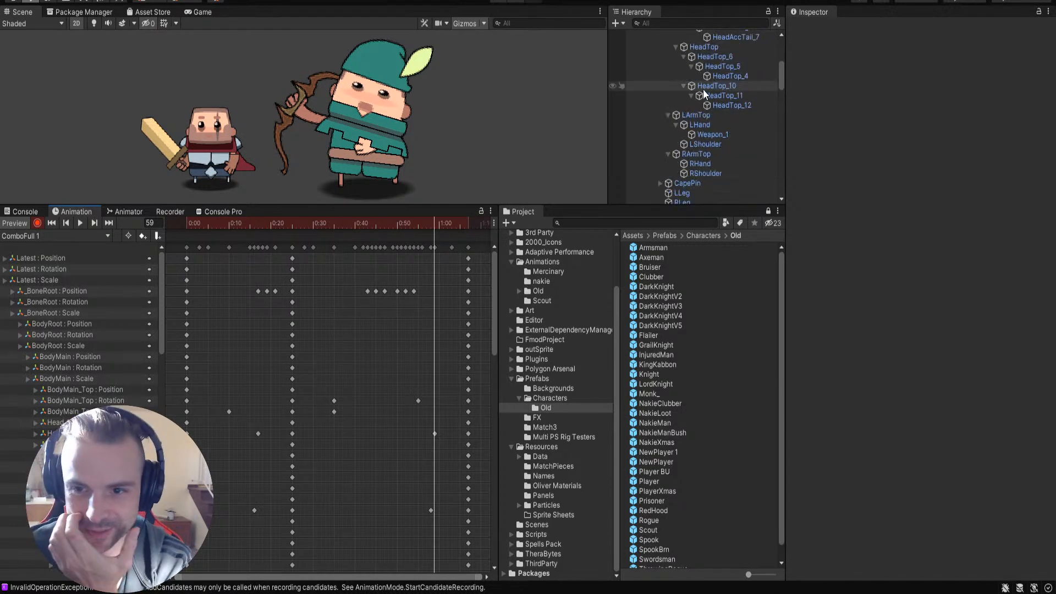
click(697, 155)
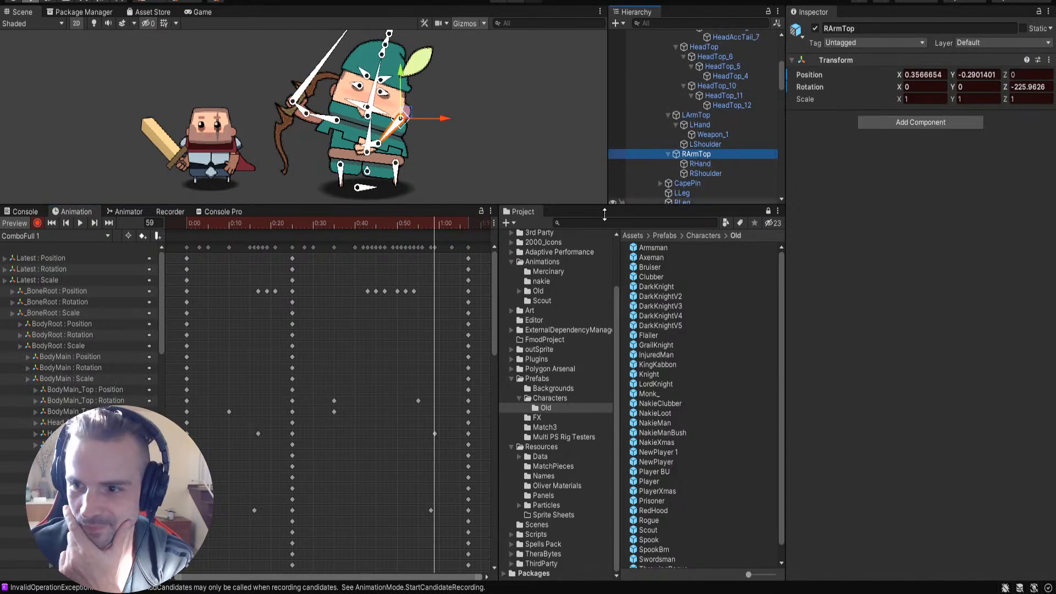
click(394, 130)
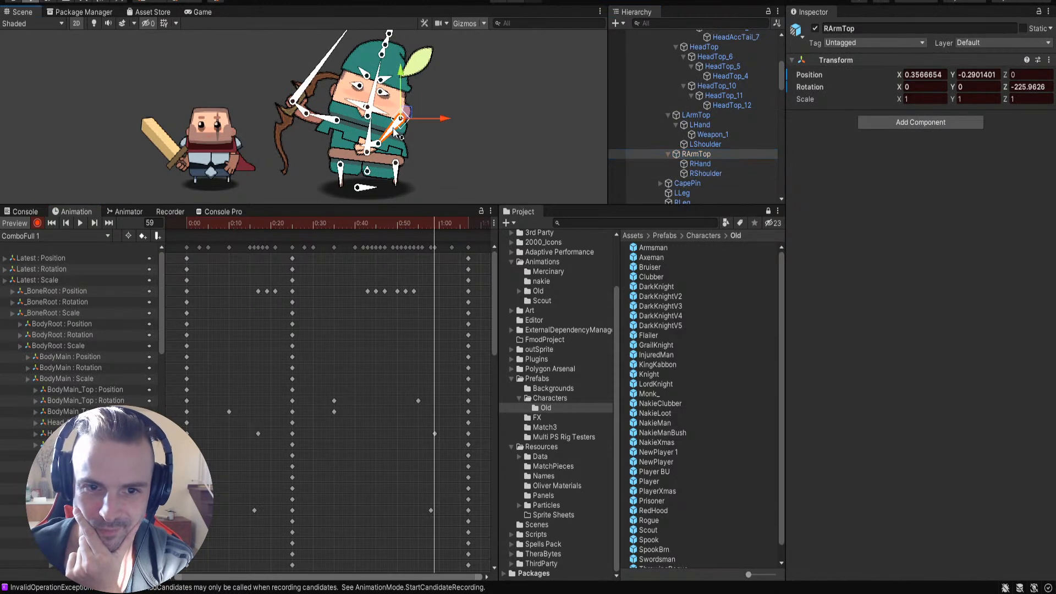
mouse_move(435, 227)
mouse_down()
mouse_move(467, 235)
mouse_move(434, 235)
mouse_move(451, 237)
mouse_up()
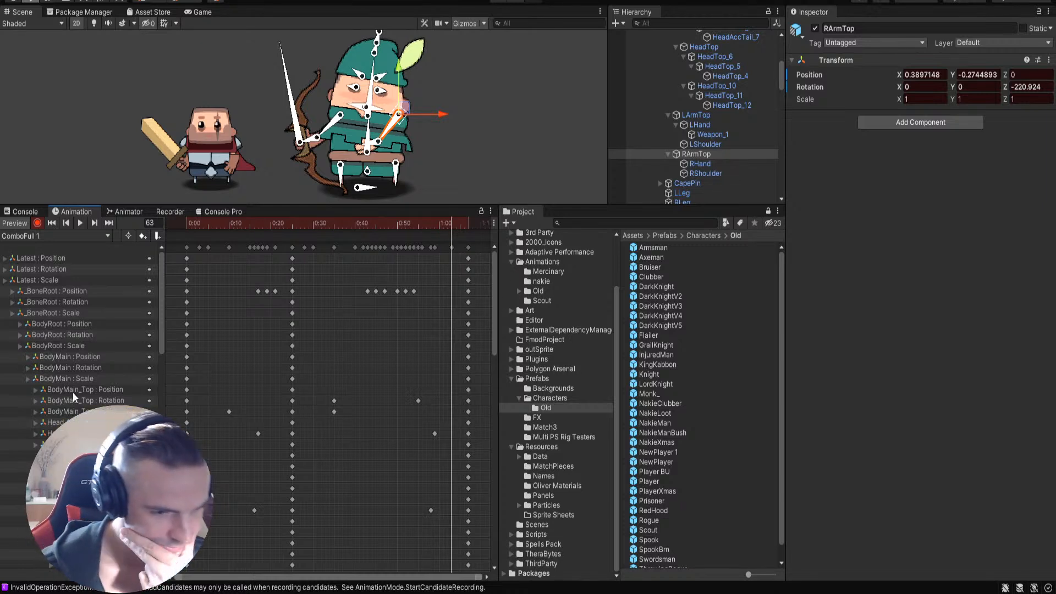
drag(493, 313, 484, 524)
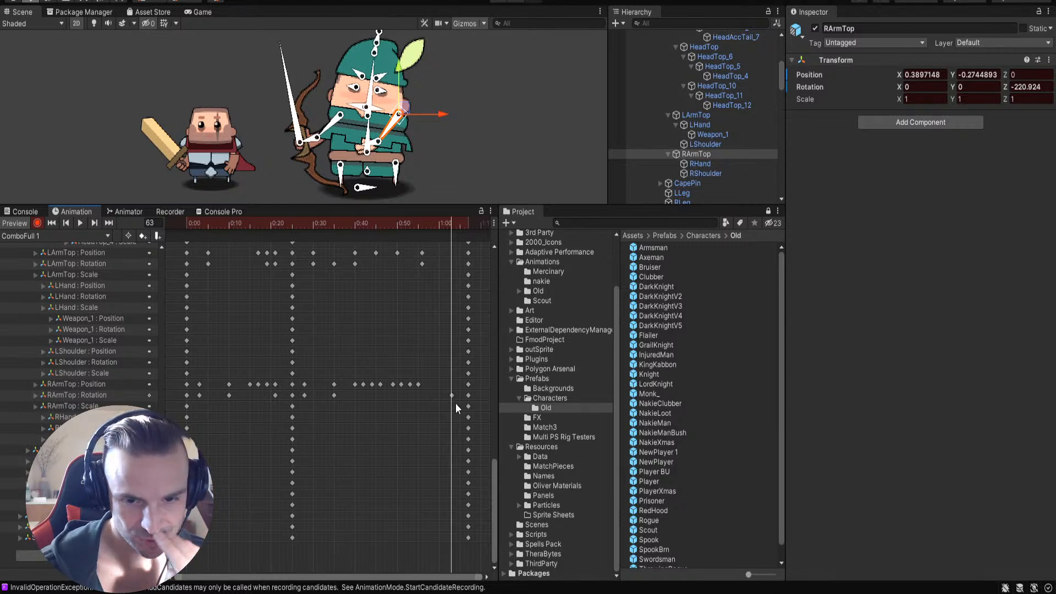
drag(453, 396, 420, 396)
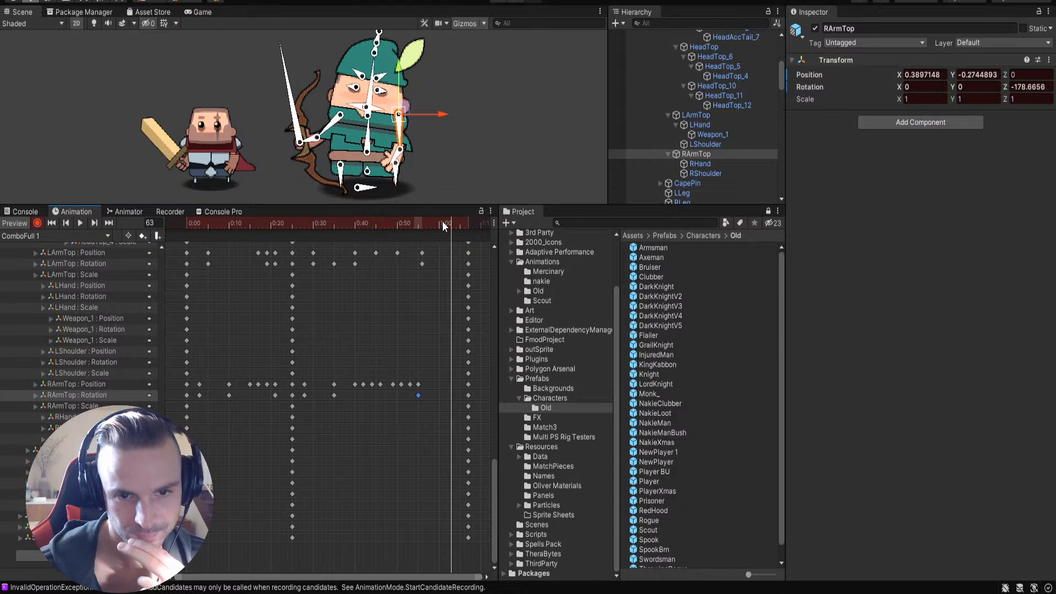
drag(442, 222, 468, 287)
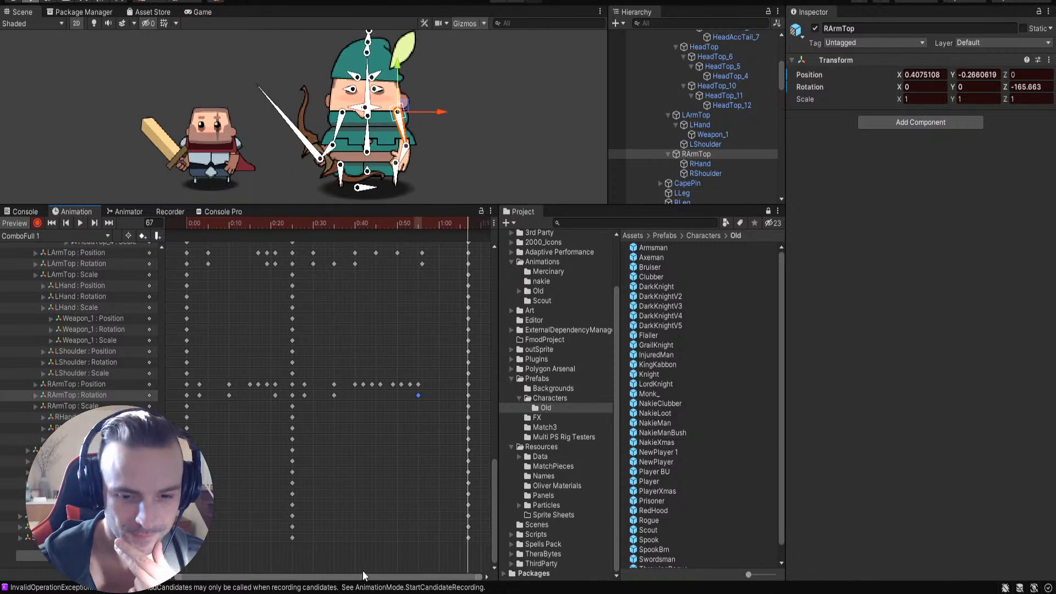
Step: At frame 90, beyond the clip's last keys, rotate RLeg outward to about -144.8 on Z
scroll(401, 322, down, 5)
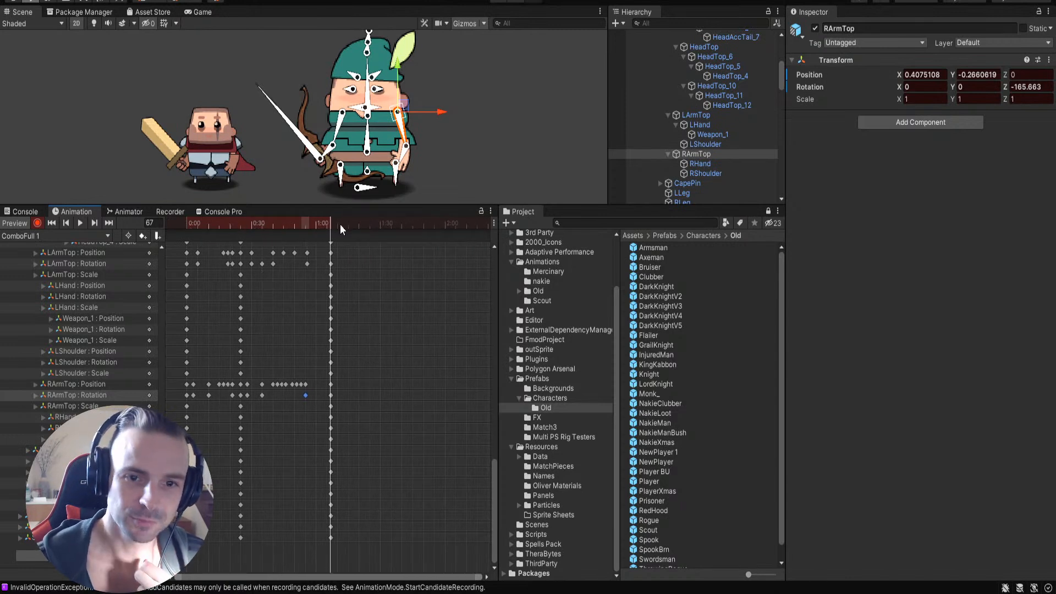
click(512, 83)
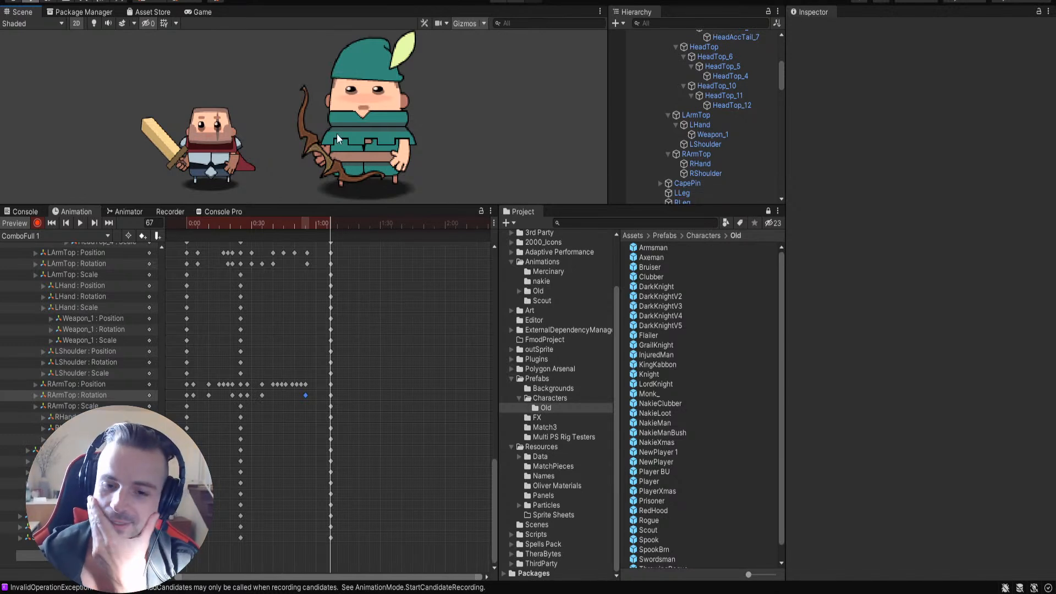
click(344, 258)
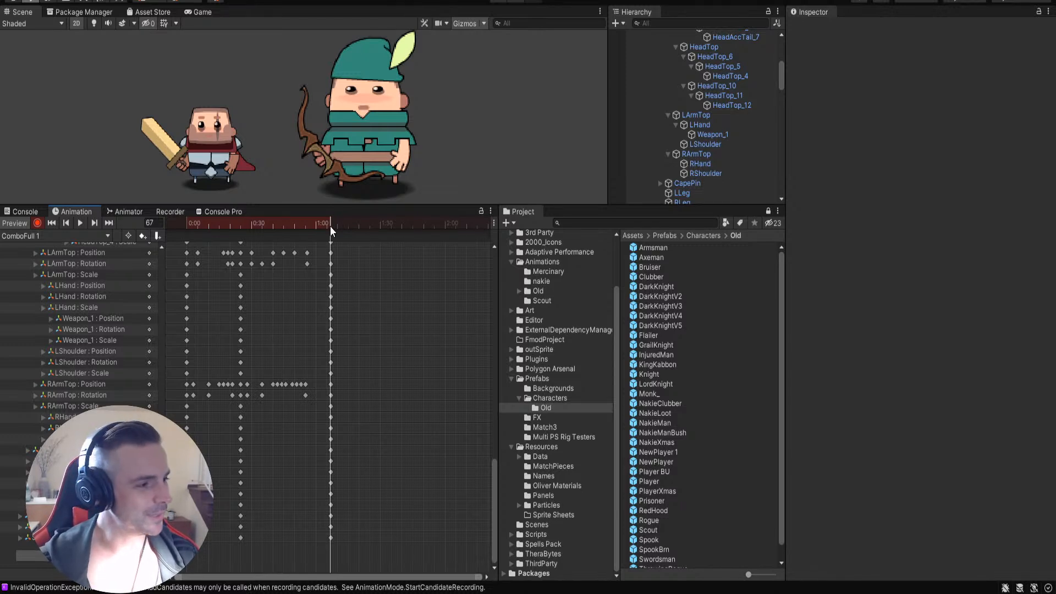
drag(330, 226, 341, 266)
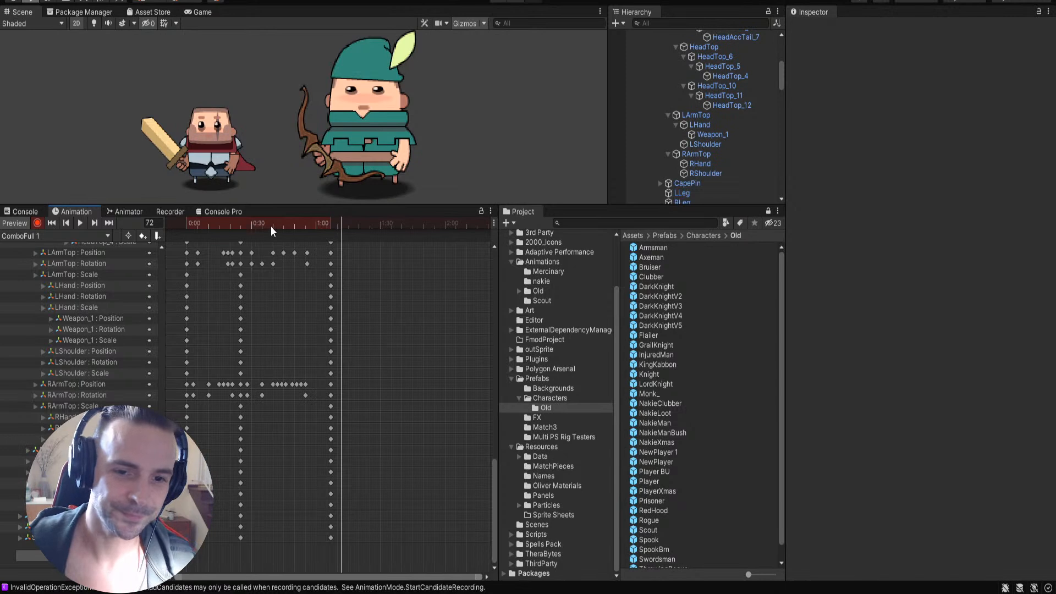
drag(331, 228, 359, 238)
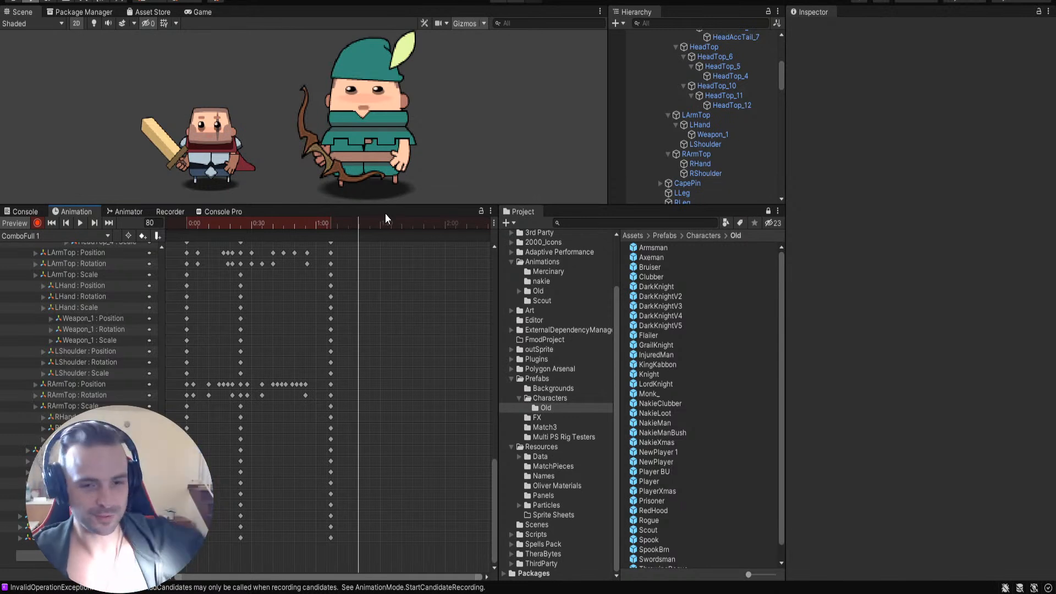
mouse_move(362, 227)
mouse_down()
mouse_move(325, 227)
mouse_move(381, 233)
mouse_up()
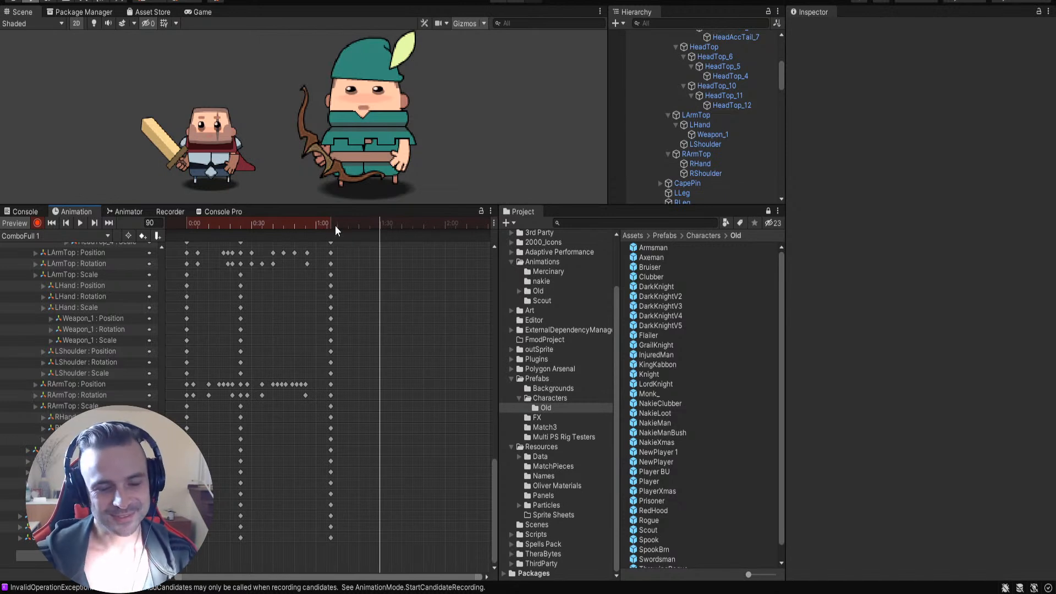
drag(335, 225, 380, 231)
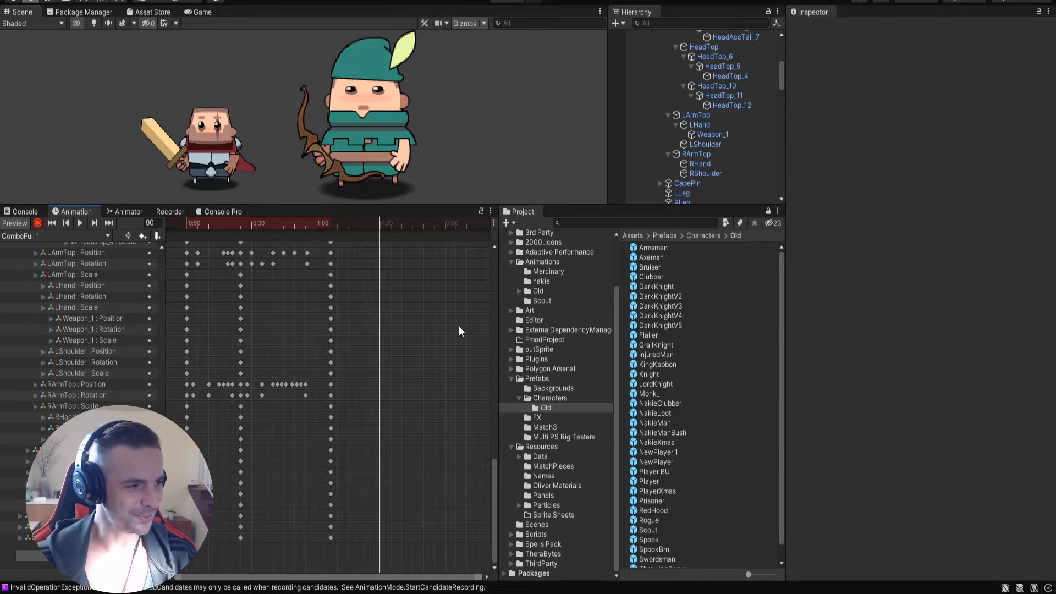
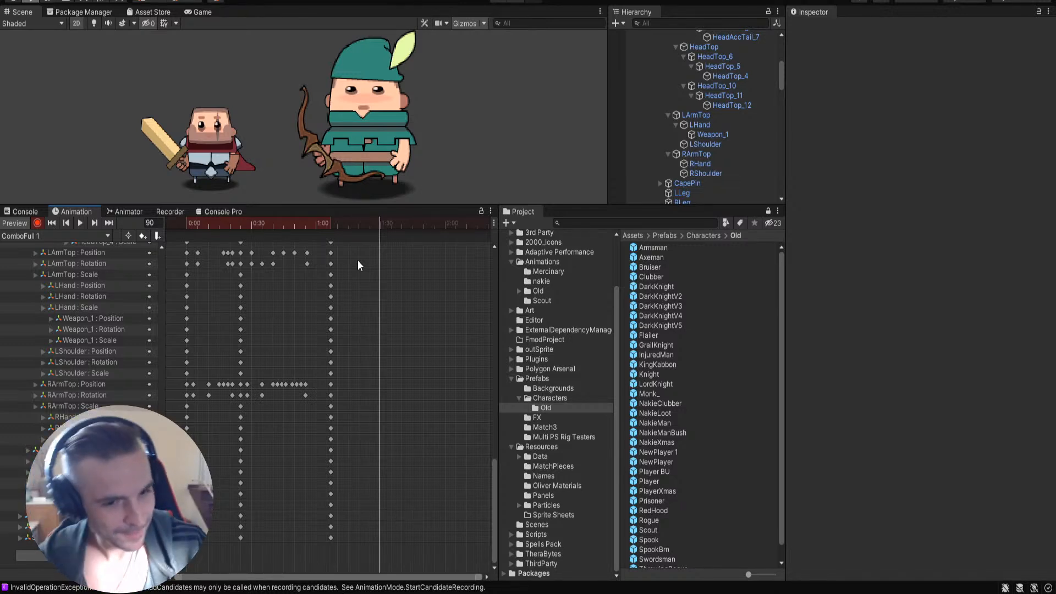
drag(382, 217, 379, 283)
click(372, 118)
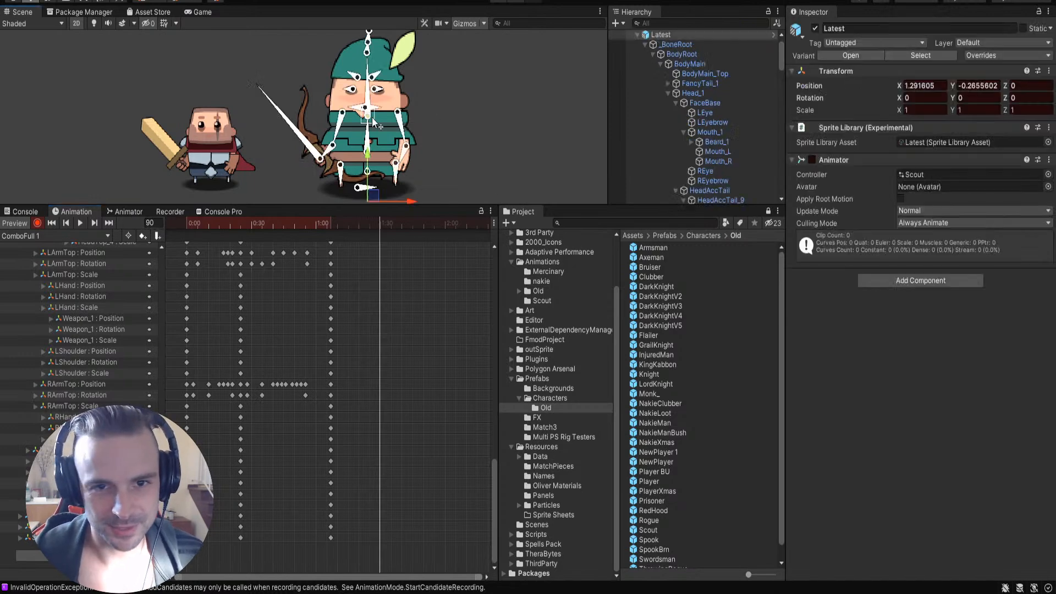
drag(410, 190, 414, 184)
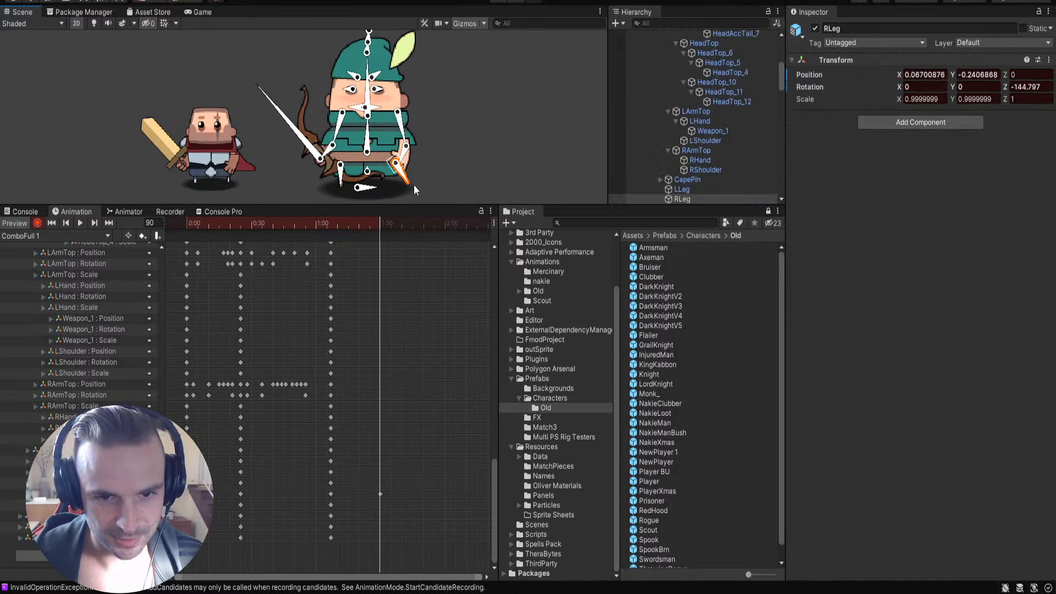
Step: Try a slight tilt of BodyMain_Top at frame 90 and undo it
click(368, 141)
drag(369, 141, 371, 145)
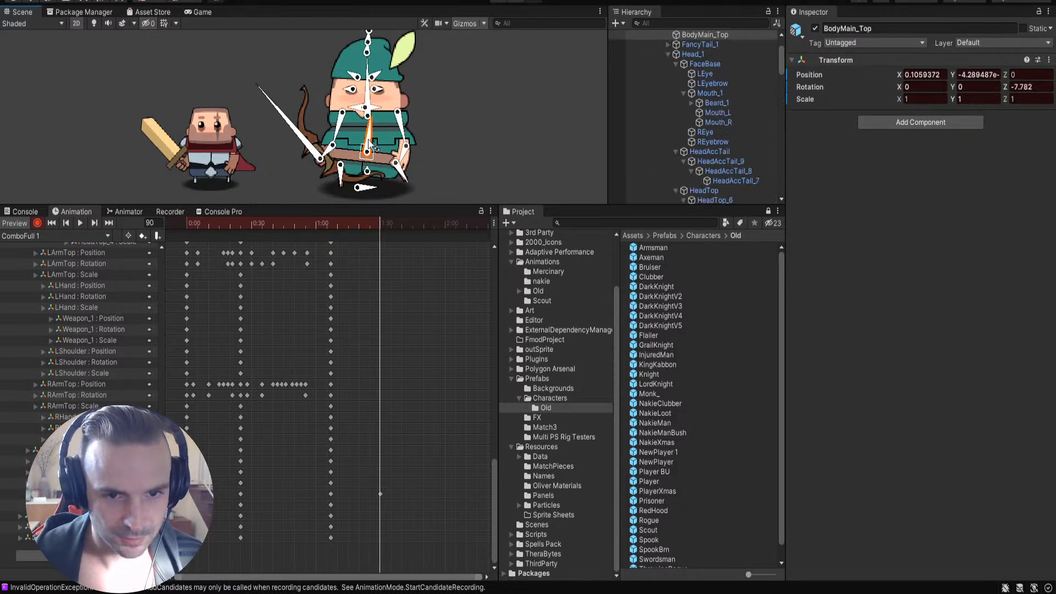
key(ctrl+z)
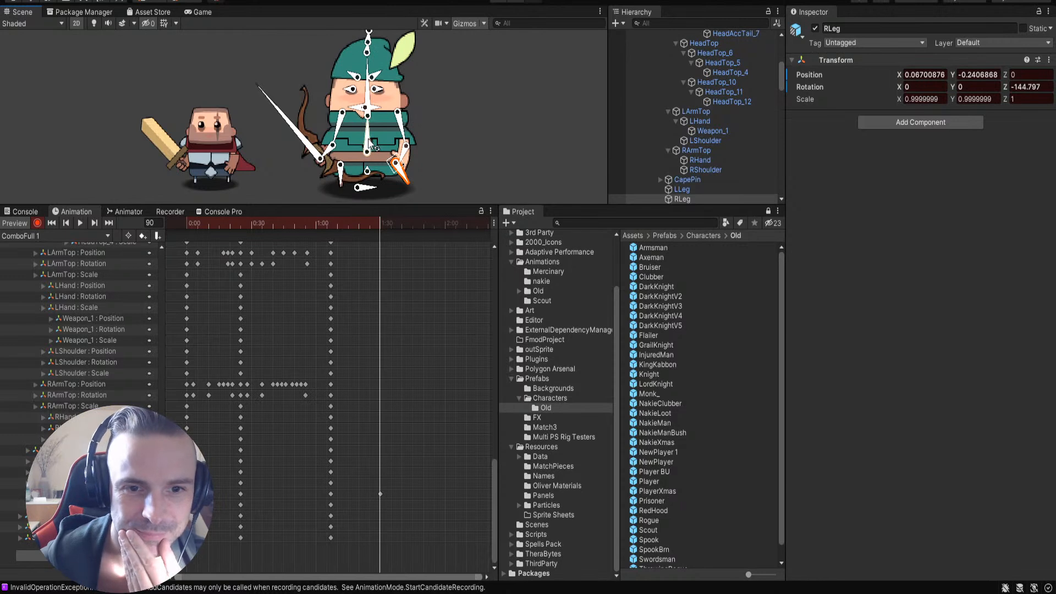
Step: At frame 90, adjust BodyMain_Top's tilt slightly and rotate LLeg outward
click(372, 156)
drag(370, 157, 373, 161)
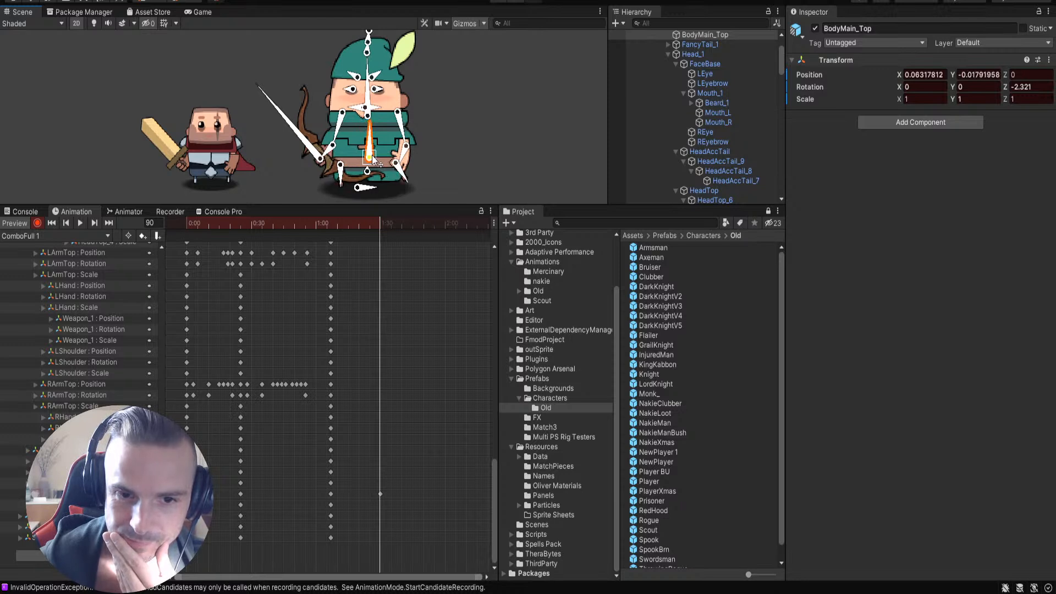
click(342, 186)
drag(342, 185, 343, 192)
Step: Set Shadow_1's scale to X 1.2 and Y 1 at frame 90
click(358, 188)
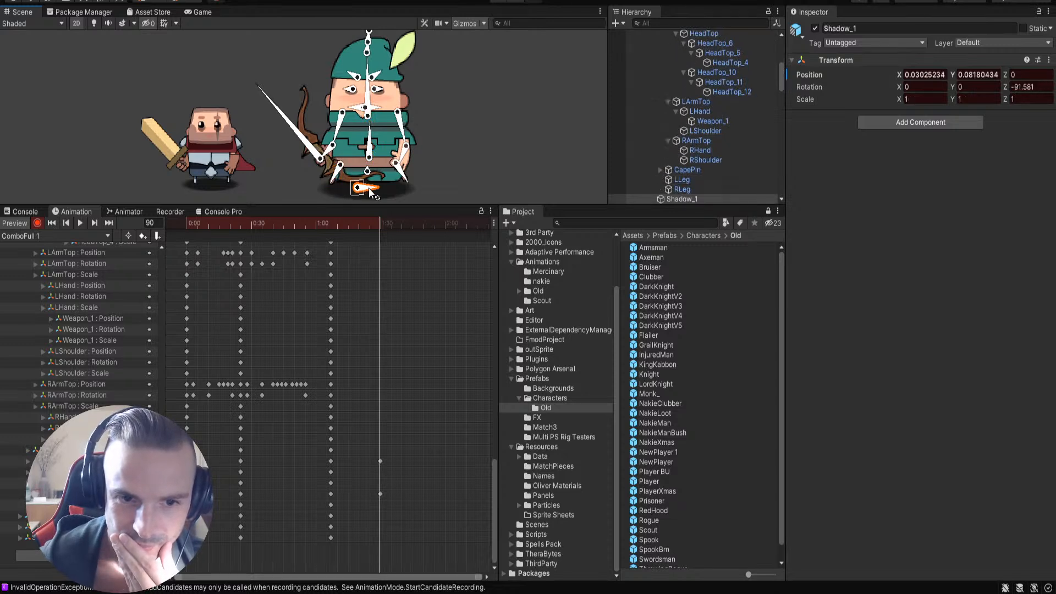
click(971, 99)
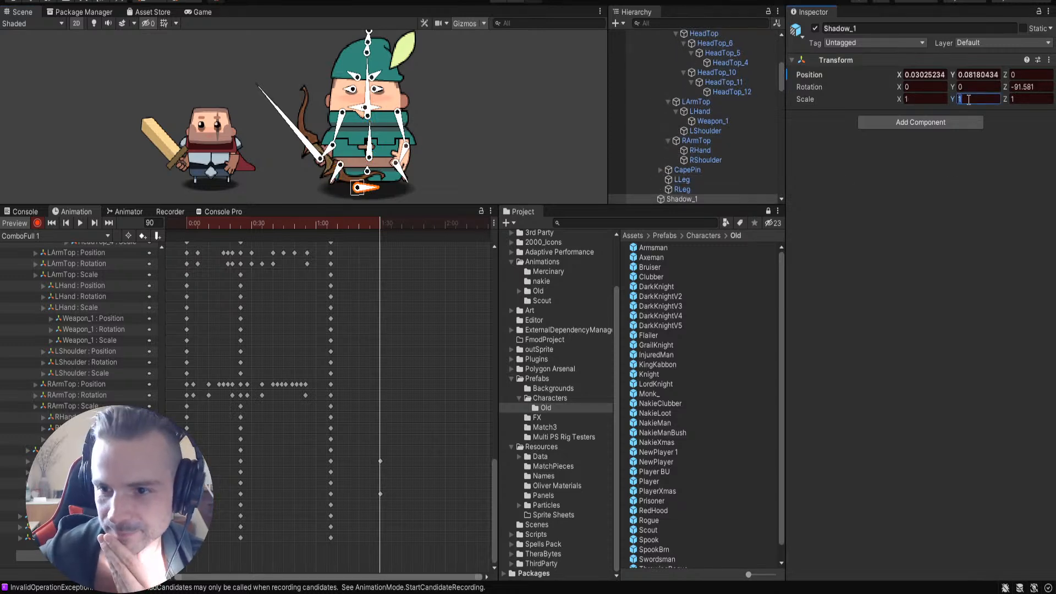
text(1.2)
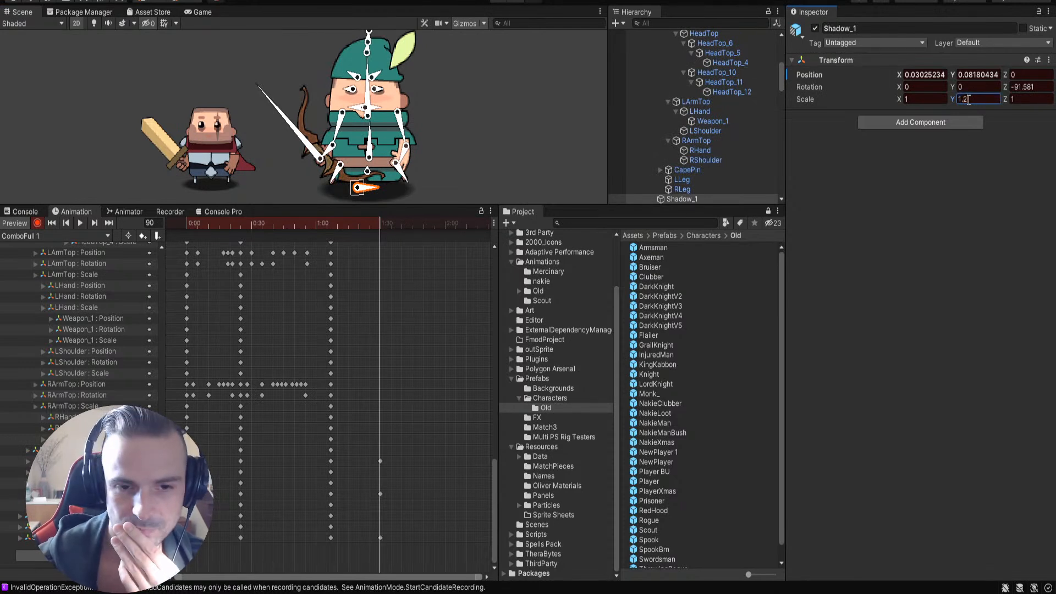
key(BackSpace)
key(shift+Tab)
text(1.2)
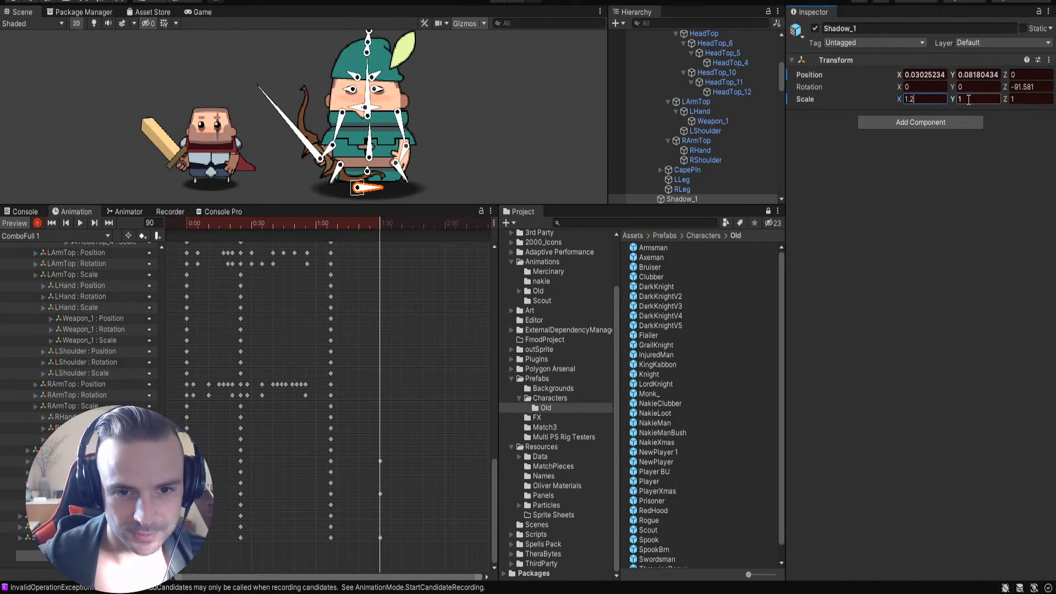
Step: Reposition RLeg at frame 90 and rotate it inward to about -164.4 on Z
drag(402, 171, 405, 176)
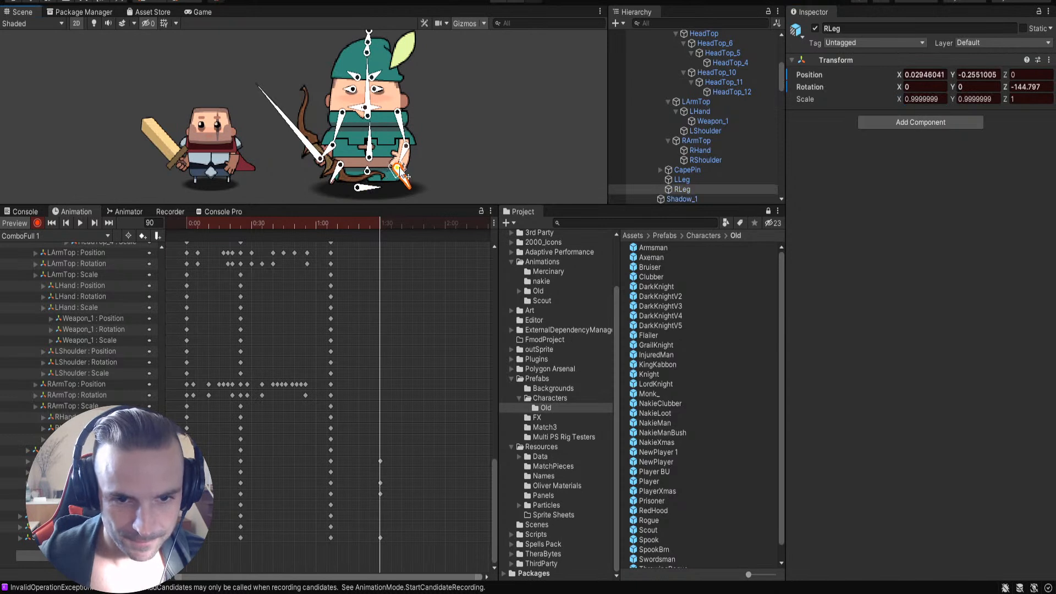
click(491, 171)
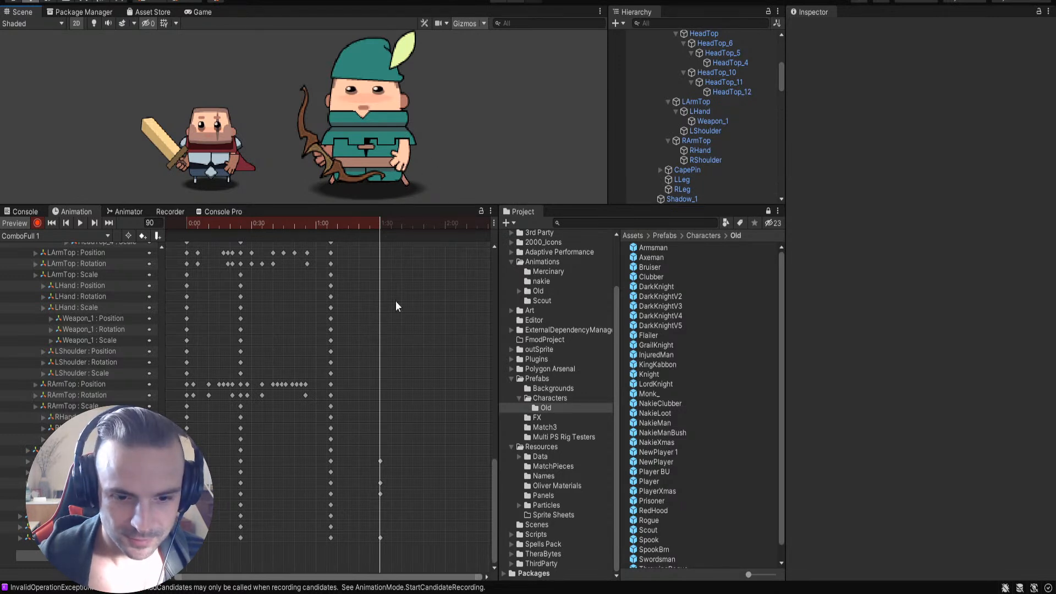
click(398, 179)
mouse_move(405, 182)
mouse_down()
mouse_move(383, 187)
mouse_move(407, 192)
mouse_move(397, 167)
mouse_up()
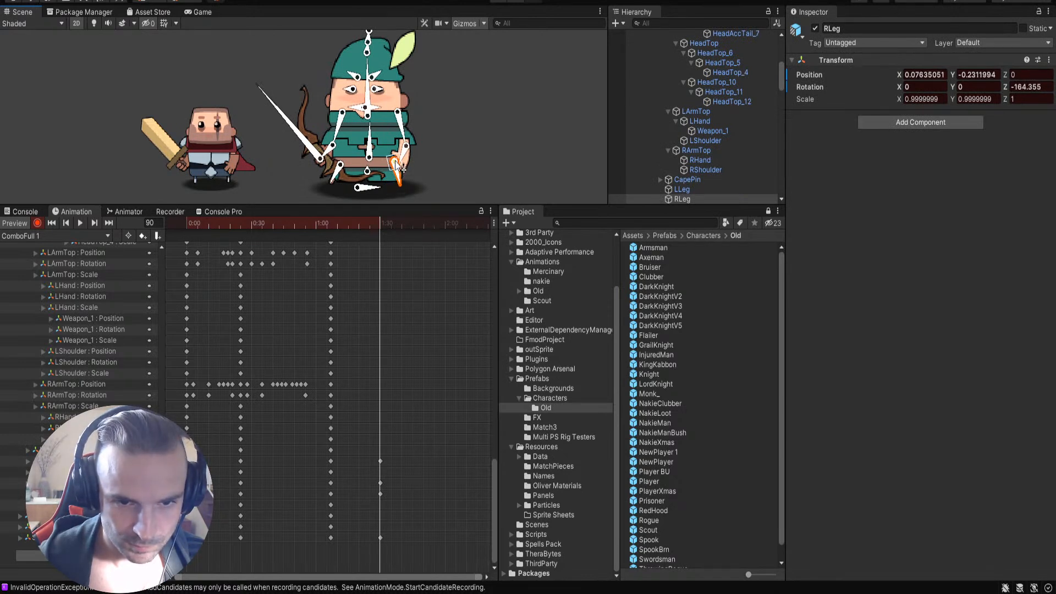
click(445, 175)
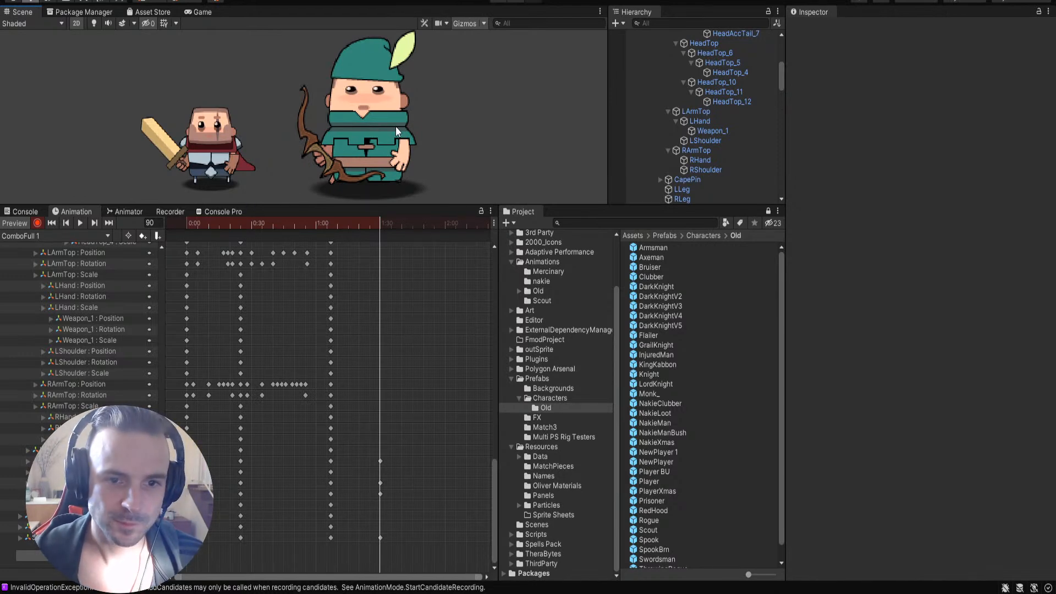
Step: Raise the bow arm at frame 90 by rotating LArmTop to about 110.4 on Z
click(376, 150)
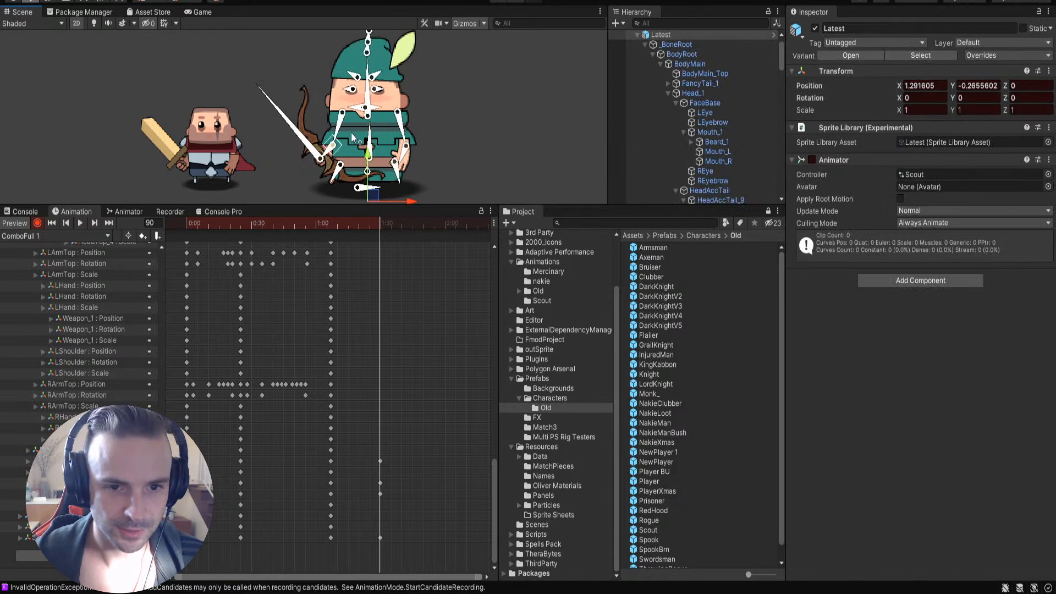
mouse_move(336, 132)
mouse_down()
mouse_move(324, 139)
mouse_move(343, 142)
mouse_move(326, 150)
mouse_up()
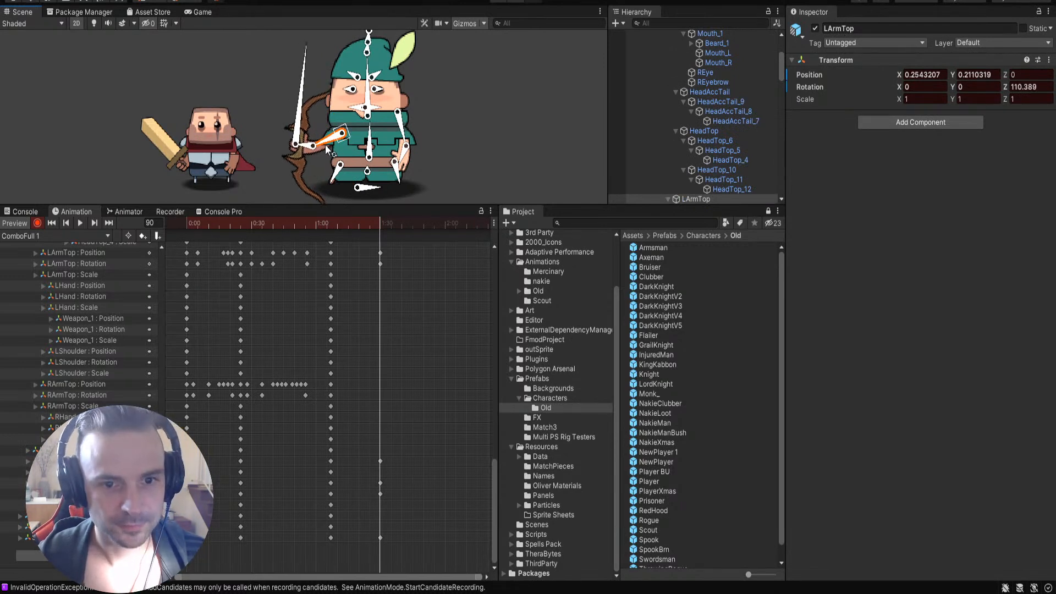
Step: Tilt BodyMain_Top to about -5.1 on Z at frame 90 and adjust RLeg's position under the body
click(376, 141)
drag(376, 140, 372, 139)
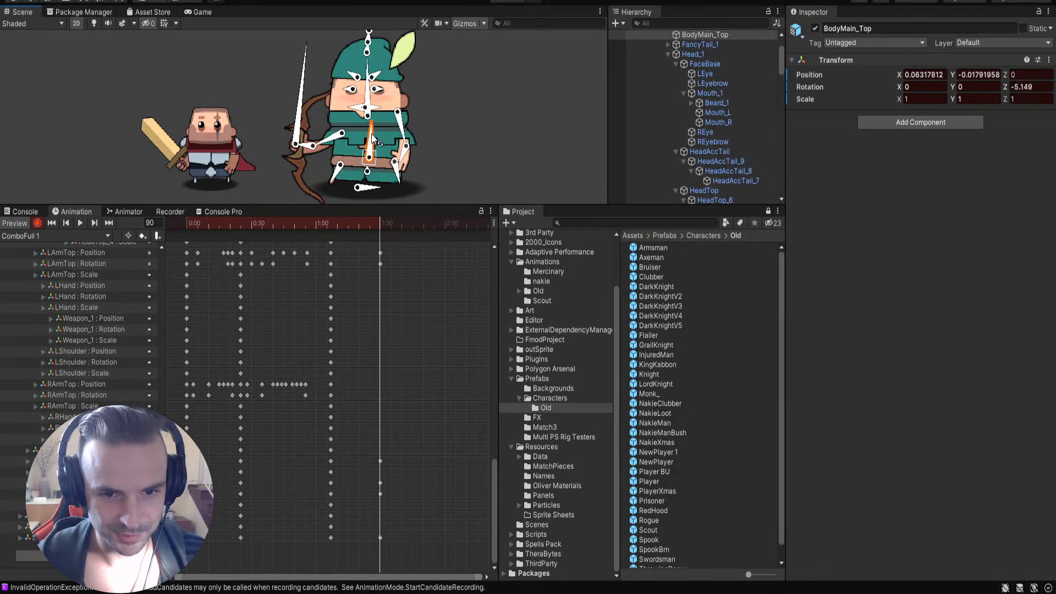
click(400, 173)
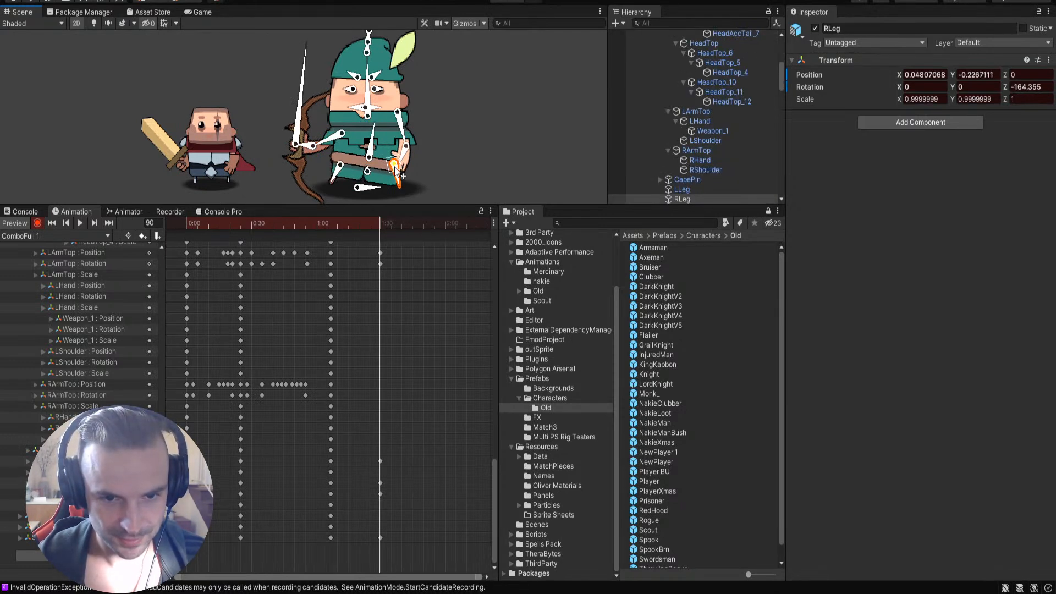
click(476, 177)
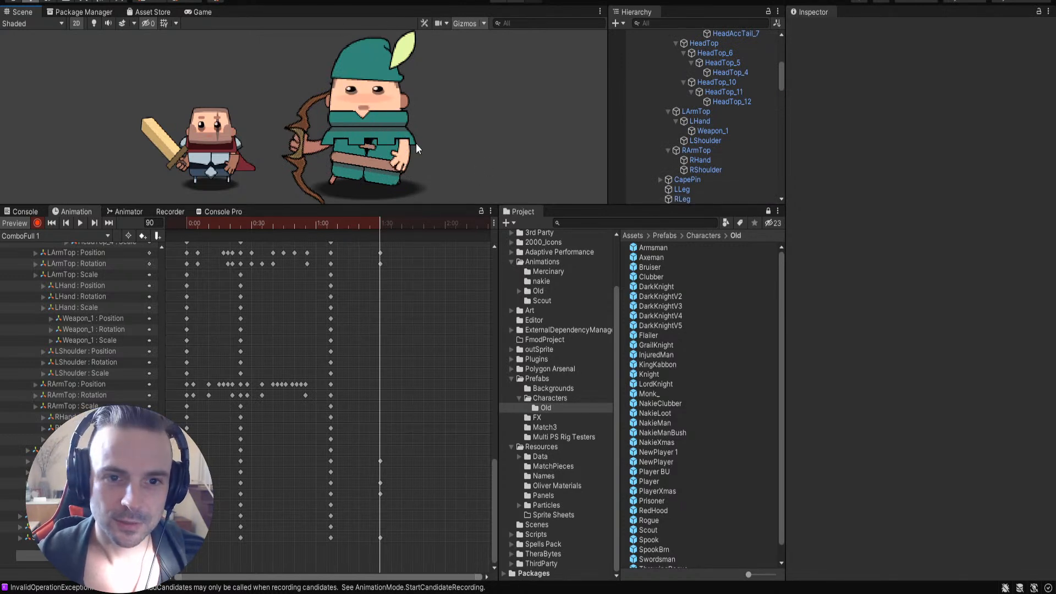
Step: Examine the scout's head, mouth and face bones in the frame 90 pose up close
click(374, 106)
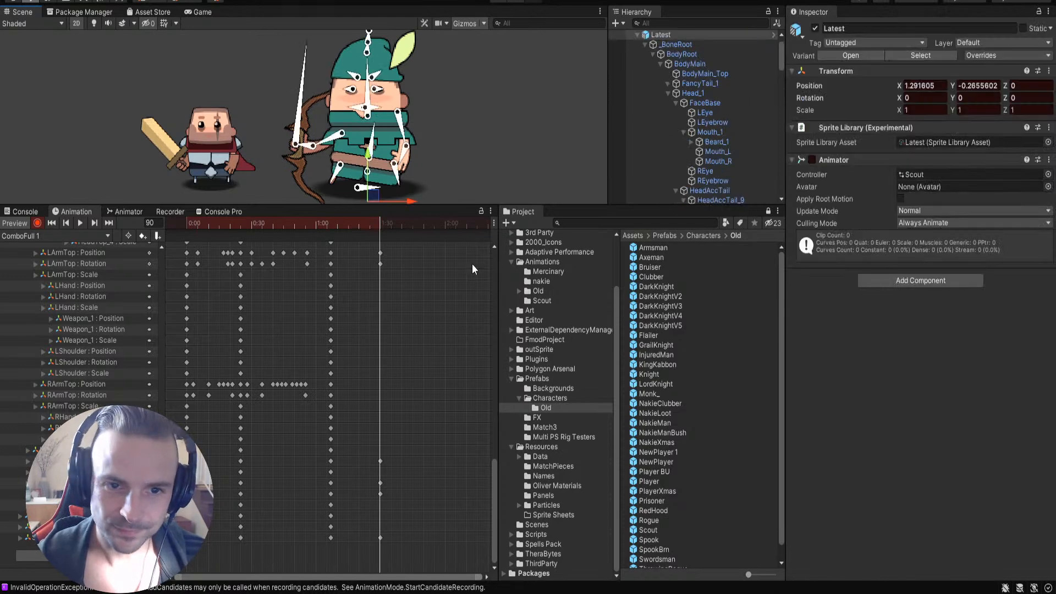
click(381, 118)
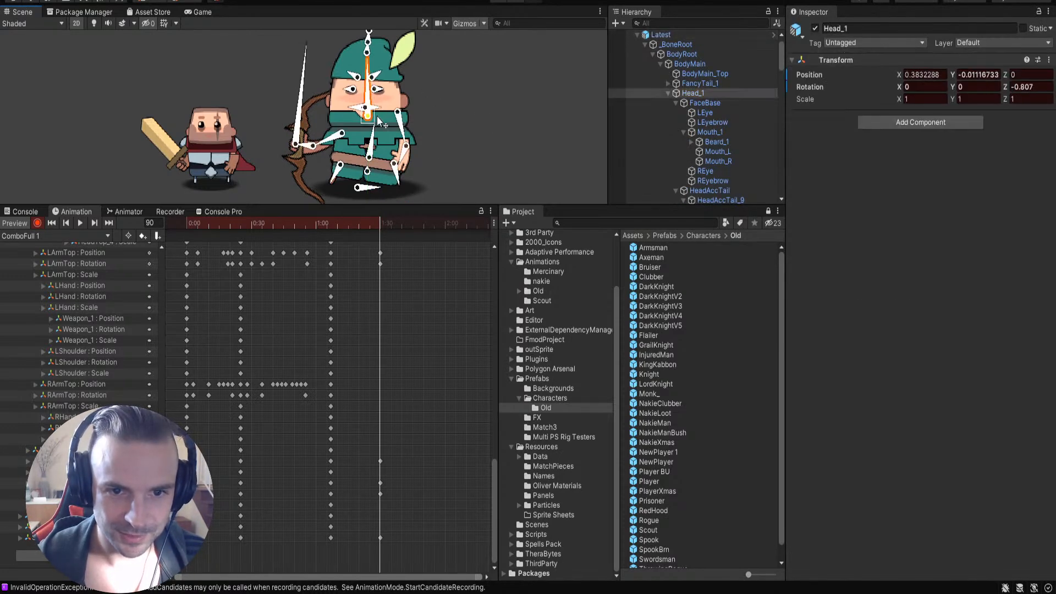
click(463, 74)
click(381, 110)
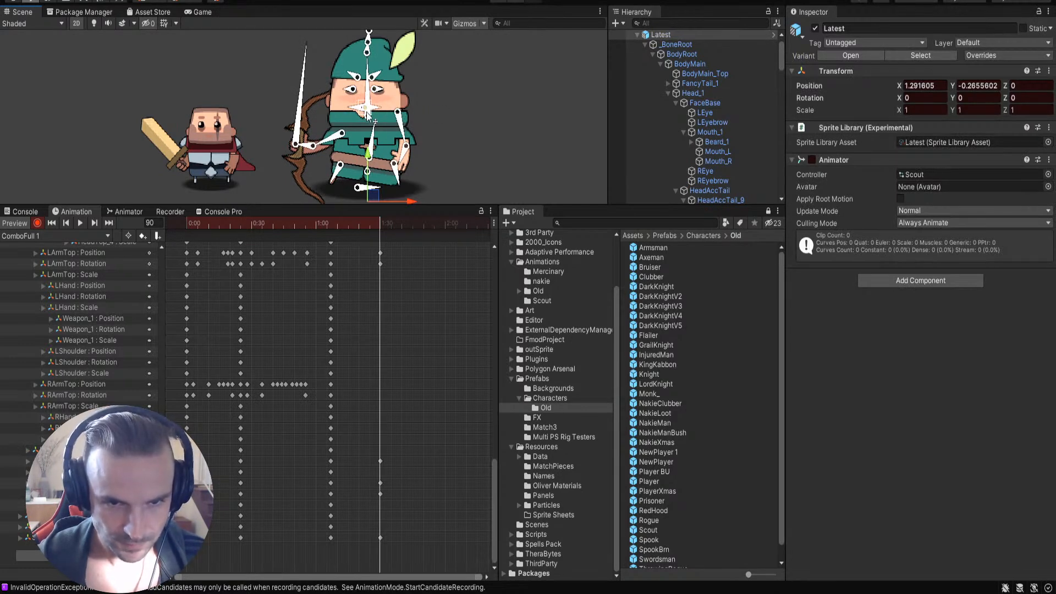
scroll(405, 93, up, 3)
scroll(402, 93, up, 4)
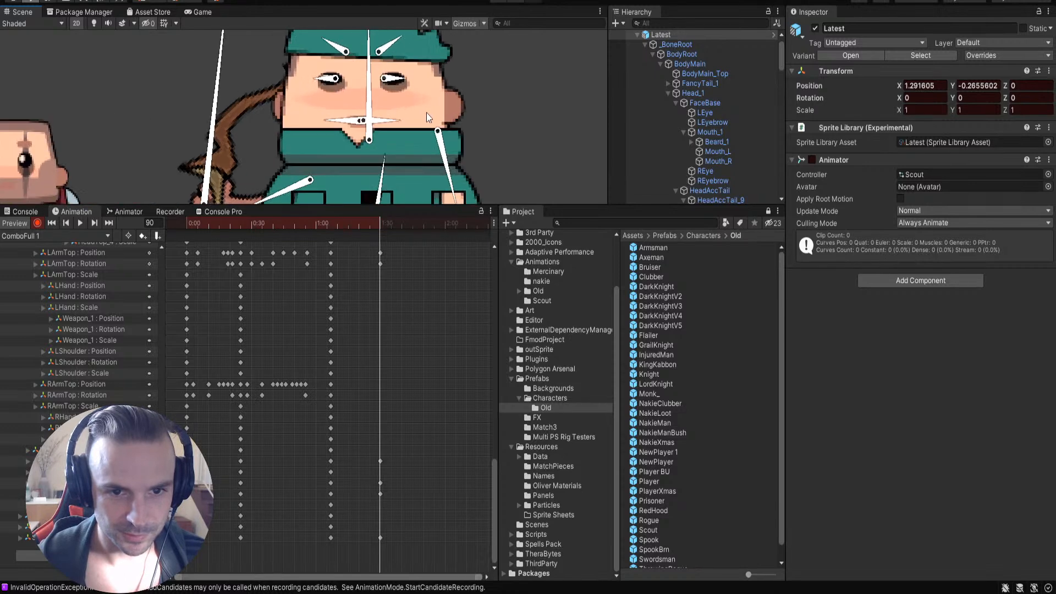
scroll(428, 91, down, 3)
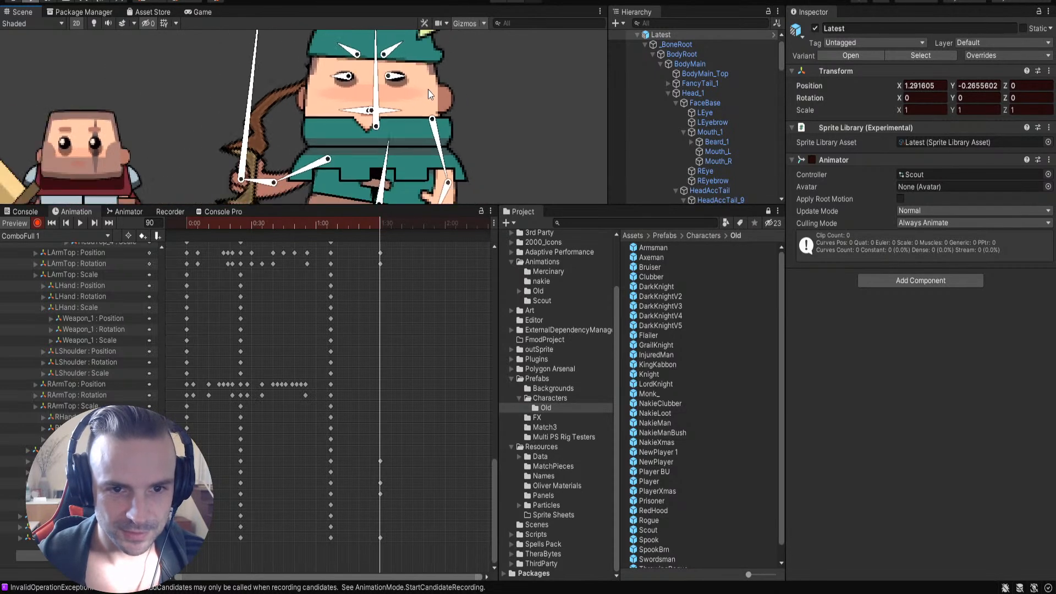
scroll(467, 98, down, 6)
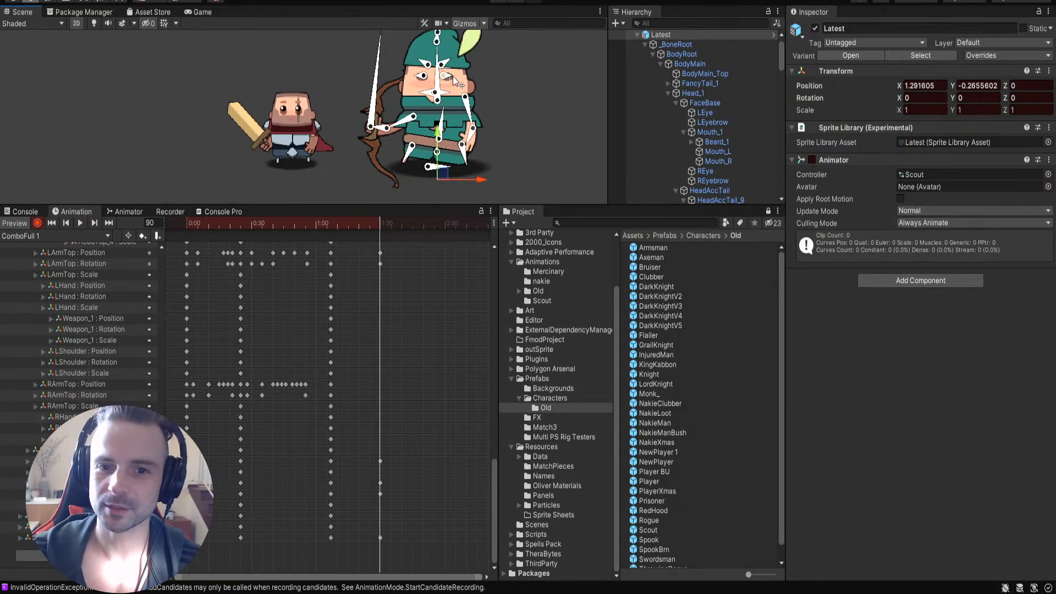
Step: Shift the archer's FaceBase bone at frame 90 to position X 0.203, Y 0.059
scroll(460, 88, up, 6)
middle_drag(500, 65, 458, 90)
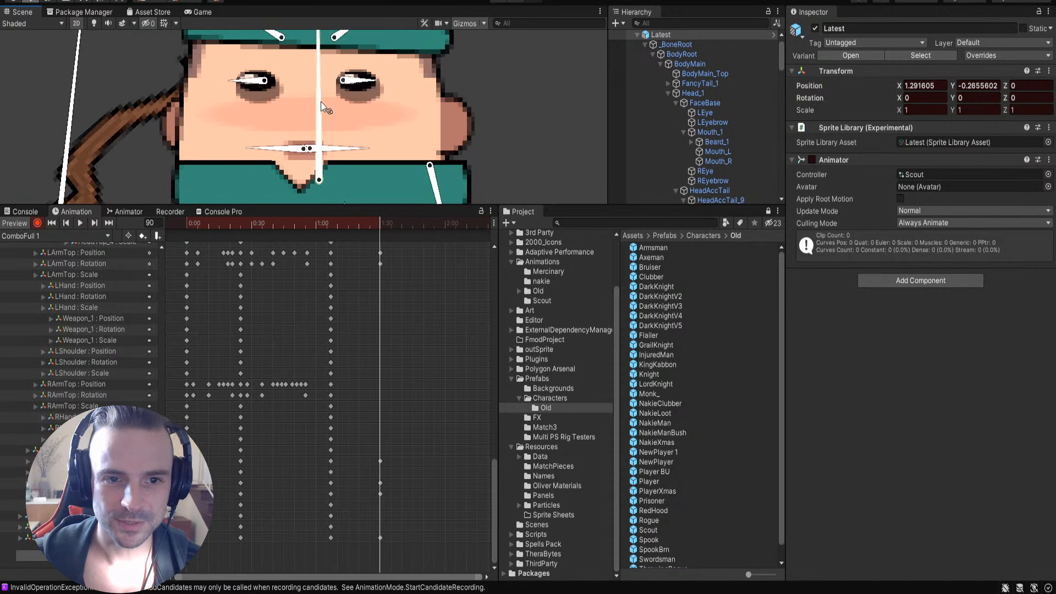
mouse_move(320, 104)
mouse_down()
mouse_move(329, 105)
mouse_move(319, 104)
mouse_up()
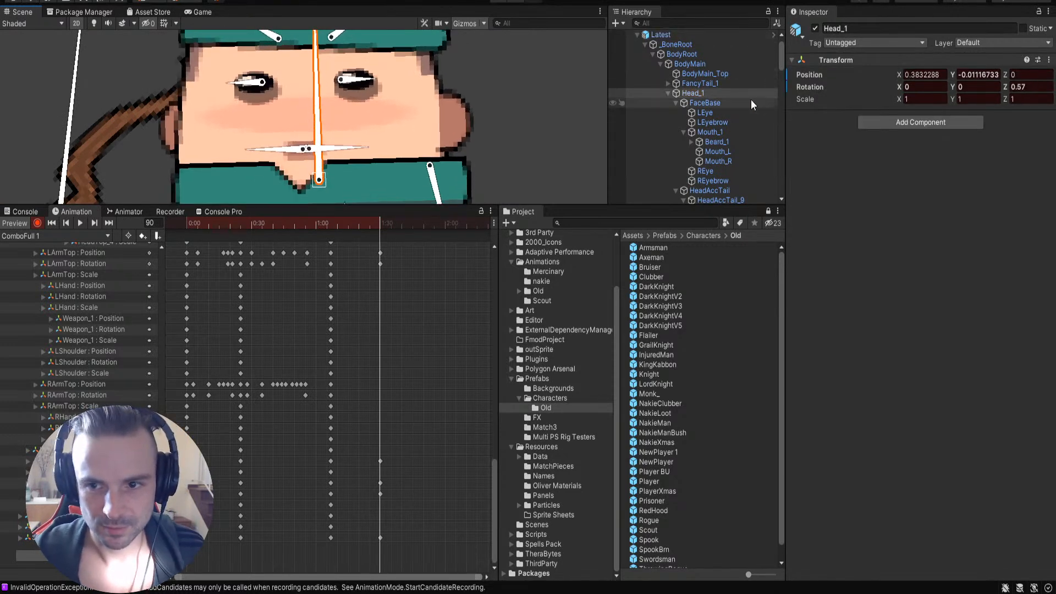
key(ctrl+z)
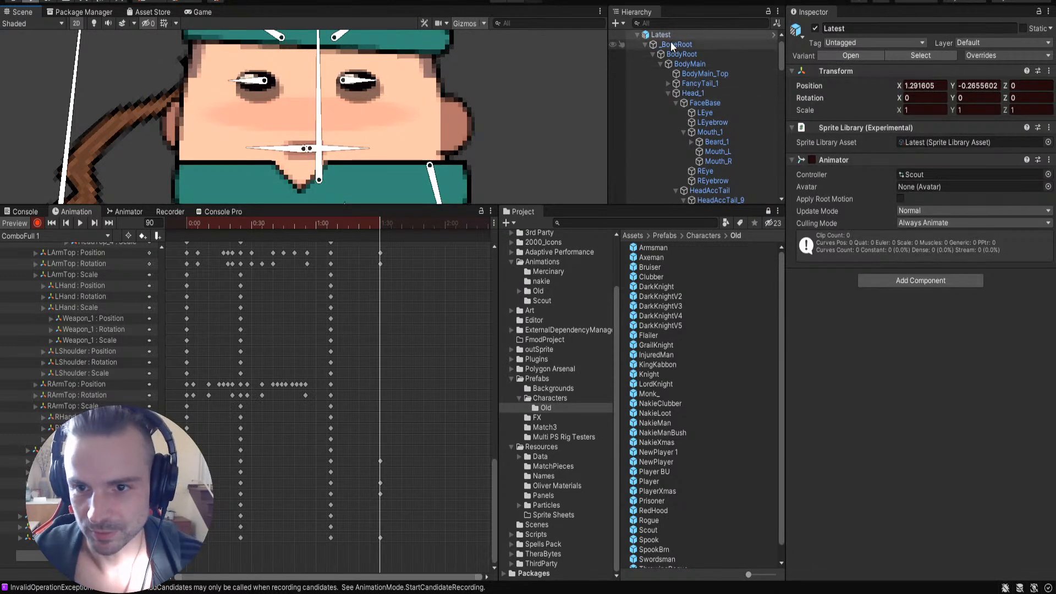
click(697, 64)
click(708, 82)
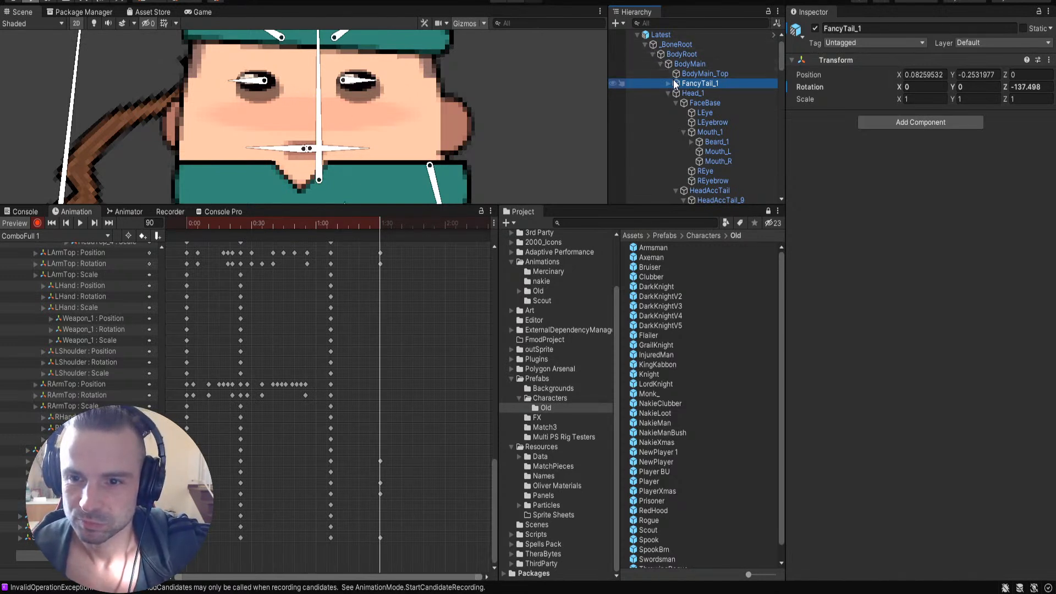
click(689, 104)
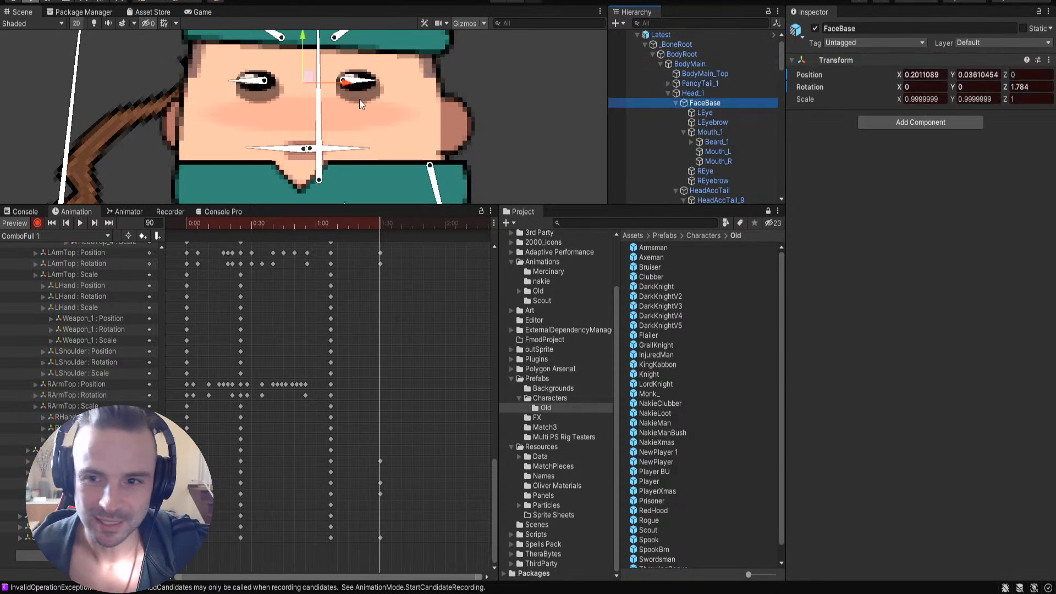
drag(309, 81, 302, 80)
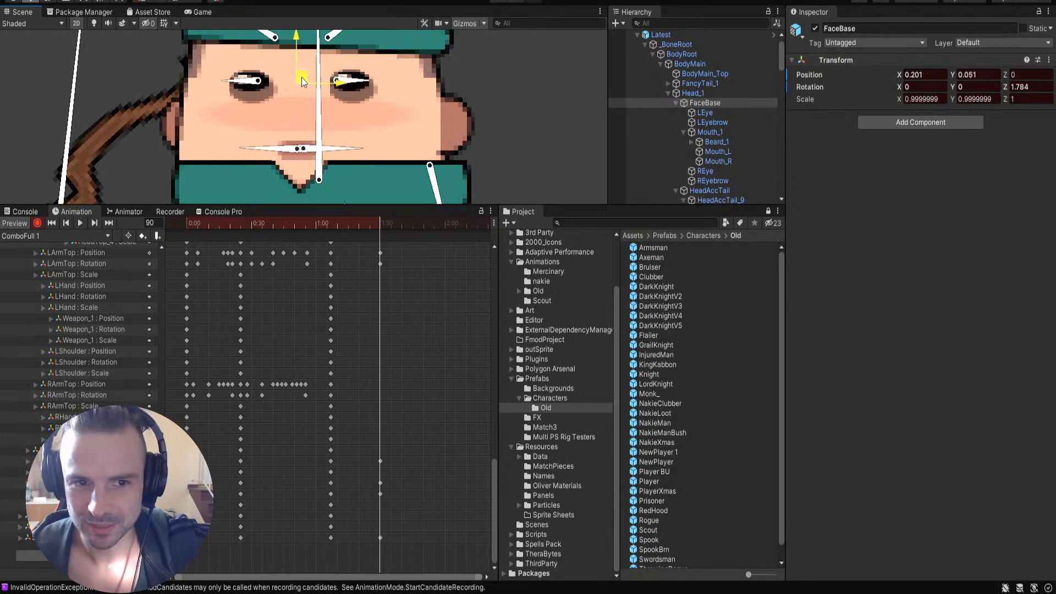
drag(301, 77, 298, 77)
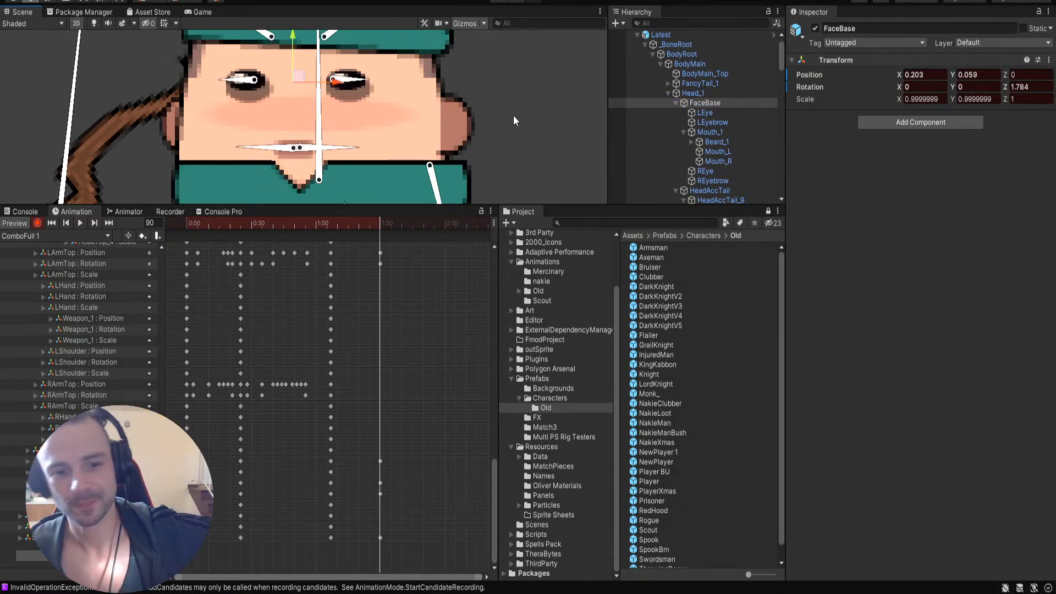
Step: Examine the archer's face and full body pose with the bone overlay hidden
scroll(512, 117, down, 6)
middle_drag(555, 102, 446, 38)
scroll(466, 92, down, 4)
middle_drag(477, 88, 446, 129)
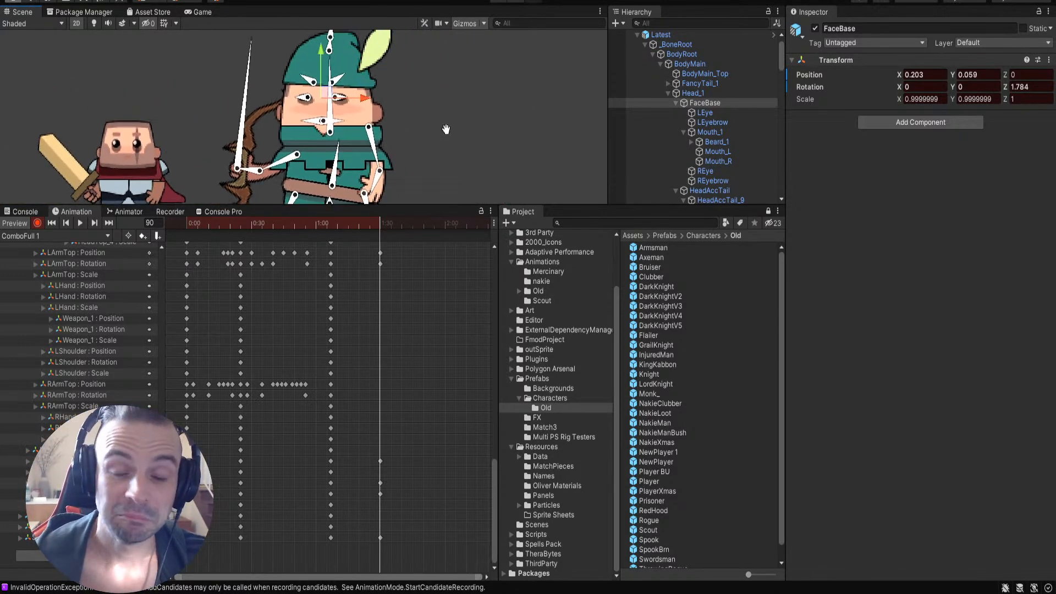
scroll(446, 129, down, 3)
scroll(421, 147, up, 1)
middle_drag(452, 166, 422, 145)
click(414, 160)
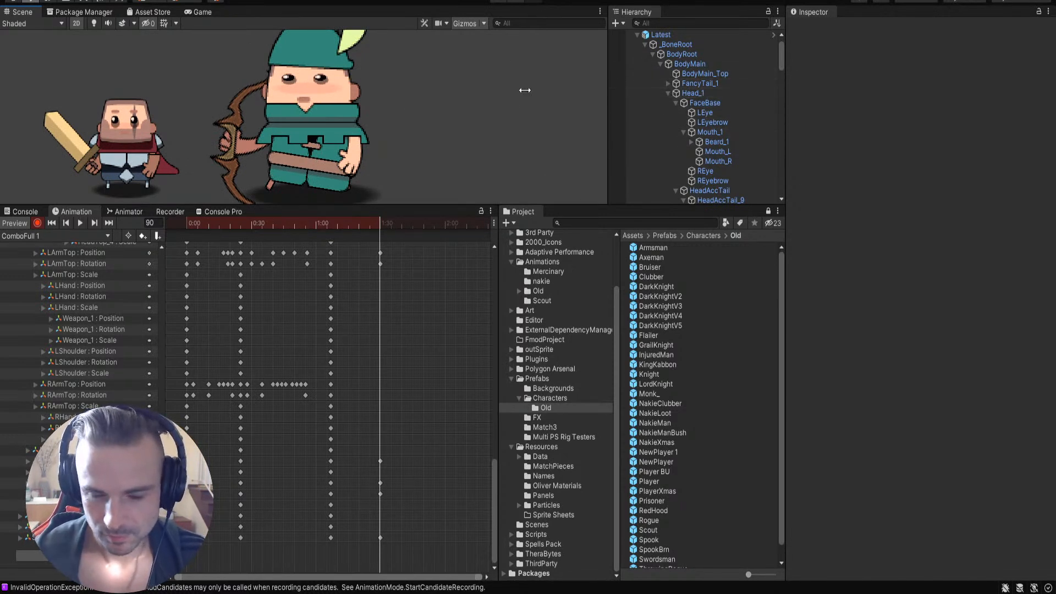
Step: Set the Mouth_R bone's scale to 2 on both X and Y at frame 90
click(306, 104)
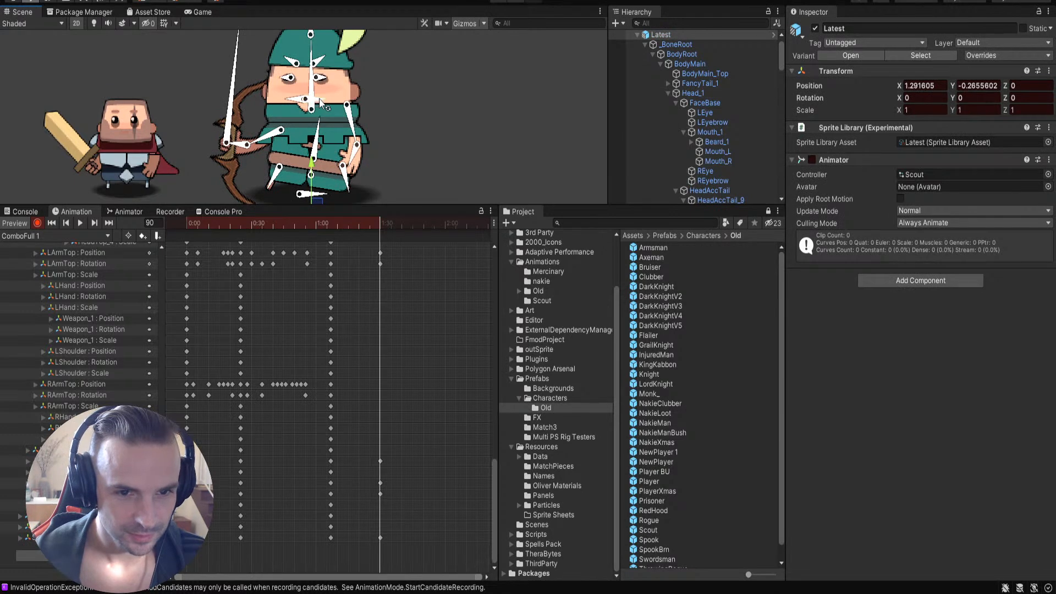
click(318, 102)
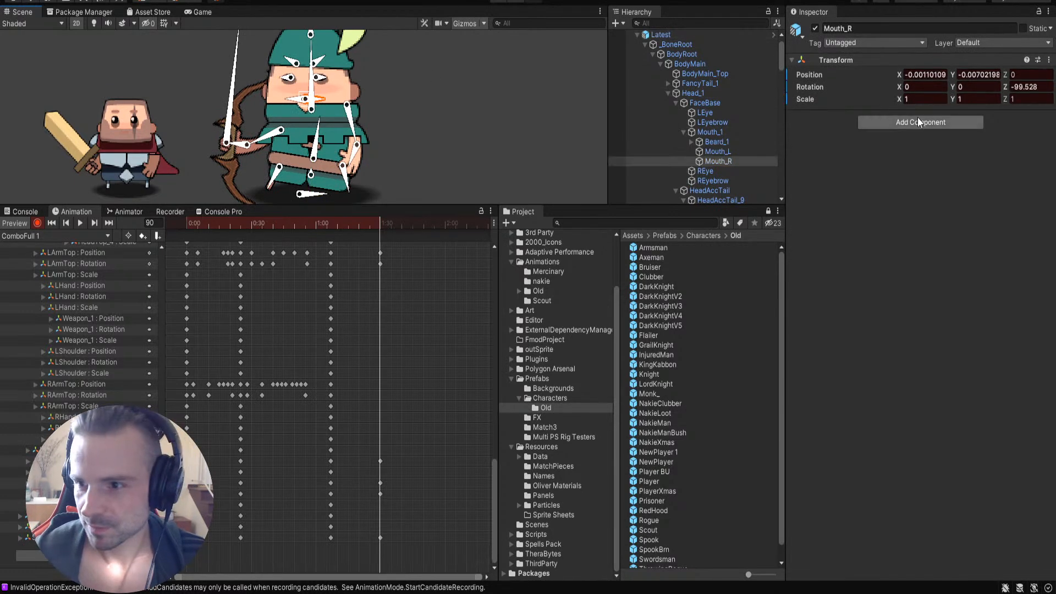
click(977, 99)
text(2)
click(912, 101)
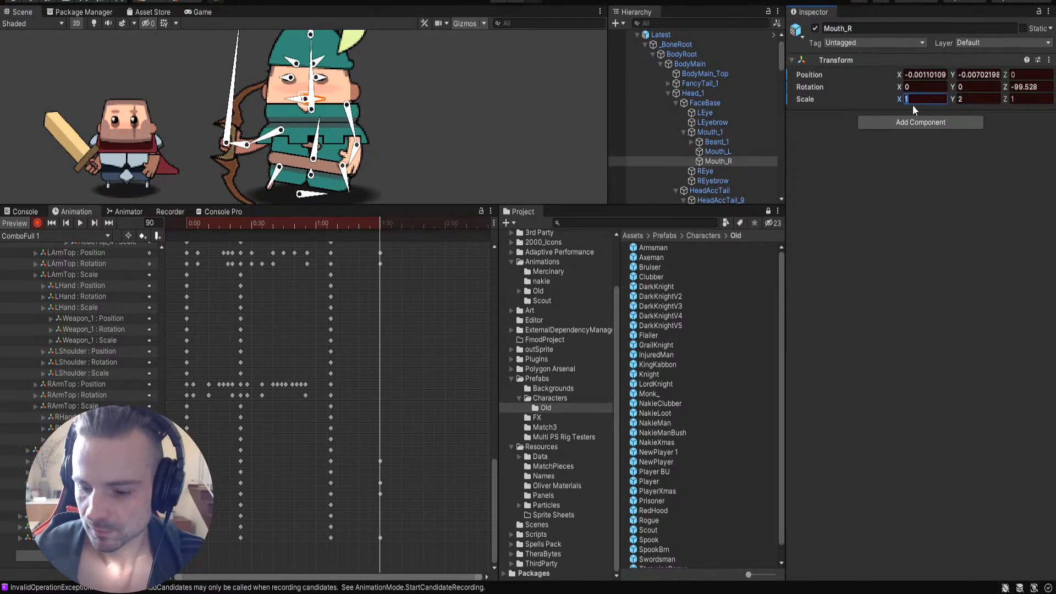
text(2)
drag(335, 101, 340, 95)
click(422, 91)
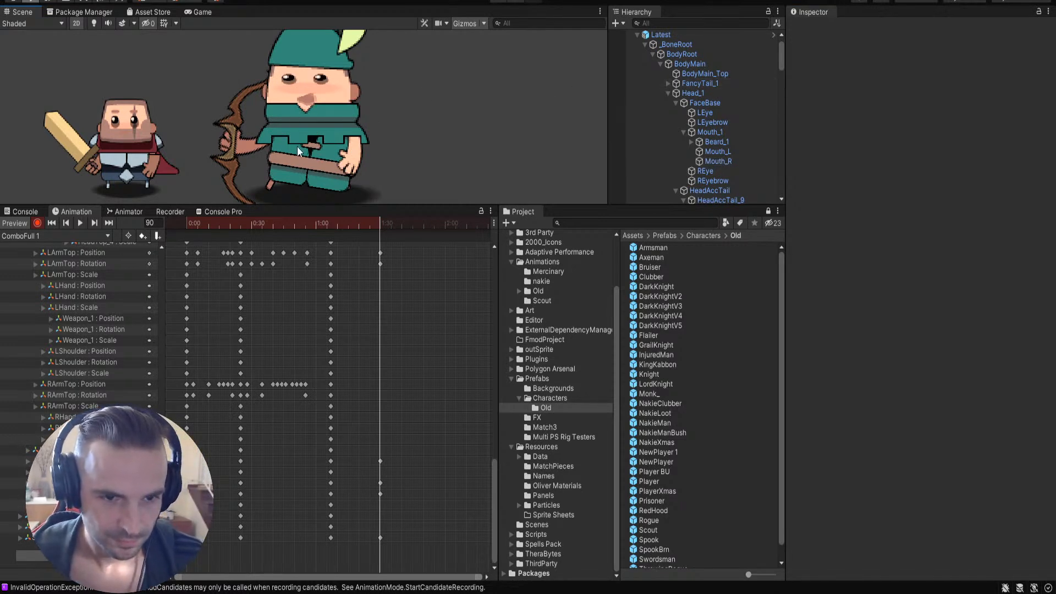
drag(378, 221, 381, 248)
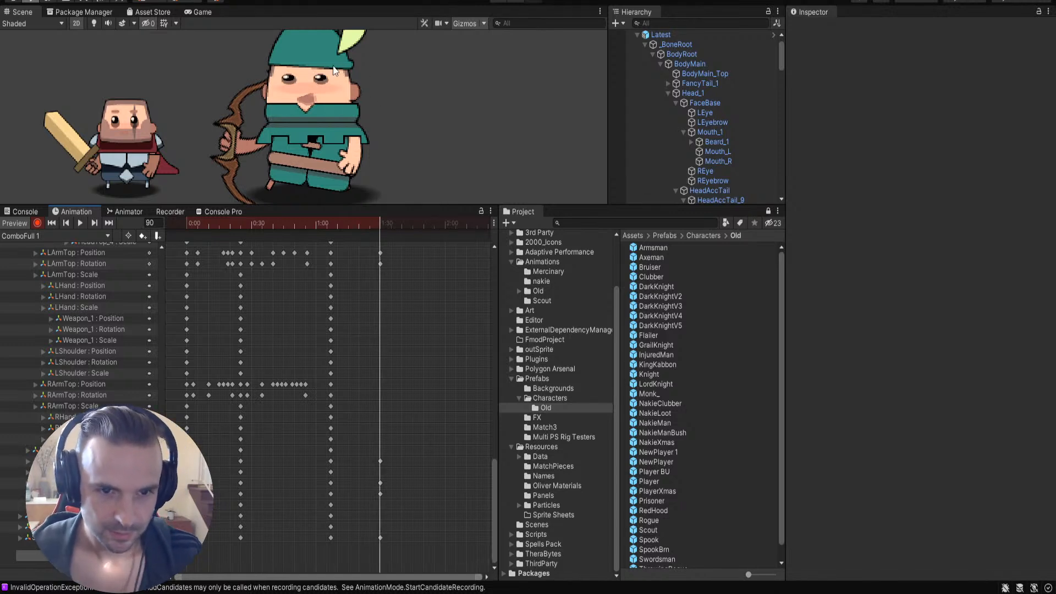
Step: Fold the archer's RArmTop bone across the chest, rotating it to about -233.8 degrees on Z at frame 90
click(330, 98)
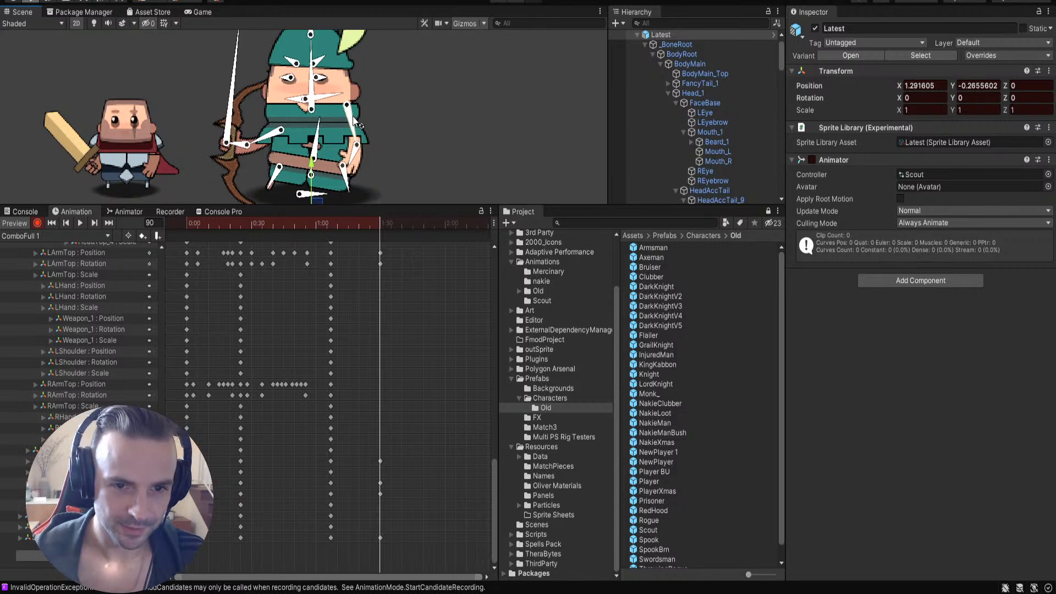
drag(361, 131, 317, 158)
key(ctrl+z)
mouse_move(349, 121)
mouse_down()
mouse_move(330, 125)
mouse_move(337, 120)
mouse_up()
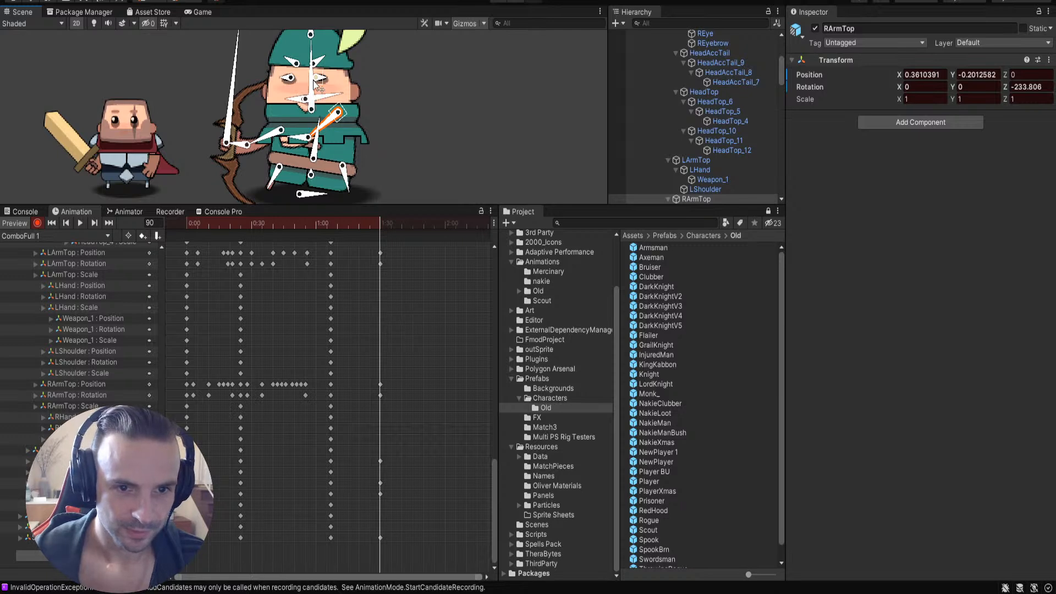
Step: Reposition the Head_1 bone to about X 0.359, Y -0.015 and tilt it to about -9 degrees at frame 90
click(313, 113)
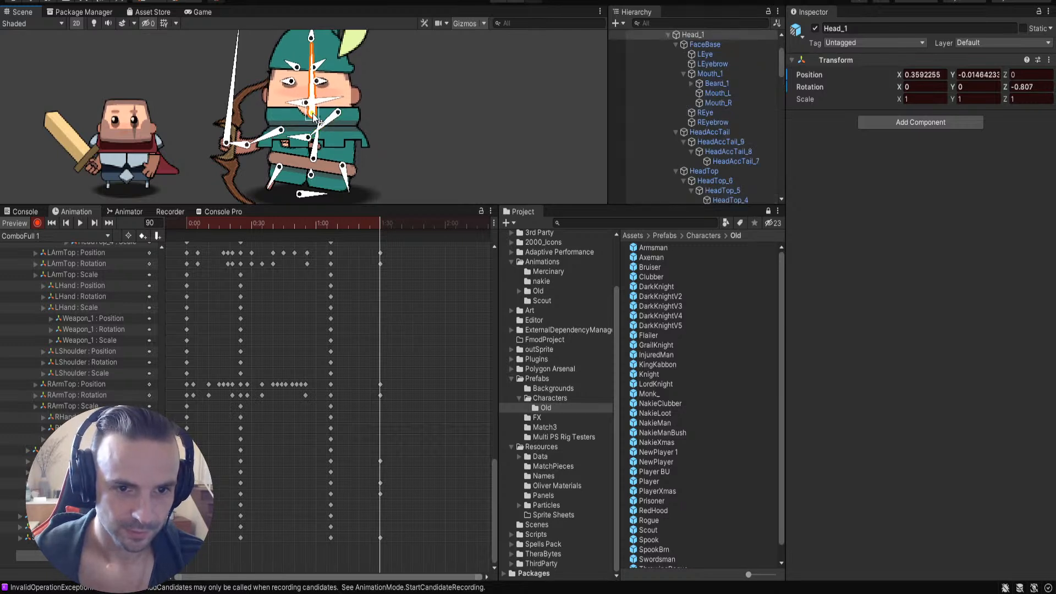
drag(311, 52, 325, 58)
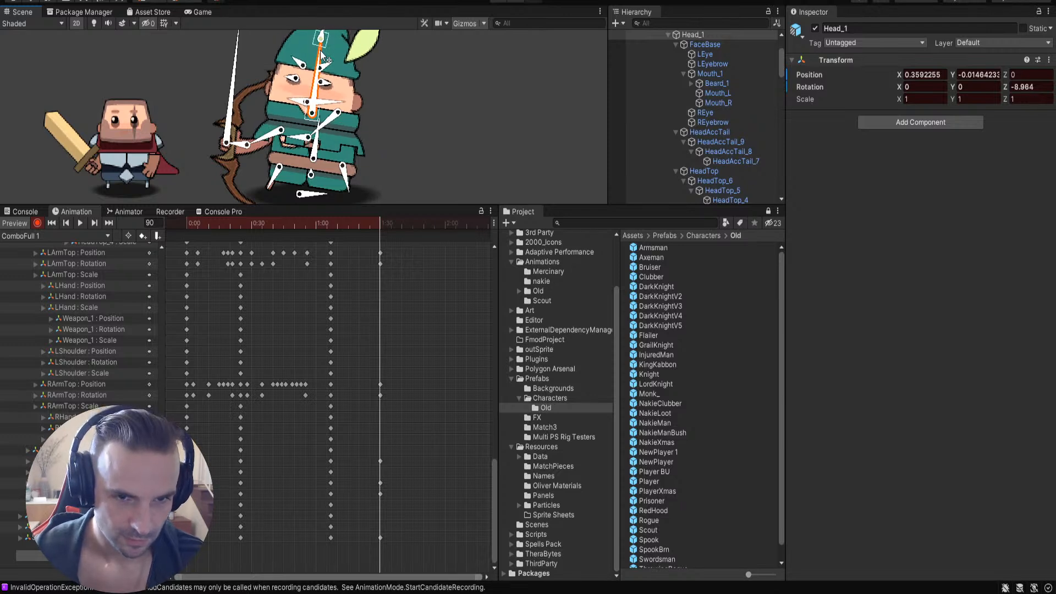
click(518, 123)
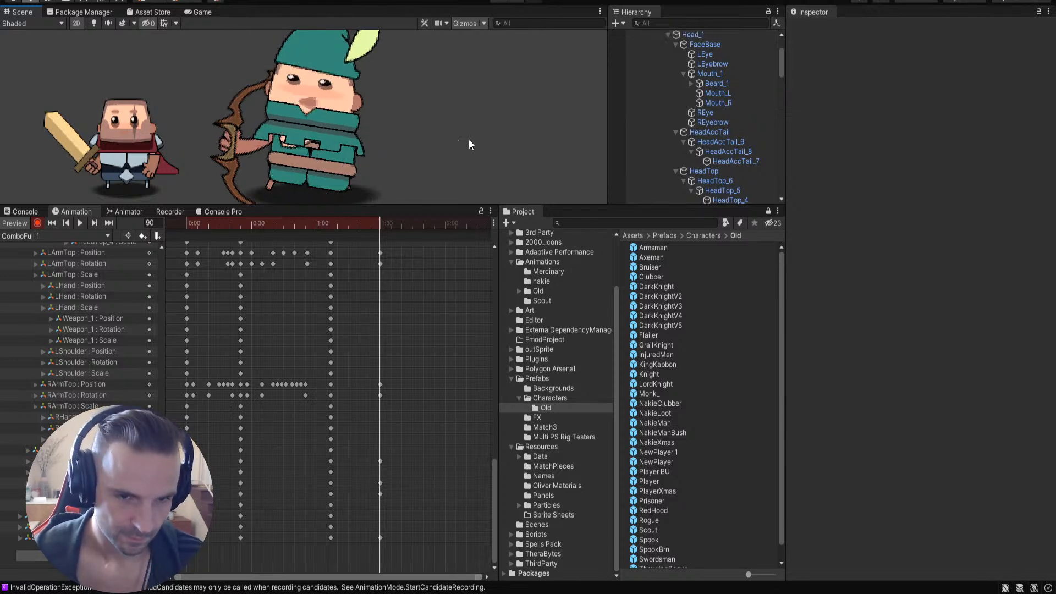
drag(363, 223, 380, 248)
Step: Raise the bow-holding LArmTop bone slightly and rotate Weapon_1 to about -86.7 degrees at frame 90
click(238, 146)
mouse_move(278, 134)
mouse_down()
mouse_move(292, 133)
mouse_move(254, 140)
mouse_move(262, 132)
mouse_up()
click(253, 138)
key(ctrl+z)
click(248, 61)
drag(249, 62, 243, 59)
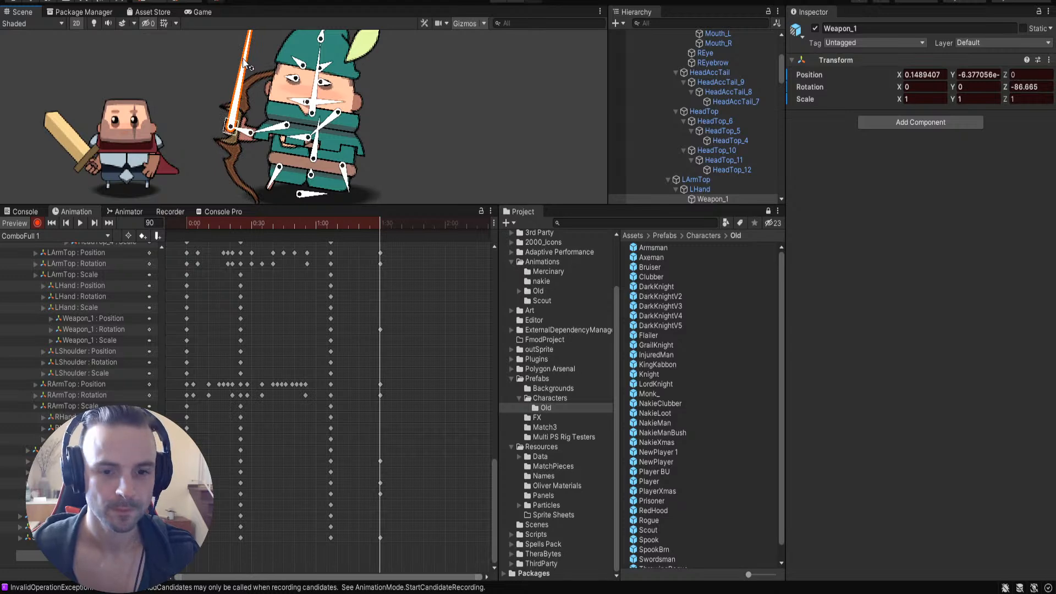
Step: Key a tremble in Weapon_1's Z rotation: about -85.8 at frame 92, -87.2 at 93, -86.2 at 95 and -88.8 at 97
mouse_move(379, 230)
mouse_down()
mouse_move(214, 223)
mouse_move(385, 234)
mouse_up()
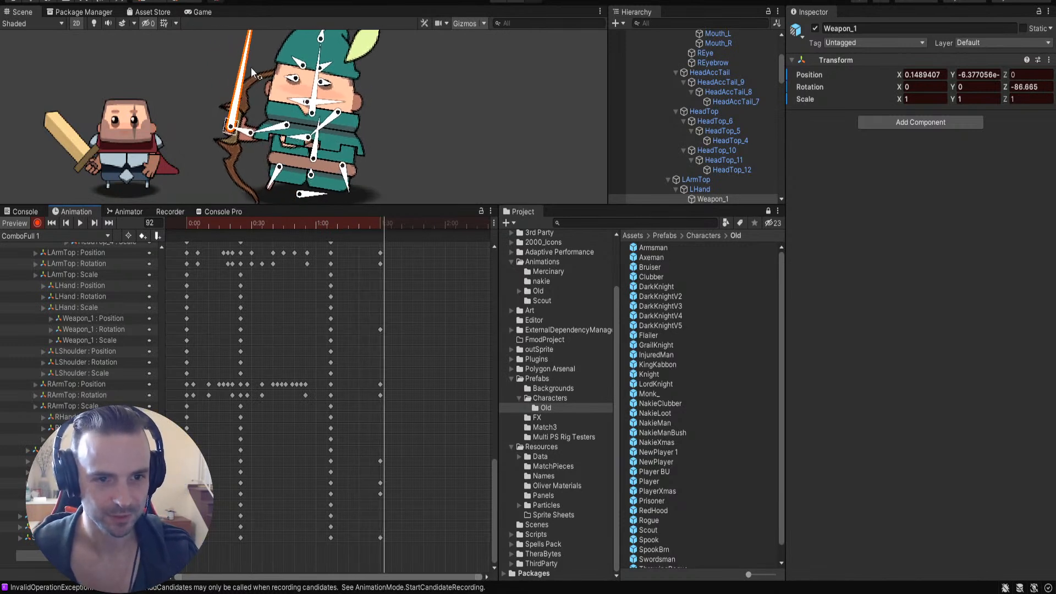
click(380, 222)
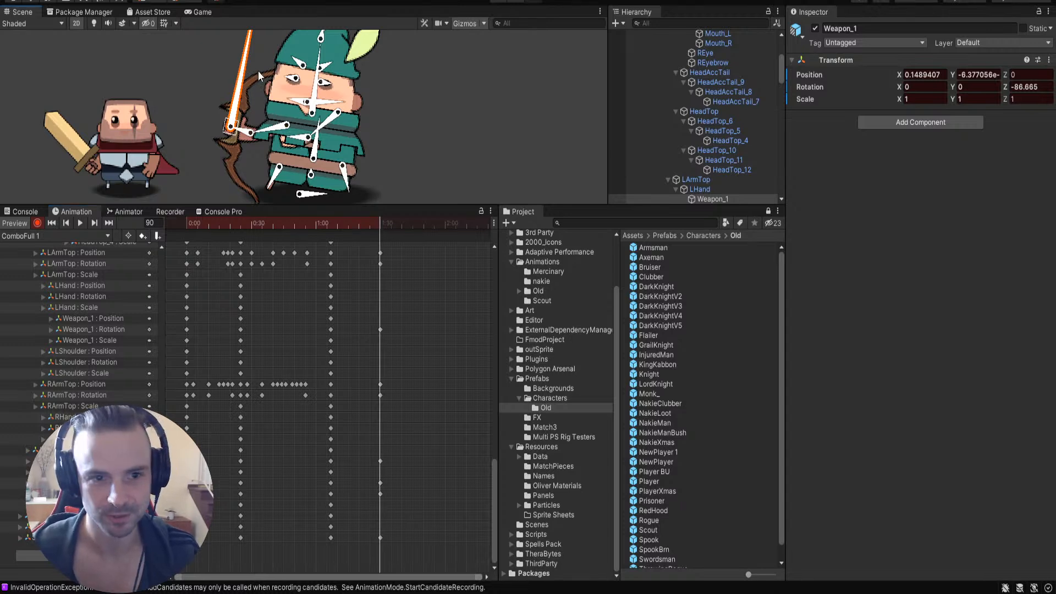
click(820, 86)
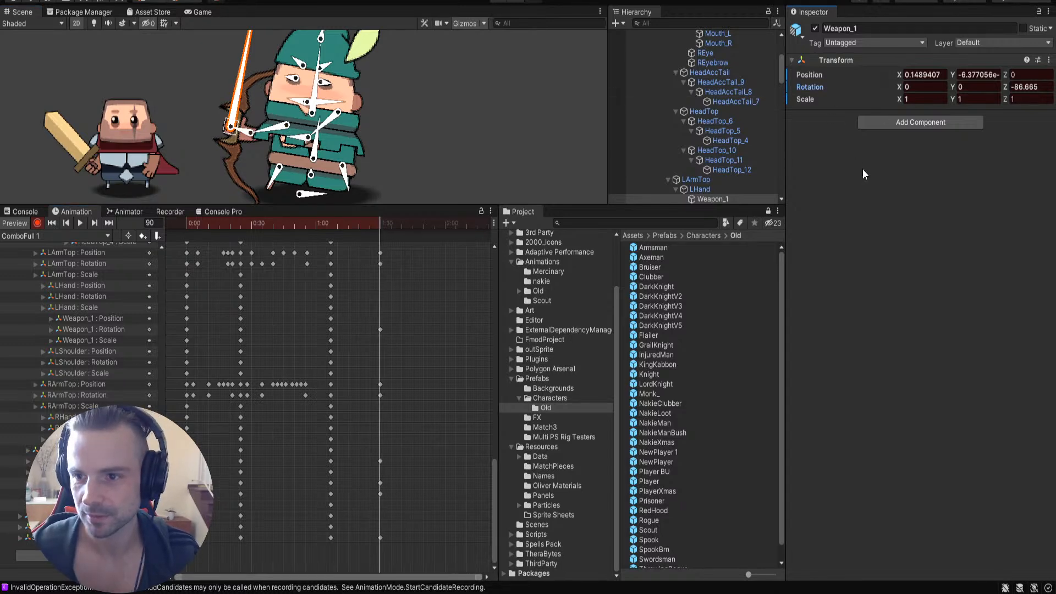
mouse_move(381, 224)
mouse_down()
mouse_move(395, 224)
mouse_move(385, 225)
mouse_up()
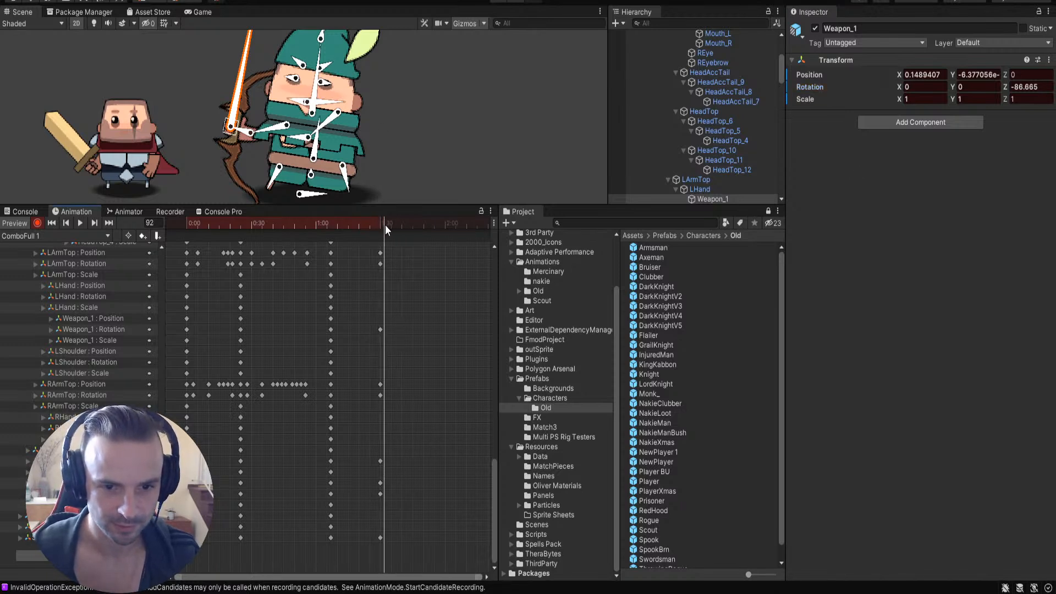
drag(248, 49, 245, 50)
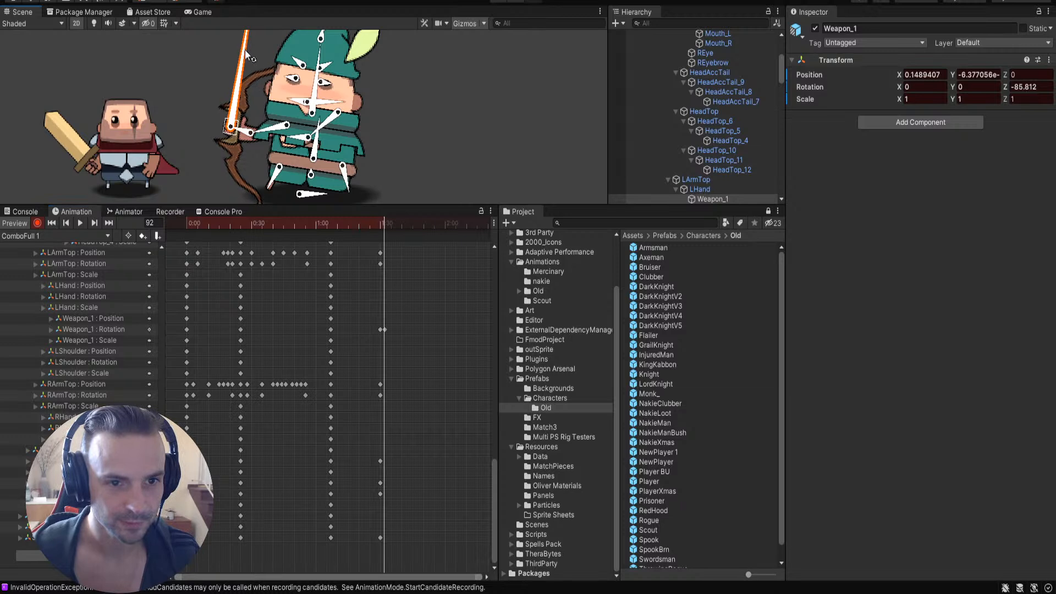
click(386, 225)
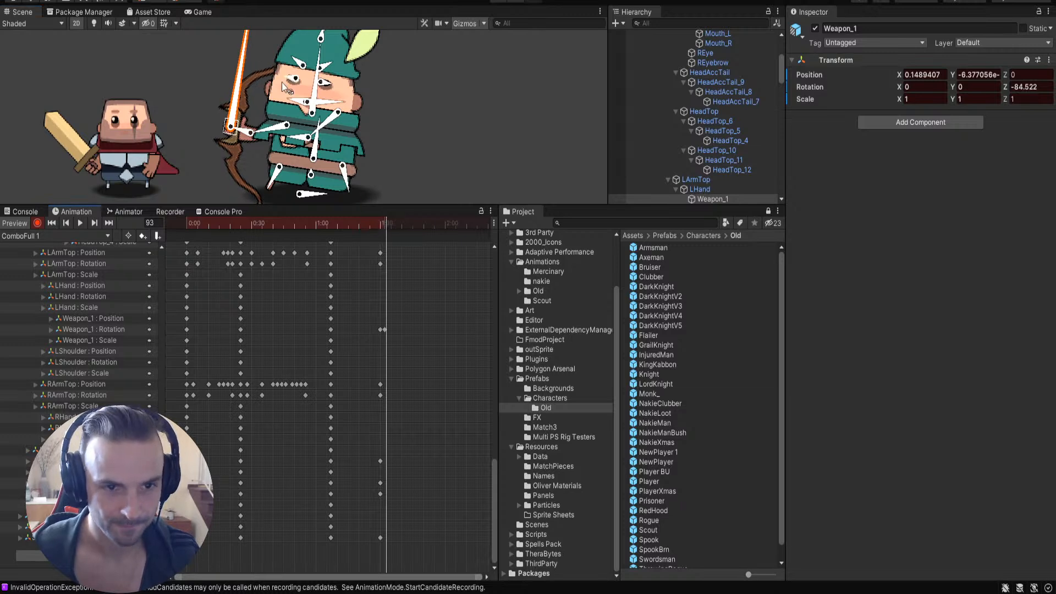
drag(248, 55, 252, 52)
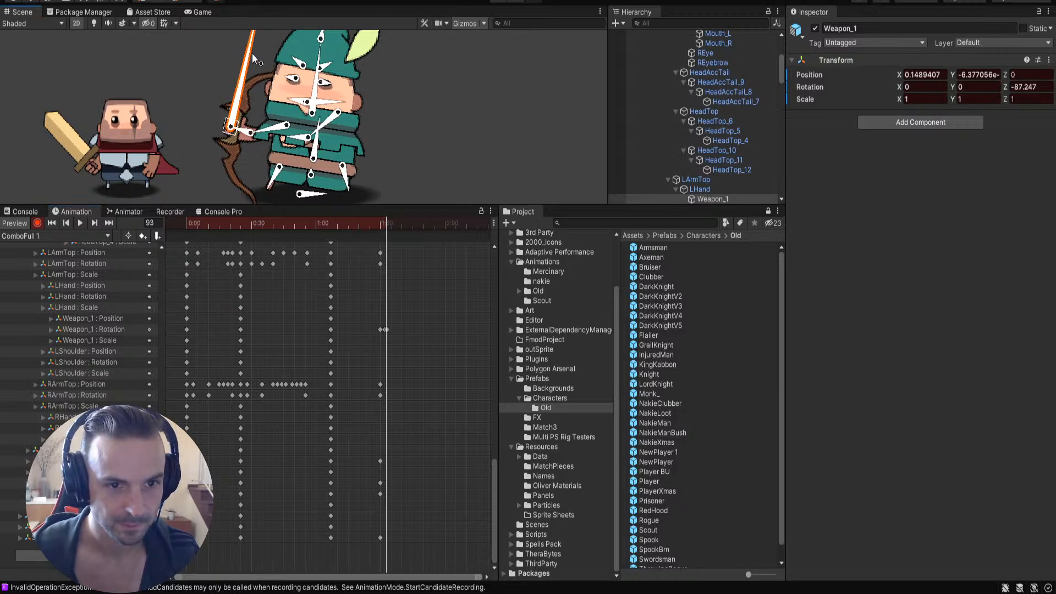
click(391, 225)
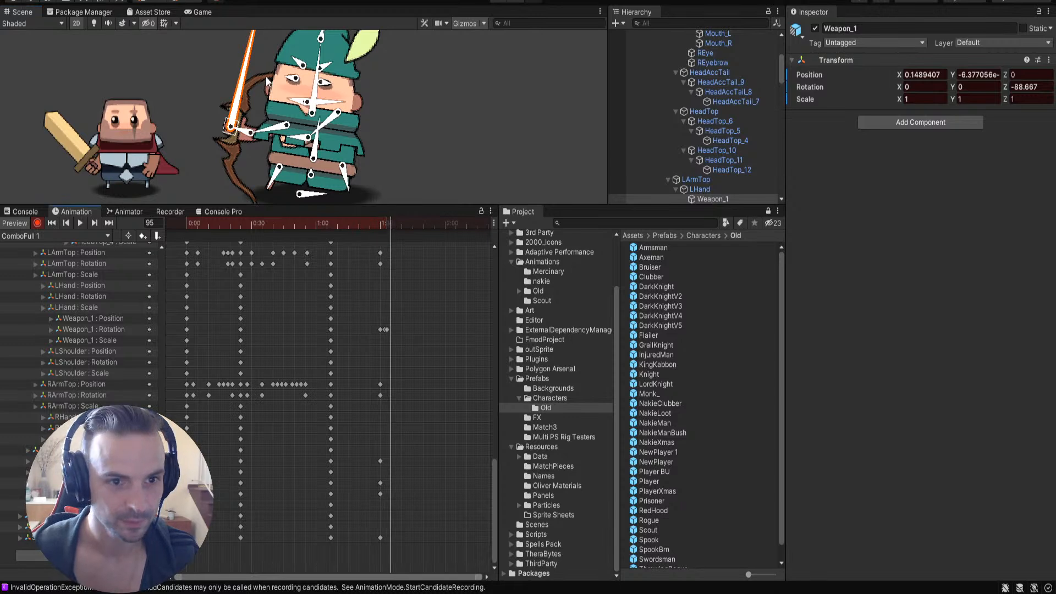
drag(248, 64, 246, 65)
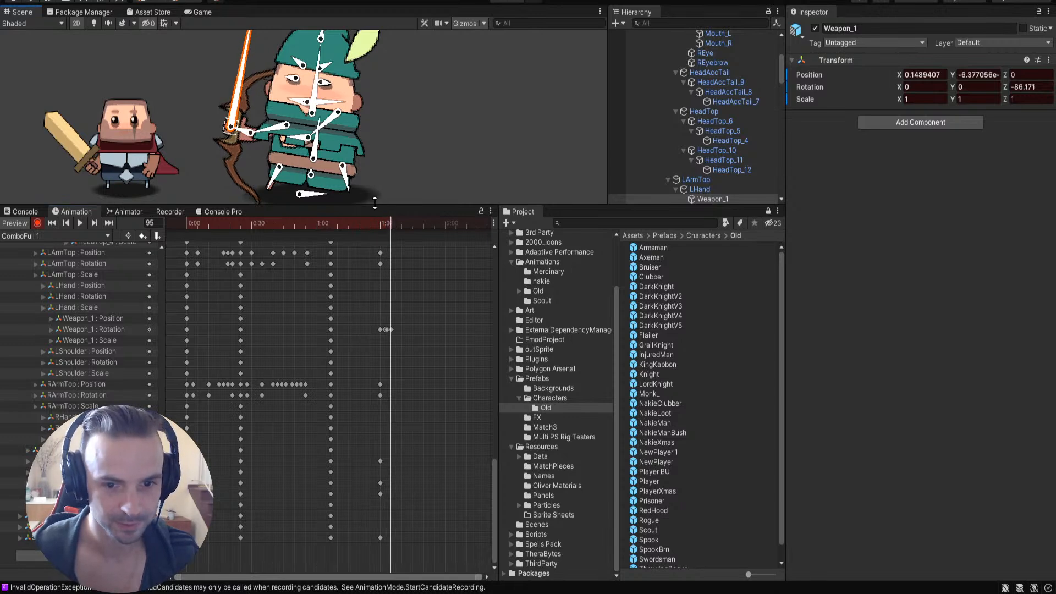
drag(390, 223, 395, 223)
drag(246, 46, 248, 48)
mouse_move(395, 223)
mouse_down()
mouse_move(341, 226)
mouse_move(395, 231)
mouse_up()
Step: Copy the Weapon_1 rotation keys from frames 90 to 97 and paste them directly after the originals
drag(378, 330, 378, 330)
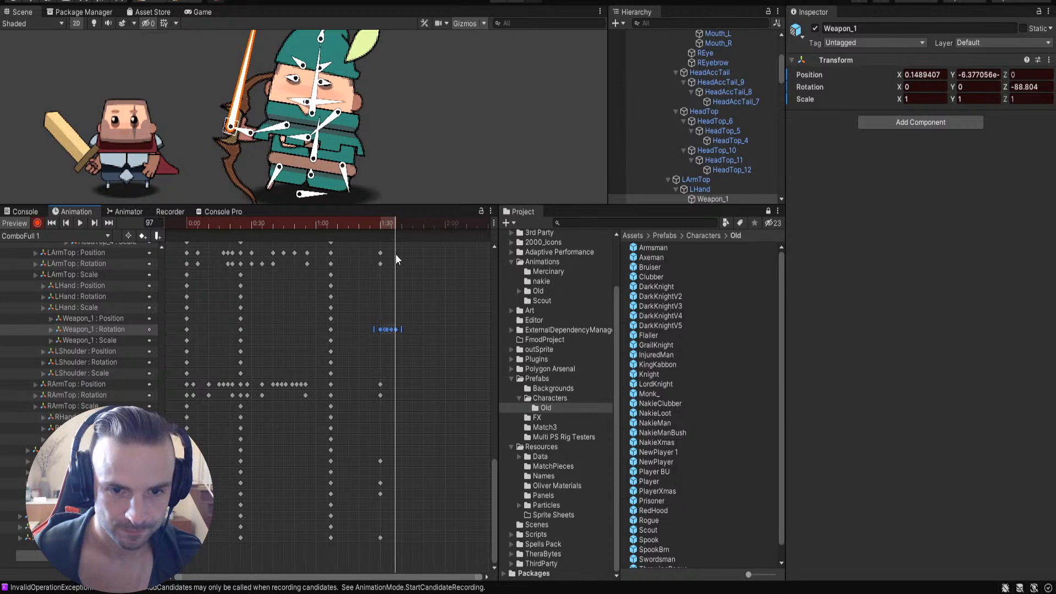
mouse_move(394, 223)
mouse_down()
mouse_move(375, 223)
mouse_move(414, 234)
mouse_move(381, 235)
mouse_up()
key(ctrl+v)
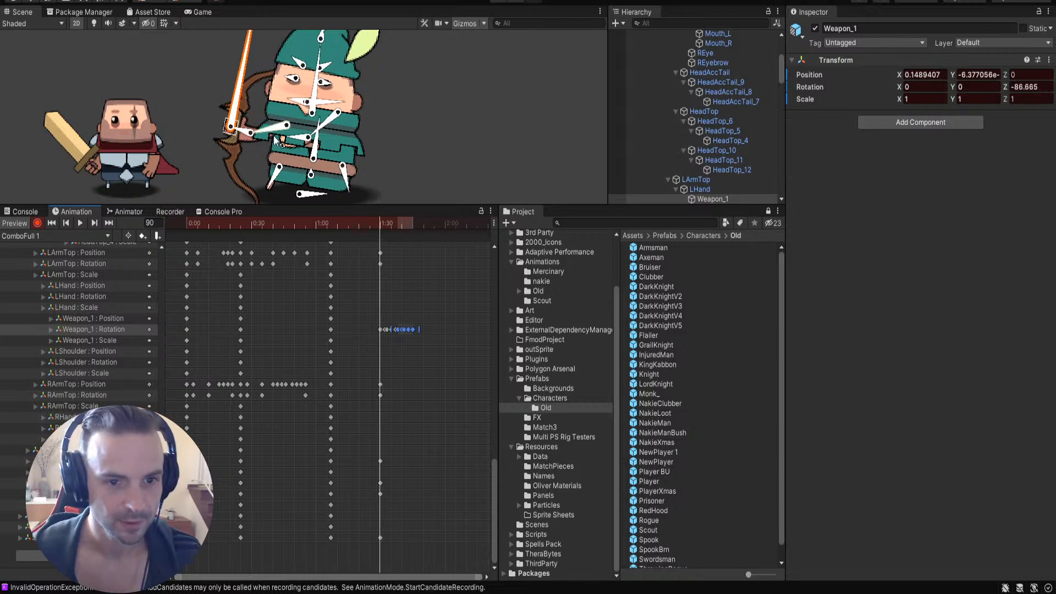
Step: Key a tremble in LArmTop's Z rotation at frames 91, 92 and 94, about 99.2 at 91 and 97.7 at 94
click(276, 136)
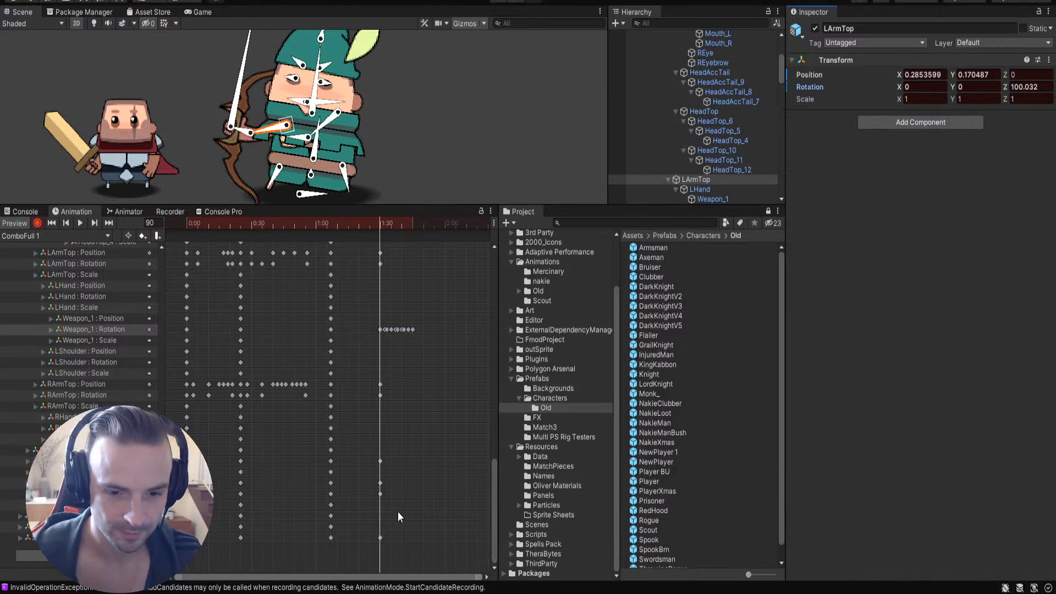
drag(494, 504, 539, 478)
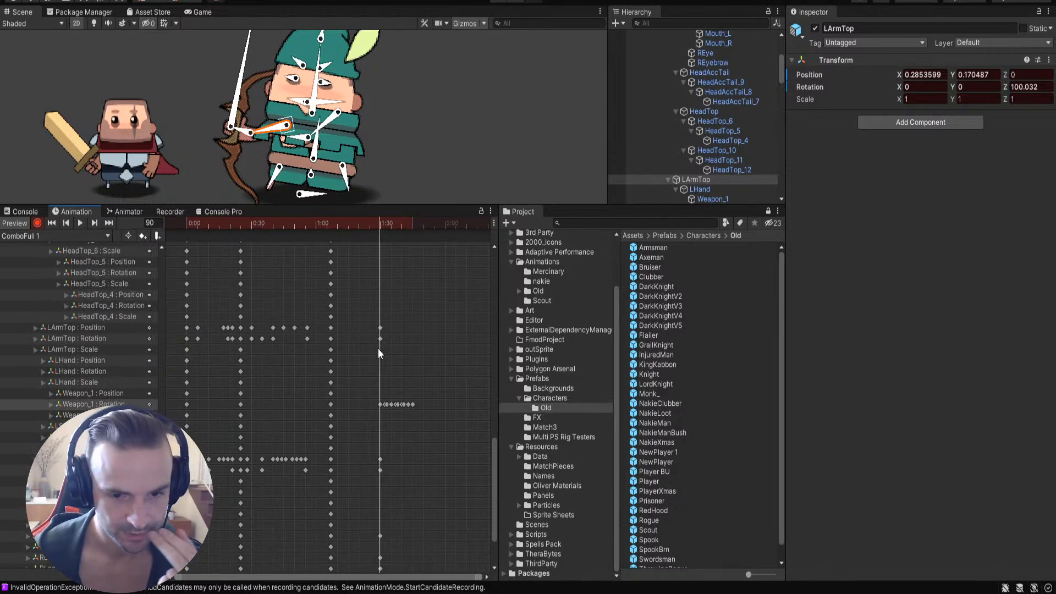
click(380, 339)
click(382, 223)
drag(263, 133, 263, 132)
click(383, 223)
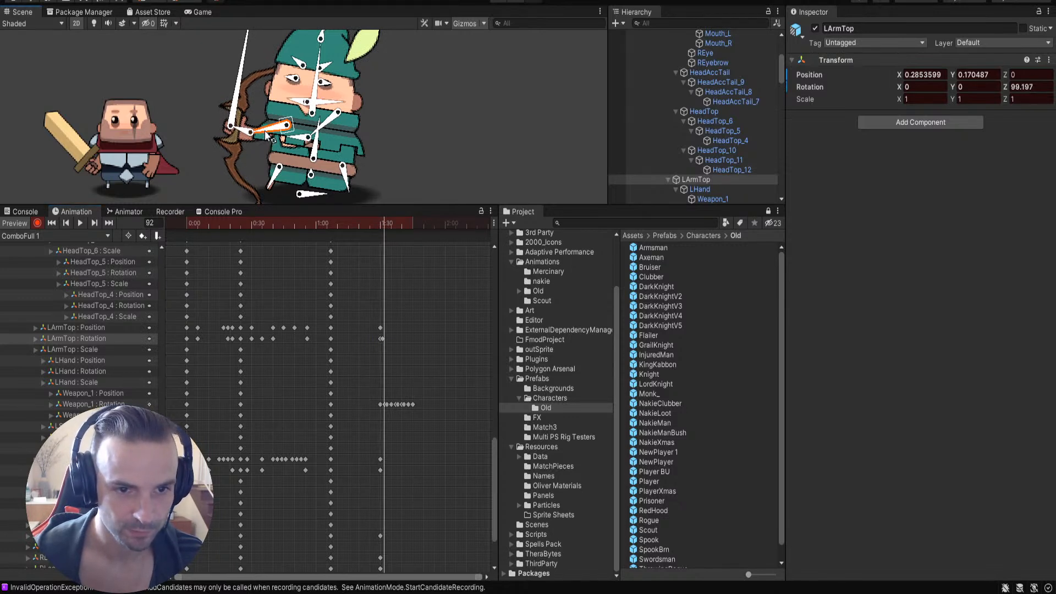
drag(267, 133, 265, 132)
click(387, 223)
drag(267, 137, 266, 132)
Step: Extend the LArmTop tremble by keying its Z rotation at about 99.4 at frame 95 and 94.1 at frame 97
click(391, 224)
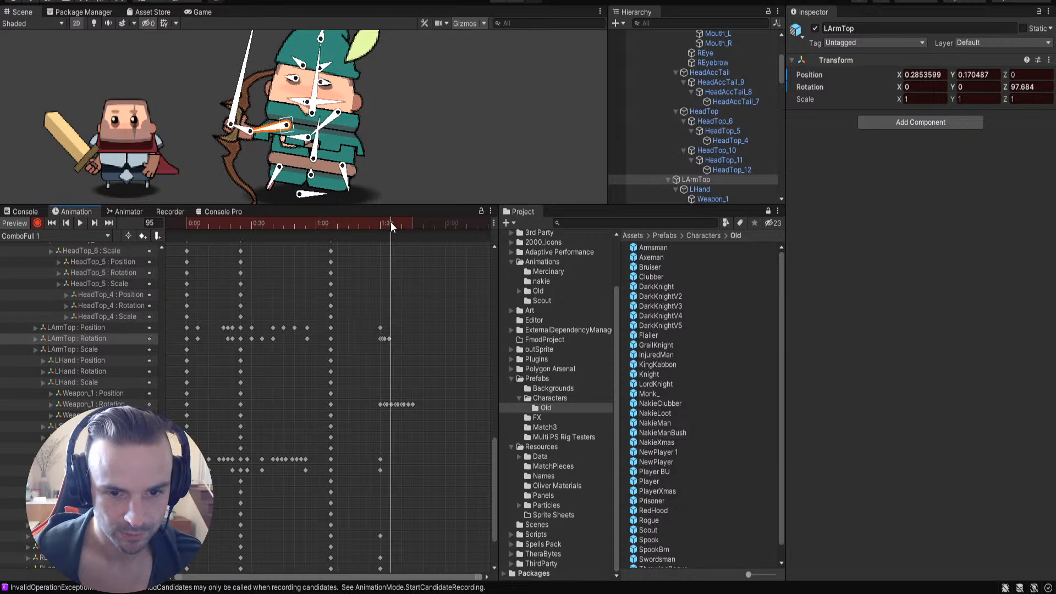
drag(267, 140, 270, 138)
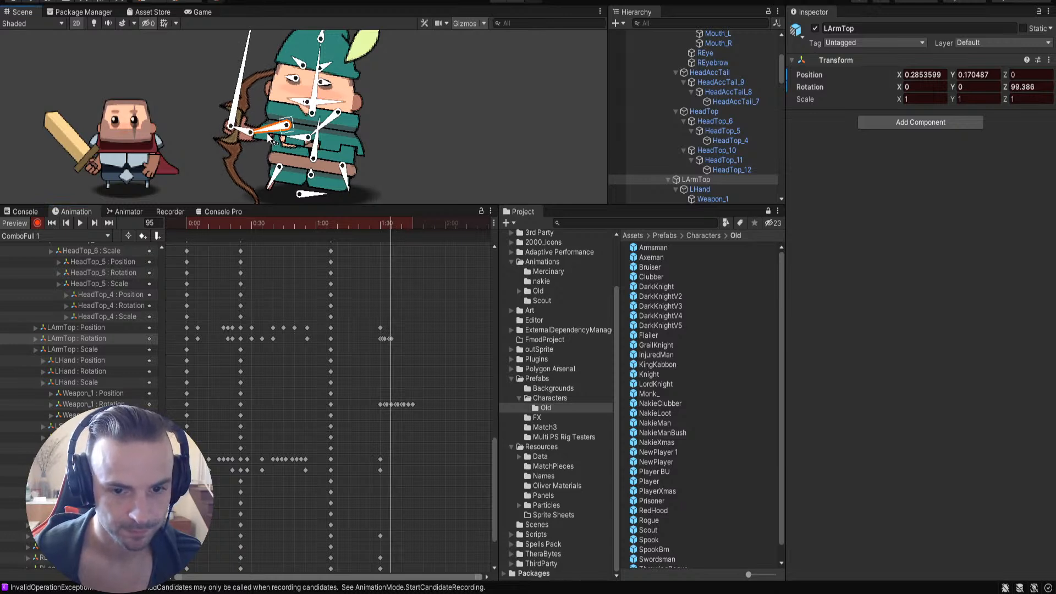
click(393, 223)
click(394, 224)
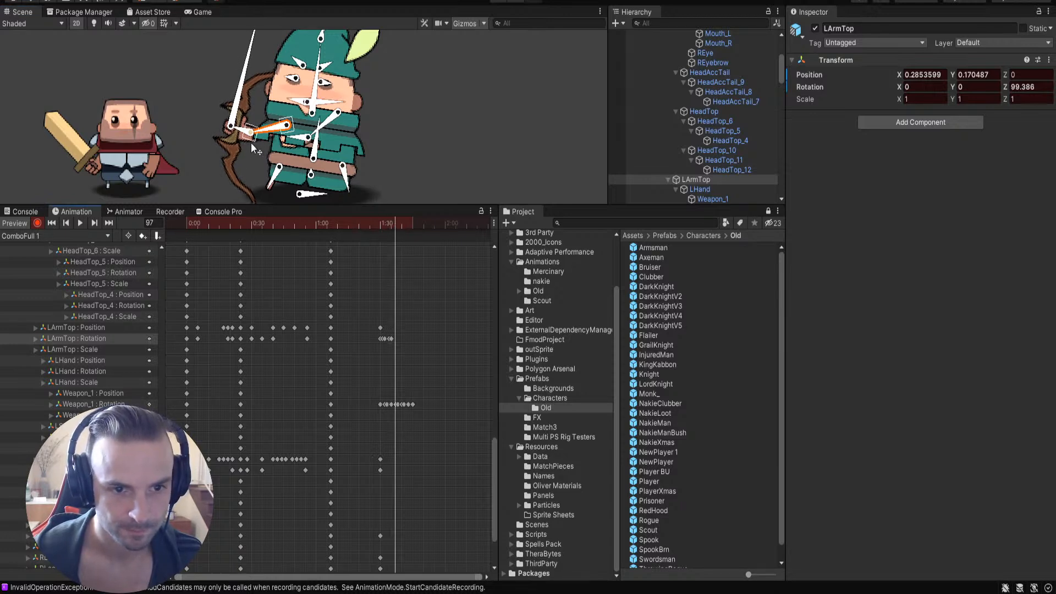
drag(263, 131, 262, 128)
Step: Copy the LArmTop rotation keys from frames 90 to 97 and paste them at frame 98
drag(431, 347, 377, 334)
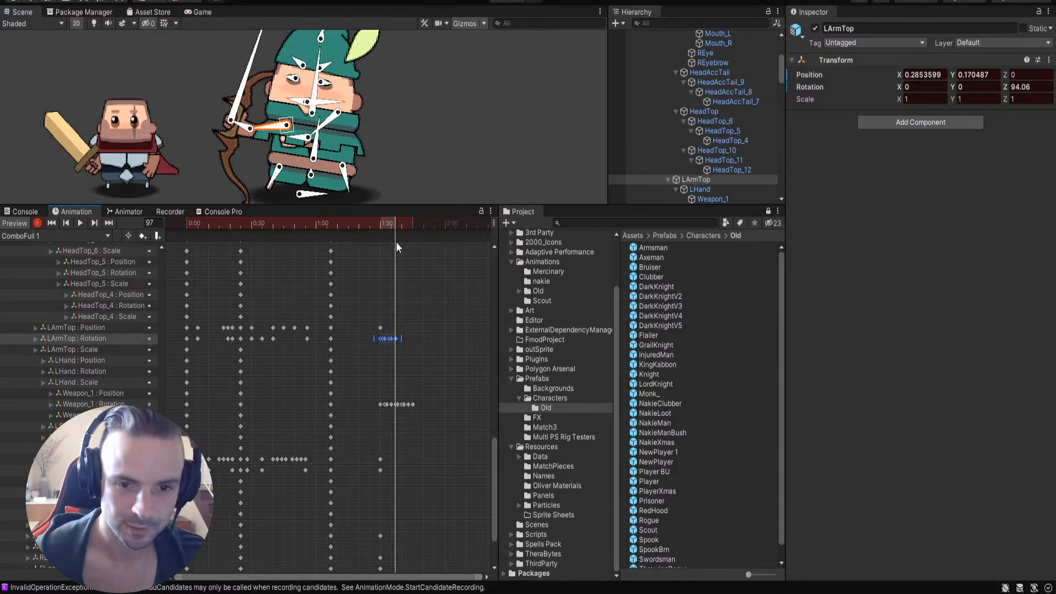
click(397, 221)
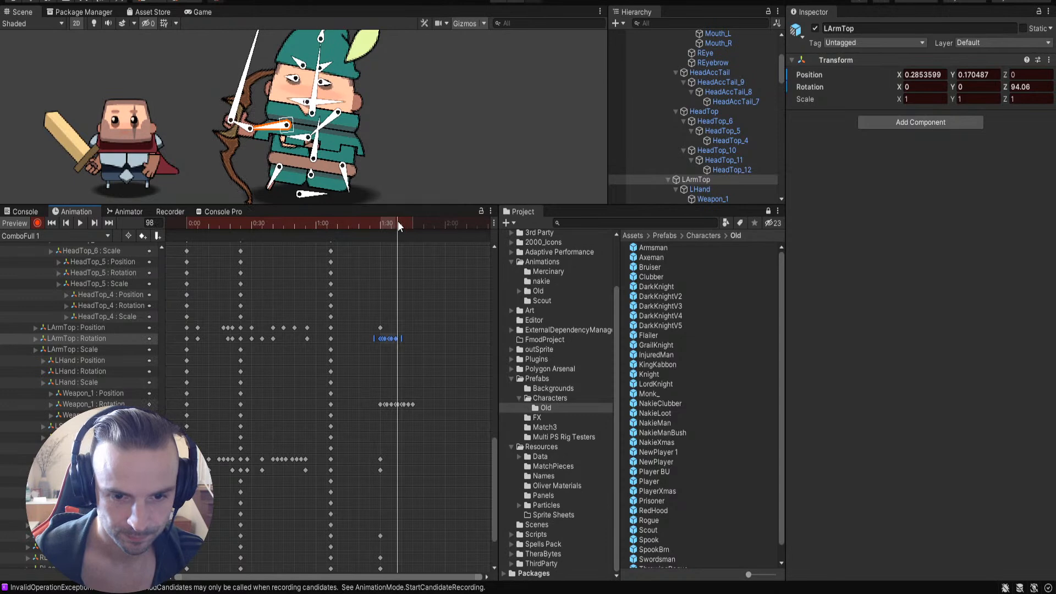
key(ctrl+v)
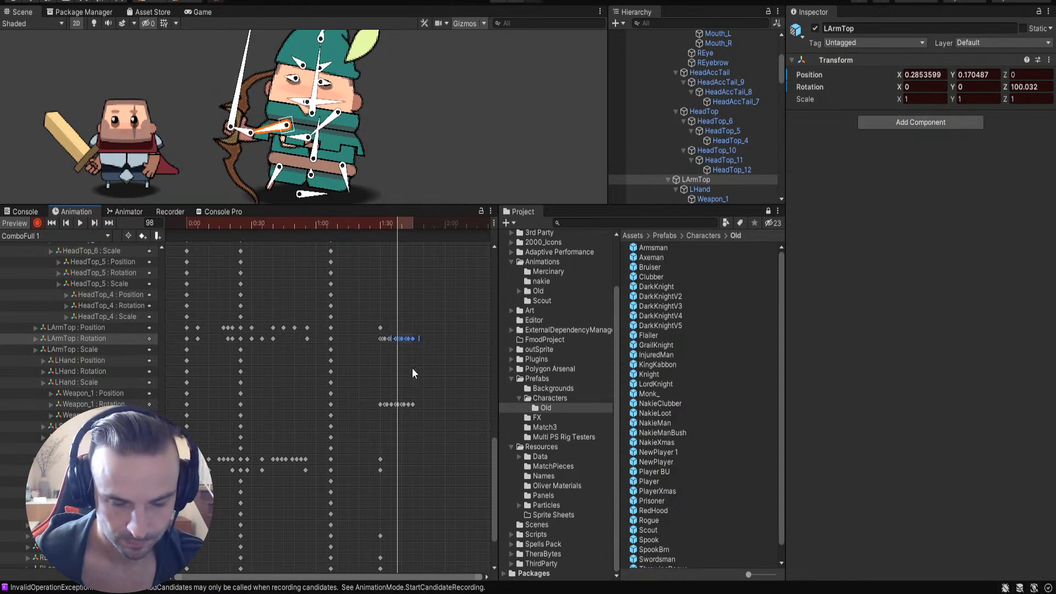
Step: Move the last LArmTop and Weapon_1 rotation keys from frame 105 one frame earlier to frame 104
mouse_move(399, 220)
mouse_down()
mouse_move(345, 230)
mouse_move(412, 235)
mouse_up()
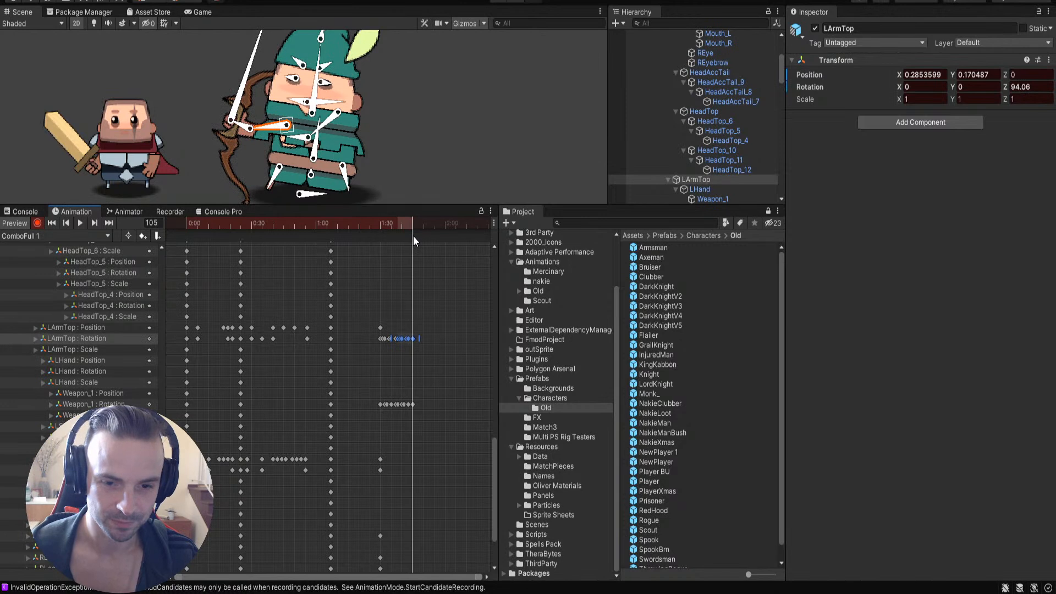
scroll(416, 379, up, 5)
scroll(430, 375, up, 8)
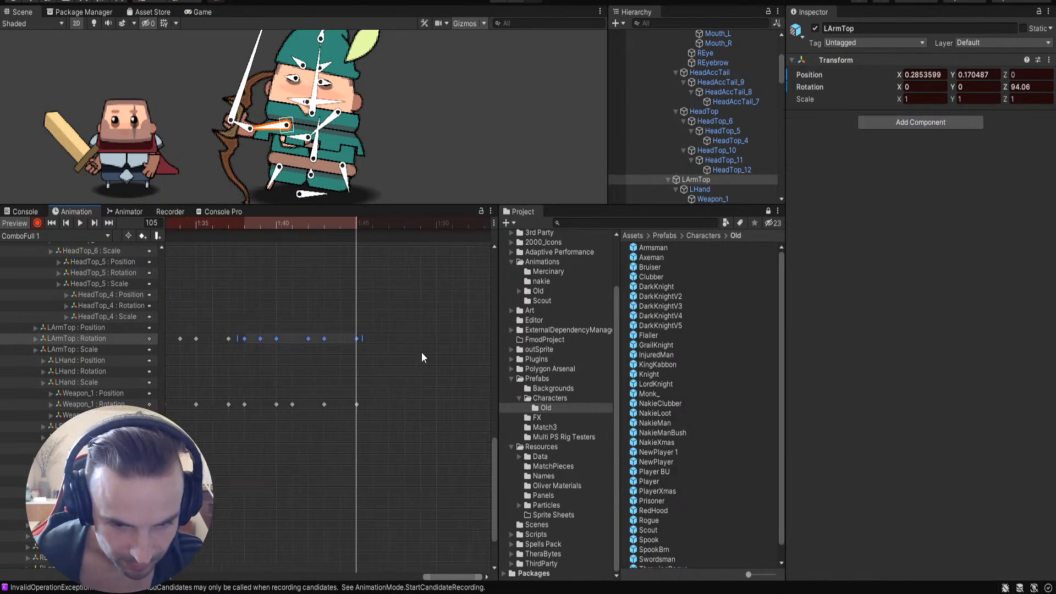
drag(357, 339, 347, 343)
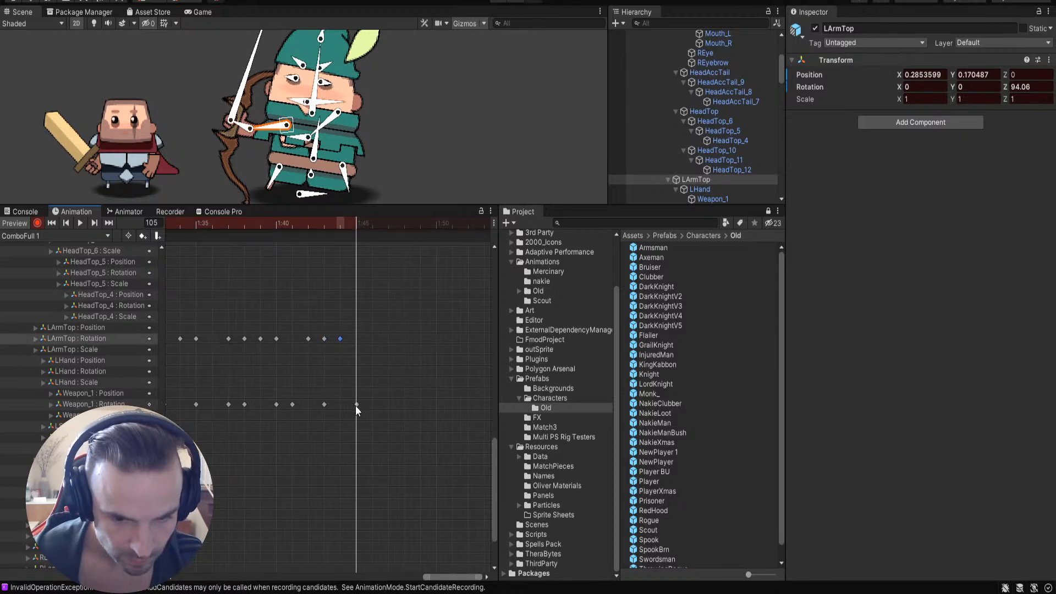
drag(357, 405, 341, 409)
scroll(370, 330, down, 5)
scroll(378, 354, down, 2)
scroll(393, 378, down, 2)
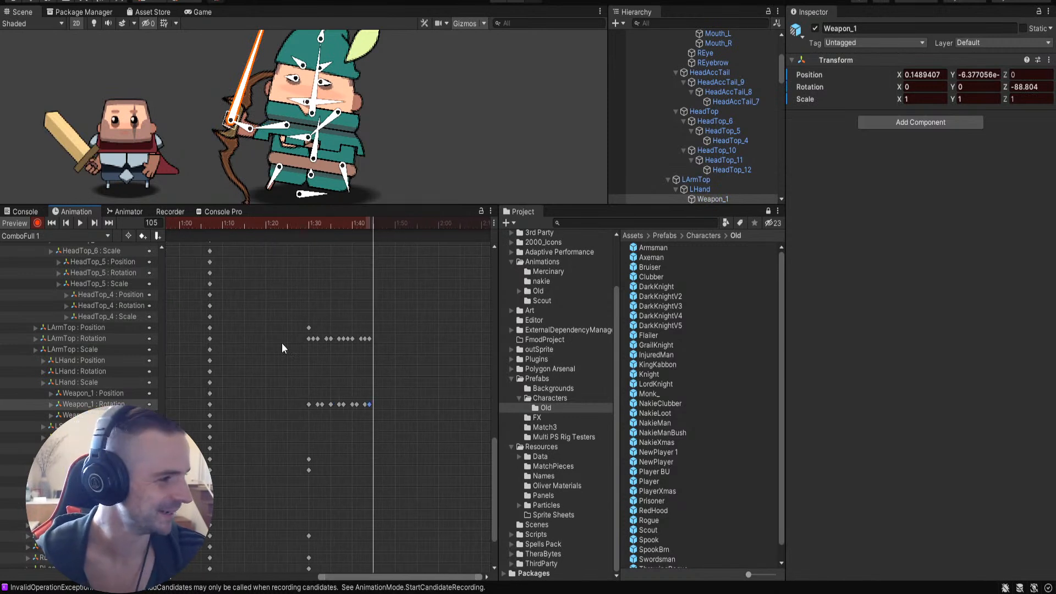
Step: Deselect the rig and scrub the clip between frames 63 and 90 to review the movement into the bow pose
mouse_move(493, 467)
mouse_down()
mouse_move(500, 416)
mouse_move(503, 452)
mouse_up()
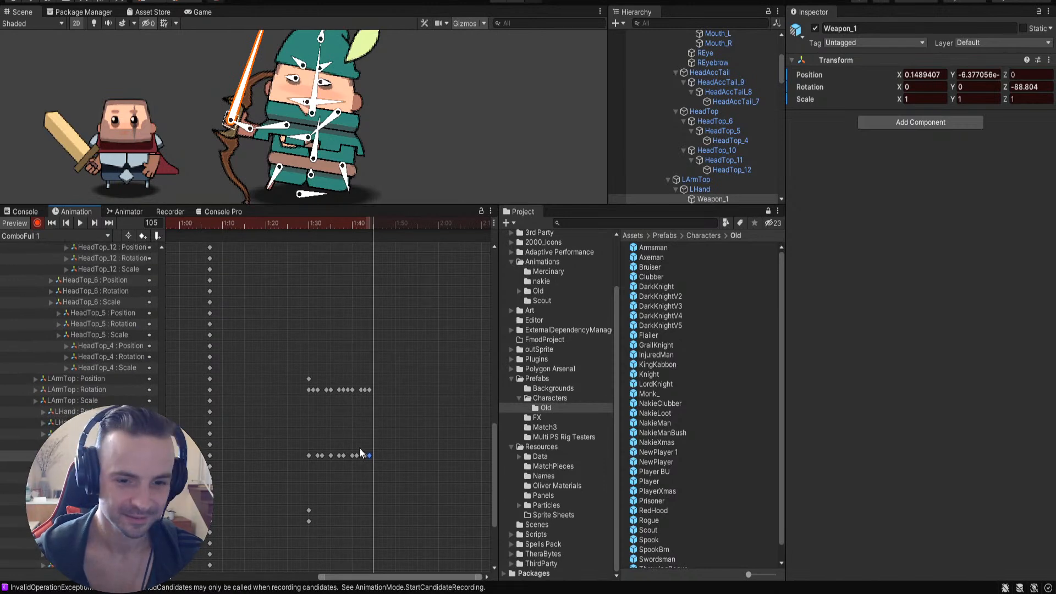
drag(315, 223, 192, 223)
click(443, 147)
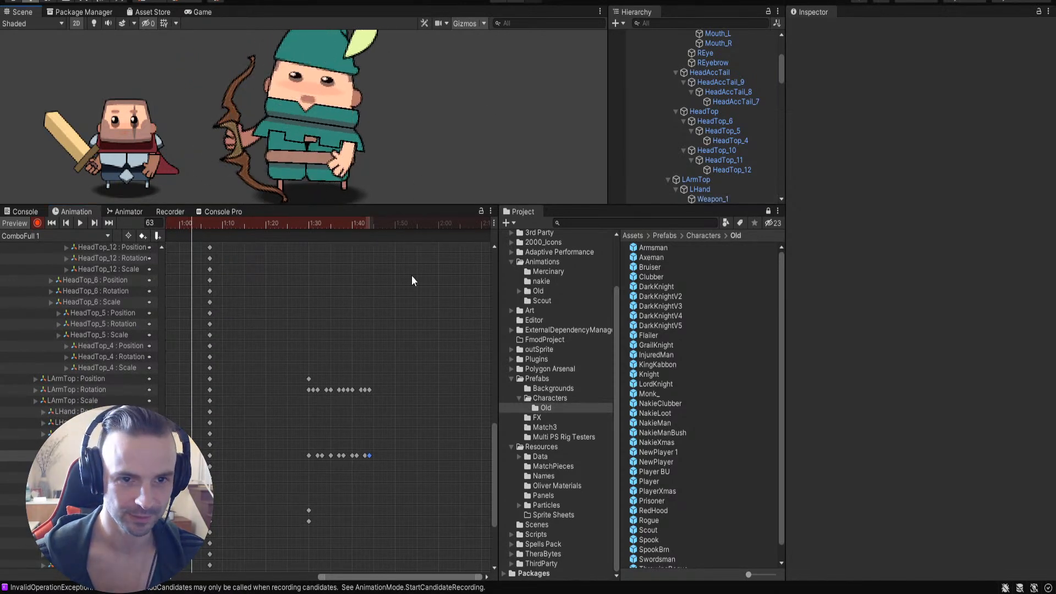
scroll(491, 117, down, 2)
drag(197, 220, 309, 246)
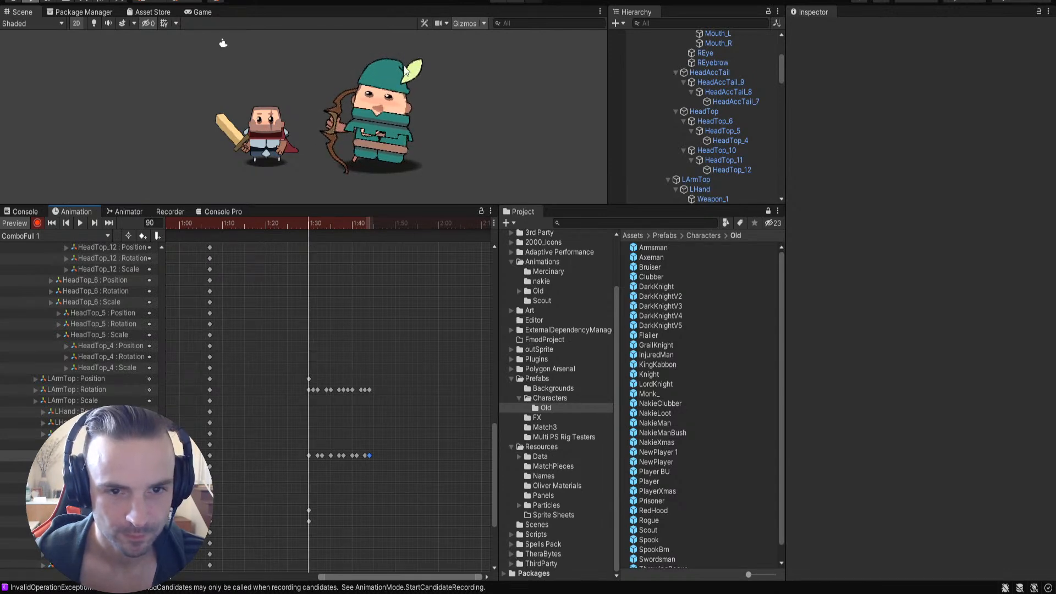
Step: Lower the Head_1 bone to about X 0.325, Y -0.014 at frame 90
click(382, 124)
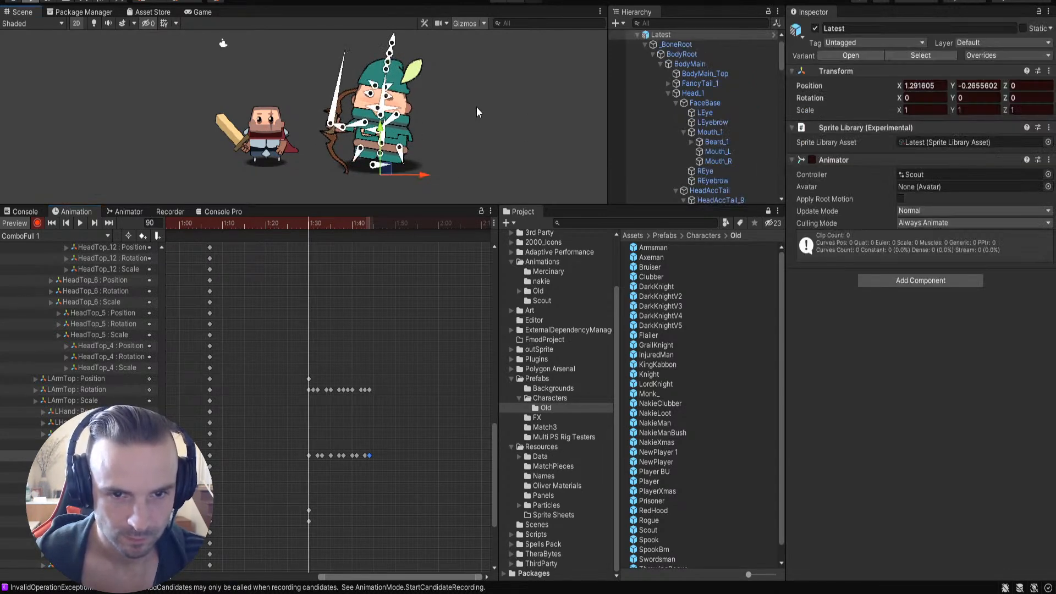
scroll(389, 122, up, 2)
click(385, 108)
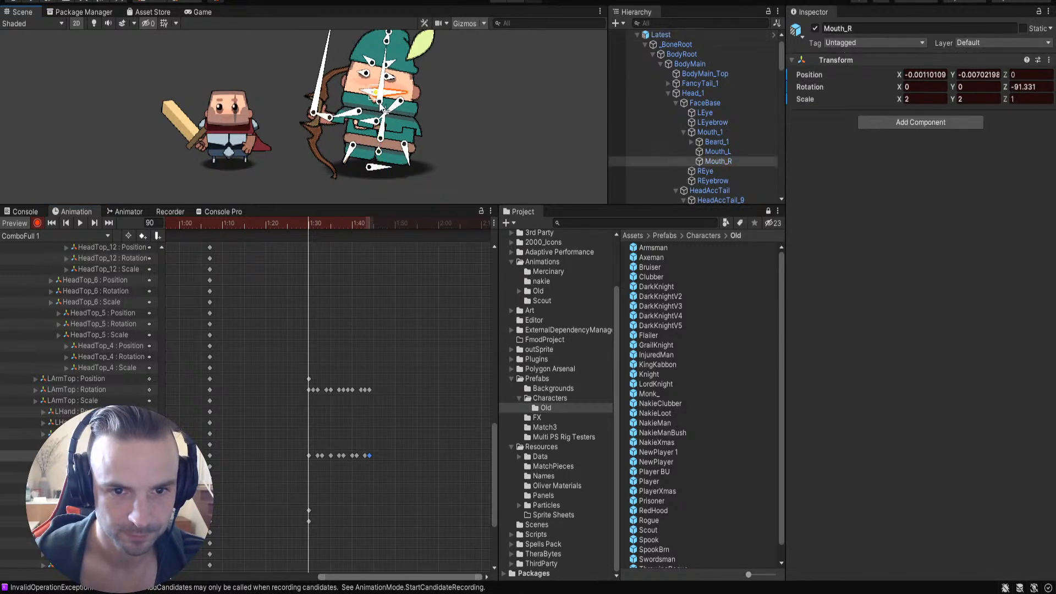
click(383, 108)
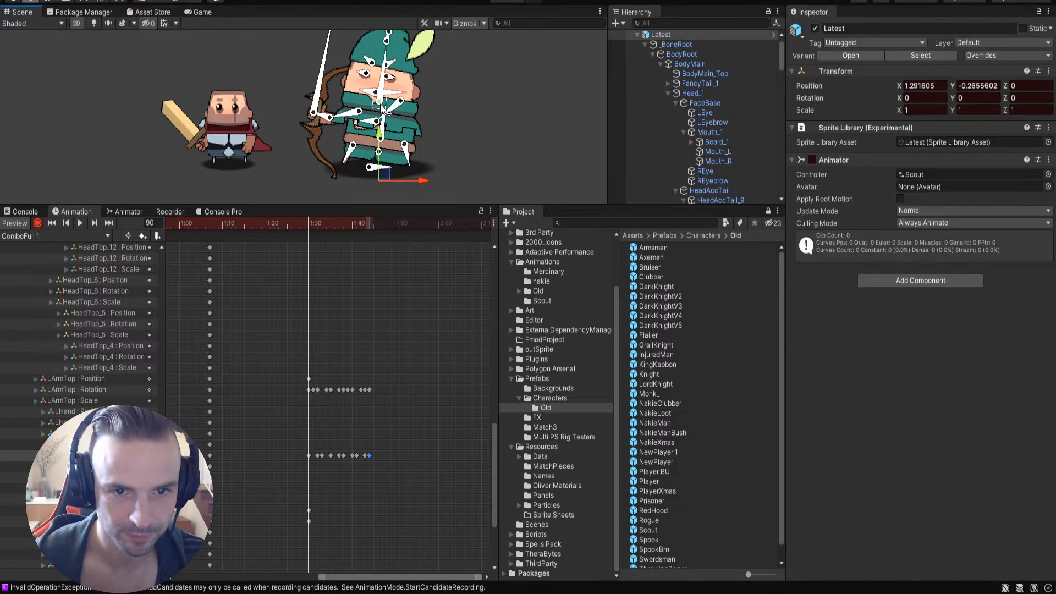
click(384, 110)
drag(381, 108, 380, 109)
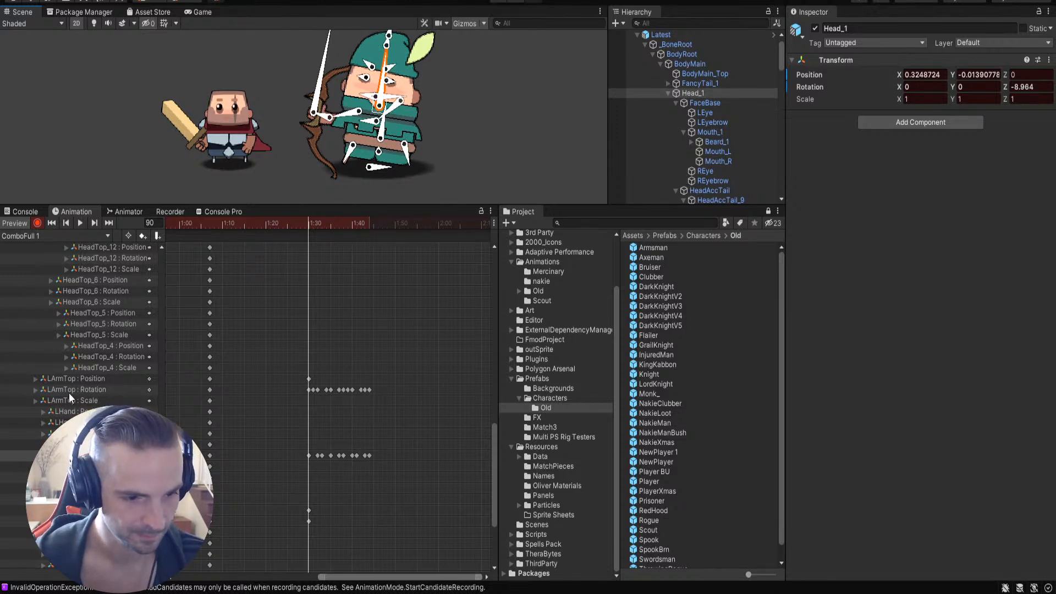
Step: Move the RArmTop bone down to about X 0.268, Y -0.194 at frame 90
click(57, 380)
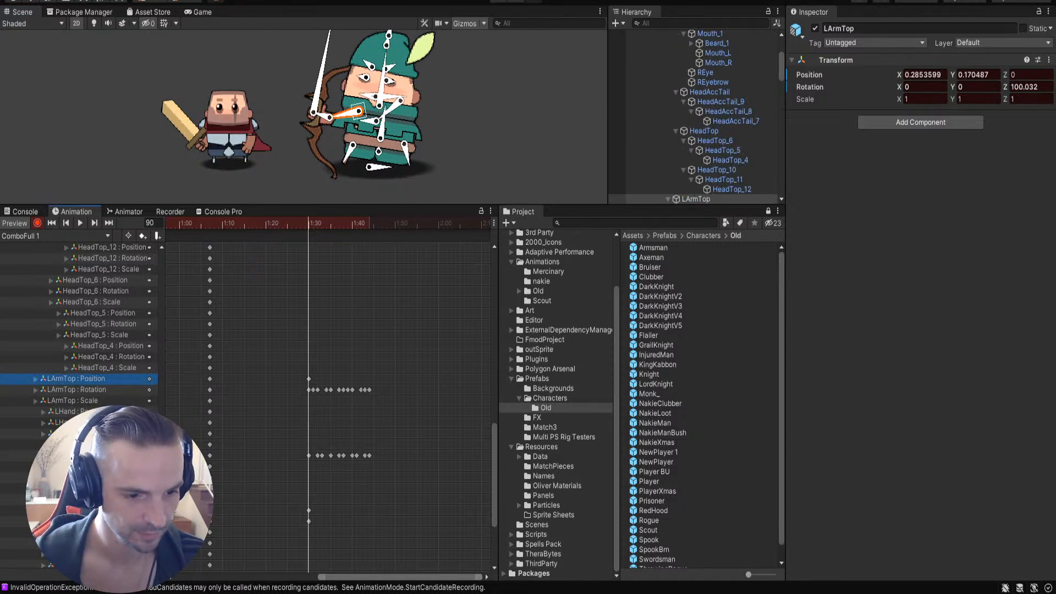
click(71, 511)
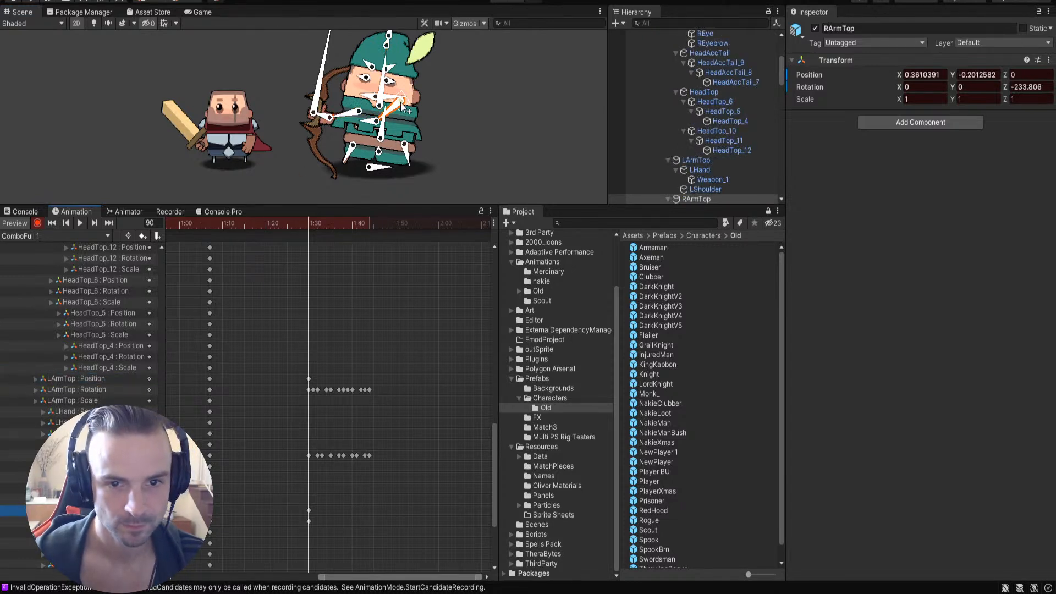
drag(398, 105, 400, 117)
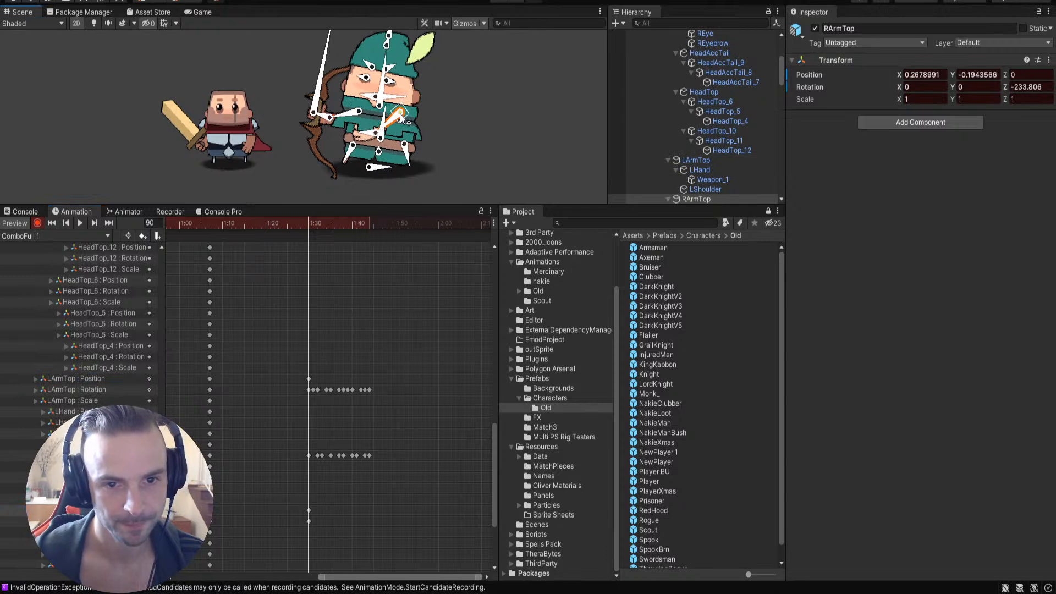
click(314, 226)
mouse_move(314, 227)
mouse_down()
mouse_move(375, 240)
mouse_move(330, 239)
mouse_move(375, 240)
mouse_move(325, 225)
mouse_move(374, 224)
mouse_move(287, 233)
mouse_move(321, 237)
mouse_move(309, 245)
mouse_up()
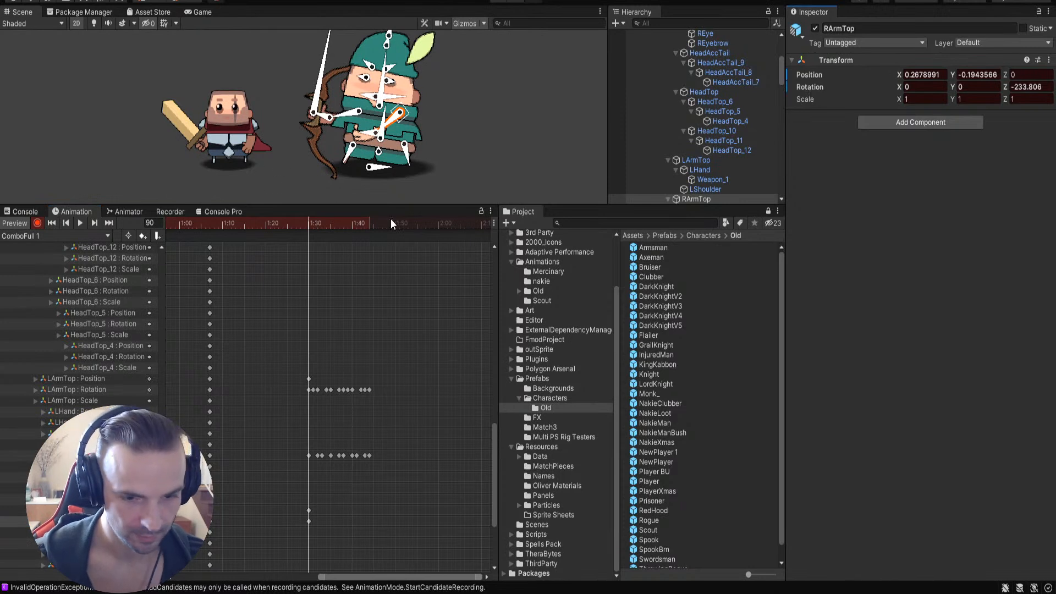
Step: Key a tremble in RArmTop's Z rotation: about -231.7 at frame 91, -237.6 at 92, -233.7 at 93, -230.1 at 94 and -235.7 at 95
click(312, 227)
drag(394, 123, 395, 124)
click(315, 225)
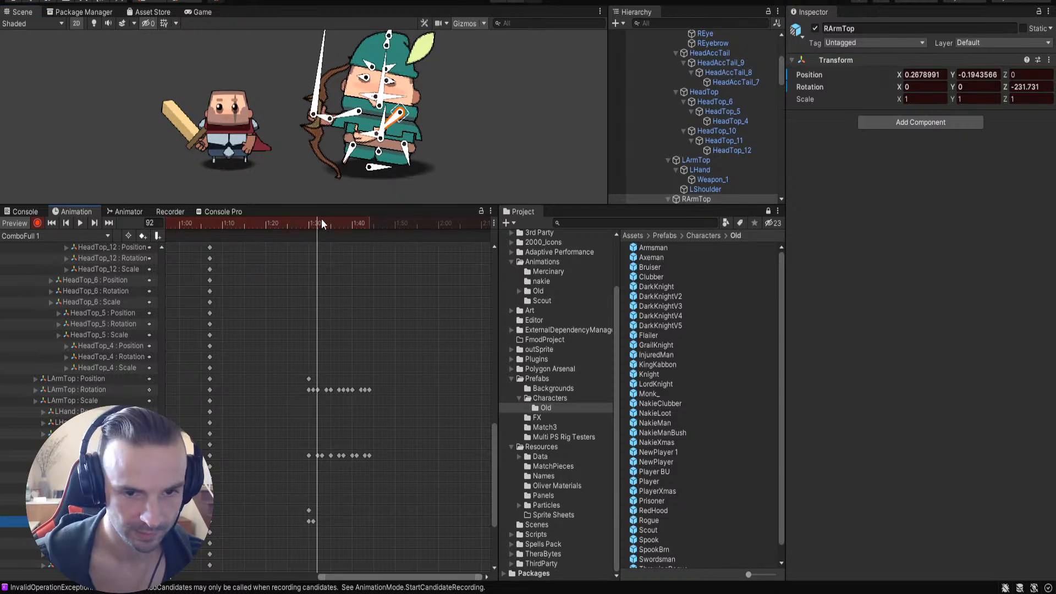
drag(394, 124, 390, 122)
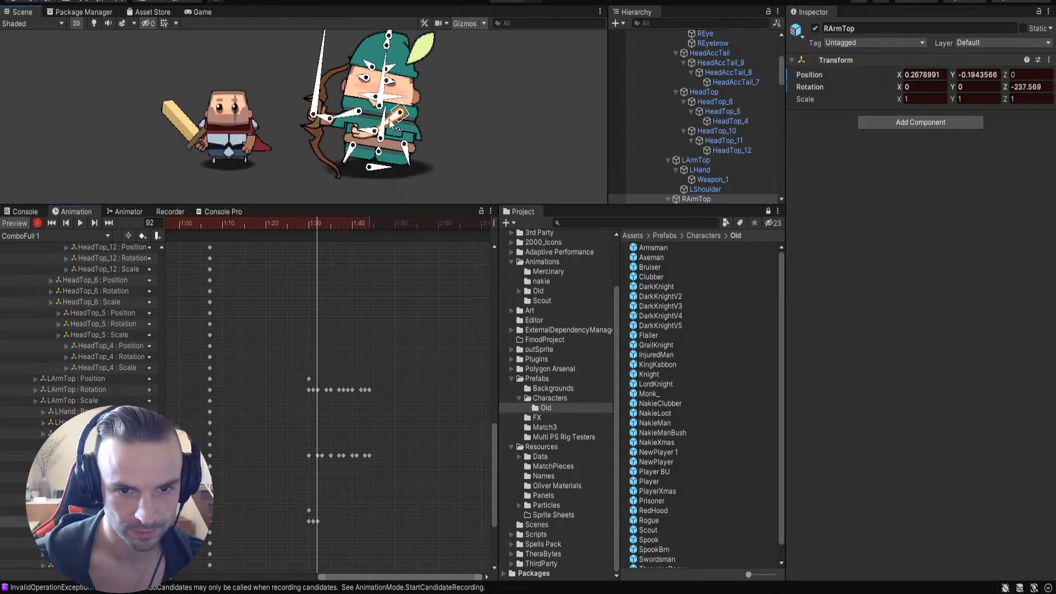
click(321, 225)
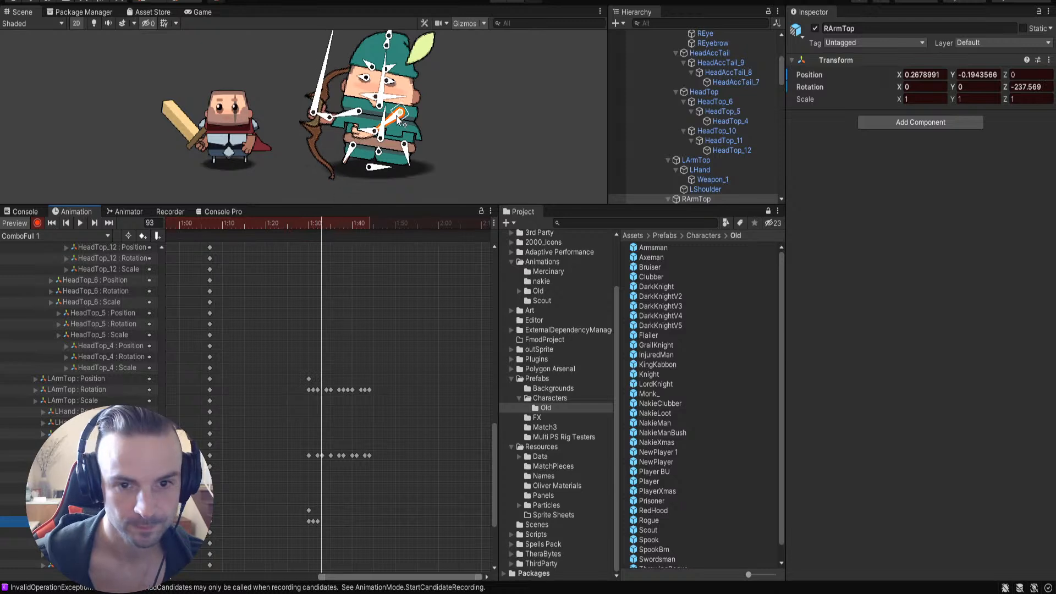
drag(395, 122, 394, 125)
click(325, 222)
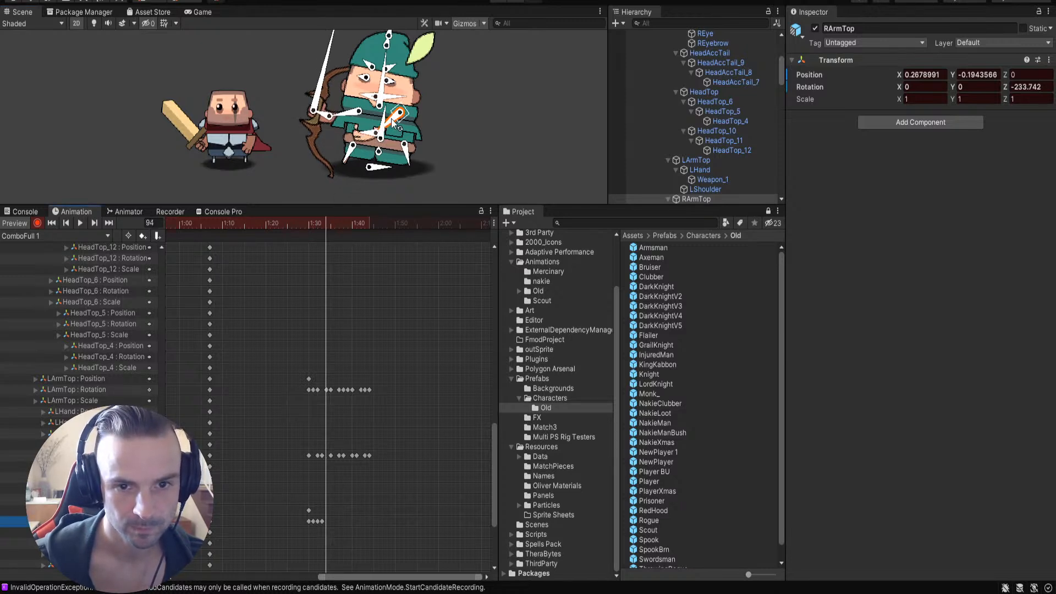
drag(393, 125, 395, 123)
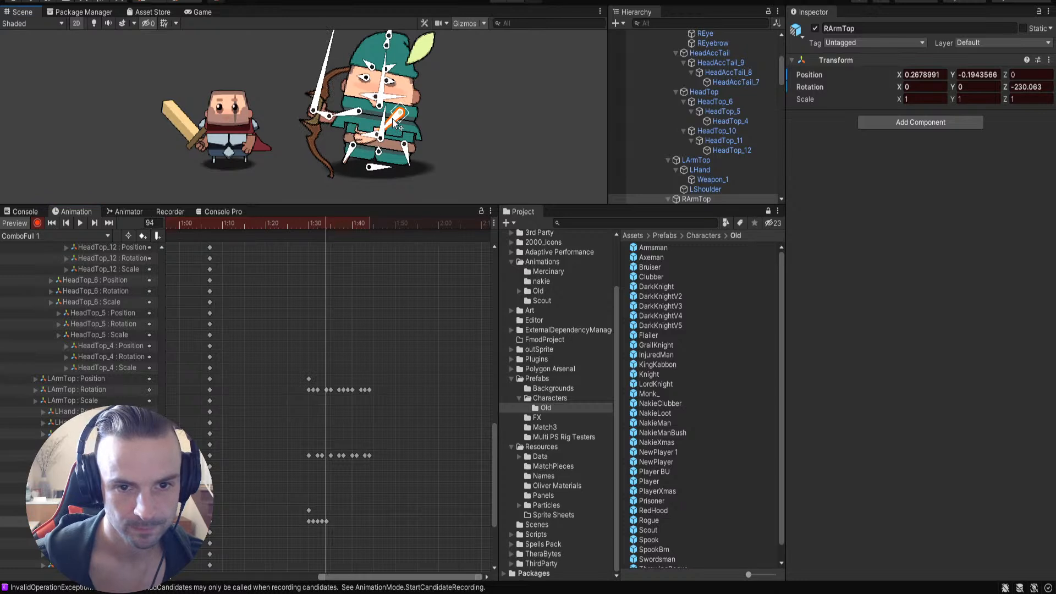
click(329, 225)
drag(393, 125, 391, 122)
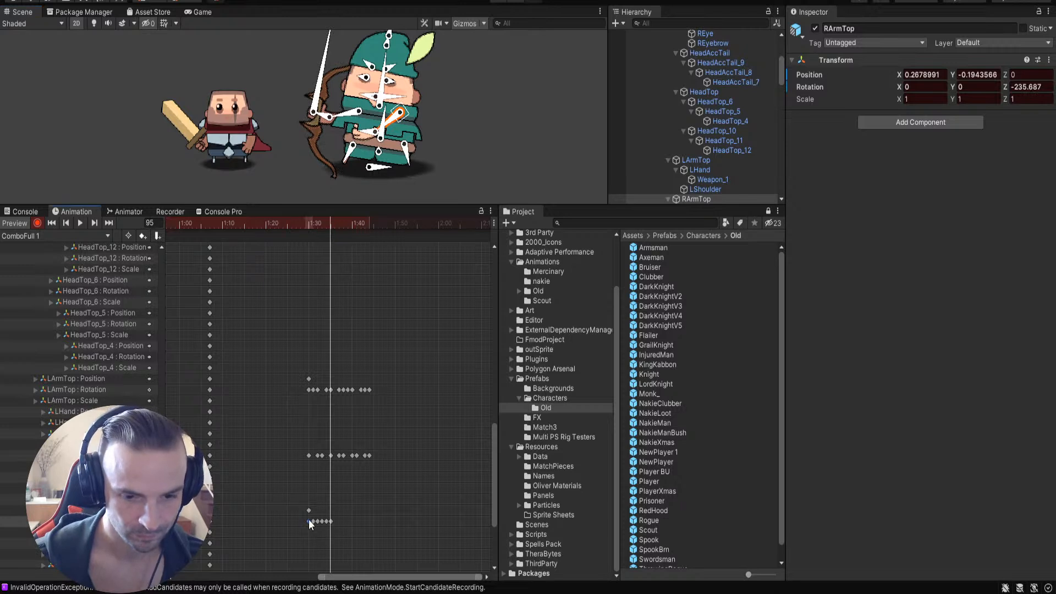
Step: Copy the RArmTop rotation keys from frames 90 to 95 and paste them at frame 97
shift+click(332, 522)
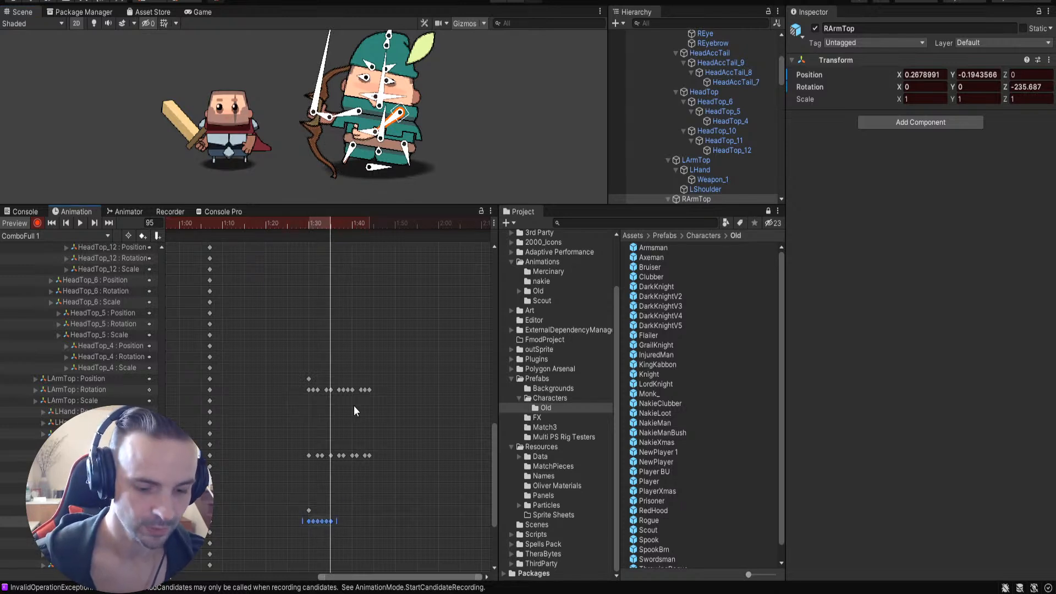
drag(330, 225, 338, 226)
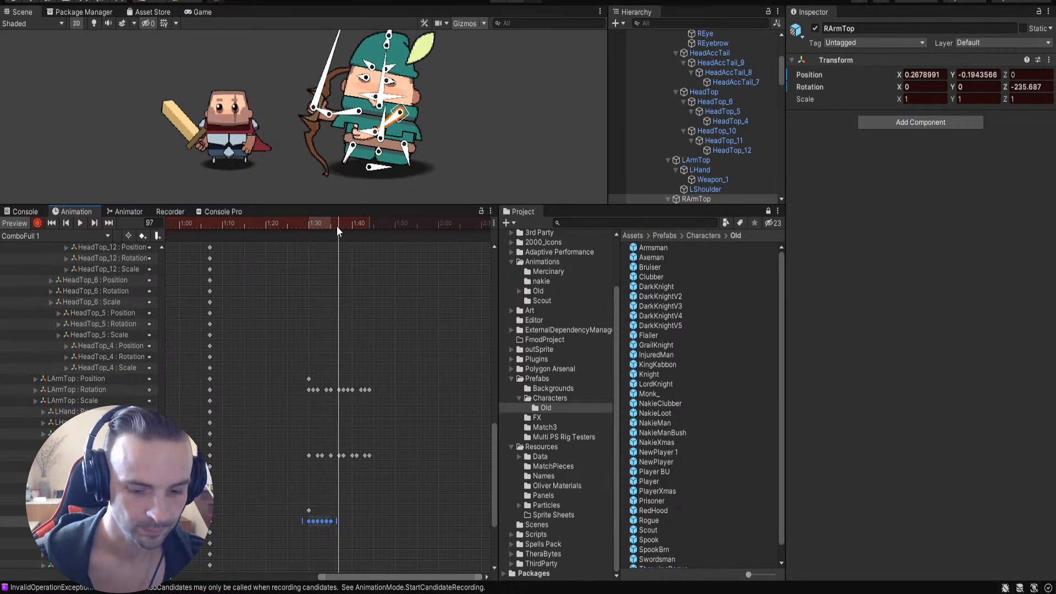
key(ctrl+v)
click(377, 536)
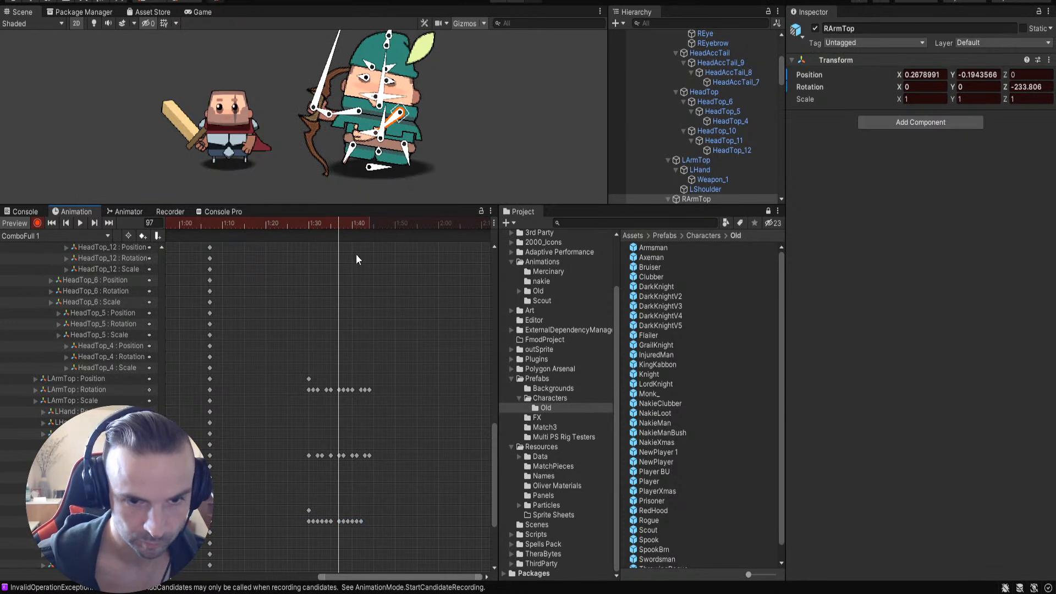
Step: Play the ComboFull 1 clip and scrub through to frame 108 to check the arm and bow tremble
drag(337, 226, 256, 239)
click(81, 223)
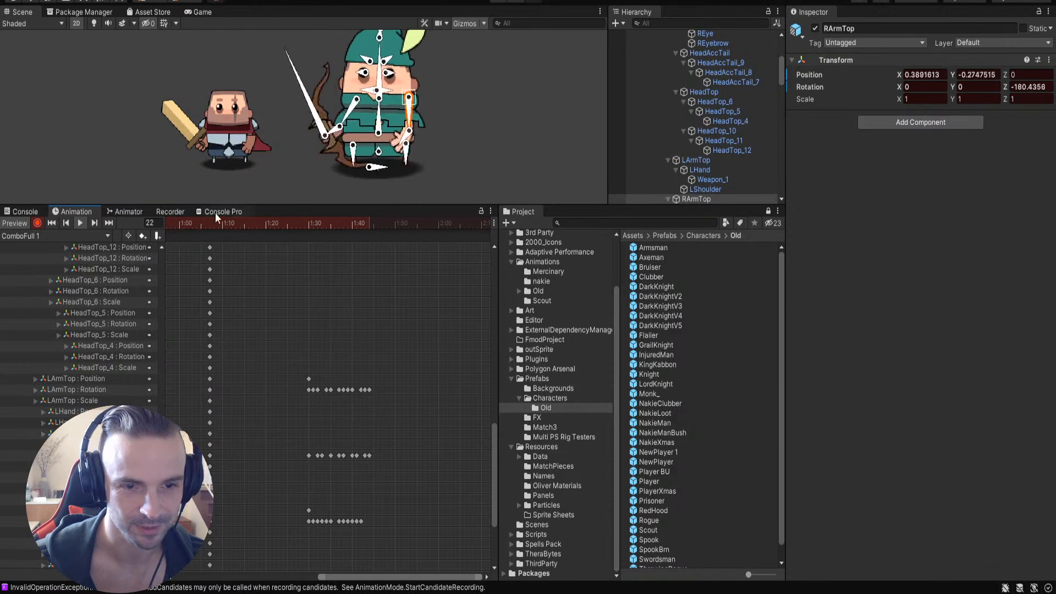
click(80, 223)
drag(246, 221, 378, 281)
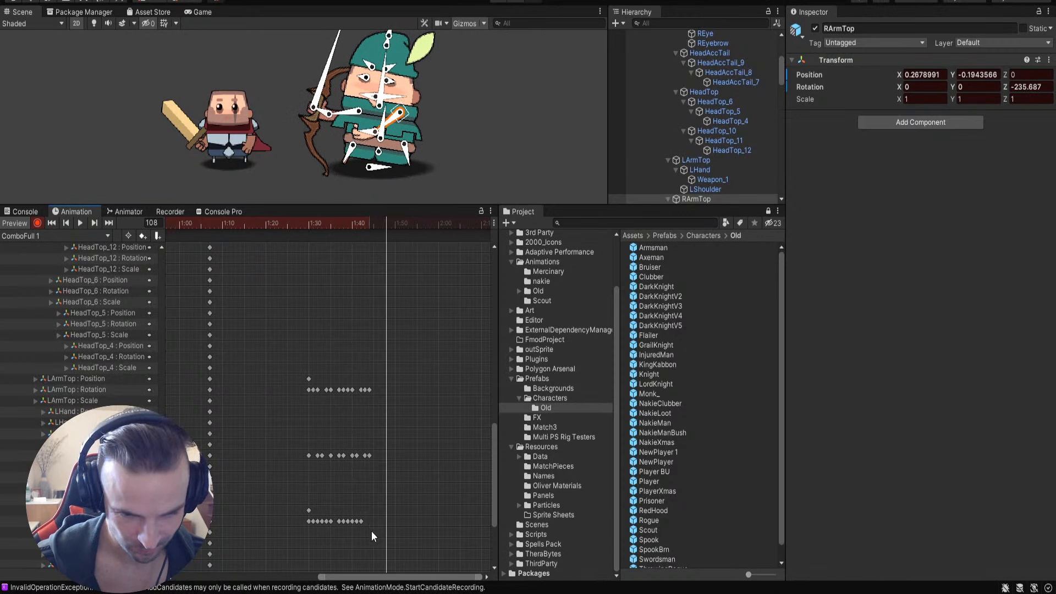
Step: Copy the last RArmTop rotation keys, paste them at frame 103 and trim the excess so the tremble ends at frame 104
drag(354, 523, 356, 525)
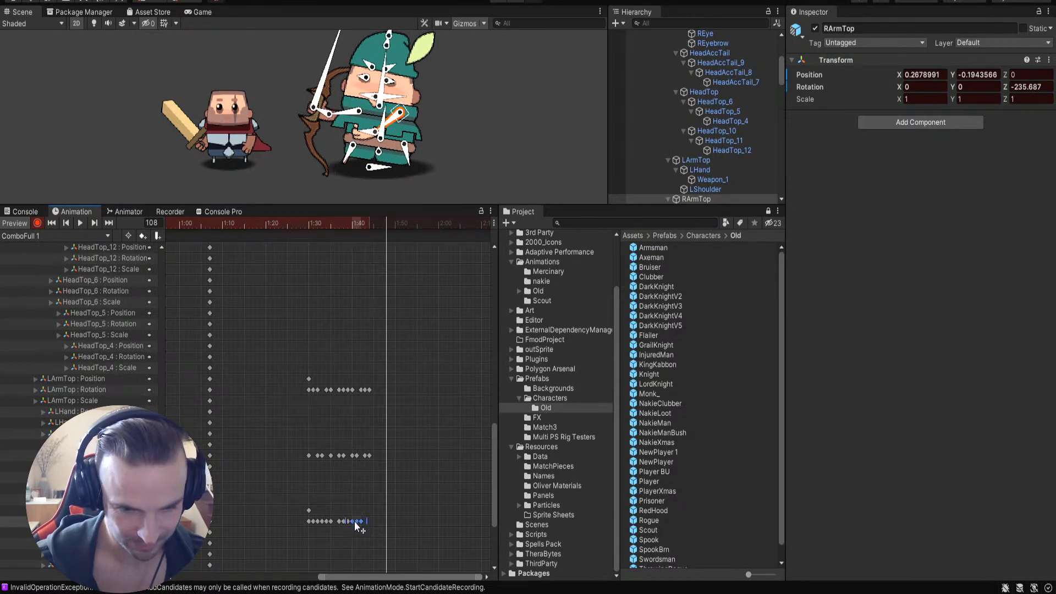
click(368, 516)
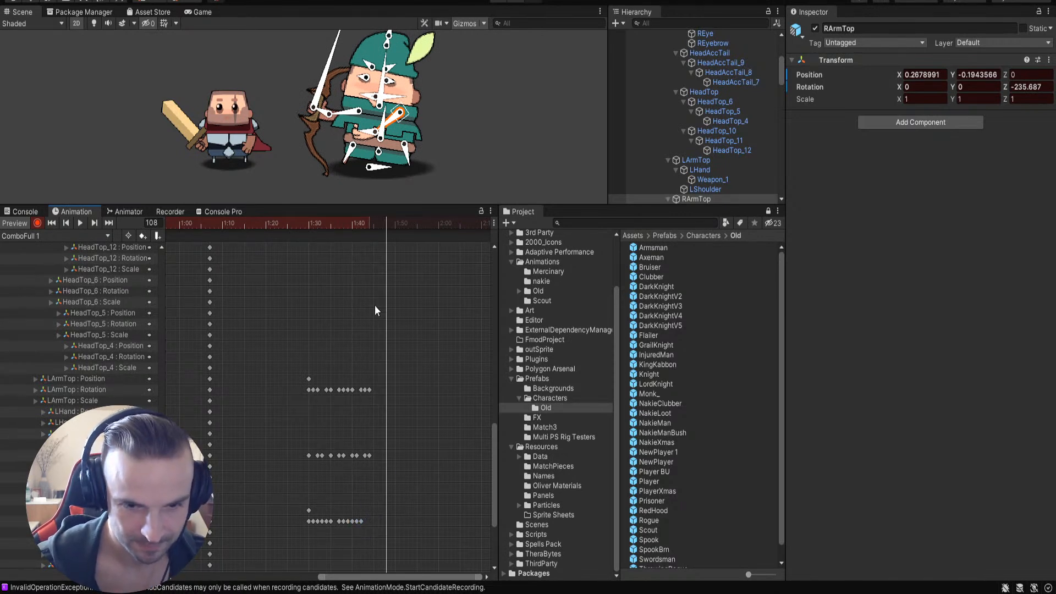
drag(358, 229, 365, 226)
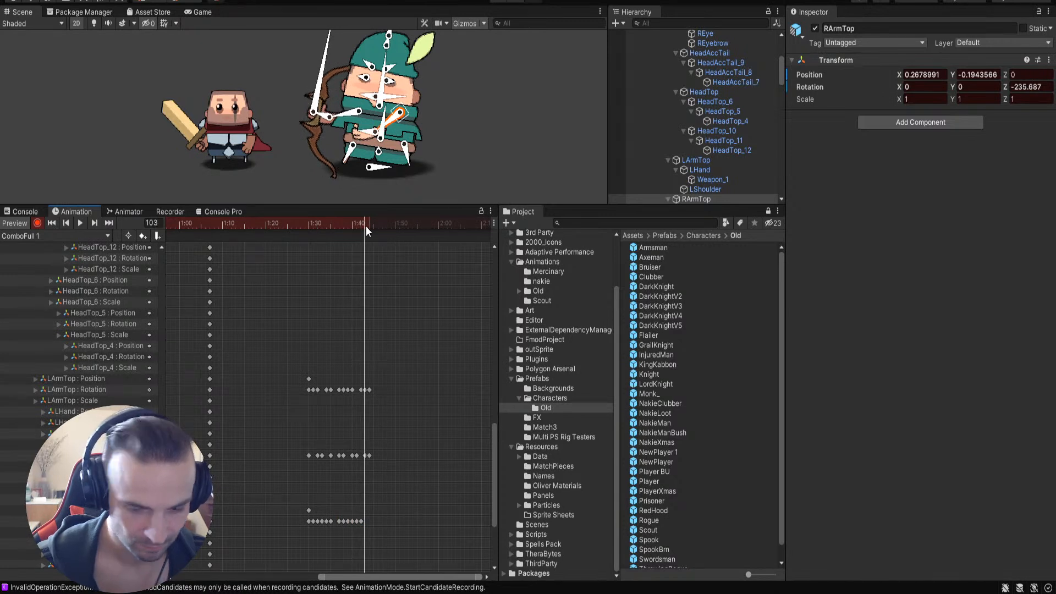
key(ctrl+v)
drag(379, 521, 371, 525)
click(374, 273)
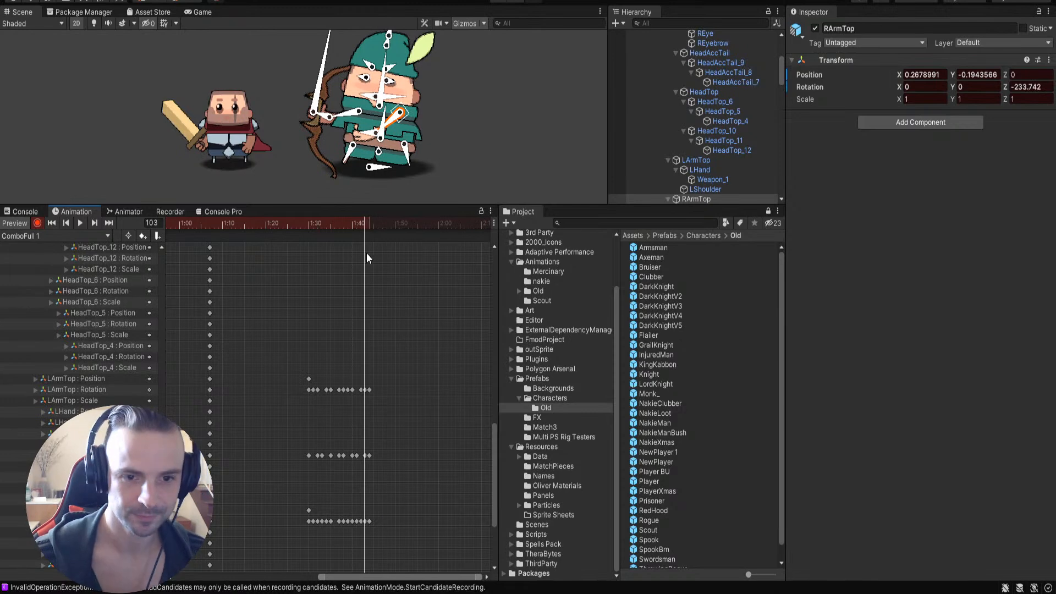
Step: At frame 110, move LArmTop to about X 0.297, Y 0.278 and rotate Weapon_1 to about Z -75.9
drag(364, 226, 393, 227)
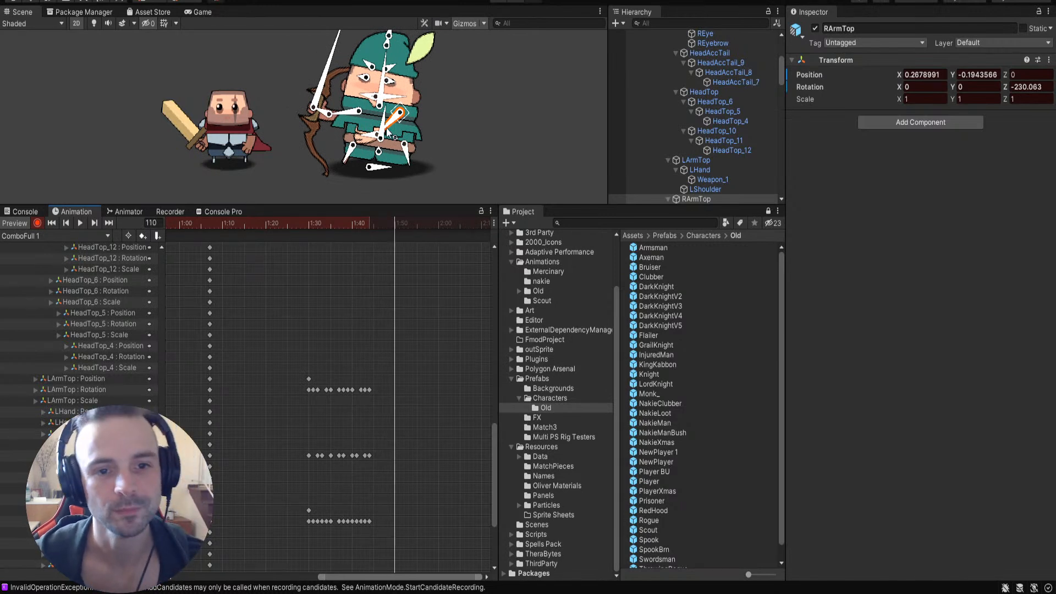
drag(363, 117, 351, 117)
drag(317, 80, 308, 74)
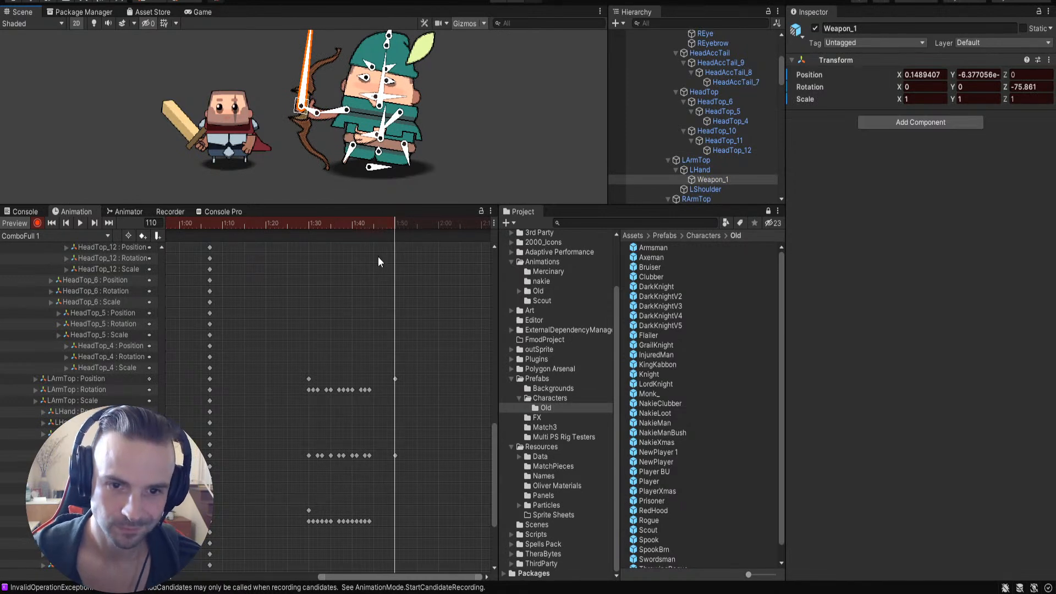
Step: Move RArmTop to about X 0.266, Y -0.297 at frame 110 and swing it backward to about Z -107.2
drag(400, 114, 410, 121)
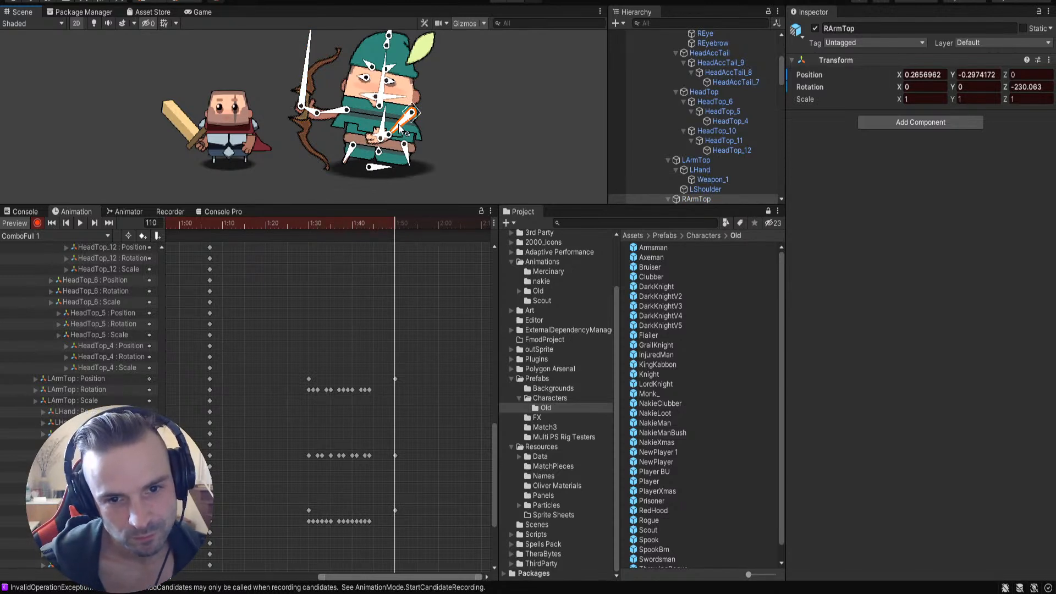
drag(406, 126, 446, 132)
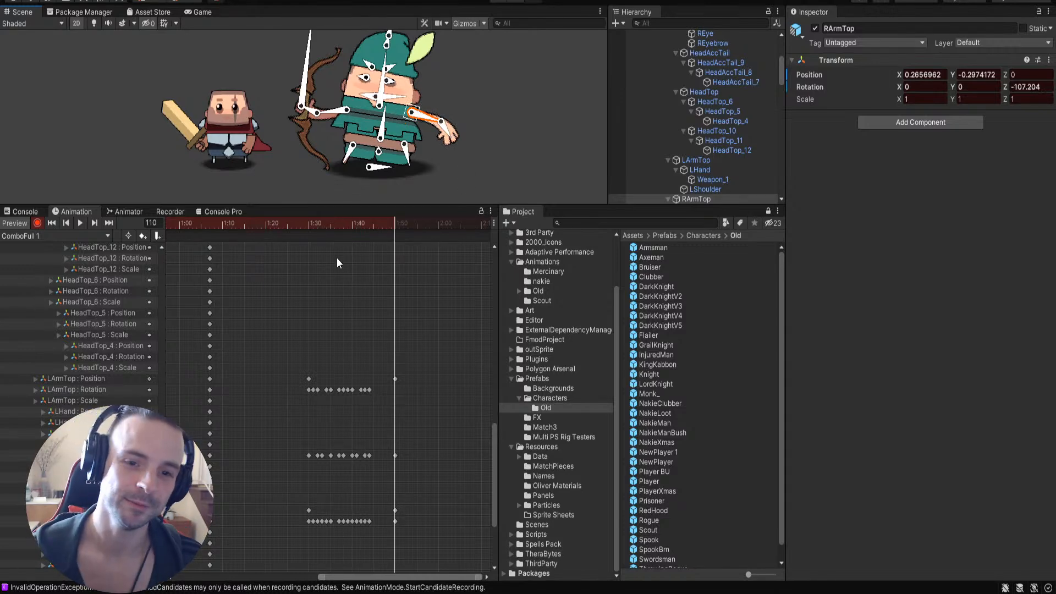
Step: Copy the RArmTop and LArmTop position keys from frame 90 and paste them at frame 105
drag(393, 223, 313, 262)
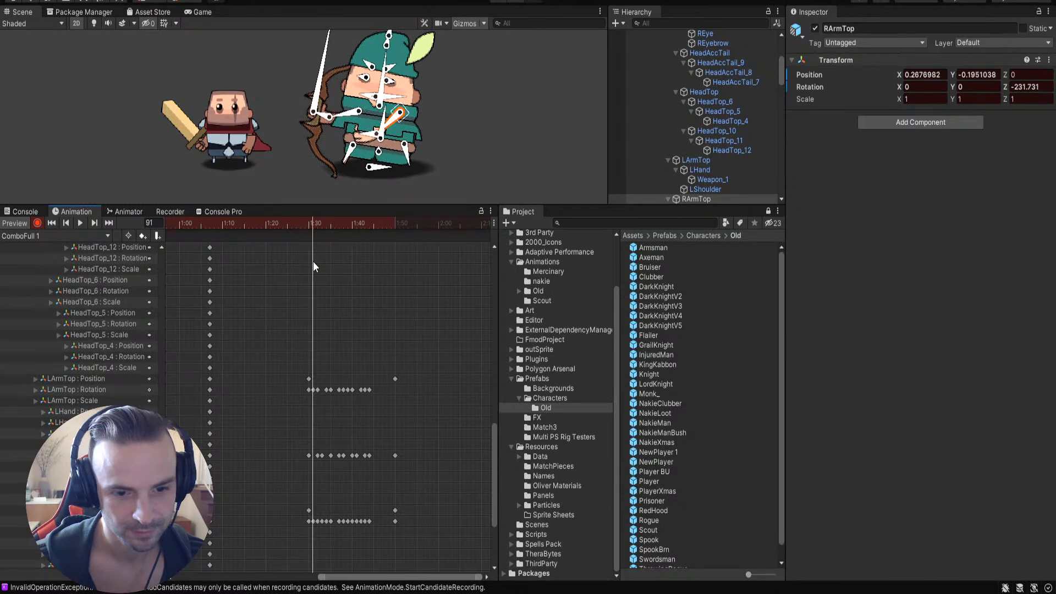
click(105, 510)
click(309, 509)
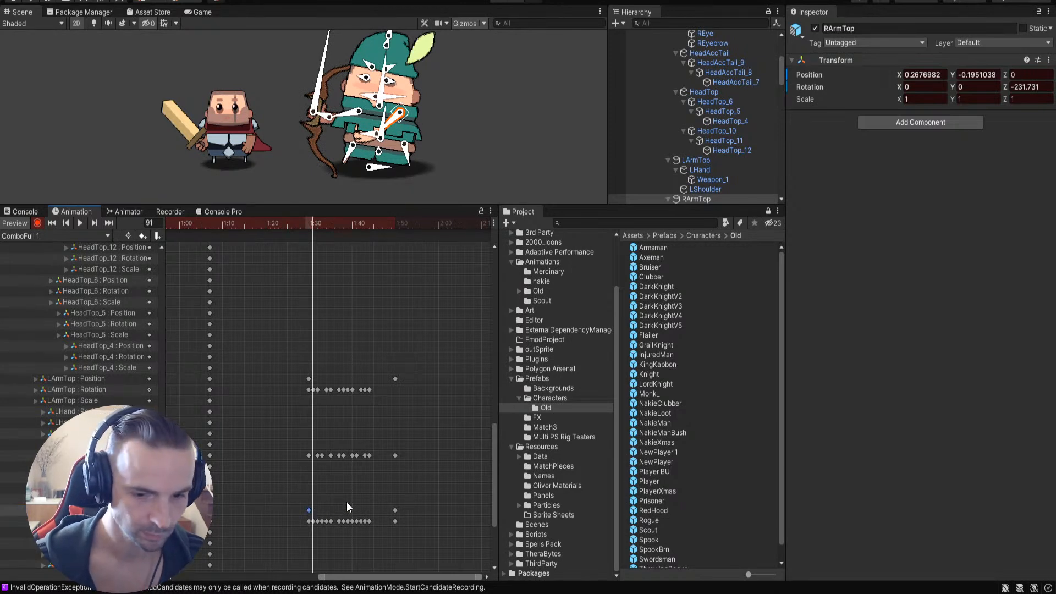
drag(314, 227, 374, 245)
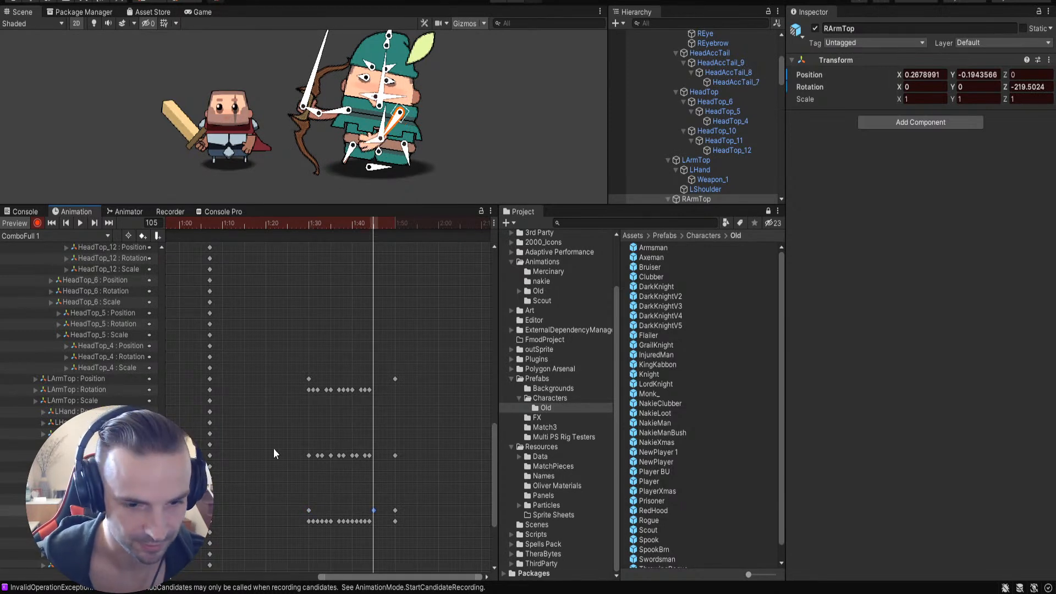
click(309, 379)
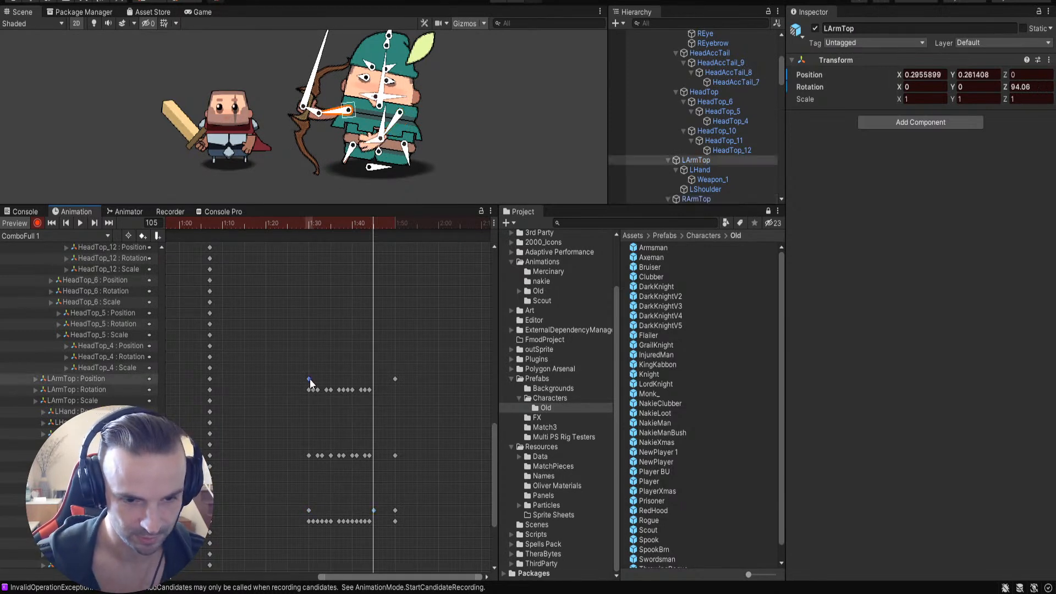
key(ctrl+c)
key(ctrl+v)
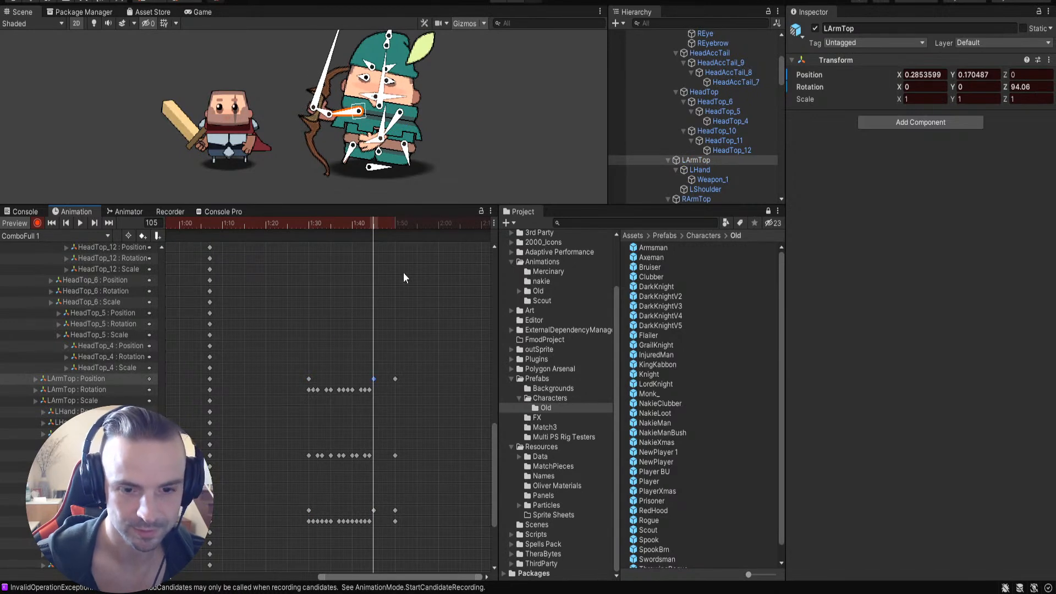
Step: Scrub and play the ComboFull 1 clip to check the arm release between frames 105 and 110
drag(371, 217, 389, 308)
click(388, 308)
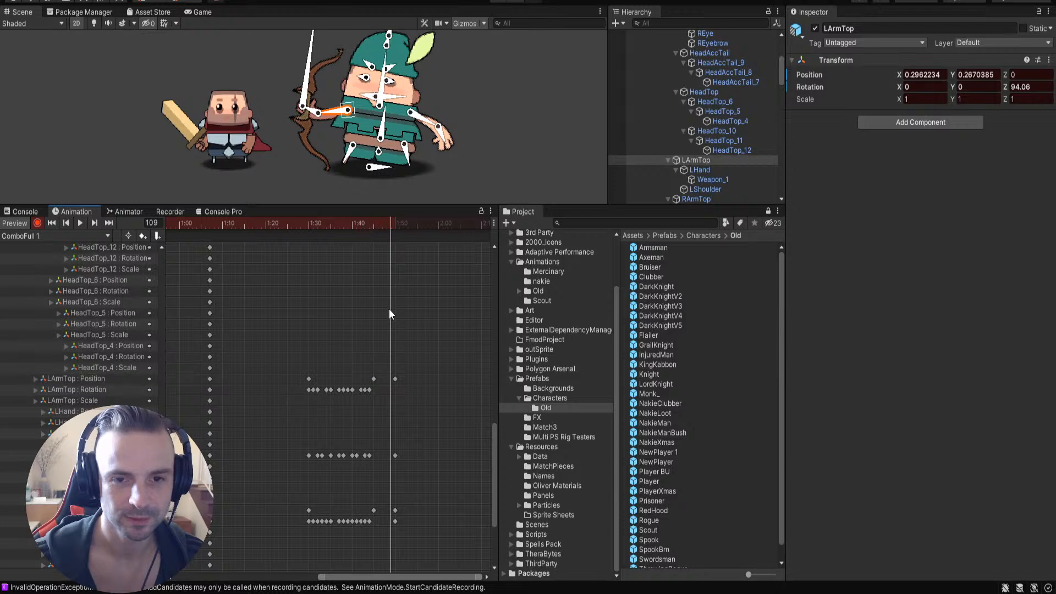
drag(384, 231, 226, 228)
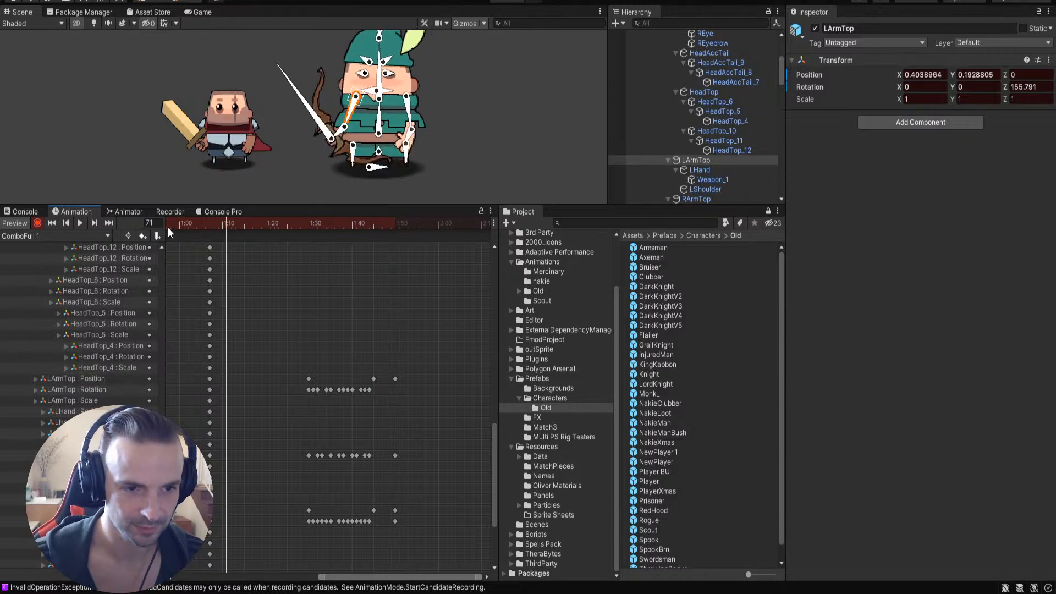
click(79, 223)
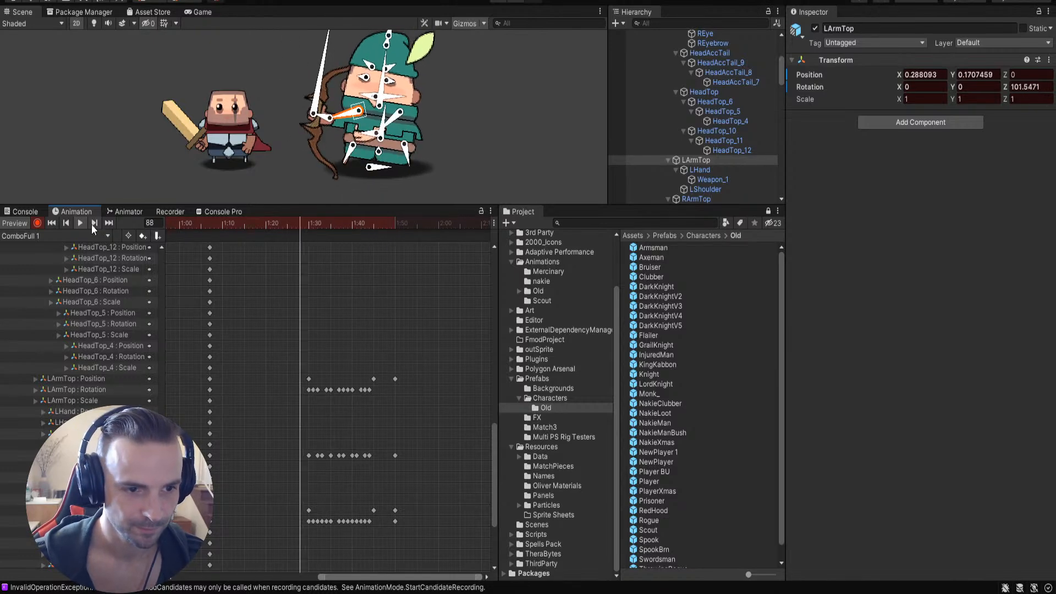
Step: Try copying the full-pose keyframe near 1:07 to frame 115 as the return to the standing pose
drag(336, 252, 417, 278)
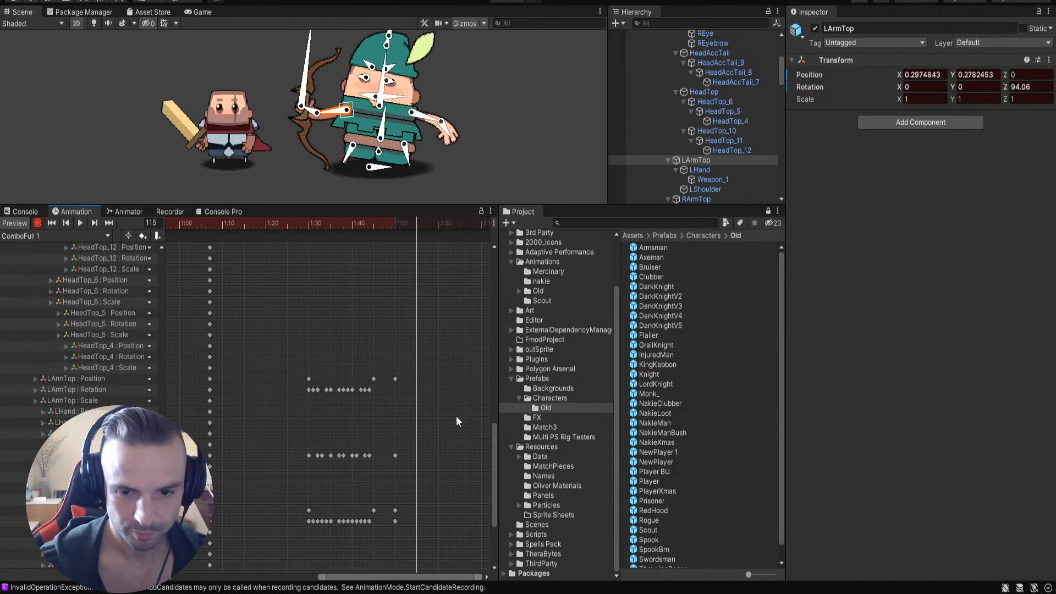
drag(494, 445, 487, 250)
click(210, 247)
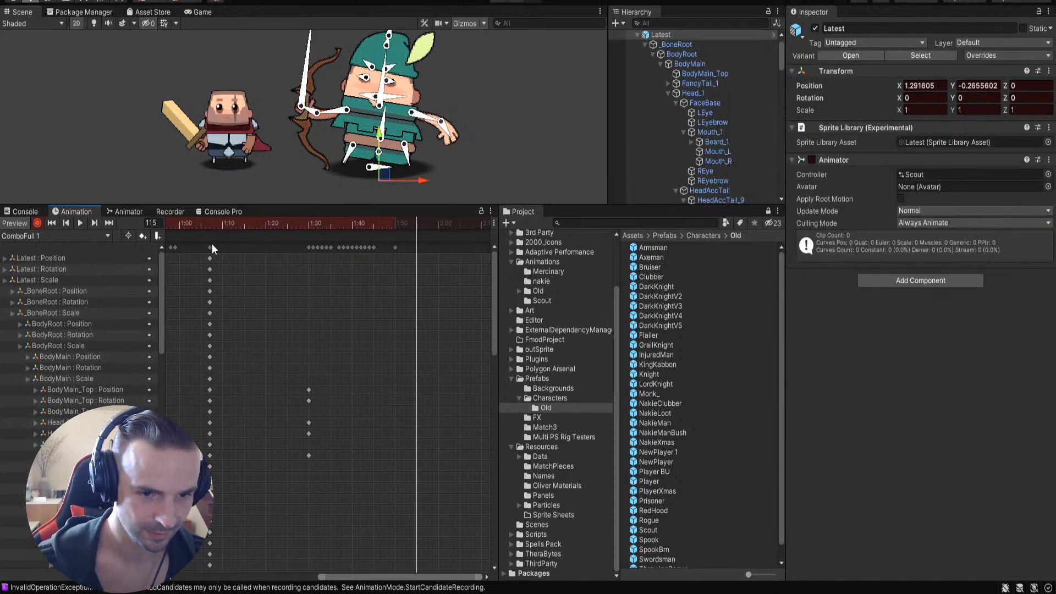
click(210, 247)
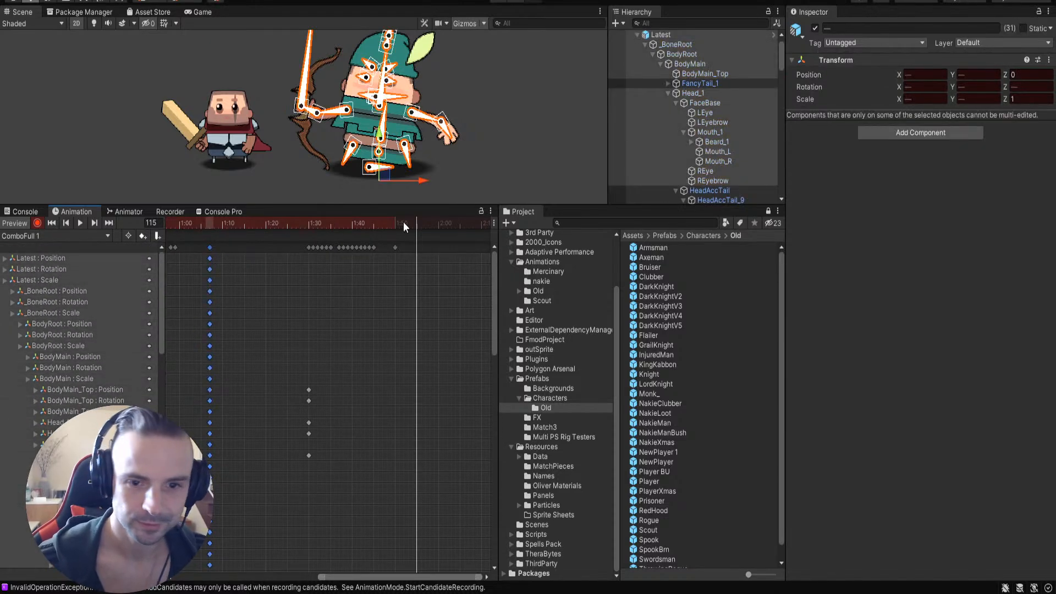
key(ctrl+c)
key(ctrl+v)
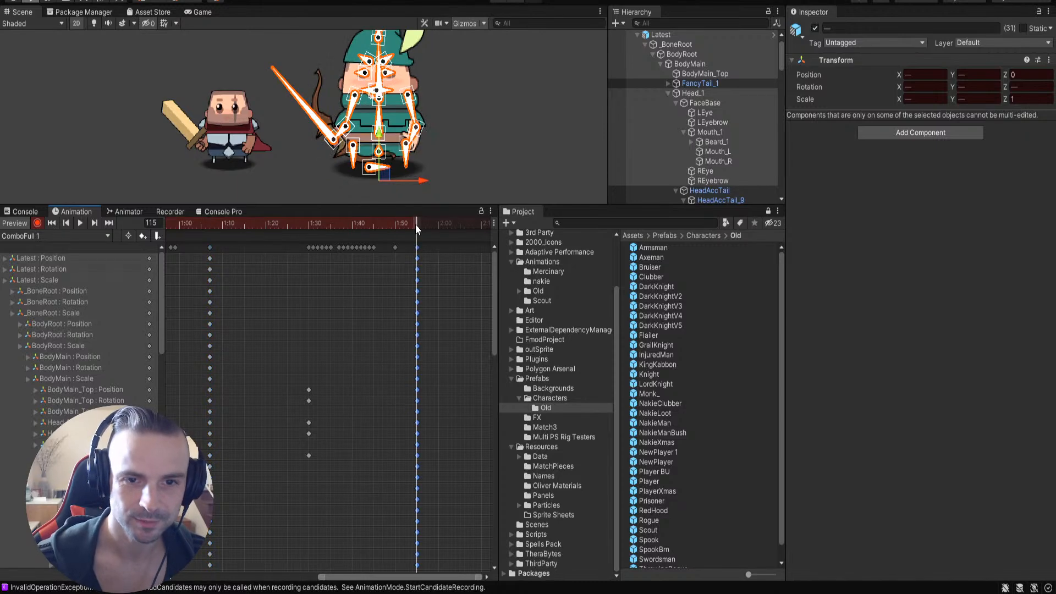
drag(363, 223, 408, 238)
key(ctrl+z)
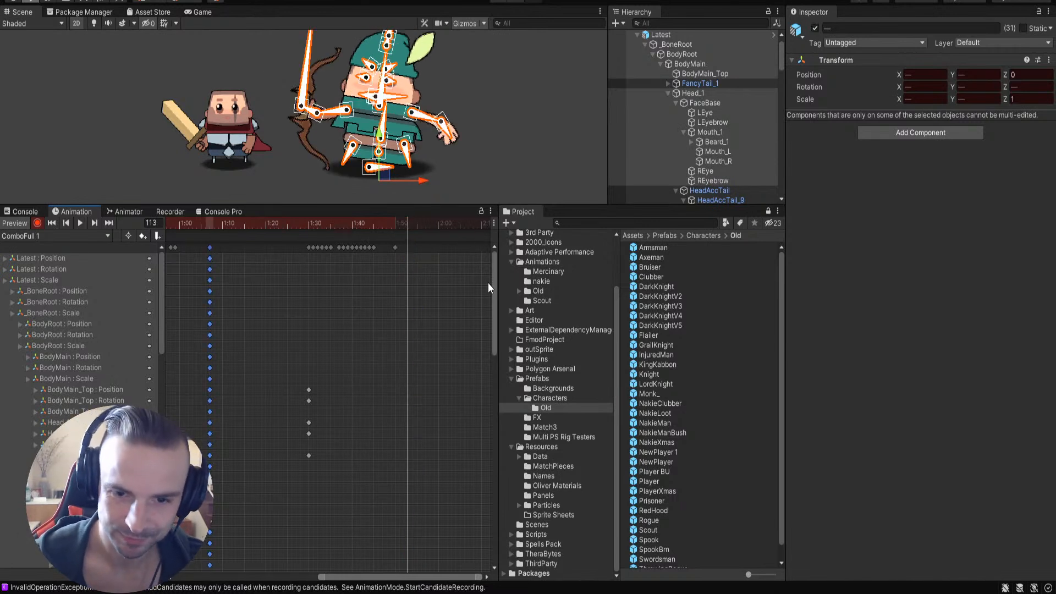
Step: Move the playhead back to the release pose at frame 110
drag(494, 293, 493, 268)
drag(404, 223, 402, 252)
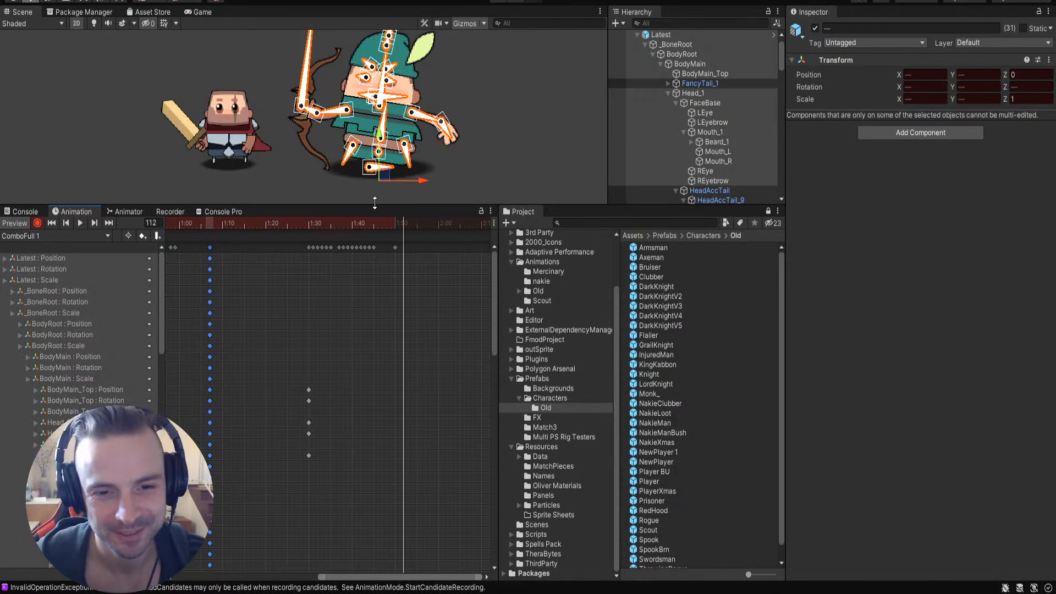
drag(401, 220, 394, 243)
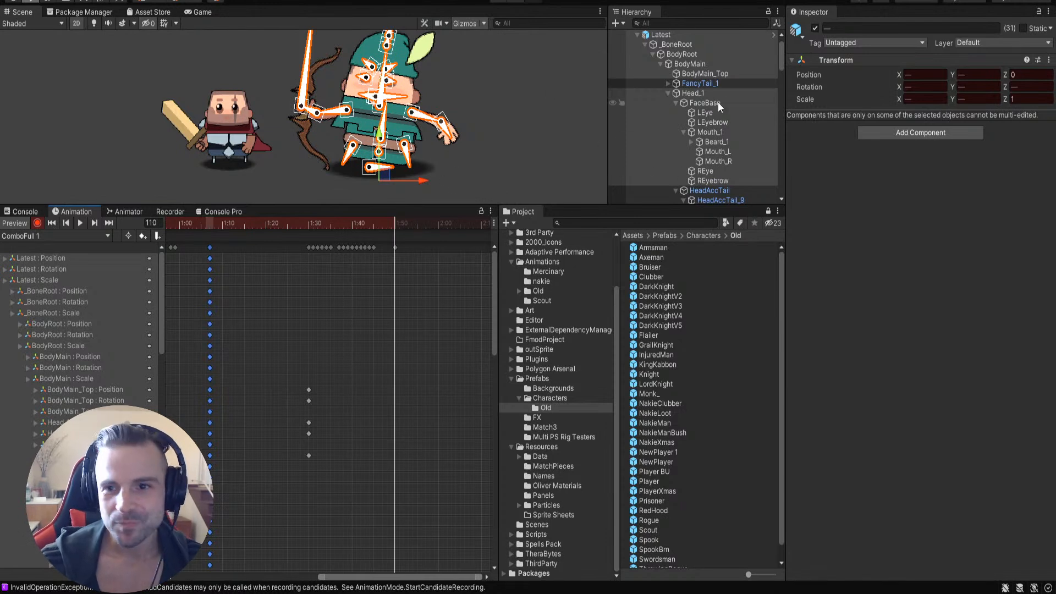
Step: Select every bone from _BoneRoot through Shadow_1, together with the Latest root object
click(678, 44)
scroll(714, 152, down, 10)
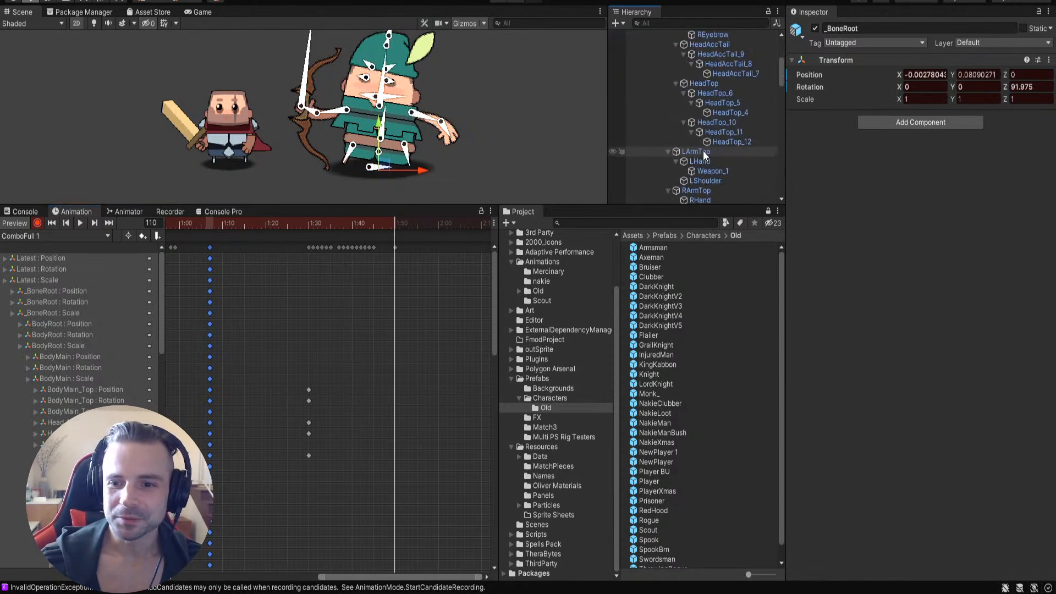
scroll(711, 152, up, 5)
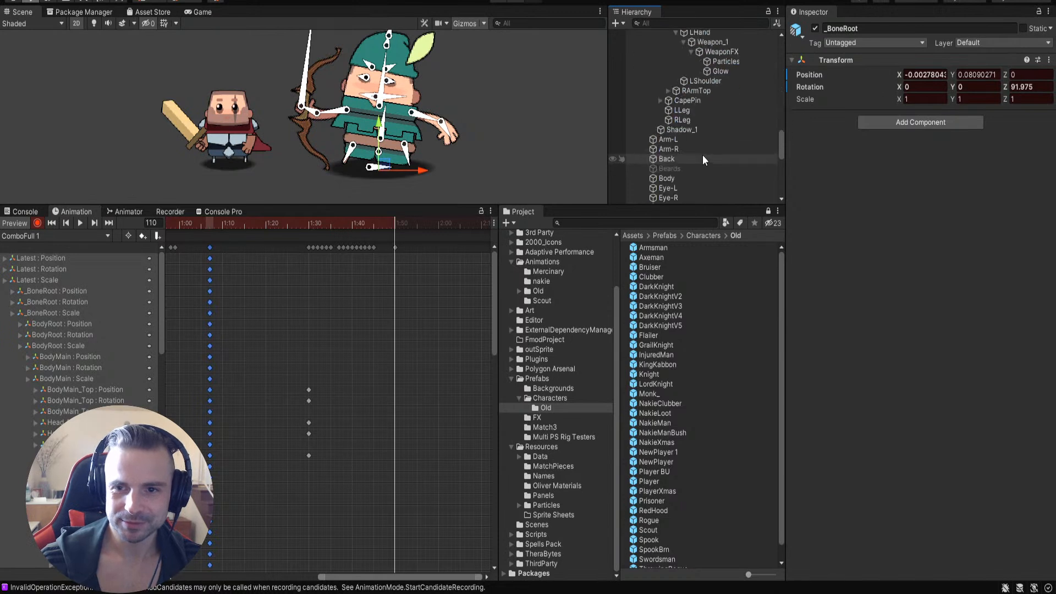
scroll(706, 159, up, 10)
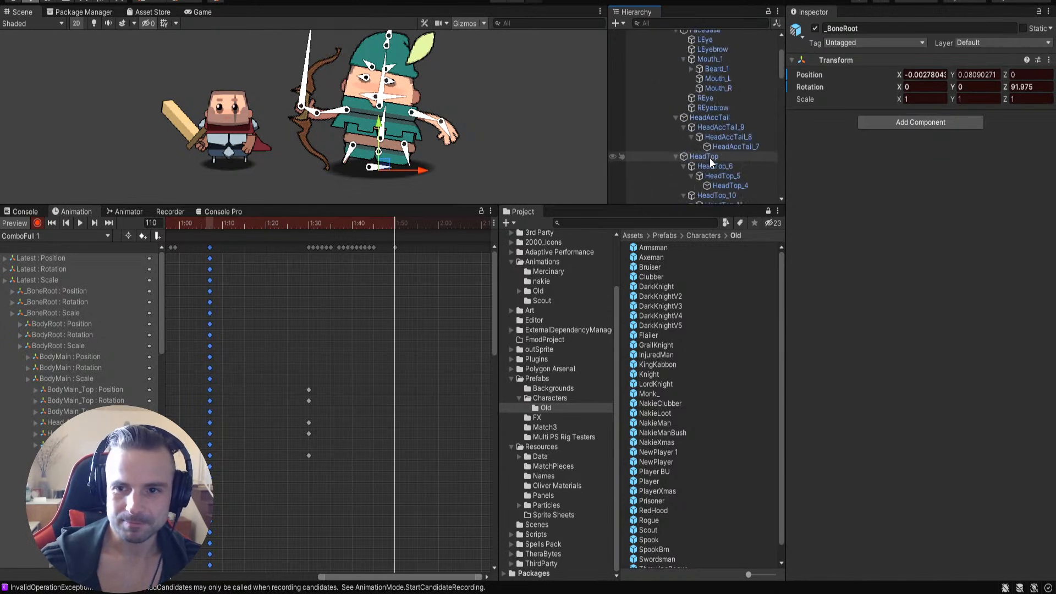
scroll(718, 106, down, 6)
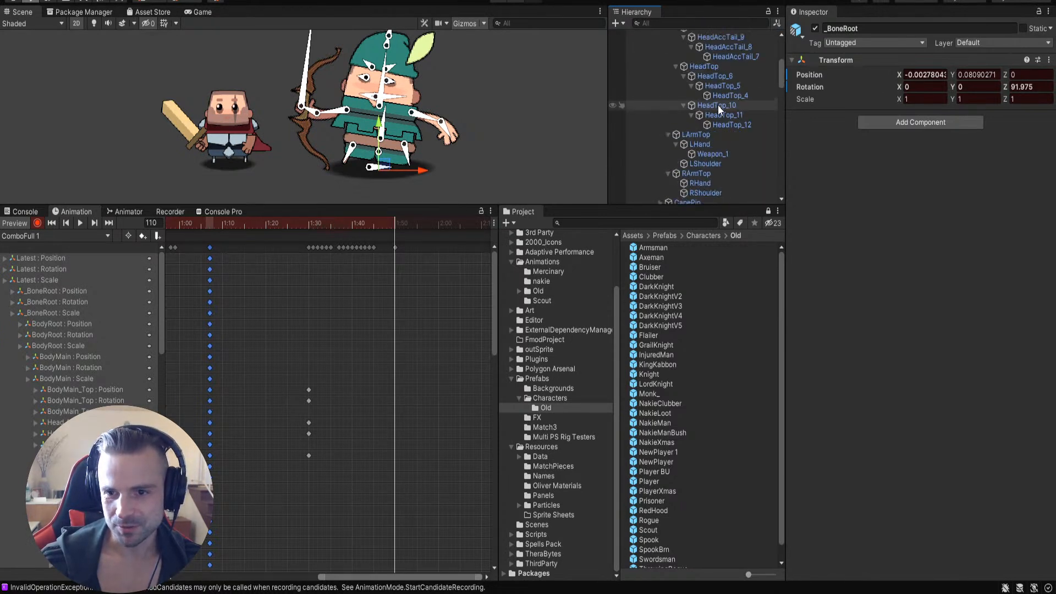
shift+click(700, 121)
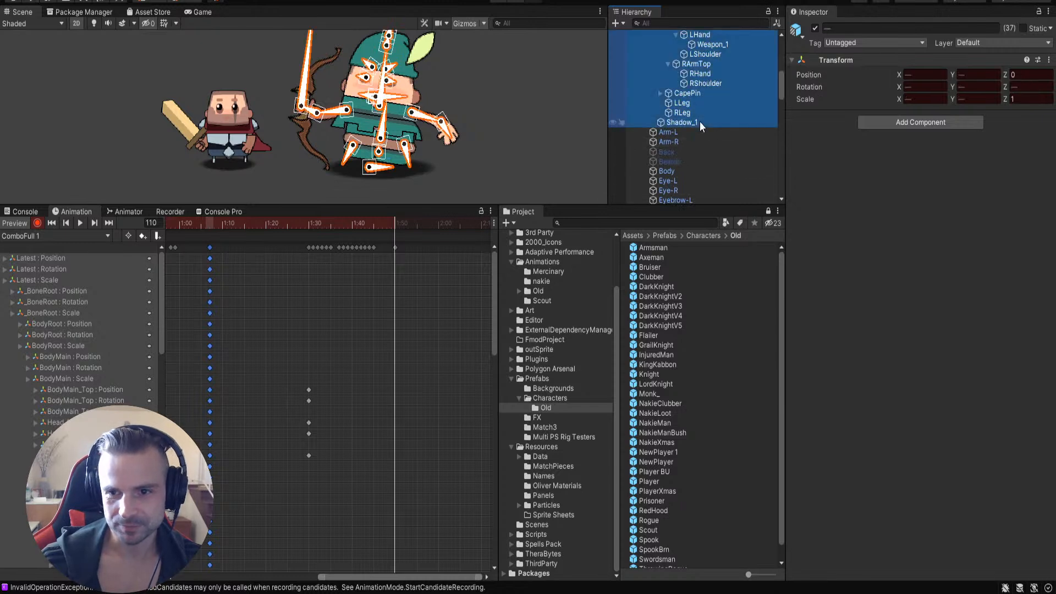
scroll(688, 105, up, 6)
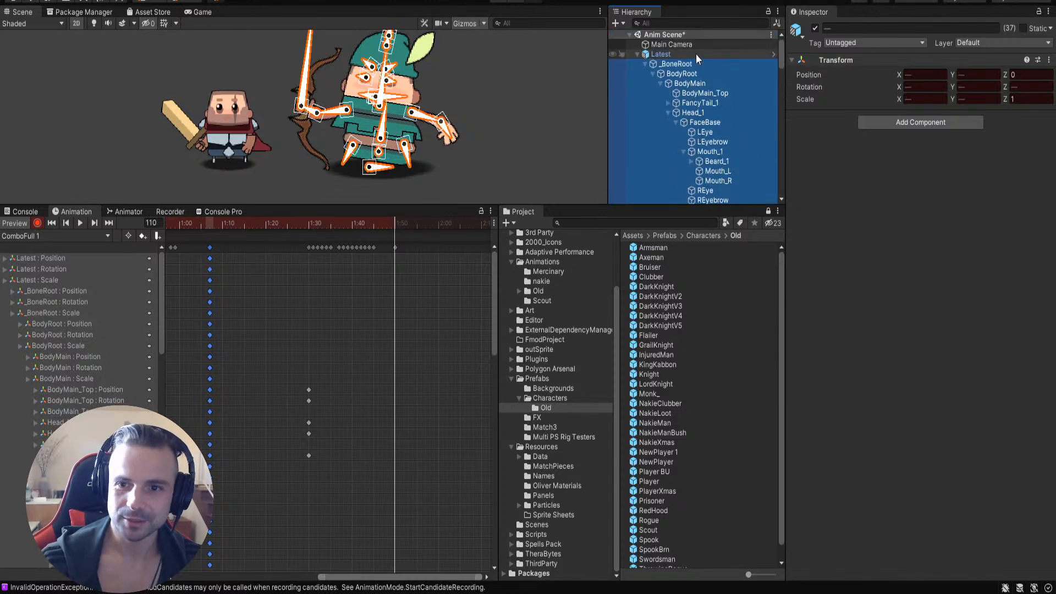
ctrl+click(675, 56)
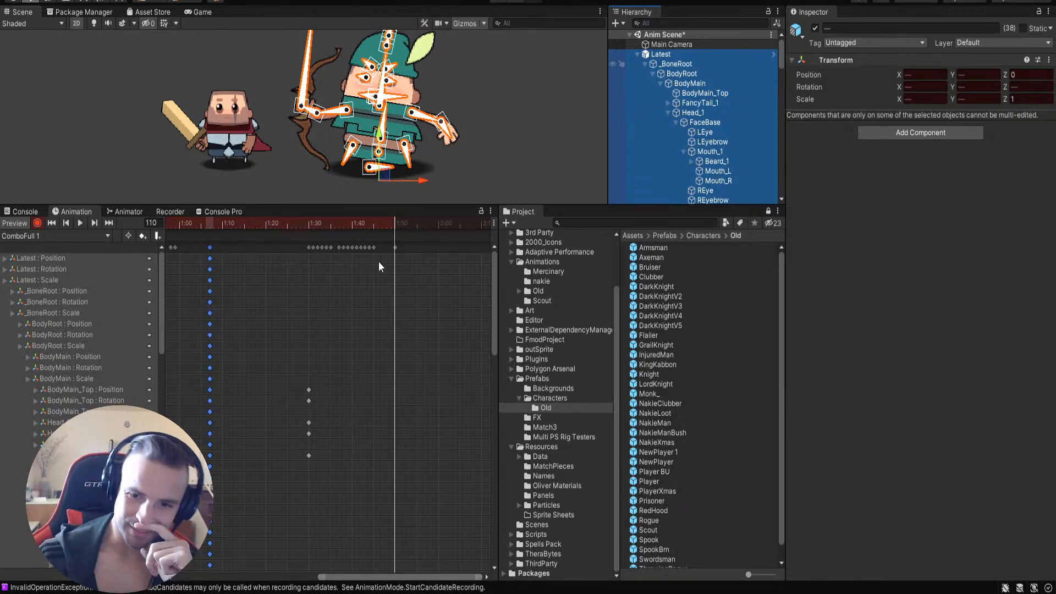
click(998, 186)
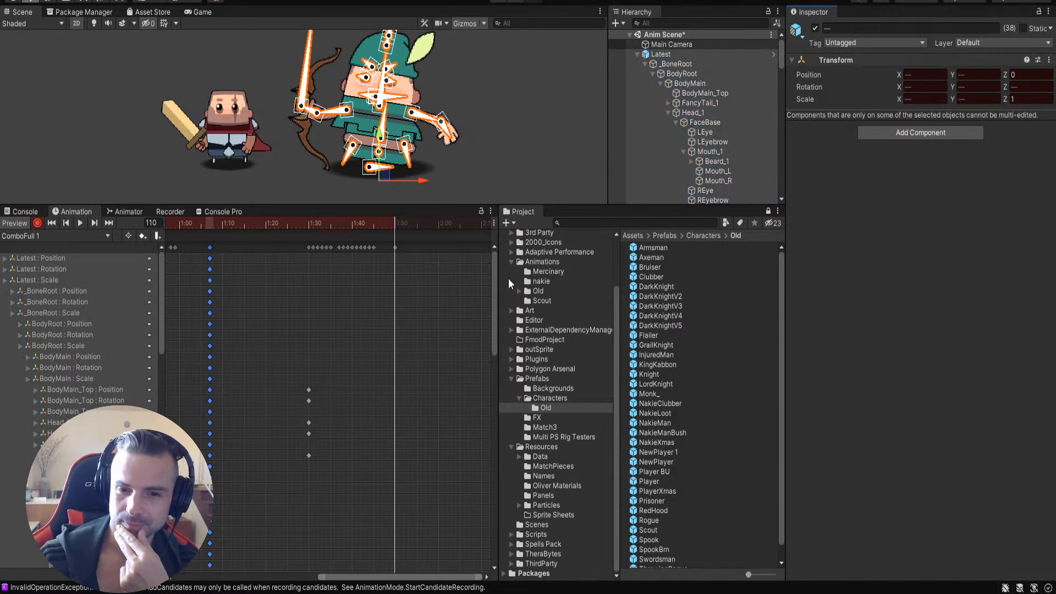
Step: Key the position and rotation of every bone from _BoneRoot through Shadow_1 at frame 110, leaving out the Latest root object
click(395, 248)
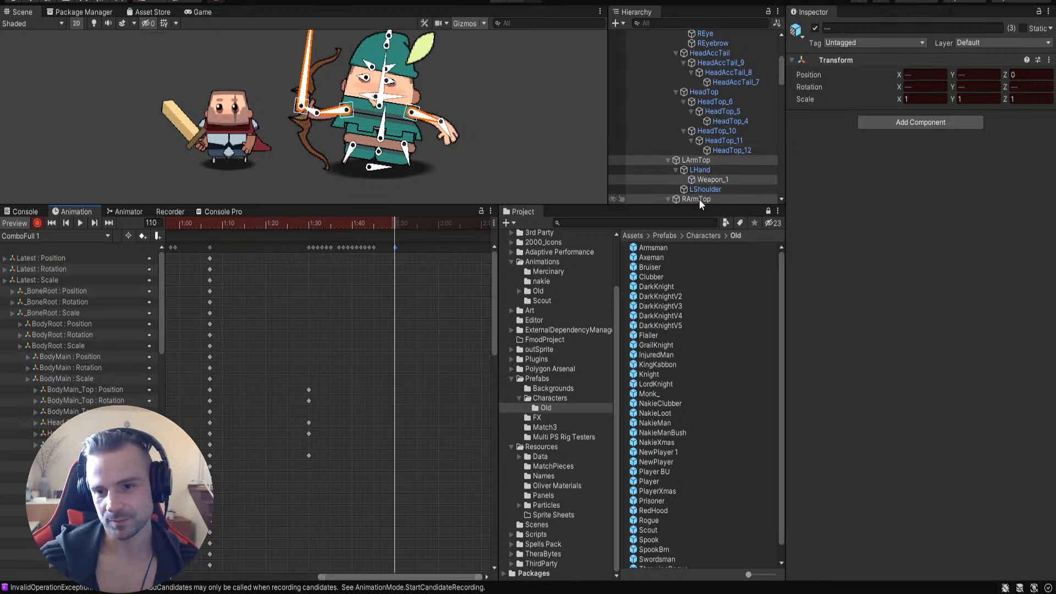
scroll(734, 124, down, 2)
scroll(715, 126, down, 8)
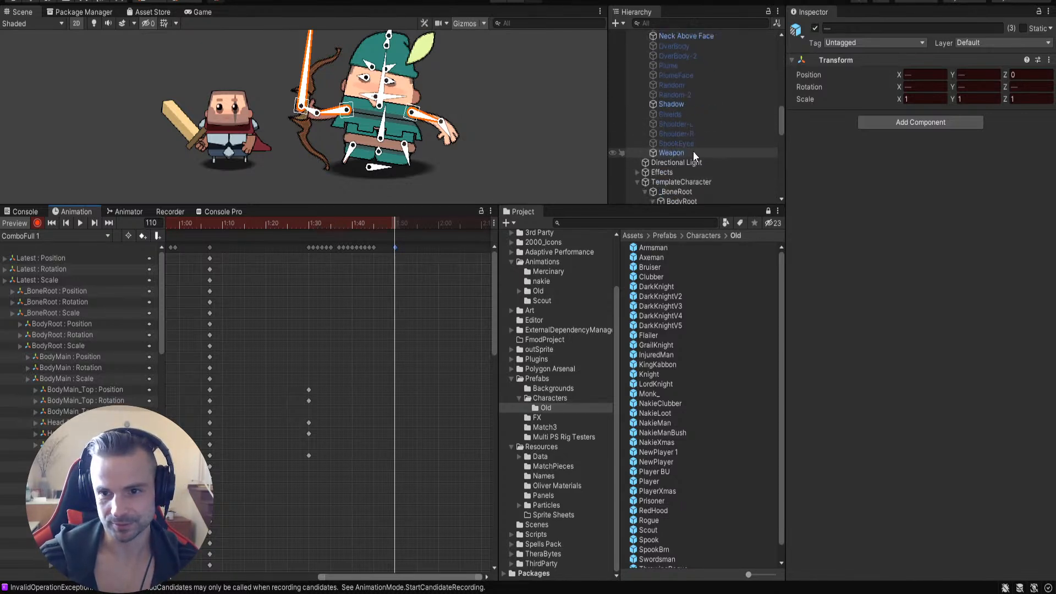
scroll(708, 145, down, 10)
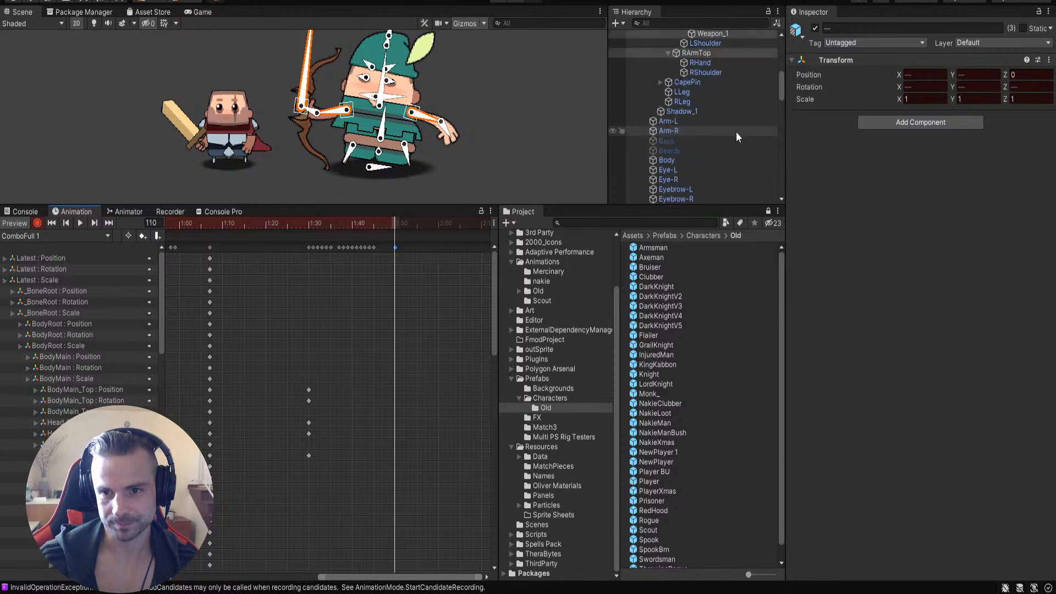
click(714, 148)
scroll(722, 107, up, 10)
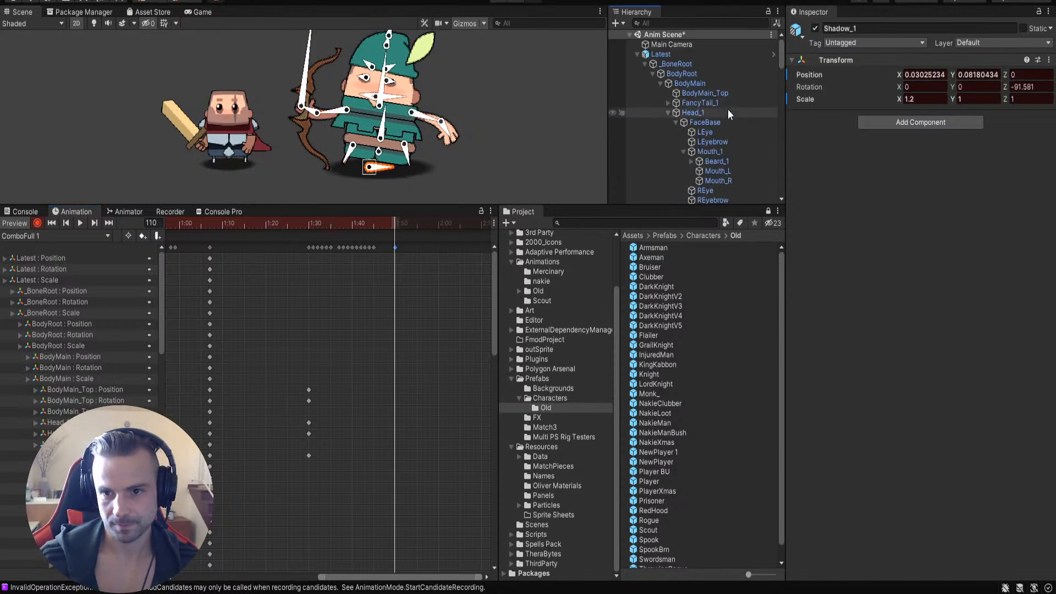
shift+click(661, 66)
shift+click(655, 58)
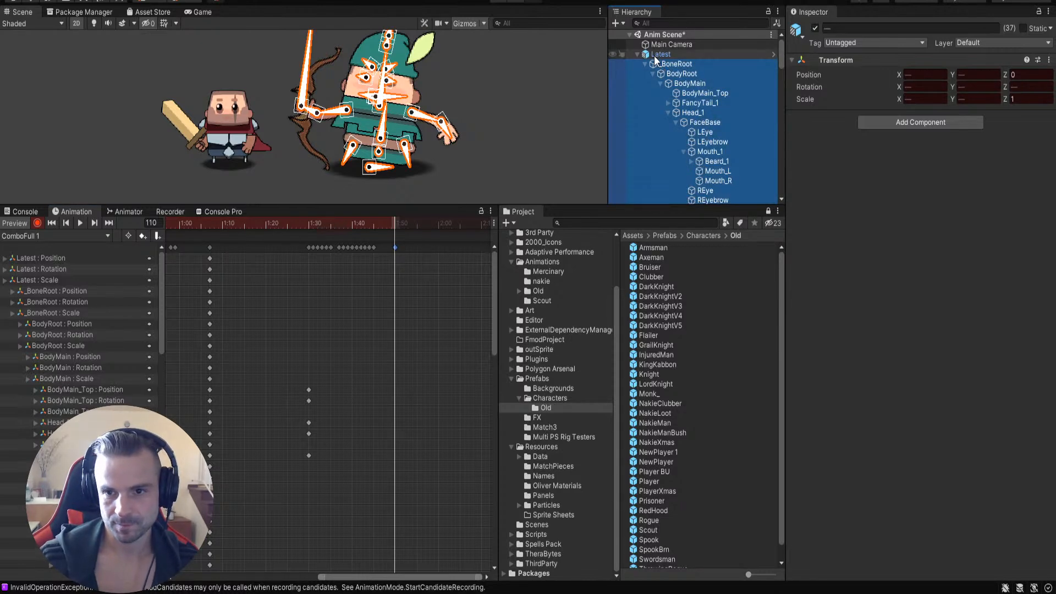
ctrl+click(654, 55)
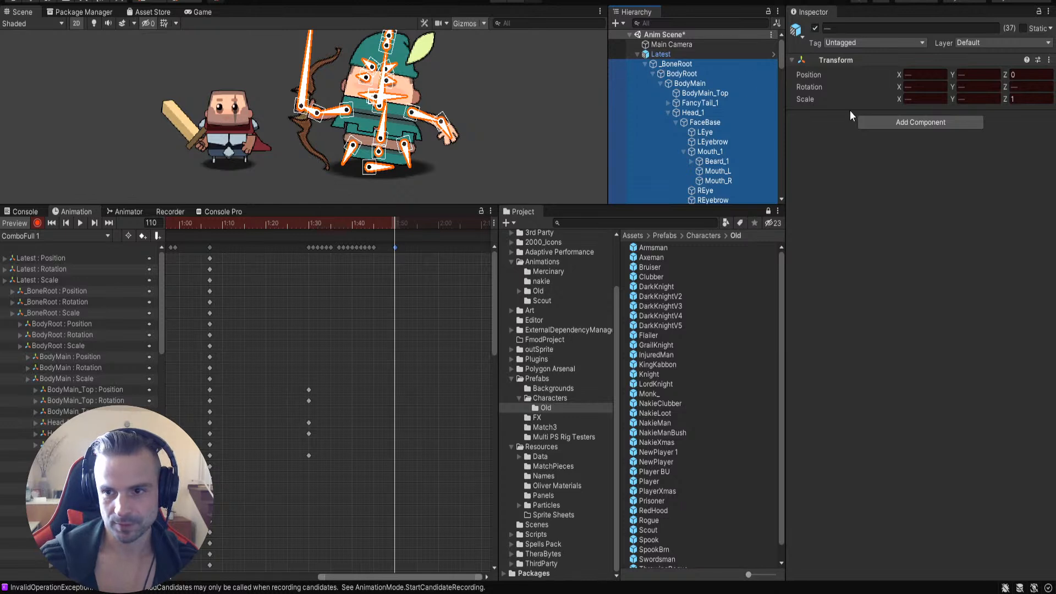
click(807, 75)
click(828, 110)
right_click(808, 90)
click(826, 136)
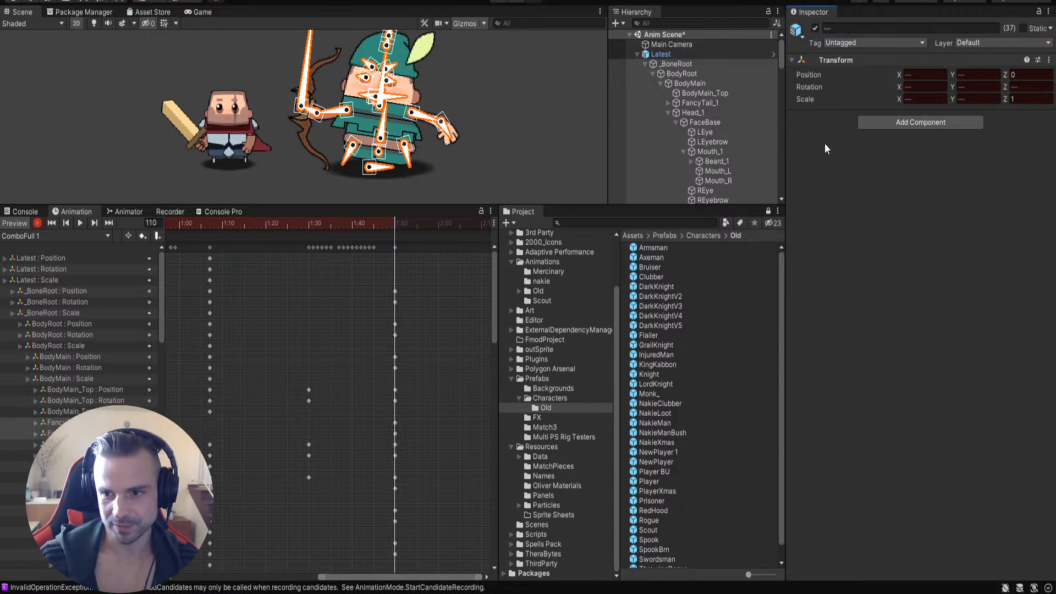
Step: Undo the partial paste at frame 120 and paste the full-pose keyframe from 1:07 there as the return to standing
drag(395, 220, 438, 243)
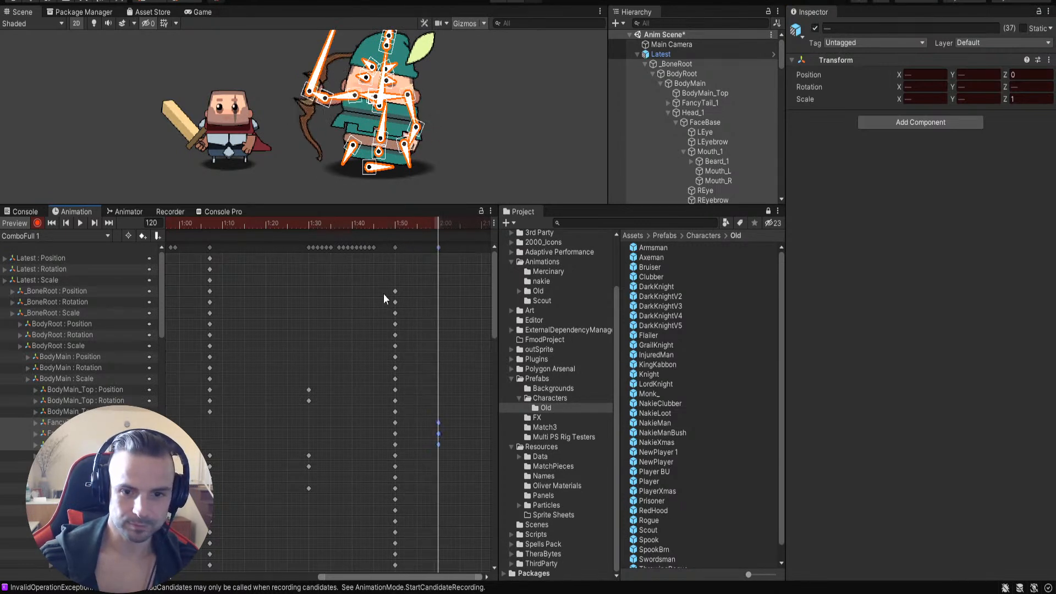
key(ctrl+z)
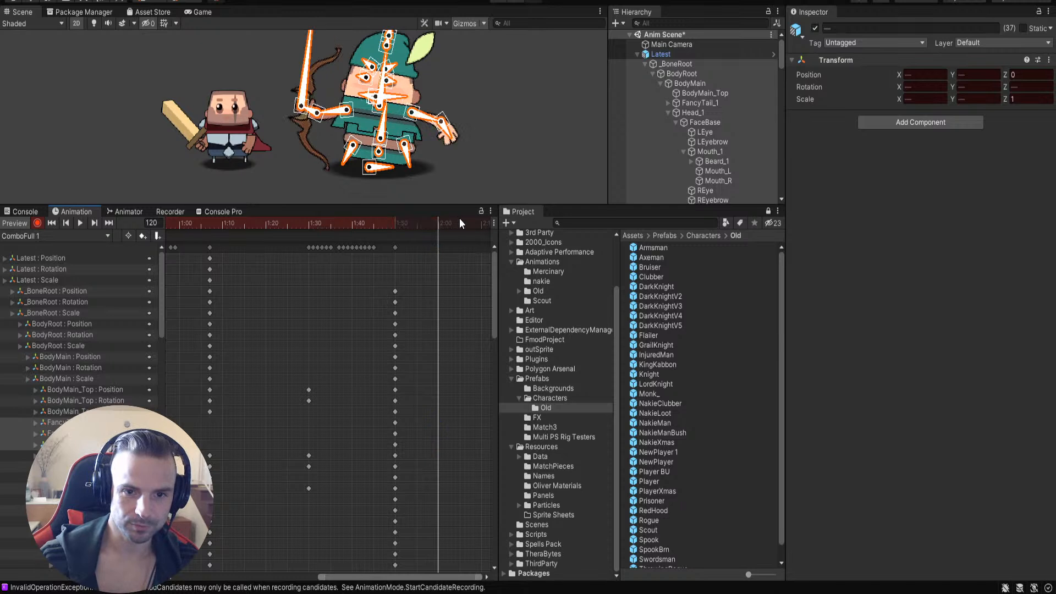
click(210, 247)
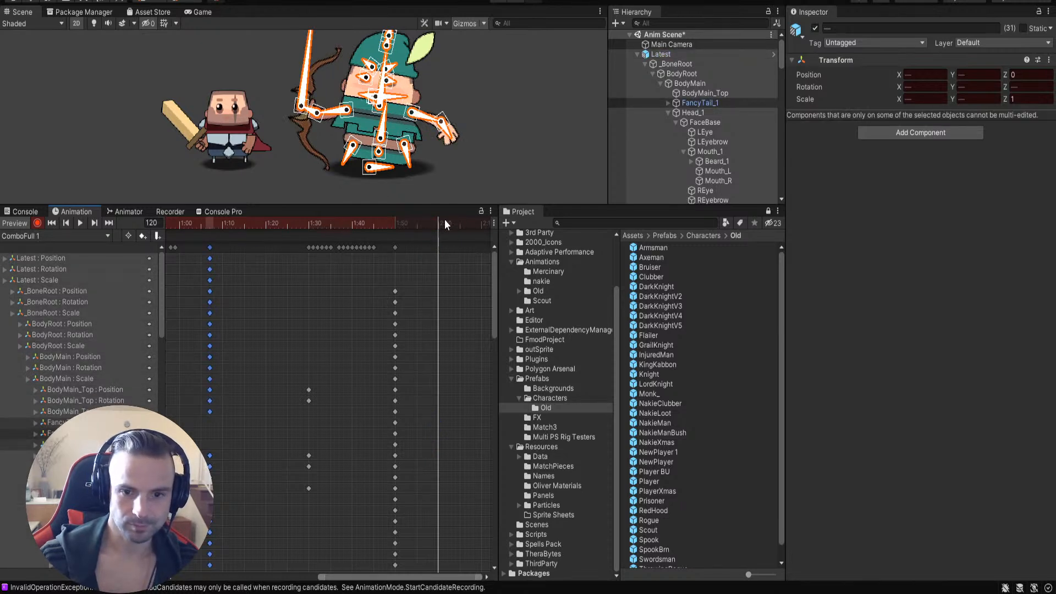
key(ctrl+v)
click(476, 135)
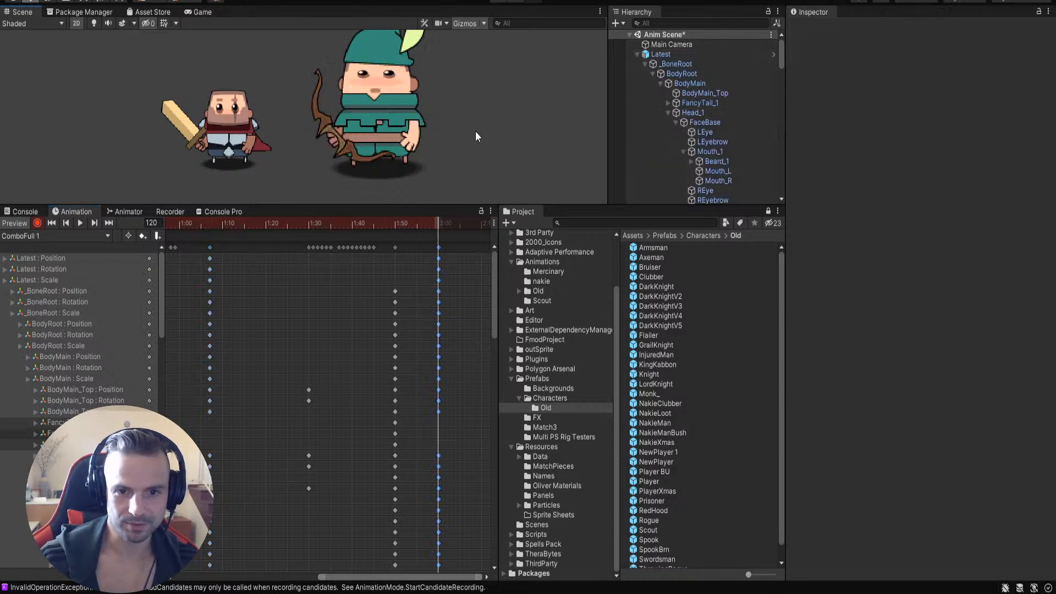
Step: Scrub the clip from frame 120 back to frame 90 to check the release and bow-draw poses
drag(439, 223, 393, 290)
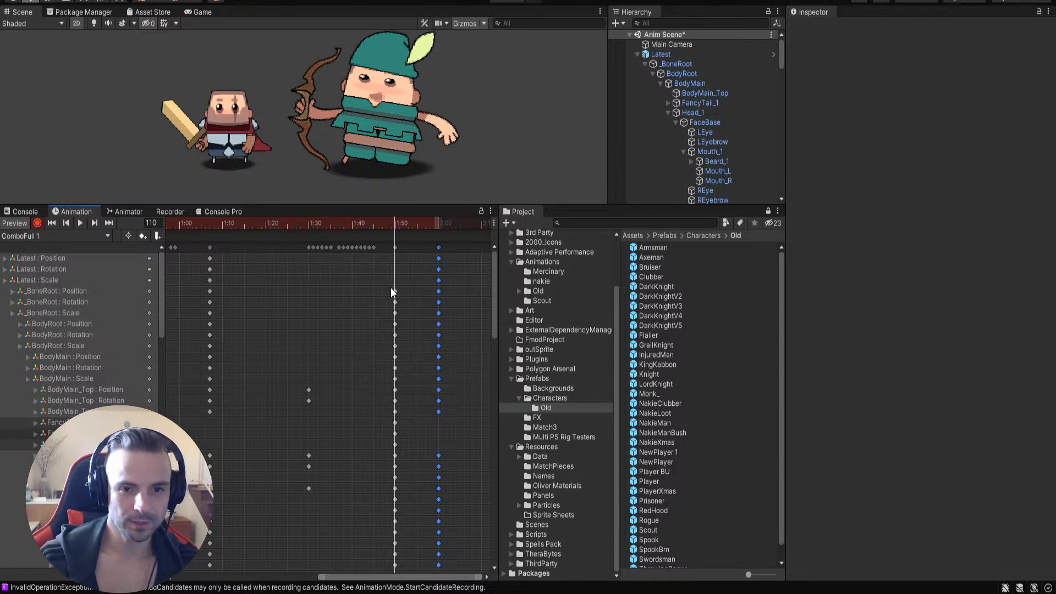
drag(391, 221, 347, 262)
drag(492, 310, 511, 489)
drag(347, 222, 308, 233)
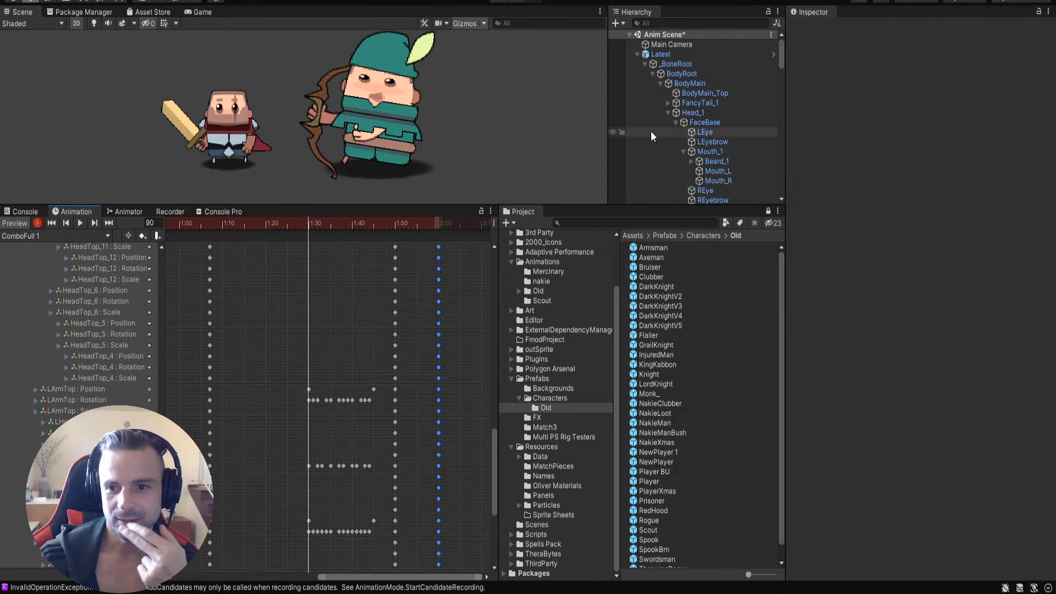
Step: Select the Mouth_R bone and move the playhead to frame 91
click(710, 153)
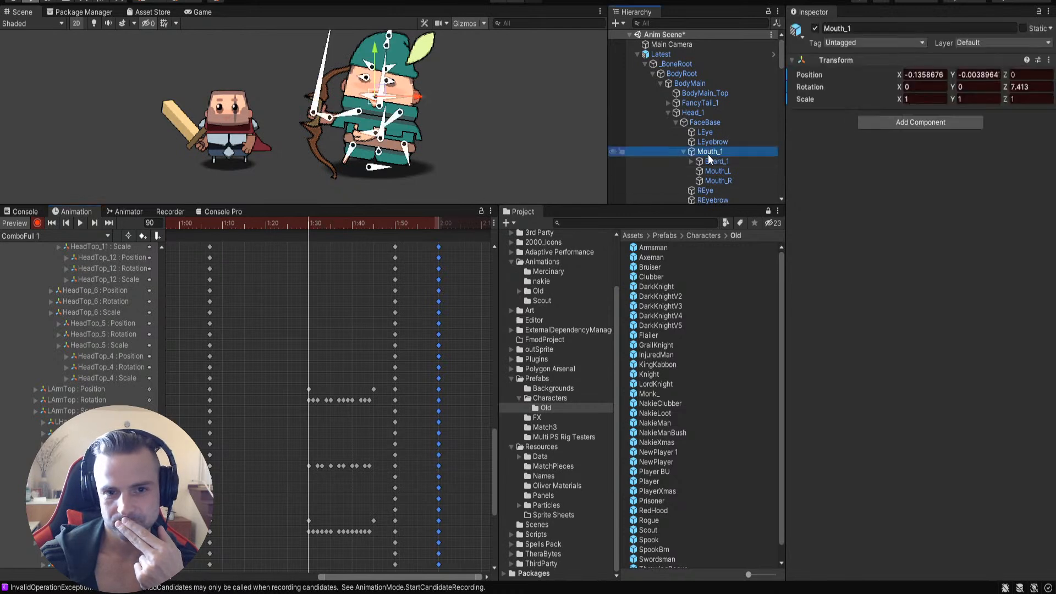
click(714, 172)
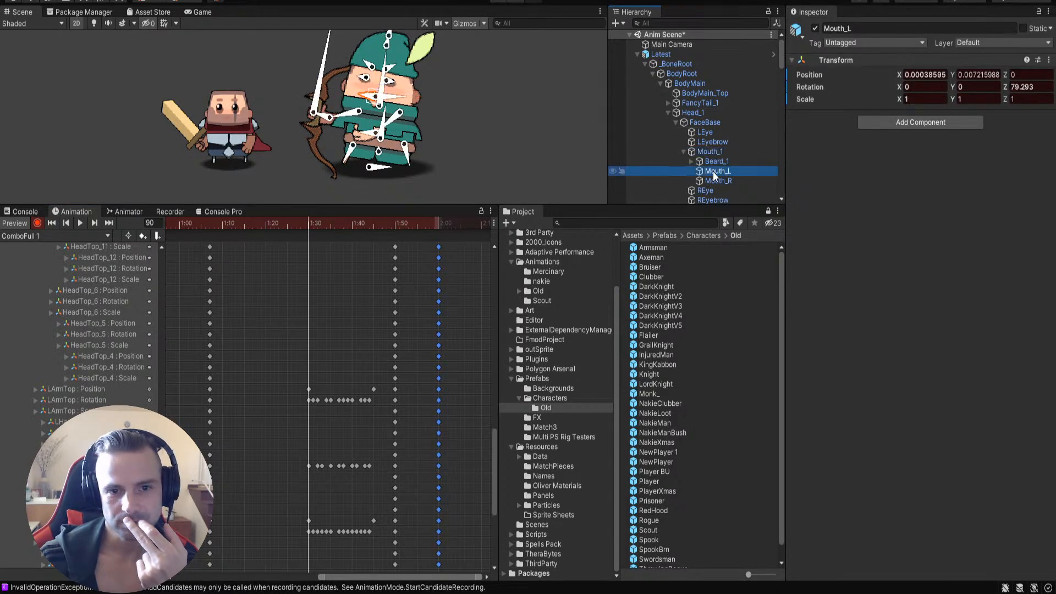
click(720, 181)
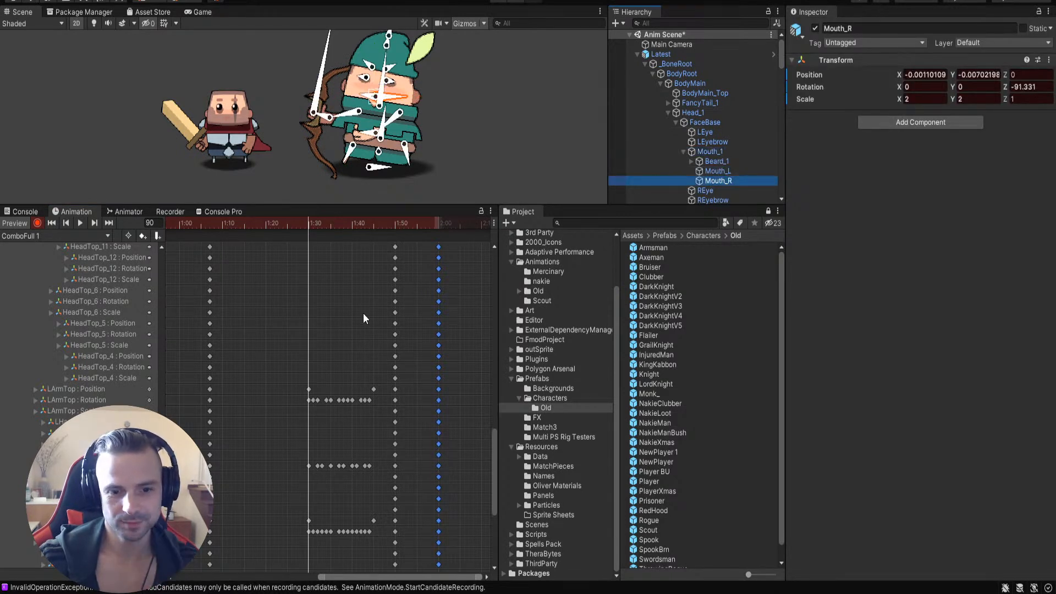
click(311, 225)
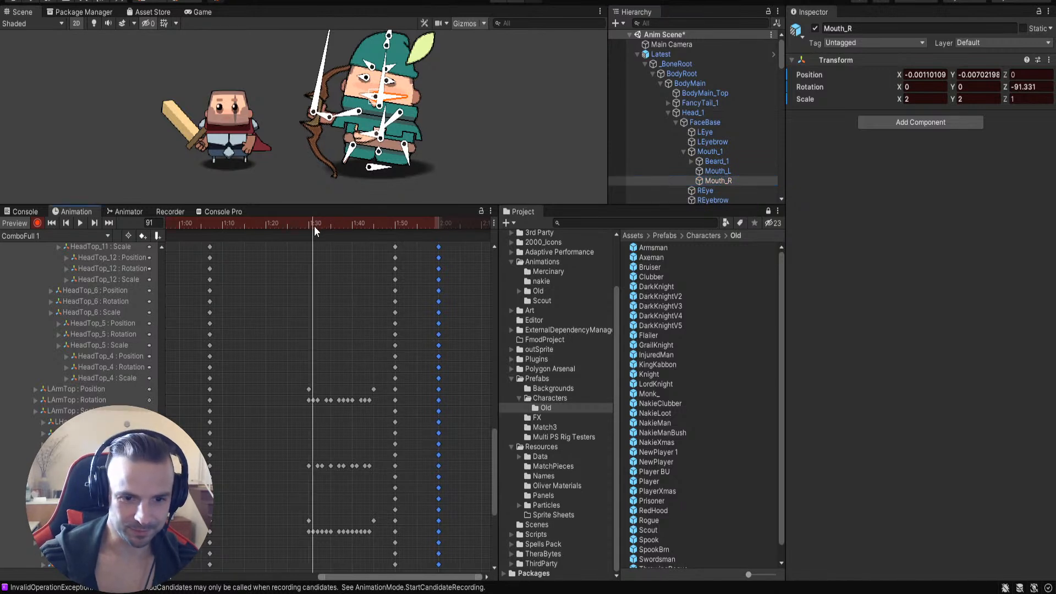
Step: Try setting Mouth_R's X scale to 1.5 at frame 91, and undo the change
click(926, 99)
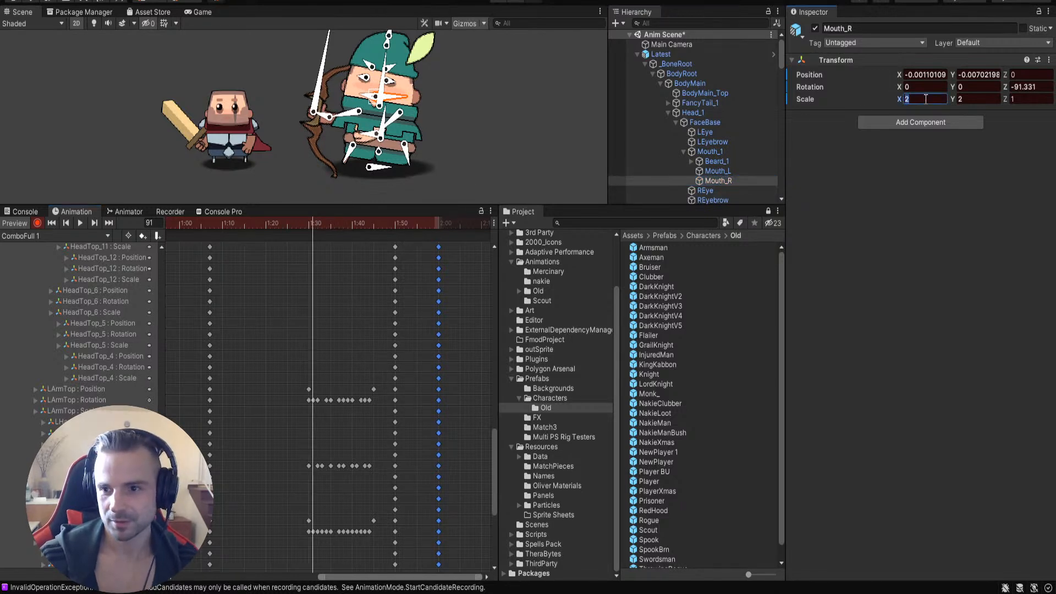
text(1.5)
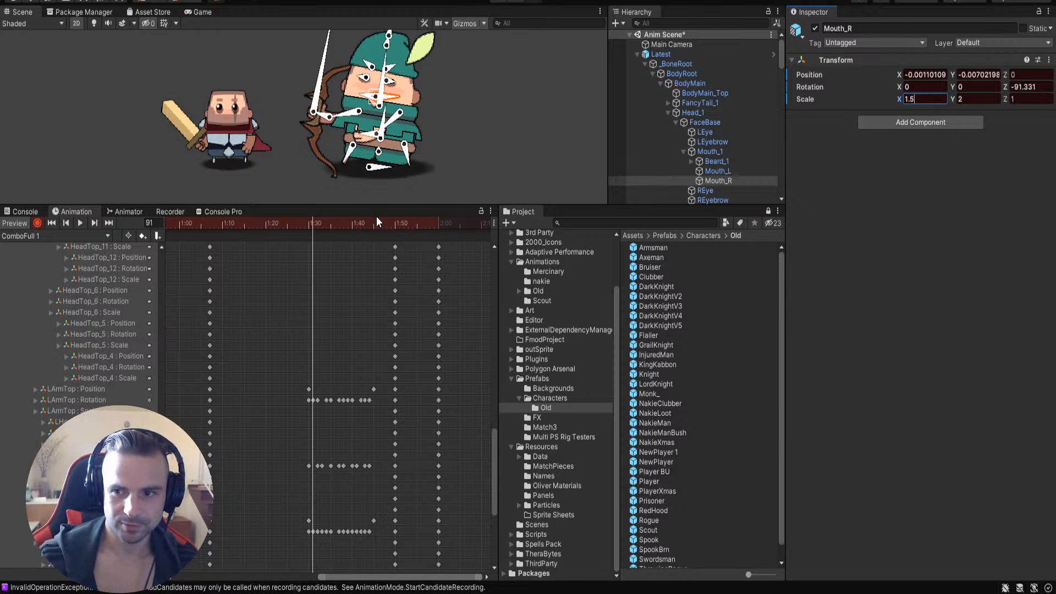
key(ctrl+z)
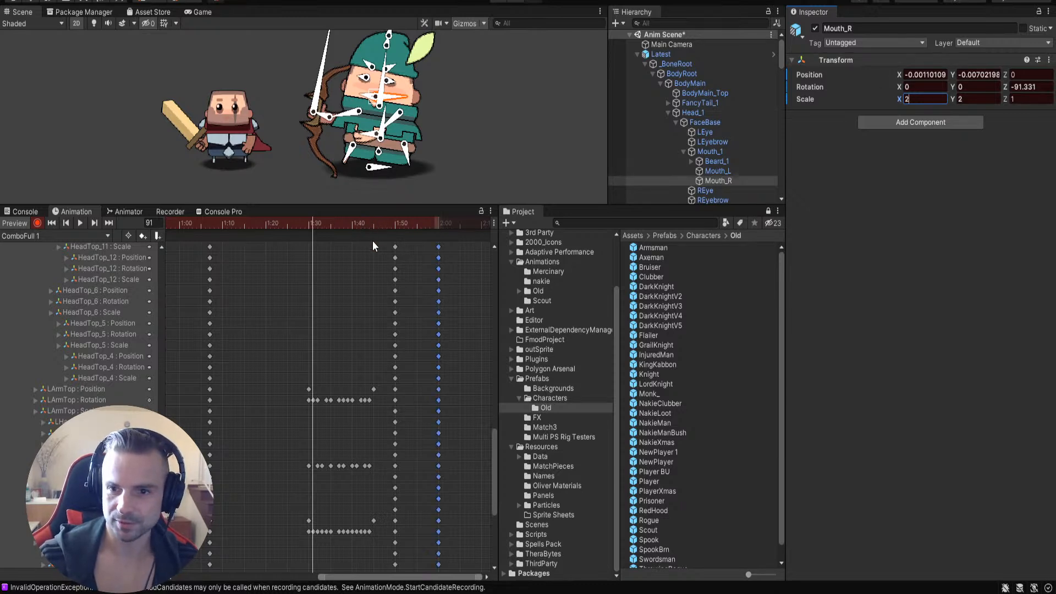
Step: Key Mouth_R's Z rotation at about -85, -100.5, -90.6, -98.5 and -103 on frames 91 through 95 for a mouth tremble
drag(406, 96, 406, 95)
click(318, 220)
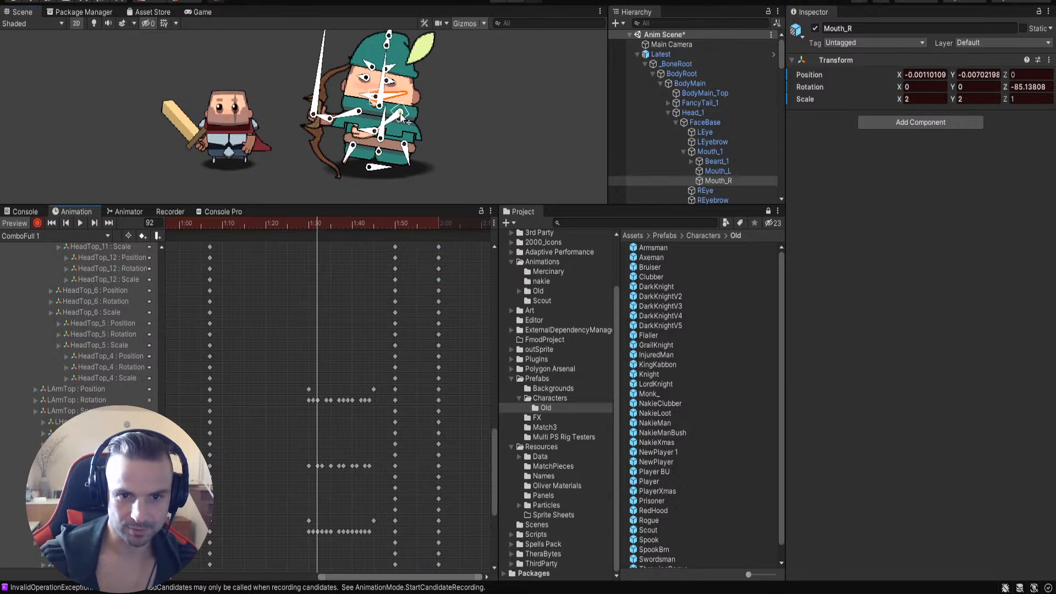
drag(402, 99, 399, 118)
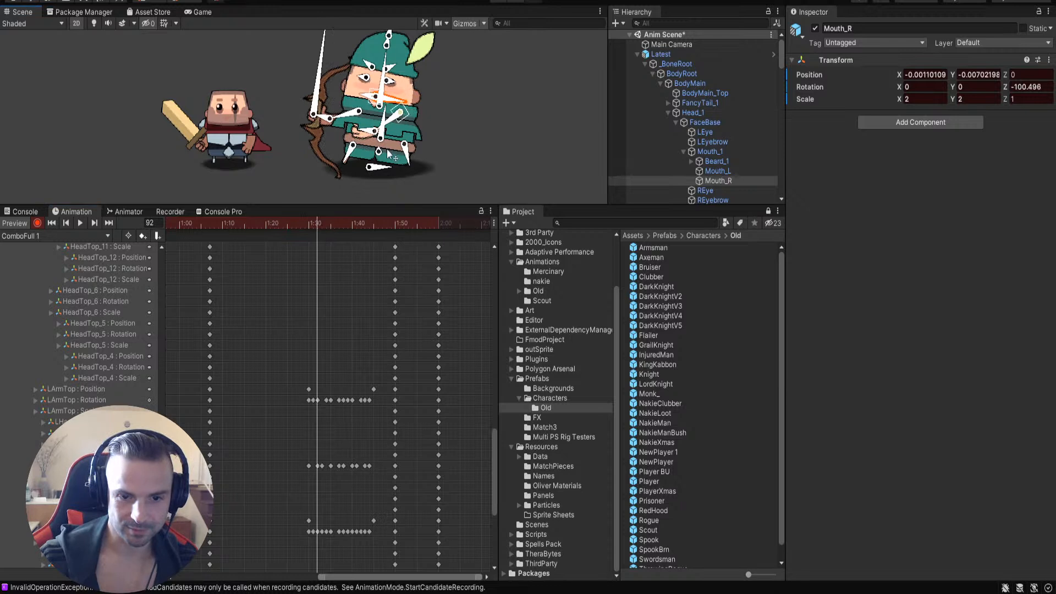
click(321, 223)
drag(406, 110, 405, 97)
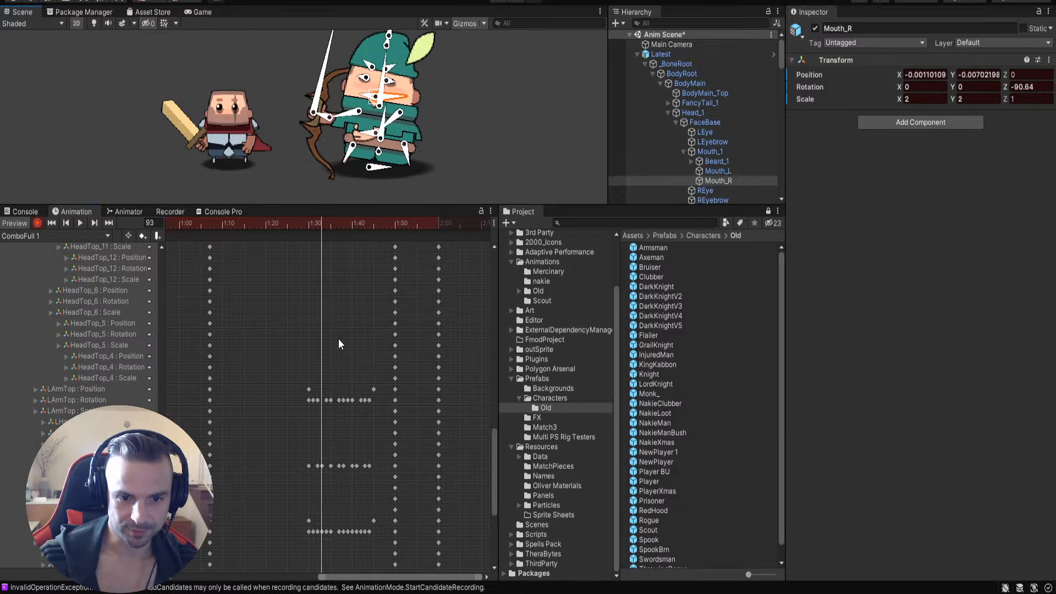
click(326, 224)
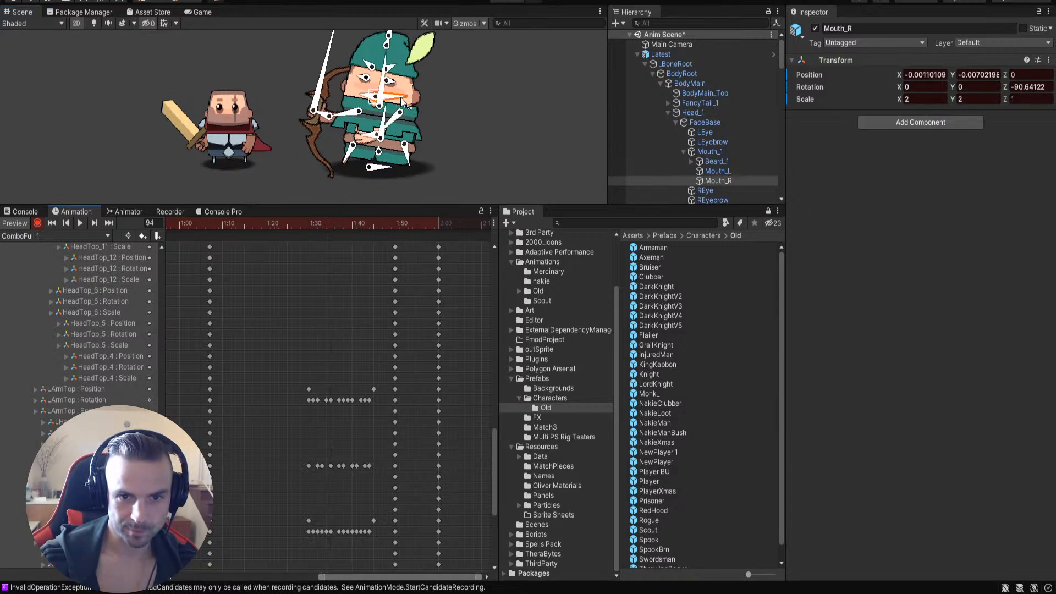
drag(401, 101, 404, 108)
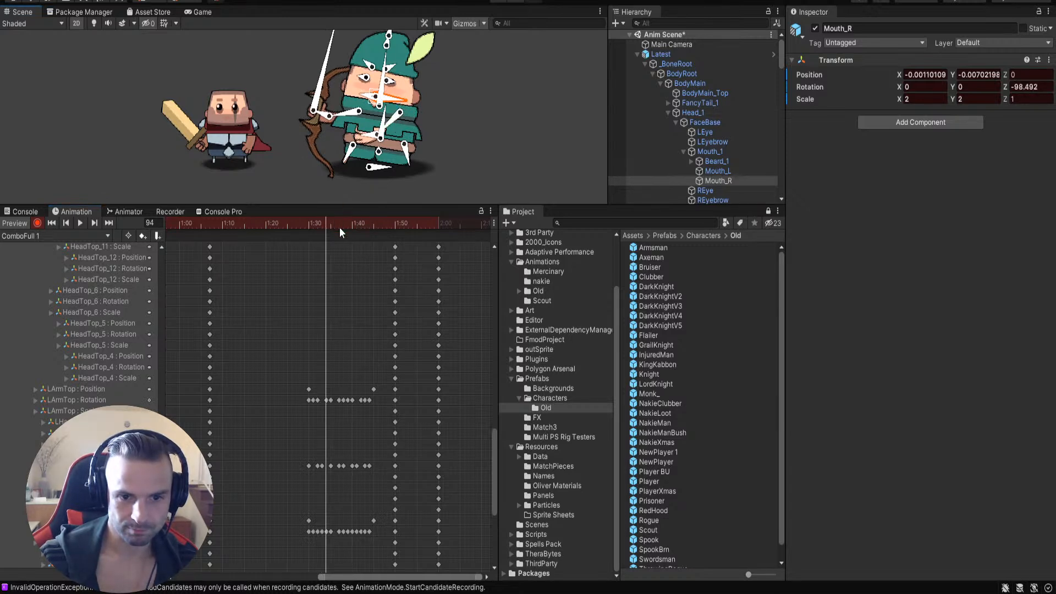
click(330, 223)
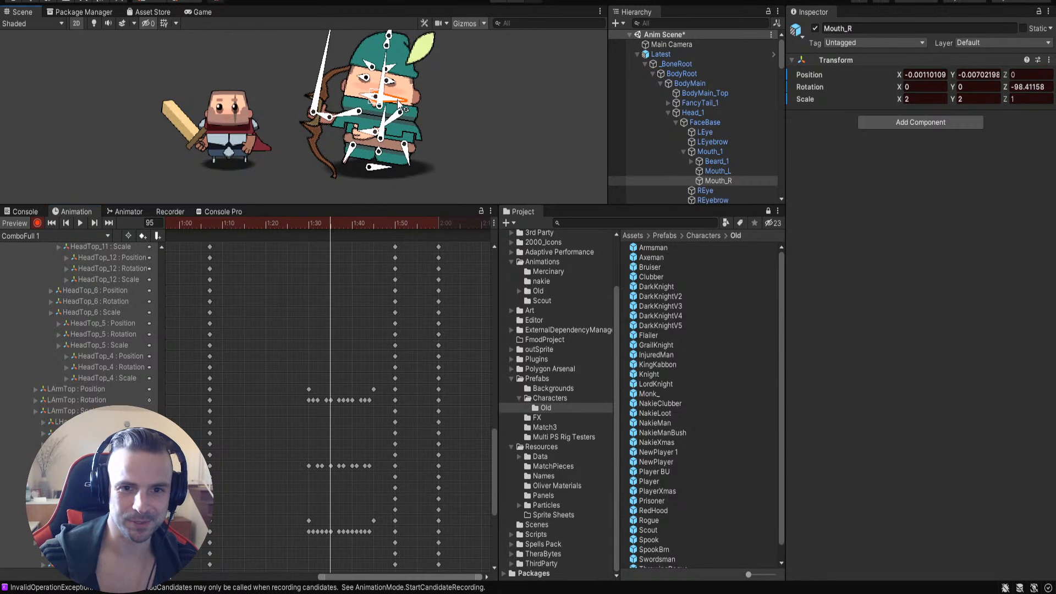
drag(400, 105, 403, 110)
Step: Copy the Mouth_R rotation keys of frames 90 to 95 and paste them at frames 95 and 100
scroll(385, 396, down, 1)
drag(494, 464, 500, 332)
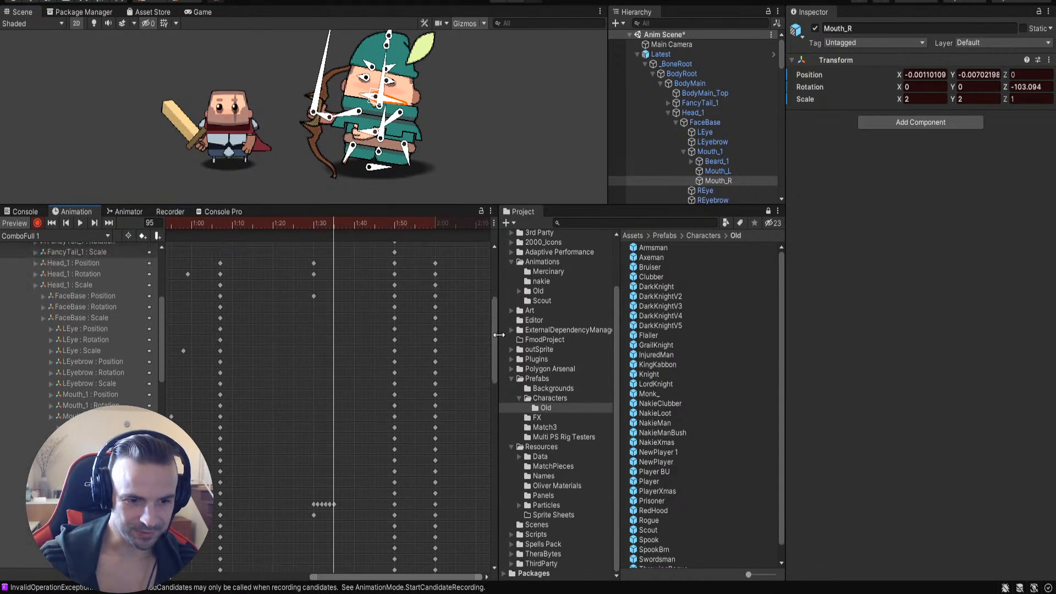
click(466, 90)
drag(328, 219, 312, 241)
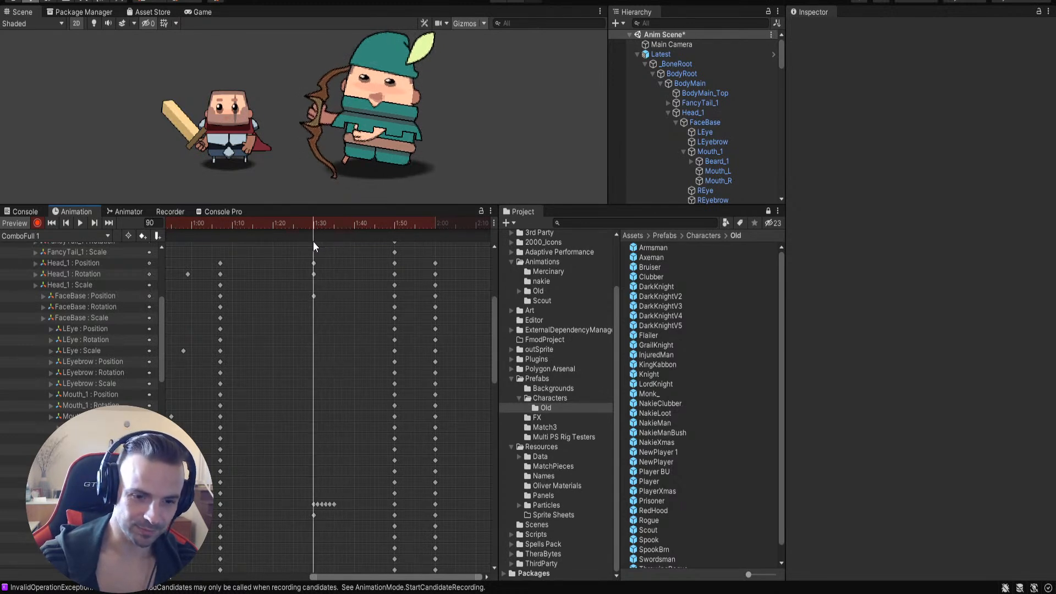
click(334, 504)
shift+click(314, 505)
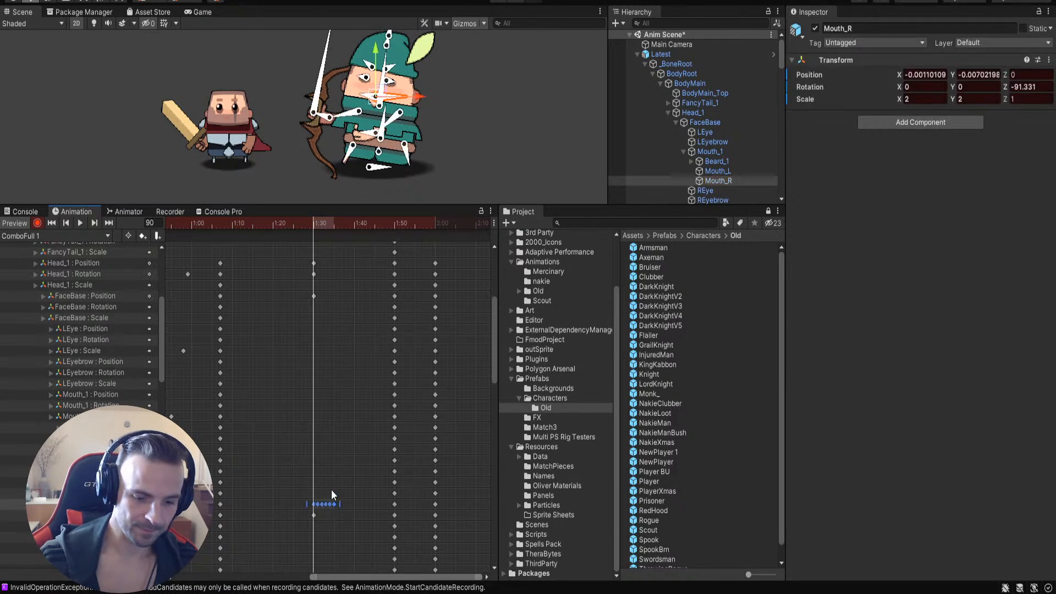
drag(325, 236, 334, 230)
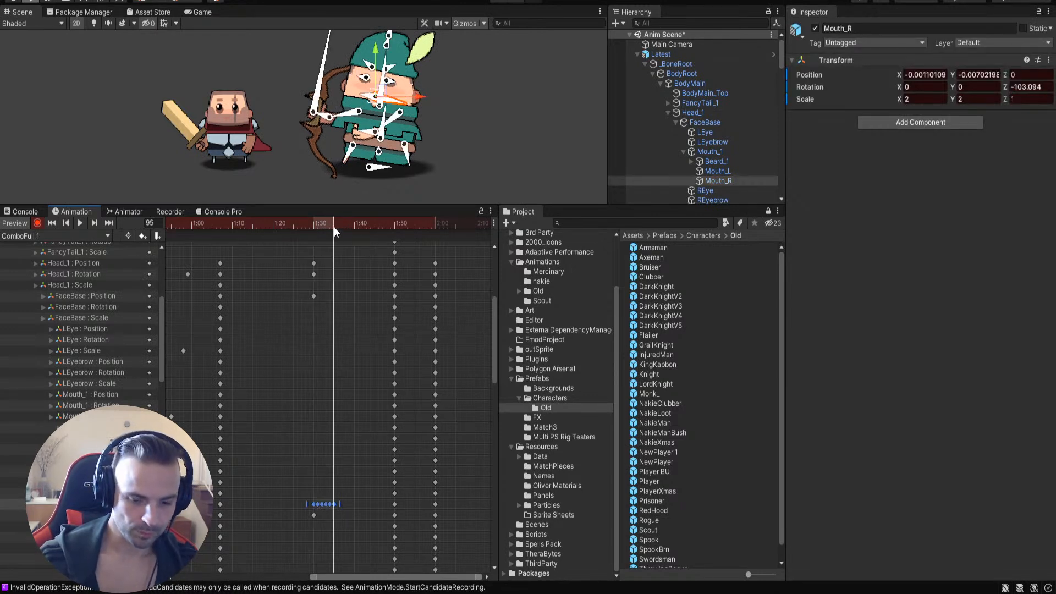
key(ctrl+v)
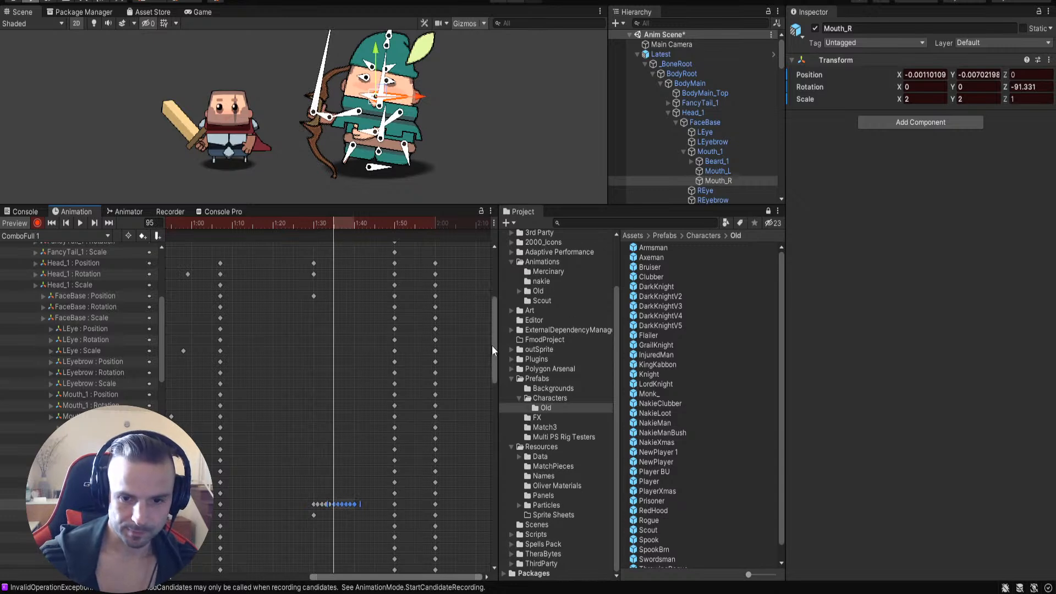
drag(494, 346, 495, 373)
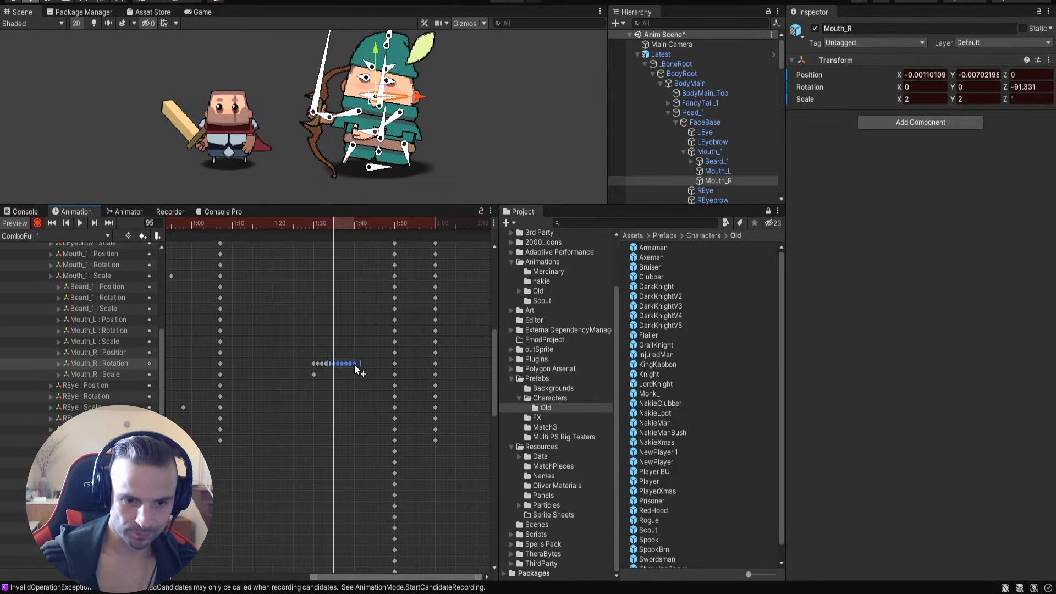
click(355, 229)
key(ctrl+v)
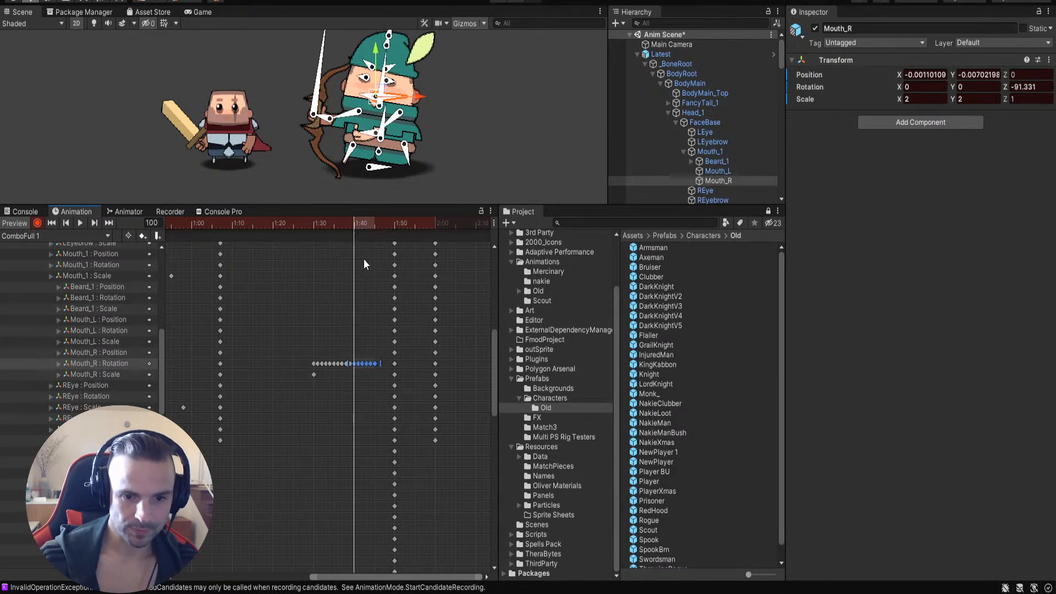
Step: Set Mouth_R's X and Y scale to 1 at frame 105
drag(355, 227, 374, 226)
click(927, 98)
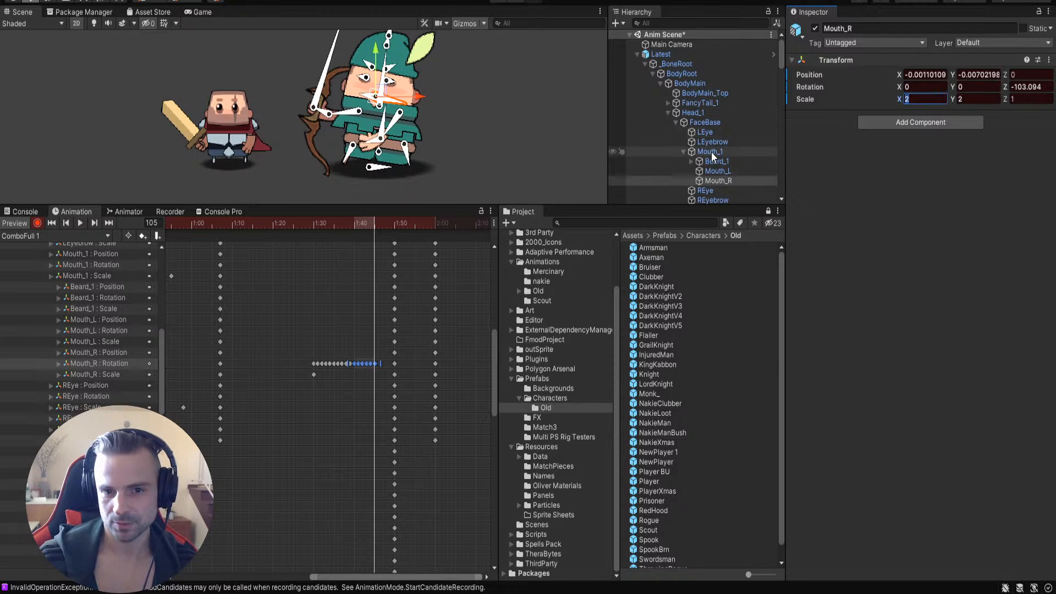
text(1)
key(Tab)
text(1)
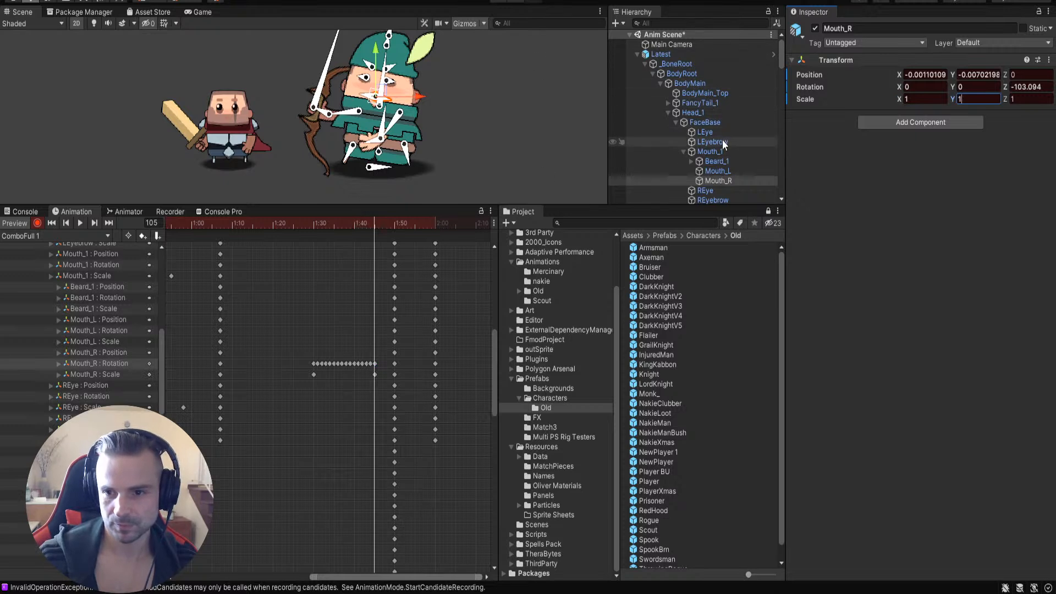
Step: Set Mouth_1's X and Y scale to 2 at frame 105
click(761, 149)
click(911, 99)
text(2)
key(Tab)
text(2)
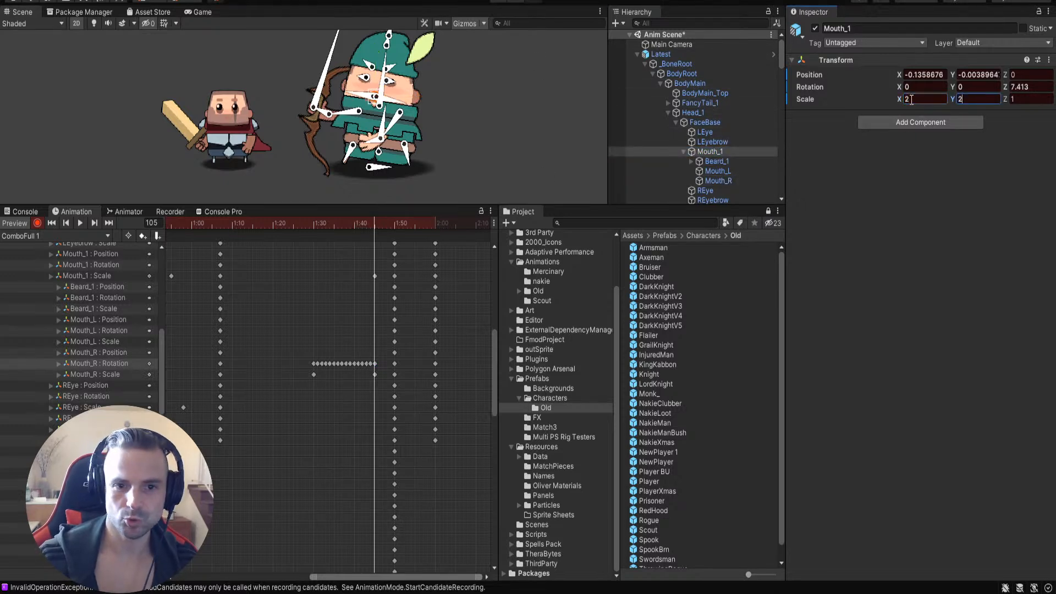
Step: Scrub the clip up to frame 105 and examine the Mouth_R and Mouth_L keys there
click(306, 353)
click(562, 117)
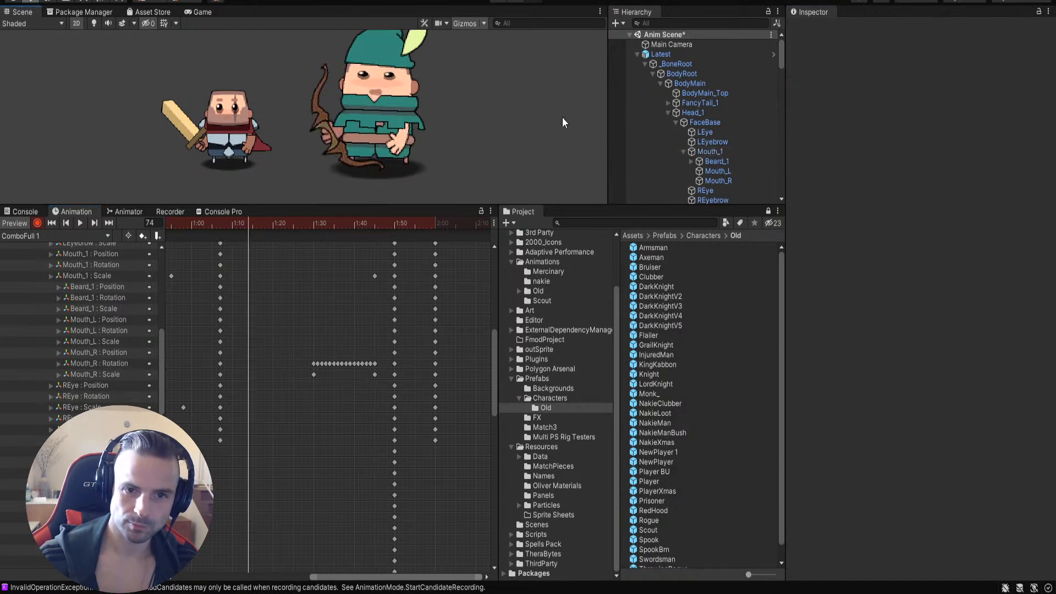
drag(247, 227, 161, 257)
drag(328, 283, 374, 305)
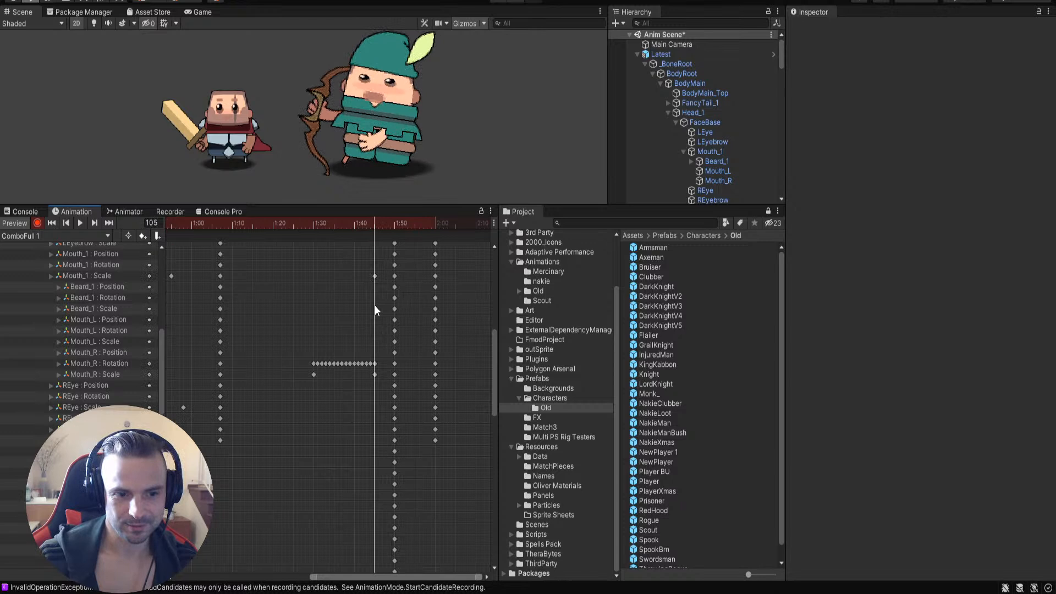
click(375, 374)
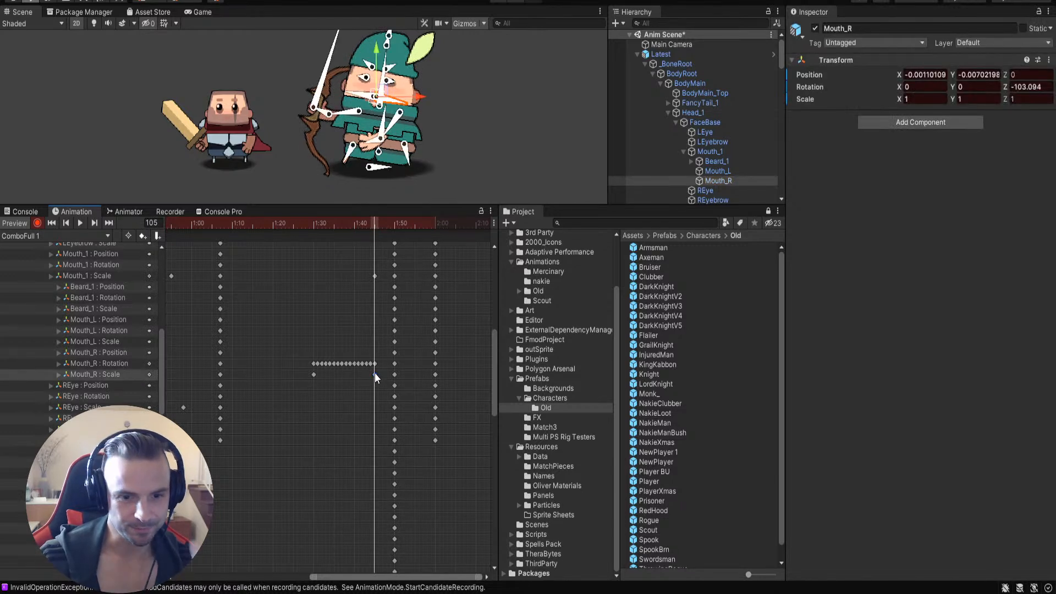
click(375, 364)
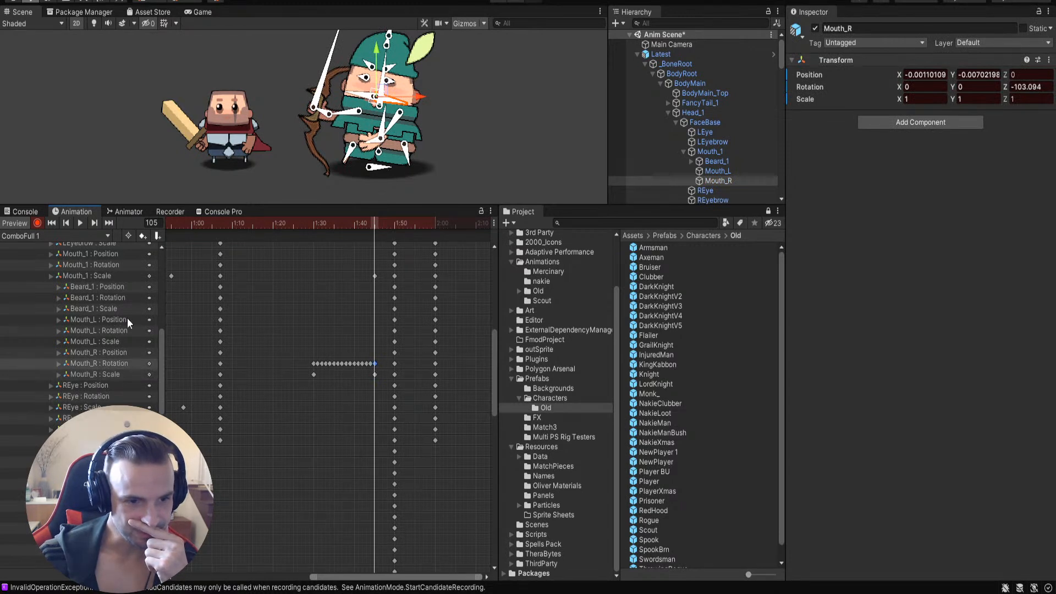
click(93, 320)
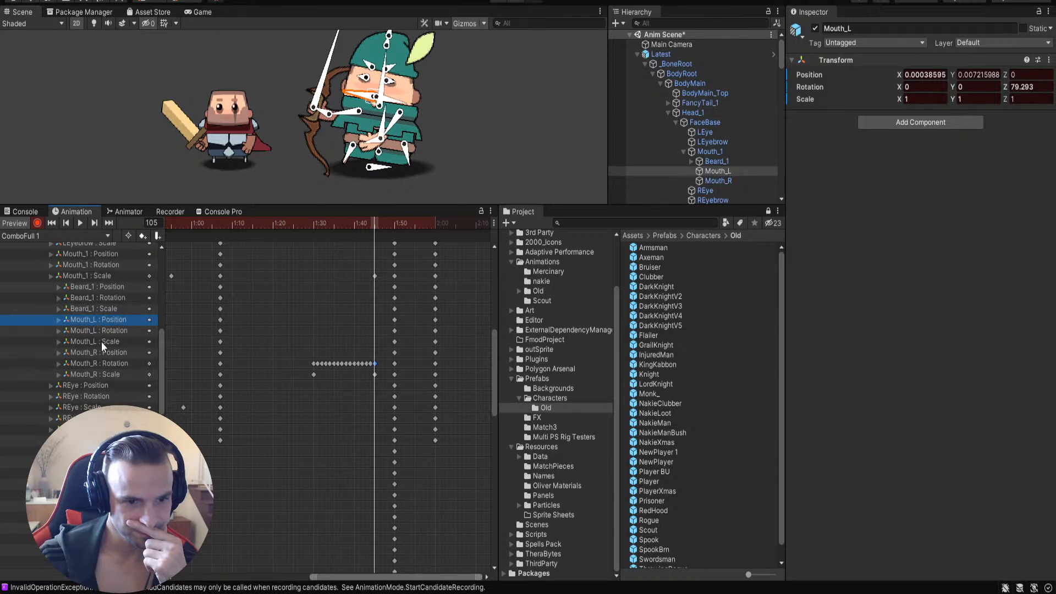
click(101, 342)
click(110, 373)
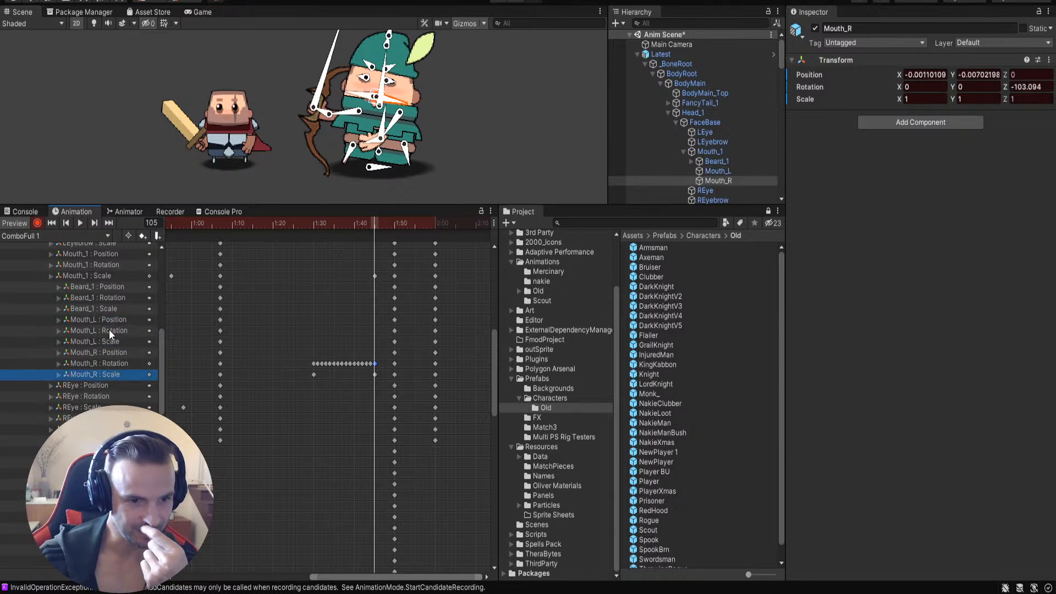
Step: Key Mouth_1's X and Y scale at 1 on frame 103, just before the mouth opens wide
click(110, 275)
click(375, 277)
drag(360, 223, 367, 226)
click(919, 99)
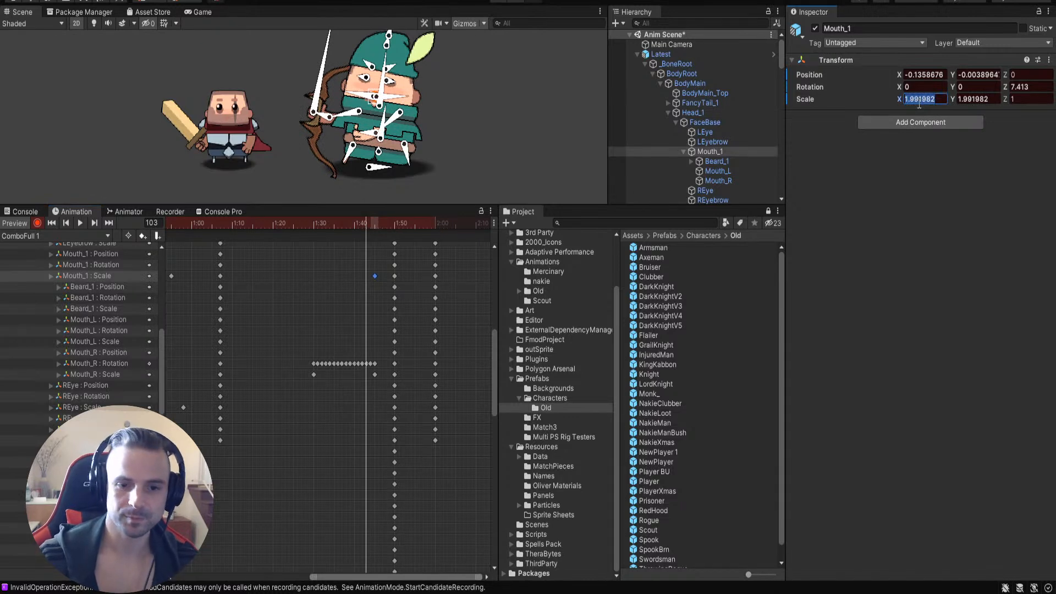
text(1)
key(Tab)
text(1)
Step: Check the motion around the release and set Mouth_R's X and Y scale to 1 at frame 110
drag(360, 223, 432, 233)
click(421, 153)
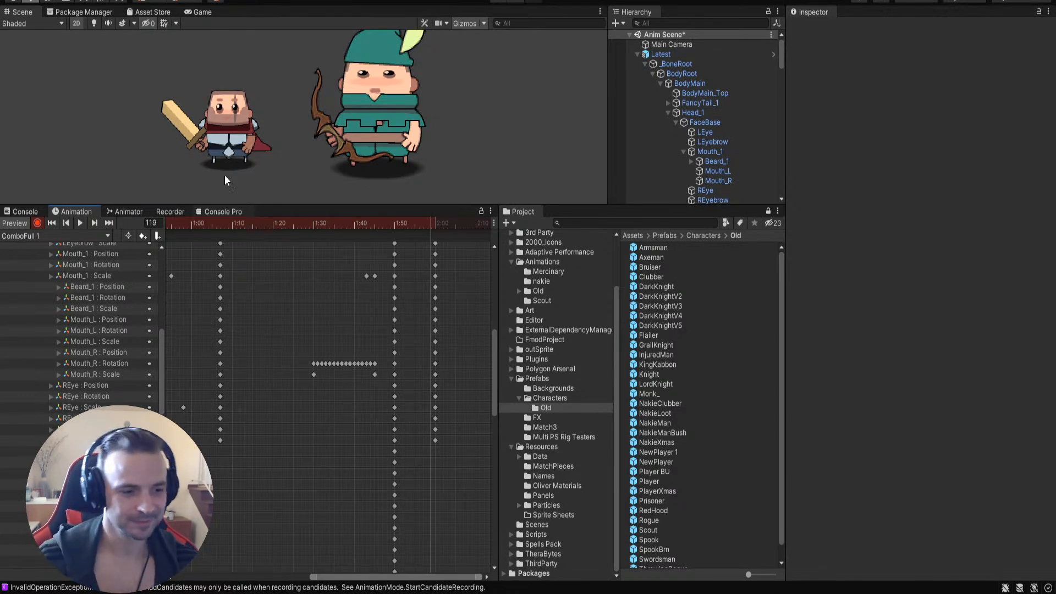
drag(407, 223, 395, 310)
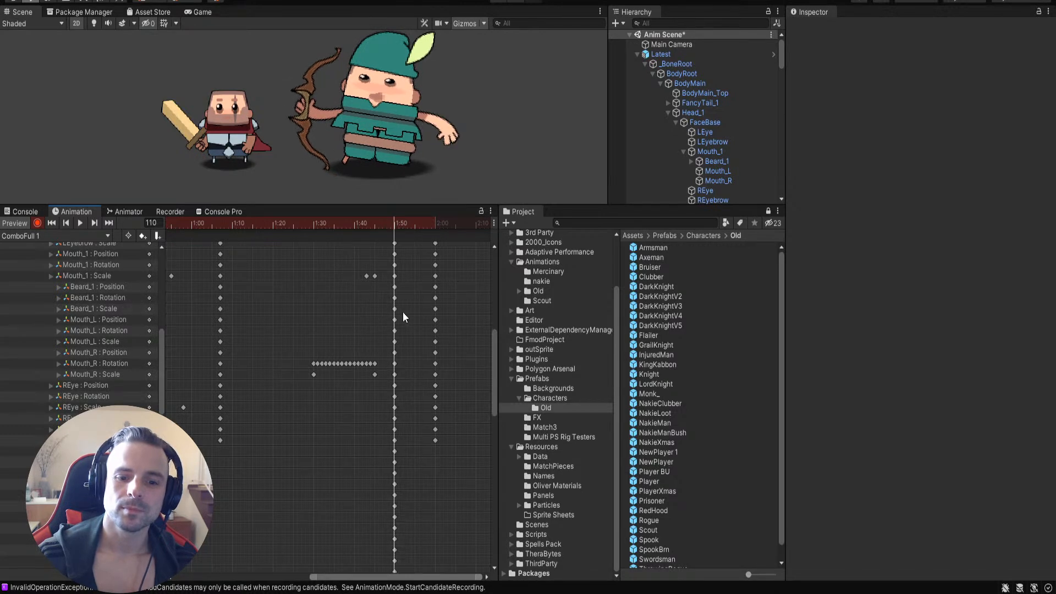
drag(494, 367, 482, 417)
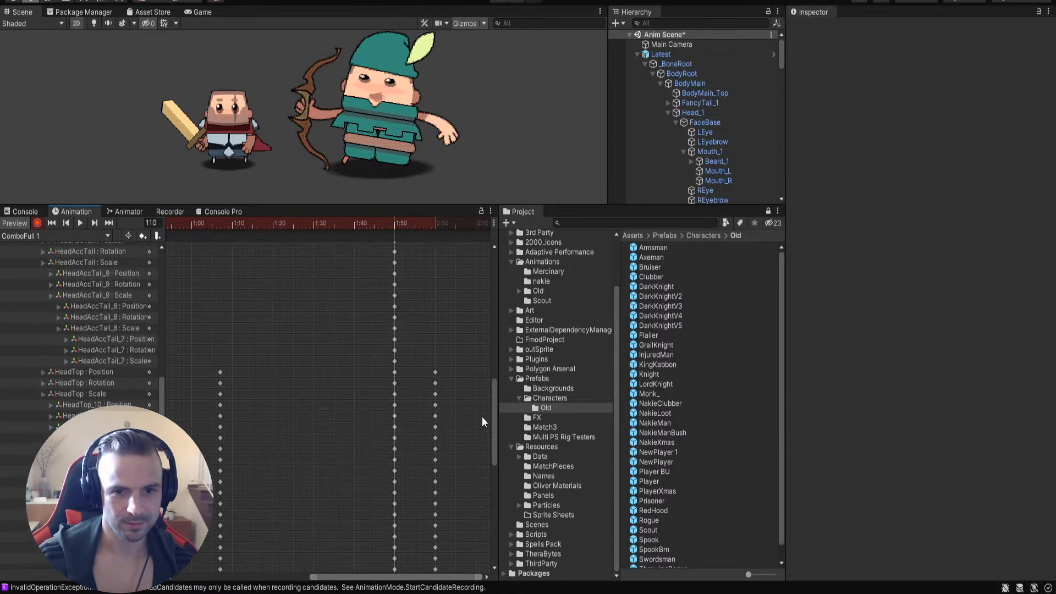
click(385, 87)
click(393, 100)
click(989, 100)
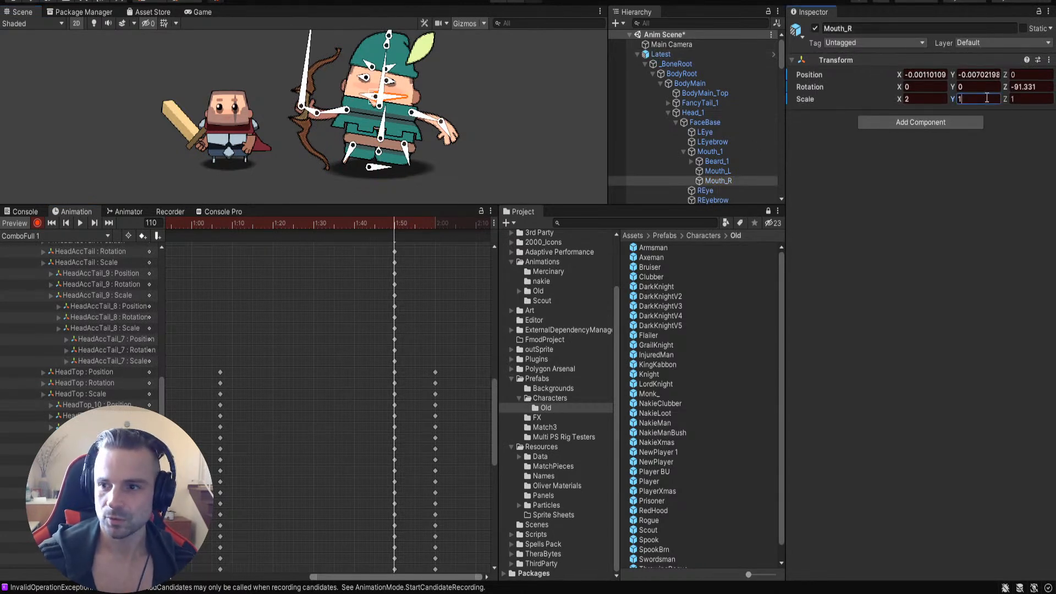
text(1)
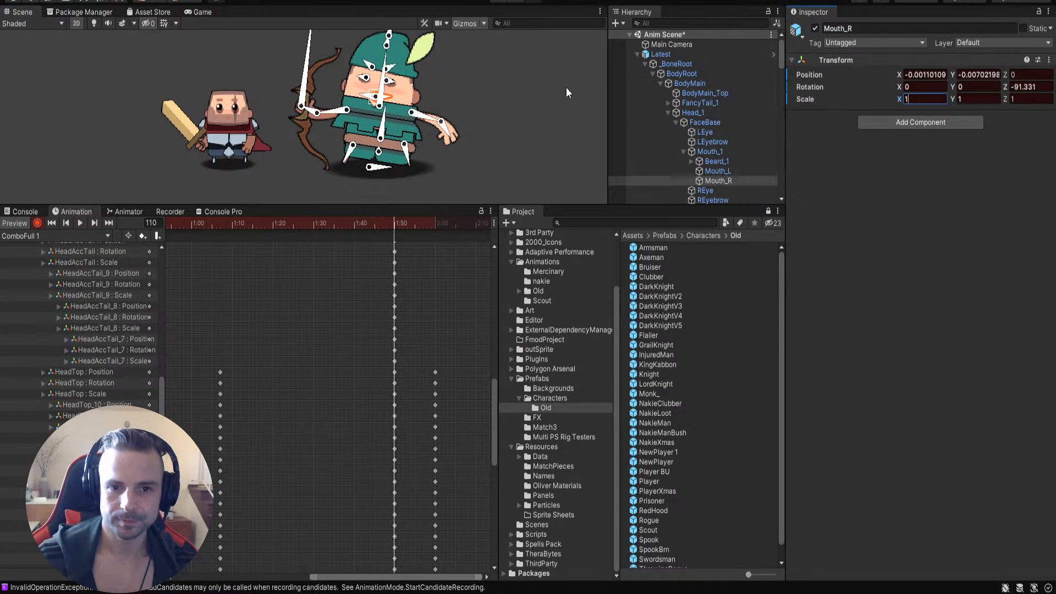
click(566, 88)
Step: Set the Y scale of both REye and LEye to 1.2 at frame 106 to widen the eyes
mouse_move(390, 236)
mouse_down()
mouse_move(290, 236)
mouse_move(422, 239)
mouse_move(369, 246)
mouse_move(379, 245)
mouse_up()
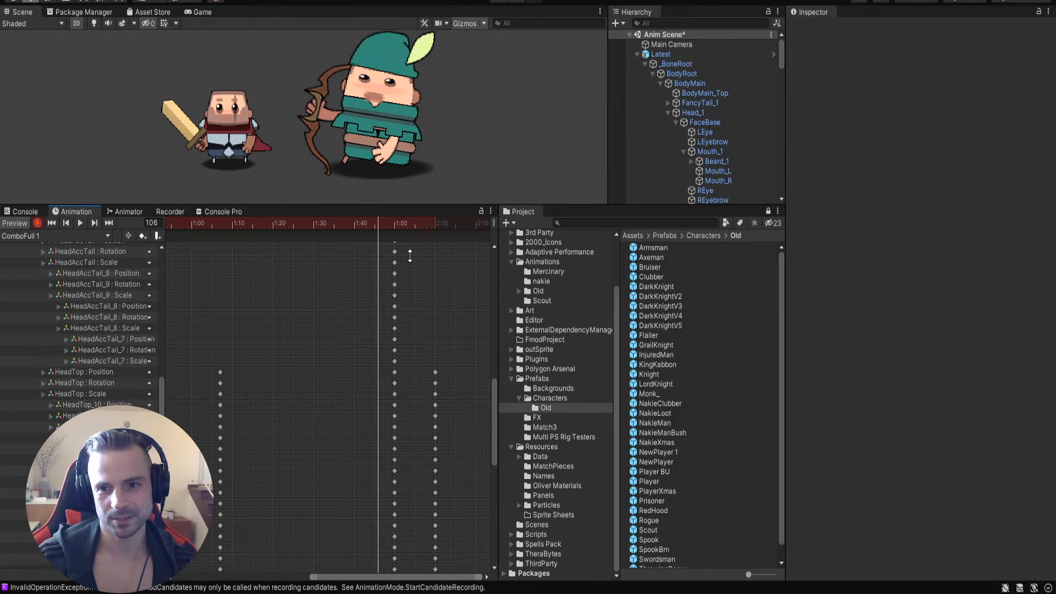
click(710, 191)
click(981, 99)
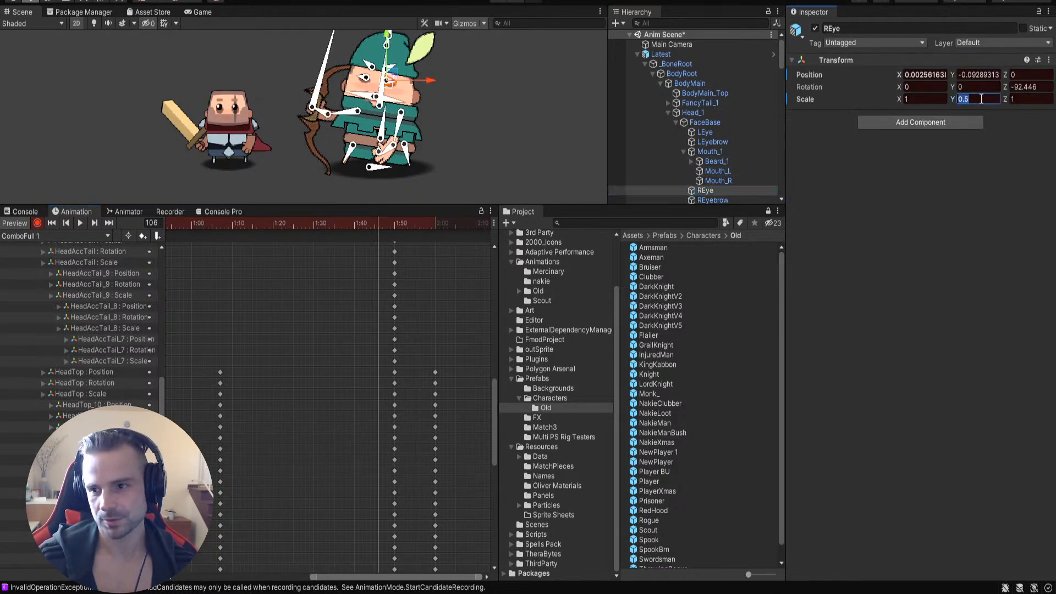
text(2)
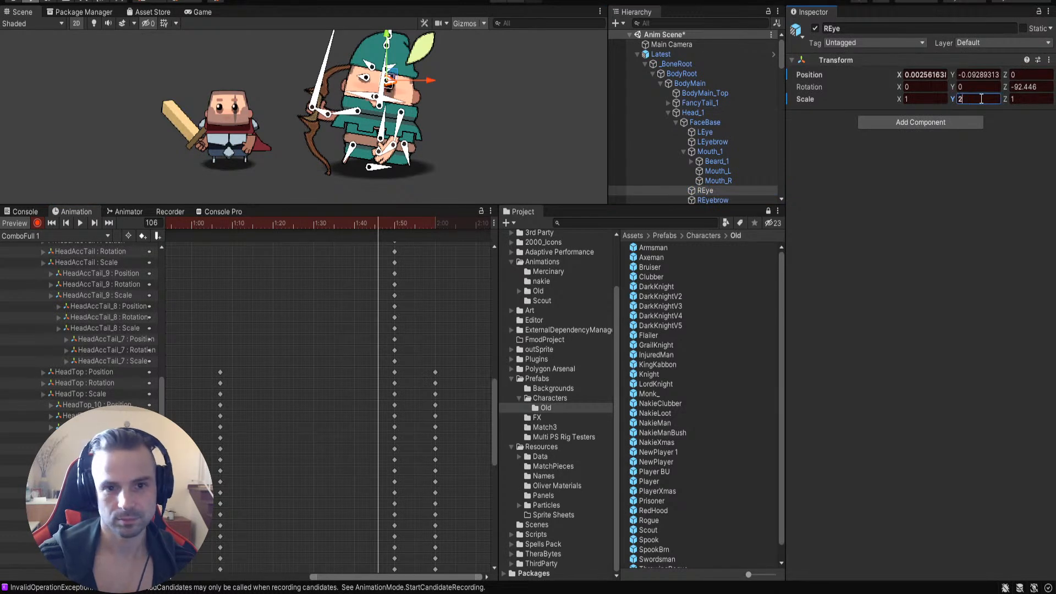
key(BackSpace)
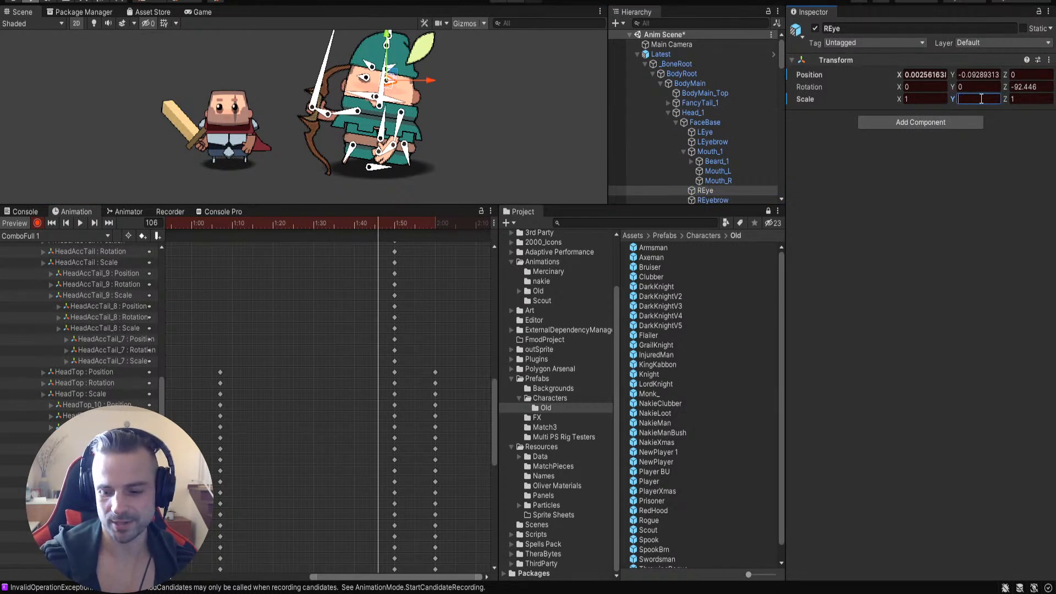
text(1.2)
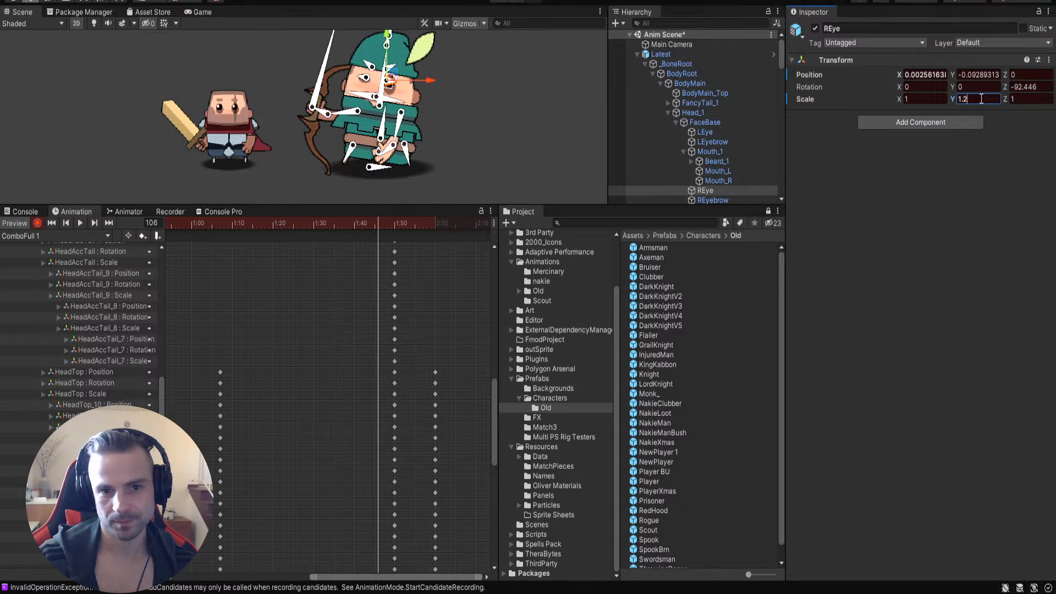
scroll(743, 148, down, 3)
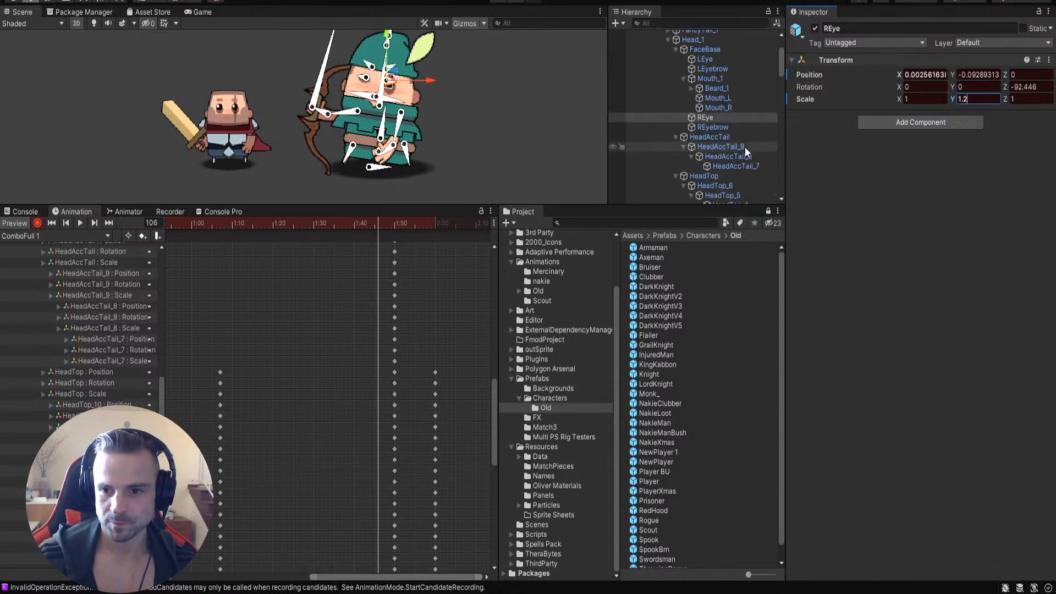
click(708, 59)
click(980, 98)
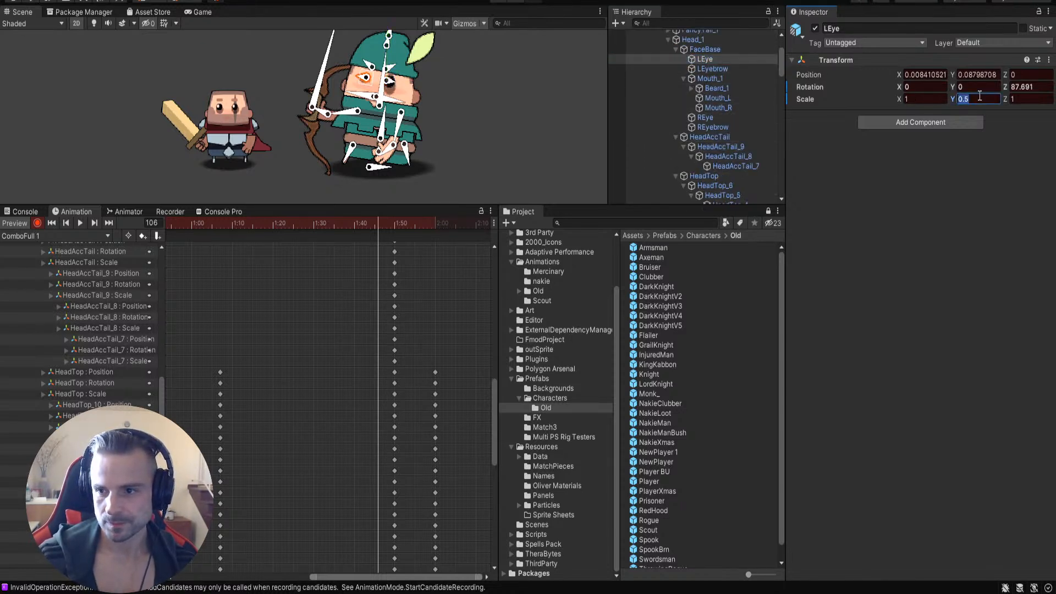
text(1.2)
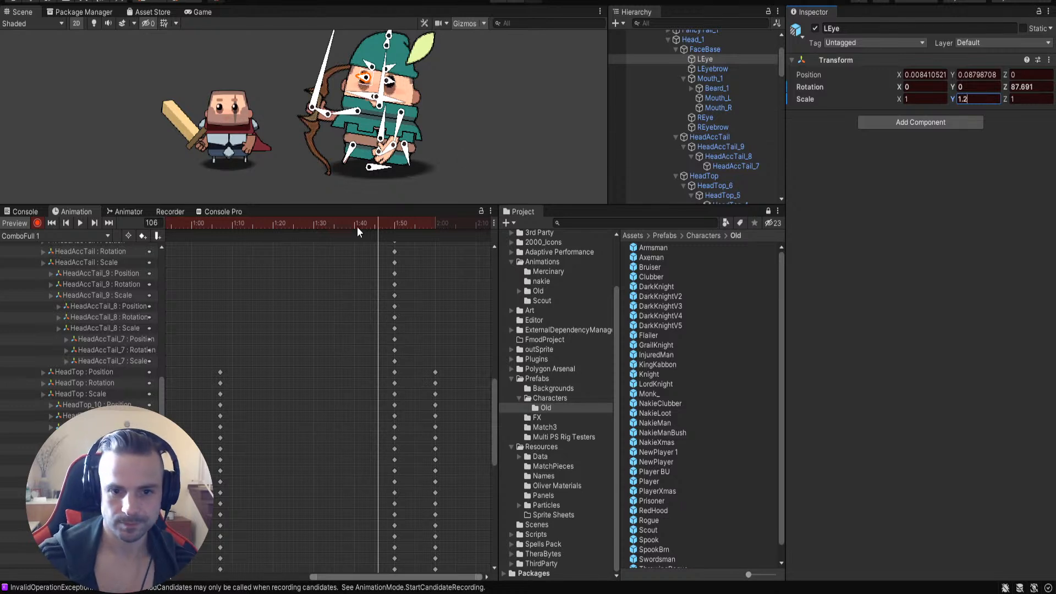
Step: Key the Y scale of LEye and REye at 0.5 on frame 105, and scrub through the eye change
drag(380, 223, 374, 243)
click(487, 133)
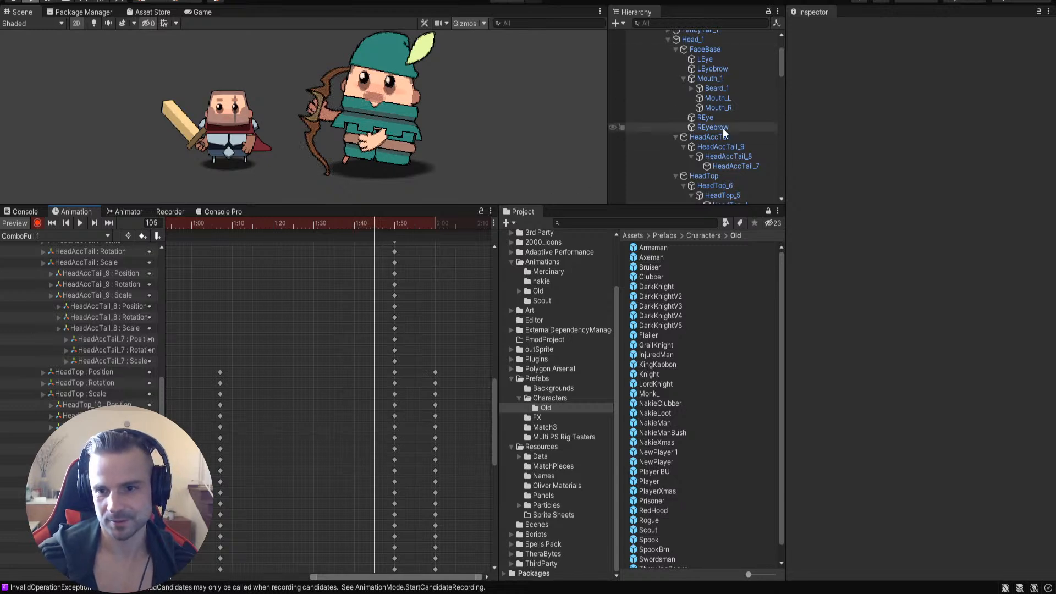
click(715, 57)
click(977, 99)
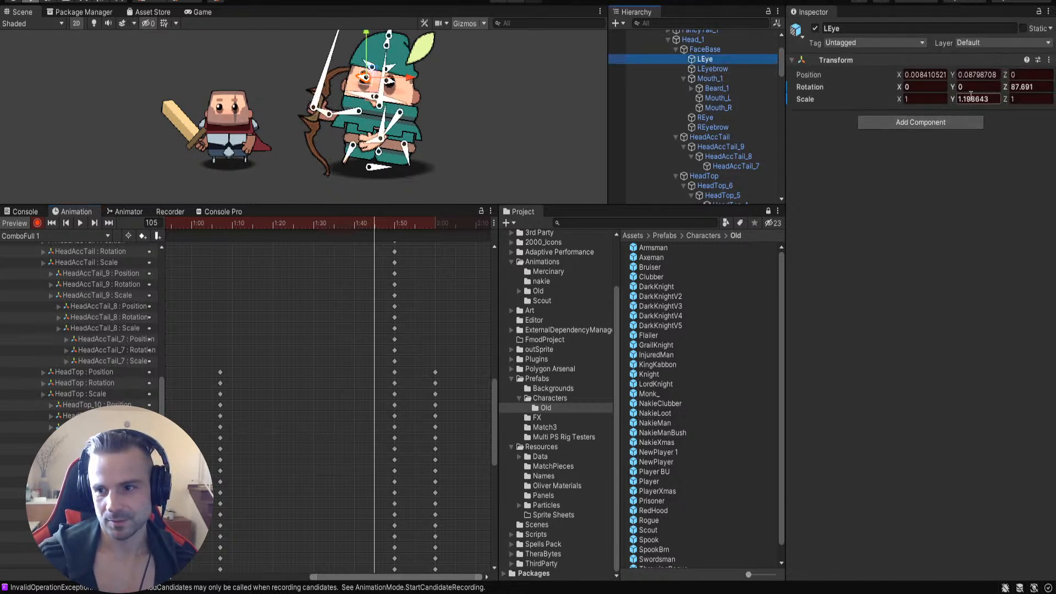
text(.5)
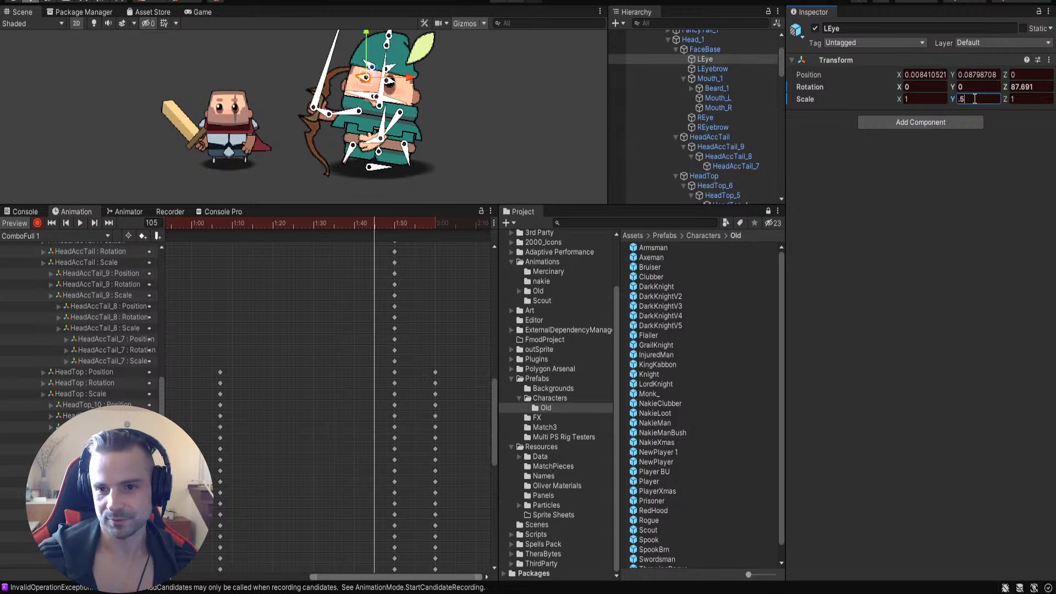
click(716, 117)
click(990, 99)
text(.5)
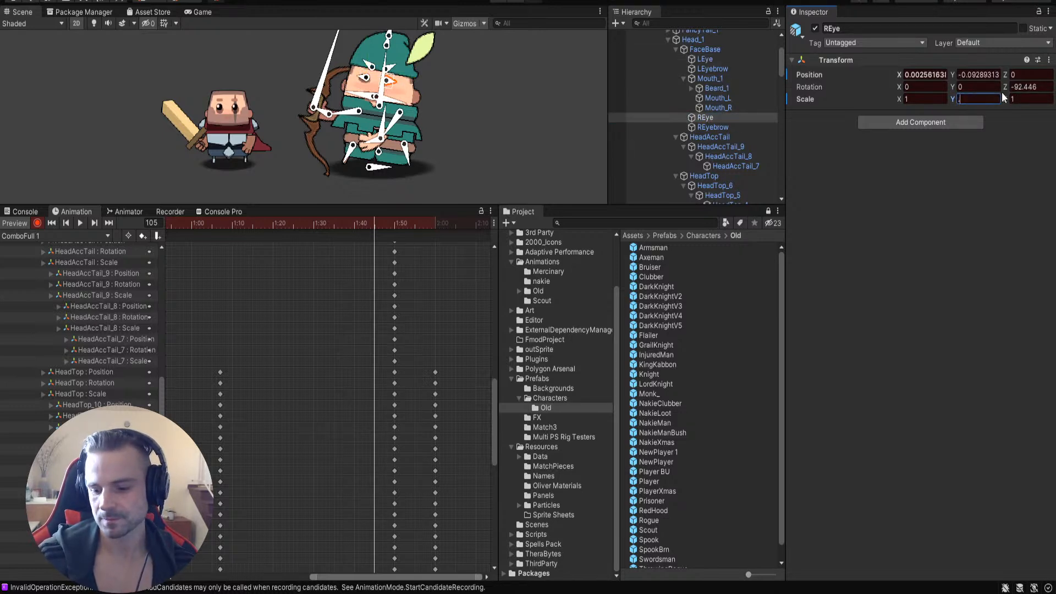
click(596, 110)
drag(369, 222, 375, 283)
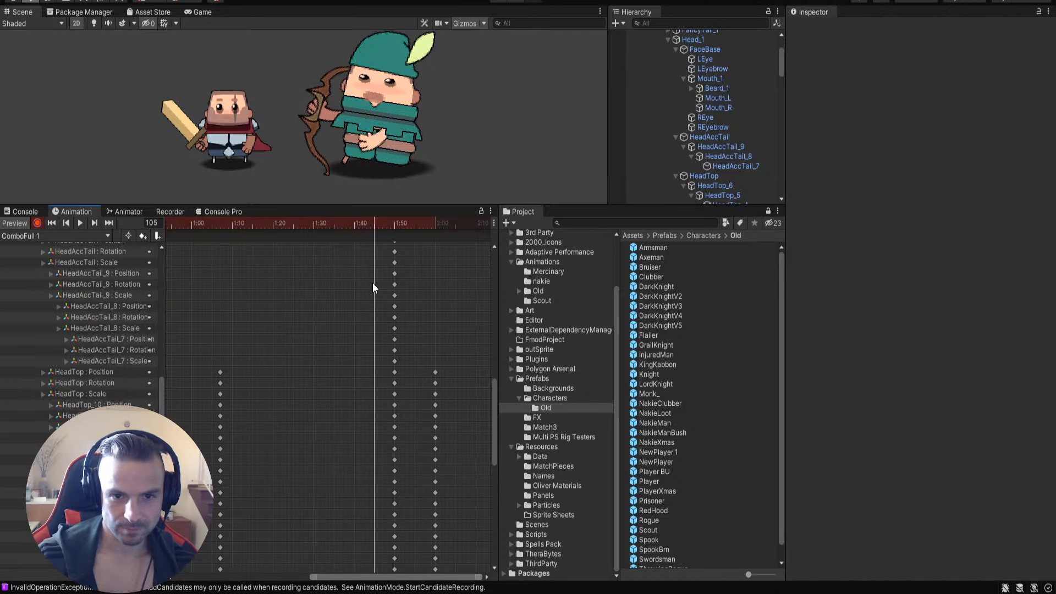
Step: Move LEye's two scale keys one frame earlier, to frames 104 and 105
drag(494, 407, 511, 312)
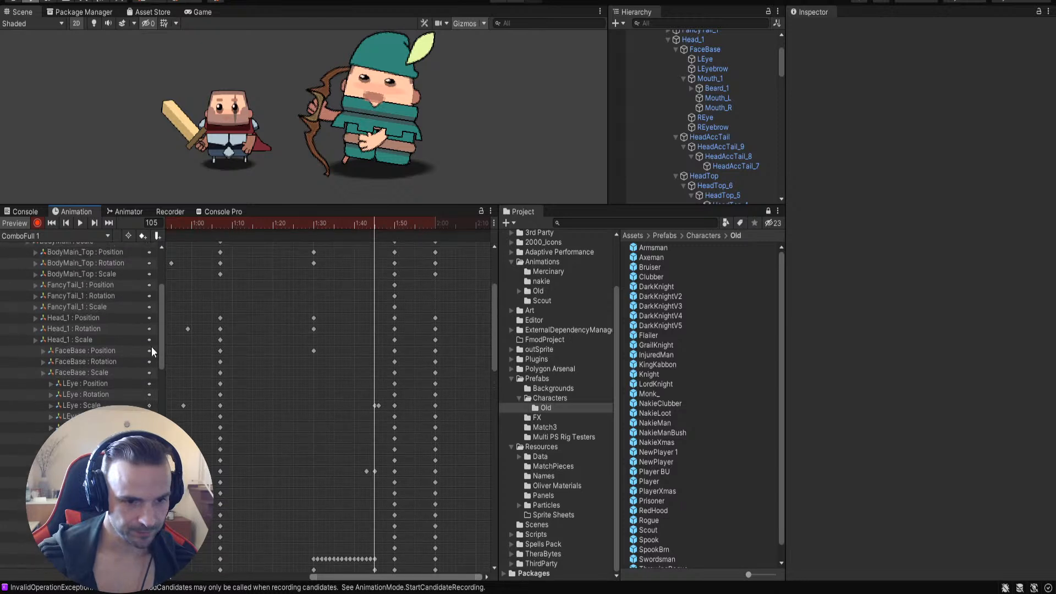
click(375, 405)
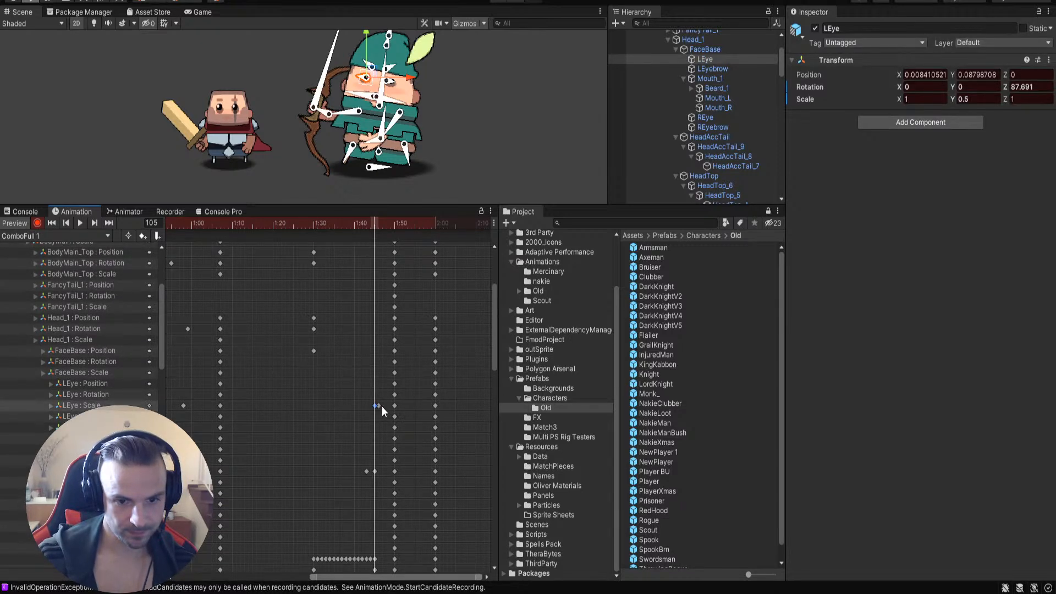
click(379, 406)
shift+click(374, 405)
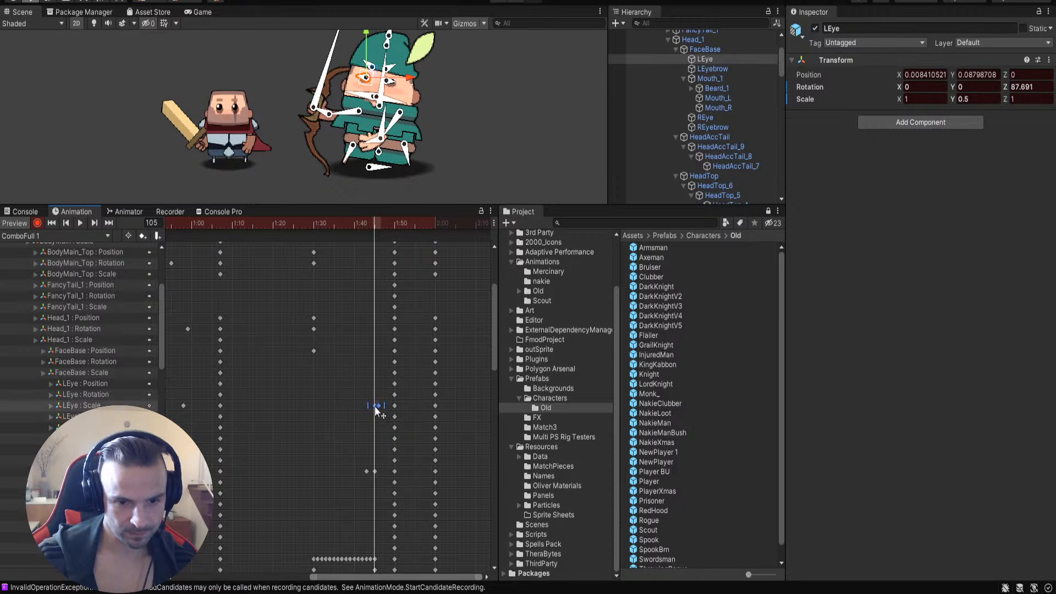
drag(374, 406, 372, 406)
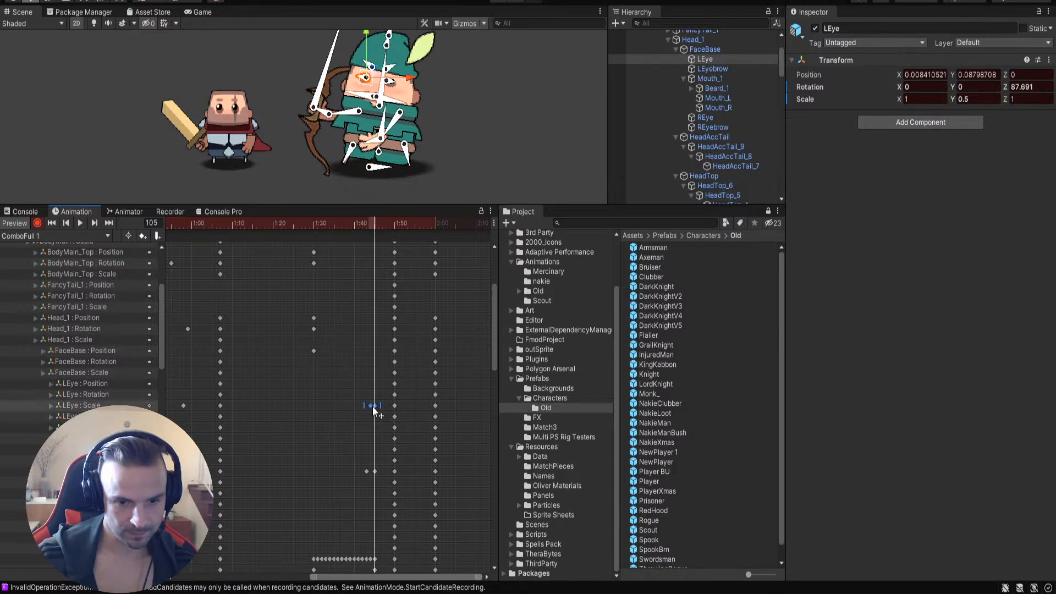
click(377, 472)
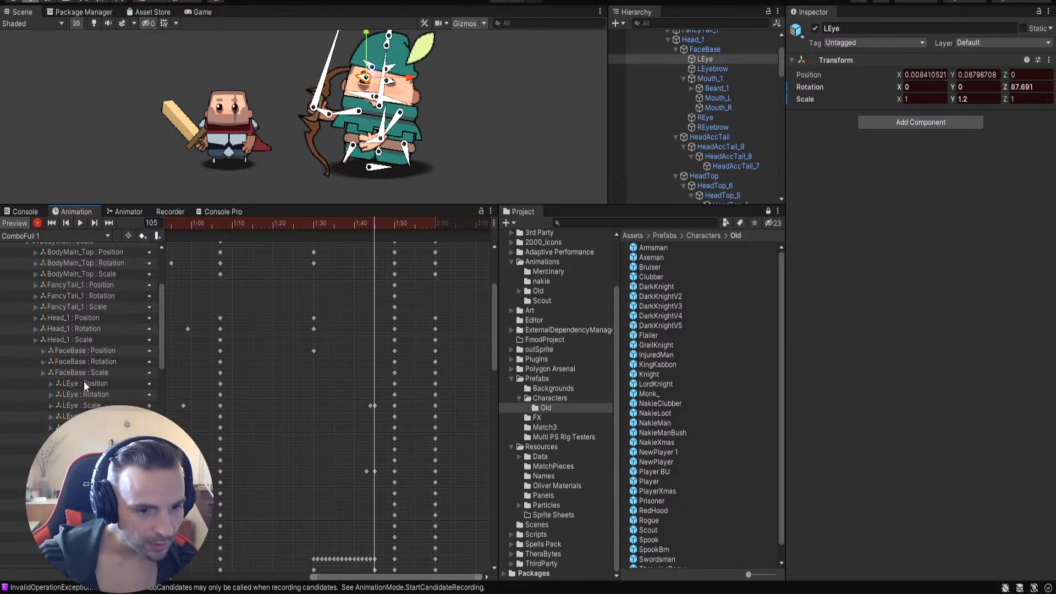
Step: Move REye's two scale keys one frame earlier, to frames 104 and 105, and scrub to check the timing
scroll(84, 395, up, 3)
scroll(82, 330, down, 6)
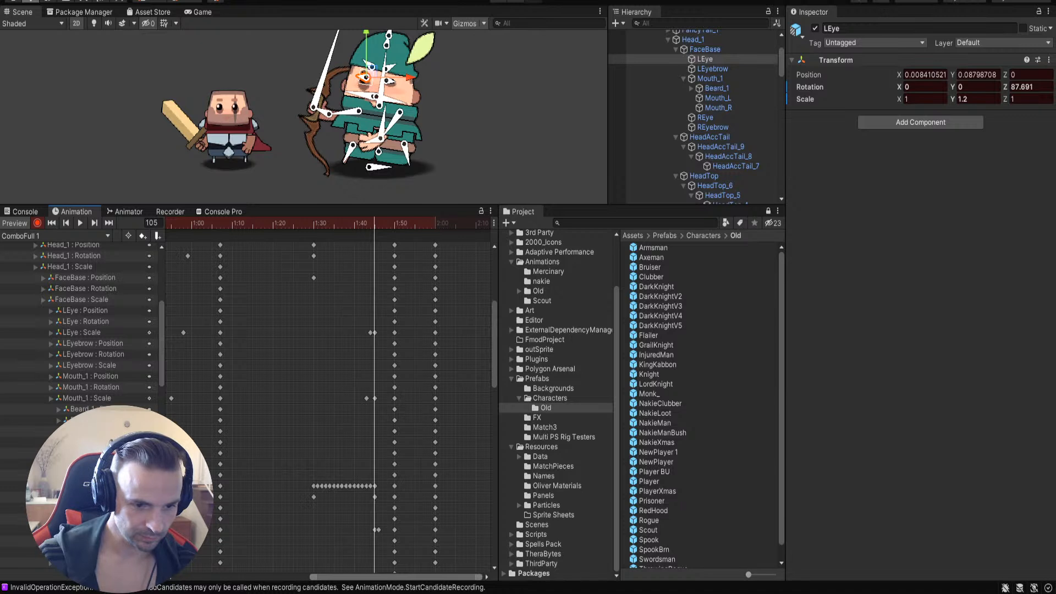
click(376, 530)
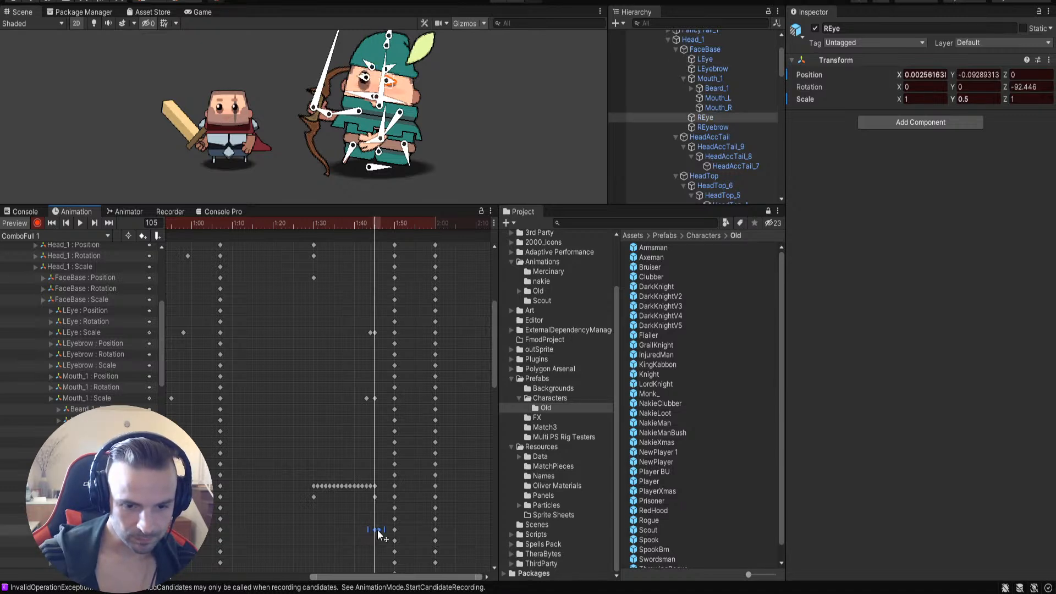
drag(379, 533, 376, 530)
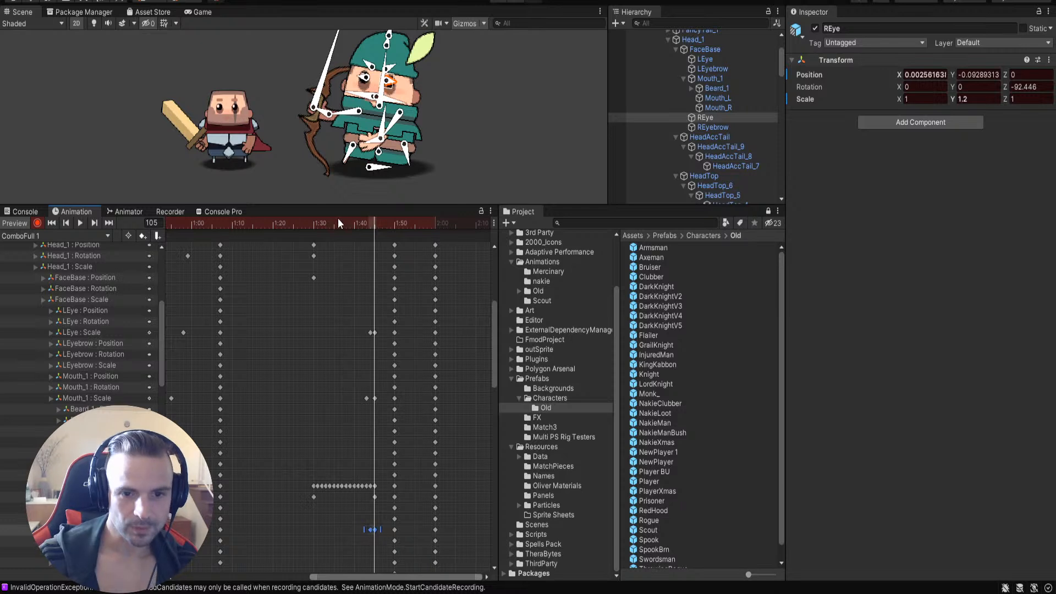
drag(384, 223, 375, 246)
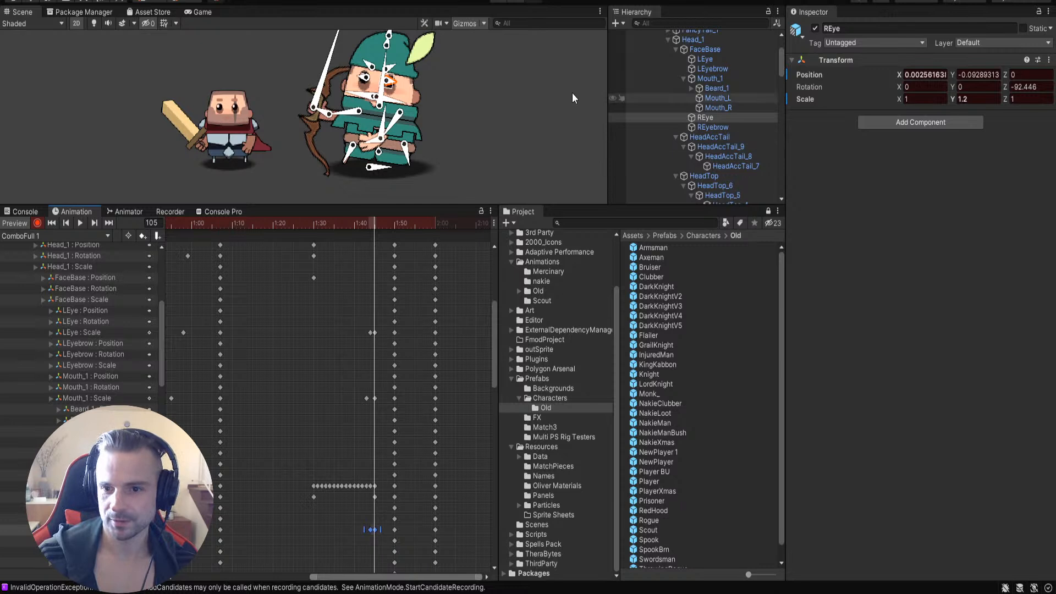
scroll(705, 74, up, 3)
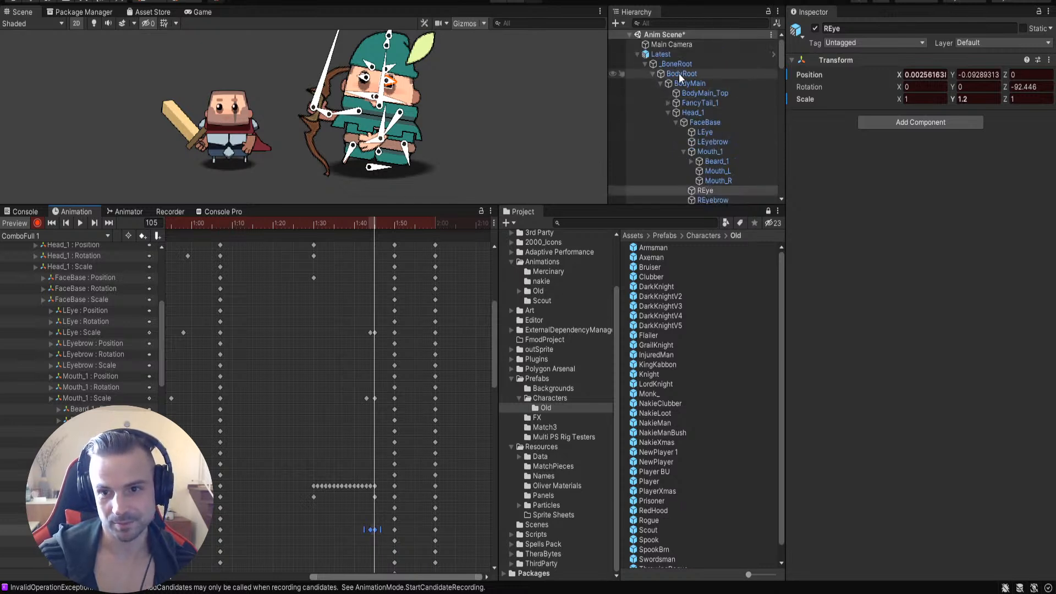
click(679, 74)
click(669, 65)
click(819, 77)
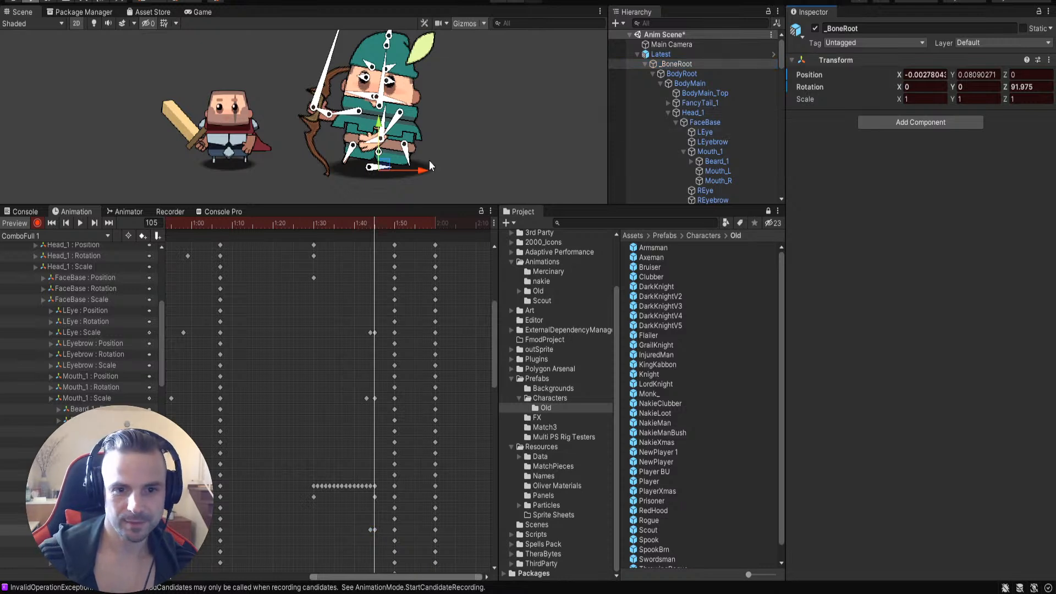
click(380, 157)
drag(380, 158, 388, 157)
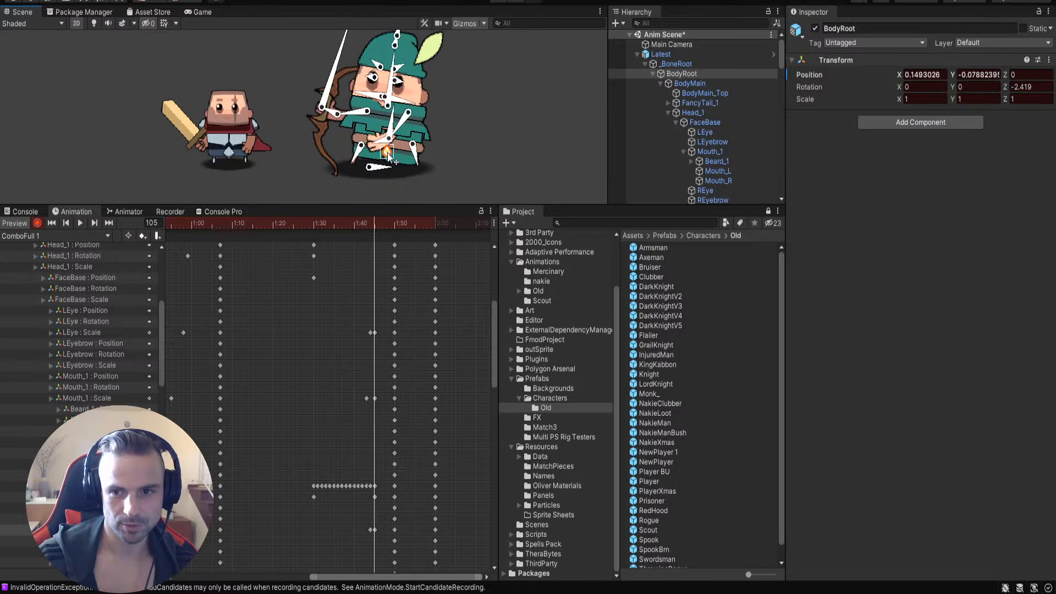
key(ctrl+z)
key(ctrl+z)
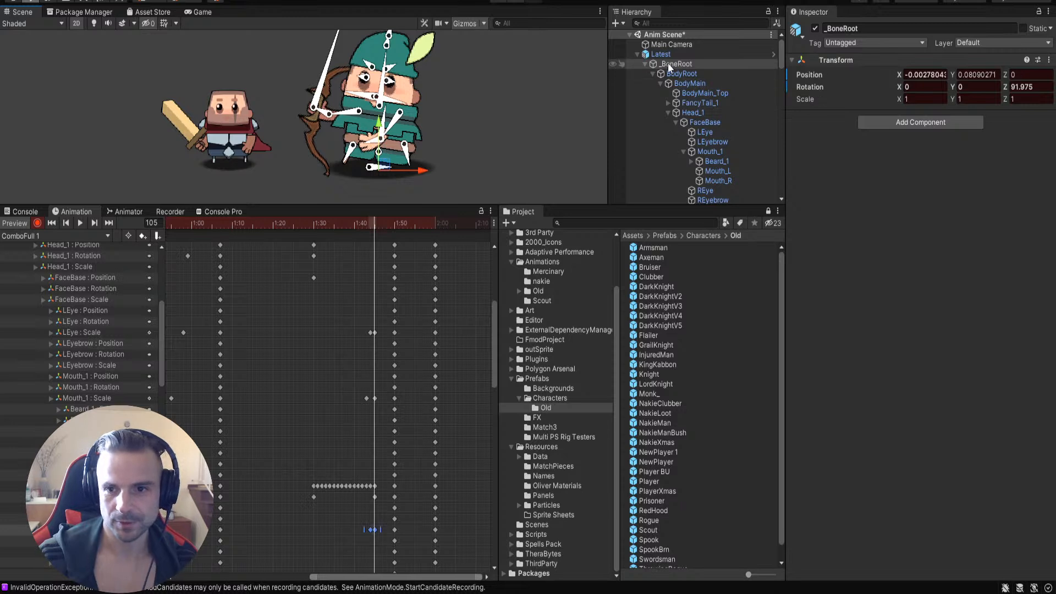
Step: Shift _BoneRoot to X position 0.076 at frame 105, and check the move by scrubbing and playing back the clip
click(687, 64)
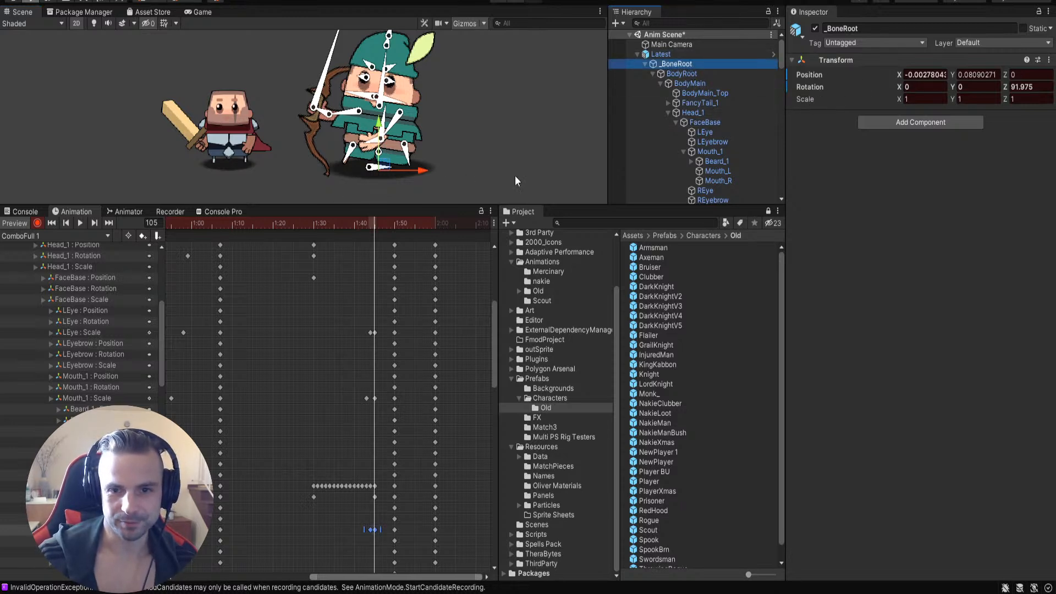
right_click(804, 80)
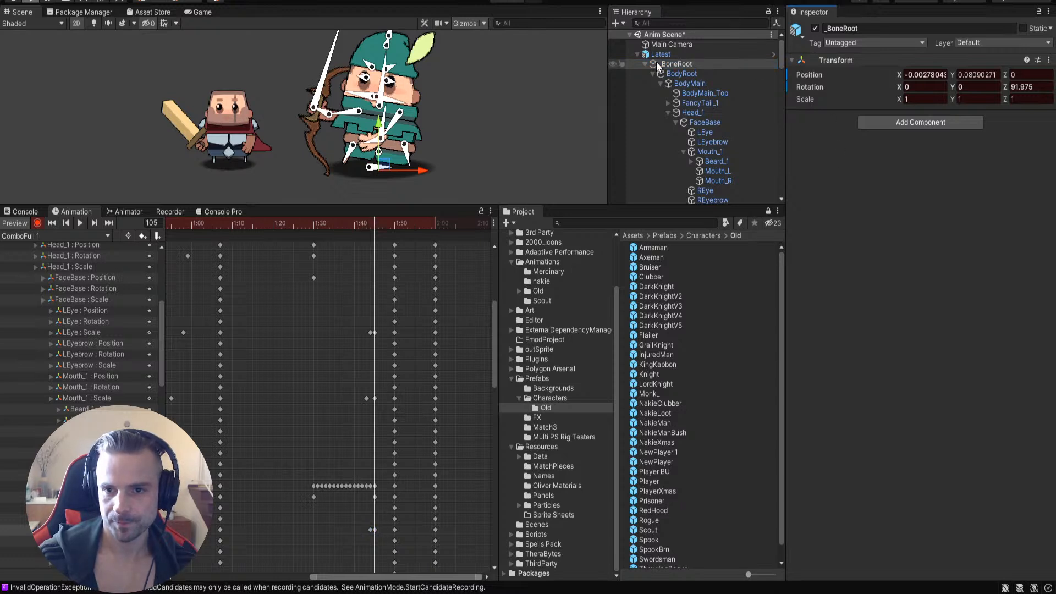
drag(424, 171, 431, 170)
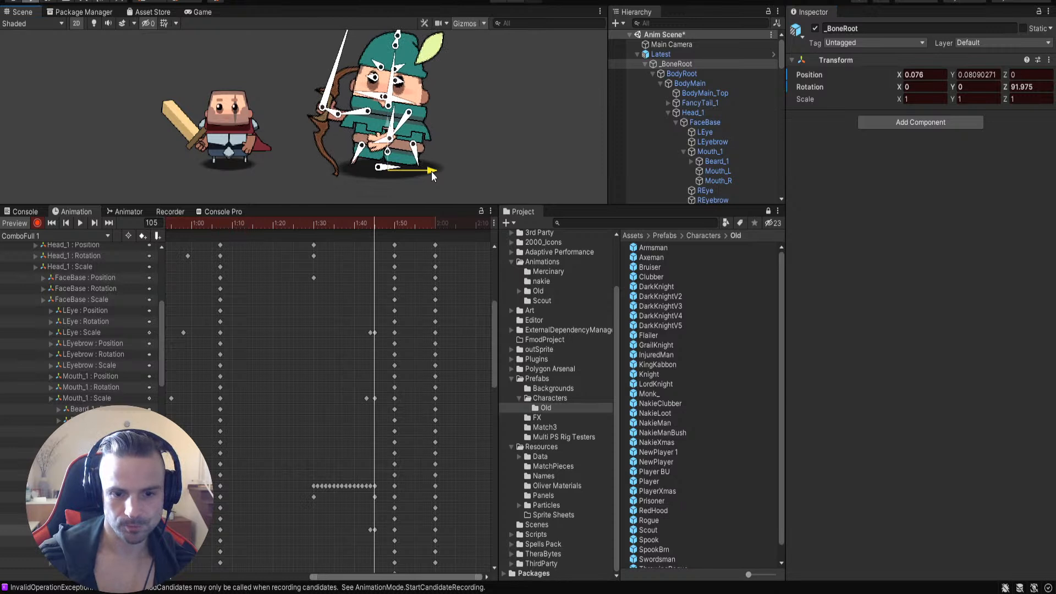
drag(431, 170, 431, 170)
click(376, 225)
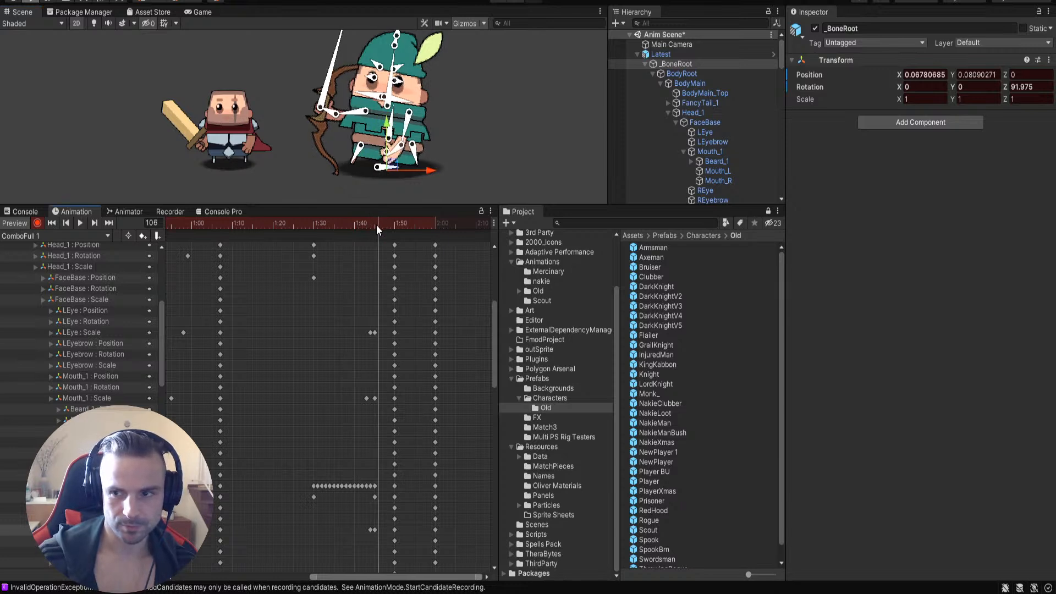
click(374, 226)
click(372, 226)
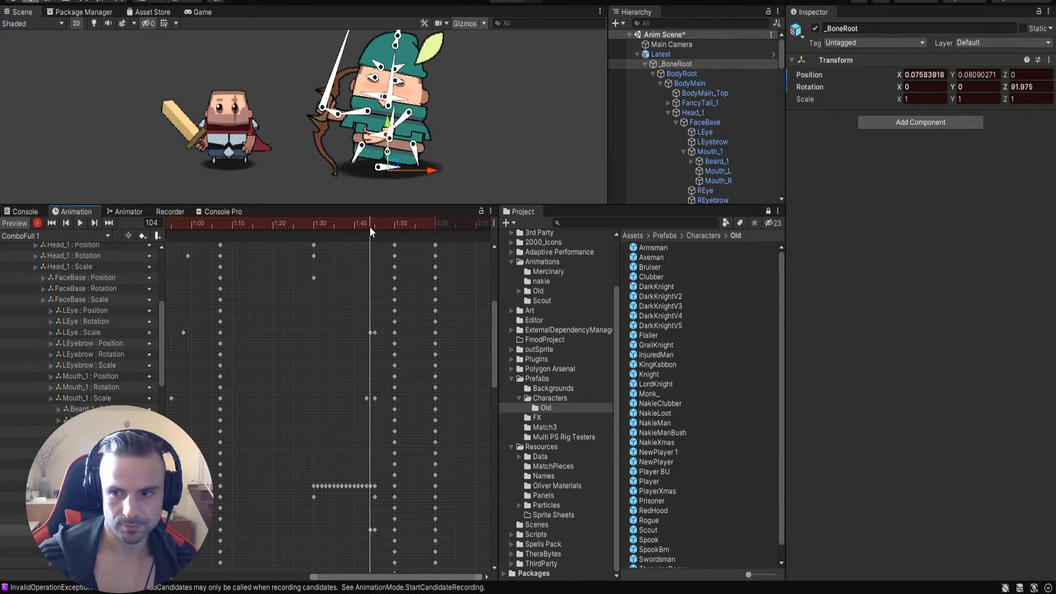
click(373, 226)
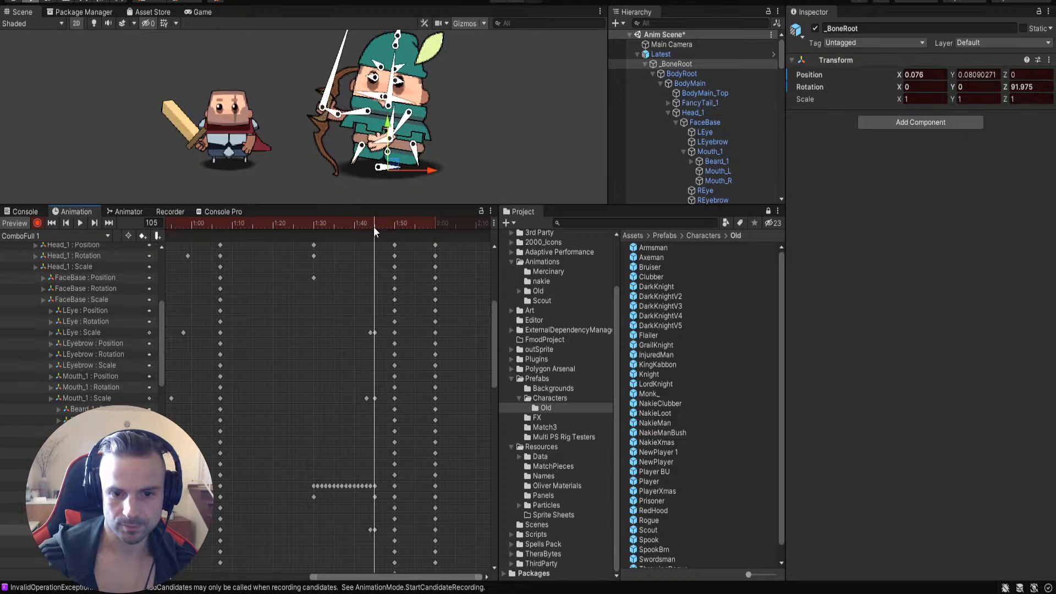
drag(374, 227, 260, 227)
click(80, 223)
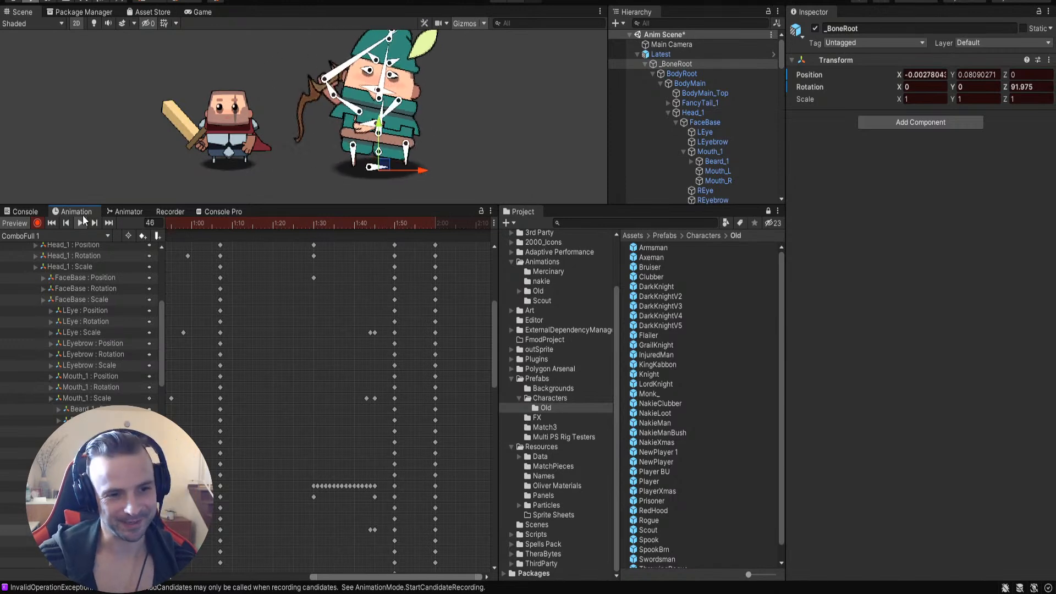
Step: Copy _BoneRoot's position key from frame 67 and paste it at frame 103
drag(239, 223, 219, 269)
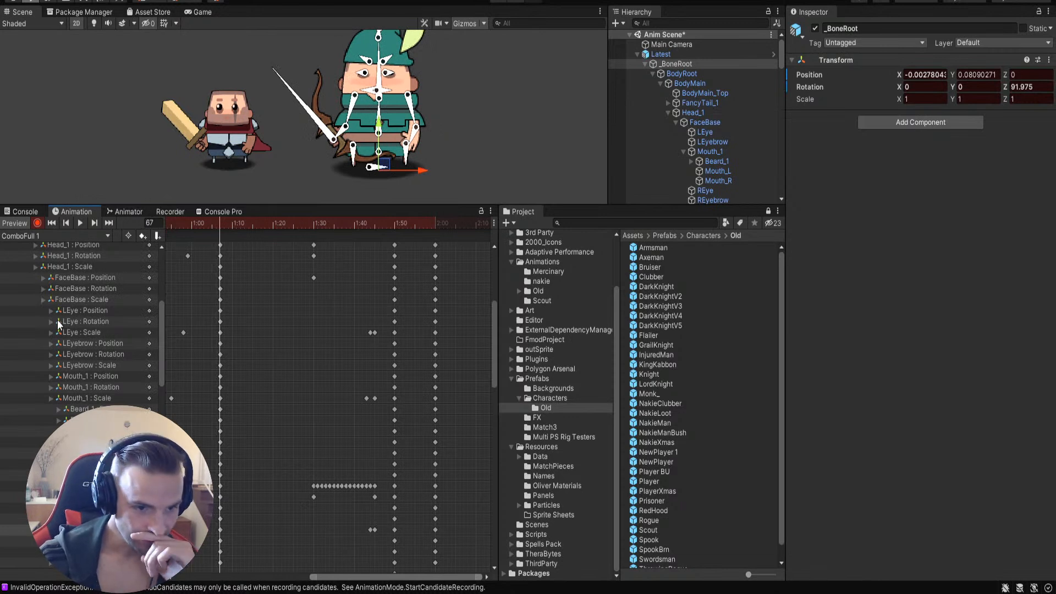
drag(161, 334, 170, 252)
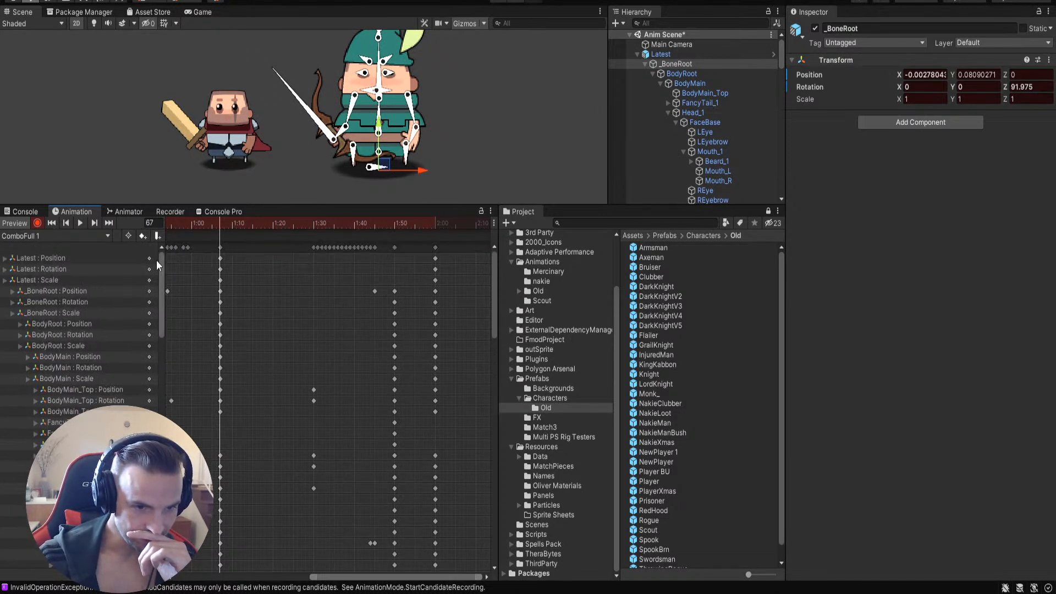
click(53, 292)
click(220, 292)
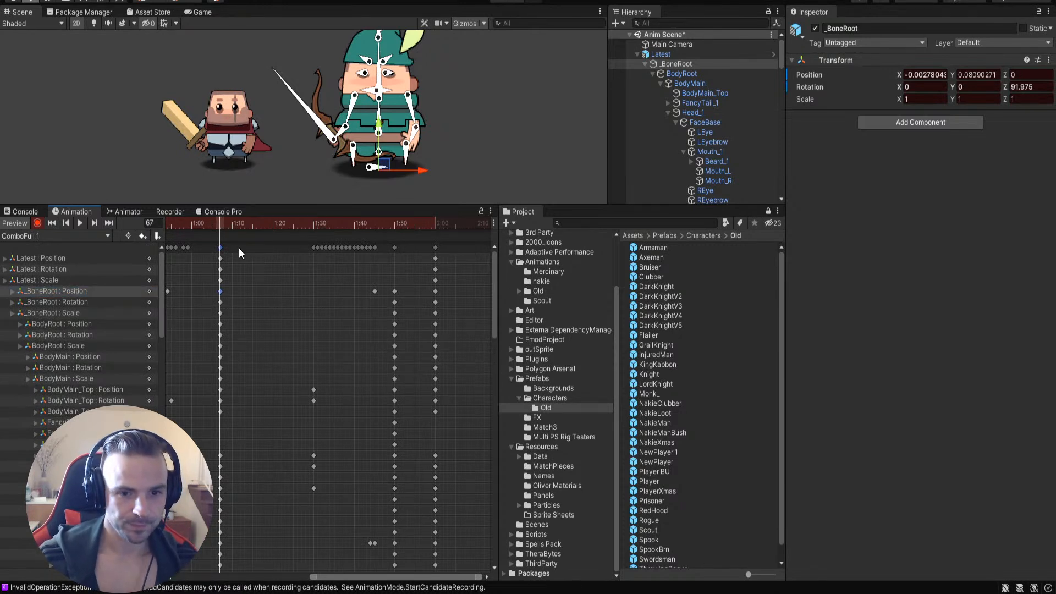
drag(222, 222, 368, 236)
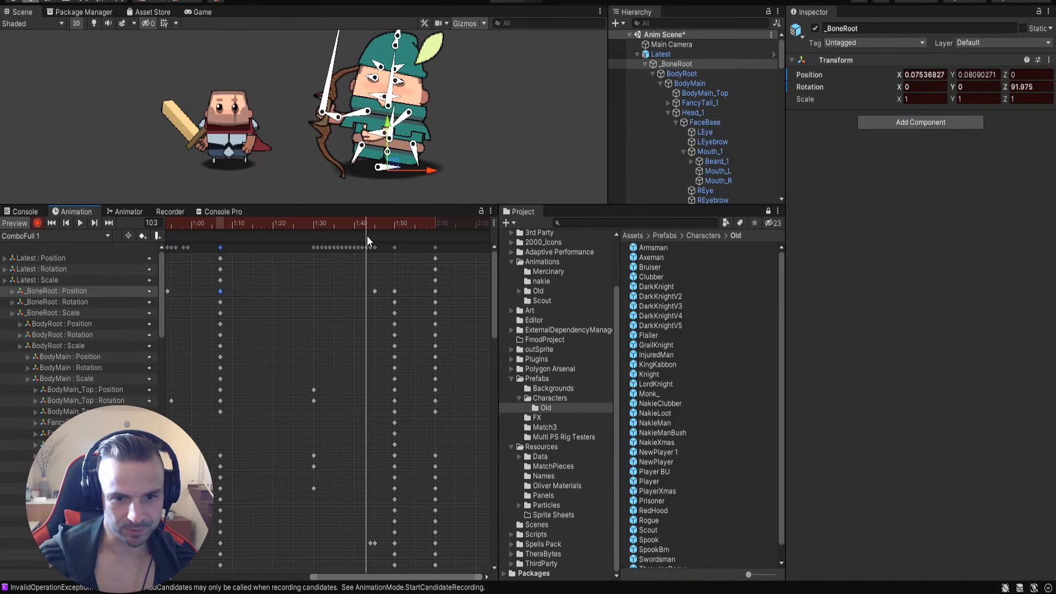
key(ctrl+v)
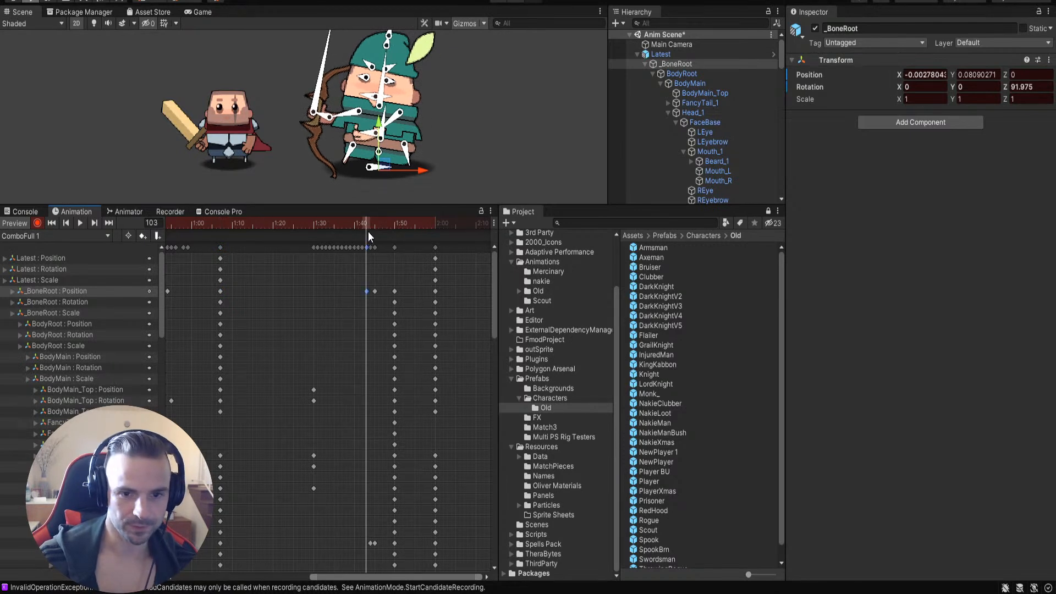
Step: Play back ComboFull 1 with the bones deselected, and scrub from frame 0 to frame 120 to review the whole motion
drag(364, 229, 288, 246)
click(87, 220)
click(509, 89)
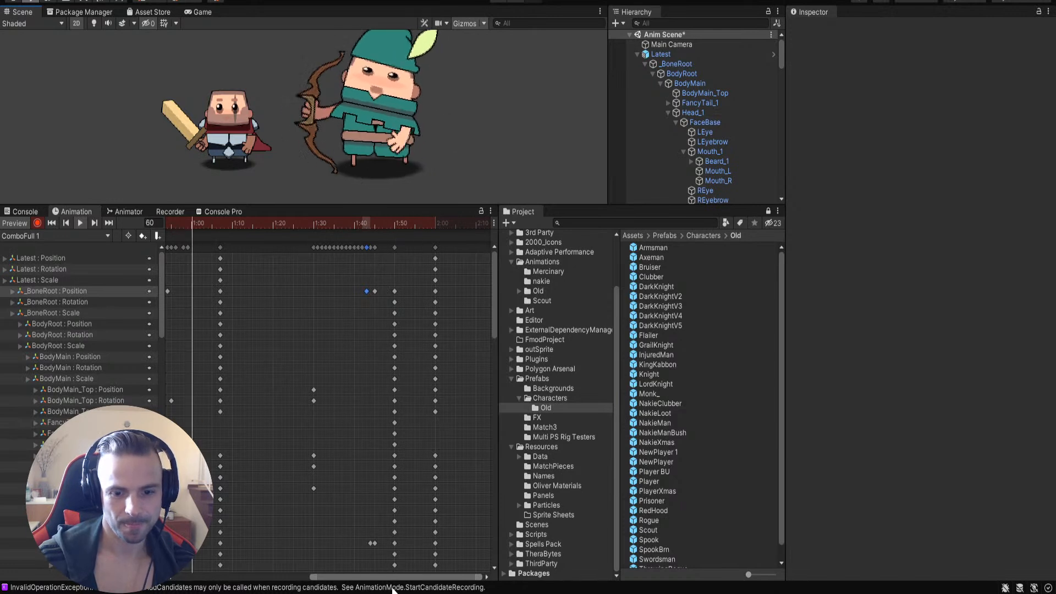
click(80, 223)
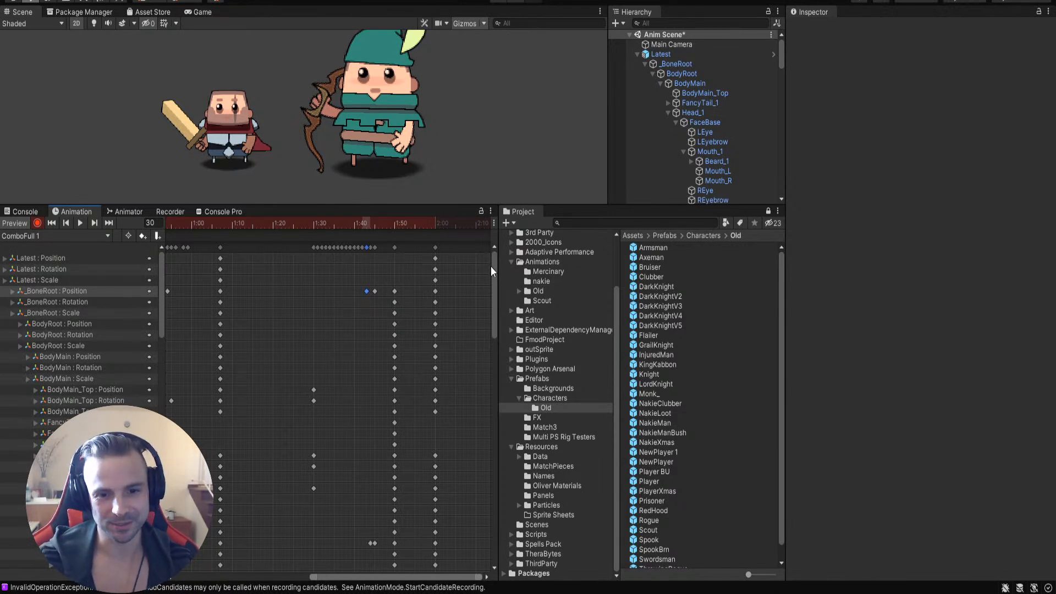
drag(494, 266, 509, 540)
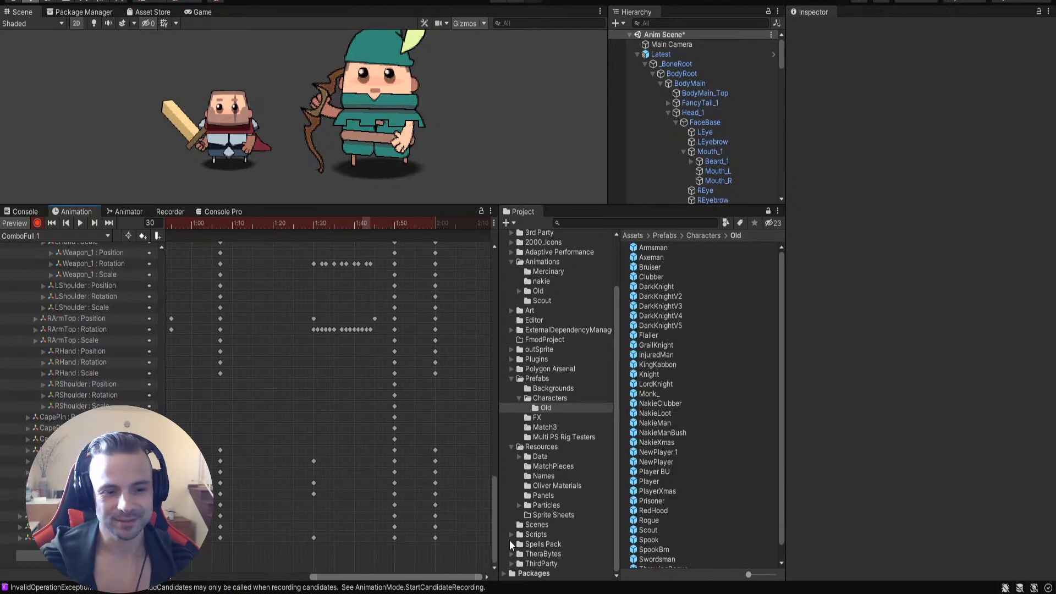
scroll(376, 380, up, 1)
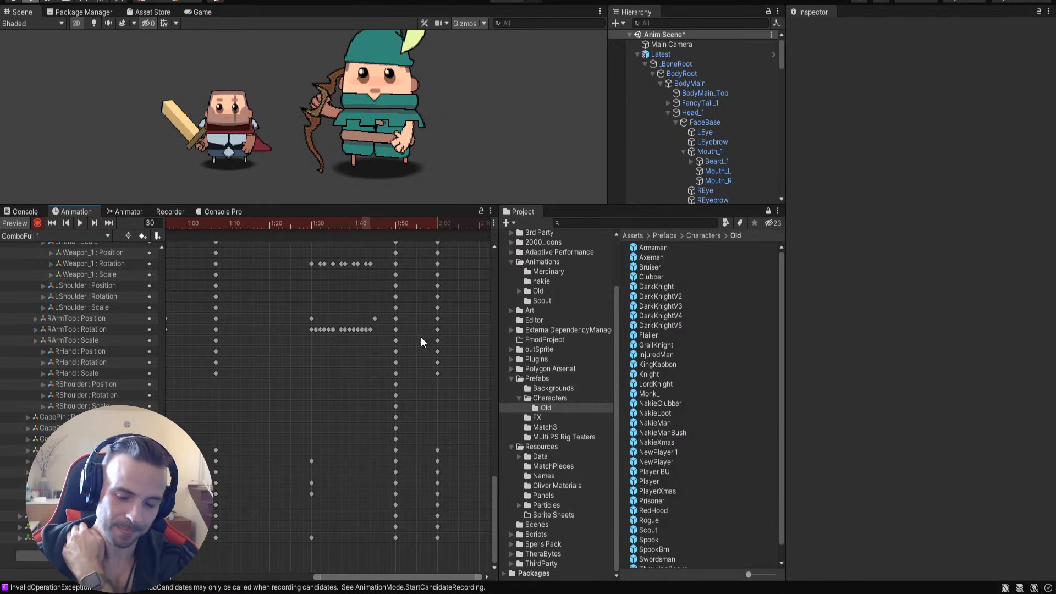
drag(358, 222, 32, 301)
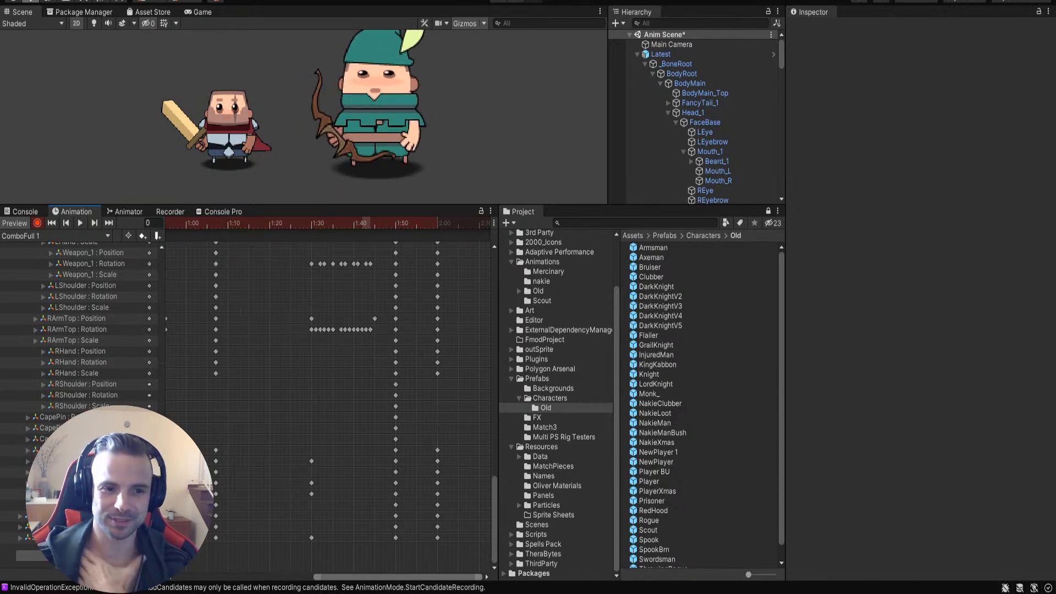
drag(0, 310, 438, 347)
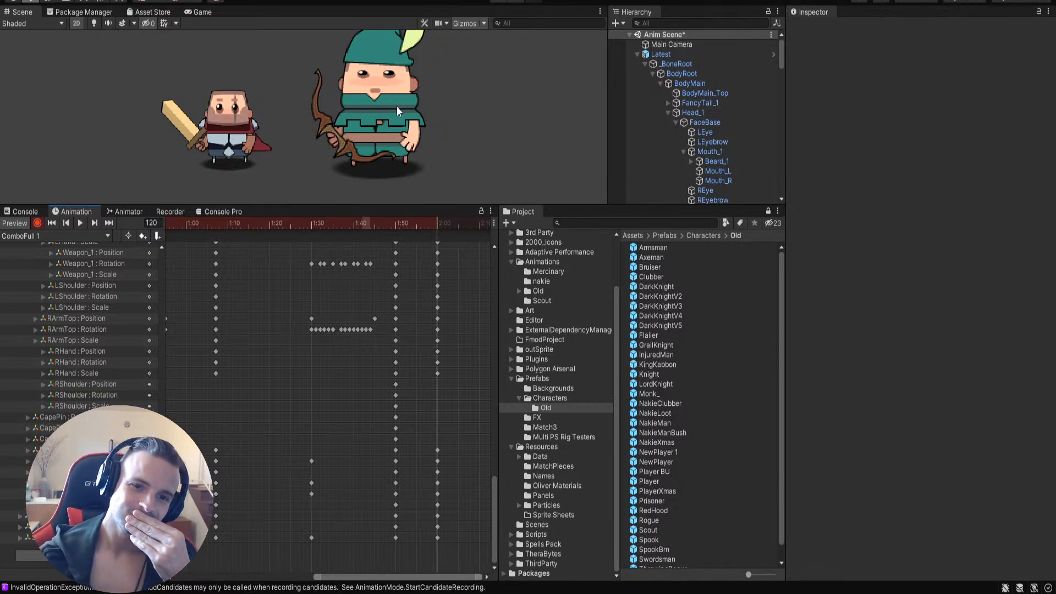
Step: Switch to the small knight's ComboFull clip and play it without bone overlays for comparison
middle_drag(496, 112, 464, 117)
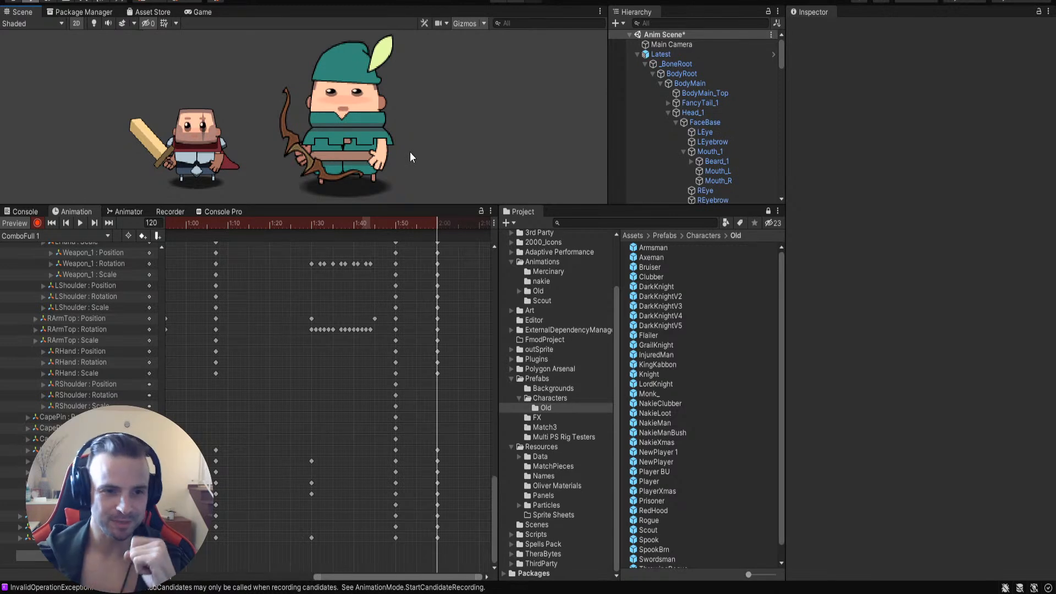
click(195, 137)
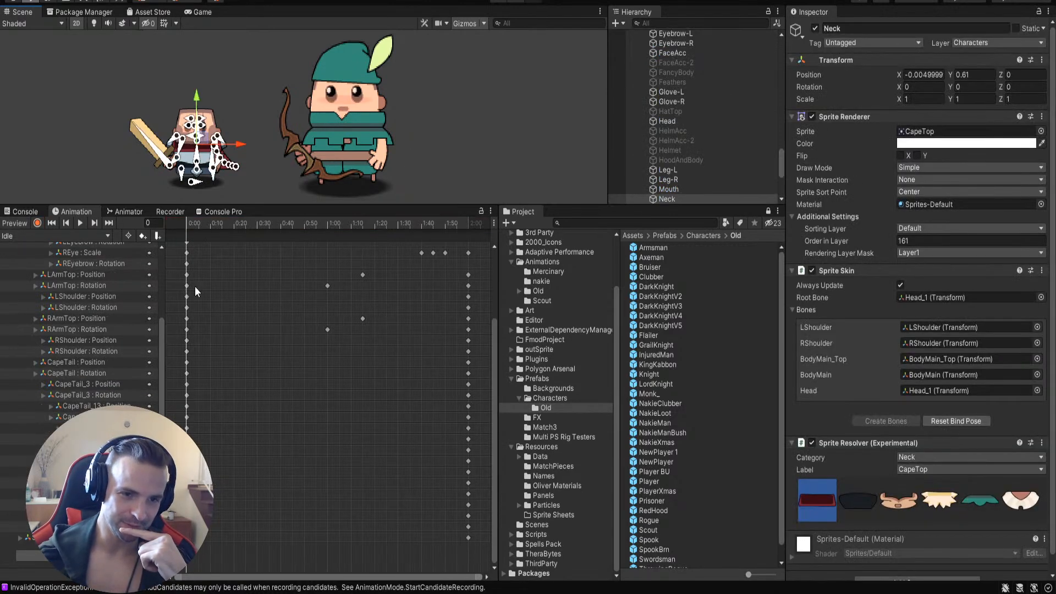
click(55, 235)
click(49, 290)
click(81, 222)
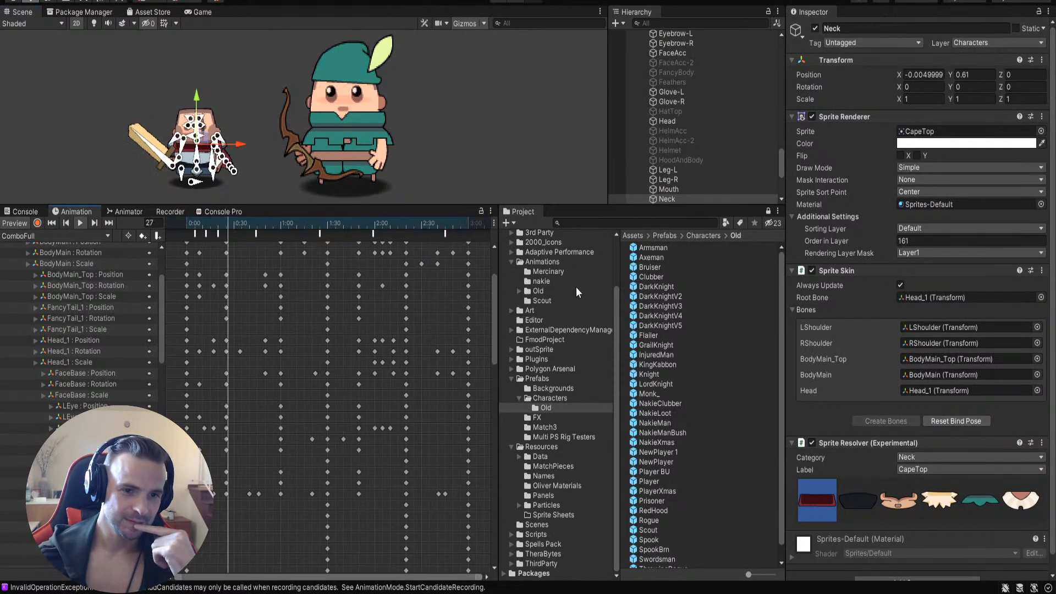
click(472, 131)
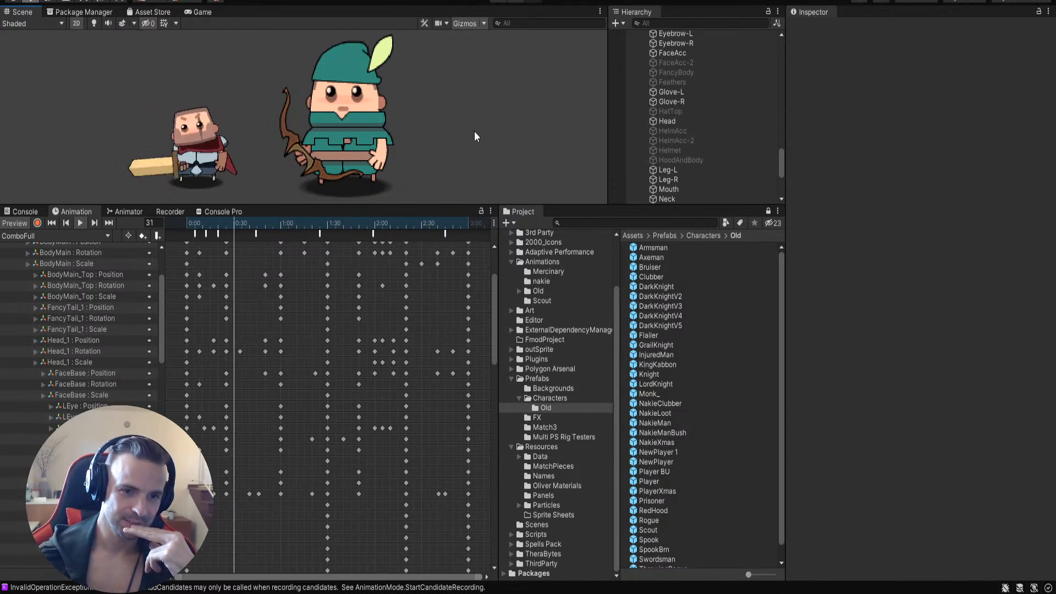
click(80, 222)
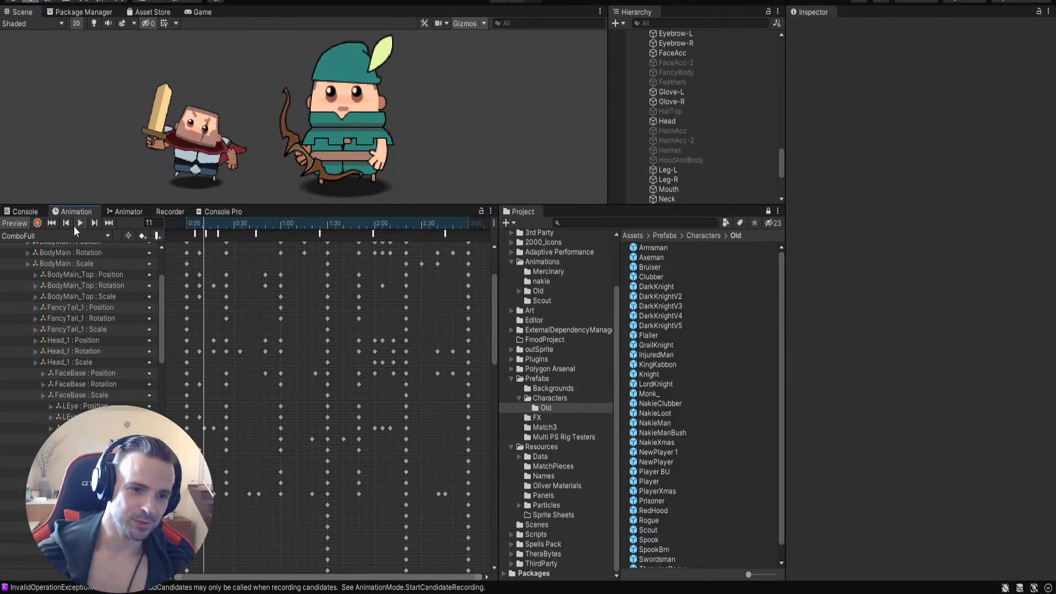
Step: Return to the archer's ComboFull 1 clip, play it with nothing selected, and scrub to the end of the clip
click(352, 114)
click(512, 85)
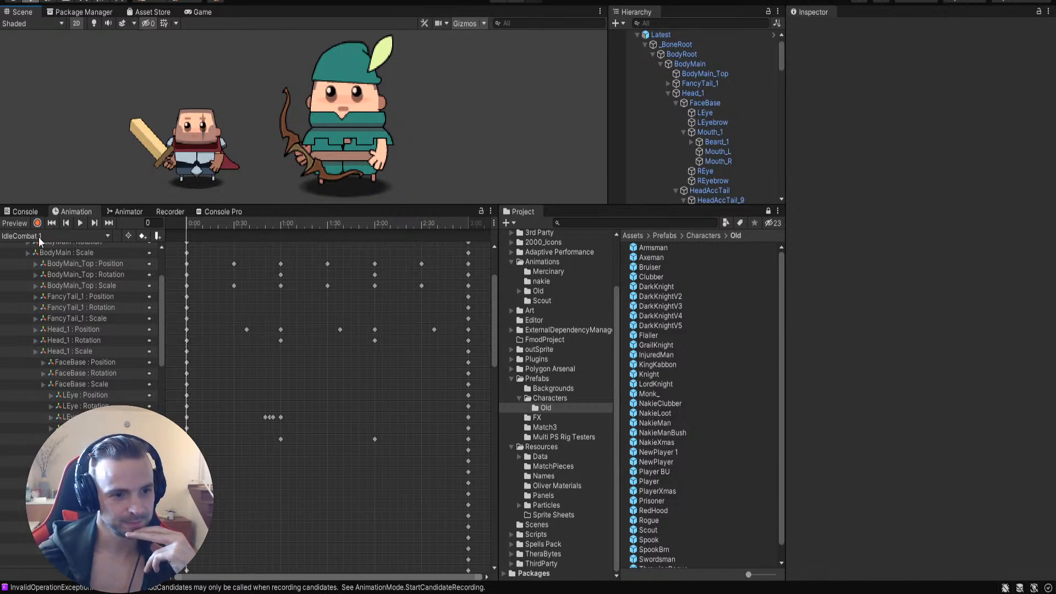
click(43, 267)
click(80, 223)
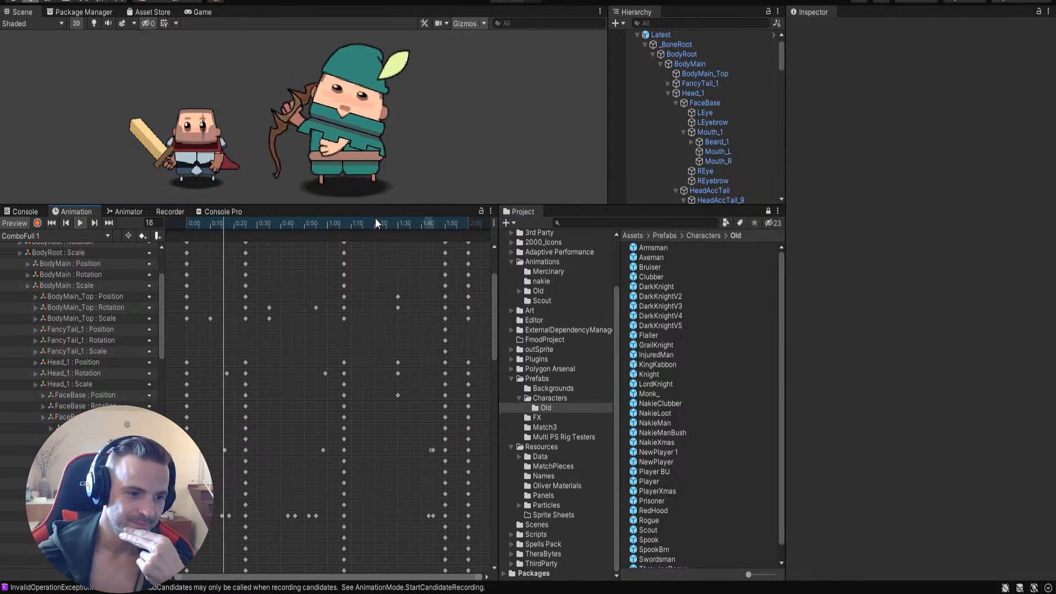
click(80, 223)
click(276, 223)
drag(279, 224, 469, 216)
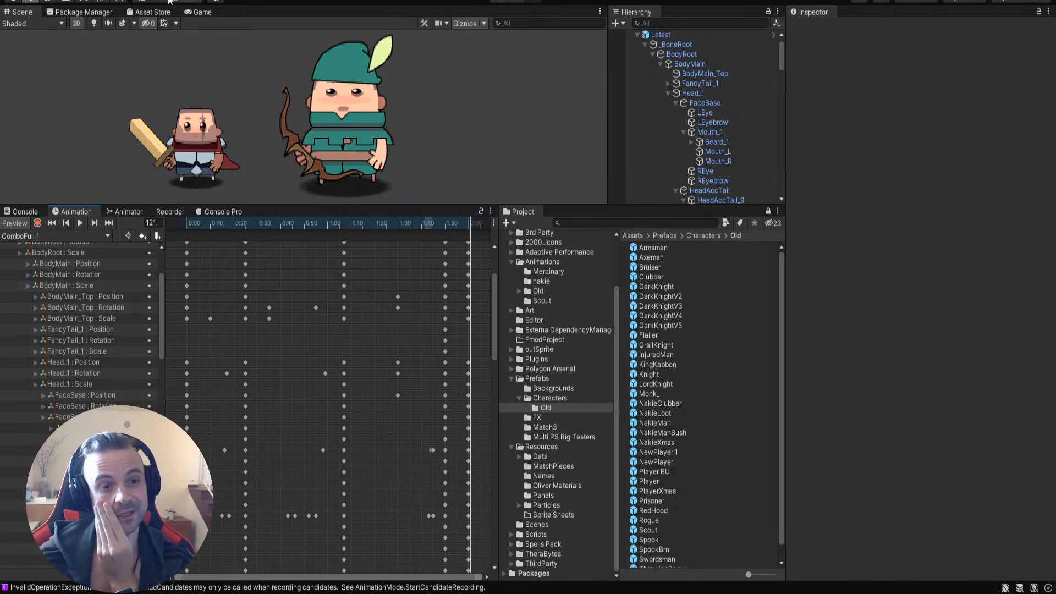
Step: Enlarge the Scene view's height and zoom in on the two characters
click(69, 12)
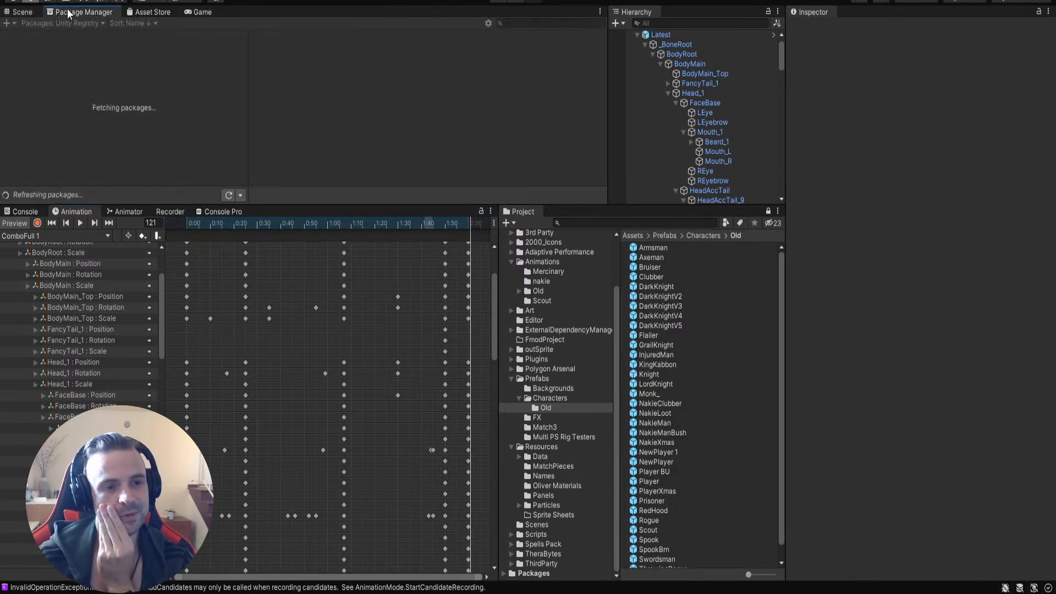
click(24, 12)
drag(324, 204, 338, 290)
scroll(285, 124, down, 4)
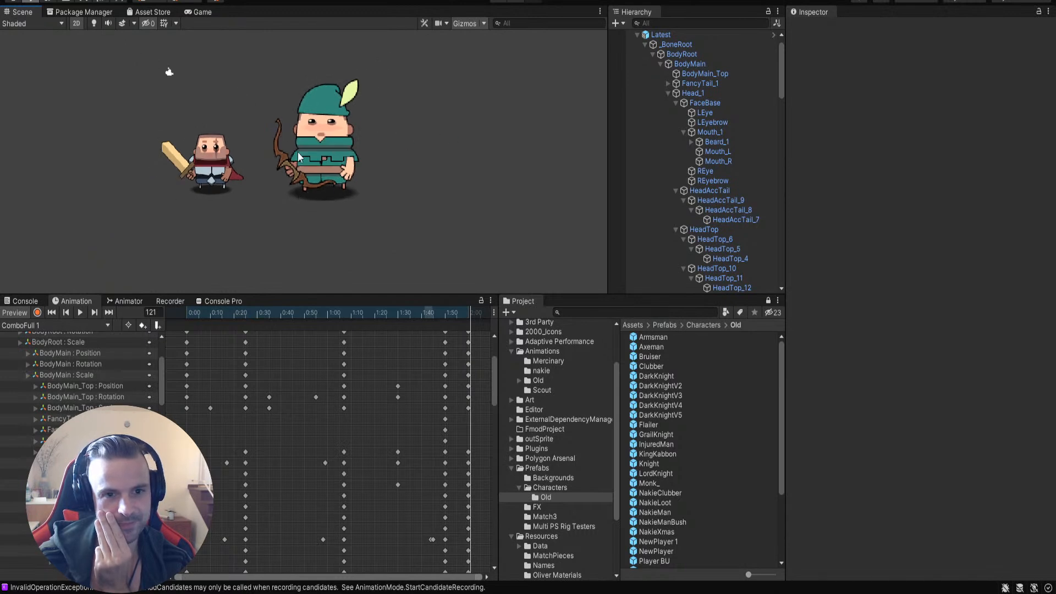
scroll(294, 148, up, 5)
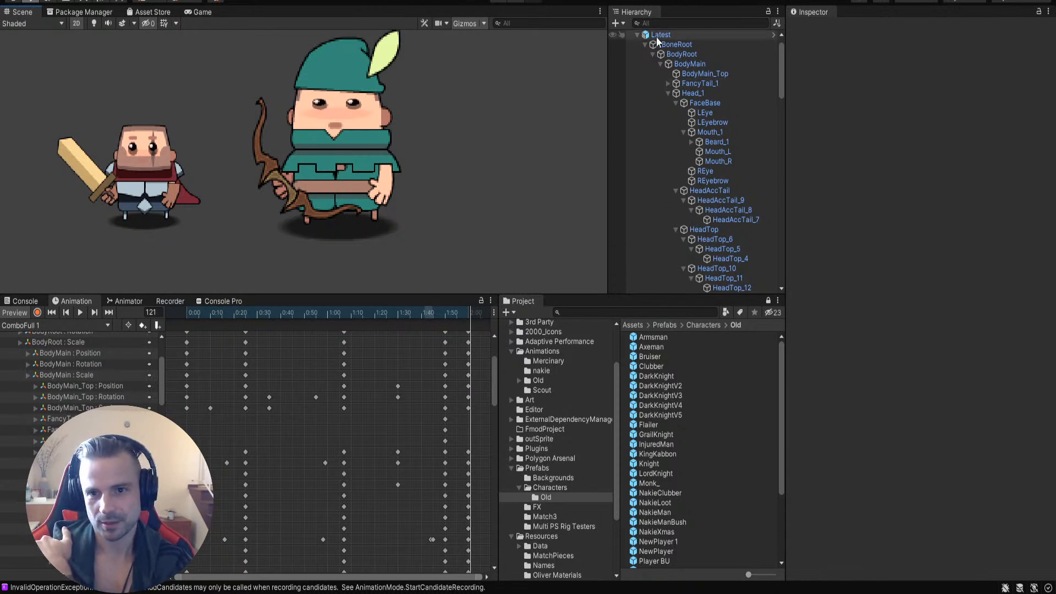
Step: Collapse the Animations folder in the project's folder tree
click(22, 302)
click(62, 302)
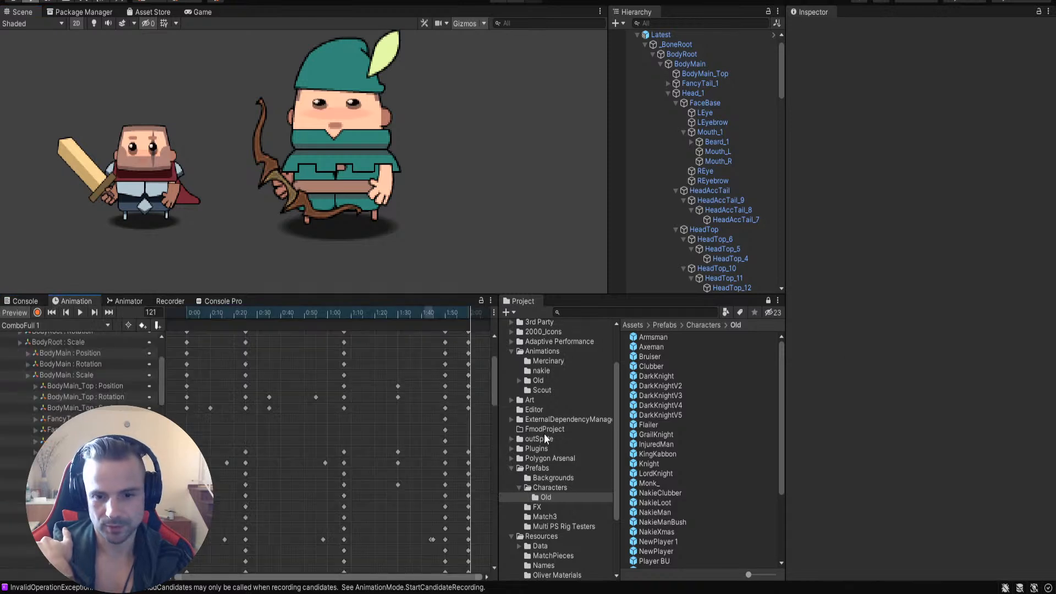
click(510, 351)
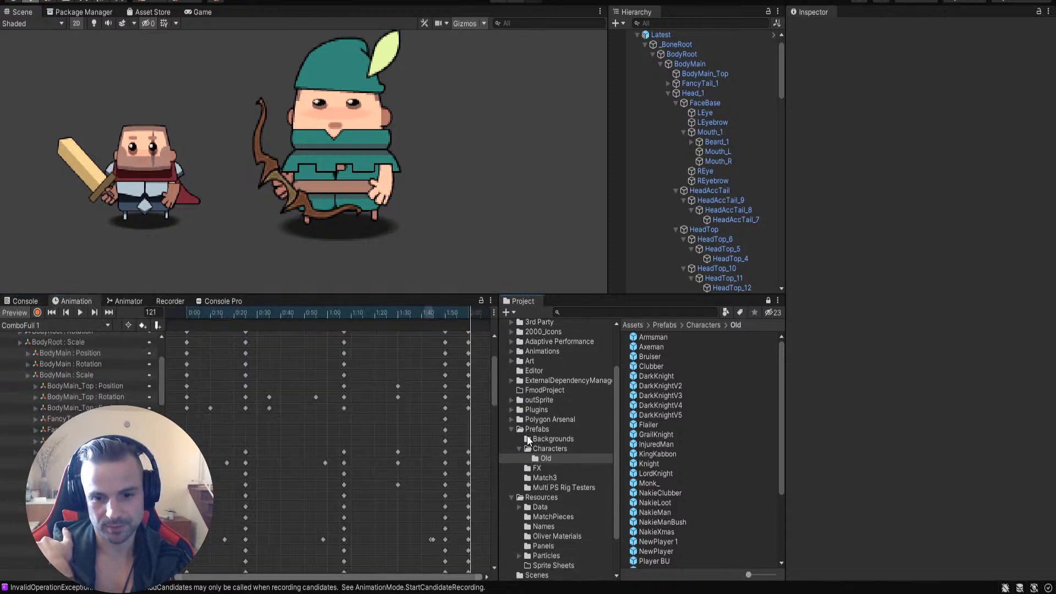
Step: Collapse the Prefabs and Resources folders, then open the Match3_AdNew scene from the Scenes folder and look it over
click(511, 429)
click(511, 447)
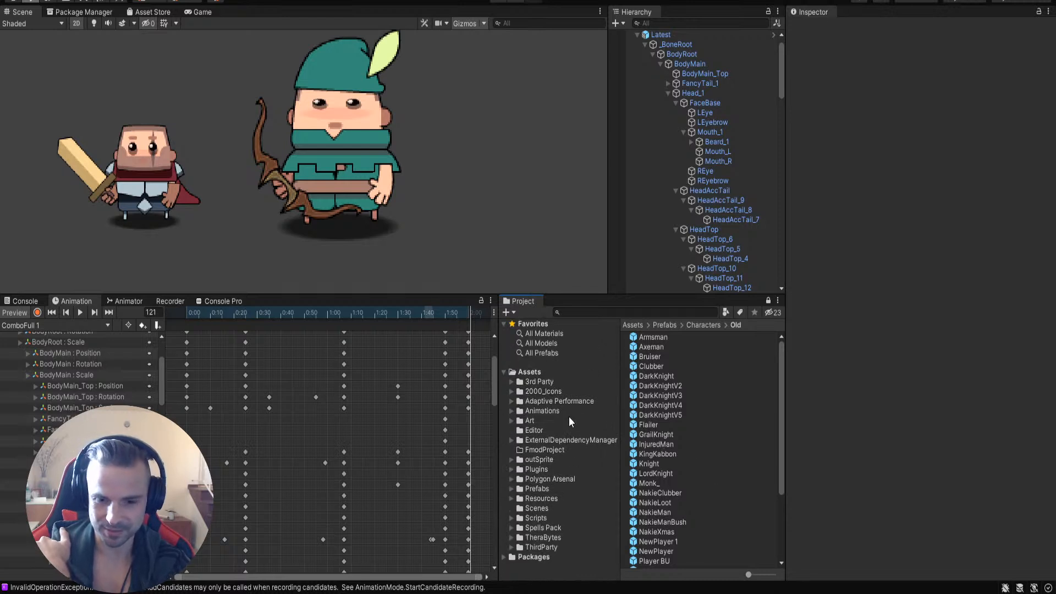
click(544, 509)
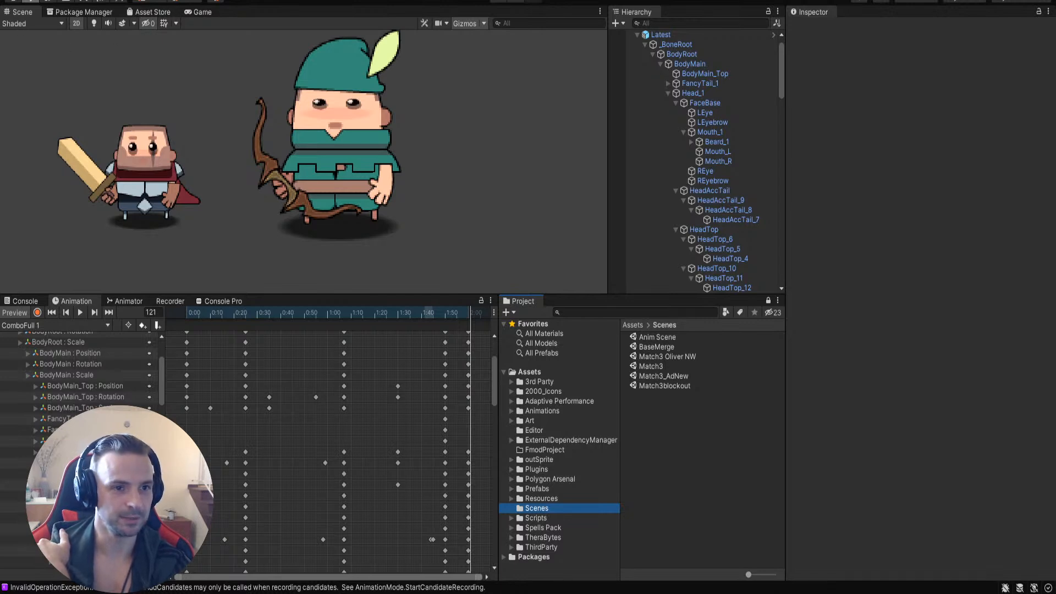
click(671, 377)
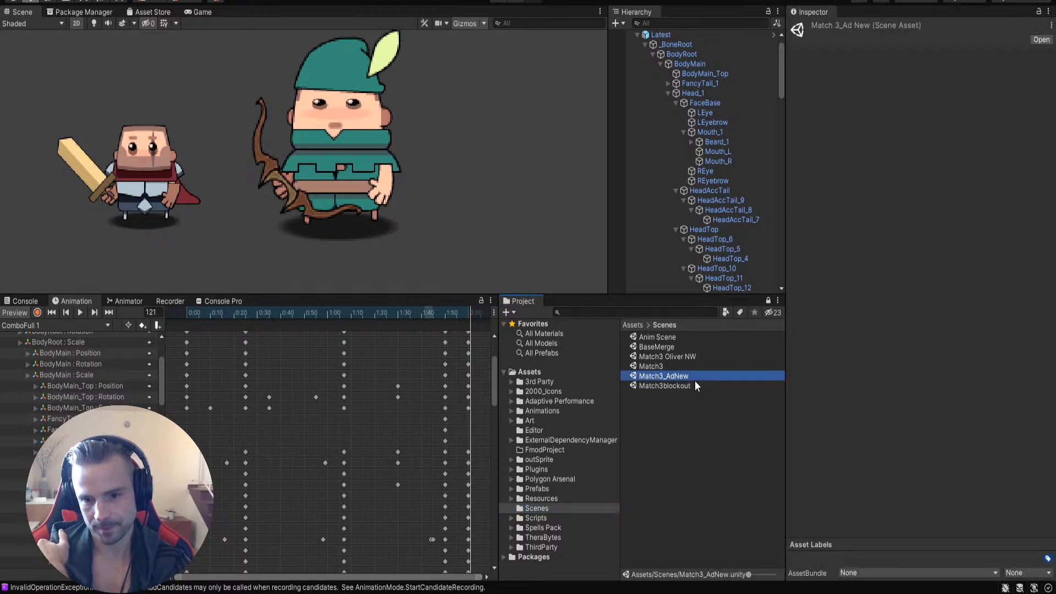
double_click(651, 375)
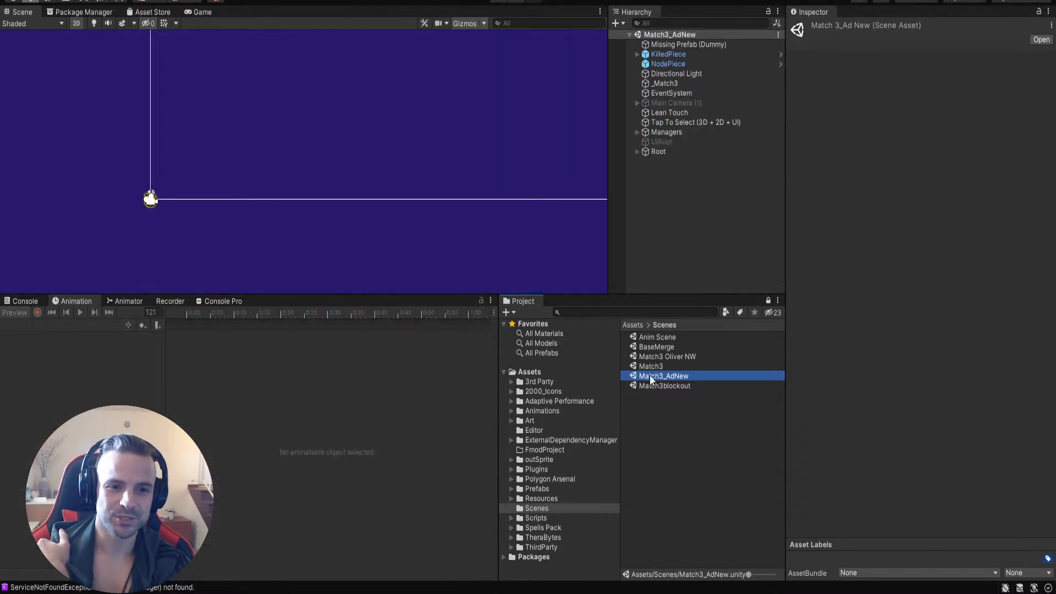
scroll(483, 155, down, 7)
middle_drag(526, 108, 587, 183)
scroll(493, 193, down, 6)
middle_drag(417, 207, 427, 117)
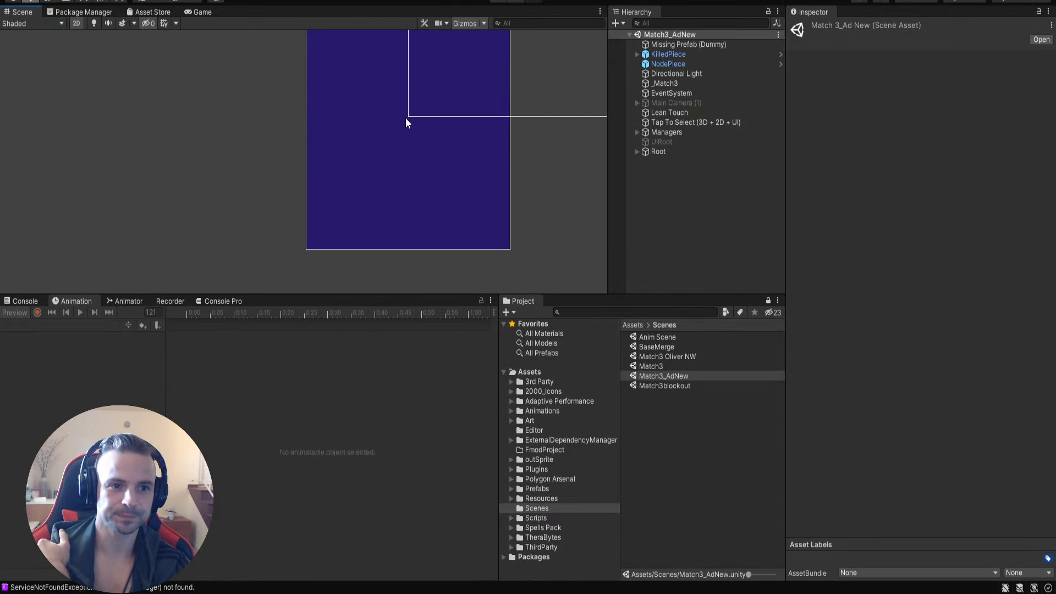
Step: Switch to the Game view, set its aspect to 16:9 Portrait and run the Match3_AdNew scene
click(199, 11)
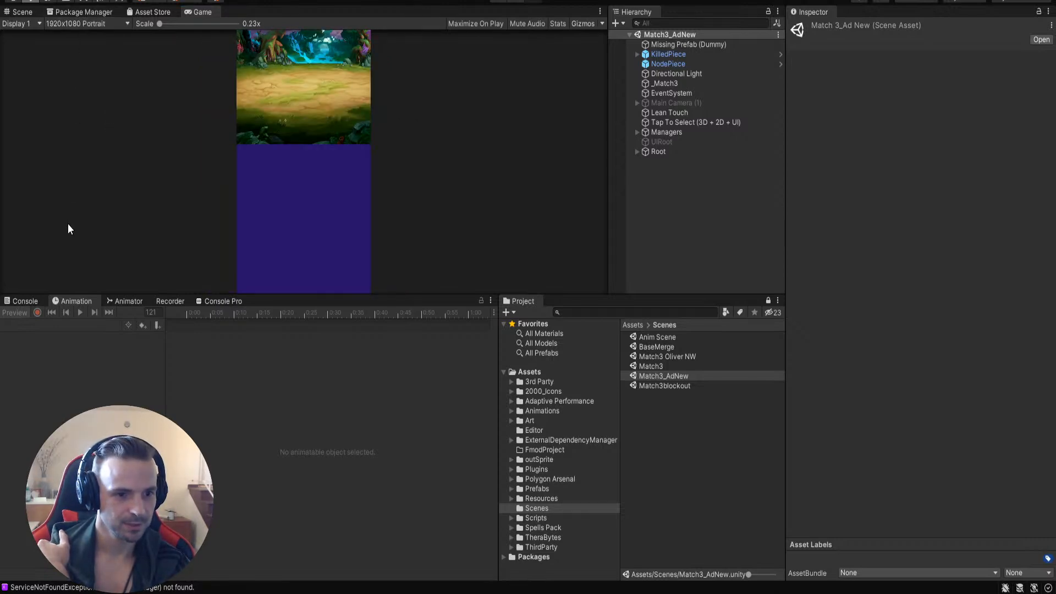
click(94, 207)
click(498, 1)
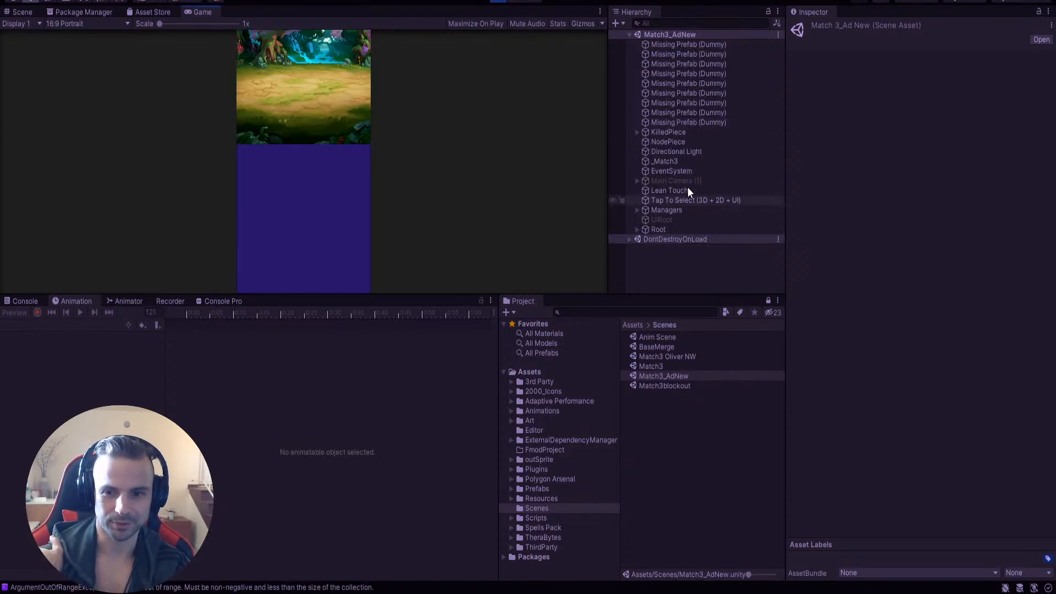
Step: Inspect several Missing Prefab (Dummy) objects in the running scene, then stop play mode
click(687, 93)
click(688, 53)
click(701, 83)
click(703, 112)
click(704, 122)
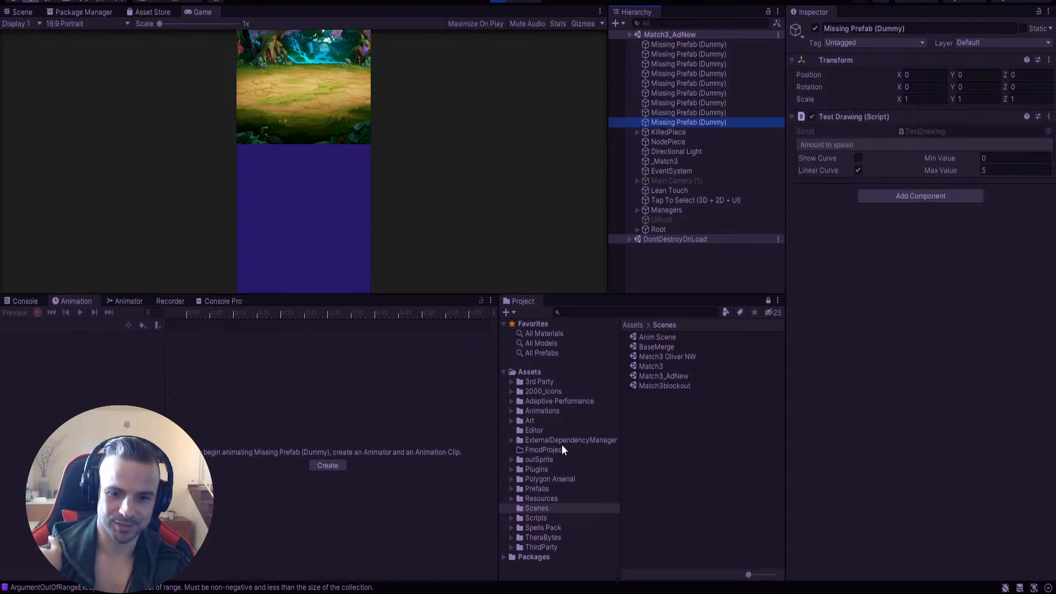
click(674, 47)
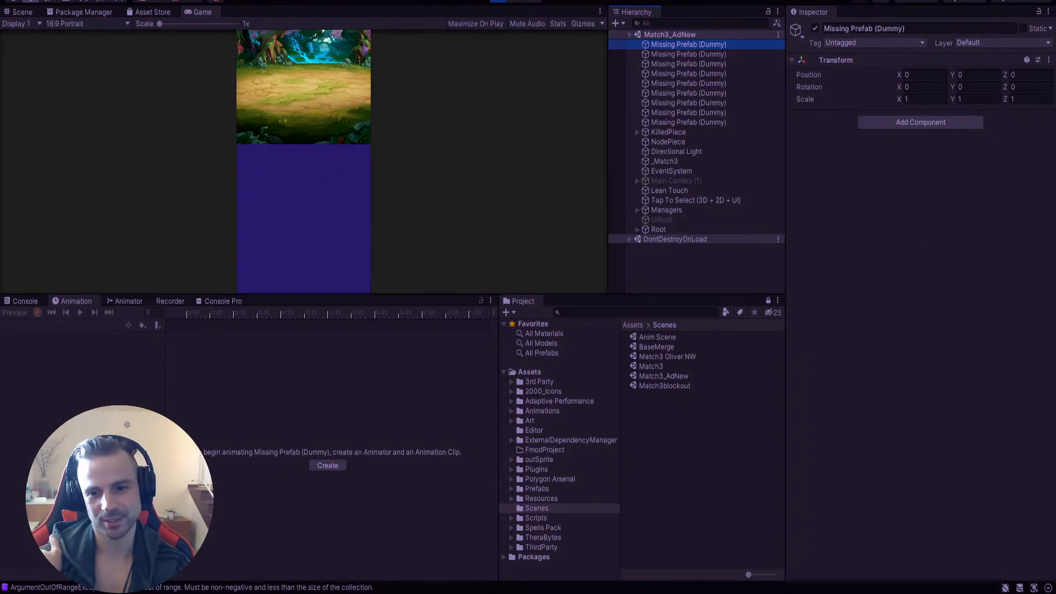
click(501, 1)
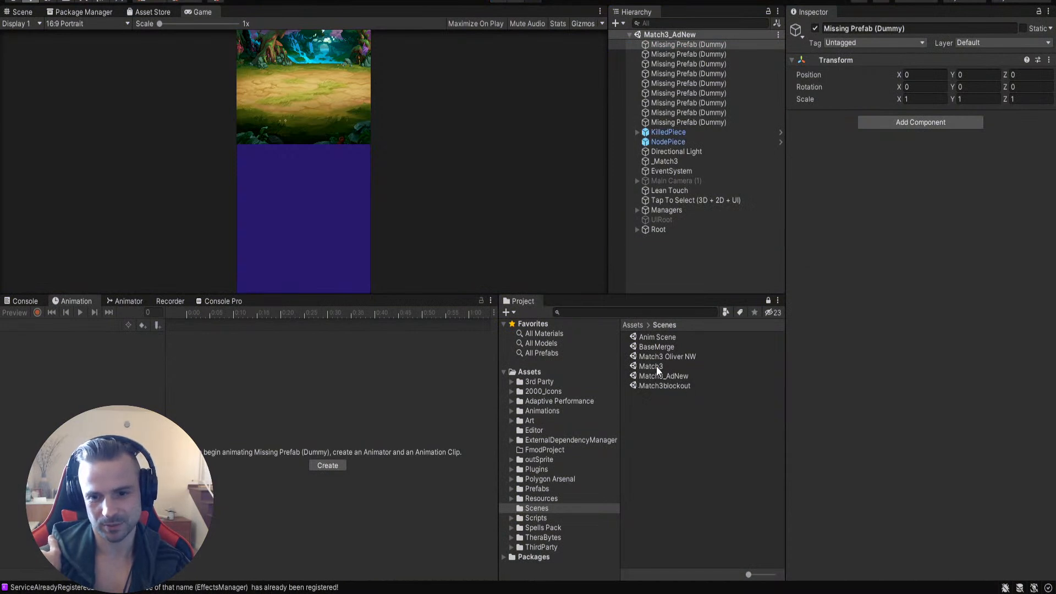
Step: Open the Match3 scene, test it in play mode and stop it
double_click(655, 366)
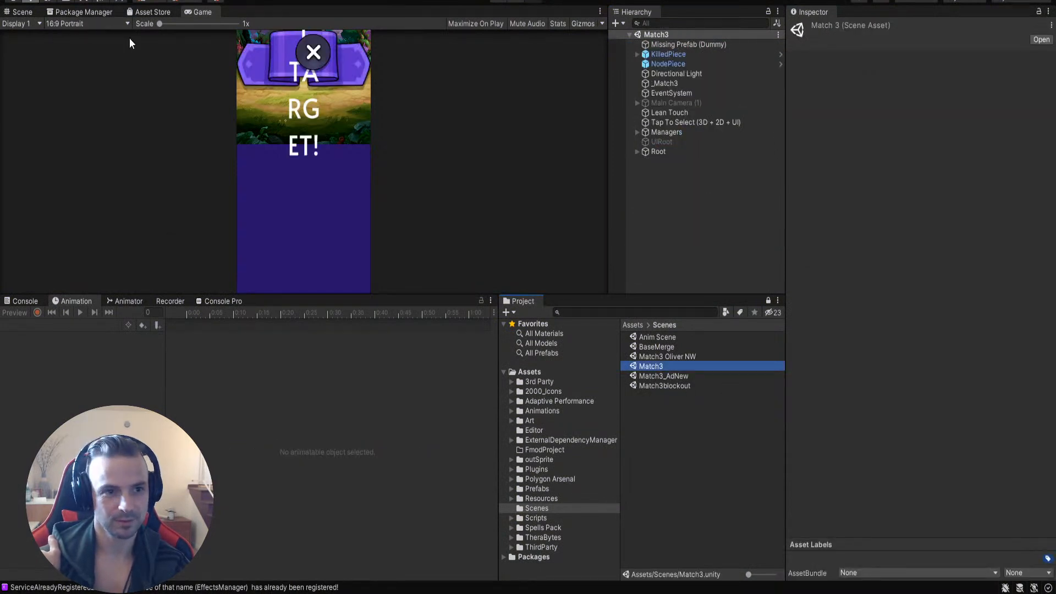
click(521, 4)
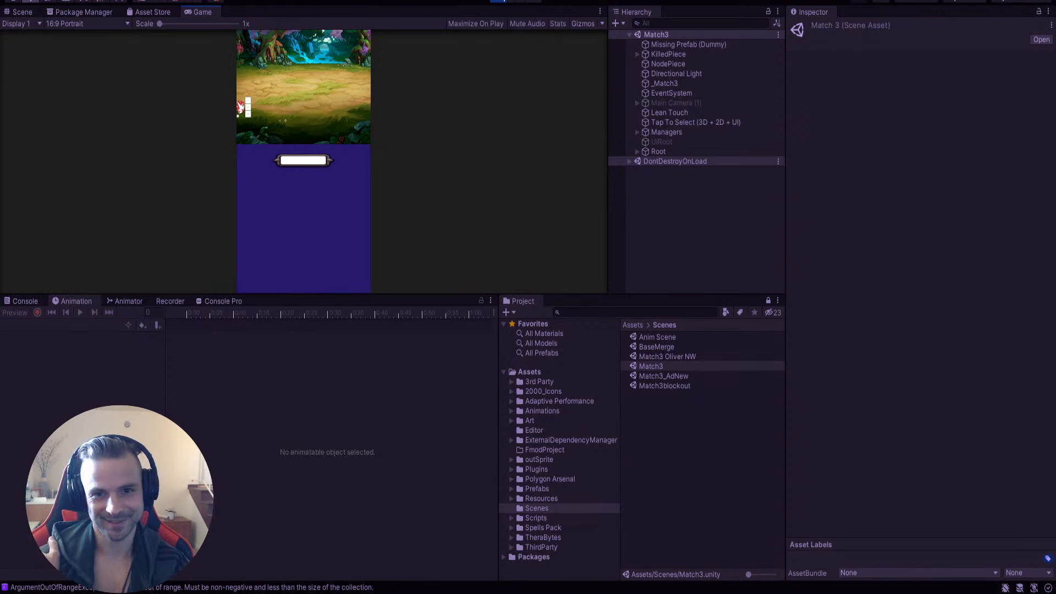
click(498, 1)
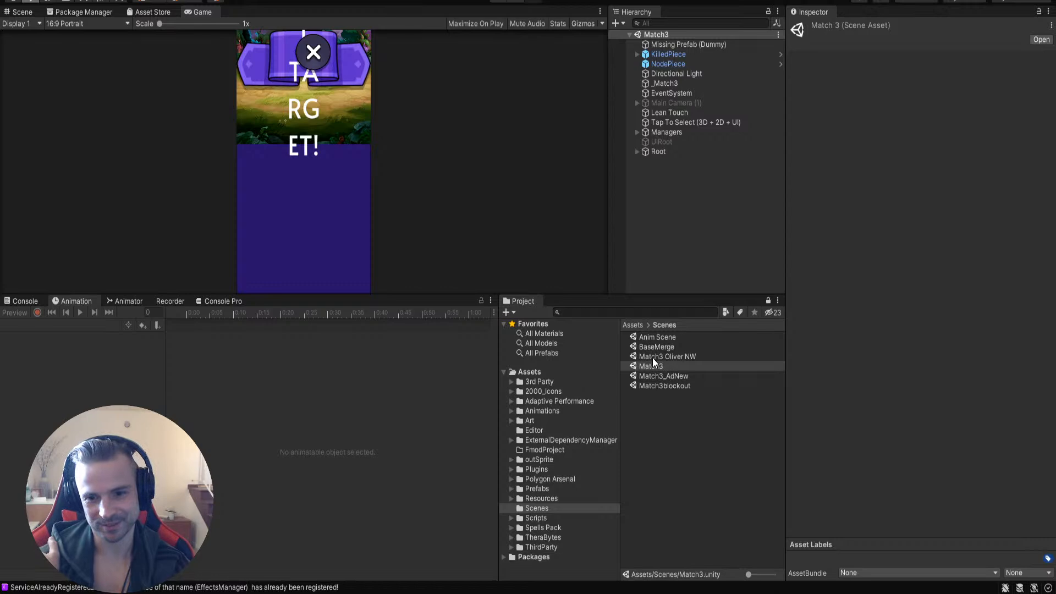
Step: Return to the Scene view and reopen Anim Scene, framing the knight and the archer
click(25, 11)
middle_drag(288, 117, 212, 182)
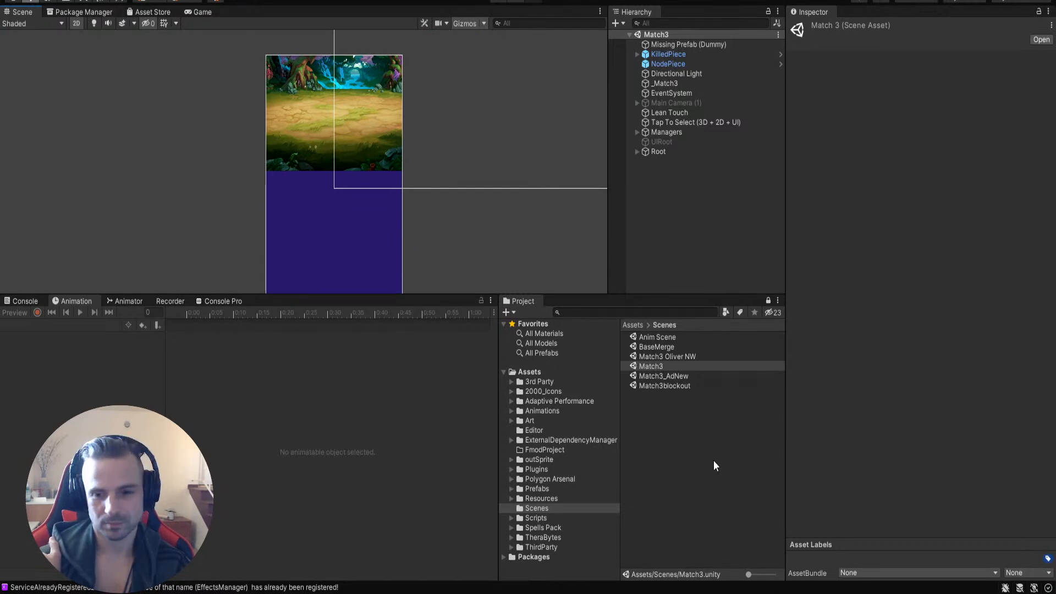
double_click(656, 337)
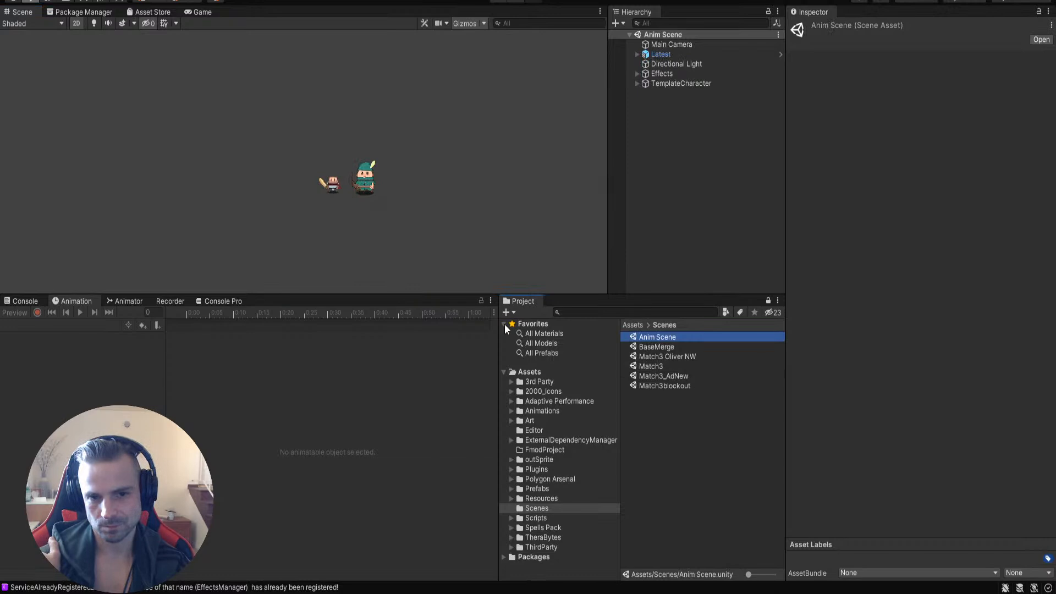
scroll(388, 187, up, 8)
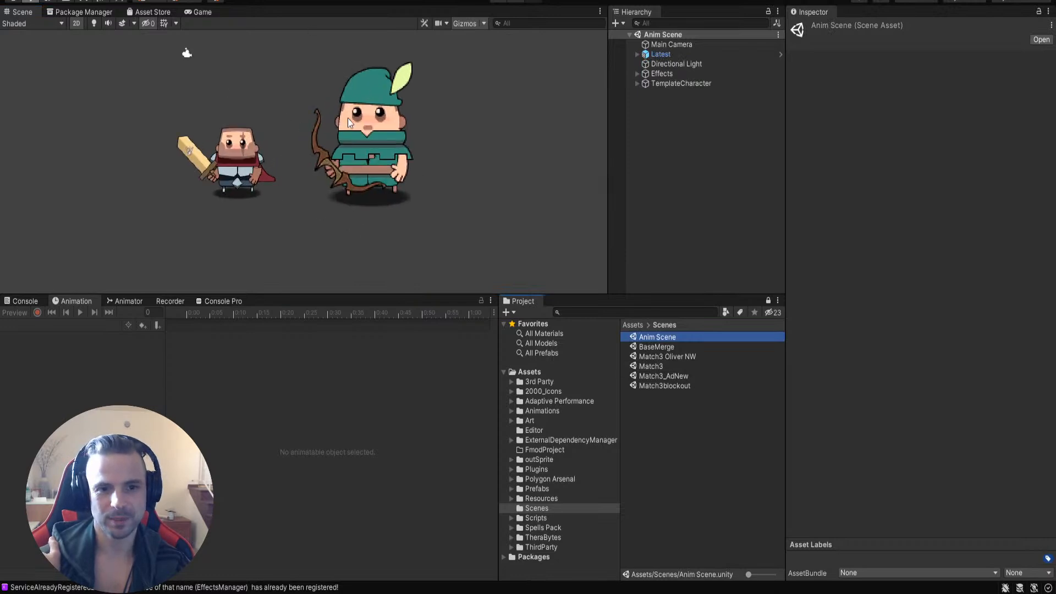
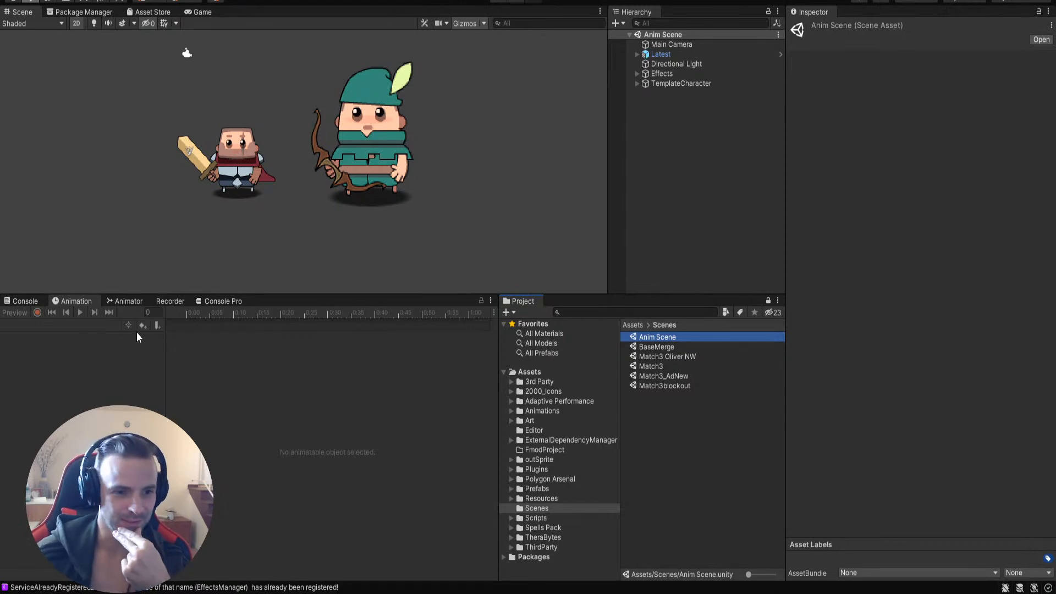
Step: Move the IdleCombat 1 state slightly away from the overlapping states in the Scout controller's Animator graph
click(116, 301)
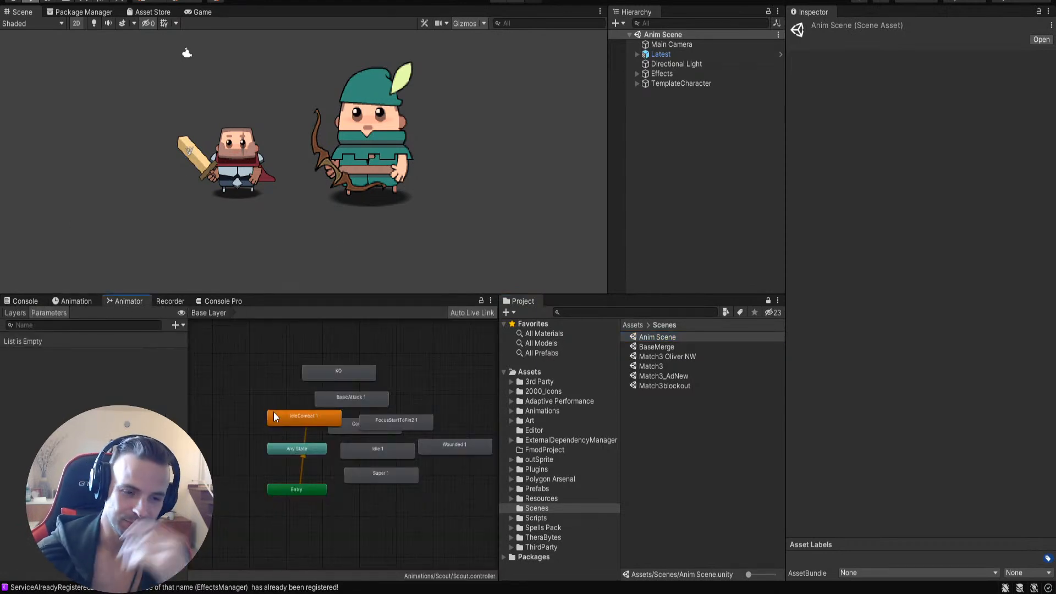
drag(322, 415, 295, 412)
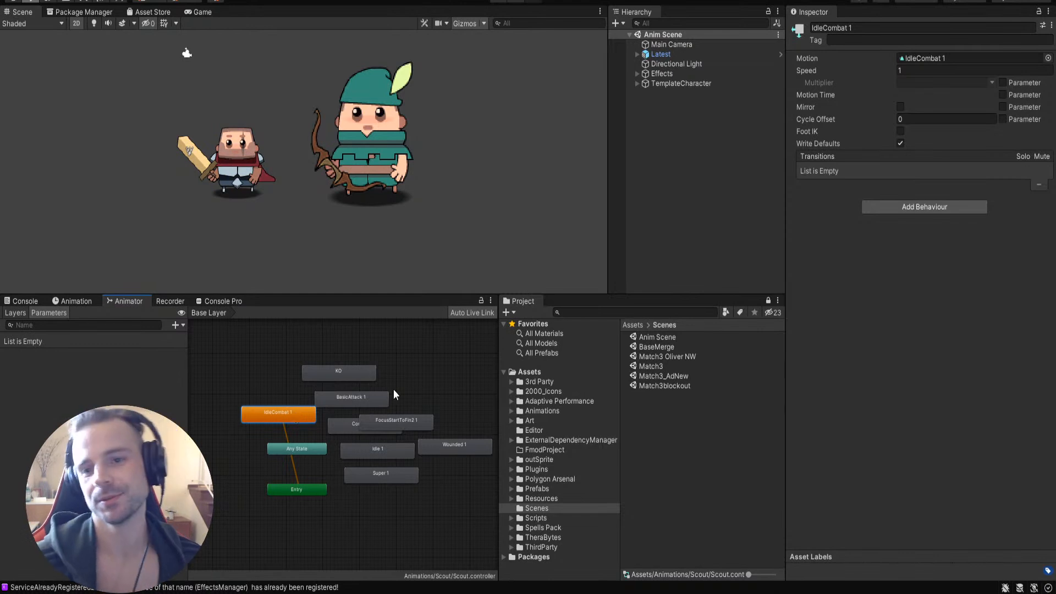
Step: Add the Scout Variant prefab from the Prefabs/Characters folder to the scene and move it along X to about 2.42
click(694, 203)
click(669, 55)
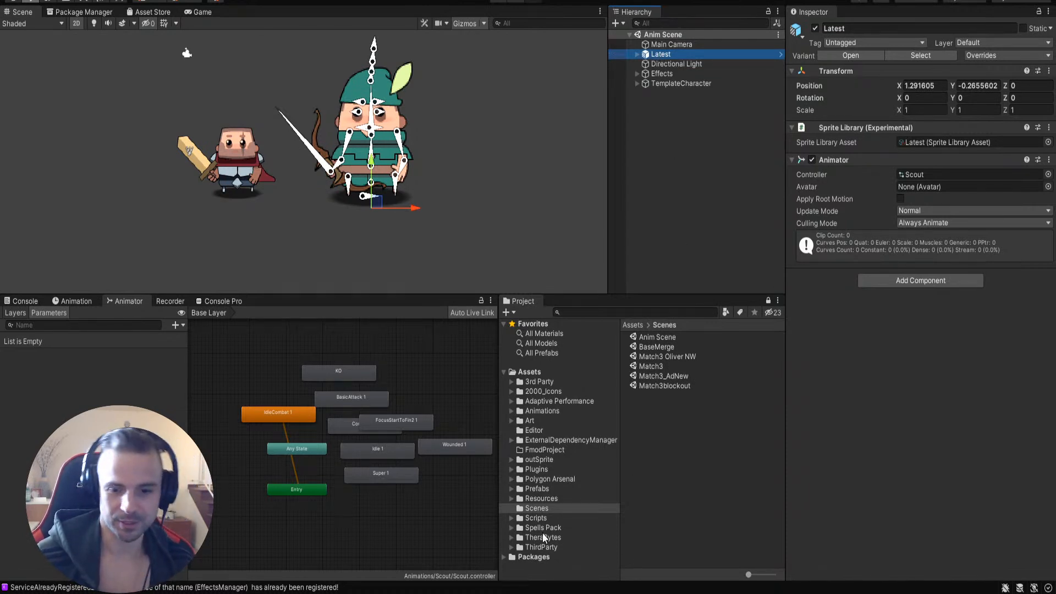
click(542, 499)
click(541, 489)
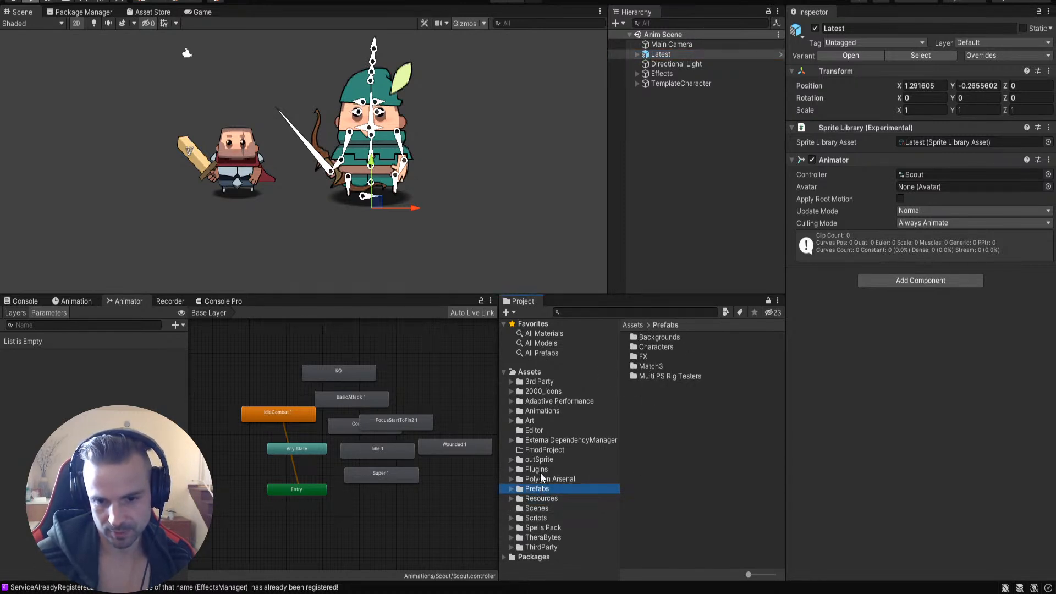
double_click(646, 346)
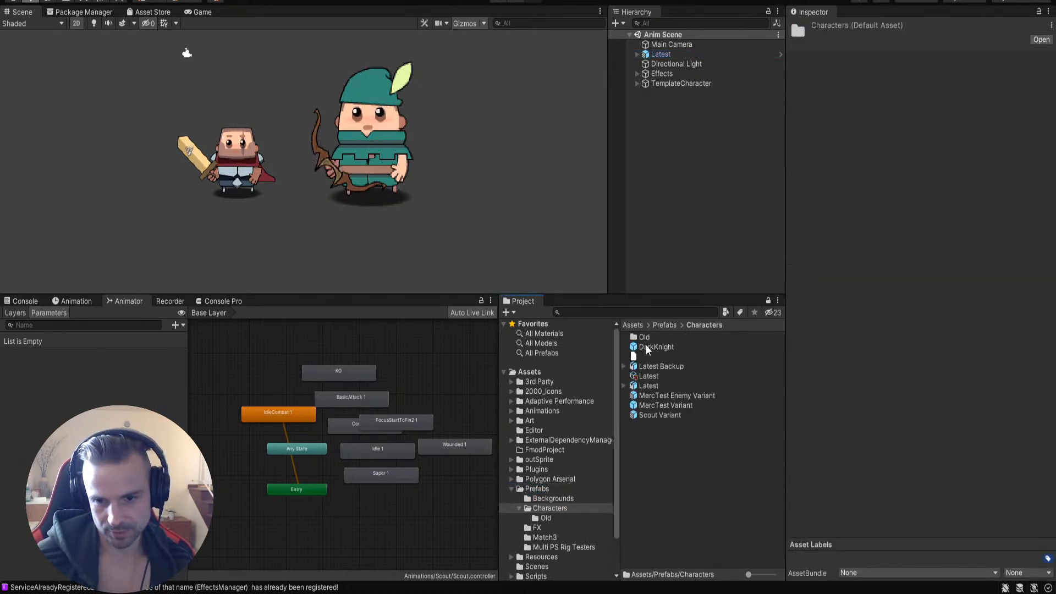
click(655, 415)
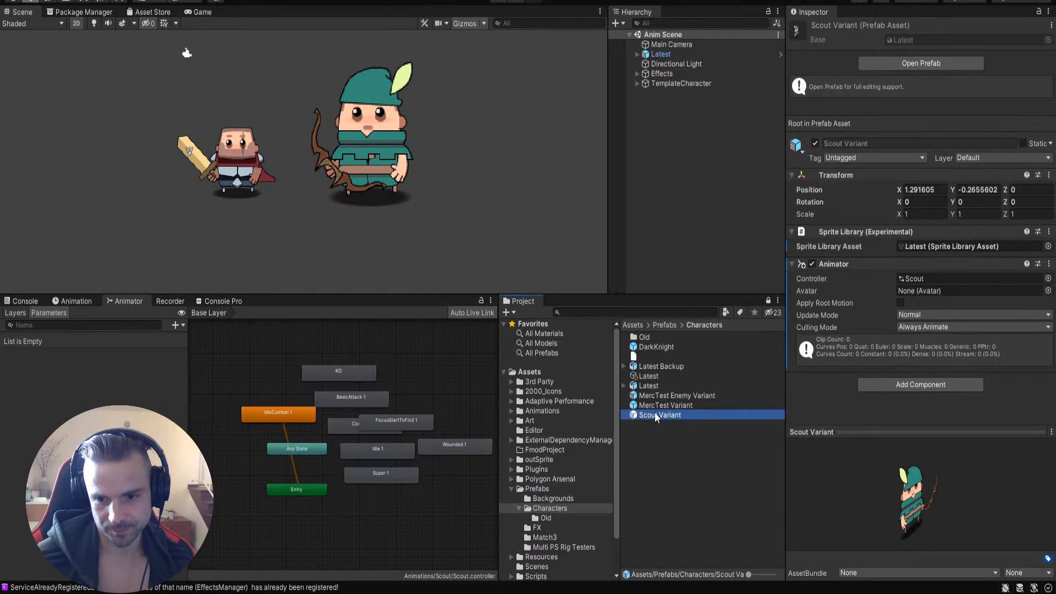
drag(653, 416, 679, 220)
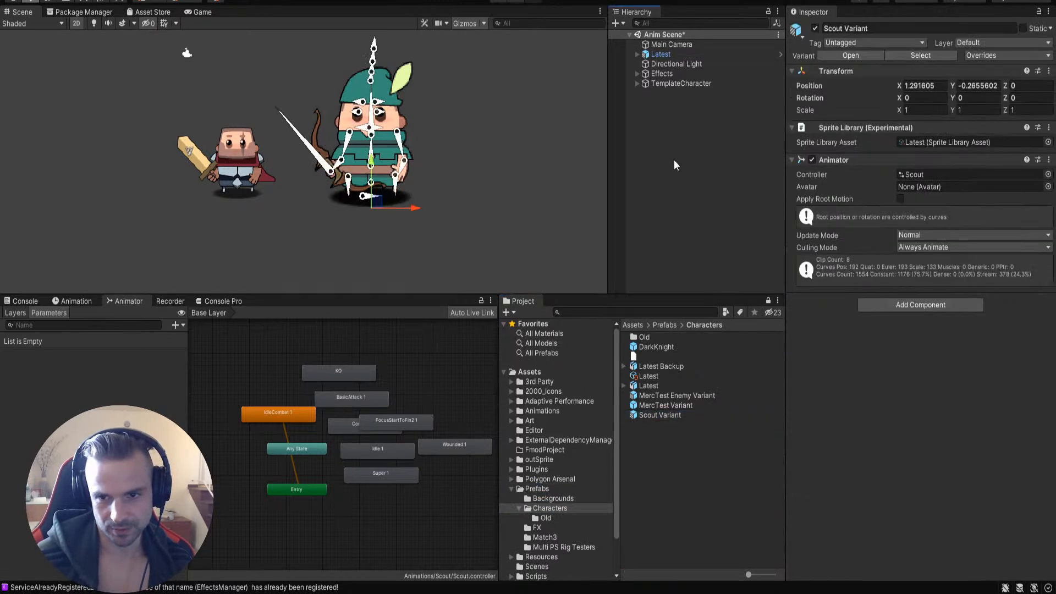
drag(413, 214, 526, 209)
Step: Switch the Scout Variant to the ComboFull 1 clip, preview its playback, and return to frame 0
click(81, 302)
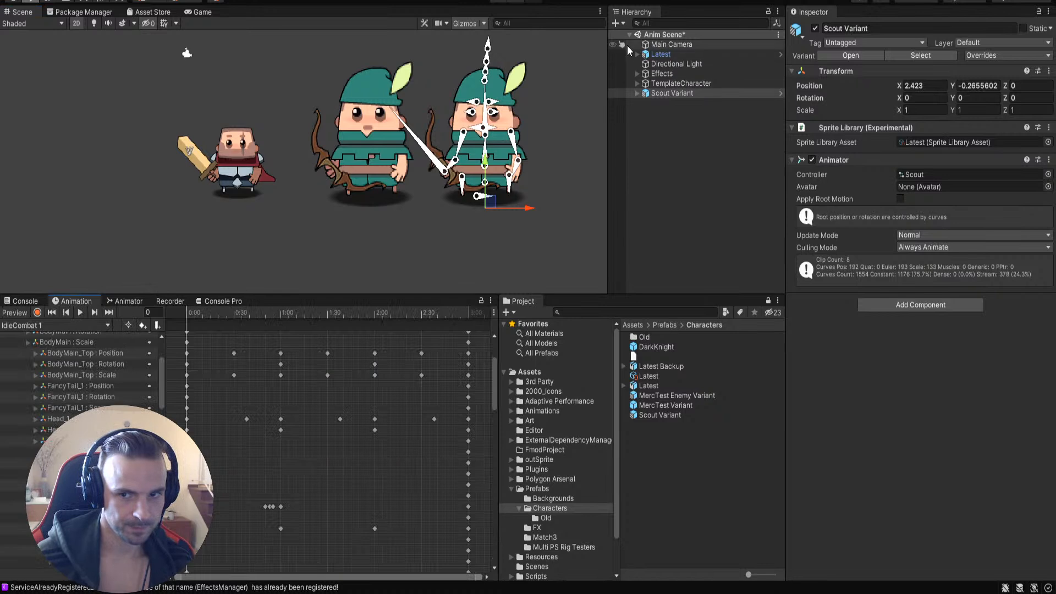
scroll(245, 379, down, 1)
scroll(245, 379, up, 2)
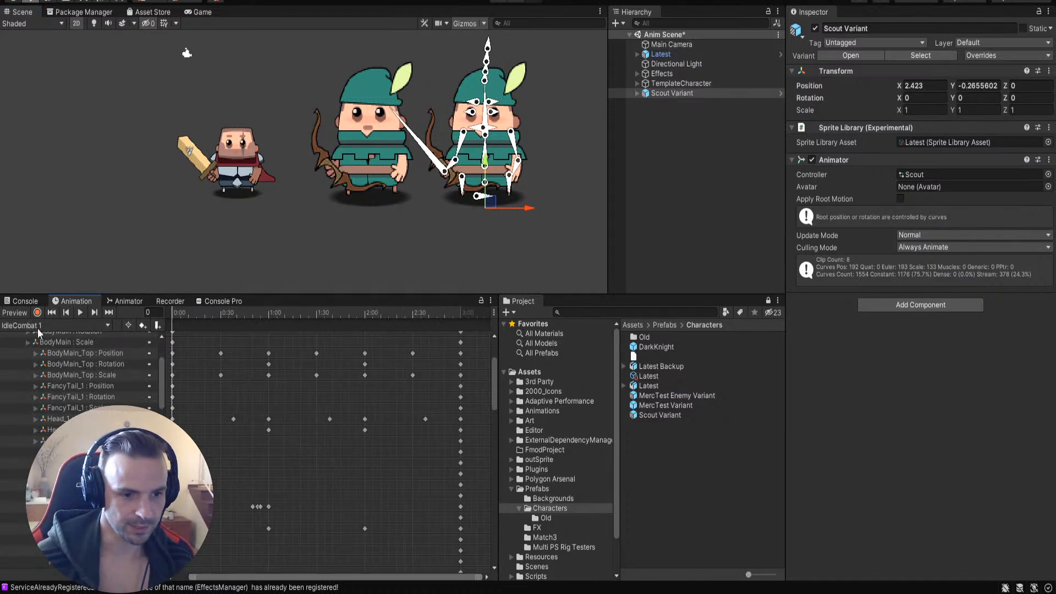
click(66, 351)
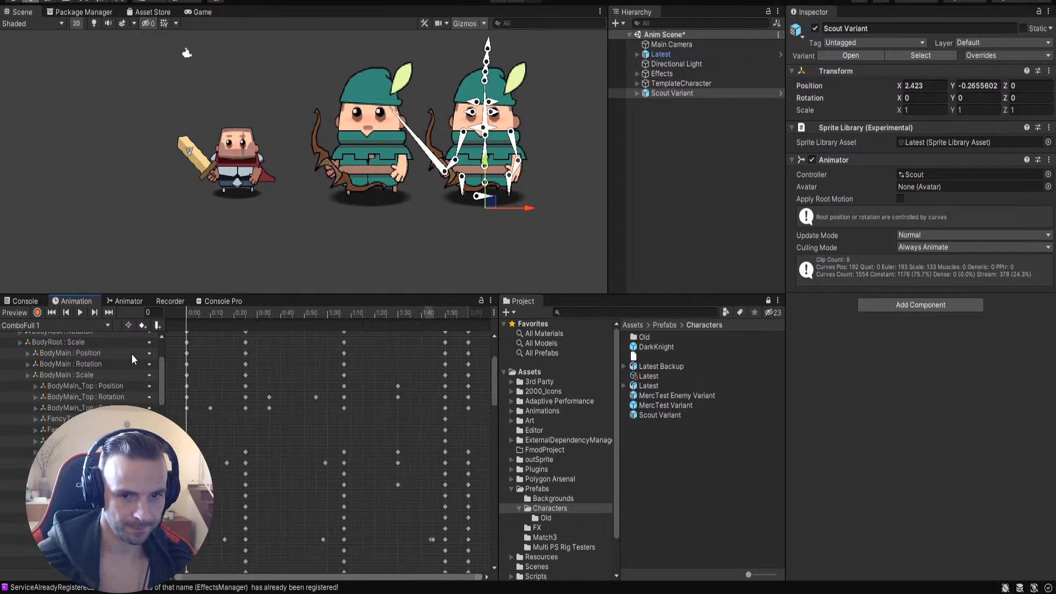
click(80, 313)
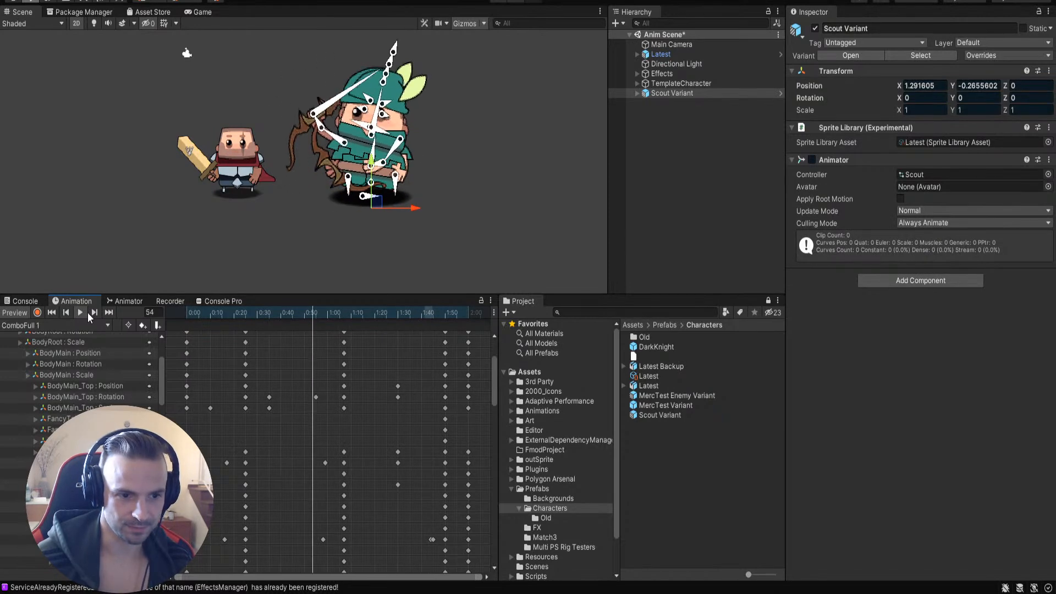
click(83, 315)
drag(313, 314, 179, 313)
scroll(298, 423, down, 3)
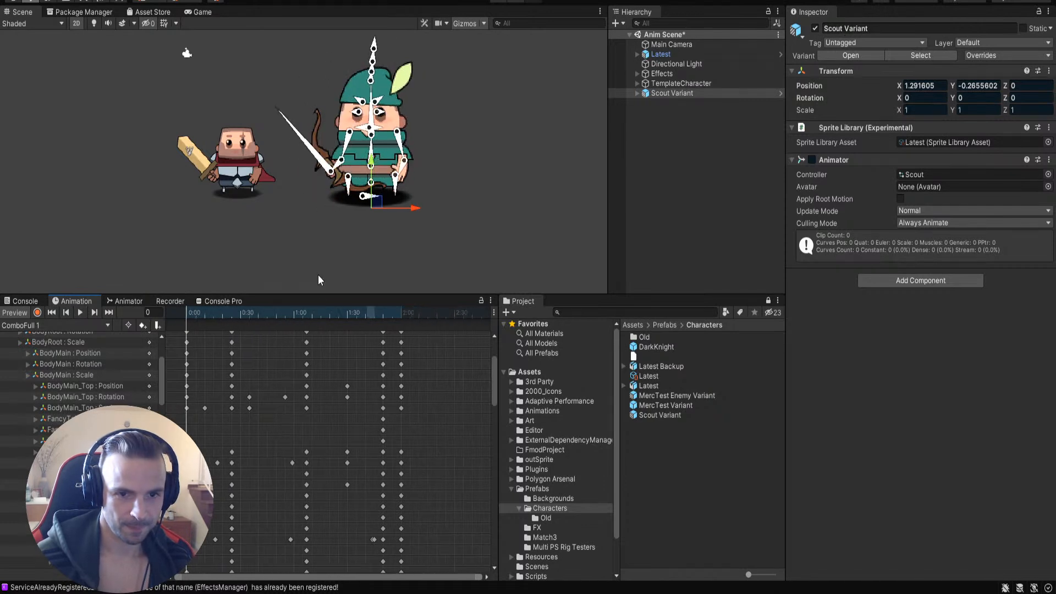
Step: Try moving the Scout Variant along X to about 3.18 and replay the ComboFull 1 clip
drag(411, 209, 604, 209)
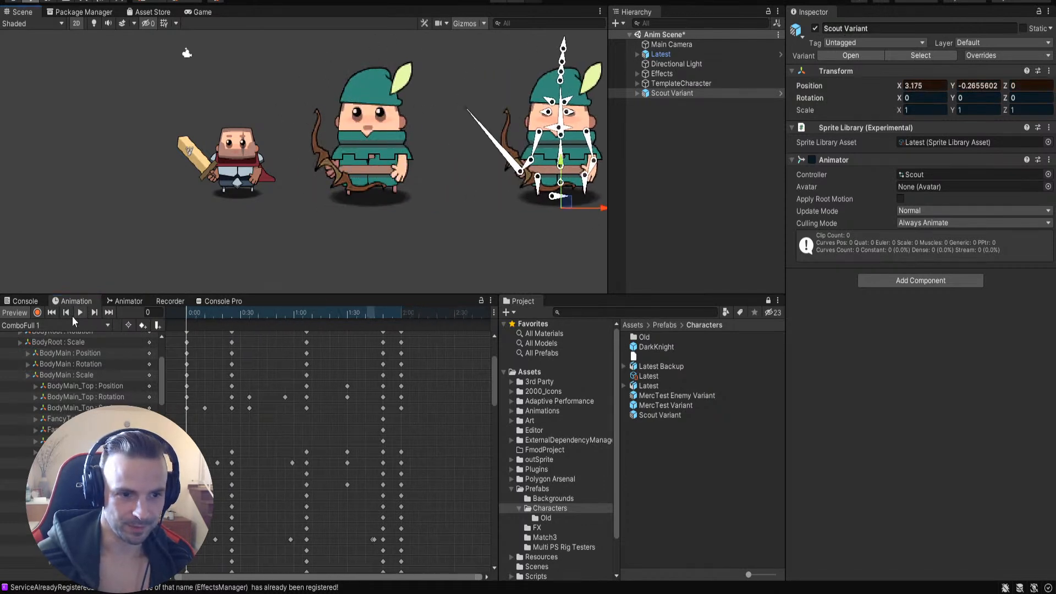
click(83, 313)
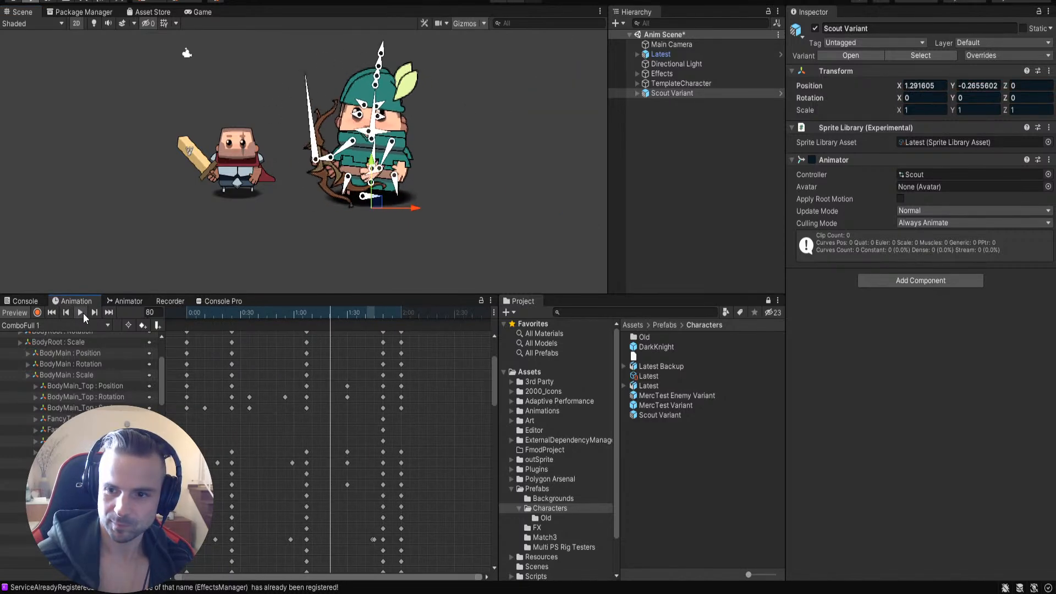
Step: Enable Apply Root Motion on the Scout Variant's Animator, move it along X to about 3.11 and replay ComboFull 1
click(901, 199)
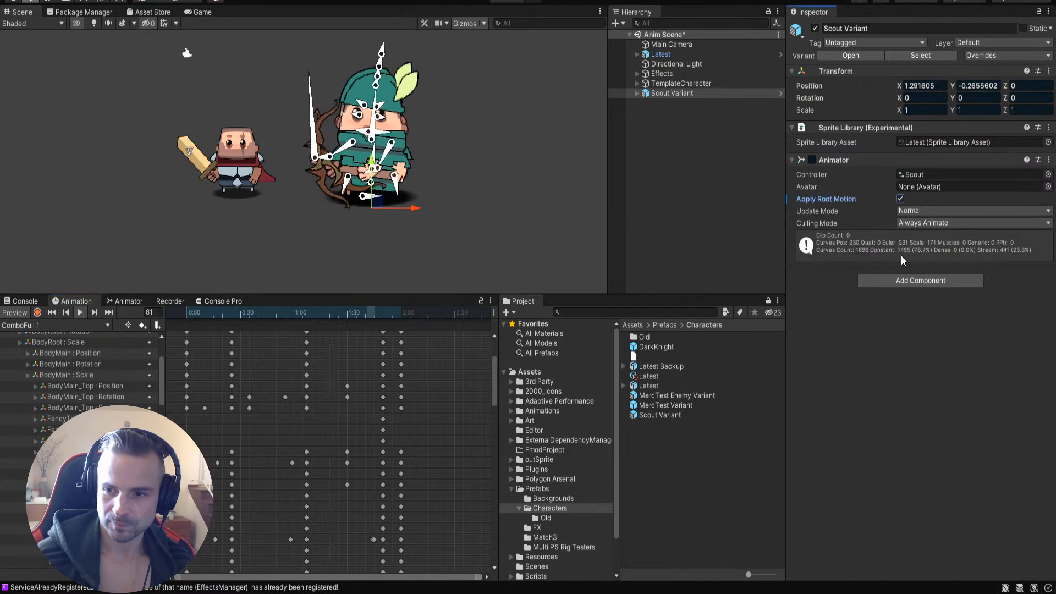
click(80, 312)
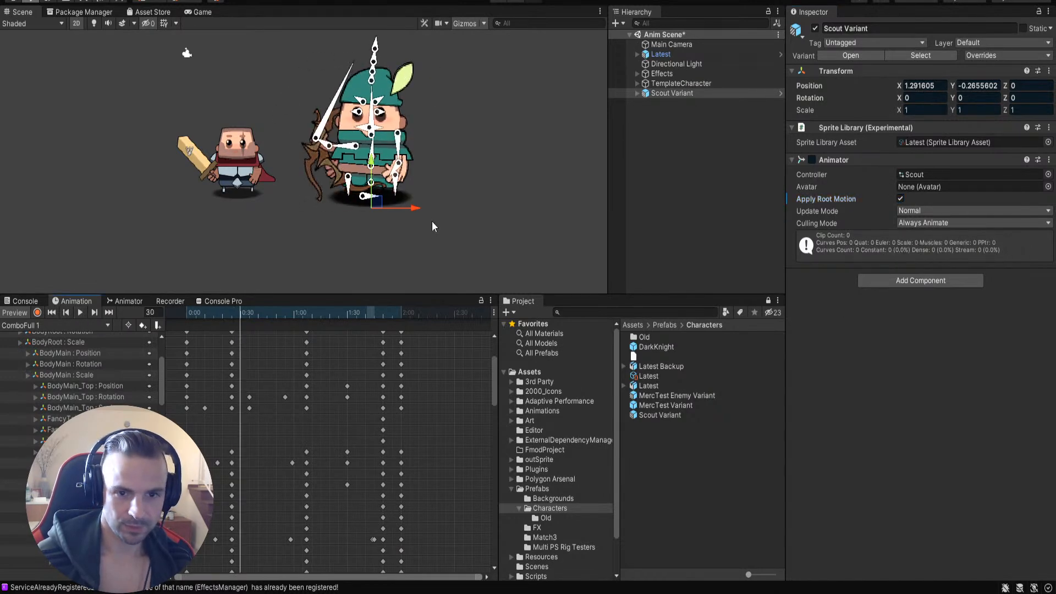
drag(418, 212, 599, 211)
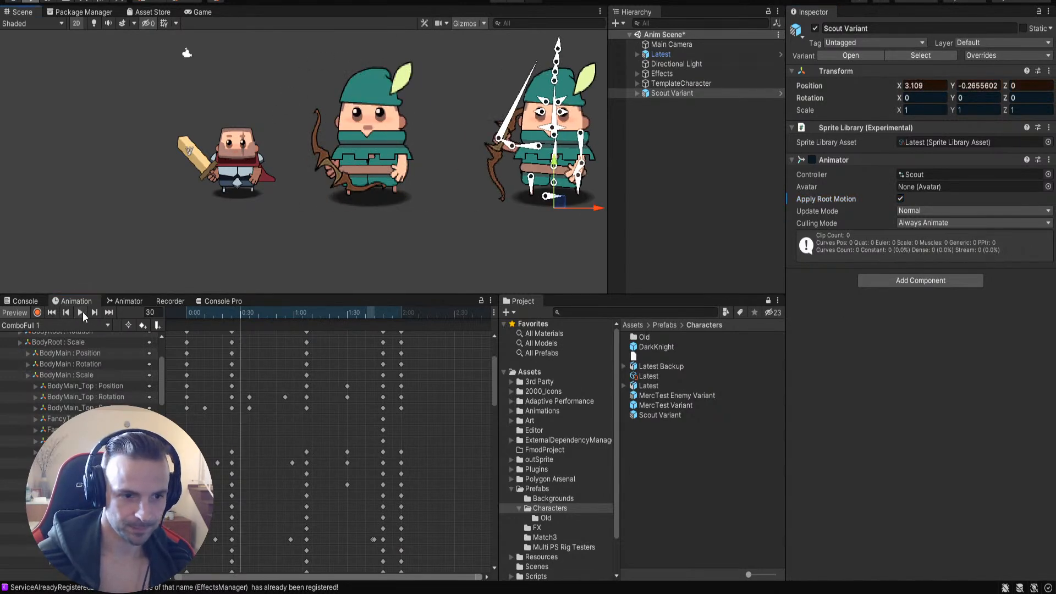
click(81, 313)
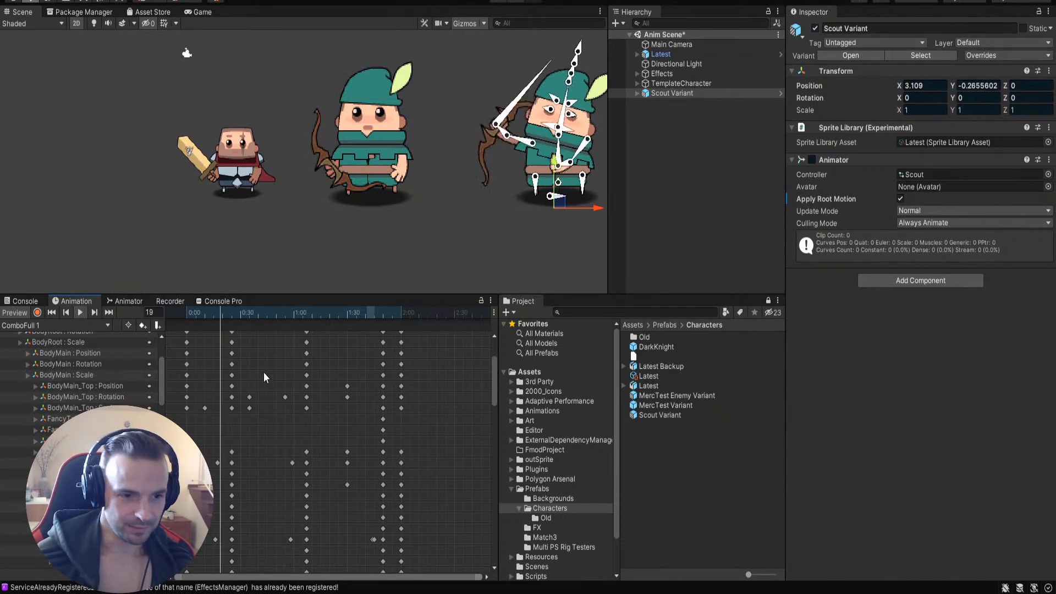
Step: Stop the preview and delete the Scout Variant : Position track from the ComboFull 1 clip
click(81, 311)
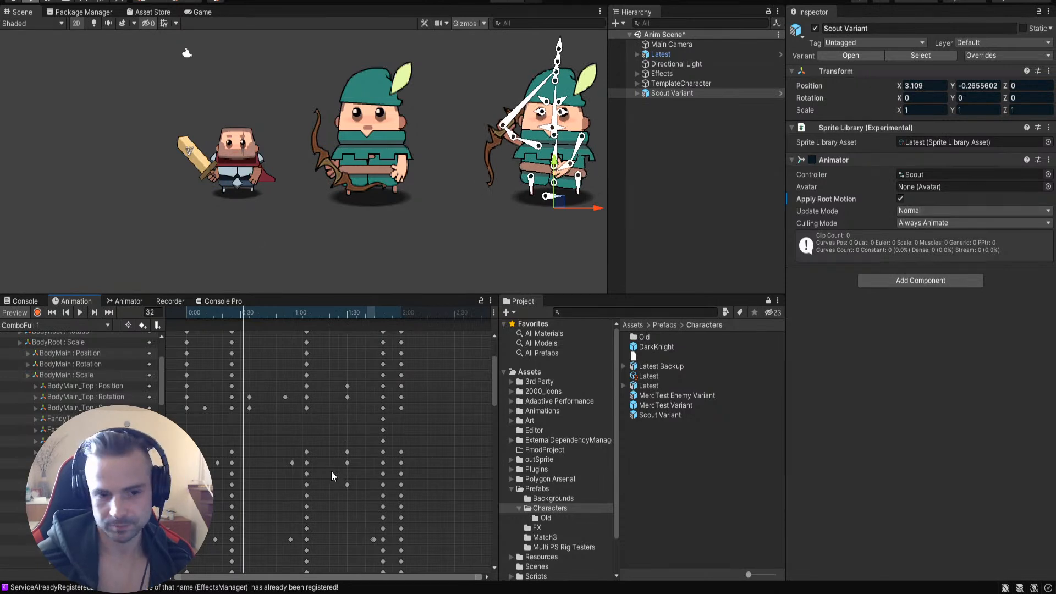
scroll(322, 450, up, 2)
scroll(322, 450, up, 4)
scroll(260, 455, down, 6)
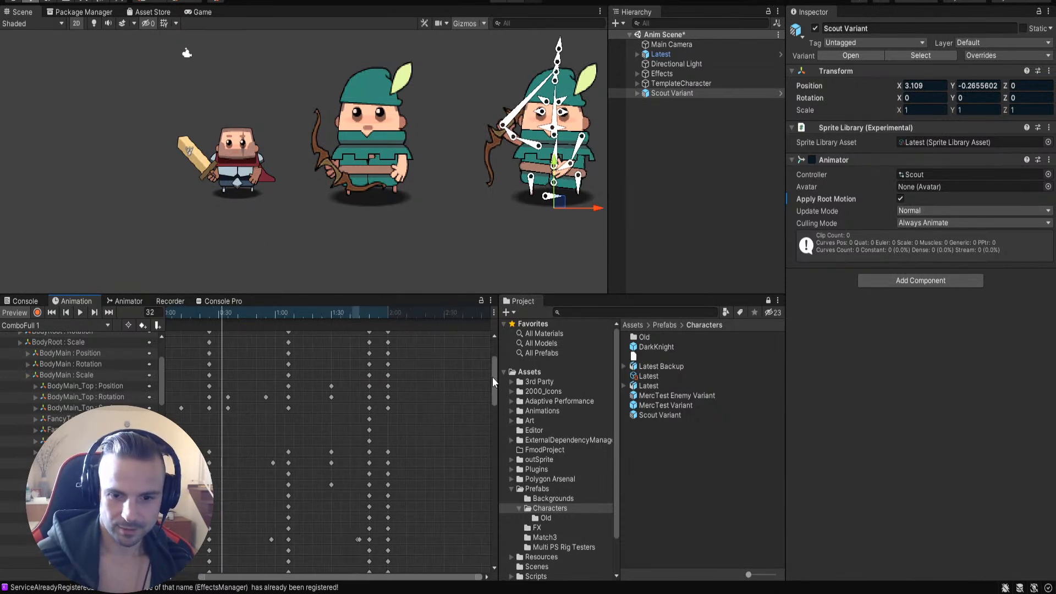
drag(491, 379, 489, 316)
drag(264, 577, 241, 581)
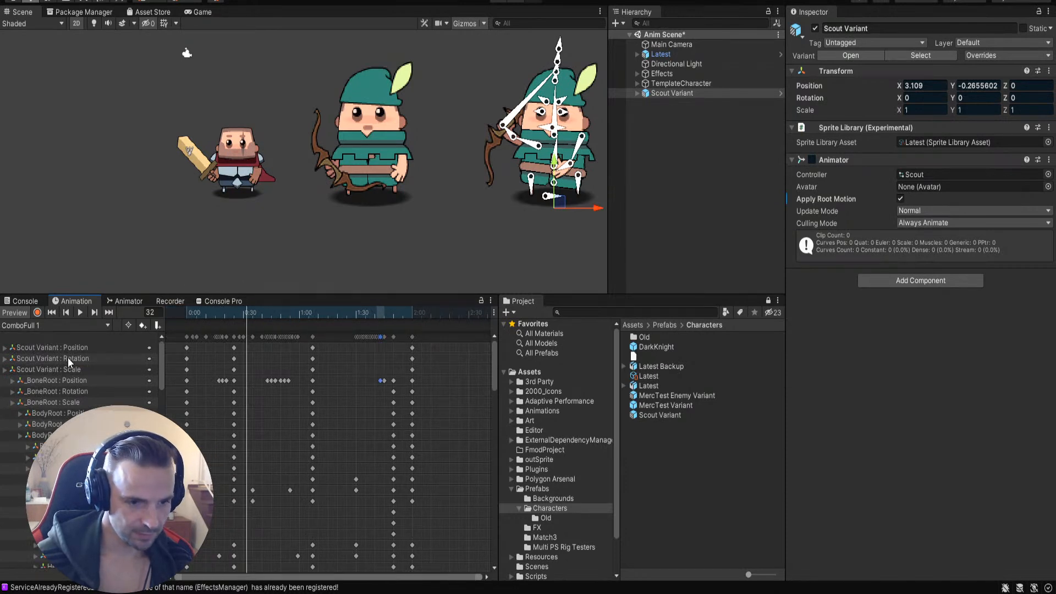
click(187, 348)
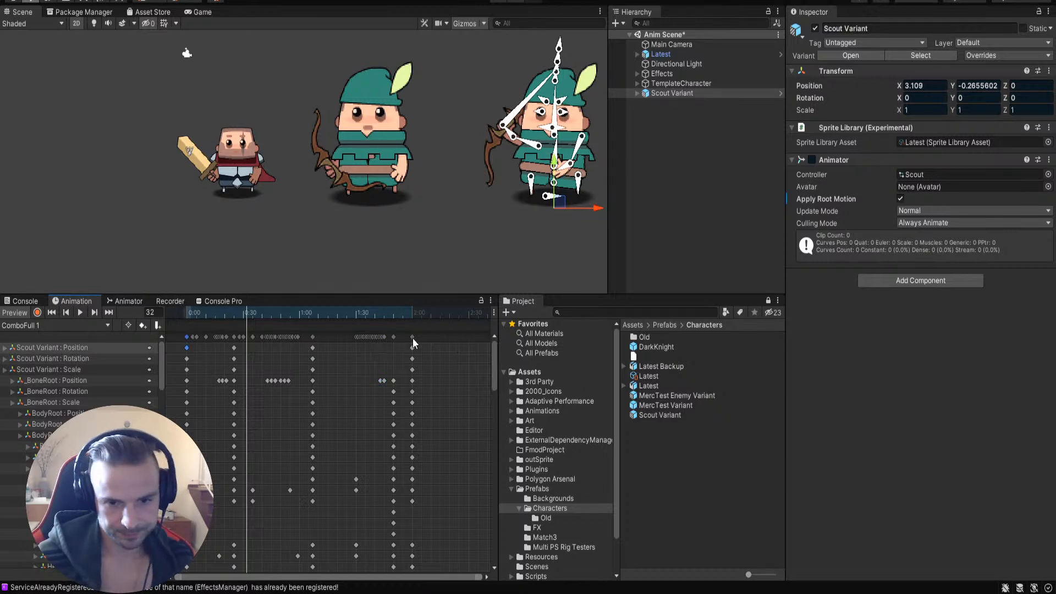
click(36, 348)
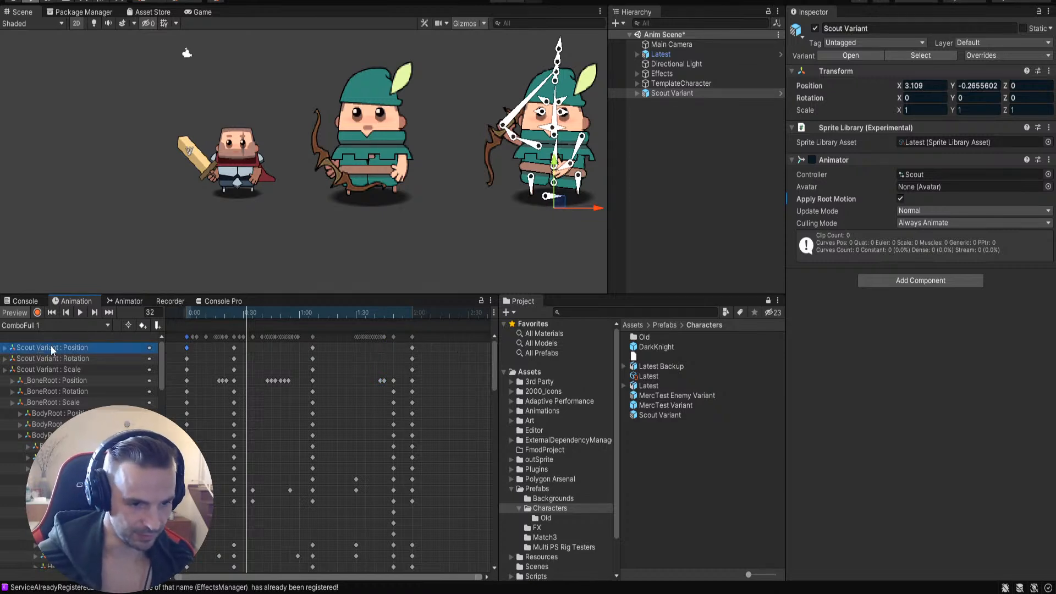
key(Delete)
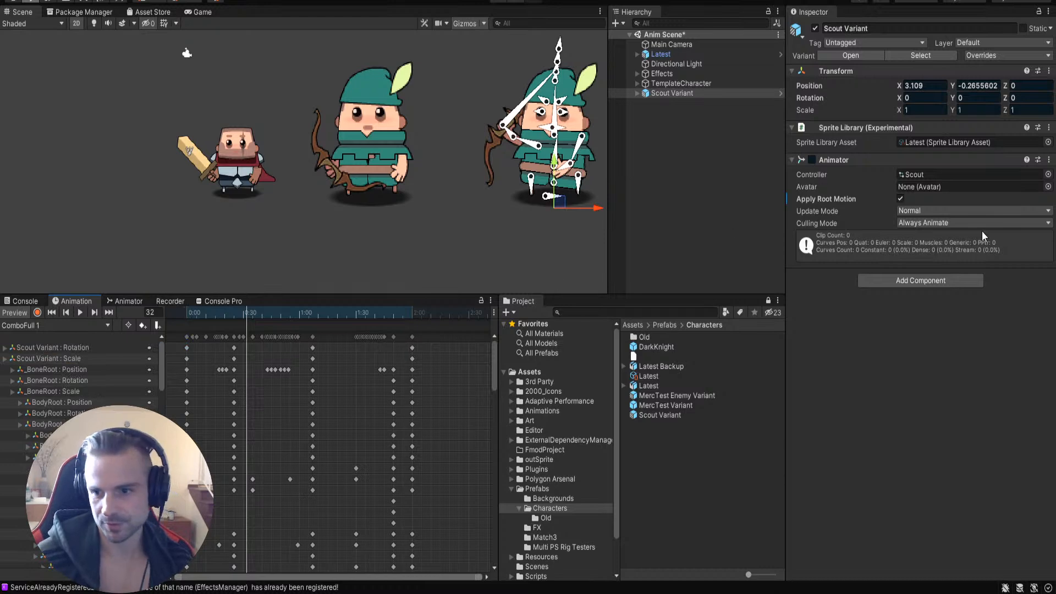
Step: Disable Apply Root Motion on the Scout Variant's Animator, move it along X to about 2.84 and replay ComboFull 1
click(900, 198)
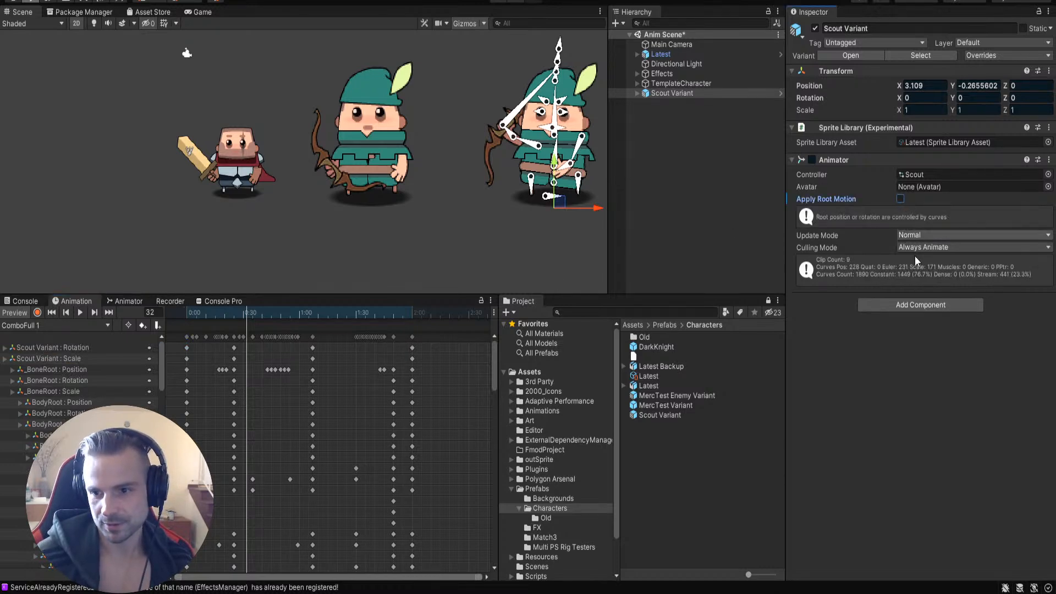
click(80, 312)
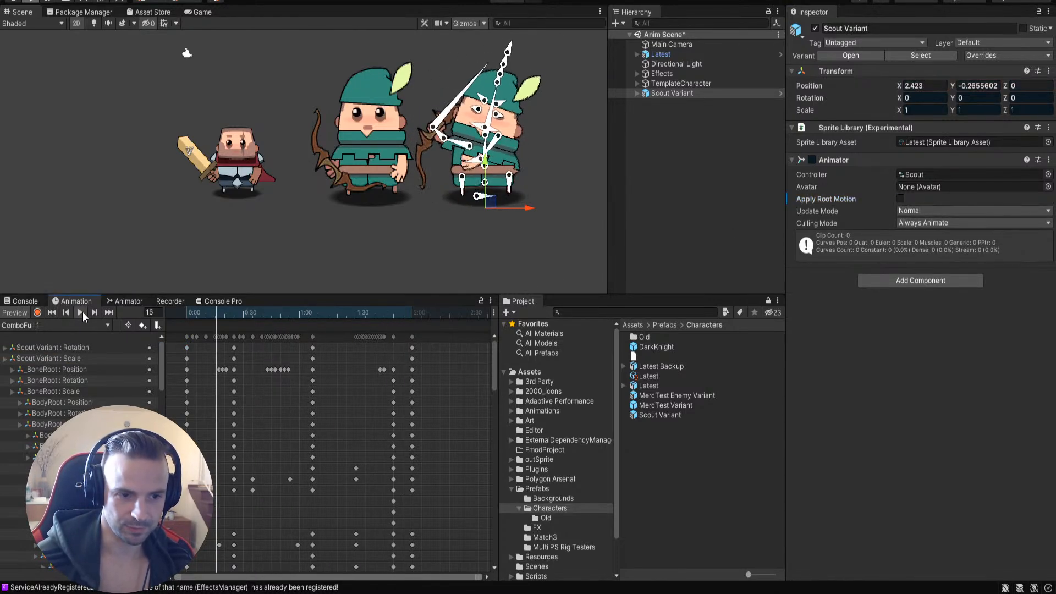
click(82, 312)
drag(522, 208, 564, 208)
click(82, 312)
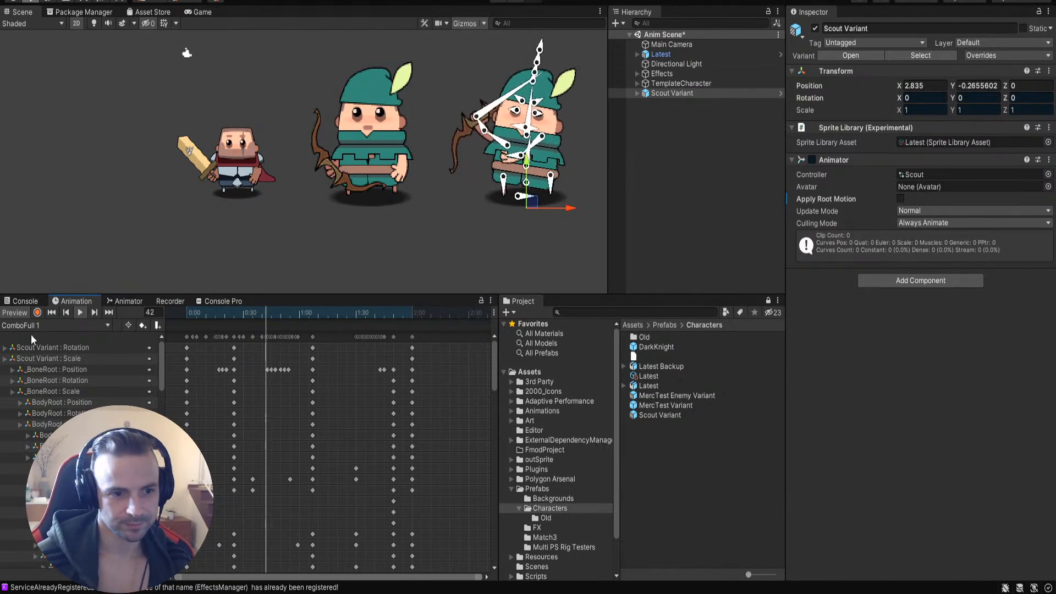
click(82, 312)
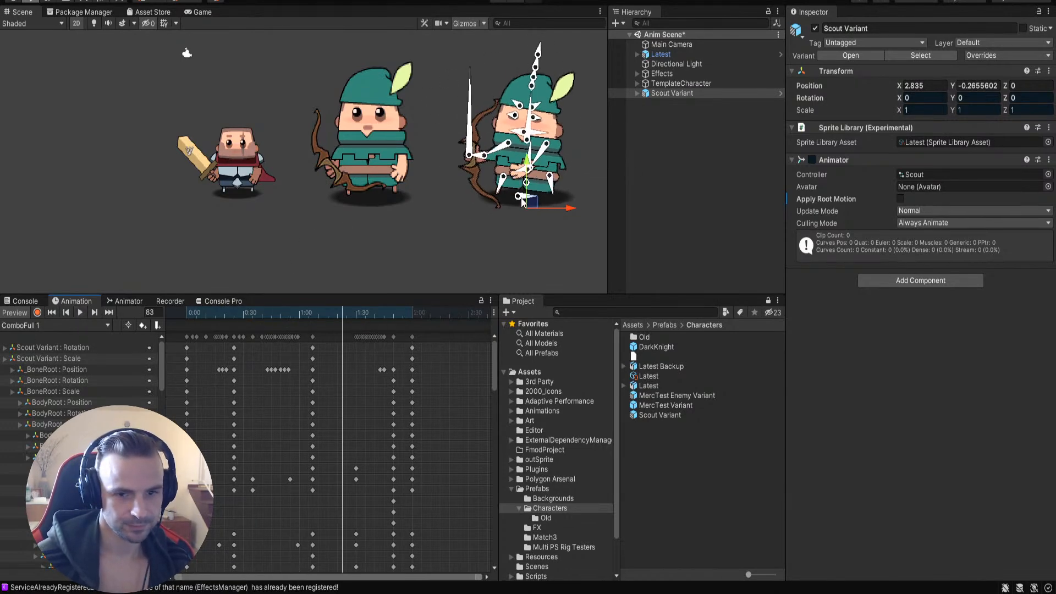
Step: Delete the Latest character from the scene and set the Scout Variant's position to X 0, Y 0
click(662, 54)
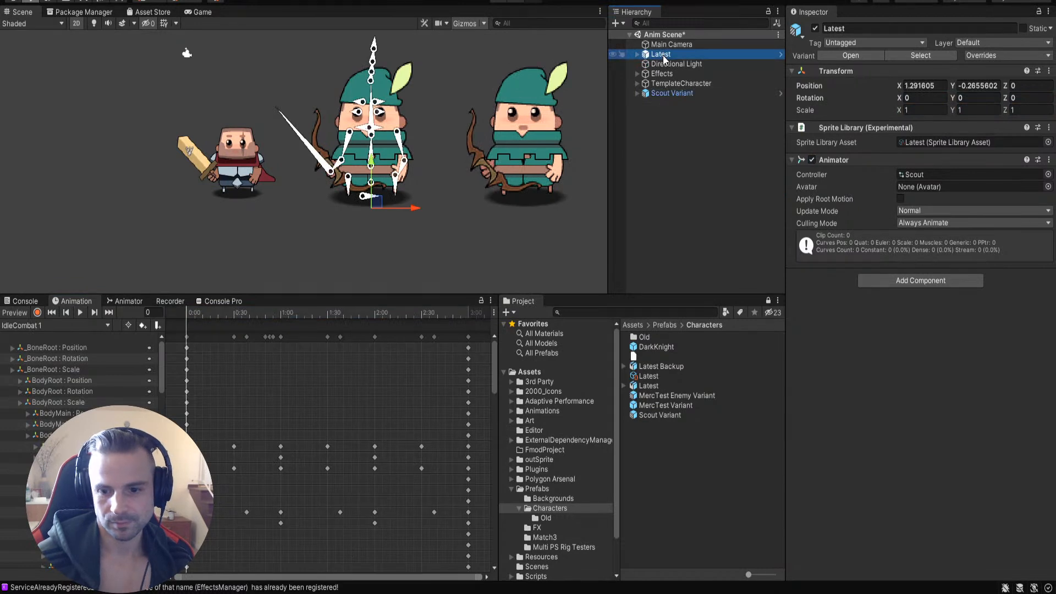
key(Delete)
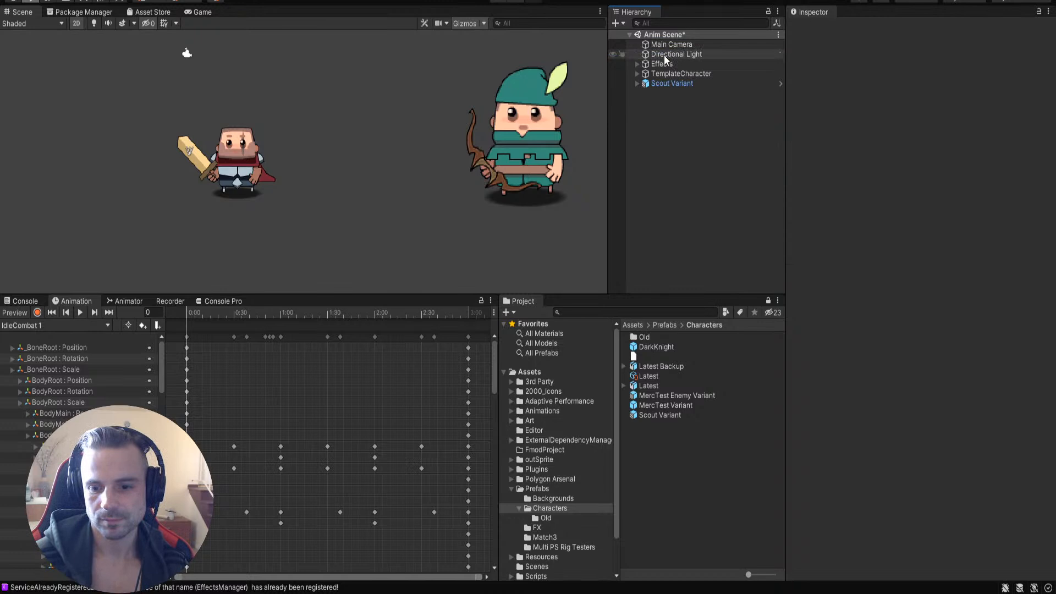
click(668, 83)
drag(571, 215, 422, 216)
click(918, 86)
text(0)
key(Tab)
text(0)
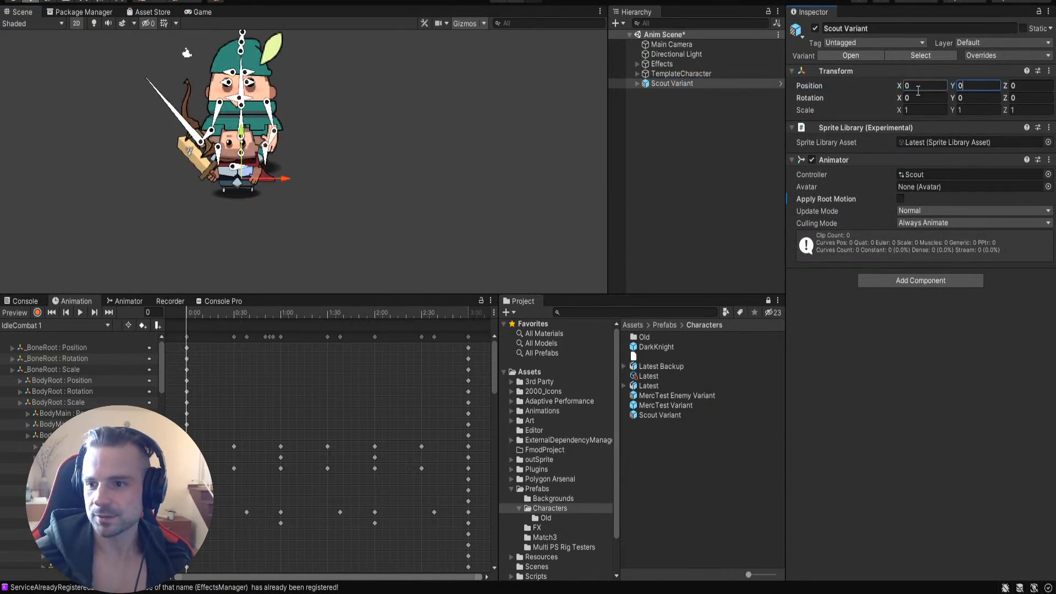
drag(287, 178, 619, 182)
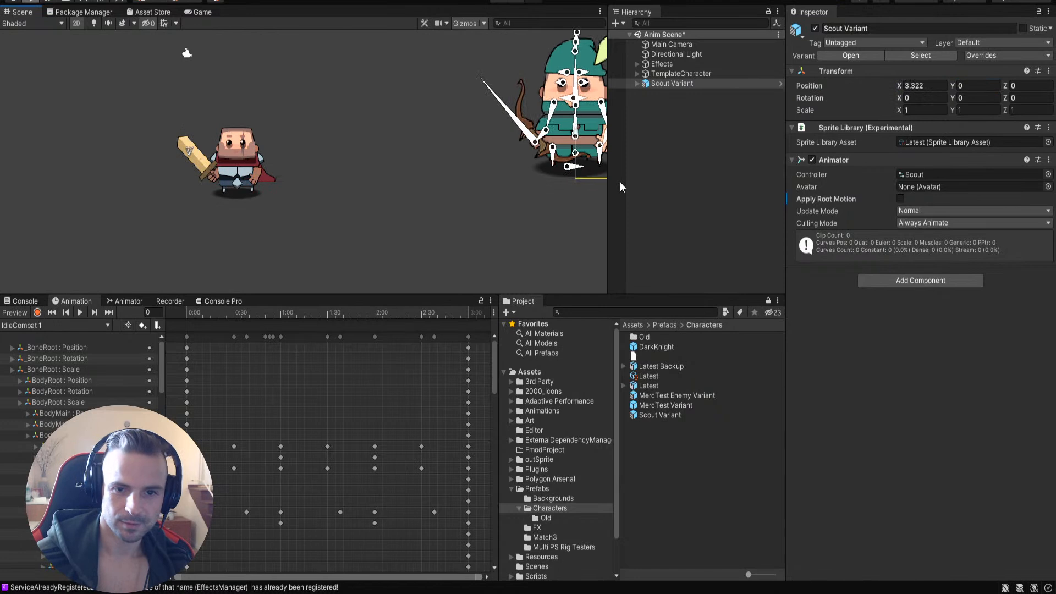
key(ctrl+z)
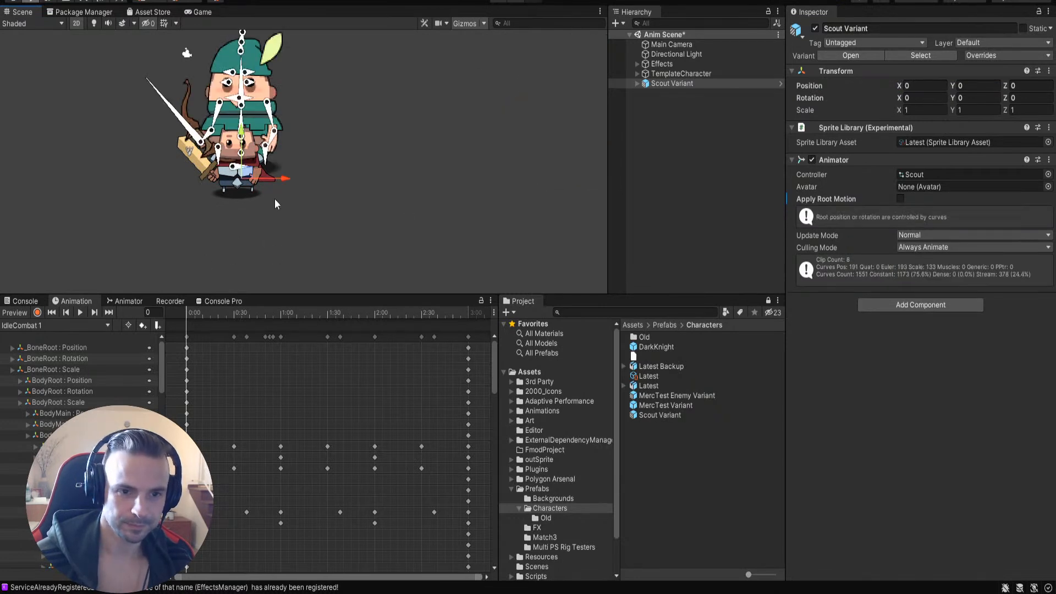
Step: Deactivate the TemplateCharacter object in the scene and reselect the Scout Variant
click(235, 191)
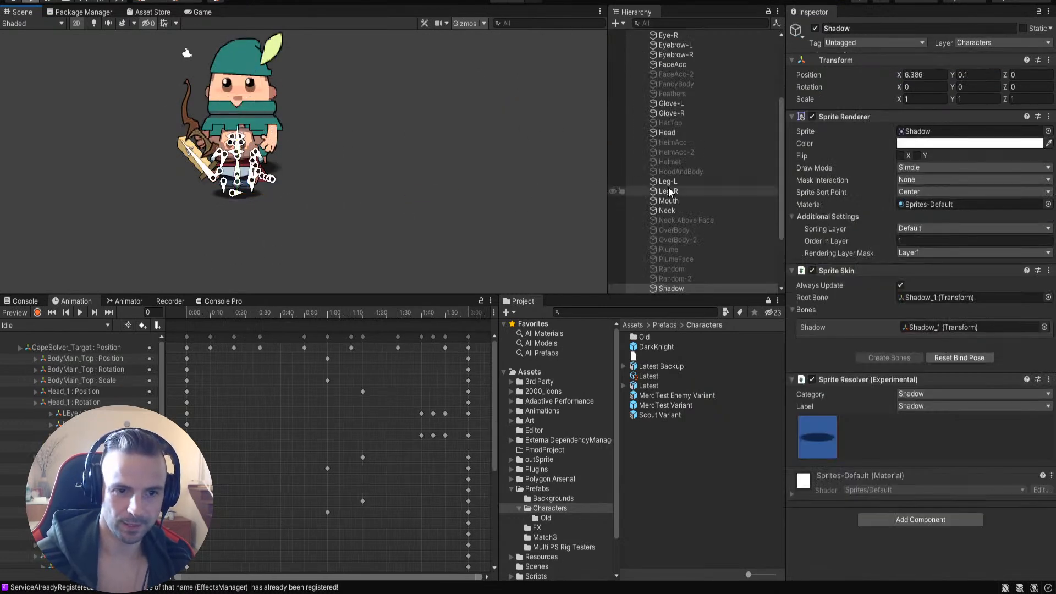
scroll(685, 140, up, 4)
click(655, 75)
click(815, 28)
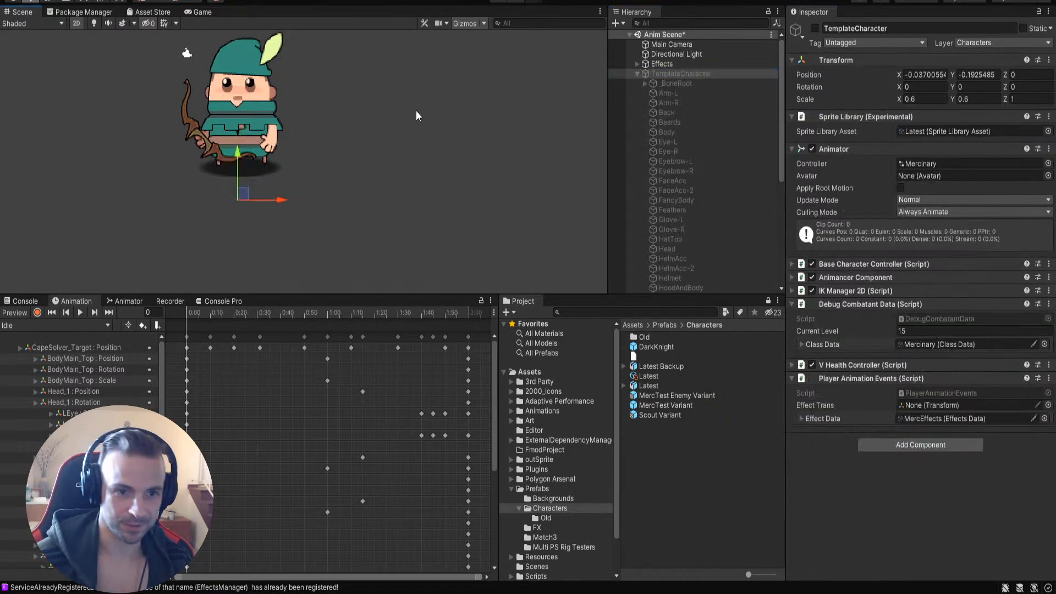
click(416, 112)
middle_drag(397, 108, 507, 168)
click(334, 137)
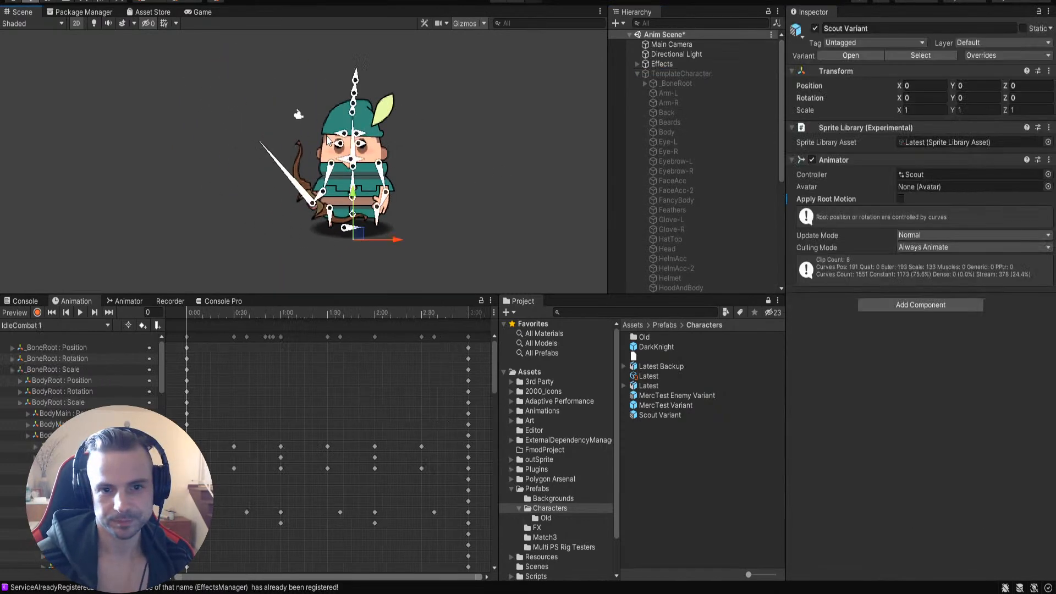
Step: Expand the Scout Variant's bone hierarchy through BodyRoot, BodyMain, Head_1 and FaceBase to inspect the face bones
scroll(673, 165, up, 5)
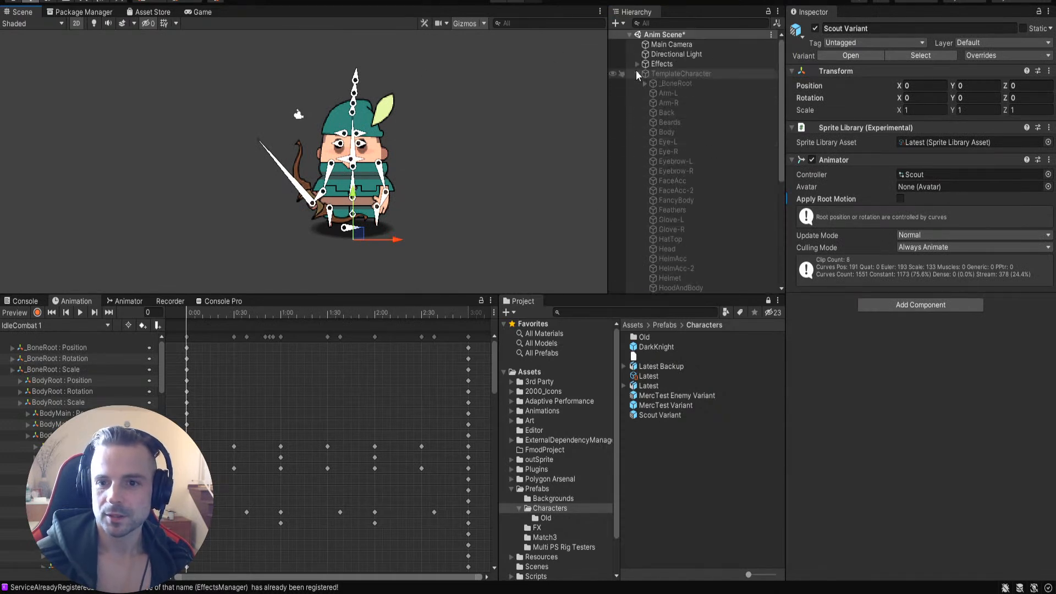
click(369, 122)
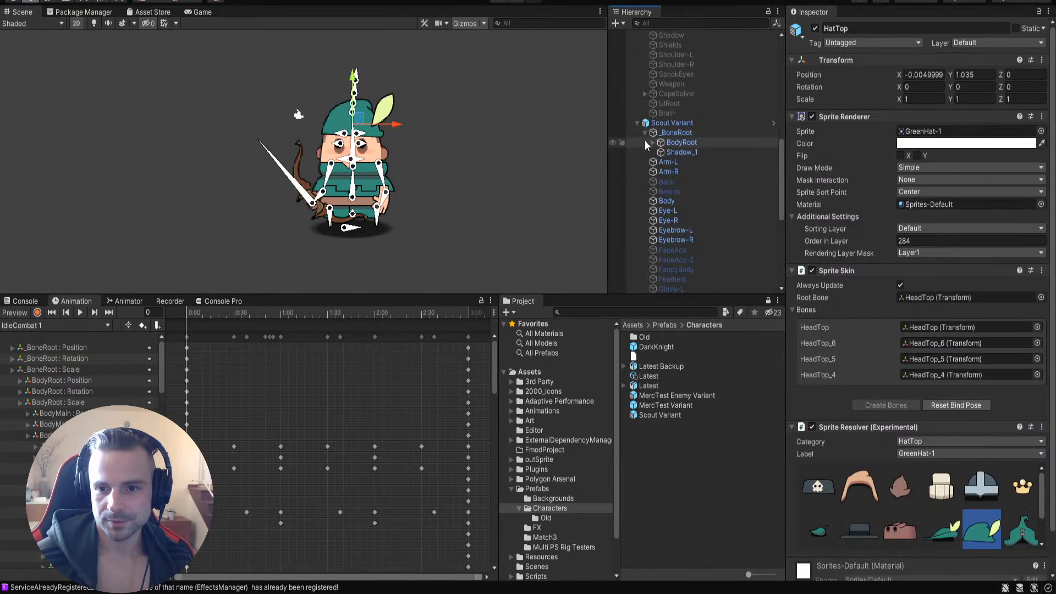
click(653, 142)
click(660, 152)
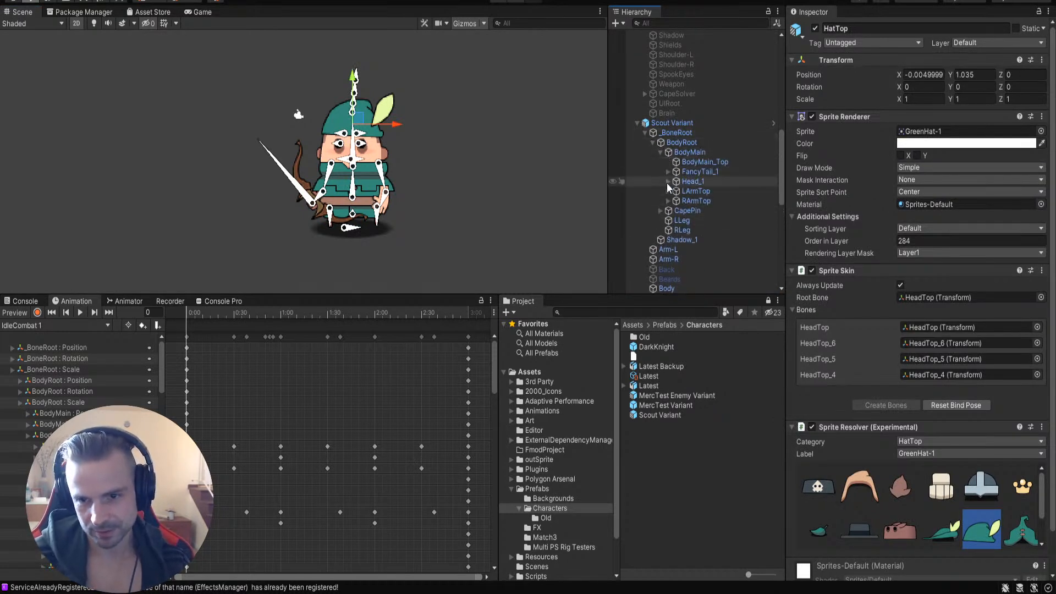
click(667, 181)
click(676, 191)
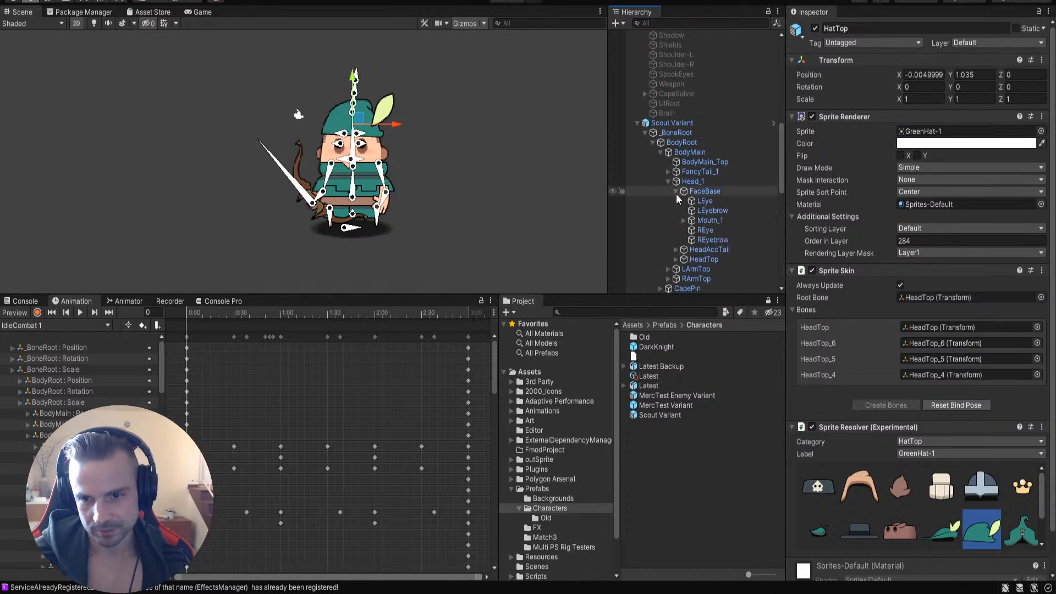
scroll(687, 198, down, 5)
scroll(687, 165, up, 5)
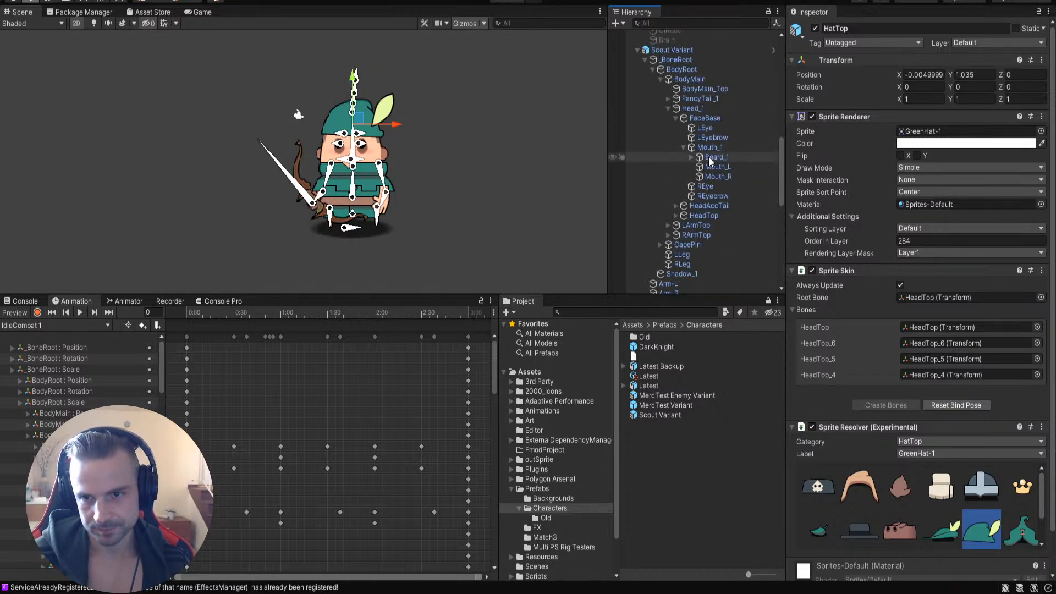
Step: Expand the HeadAccTail bone chain and examine its HeadAccTail_9, _8 and _7 bones, ending on the parent bone
click(676, 206)
click(683, 215)
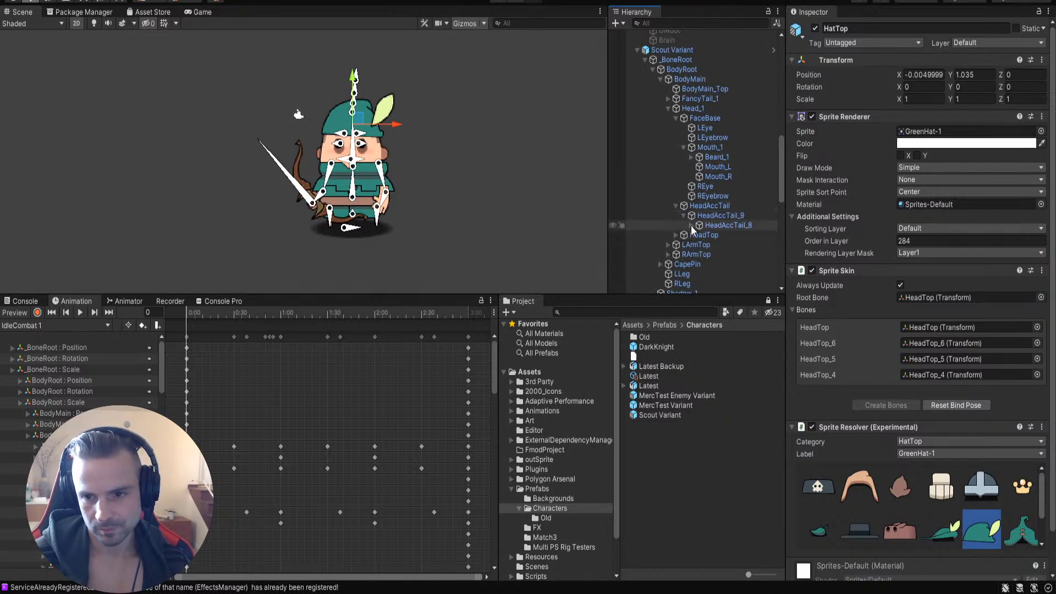
click(691, 225)
click(721, 210)
click(724, 215)
click(729, 233)
click(716, 226)
click(715, 216)
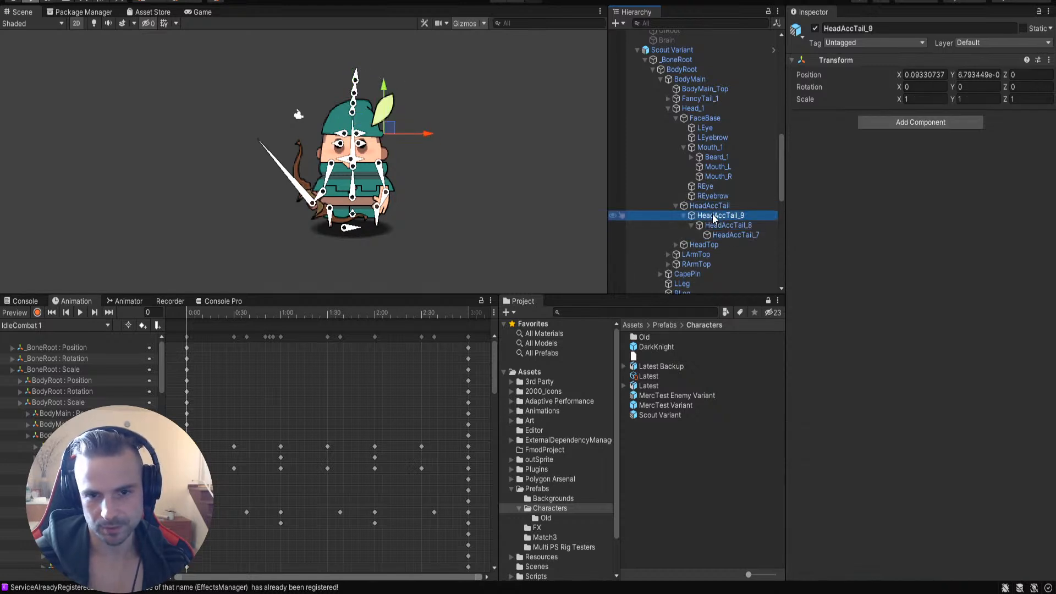
click(708, 207)
click(676, 207)
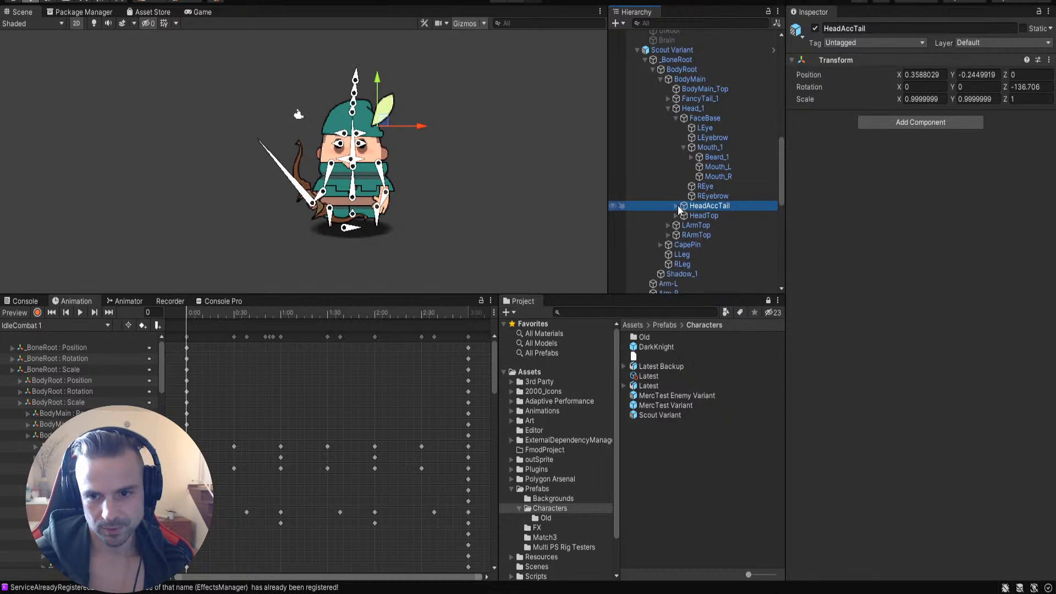
Step: Expand both HeadTop bone chains down to HeadTop_4 and HeadTop_12 to inspect the hat bones
click(675, 215)
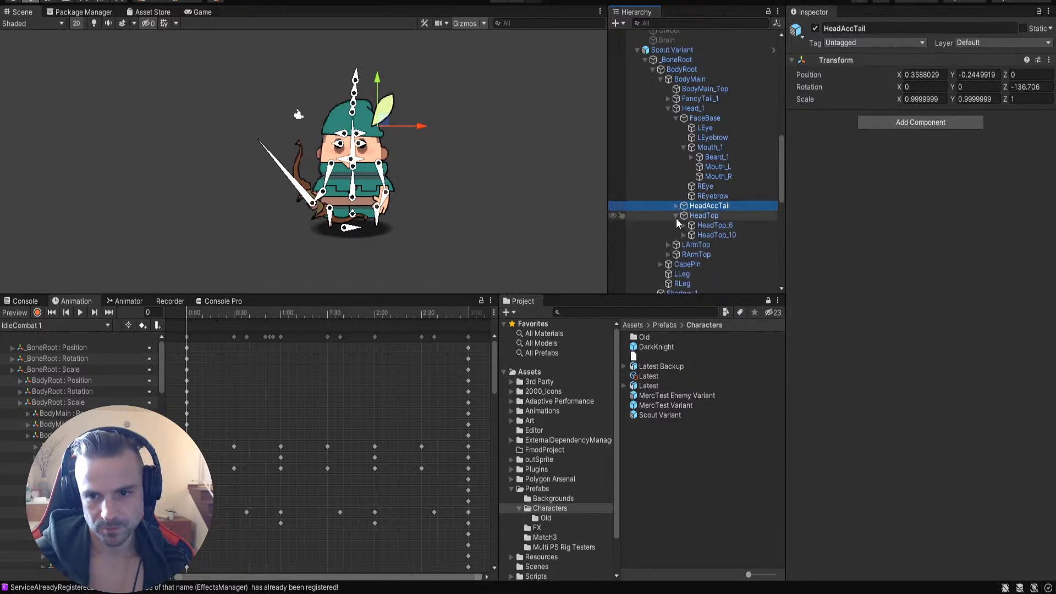
click(683, 226)
click(684, 244)
click(691, 253)
click(691, 235)
scroll(678, 164, down, 5)
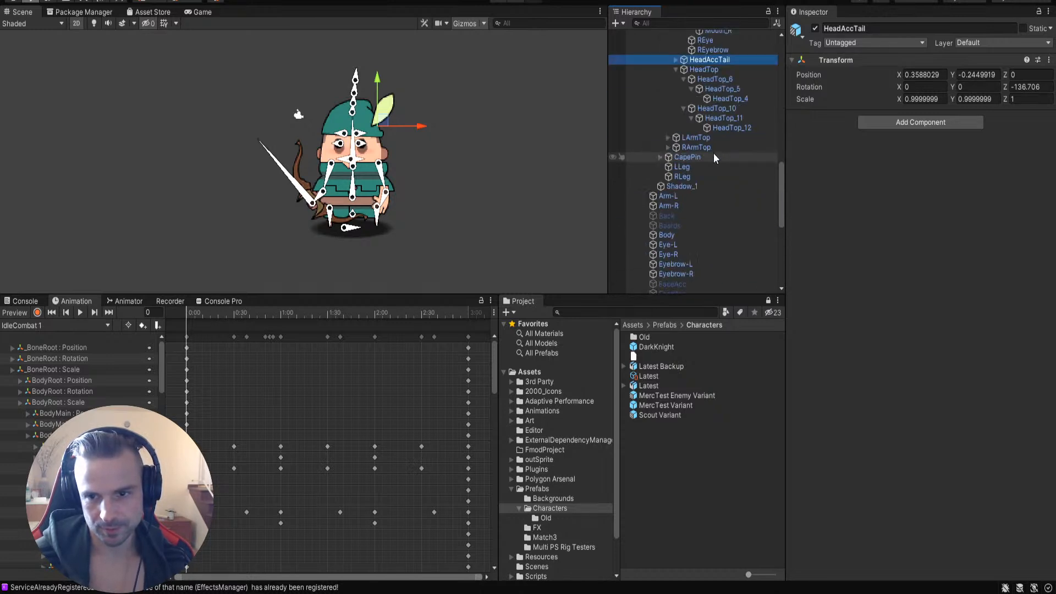
Step: Expand LArmTop and RArmTop to inspect the arm, hand, weapon and shoulder bones
click(668, 138)
click(676, 165)
click(676, 147)
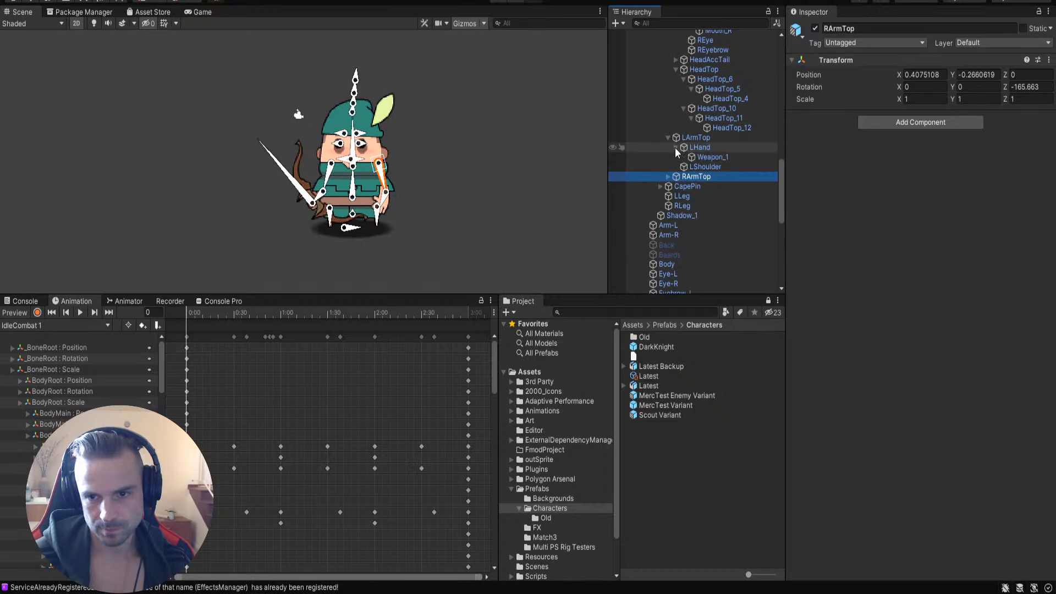
click(668, 176)
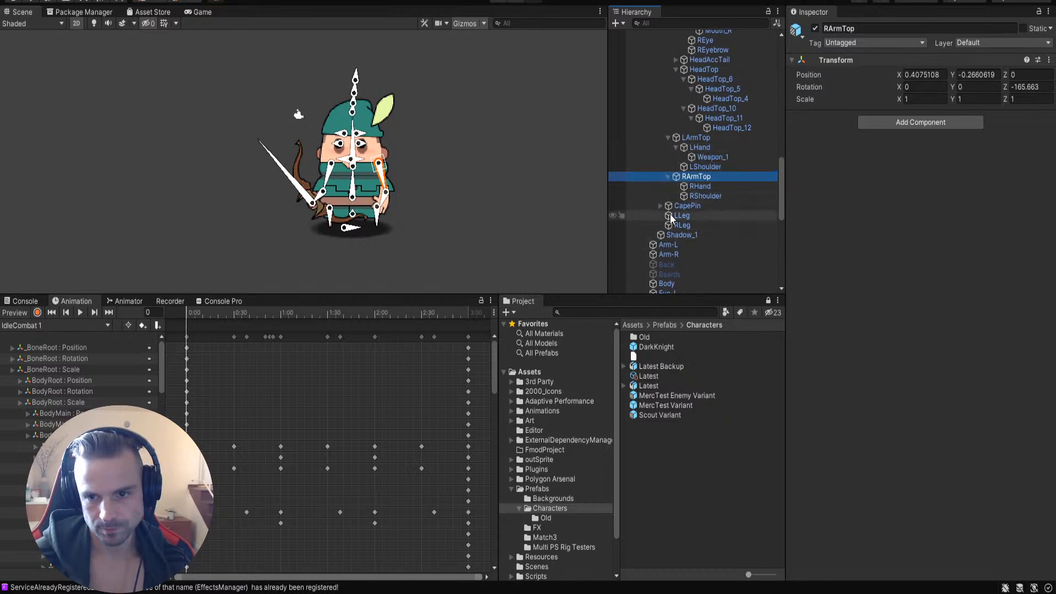
click(483, 215)
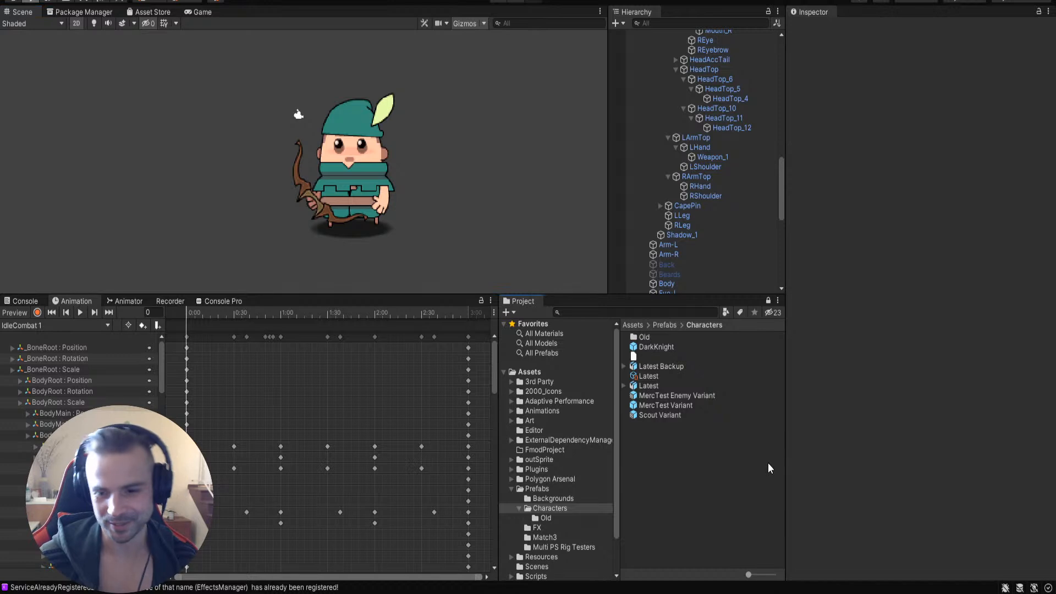
click(365, 179)
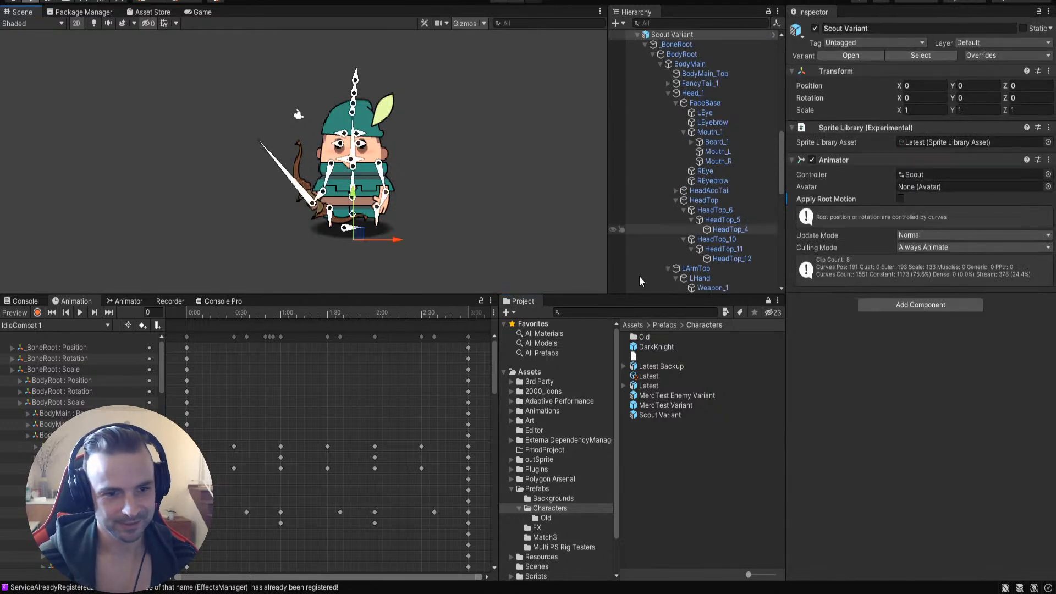
click(525, 187)
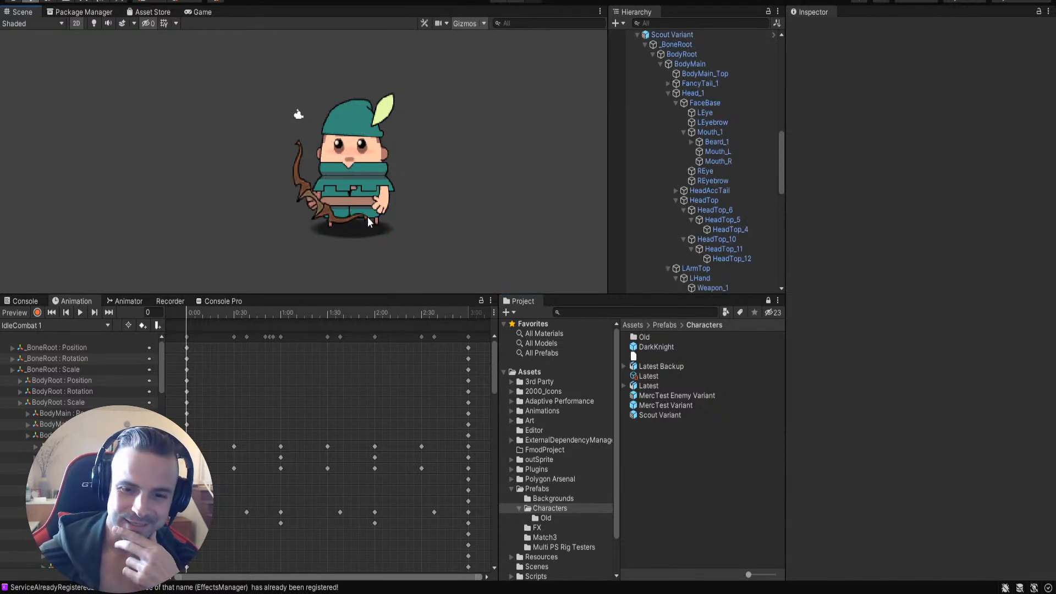
Step: Open the Prefabs folder in the project assets
scroll(562, 439, down, 2)
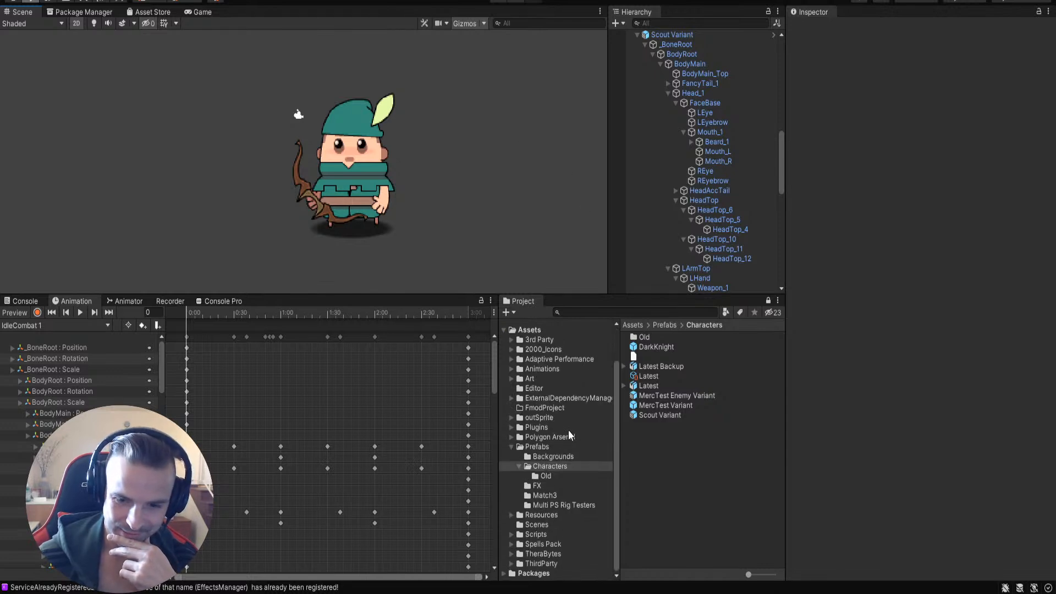
click(538, 447)
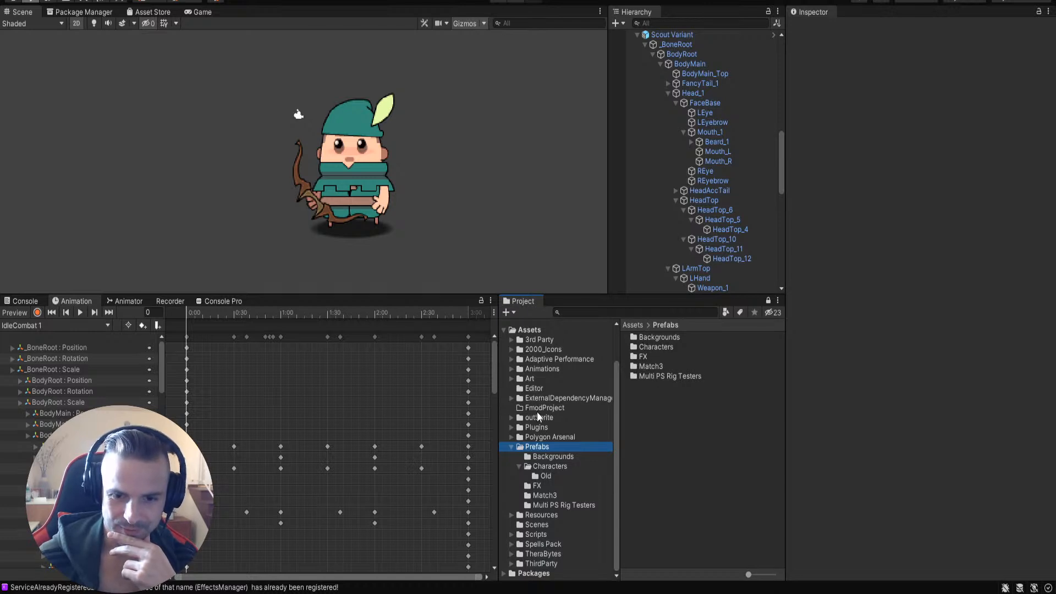
Step: Open the Class folder inside Resources/Data in the project assets
scroll(564, 556, up, 3)
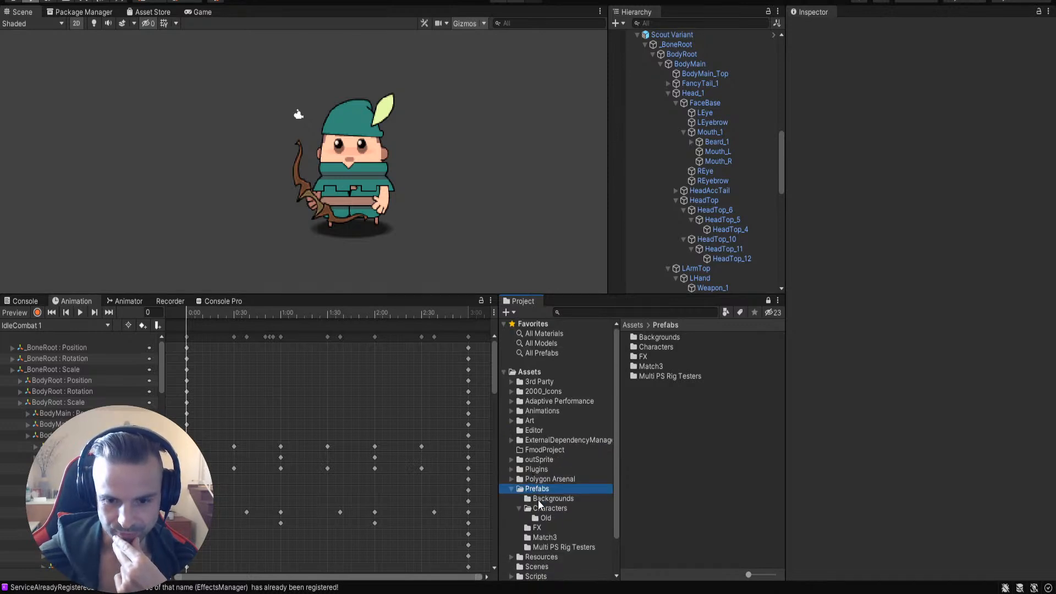
click(539, 557)
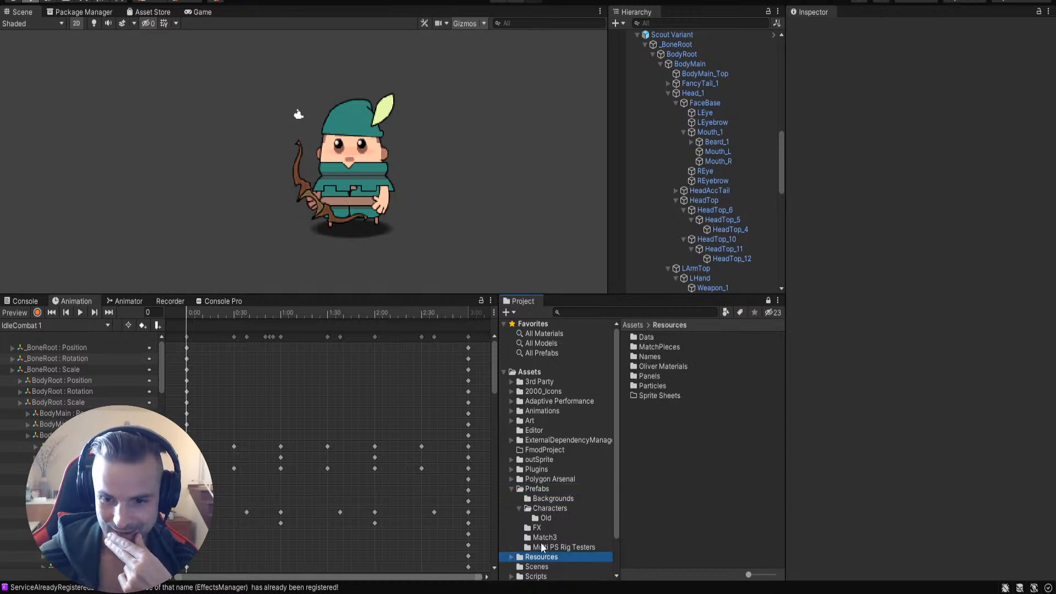
click(653, 336)
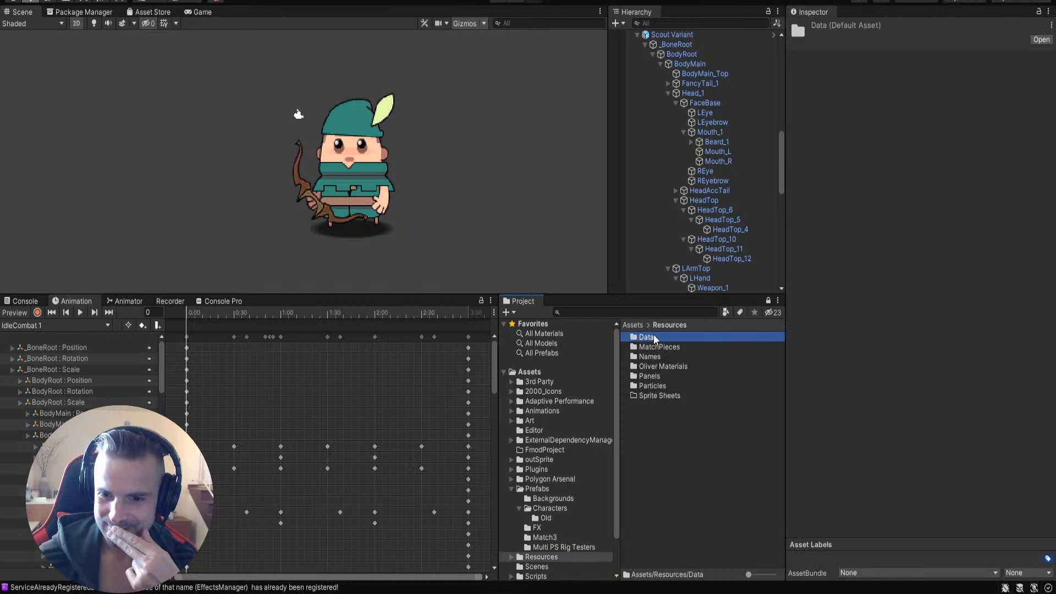
double_click(653, 337)
double_click(660, 346)
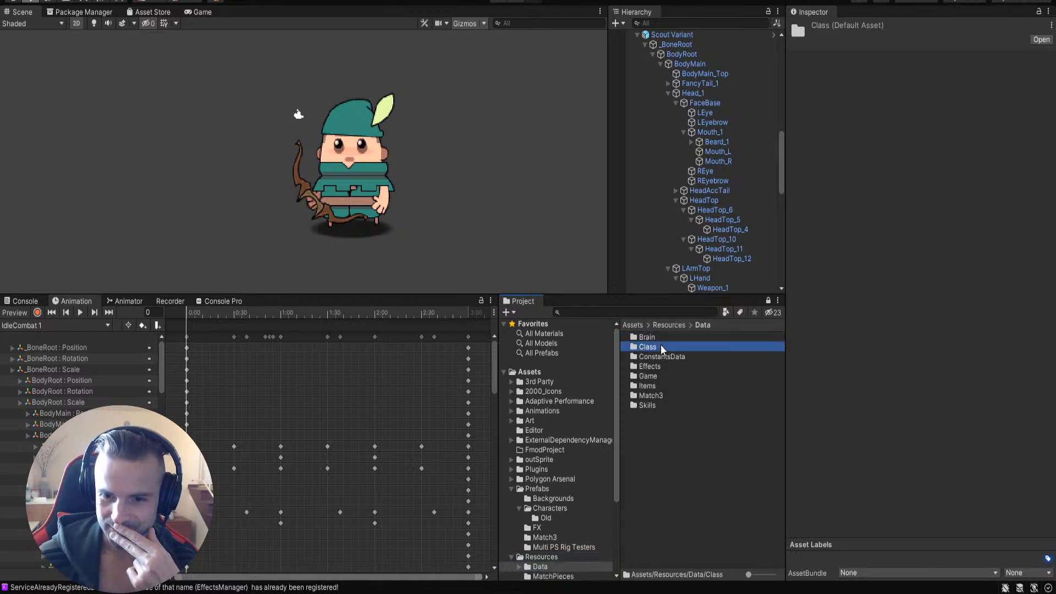
Step: Go through the class data assets from Alchemist to Inquisitor, viewing each one's properties
click(649, 337)
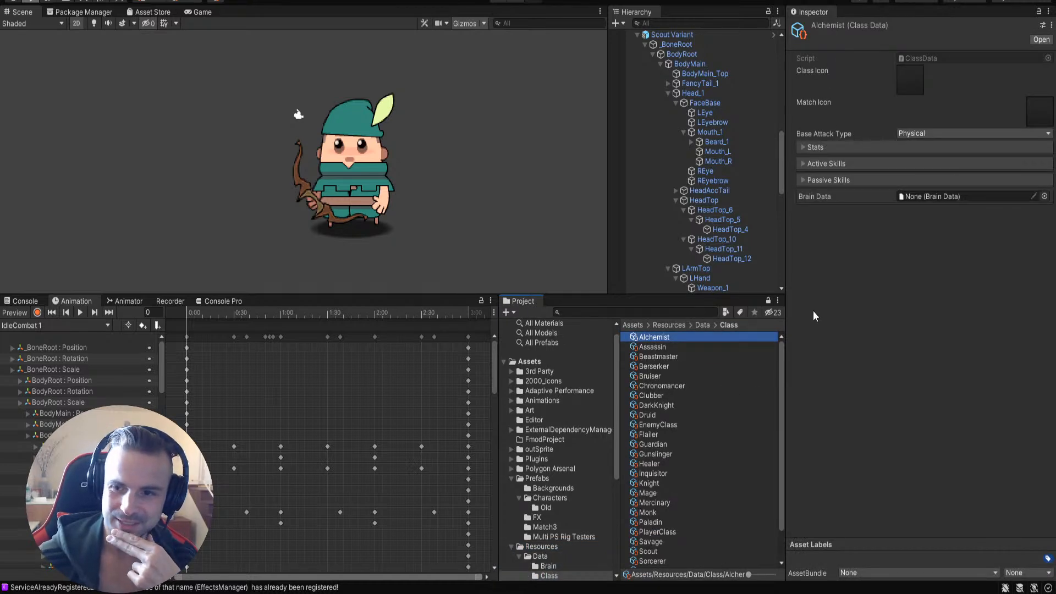
key(Down)
key(Down)
key(Down)
key(Down)
key(Down)
key(Down)
key(Down)
key(Down)
key(Down)
key(Down)
key(Down)
key(Down)
key(Down)
key(Down)
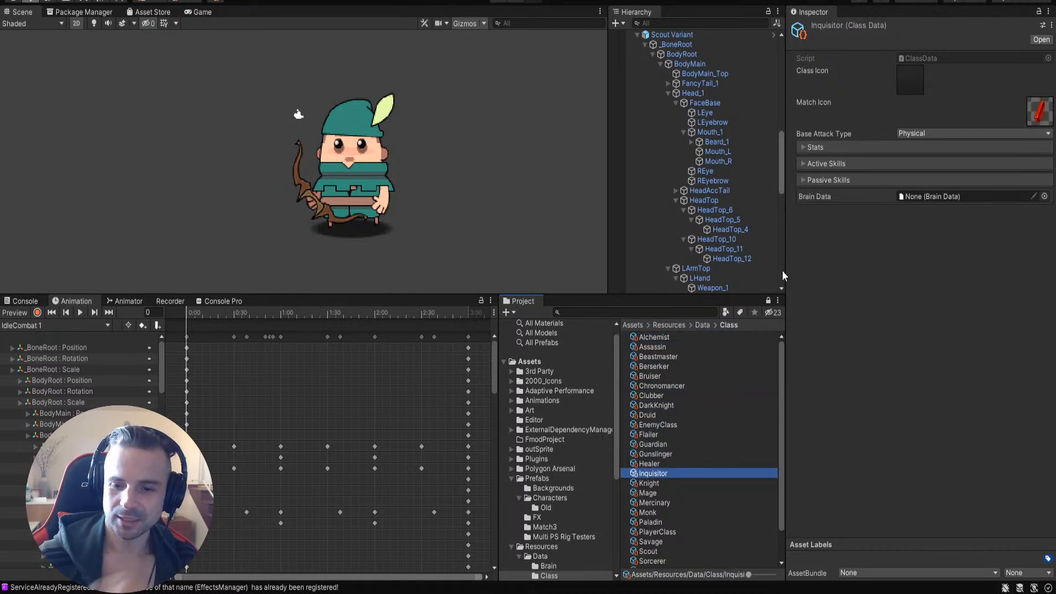
Step: Review the class data assets again from the start of the list to Warrior, and check Warrior's Stats
click(658, 348)
key(Up)
key(Down)
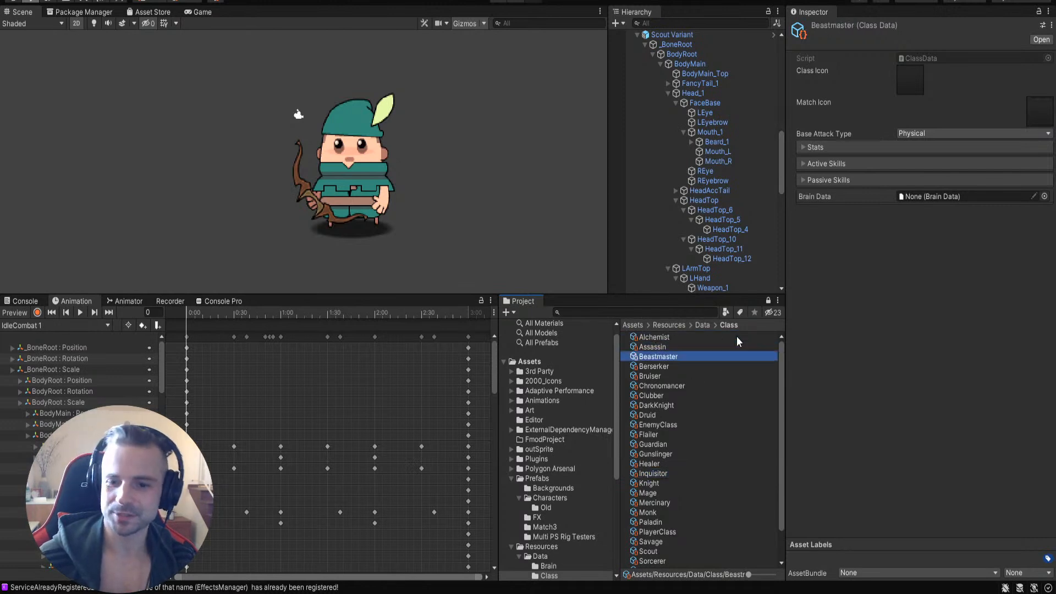
key(Down)
key(Down)
key(Down)
key(Down)
key(Down)
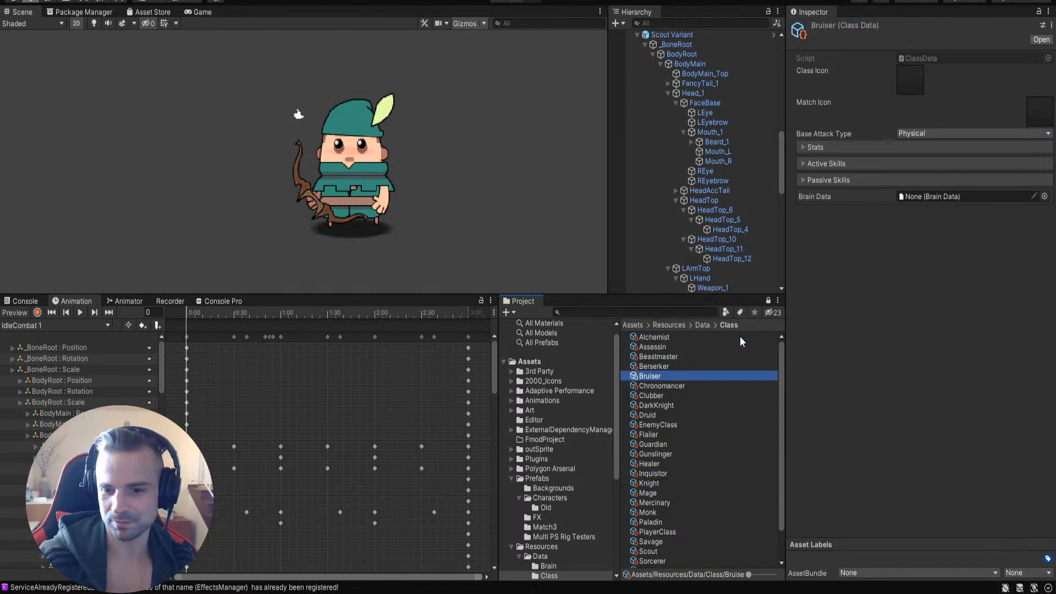
key(Down)
key(Down)
key(Down)
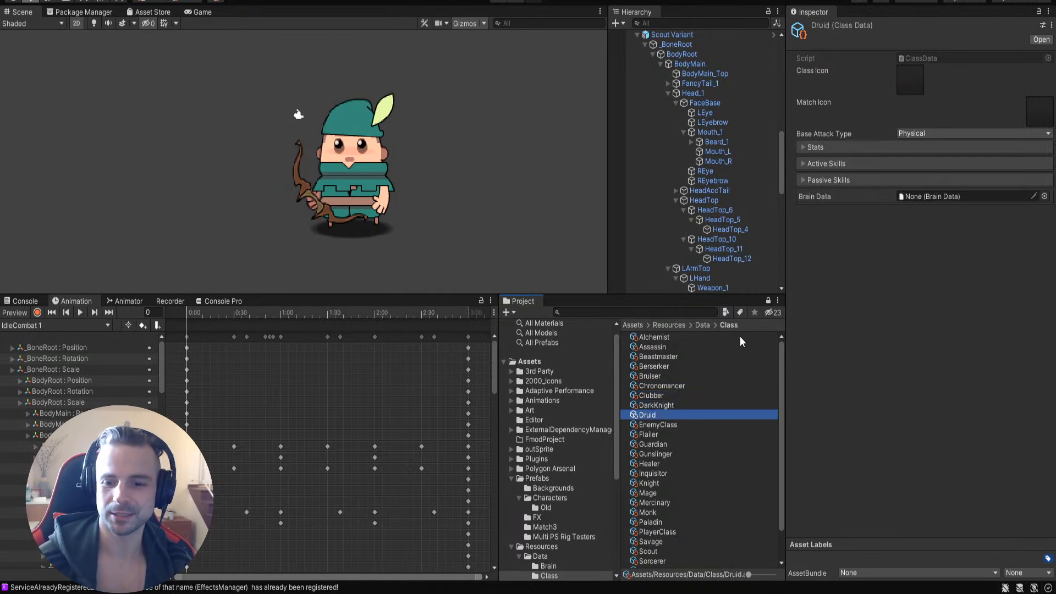
key(Down)
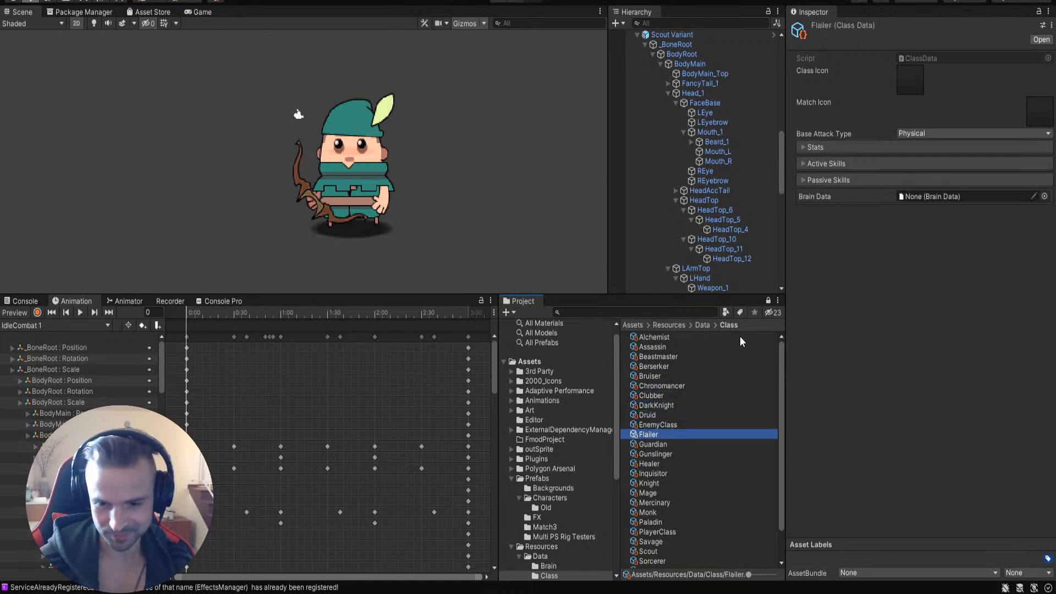
key(Down)
key(Down)
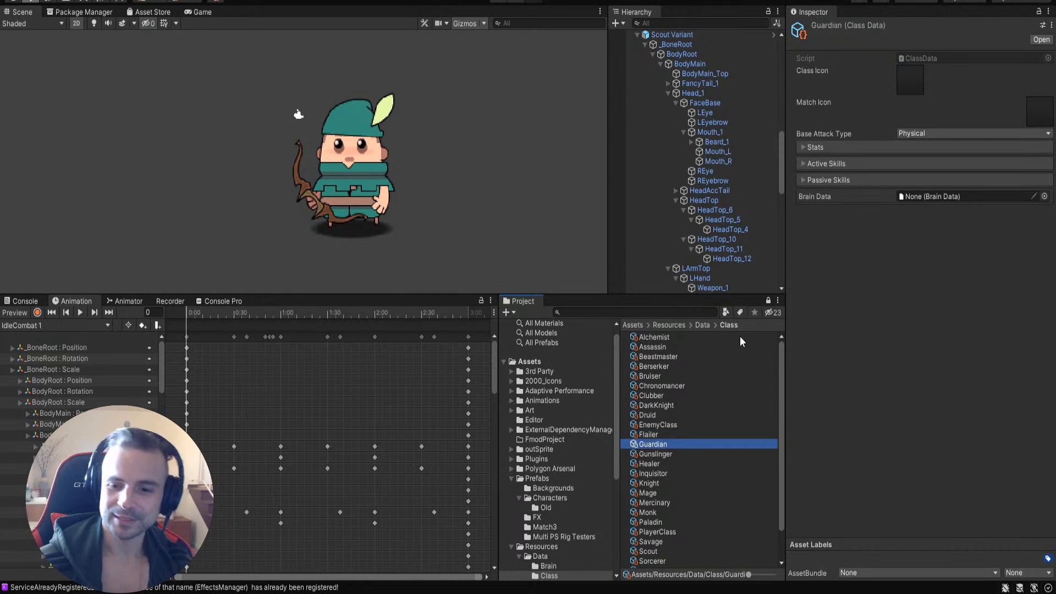
key(Down)
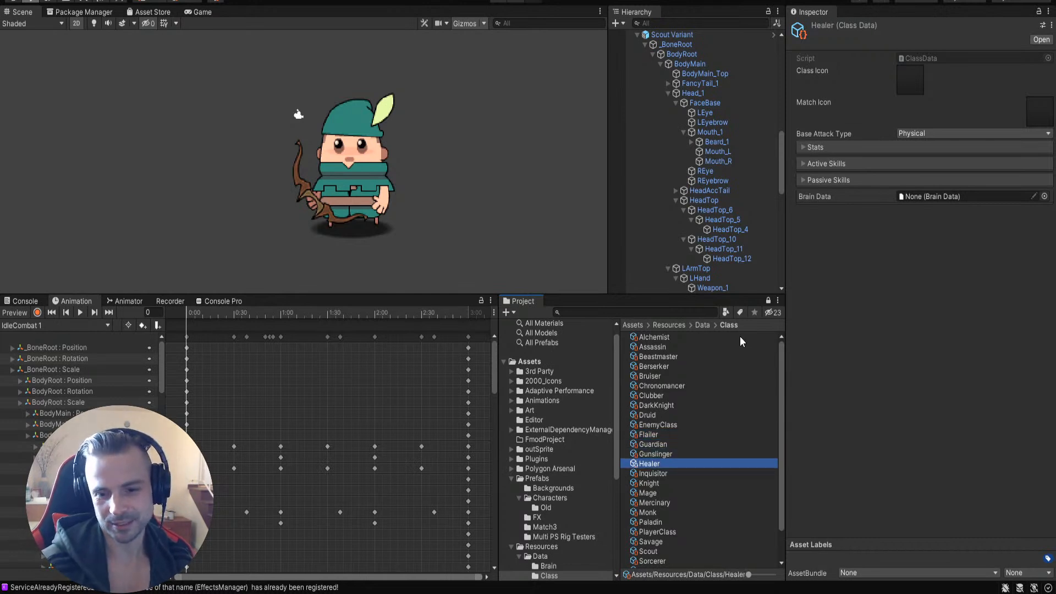
key(Down)
key(Down)
key(Down)
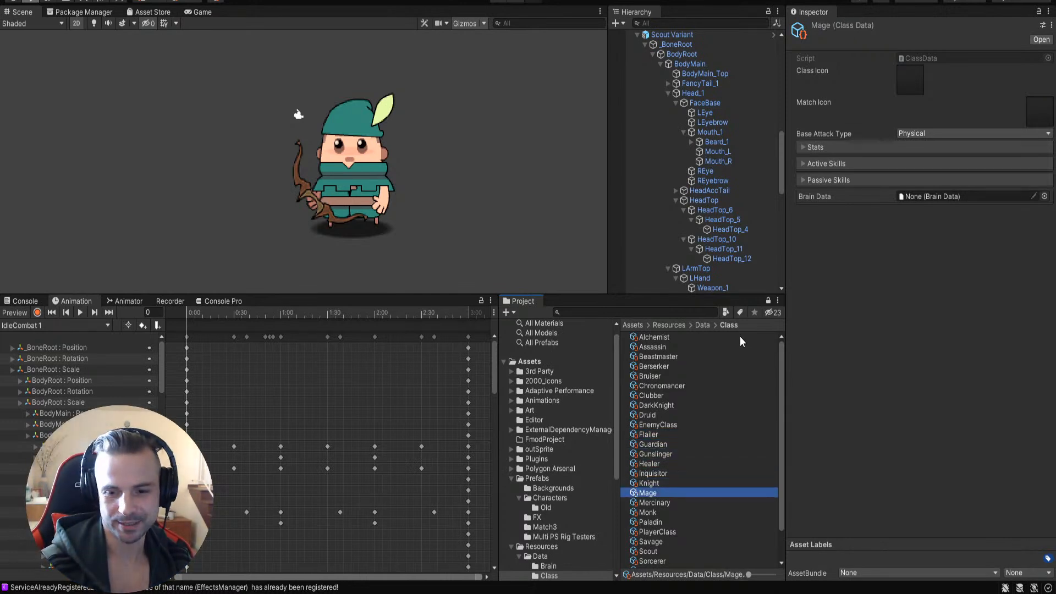
key(Down)
key(Down)
key(Down)
key(Down)
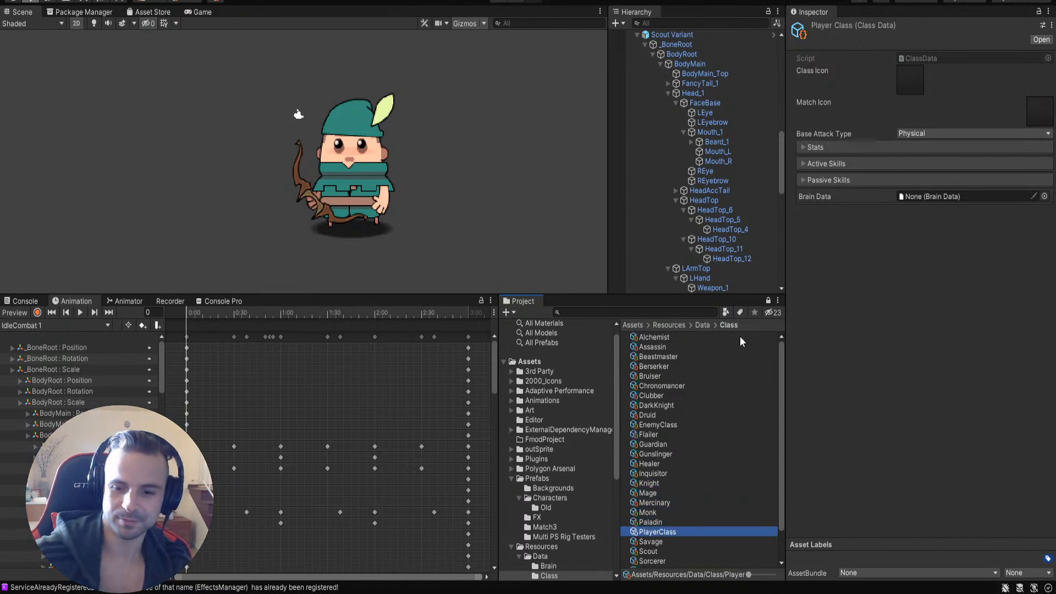
key(Down)
scroll(746, 385, down, 2)
key(Down)
key(Down)
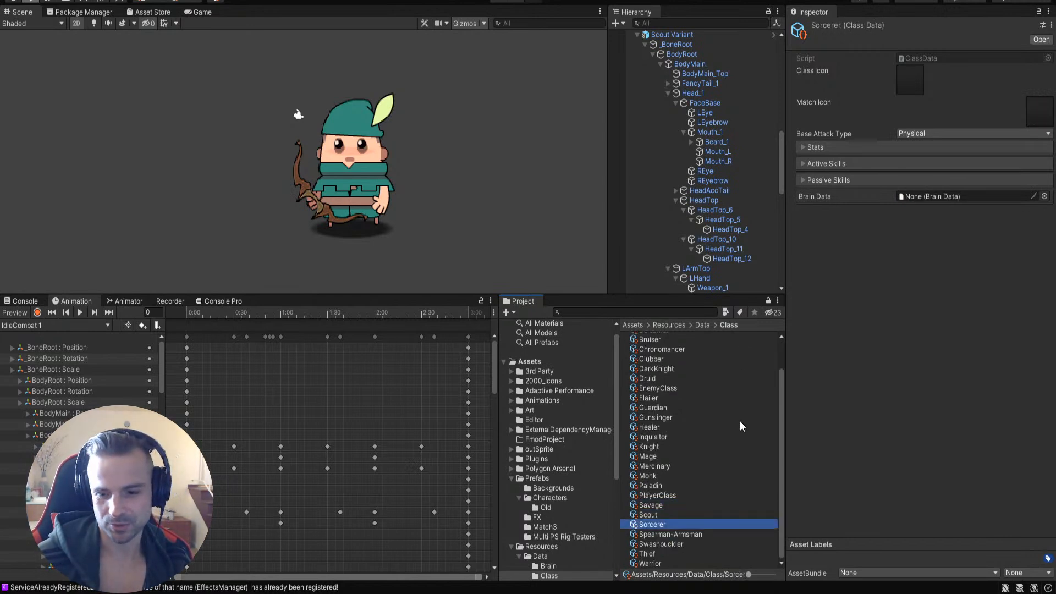
key(Down)
key(Down)
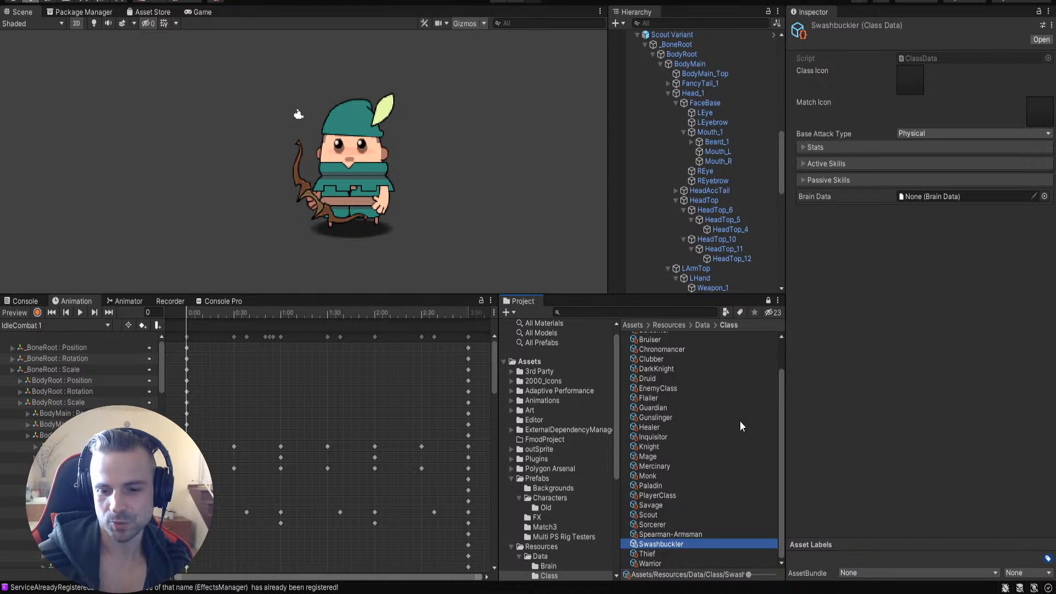
key(Down)
key(Down)
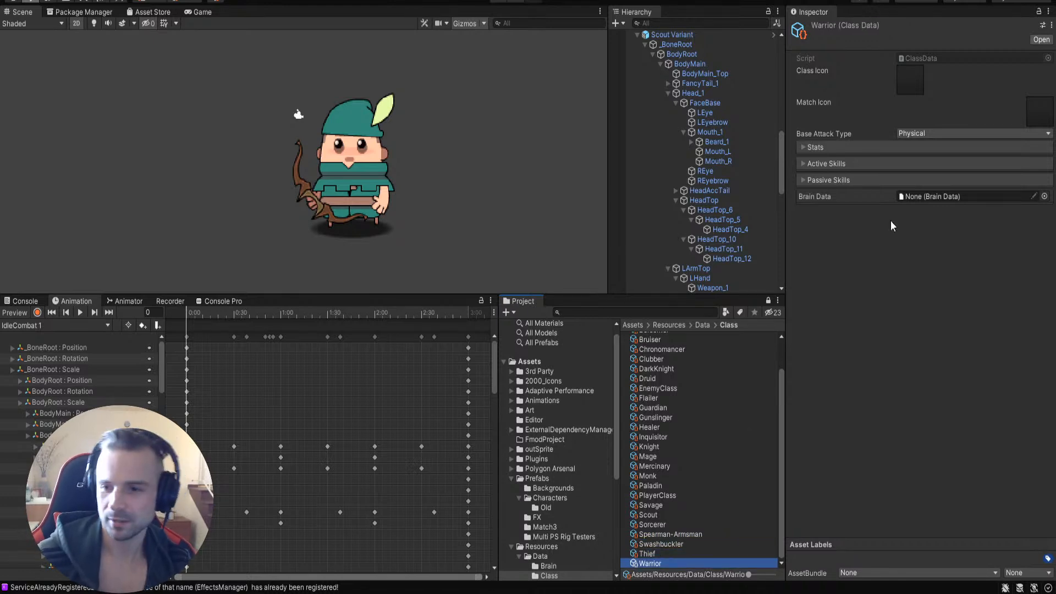
click(802, 147)
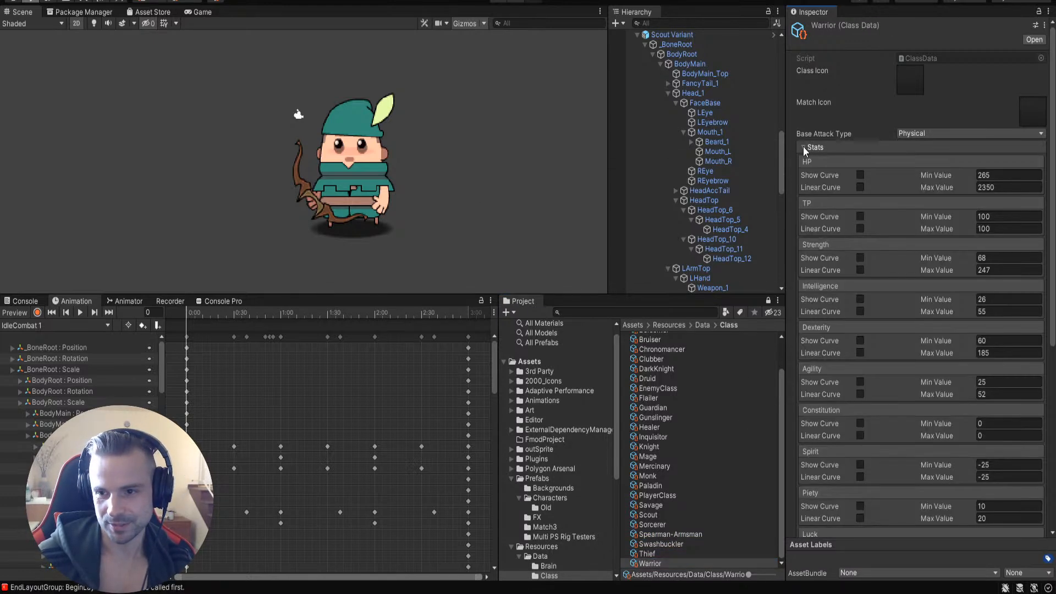
click(803, 147)
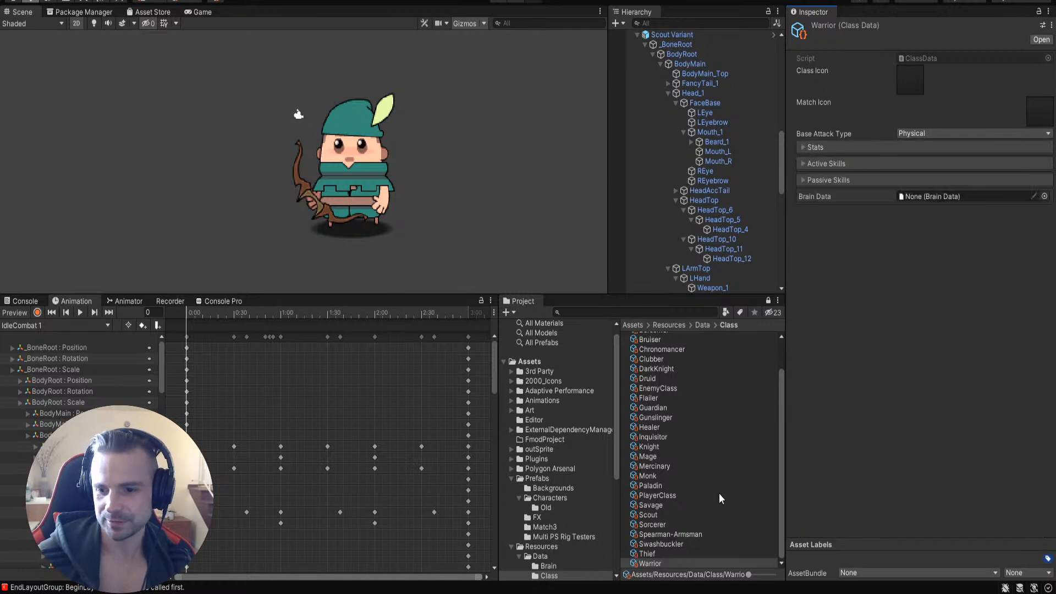
Step: Expand the Active Skills and Passive Skills sections of the Alchemist class and compare them with the Monk class
scroll(687, 402, up, 2)
click(660, 338)
click(803, 164)
click(804, 162)
click(804, 163)
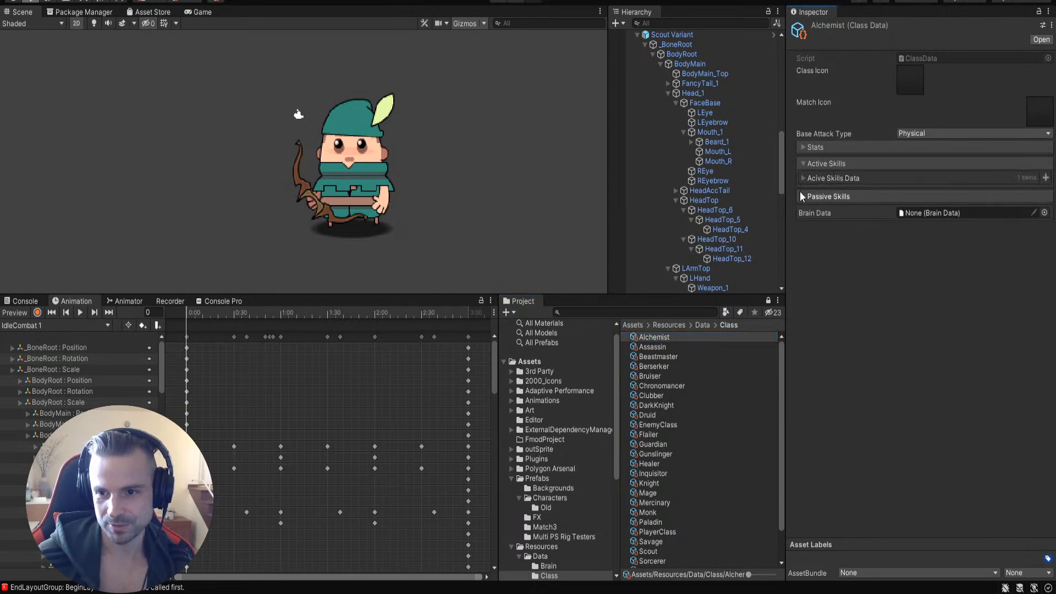
click(802, 196)
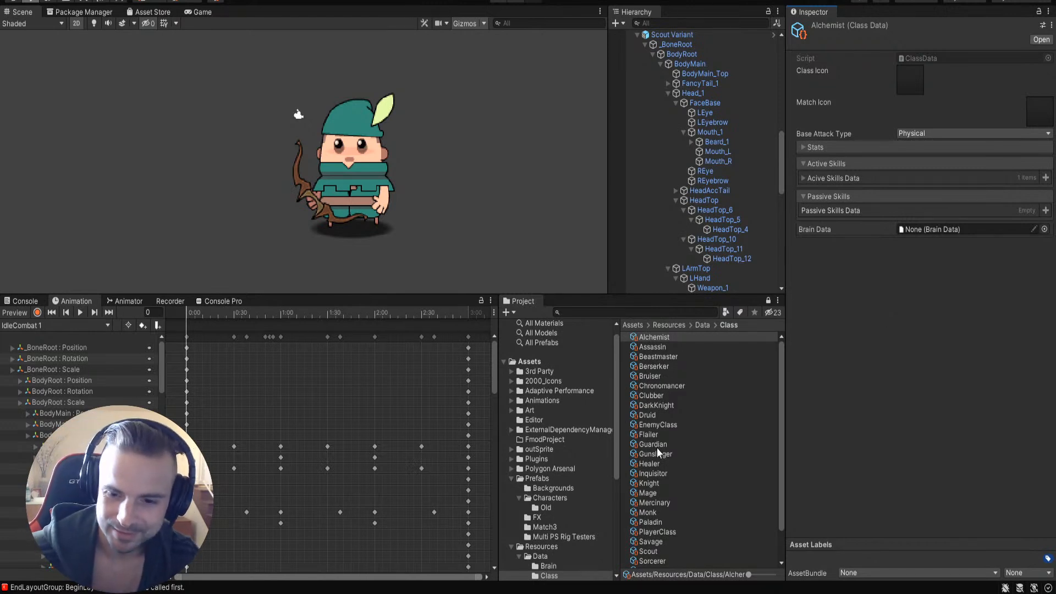
click(649, 513)
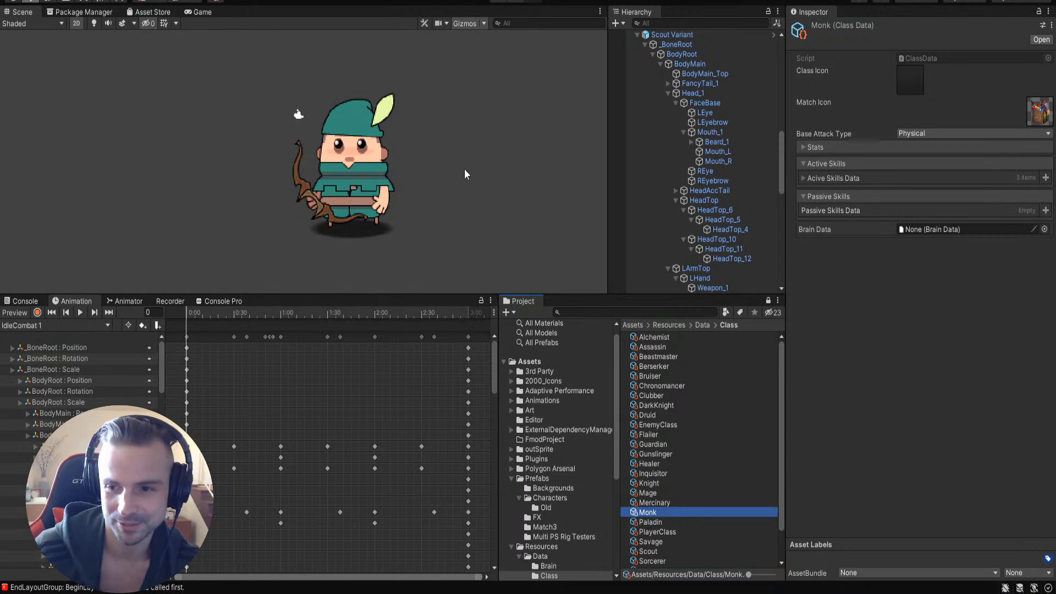
click(911, 379)
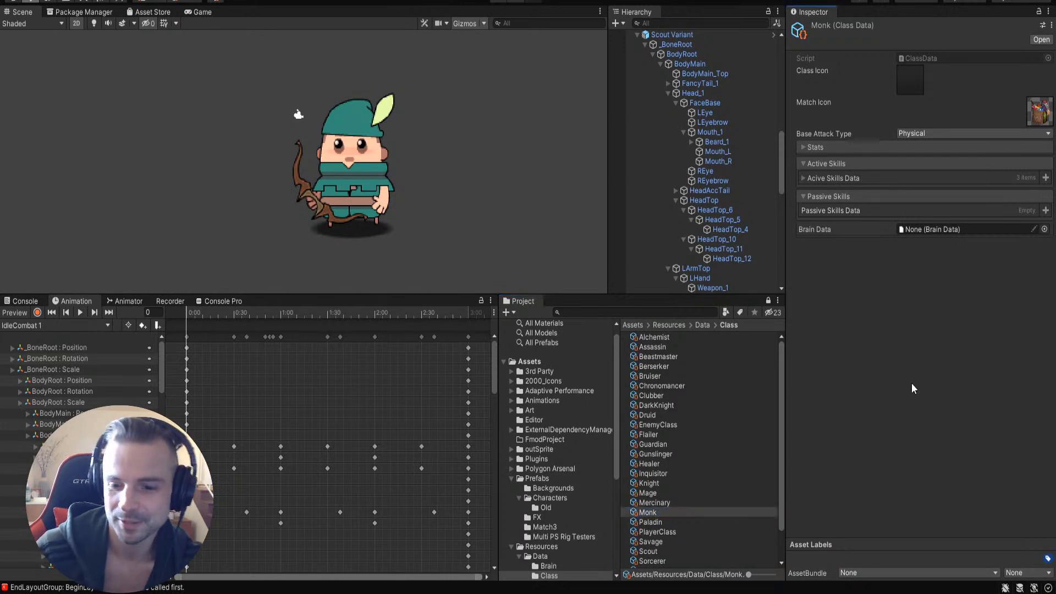
Step: Examine the Assassin class's stats and its active skills data, and collapse the Stats section
click(652, 347)
click(803, 146)
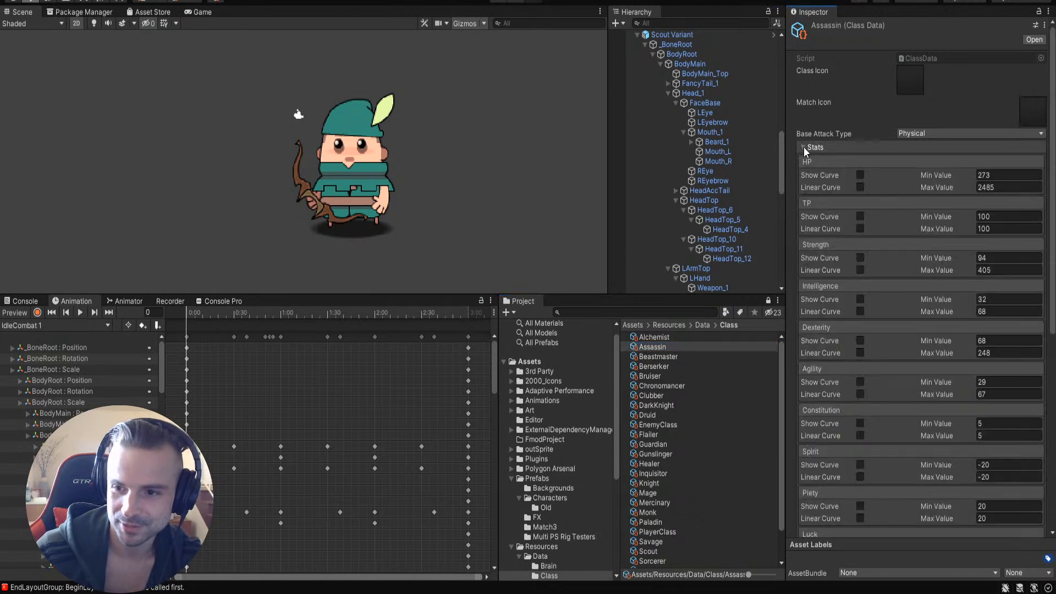
scroll(825, 330, down, 5)
click(804, 473)
scroll(806, 495, down, 1)
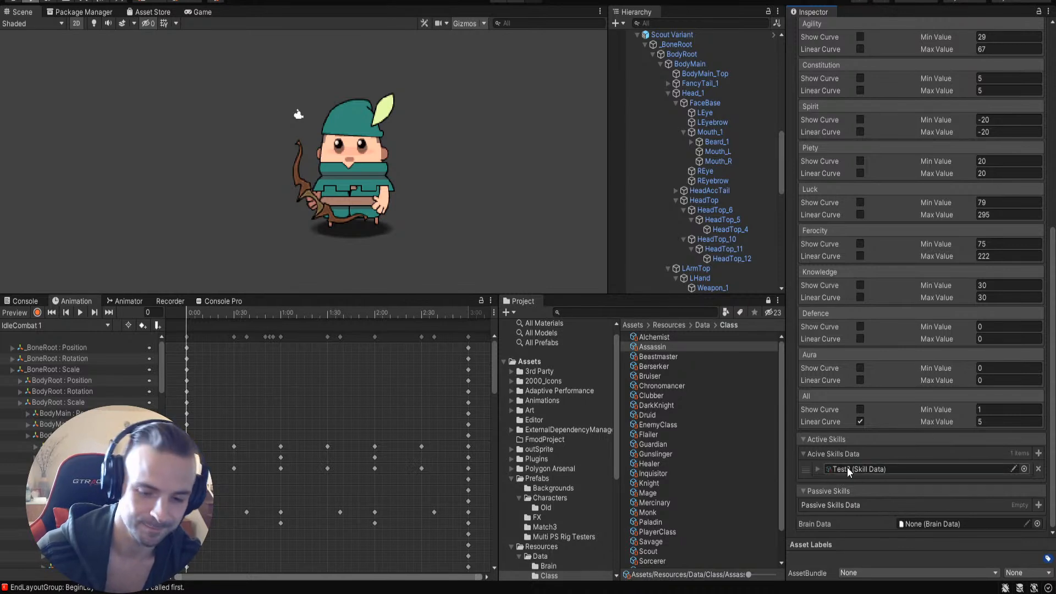
scroll(853, 440, up, 10)
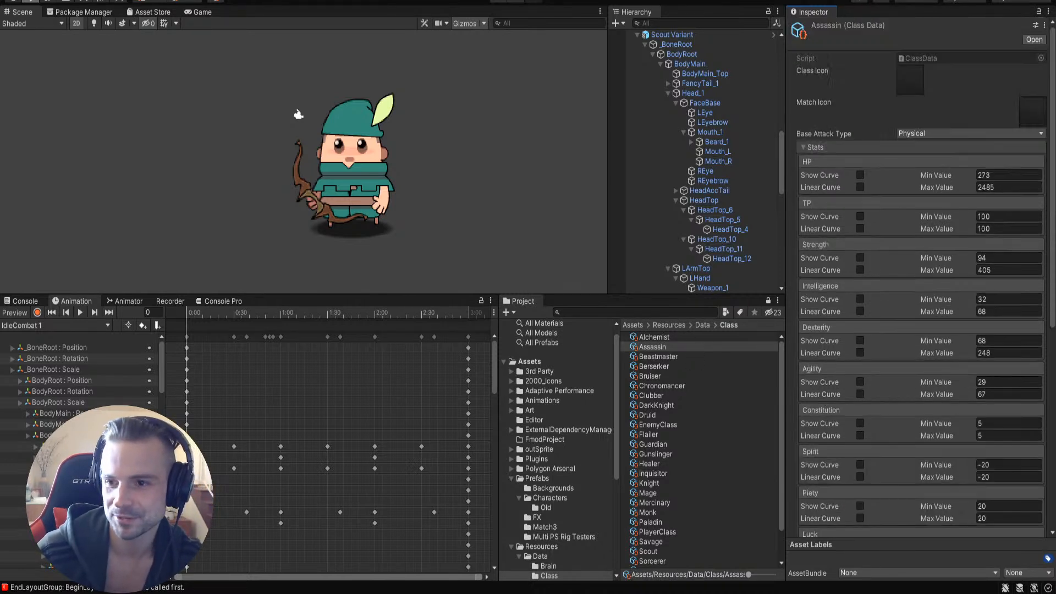
click(803, 148)
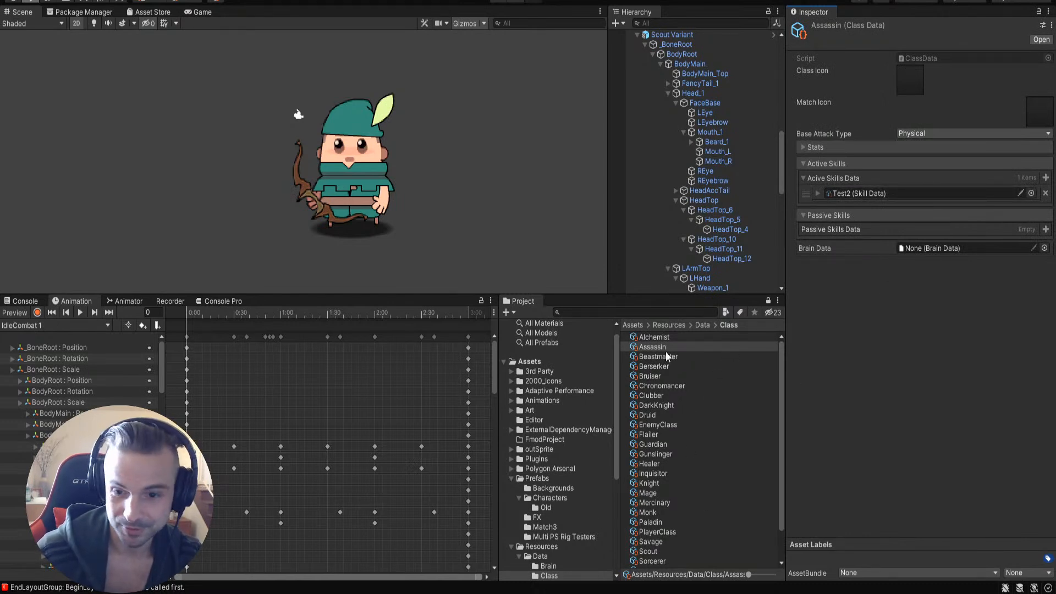
Step: Open the Magical attacks folder under the Skills data and inspect the AoEDoT skill
click(704, 325)
double_click(644, 405)
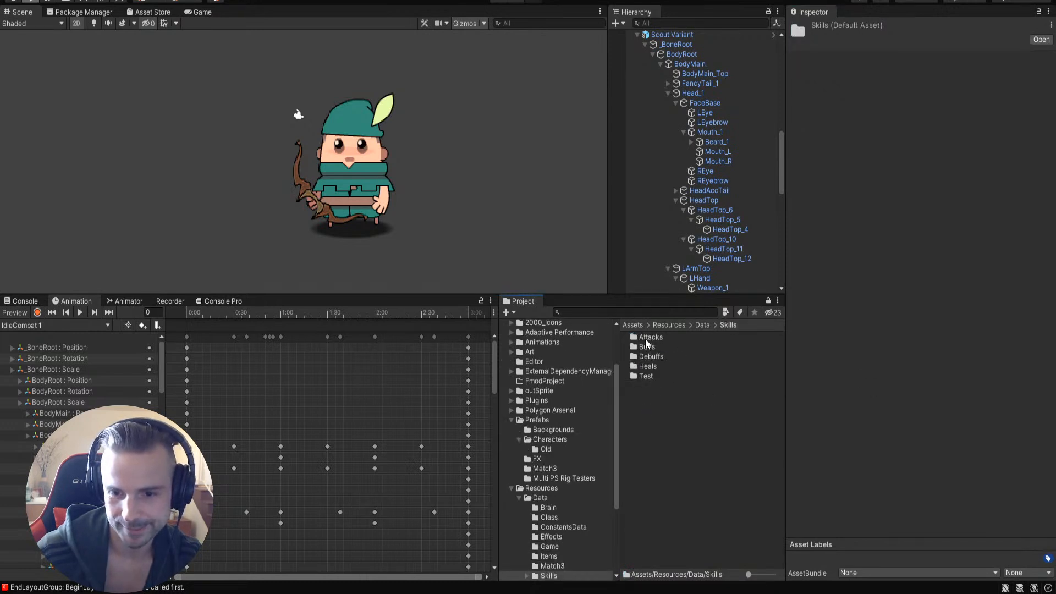
double_click(645, 337)
double_click(651, 338)
click(651, 339)
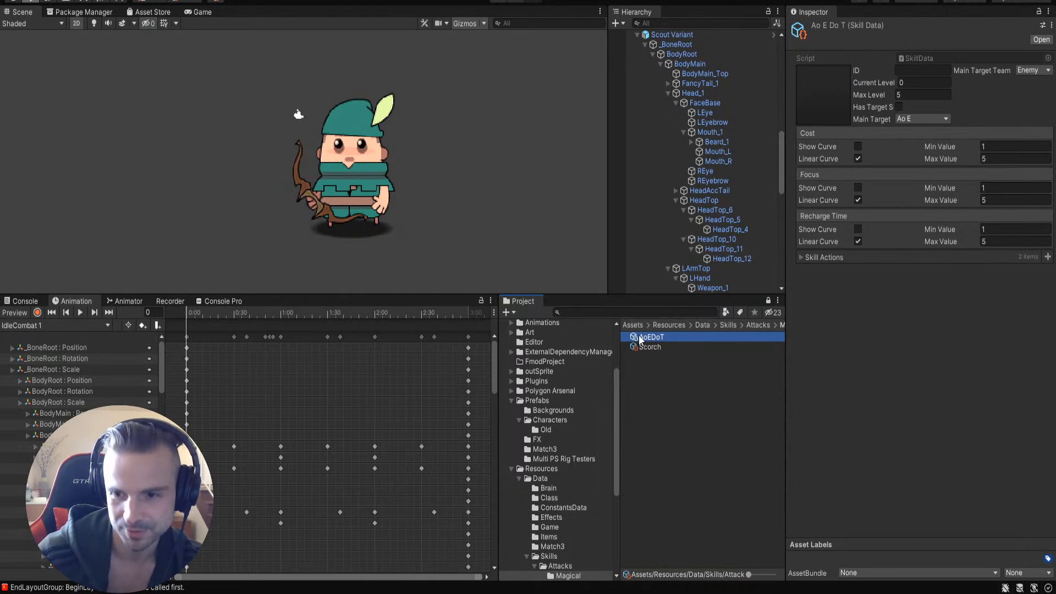
Step: Create a new Skill Data asset in the Magical attacks folder and select it for inspection
click(660, 404)
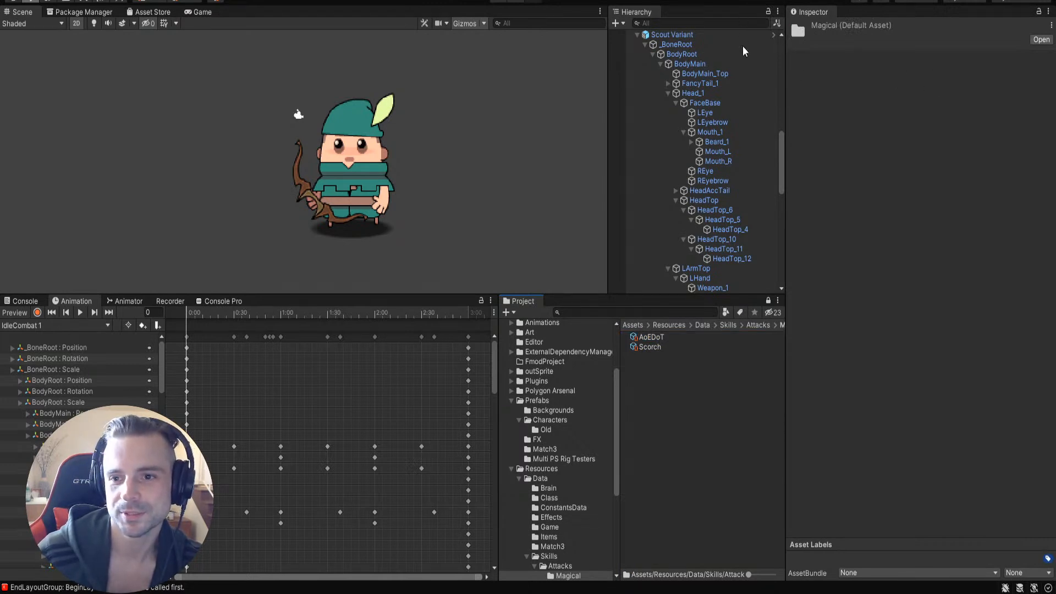
click(680, 369)
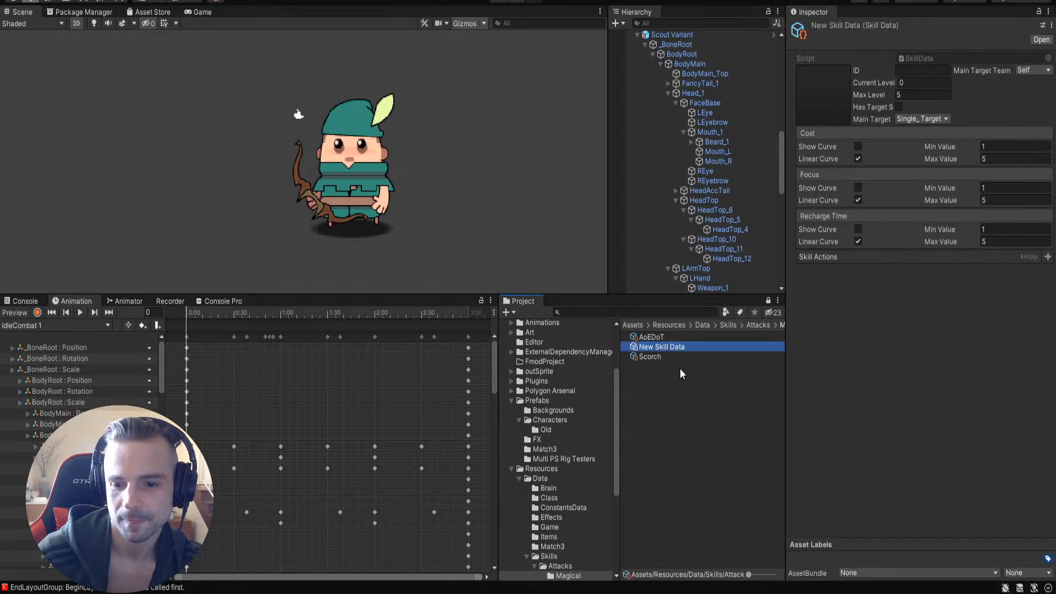
click(685, 367)
click(666, 347)
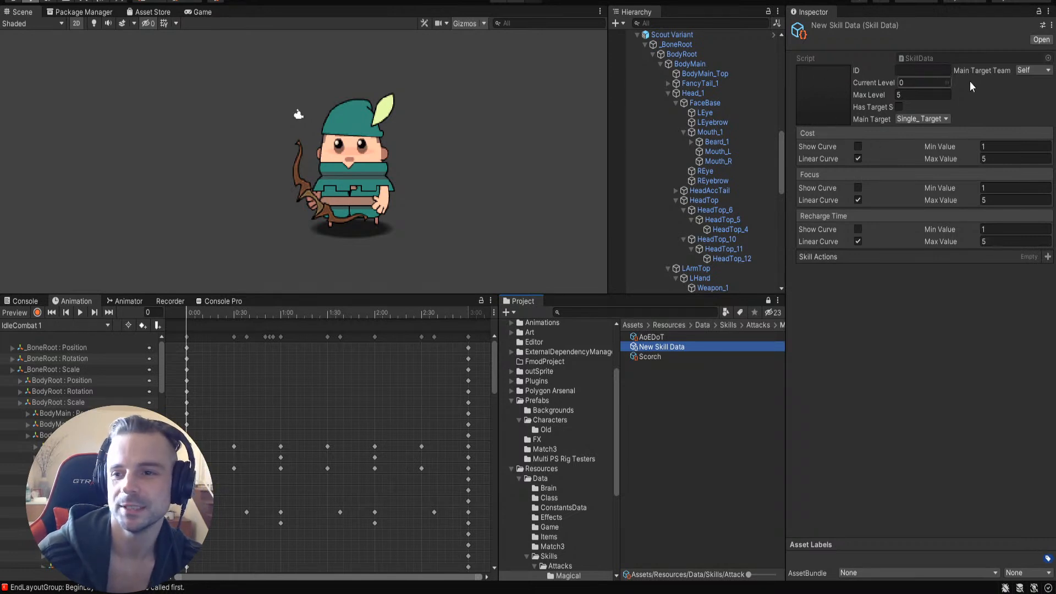
Step: Add one skill action to the new skill data asset and enable its Override Targeting option
click(902, 120)
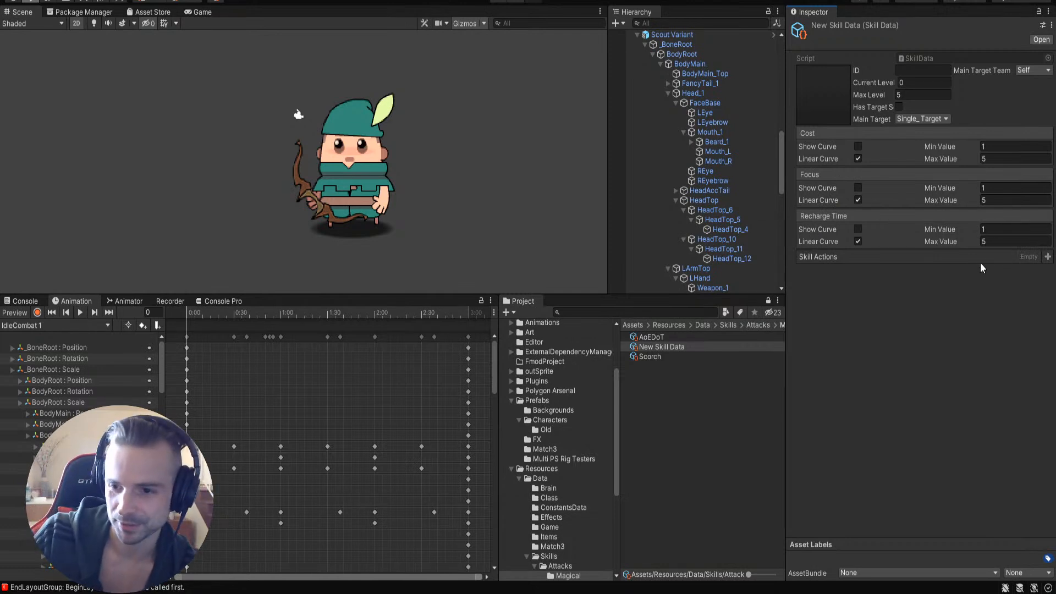
click(1048, 257)
click(801, 258)
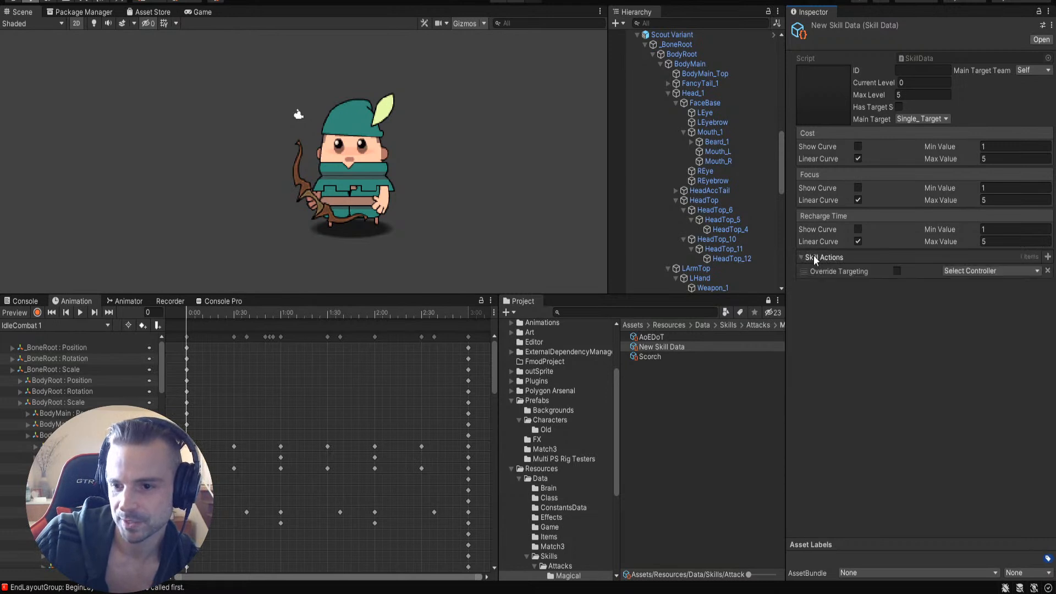
click(897, 271)
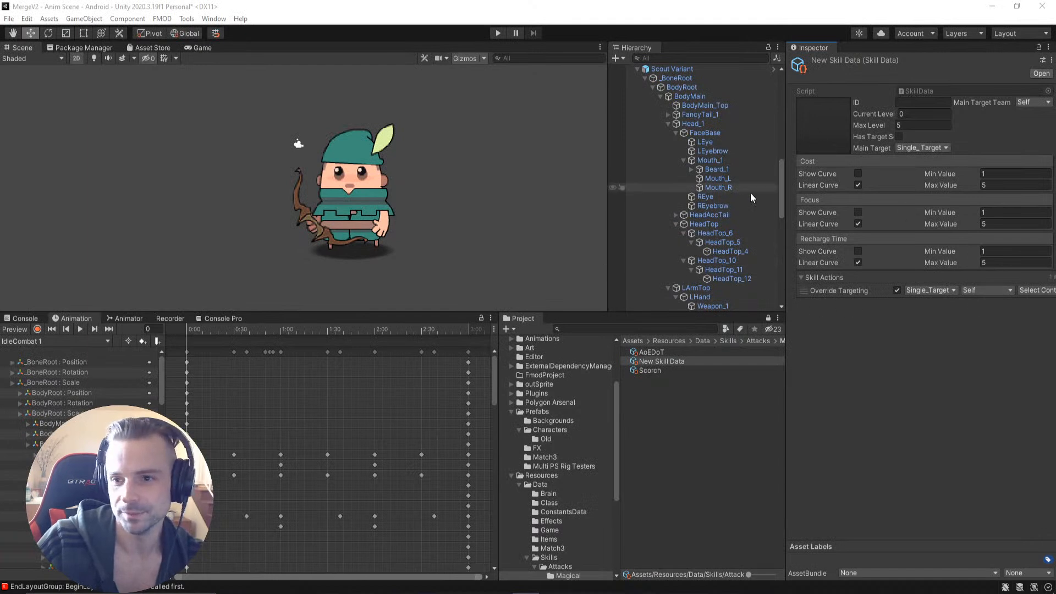
Step: Widen the Inspector and browse the full list of active skill controllers available for the new skill action without choosing one
drag(777, 242, 727, 242)
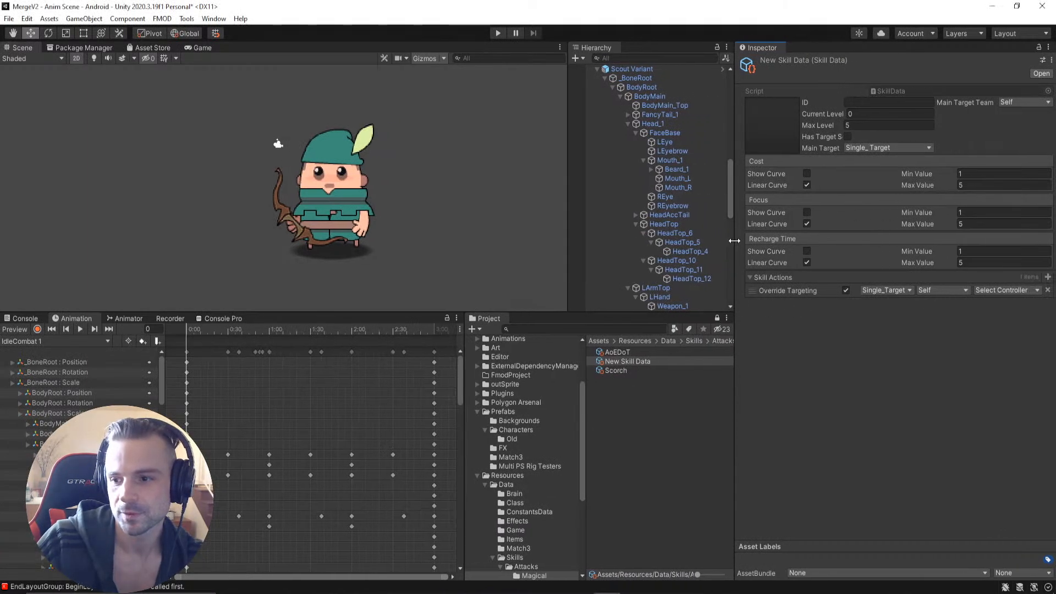
click(985, 291)
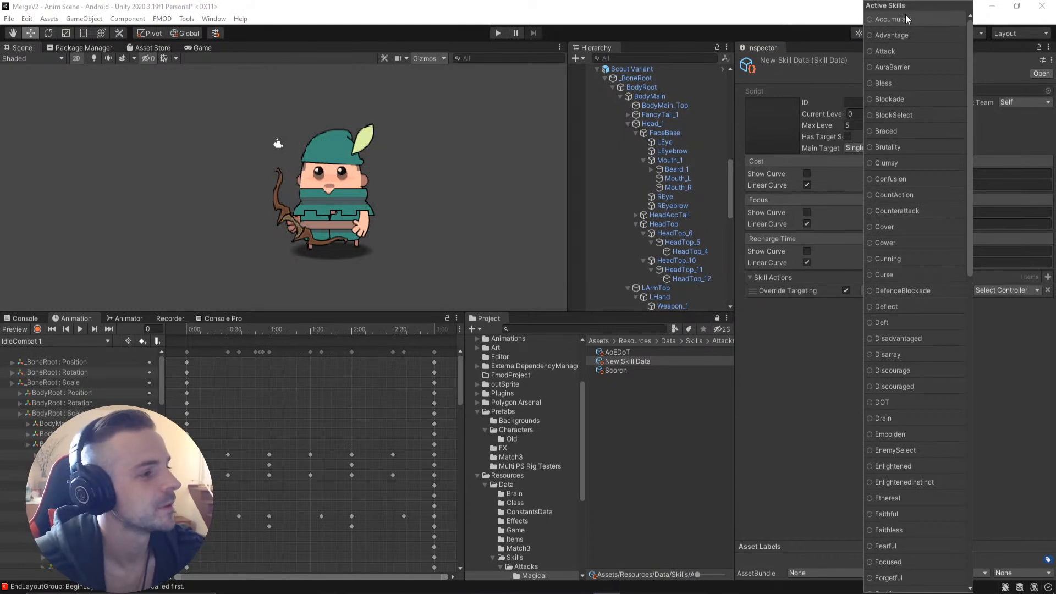
scroll(905, 60, down, 2)
scroll(904, 64, down, 2)
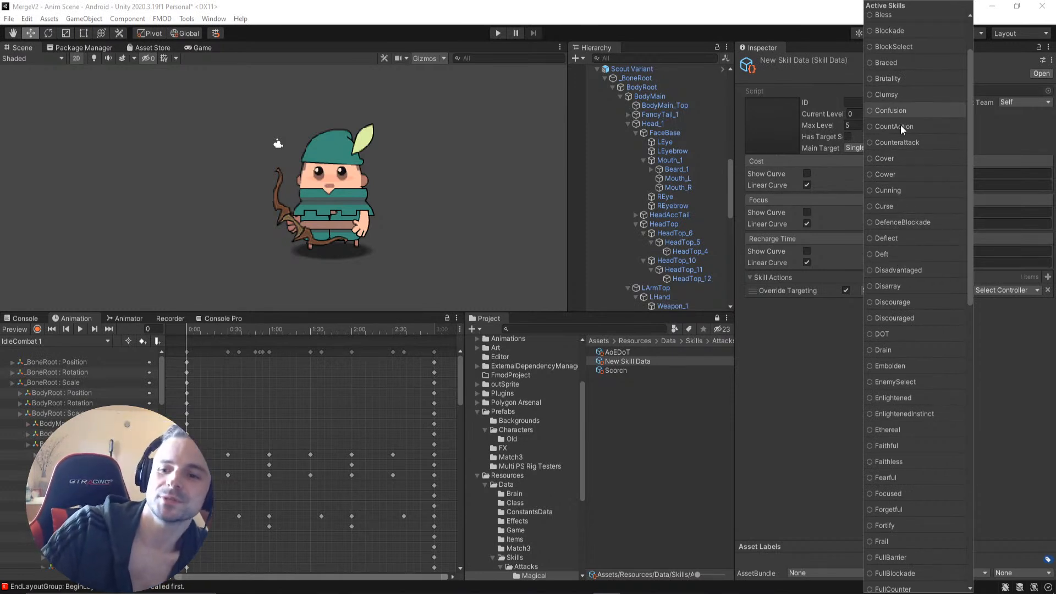
scroll(900, 138, down, 3)
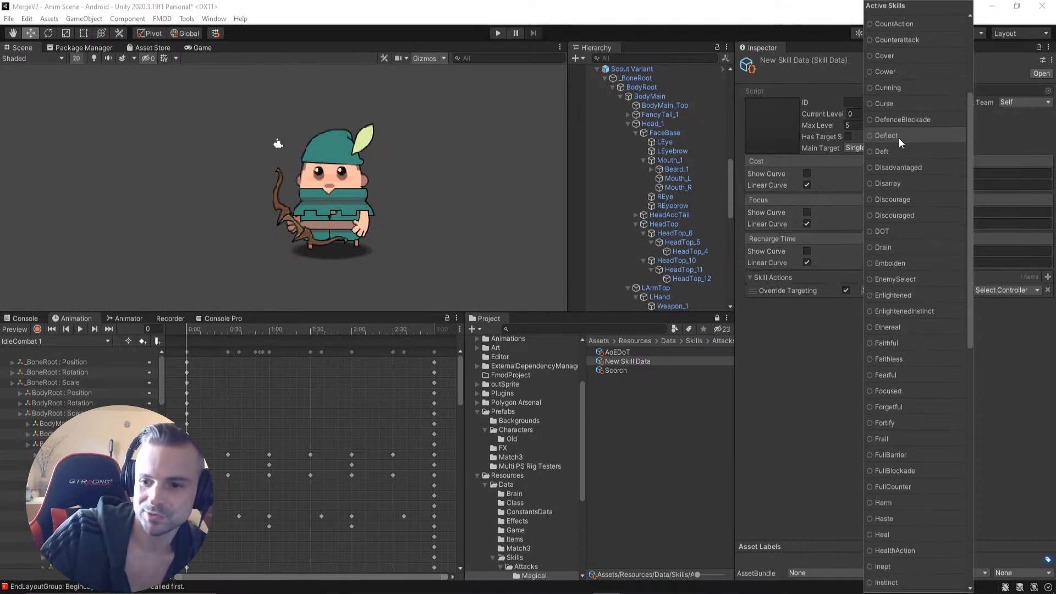
scroll(898, 137, down, 1)
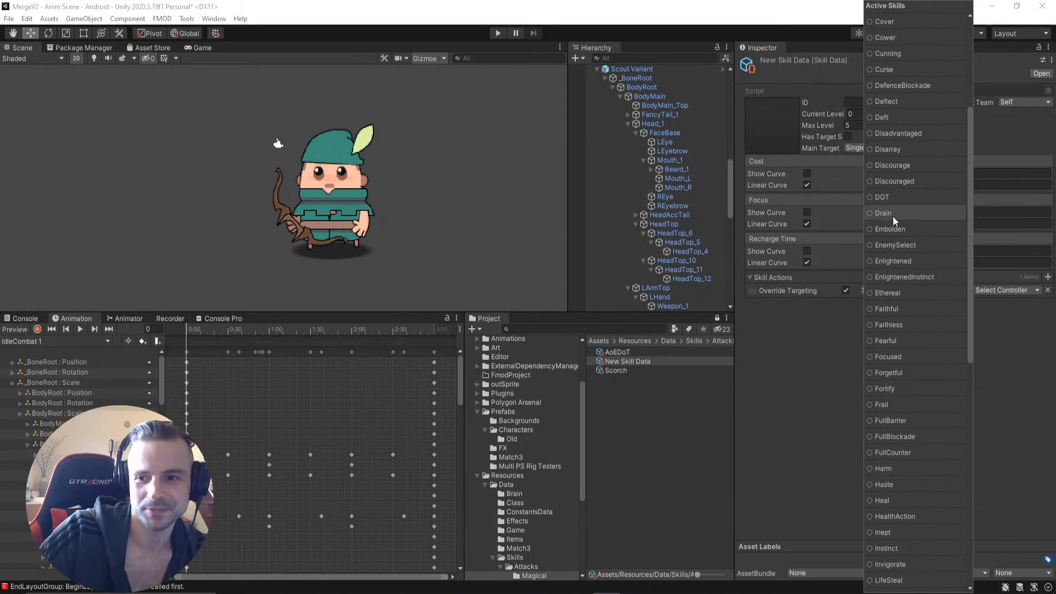
scroll(902, 216, down, 5)
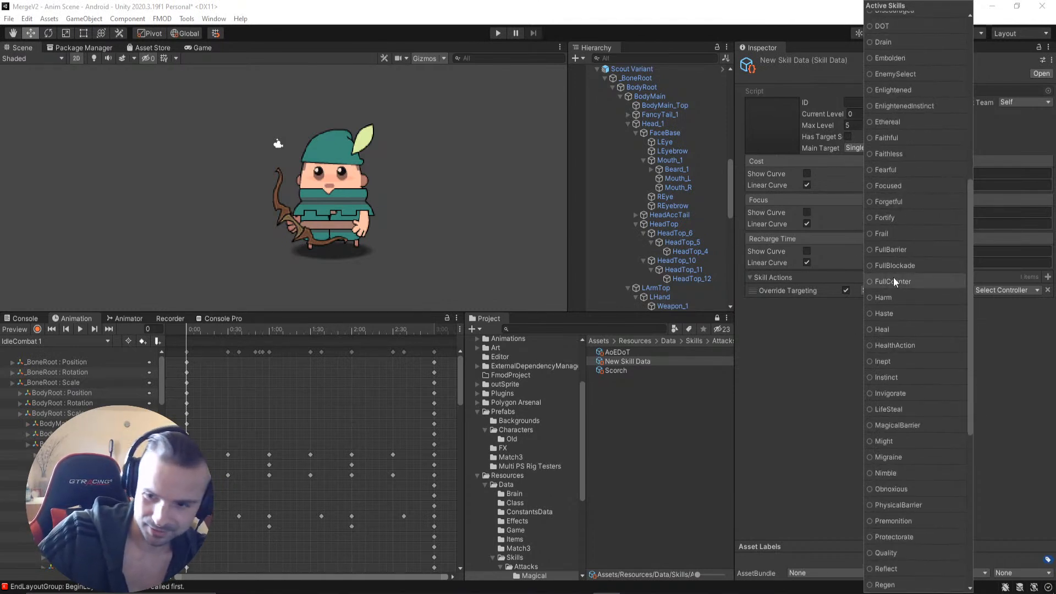
scroll(893, 279, down, 3)
scroll(902, 239, down, 3)
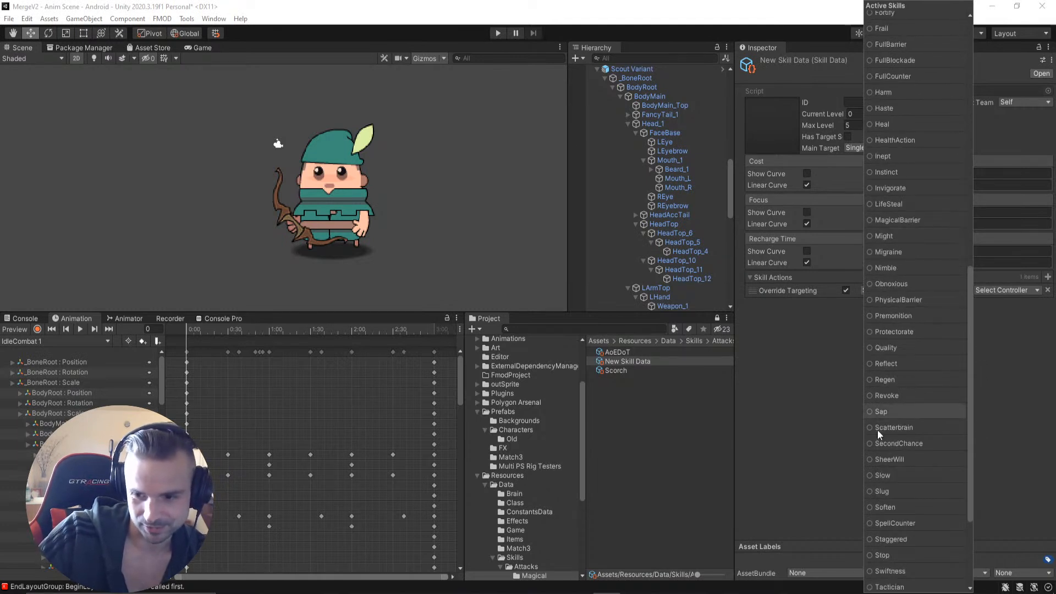
scroll(909, 411, down, 2)
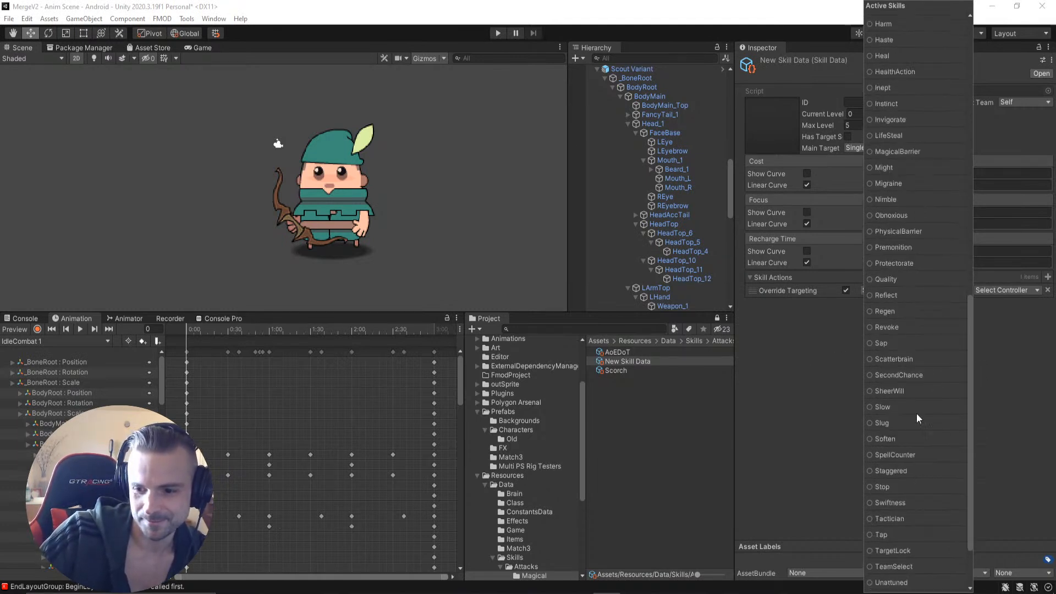
scroll(907, 424, down, 3)
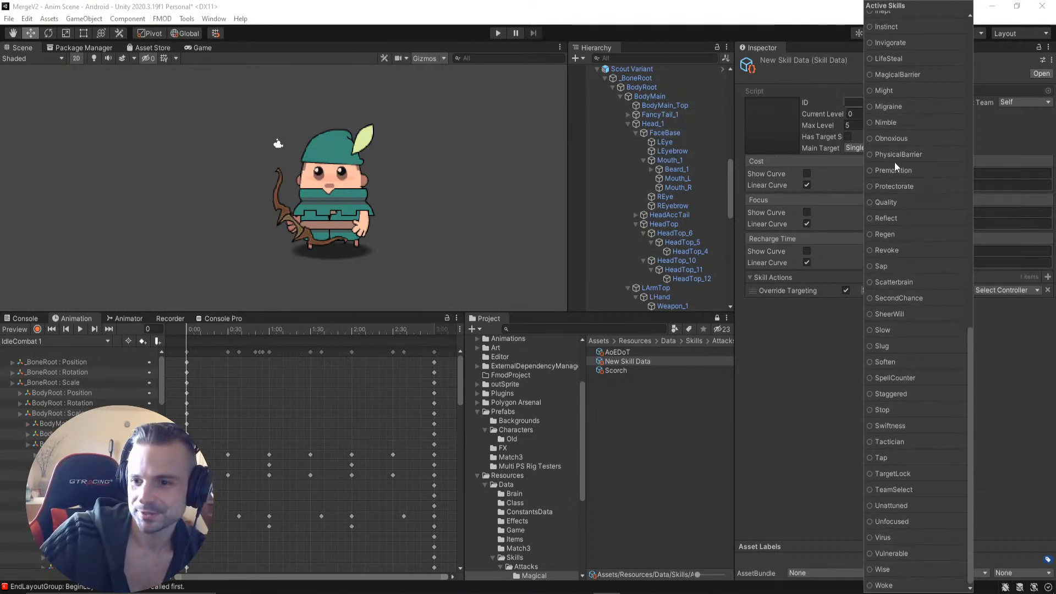
scroll(902, 181, up, 10)
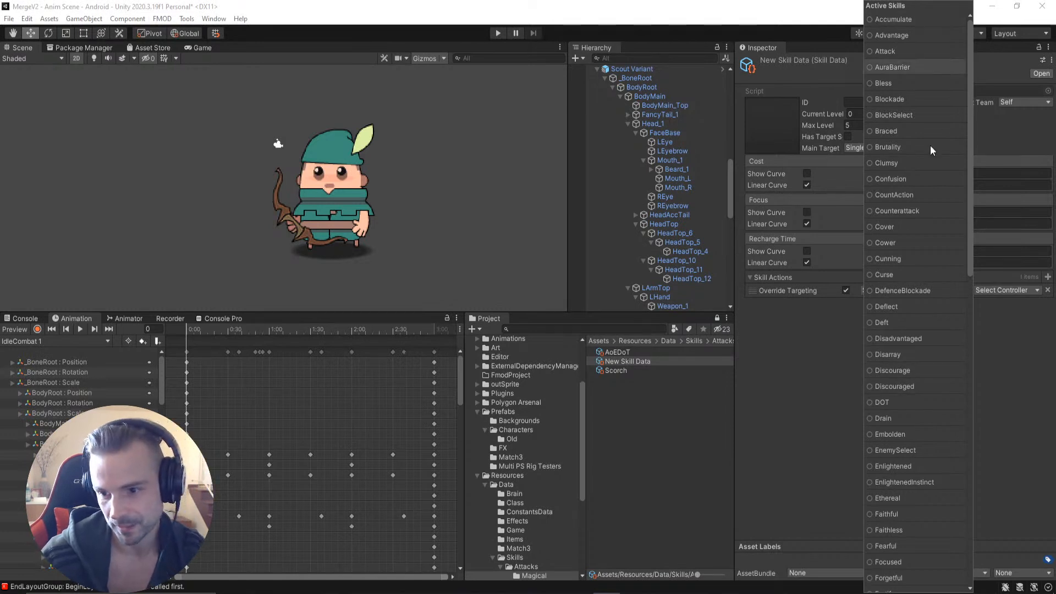
scroll(920, 72, down, 2)
scroll(925, 220, down, 20)
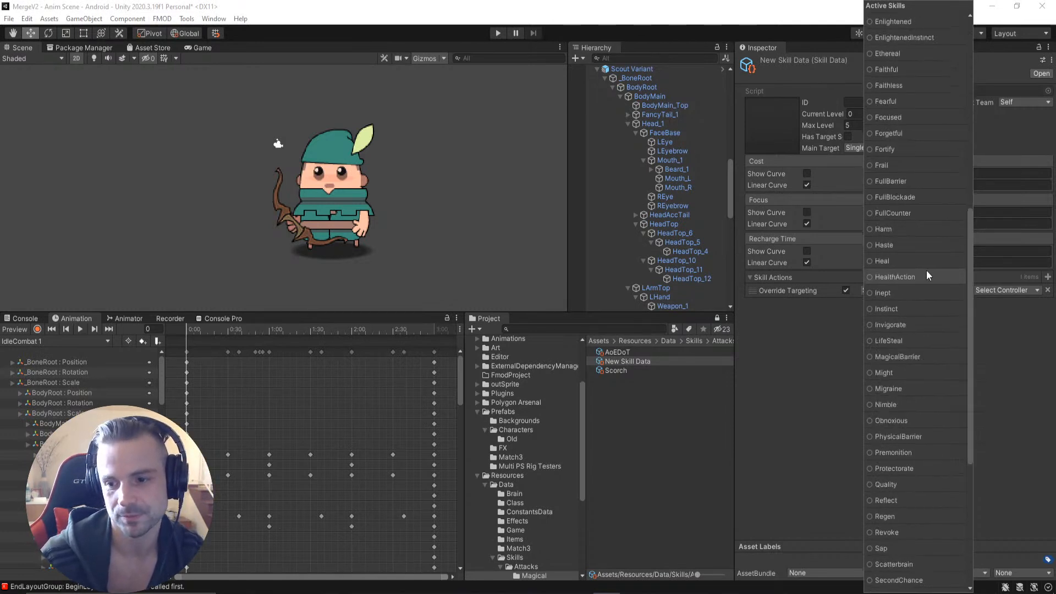
click(790, 442)
Step: Delete the New Skill Data asset from the Magical attacks folder
click(638, 361)
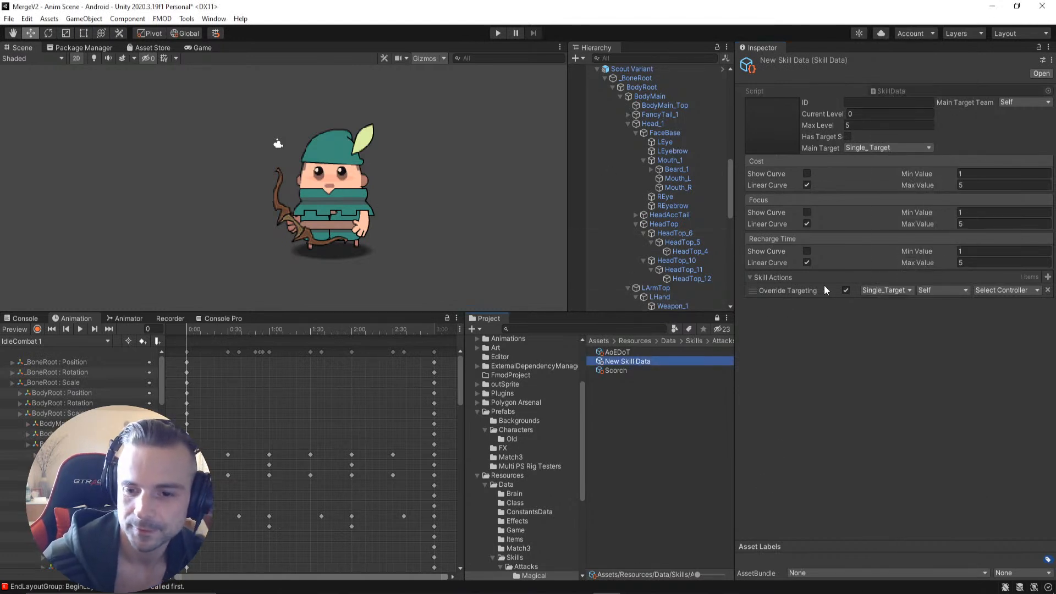
key(BackSpace)
click(845, 290)
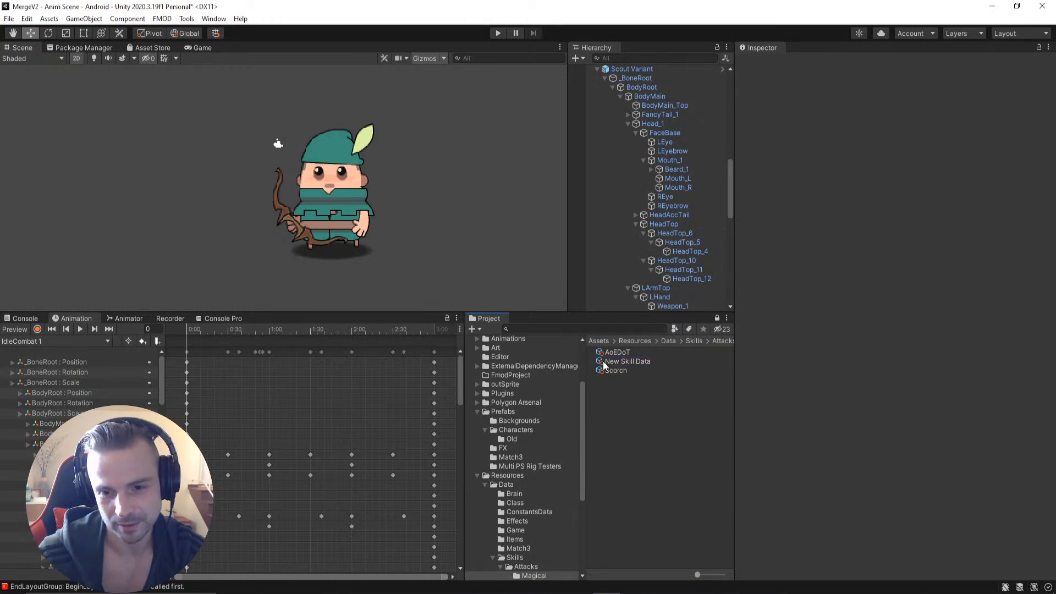
key(Delete)
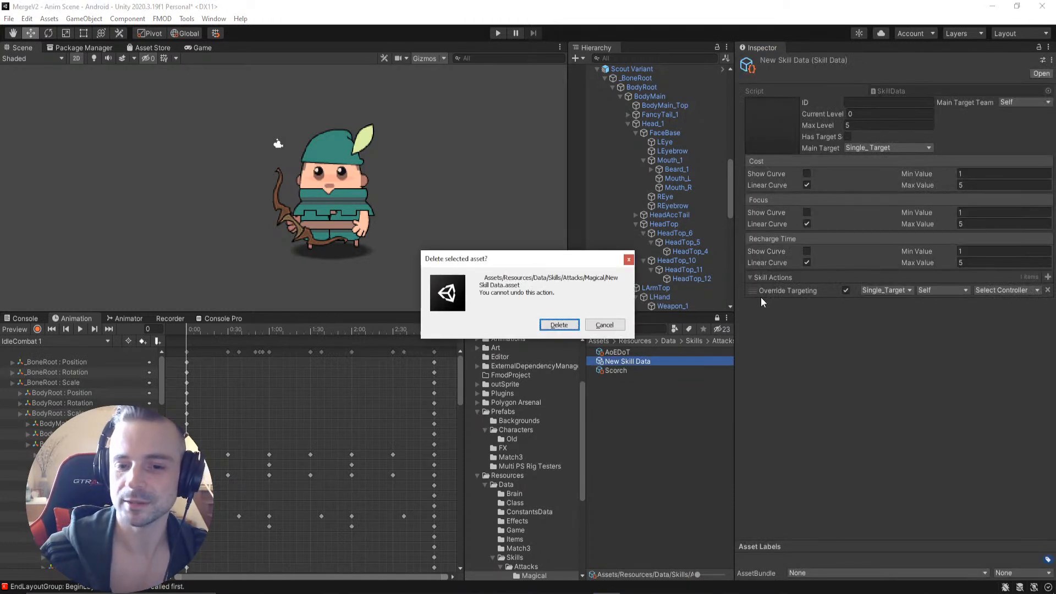
click(553, 324)
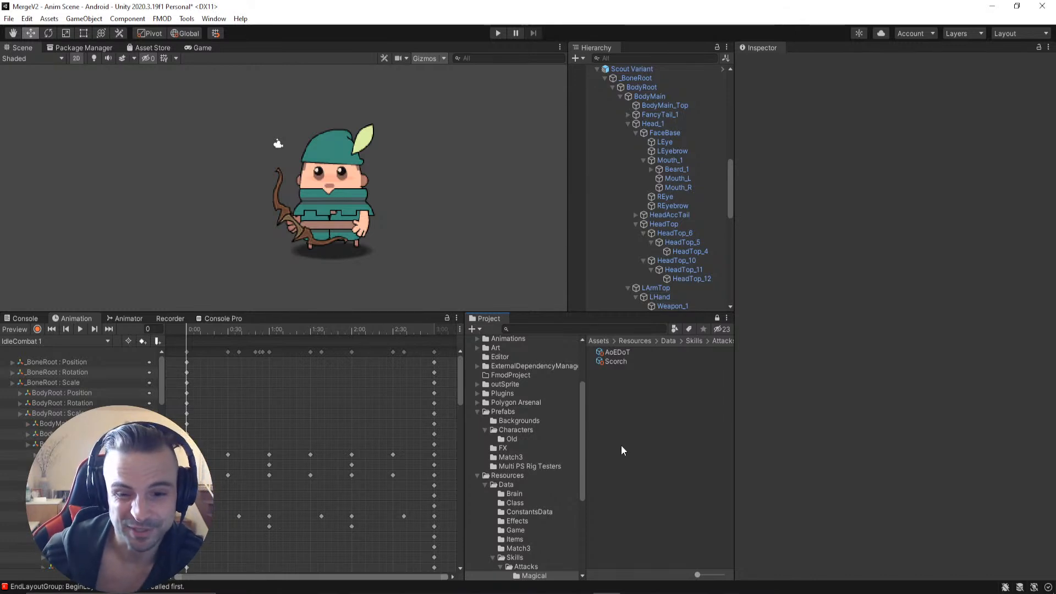
Step: Open the Class data folder and examine the Assassin's expanded stats, including its minimum and maximum HP values
scroll(525, 463, down, 3)
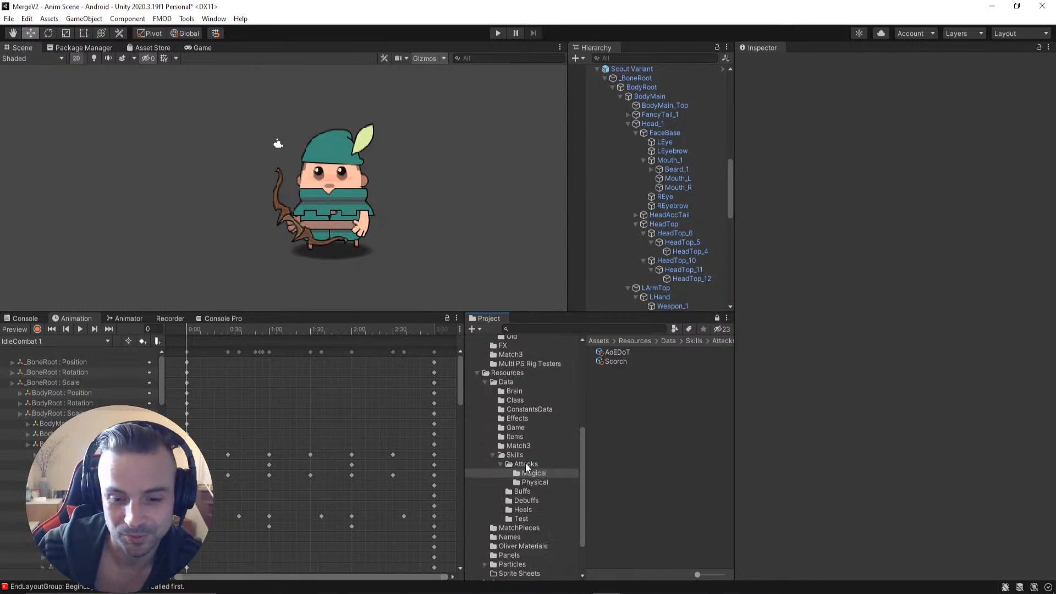
click(514, 456)
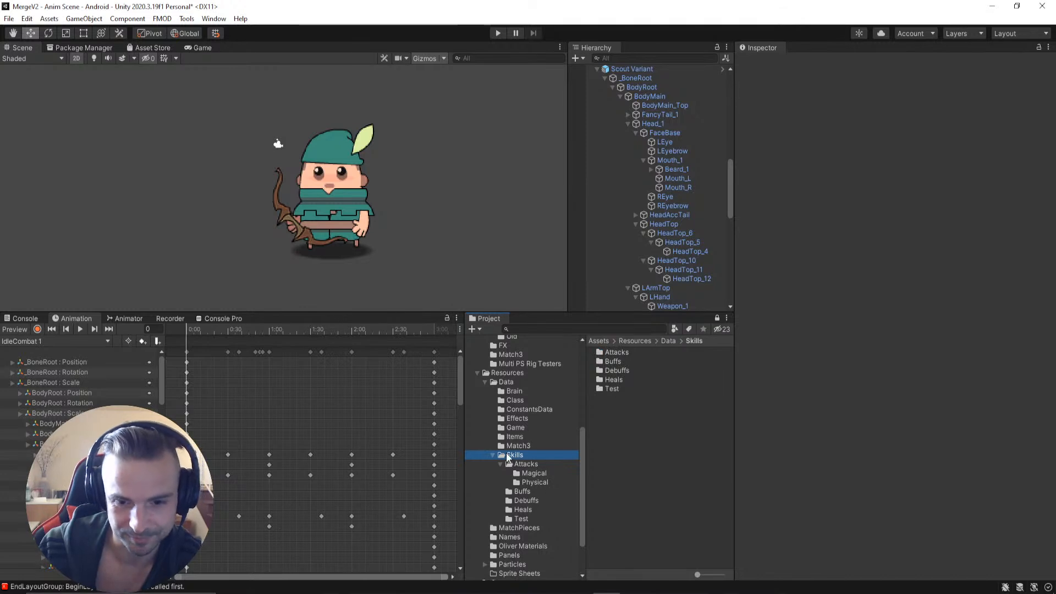
click(521, 400)
click(614, 362)
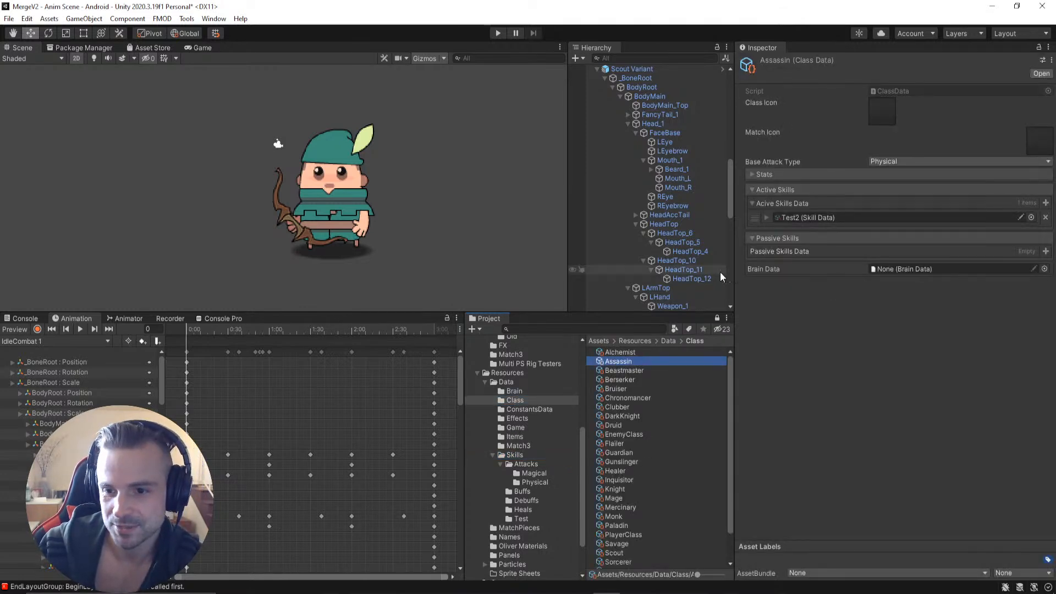
click(754, 175)
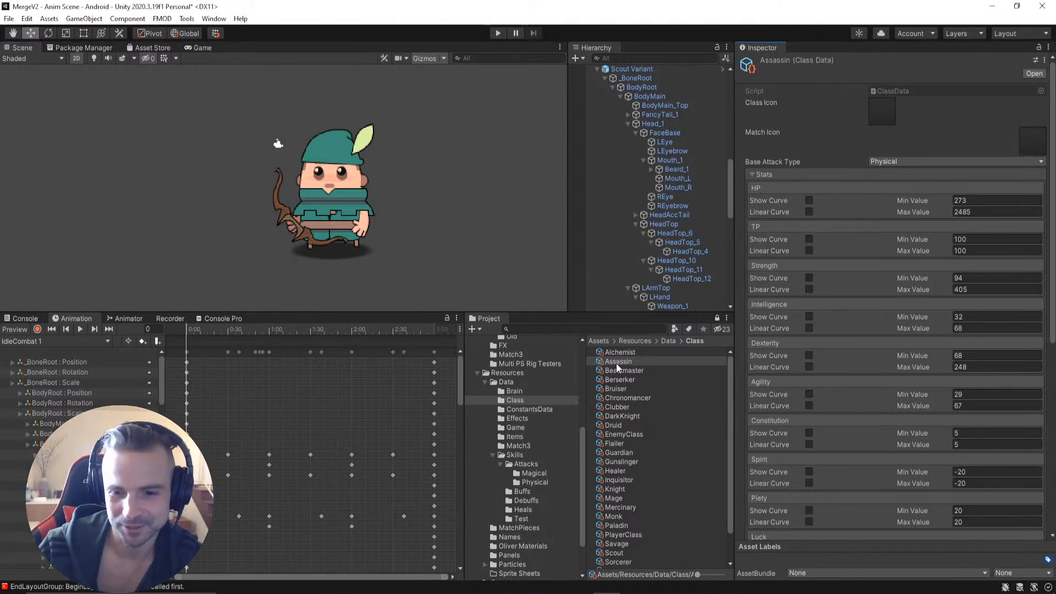
click(975, 202)
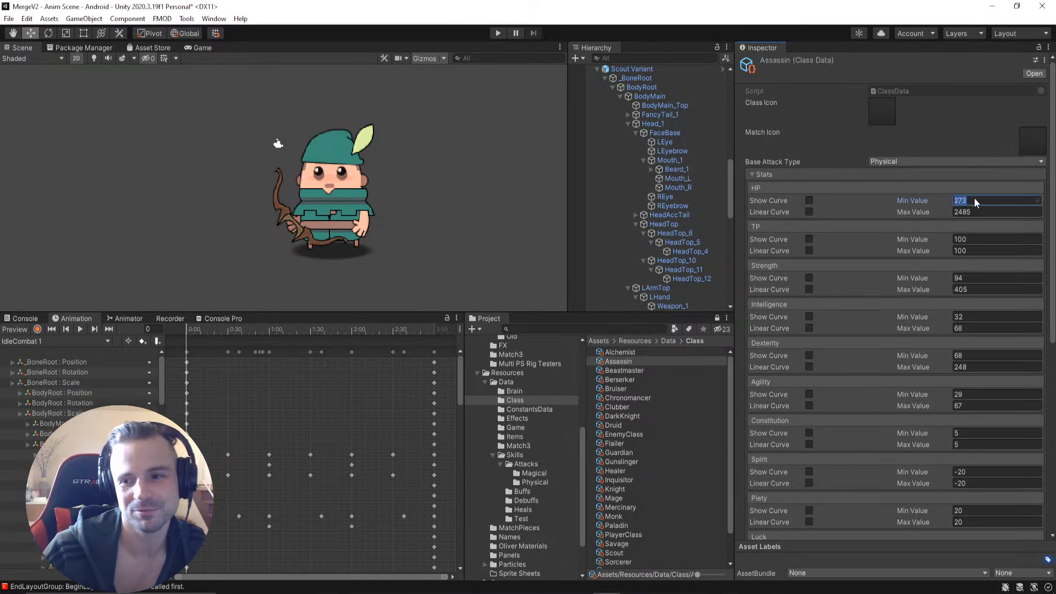
click(962, 212)
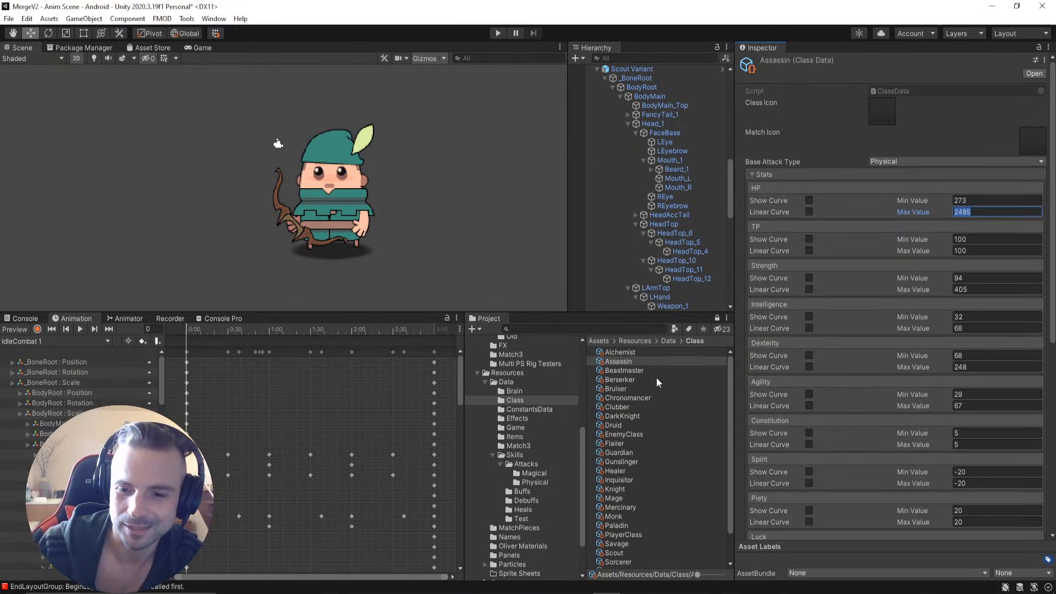
Step: Examine the stats of the Berserker, Guardian and Mage classes for comparison
click(615, 379)
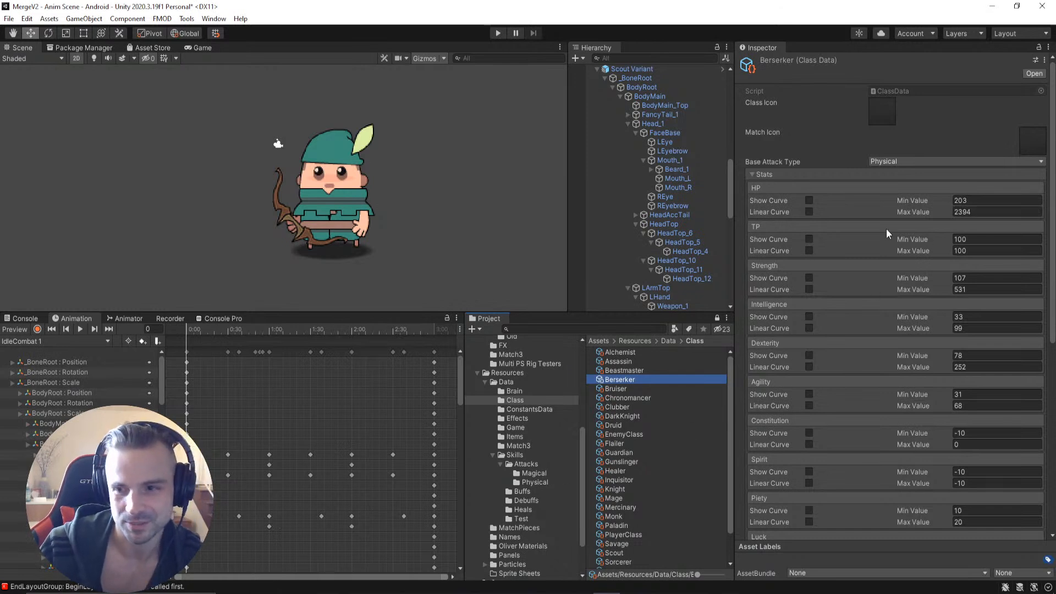
scroll(982, 381, down, 5)
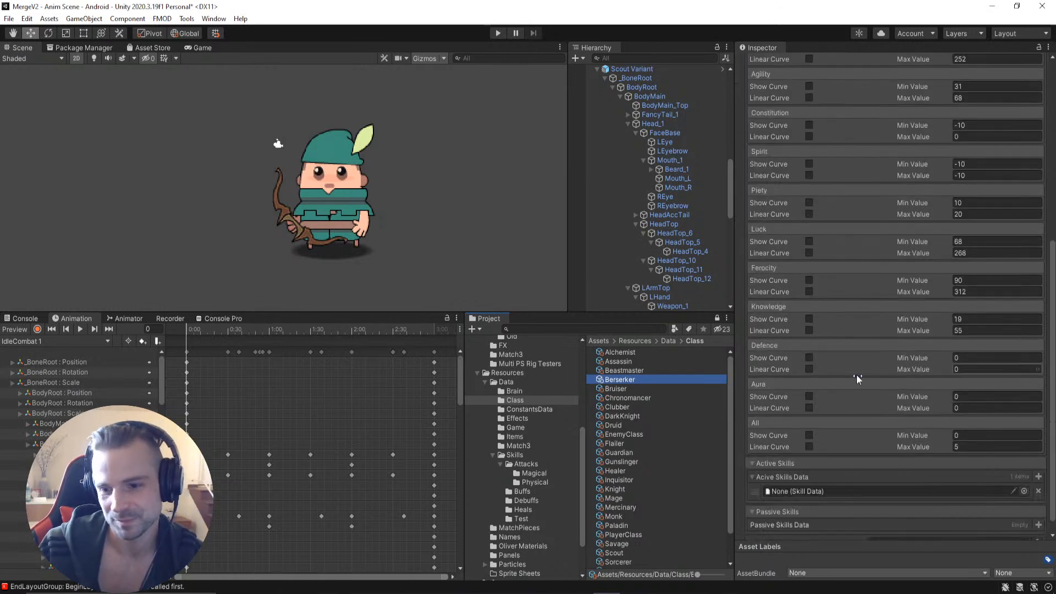
click(621, 453)
scroll(858, 319, up, 5)
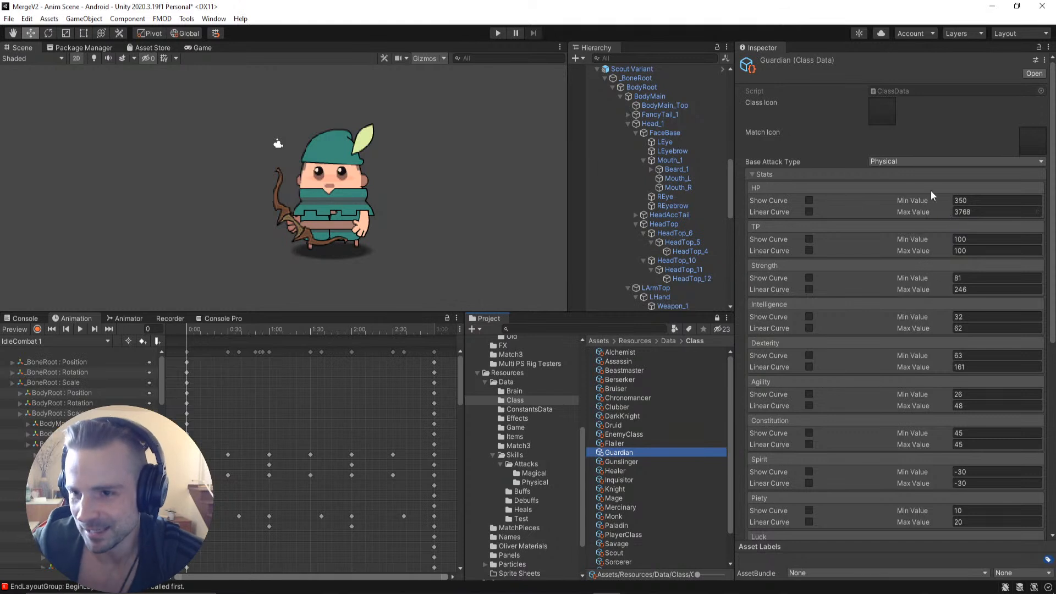
click(657, 496)
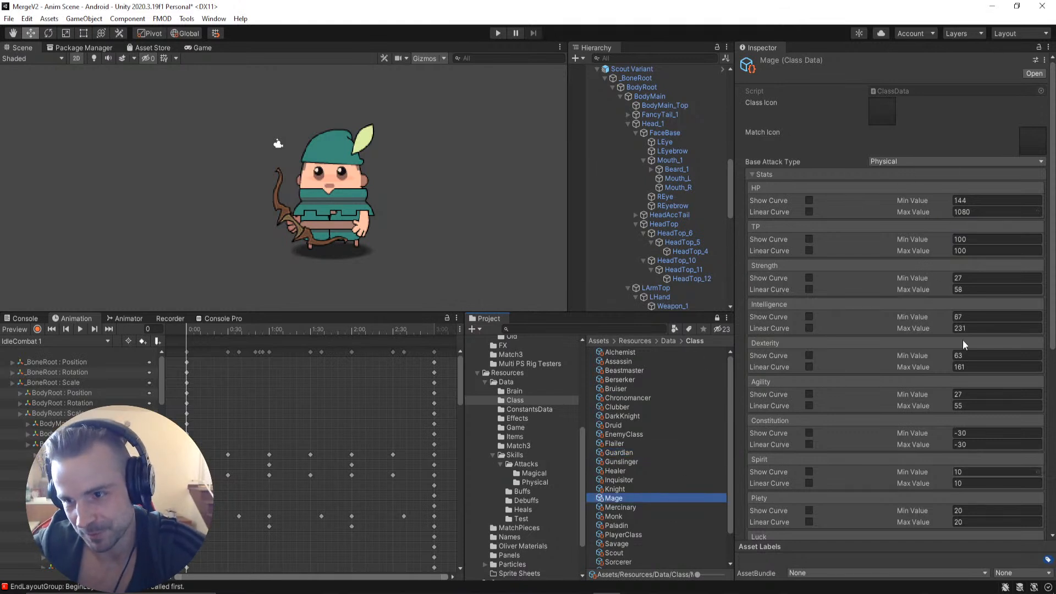
scroll(657, 383, down, 2)
Step: Go through the classes listed after Mage one by one, as far as Spearman-Armsman, viewing their stats
key(Down)
key(Down)
key(Down)
key(Down)
key(Down)
key(Down)
key(Down)
key(Down)
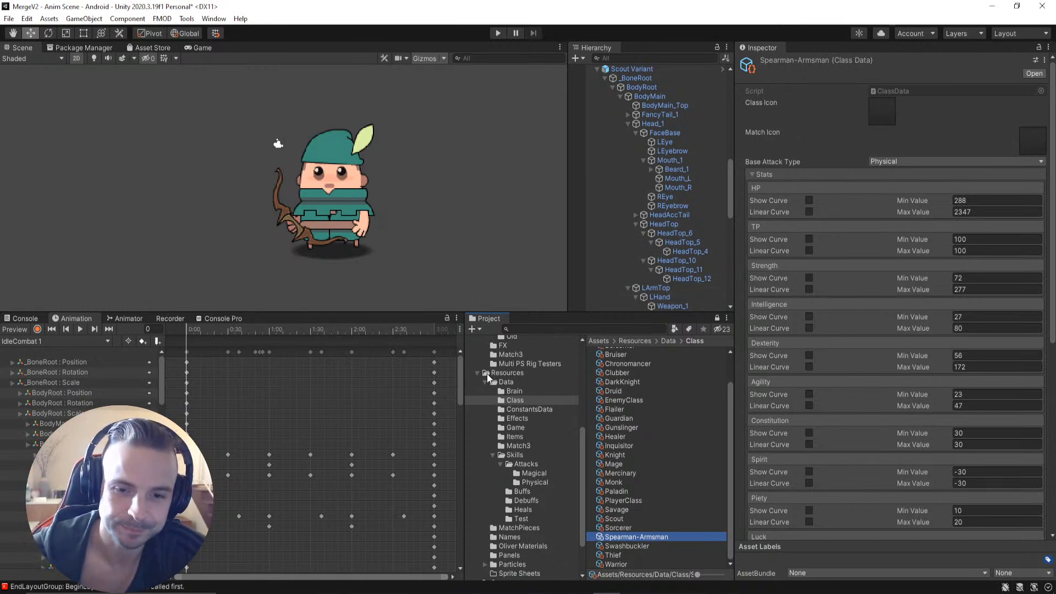
Step: Return the project browser to the Resources folder and play the IdleCombat 1 animation on the archer
click(225, 396)
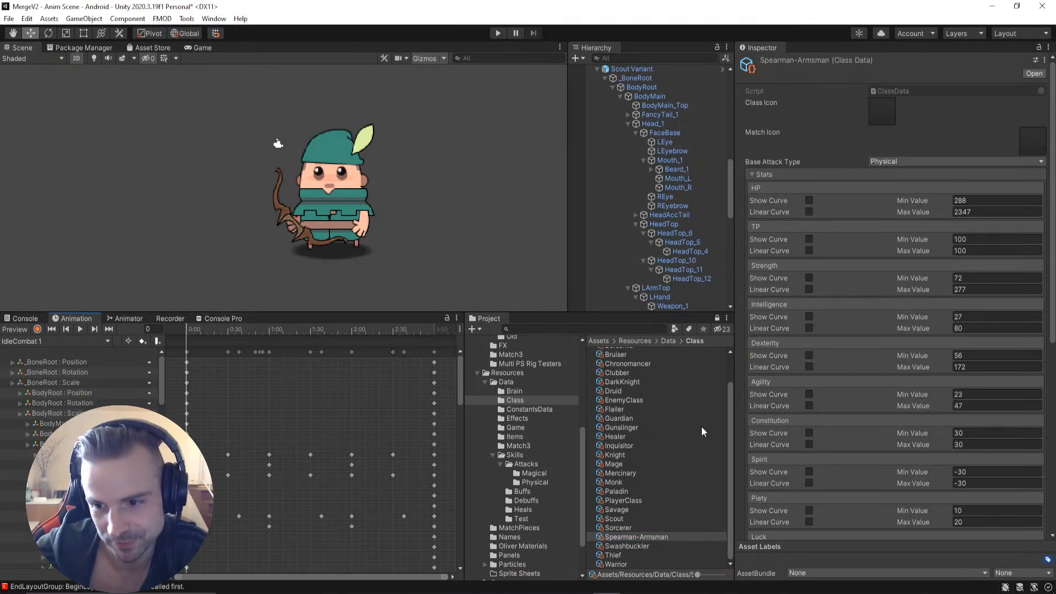
scroll(684, 438, up, 3)
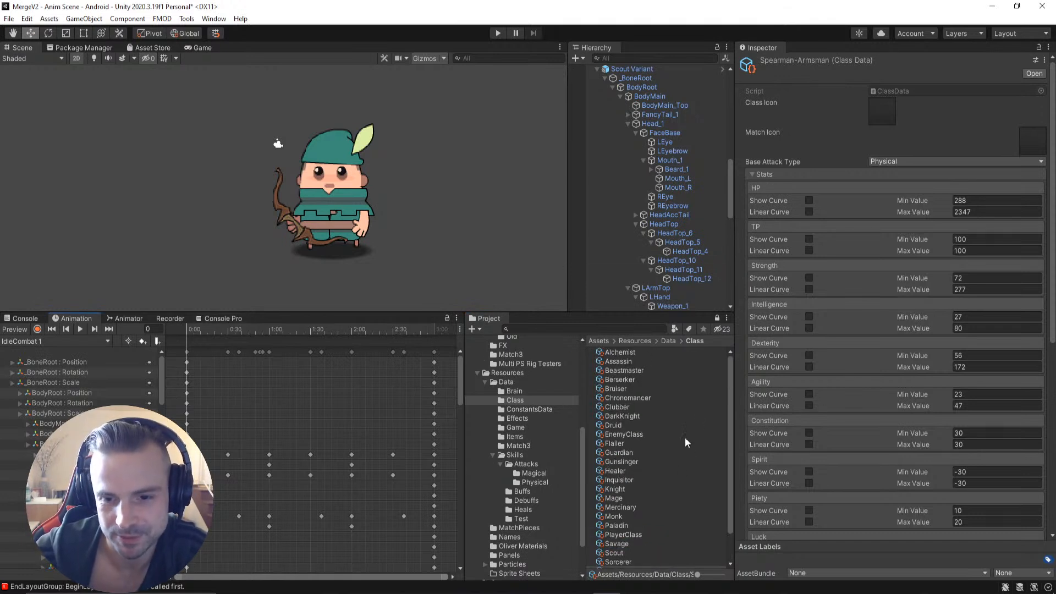
click(637, 342)
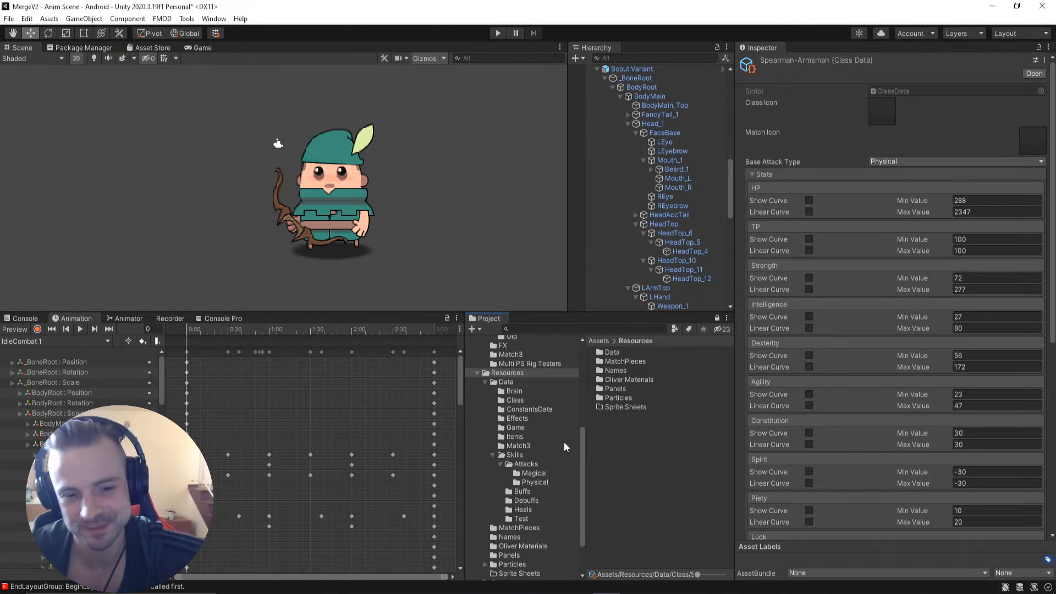
drag(200, 330, 38, 340)
click(80, 330)
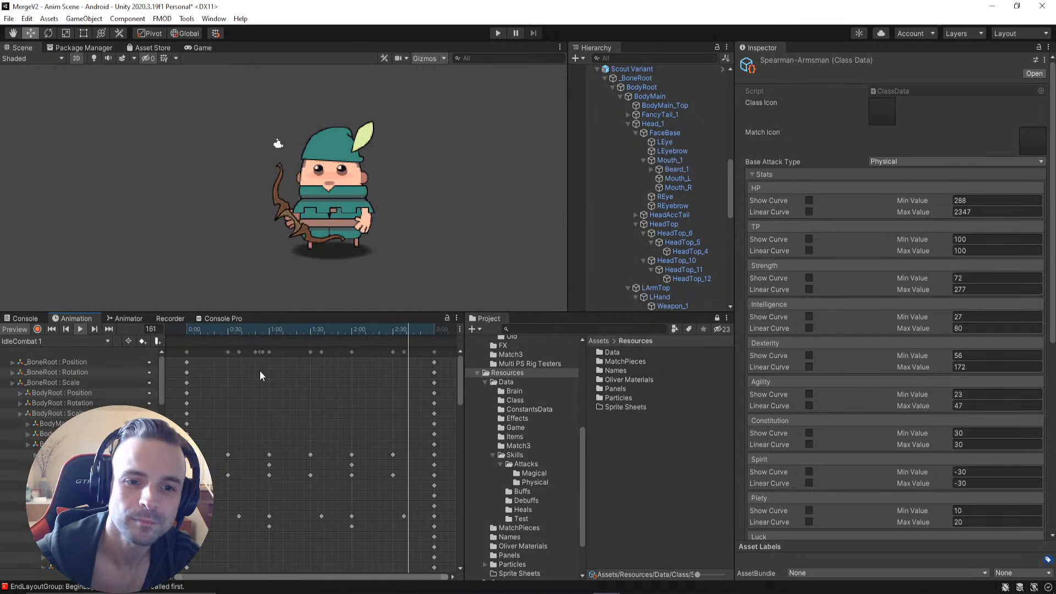
Step: Switch to the Wounded 1 animation clip and remove its missing CapsSolver_Target position property
click(32, 342)
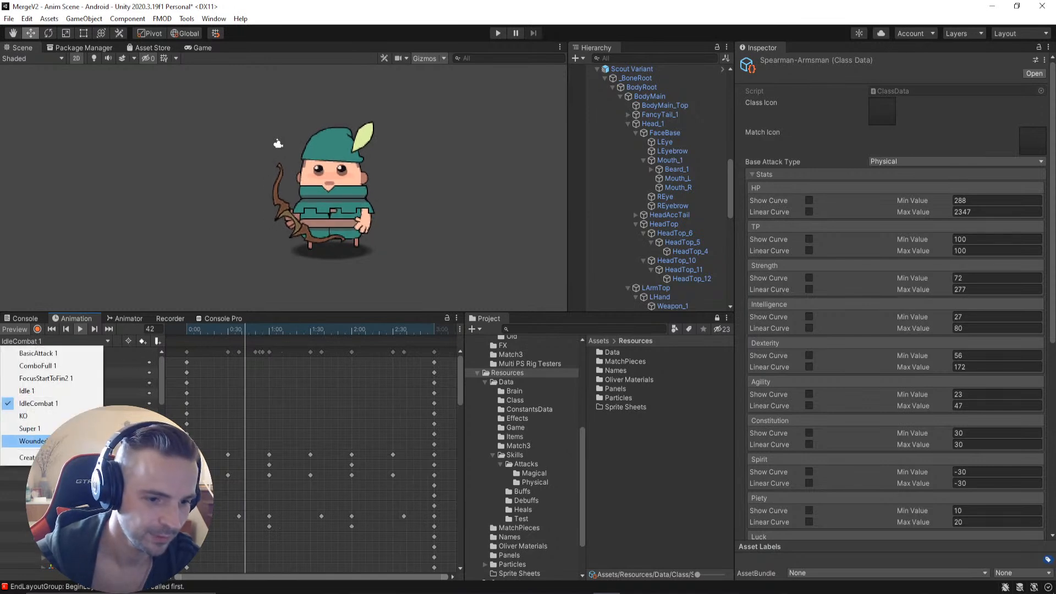
click(25, 440)
click(101, 360)
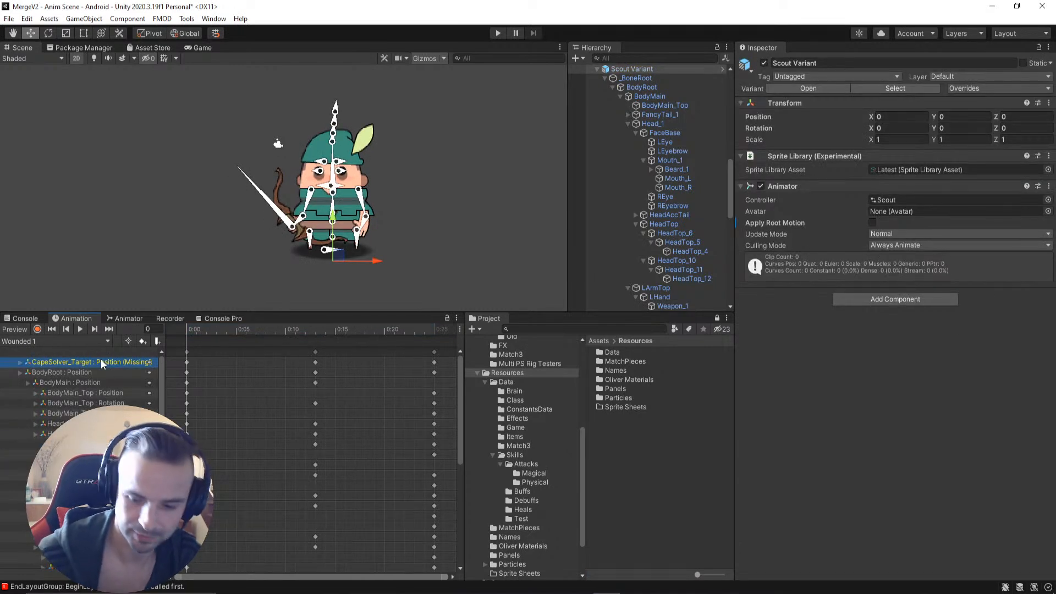
scroll(101, 358, down, 5)
scroll(101, 374, up, 6)
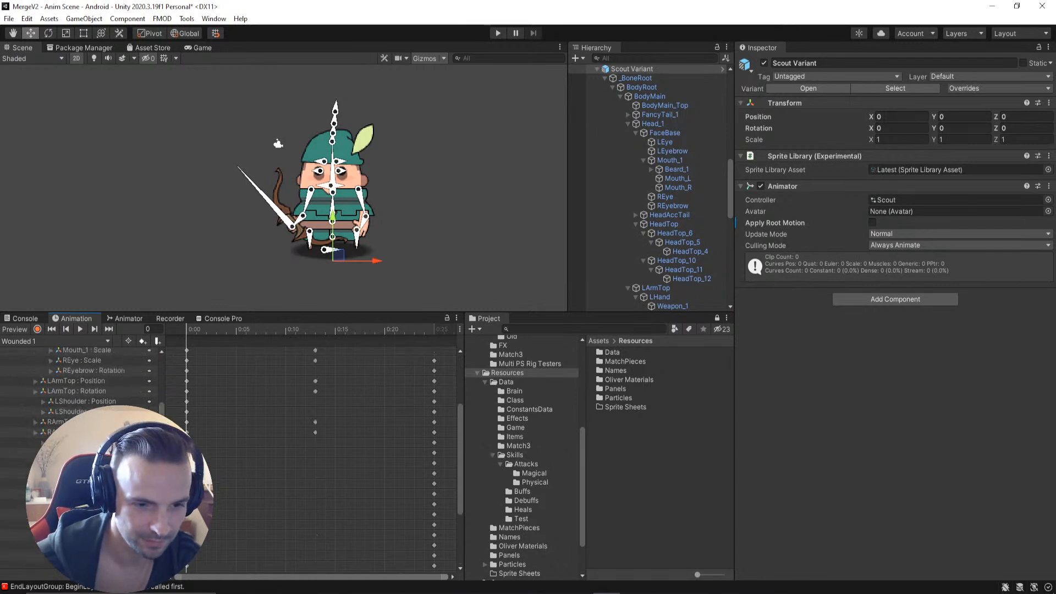
Step: Preview the first frame of the Wounded 1 animation clip on the archer
click(43, 341)
click(486, 174)
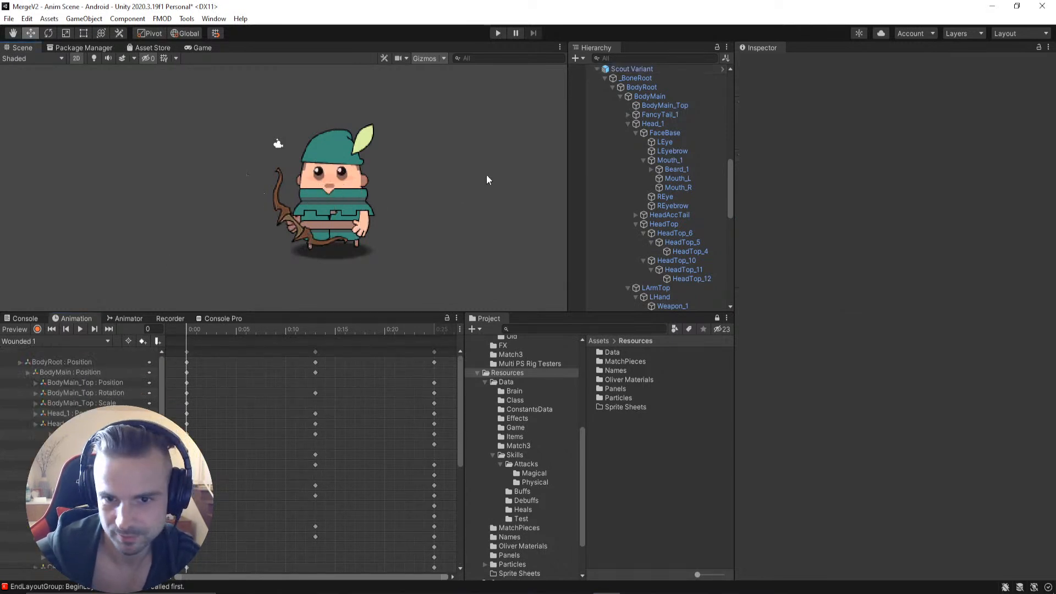
click(87, 340)
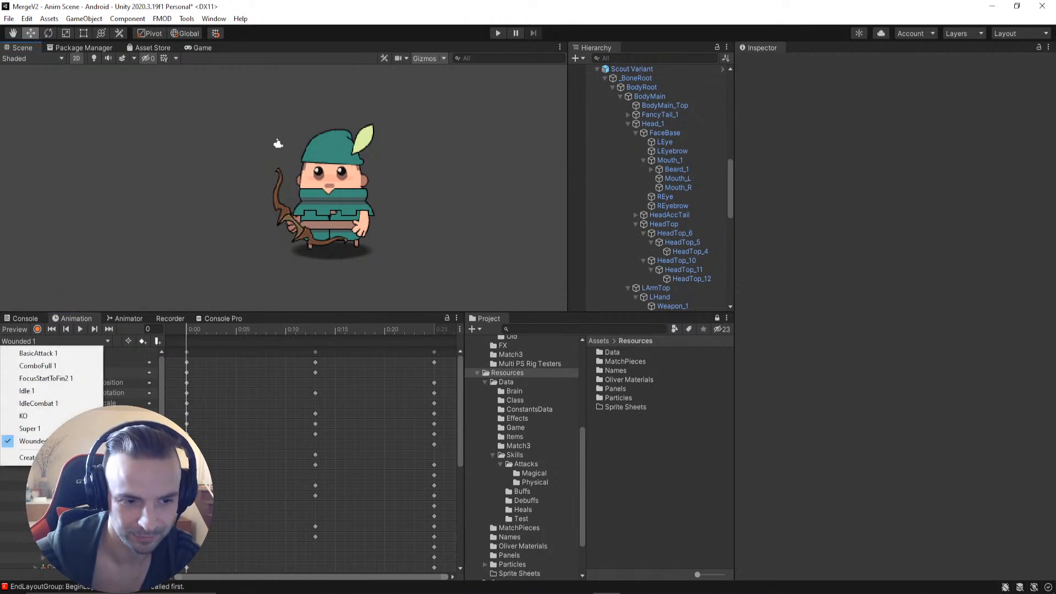
key(Escape)
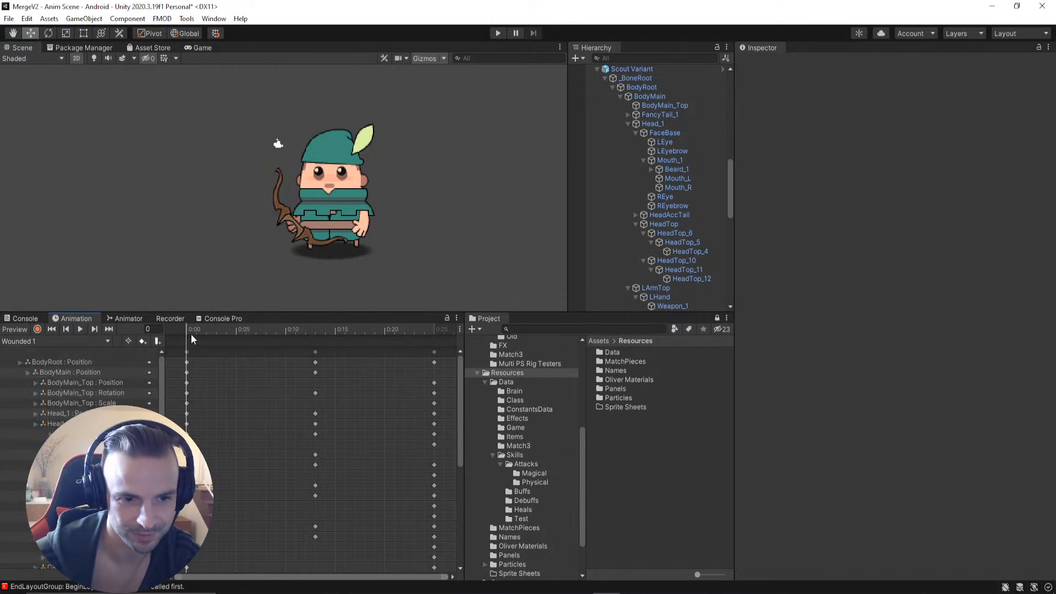
click(192, 333)
mouse_move(193, 334)
mouse_down()
mouse_move(229, 330)
mouse_move(168, 337)
mouse_move(464, 335)
mouse_move(187, 338)
mouse_up()
Step: Try to remove the two adjacent properties after the CapeTail entries near the end of the Wounded 1 property list
drag(460, 384, 463, 522)
click(83, 499)
shift+click(83, 509)
scroll(288, 411, up, 1)
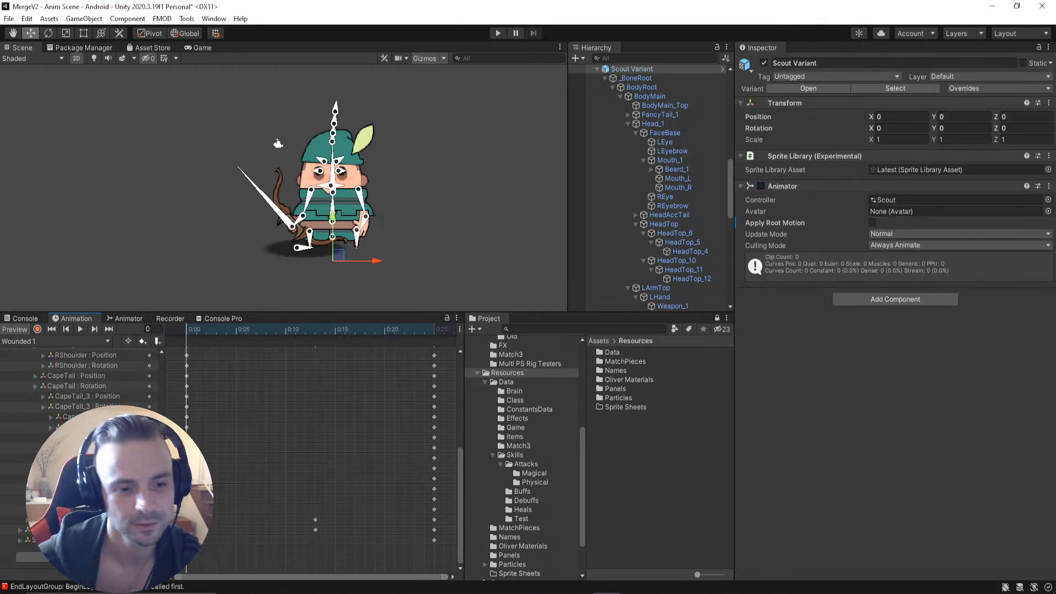
drag(460, 470, 456, 331)
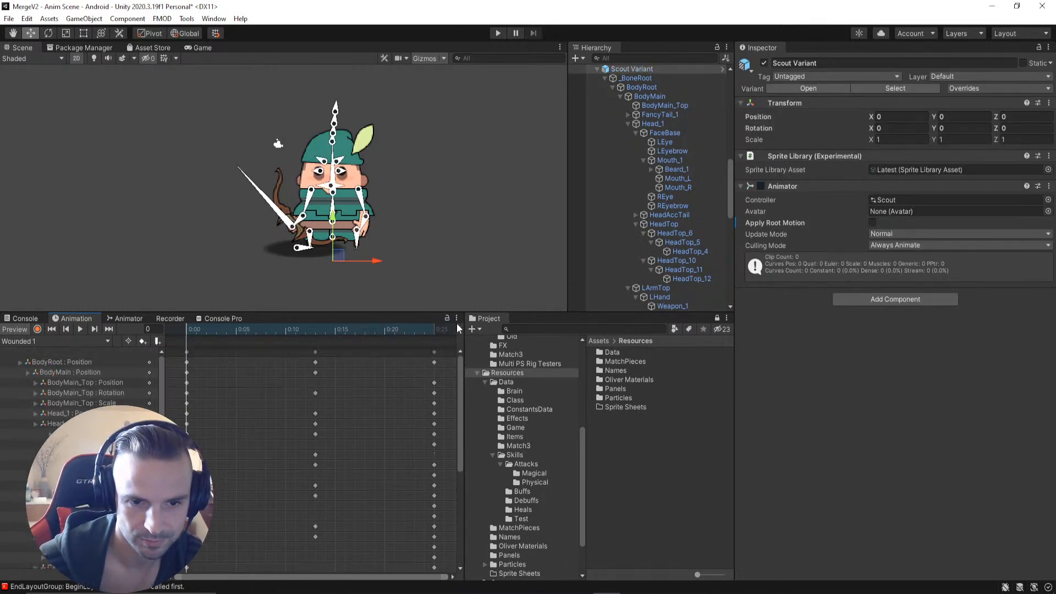
drag(225, 328, 91, 341)
Step: Undo the recent property removals in the Wounded 1 clip, including that of the missing CapeSolver_Target position
key(ctrl+z)
key(ctrl+z)
key(ctrl+z)
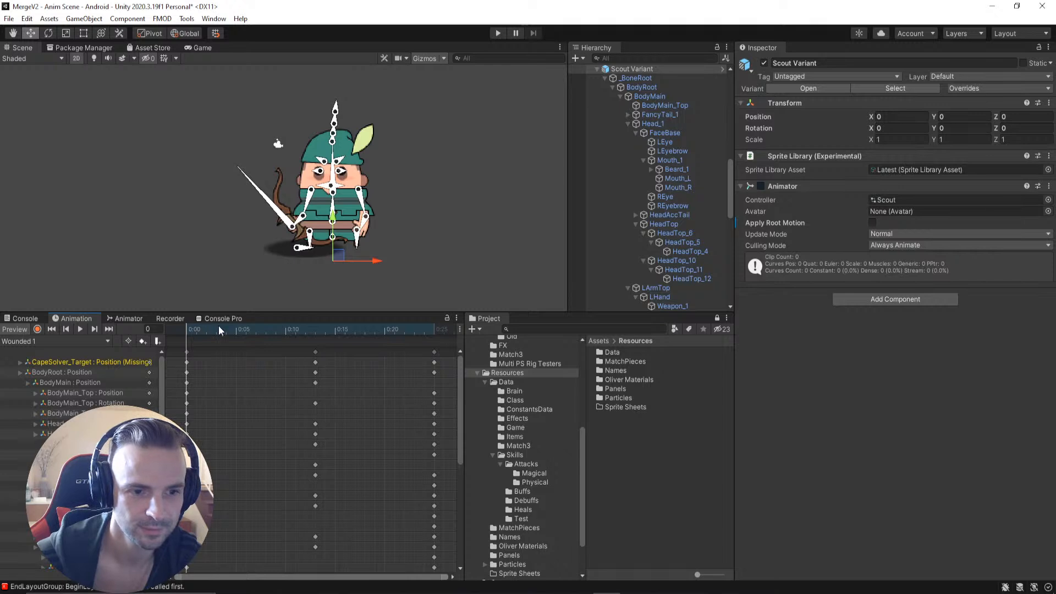
key(ctrl+z)
Step: Reload the Wounded 1 clip by switching to IdleCombat 1 and back, and preview its first frame
click(88, 342)
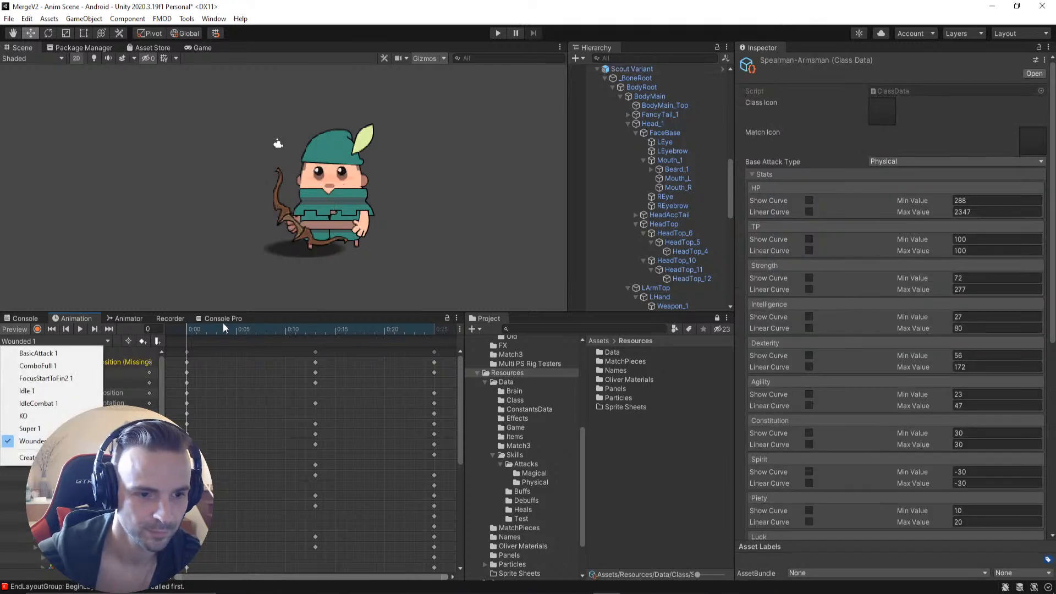
click(472, 148)
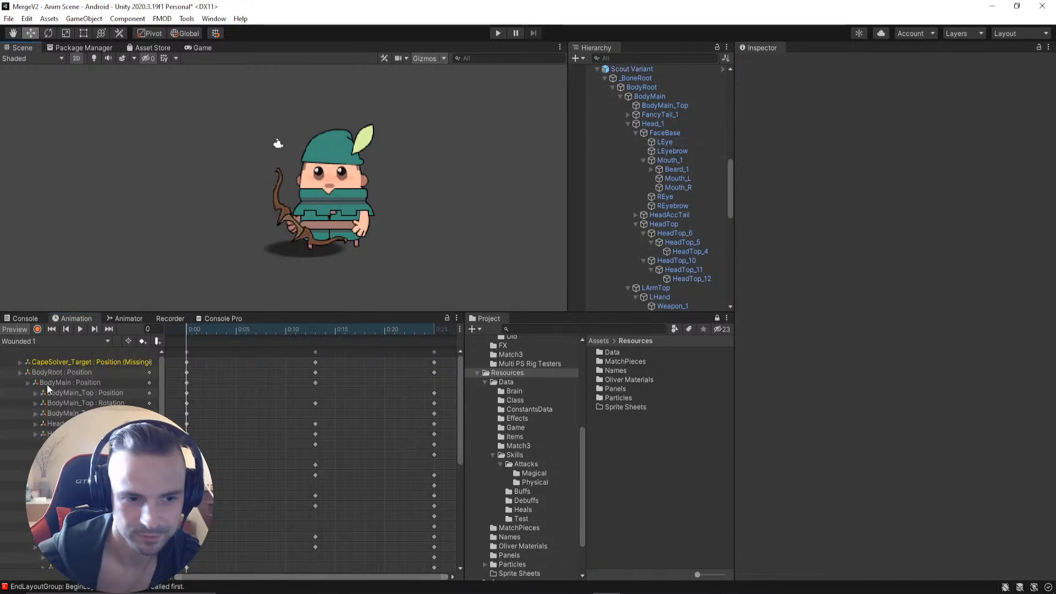
click(61, 341)
click(50, 403)
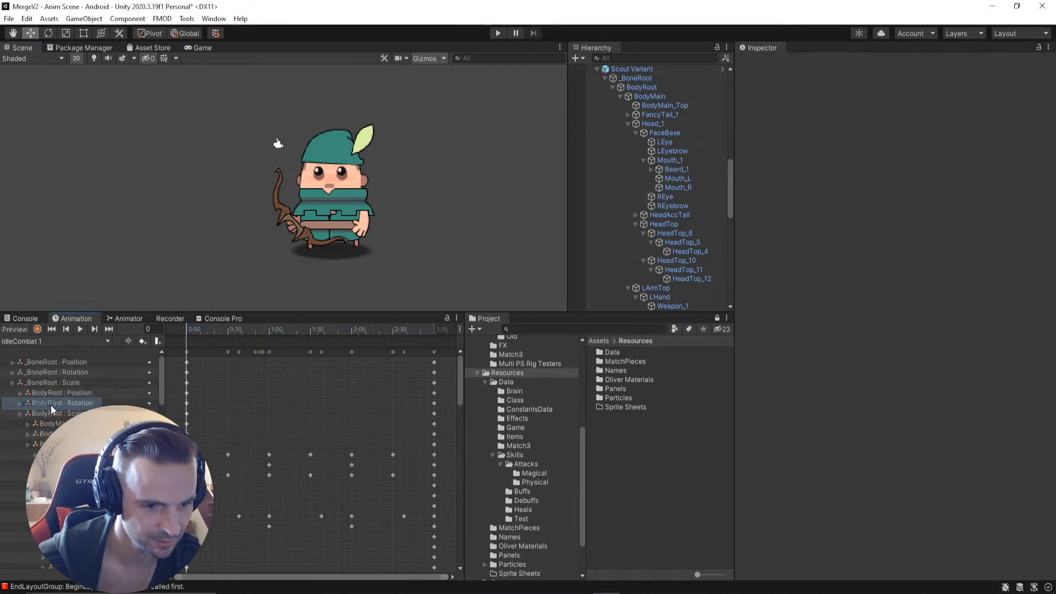
click(74, 340)
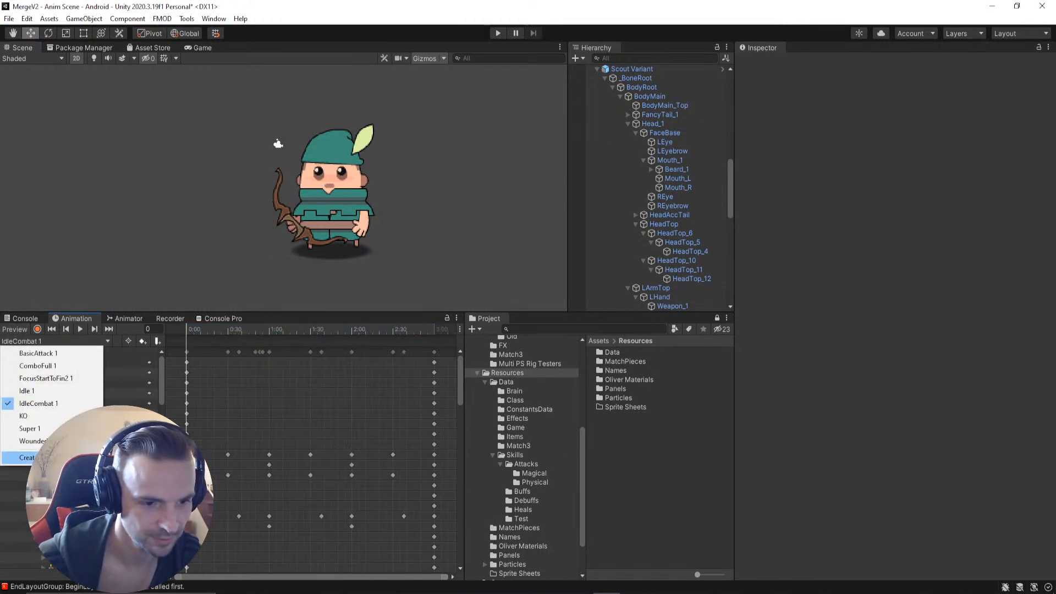
click(33, 441)
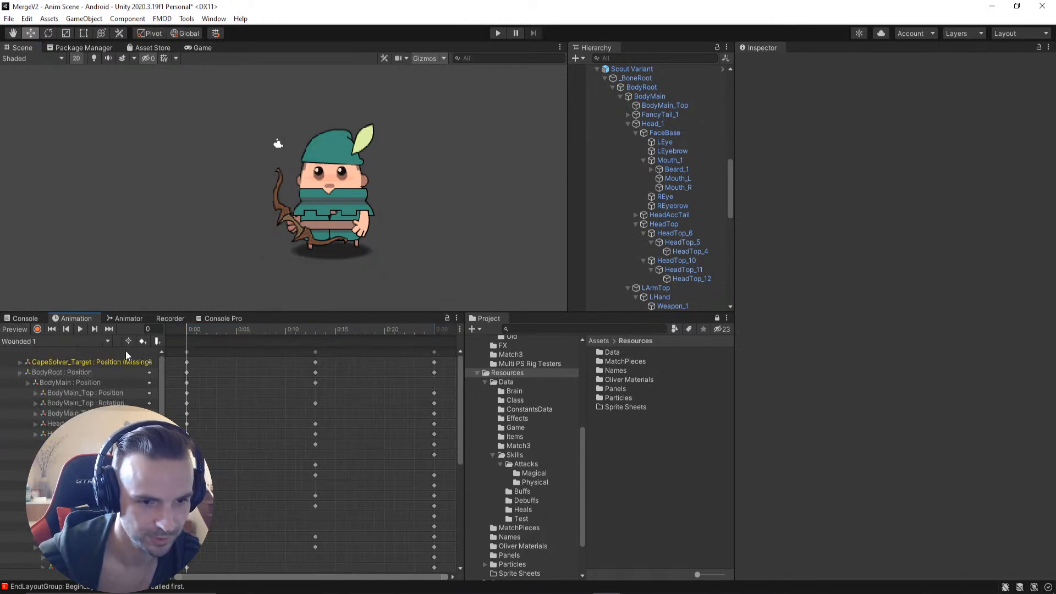
click(186, 329)
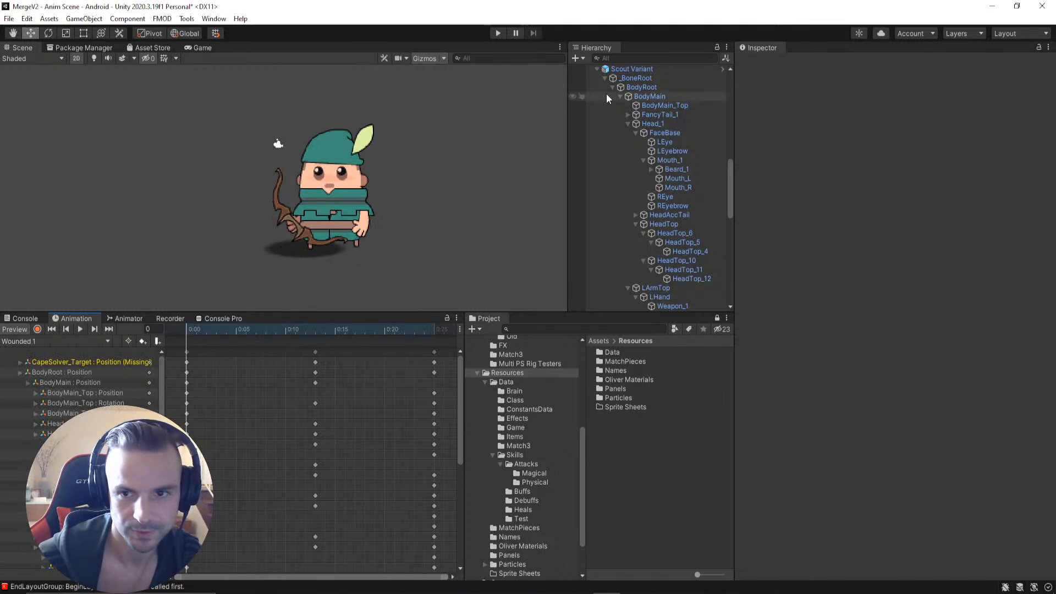
Step: Record a Shadow_1 position key of X 0.037, Y 0.078 on the first frame of Wounded 1 and repeat it at frame 25
click(617, 71)
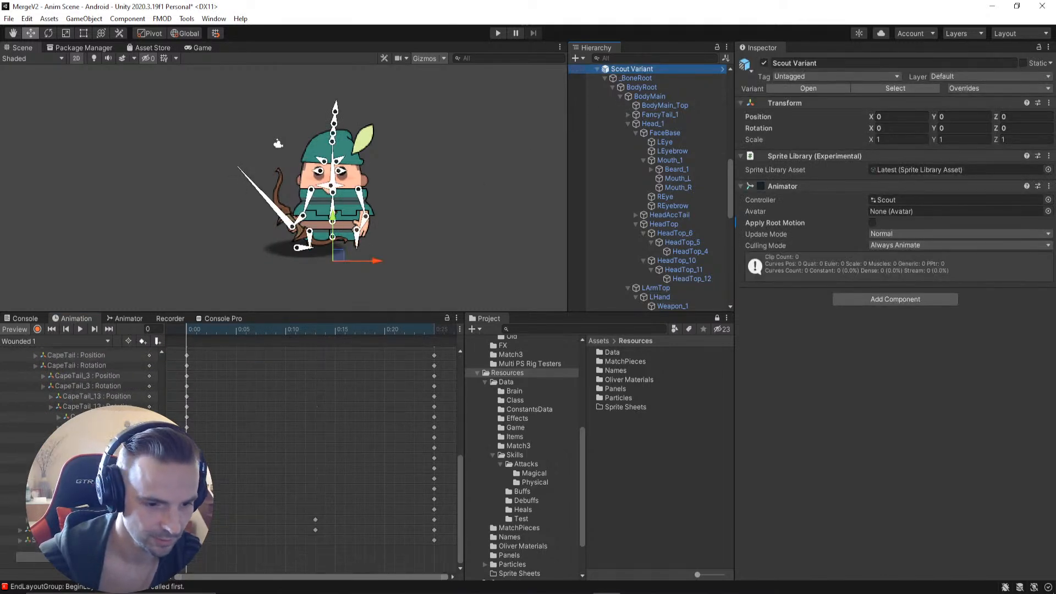
click(61, 540)
click(60, 529)
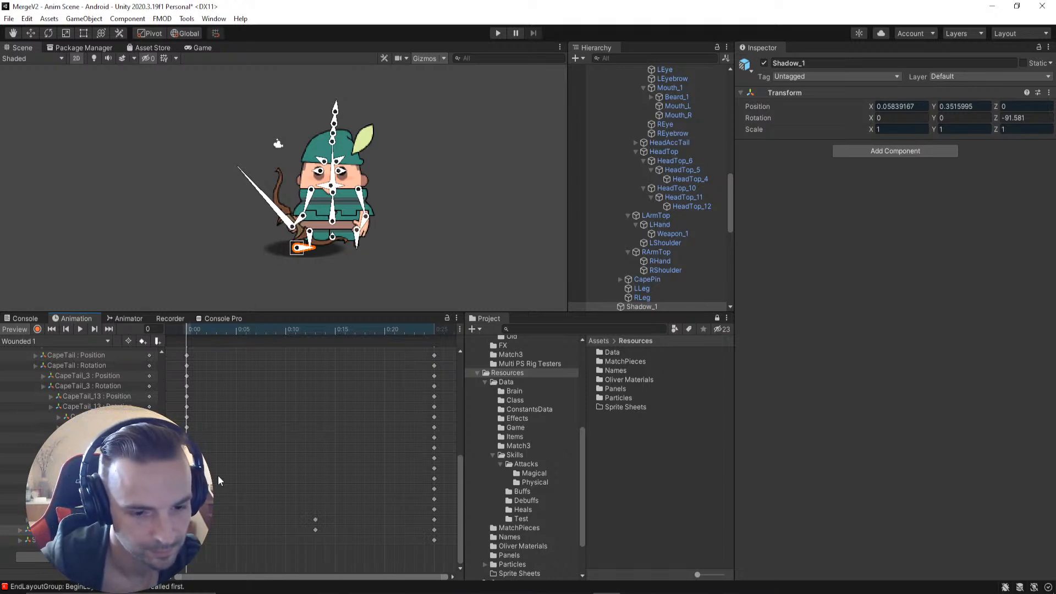
key(Delete)
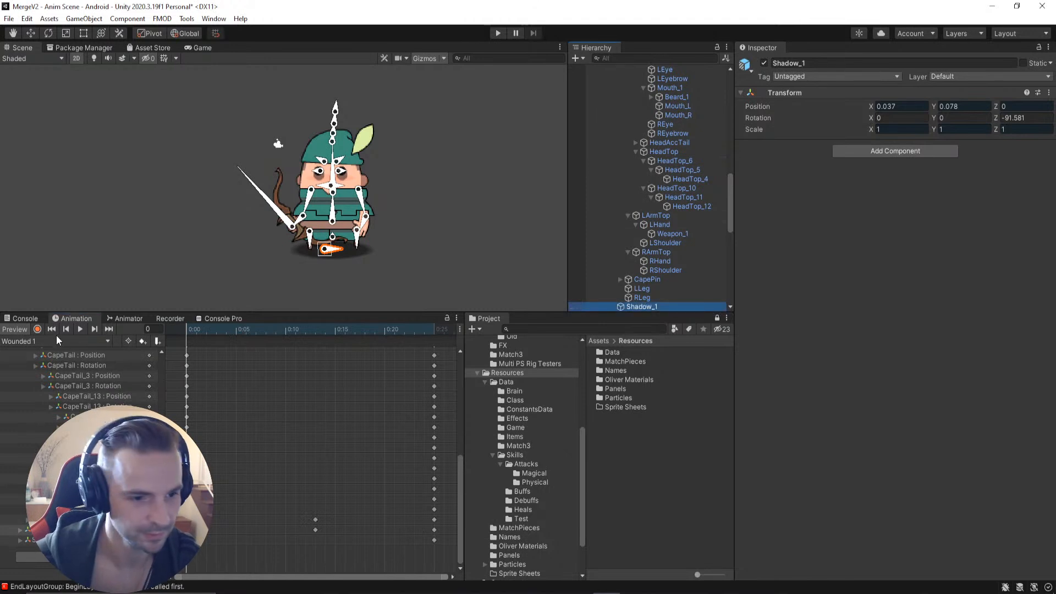
click(37, 330)
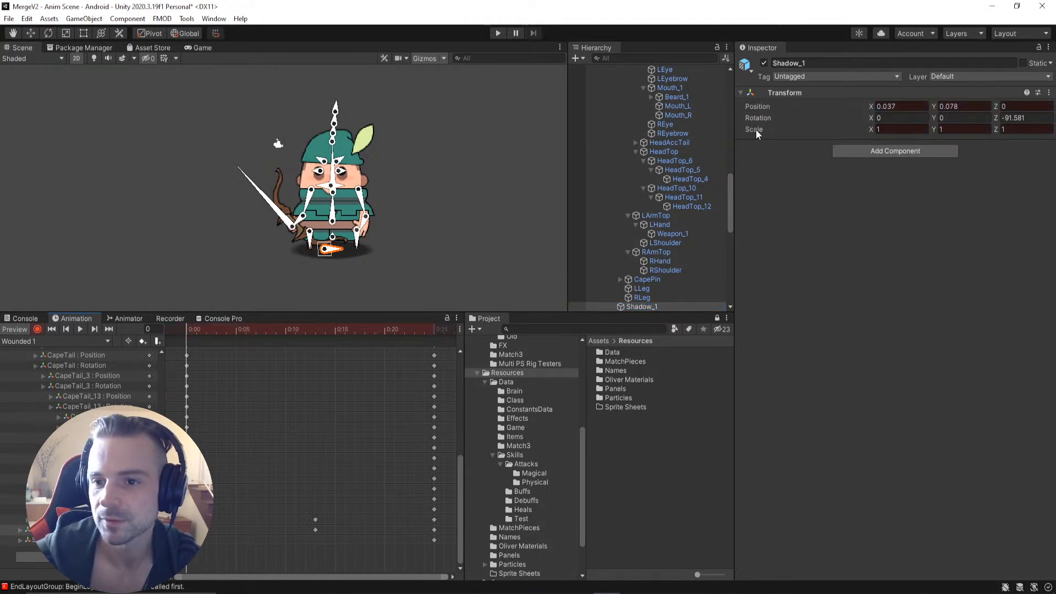
right_click(757, 108)
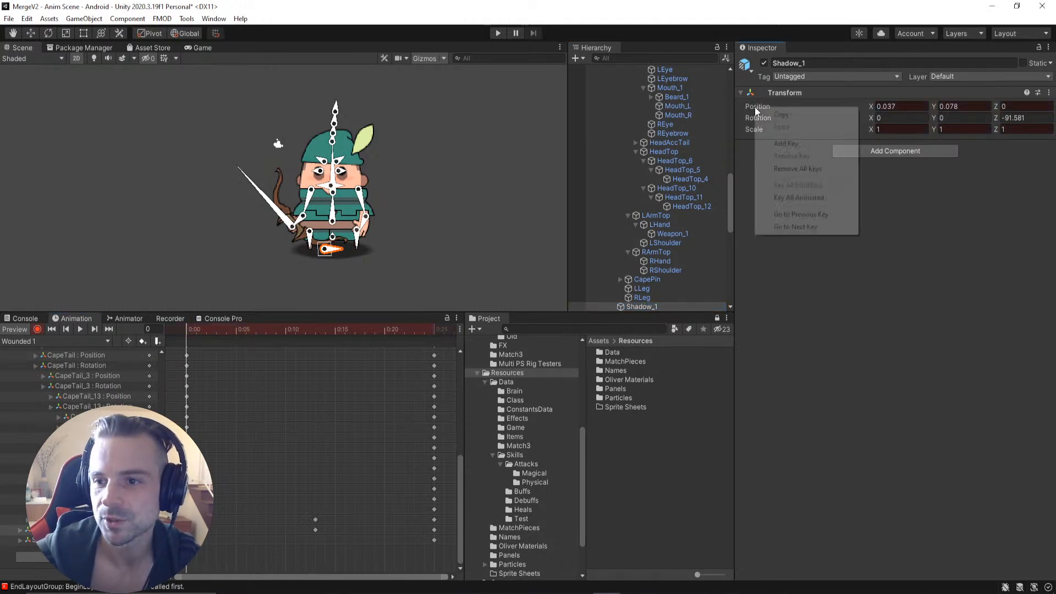
click(793, 144)
drag(187, 330, 437, 336)
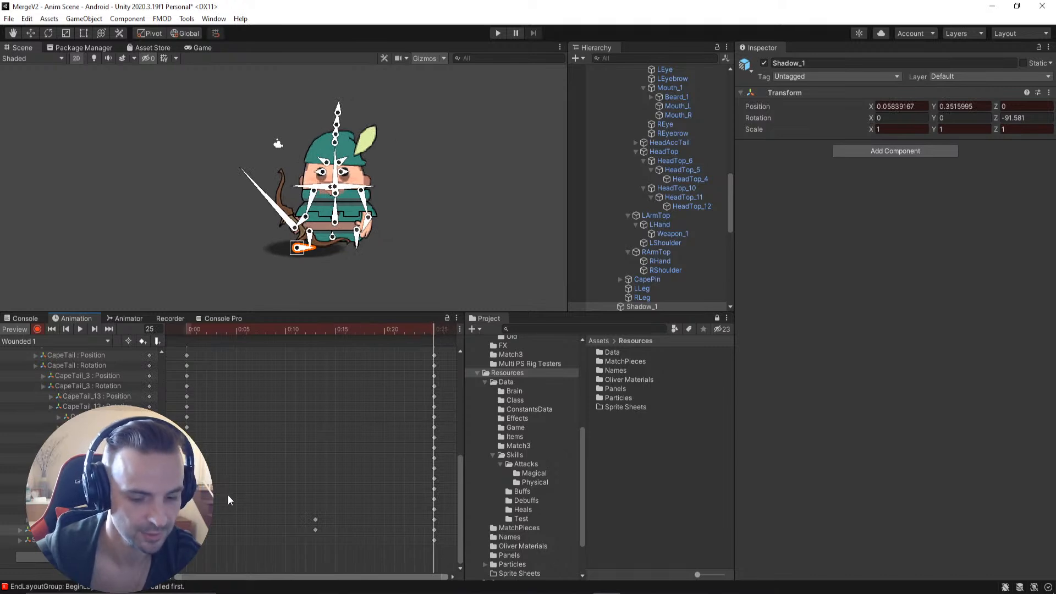
key(ctrl+v)
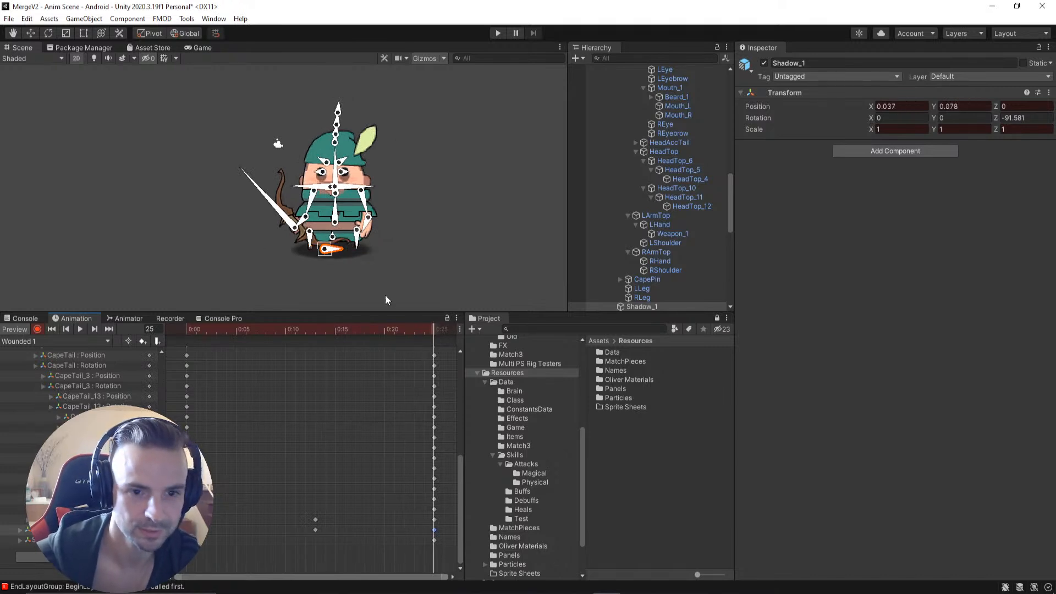
Step: At frame 13 of Wounded 1, move Shadow_1 under the leaning archer to X 0.028, Y -0.169, and deselect it
drag(430, 324, 255, 329)
drag(187, 352, 318, 368)
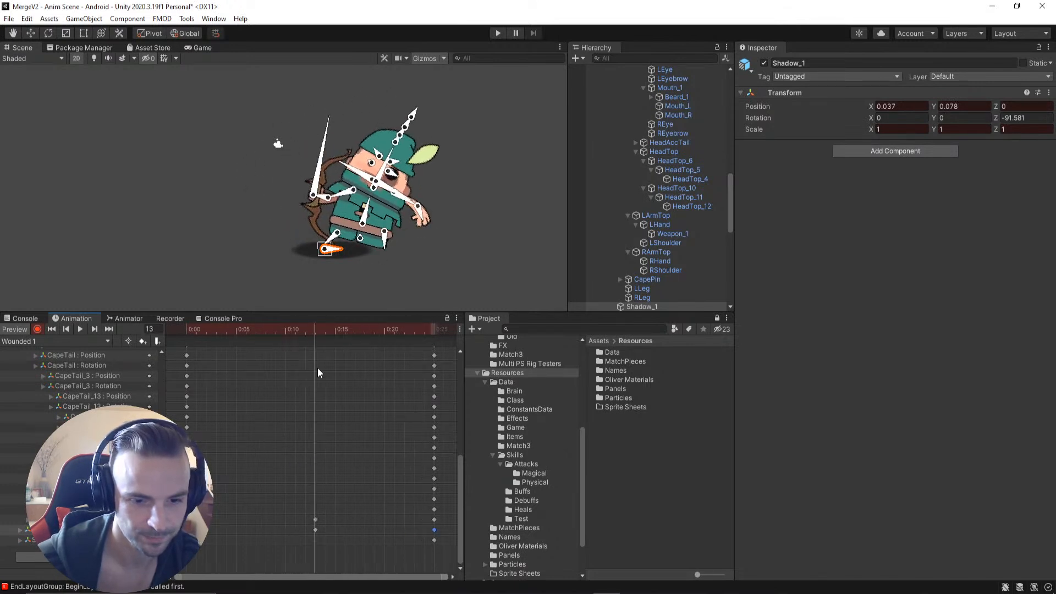
drag(326, 253, 353, 256)
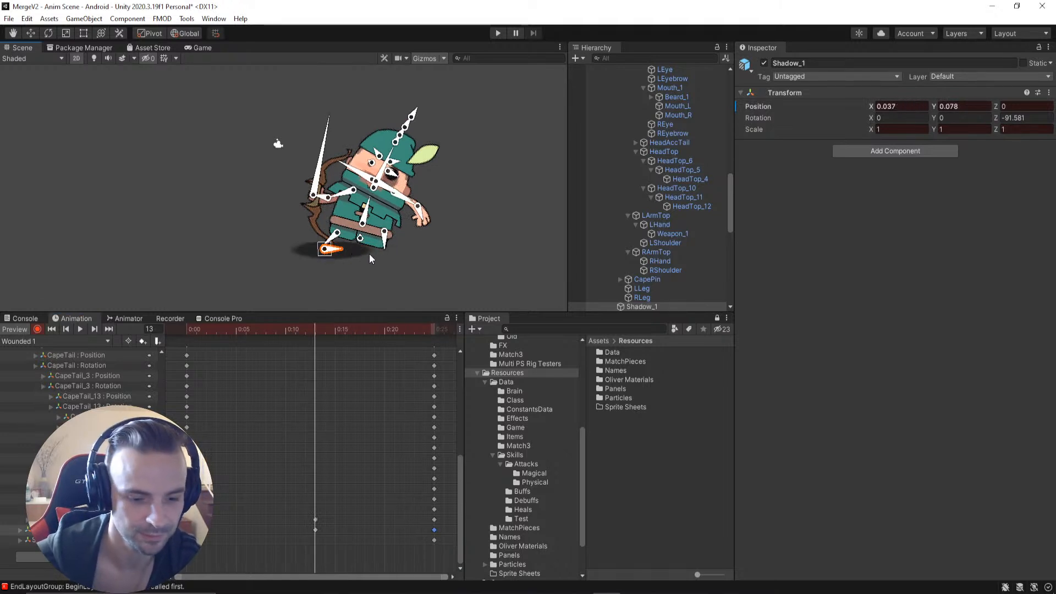
key(w)
drag(367, 249, 394, 252)
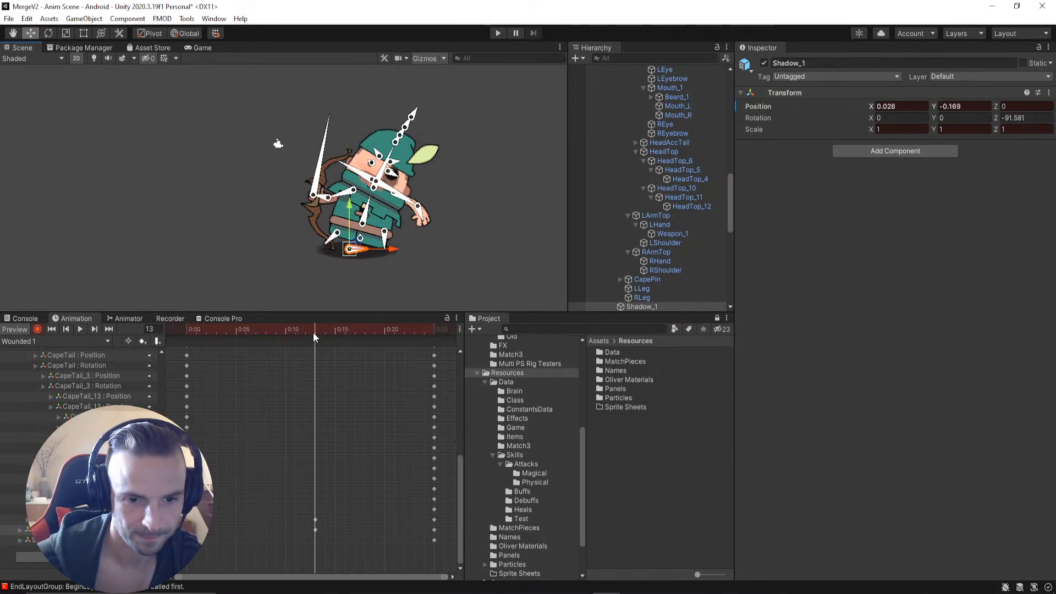
drag(313, 328, 315, 355)
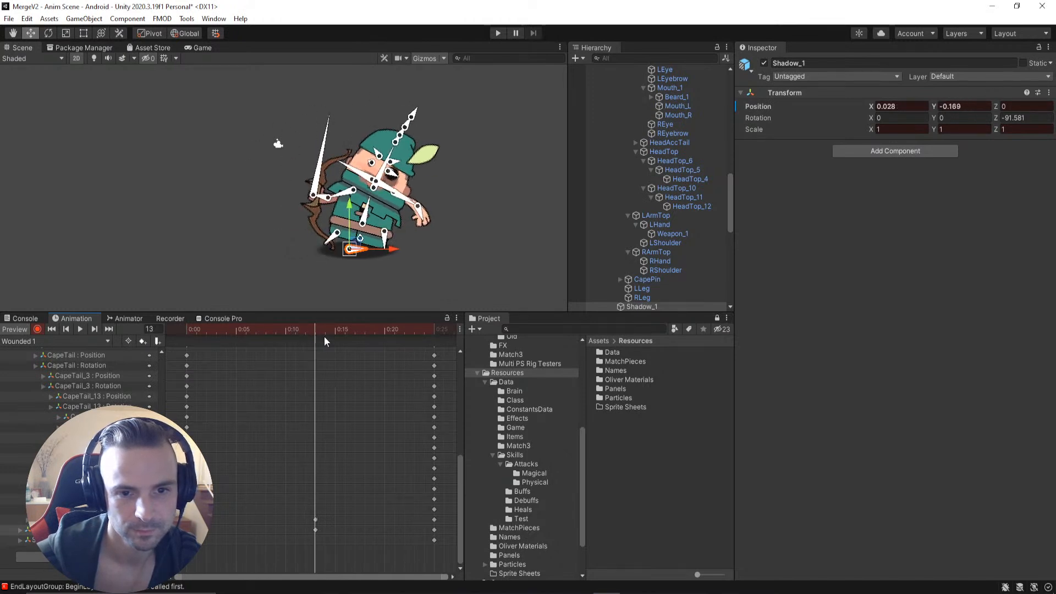
scroll(402, 184, up, 3)
click(527, 198)
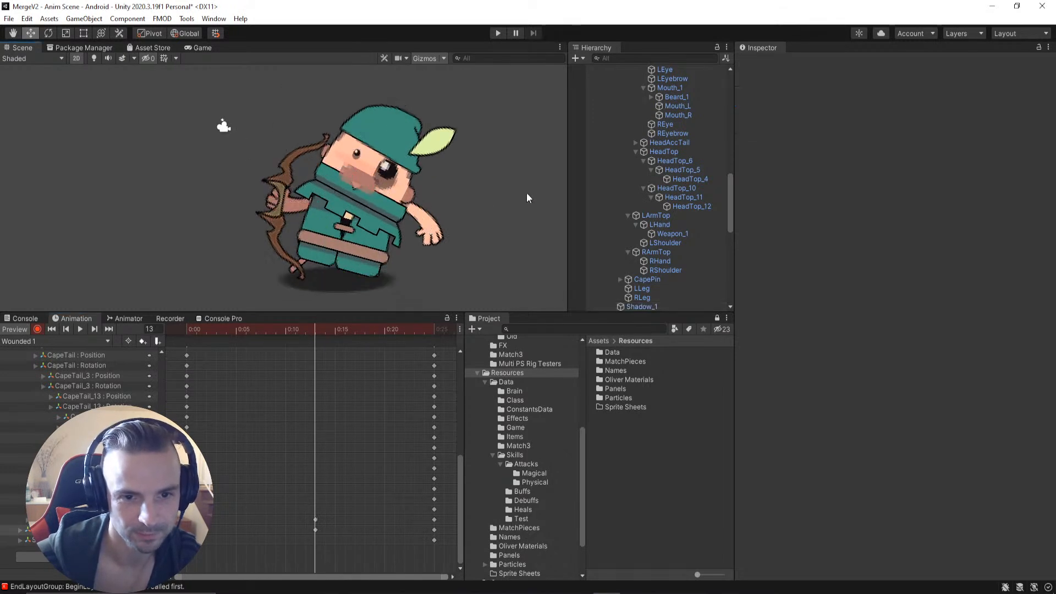
click(374, 216)
click(338, 230)
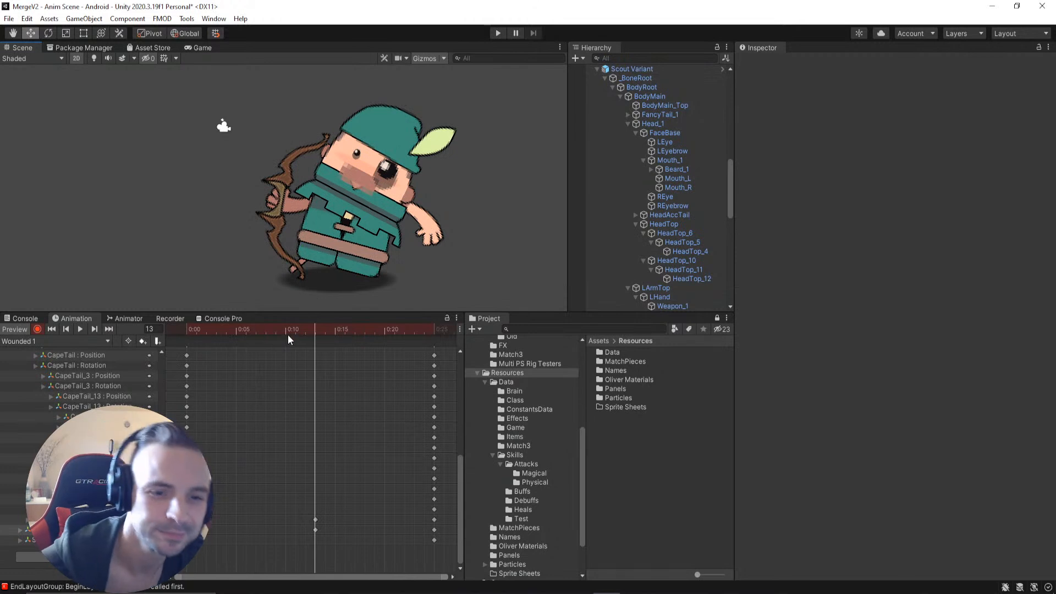
Step: Back at the first frame, remove the two properties after the CapeTail entries and the missing CapeSolver_Target position from Wounded 1
drag(318, 331, 108, 373)
click(99, 504)
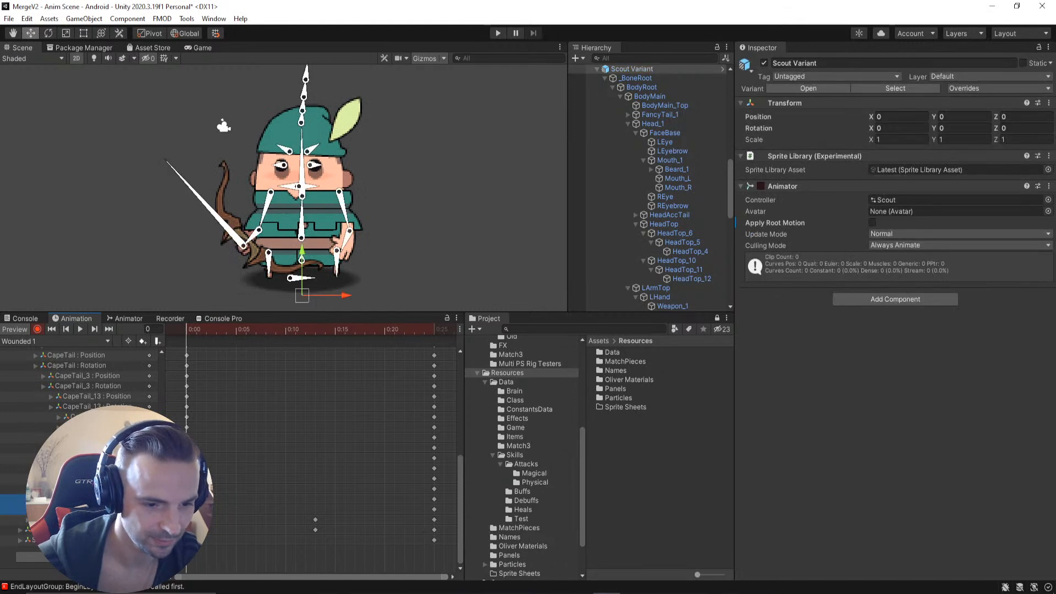
scroll(92, 378, up, 10)
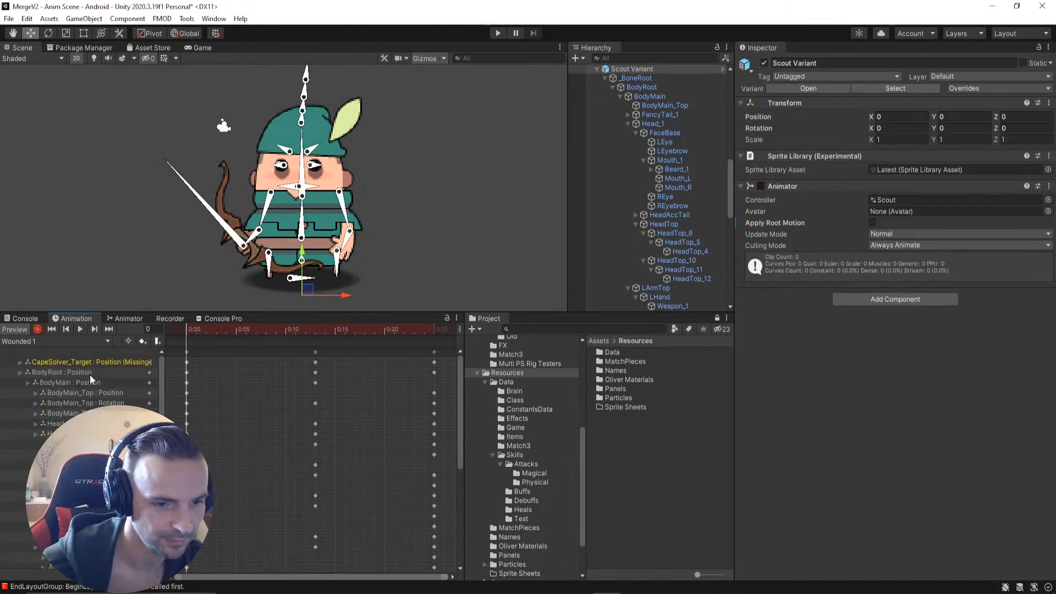
click(88, 362)
key(Delete)
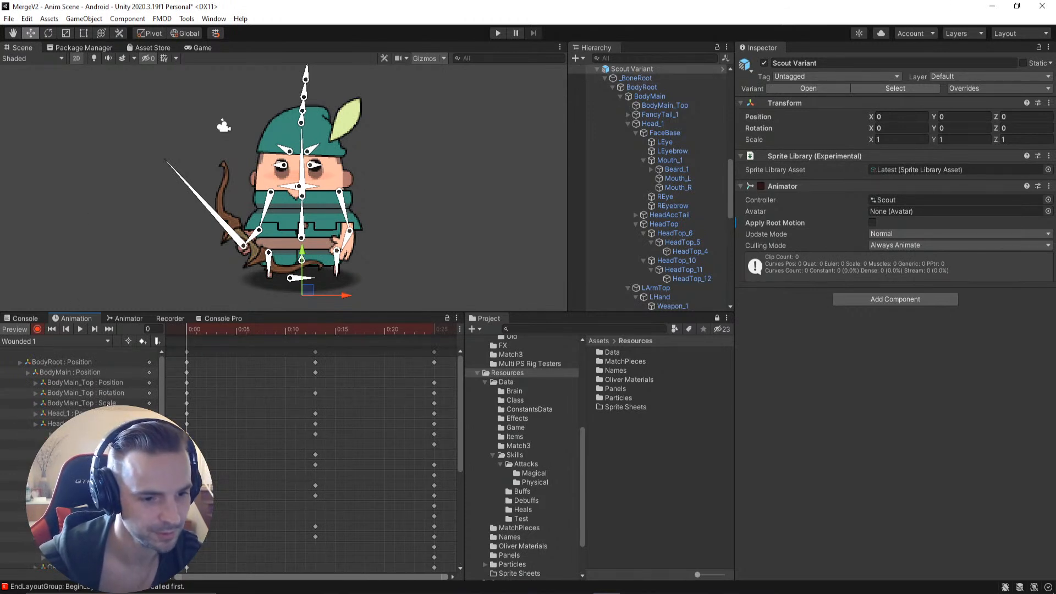
Step: Remove the whole block of CapeTail properties, from CapeTail position down through its child bones, from the Wounded 1 clip
scroll(106, 403, down, 5)
scroll(106, 403, up, 5)
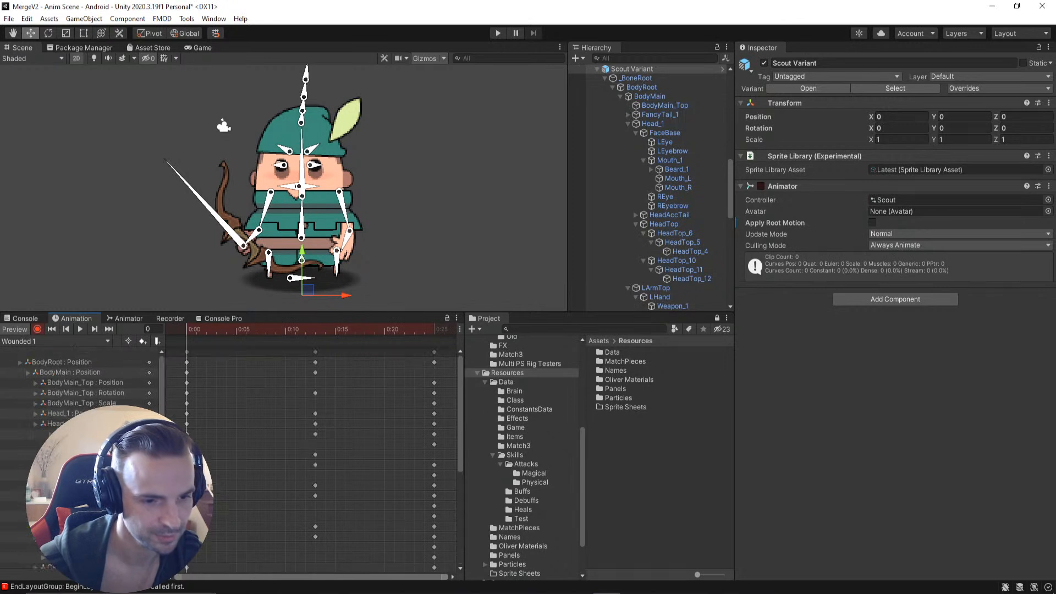
scroll(106, 385, down, 5)
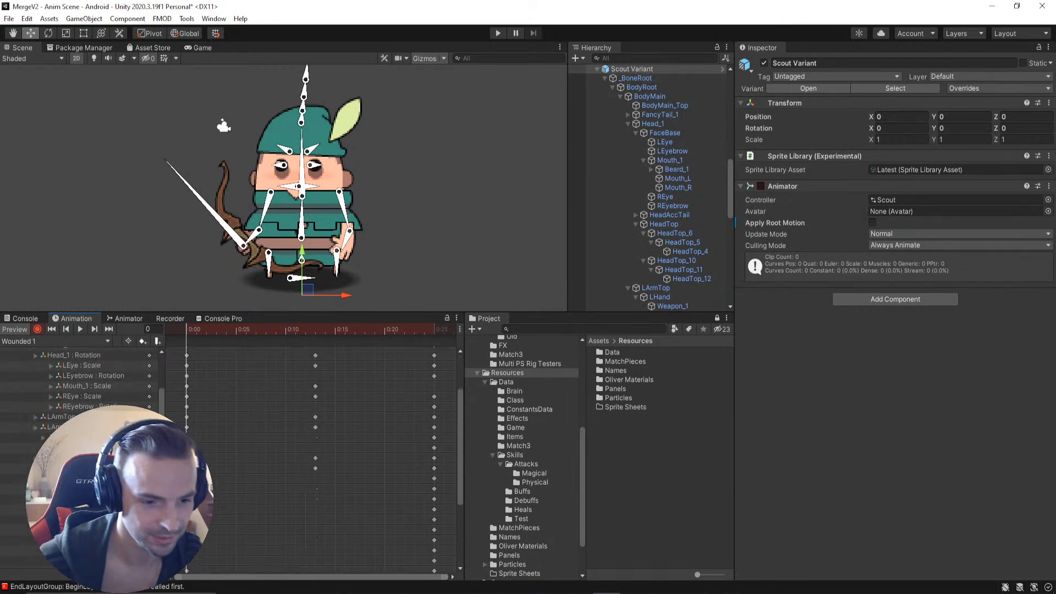
scroll(106, 385, down, 2)
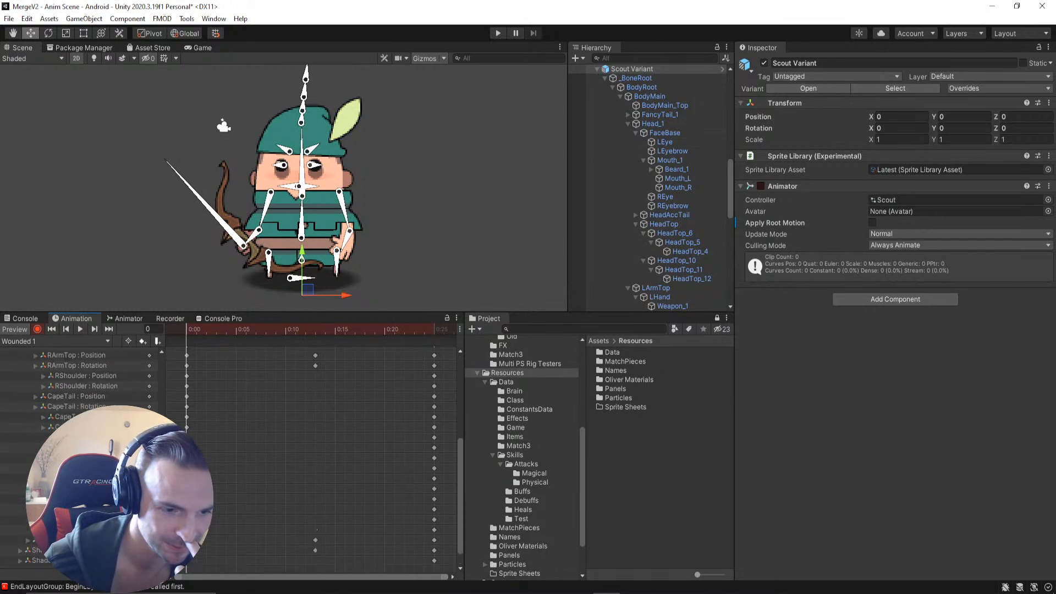
click(61, 407)
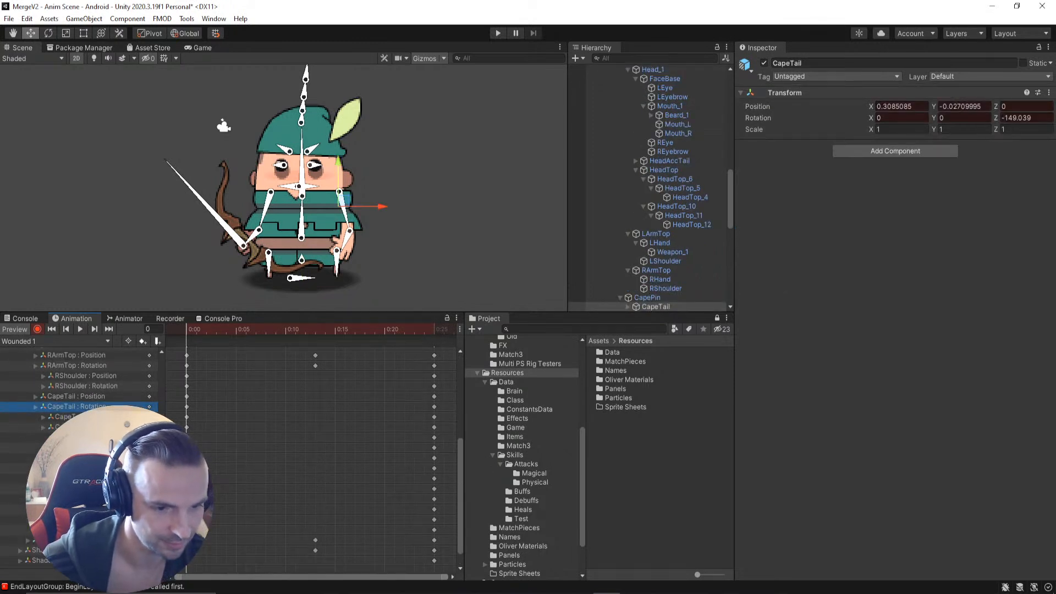
shift+click(77, 530)
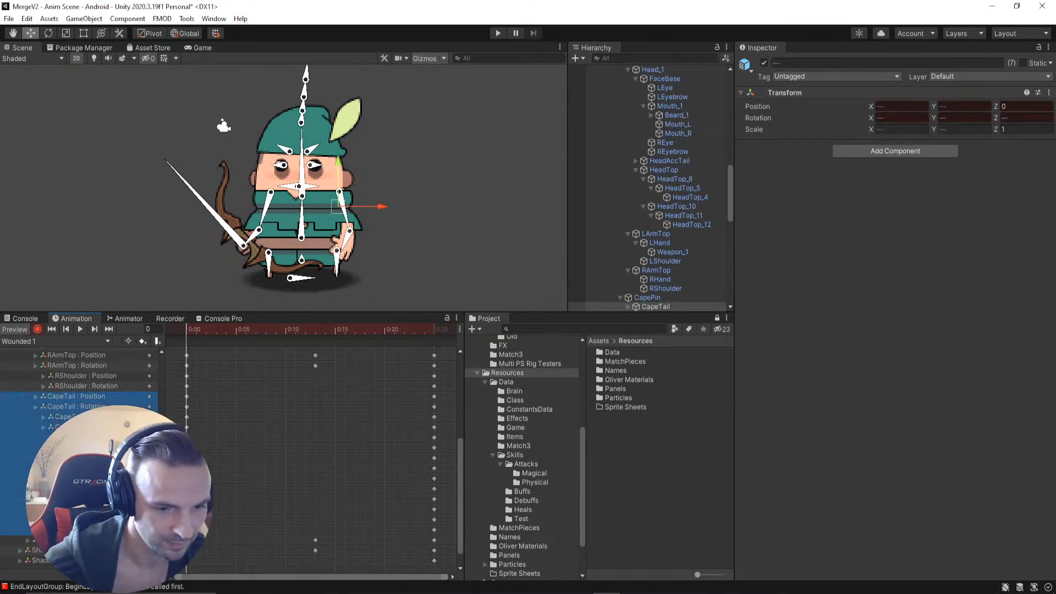
scroll(83, 396, up, 3)
scroll(83, 396, up, 3)
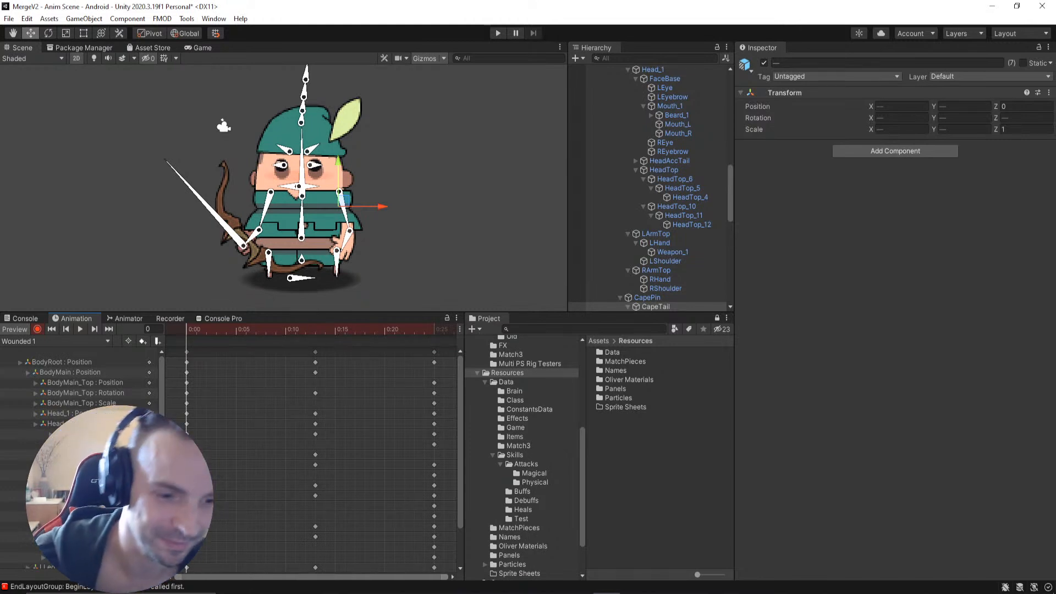
scroll(83, 396, down, 3)
scroll(83, 396, up, 3)
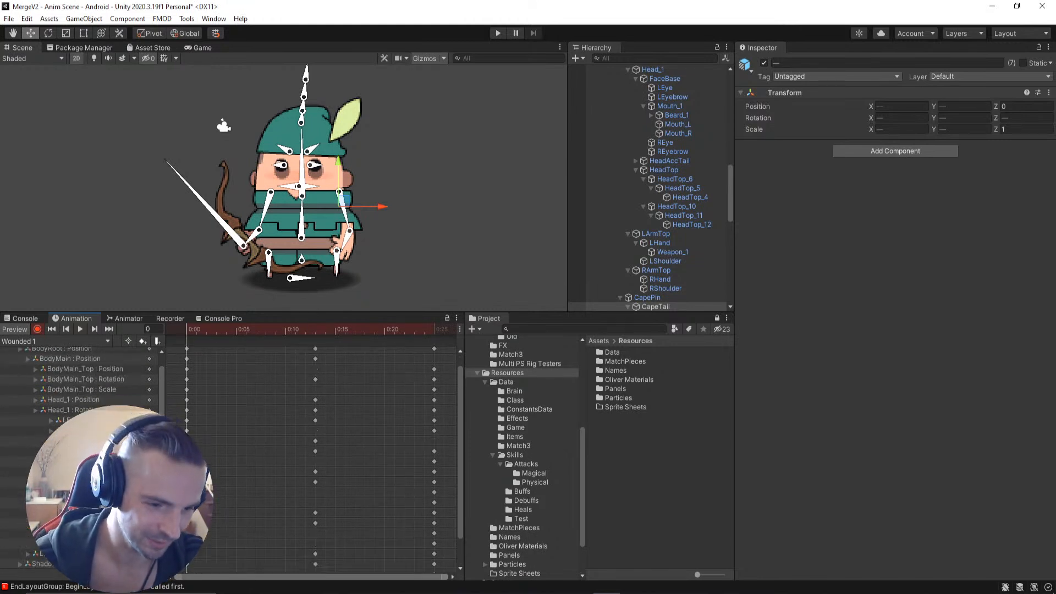
Step: Switch the animation from Wounded 1 to the KO clip and scrub through the archer's fall, stopping at frame 19
scroll(83, 396, down, 3)
scroll(83, 396, up, 3)
scroll(82, 396, down, 3)
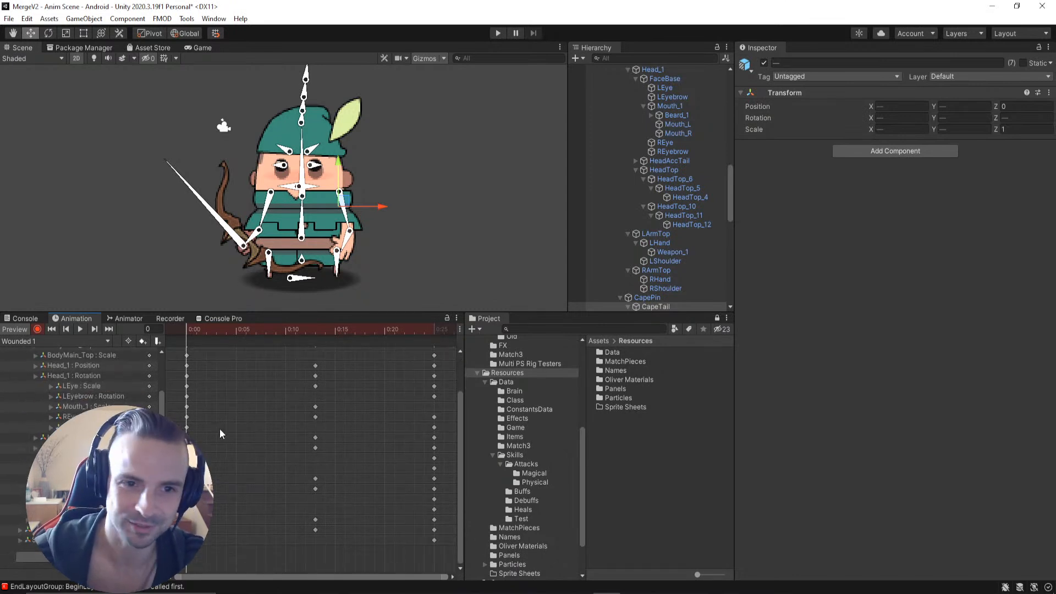
click(27, 341)
click(22, 425)
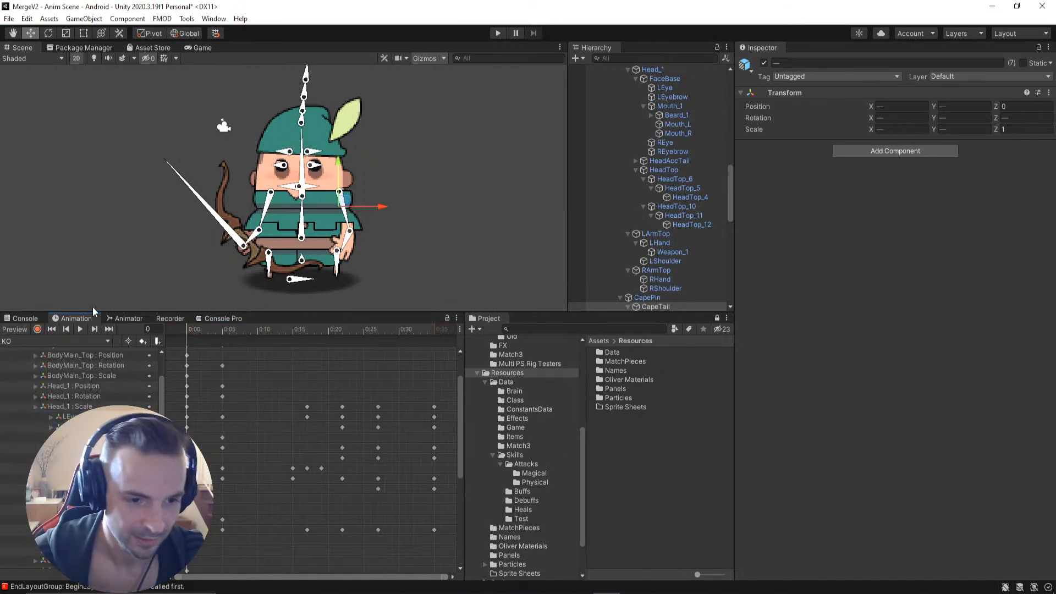
drag(192, 330, 314, 352)
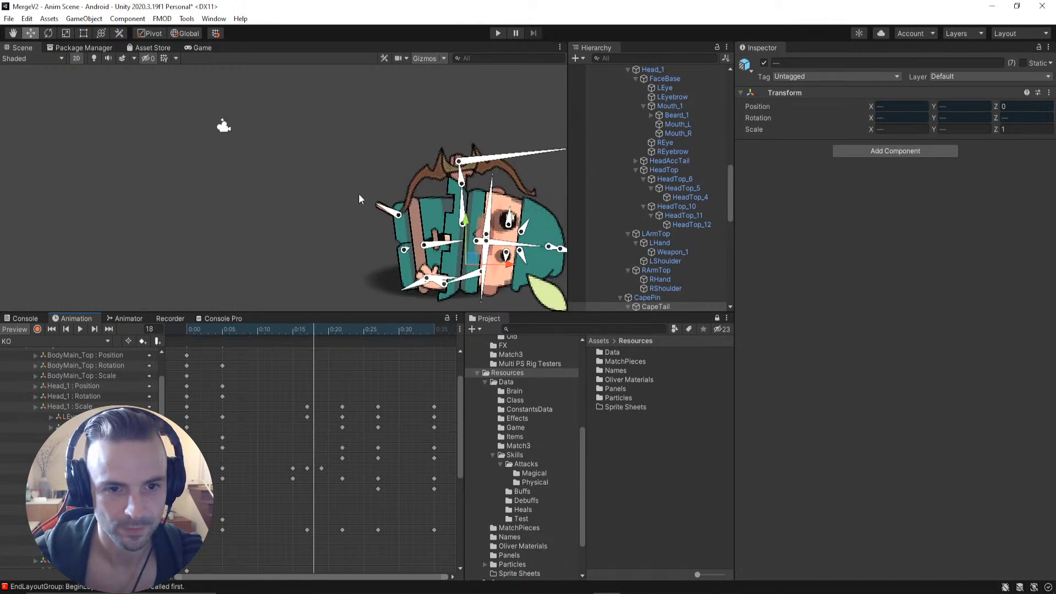
middle_drag(359, 193, 208, 150)
drag(318, 328, 187, 345)
middle_drag(299, 187, 331, 235)
drag(190, 329, 321, 328)
Step: Turn on keyframe recording for the KO clip and select the HeadTop bone inside the archer's hat
click(37, 329)
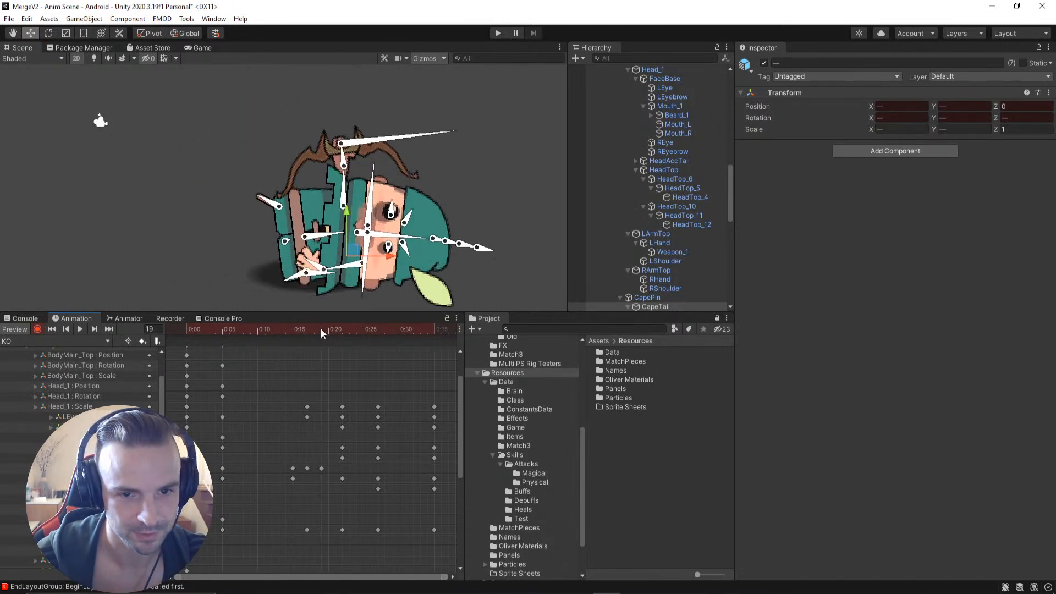
click(435, 215)
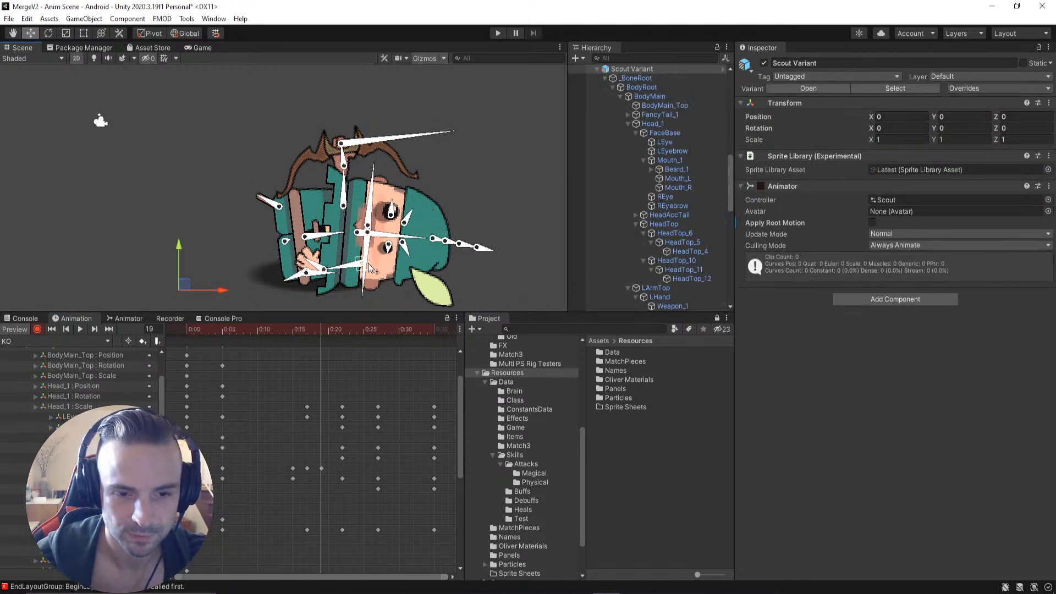
click(435, 242)
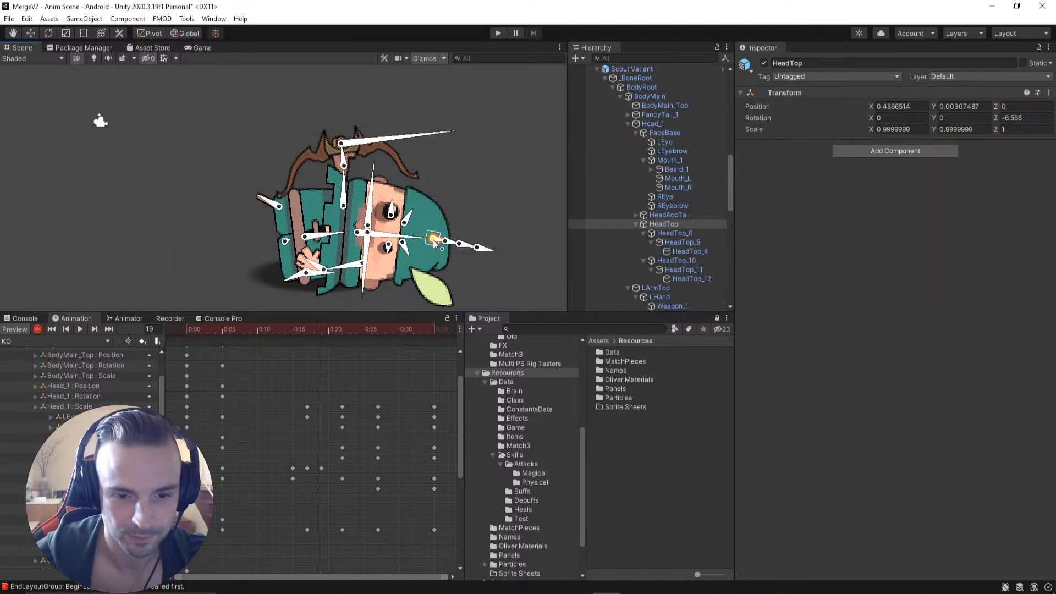
Step: Try to shift HeadTop off the head at frame 22 of KO to about X 0.632, Y 0.085
click(328, 329)
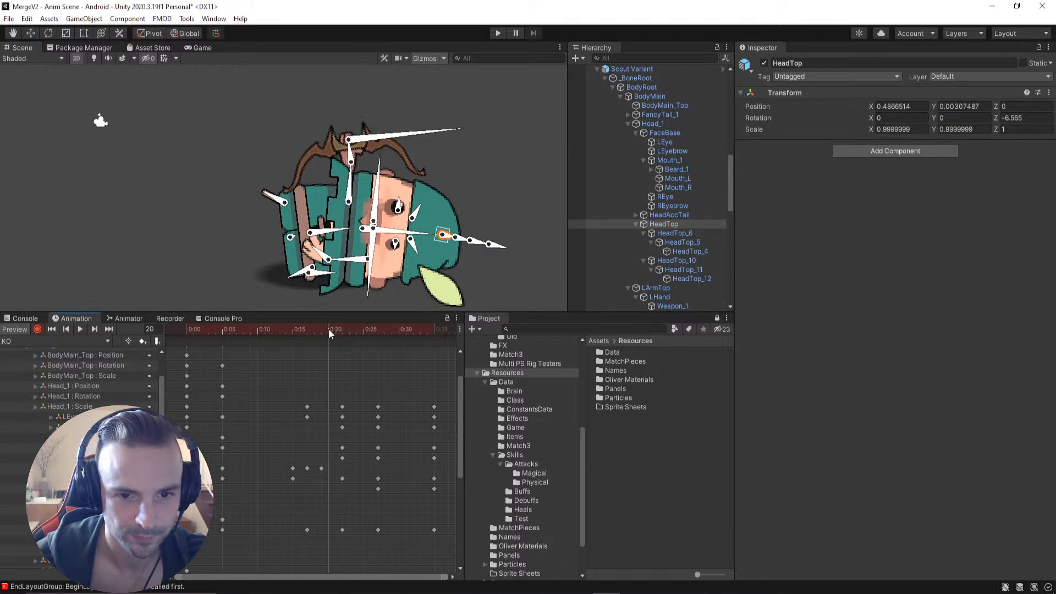
drag(329, 328, 342, 325)
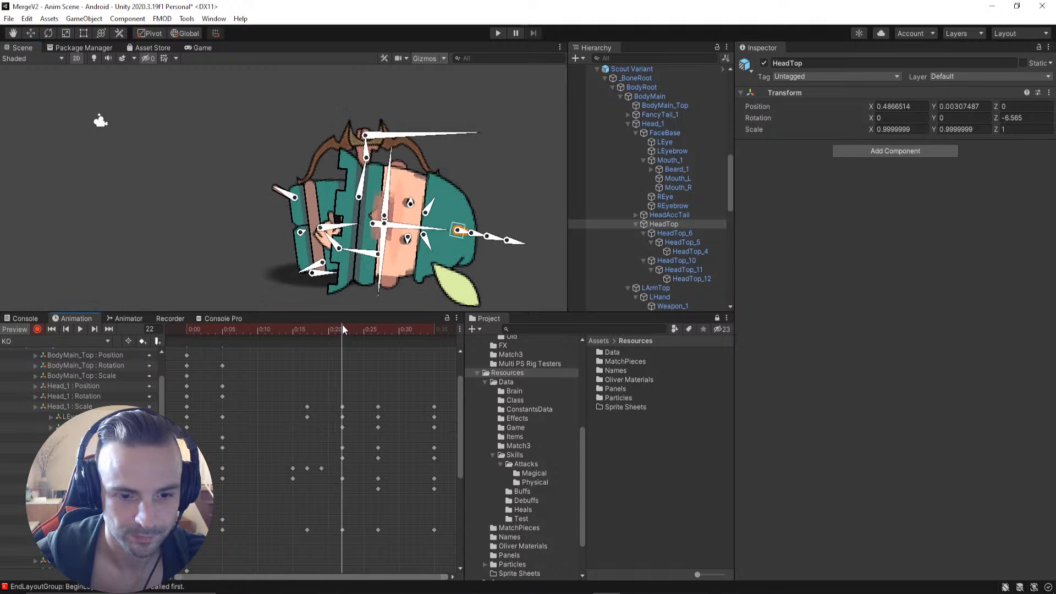
drag(461, 231, 487, 218)
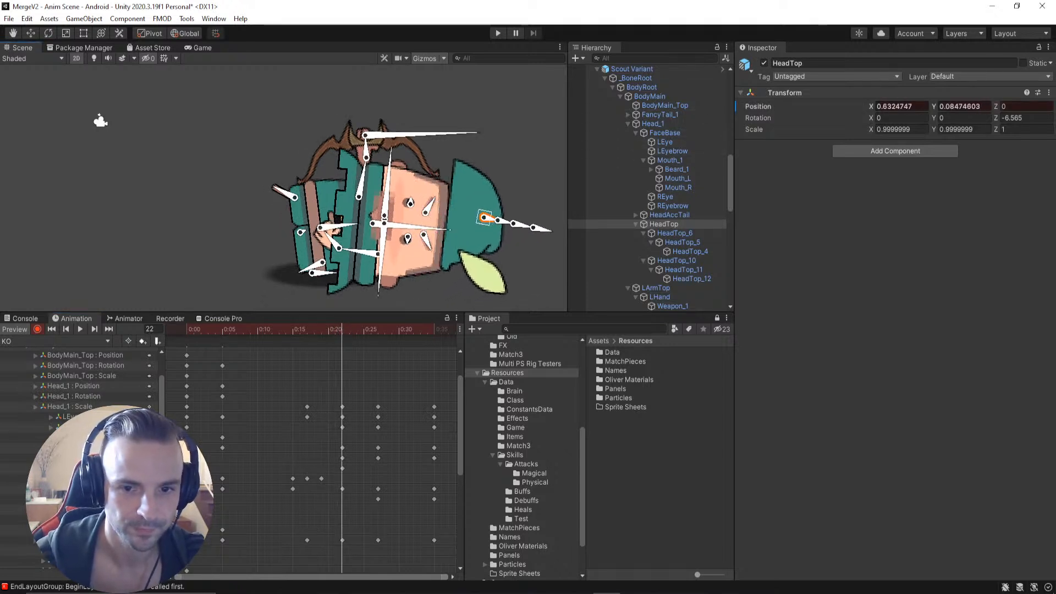
Step: Return to frame 19 of KO and add a position key for HeadTop with the hat still on the head
drag(342, 326, 322, 351)
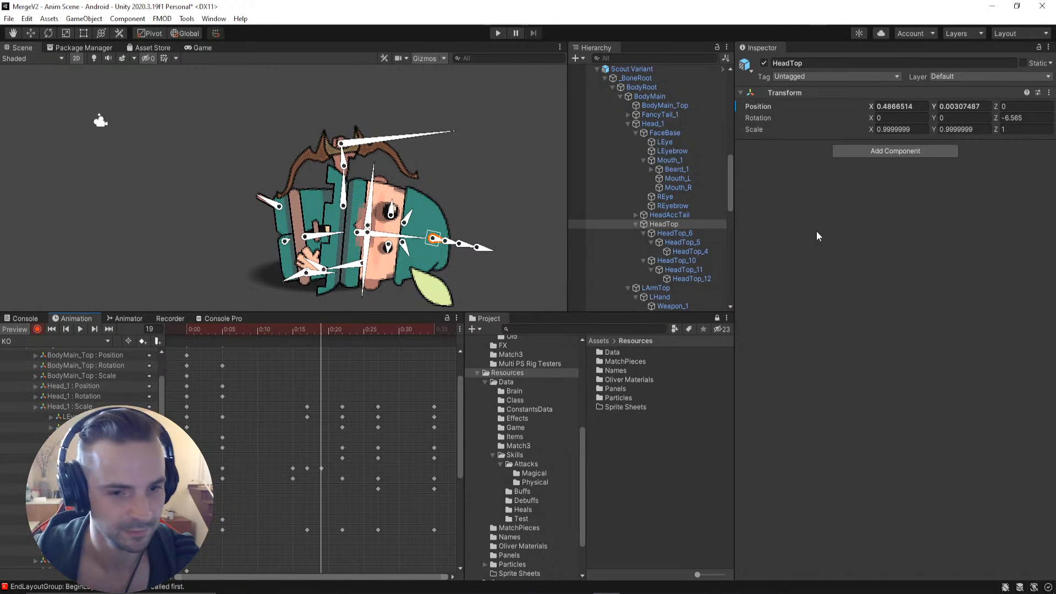
click(665, 225)
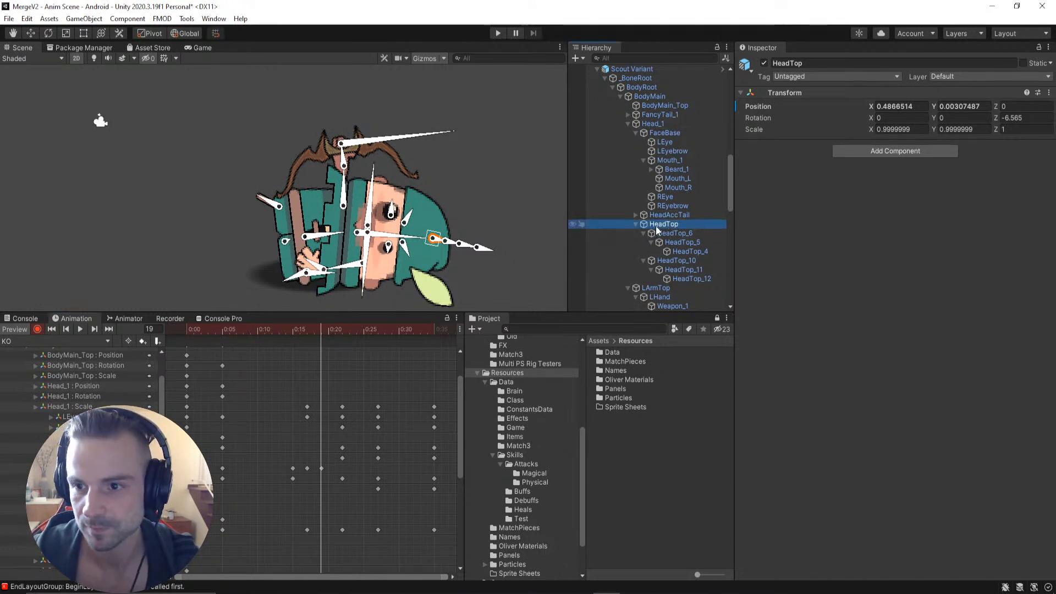
right_click(759, 106)
click(803, 184)
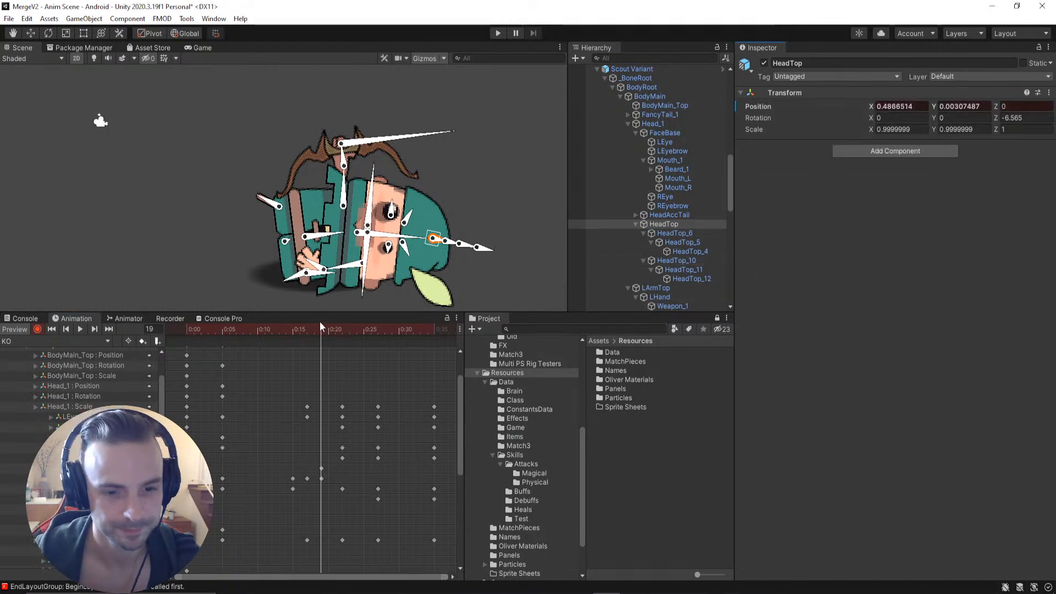
Step: Move HeadTop off the head at frame 22 to about X 0.622, Y 0.100, and record a slight position nudge at frame 18
drag(321, 331, 342, 338)
drag(460, 232, 487, 217)
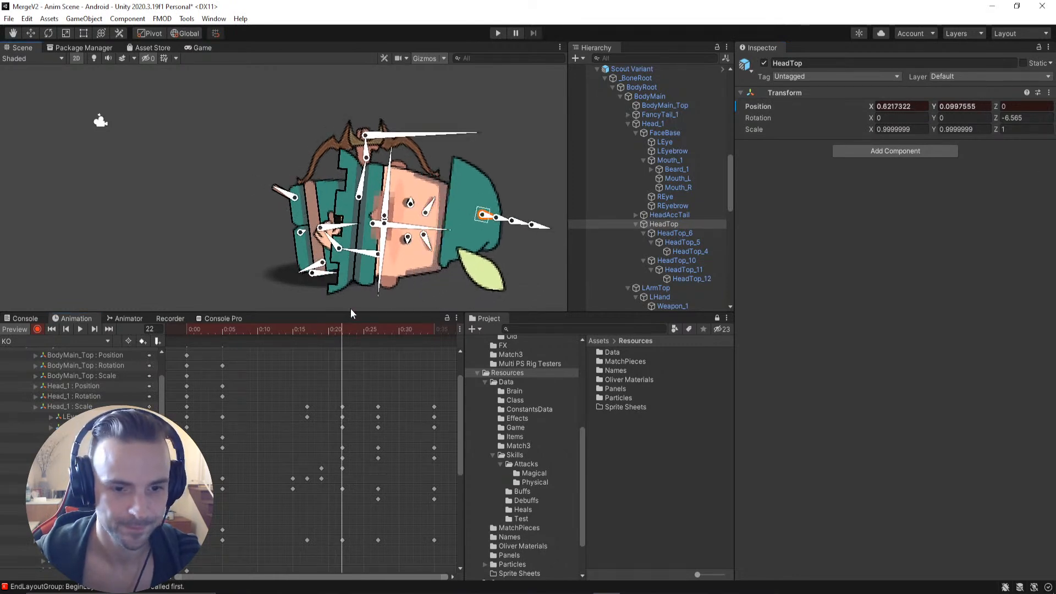
drag(338, 329, 311, 369)
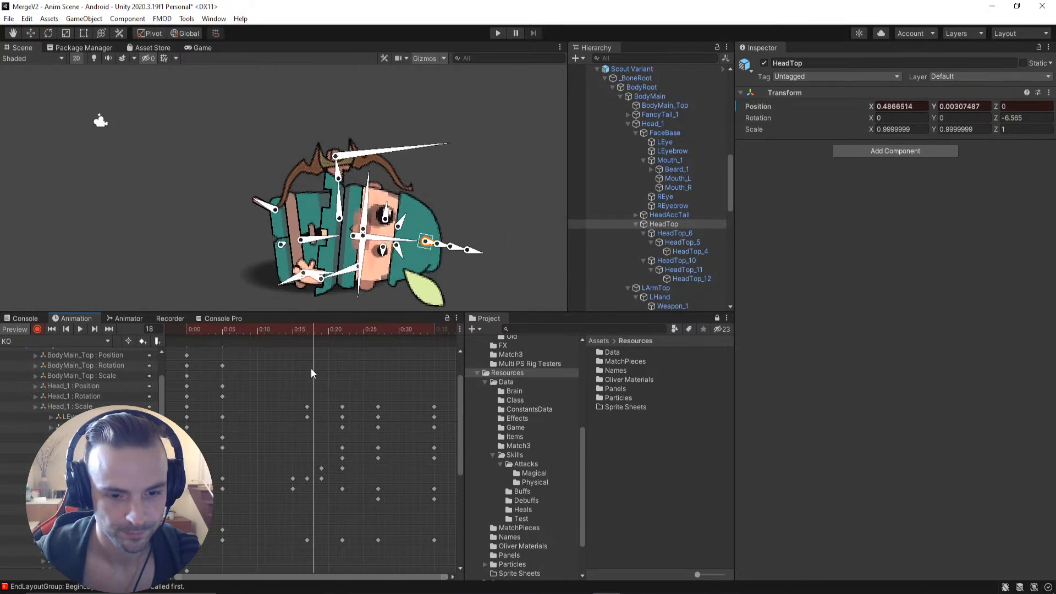
drag(429, 251, 434, 251)
Step: At frame 27 of KO, move HeadTop farther from the head to about X 0.969, Y 0.044, and scrub back to frame 22
drag(321, 329, 378, 330)
drag(483, 226, 540, 243)
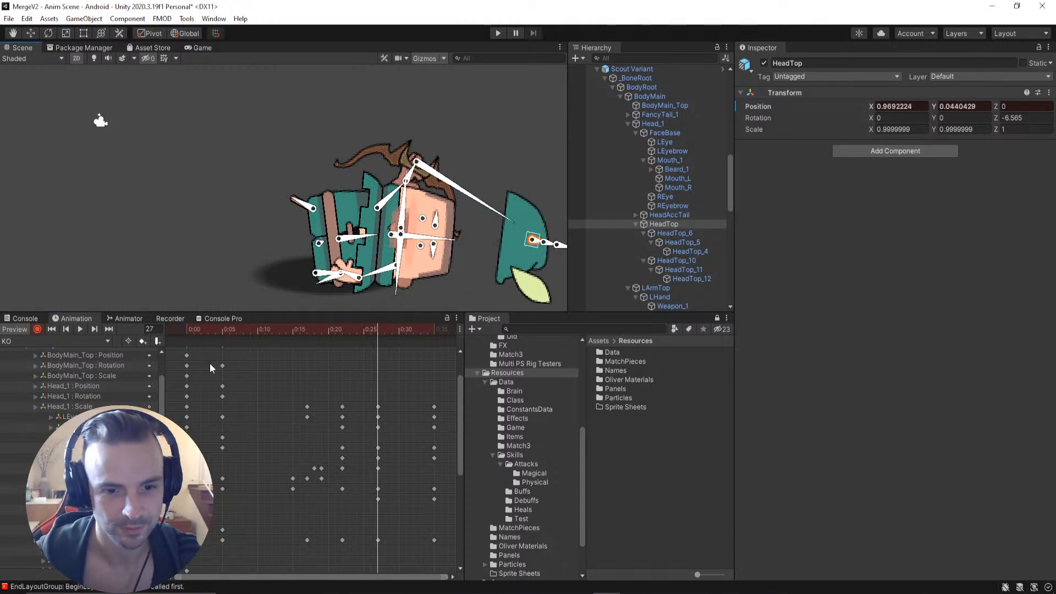
drag(379, 332, 341, 369)
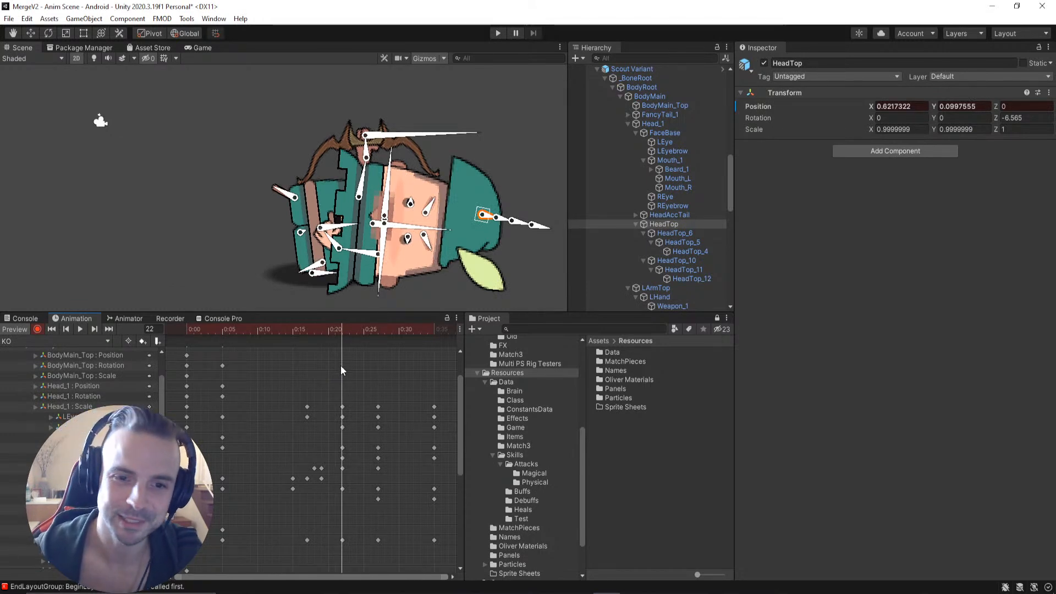
drag(341, 366, 344, 387)
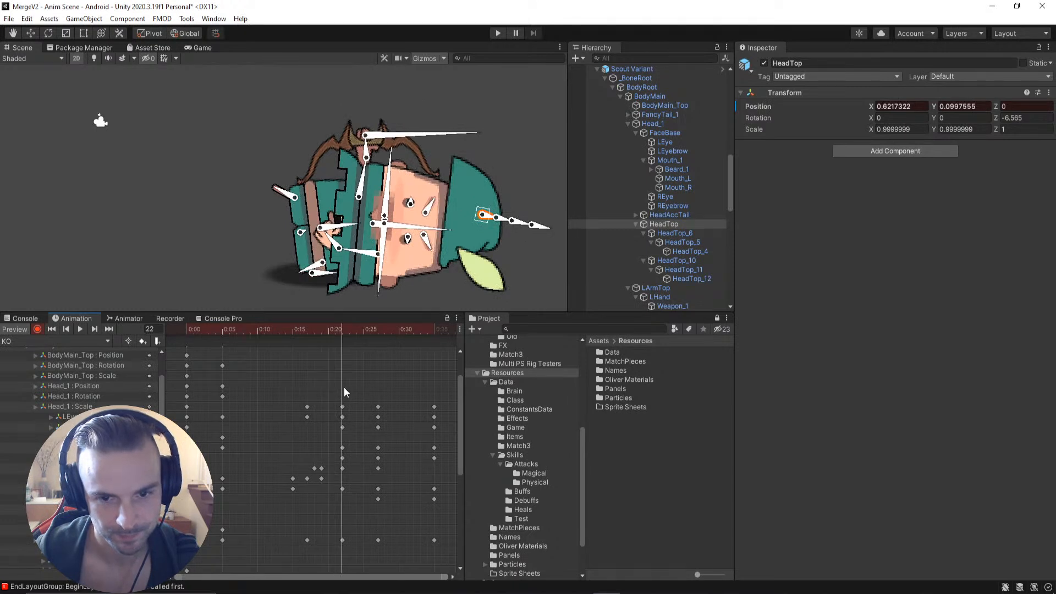
Step: Add a rotation key for the HeadTop bone at frame 22 of the KO clip
right_click(770, 117)
click(762, 120)
right_click(762, 120)
click(803, 162)
Step: At frame 27, rotate HeadTop to about -77° and move it to about X 1.07, Y -0.03, away from the head
drag(344, 334, 375, 339)
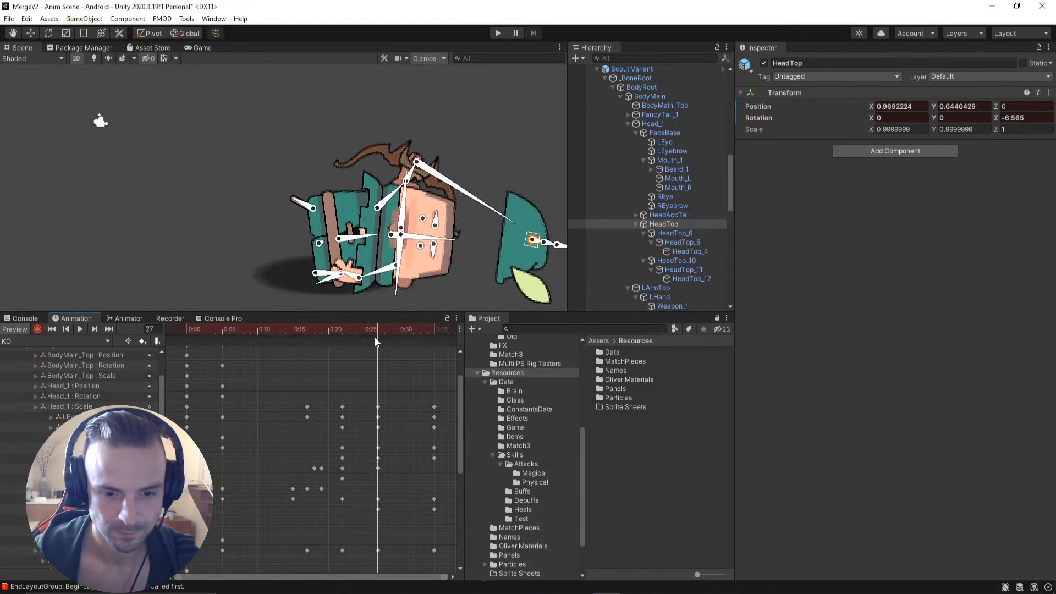
key(w)
key(e)
drag(544, 200, 635, 239)
drag(543, 250, 557, 261)
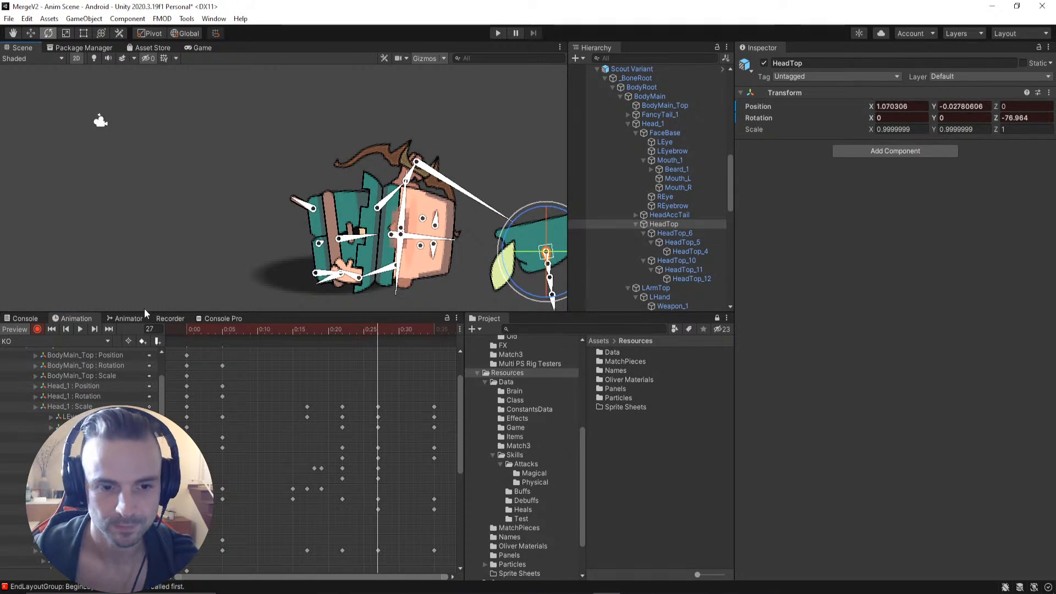
Step: Play back the KO clip from frame 0 with nothing selected to check the hat's motion
drag(382, 330, 138, 386)
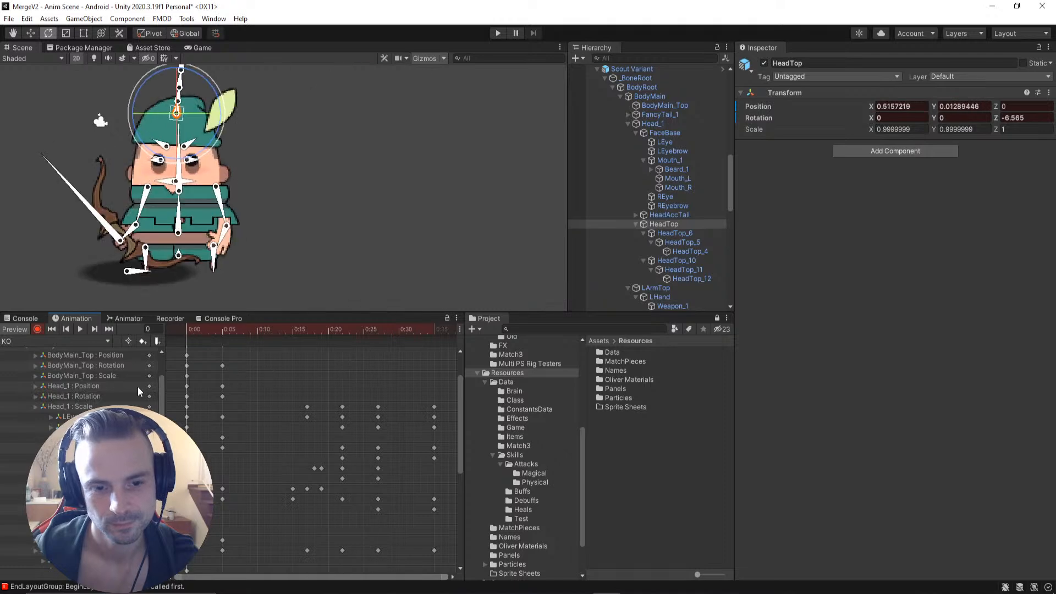
click(81, 329)
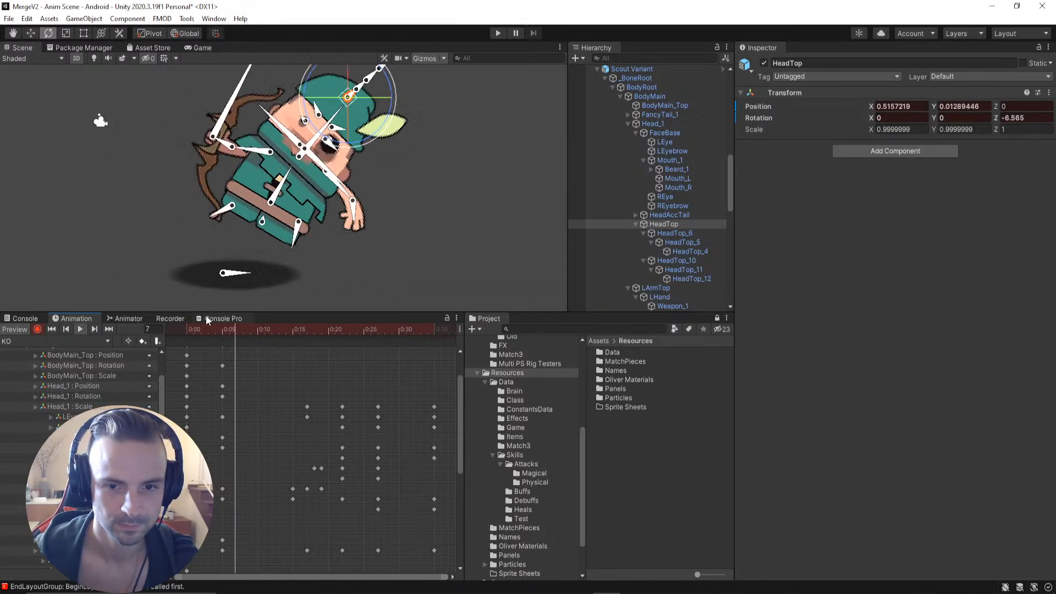
scroll(338, 169, down, 6)
middle_drag(210, 156, 246, 165)
click(264, 164)
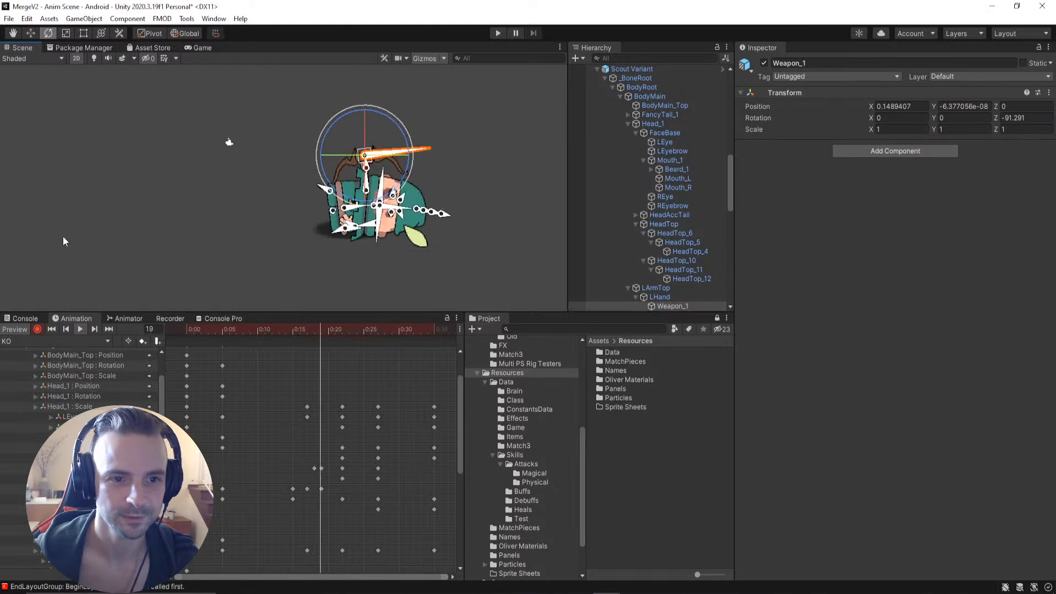
click(114, 140)
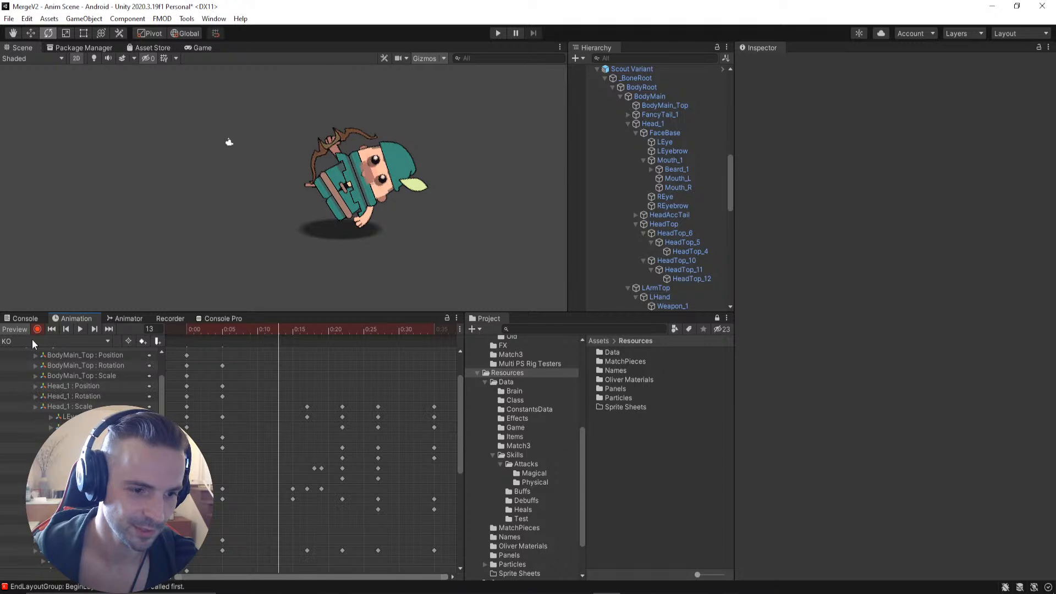
Step: Switch to the Wounded 1 clip and set the timeline to frame 12, just before the hit pose
click(32, 341)
click(33, 440)
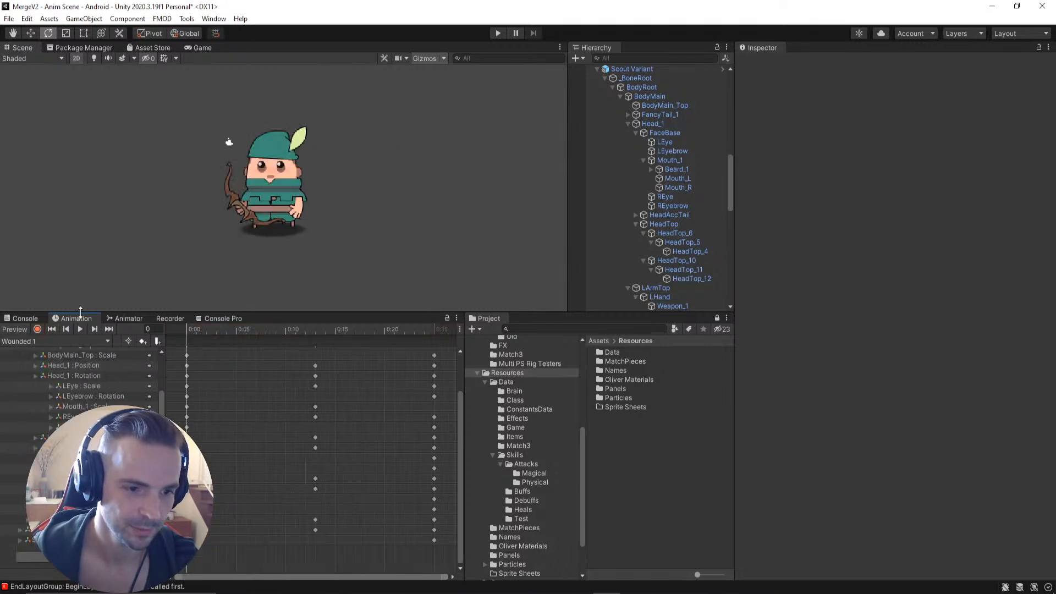
drag(196, 328, 315, 328)
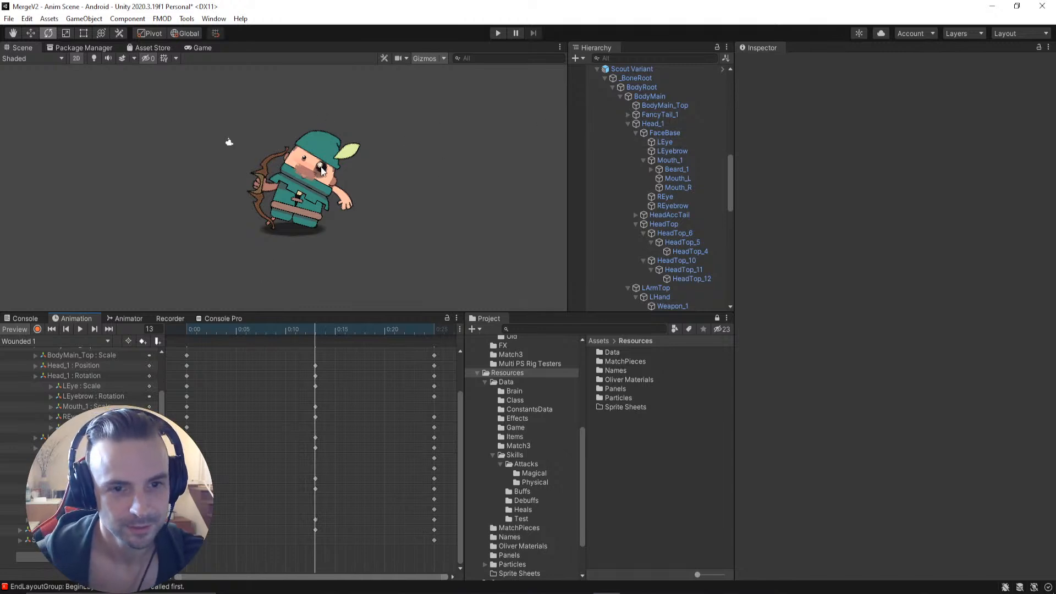
key(comma)
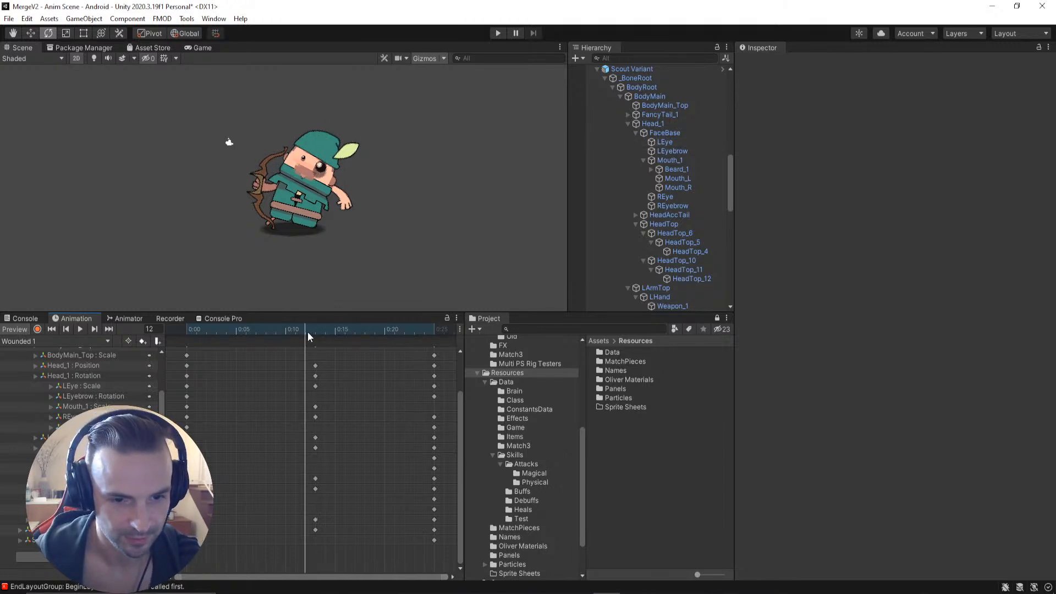
Step: Enable keyframe recording and add rotation and position keys for the HeadTop bone at frame 12
click(37, 329)
click(326, 145)
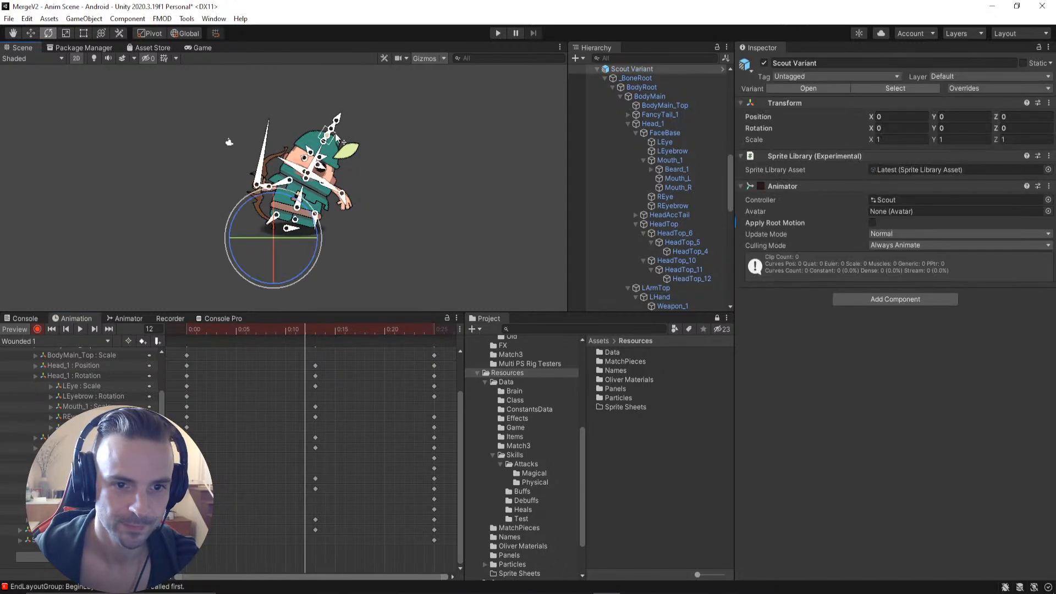
click(324, 144)
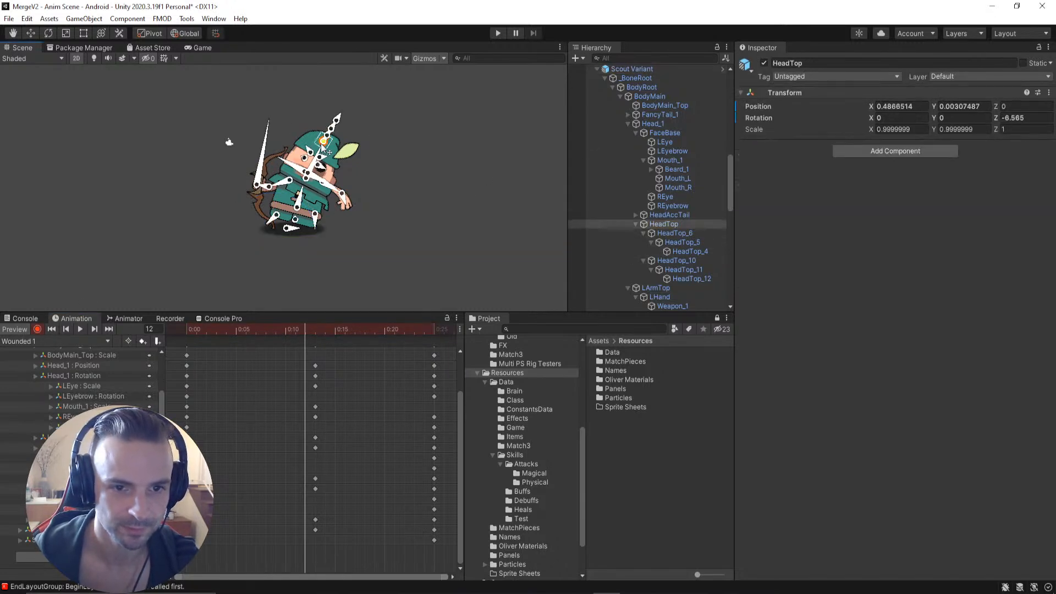
right_click(757, 117)
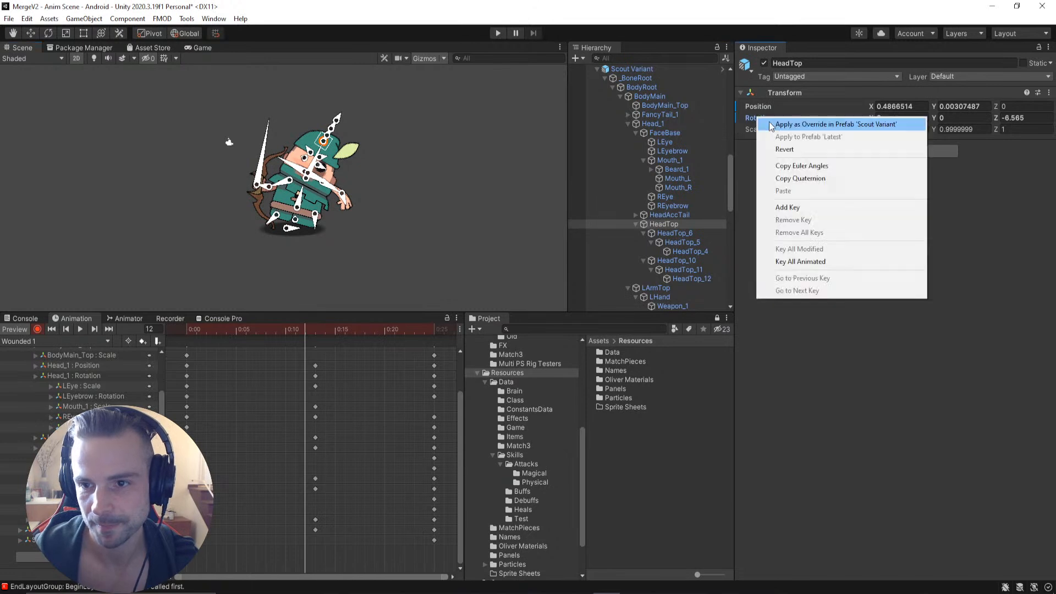
click(790, 206)
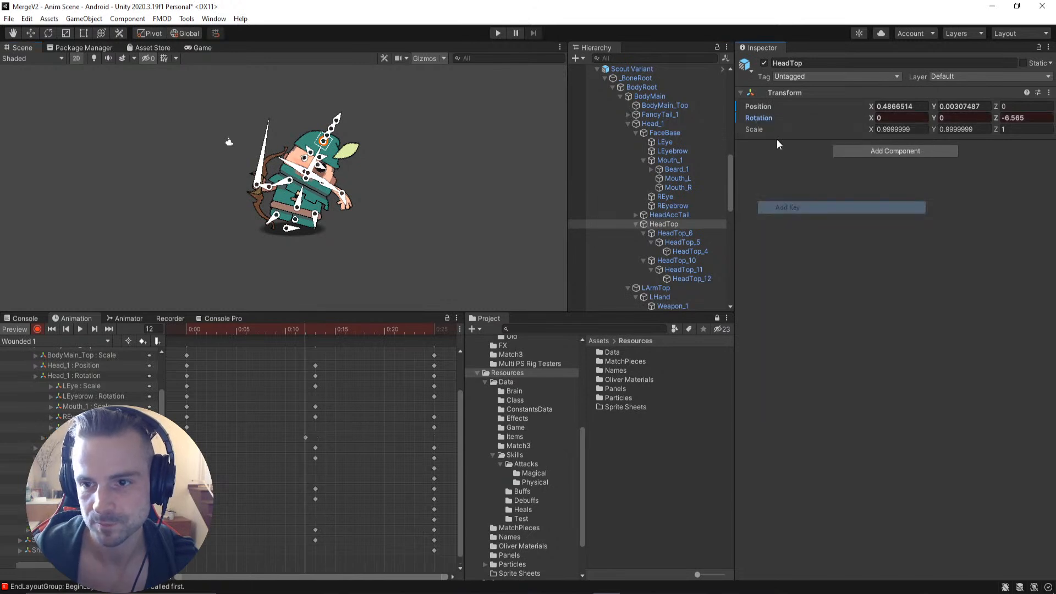
right_click(755, 112)
click(773, 194)
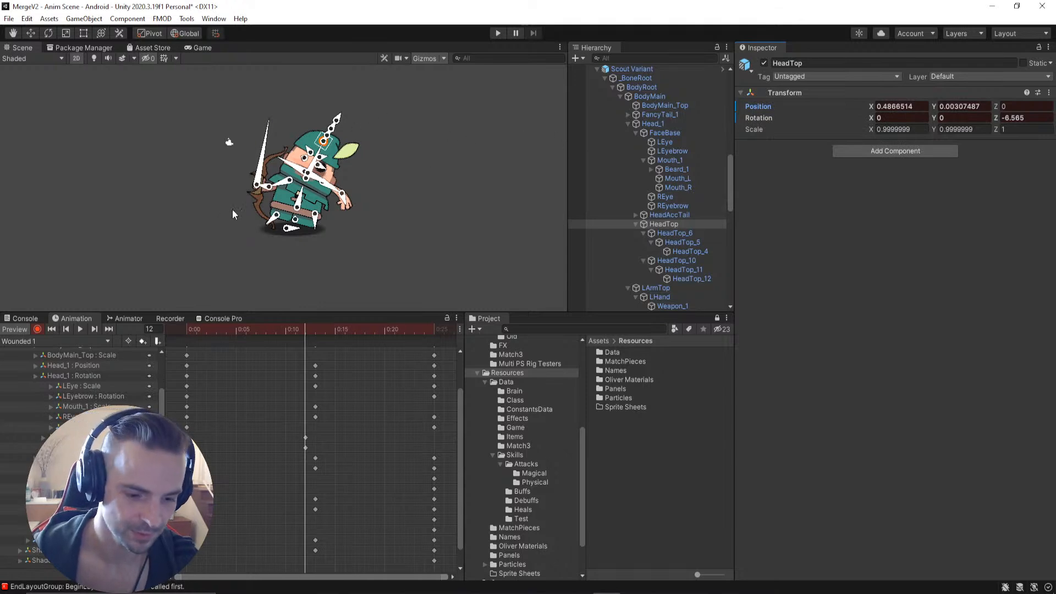
Step: At frame 13, rotate HeadTop to about -18.7° and shift it to X 0.544, Y -0.036
click(315, 332)
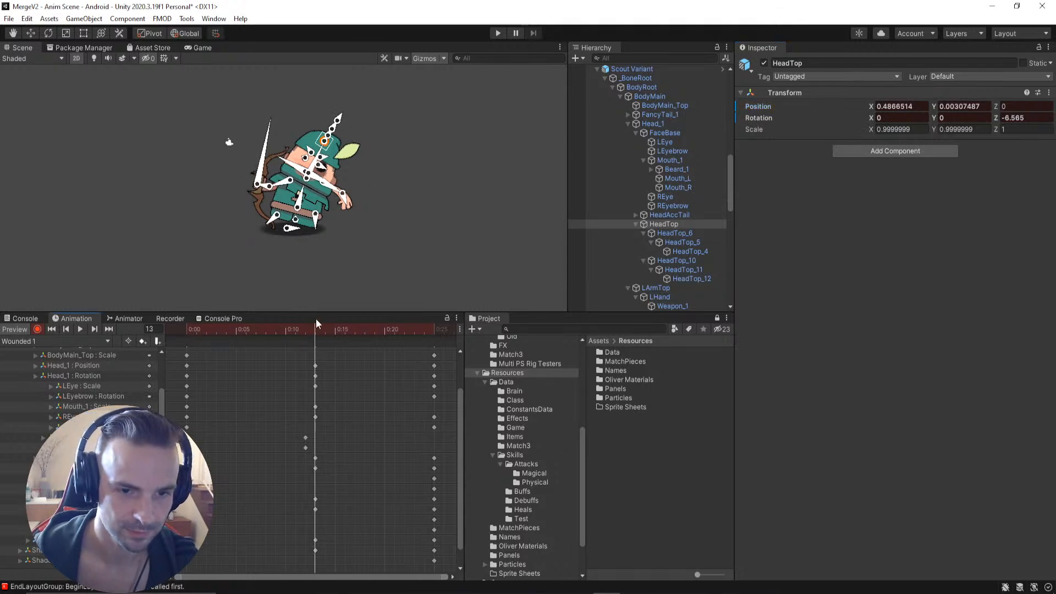
key(e)
drag(348, 101, 367, 101)
key(w)
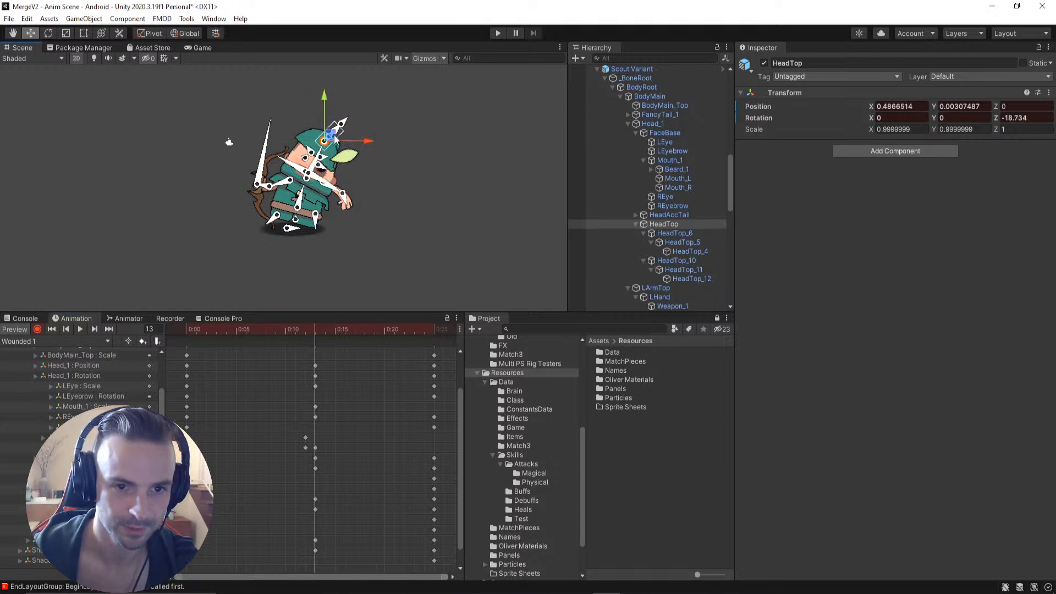
Step: Copy the HeadTop position and rotation keys from frame 12 to frame 15 and play back the clip
click(325, 329)
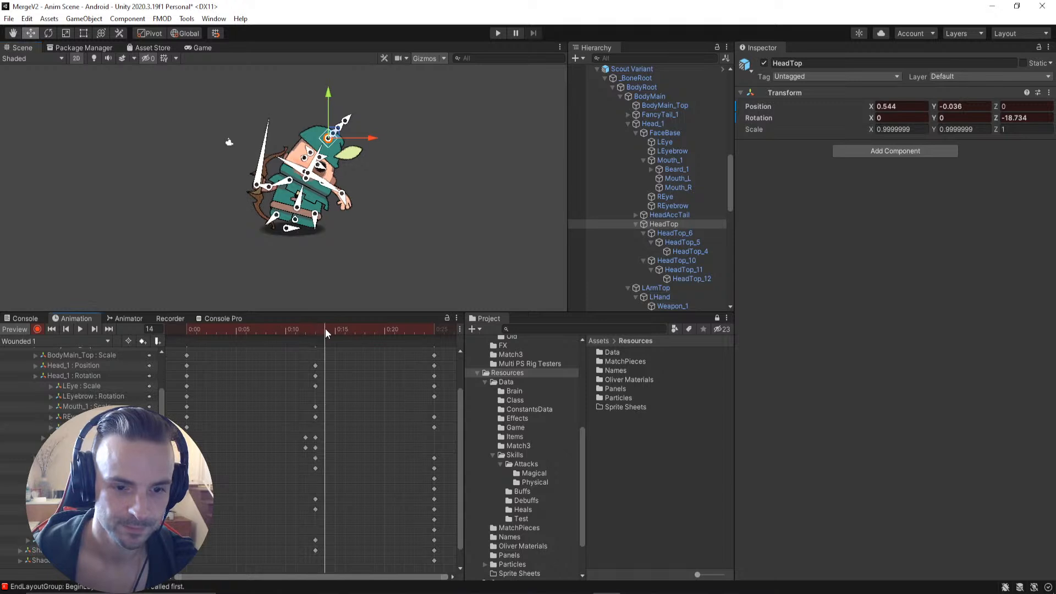
drag(326, 328, 304, 333)
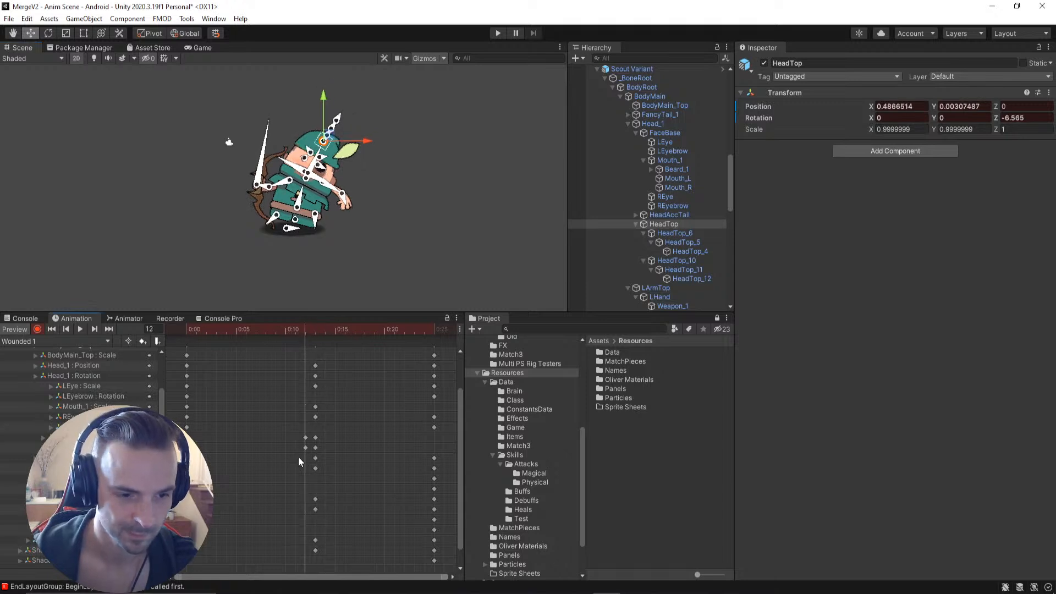
drag(302, 458, 307, 429)
drag(303, 332, 335, 336)
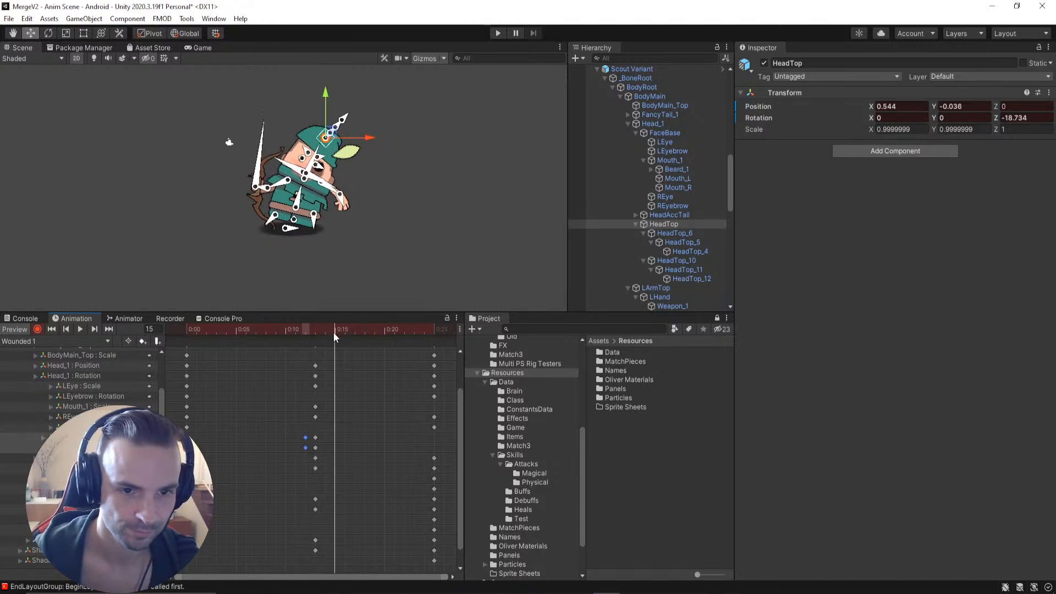
key(ctrl+v)
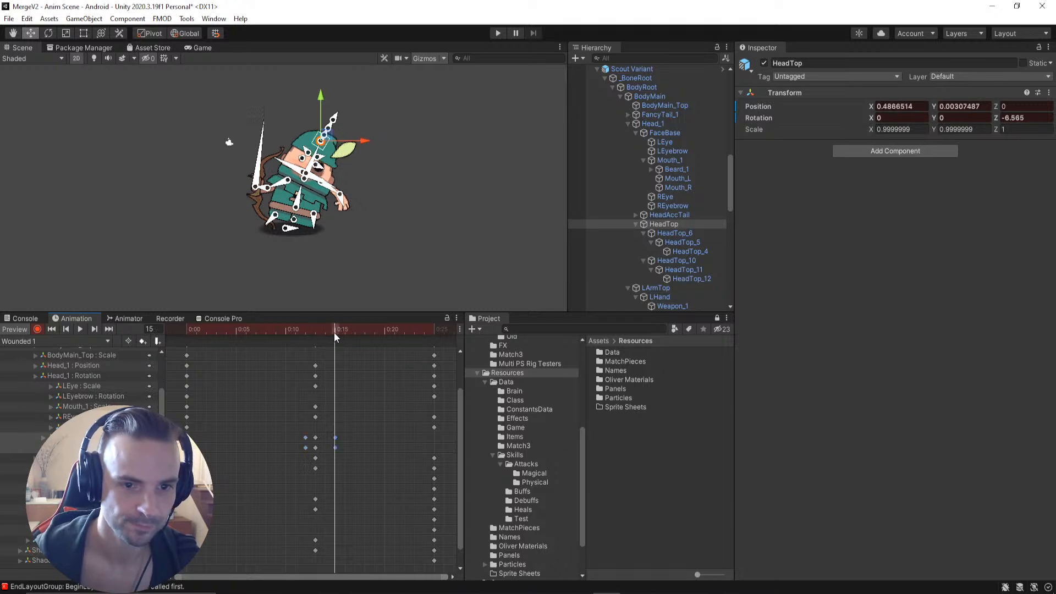
key(space)
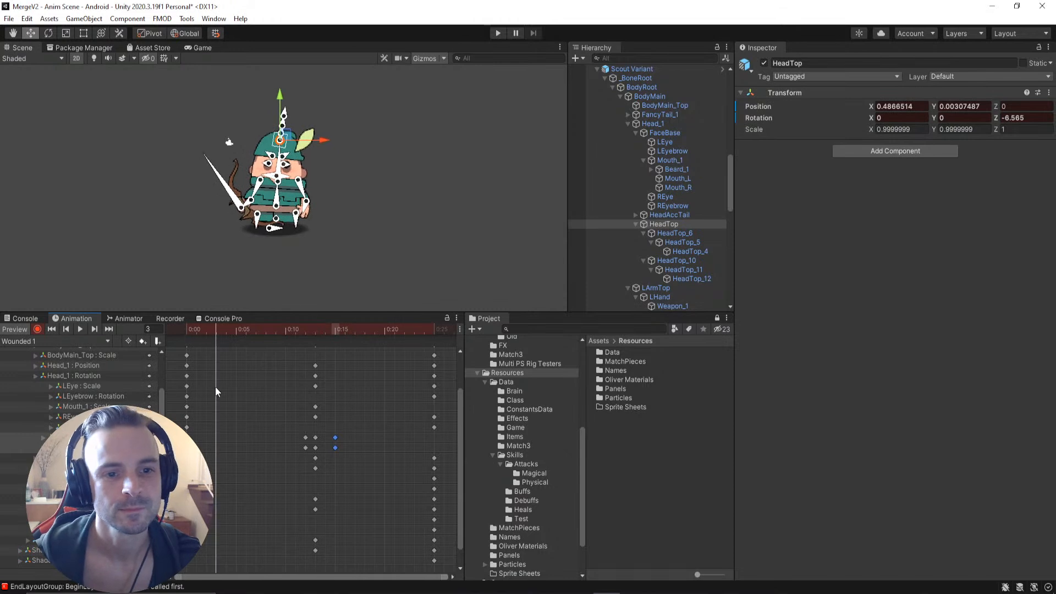
Step: Exaggerate the HeadTop pose at frame 13, rotating it to about -29.6° and moving it to about X 0.61, Y -0.13
mouse_move(315, 362)
mouse_down()
mouse_move(328, 357)
mouse_move(313, 358)
mouse_up()
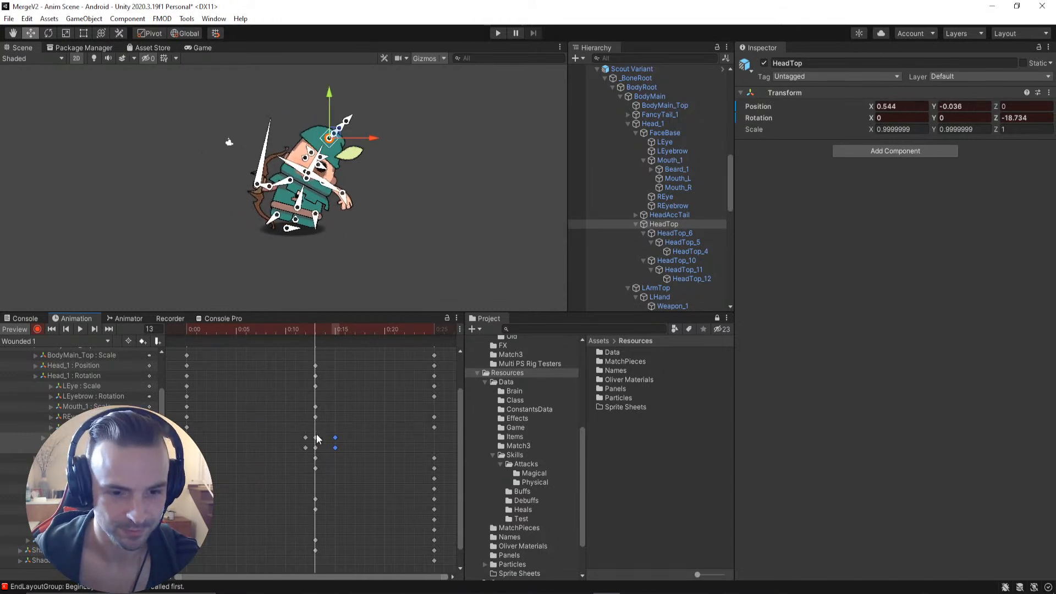
click(322, 333)
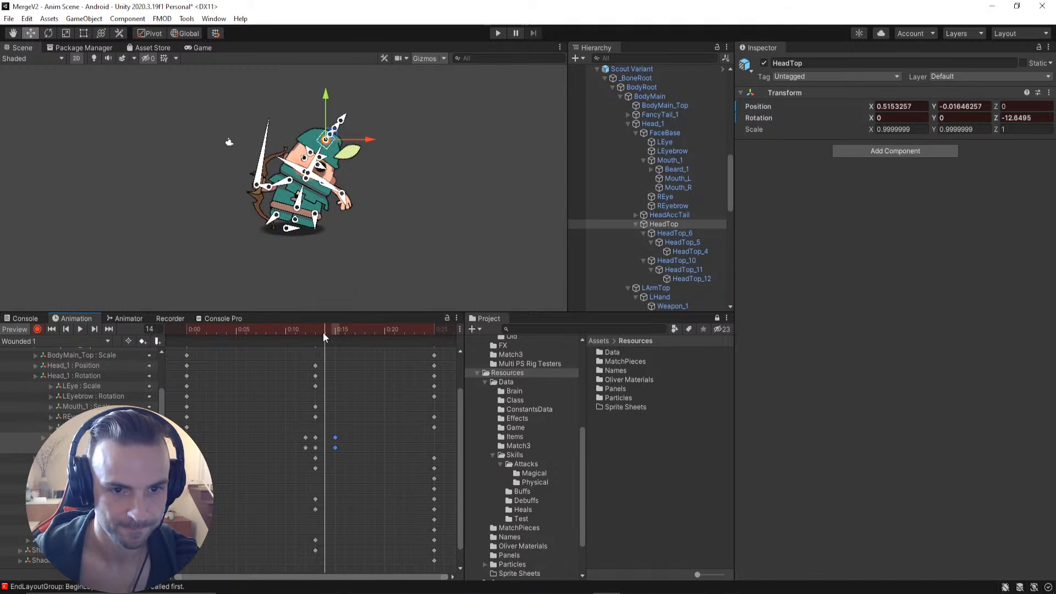
click(312, 335)
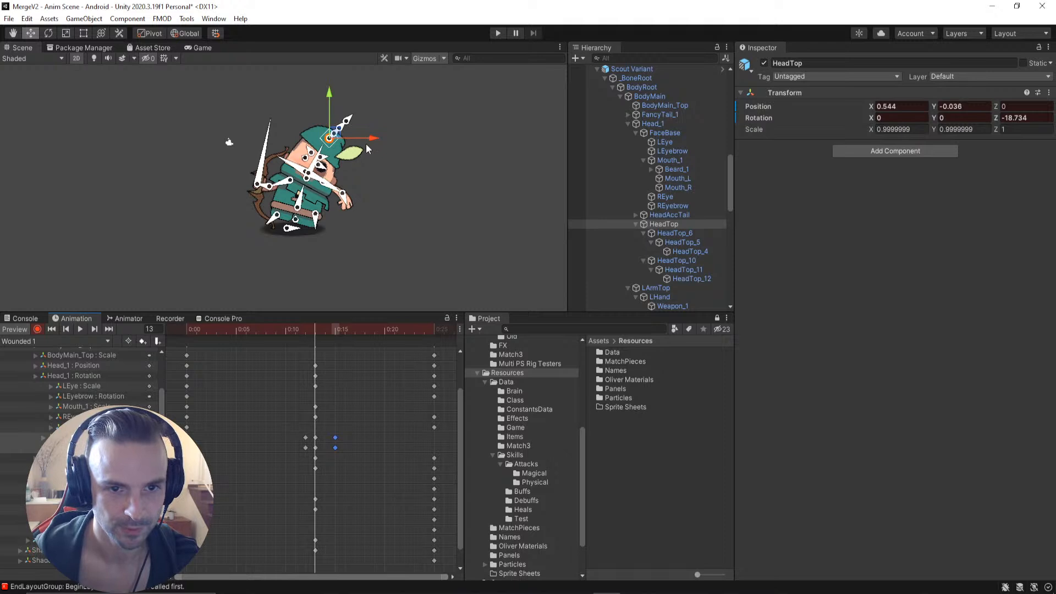
drag(327, 140, 334, 137)
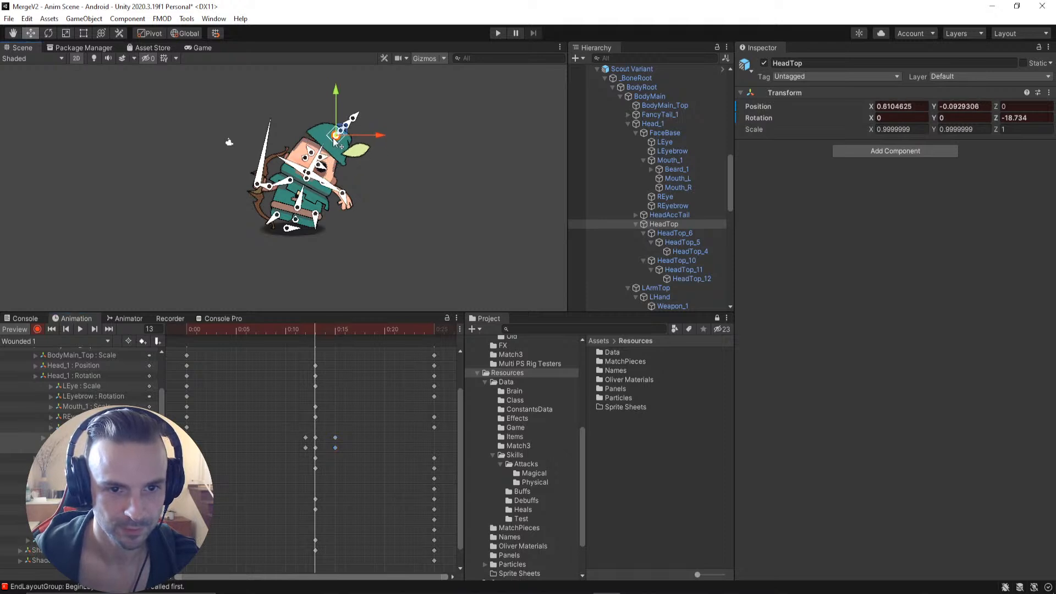
key(e)
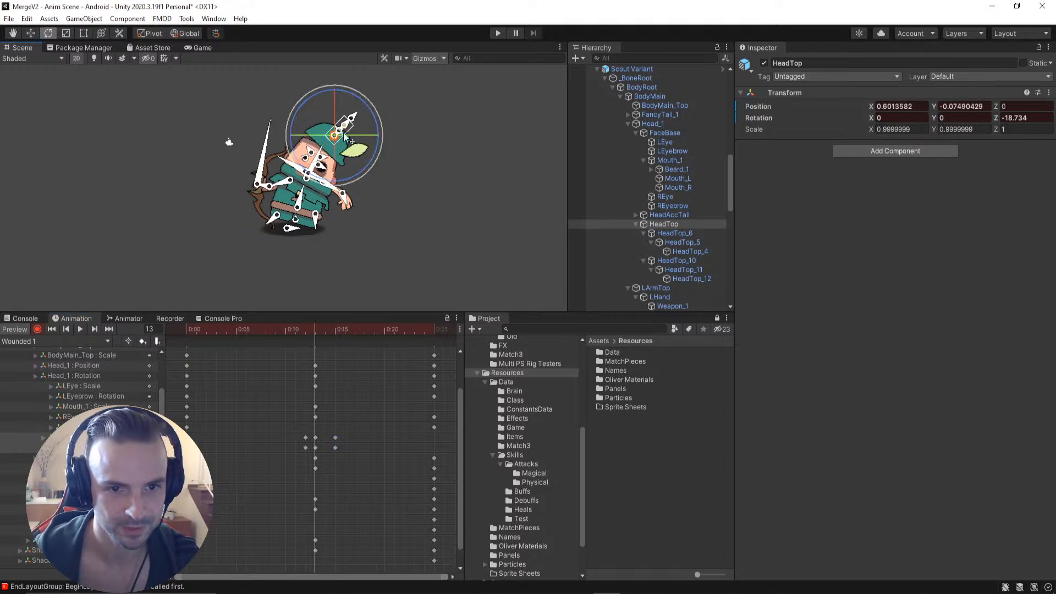
drag(383, 119, 394, 118)
click(335, 139)
click(333, 140)
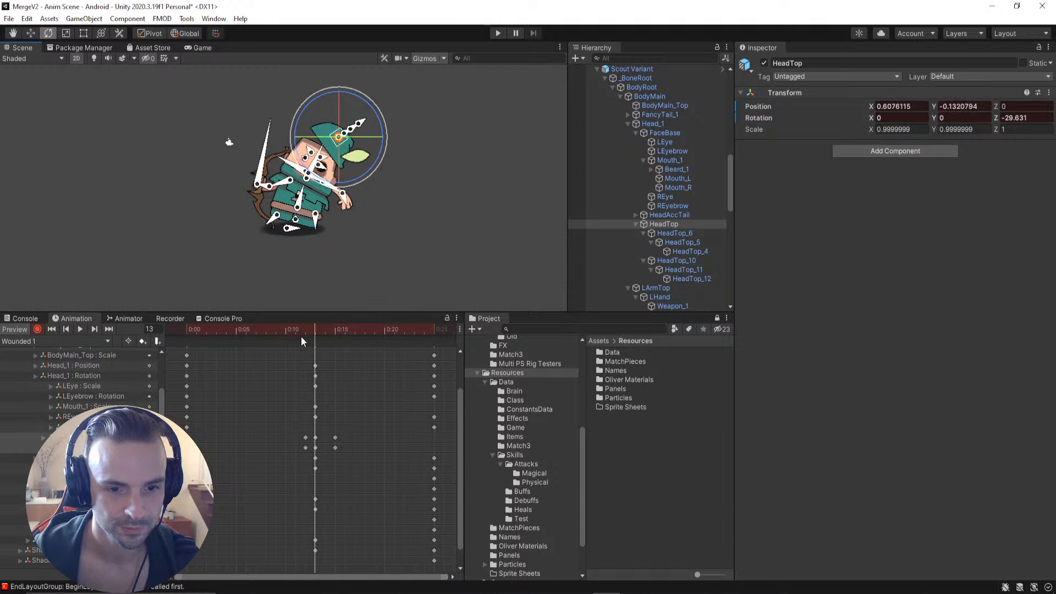
Step: Play back the Wounded 1 clip with nothing selected to review the hat's bounce
drag(317, 329, 140, 358)
click(80, 328)
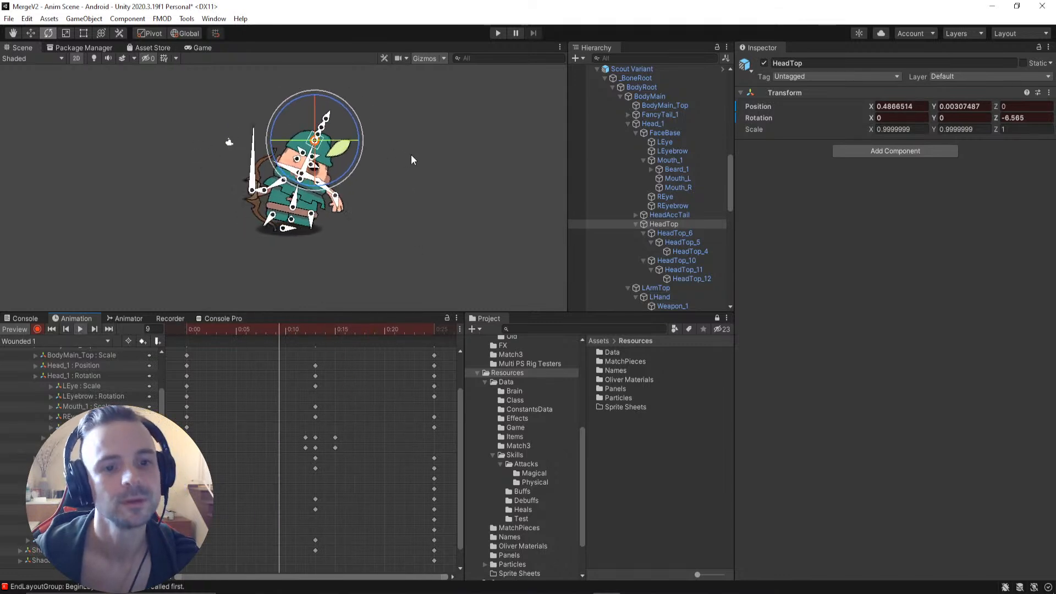
click(431, 151)
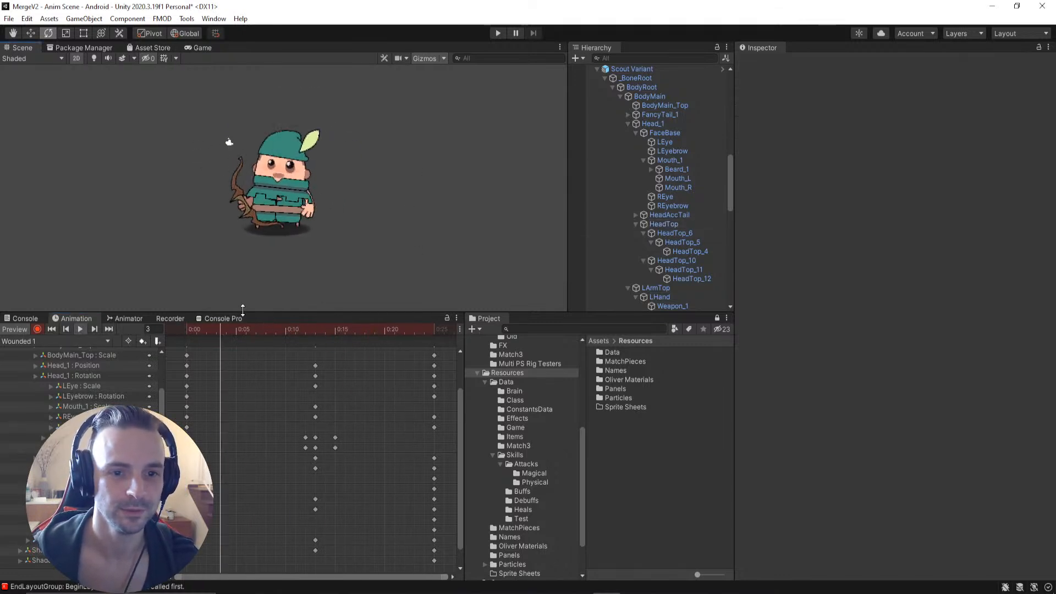
click(78, 330)
Step: Move the HeadTop position and rotation keys from frame 12 to frame 9 and replay the clip
drag(184, 330, 306, 339)
drag(296, 423, 275, 442)
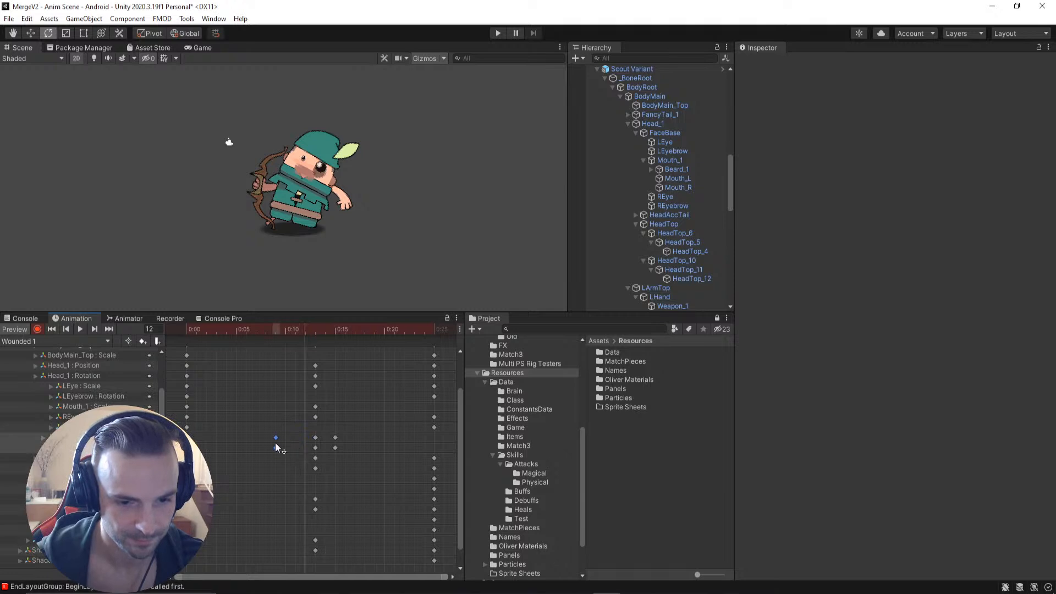
drag(295, 328, 263, 332)
click(80, 329)
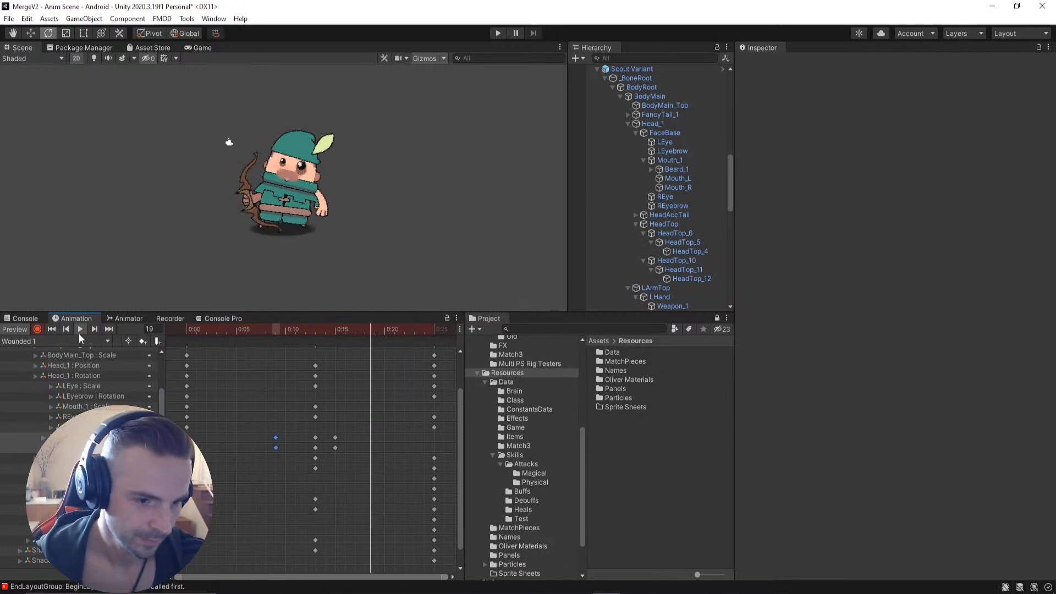
Step: Switch to the Super 1 clip and play it back to review the animation
click(55, 341)
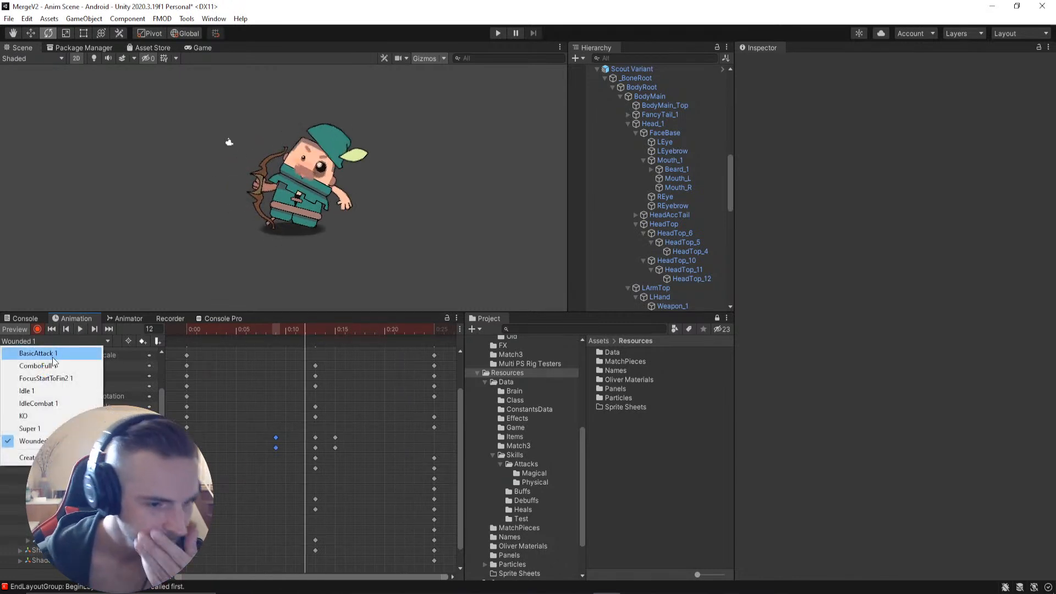
click(41, 426)
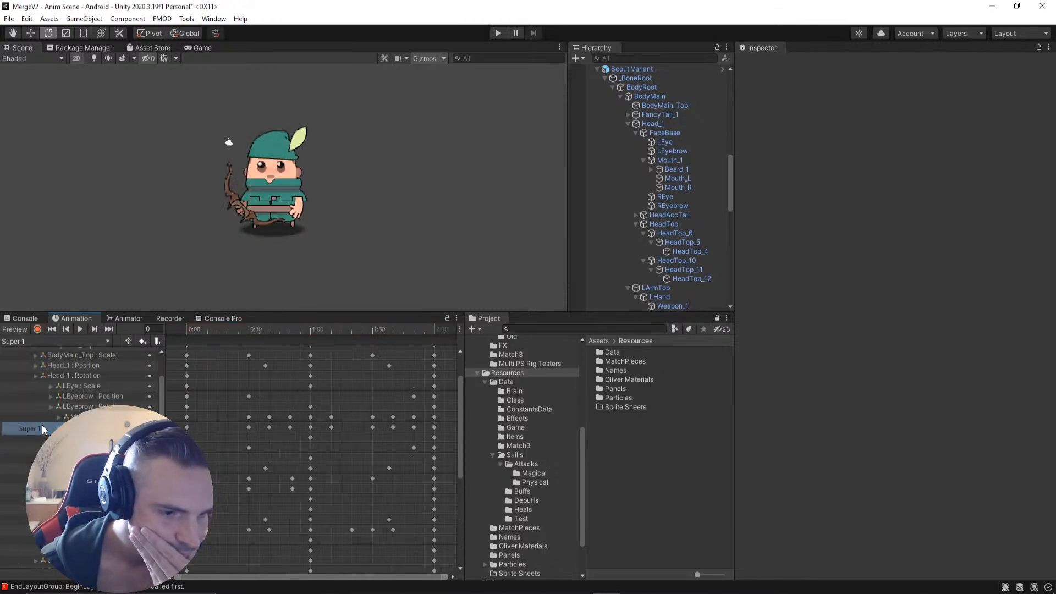
click(80, 329)
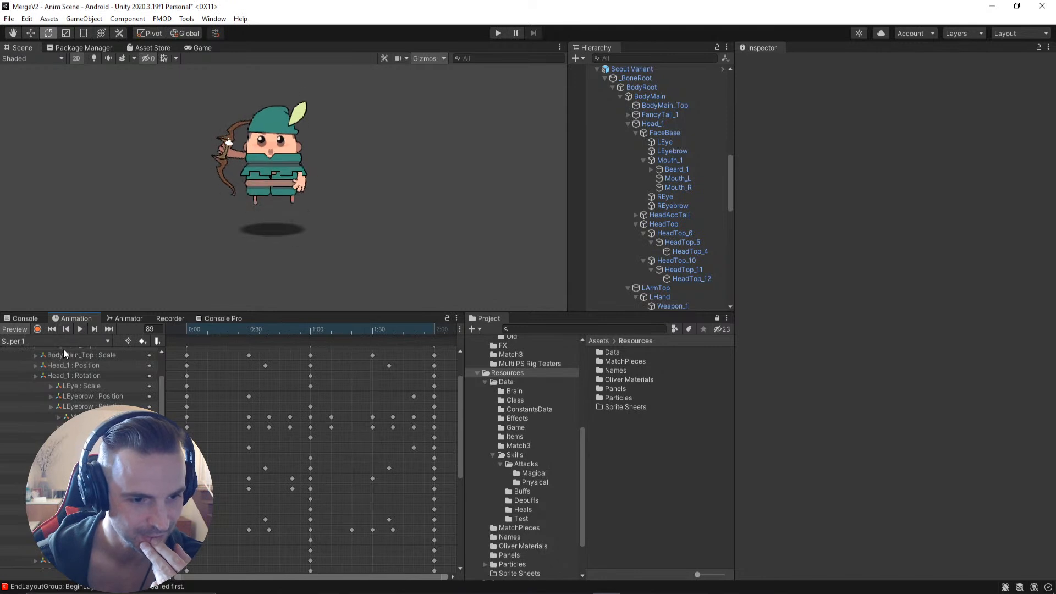
Step: Switch to the FocusStartToFin2 1 clip, play it back to review the motion and stop the playback
click(48, 342)
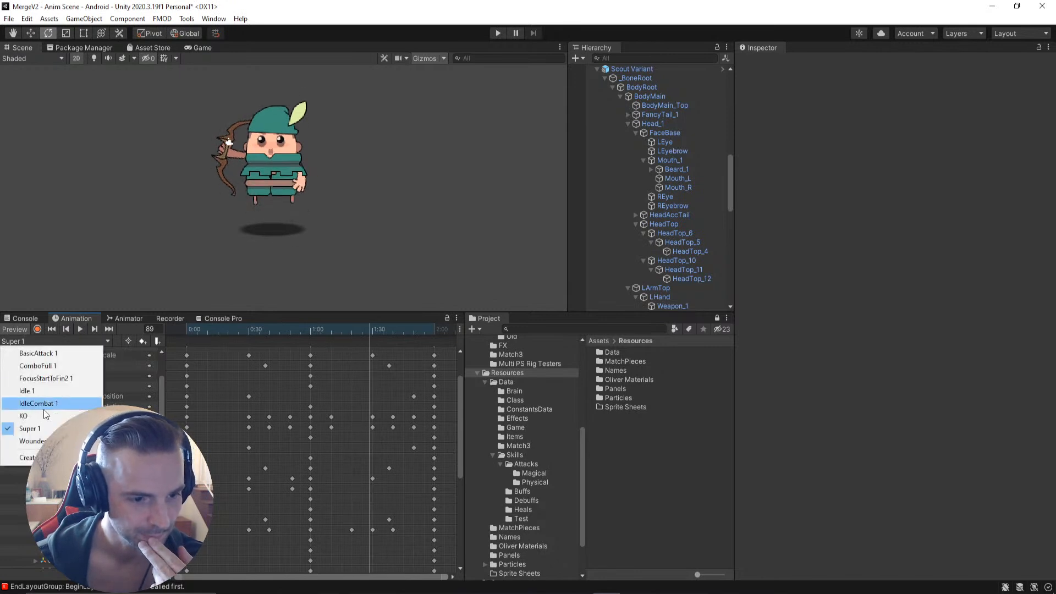
click(26, 365)
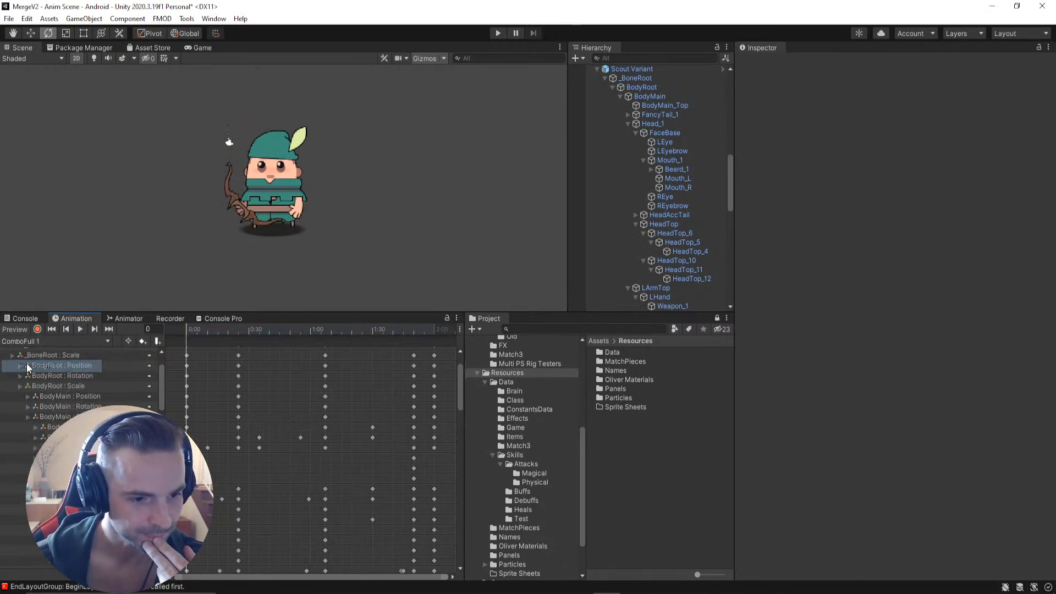
click(27, 343)
click(33, 376)
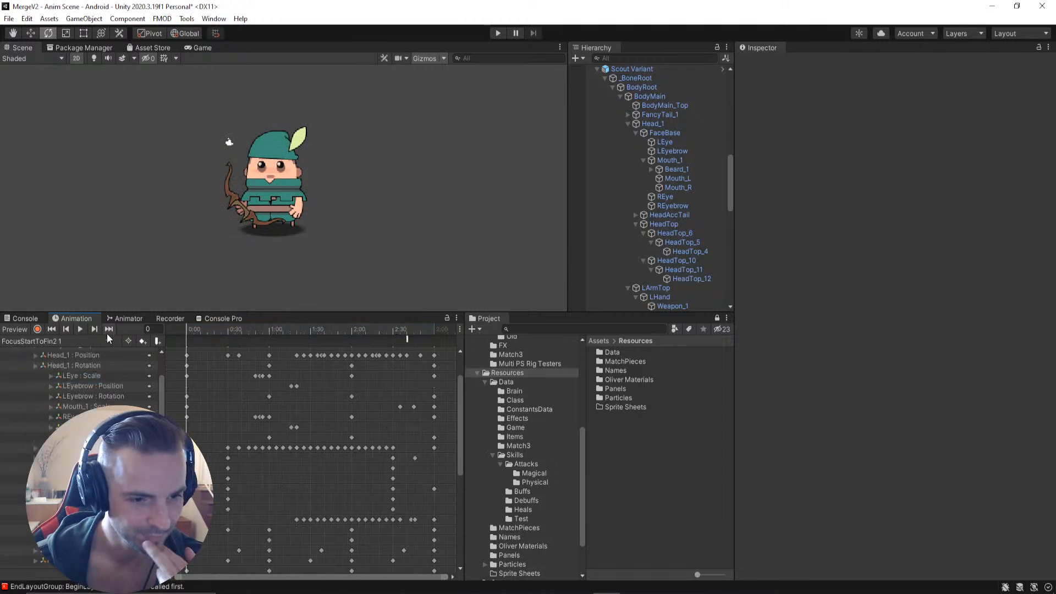
click(80, 329)
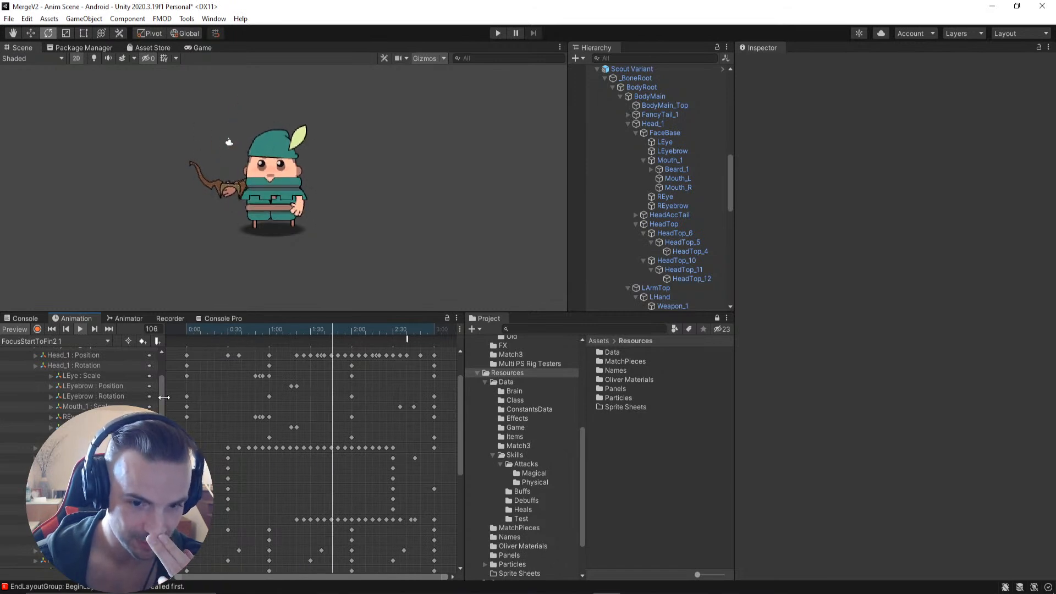
click(77, 328)
Step: Delete all keyframes from the FocusStartToFin2 1 clip
click(255, 420)
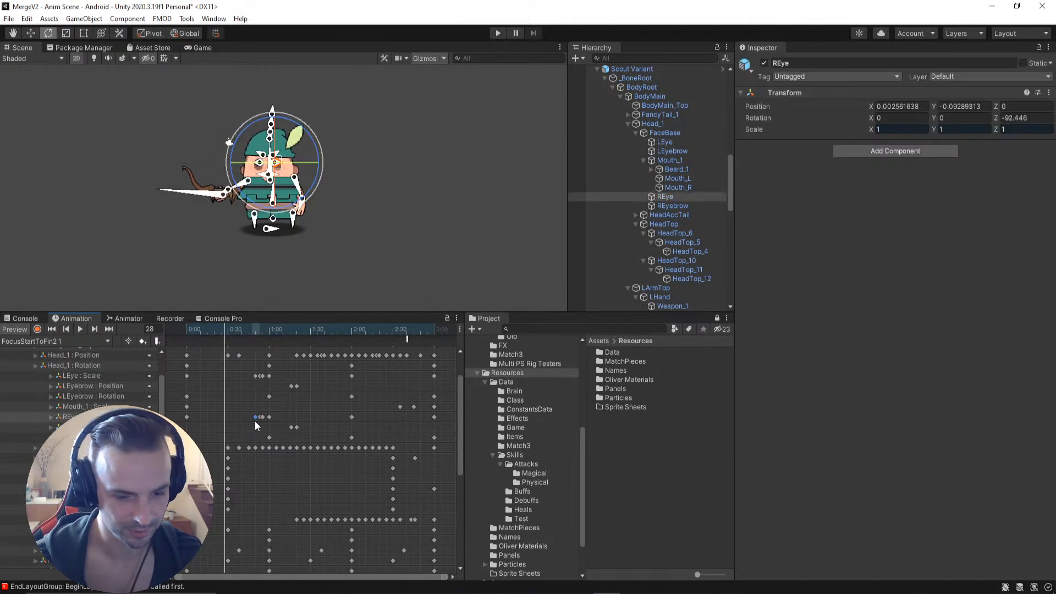
key(ctrl+a)
key(Delete)
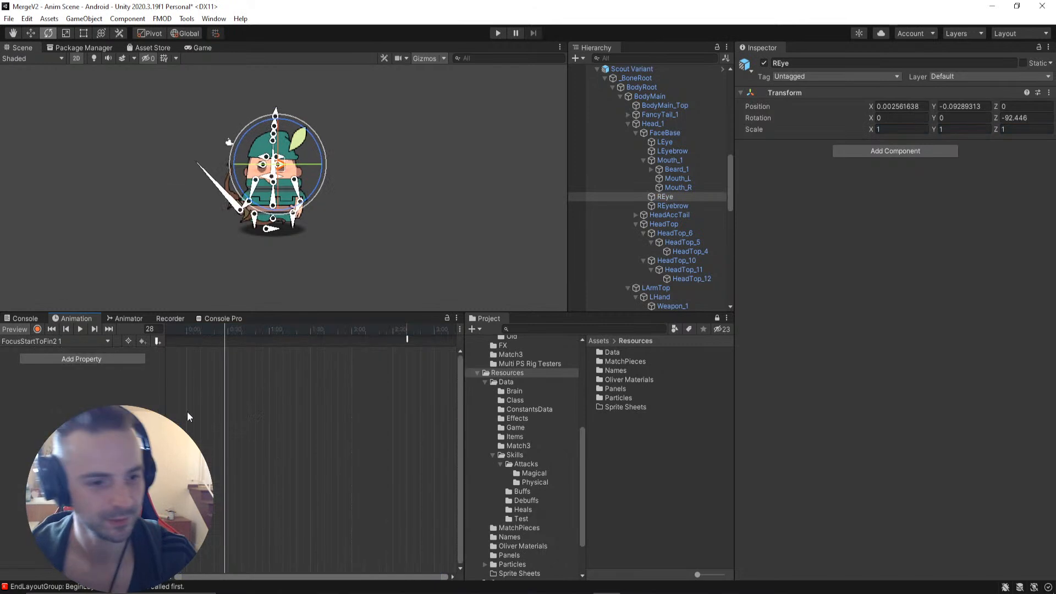
Step: In the ComboFull 1 clip, scrub to frame 120 and select all keyframes from 1:30 to the end
click(51, 345)
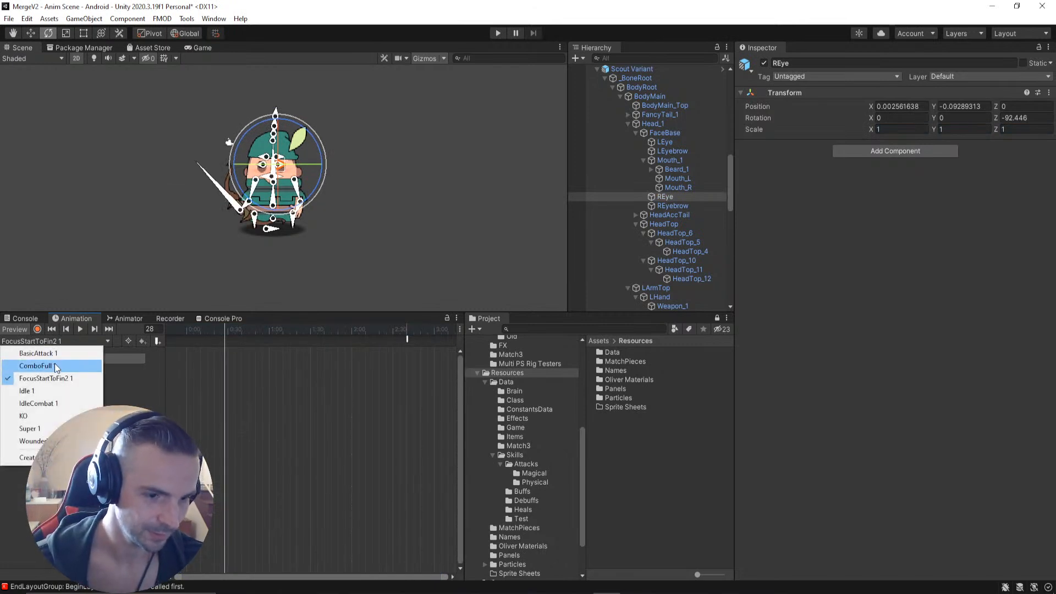
click(49, 368)
drag(183, 329, 435, 357)
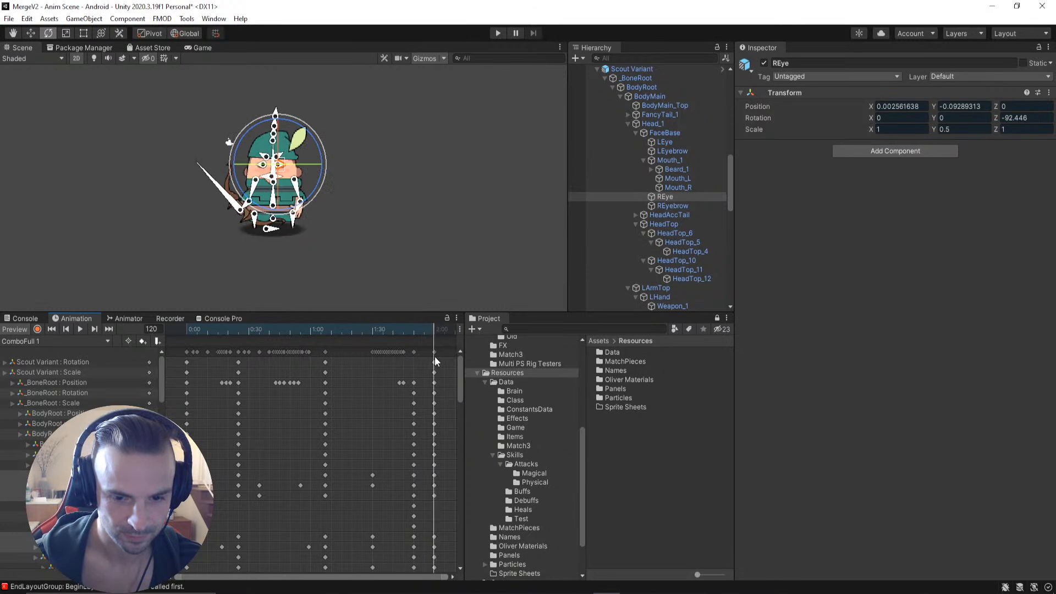
click(434, 352)
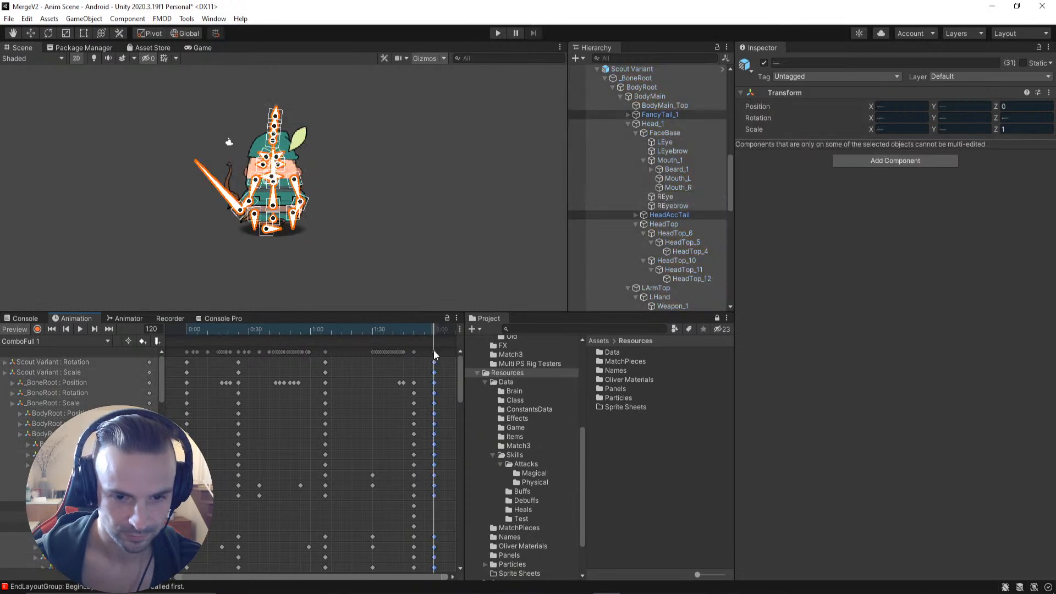
shift+click(372, 352)
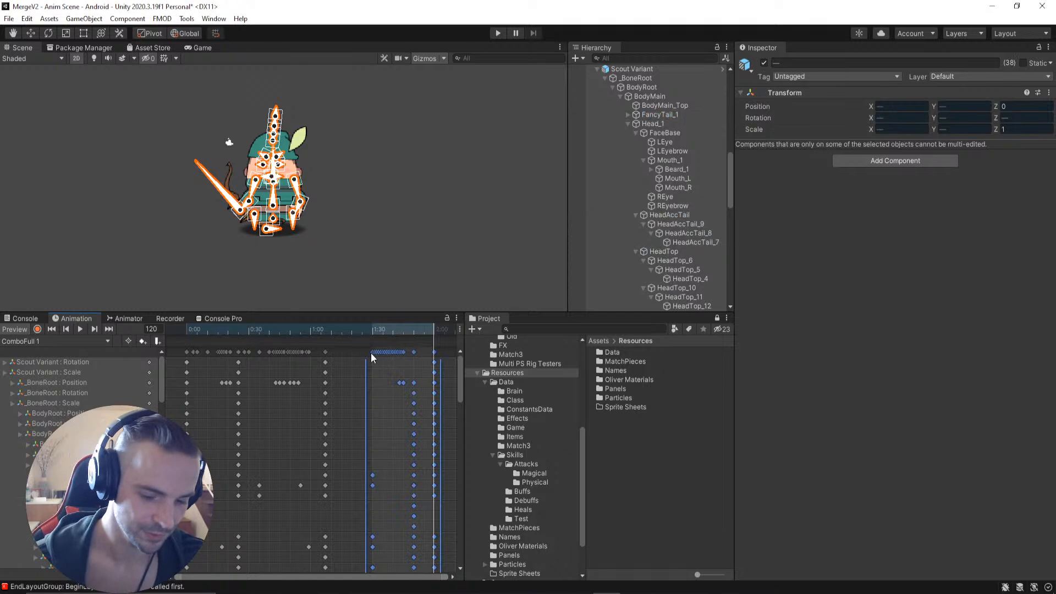
drag(461, 390, 453, 305)
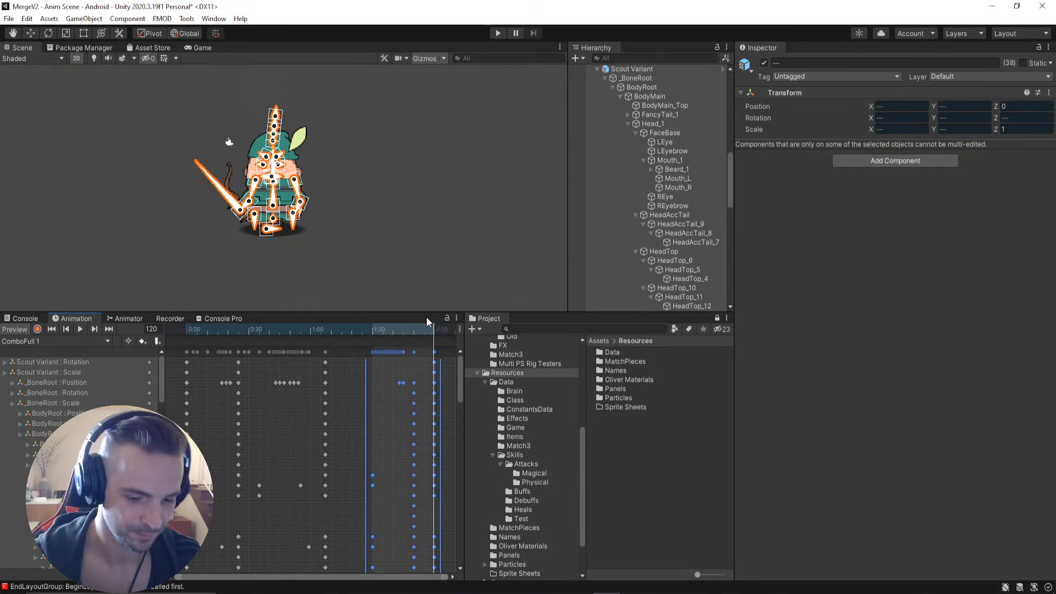
Step: Return to the FocusStartToFin2 1 clip and examine the function options of its PlaySound animation event
click(36, 342)
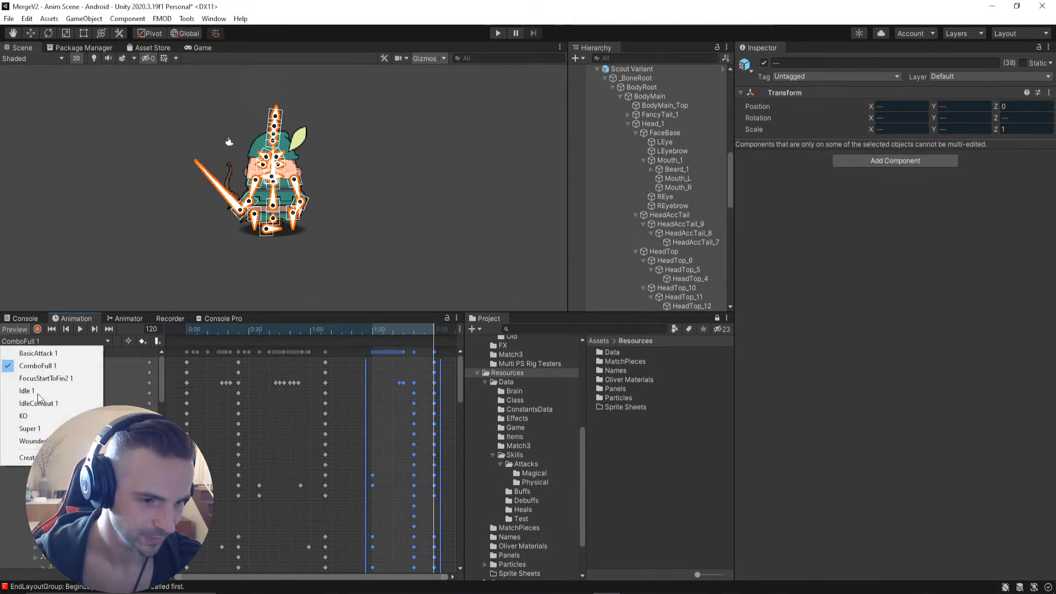
click(44, 378)
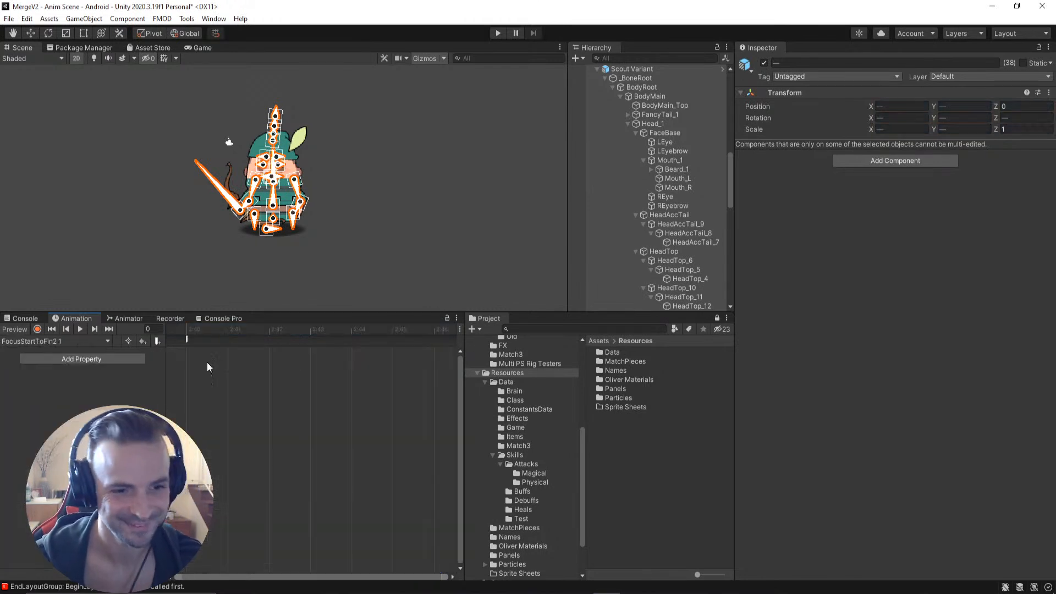
click(186, 340)
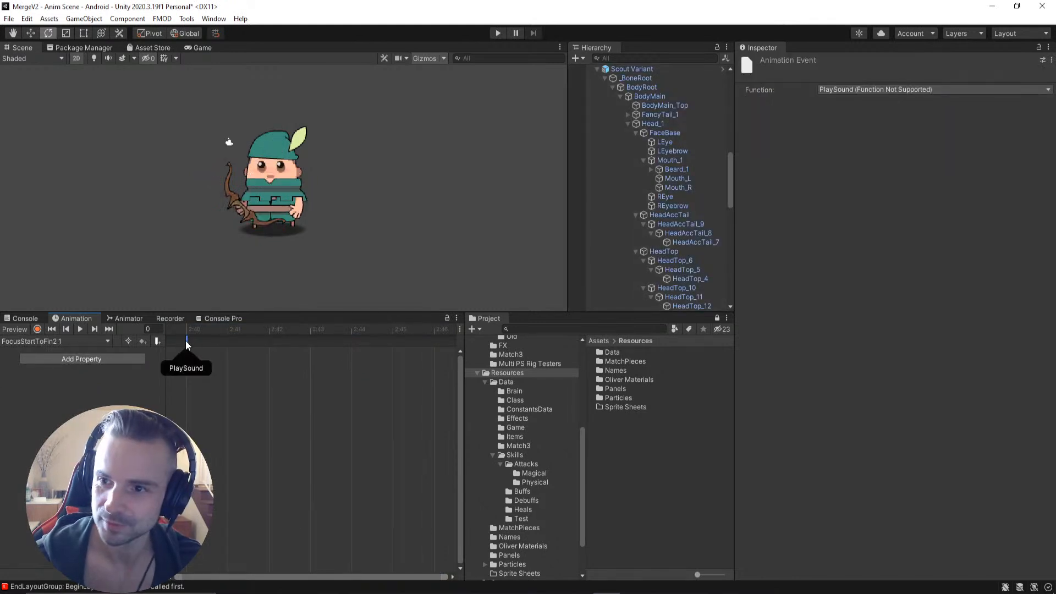
click(831, 91)
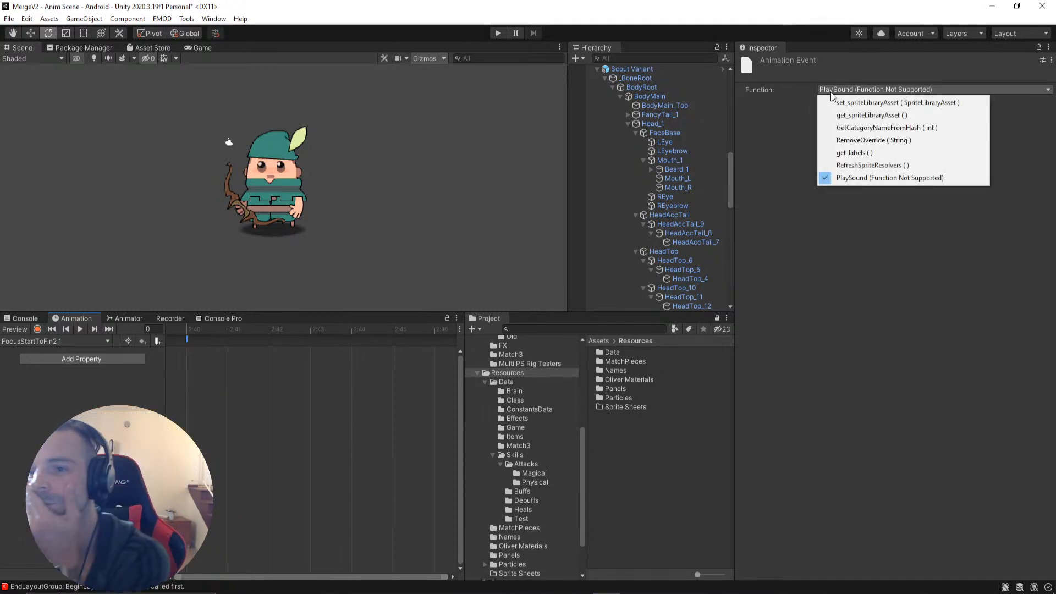
click(768, 99)
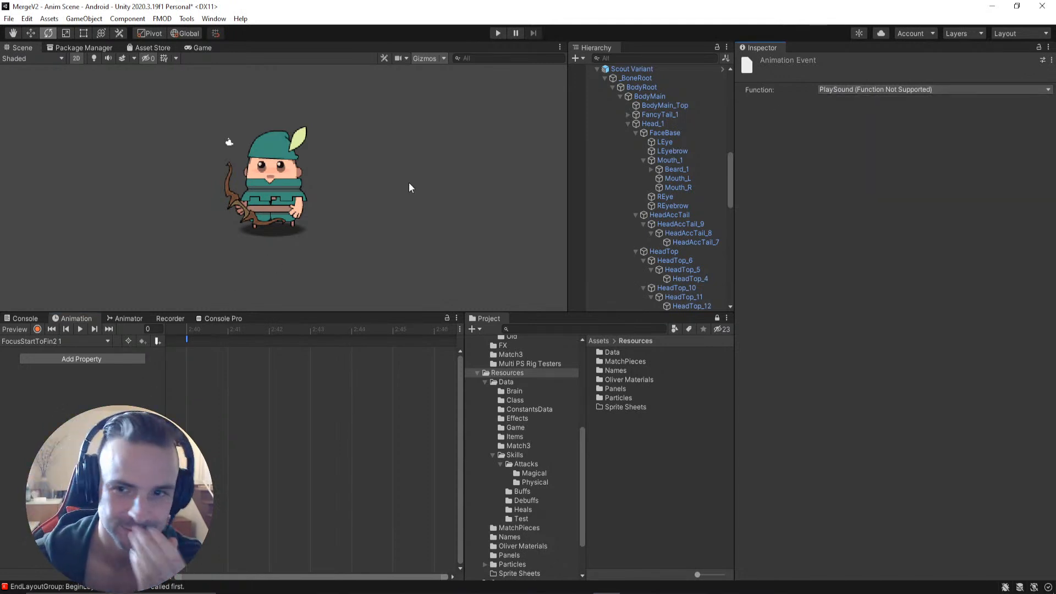
Step: Search the components that can be added to Scout Variant for "animation" and clear the search
click(652, 68)
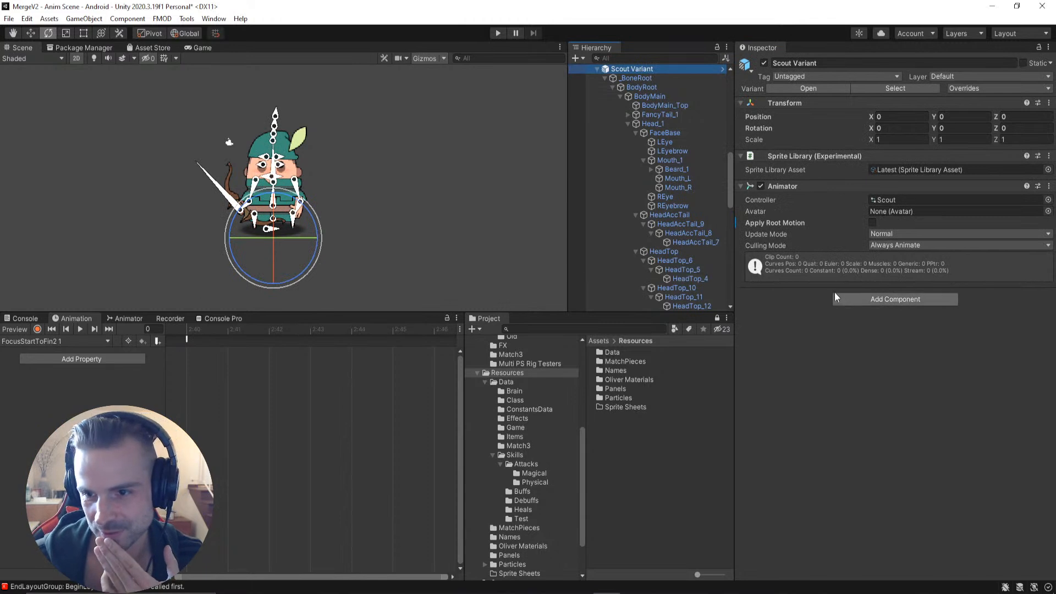
click(864, 297)
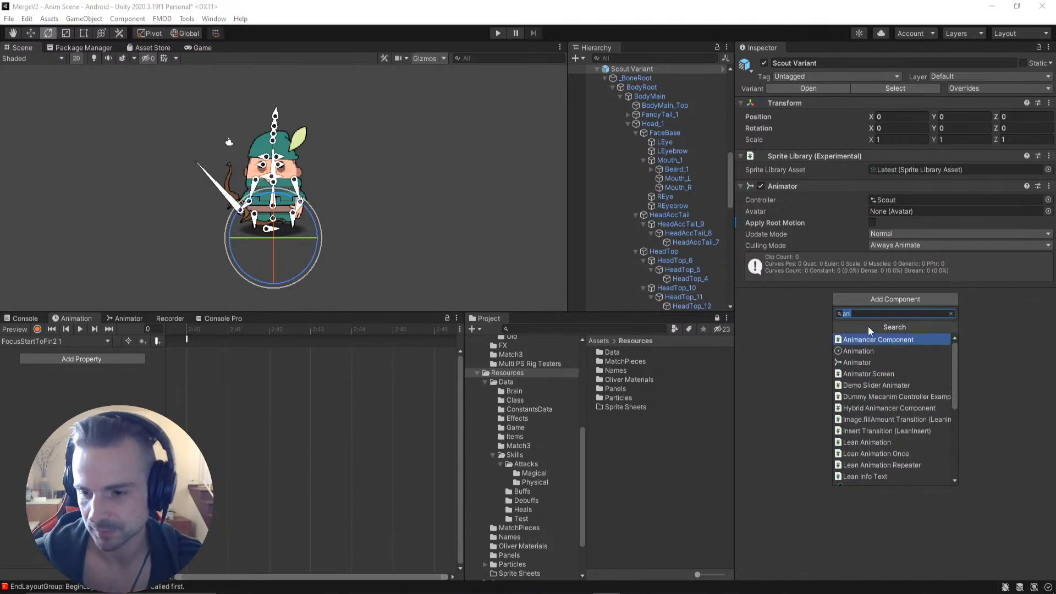
text(mation)
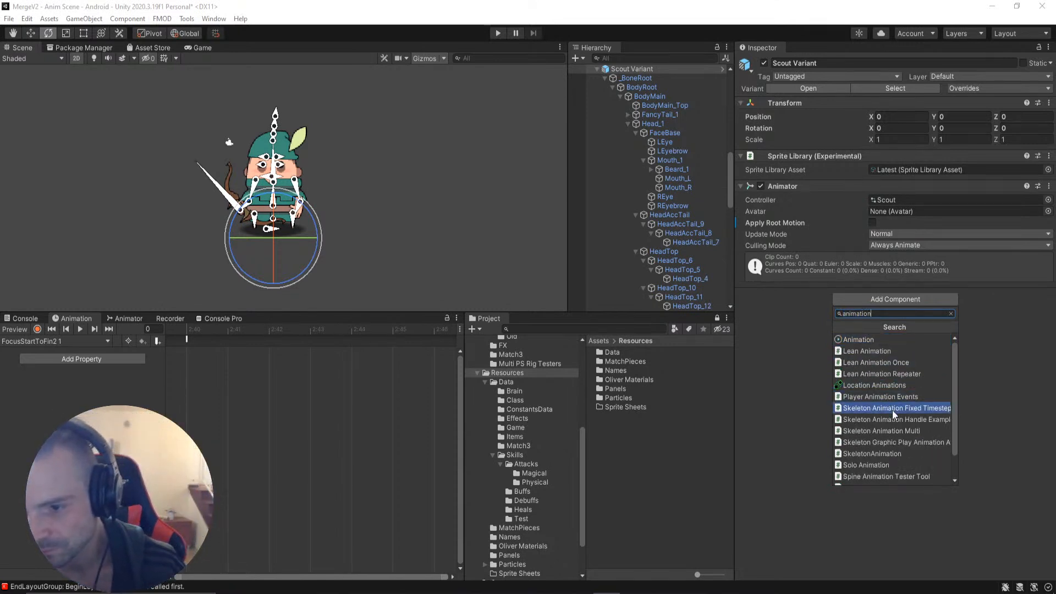
drag(954, 396, 958, 425)
key(ctrl+a)
key(BackSpace)
scroll(542, 440, down, 3)
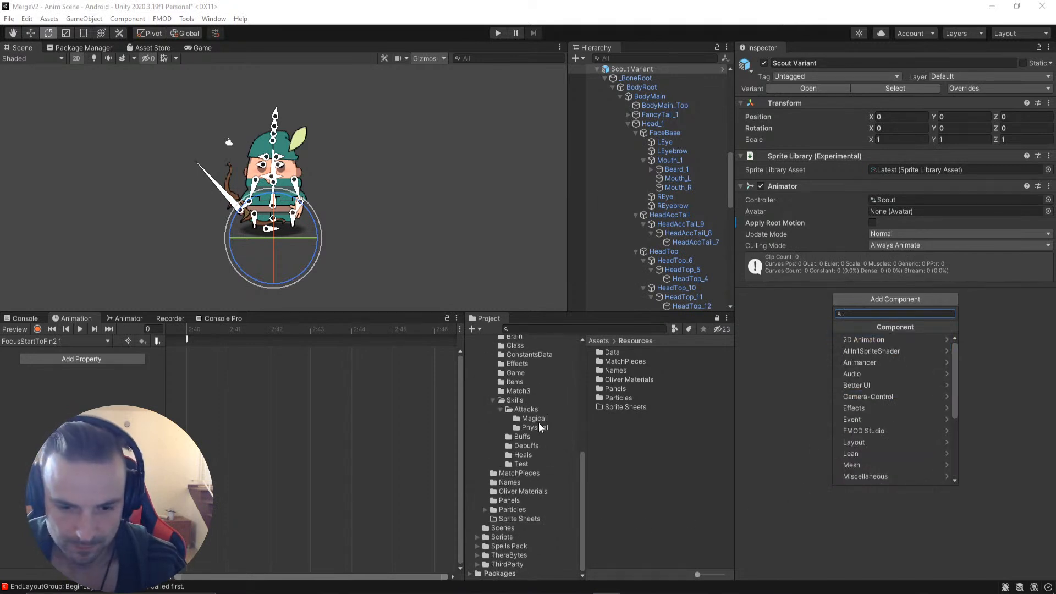
Step: Browse the project's Scripts/Random folder for the animation event script and inspect CharacterSliderHealth
click(524, 492)
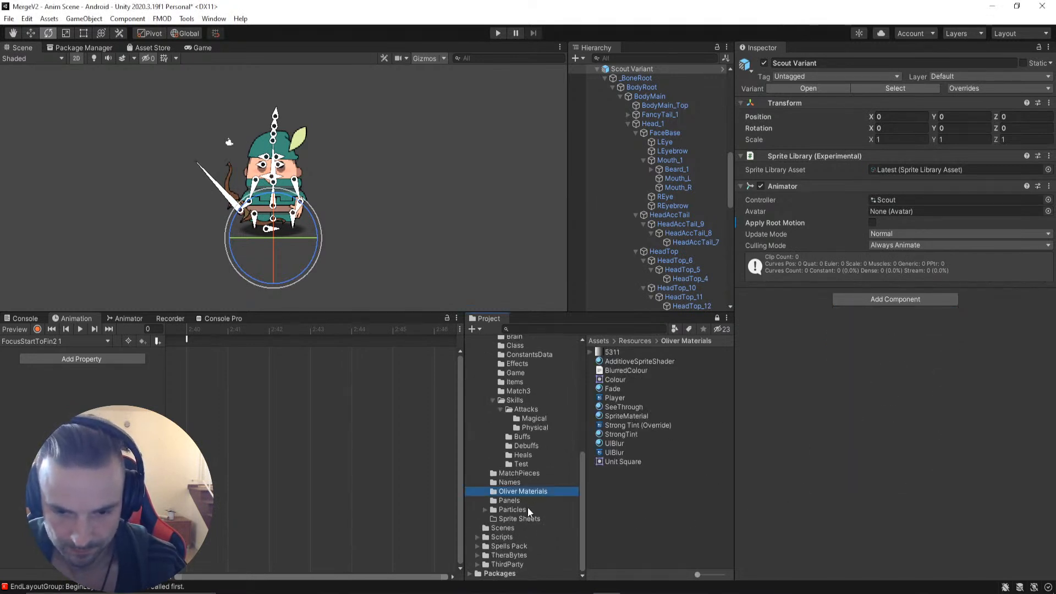
click(500, 538)
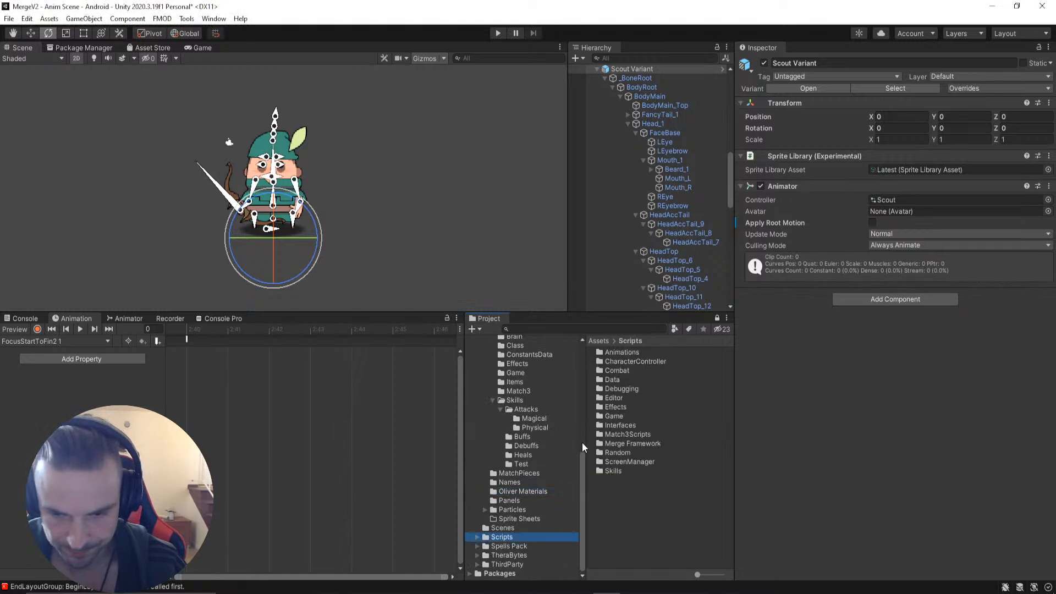
click(619, 452)
double_click(616, 453)
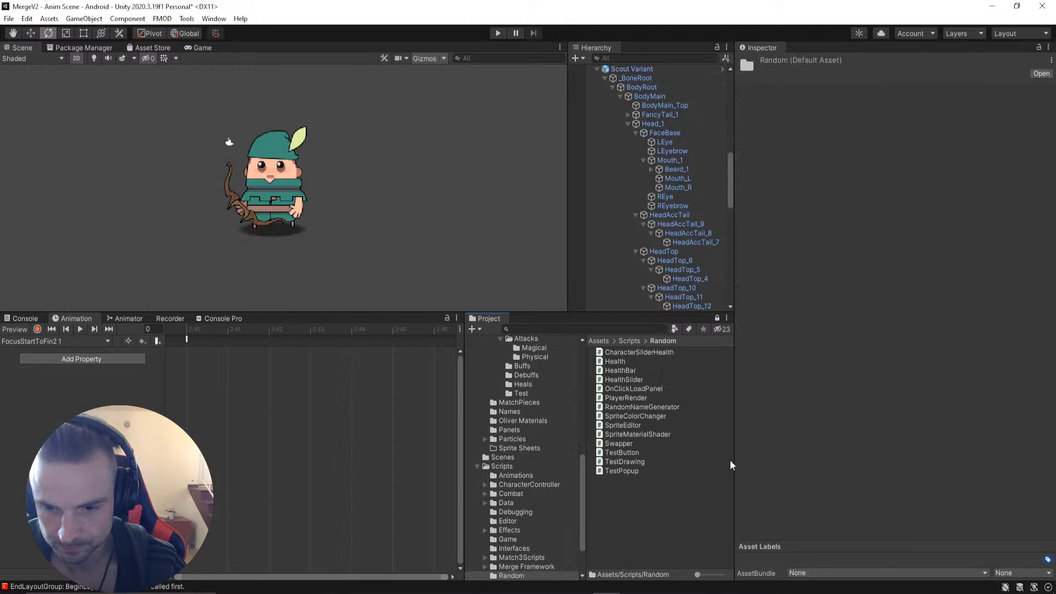
click(622, 353)
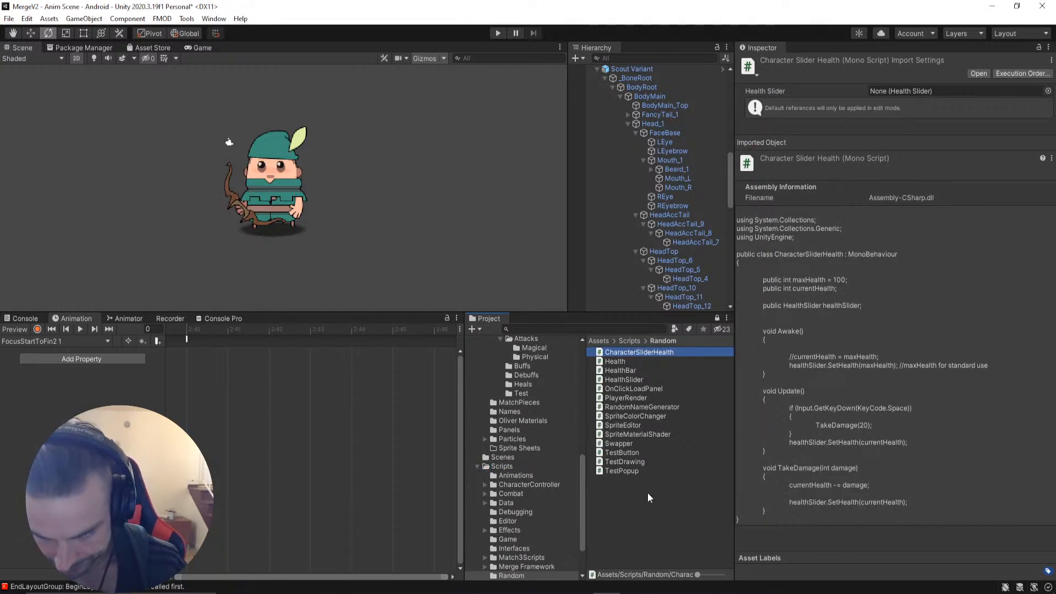
click(636, 506)
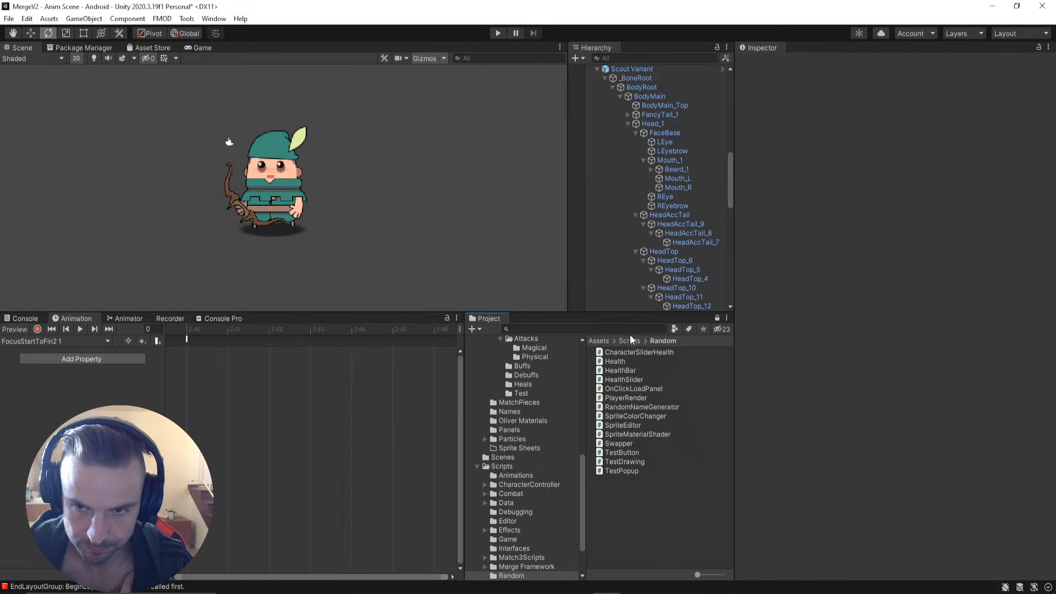
Step: Collapse Scout Variant's hierarchy and examine the components attached to TemplateCharacter
click(596, 69)
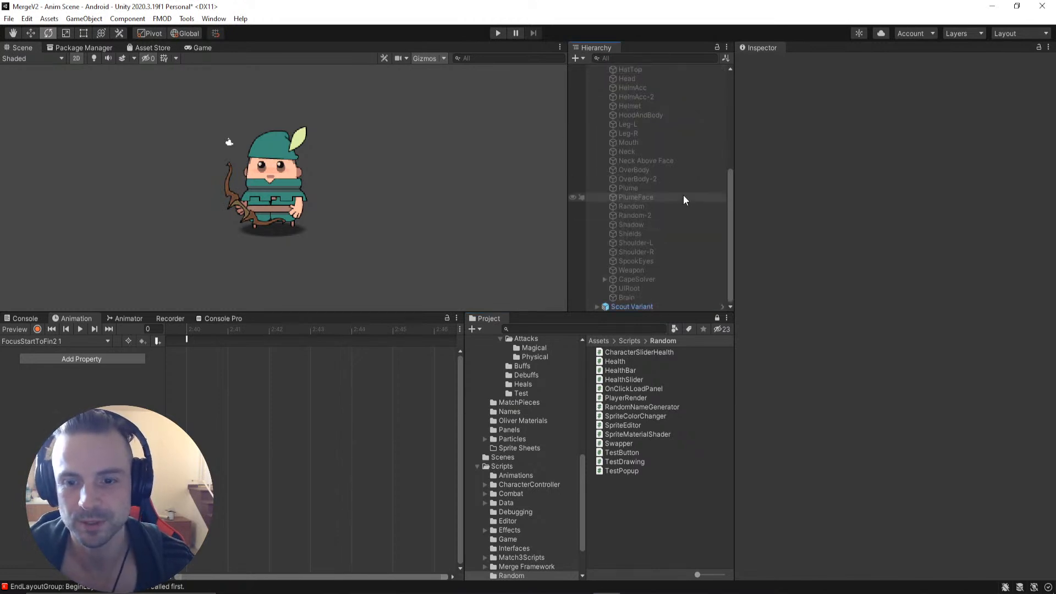
scroll(654, 193, up, 7)
click(634, 104)
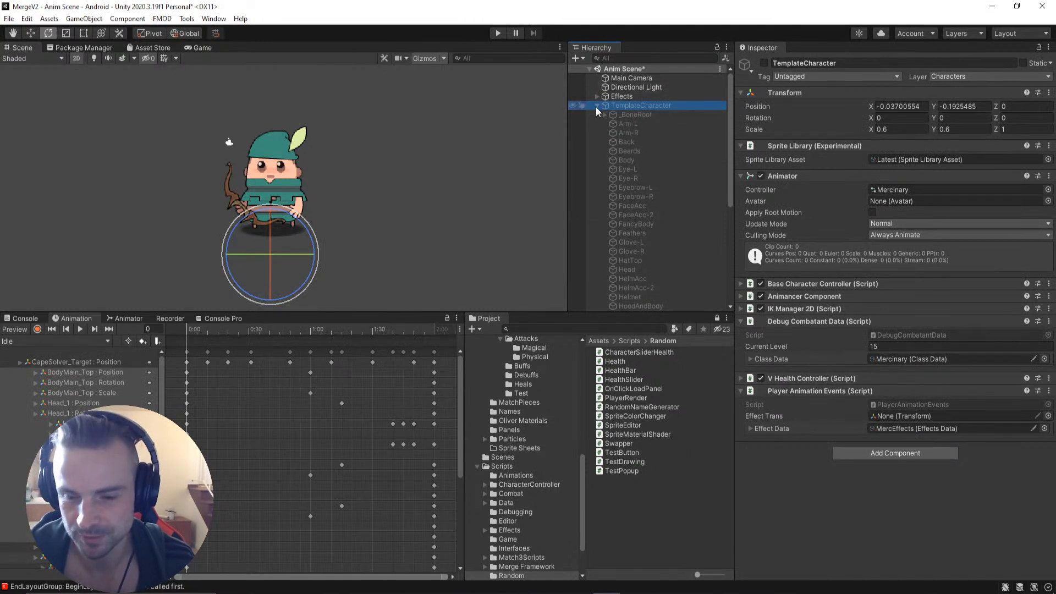
Step: Add the Player Animation Events component to Scout Variant
click(270, 148)
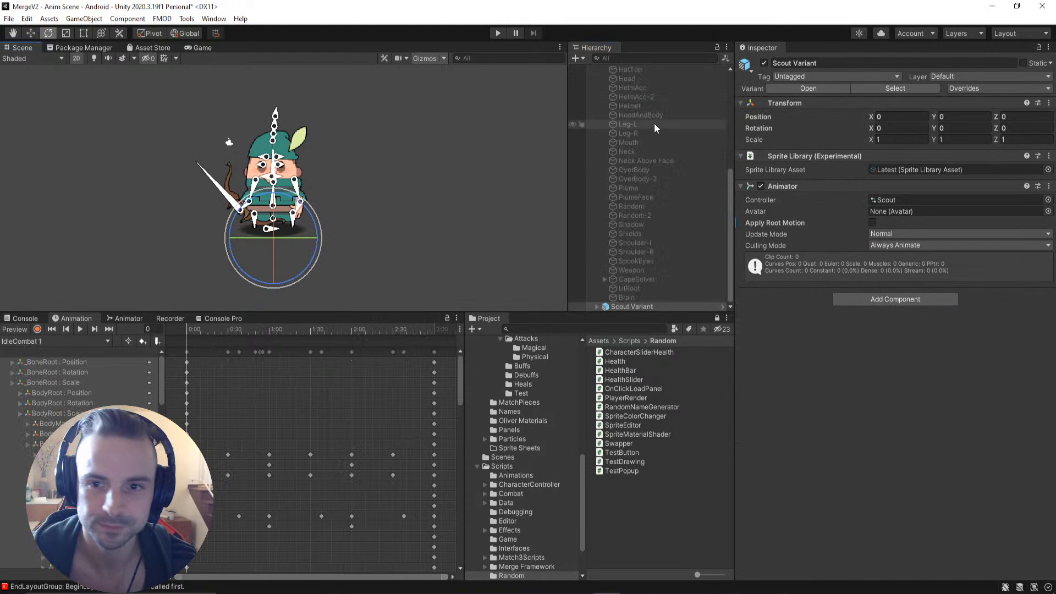
scroll(657, 193, down, 5)
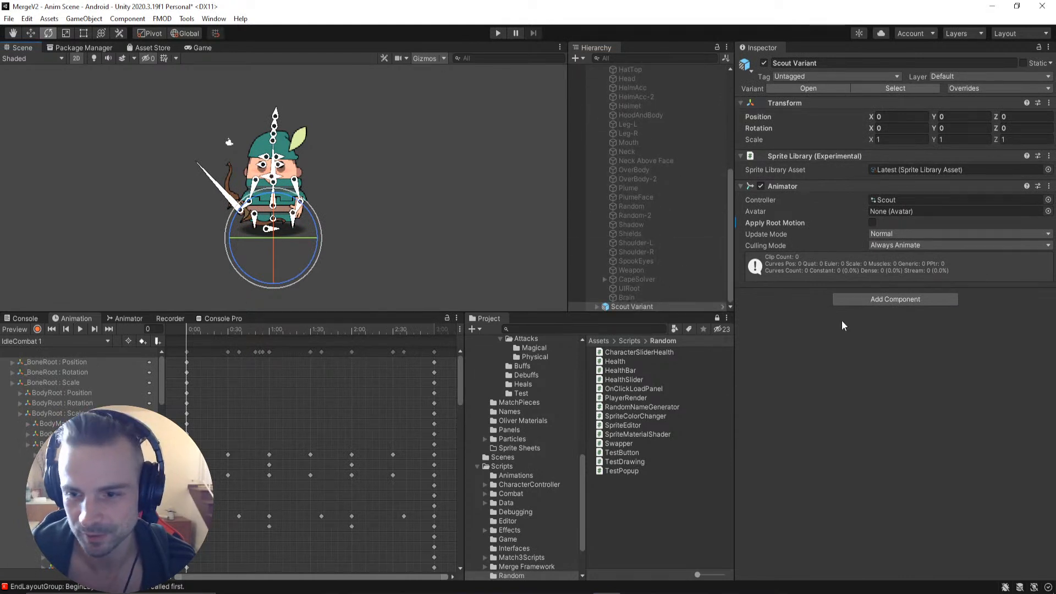
click(886, 300)
text(player)
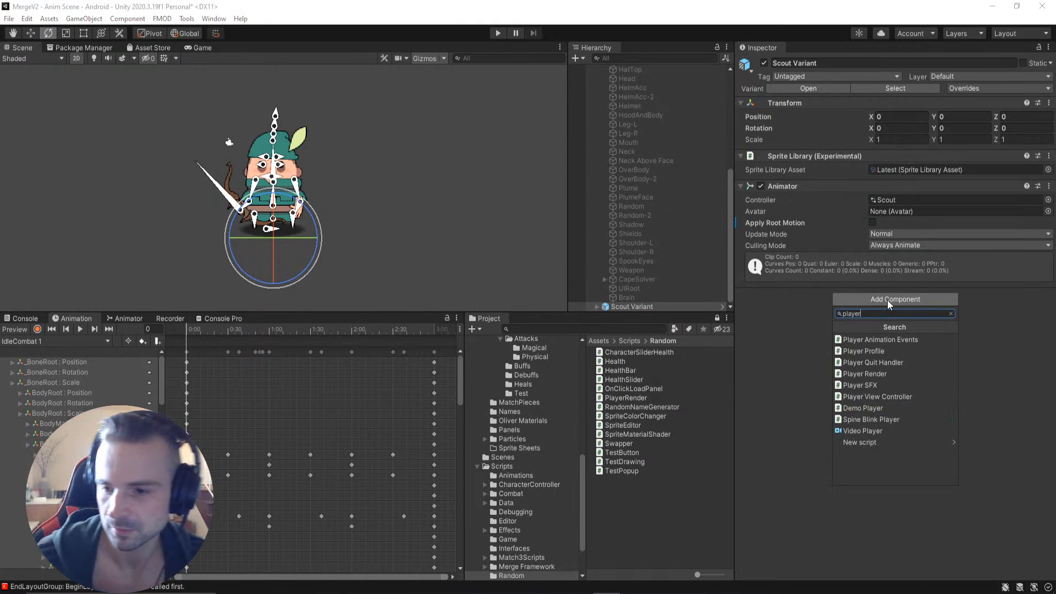
click(895, 338)
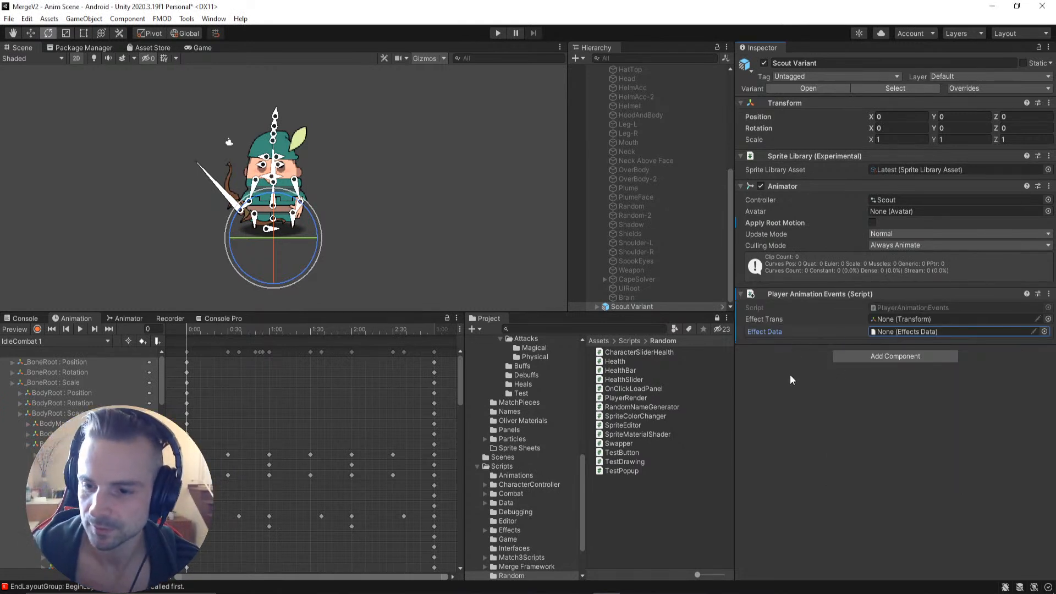
Step: Open the FocusStartToFin2 1 clip and inspect the PlaySound function assigned to its animation event
click(35, 342)
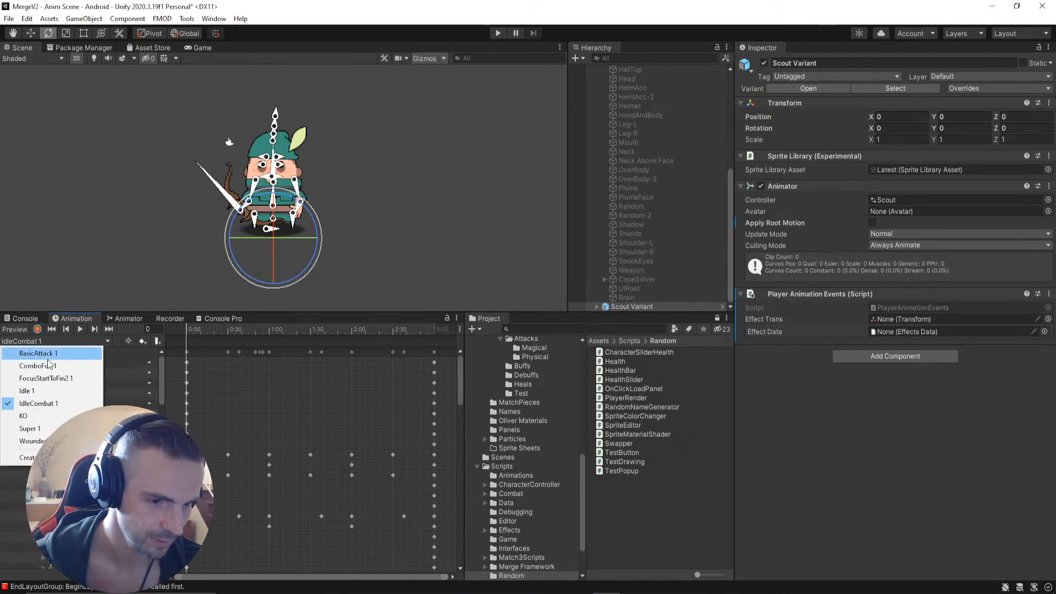
click(48, 378)
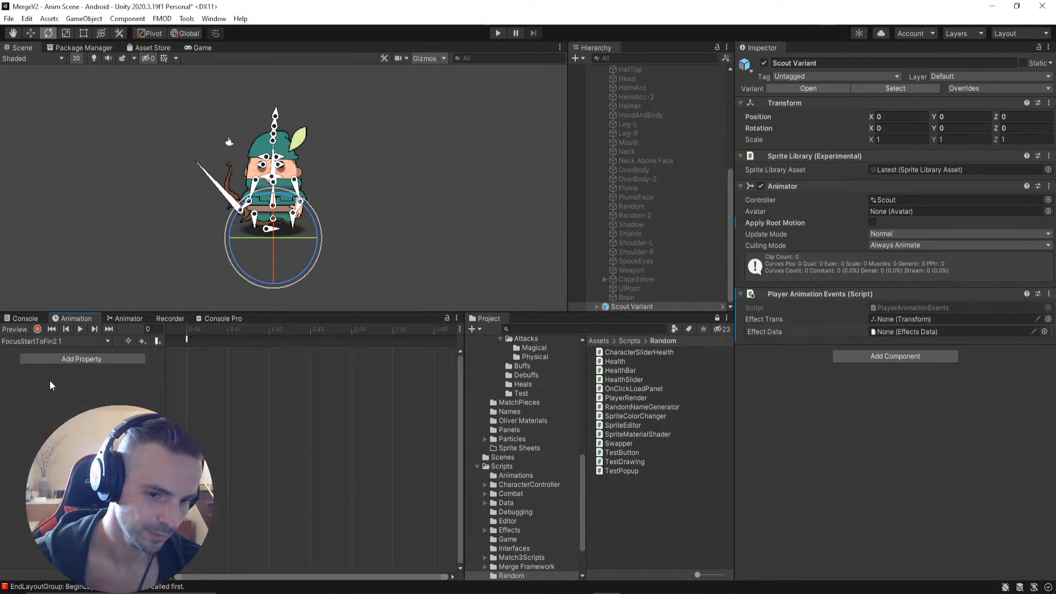
click(187, 339)
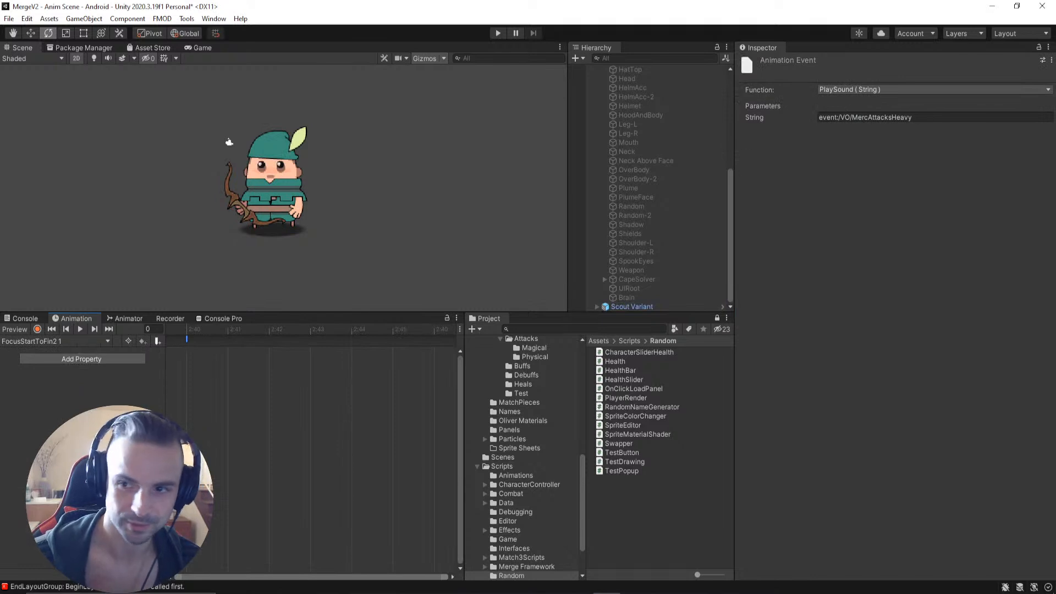
Step: Return the FocusStartToFin2 1 timeline to frame 0 and paste the copied keyframes there
drag(236, 329, 154, 334)
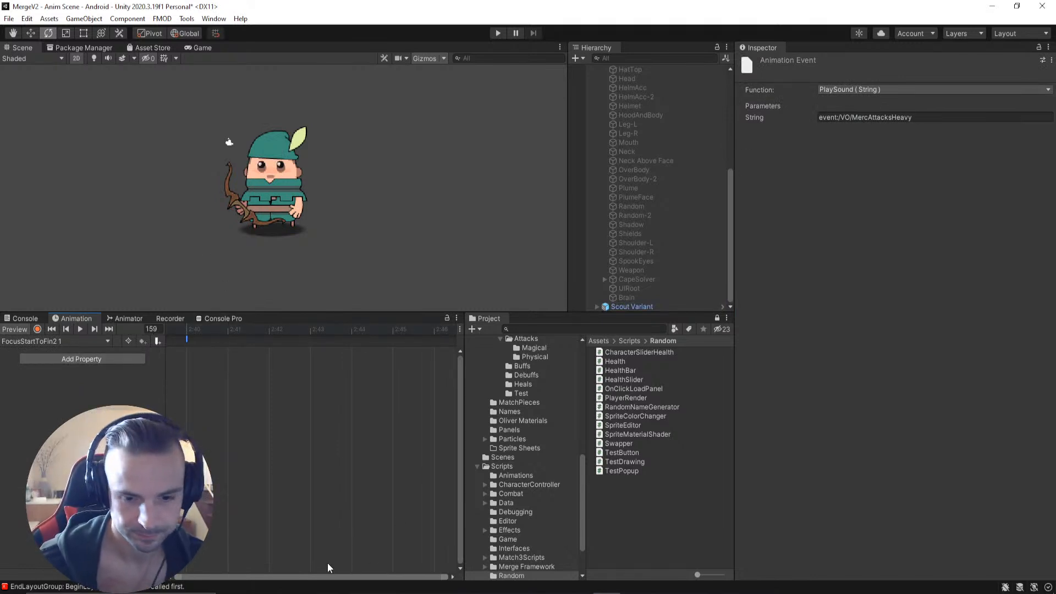
scroll(259, 424, down, 3)
scroll(261, 423, down, 4)
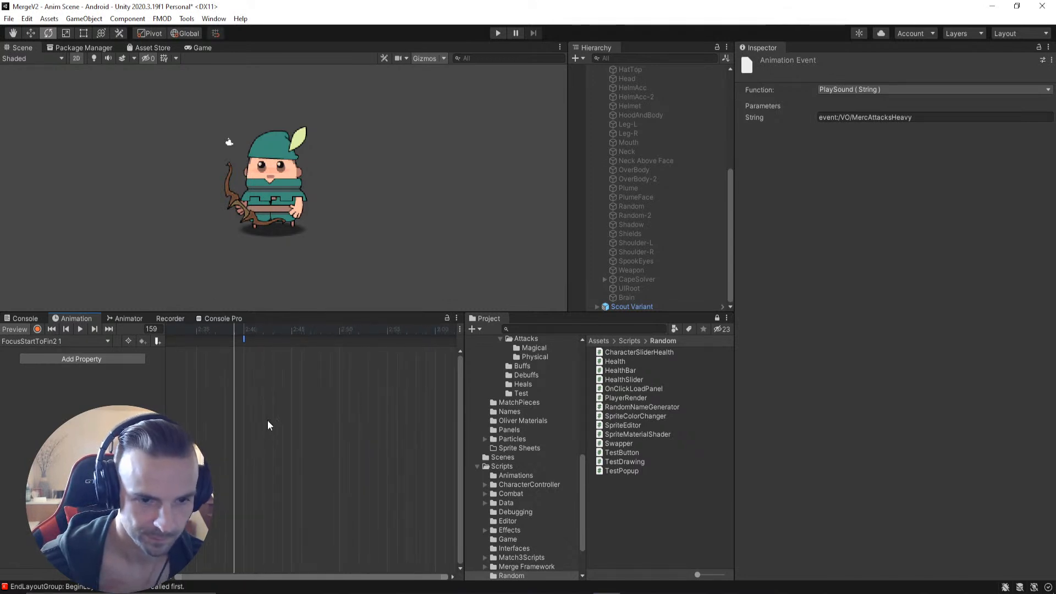
click(229, 575)
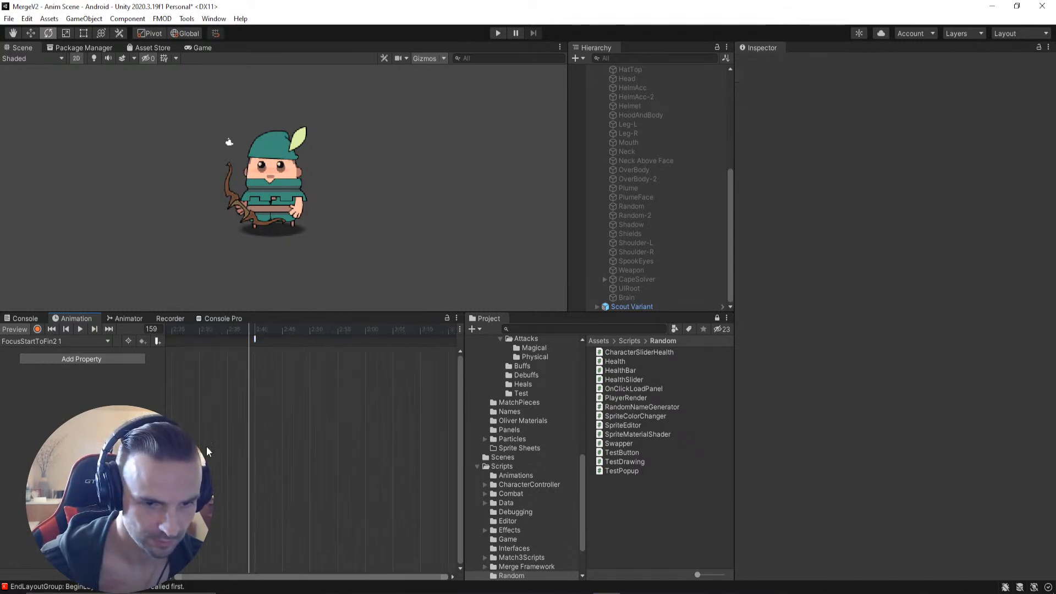
drag(232, 331, 0, 338)
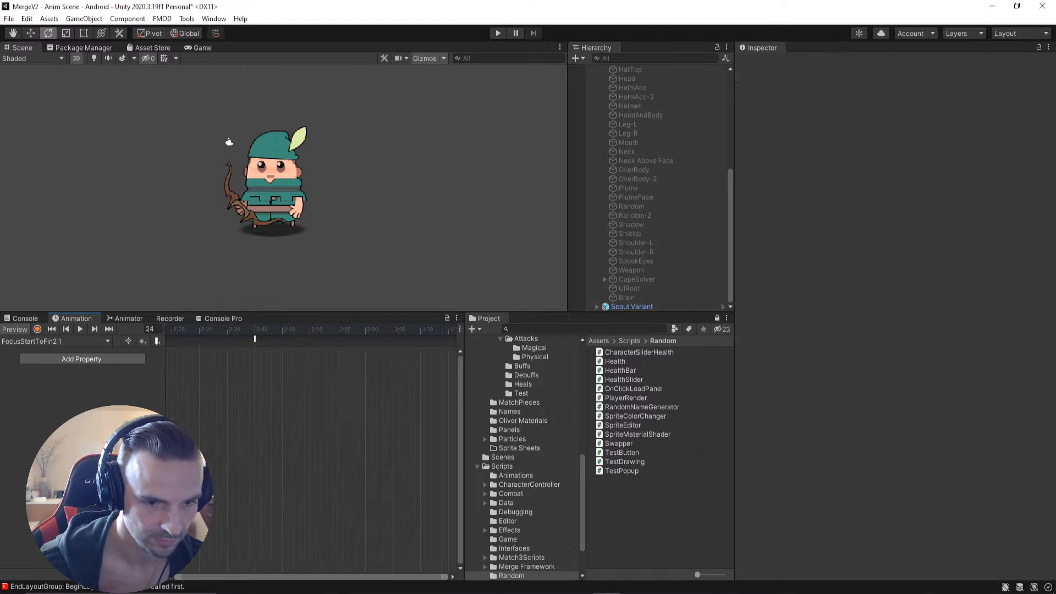
scroll(249, 468, down, 3)
scroll(232, 477, down, 5)
scroll(225, 437, down, 4)
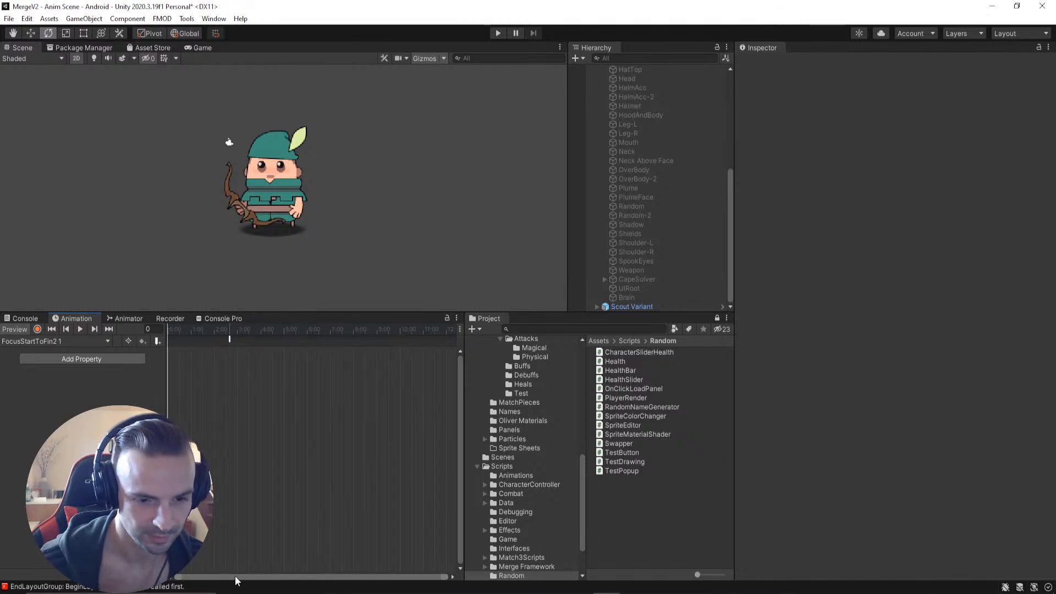
scroll(225, 419, up, 1)
scroll(231, 435, up, 2)
scroll(242, 415, up, 3)
middle_drag(216, 417, 444, 421)
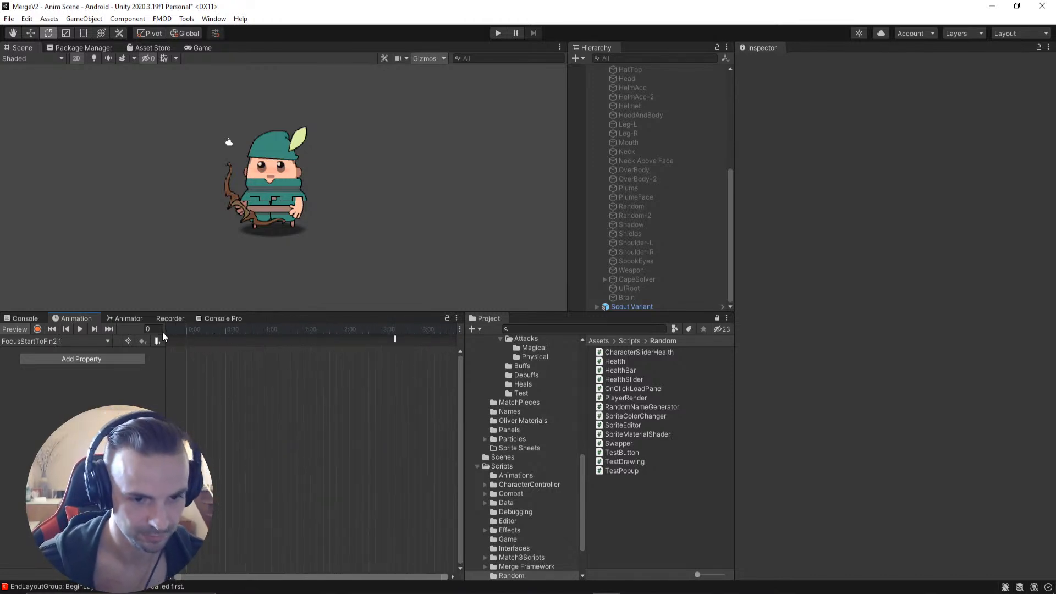
key(ctrl+v)
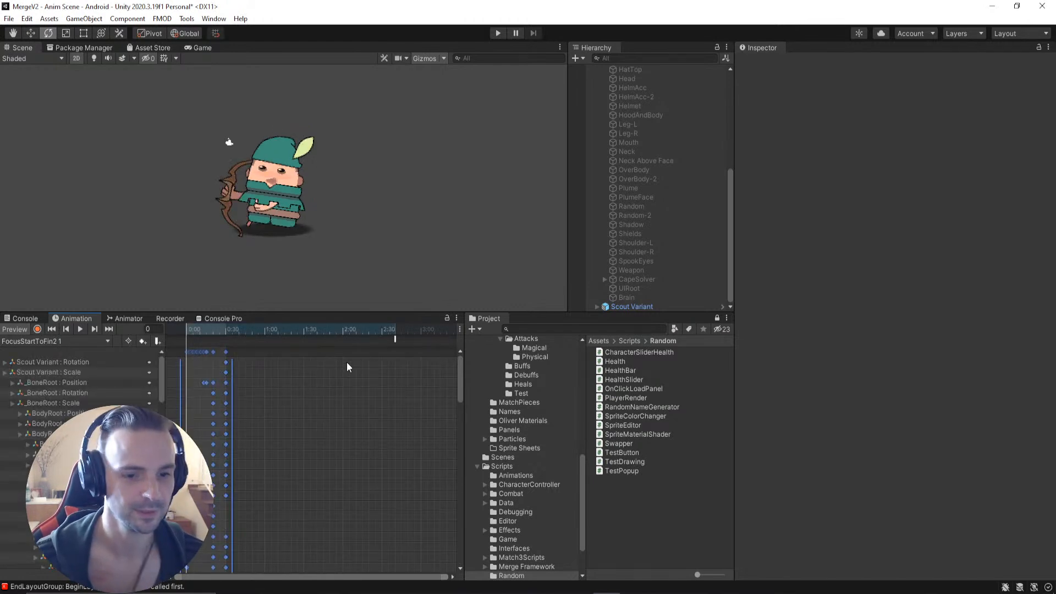
Step: Try stretching the pasted keyframes so they end at about 2:30, and play the clip to check the timing
drag(232, 419, 389, 444)
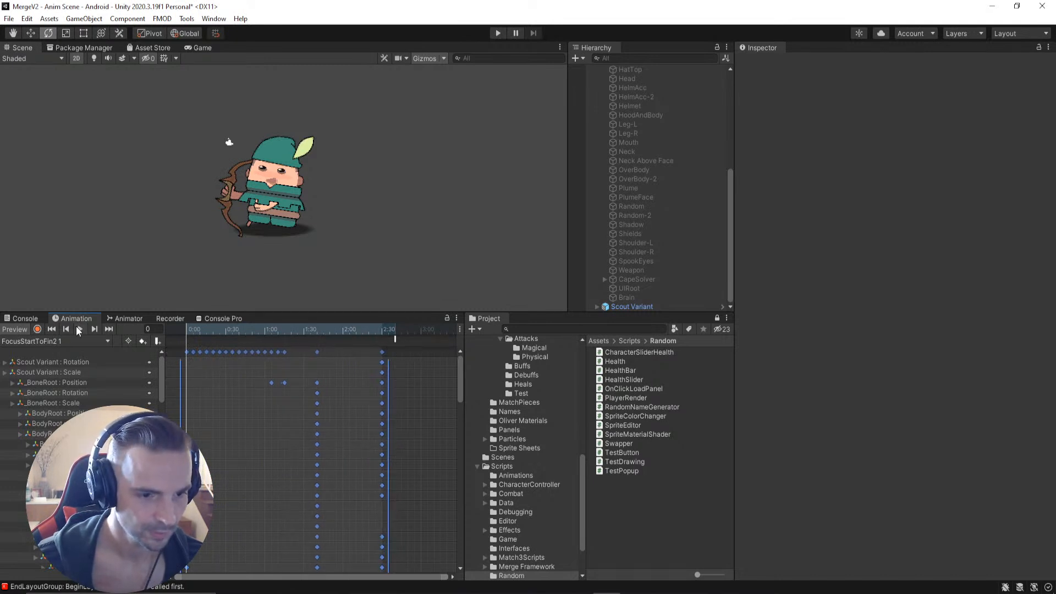
click(80, 329)
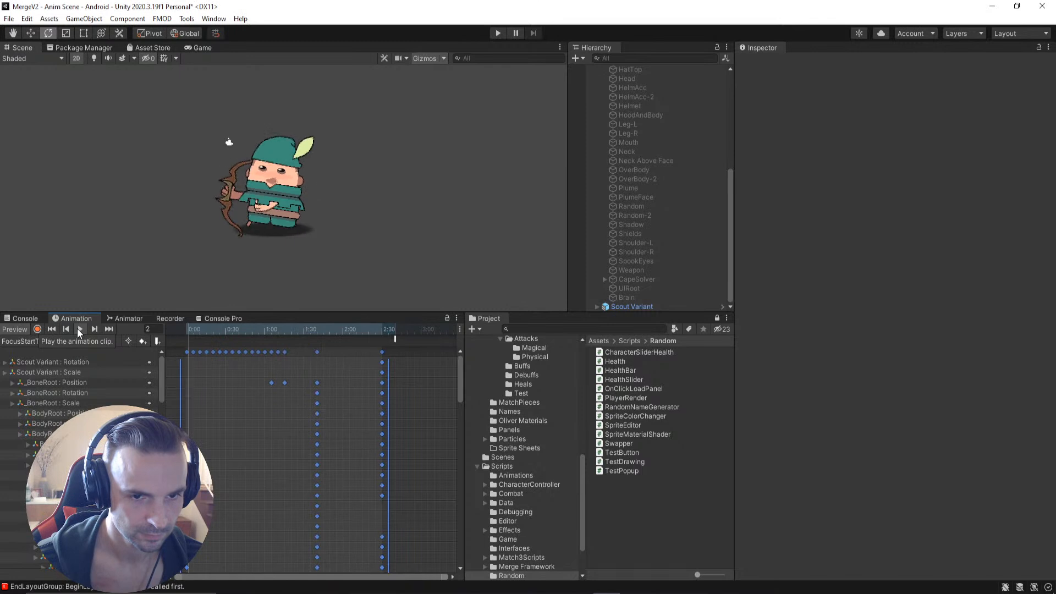
click(77, 329)
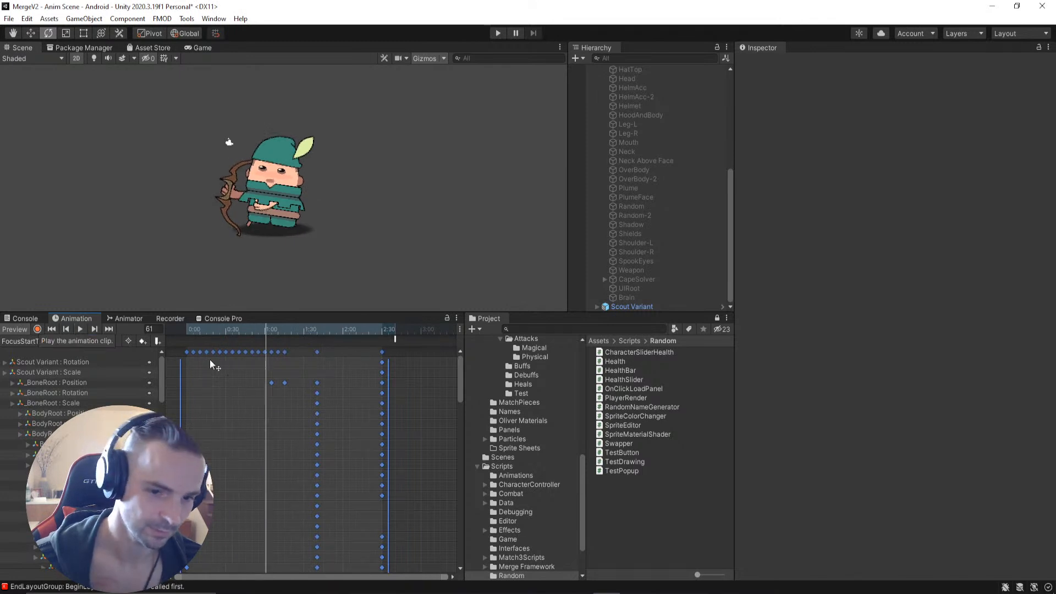
click(81, 328)
click(82, 328)
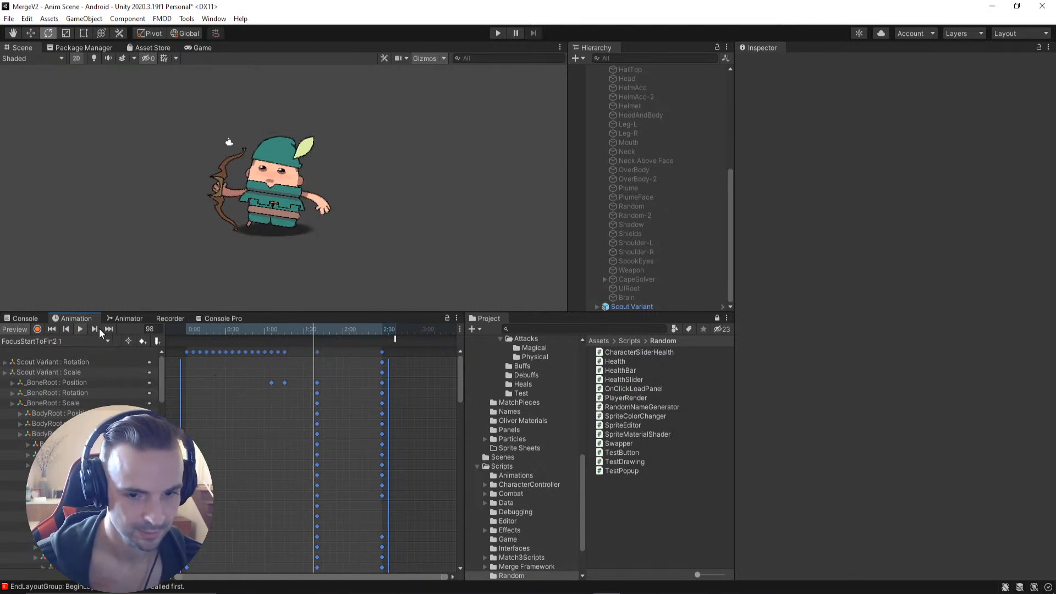
Step: Copy the keyframes of the clip's final pose and return the playhead to frame 0
click(380, 353)
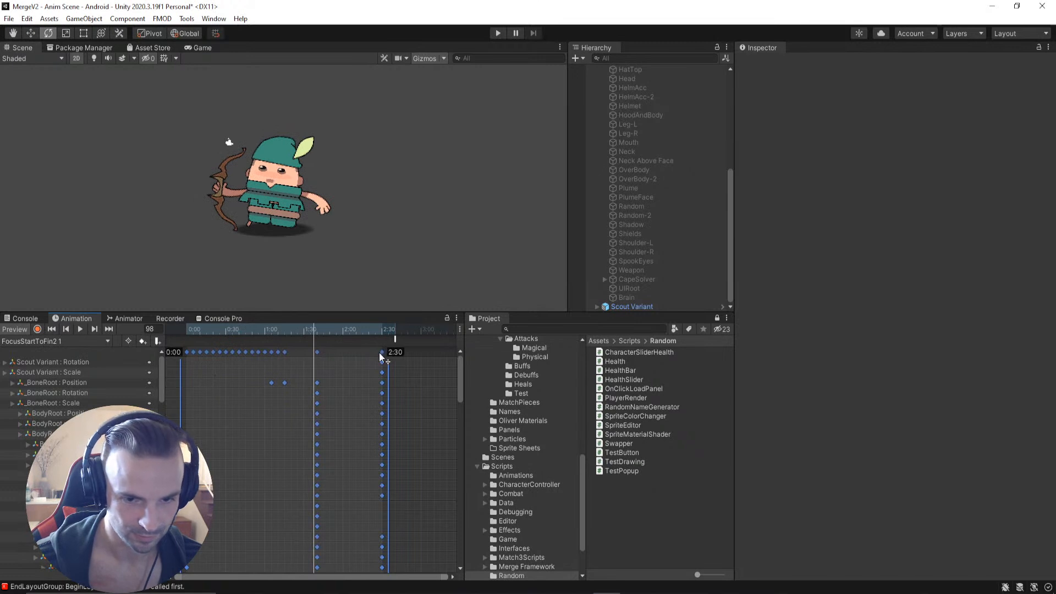
click(460, 445)
scroll(439, 402, up, 10)
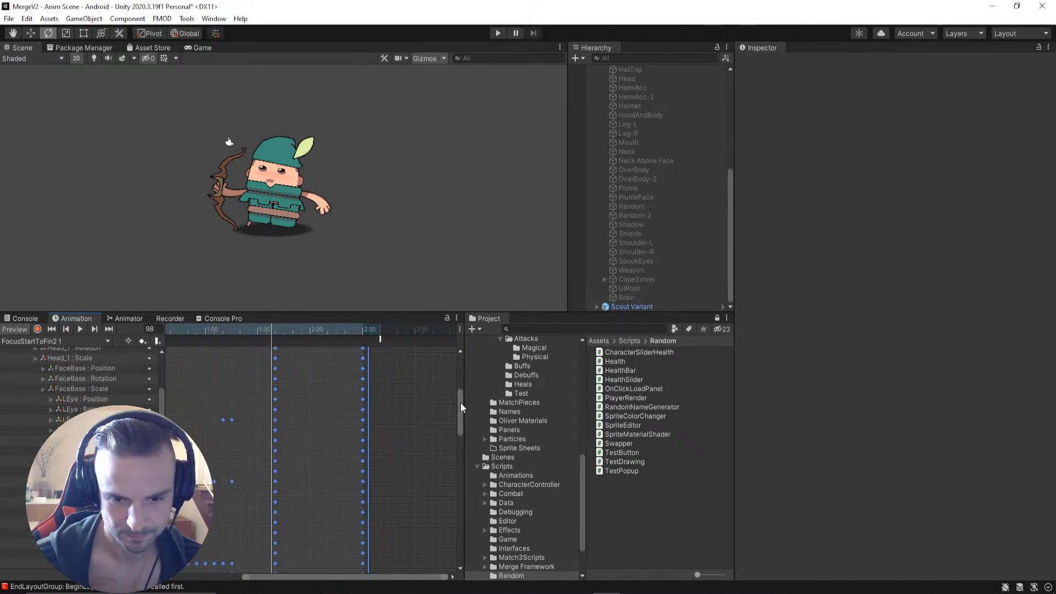
drag(463, 385, 456, 362)
drag(452, 404, 455, 336)
click(391, 357)
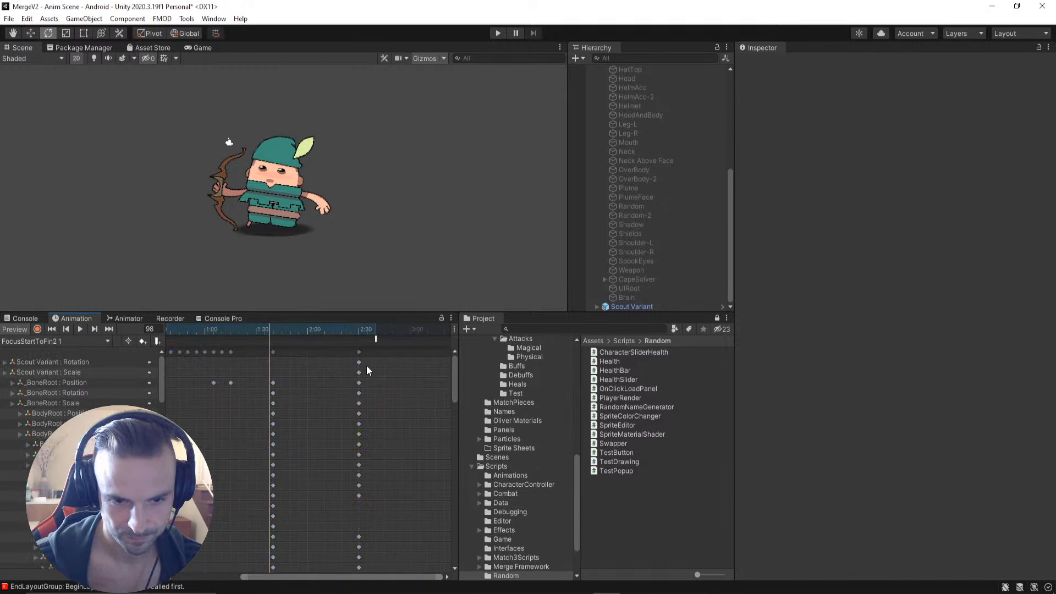
scroll(407, 407, up, 1)
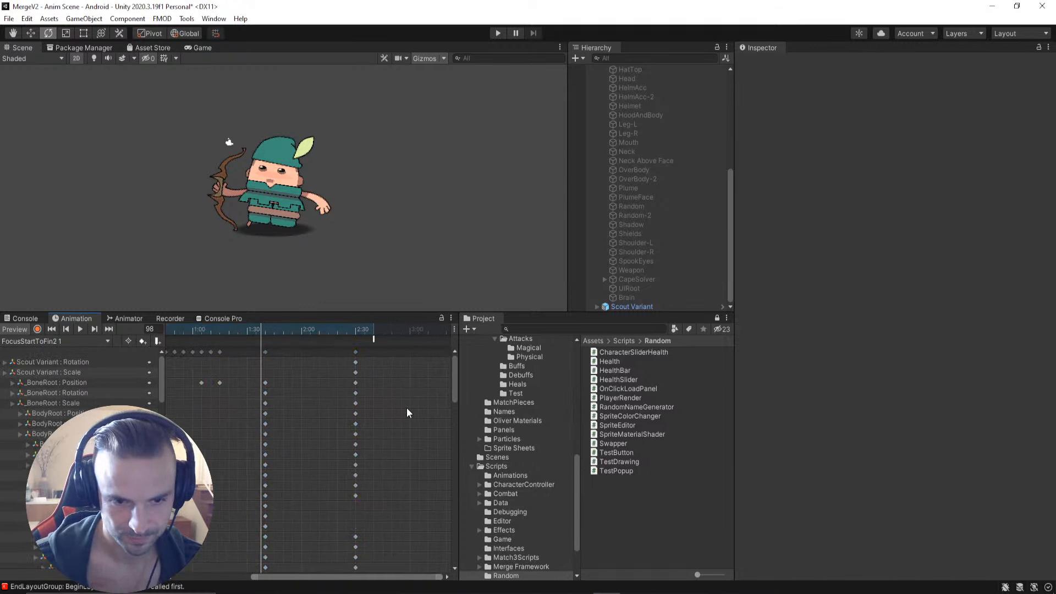
click(355, 352)
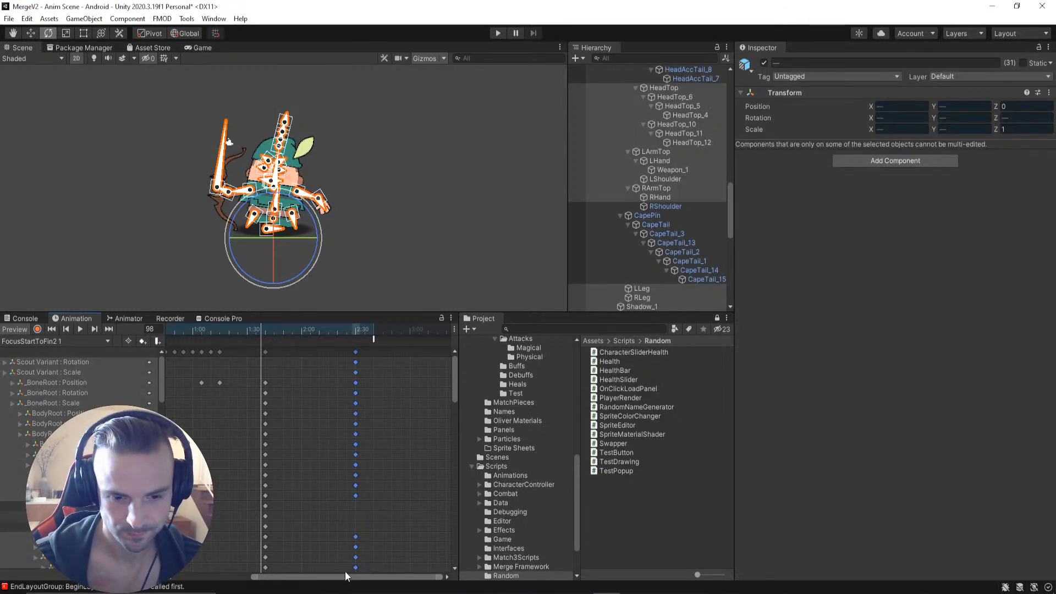
drag(333, 576, 255, 577)
click(205, 330)
drag(206, 329, 157, 336)
scroll(249, 441, down, 2)
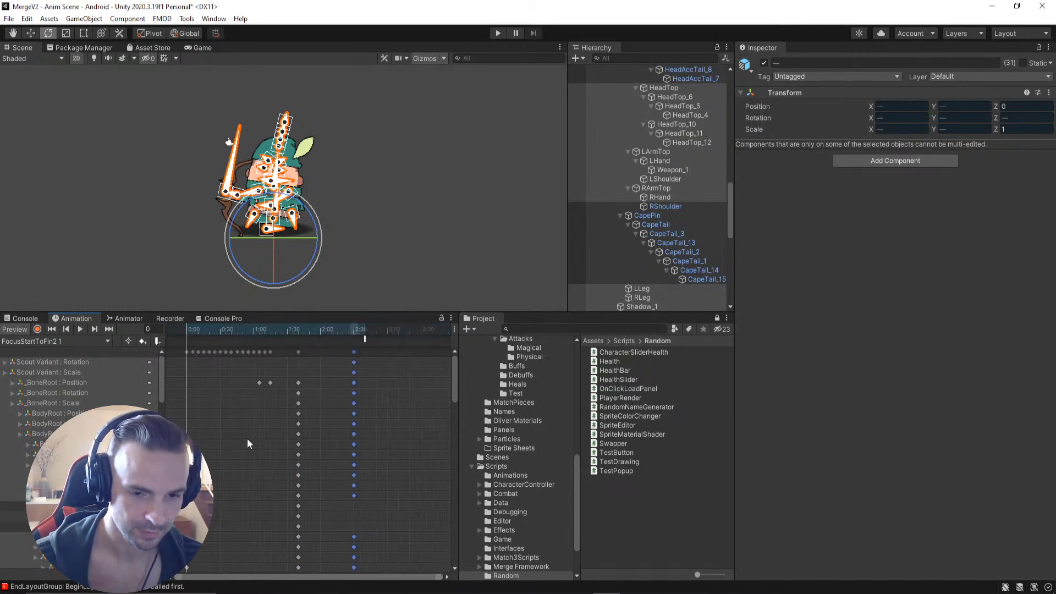
Step: Try shifting all keyframes so they start at about 2:20, and undo the shift
key(ctrl+a)
scroll(242, 437, down, 2)
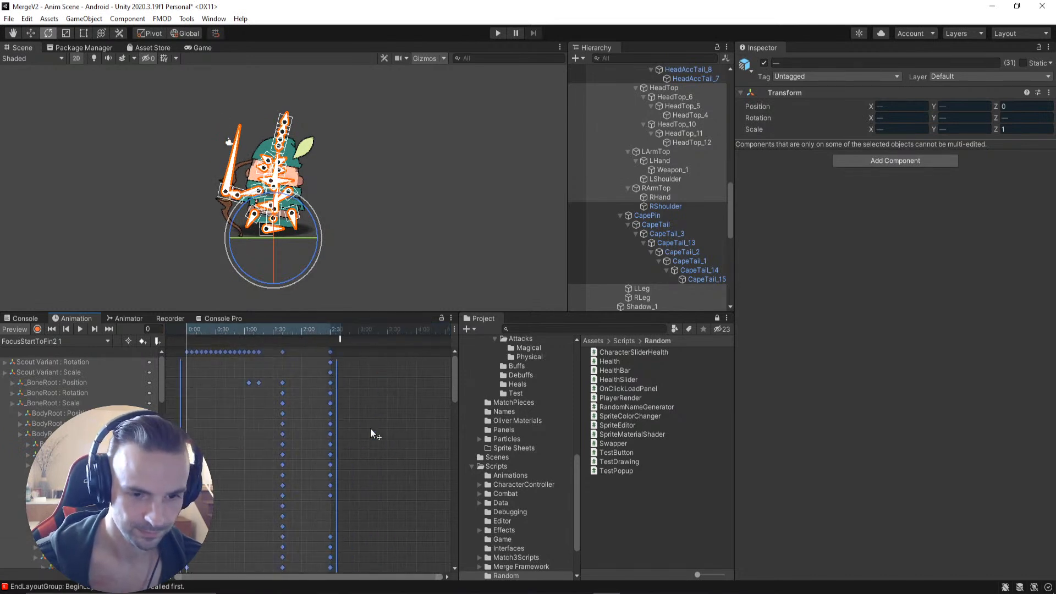
drag(363, 429, 384, 428)
scroll(309, 424, down, 3)
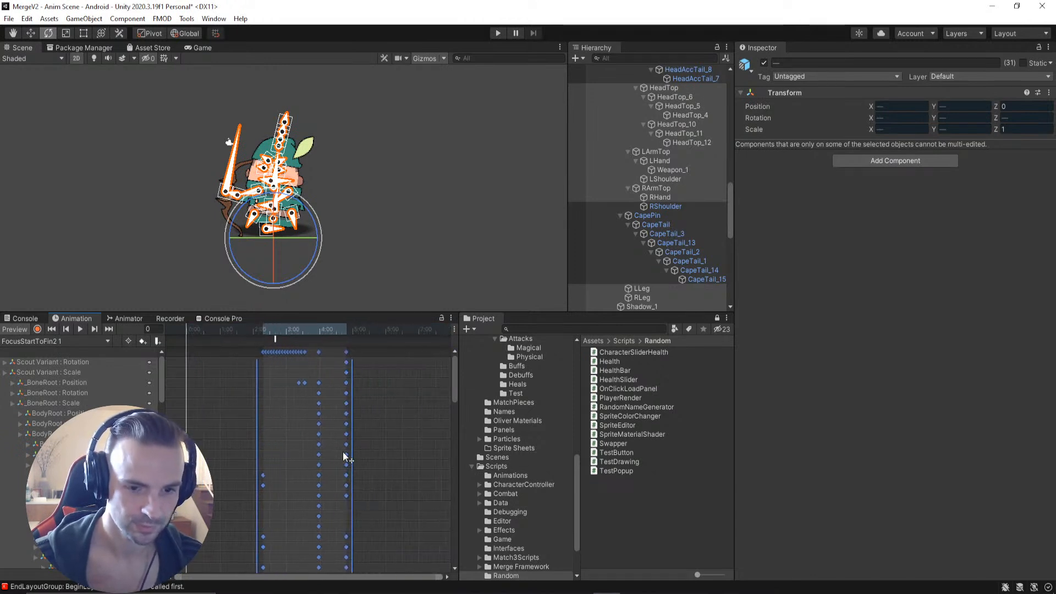
key(ctrl+z)
key(ctrl+z)
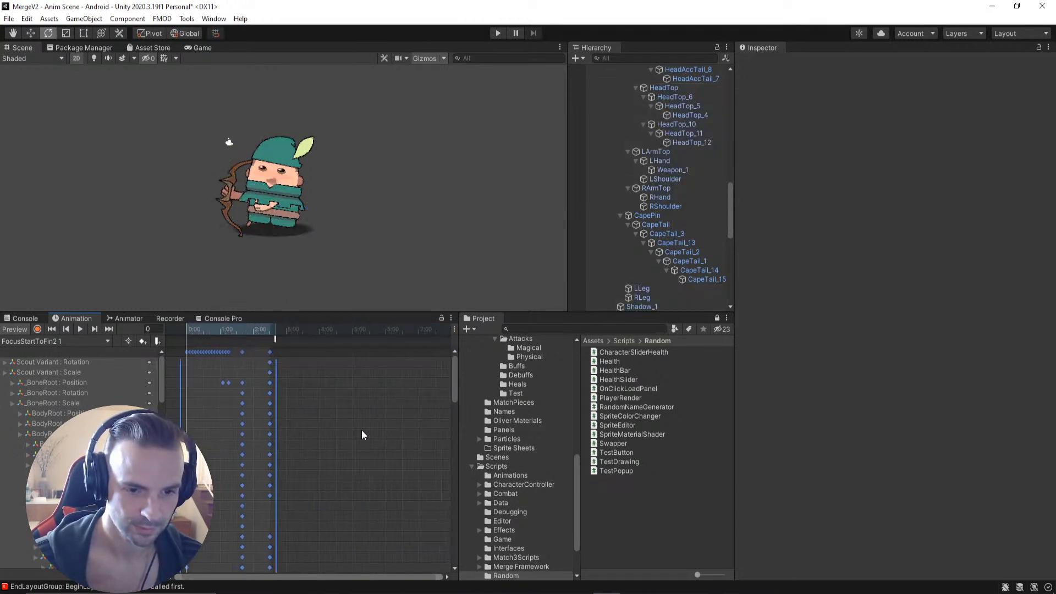
Step: Undo the keyframe stretch, move the whole keyframe block to start at about 4:13, and paste the copied final pose at frame 0
click(275, 341)
click(289, 408)
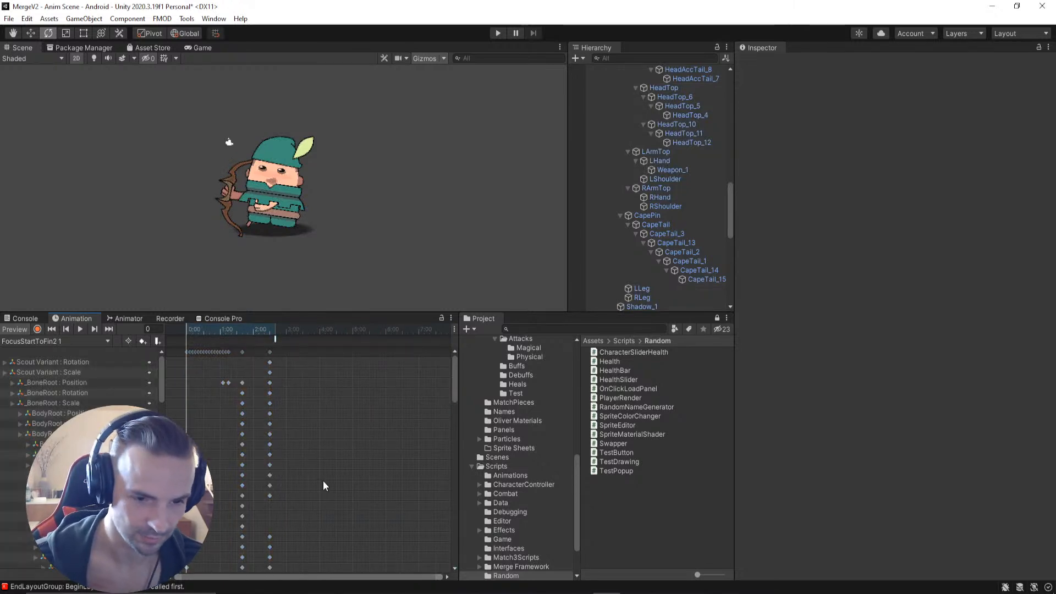
key(ctrl+z)
drag(202, 407, 326, 412)
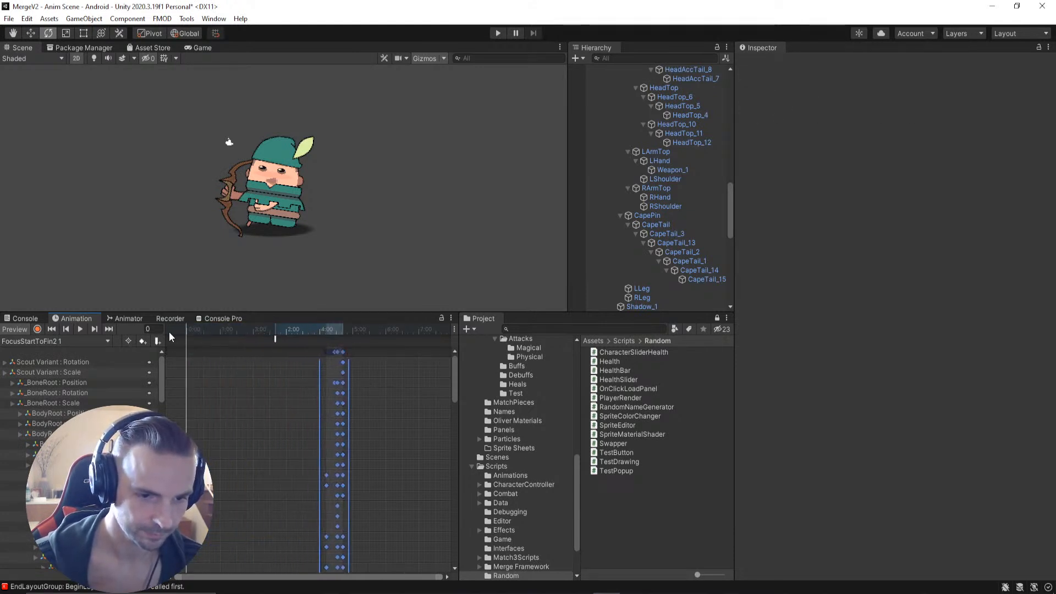
key(ctrl+v)
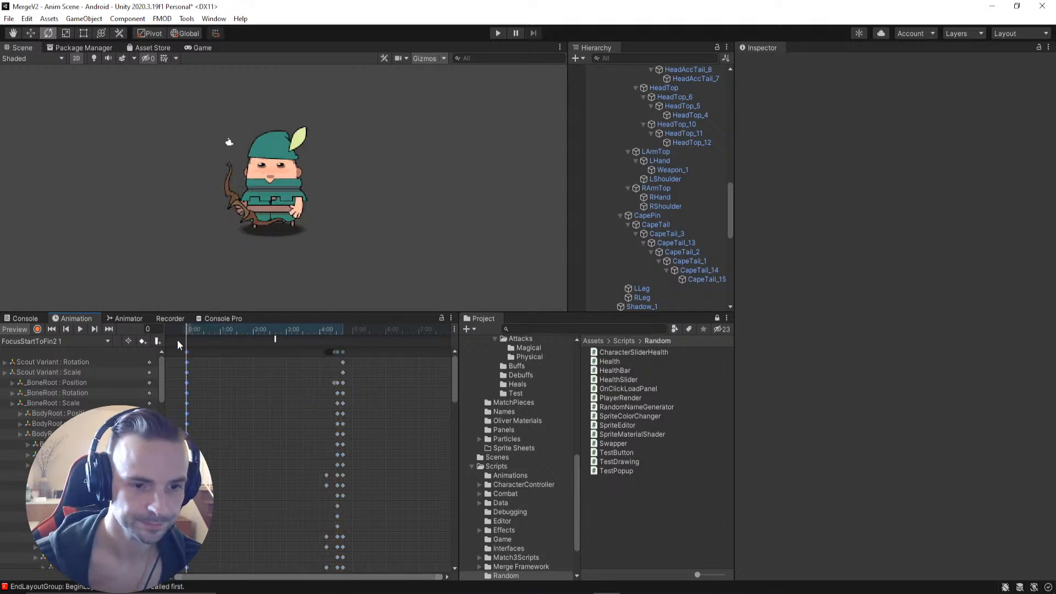
Step: Stretch the block of attack keyframes toward the clip's beginning so that it starts at about 3:45
drag(185, 328, 309, 337)
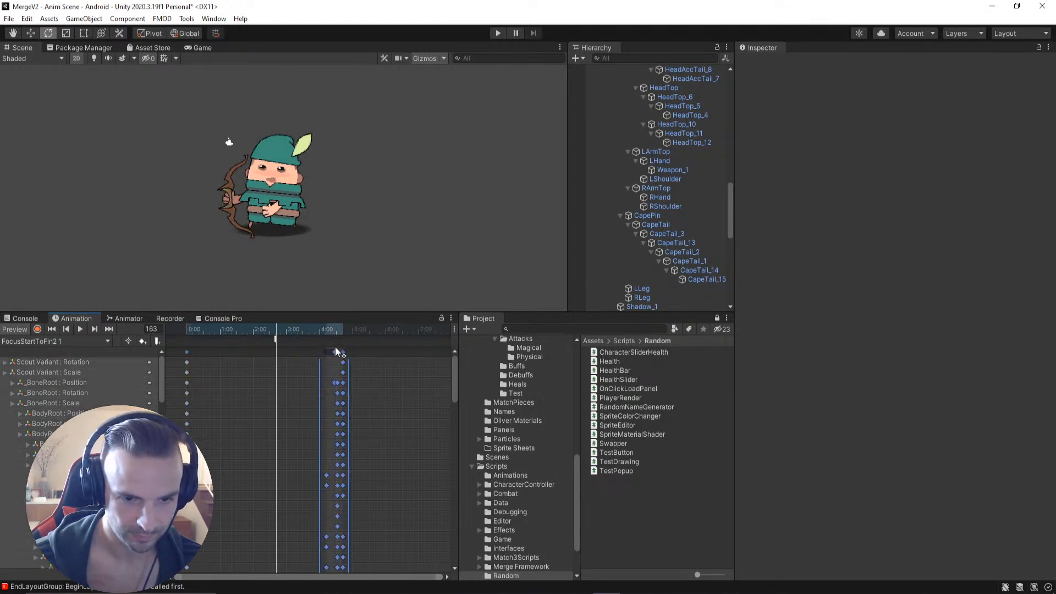
click(352, 353)
drag(368, 388, 319, 352)
drag(297, 389, 281, 349)
click(281, 349)
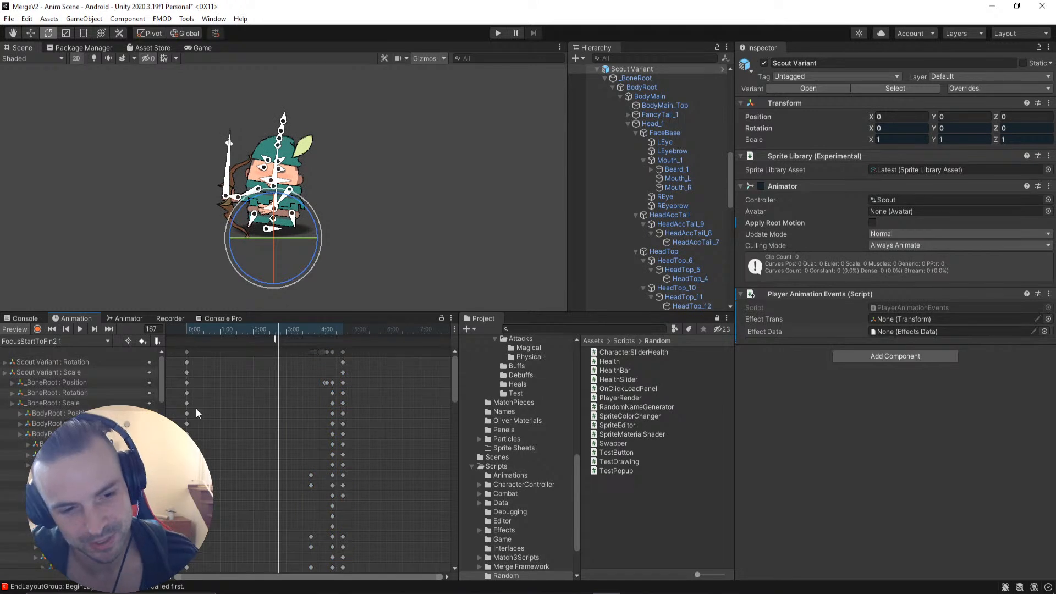
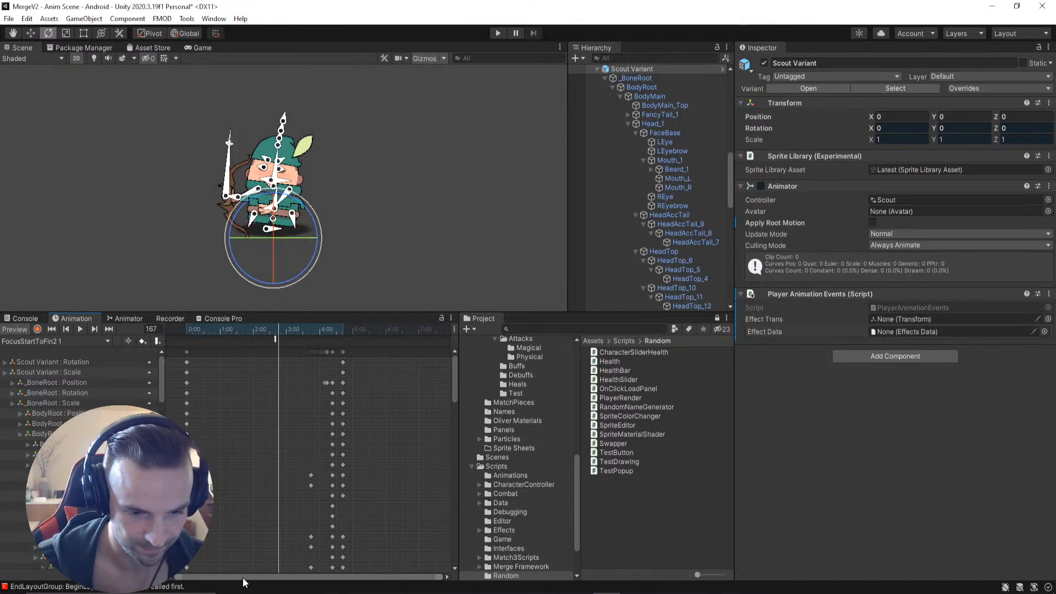
Step: Record a Y scale of 1 for the LEye bone at frame 0 of the clip
drag(285, 332, 256, 335)
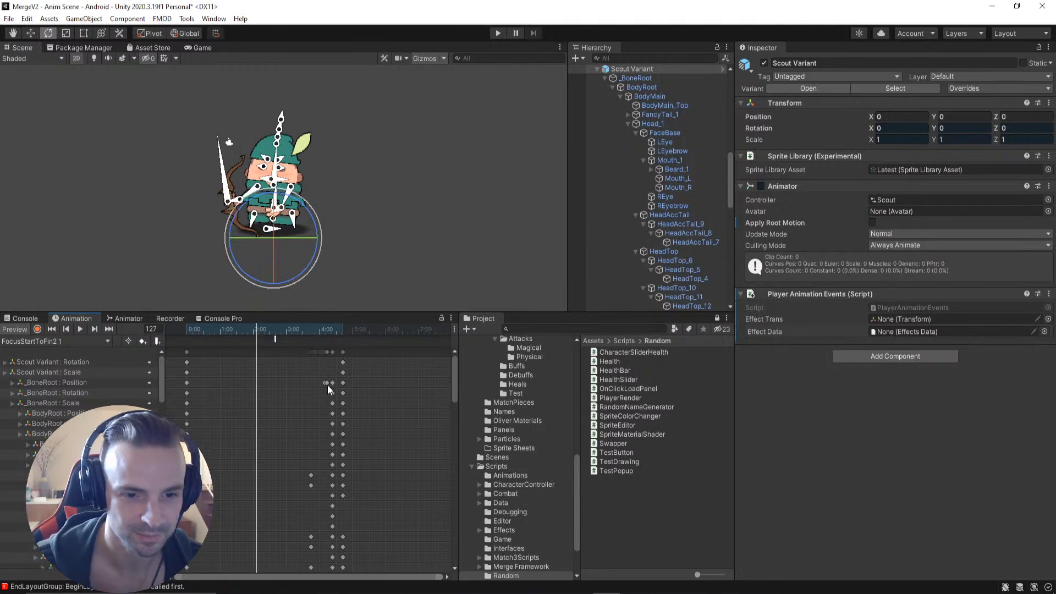
drag(268, 328, 163, 332)
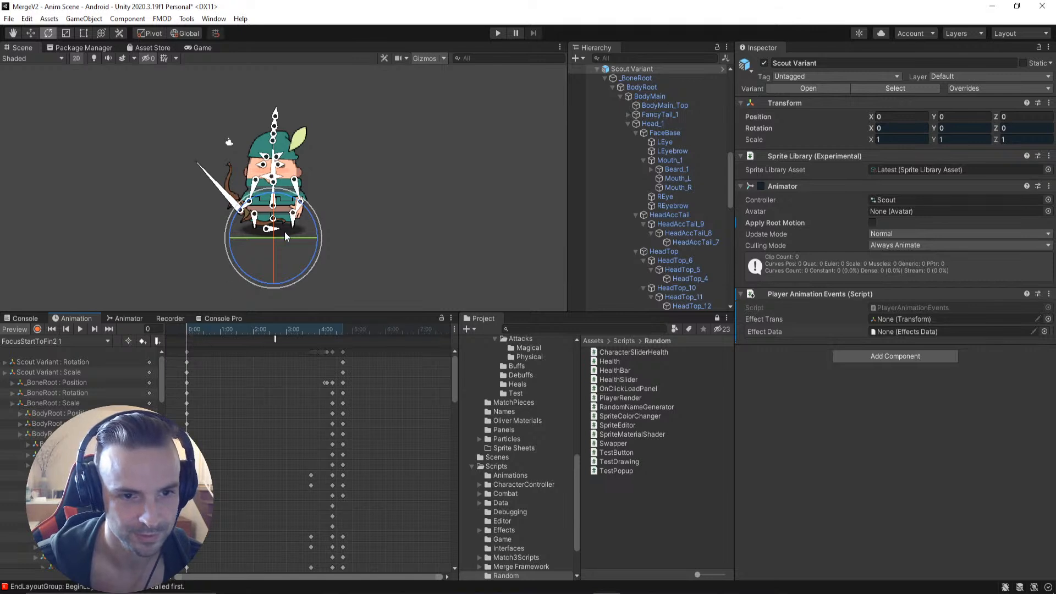
scroll(211, 162, up, 4)
click(473, 173)
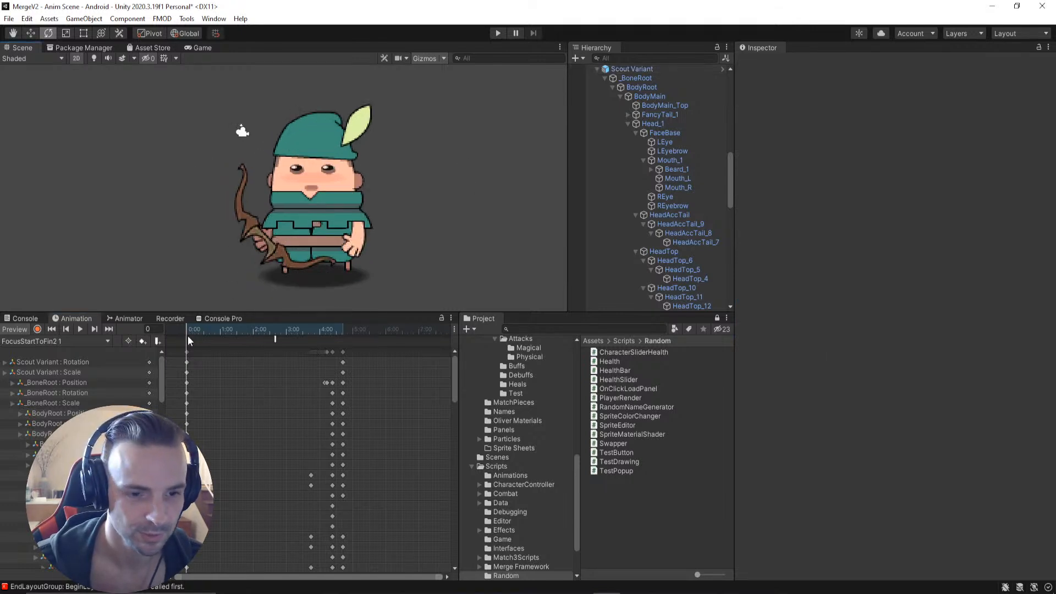
mouse_move(176, 338)
mouse_down()
mouse_move(325, 347)
mouse_move(173, 346)
mouse_up()
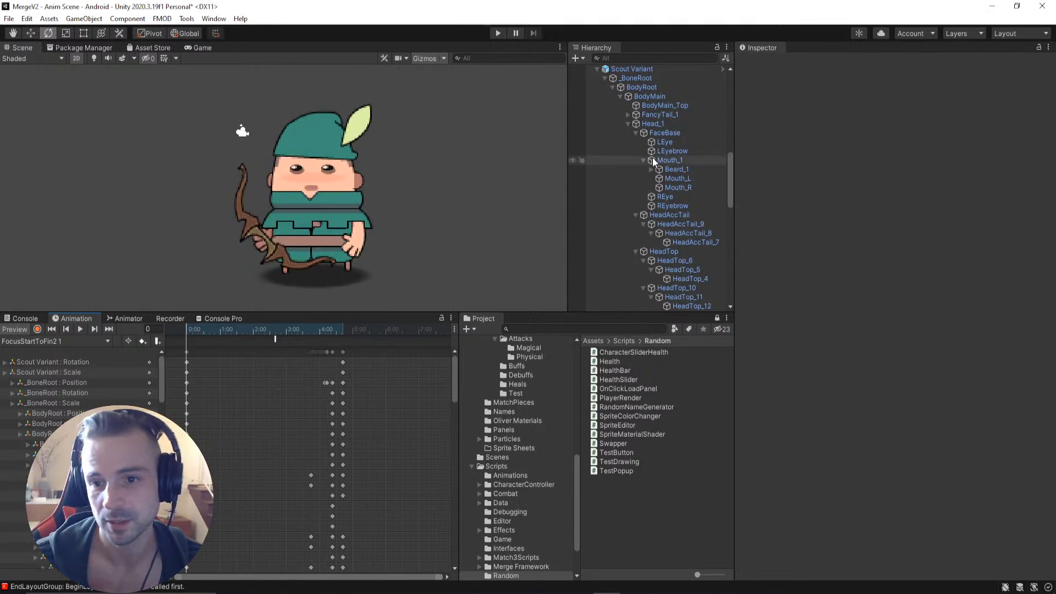
click(664, 142)
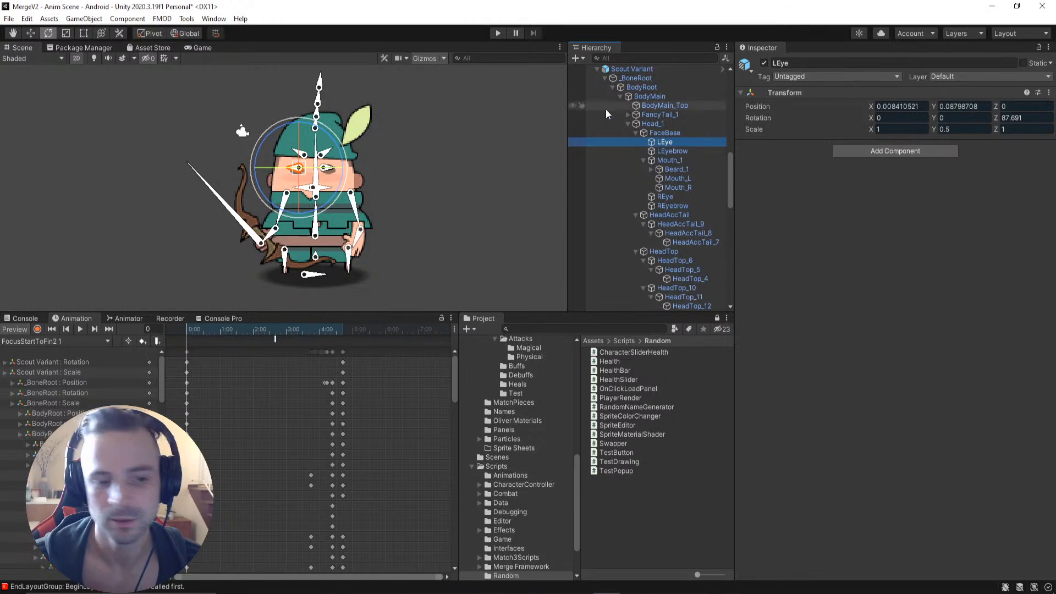
click(37, 329)
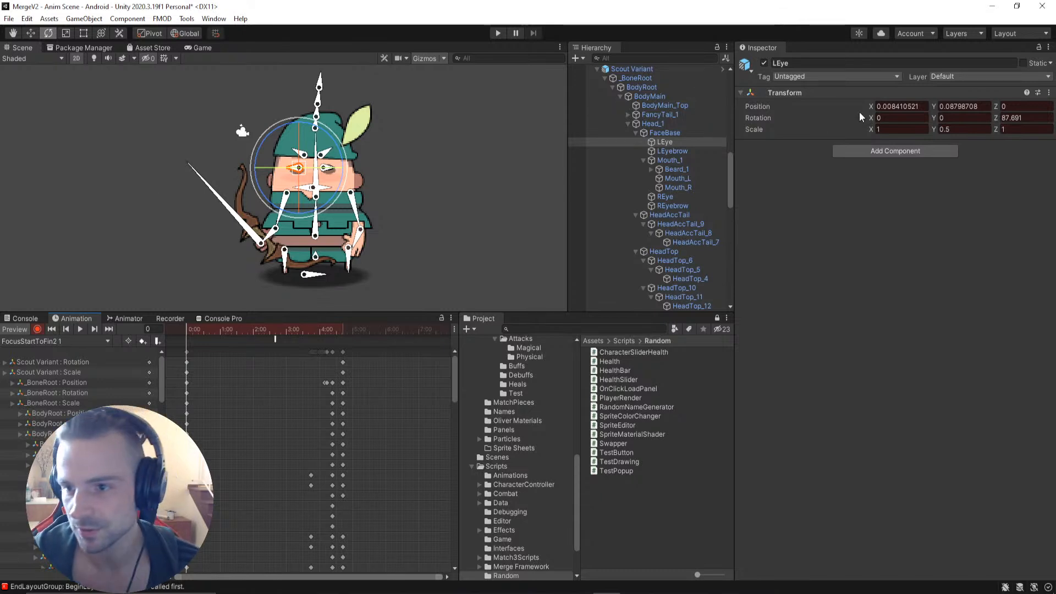
click(964, 130)
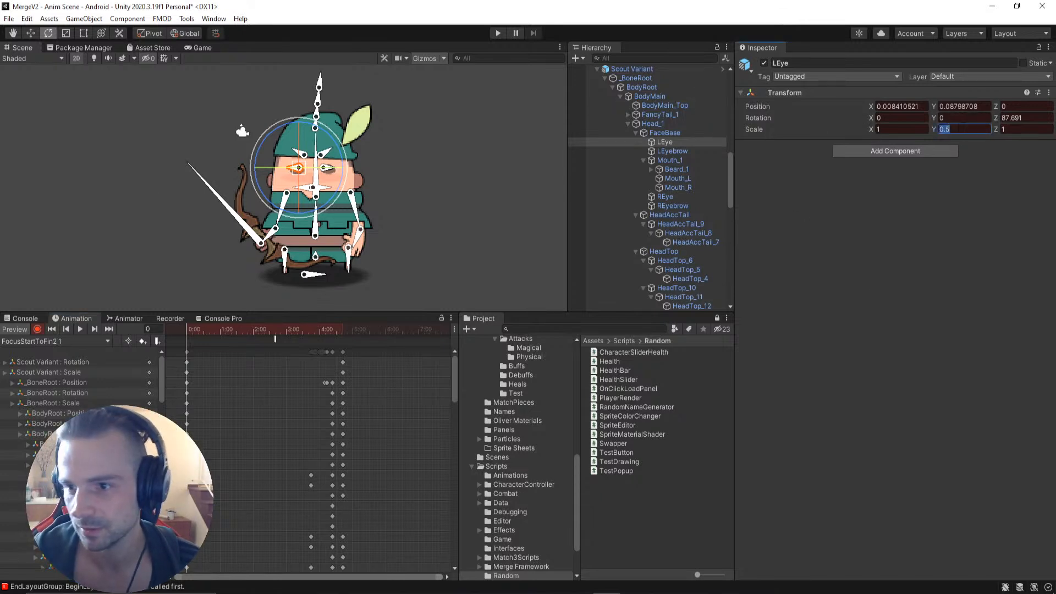
text(1)
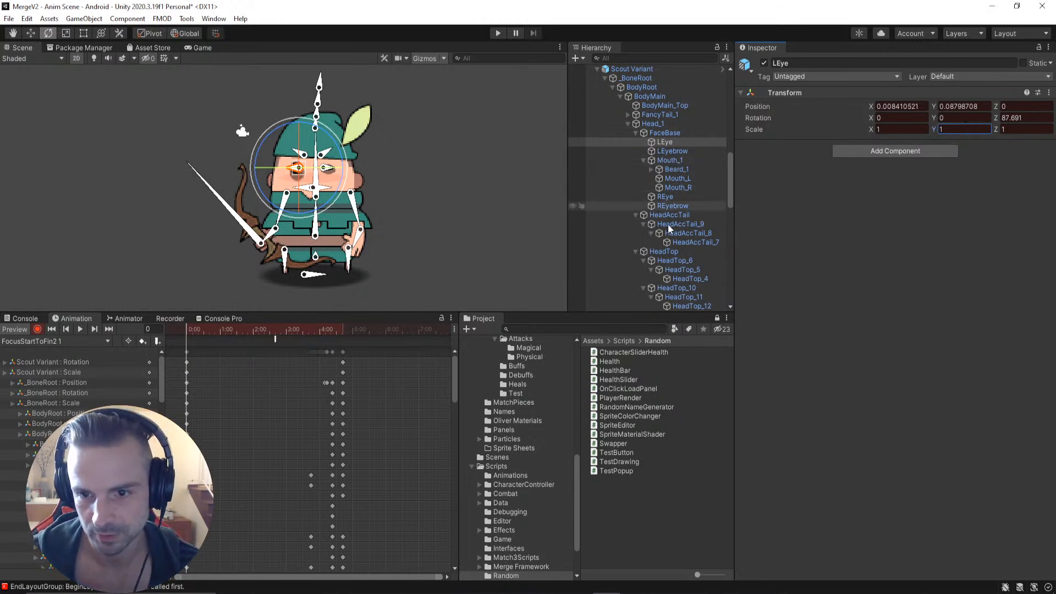
Step: Record a Y scale of 1 for the REye bone at frame 0 as well, and clear the selection
click(658, 197)
click(962, 129)
text(1)
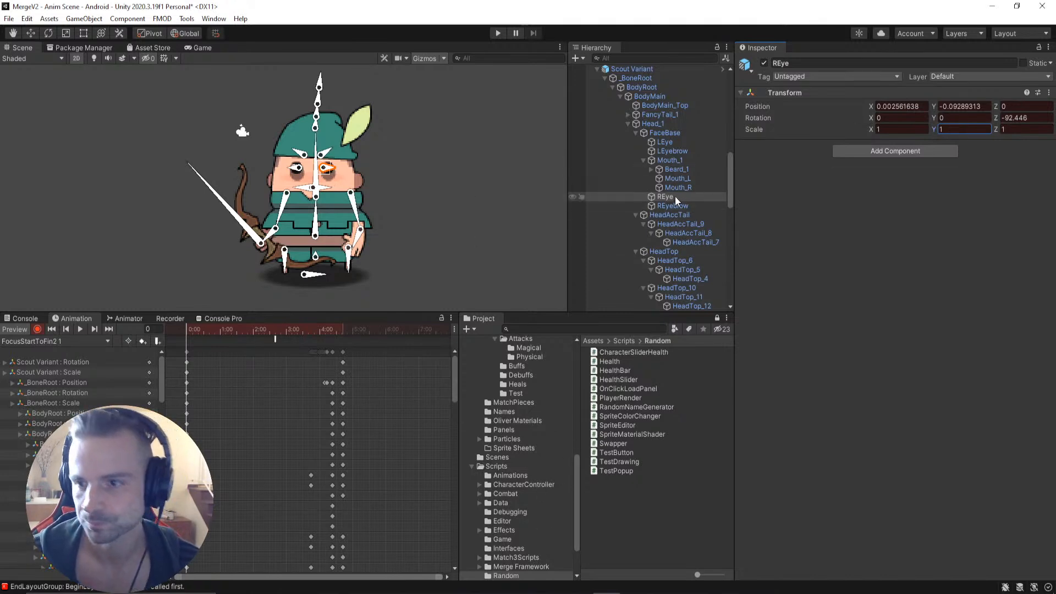
click(190, 100)
Step: Copy all keyframes of the start pose at frame 0 and paste them at frame 179
drag(190, 331, 285, 339)
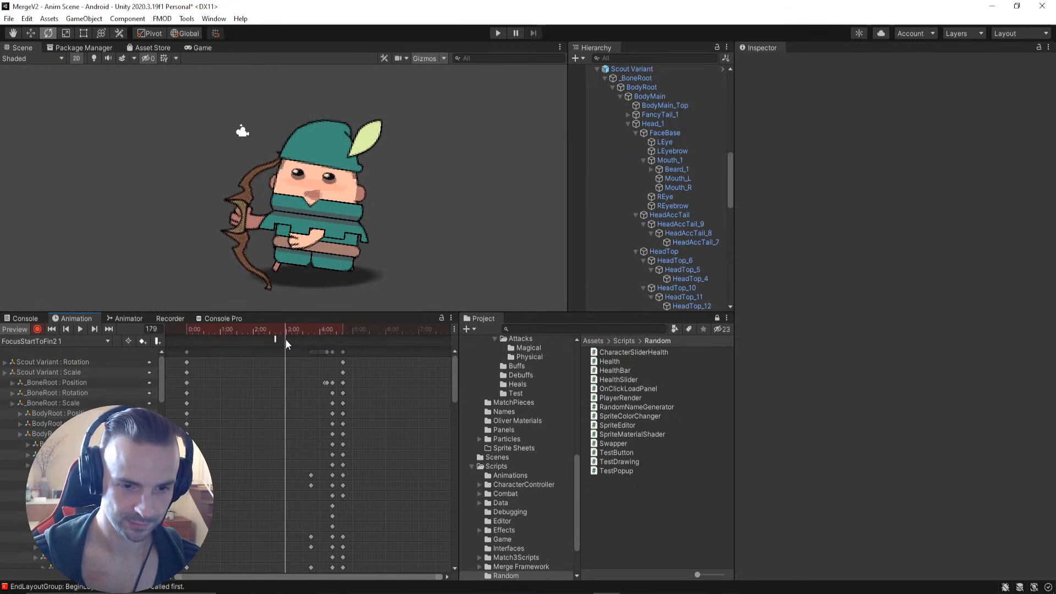
click(187, 352)
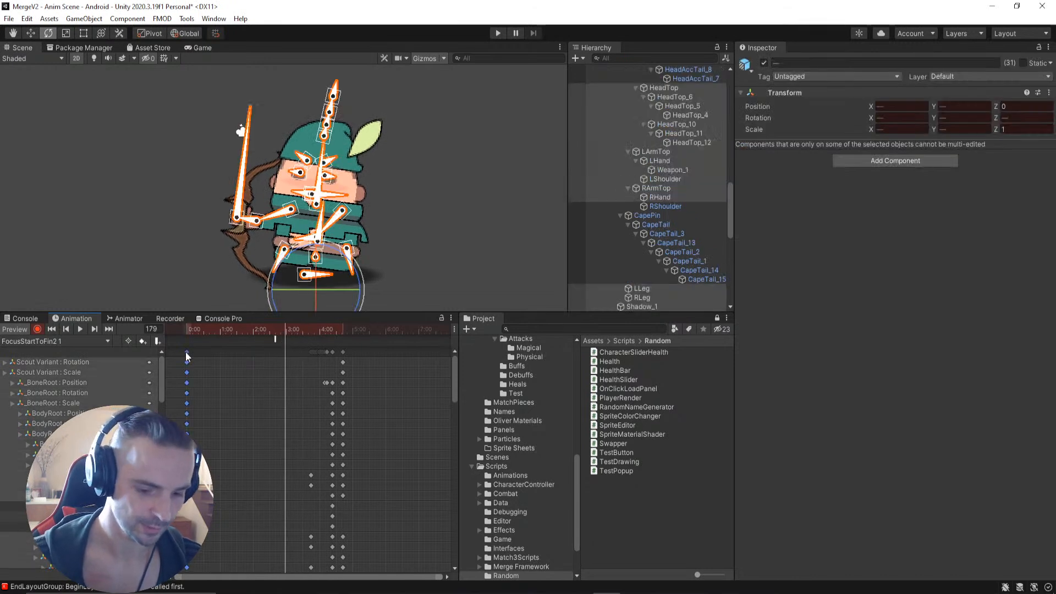
key(ctrl+c)
key(ctrl+v)
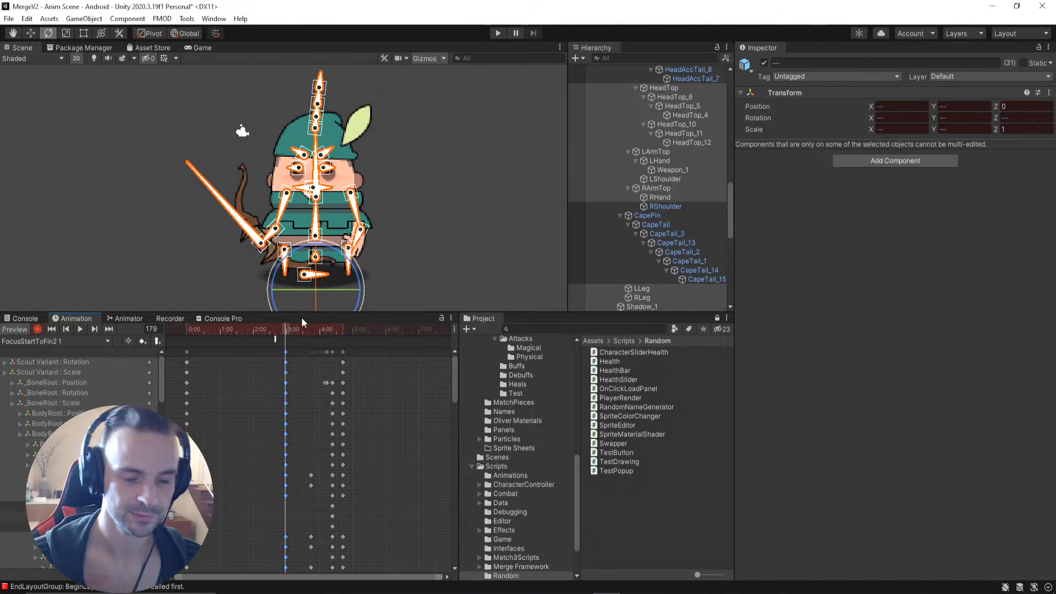
Step: Copy all keyframes of the IdleCombat 1 clip and return to the FocusStartToFin2 1 clip at frame 0
drag(271, 329, 172, 337)
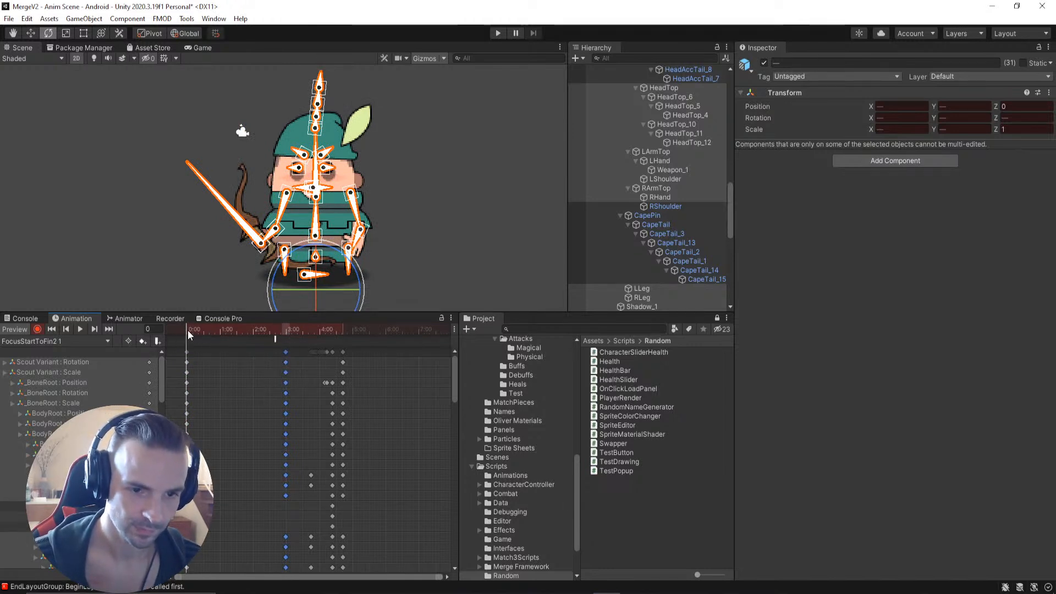
click(55, 341)
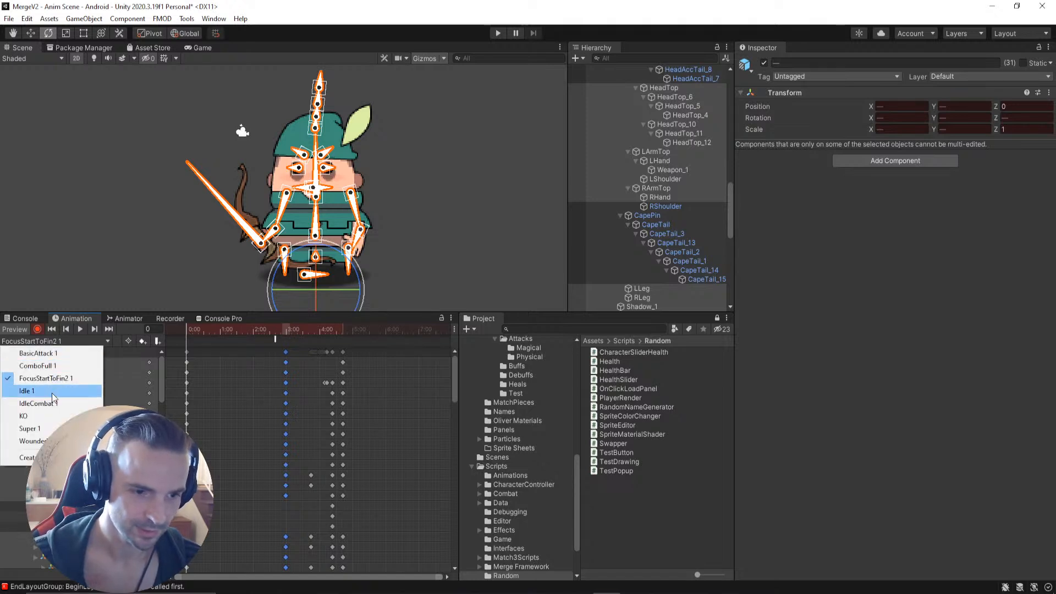
click(51, 392)
click(54, 346)
click(48, 409)
scroll(236, 467, down, 4)
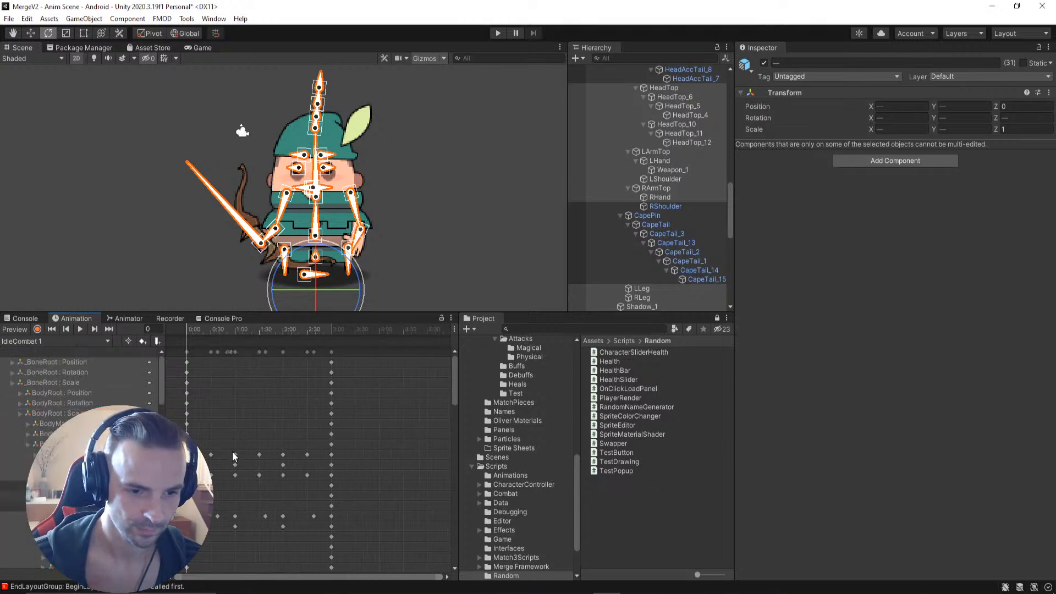
key(ctrl+a)
click(49, 340)
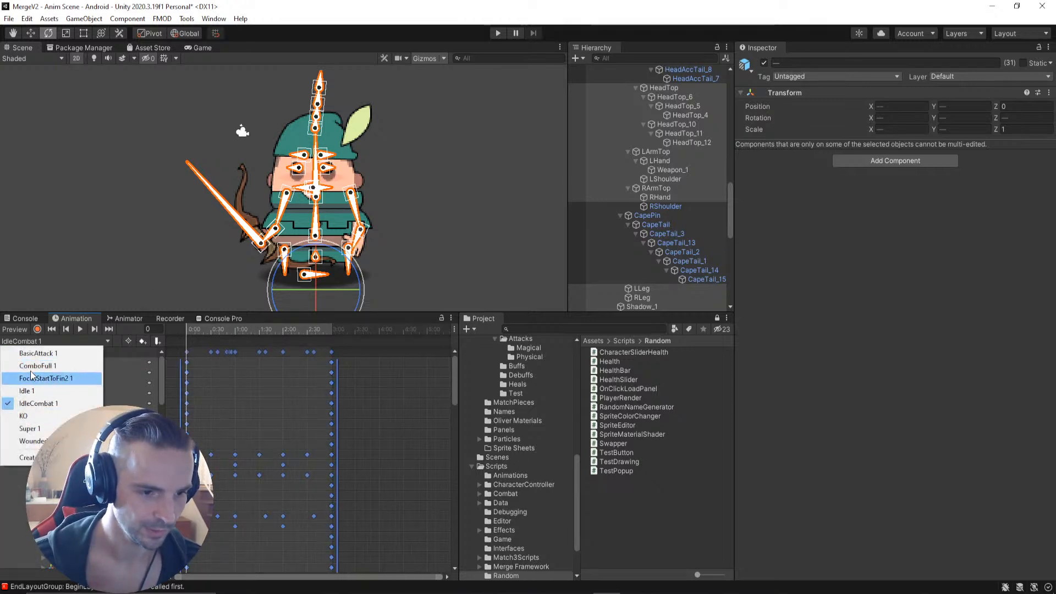
click(34, 377)
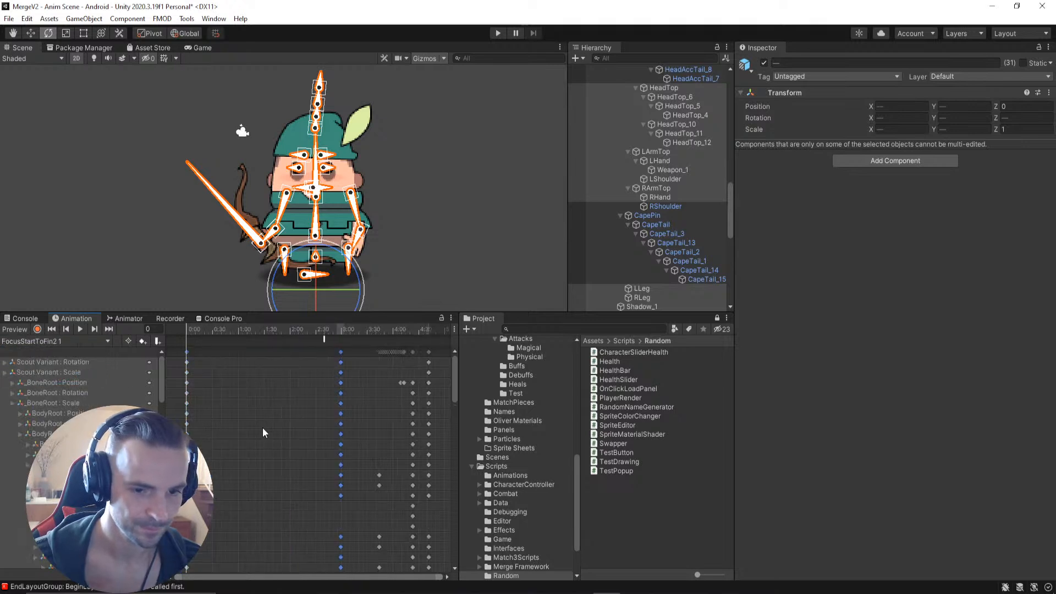
Step: Replace the full pose keyframes at frames 0 and 179 with the copied IdleCombat 1 keyframes, pasted at frame 0
click(341, 352)
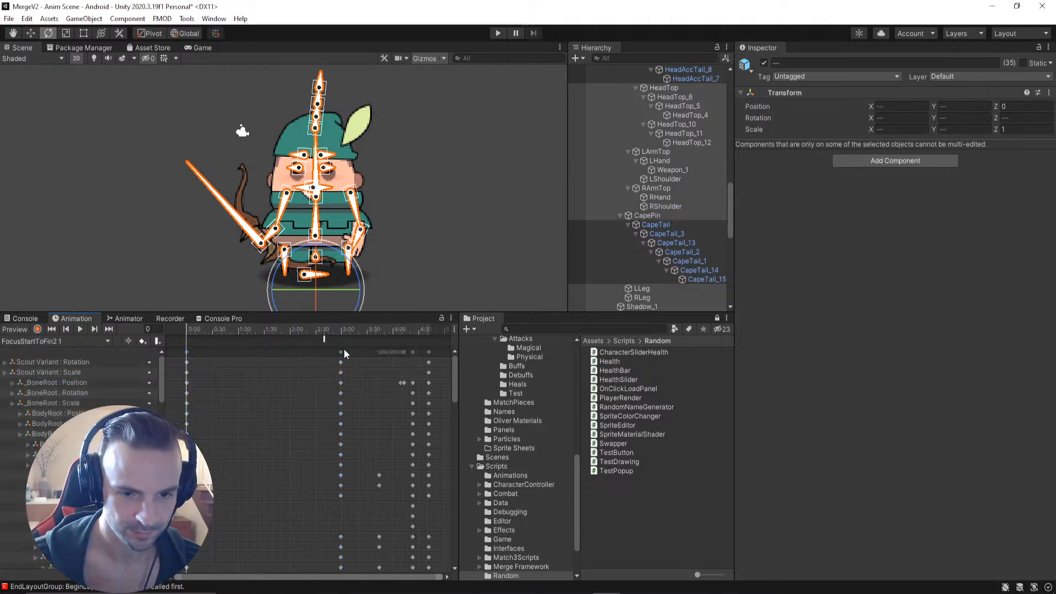
shift+click(187, 352)
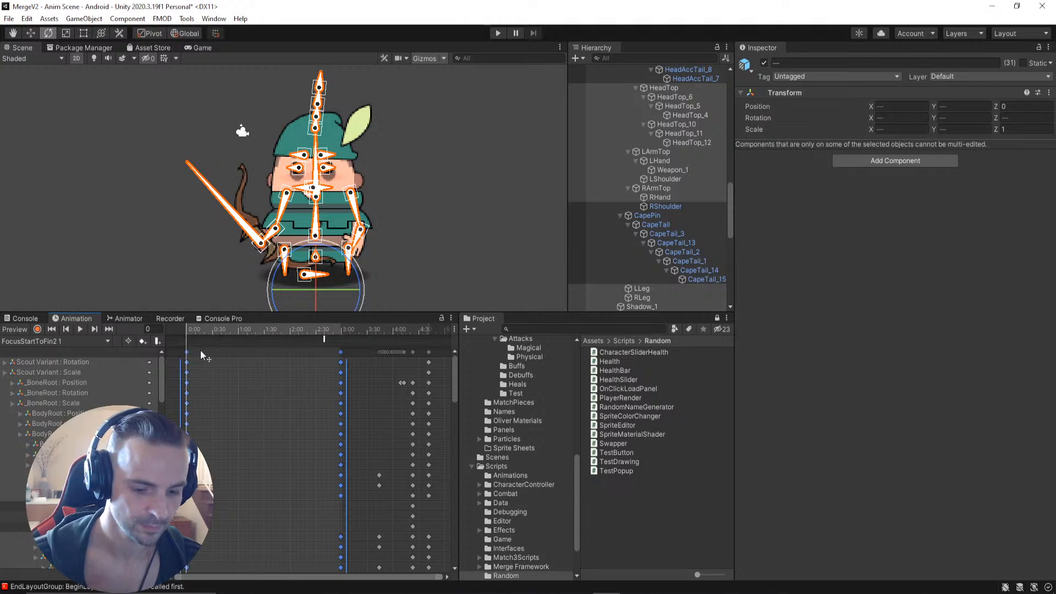
key(Delete)
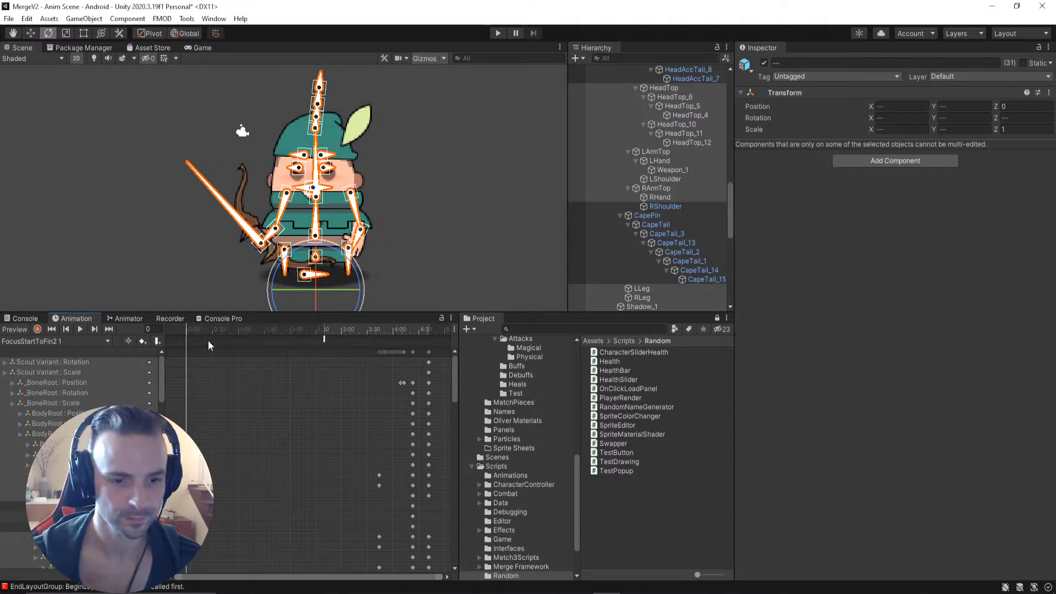
key(ctrl+z)
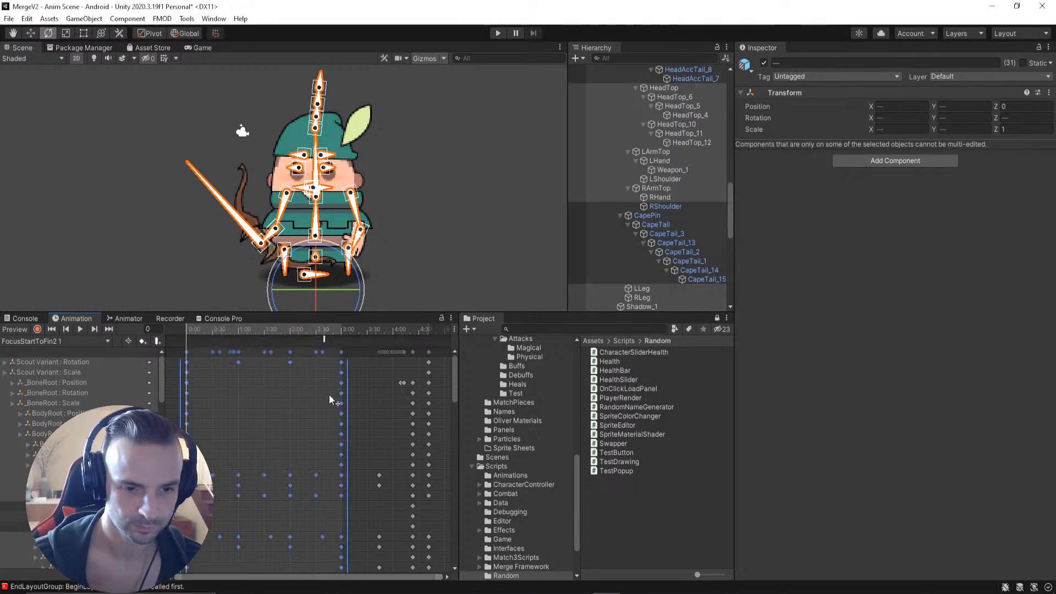
click(355, 377)
drag(300, 331, 182, 334)
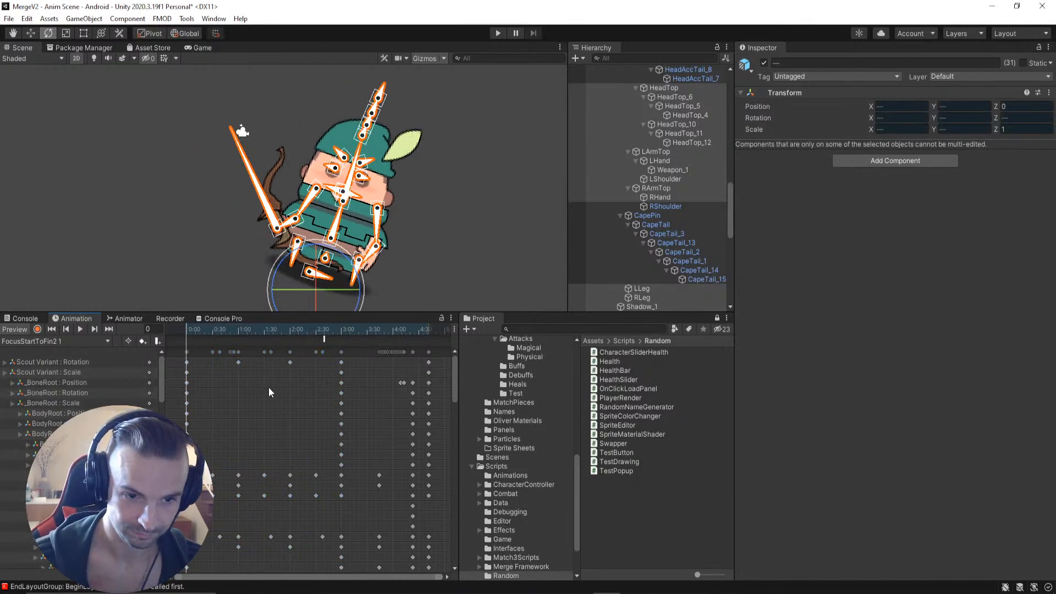
Step: Check the tilted start pose against the Scout Variant's Rotation track and delete that track's keyframe at frame 0
click(446, 223)
drag(186, 329, 177, 369)
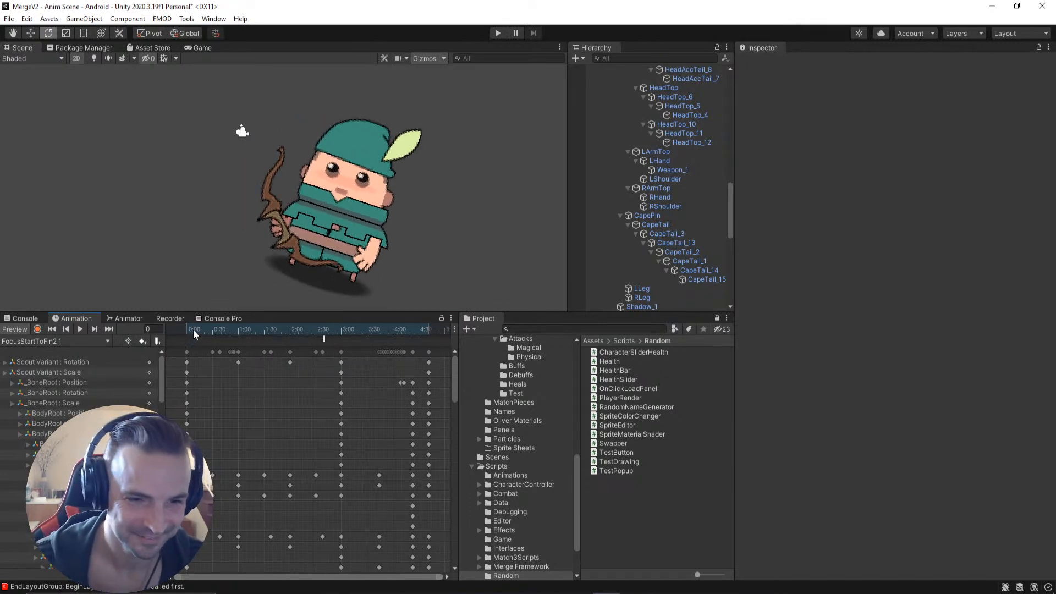
drag(454, 378, 436, 353)
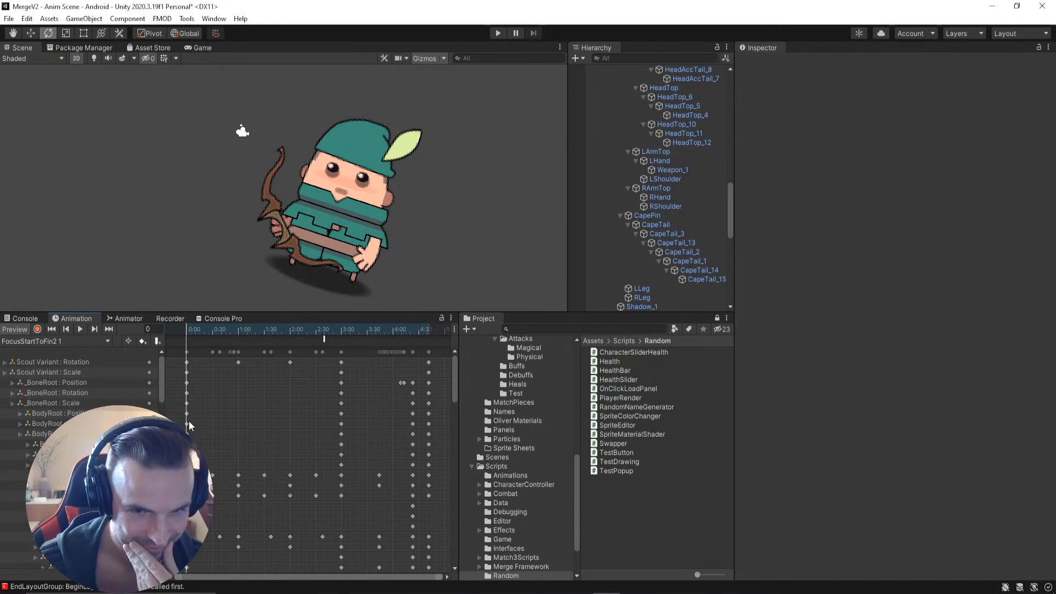
drag(192, 329, 180, 374)
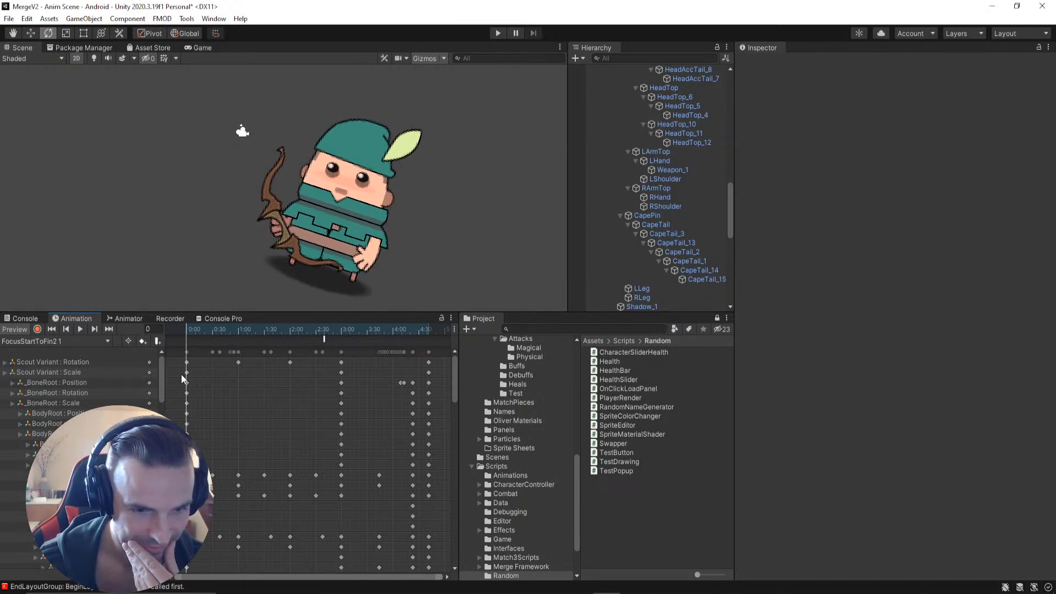
click(66, 363)
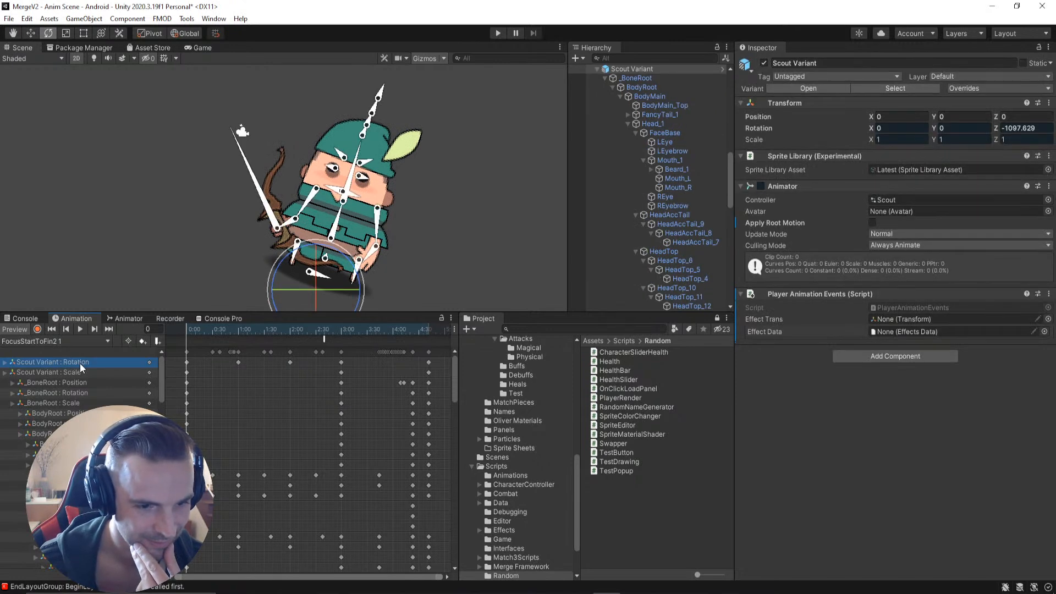
drag(209, 333, 186, 360)
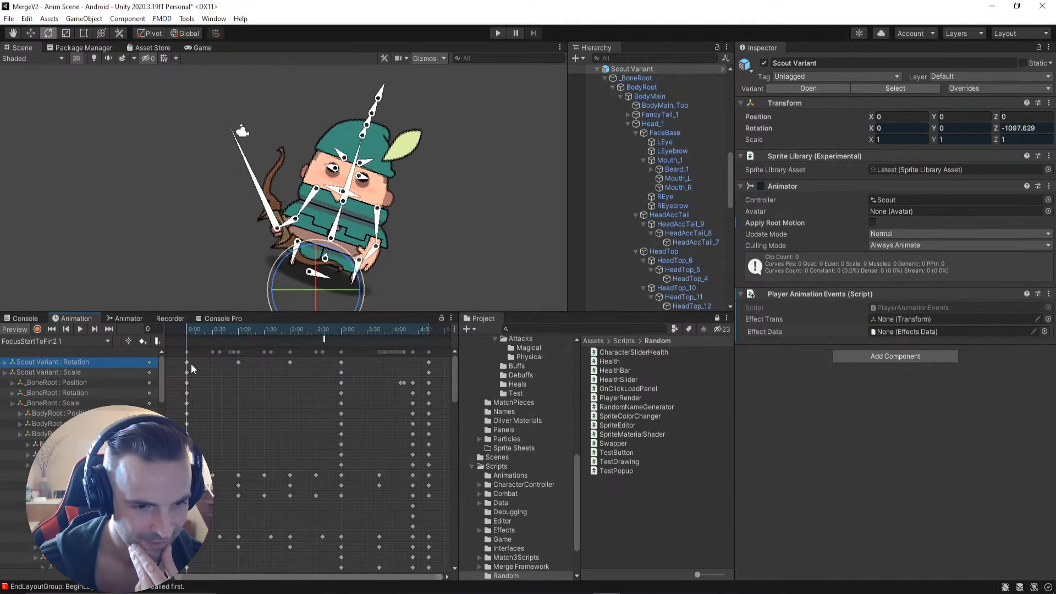
click(187, 363)
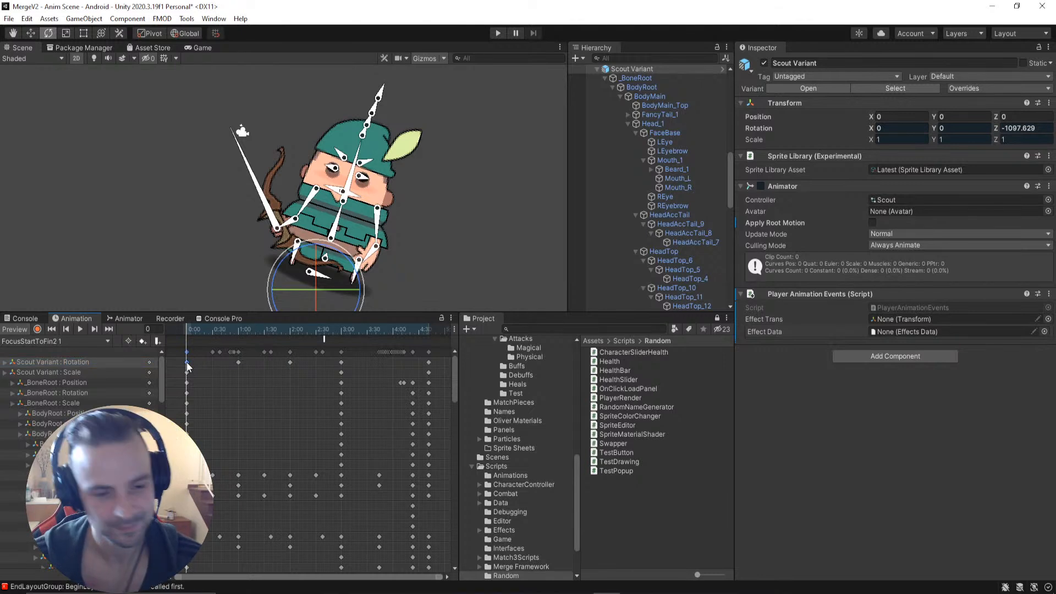
key(Delete)
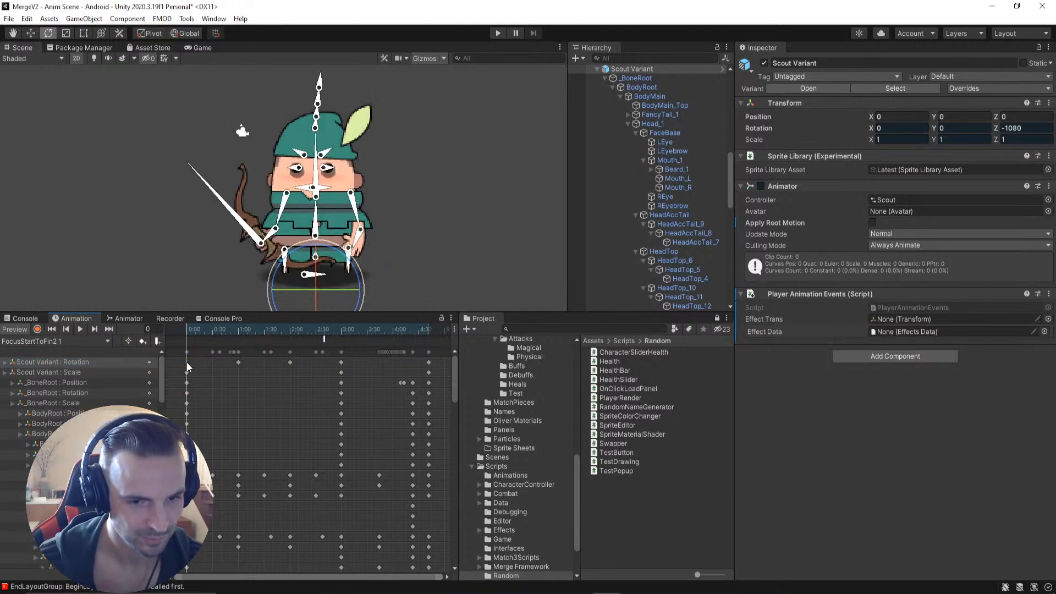
Step: Remove the Scout Variant : Rotation property from the FocusStartToFin2 1 clip
click(103, 361)
right_click(104, 362)
click(115, 370)
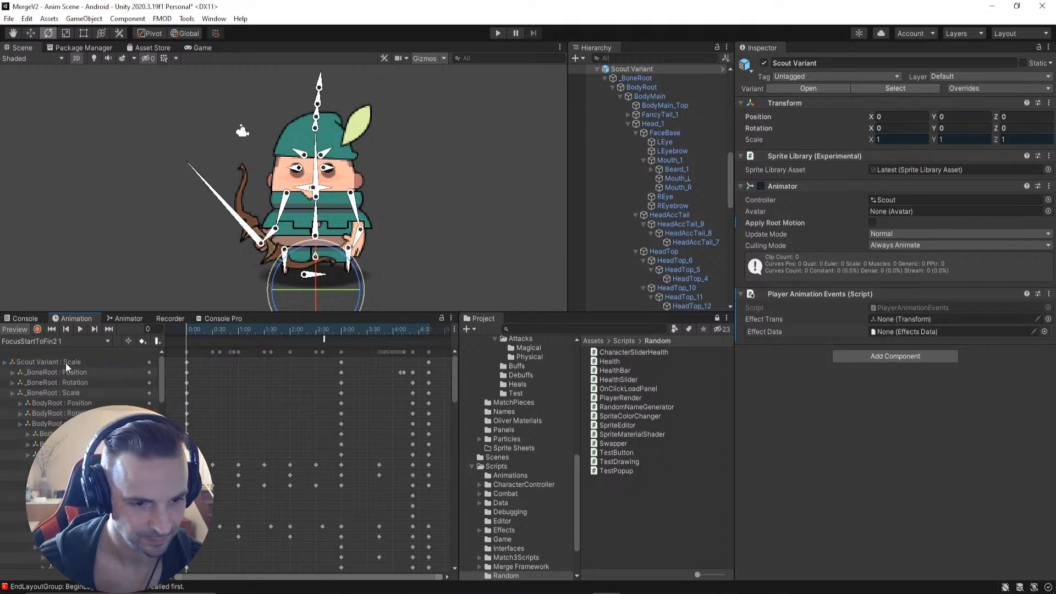
drag(186, 331, 97, 370)
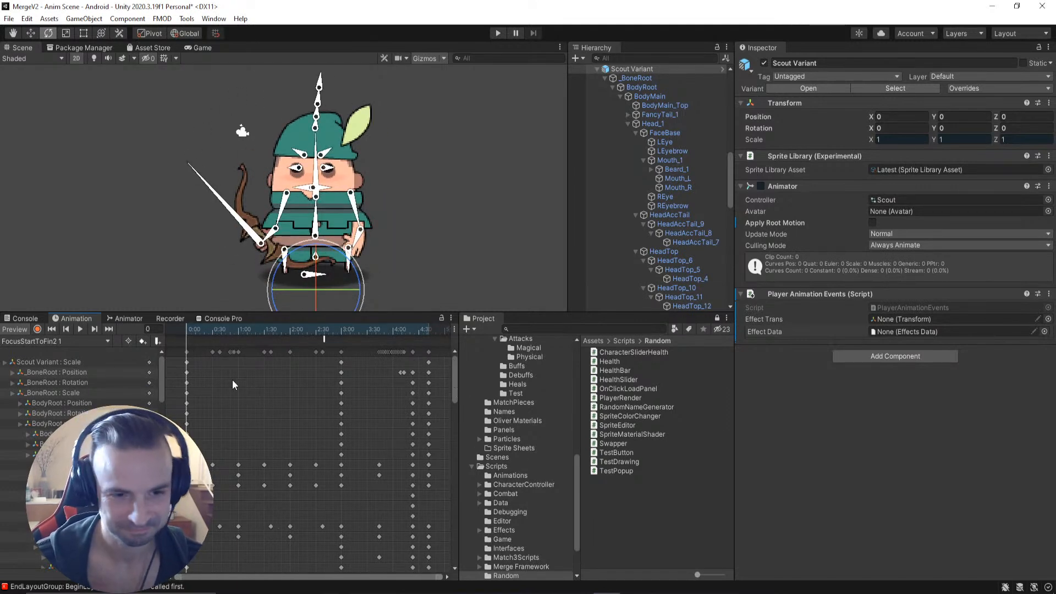
Step: Scrub through the FocusStartToFin2 1 clip up to frame 219 to review the Scout's opening and attack poses
click(237, 329)
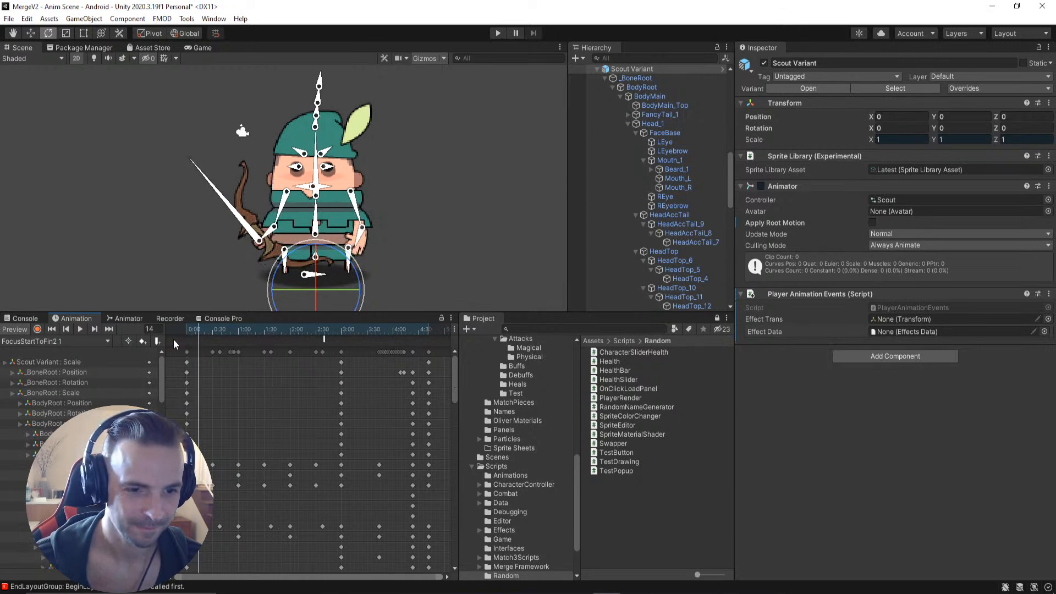
click(387, 262)
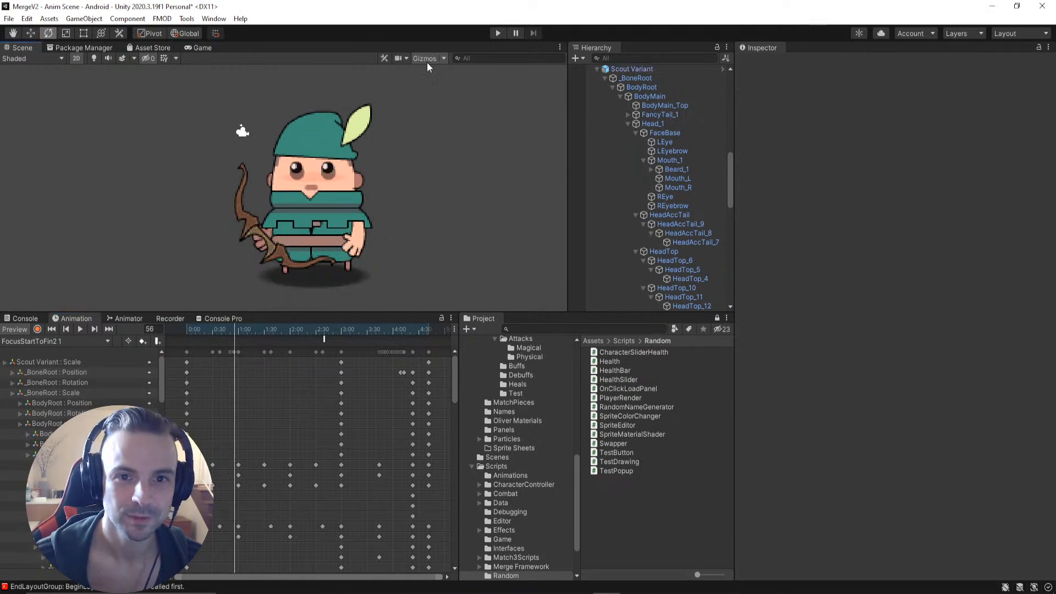
drag(236, 329, 375, 367)
click(41, 321)
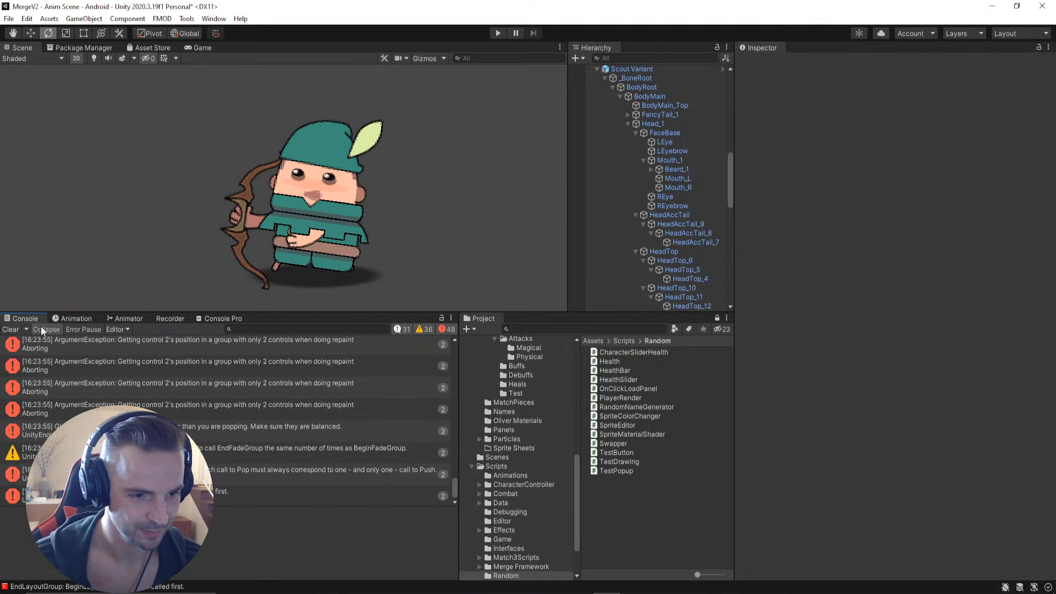
click(83, 318)
drag(354, 333, 374, 351)
Step: Turn on keyframe recording and add a Scale key for the BodyMain_Top bone at frame 219
click(38, 329)
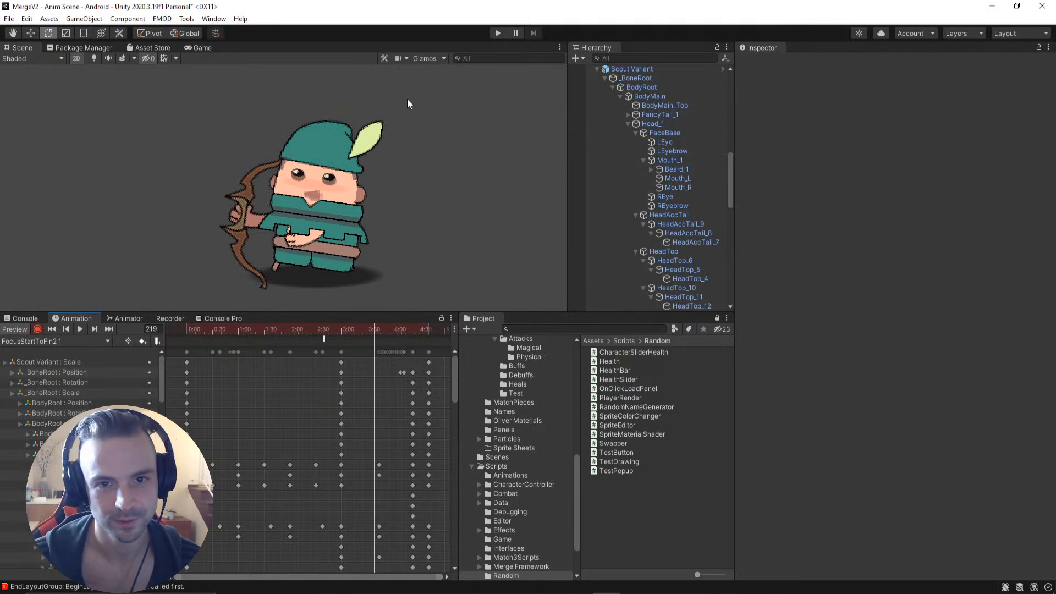
click(326, 205)
click(322, 231)
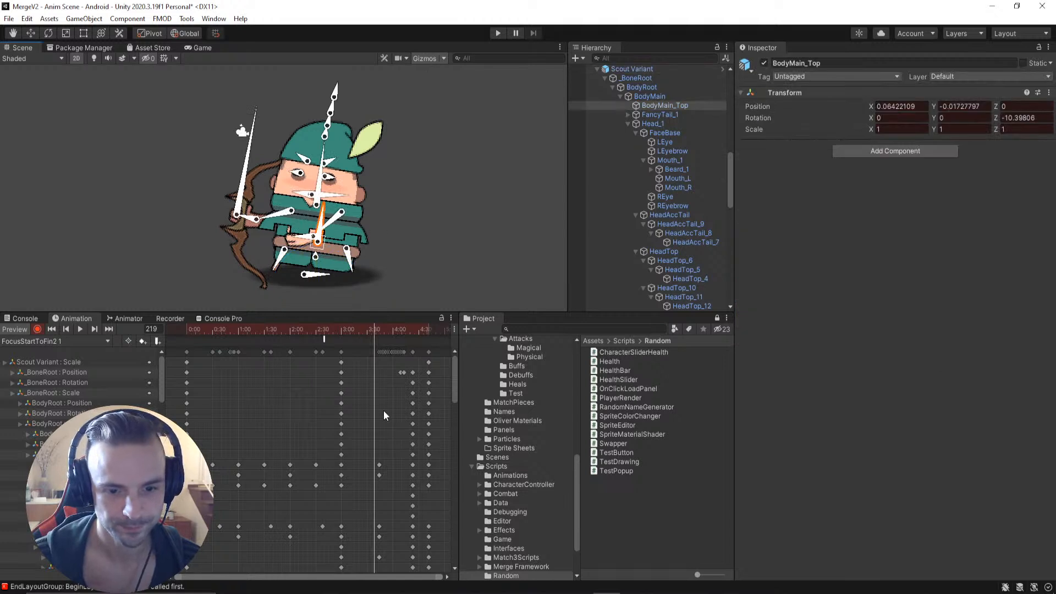
right_click(754, 130)
click(786, 164)
click(957, 129)
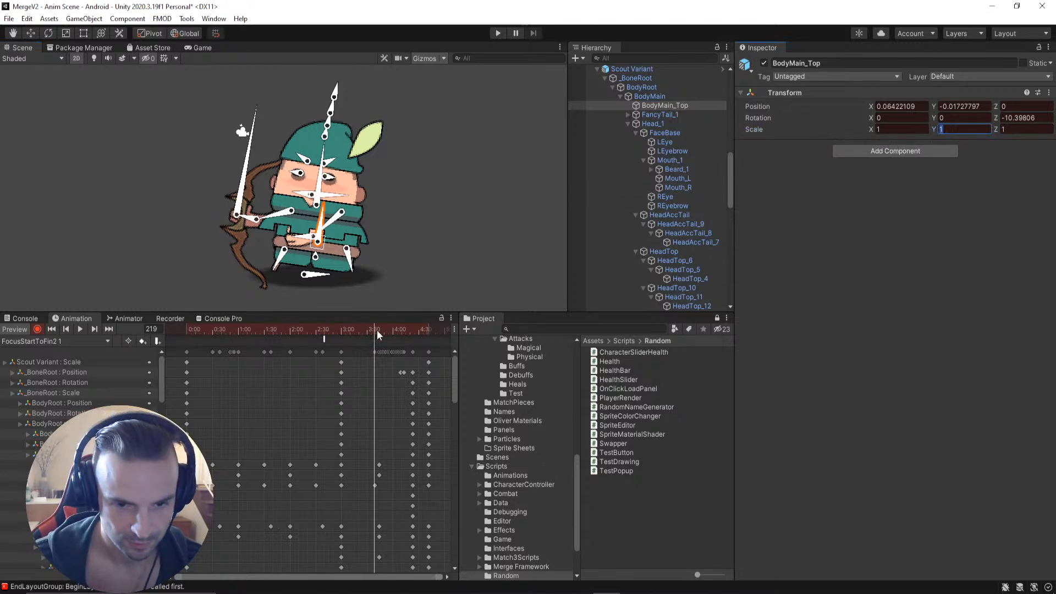
Step: Set BodyMain_Top's Y scale to 1.05 at frame 240 and check the stretch from frame 219
drag(378, 330, 393, 332)
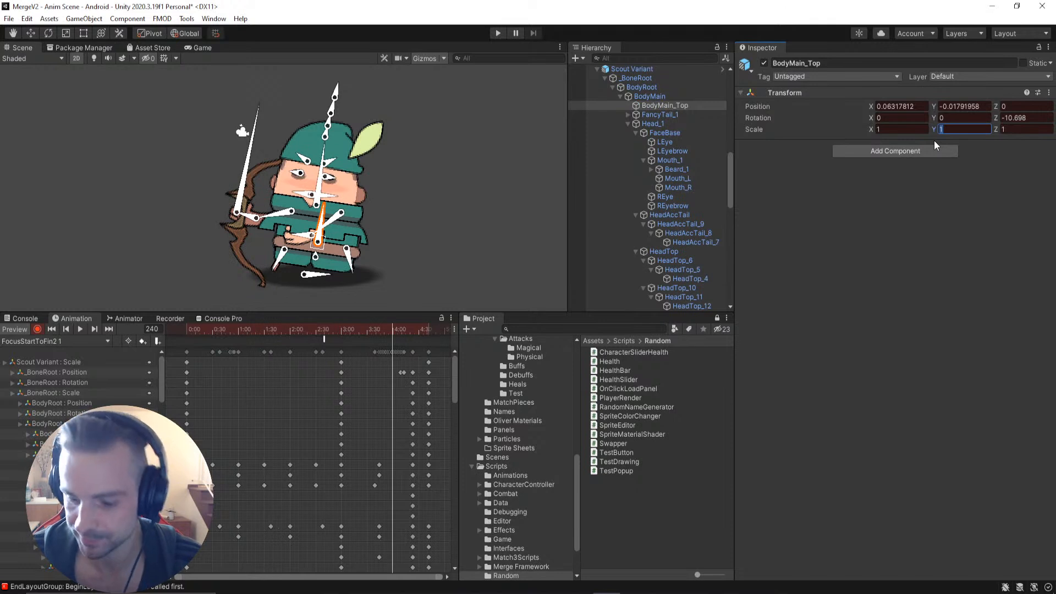
text(2)
key(BackSpace)
text(14307)
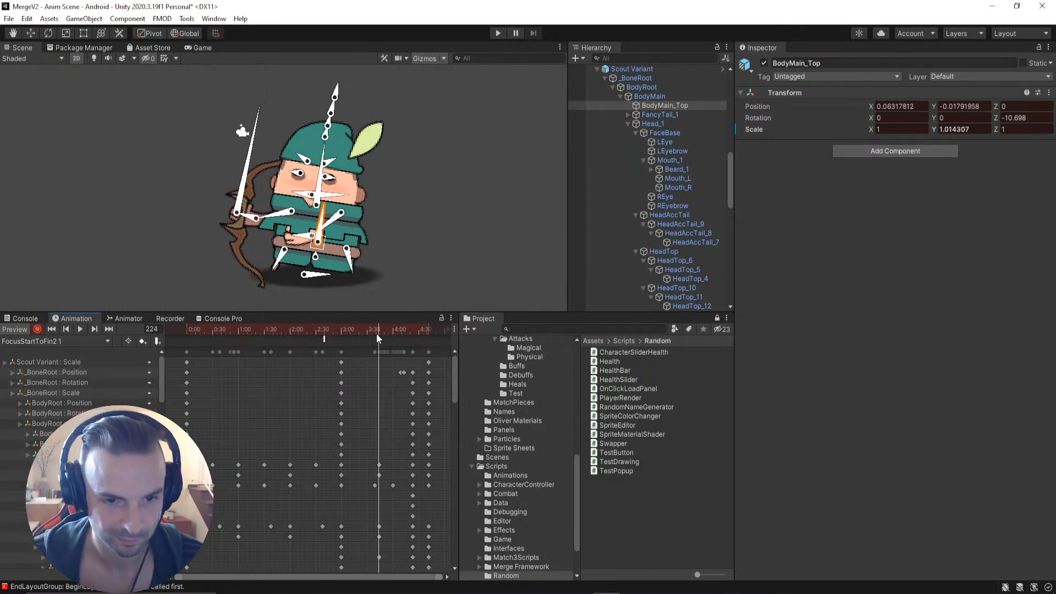
drag(376, 333, 374, 365)
drag(225, 398, 392, 388)
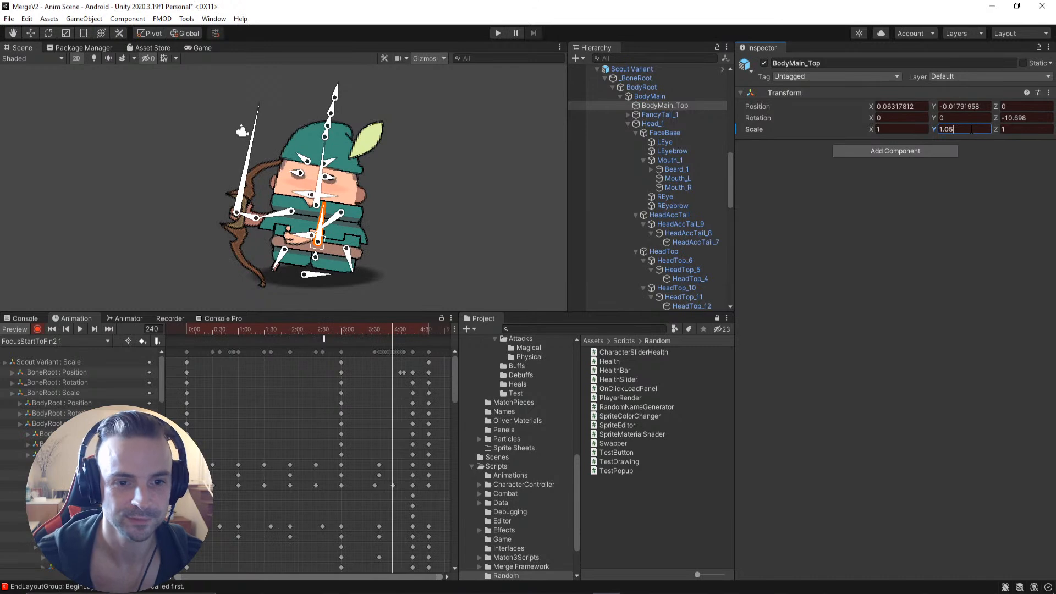
drag(382, 330, 378, 400)
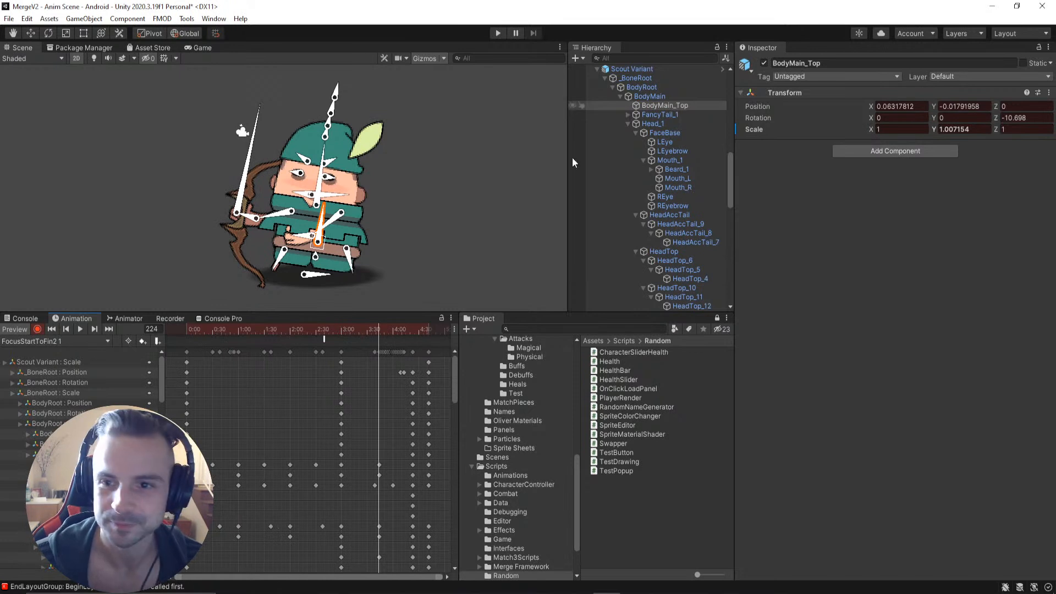
Step: Add a Position key for _BoneRoot at frame 224 and delete its Position keyframe at frame 249
click(629, 80)
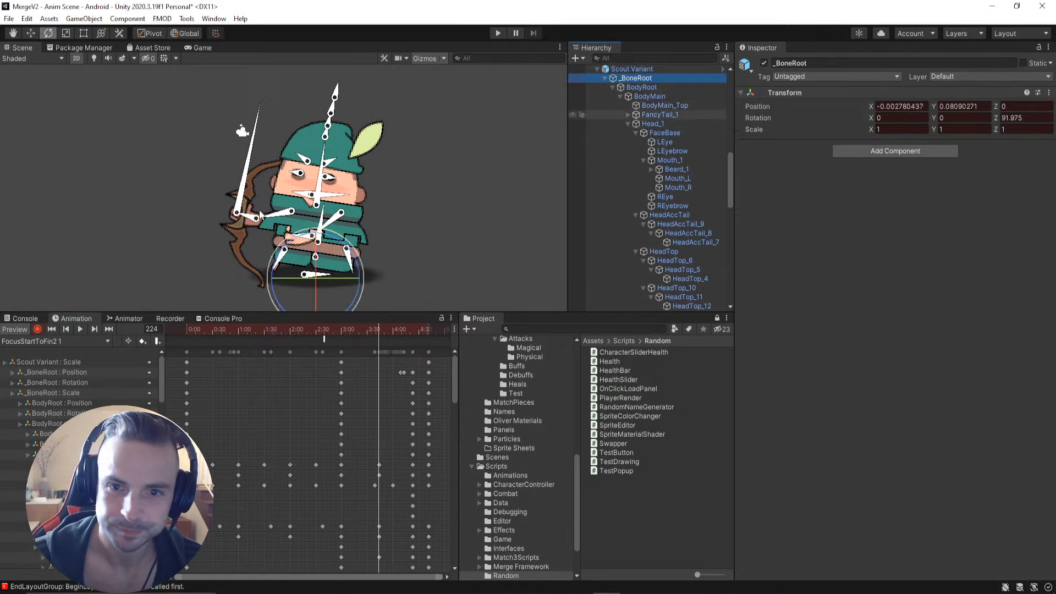
right_click(758, 108)
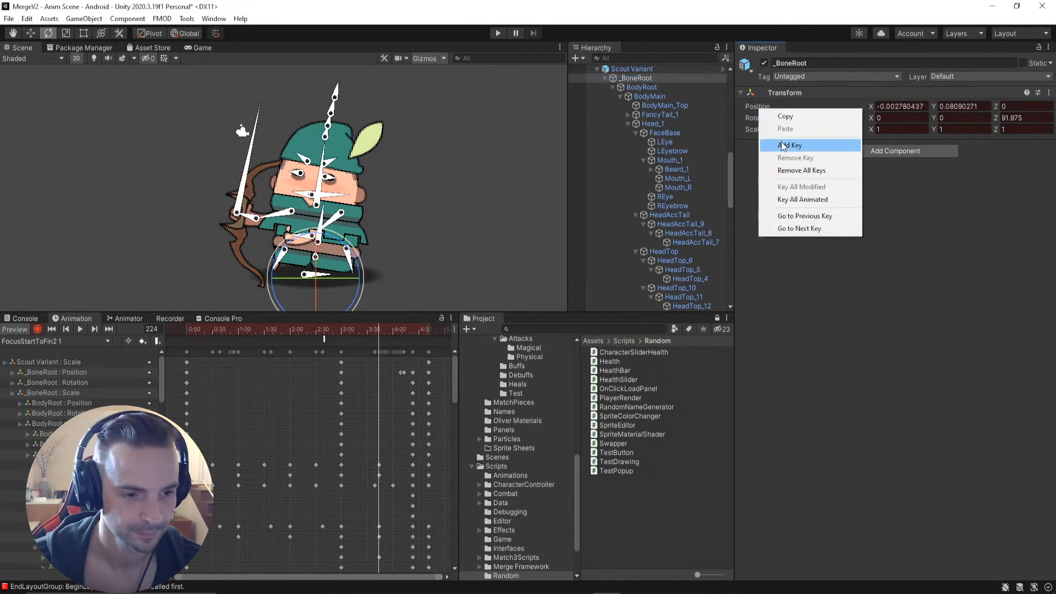
click(783, 145)
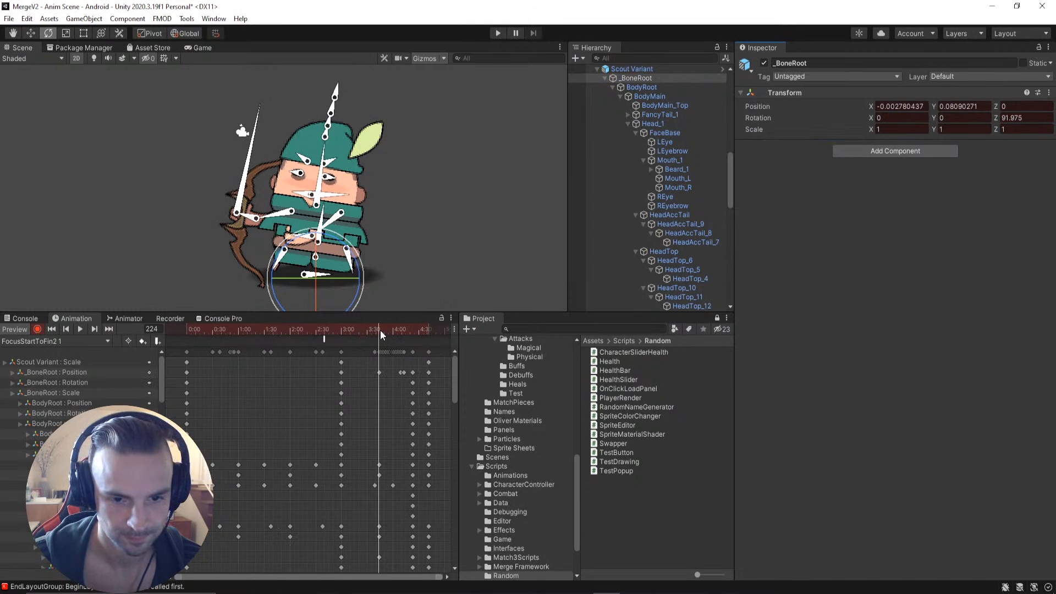
drag(379, 328, 401, 330)
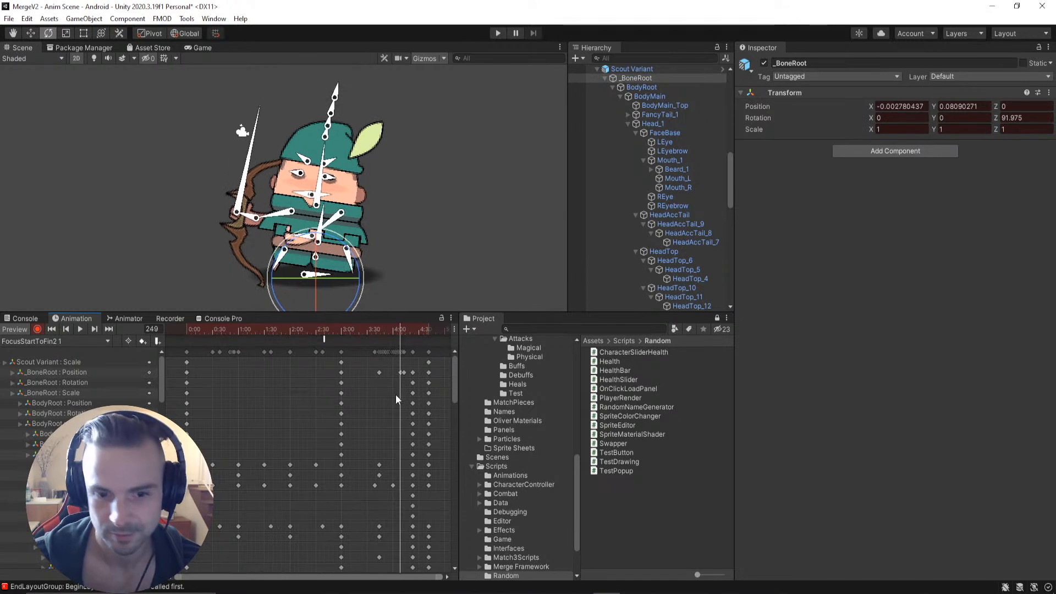
click(402, 373)
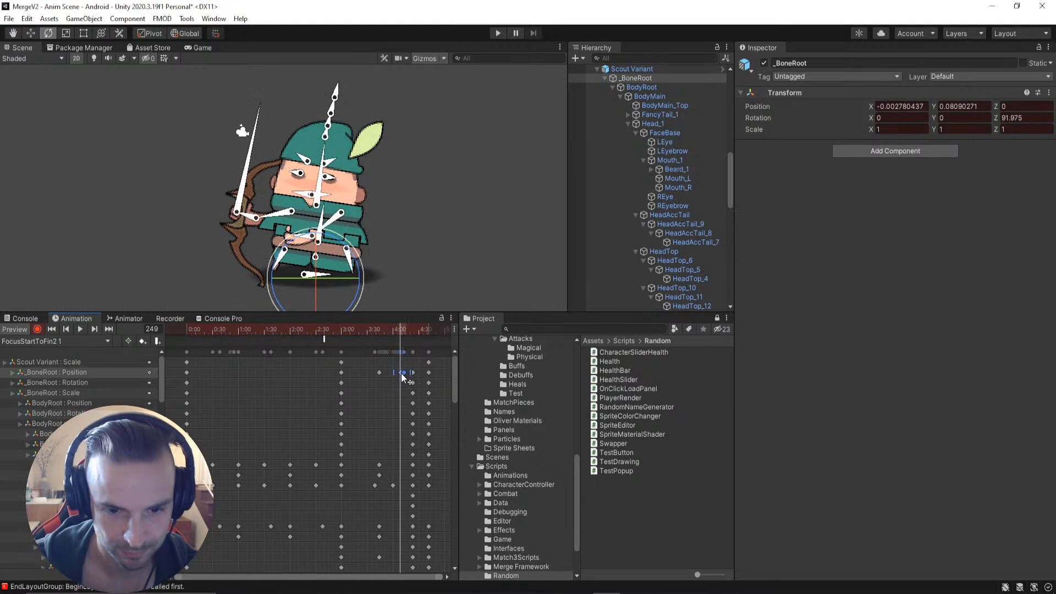
scroll(403, 386, up, 5)
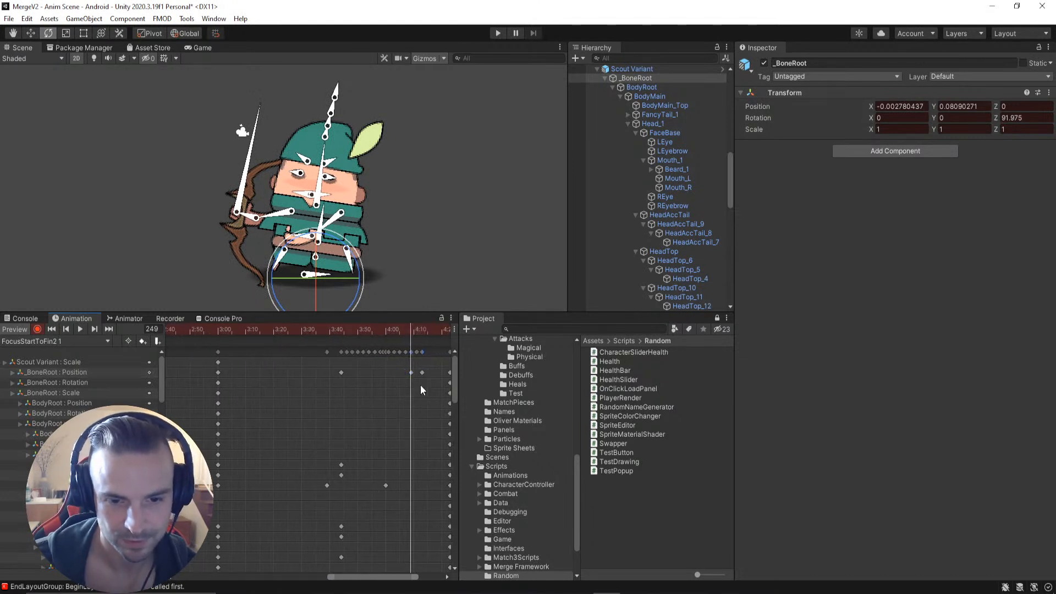
click(411, 373)
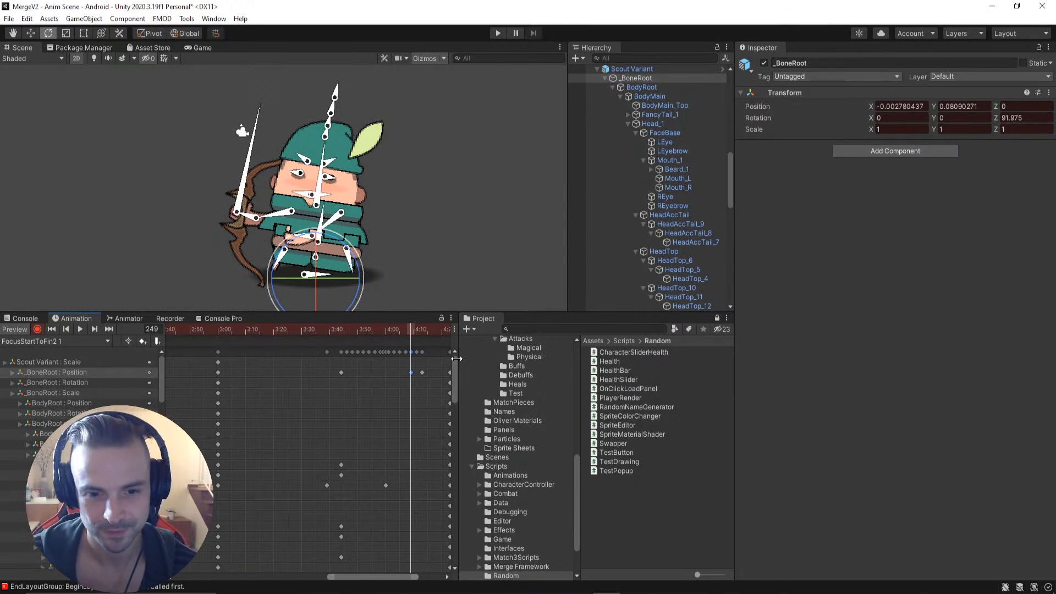
key(Delete)
Step: Record a _BoneRoot Position keyframe at about frame 257 with the bone shifted along positive X
drag(412, 332, 439, 352)
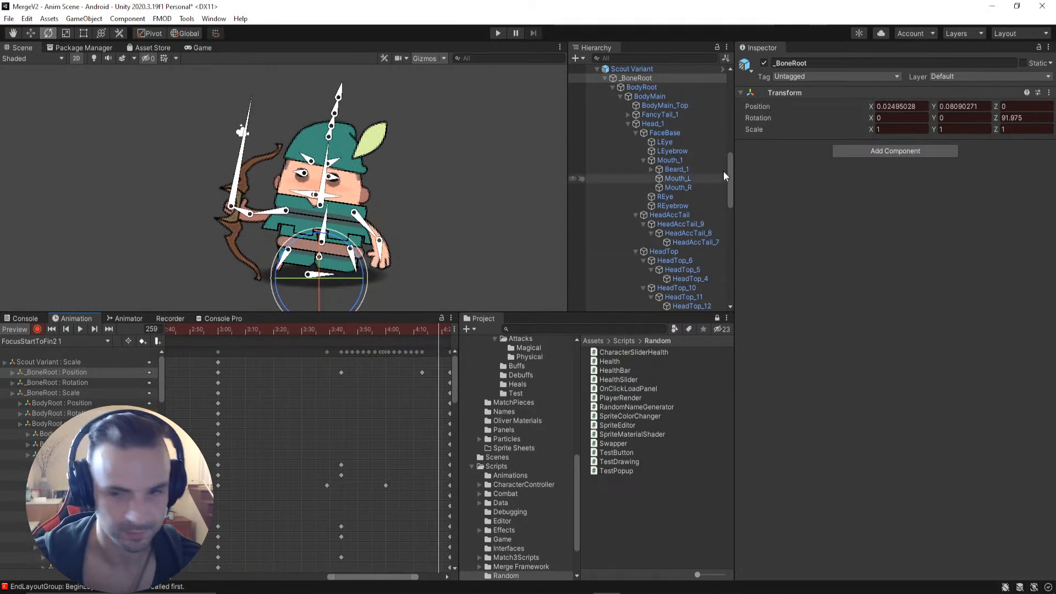
key(w)
drag(366, 279, 384, 277)
drag(440, 327, 416, 362)
drag(376, 577, 400, 576)
drag(341, 326, 357, 375)
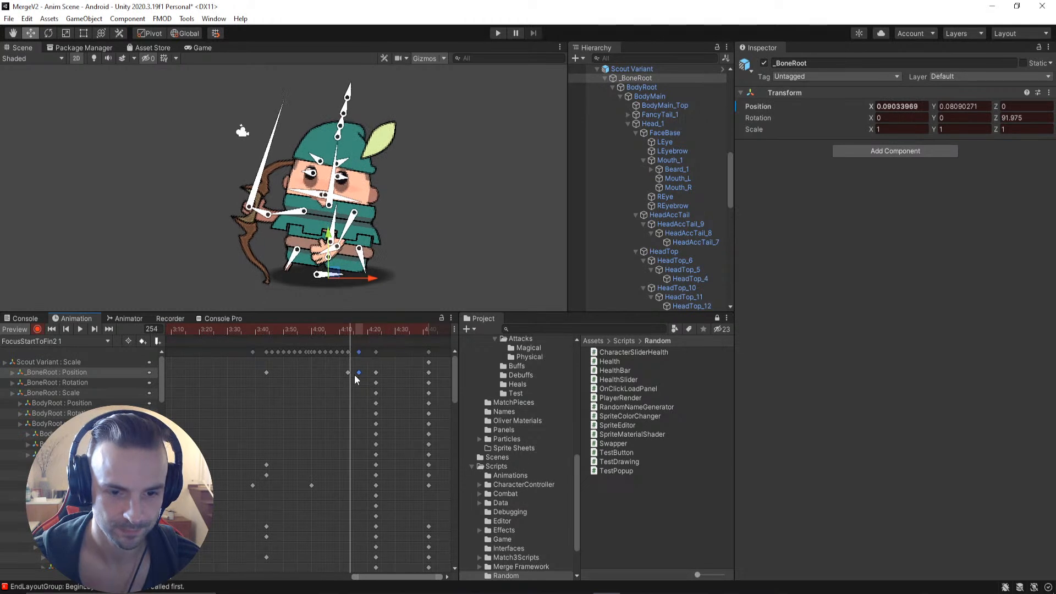
Step: Play the FocusStartToFin2 1 clip and scrub its ending and opening frames to review the revised movement
drag(349, 329, 235, 338)
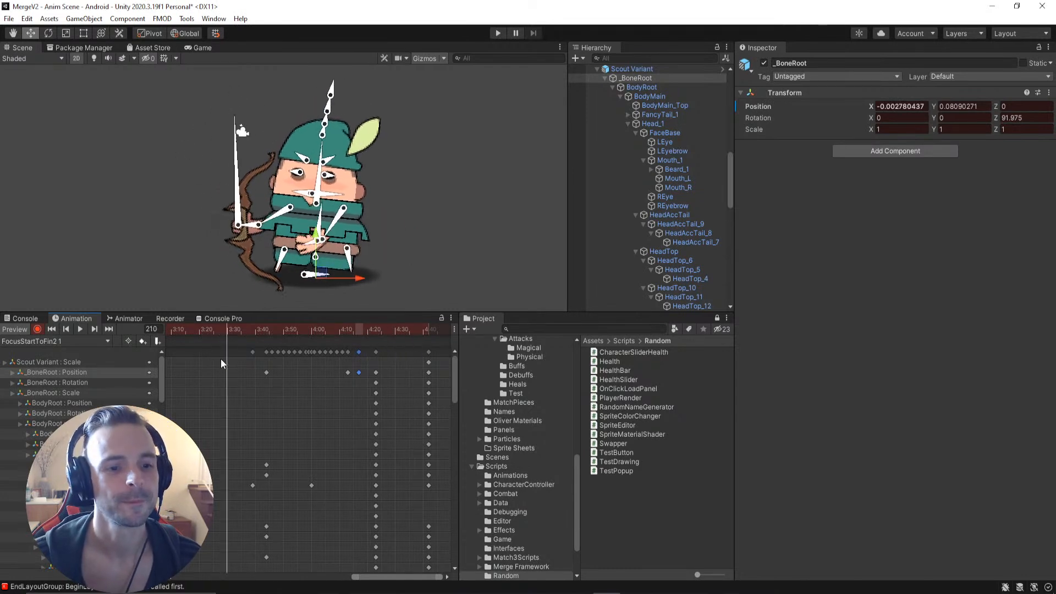
click(81, 329)
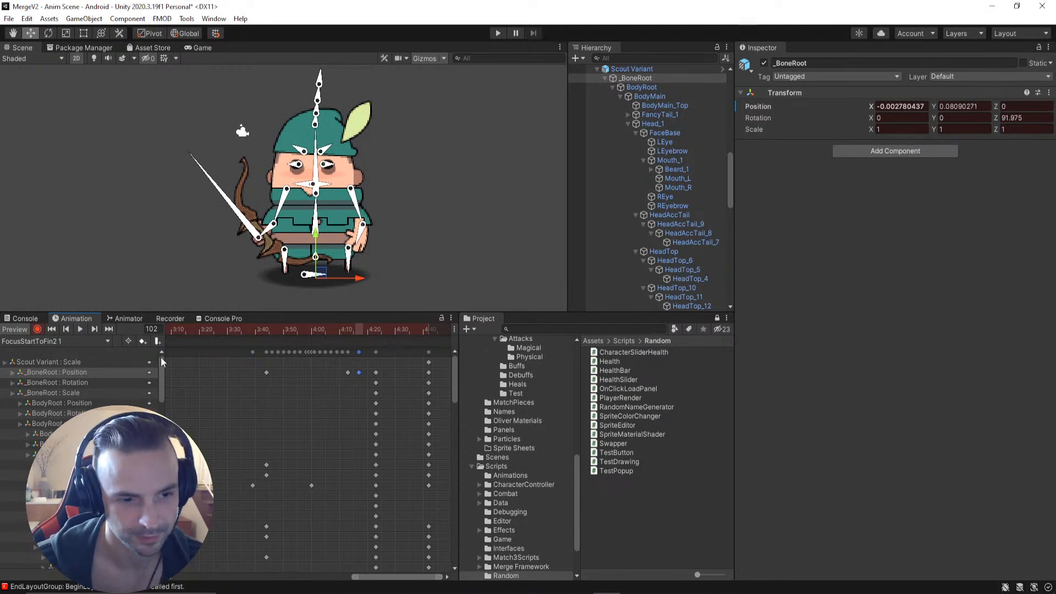
mouse_move(381, 576)
mouse_down()
mouse_move(346, 586)
mouse_move(374, 575)
mouse_up()
scroll(388, 493, down, 3)
scroll(388, 492, down, 1)
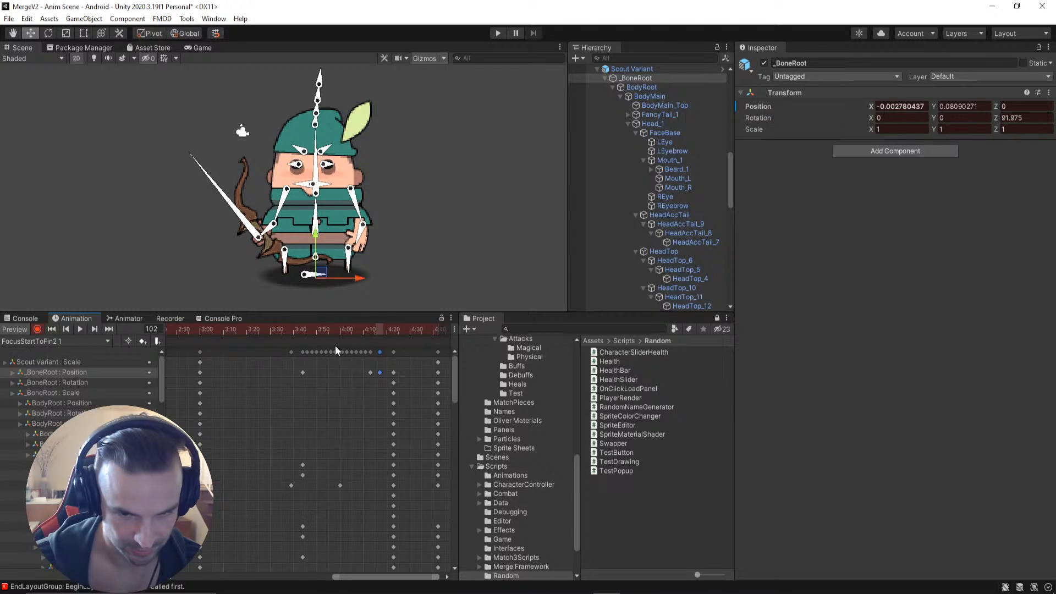
drag(292, 328, 61, 418)
drag(372, 581, 215, 578)
drag(199, 329, 233, 341)
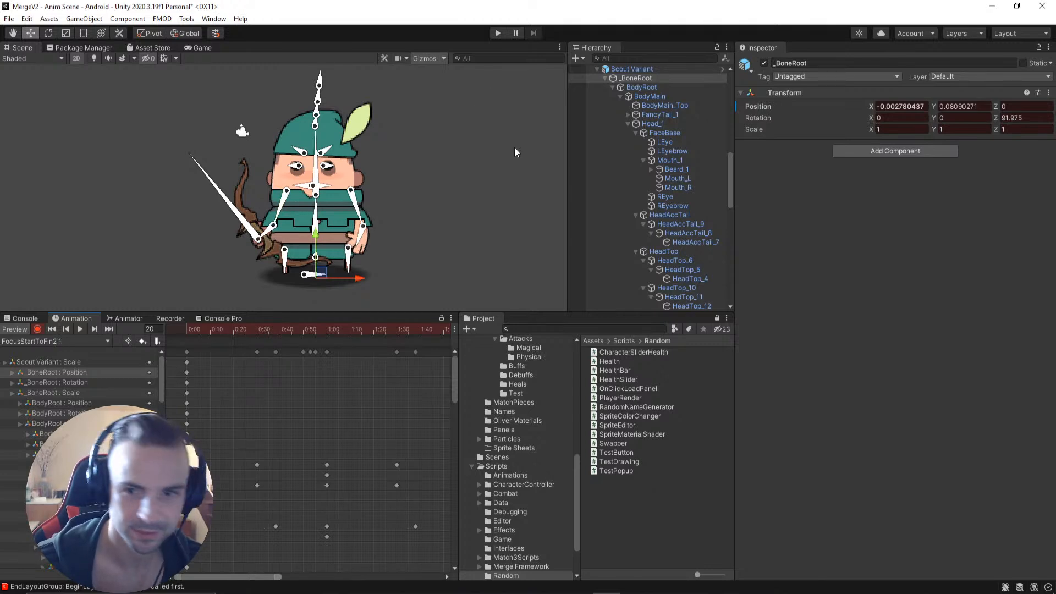
Step: Activate TemplateCharacter and preview its FocusStartToFin clip as a reference
scroll(649, 180, down, 10)
scroll(660, 193, up, 10)
click(641, 96)
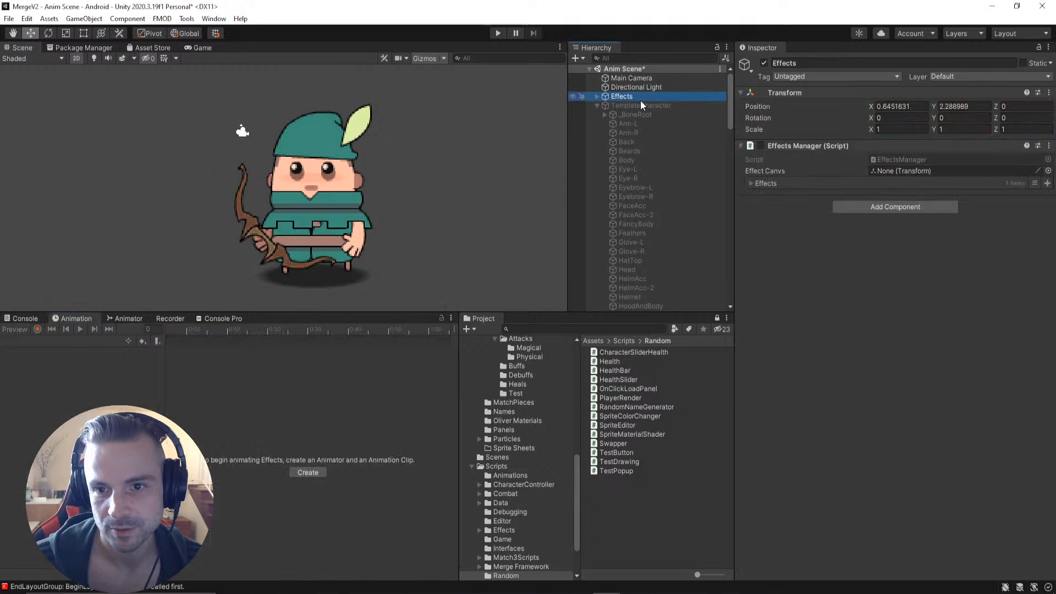
click(640, 105)
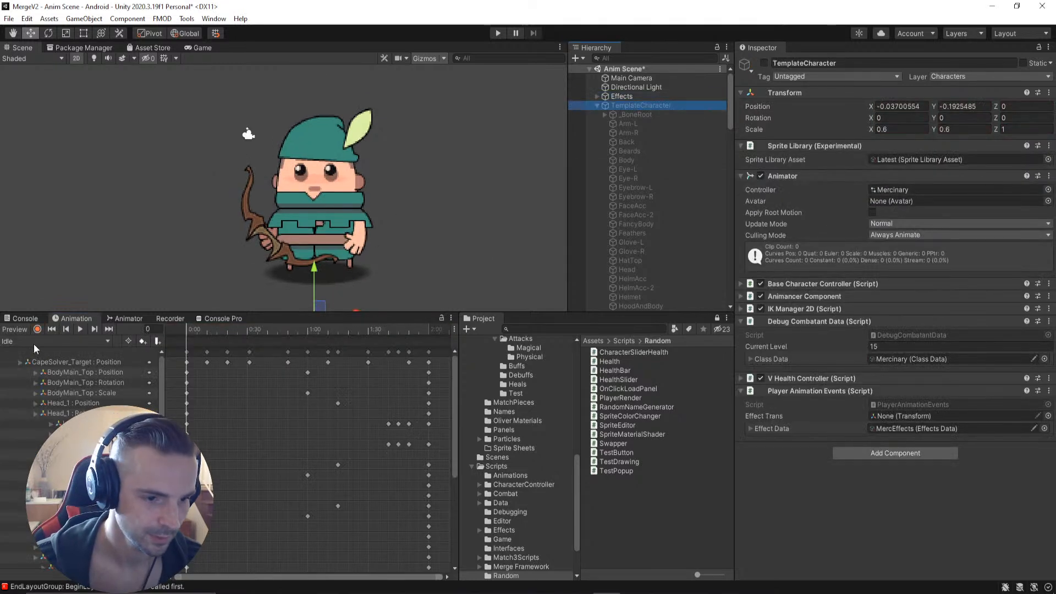
click(55, 341)
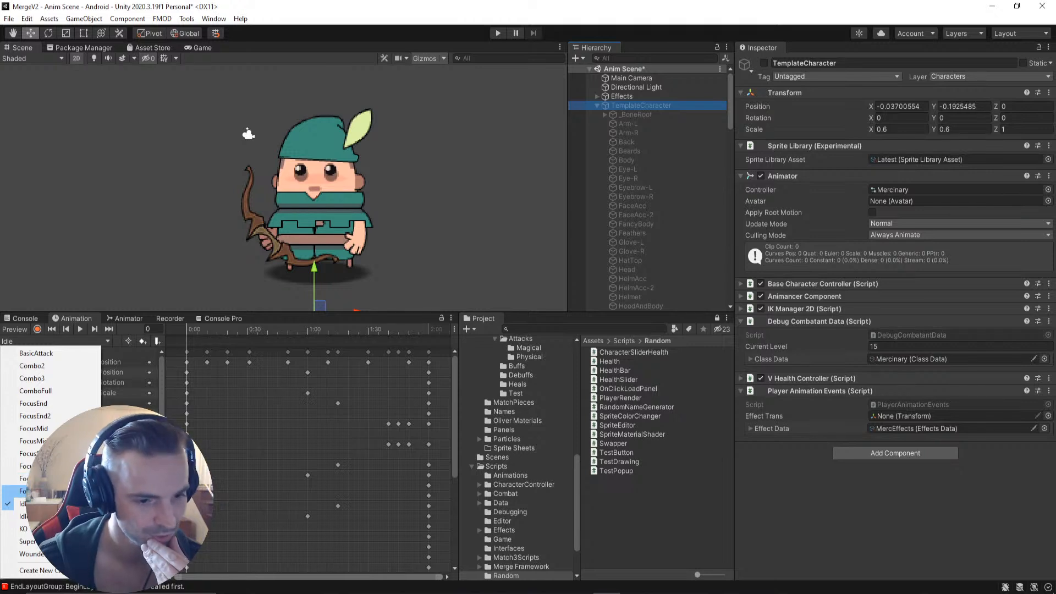
click(22, 491)
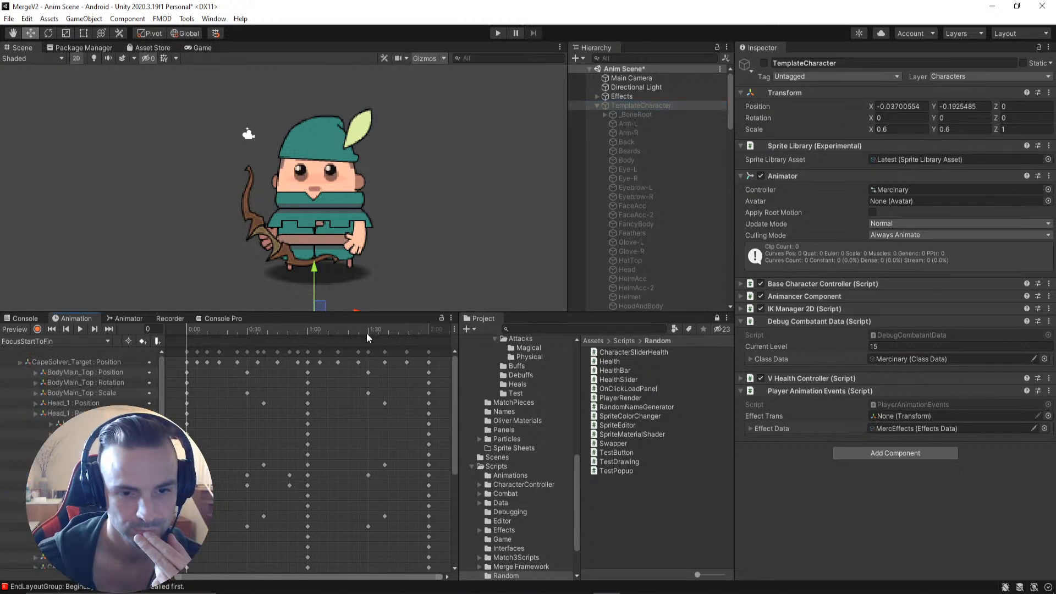
click(764, 63)
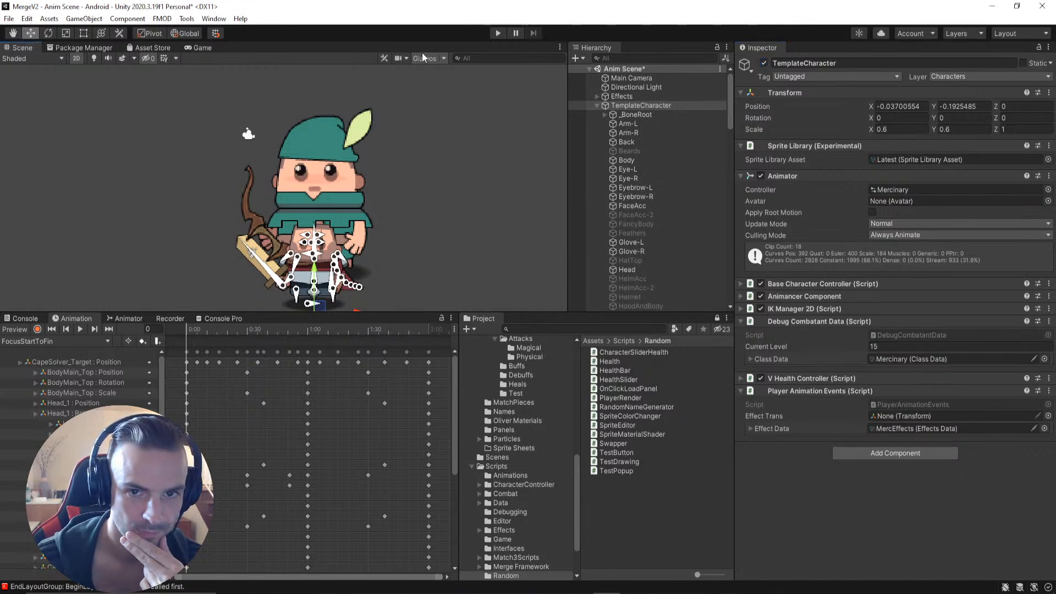
click(189, 333)
drag(189, 333, 167, 367)
Step: Scrub through TemplateCharacter's FocusStartToFin2 clip to examine its attack timing, ending at frame 0
click(56, 340)
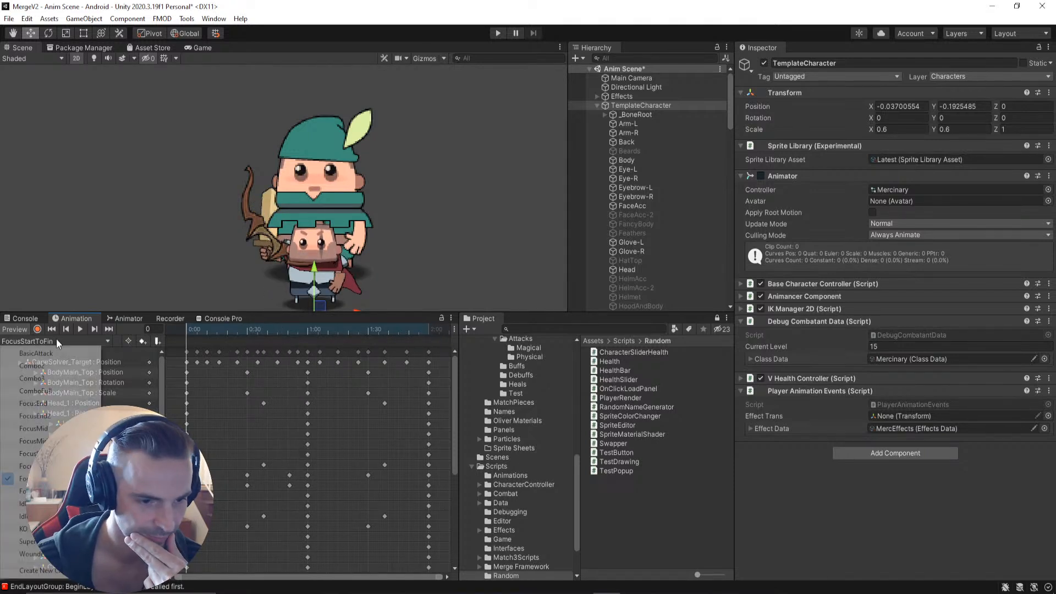
click(50, 490)
drag(190, 329, 268, 332)
drag(265, 336, 348, 371)
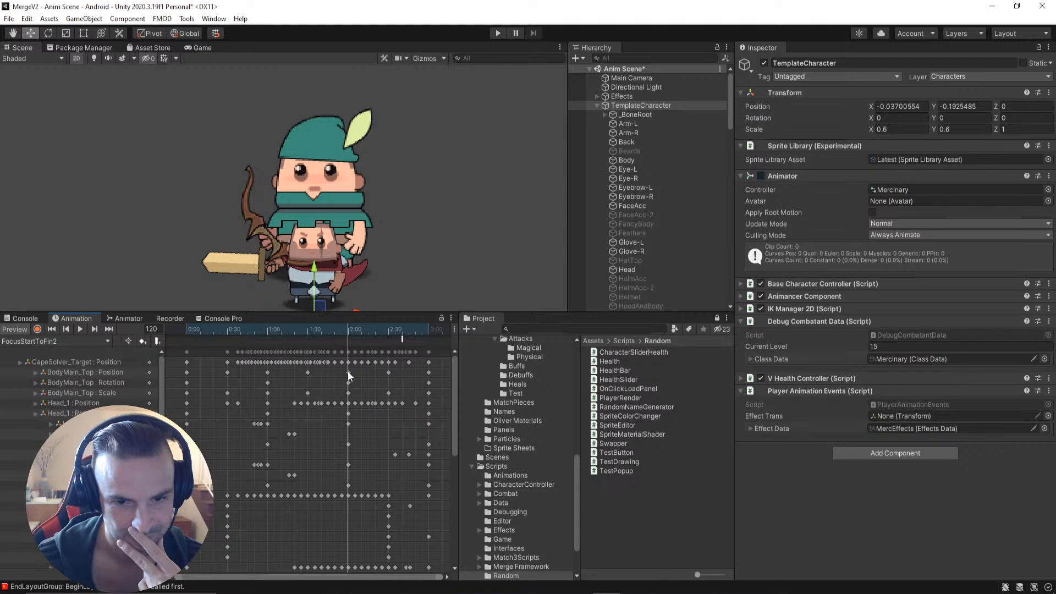
drag(348, 371, 264, 363)
click(51, 329)
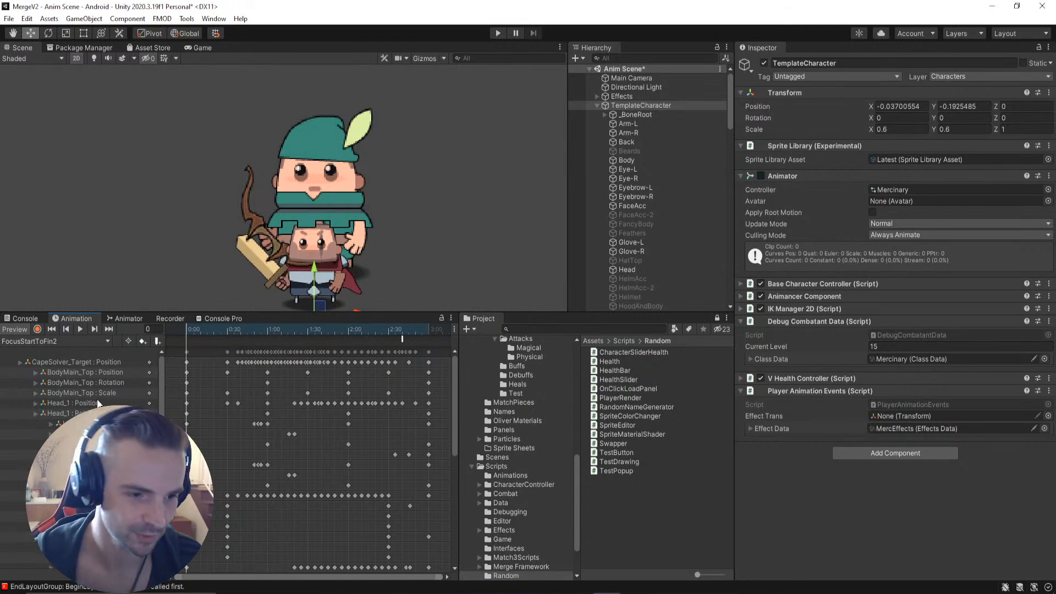
Step: Deactivate TemplateCharacter so only the Scout is shown in the scene
click(52, 337)
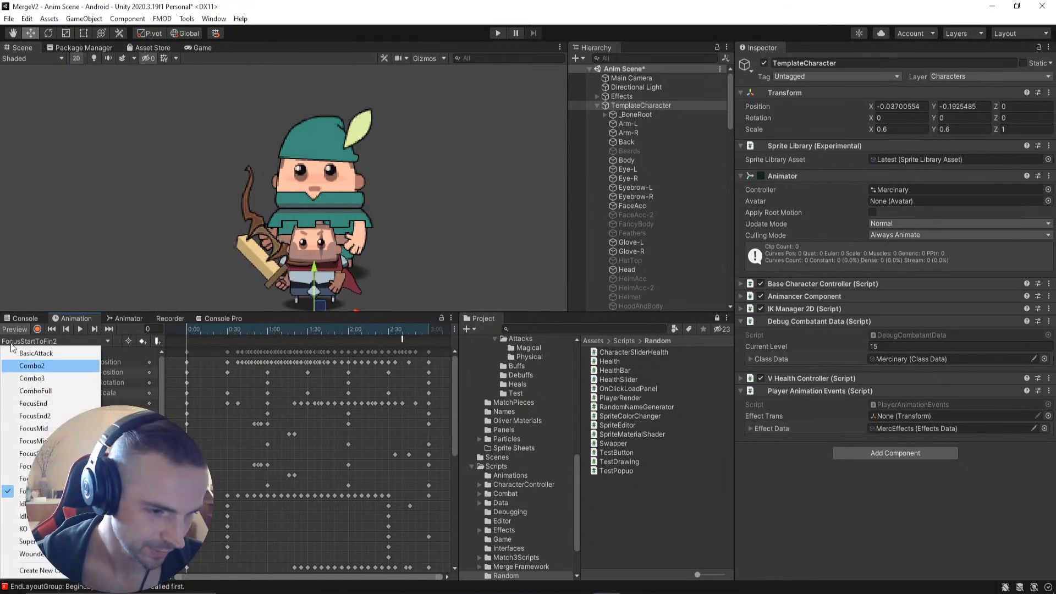
click(329, 144)
scroll(635, 181, up, 7)
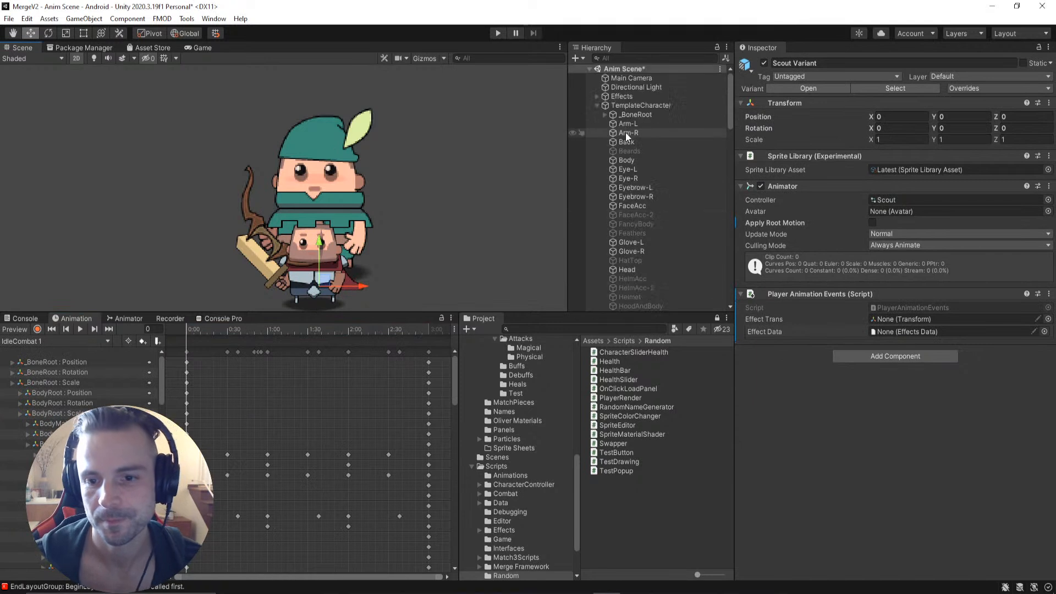
click(612, 104)
click(764, 64)
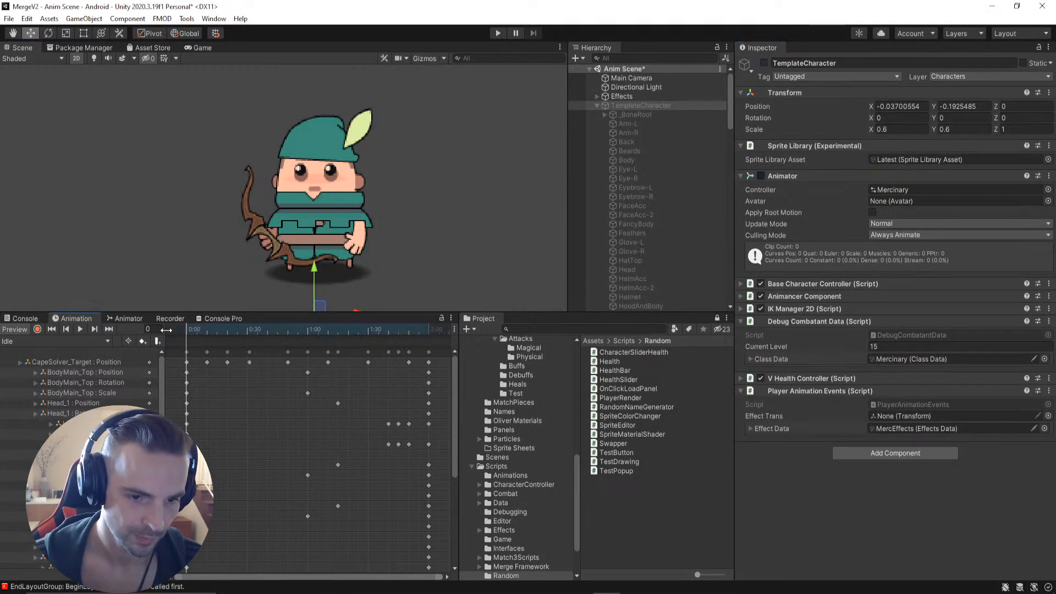
drag(216, 339, 314, 345)
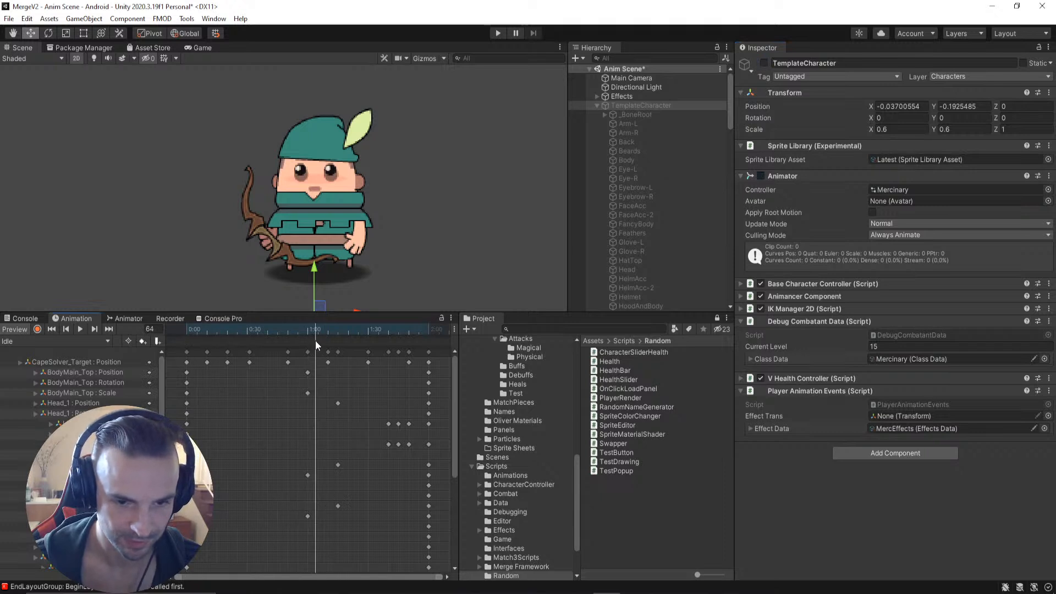
Step: Try compressing all keyframes of TemplateCharacter's Idle clip so it ends at about 1:00, and undo the change
scroll(275, 468, down, 3)
scroll(275, 468, down, 1)
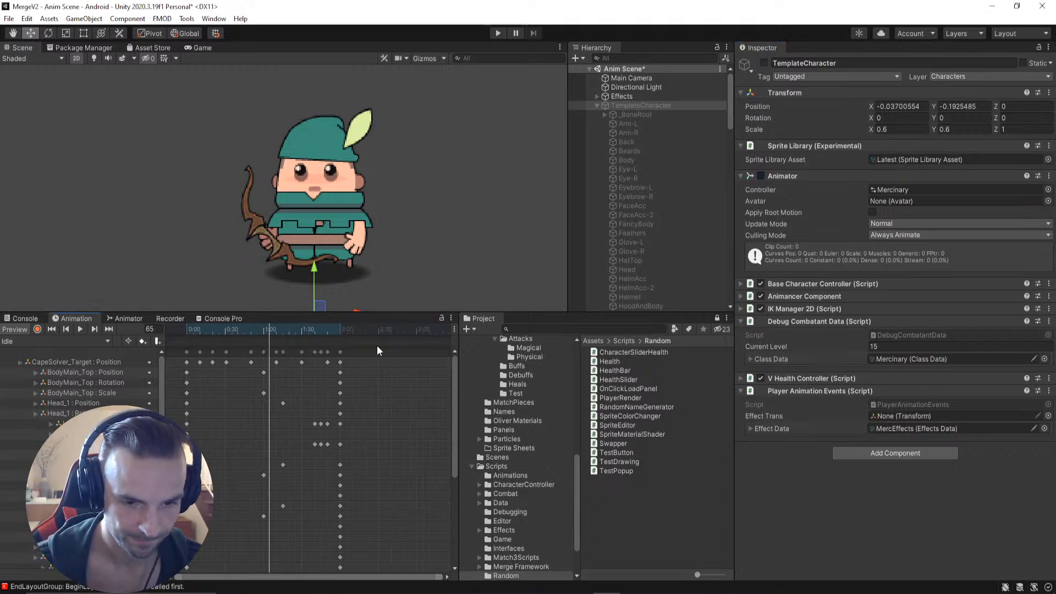
click(341, 352)
click(186, 352)
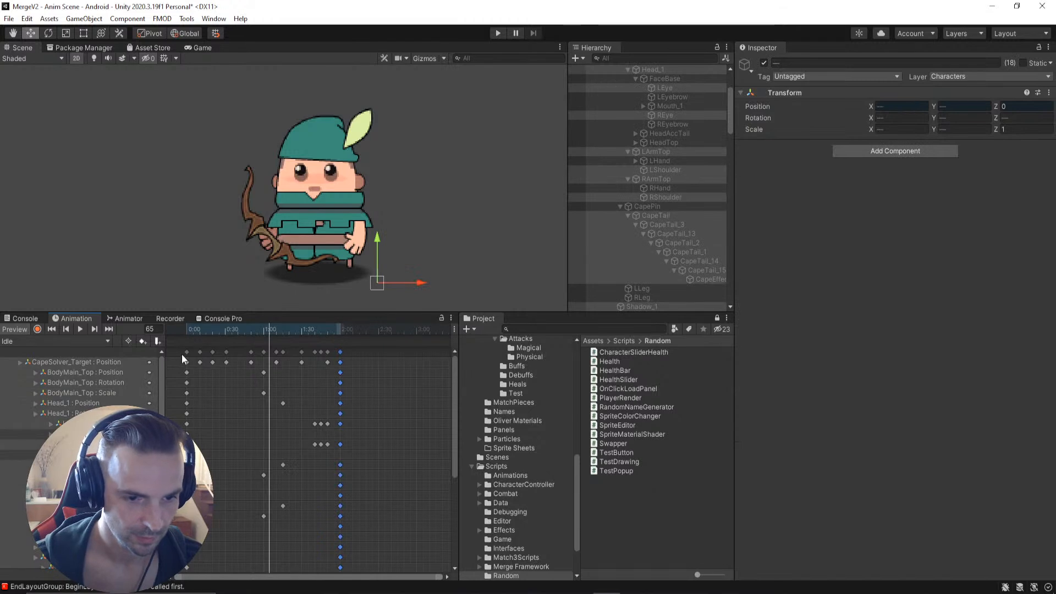
key(ctrl+a)
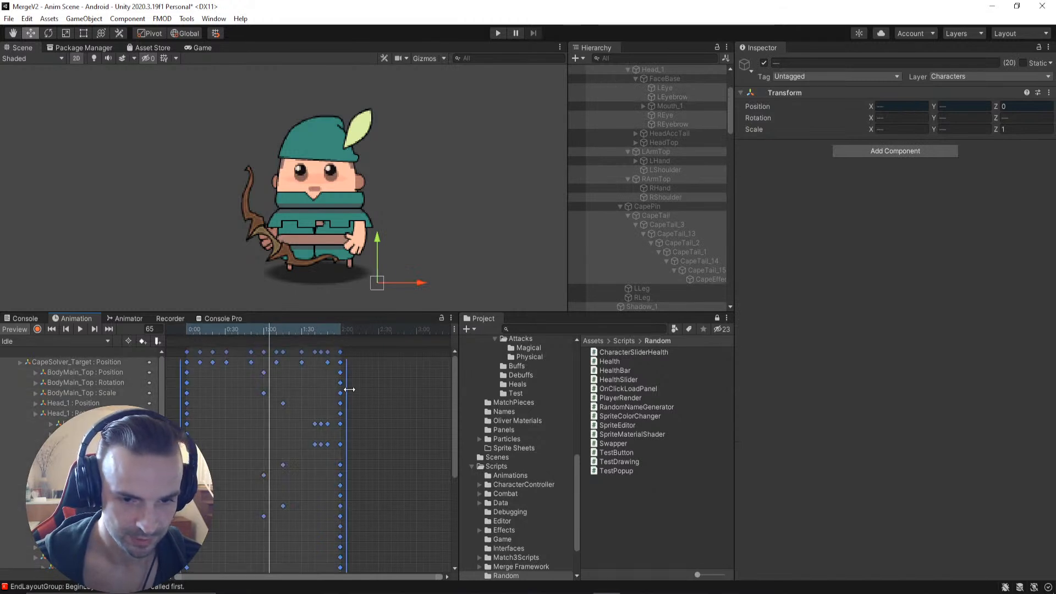
drag(347, 404, 272, 404)
click(346, 377)
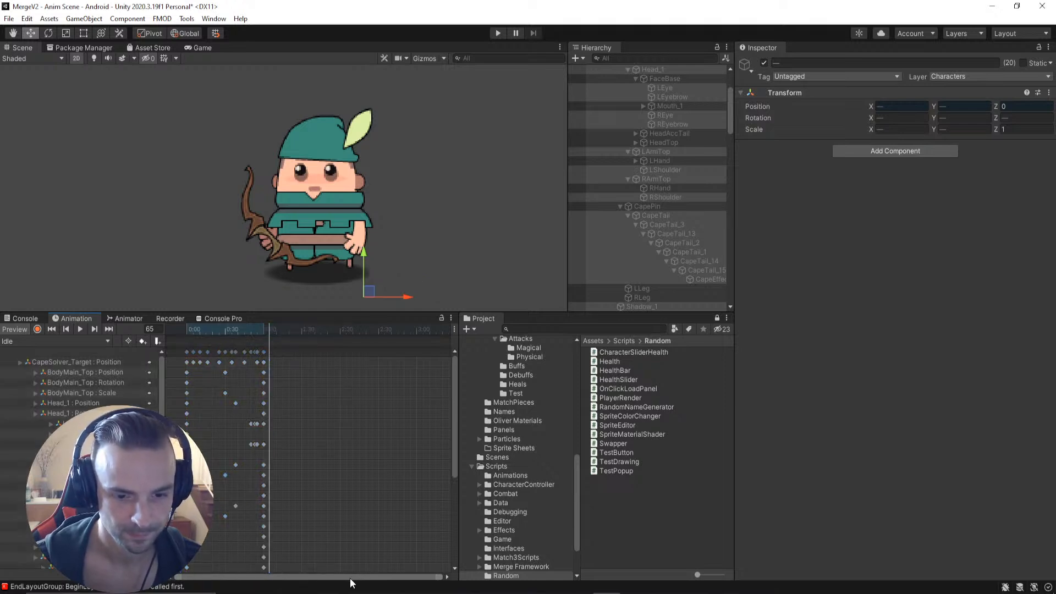
scroll(328, 423, down, 4)
scroll(276, 434, down, 2)
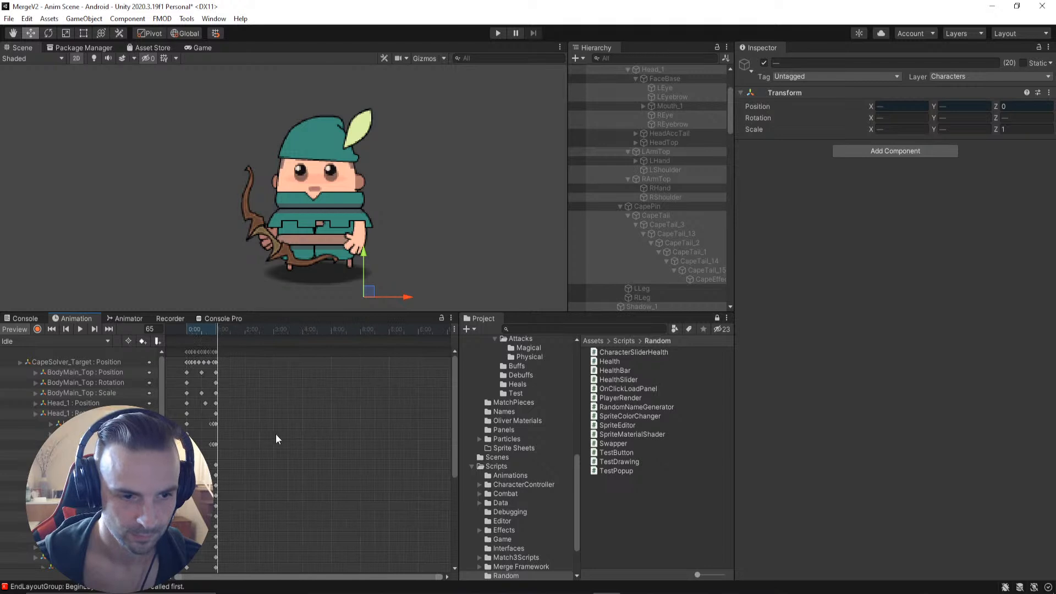
key(ctrl+z)
key(ctrl+z)
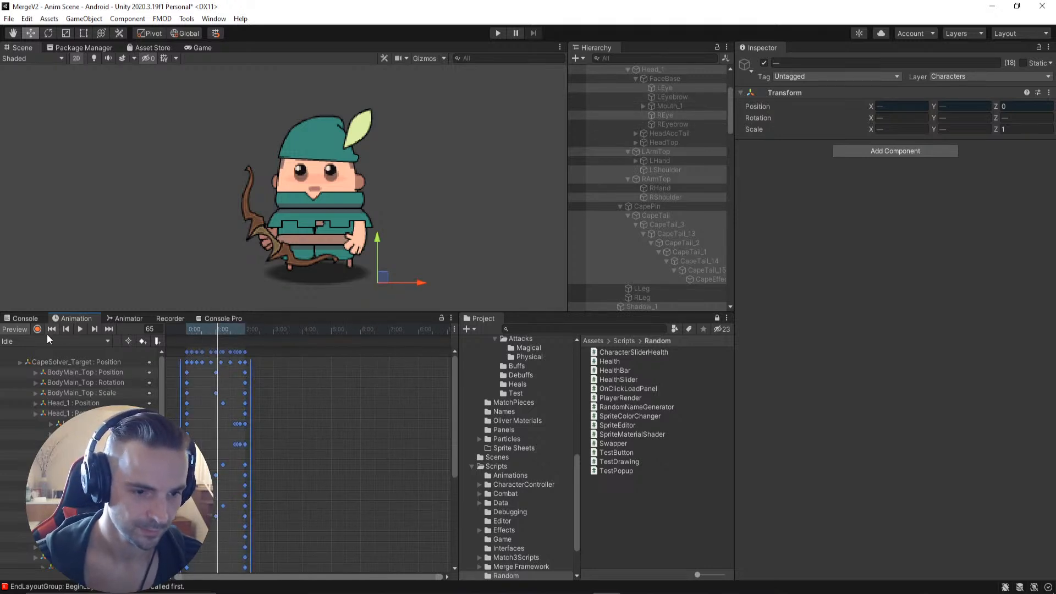
Step: Play TemplateCharacter's Idle clip with the character briefly activated to review it, leaving it deactivated and playback stopped
click(79, 329)
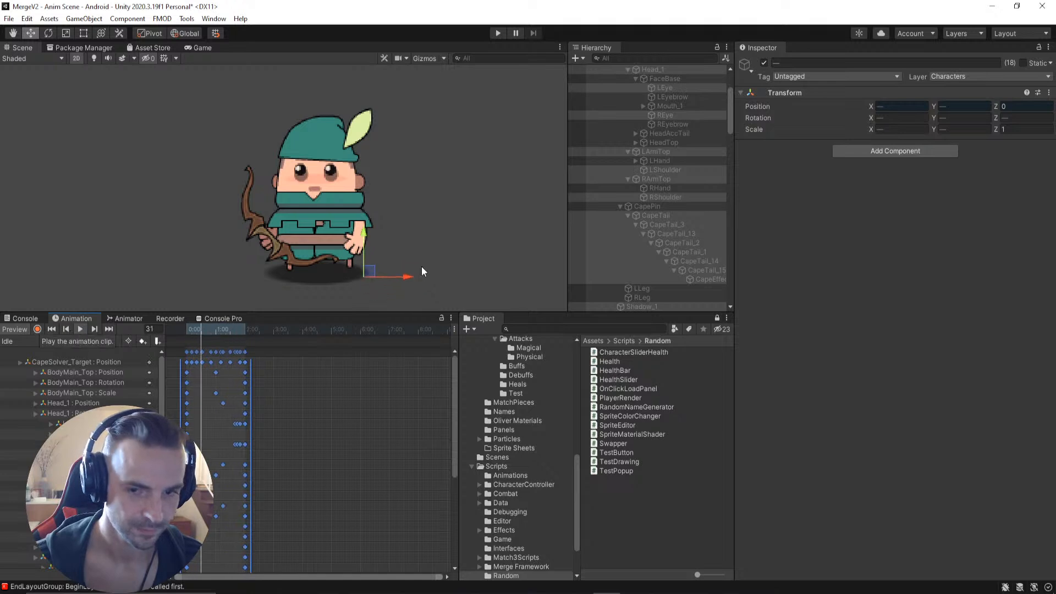
scroll(638, 137, up, 5)
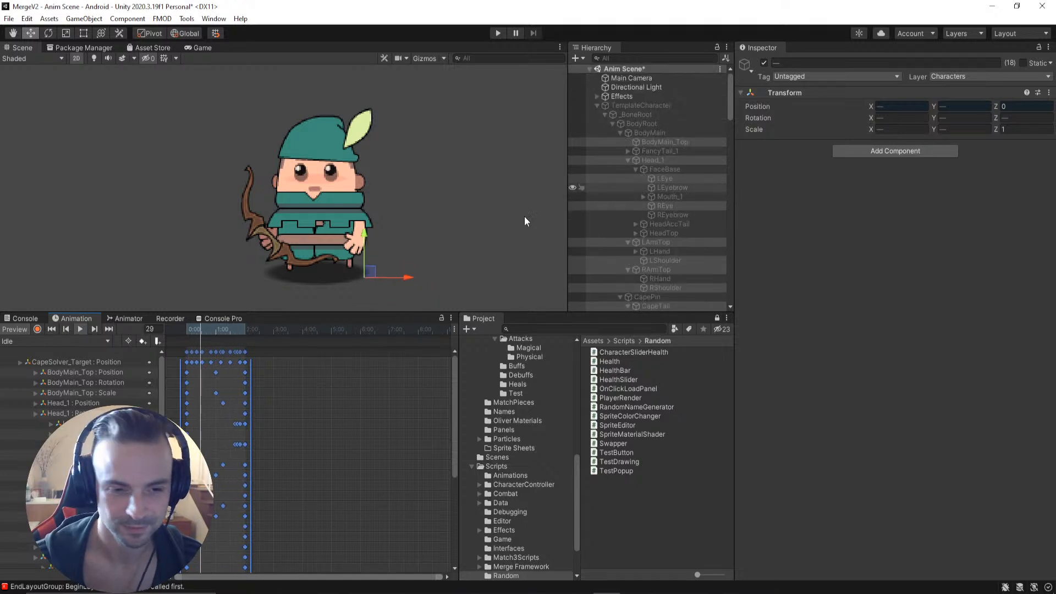
click(628, 105)
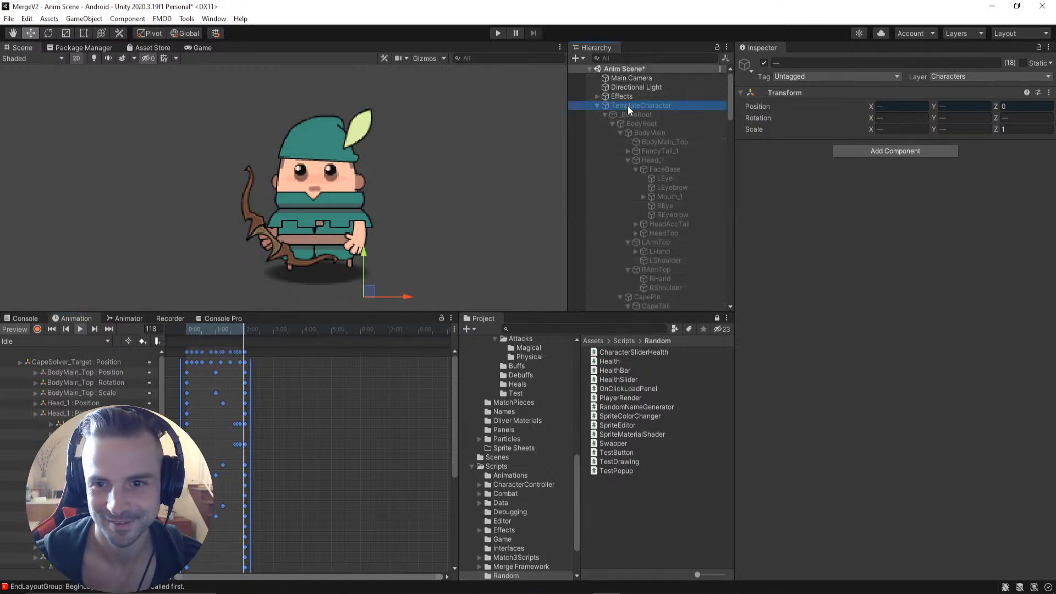
click(764, 63)
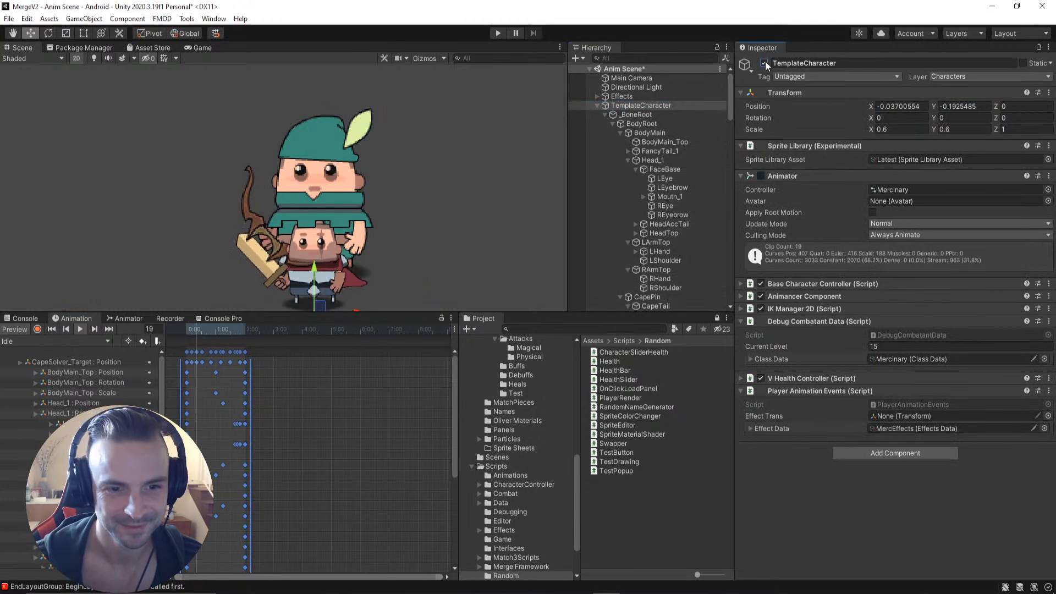
click(764, 63)
click(81, 329)
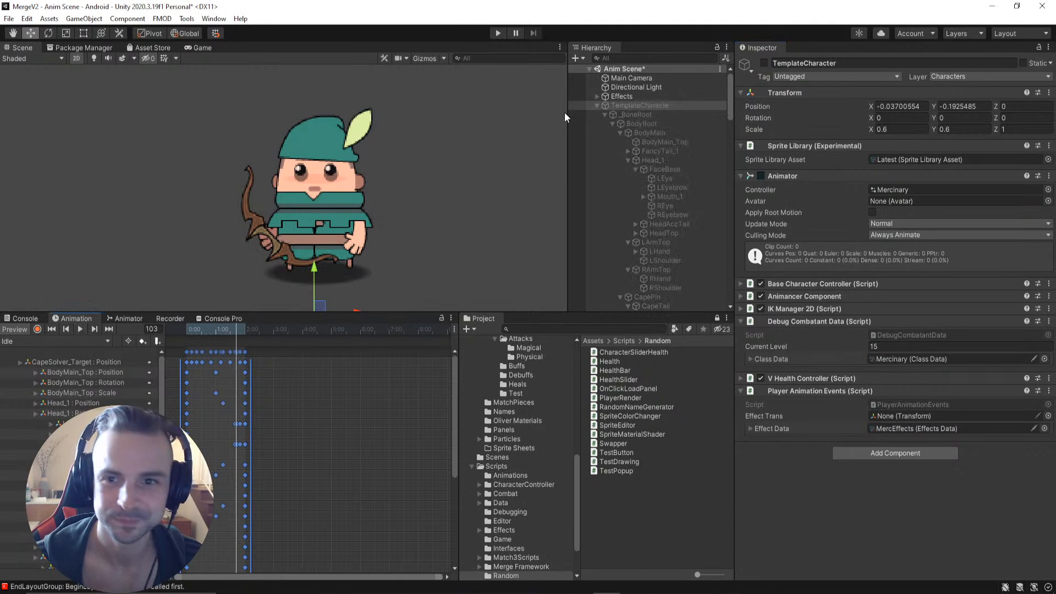
Step: Select Scout Variant, show the scene gizmos, and open its FocusStartToFin2 1 clip for editing
click(598, 106)
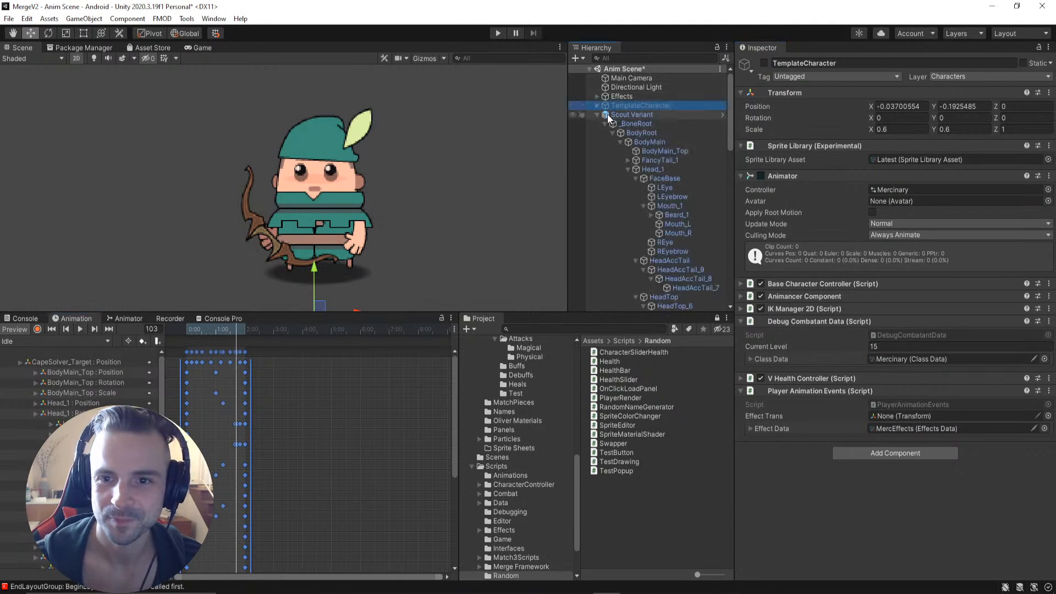
click(613, 114)
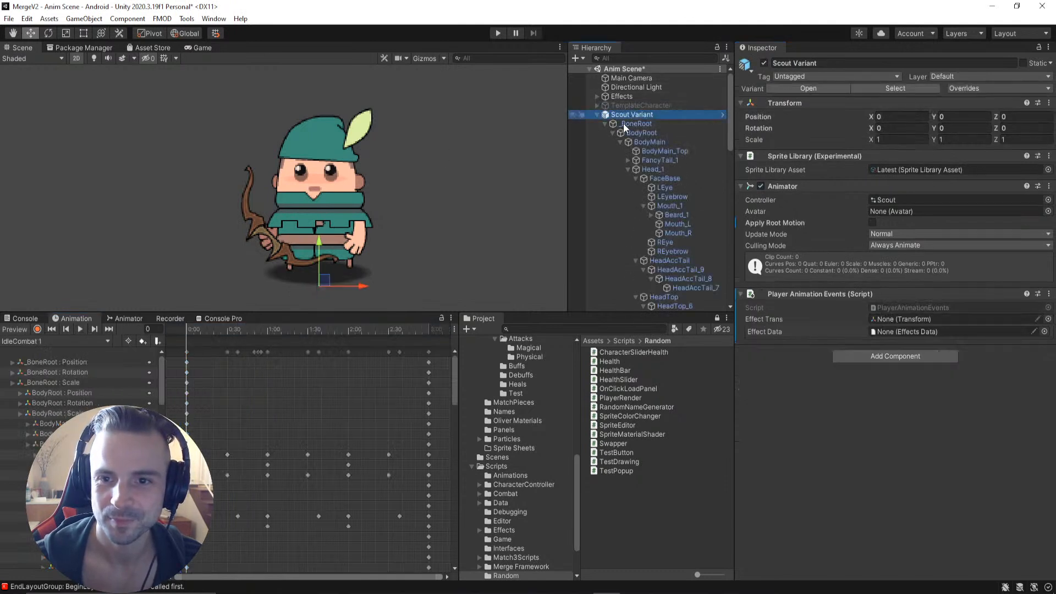
click(429, 59)
click(27, 342)
click(38, 377)
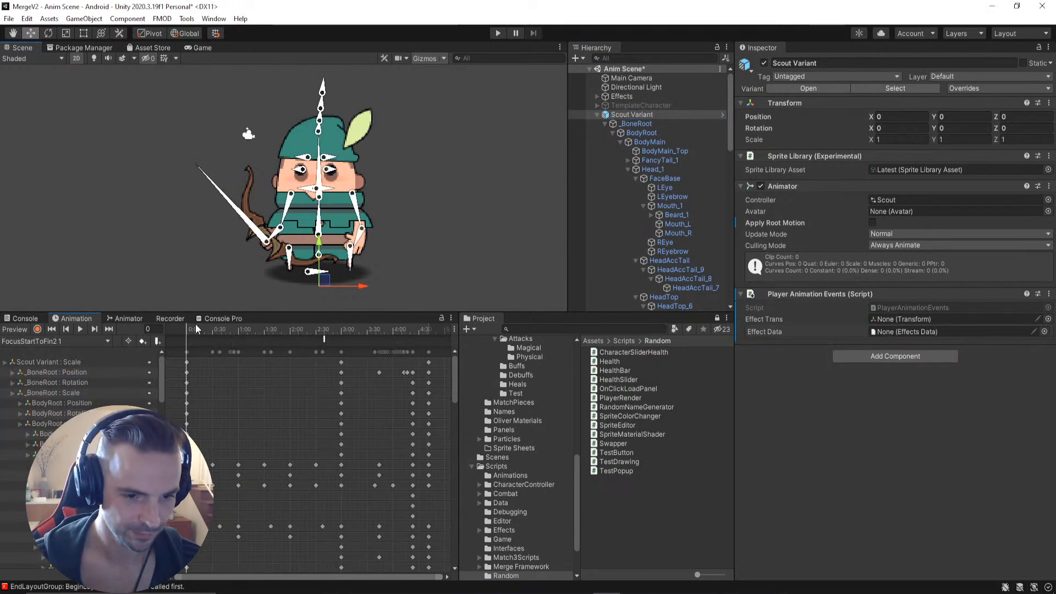
Step: Add keyframes at frame 60 of the FocusStartToFin2 1 clip for all properties keyed at 3:00
scroll(246, 407, down, 2)
drag(194, 329, 228, 375)
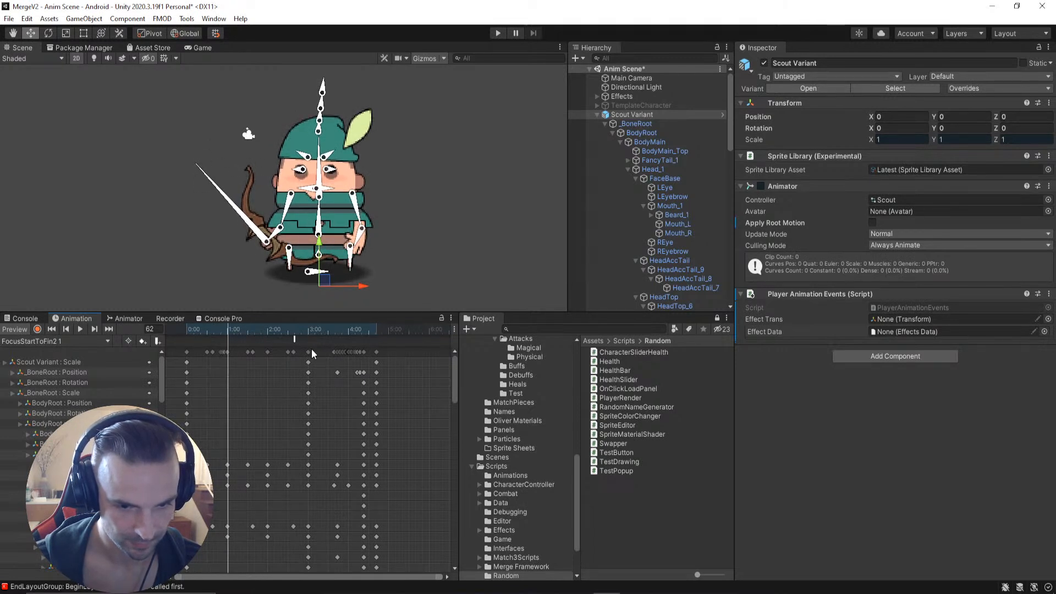
click(308, 352)
mouse_move(233, 331)
mouse_down()
mouse_move(216, 333)
mouse_move(227, 335)
mouse_up()
click(149, 328)
text(60)
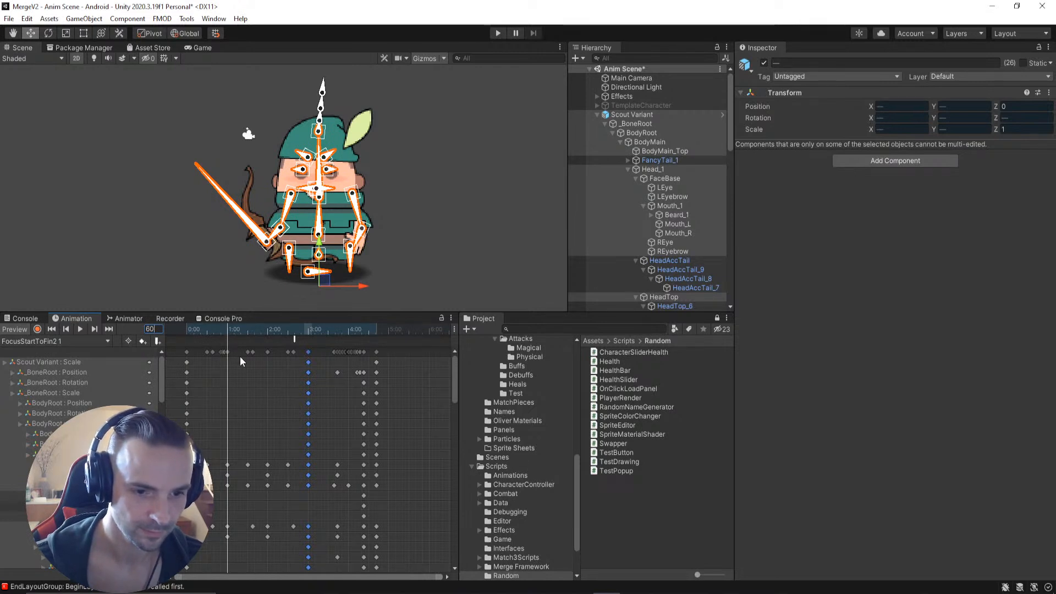
click(227, 367)
key(k)
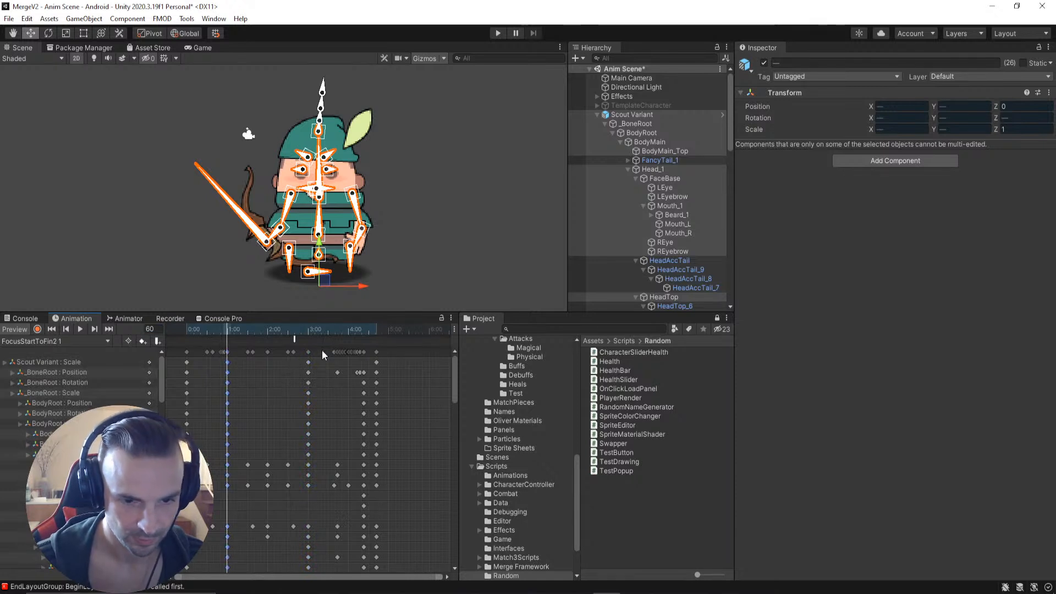
Step: Delete all keyframes after frame 60 up to and including those at 3:00
click(247, 352)
shift+click(308, 353)
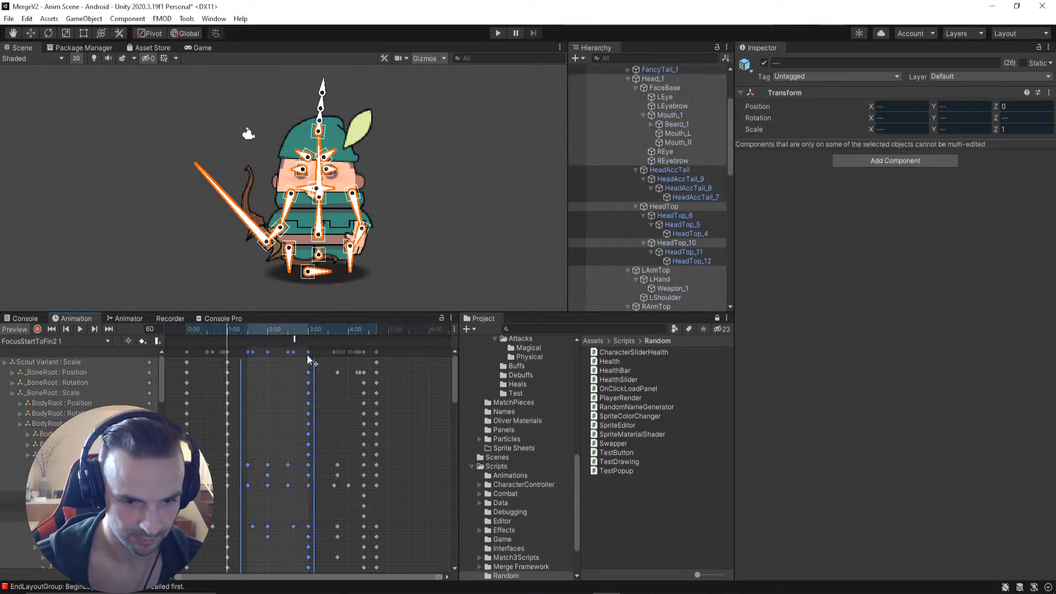
key(Delete)
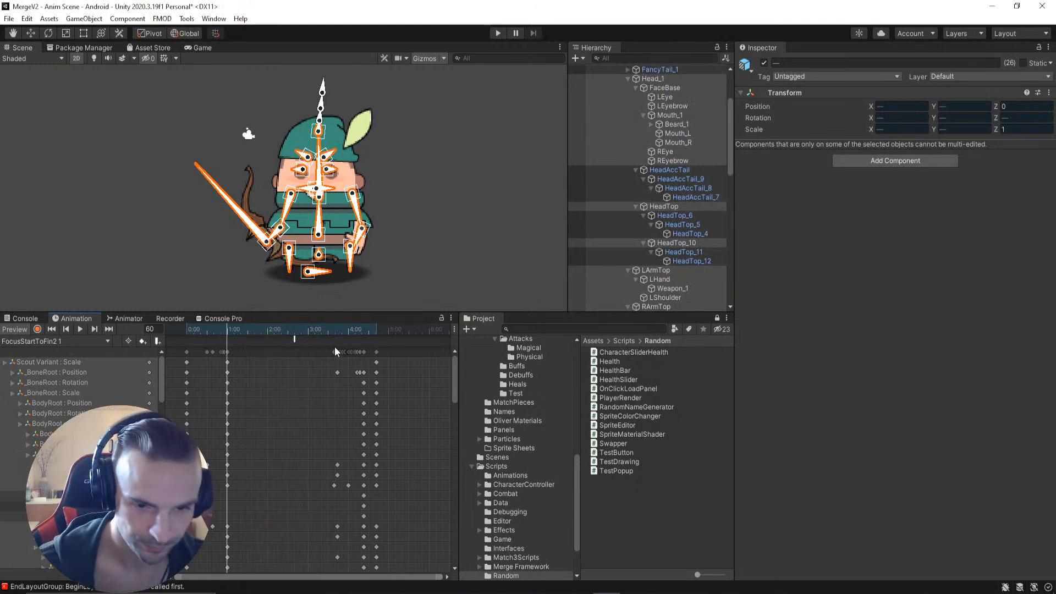
Step: Move all attack keyframes, from frame 219 to the clip's end, earlier so they run from about 1:15 to 2:18
scroll(341, 363, up, 5)
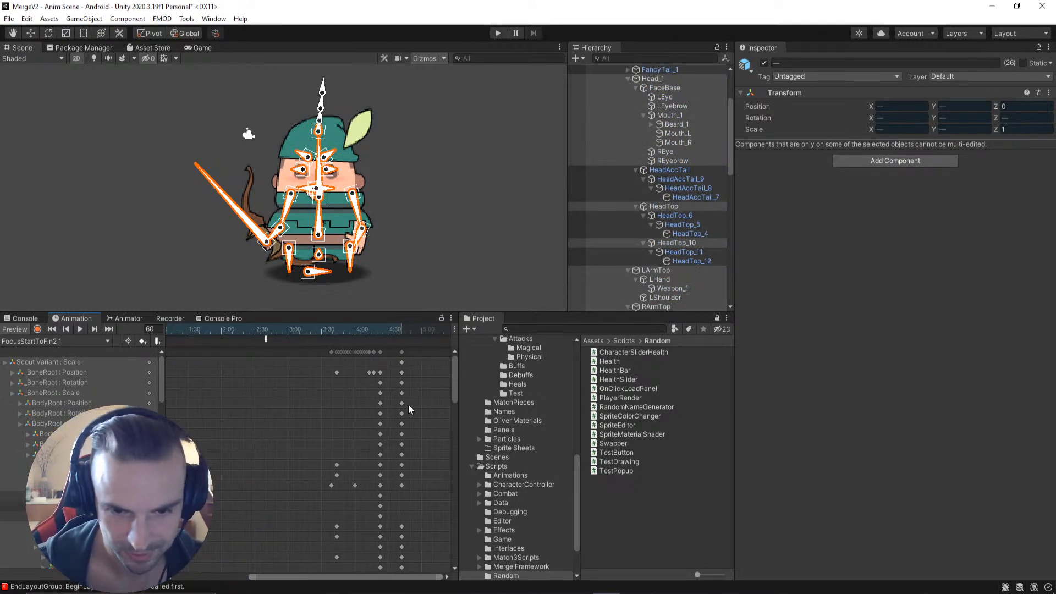
scroll(358, 425, down, 5)
drag(295, 577, 248, 583)
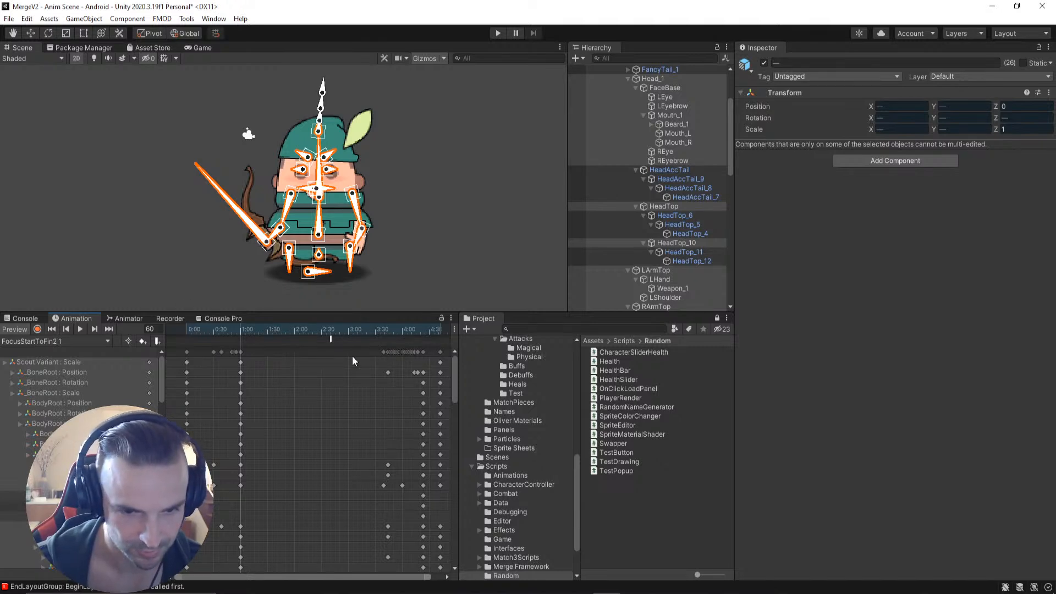
click(440, 352)
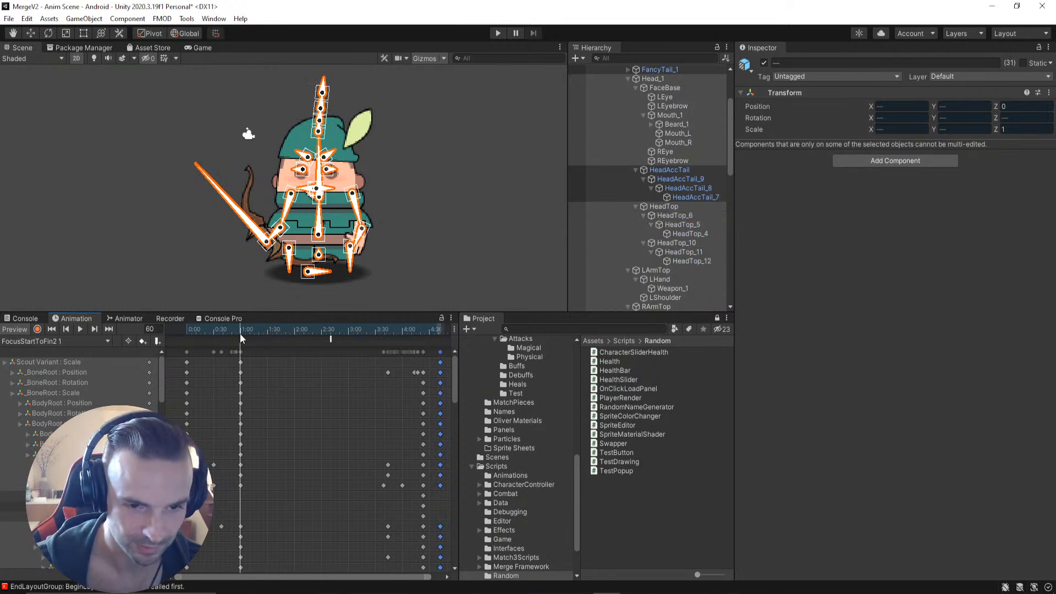
drag(245, 329, 384, 335)
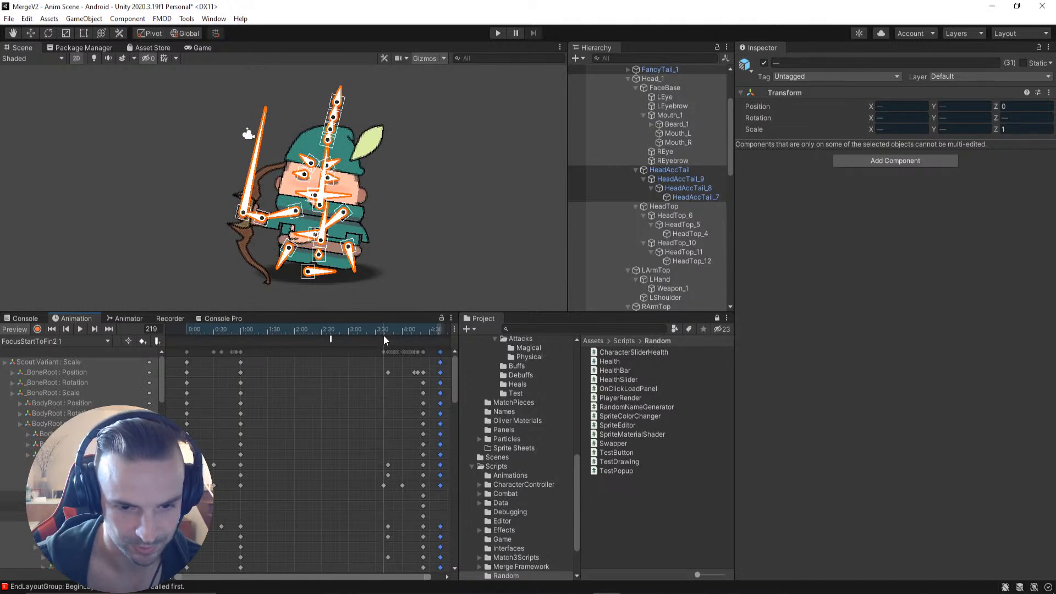
click(241, 352)
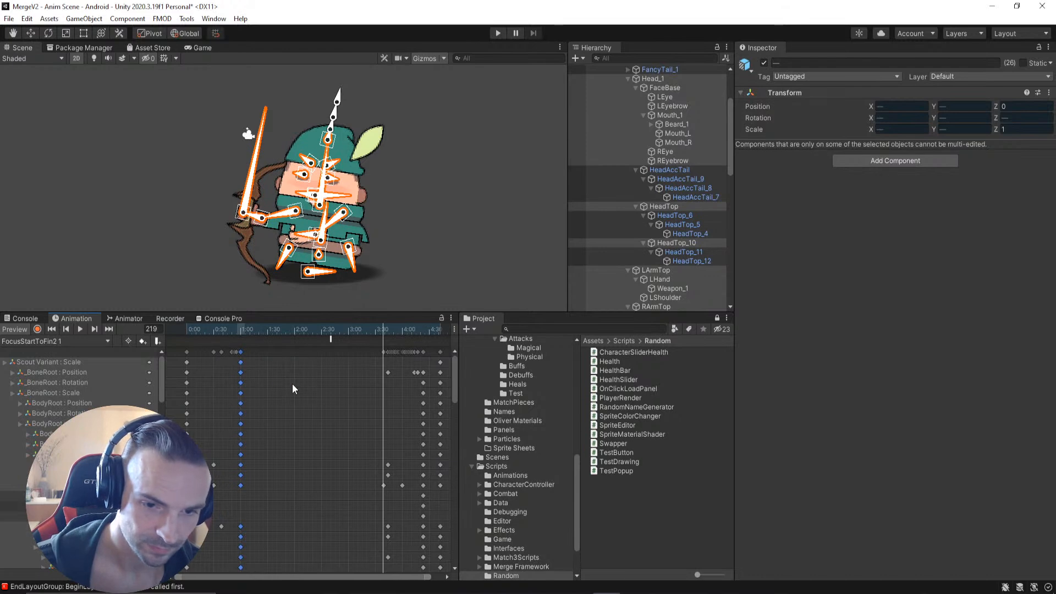
click(383, 351)
drag(440, 350, 279, 374)
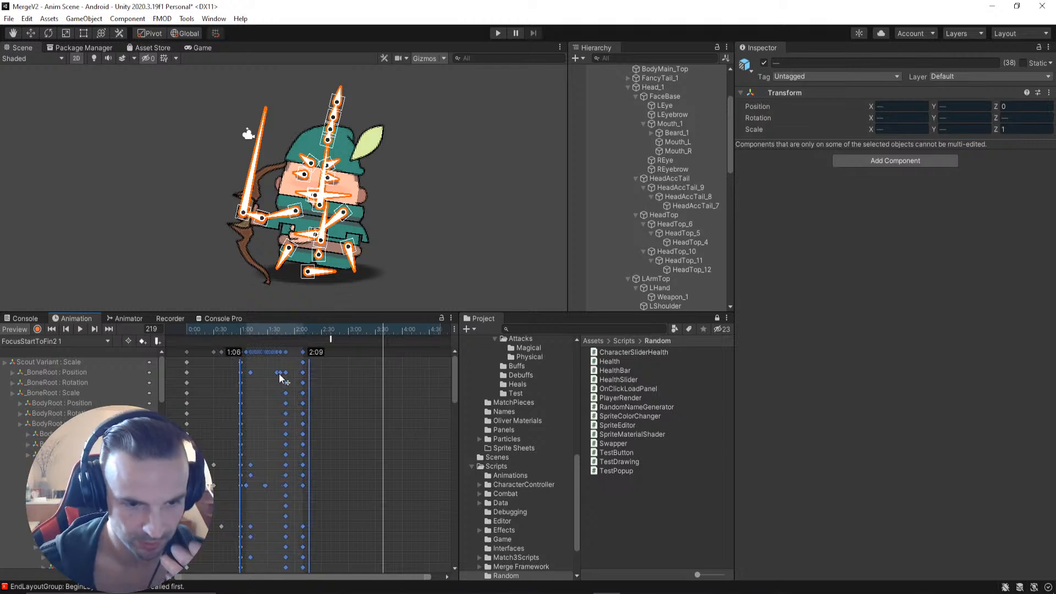
mouse_move(280, 378)
mouse_down()
mouse_move(328, 383)
mouse_move(287, 388)
mouse_up()
Step: Shift all keyframes from frame 109 to the clip's end later so the last one lands at 2:24
mouse_move(275, 329)
mouse_down()
mouse_move(260, 326)
mouse_move(295, 332)
mouse_move(264, 336)
mouse_move(285, 338)
mouse_up()
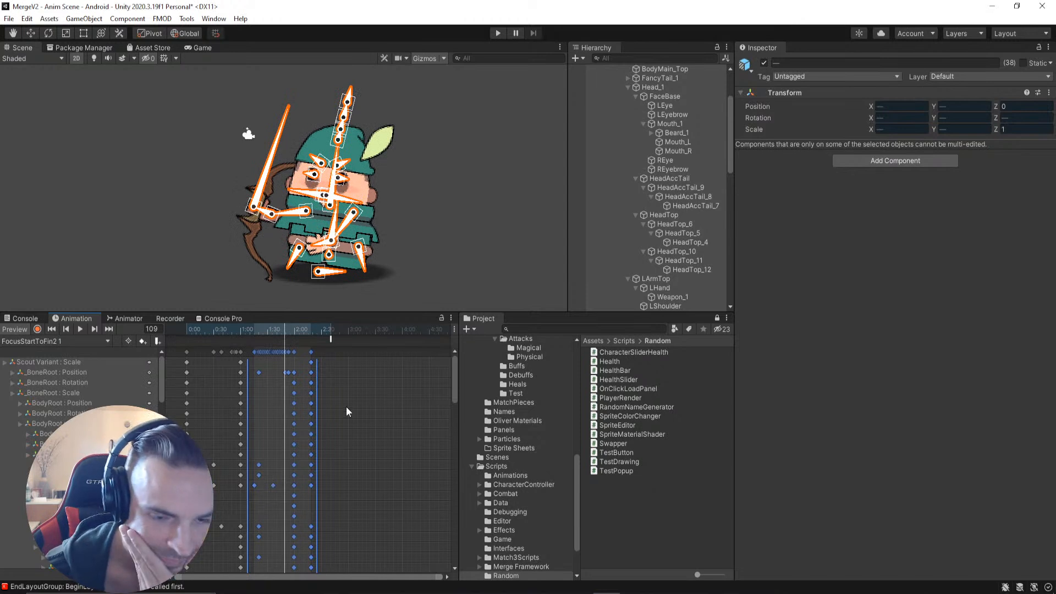
click(380, 400)
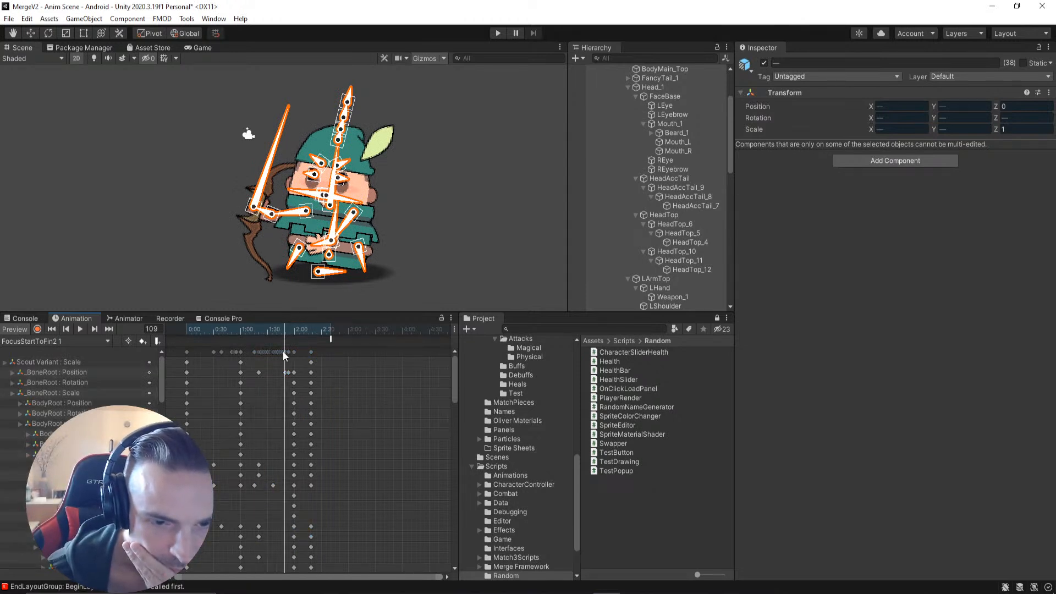
click(284, 352)
scroll(277, 389, up, 5)
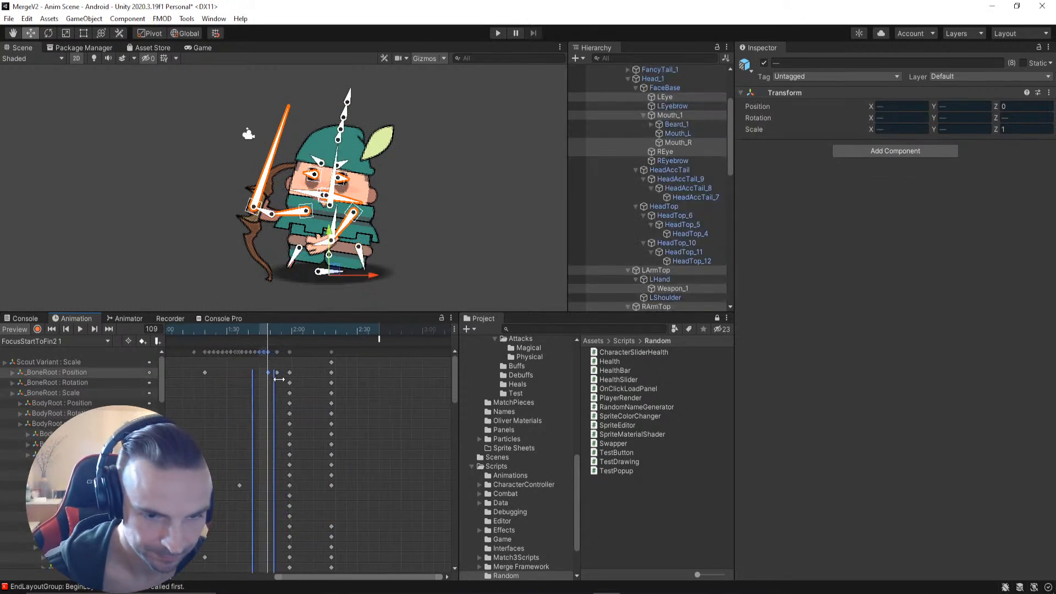
drag(265, 352, 351, 350)
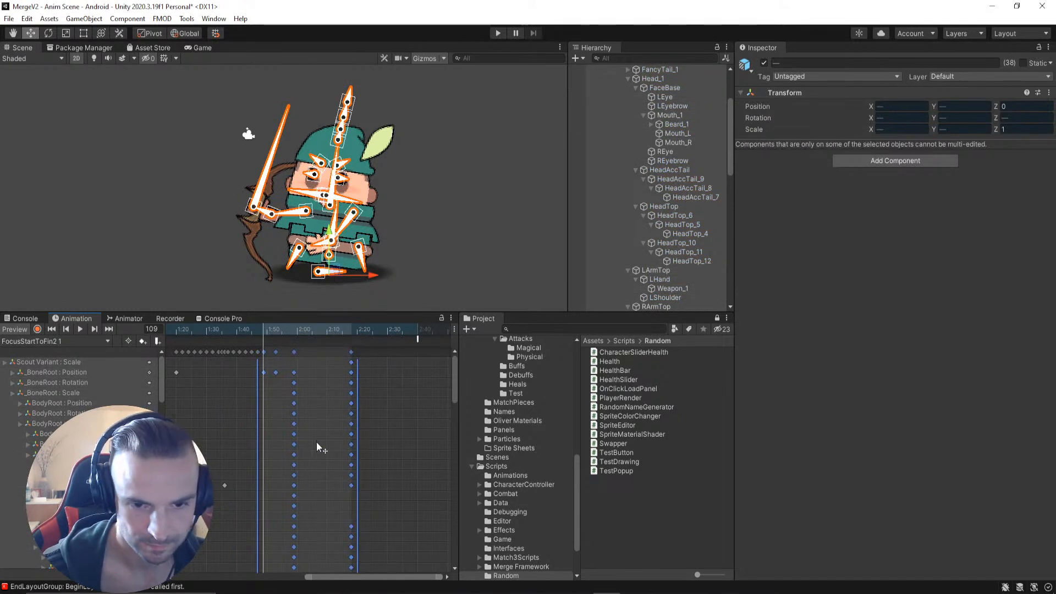
drag(316, 441, 365, 461)
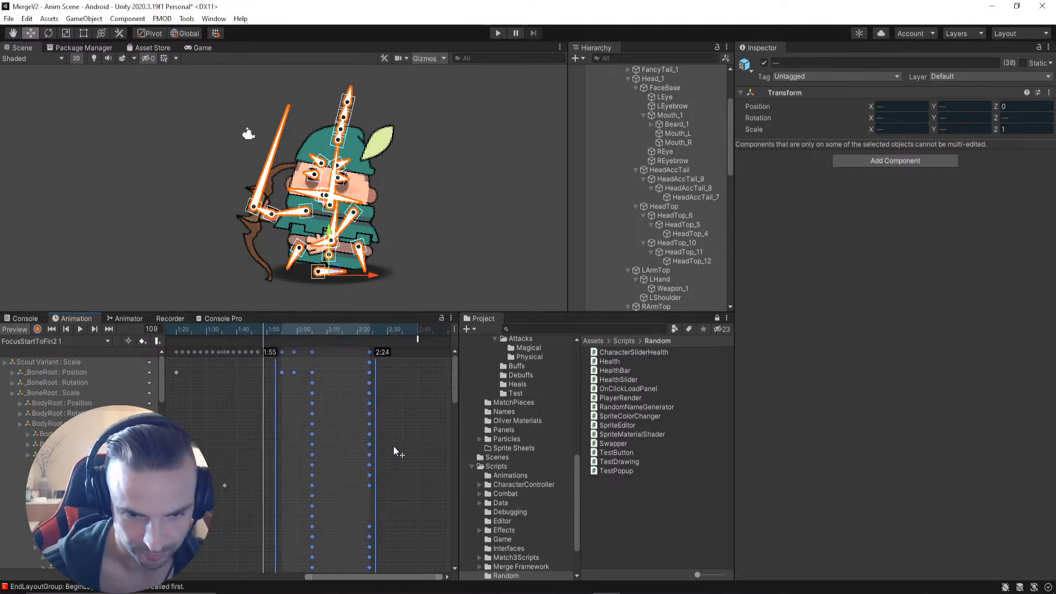
Step: Try moving the selected closing keyframes later so the clip ends at about 3:00, and scrub back to frame 105
scroll(380, 446, down, 3)
scroll(427, 429, down, 2)
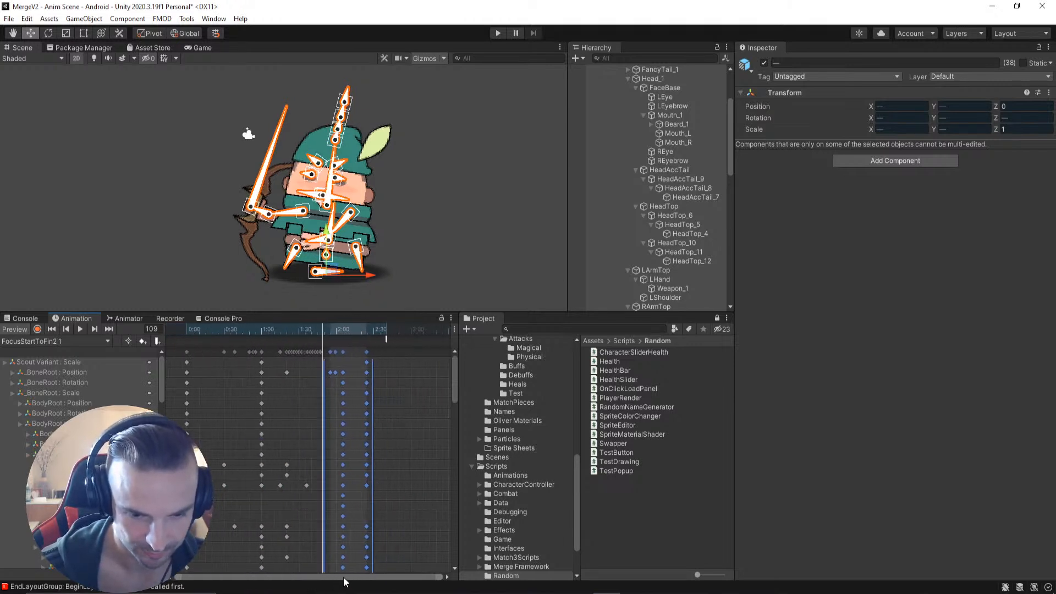
scroll(403, 470, down, 1)
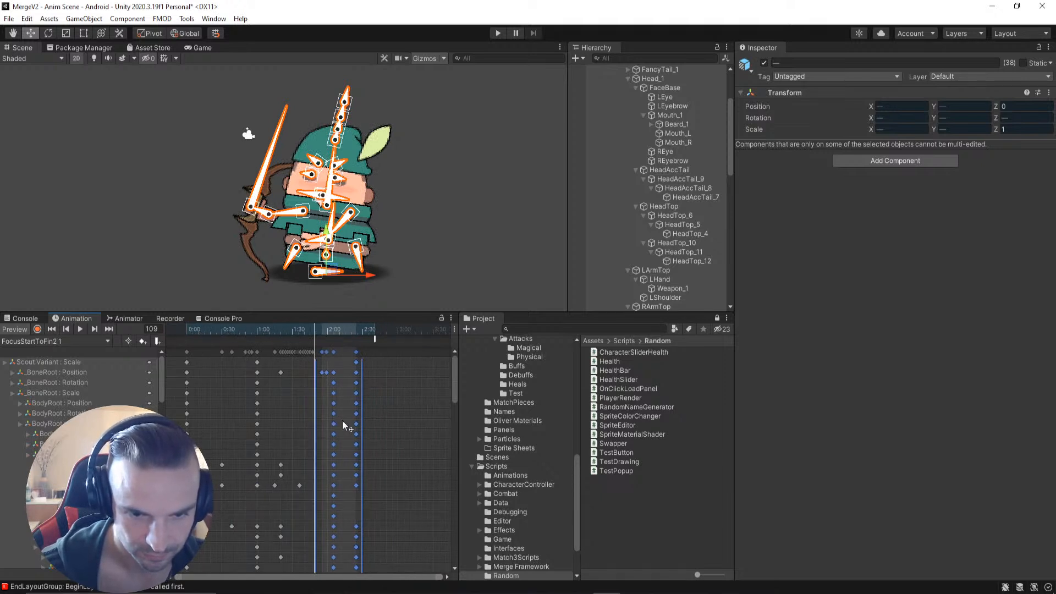
drag(343, 421, 385, 421)
click(316, 329)
drag(317, 329, 309, 381)
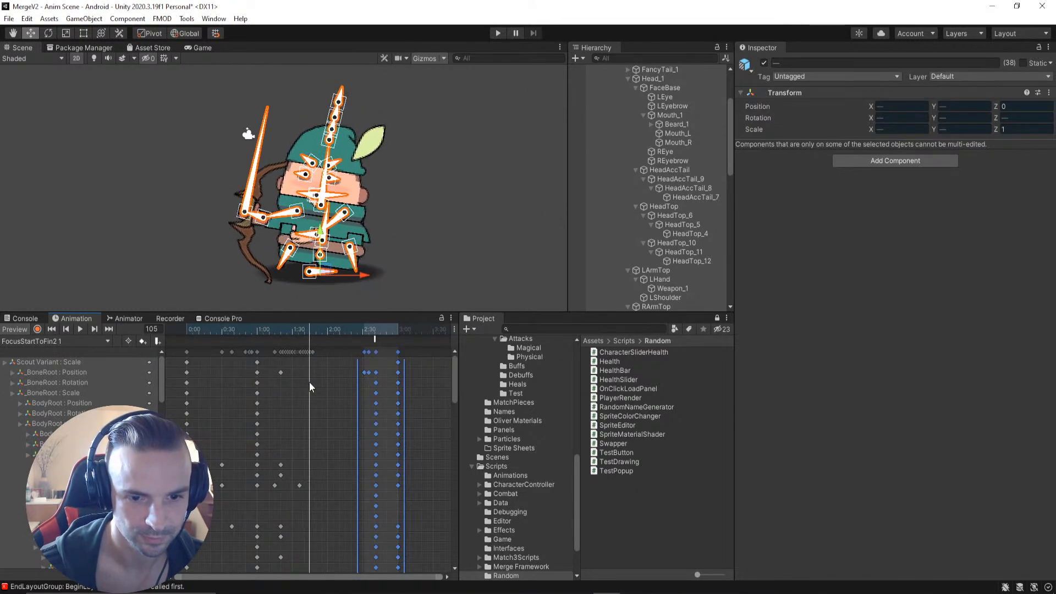
Step: Scrub between frames 60 and 80 to examine the transition from the idle pose into the attack
drag(376, 352, 256, 346)
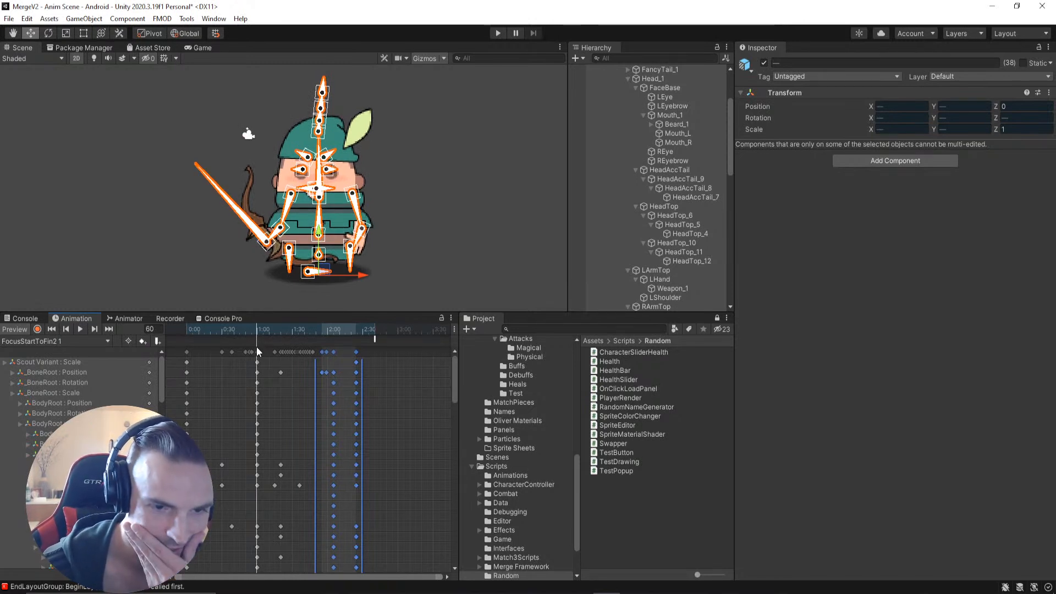
drag(256, 347, 286, 350)
drag(283, 352, 281, 353)
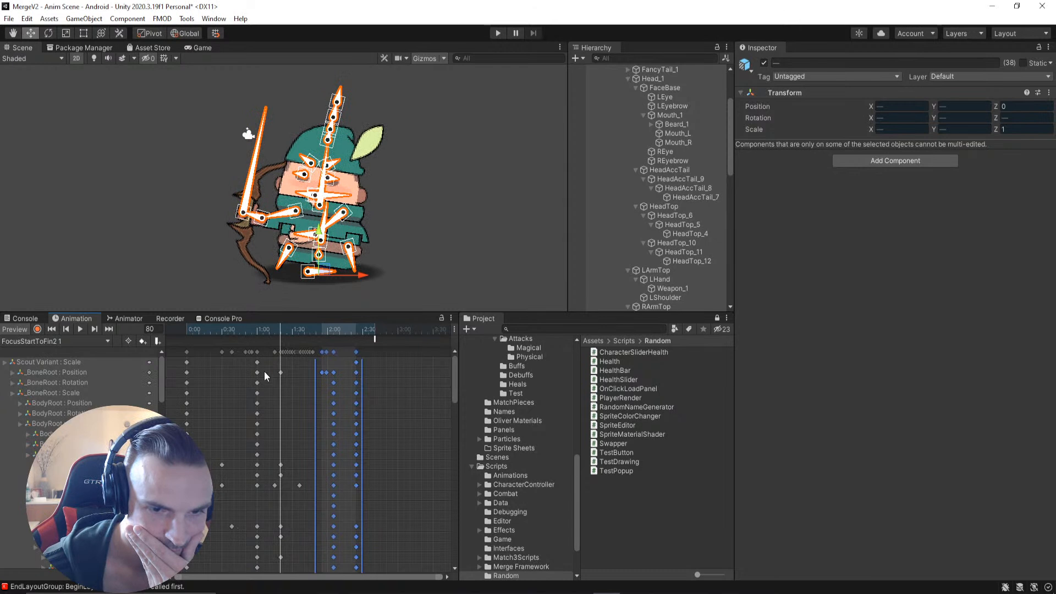
Step: Compress the opening keyframes between 0:00 and 1:00 so they end at 0:18, and play the clip
click(258, 351)
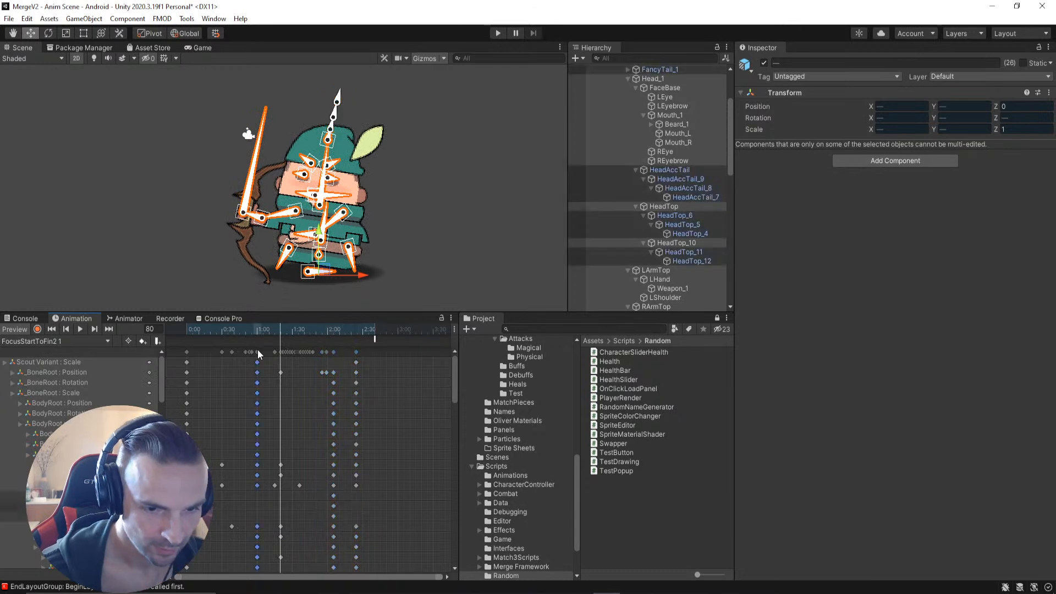
shift+click(187, 352)
drag(263, 437, 214, 444)
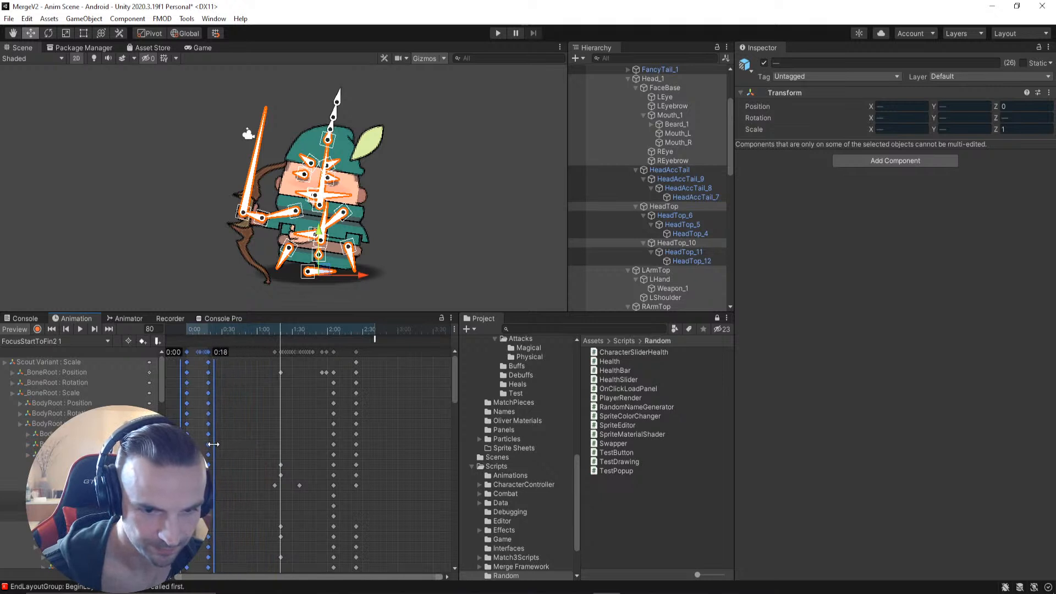
click(80, 329)
Step: Move all keyframes from the start of the attack to the clip's end earlier so the attack begins at about 0:55
click(251, 350)
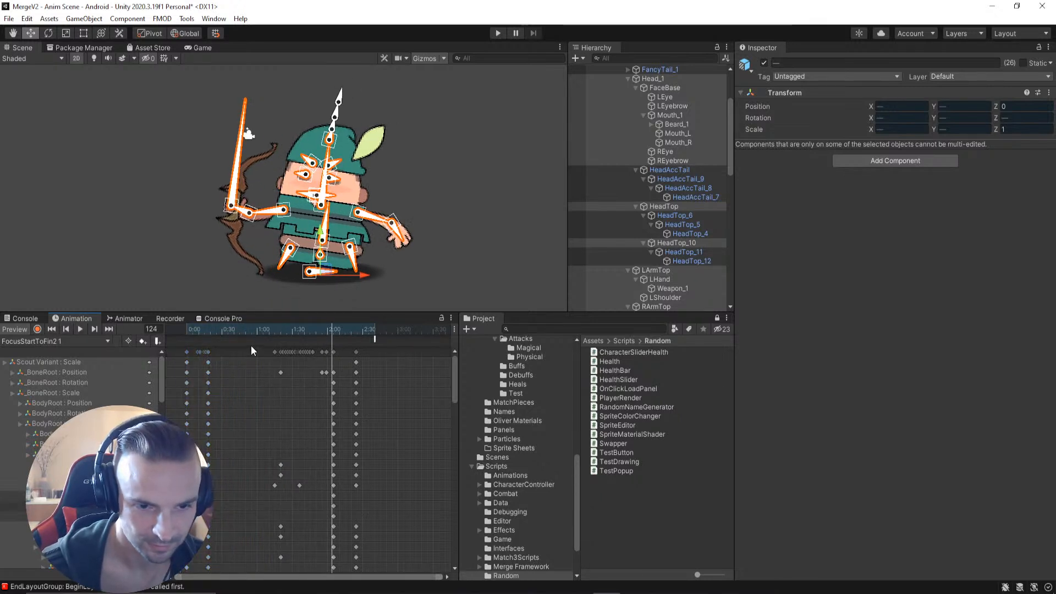
click(275, 352)
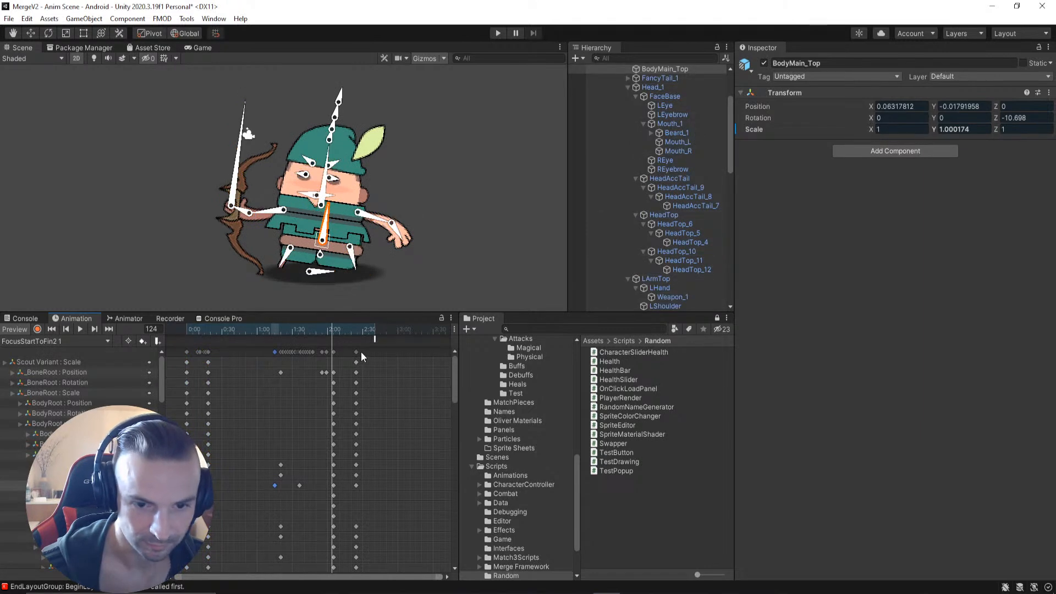
drag(355, 351, 280, 329)
click(271, 328)
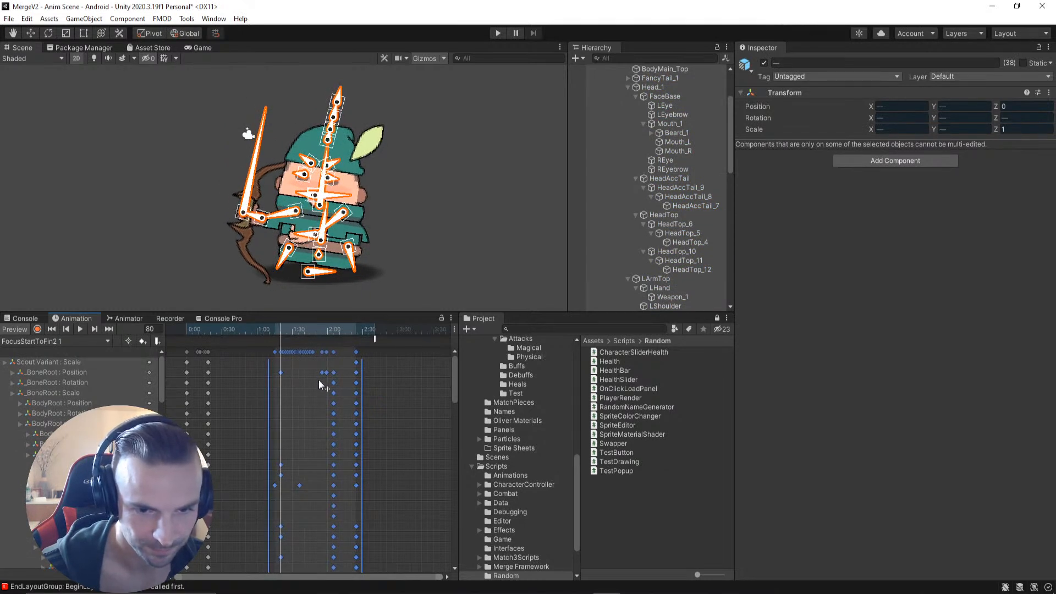
drag(318, 382, 296, 384)
Step: Move the closing keyframes later so the last one lands at about 3:14, leaving room after the attack
drag(348, 329, 403, 397)
click(320, 359)
click(309, 399)
Step: Stretch the attack keyframes from 1:00 onward so the last of them lands at about 2:00
click(252, 351)
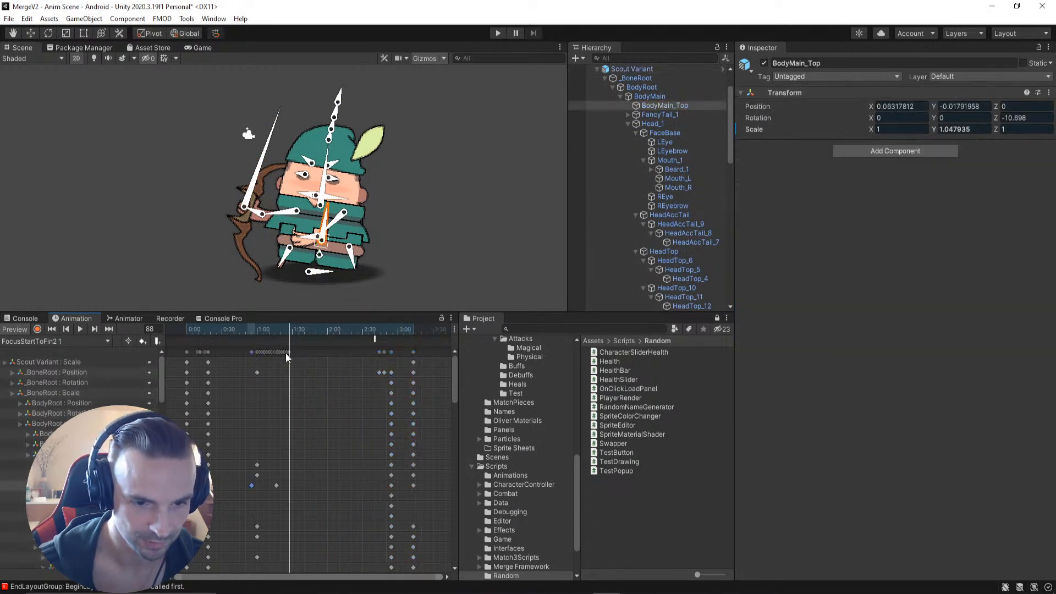
shift+click(290, 352)
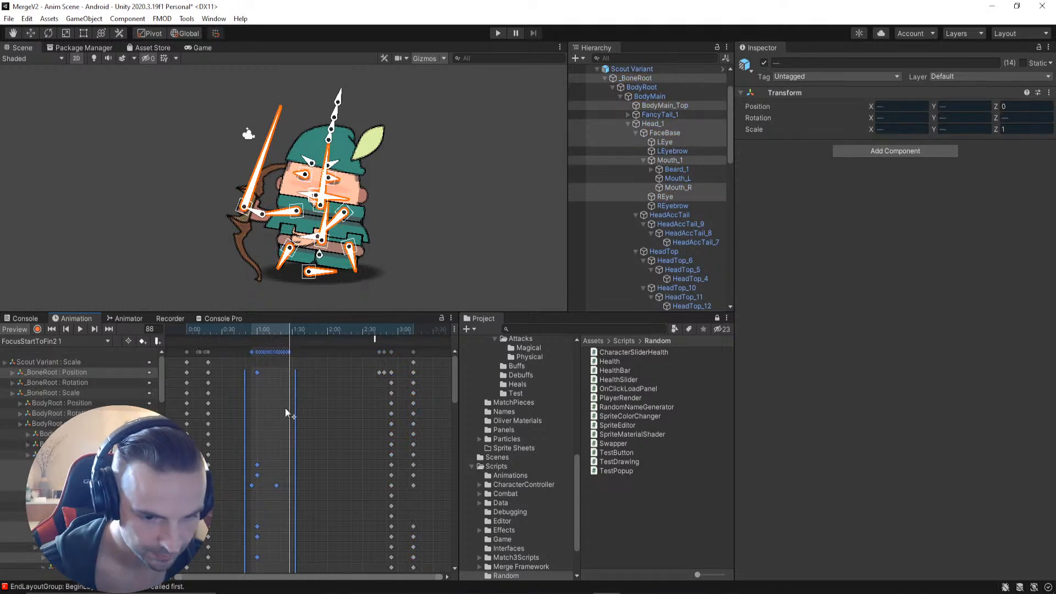
click(337, 378)
drag(242, 333, 256, 333)
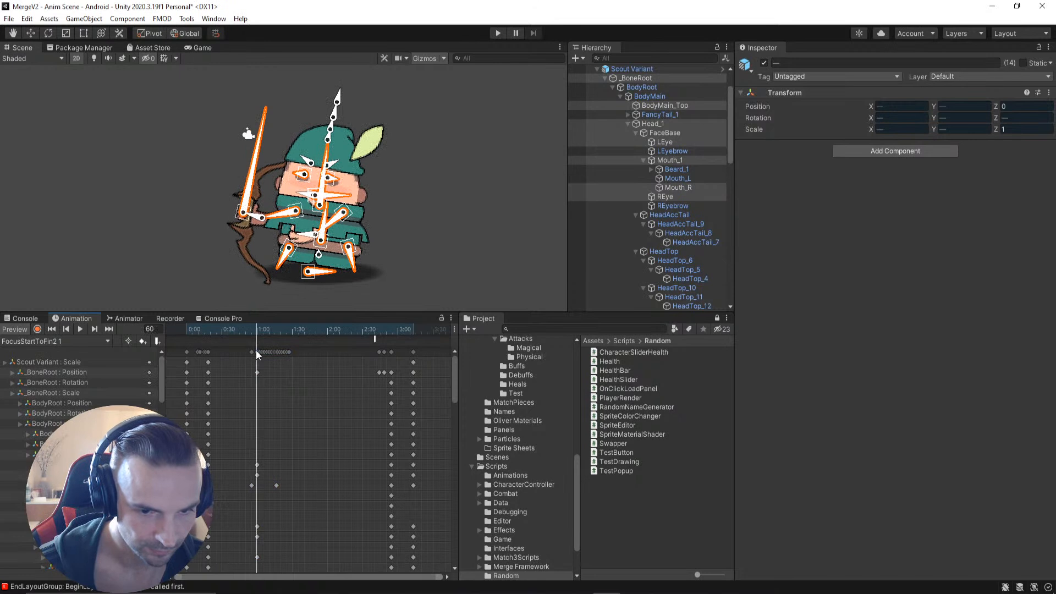
click(257, 351)
shift+click(288, 351)
drag(290, 397, 325, 396)
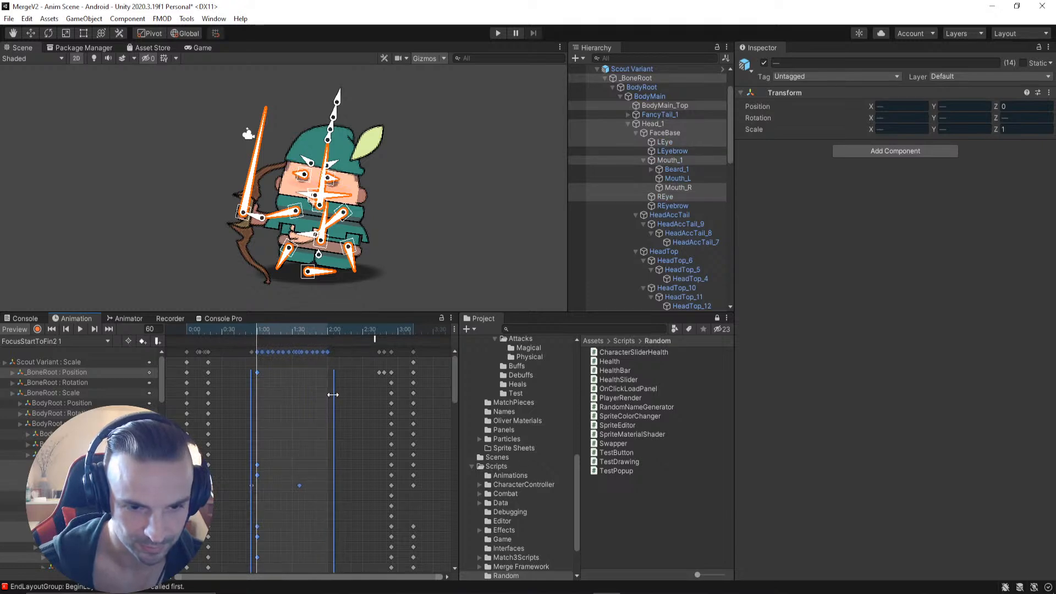
Step: Move the closing keyframes earlier so the clip ends at about 2:35, and play it back
drag(246, 329, 336, 398)
click(370, 387)
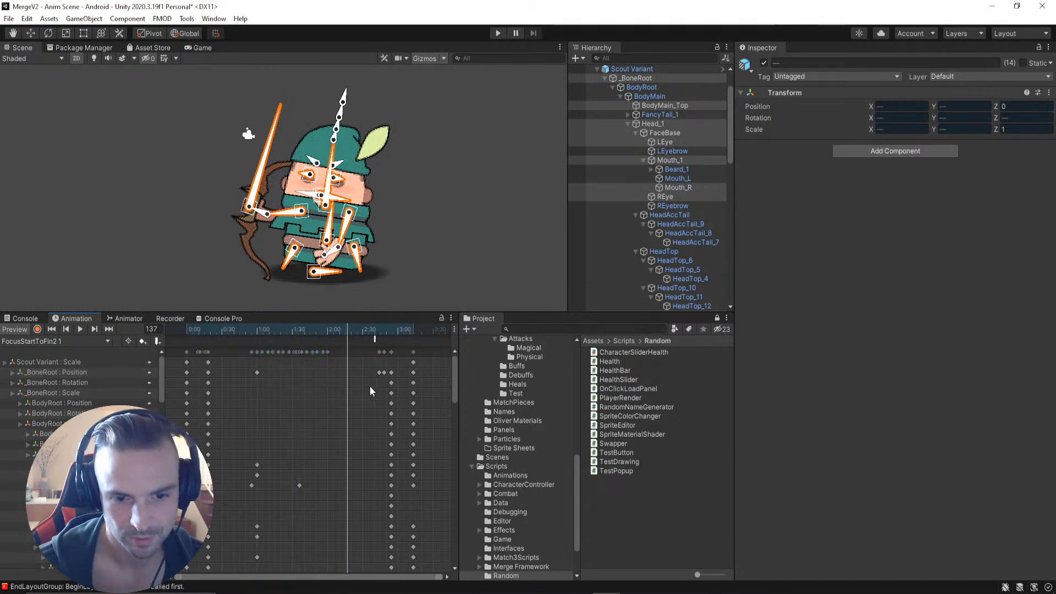
click(380, 351)
shift+click(414, 352)
drag(383, 390, 352, 396)
click(400, 389)
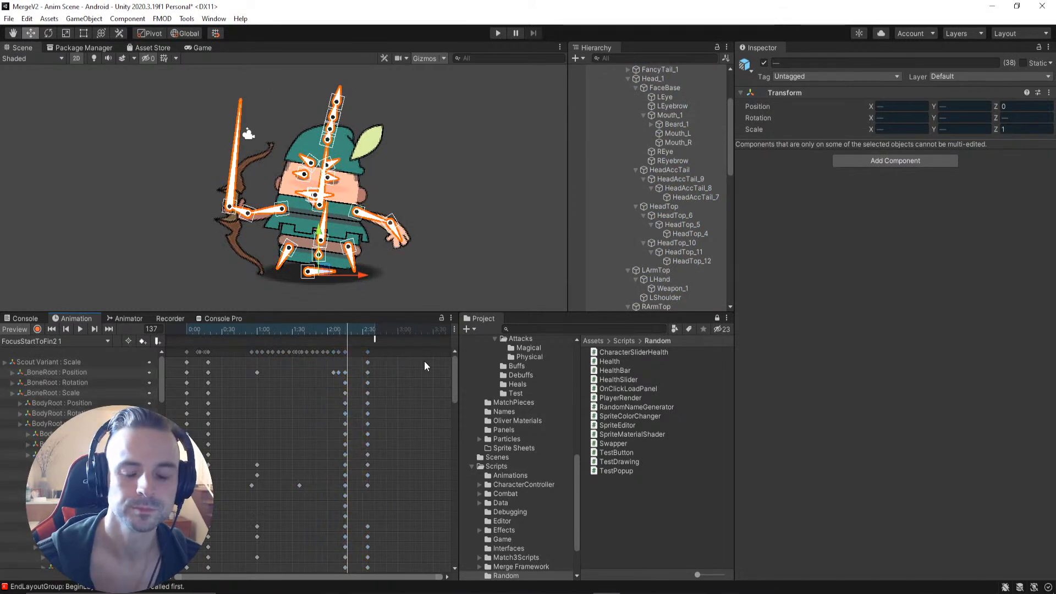
drag(339, 327, 160, 333)
click(82, 328)
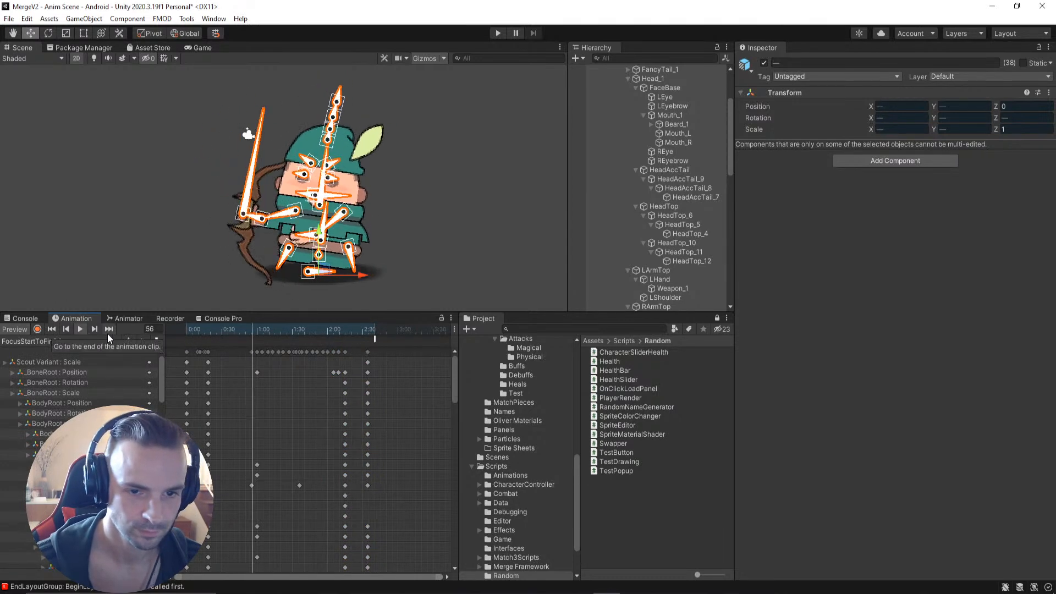
click(454, 244)
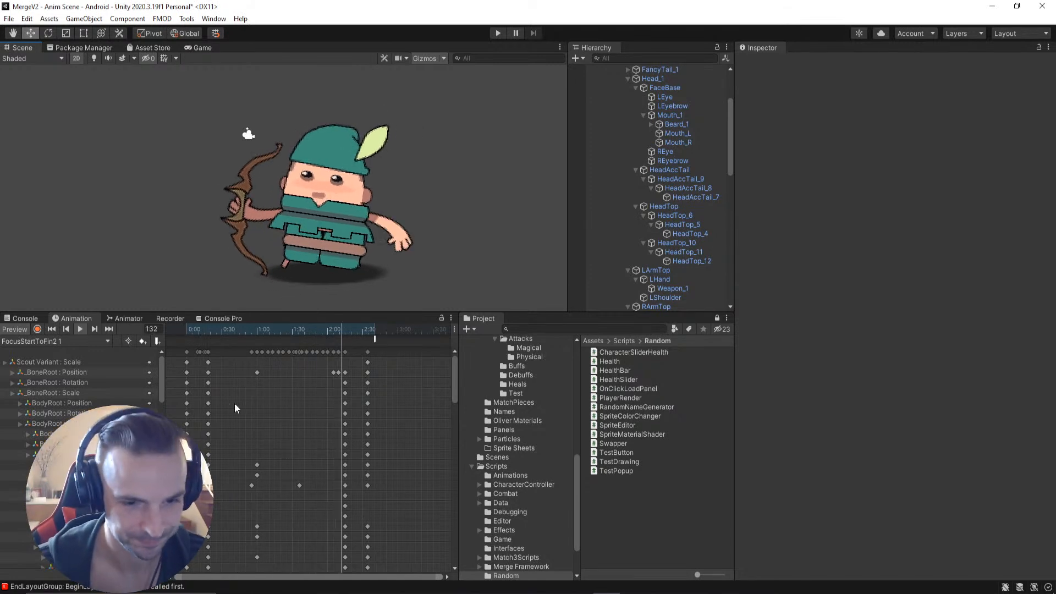
Step: Replace the _BoneRoot position keyframe near 2:05 with a copy of its 1:00 keyframe at frame 120, and play the result
click(85, 373)
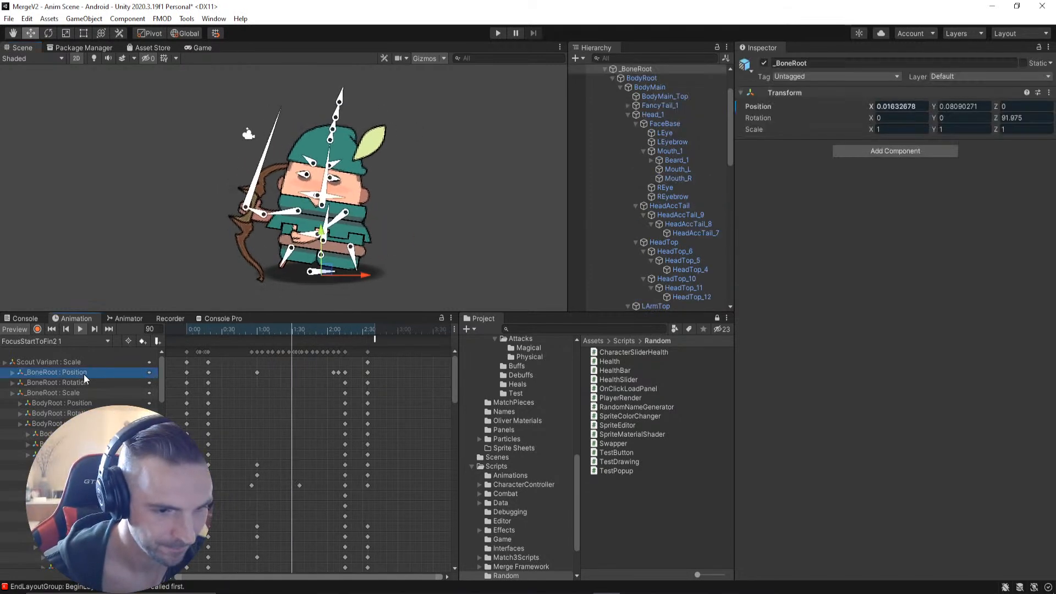
click(334, 373)
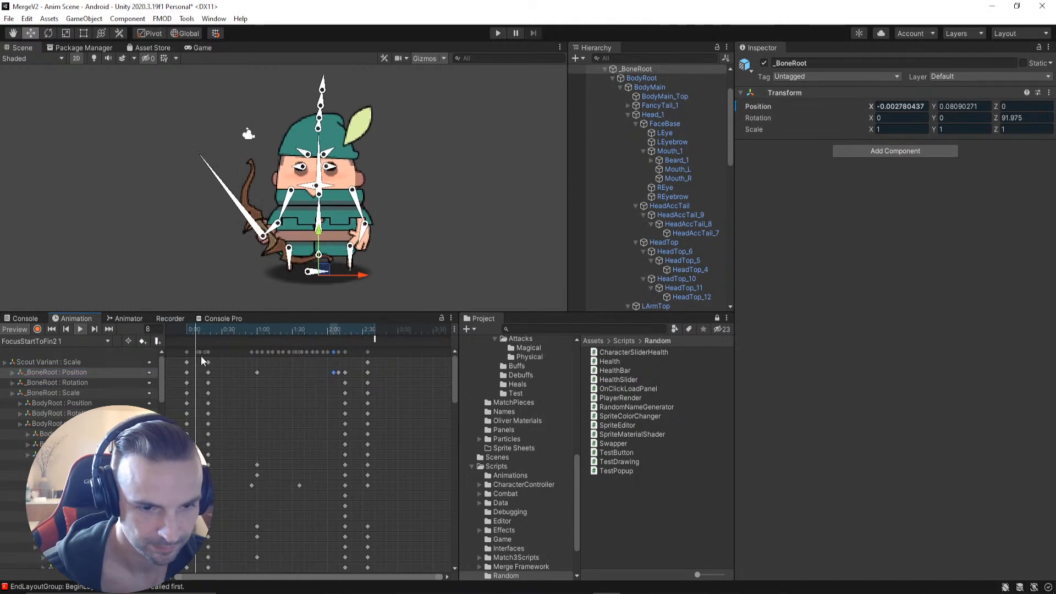
click(78, 329)
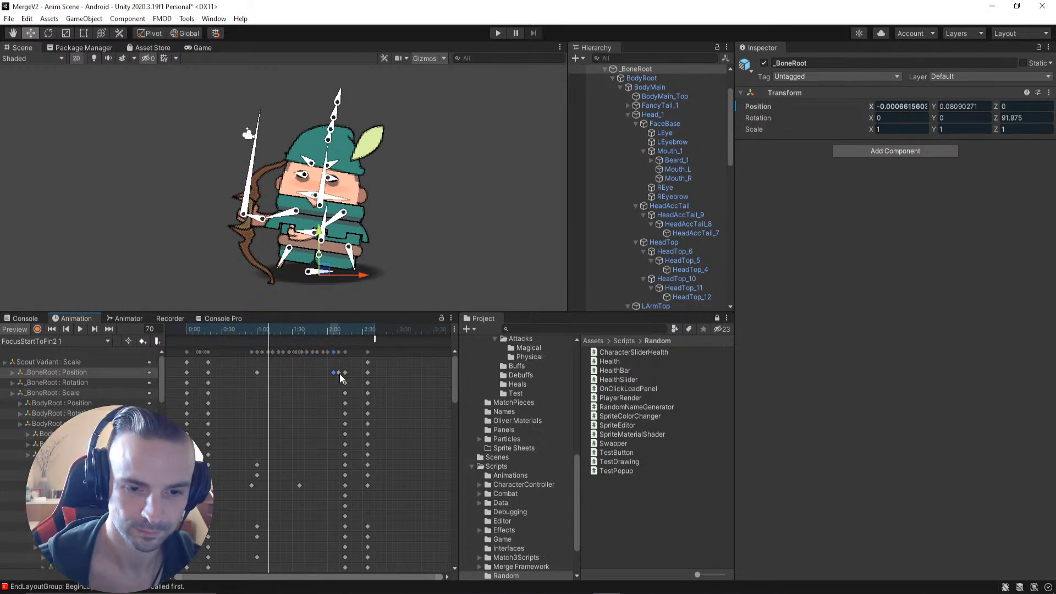
drag(269, 327, 327, 339)
click(257, 372)
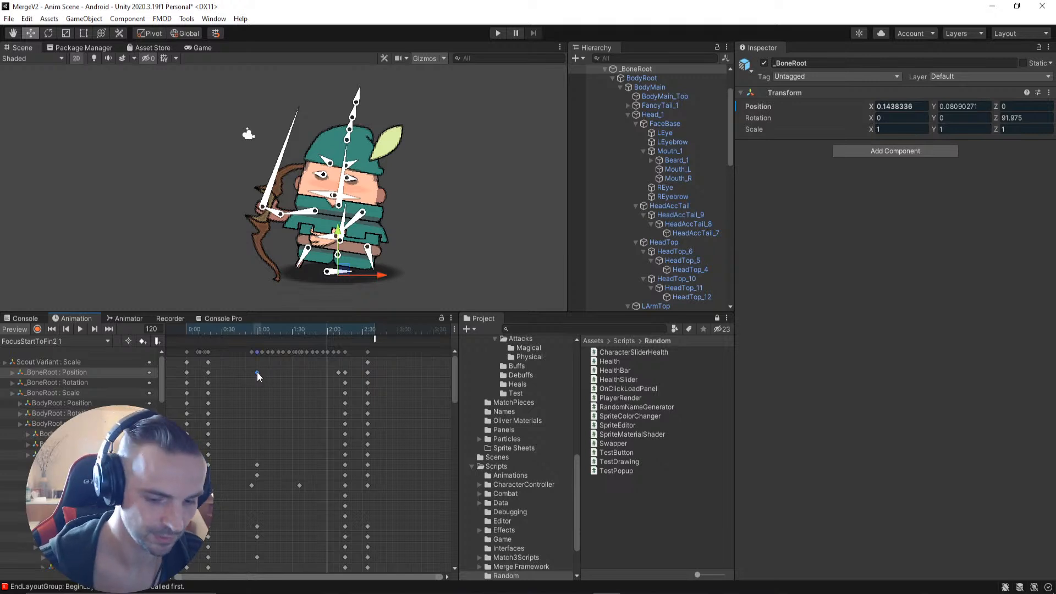
key(ctrl+c)
key(ctrl+v)
drag(304, 328, 195, 355)
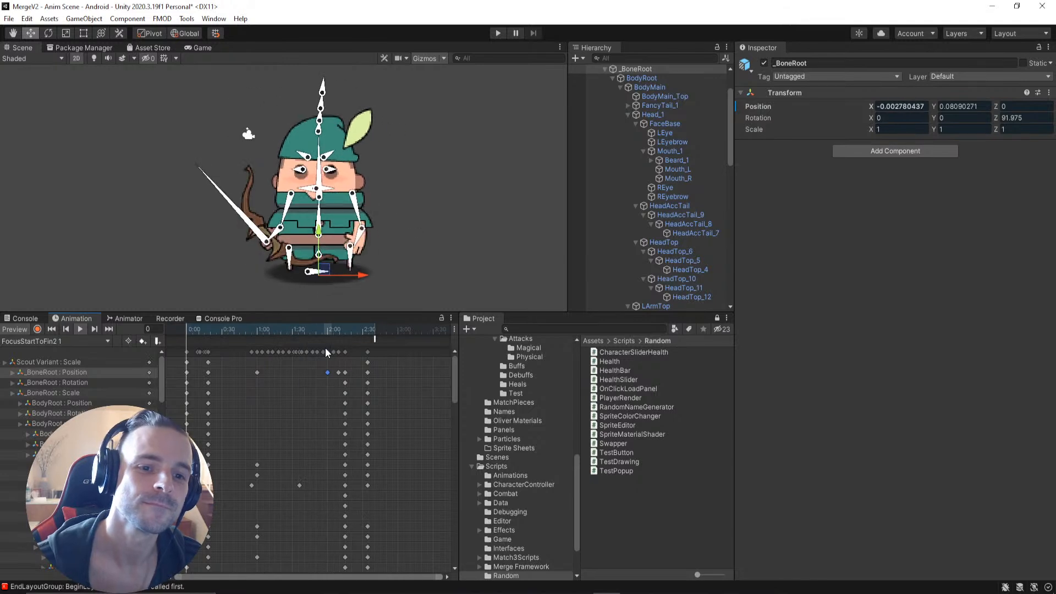
click(441, 260)
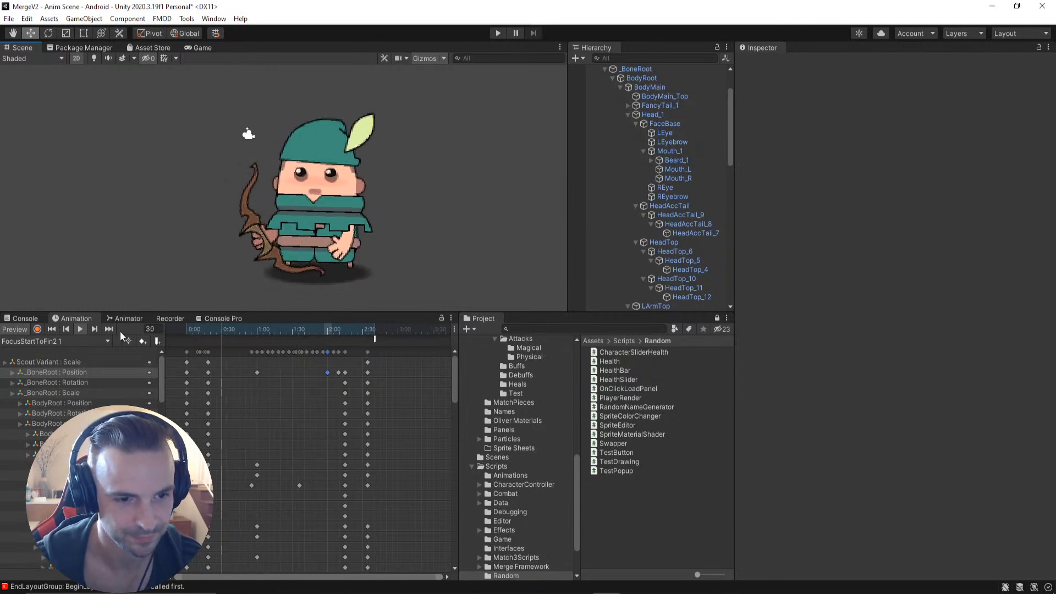
Step: Enable keyframe recording and scrub through the opening and around frames 60 to 67 to examine the attack pose
drag(187, 335, 327, 418)
click(37, 329)
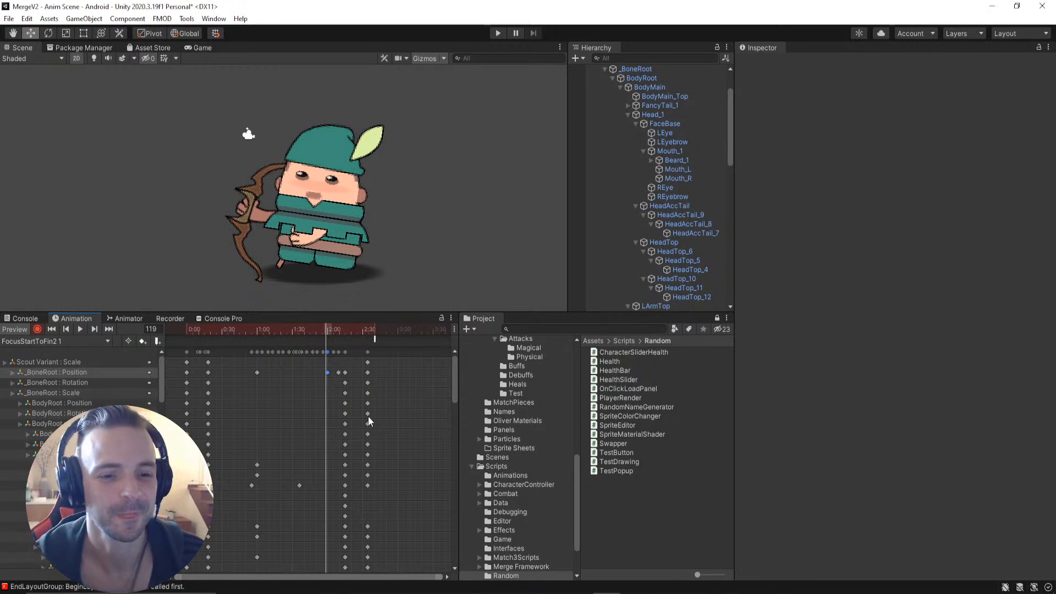
click(319, 333)
drag(317, 332, 167, 391)
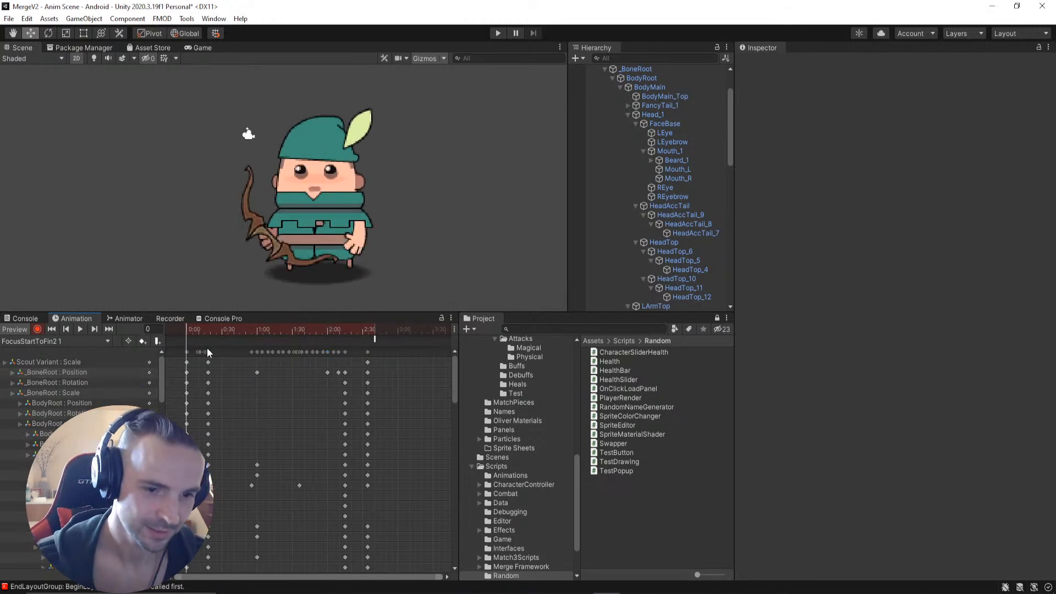
click(209, 334)
drag(214, 332, 257, 358)
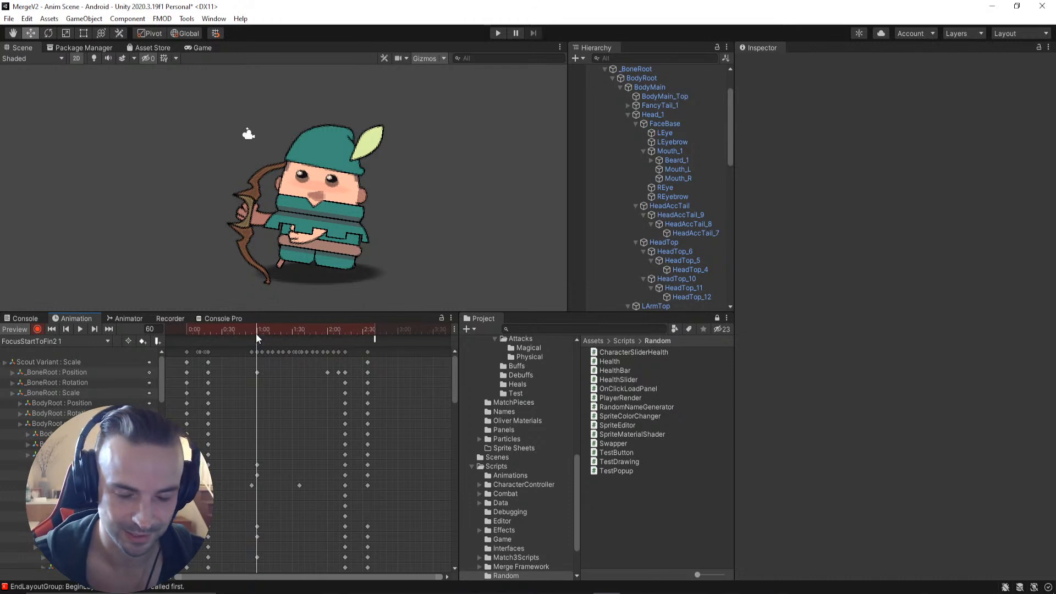
drag(259, 331, 256, 407)
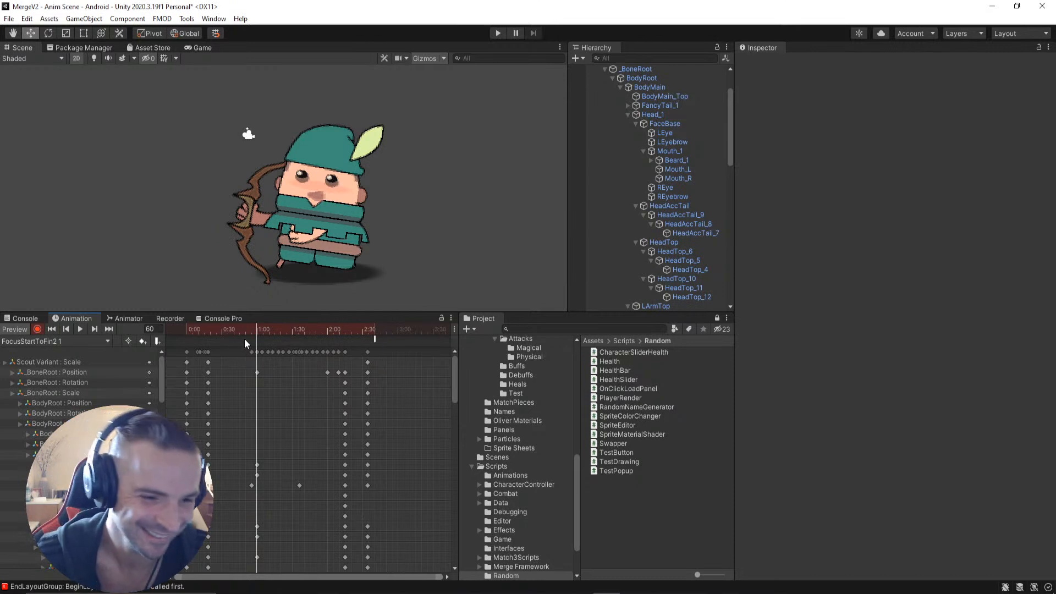
mouse_move(256, 332)
mouse_down()
mouse_move(298, 335)
mouse_move(263, 343)
mouse_up()
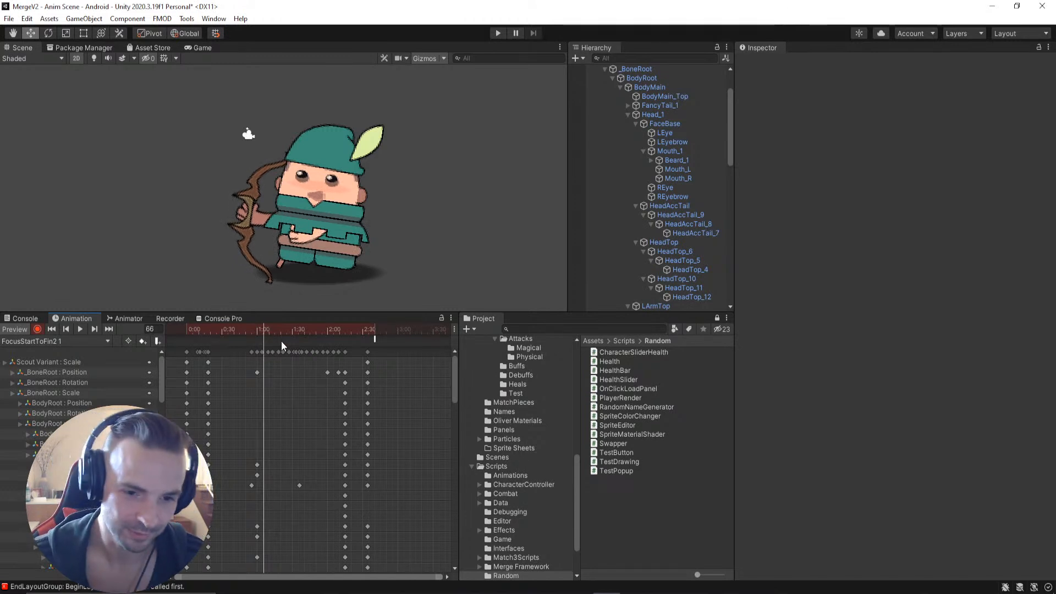
drag(246, 329, 262, 374)
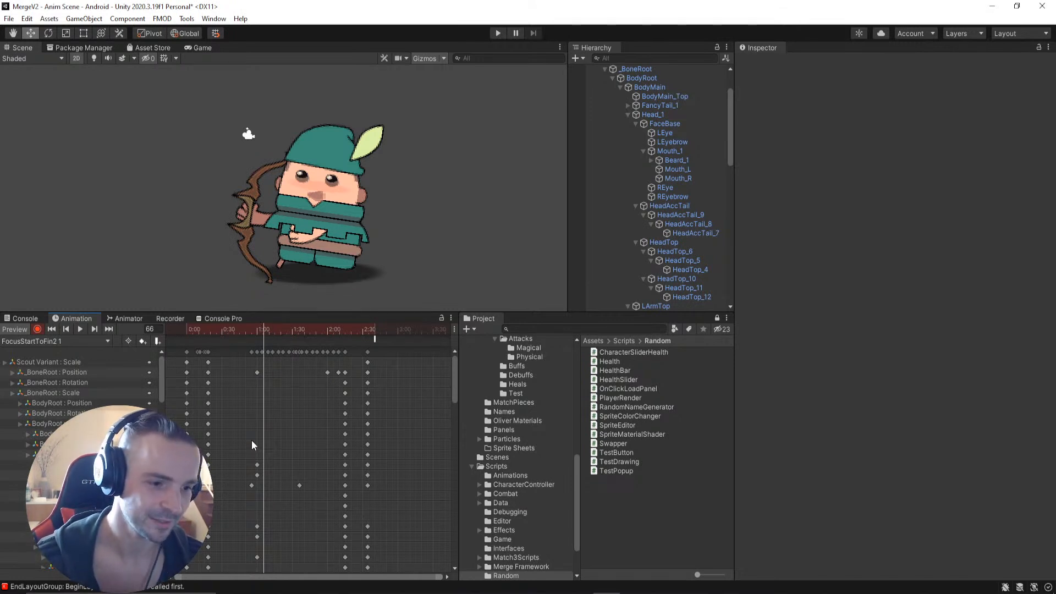
drag(261, 329, 265, 373)
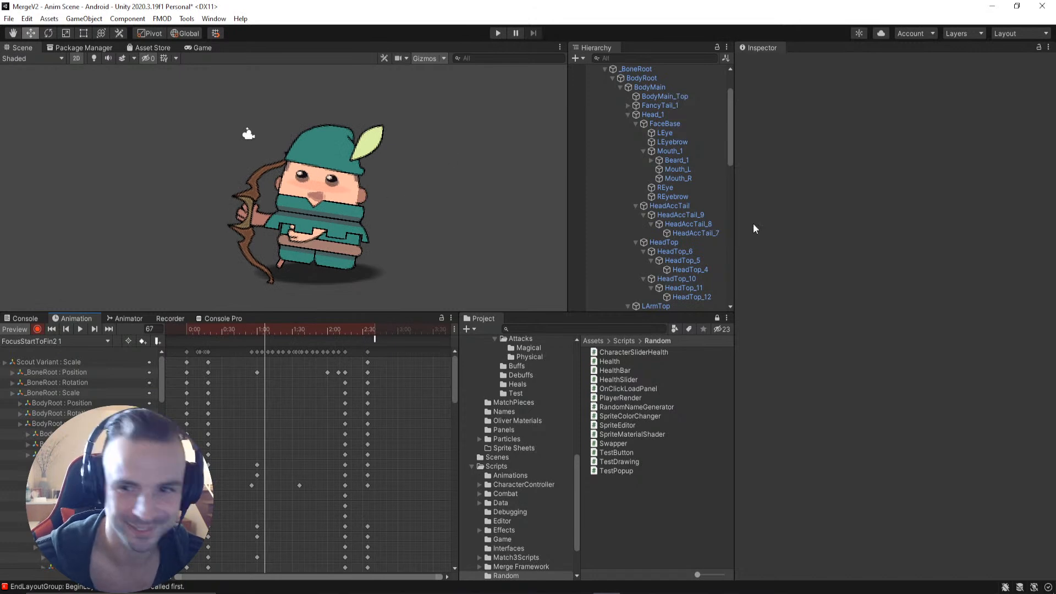
Step: Key the position of the Head_1 bone at frame 60
click(653, 114)
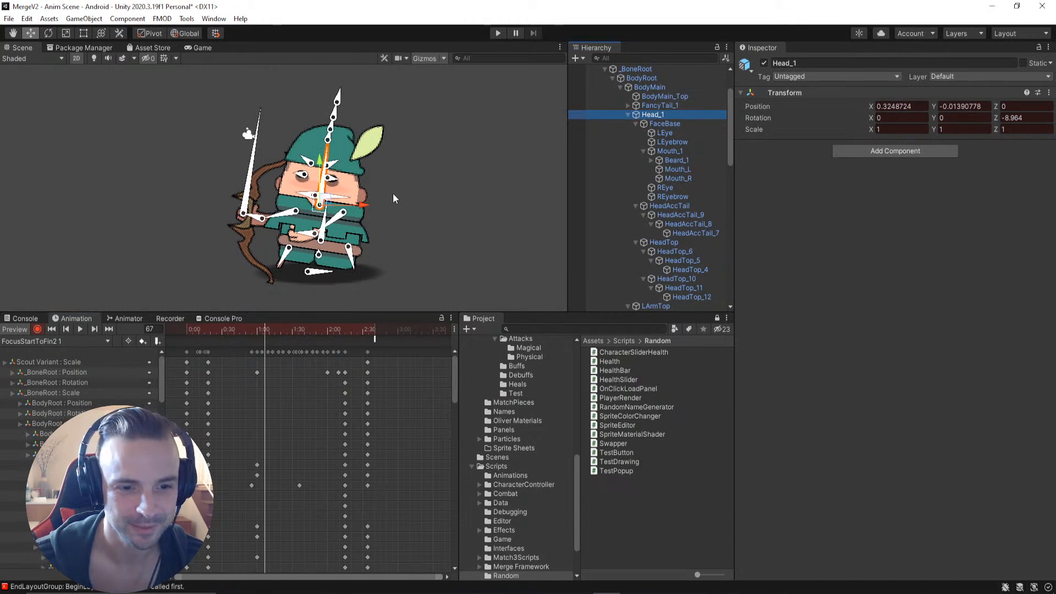
scroll(256, 414, up, 6)
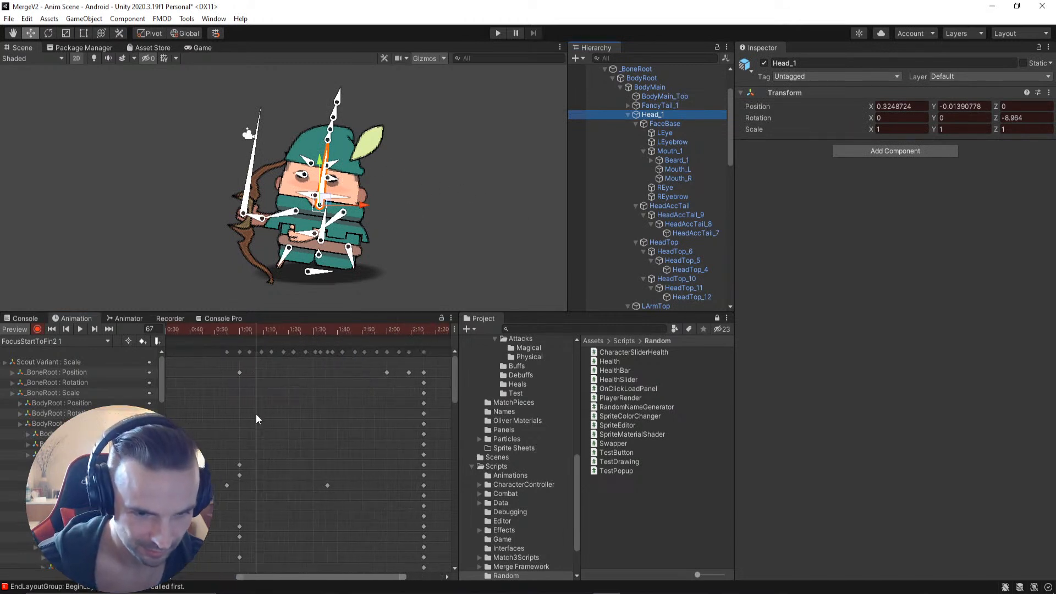
mouse_move(260, 330)
mouse_down()
mouse_move(210, 336)
mouse_move(245, 339)
mouse_up()
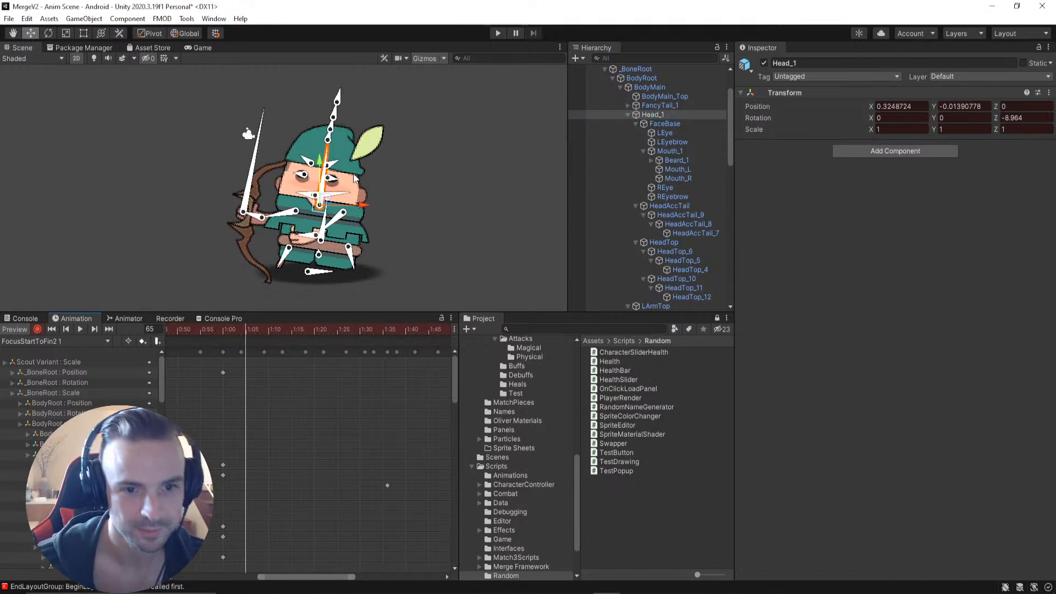
drag(243, 328, 220, 333)
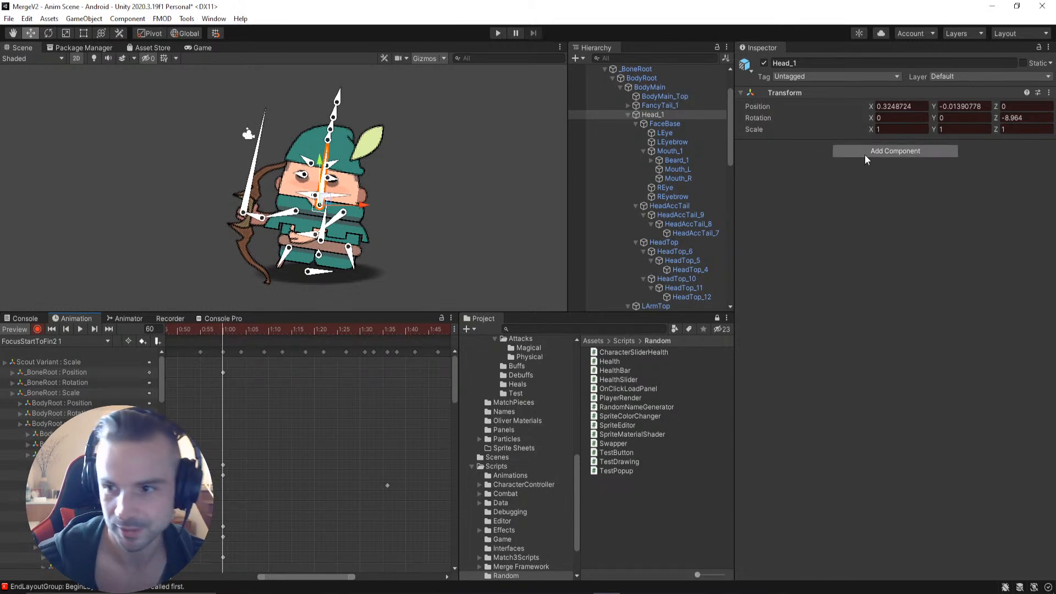
click(671, 114)
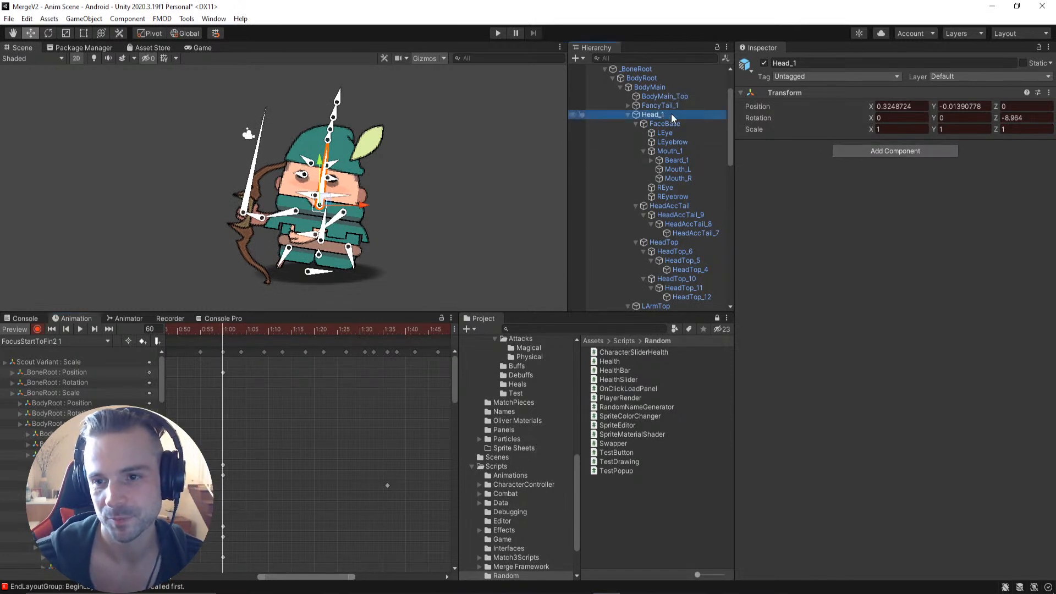
right_click(757, 108)
click(809, 145)
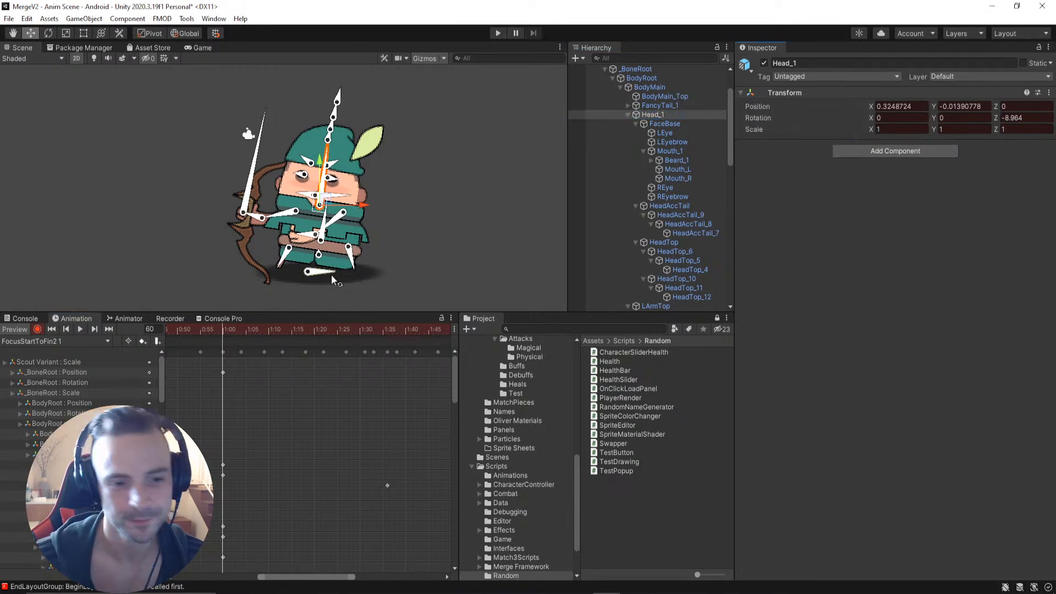
Step: Raise the Head_1 bone slightly at frame 65, to position X 0.345, Y -0.014
drag(222, 332, 246, 336)
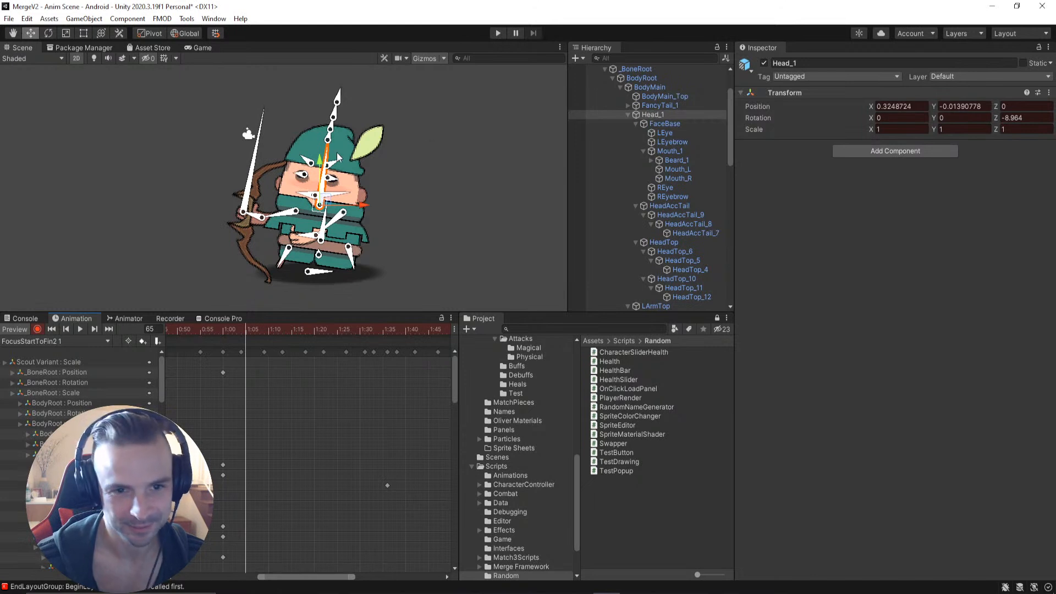
scroll(320, 165, up, 2)
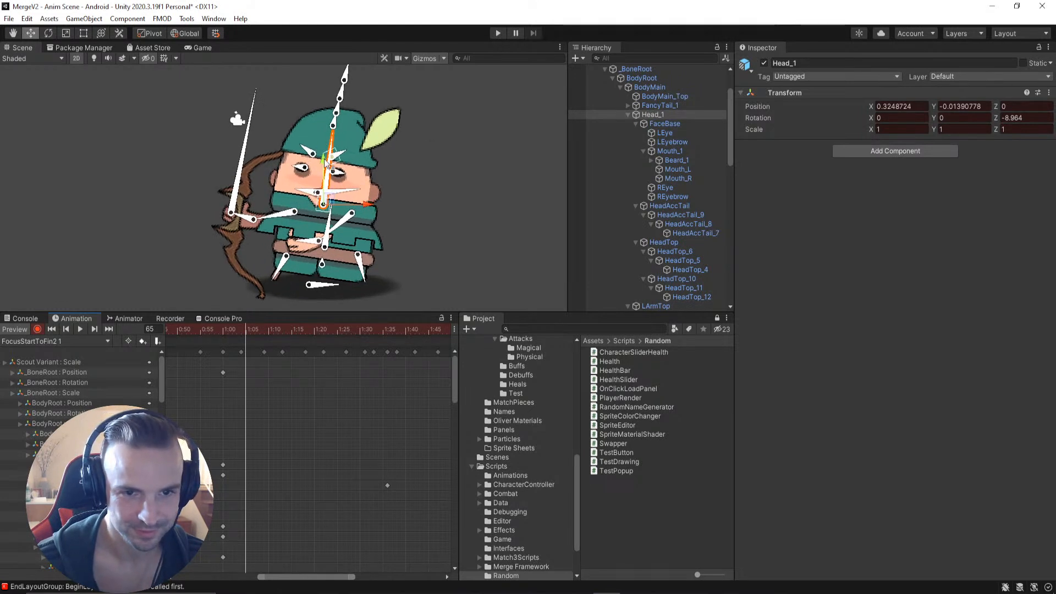
scroll(325, 179, up, 1)
drag(325, 175, 328, 169)
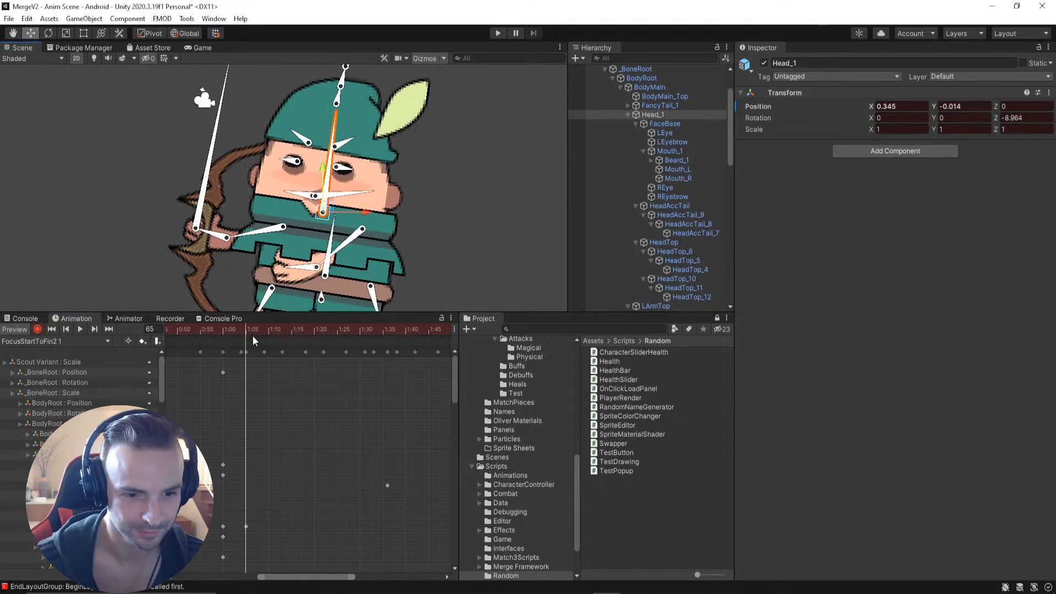
Step: Lower the Head_1 bone to position X 0.322 at frame 70 and to X 0.332 at frame 65
drag(246, 332, 266, 332)
drag(323, 169, 324, 174)
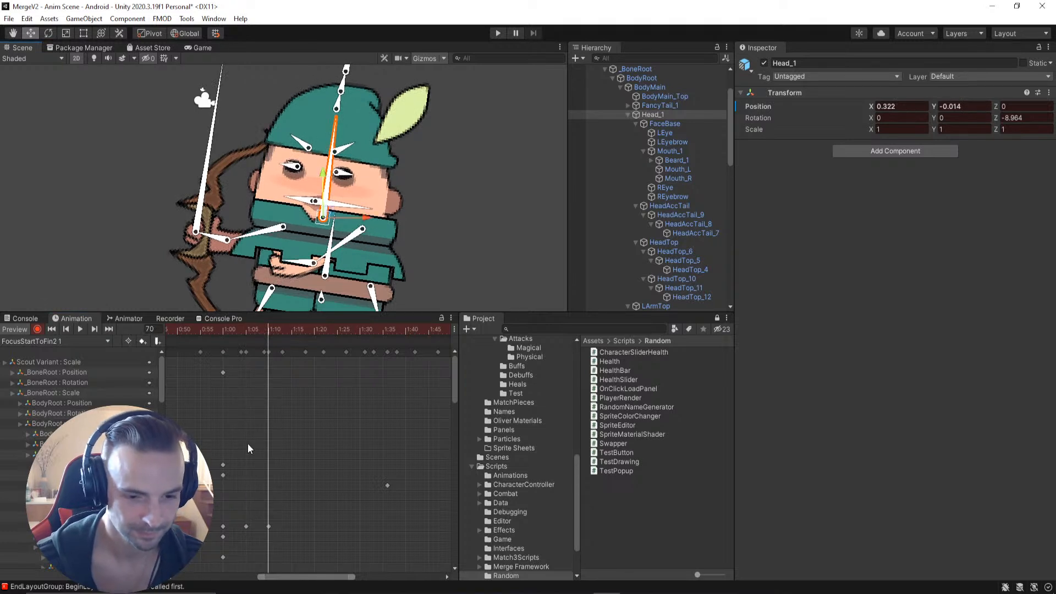
click(224, 526)
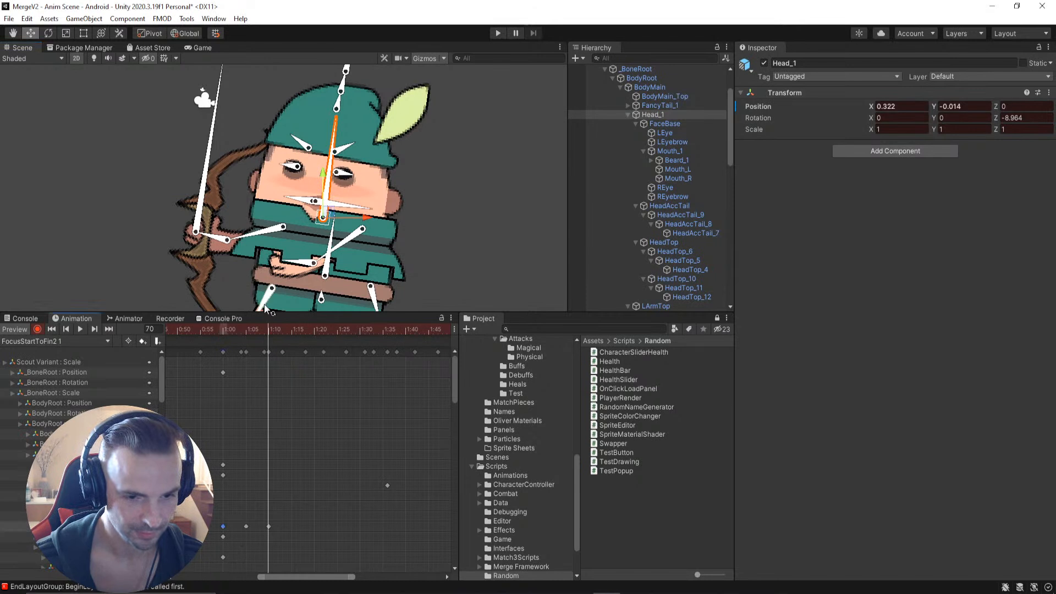
drag(269, 327, 247, 352)
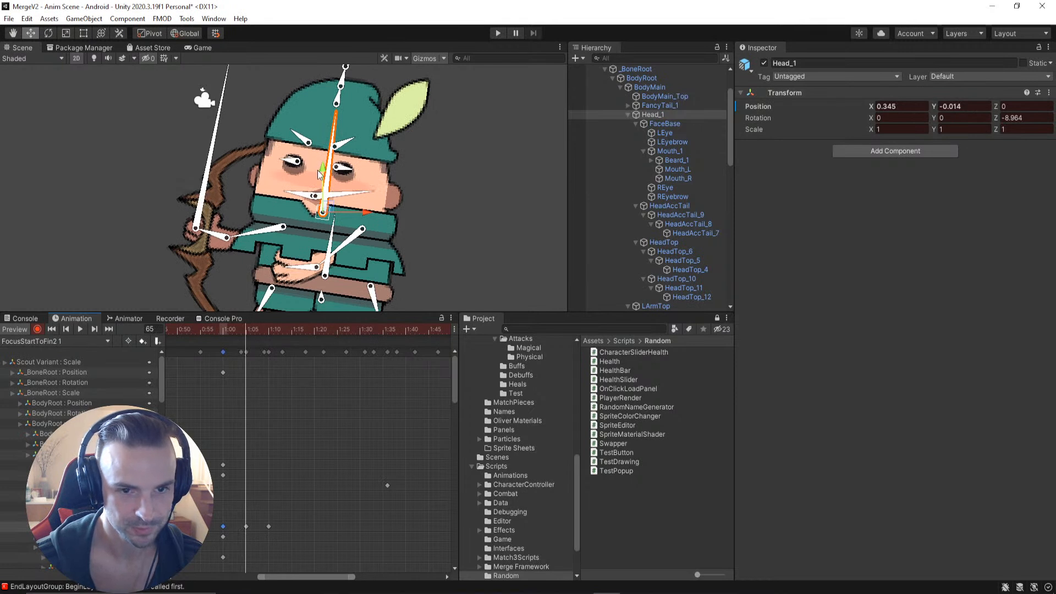
drag(324, 172, 324, 175)
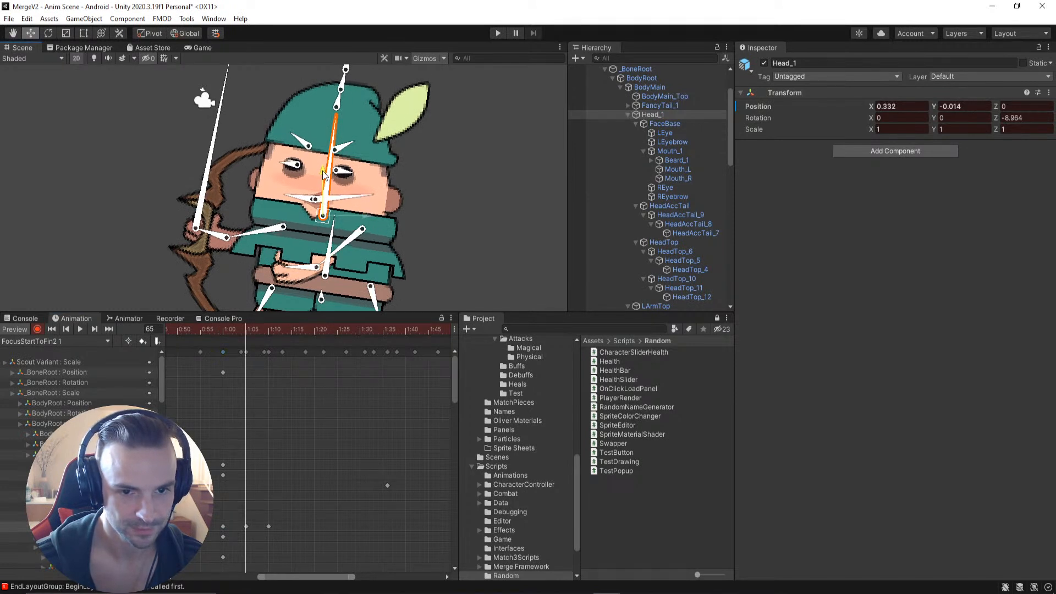
Step: Compress the three Head_1 position keyframes so they fall at frames 60, 63 and 66
click(246, 526)
click(247, 527)
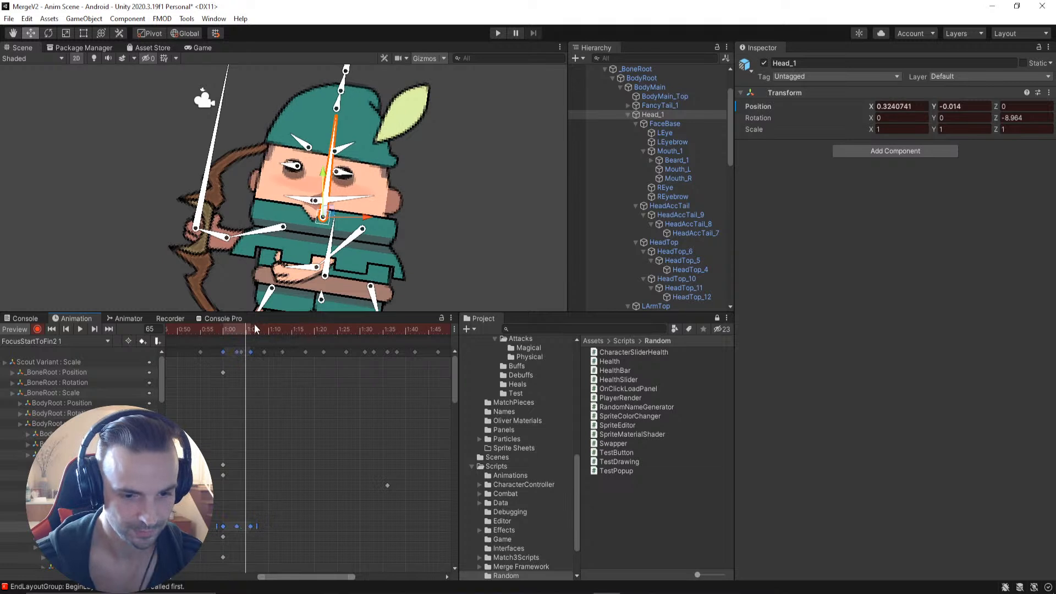
click(225, 331)
mouse_move(218, 331)
mouse_down()
mouse_move(272, 333)
mouse_move(214, 334)
mouse_move(250, 336)
mouse_move(222, 339)
mouse_up()
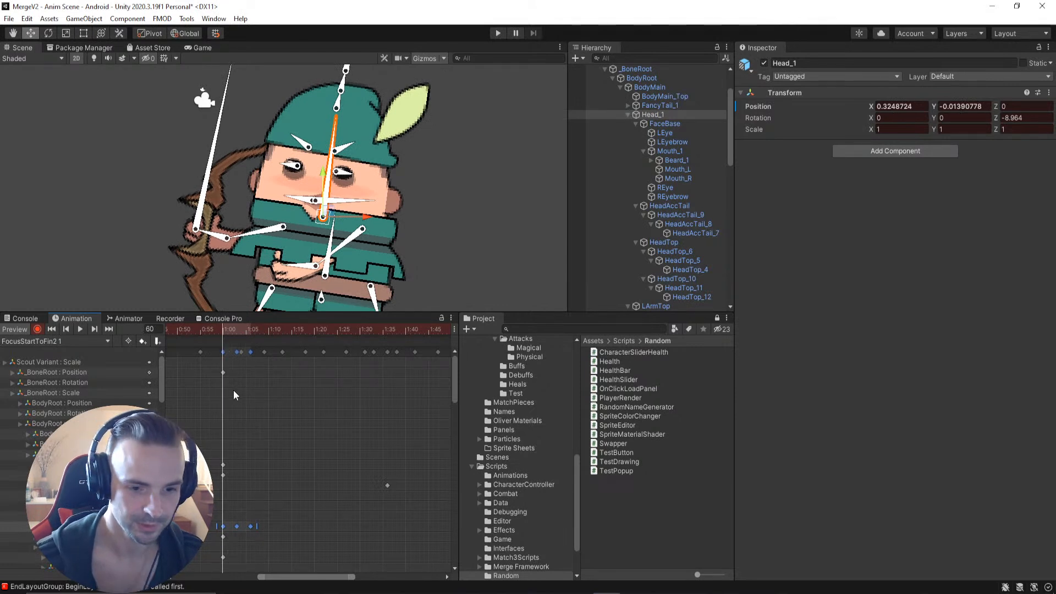
Step: Paste copies of the three Head_1 position keyframes one after another, starting at frame 68
drag(226, 331, 255, 337)
click(259, 337)
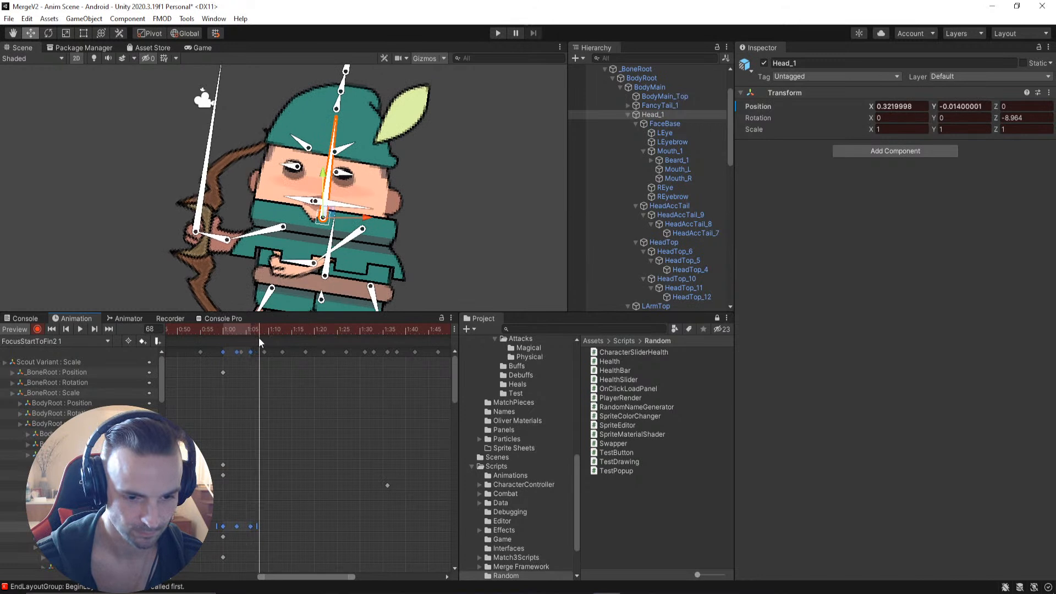
key(ctrl+v)
key(a)
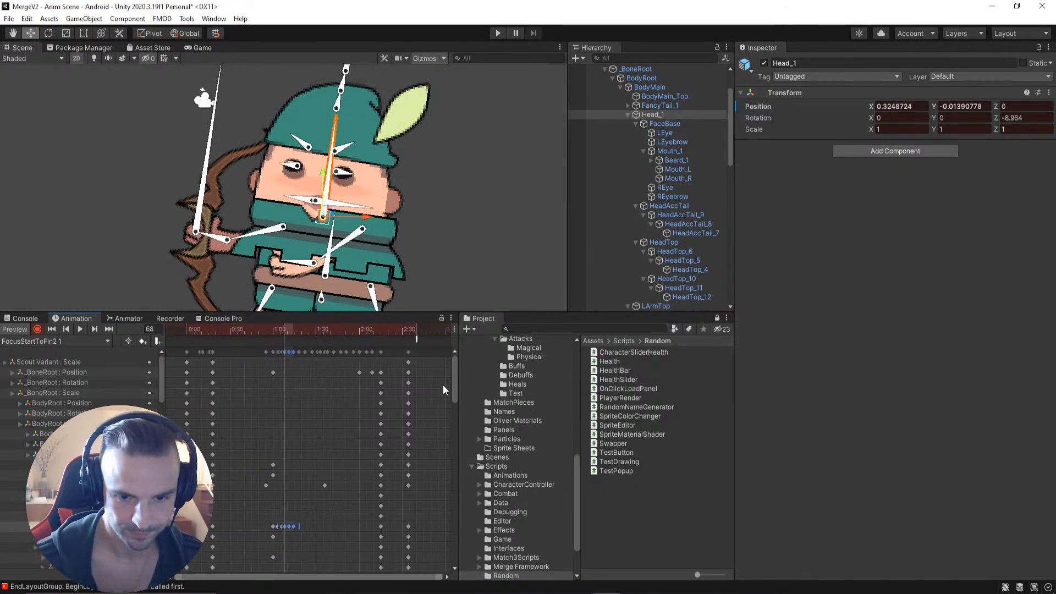
mouse_move(454, 378)
mouse_down()
mouse_move(457, 421)
mouse_move(457, 393)
mouse_up()
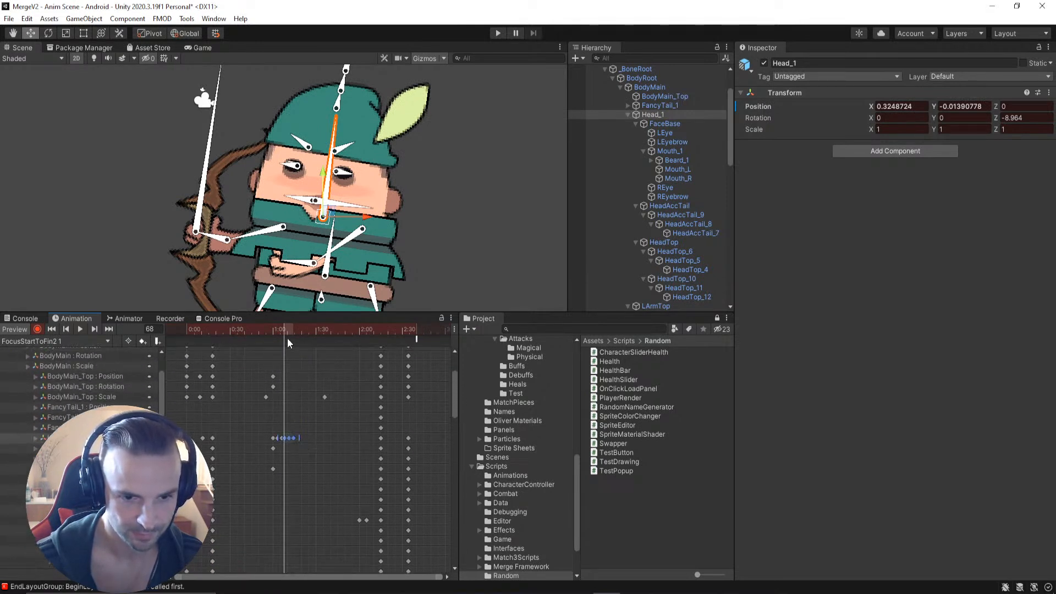
mouse_move(284, 329)
mouse_down()
mouse_move(298, 328)
mouse_move(264, 328)
mouse_move(316, 331)
mouse_move(271, 331)
mouse_up()
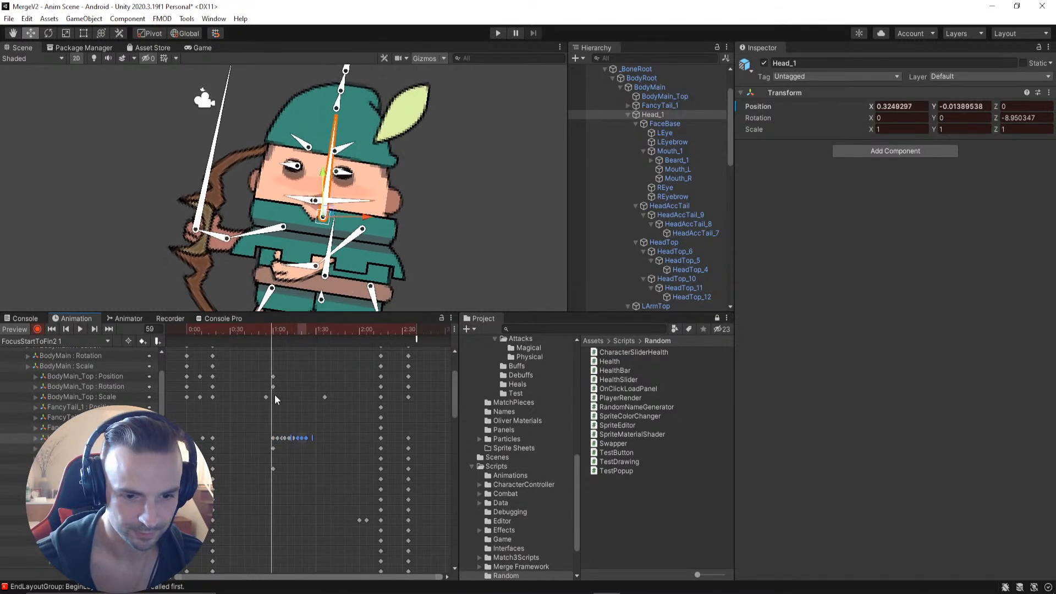
Step: Copy the whole run of Head_1 position keyframes from frame 60 and paste it at frames 86 and 111
click(273, 438)
click(309, 439)
drag(270, 438, 304, 439)
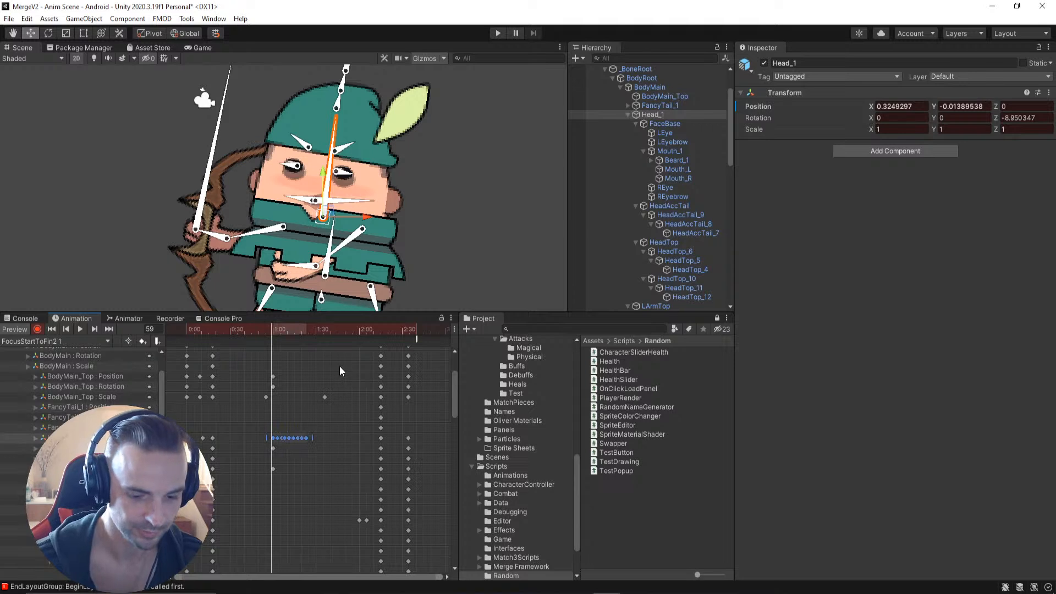
drag(303, 330, 310, 330)
drag(308, 439, 345, 440)
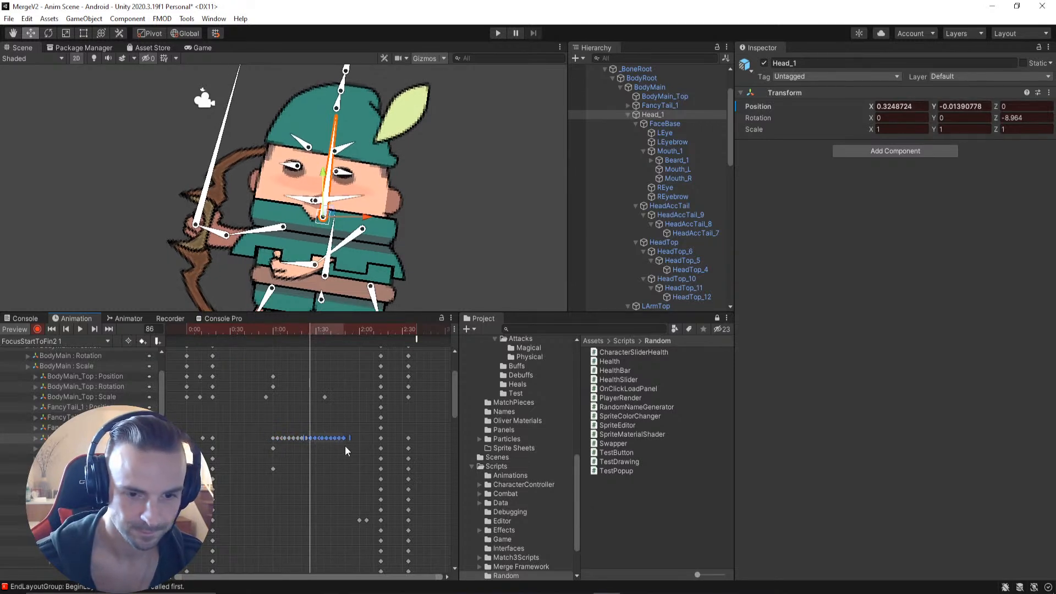
drag(343, 331, 346, 332)
key(ctrl+v)
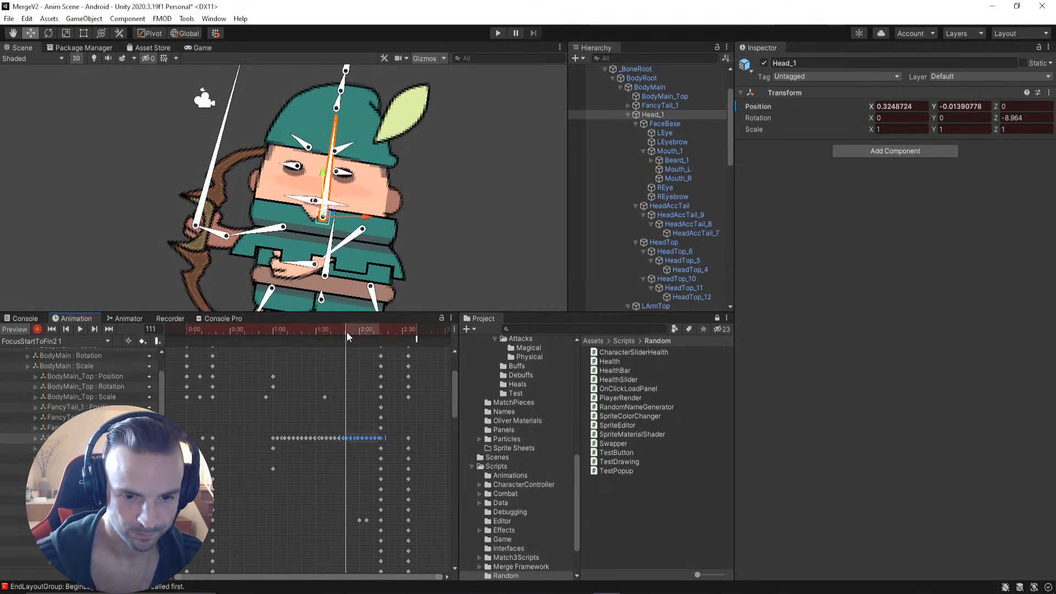
Step: Scrub back and forth through the clip to examine the repeated head movement during the held pose
drag(343, 331, 263, 333)
click(208, 354)
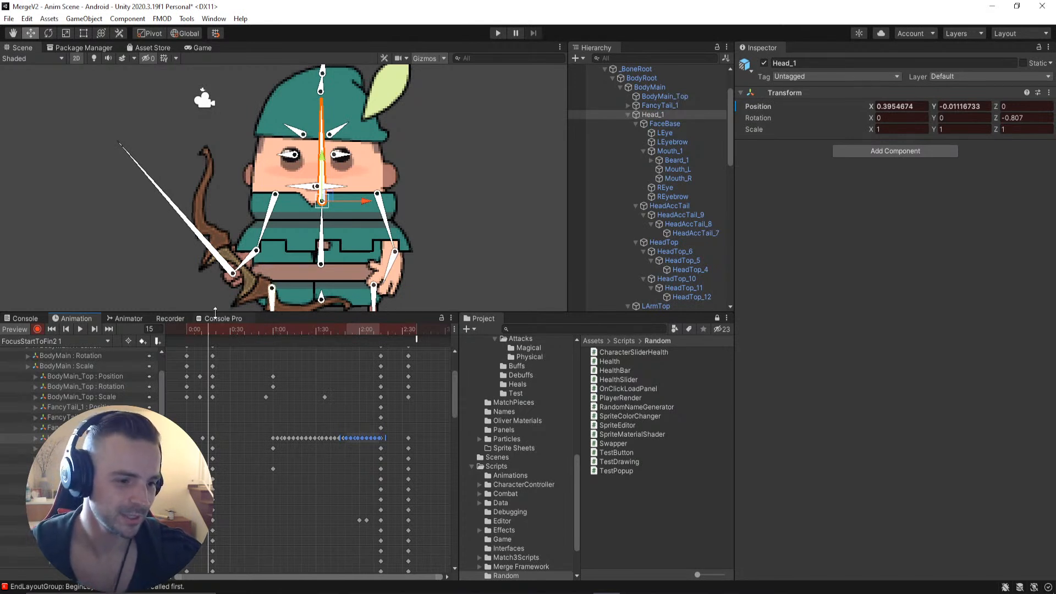
mouse_move(265, 328)
mouse_down()
mouse_move(392, 330)
mouse_move(249, 331)
mouse_move(281, 332)
mouse_up()
scroll(389, 264, down, 6)
click(319, 330)
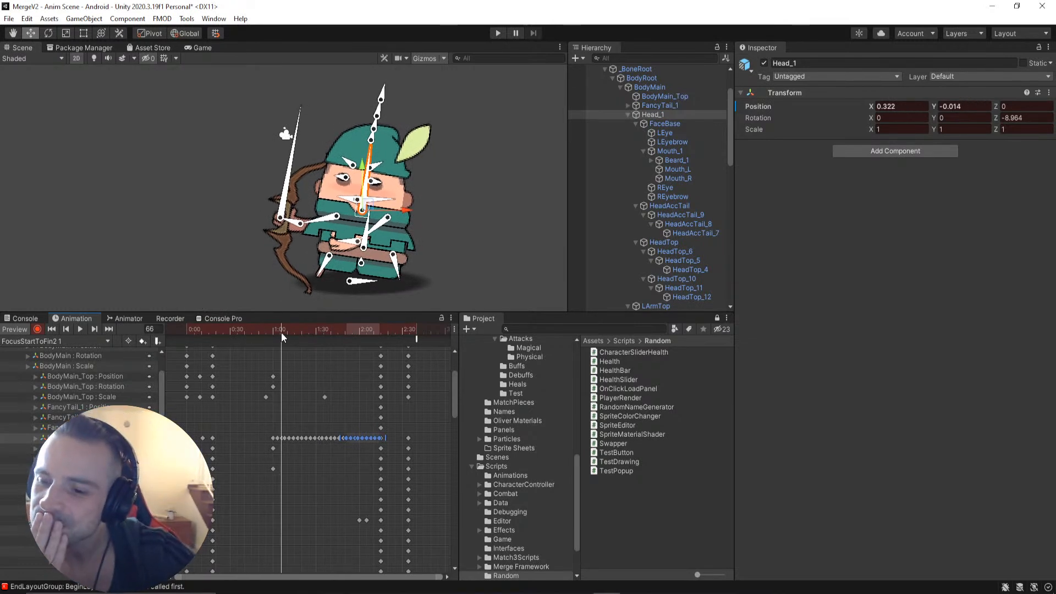
drag(278, 328, 399, 353)
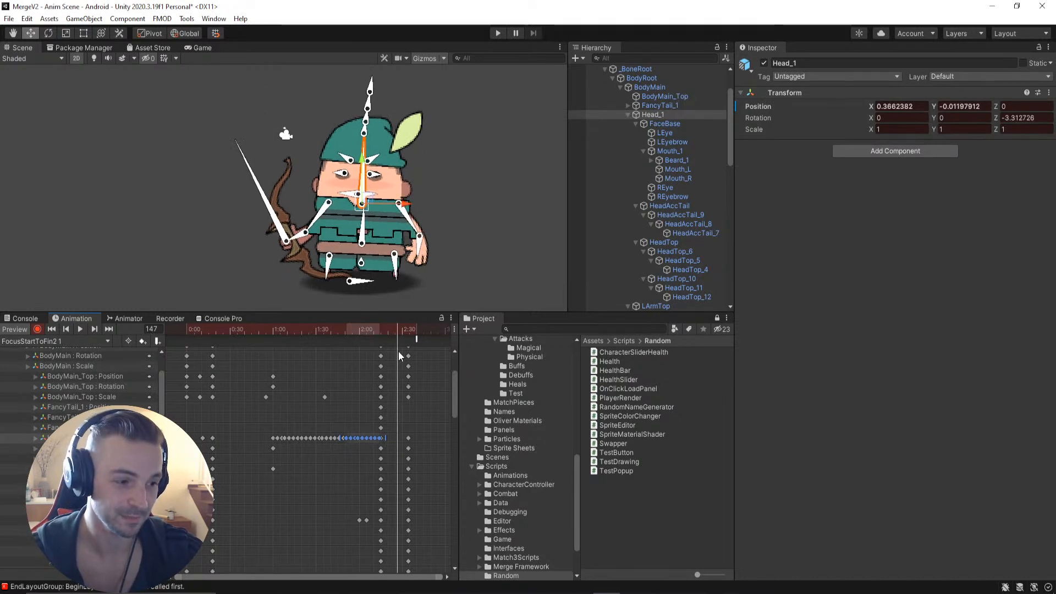
drag(398, 352, 273, 375)
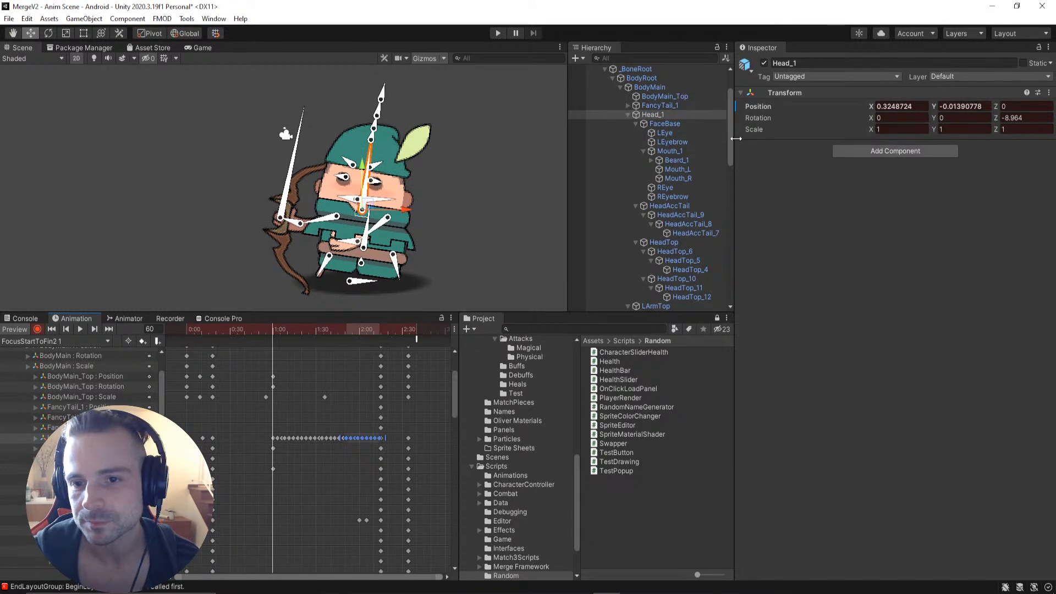
Step: Key the position of the BodyMain bone at frame 60
click(649, 87)
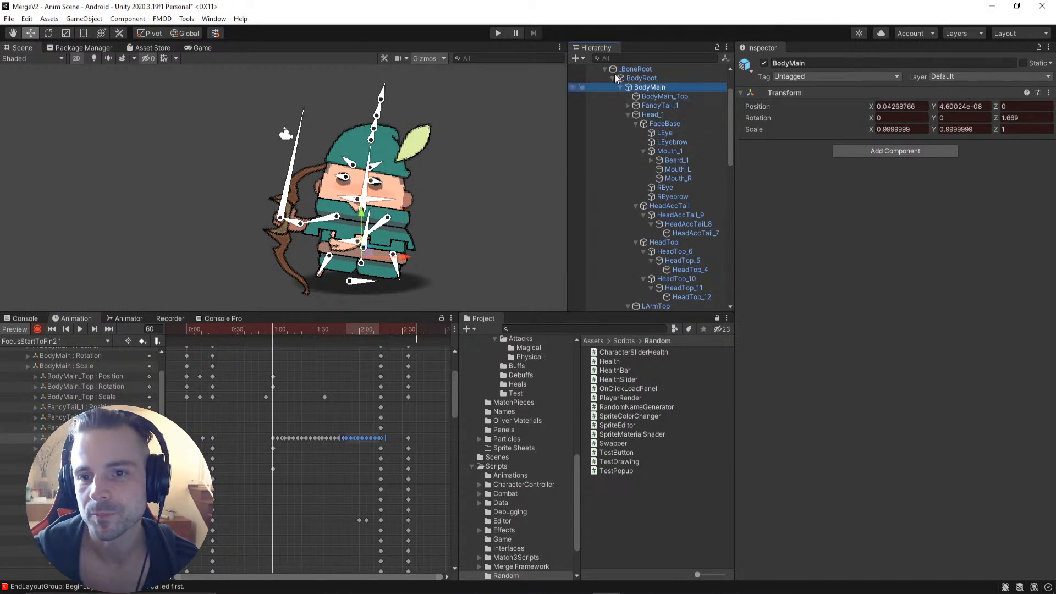
click(771, 121)
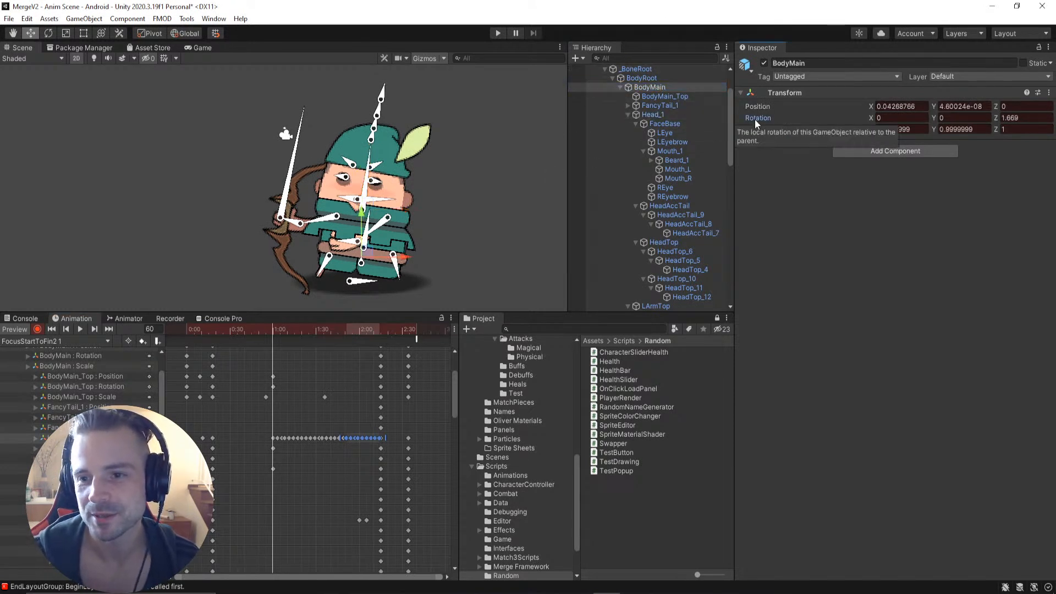
scroll(464, 181, down, 1)
scroll(446, 206, up, 2)
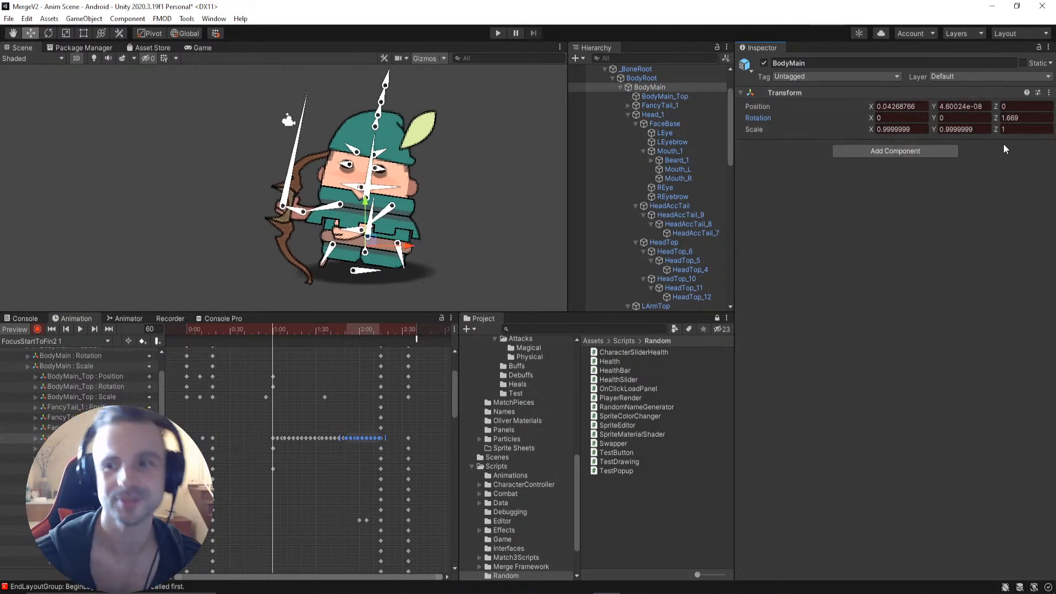
right_click(757, 107)
click(770, 144)
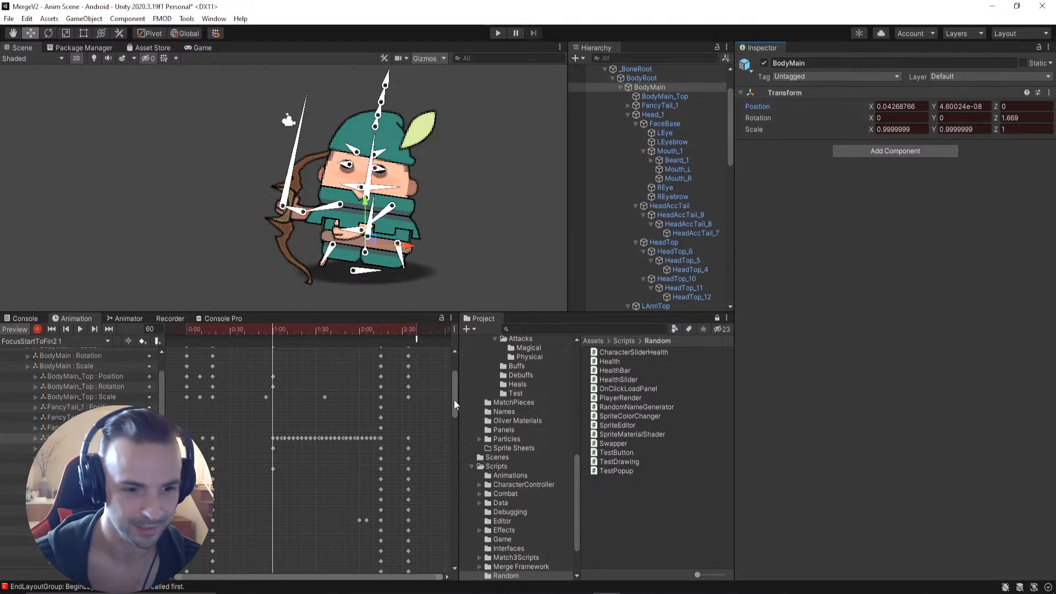
Step: Try lowering the BodyMain bone to position X 0.027 at frame 63, and undo the move
drag(454, 400, 441, 361)
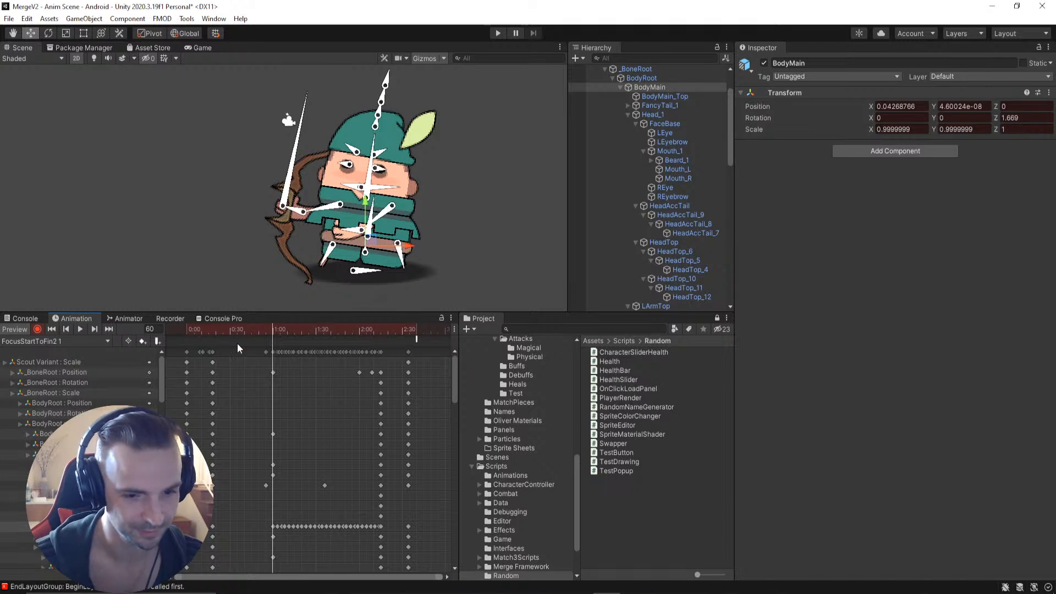
drag(272, 329, 281, 329)
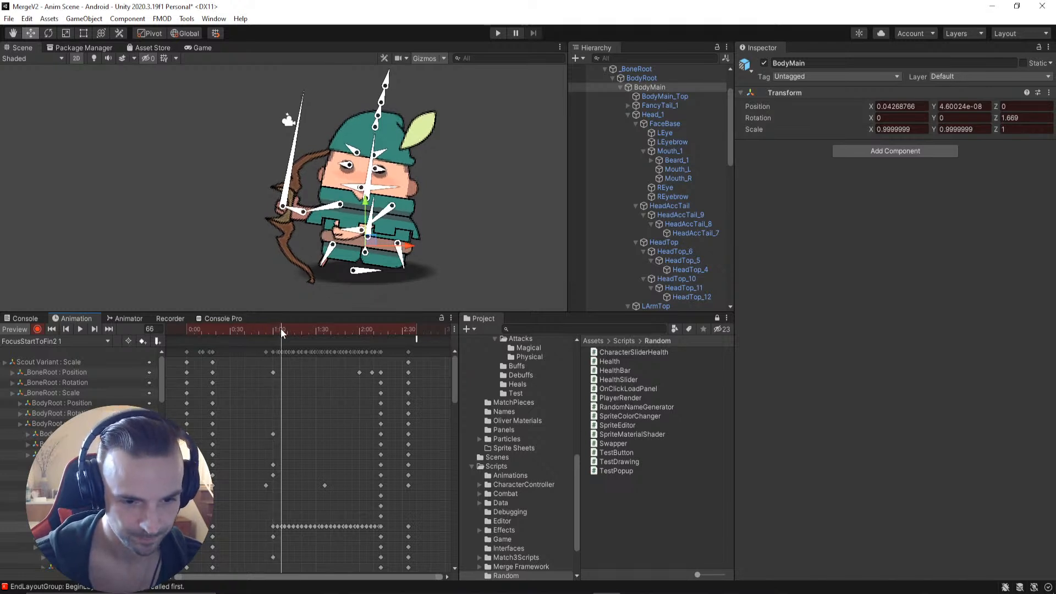
scroll(284, 440, up, 6)
scroll(289, 437, up, 1)
drag(283, 329, 260, 333)
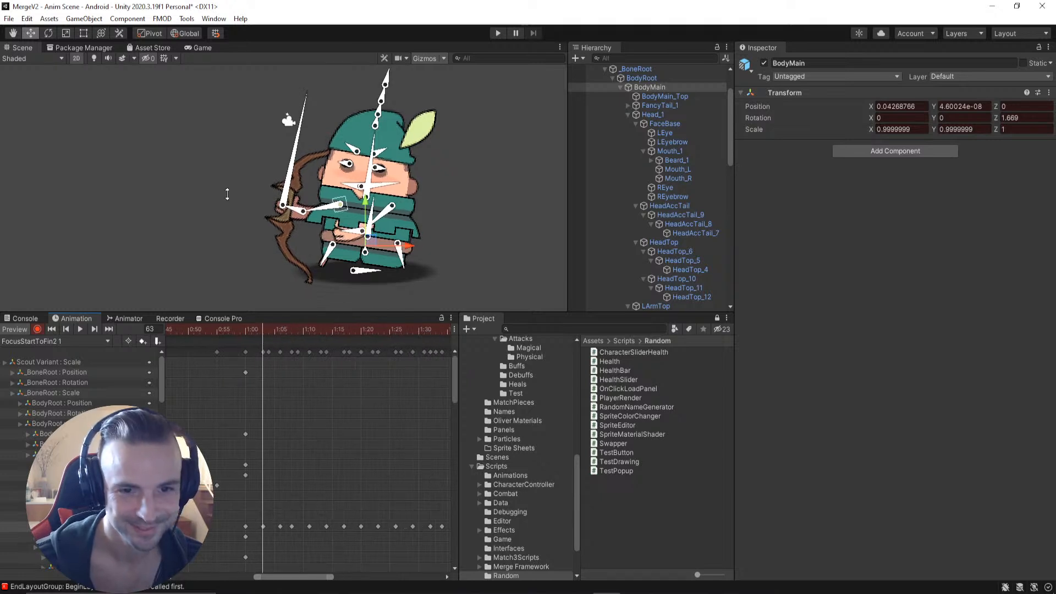
drag(366, 206, 366, 211)
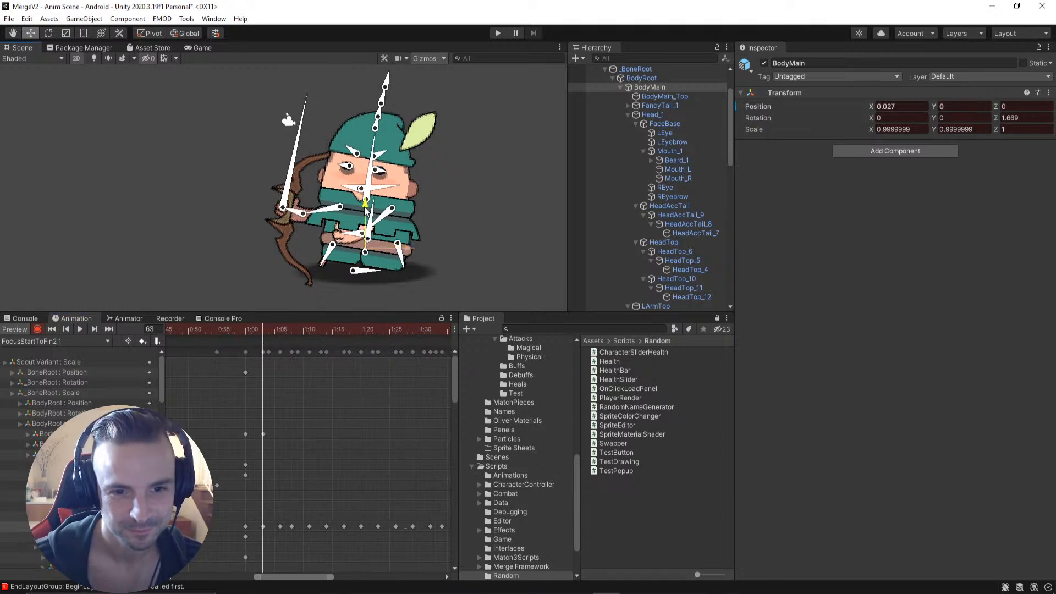
key(ctrl+z)
Step: Try rotating the BodyMain_Top bone to Z -11.027 at frame 63, and undo the rotation
click(646, 88)
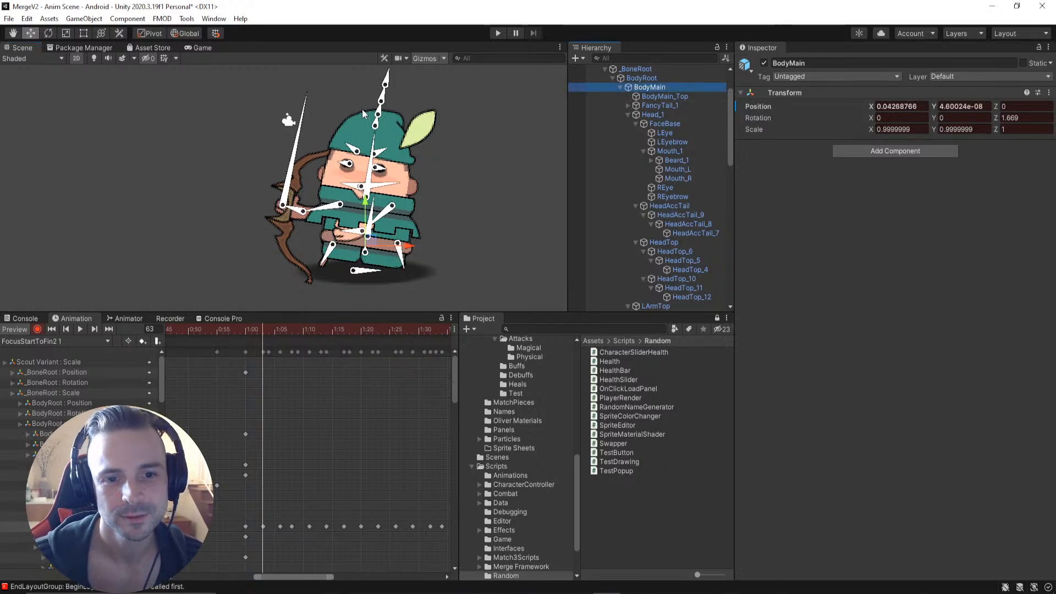
click(377, 216)
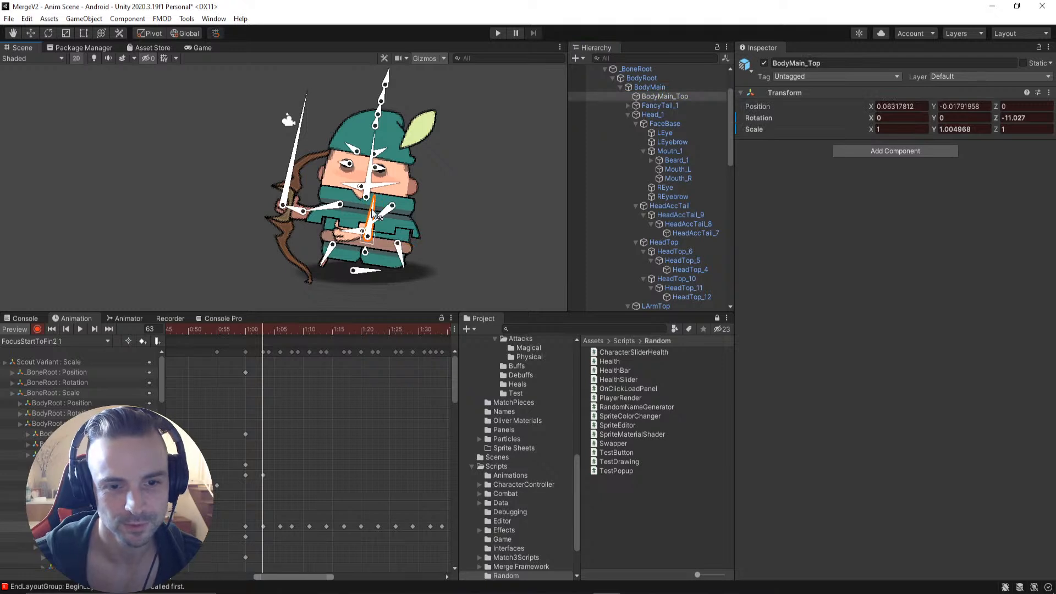
click(376, 216)
key(w)
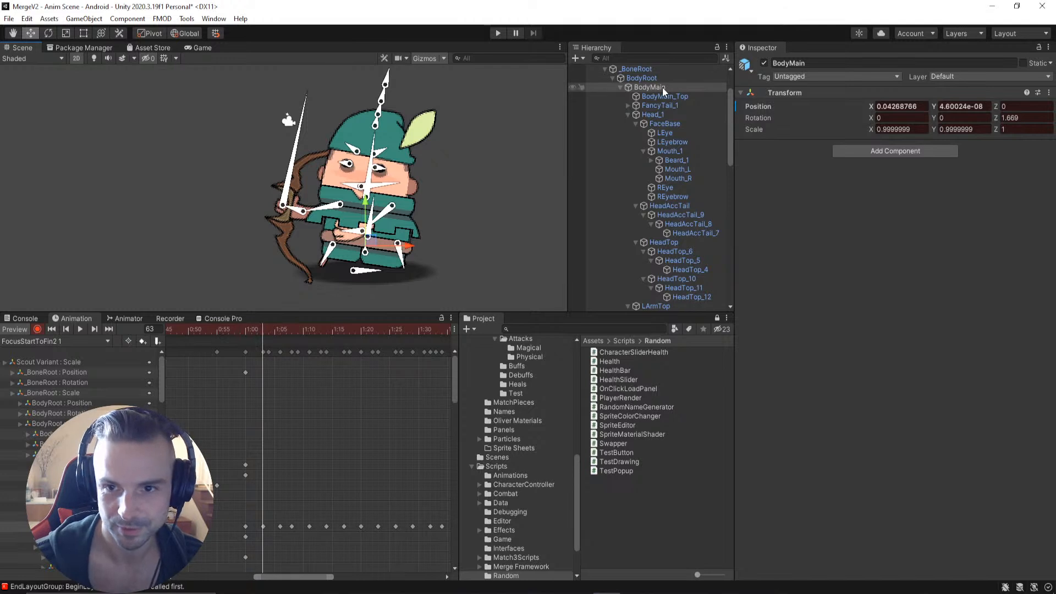
Step: Key the position of the BodyMain_Top bone at frame 60
click(372, 220)
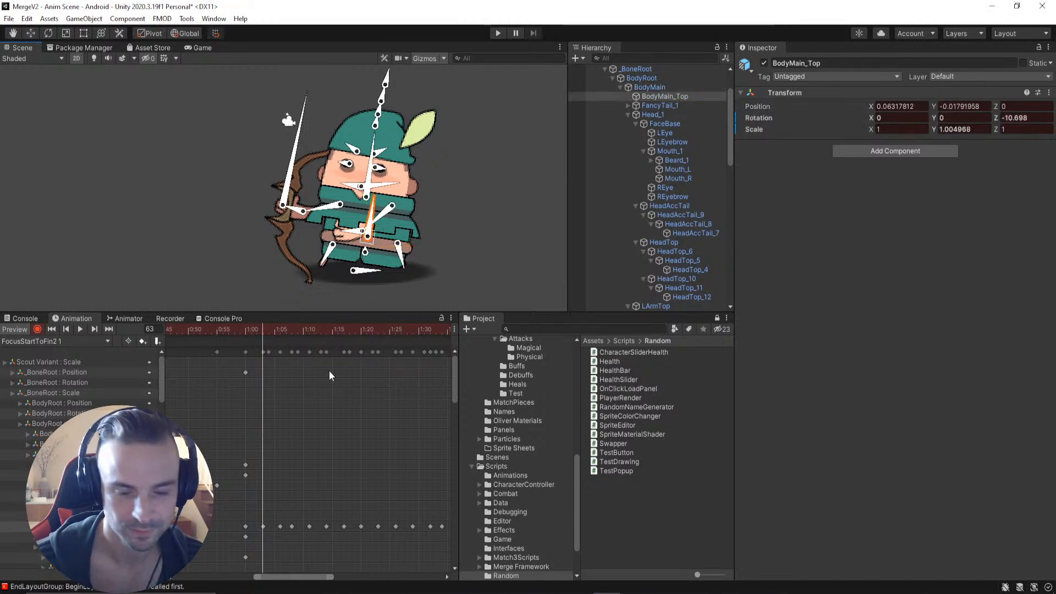
drag(262, 331, 245, 339)
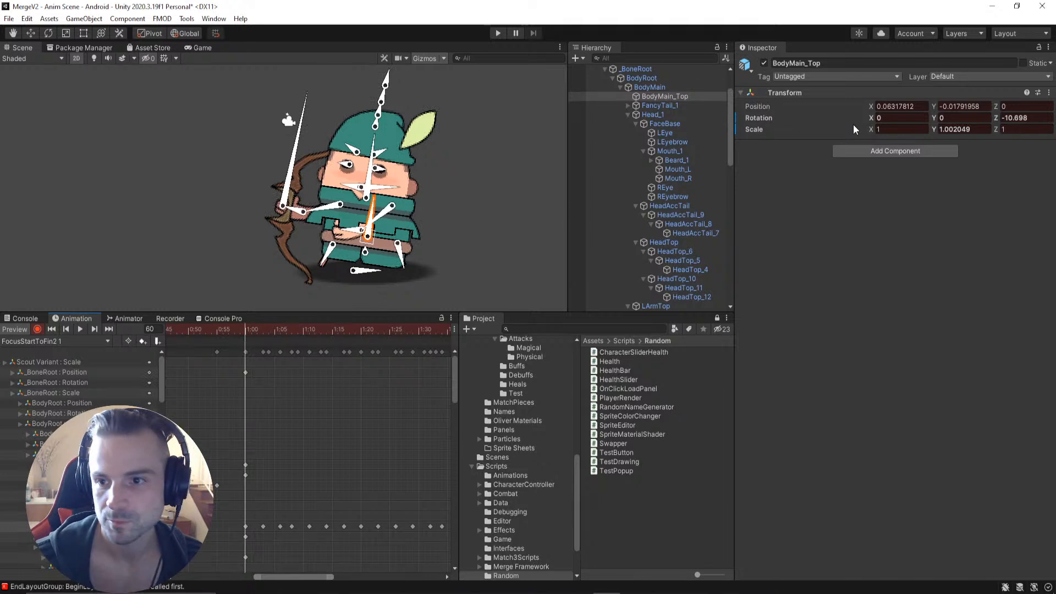
right_click(754, 109)
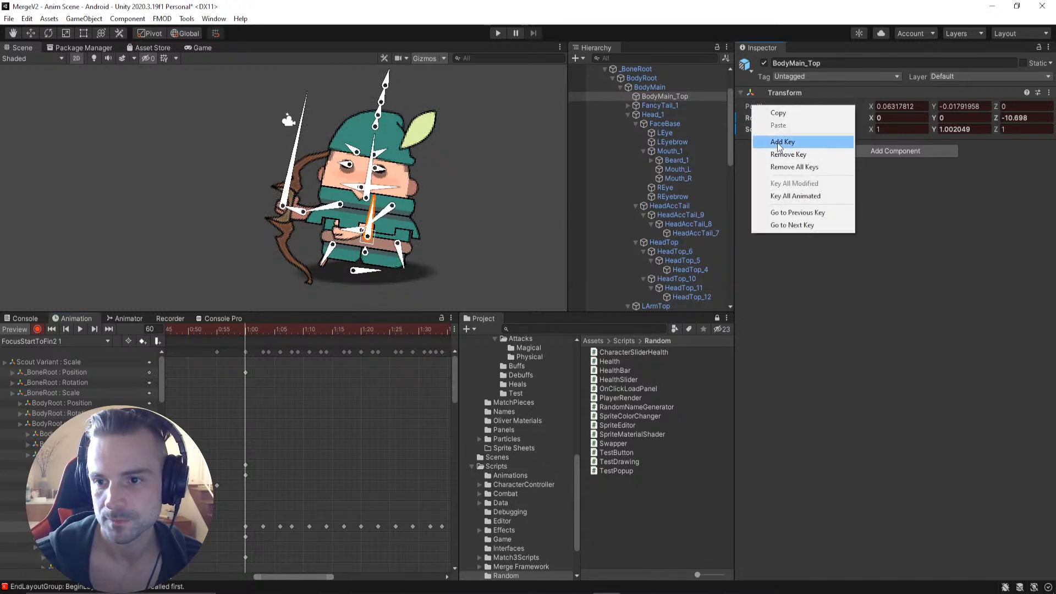
click(770, 139)
Step: Raise the BodyMain_Top bone slightly at frame 63, to about position X 0.075, Y -0.022
drag(245, 329, 263, 330)
drag(374, 211, 377, 214)
key(ctrl+z)
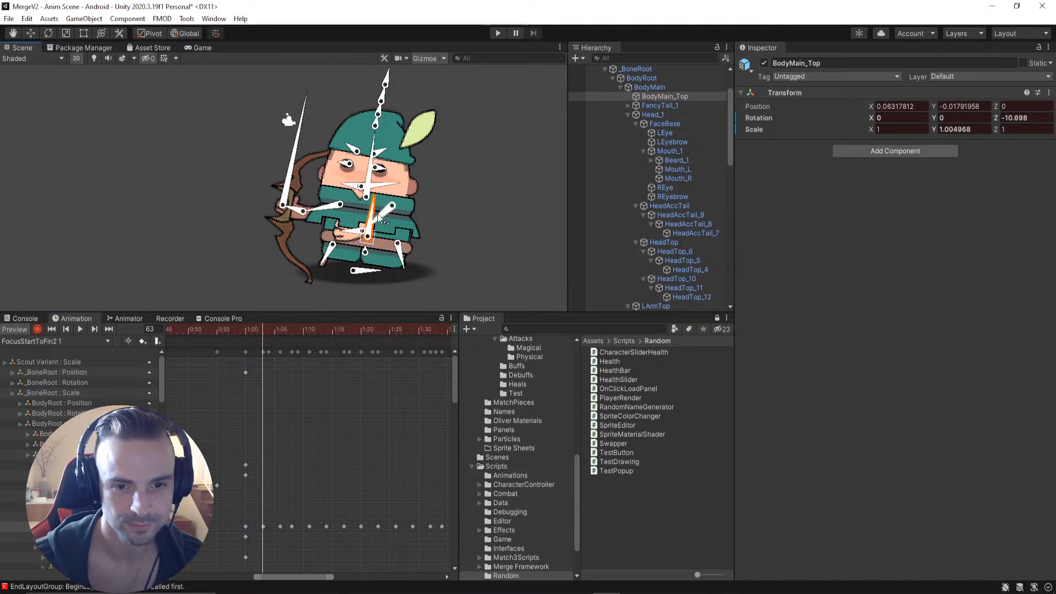
drag(368, 237, 371, 235)
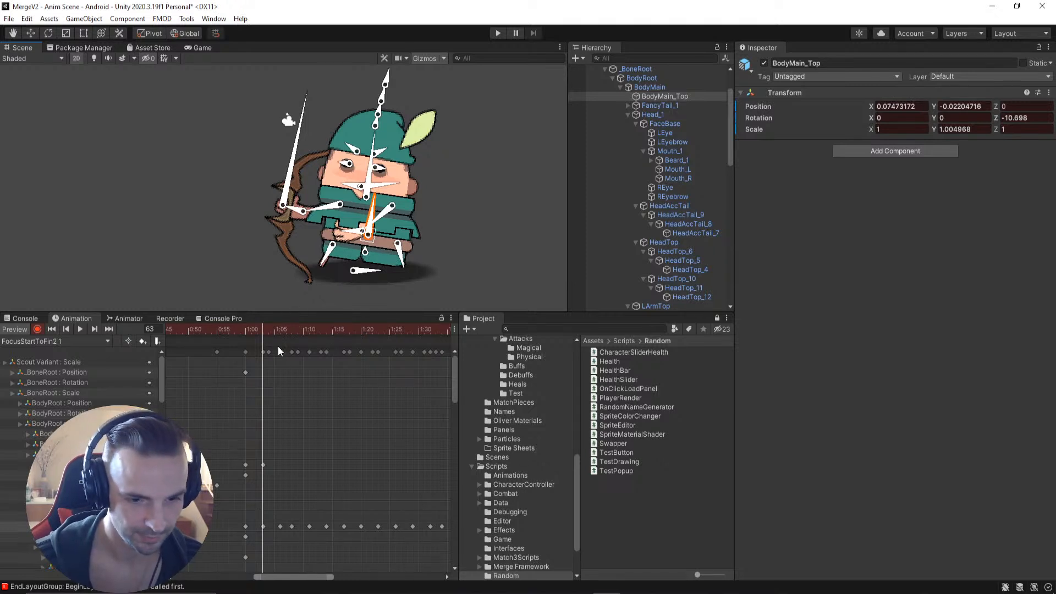
Step: Copy BodyMain_Top's frame 60 position keyframe to frame 65
click(246, 465)
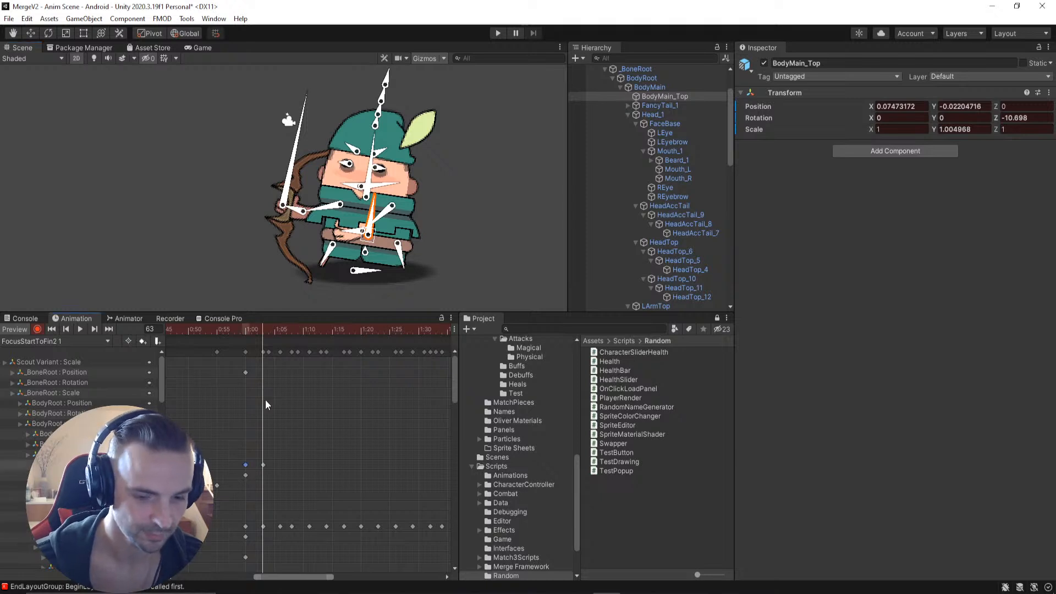
click(276, 331)
key(ctrl+v)
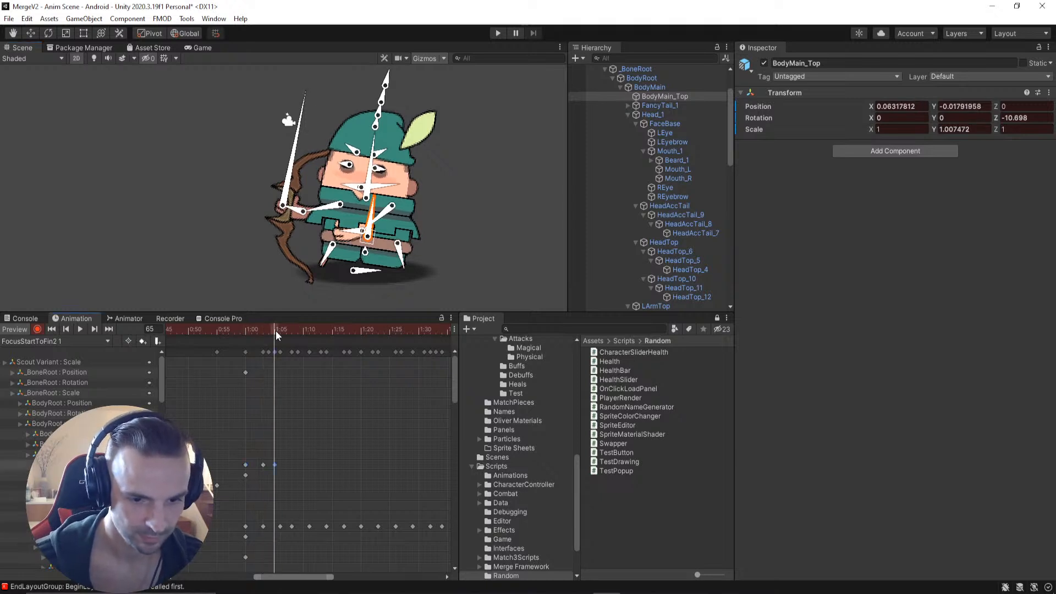
Step: Copy BodyMain_Top's position keyframes from frames 60 to 65, paste them from frame 66, and scrub through the motion
mouse_move(242, 329)
mouse_down()
mouse_move(302, 333)
mouse_move(246, 337)
mouse_up()
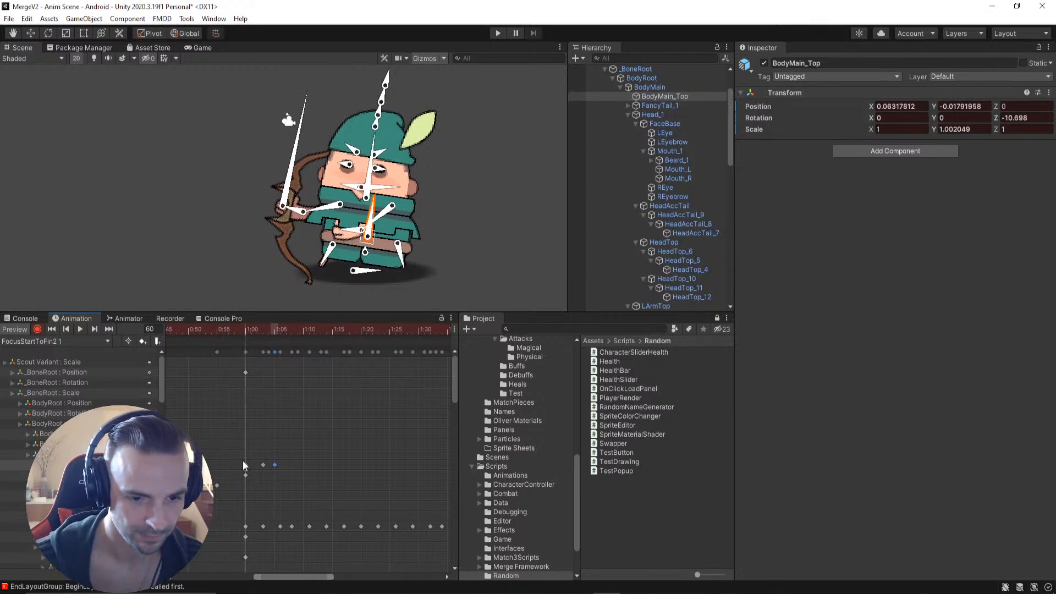
mouse_move(264, 465)
mouse_down()
mouse_move(245, 464)
mouse_move(284, 465)
mouse_up()
click(279, 331)
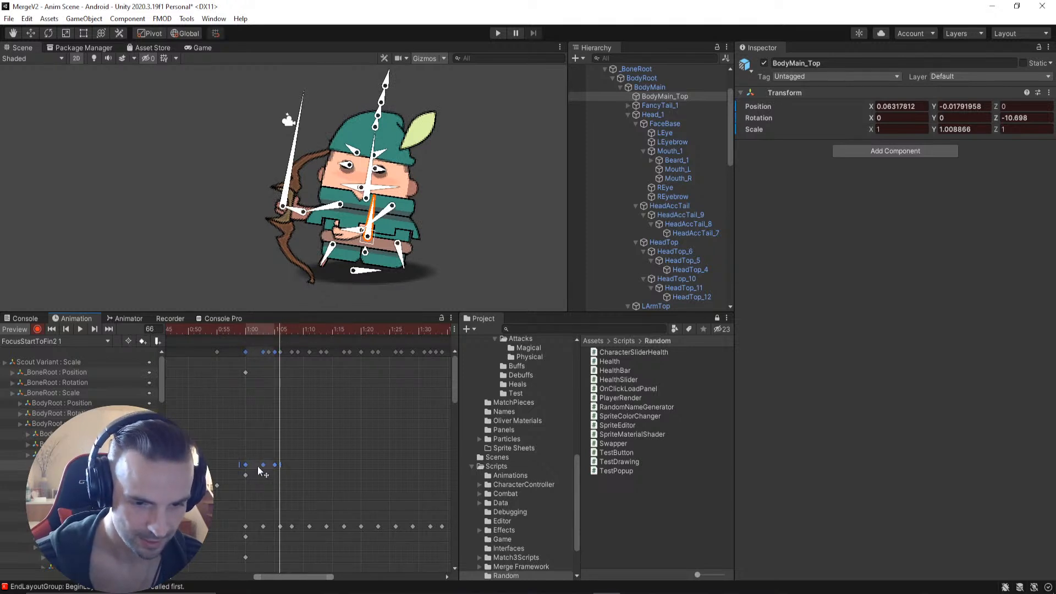
drag(255, 466, 290, 466)
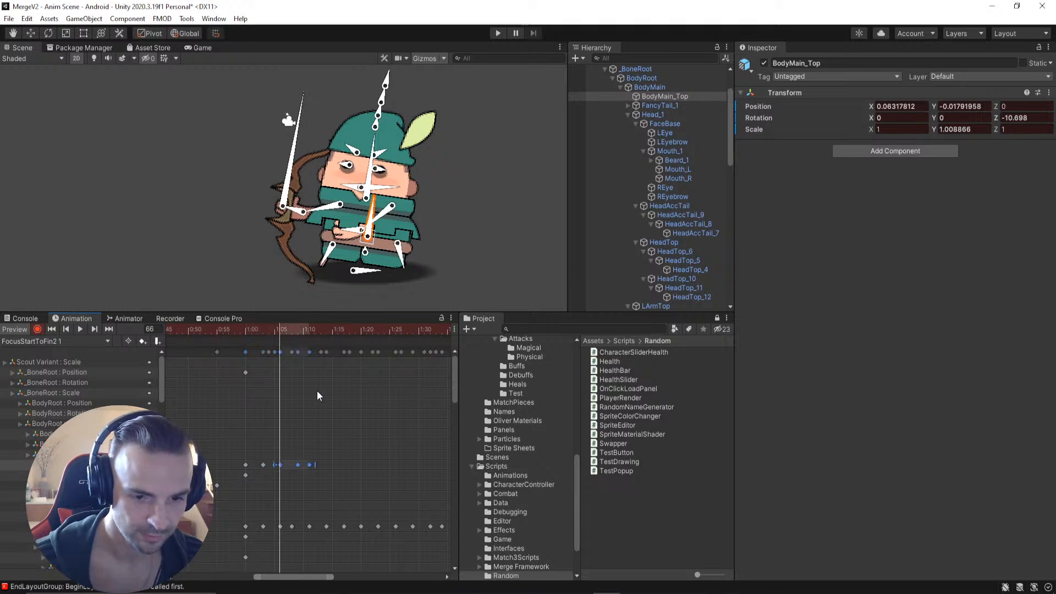
drag(285, 333, 319, 344)
mouse_move(274, 341)
mouse_down()
mouse_move(245, 341)
mouse_move(263, 339)
mouse_up()
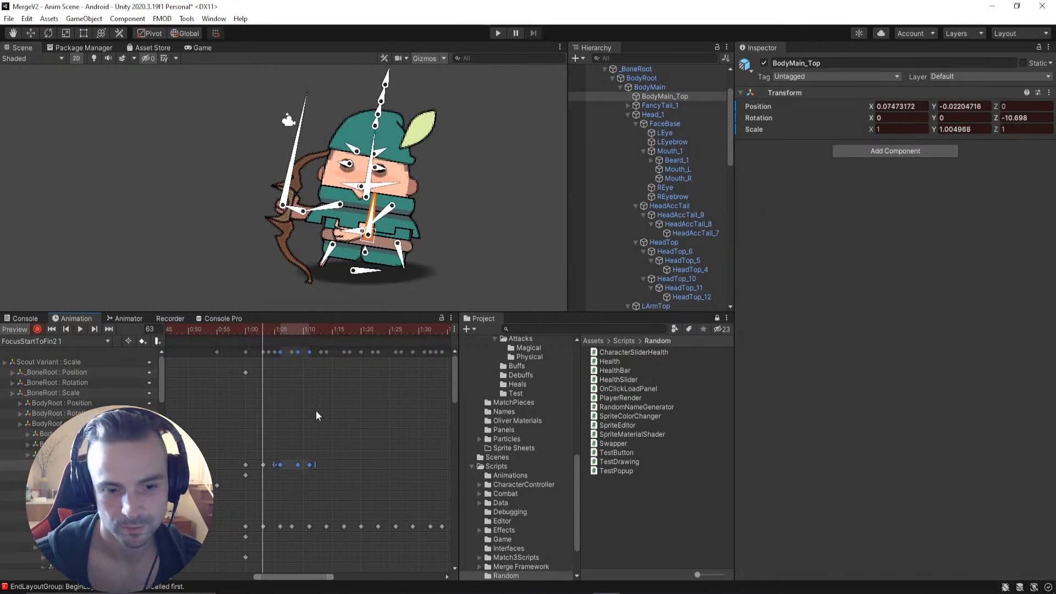
Step: Delete all BodyMain_Top position keyframes after frame 60
drag(333, 459, 259, 471)
key(Delete)
mouse_move(253, 331)
mouse_down()
mouse_move(242, 331)
mouse_move(256, 332)
mouse_up()
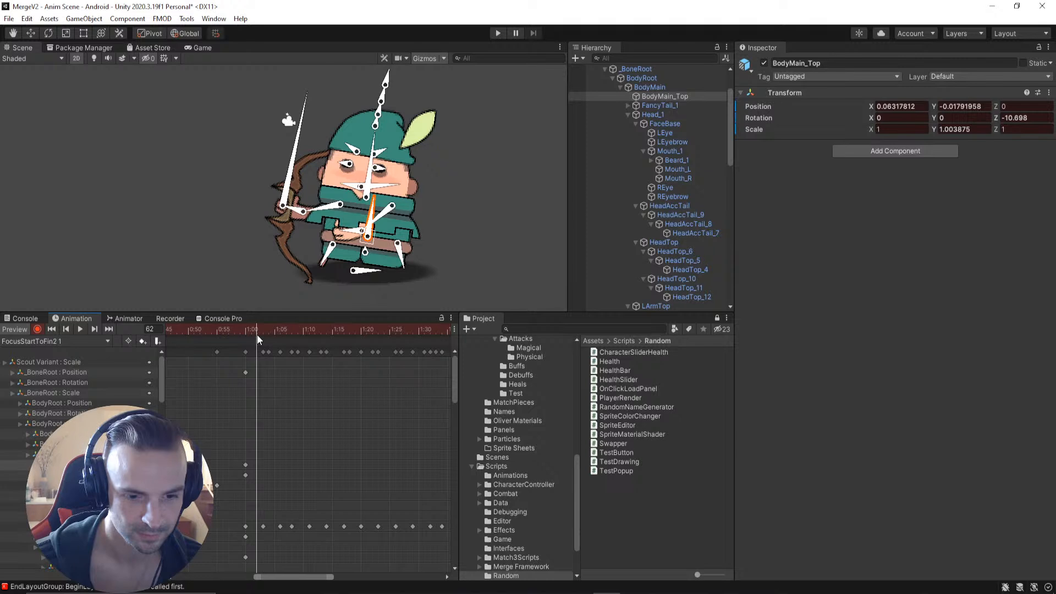
Step: Raise the BodyMain_Top bone at frame 63 to position X 0.077, Y -0.018, and try a lower position of X 0.066
drag(260, 334, 262, 334)
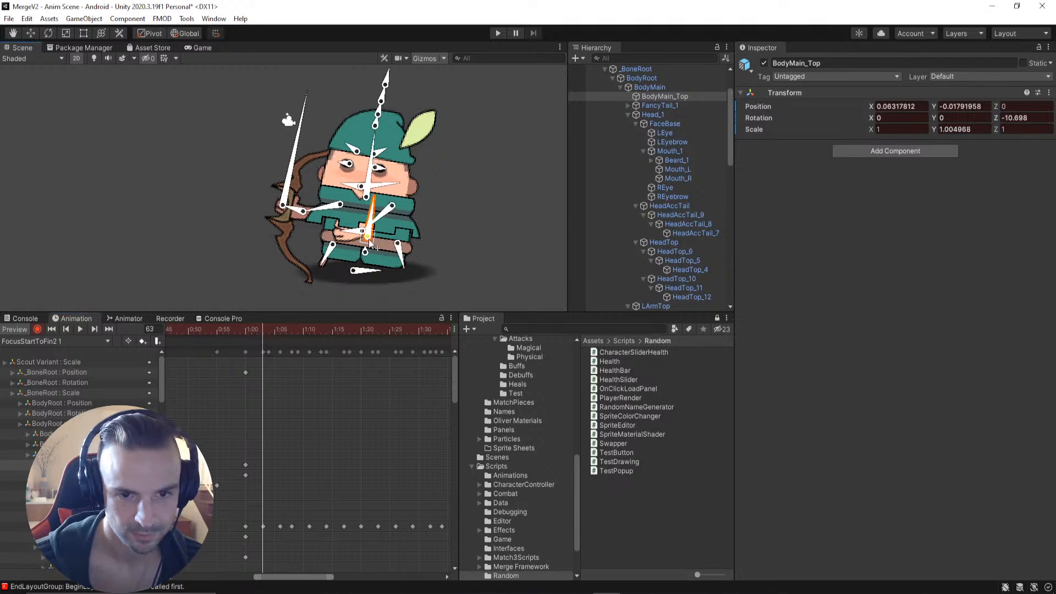
key(w)
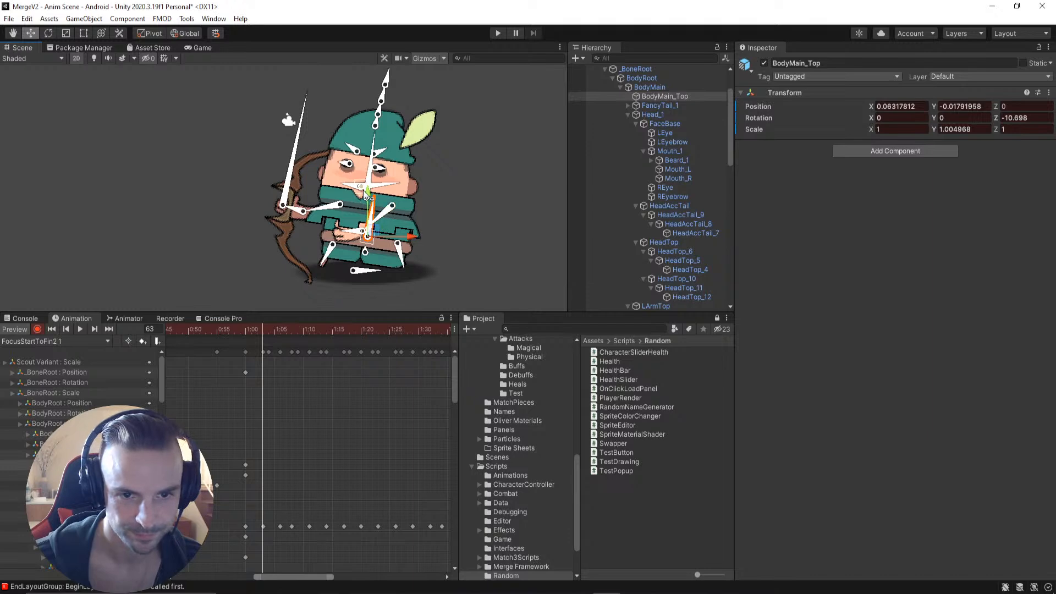
scroll(368, 192, up, 5)
drag(358, 244, 364, 242)
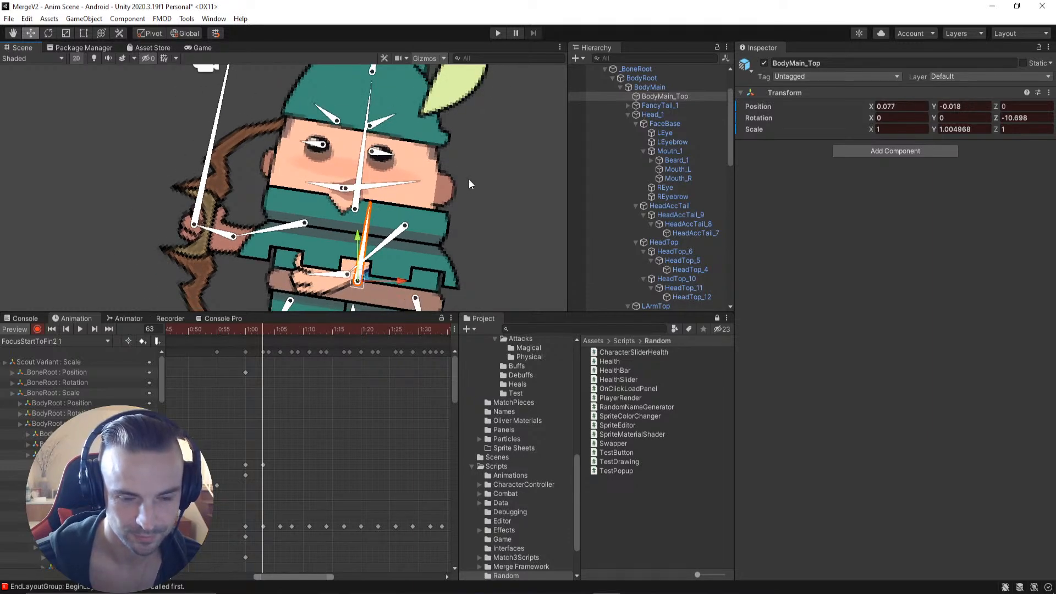
scroll(473, 213, down, 4)
mouse_move(260, 331)
mouse_down()
mouse_move(229, 334)
mouse_move(263, 344)
mouse_up()
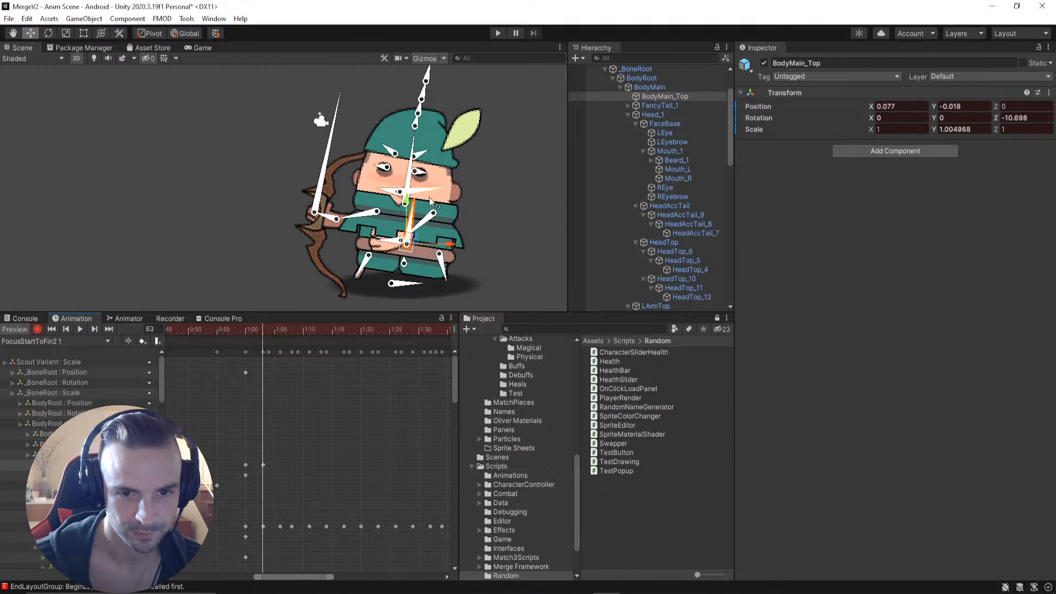
drag(410, 204, 411, 207)
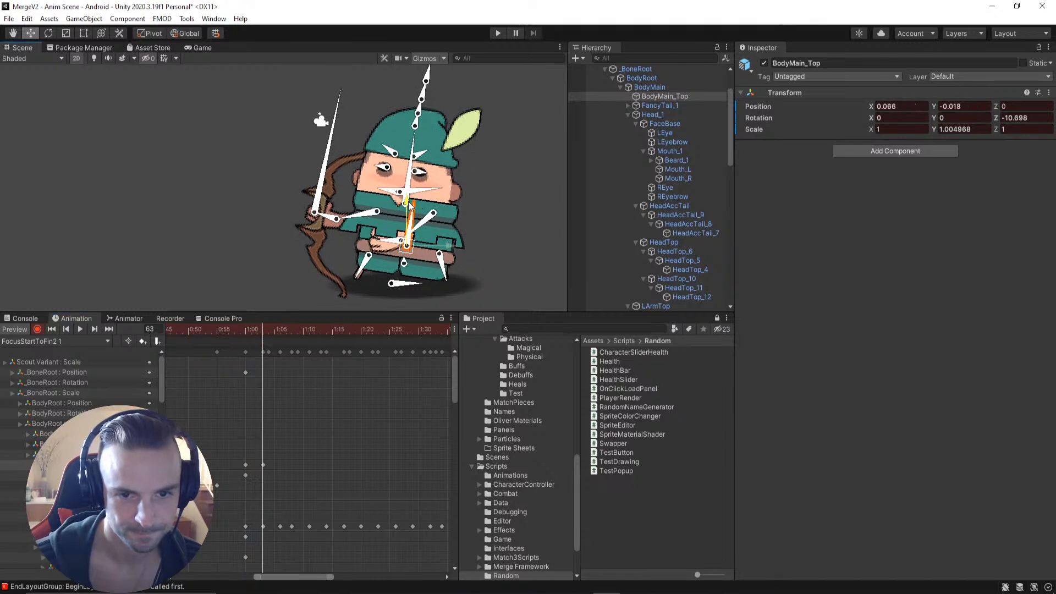
mouse_move(262, 330)
mouse_down()
mouse_move(245, 329)
mouse_move(265, 330)
mouse_up()
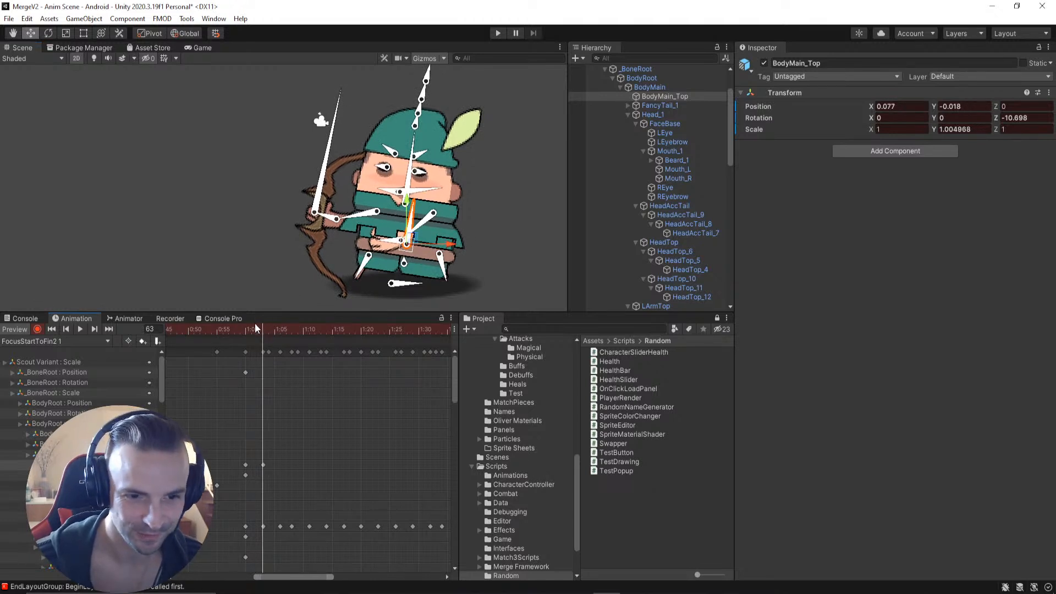
Step: Copy BodyMain_Top's frame 60 position keyframe to frame 65, and repeat the frames 60 to 65 set from frame 66
click(245, 464)
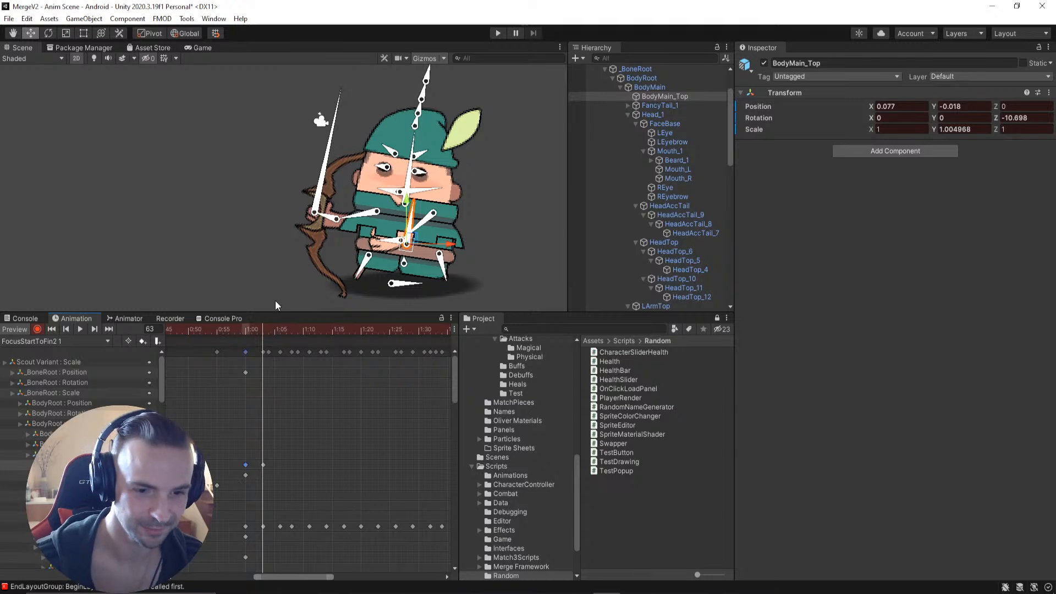
mouse_move(260, 329)
mouse_down()
mouse_move(278, 329)
mouse_move(245, 331)
mouse_up()
key(ctrl+v)
drag(277, 460, 241, 468)
drag(263, 330, 326, 348)
key(ctrl+v)
Step: Compress BodyMain_Top's position keyframes into frames 60 to 67 and play the animation
click(339, 474)
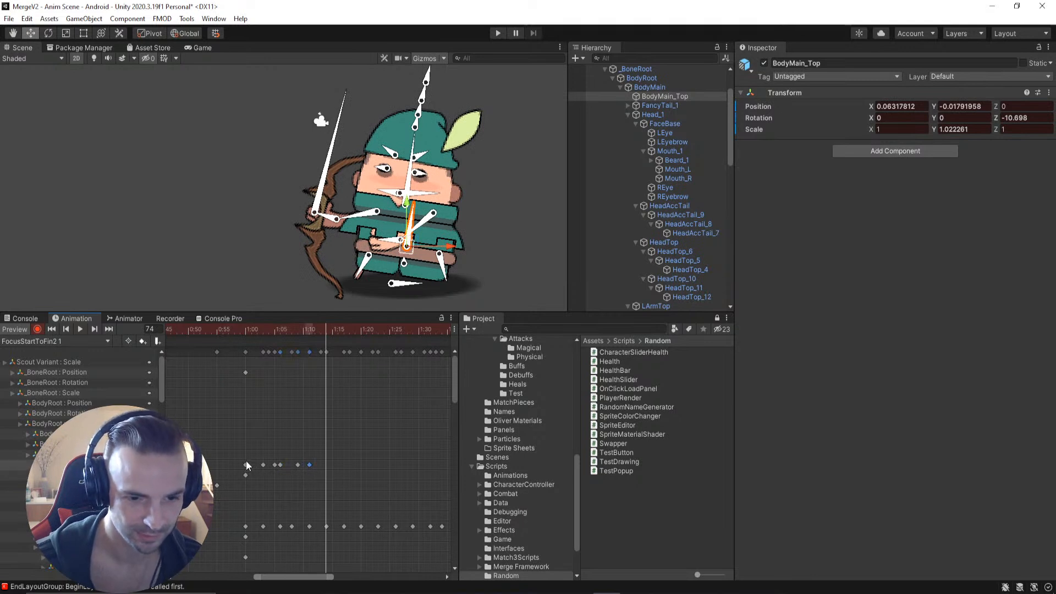
drag(315, 460, 244, 465)
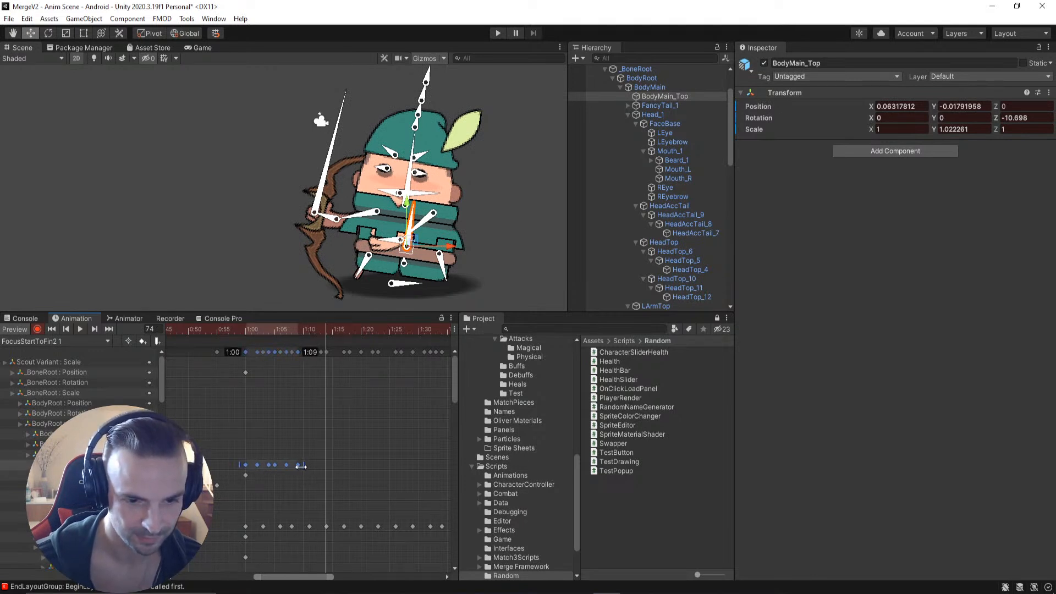
drag(249, 326, 245, 351)
click(81, 328)
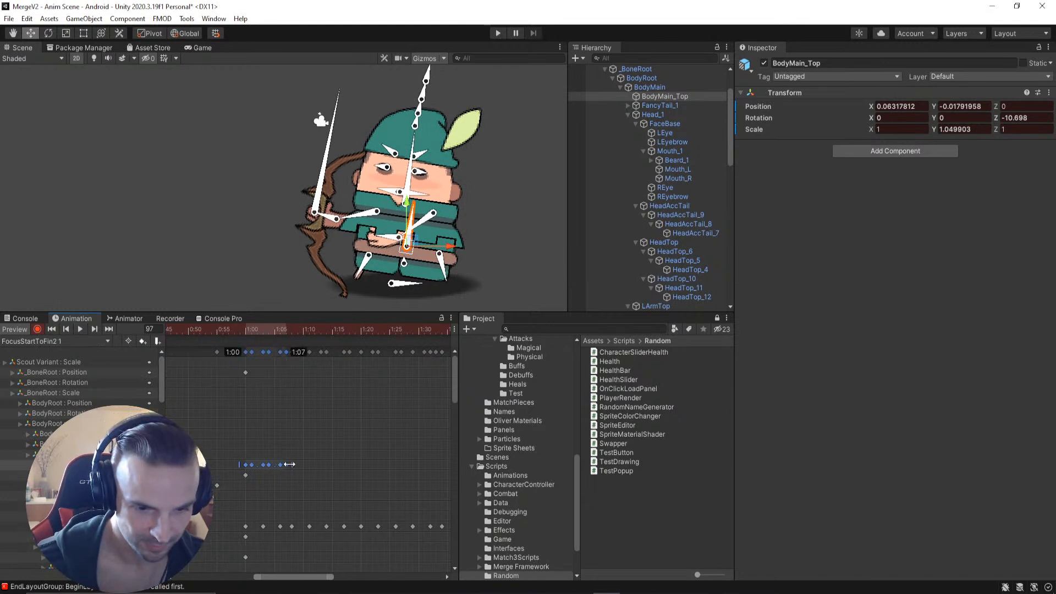
Step: Repeat the compressed BodyMain_Top position keyframes from frames 68 and 76, and play the animation from frame 60
drag(252, 333, 340, 332)
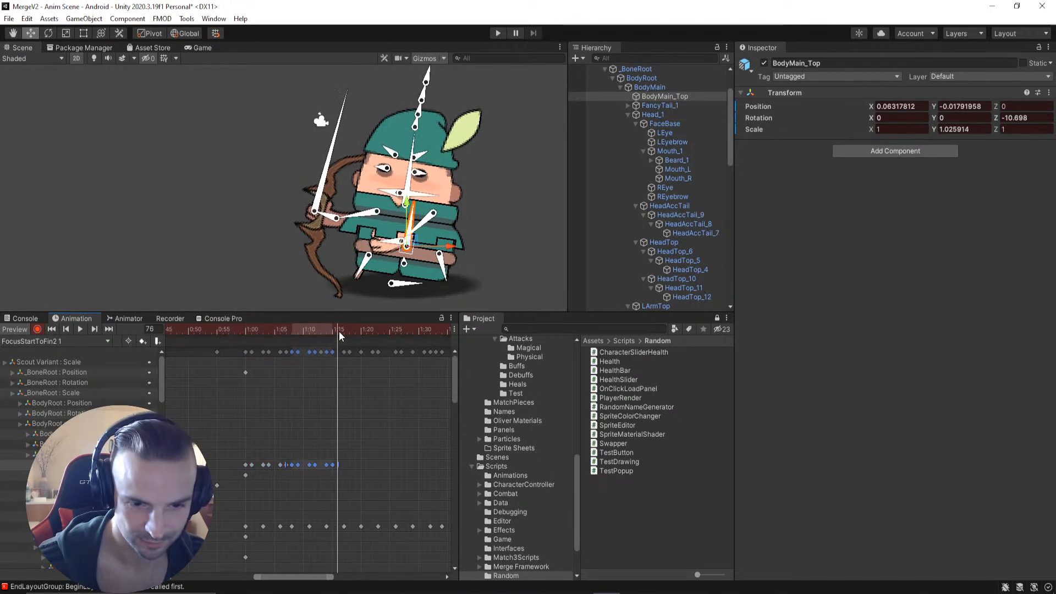
key(ctrl+v)
click(239, 330)
drag(239, 329, 244, 329)
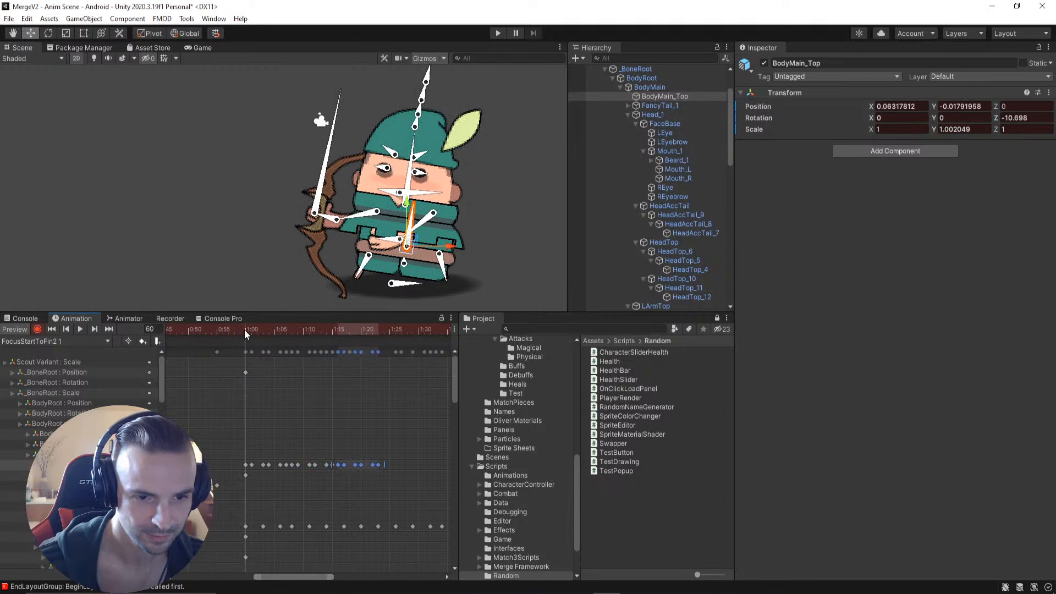
click(79, 329)
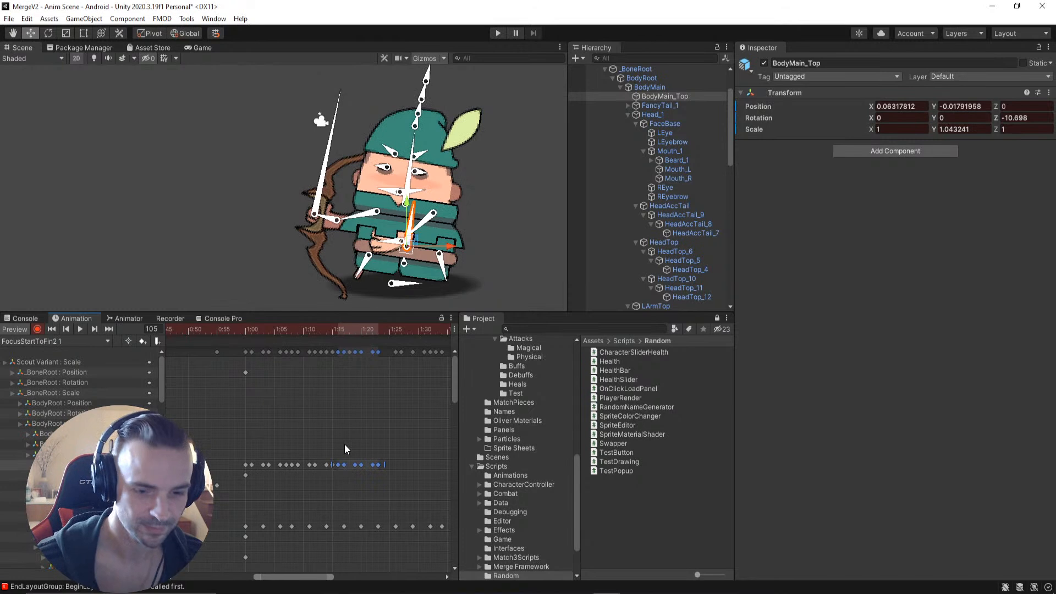
Step: Undo the repeated pastes and delete BodyMain_Top's position keyframes after frame 60
key(ctrl+z)
key(ctrl+z)
drag(292, 465, 262, 476)
key(ctrl+z)
click(321, 469)
key(Delete)
Step: Raise the BodyMain_Top bone slightly at frame 61, to position X 0.073, Y -0.018
click(246, 465)
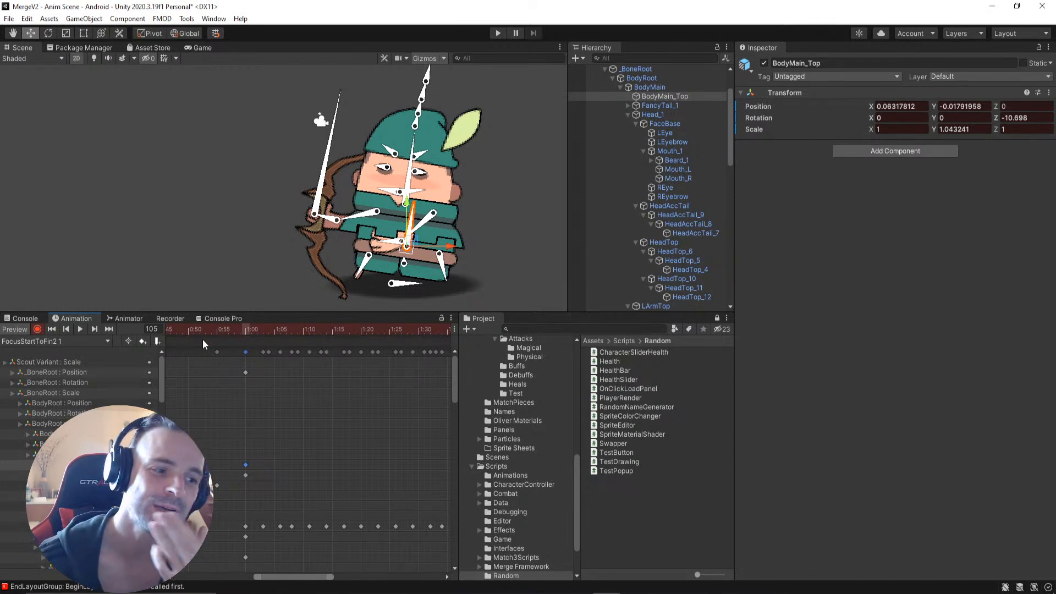
drag(196, 332, 246, 332)
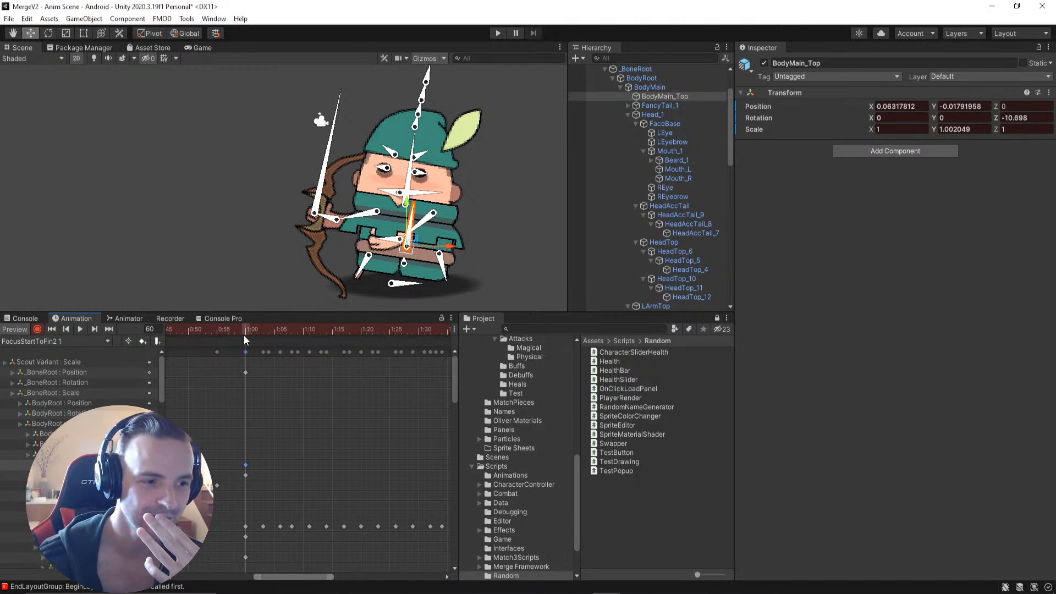
mouse_move(244, 339)
mouse_down()
mouse_move(265, 333)
mouse_move(239, 335)
mouse_move(251, 332)
mouse_up()
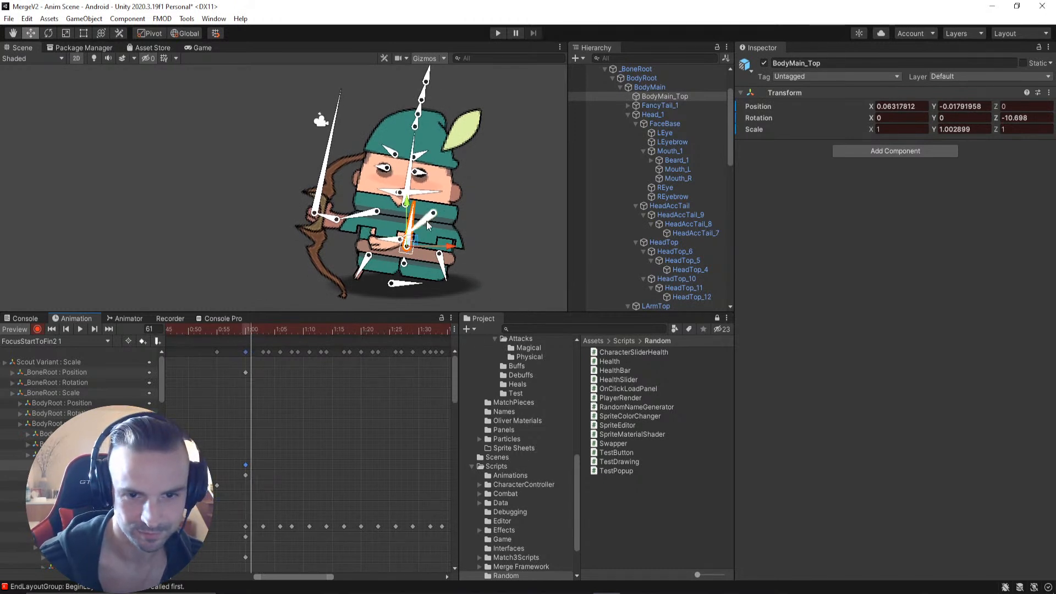
scroll(406, 213, up, 3)
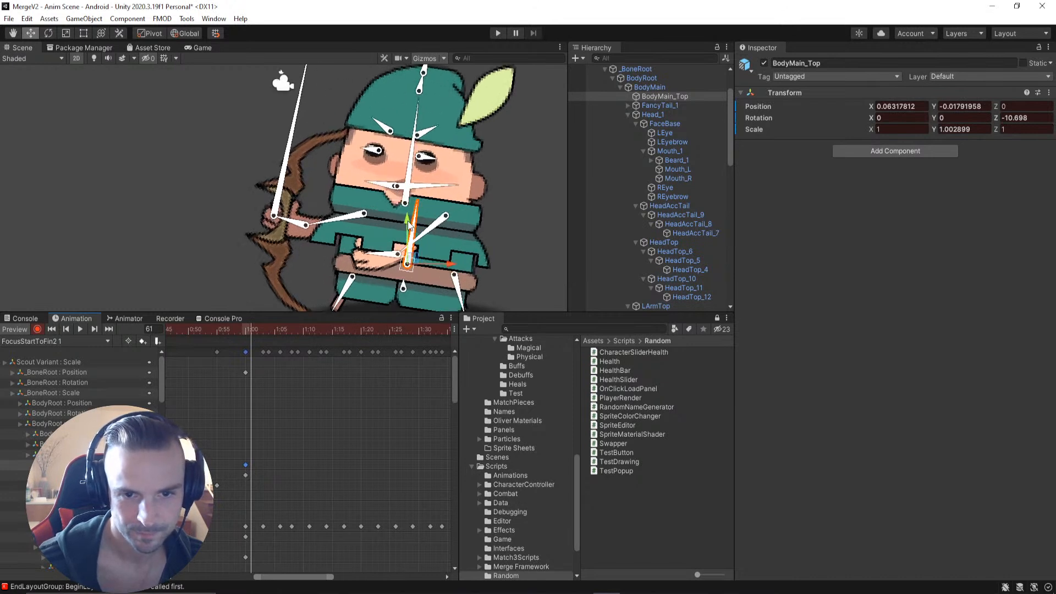
drag(408, 224, 409, 223)
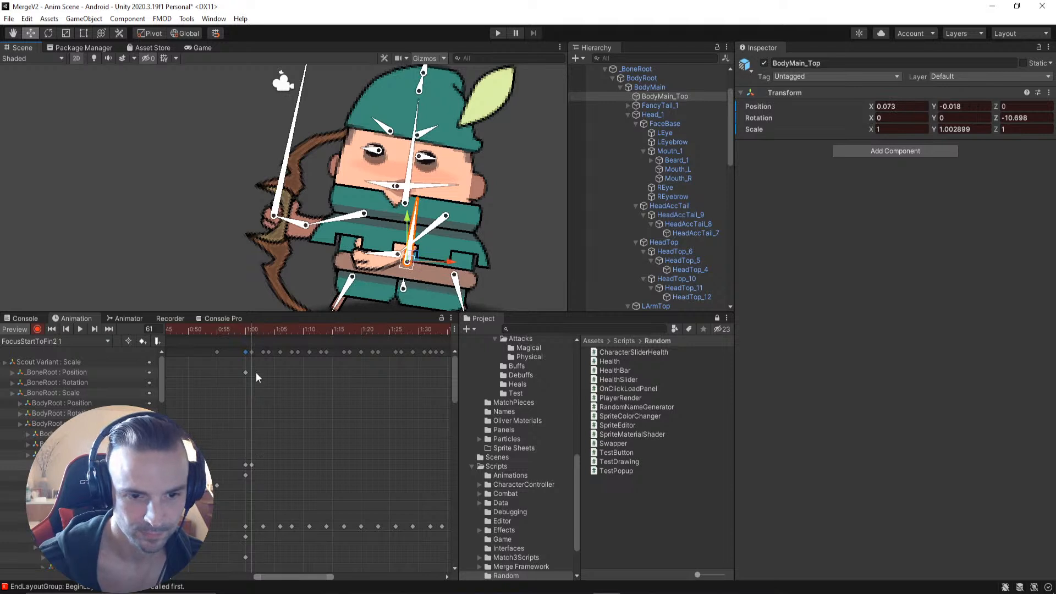
Step: Key BodyMain_Top's vertical shake with position X 0.058 at frame 62, 0.063 at frame 63 and 0.051 at frame 64
click(256, 331)
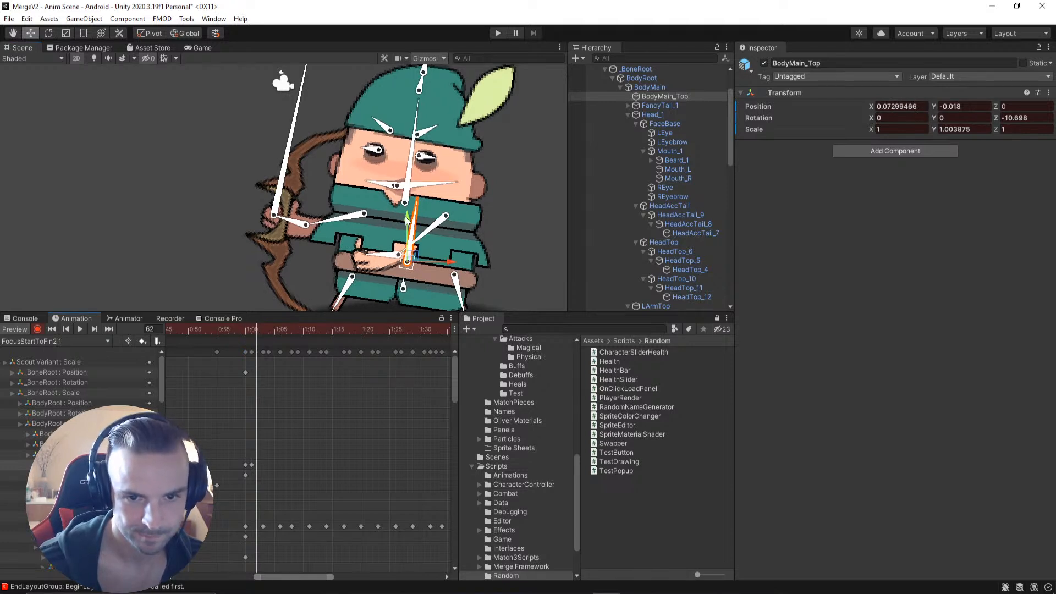
drag(407, 220, 407, 222)
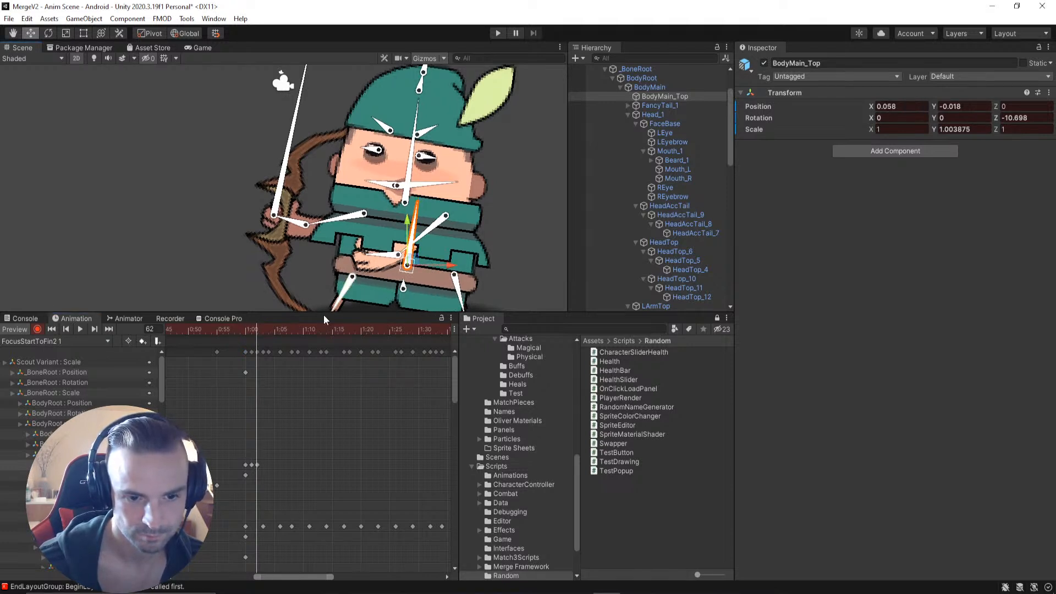
click(262, 329)
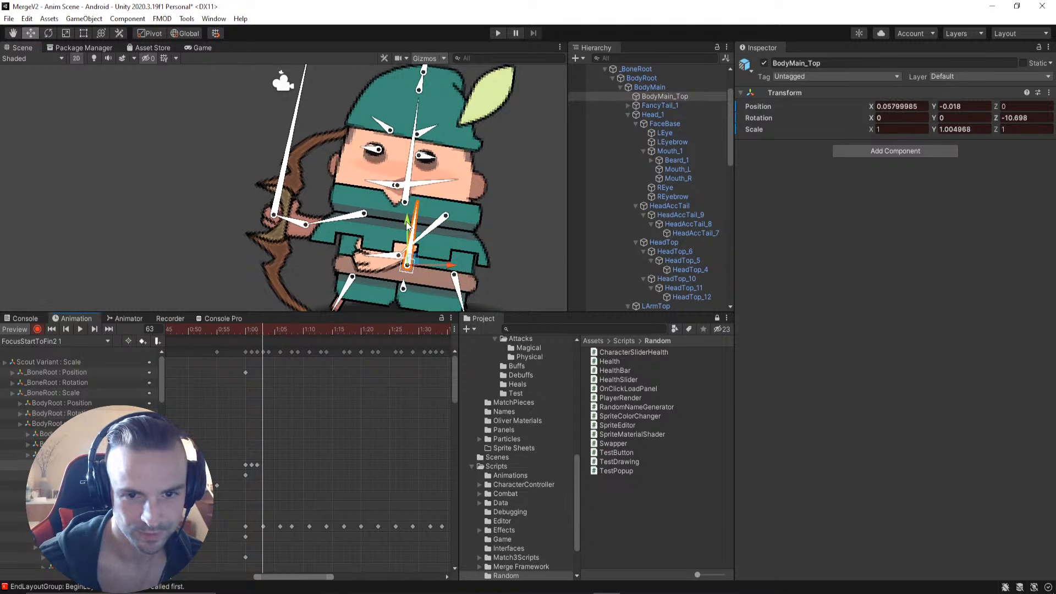
click(268, 329)
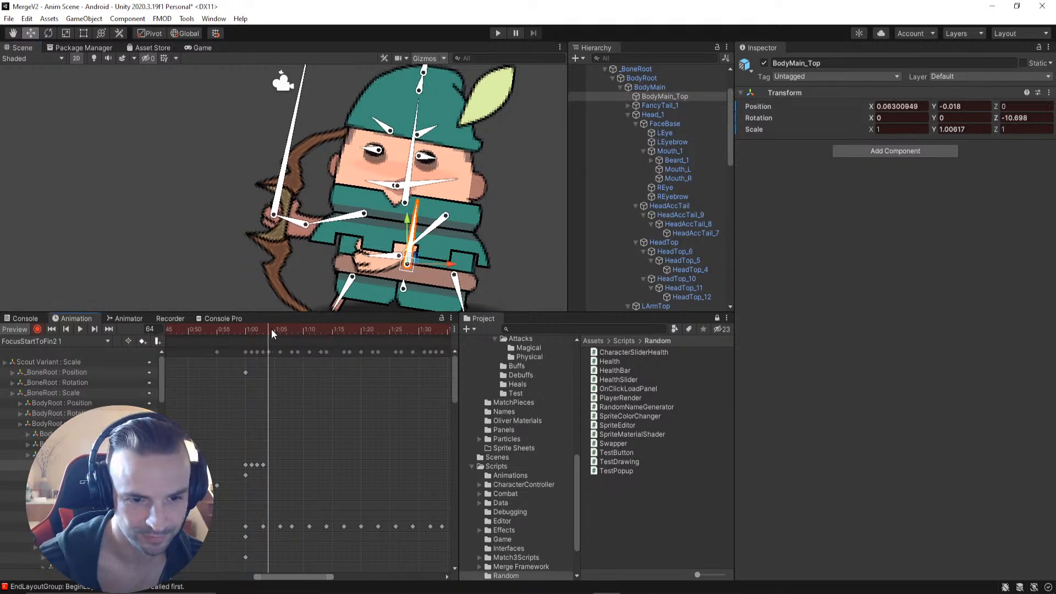
drag(403, 220, 399, 223)
Step: Copy BodyMain_Top's frame 60 position keyframe to frame 65 to close the shake cycle
click(274, 330)
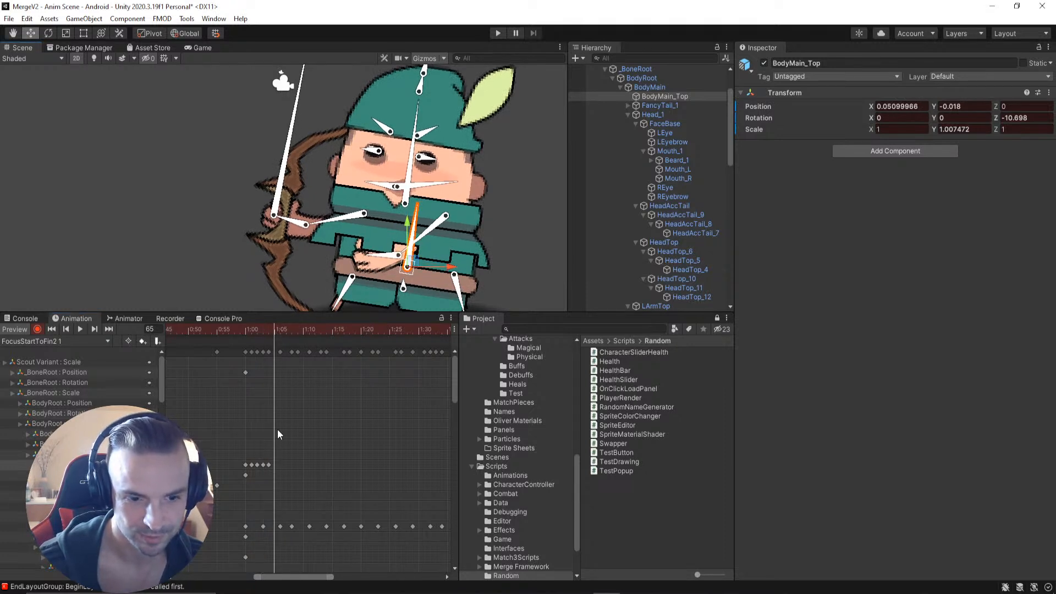
key(ctrl+c)
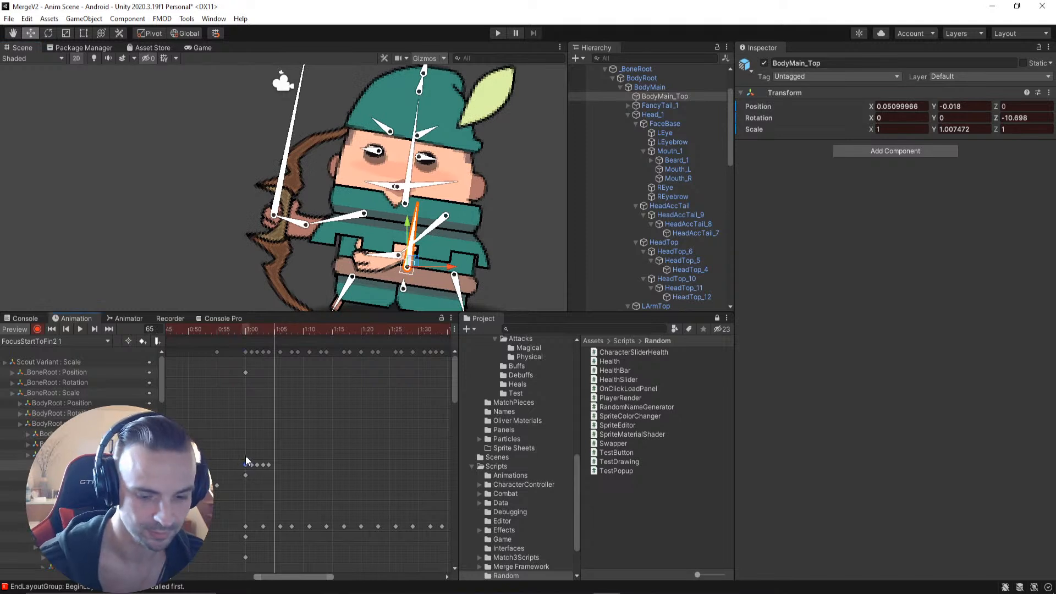
key(ctrl+v)
drag(276, 329, 244, 338)
Step: Copy BodyMain_Top's position keyframes from frames 60 to 65 and paste them at frames 65, 70, 75, 80 and 85
drag(240, 463, 280, 469)
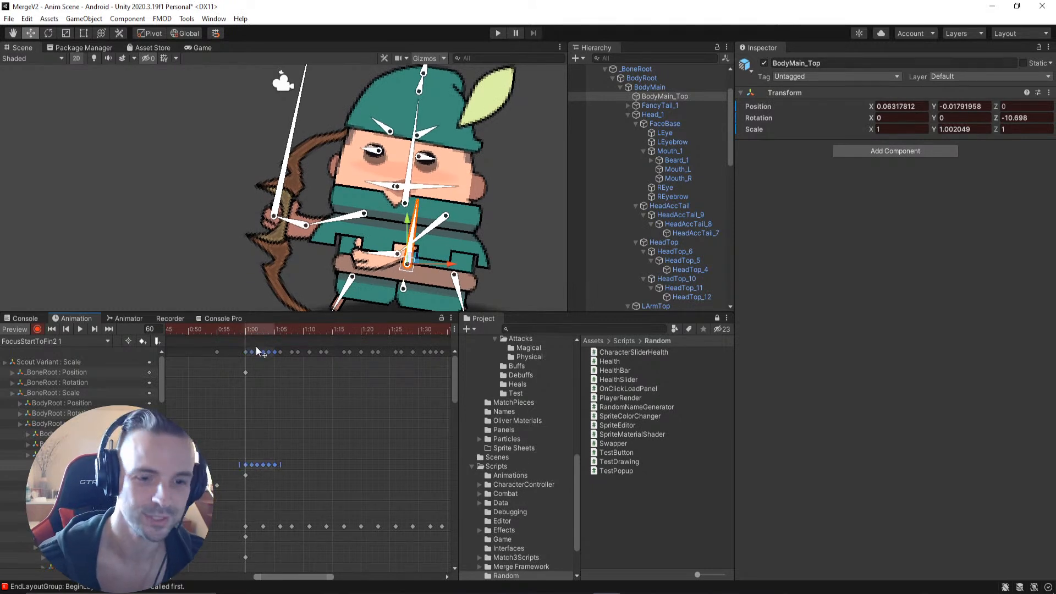
drag(246, 326, 273, 330)
key(ctrl+v)
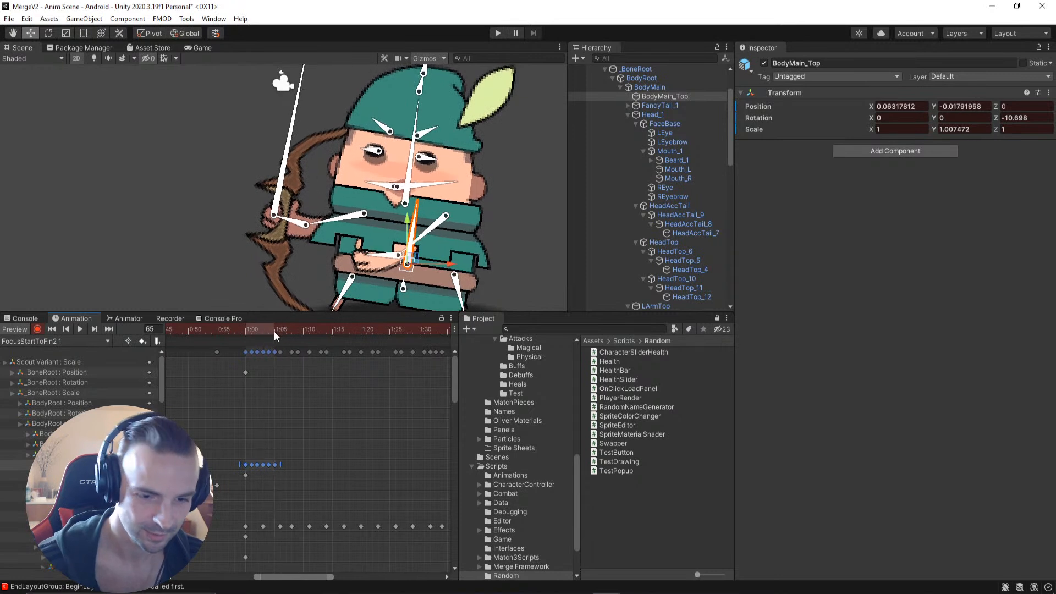
click(302, 329)
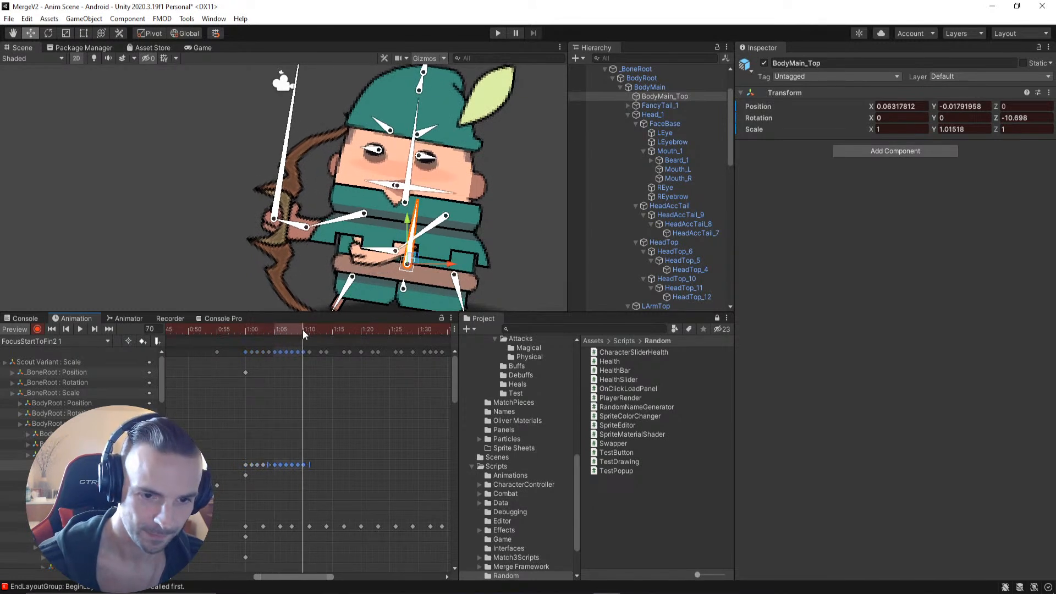
key(ctrl+v)
click(331, 330)
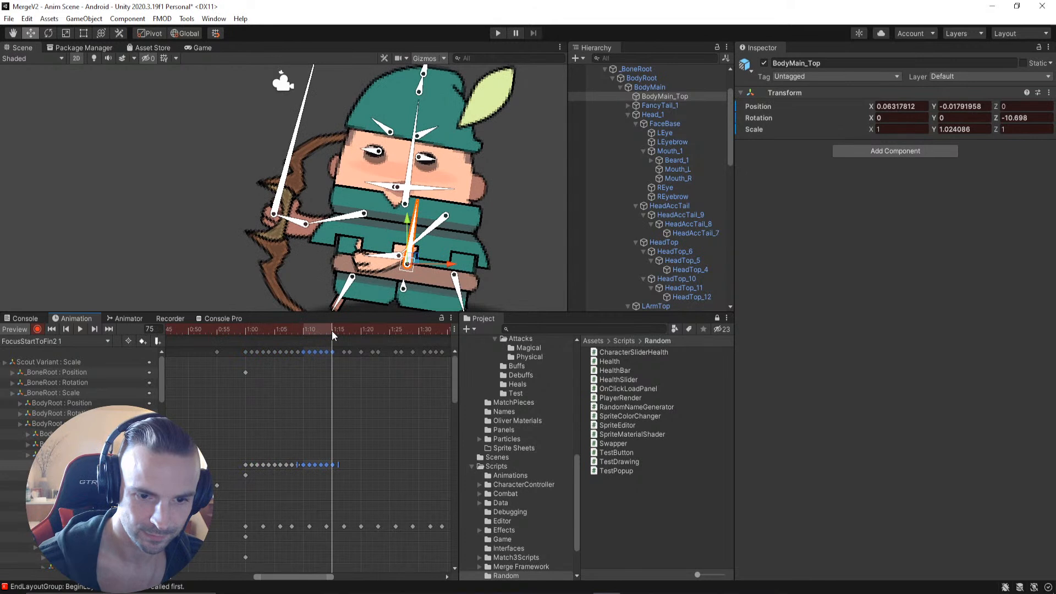
key(ctrl+v)
click(360, 329)
key(ctrl+v)
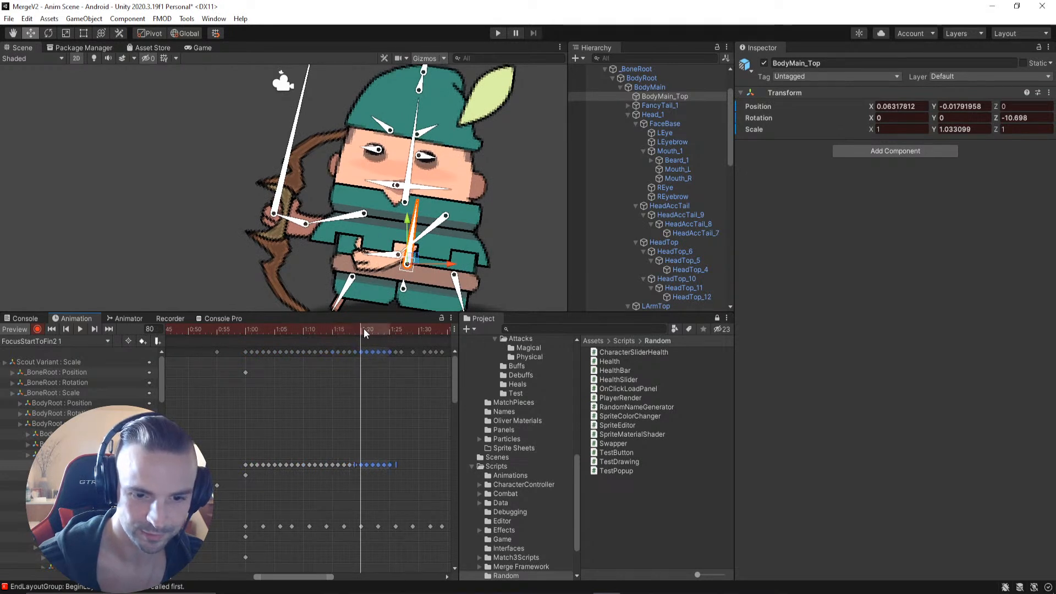
click(391, 330)
key(ctrl+v)
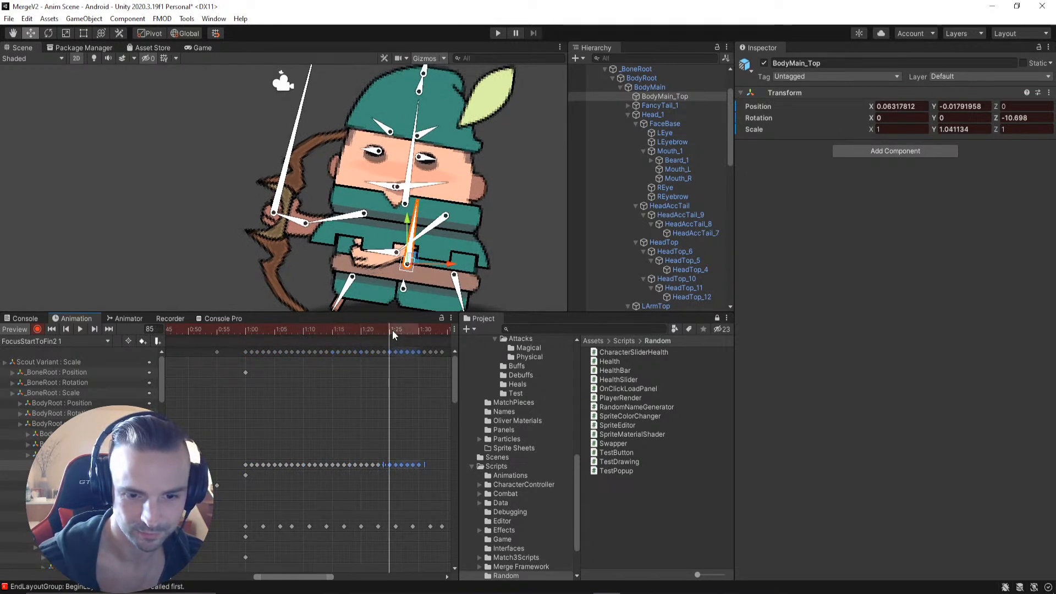
Step: Delete BodyMain_Top's position keyframes after frame 75
scroll(377, 454, down, 2)
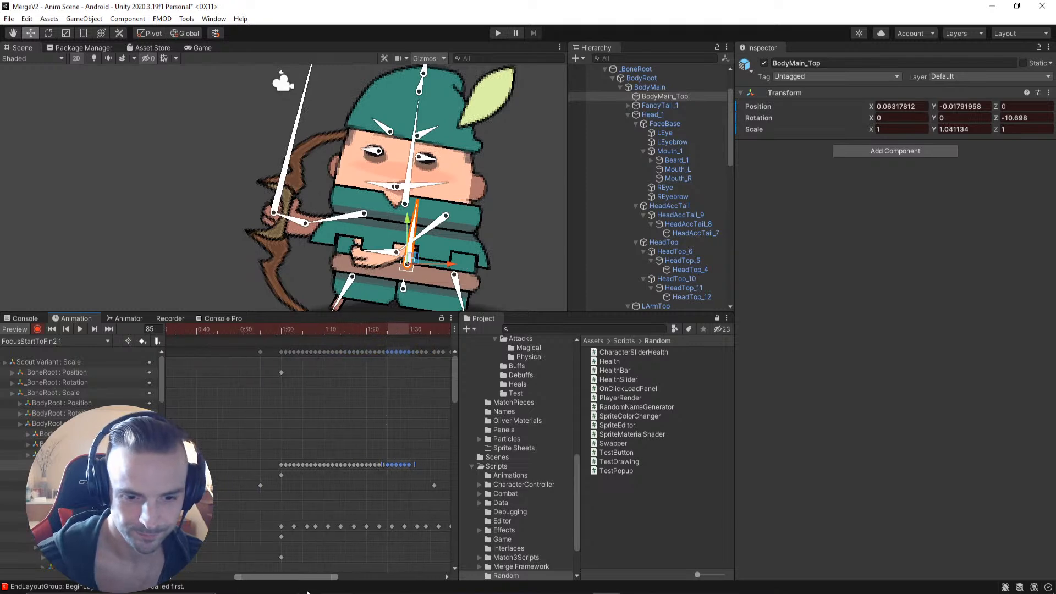
drag(276, 329, 349, 520)
scroll(349, 495, up, 2)
scroll(341, 484, up, 1)
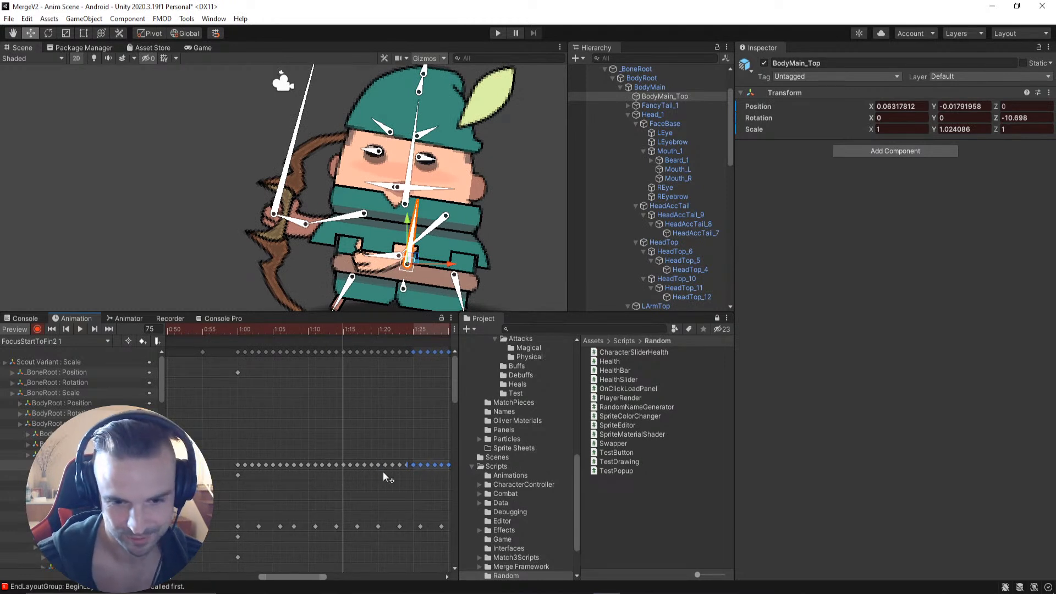
shift+click(344, 466)
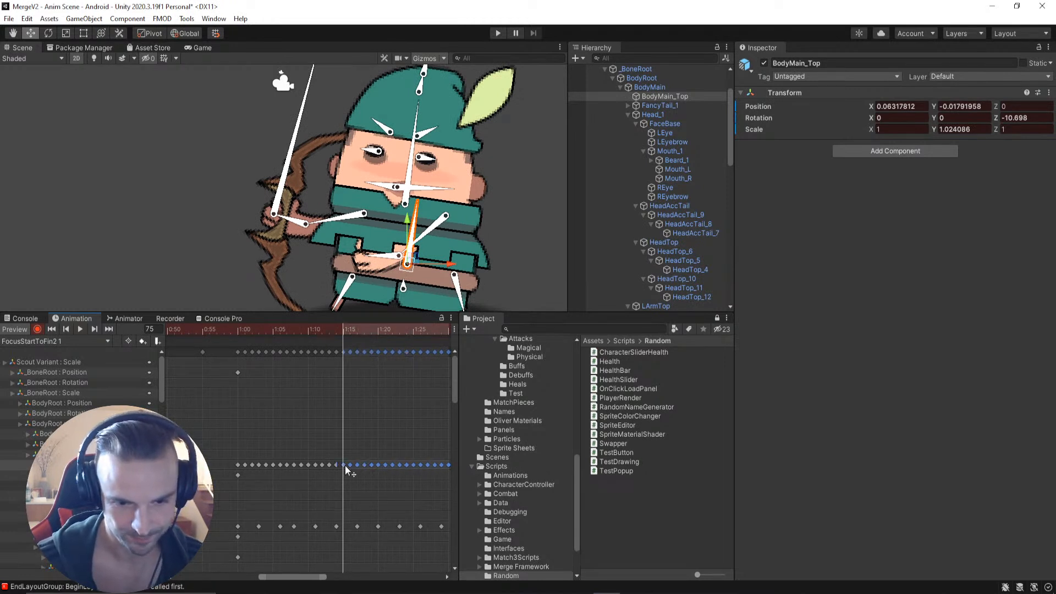
ctrl+click(350, 466)
ctrl+click(344, 467)
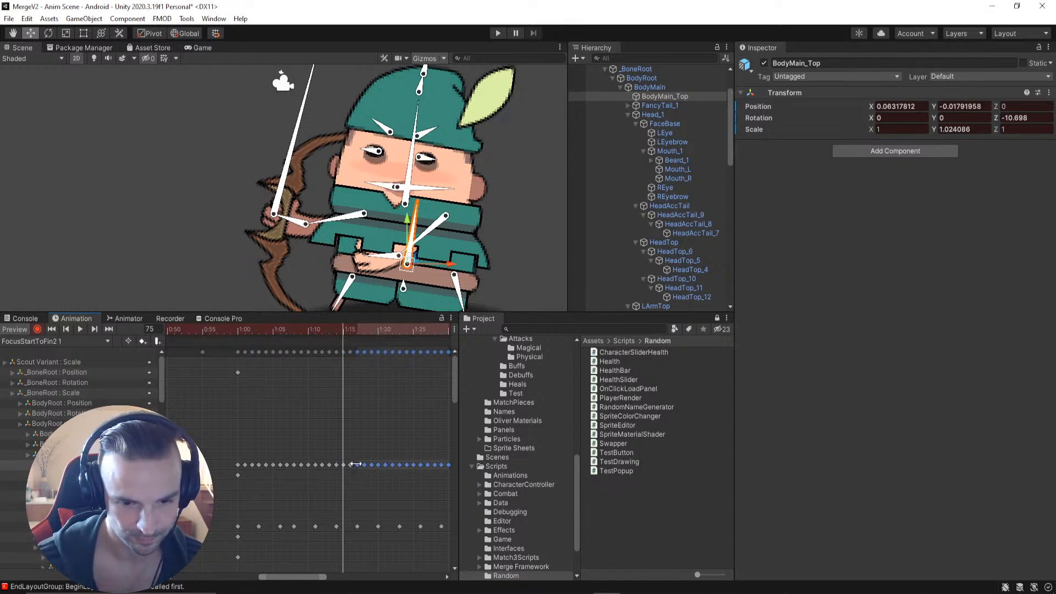
scroll(356, 467, up, 3)
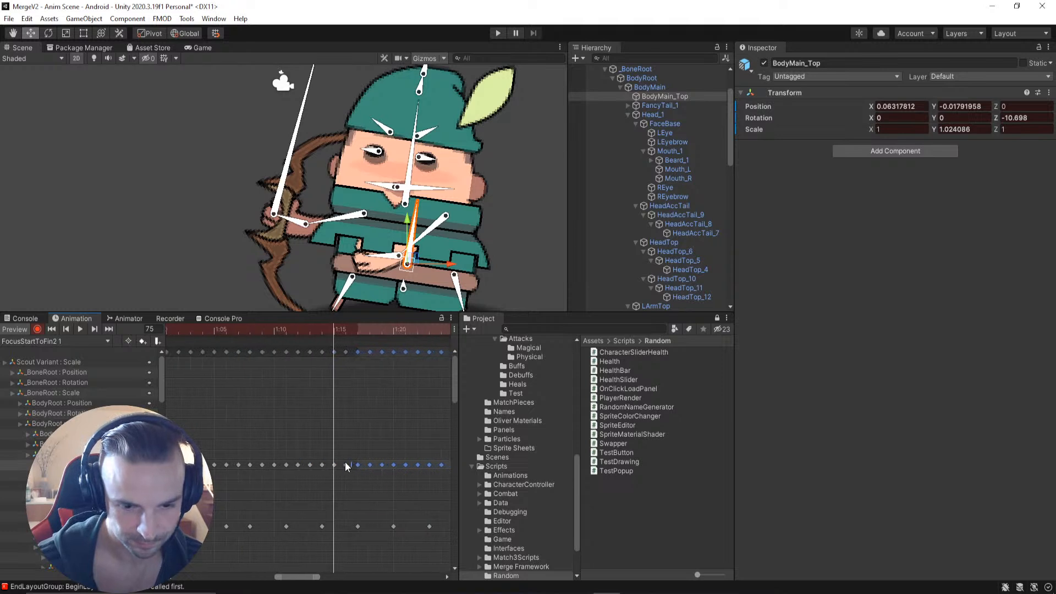
key(Delete)
Step: Stretch BodyMain_Top's position keyframes from frames 60 to 75 so they span frame 60 to about frame 90, slowing the shake
scroll(310, 431, down, 2)
scroll(310, 430, down, 3)
click(231, 465)
shift+click(322, 465)
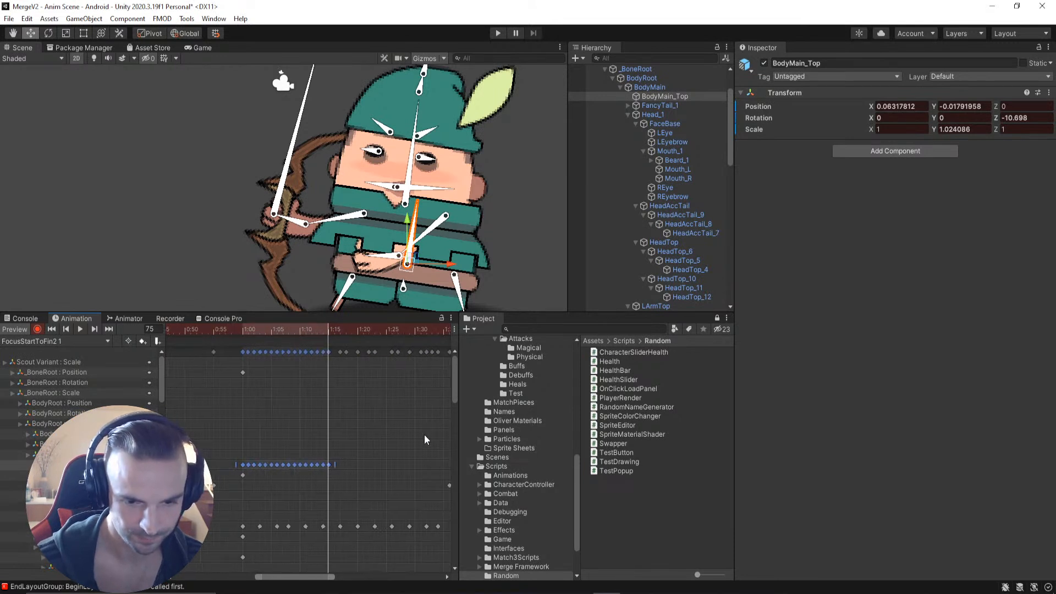
scroll(421, 437, down, 2)
scroll(417, 449, down, 5)
middle_drag(420, 451, 295, 452)
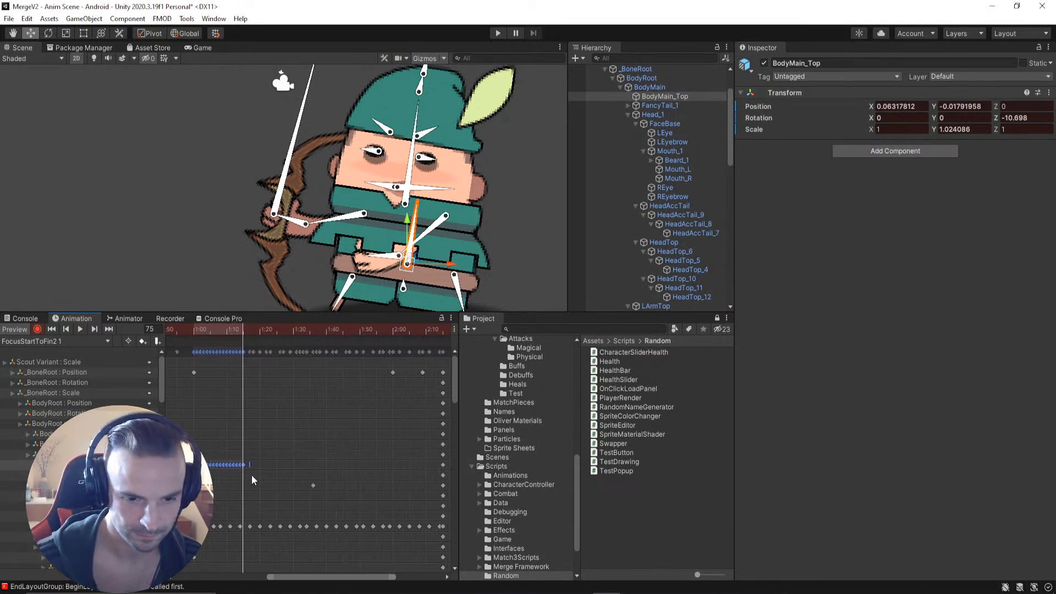
drag(250, 465, 297, 467)
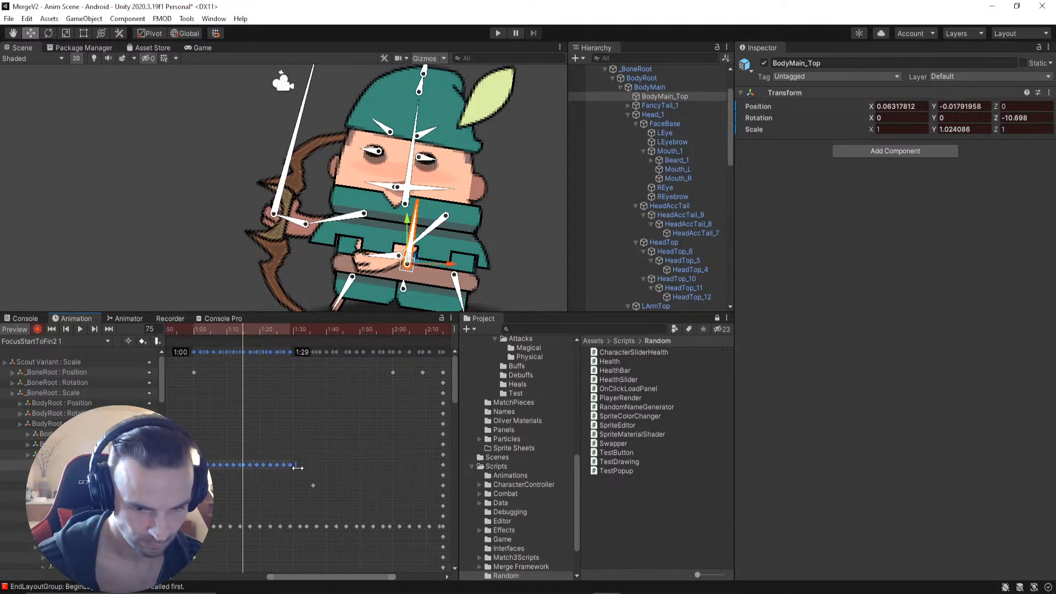
Step: Play the clip from frame 60 to check the slower upper-body shake
drag(243, 329, 193, 338)
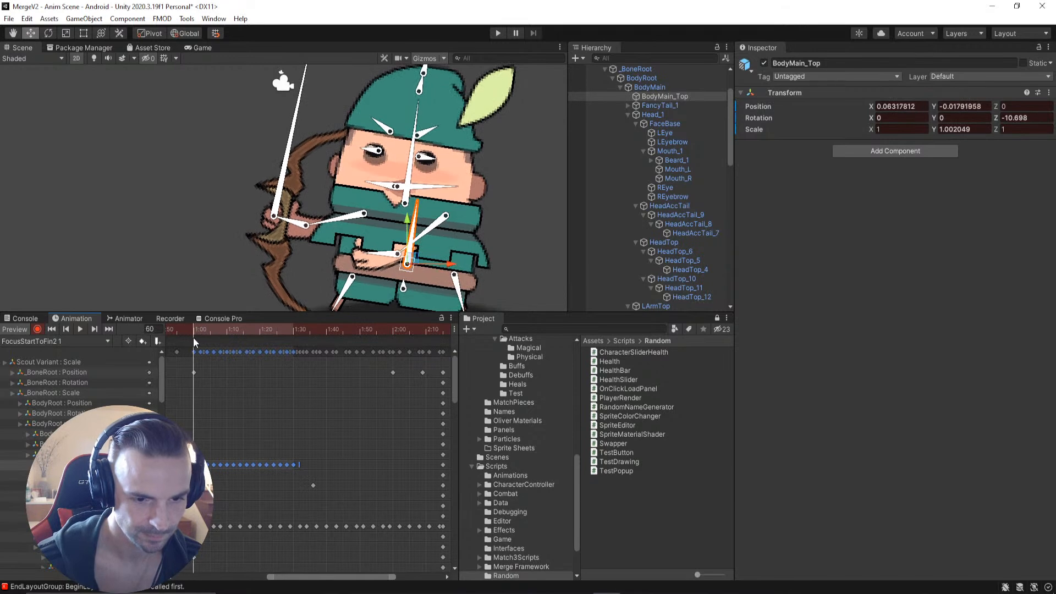
click(81, 329)
click(80, 329)
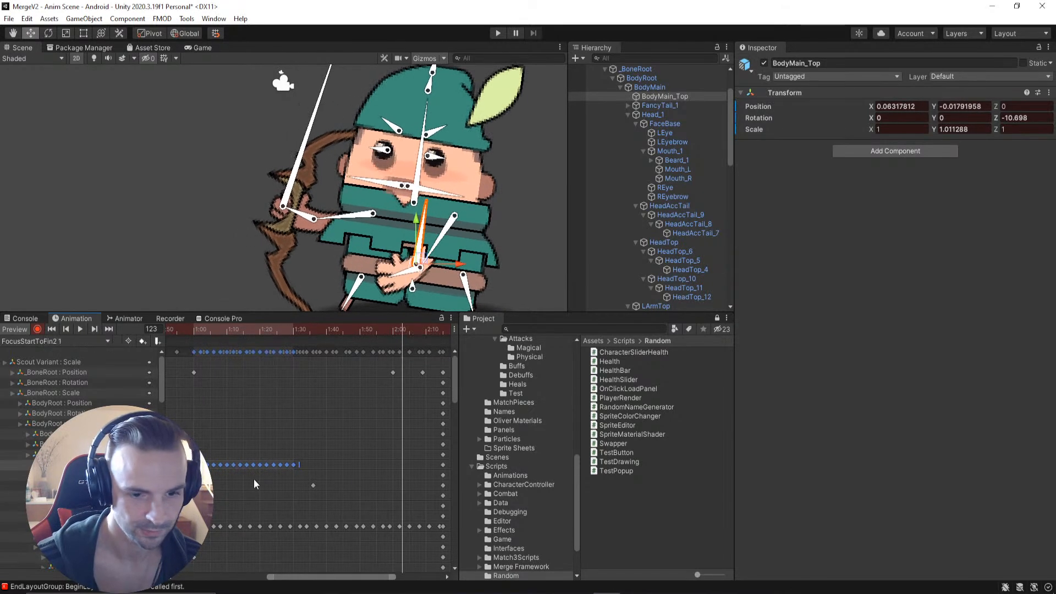
Step: Copy BodyMain_Top's stretched position keyframes and paste them at frame 90 to continue the shake to frame 120
drag(292, 329, 292, 330)
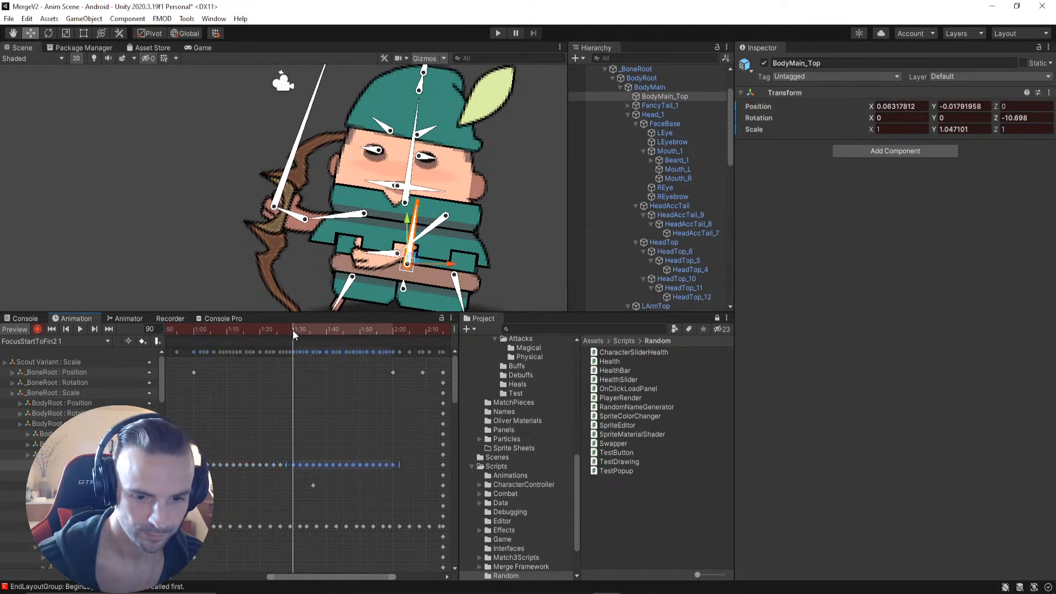
key(ctrl+v)
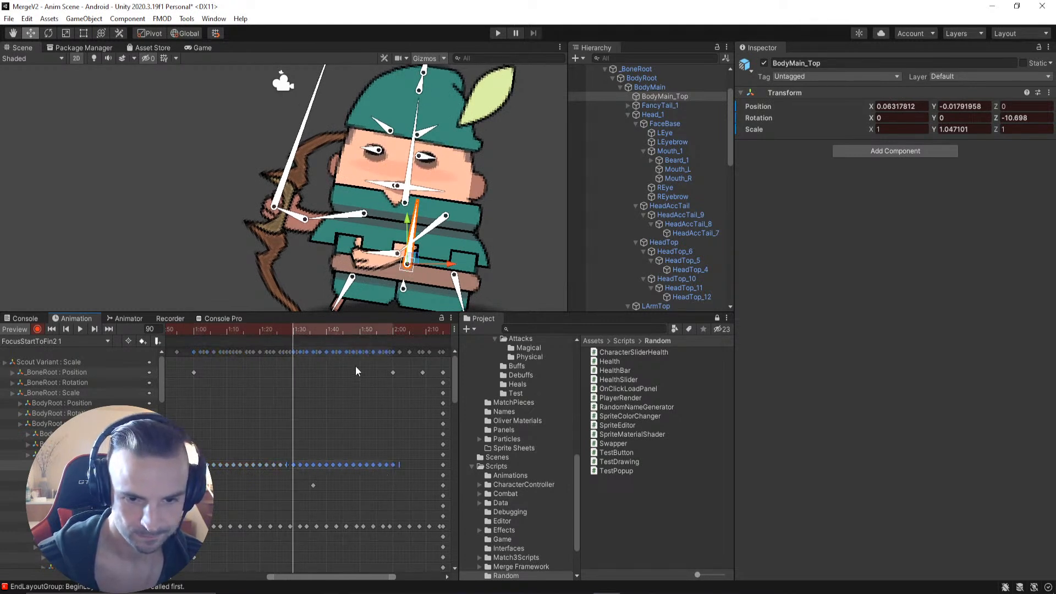
click(358, 465)
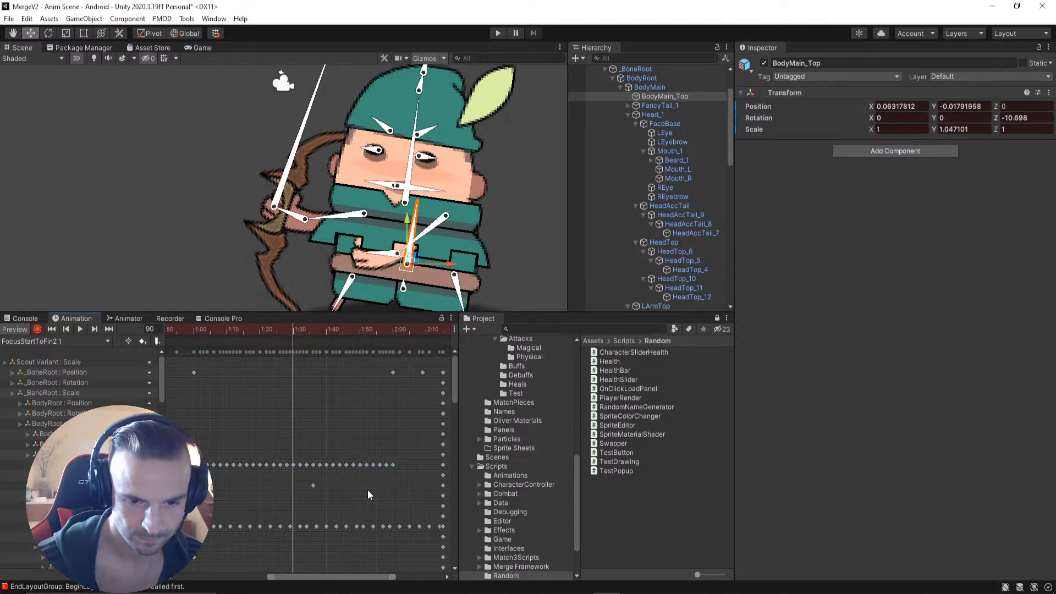
drag(359, 464, 394, 467)
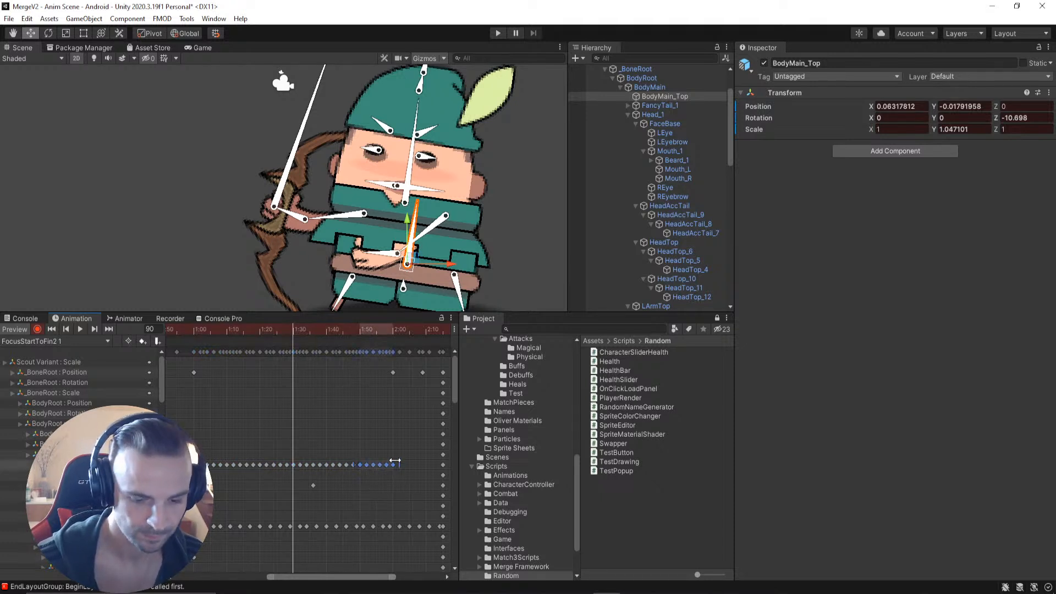
drag(401, 330, 391, 332)
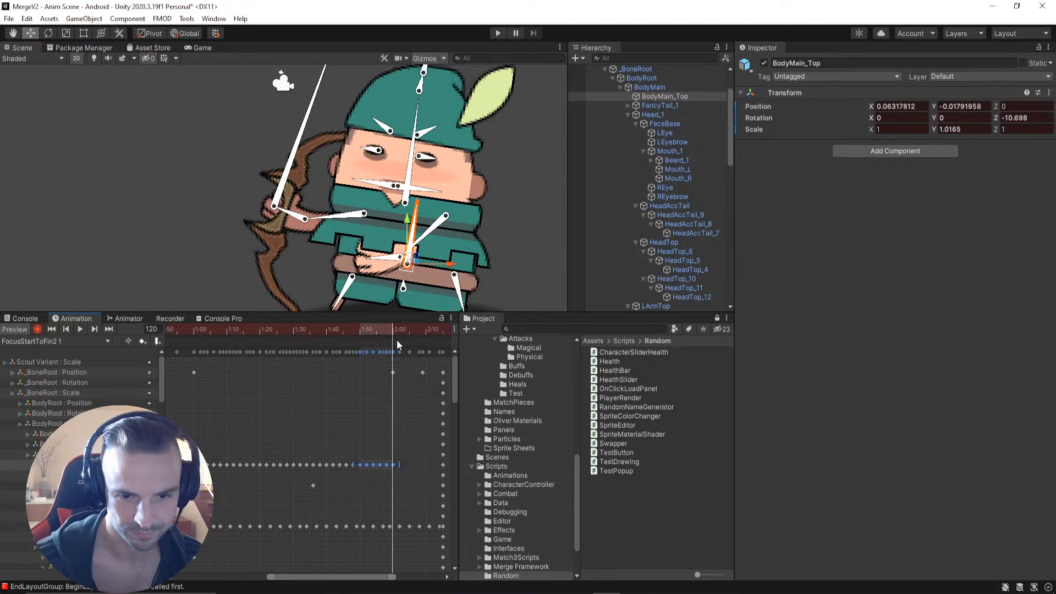
Step: Play the whole clip from frame 0 with nothing selected to review the shake in the full attack
drag(391, 330, 127, 363)
scroll(194, 236, down, 3)
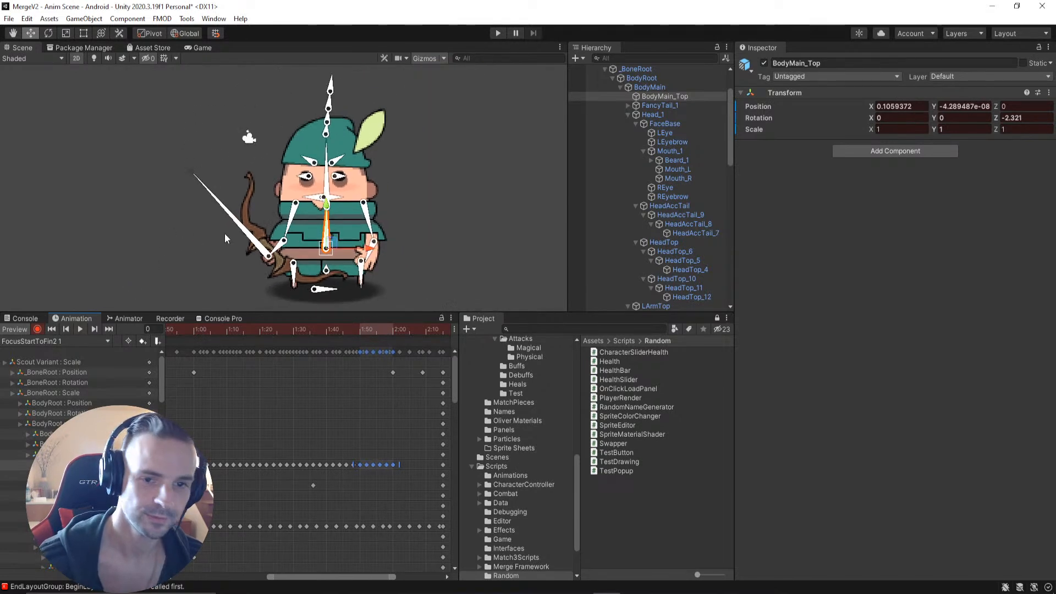
click(490, 207)
click(79, 329)
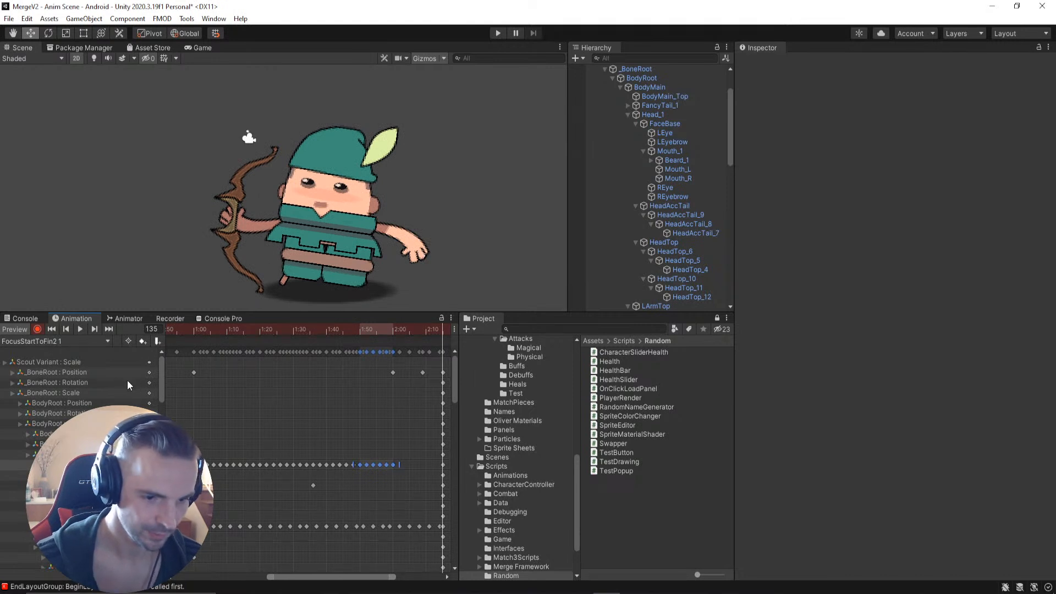
Step: Find Head_1's position track among the animated bone properties and select it
scroll(163, 392, down, 1)
drag(163, 393, 163, 482)
click(72, 409)
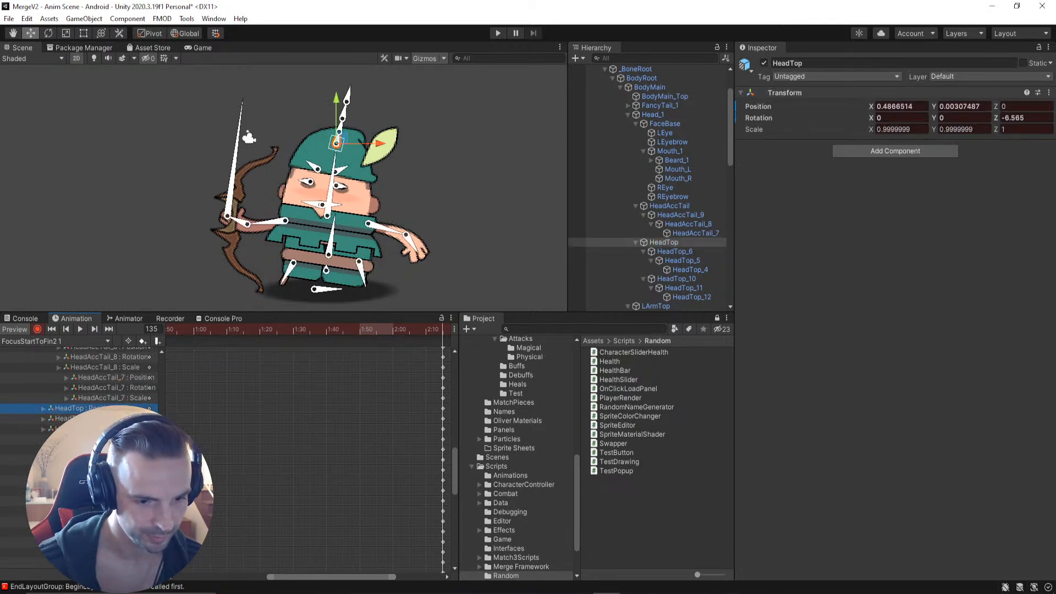
scroll(82, 385, up, 4)
scroll(82, 385, up, 10)
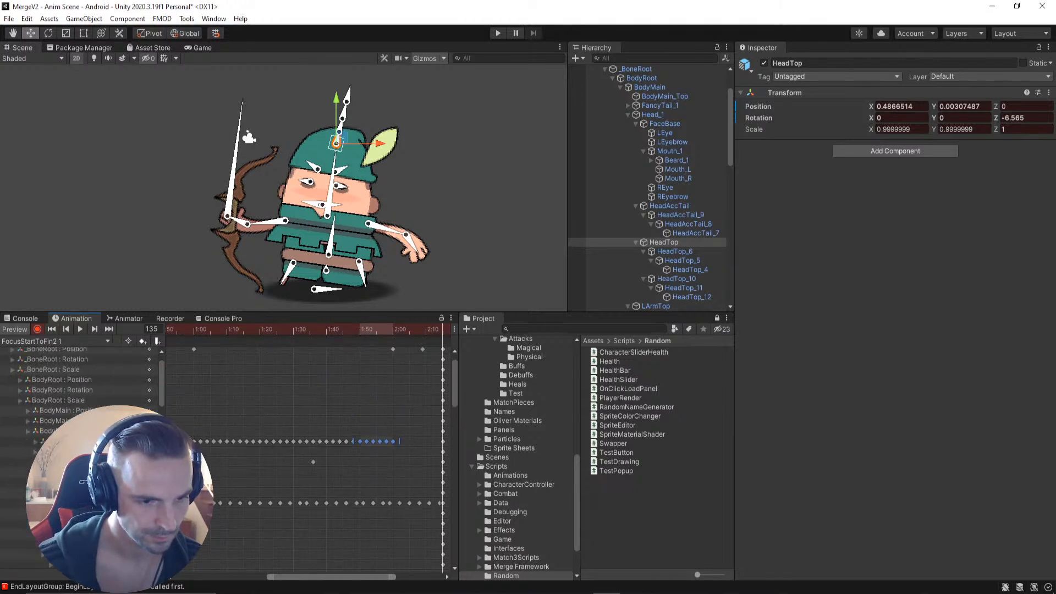
scroll(67, 401, down, 2)
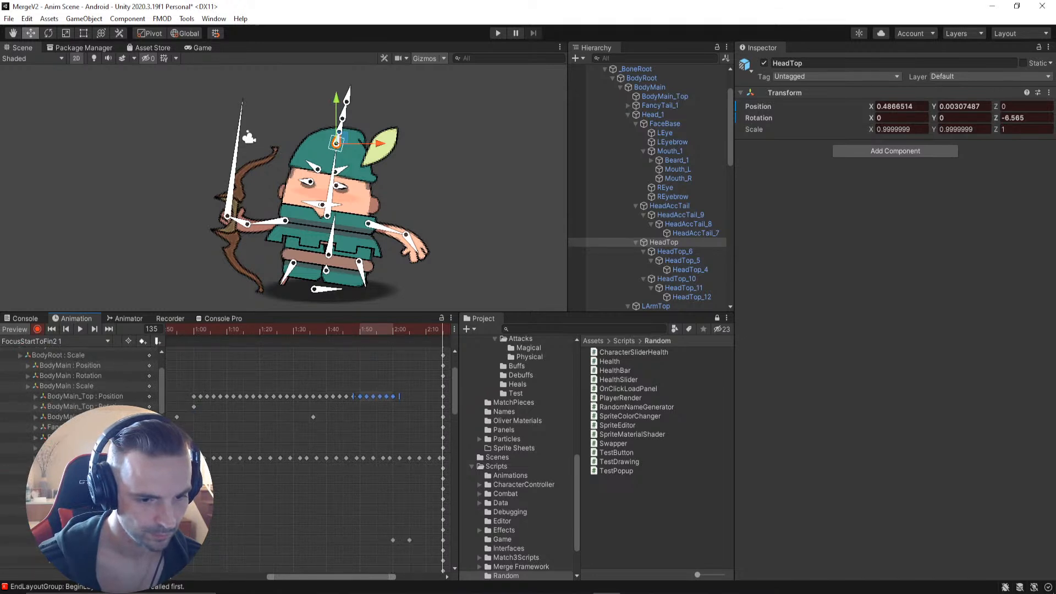
click(71, 458)
Step: Scrub through the clip from the start and across the held pose to examine the head and upper-body motion
click(440, 329)
drag(440, 328, 130, 352)
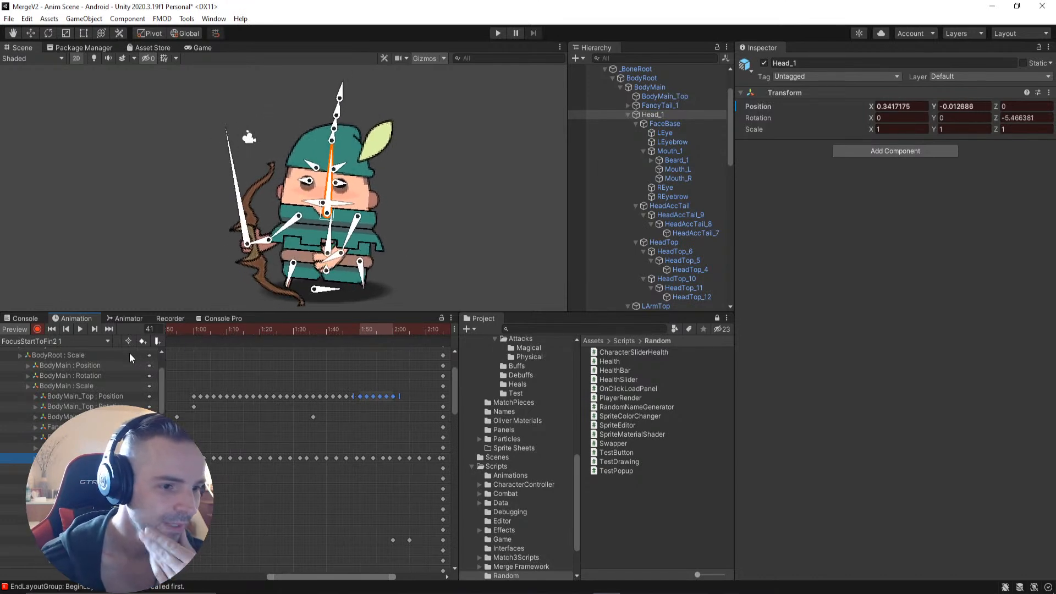
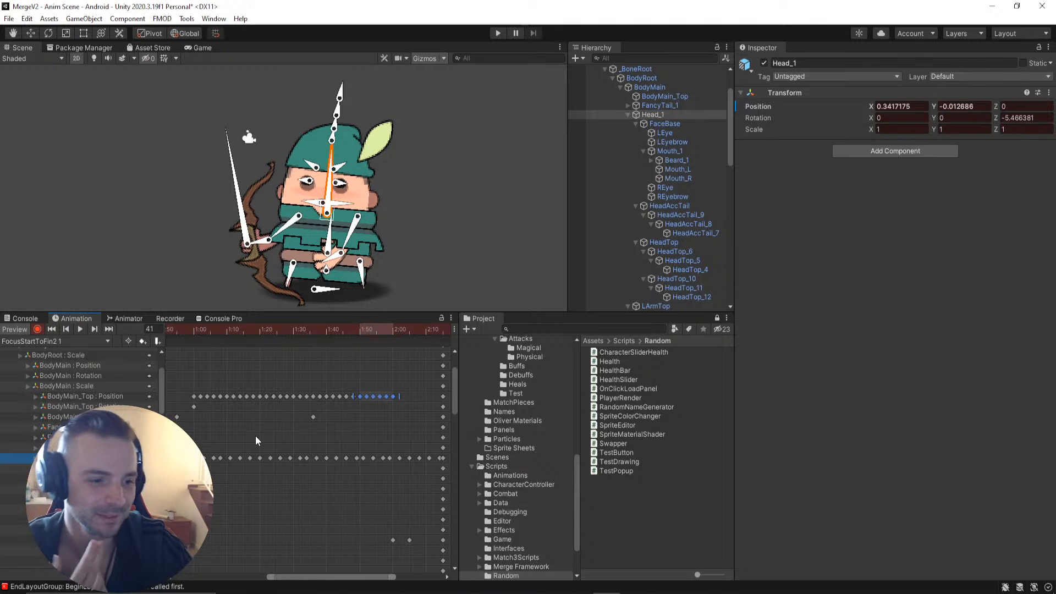
drag(364, 332, 203, 403)
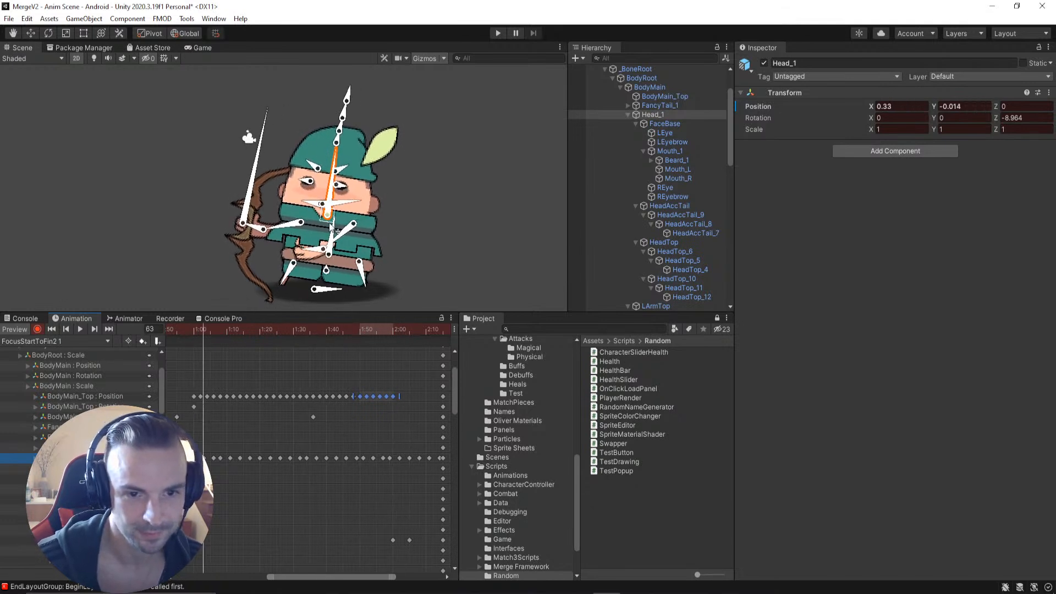
drag(328, 218, 331, 219)
drag(203, 328, 305, 354)
scroll(304, 384, down, 10)
drag(306, 576, 269, 575)
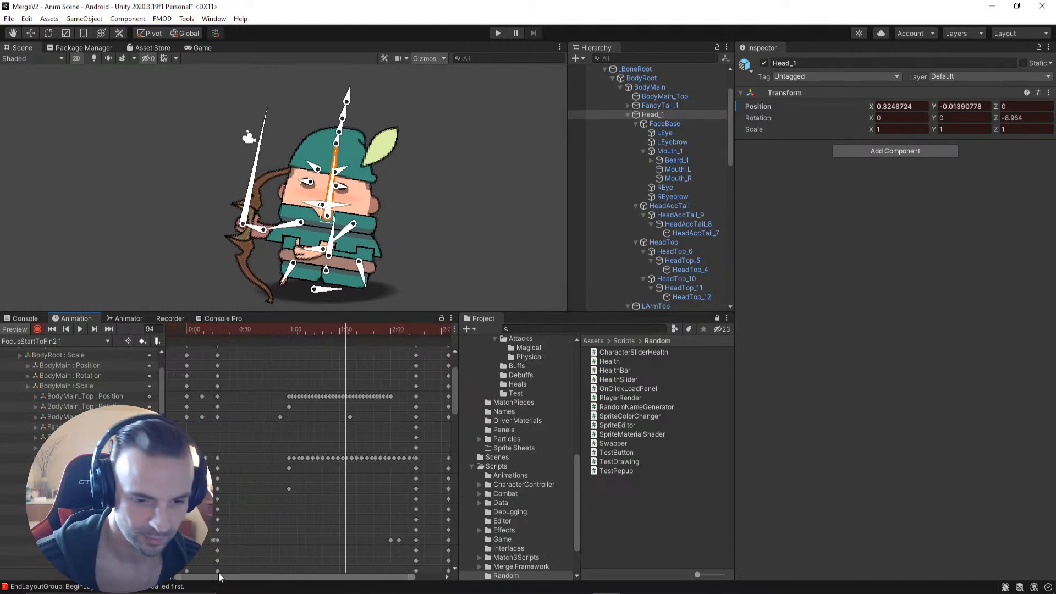
drag(453, 385, 457, 368)
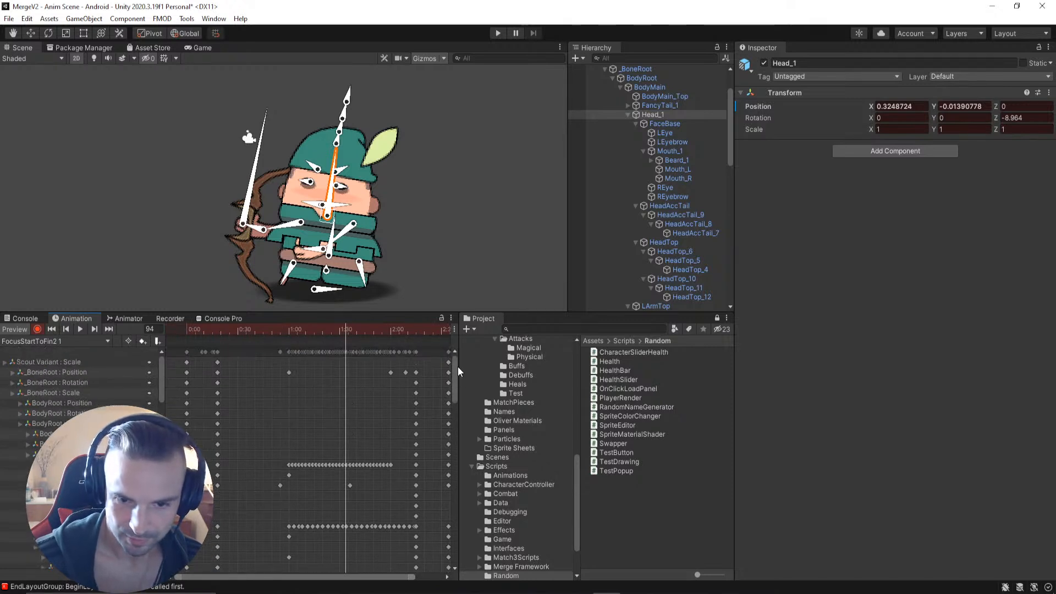
click(175, 328)
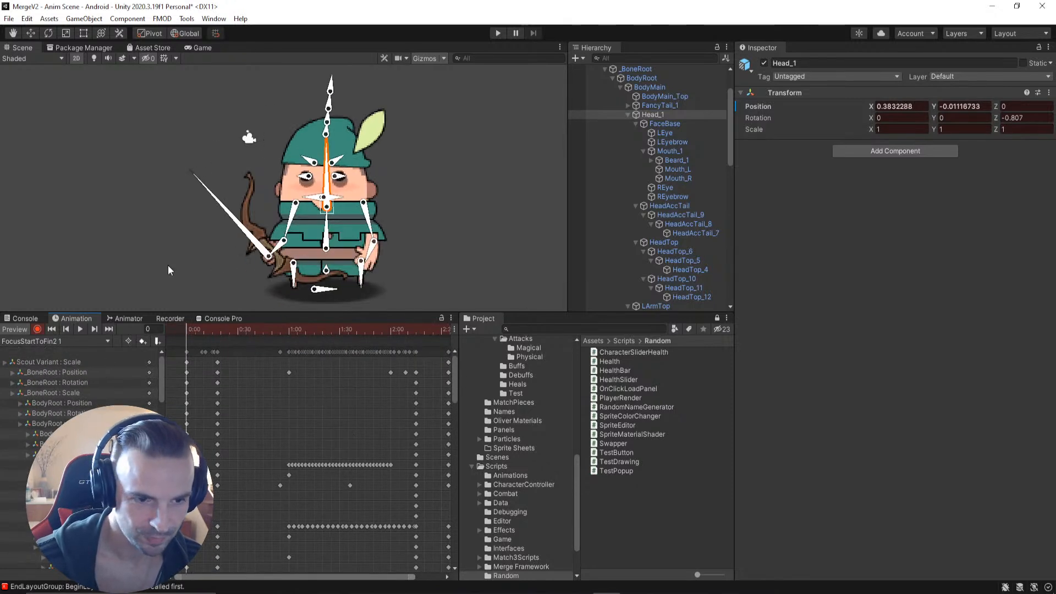
drag(180, 331, 299, 355)
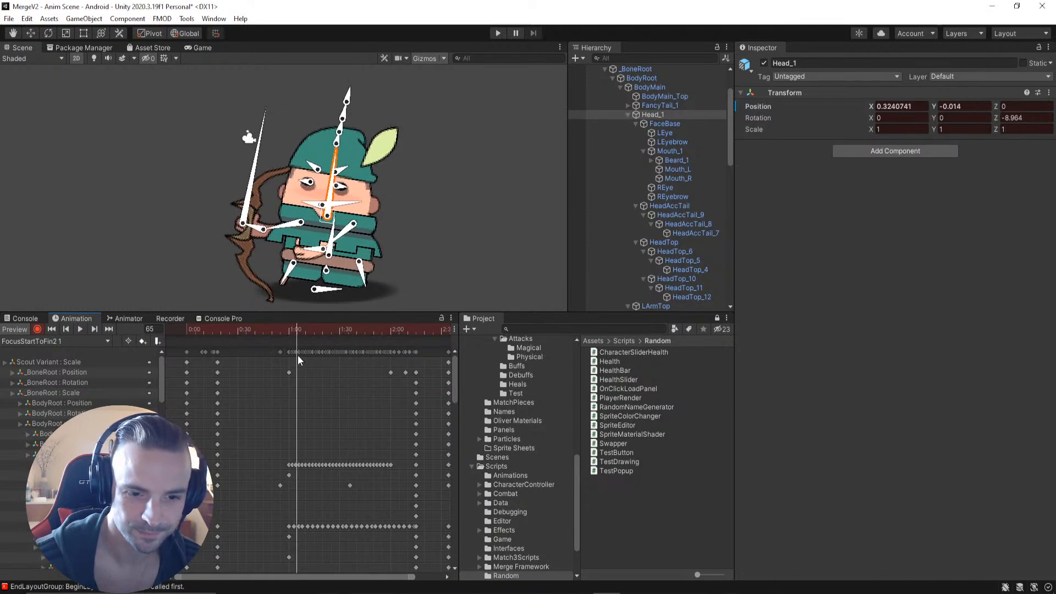
Step: Delete BodyMain_Top's position keyframes after frame 100 and stretch the remaining ones from frame 60 to about frame 131
scroll(344, 470, up, 2)
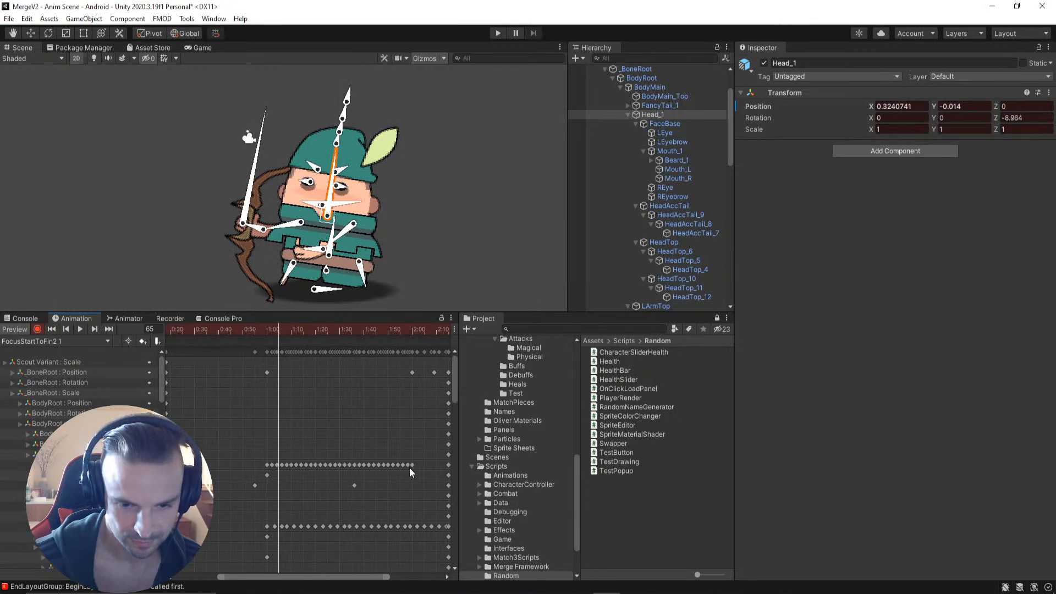
drag(420, 468, 367, 461)
key(Delete)
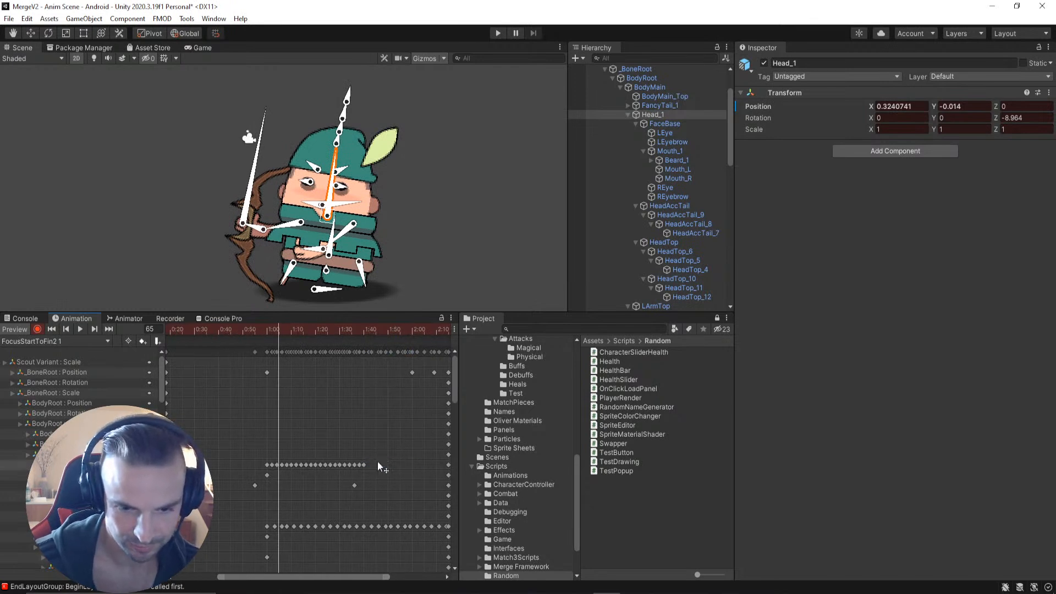
click(365, 465)
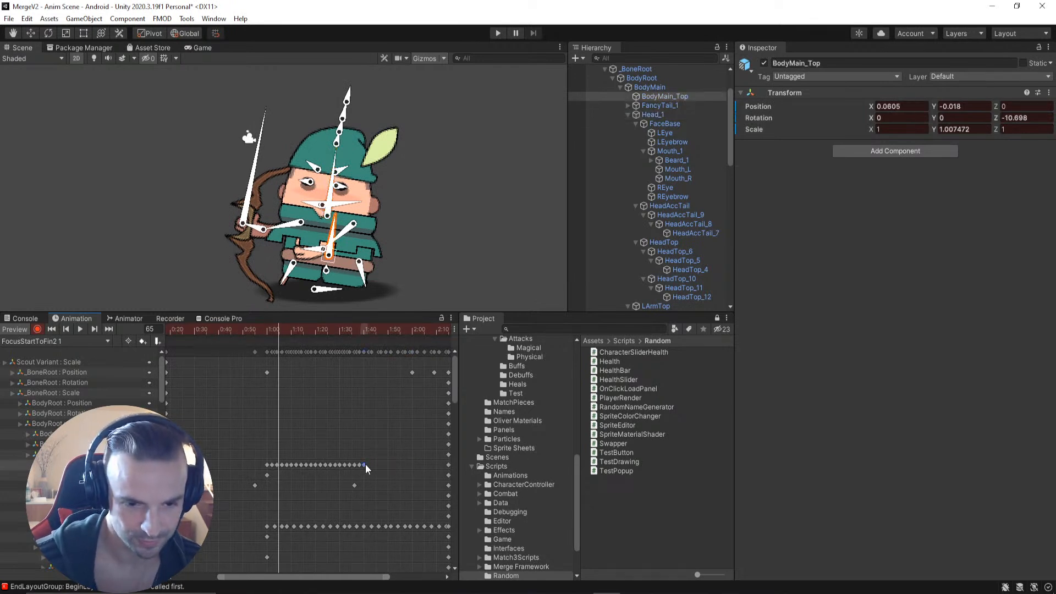
shift+click(268, 464)
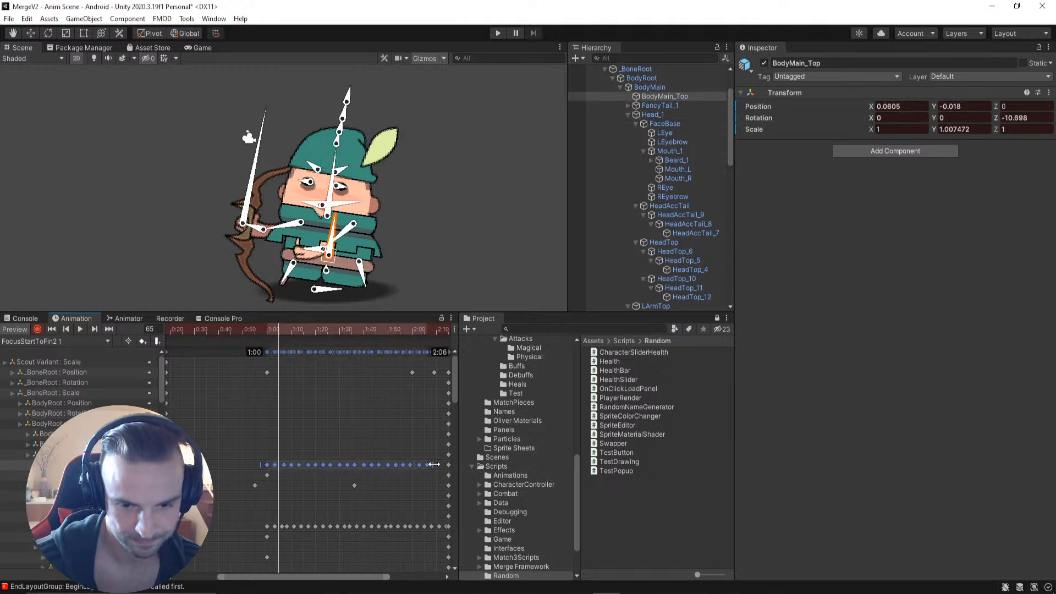
Step: Play the clip with nothing selected, and scrub through its ending to check the transition out of the held pose
drag(281, 344, 215, 337)
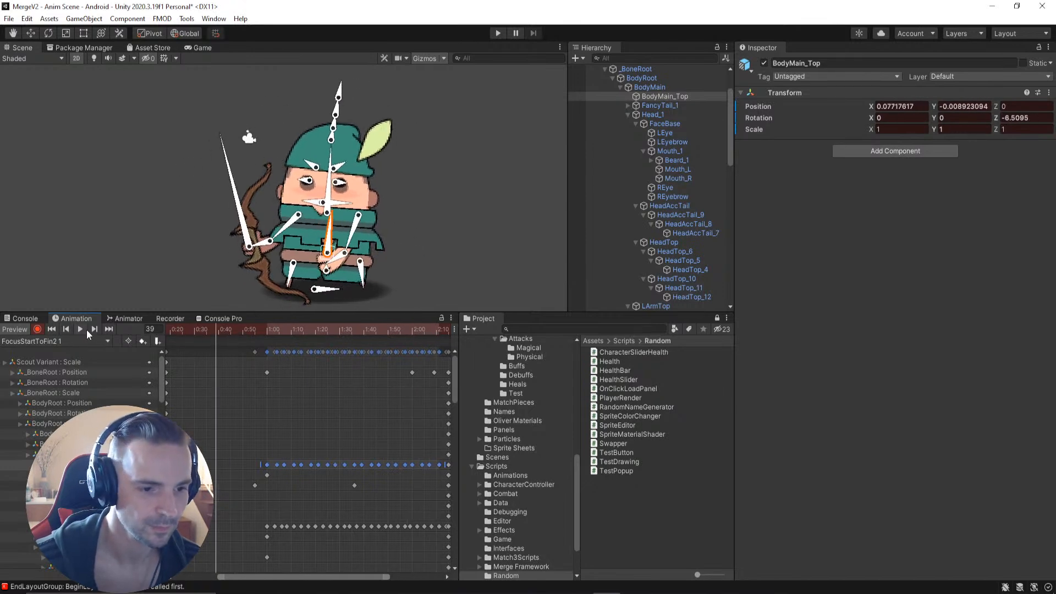
click(81, 329)
click(501, 246)
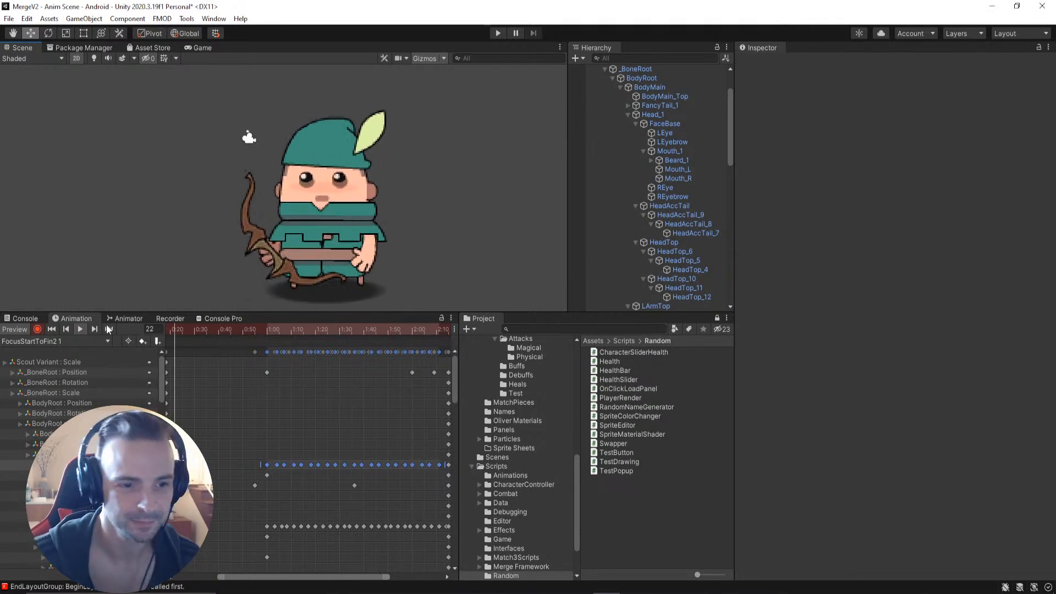
scroll(336, 441, down, 2)
scroll(311, 462, down, 5)
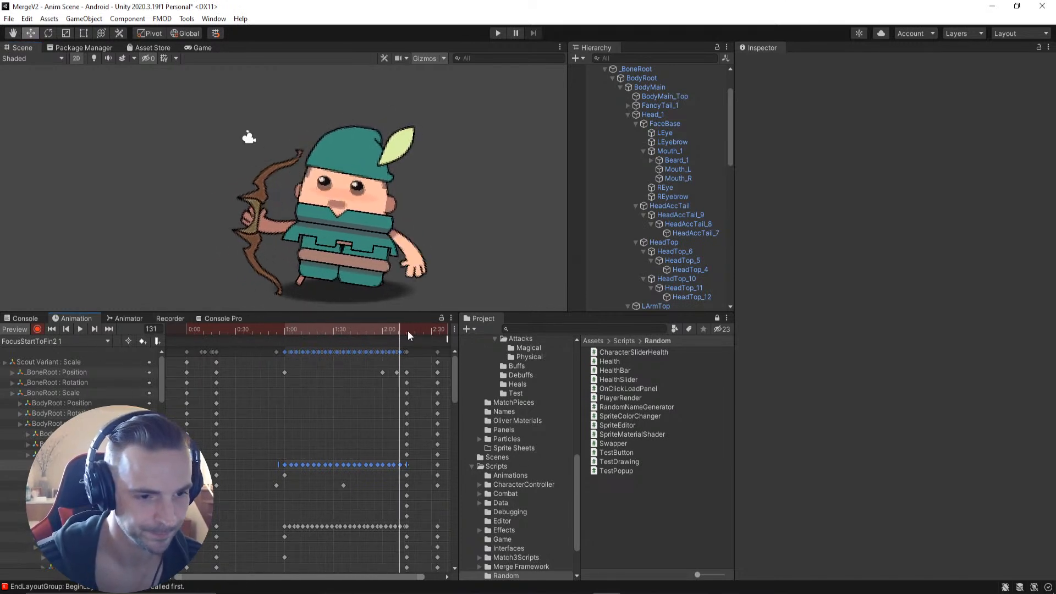
drag(355, 334, 493, 358)
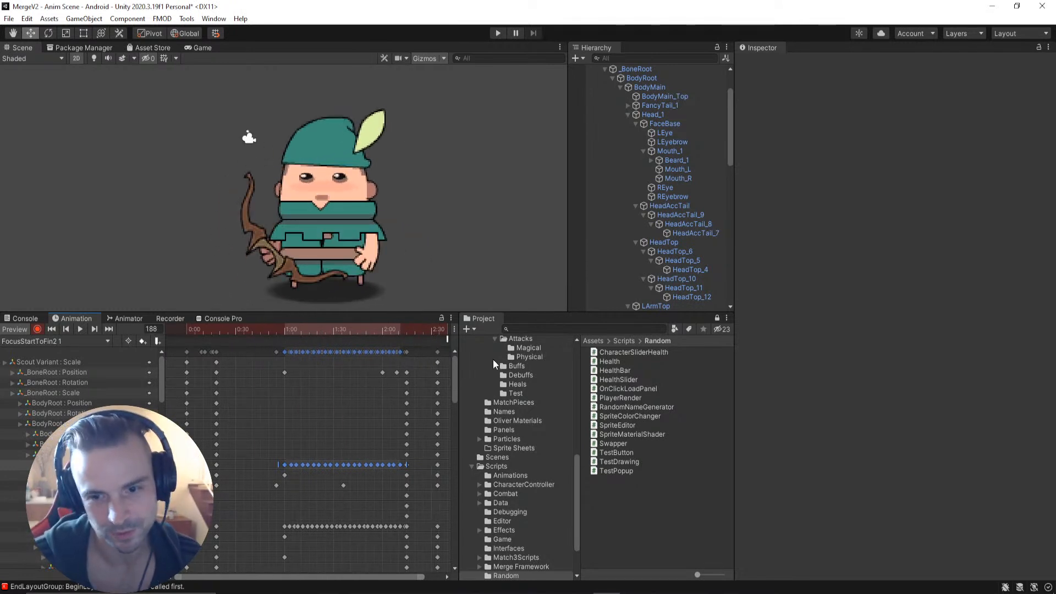
Step: Collapse the Scout Variant's object tree and expand the TemplateCharacter's bone tree
click(605, 69)
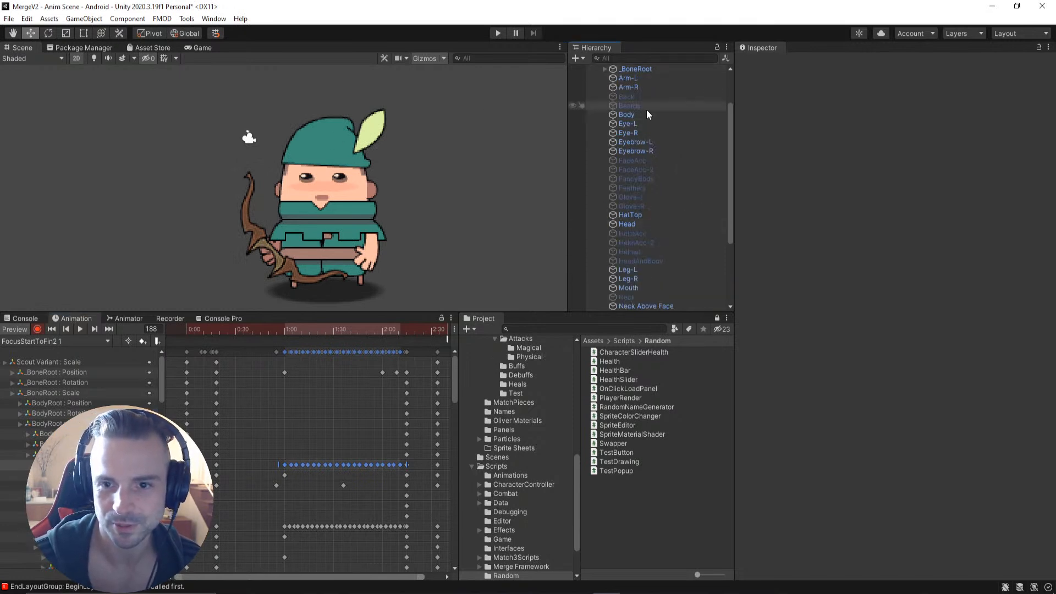
drag(731, 140, 709, 252)
scroll(656, 135, up, 10)
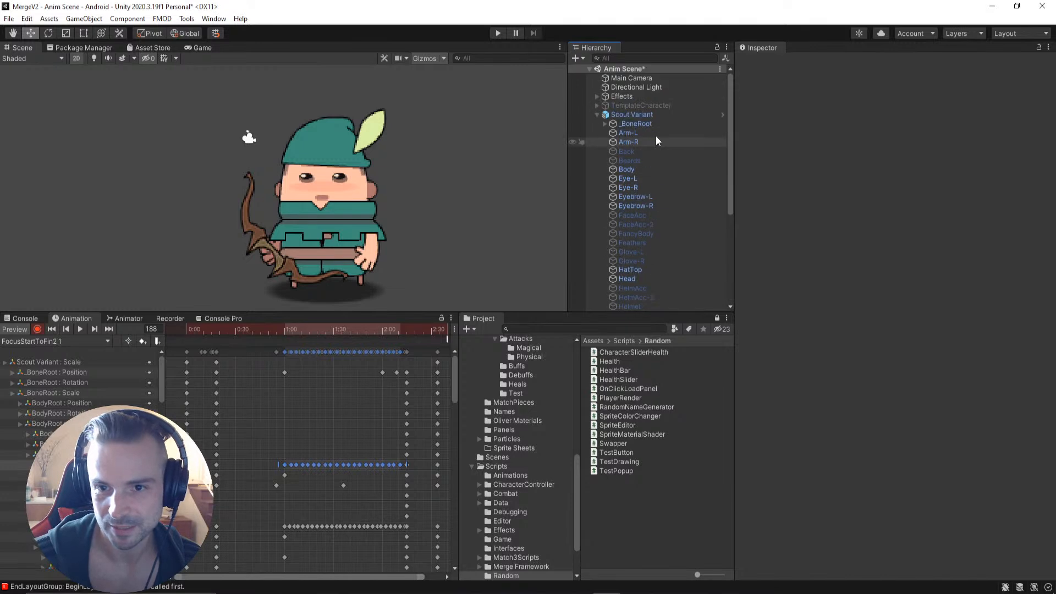
click(598, 114)
click(598, 105)
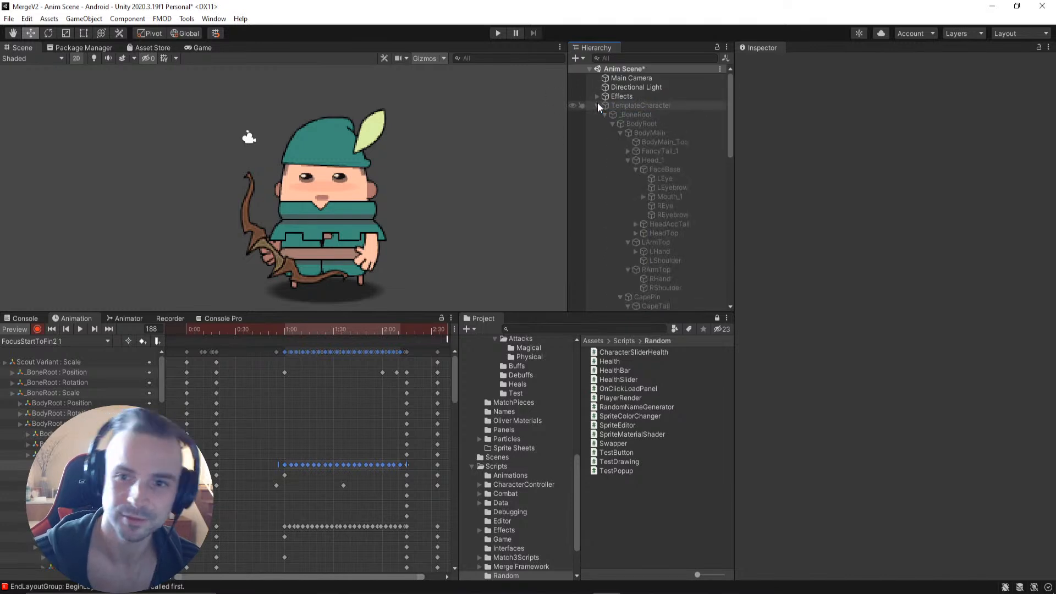
Step: Activate the TemplateCharacter and move it along X to about -1.056, clear of the Scout
click(670, 107)
scroll(424, 187, down, 2)
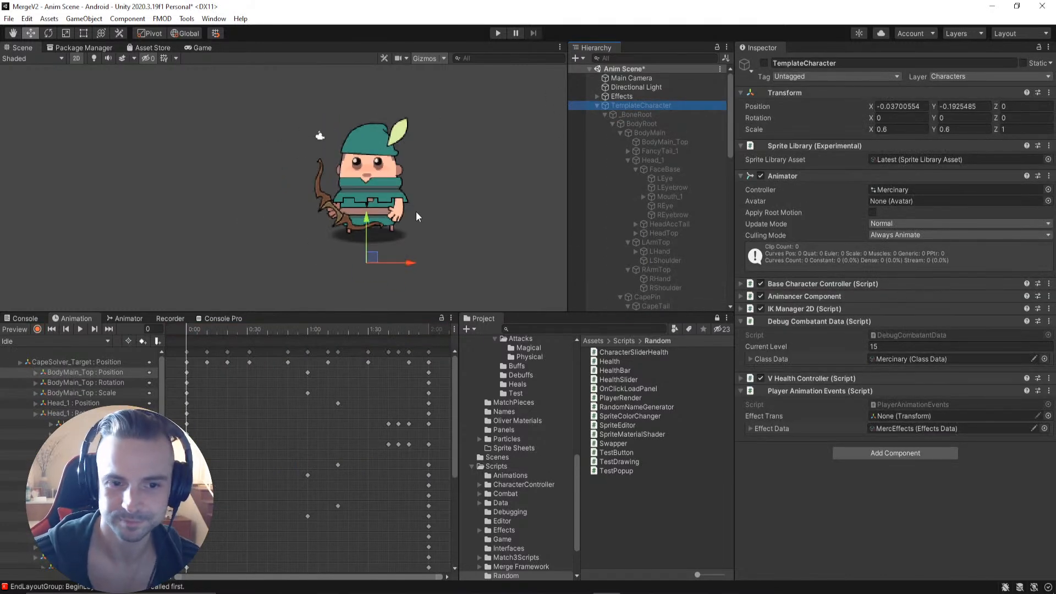
scroll(424, 185, up, 1)
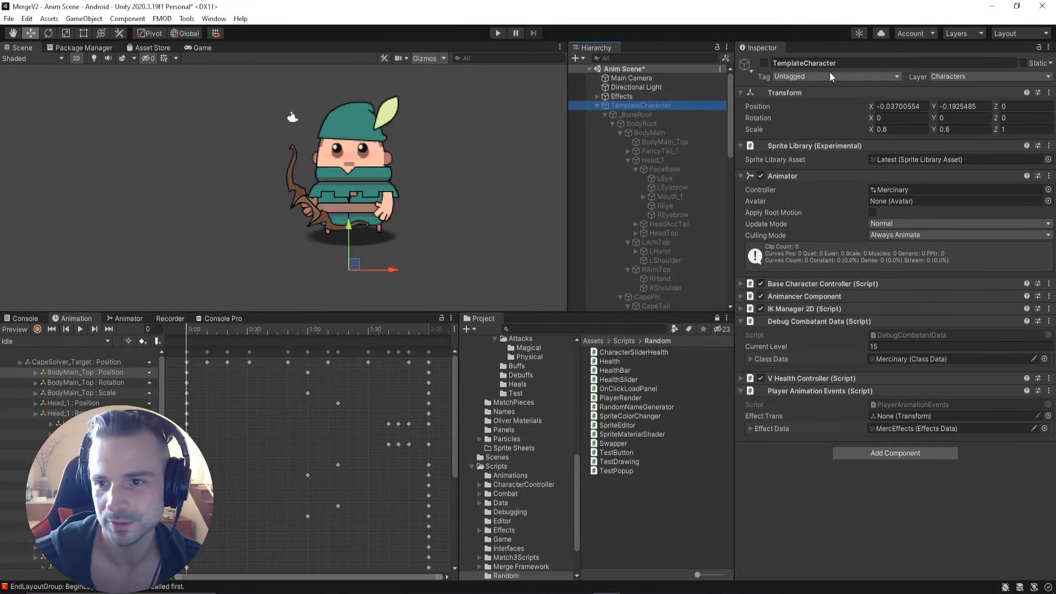
click(764, 63)
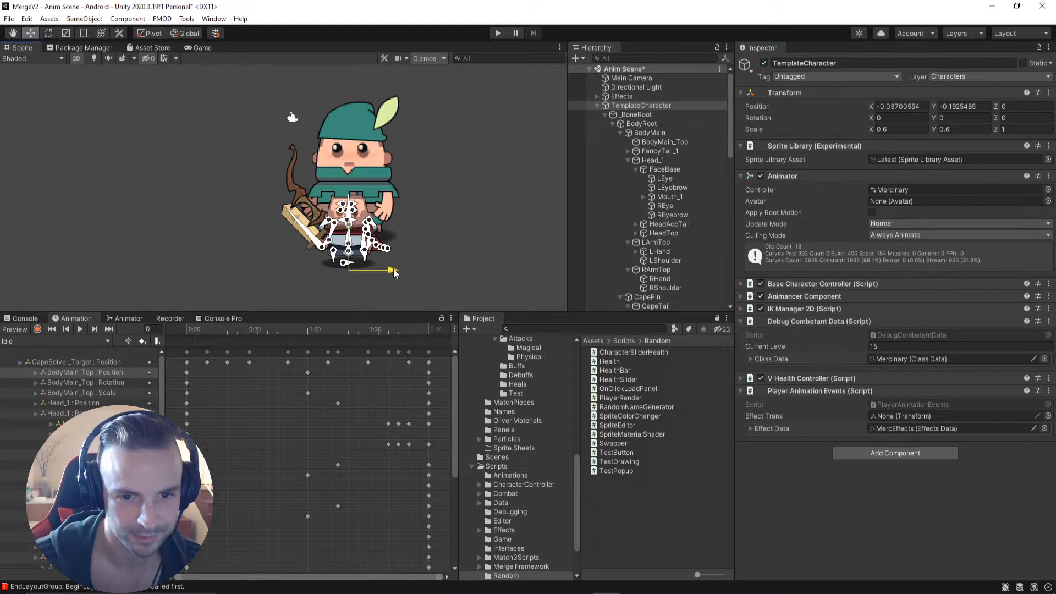
drag(394, 273, 286, 274)
Step: Look through the TemplateCharacter's arm bones and sprite parts for the weapon's particle effect
click(656, 242)
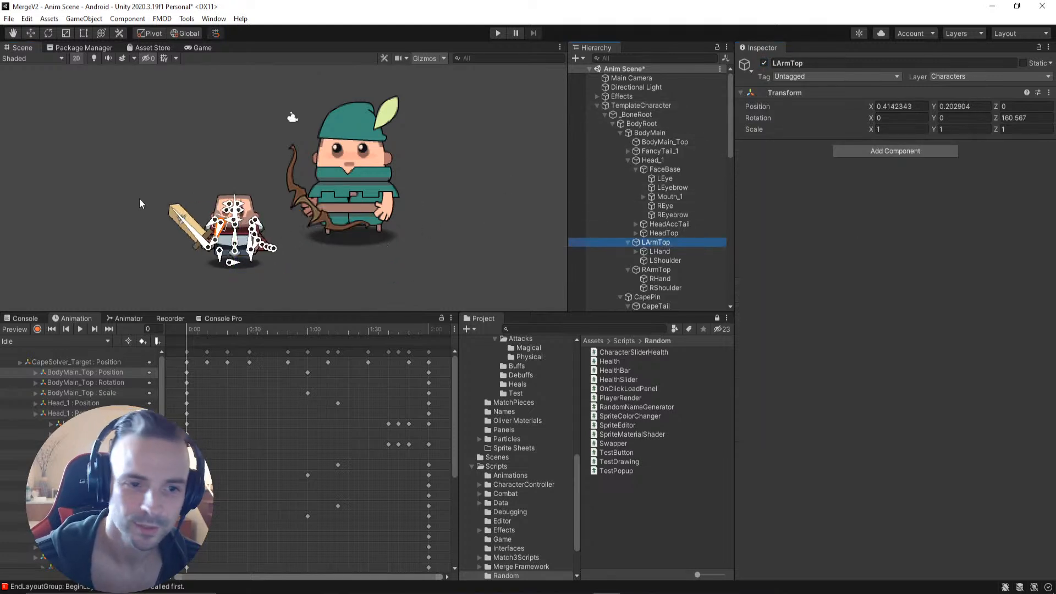
scroll(665, 182, down, 2)
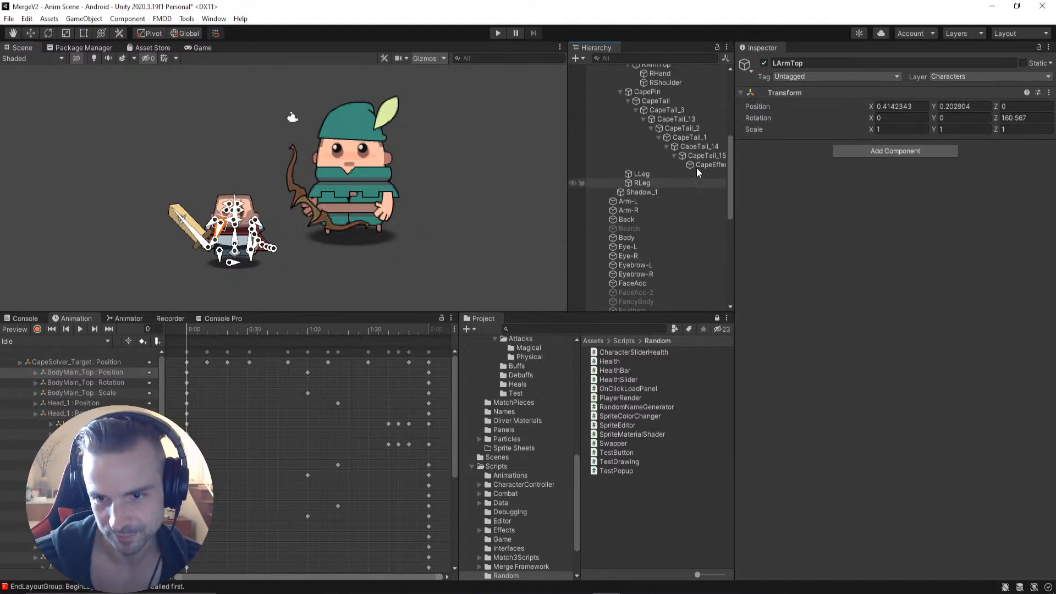
click(688, 236)
click(669, 126)
click(665, 116)
click(670, 108)
click(672, 146)
click(671, 182)
click(666, 199)
click(670, 237)
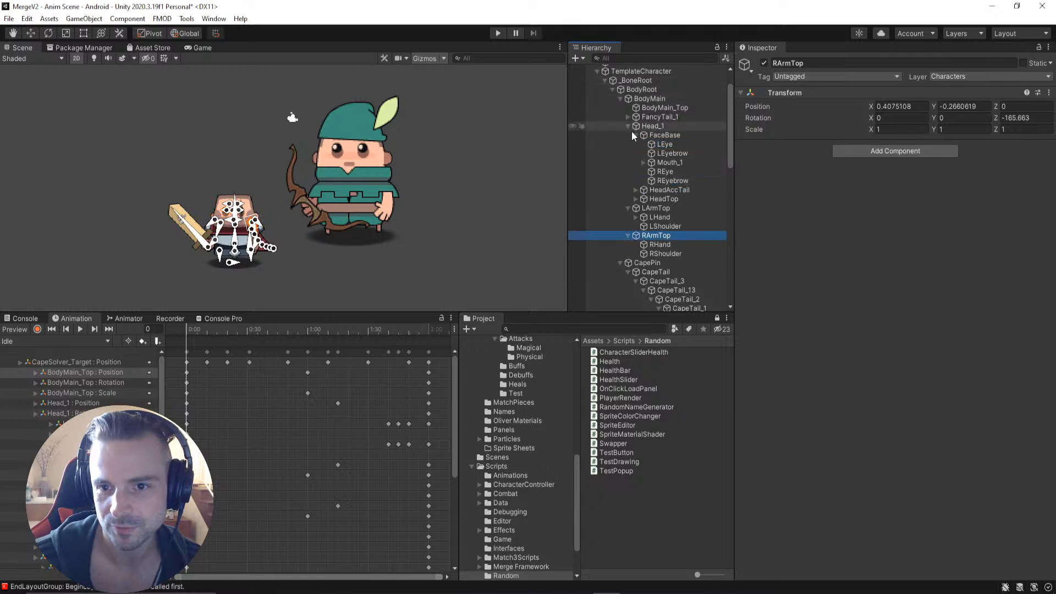
scroll(691, 166, down, 6)
scroll(682, 204, down, 9)
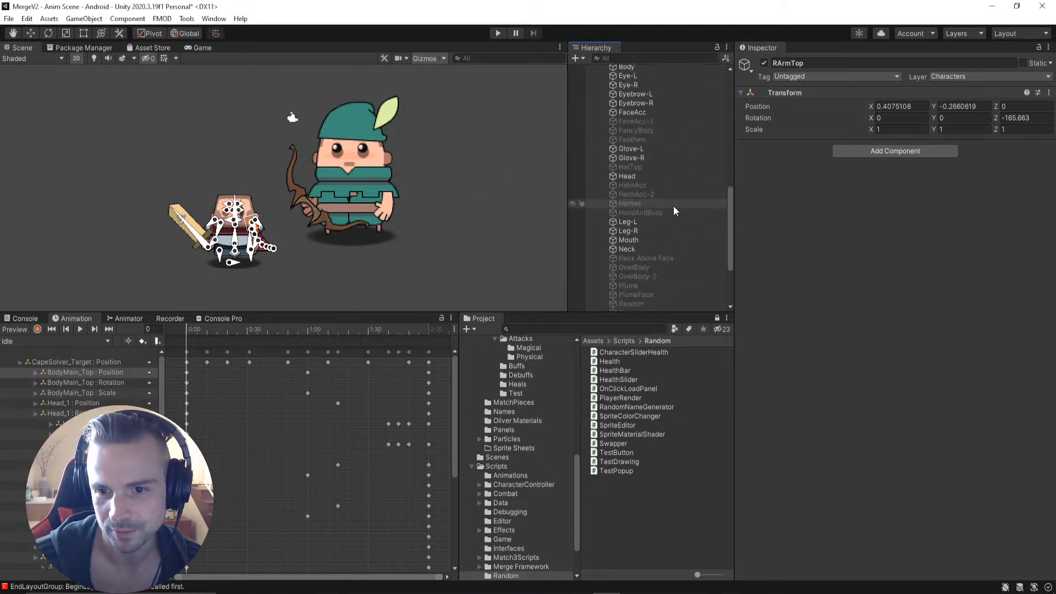
Step: Inspect the sword's Weapon_1 bone and Weapon sprite object, checking the surrounding objects for attached effects
click(184, 220)
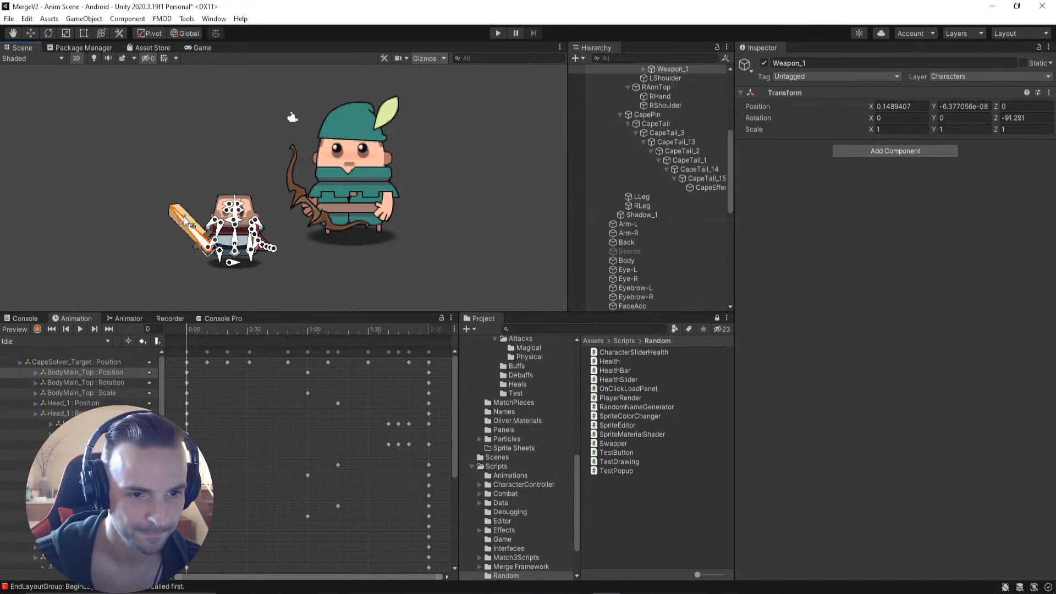
scroll(177, 226, up, 5)
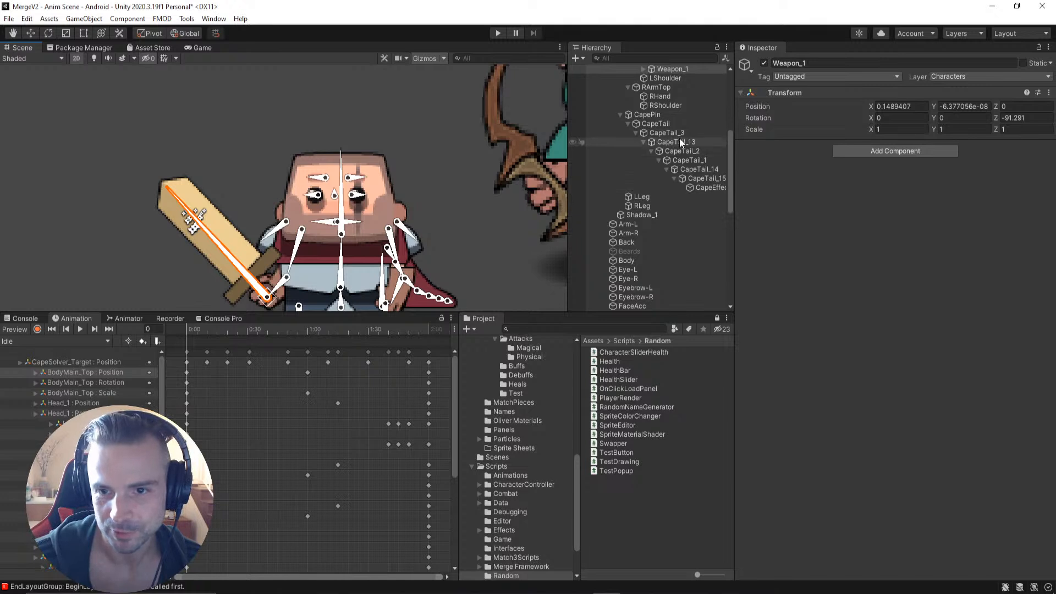
scroll(681, 142, up, 7)
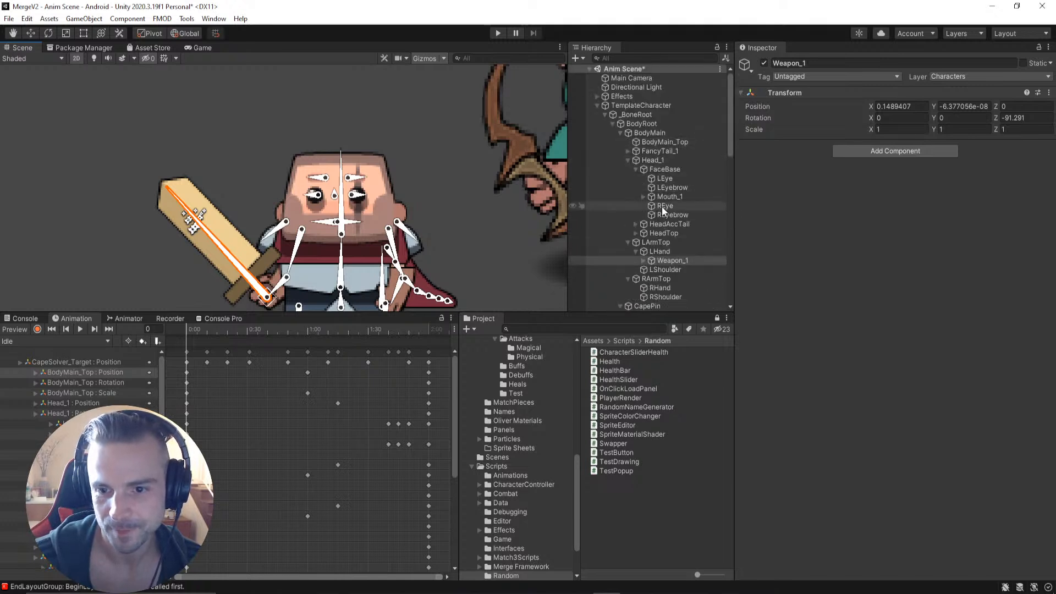
scroll(661, 207, down, 15)
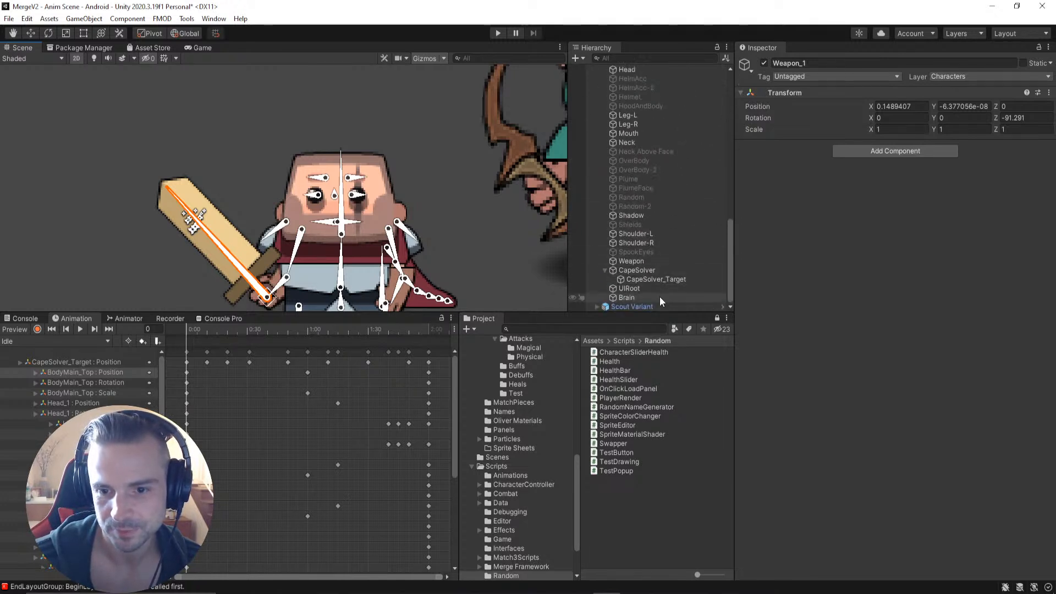
click(625, 262)
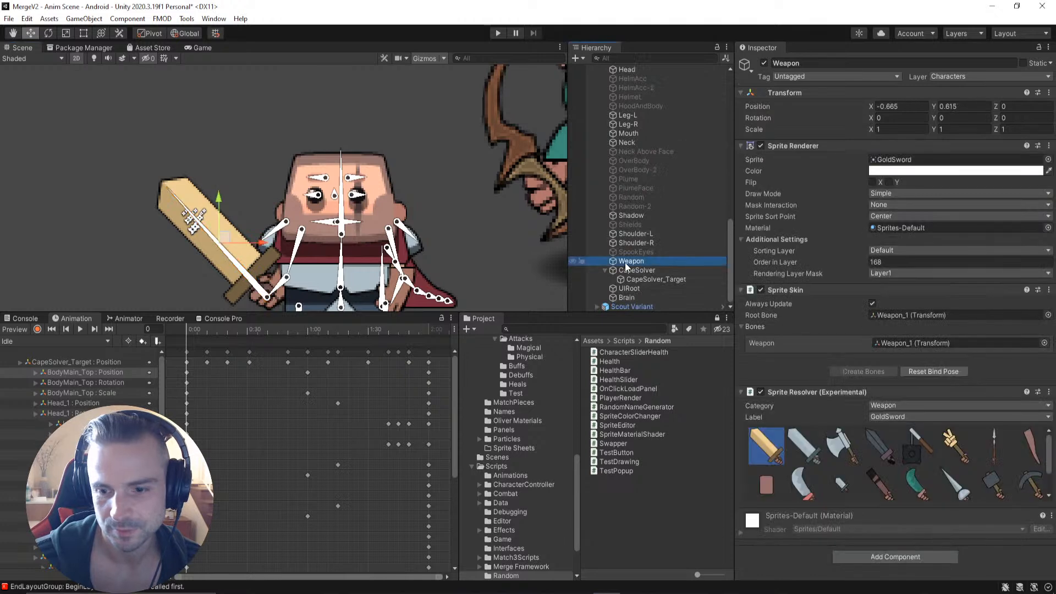
scroll(663, 198, up, 5)
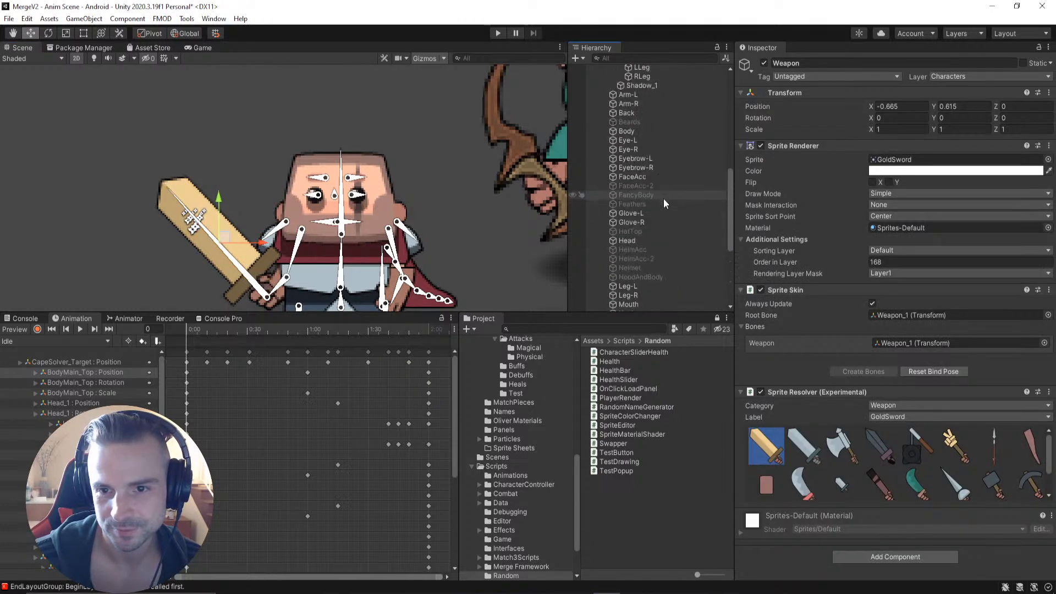
scroll(668, 203, up, 5)
scroll(668, 207, down, 10)
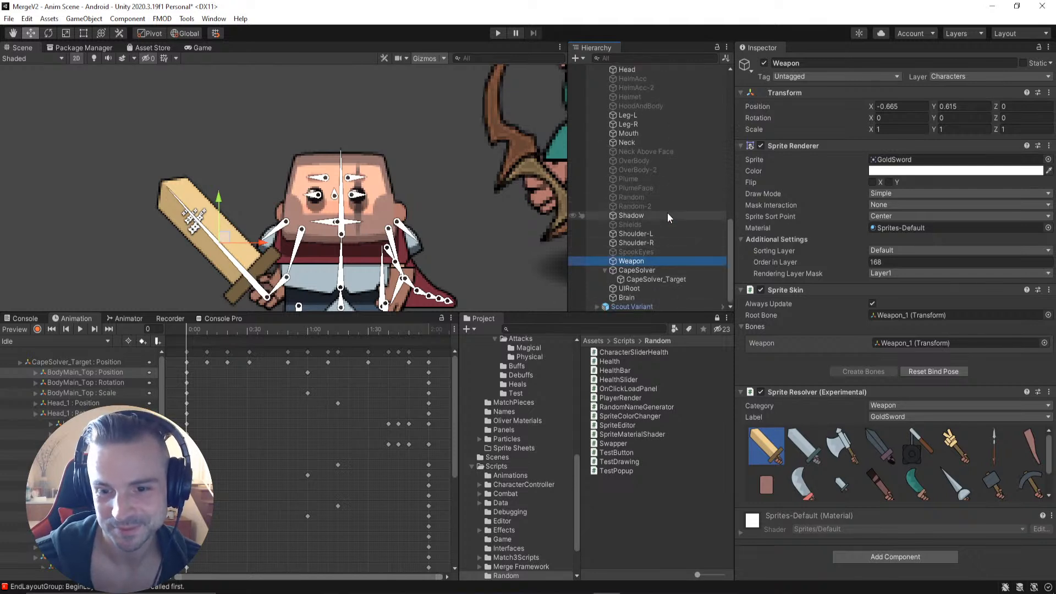
scroll(671, 206, up, 10)
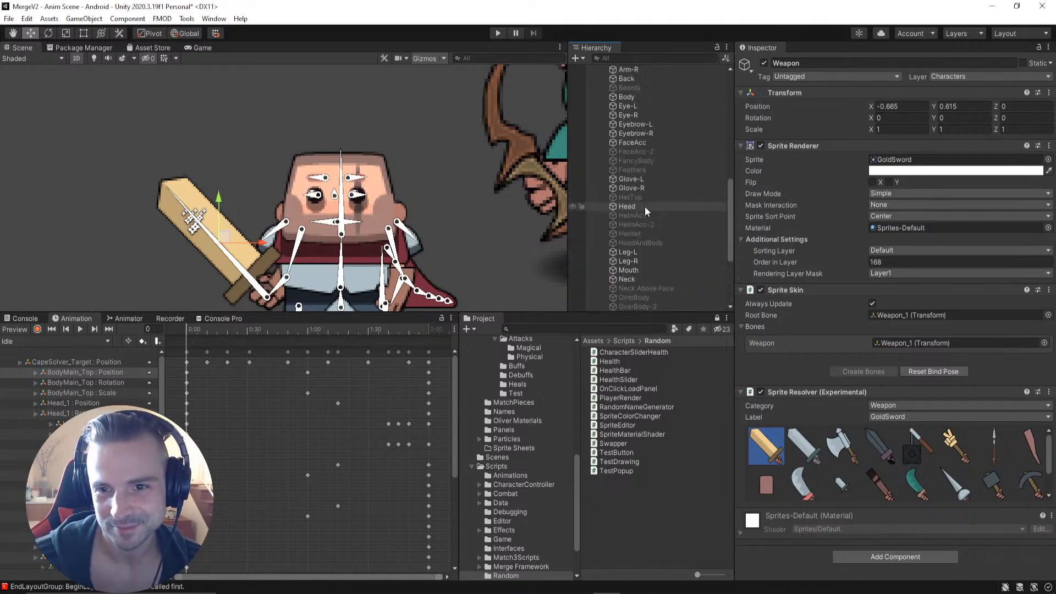
scroll(671, 204, up, 6)
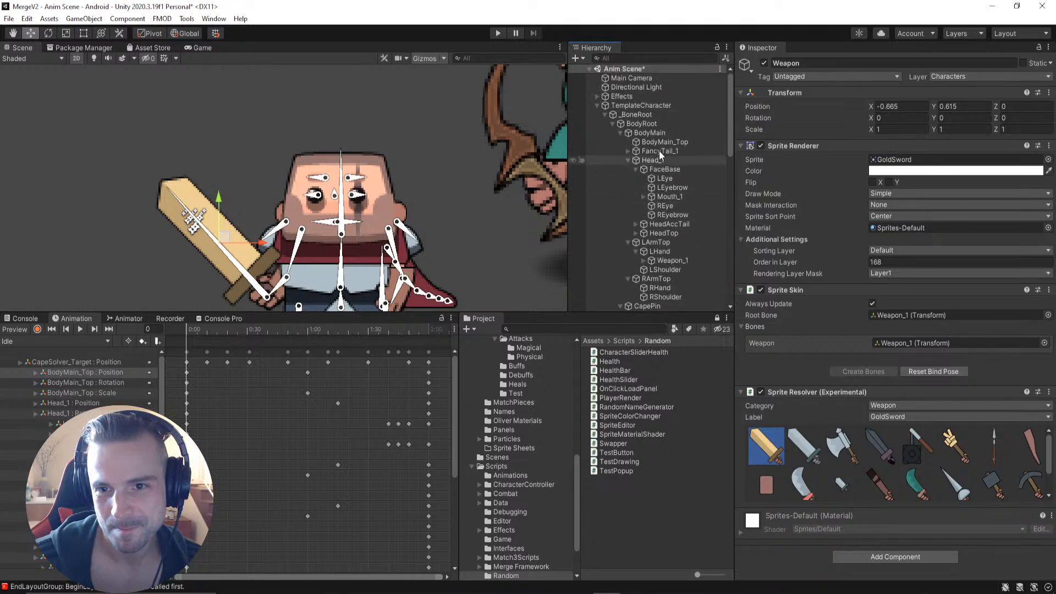
click(652, 105)
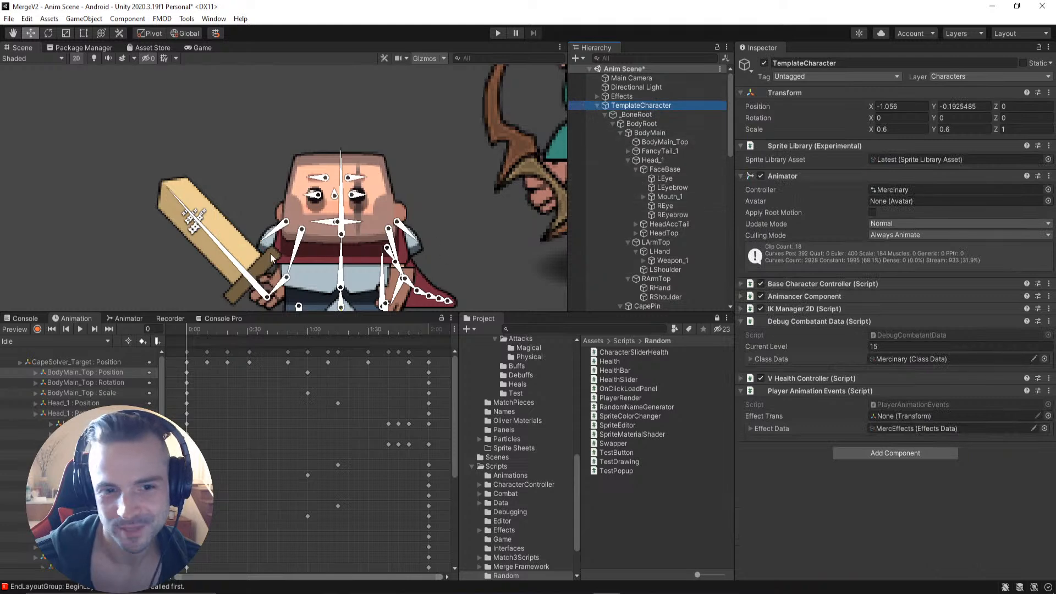
click(202, 209)
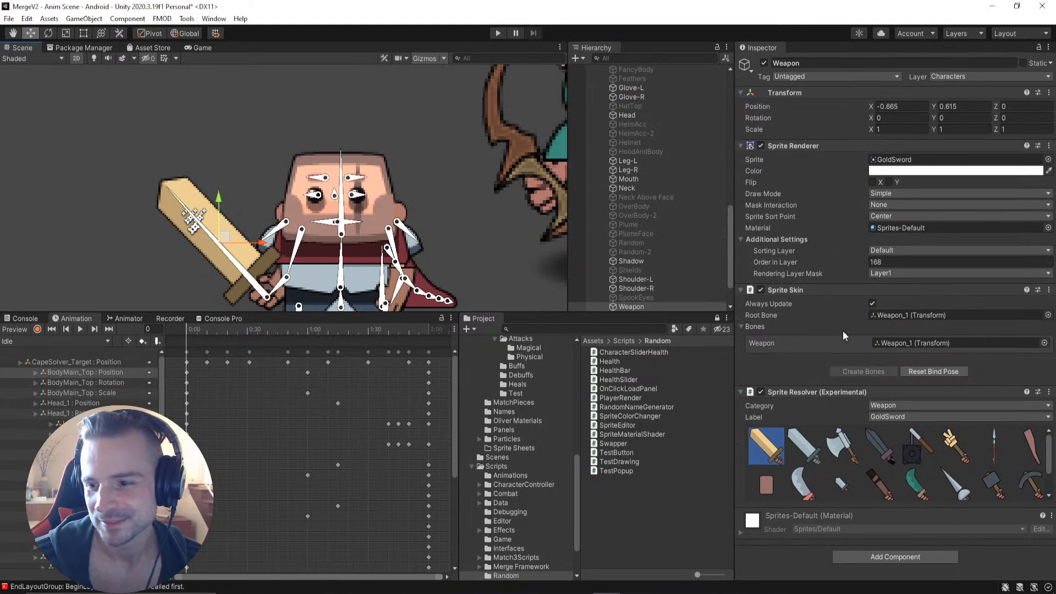
scroll(665, 215, down, 2)
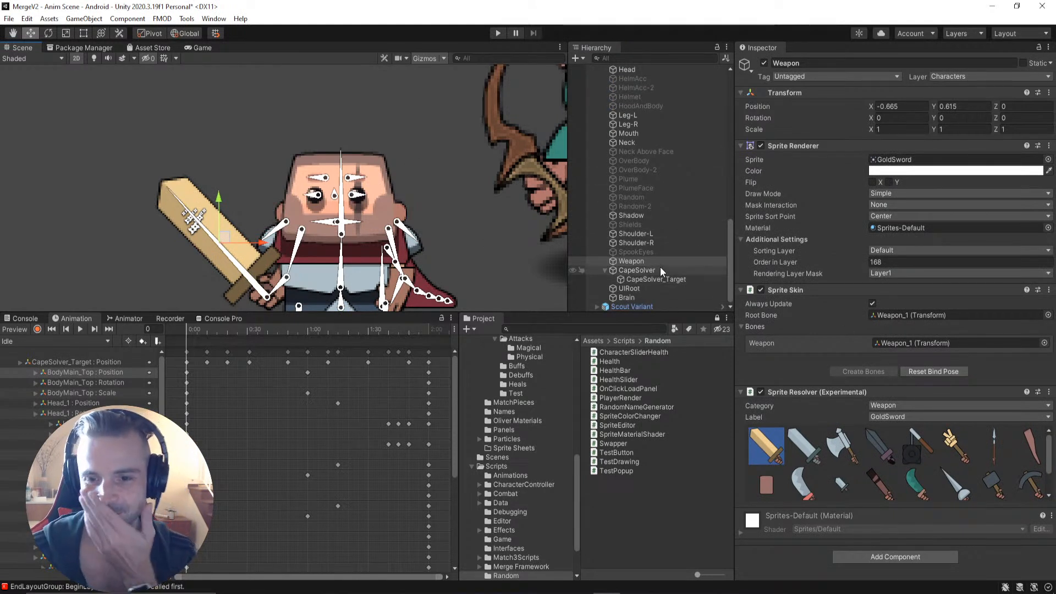
Step: Search the scene objects for "parti", clear the search, and select the Particles object under WeaponFX
click(653, 58)
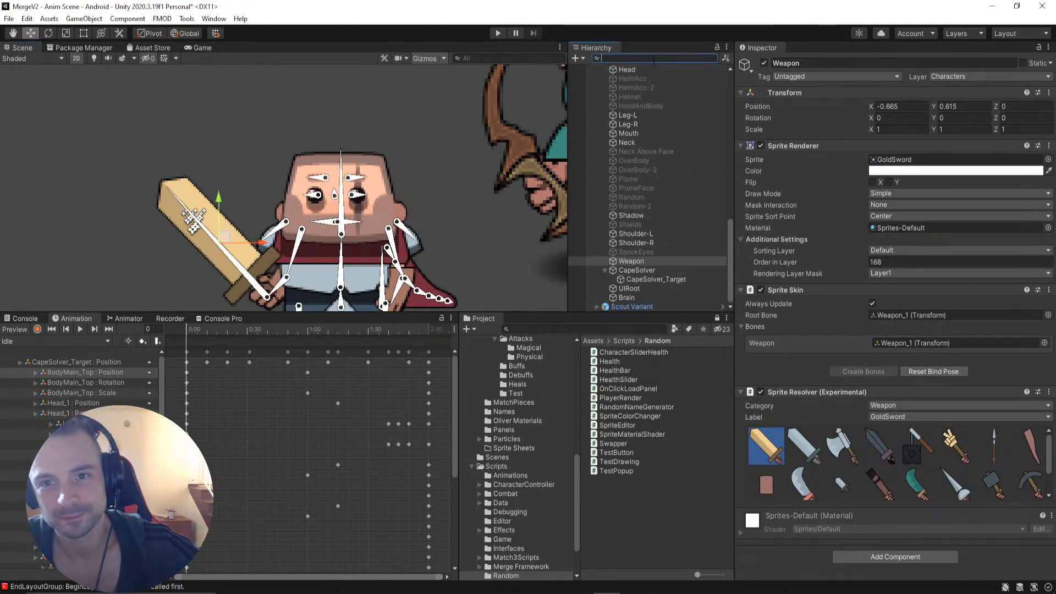
text(par)
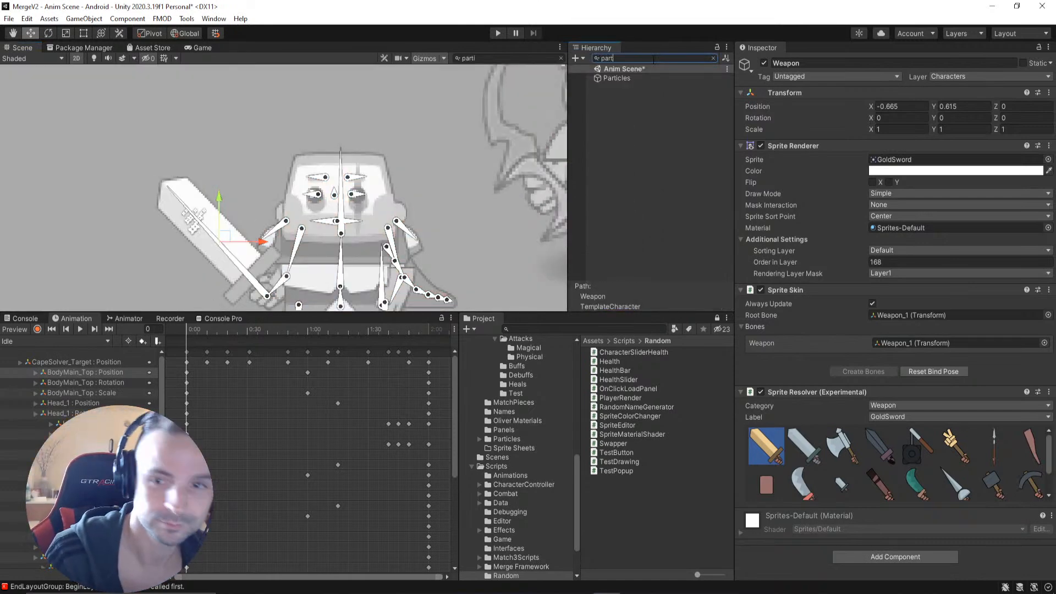
text(ti)
click(615, 78)
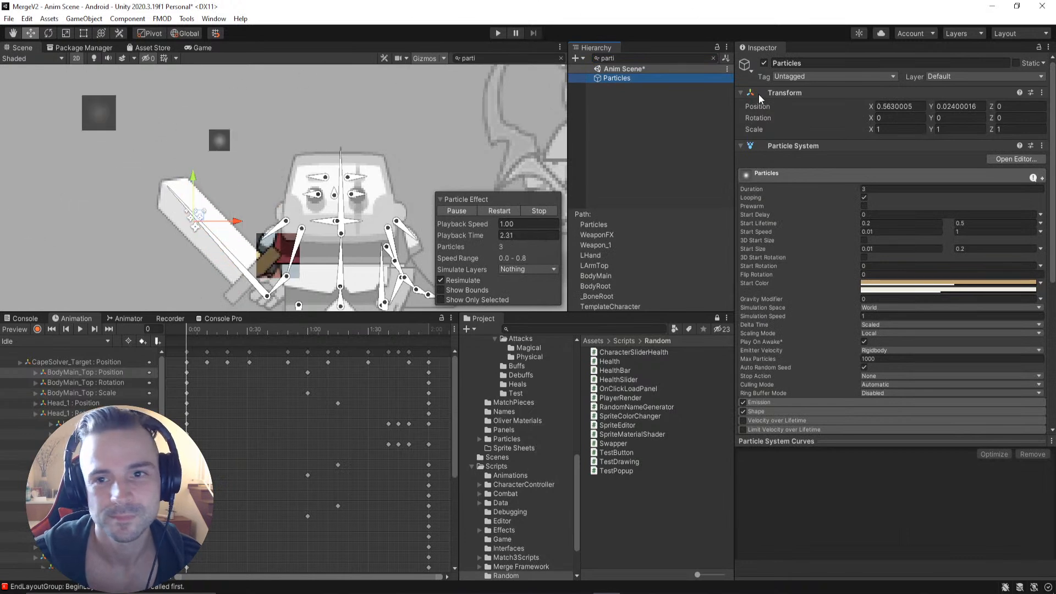
click(713, 58)
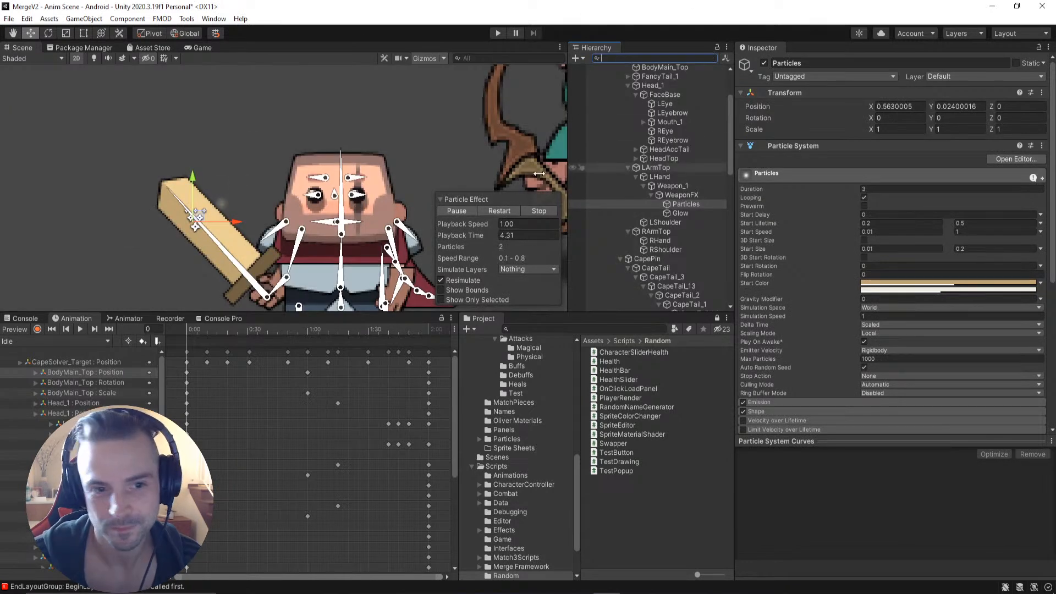
click(679, 196)
click(684, 205)
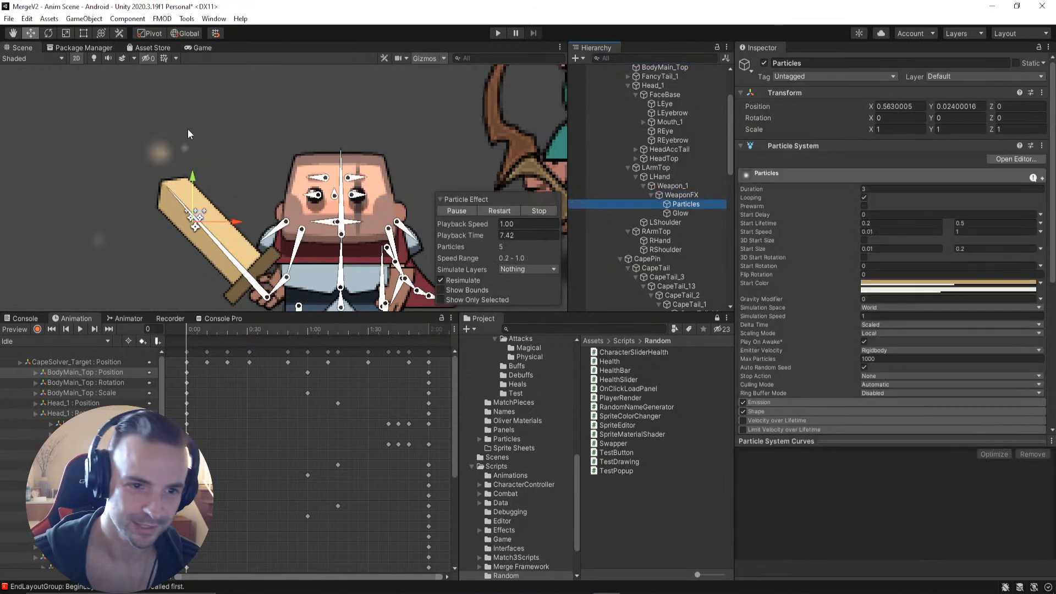
Step: Hide the scene gizmos and select both Particles and Glow under WeaponFX to preview the sword's effects
scroll(244, 118, down, 5)
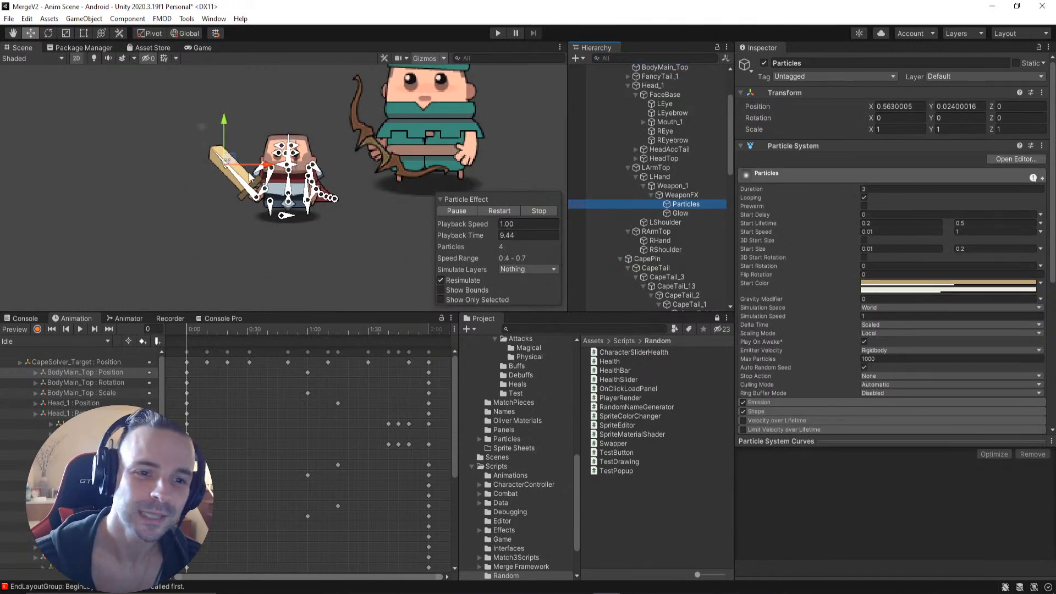
click(433, 58)
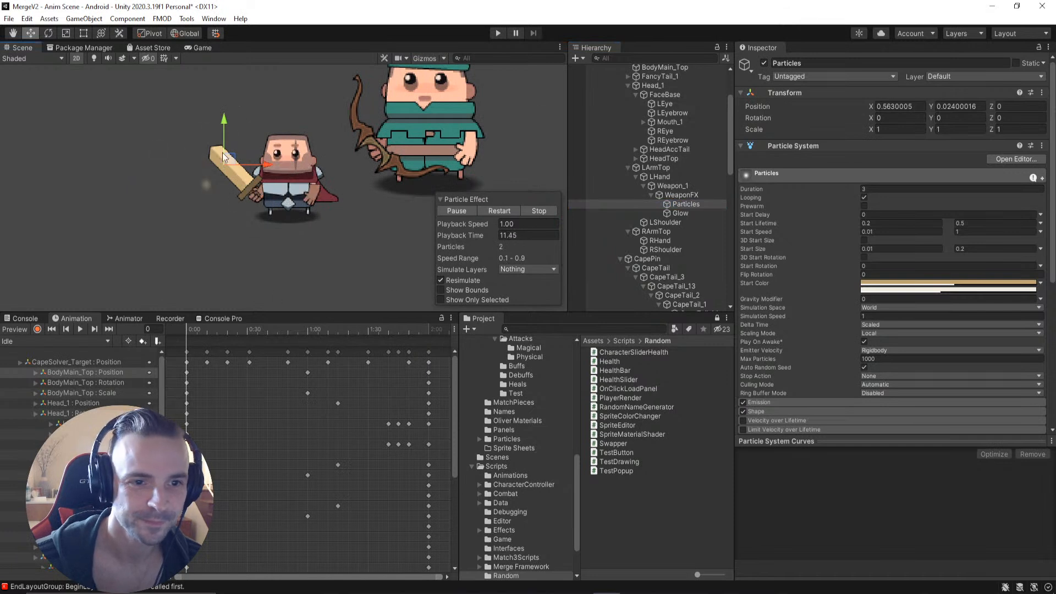
click(681, 213)
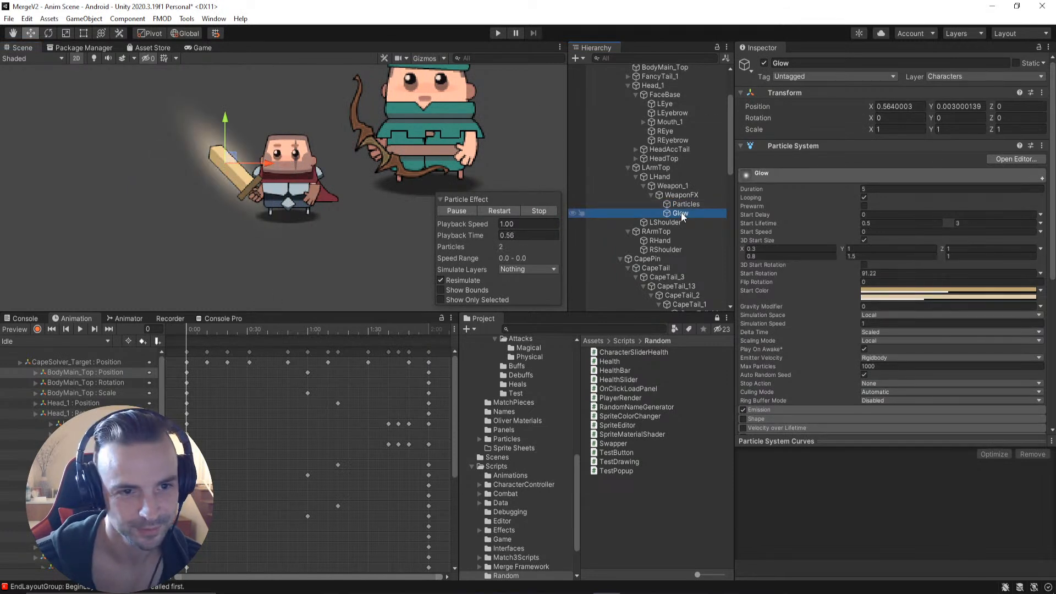
ctrl+click(691, 203)
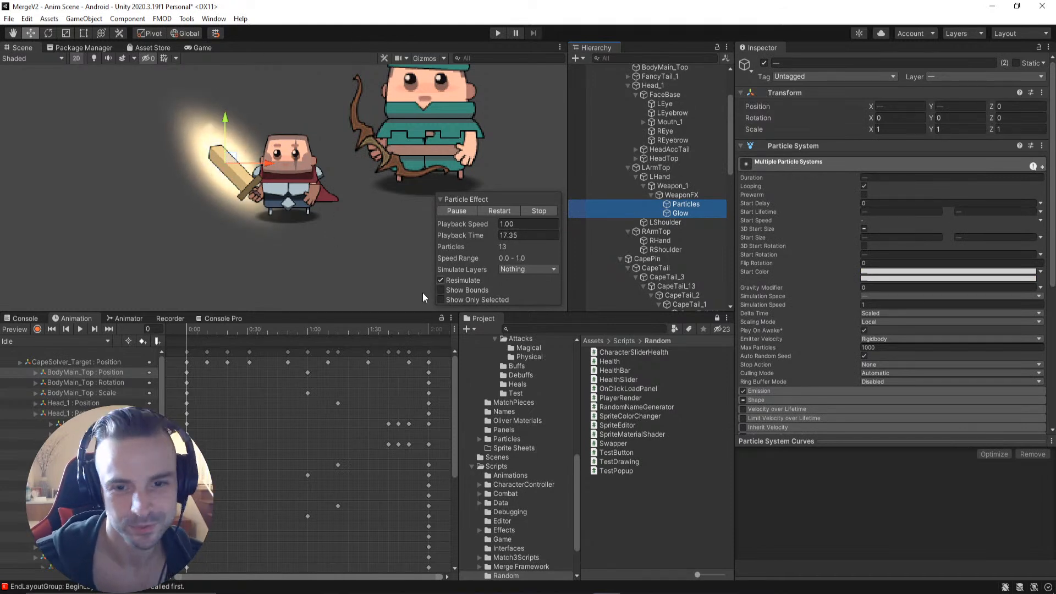
Step: Switch from the Idle clip to FocusStartToFin2 and play it to examine the glowing sword beside the Scout
click(81, 329)
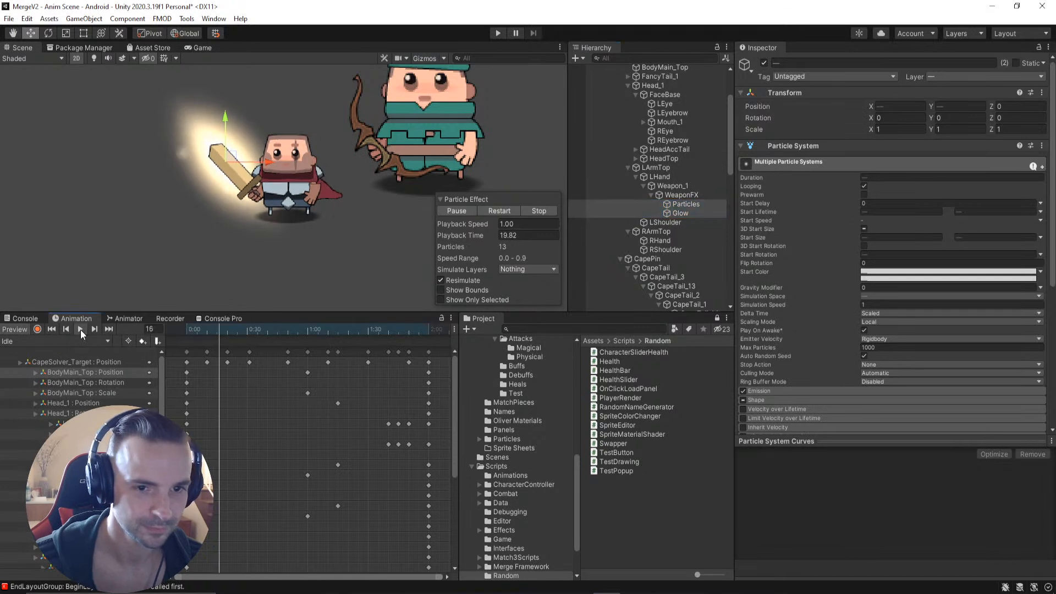
click(55, 341)
click(17, 491)
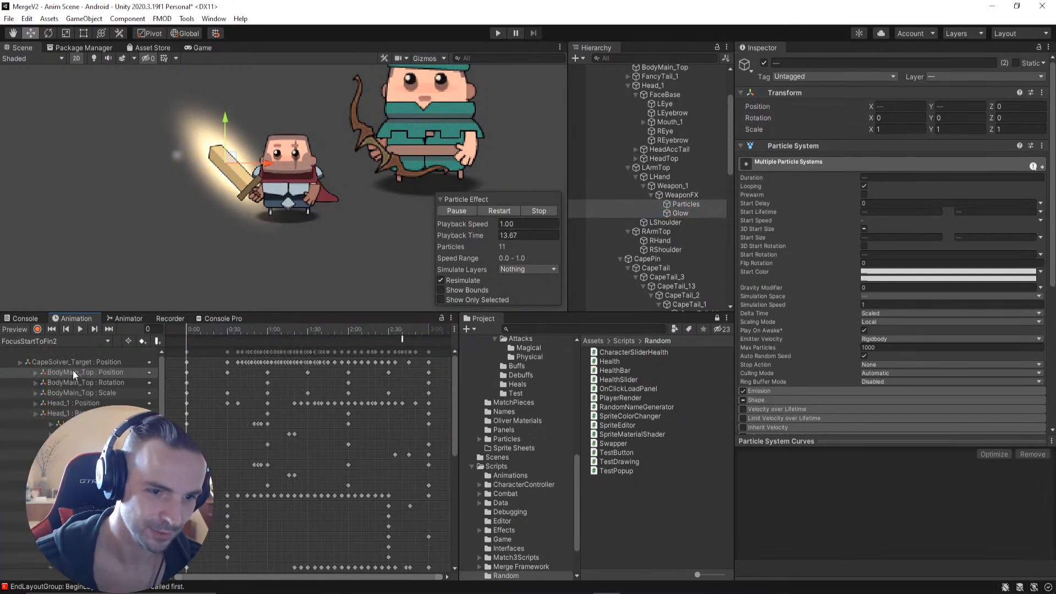
click(80, 329)
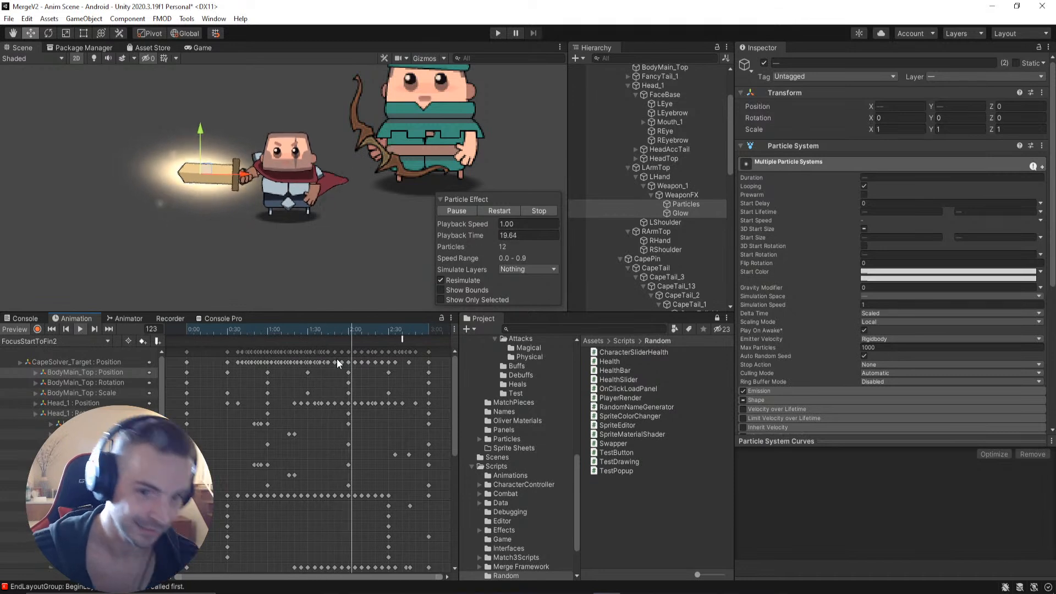
scroll(391, 161, down, 3)
middle_drag(393, 161, 319, 180)
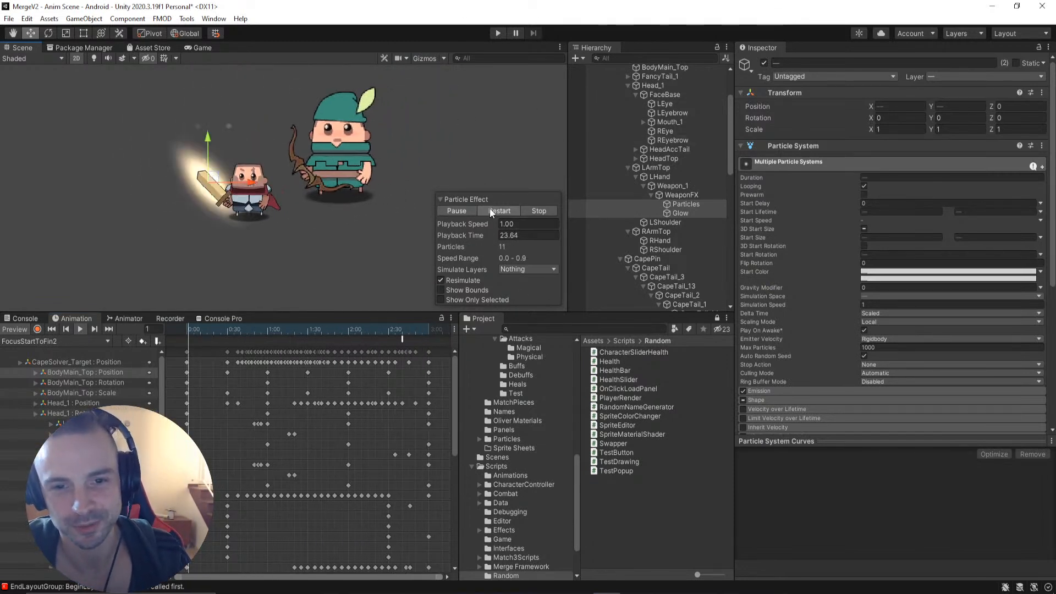
Step: Stop the sword's particle effect preview and deselect the Particles and Glow objects
click(543, 213)
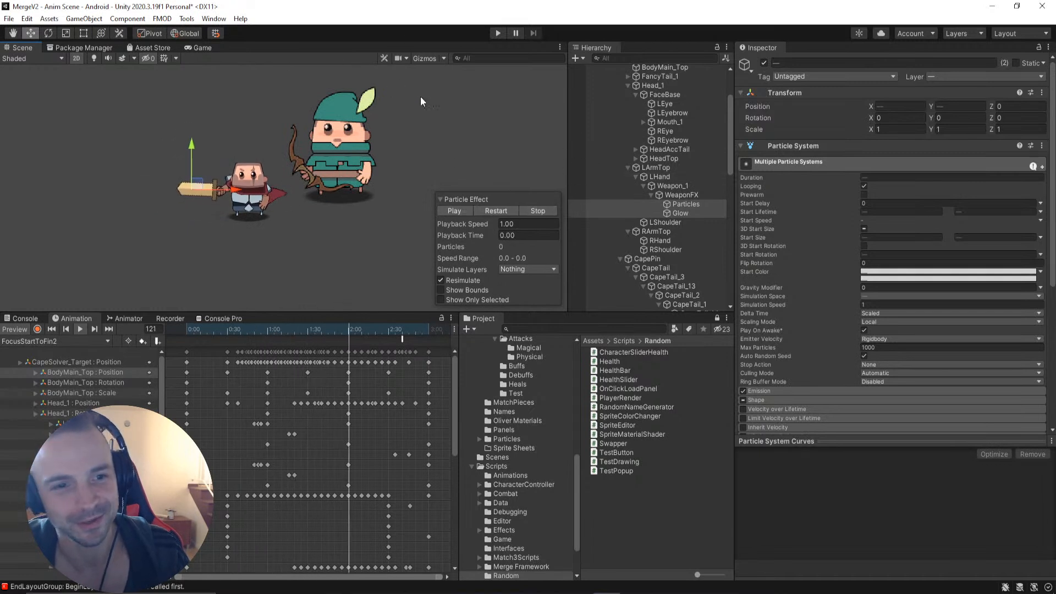
click(405, 89)
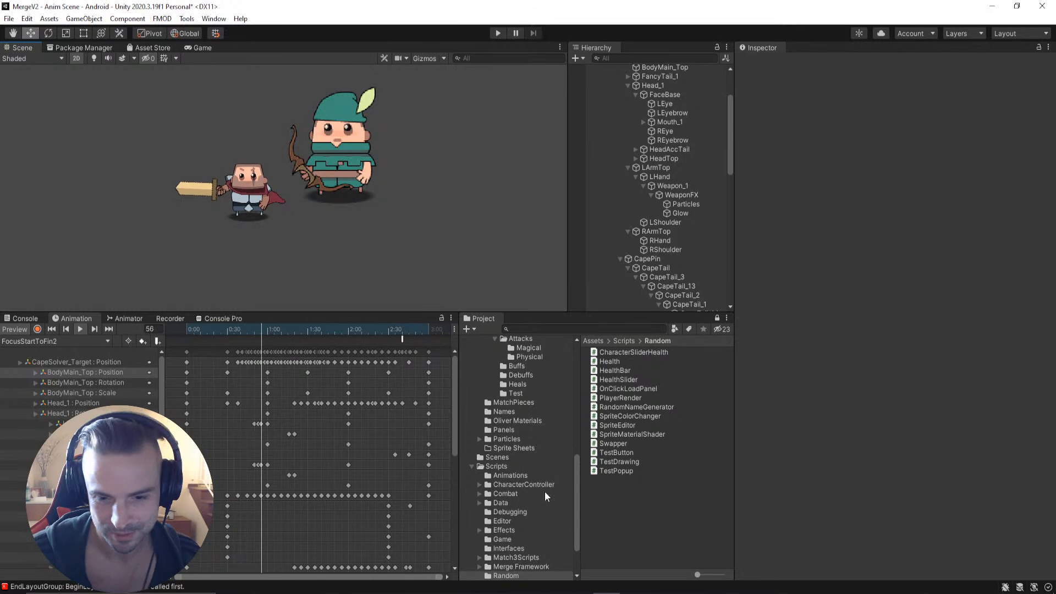
Step: Browse the attack skill folders under Resources/Data/Skills and inspect the Scorch skill data in Magical
scroll(525, 513, down, 3)
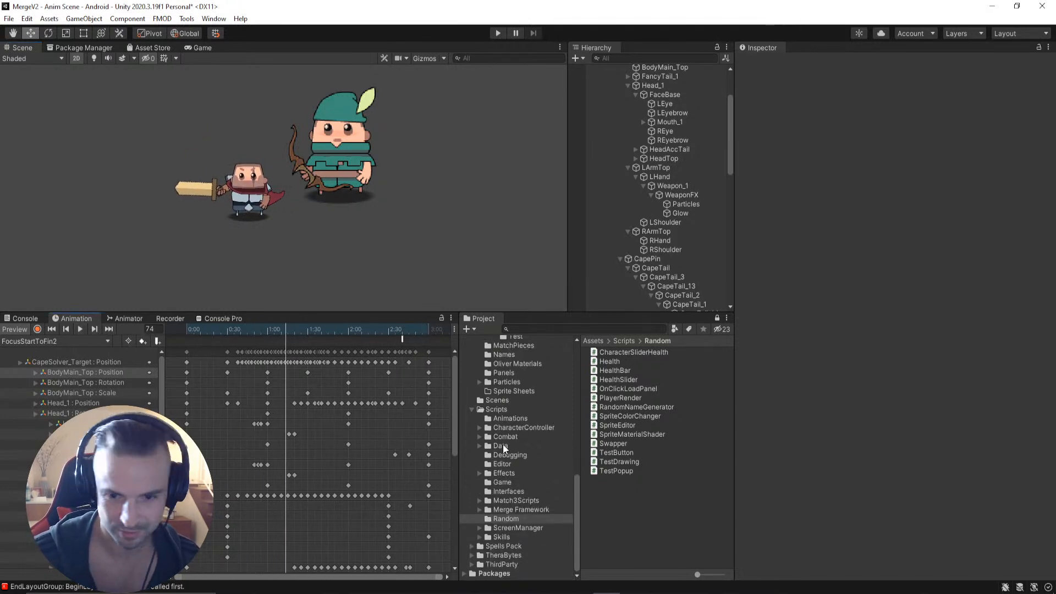
scroll(510, 440, up, 6)
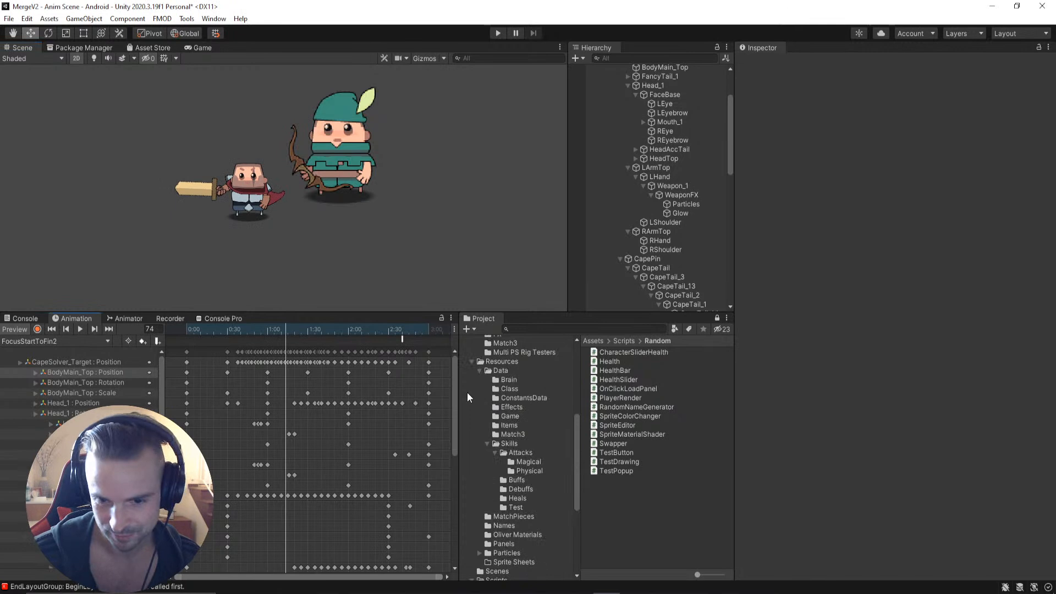
click(509, 445)
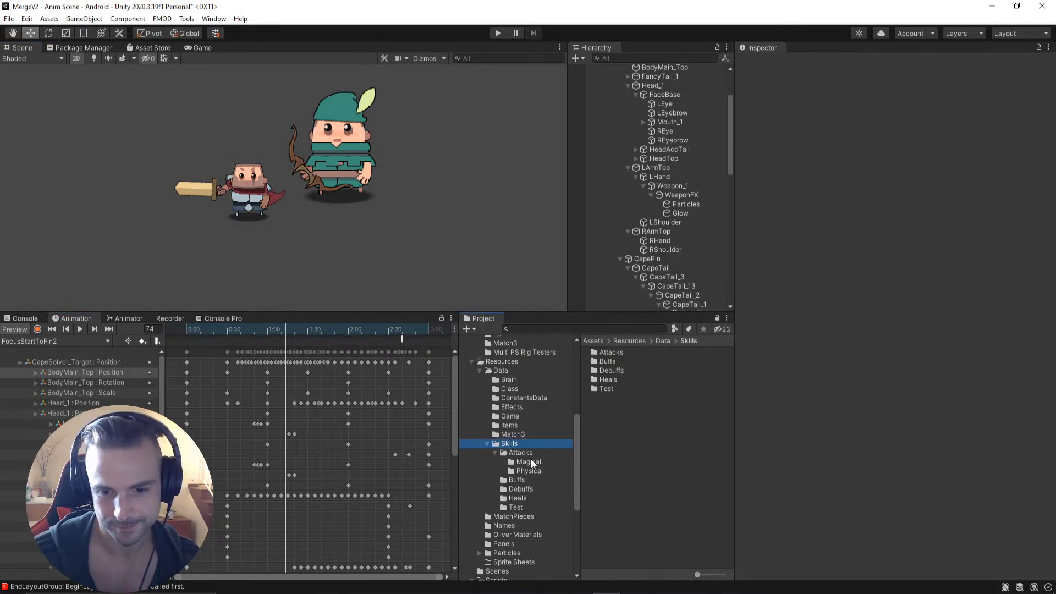
click(543, 461)
click(531, 471)
click(535, 464)
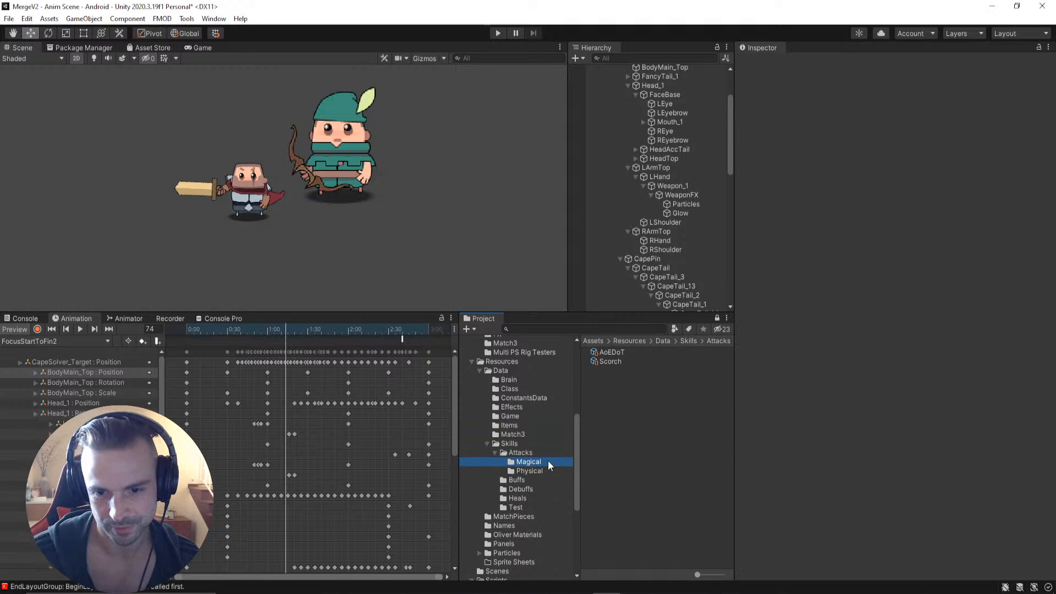
click(611, 362)
scroll(926, 219, down, 1)
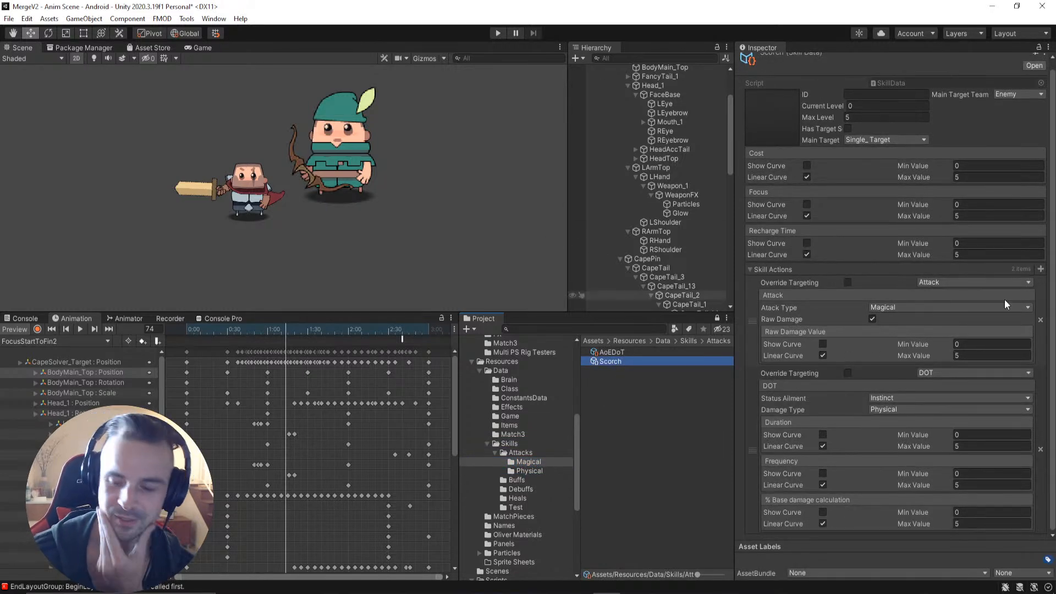
right_click(613, 392)
mouse_move(665, 72)
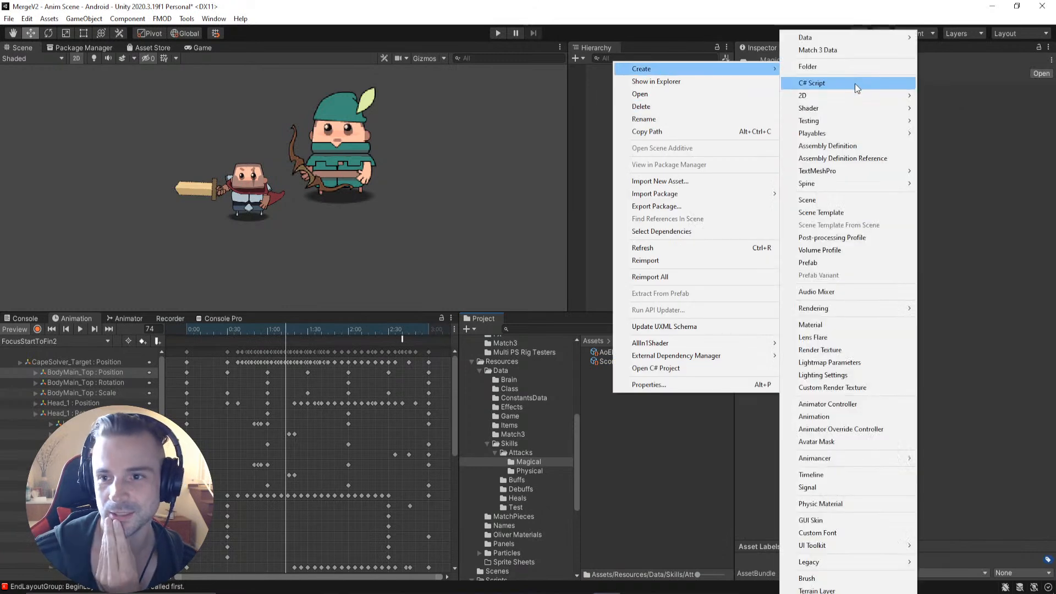
mouse_move(805, 37)
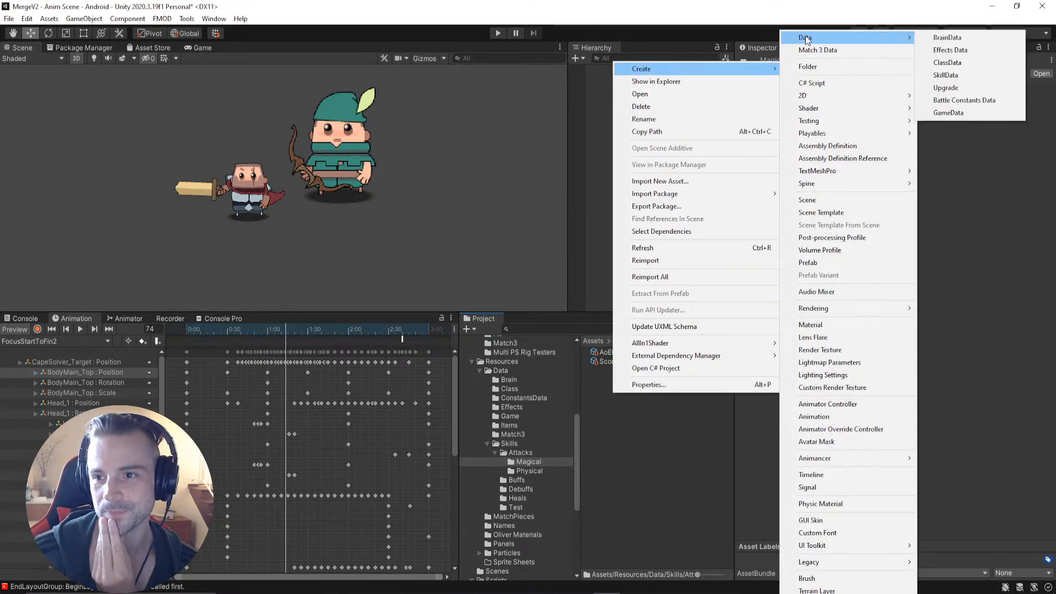
click(950, 76)
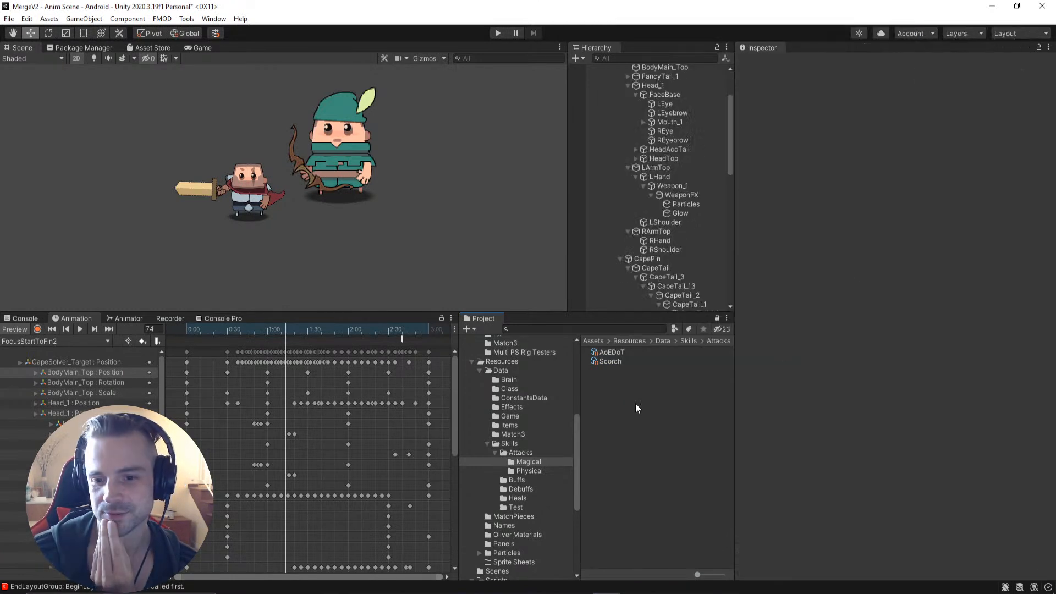
Step: Create a new SkillData asset in the Magical attacks folder and add an empty skill action to it
right_click(609, 392)
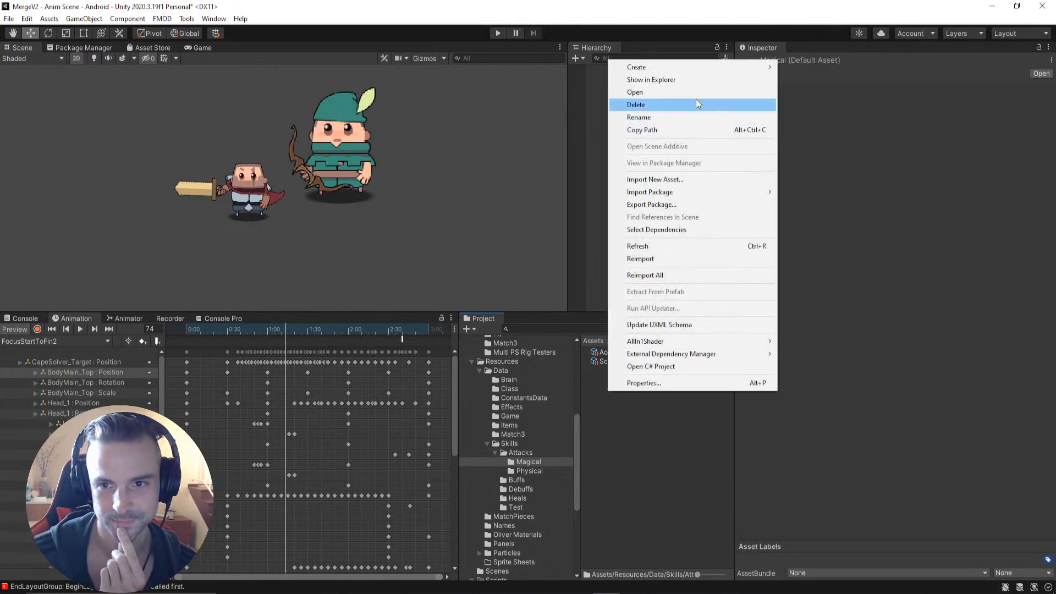
mouse_move(649, 67)
mouse_move(803, 37)
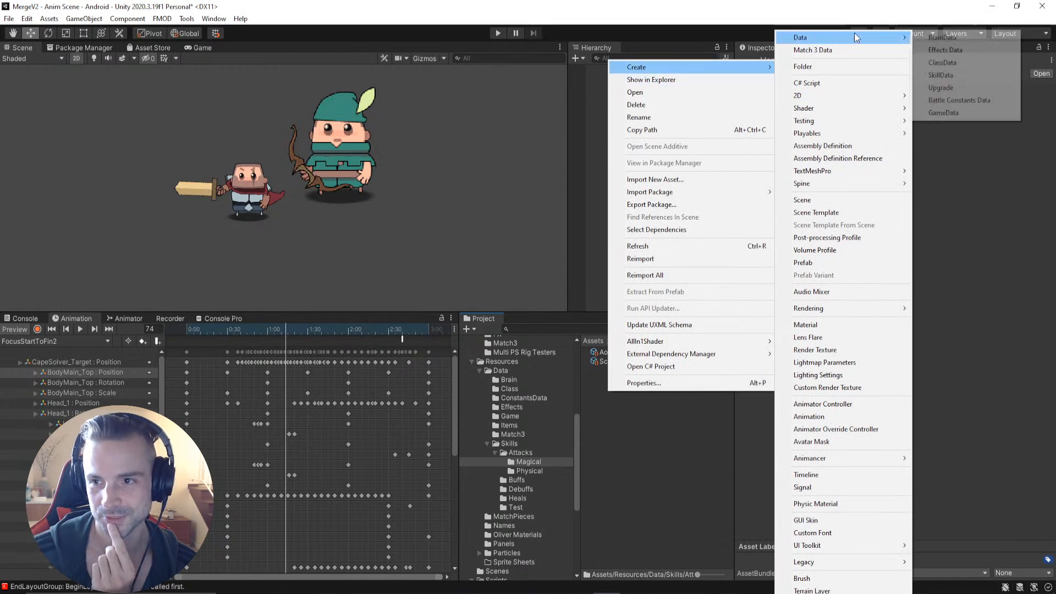
click(946, 75)
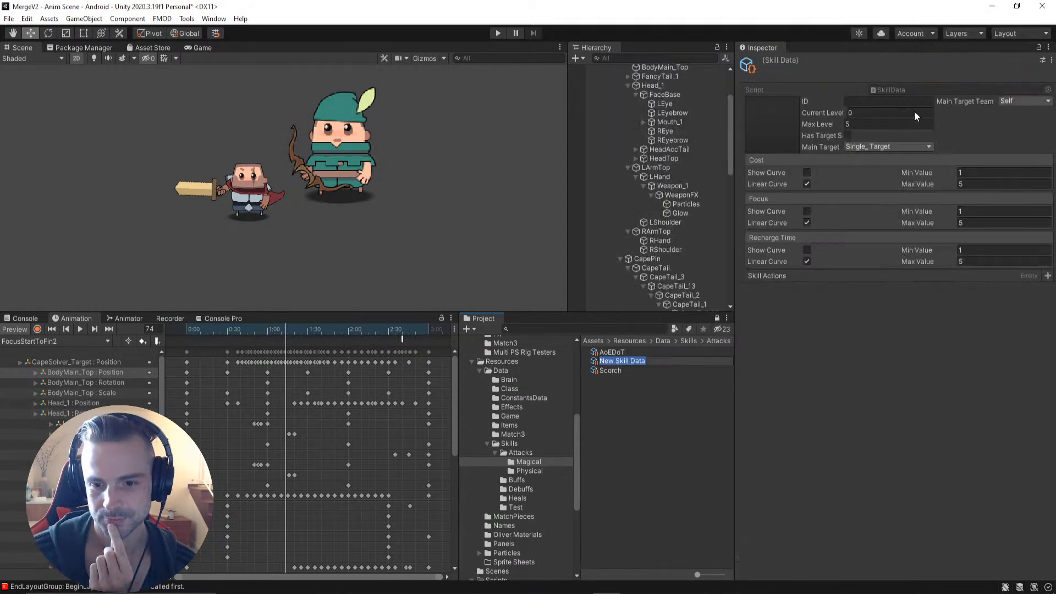
click(1048, 278)
Step: Examine the full list of active skills available for the new skill action, leaving its controller unselected
click(973, 291)
scroll(859, 114, down, 10)
scroll(859, 111, down, 5)
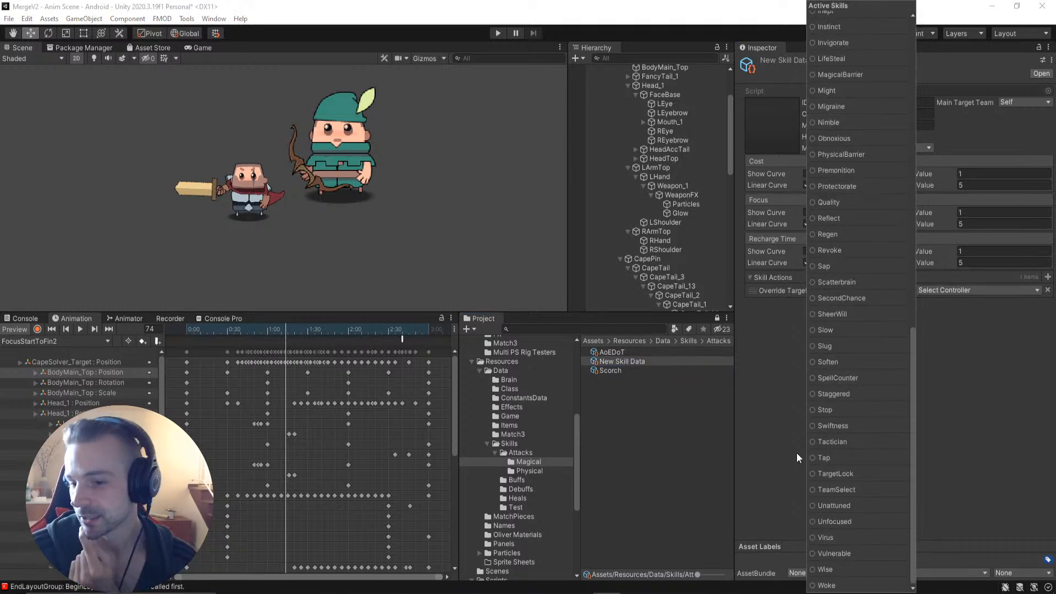
scroll(826, 440, up, 10)
scroll(831, 165, up, 2)
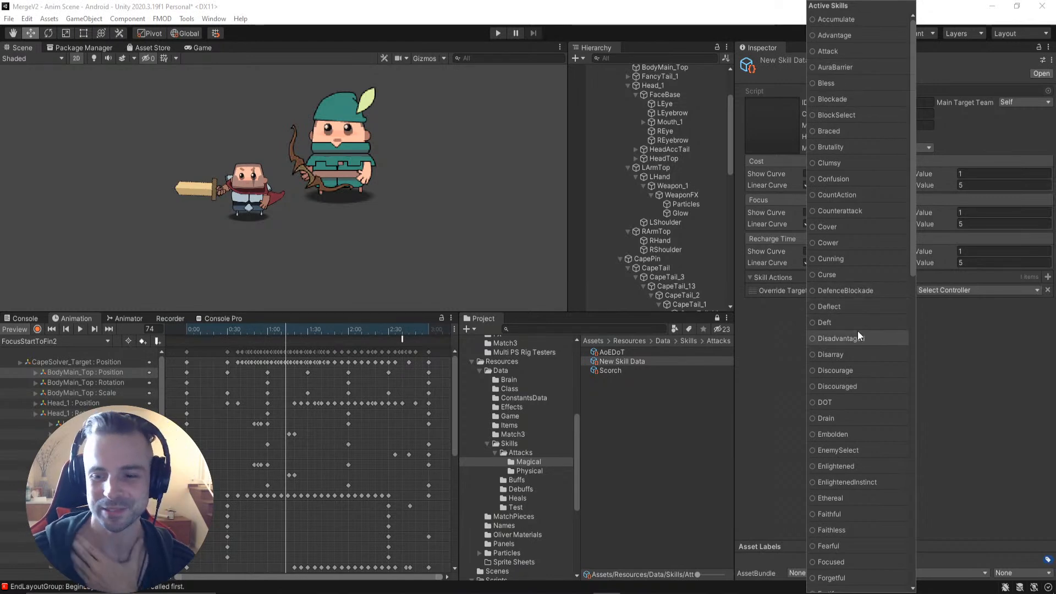
scroll(857, 331, down, 10)
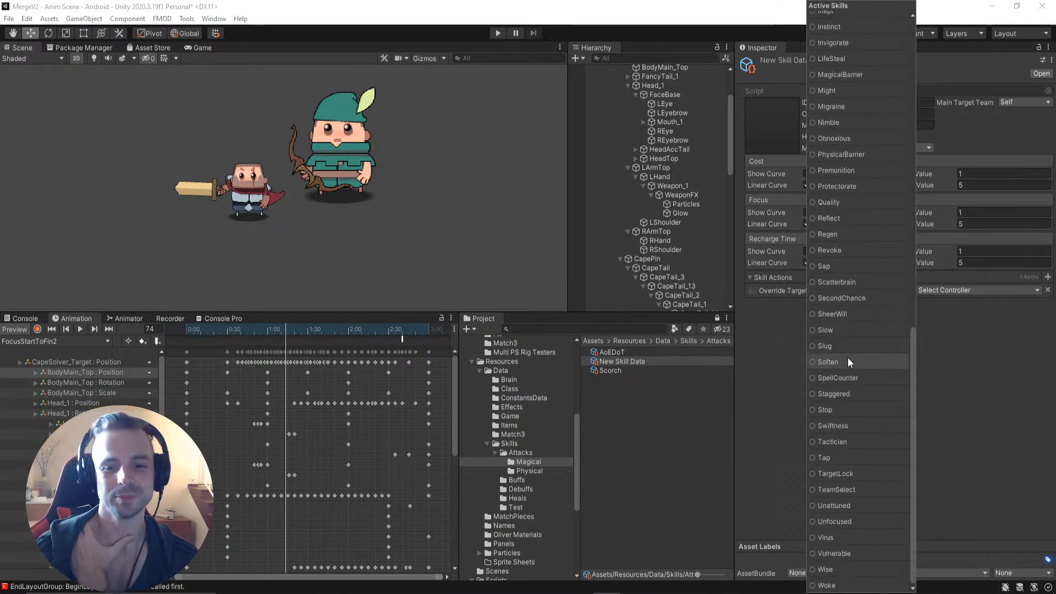
scroll(836, 429, up, 10)
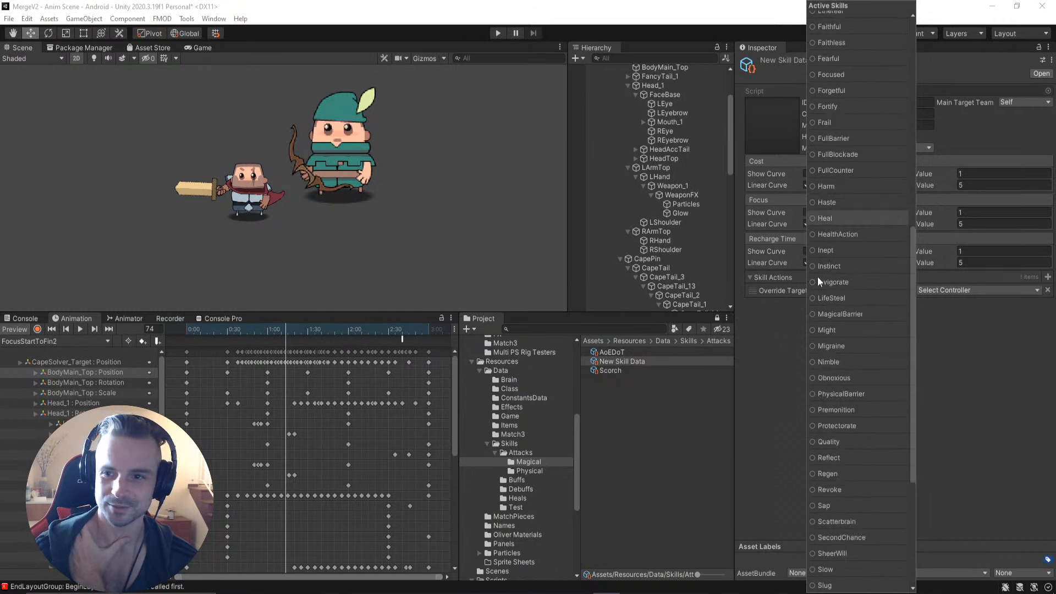
click(510, 443)
Step: Look through the class data assets in the Class folder, comparing the stats of classes from Alchemist through Spearman-Armsman
click(508, 389)
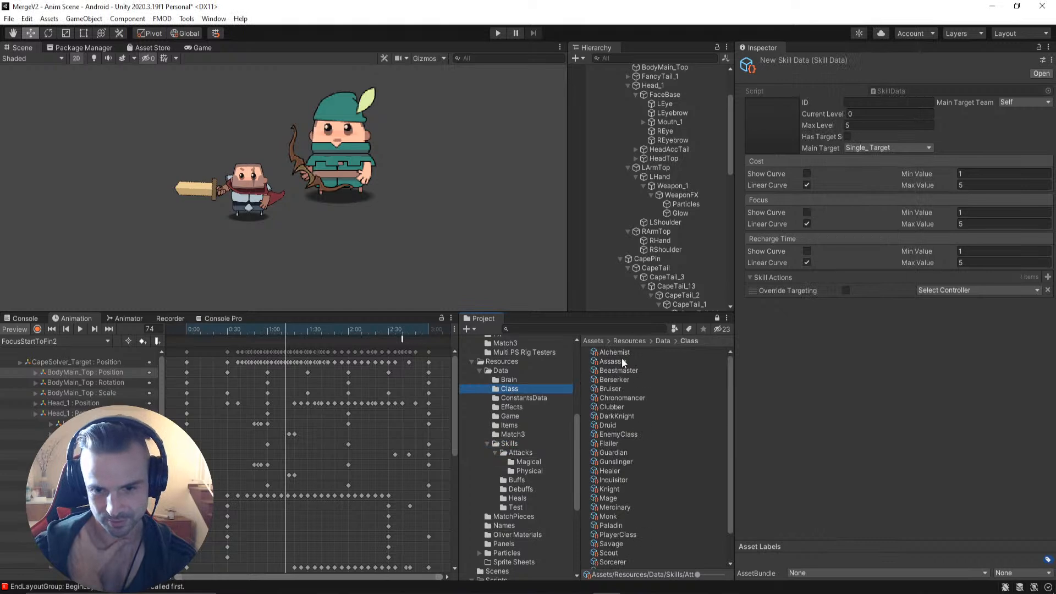
click(630, 352)
key(Down)
key(Down)
key(Down)
key(Down)
key(Down)
key(Down)
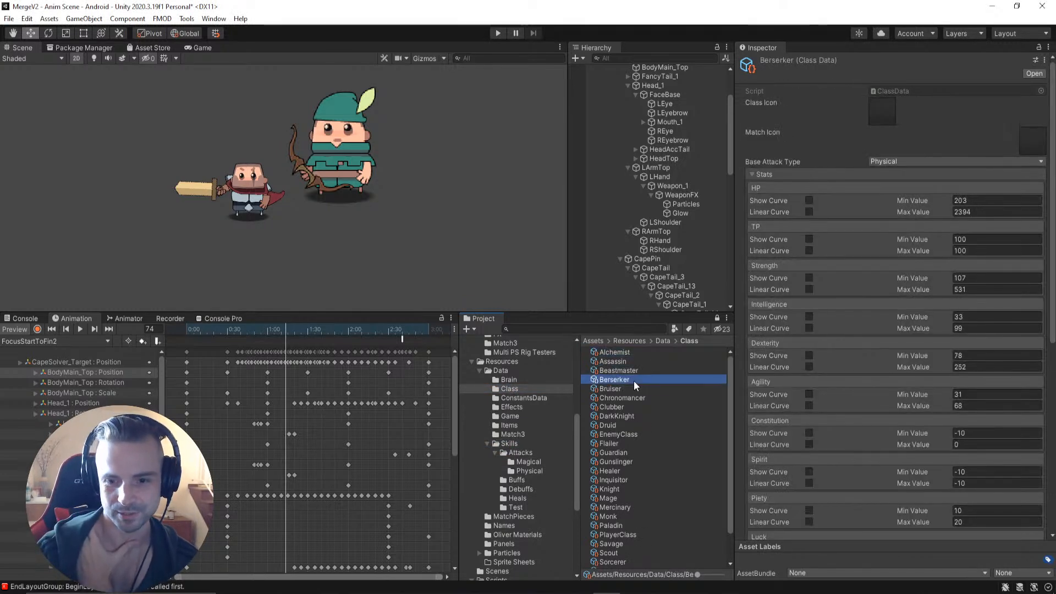
key(Down)
key(Down)
key(Down)
key(Down)
key(Down)
key(Down)
key(Down)
key(Down)
key(Down)
key(Down)
key(Down)
key(Down)
key(Down)
key(Down)
key(Down)
key(Down)
key(Down)
key(Down)
key(Down)
key(Down)
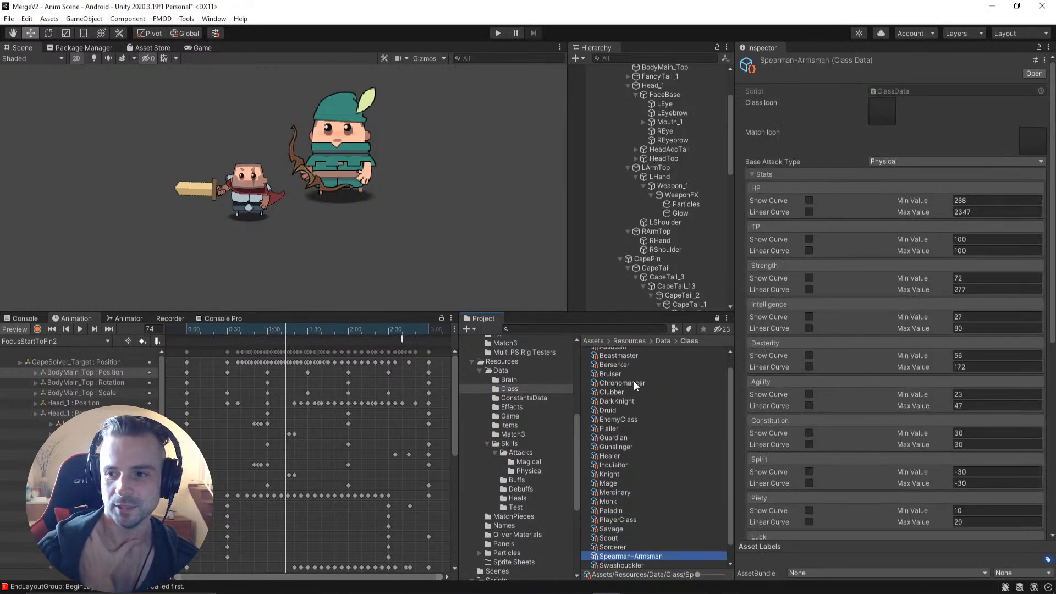
key(Up)
key(Up)
key(Up)
key(Up)
key(Up)
key(Up)
key(Up)
key(Up)
key(Up)
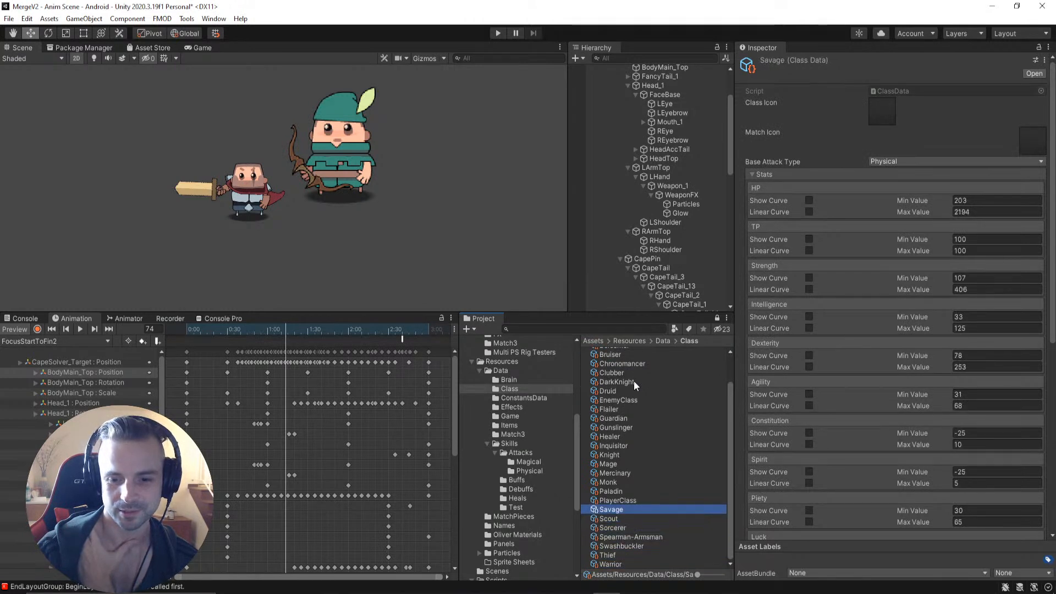
key(Up)
key(Up)
key(Up)
key(Up)
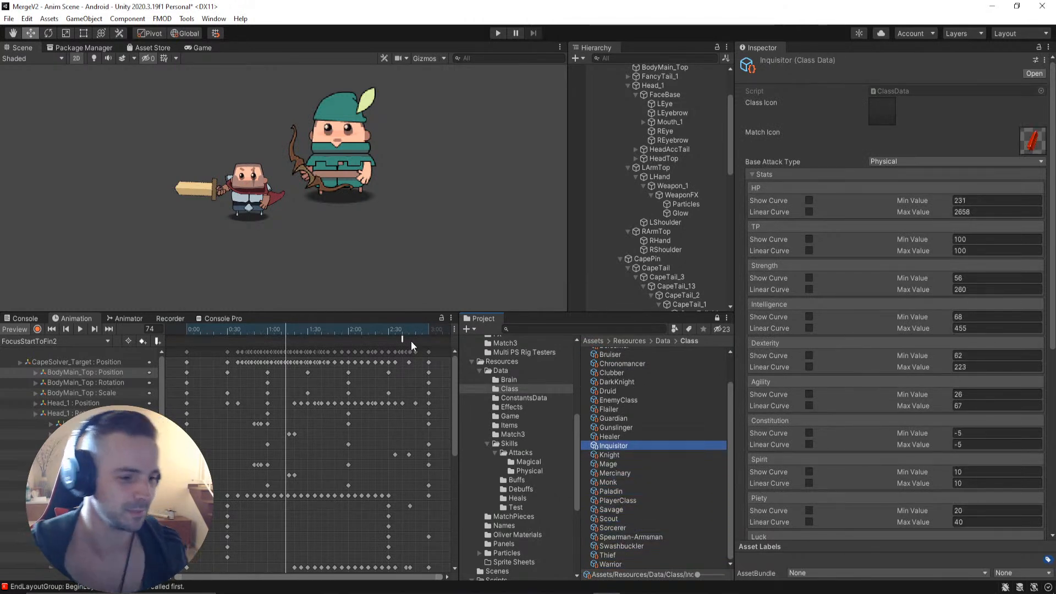